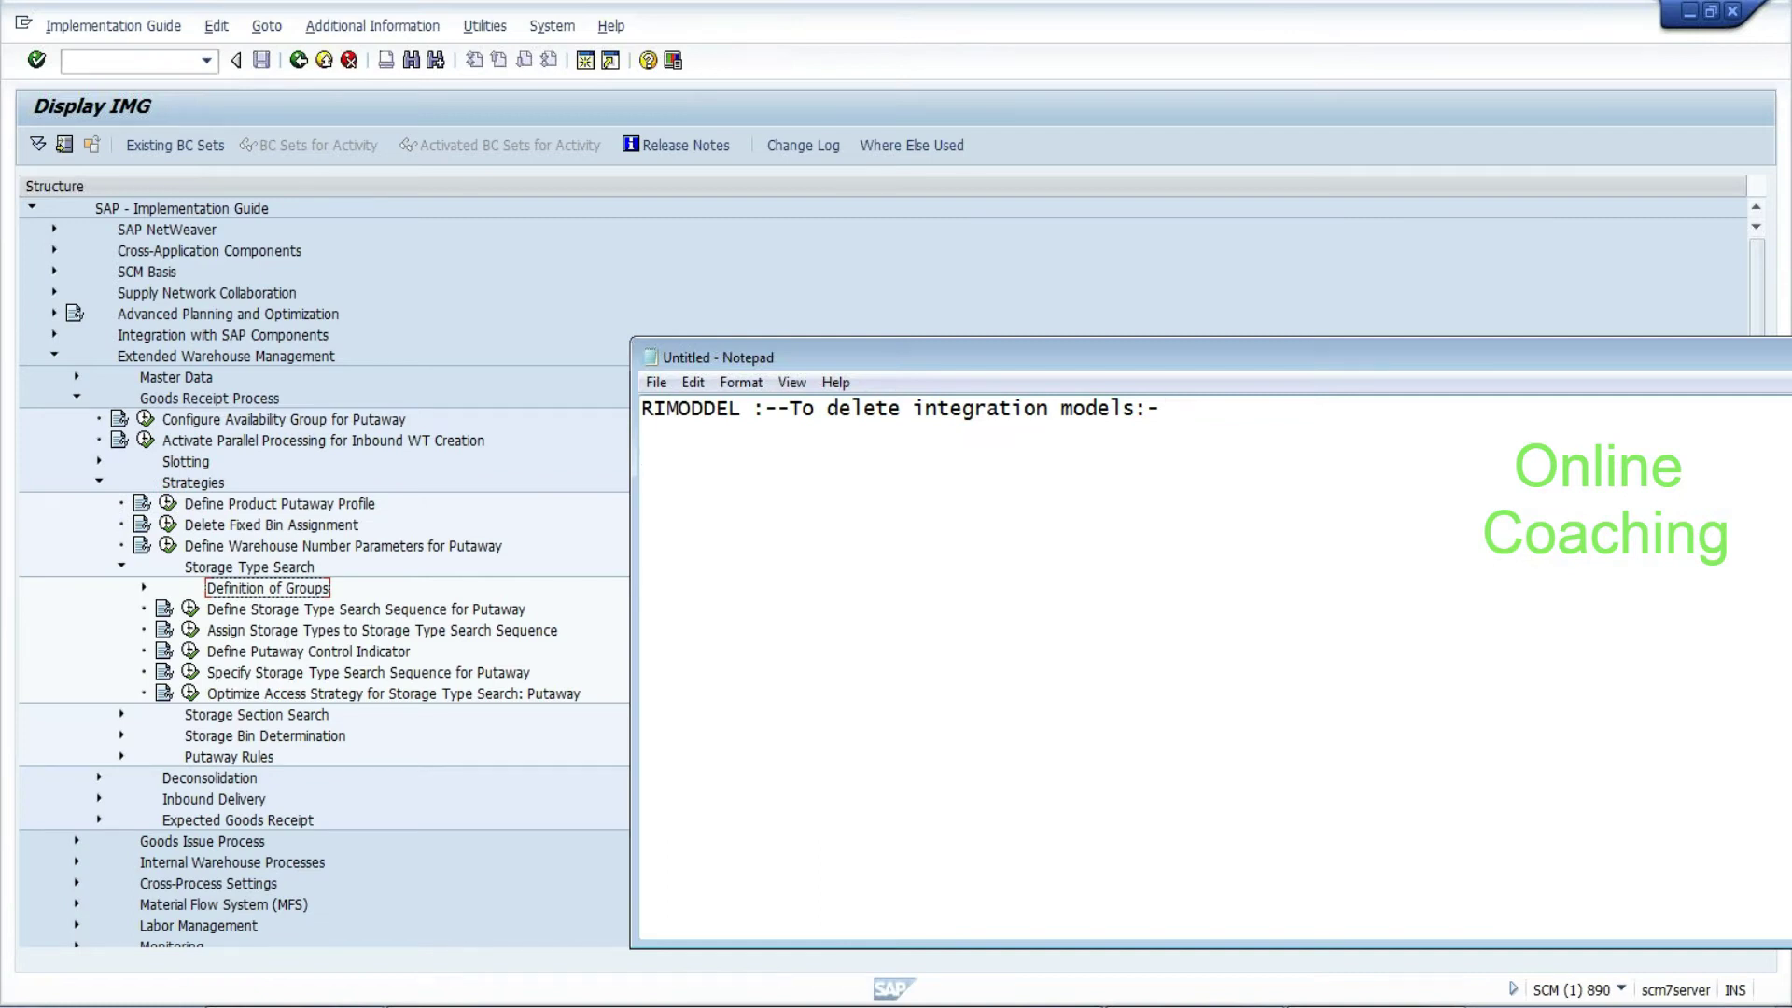
Add the lines 'two storgae type' and 'section?' beneath RIMODDEL in Notepad
{"action": "type", "text": "two storgae type"}
{"action": "key", "text": "Return"}
{"action": "key", "text": "Return"}
{"action": "type", "text": "section"}
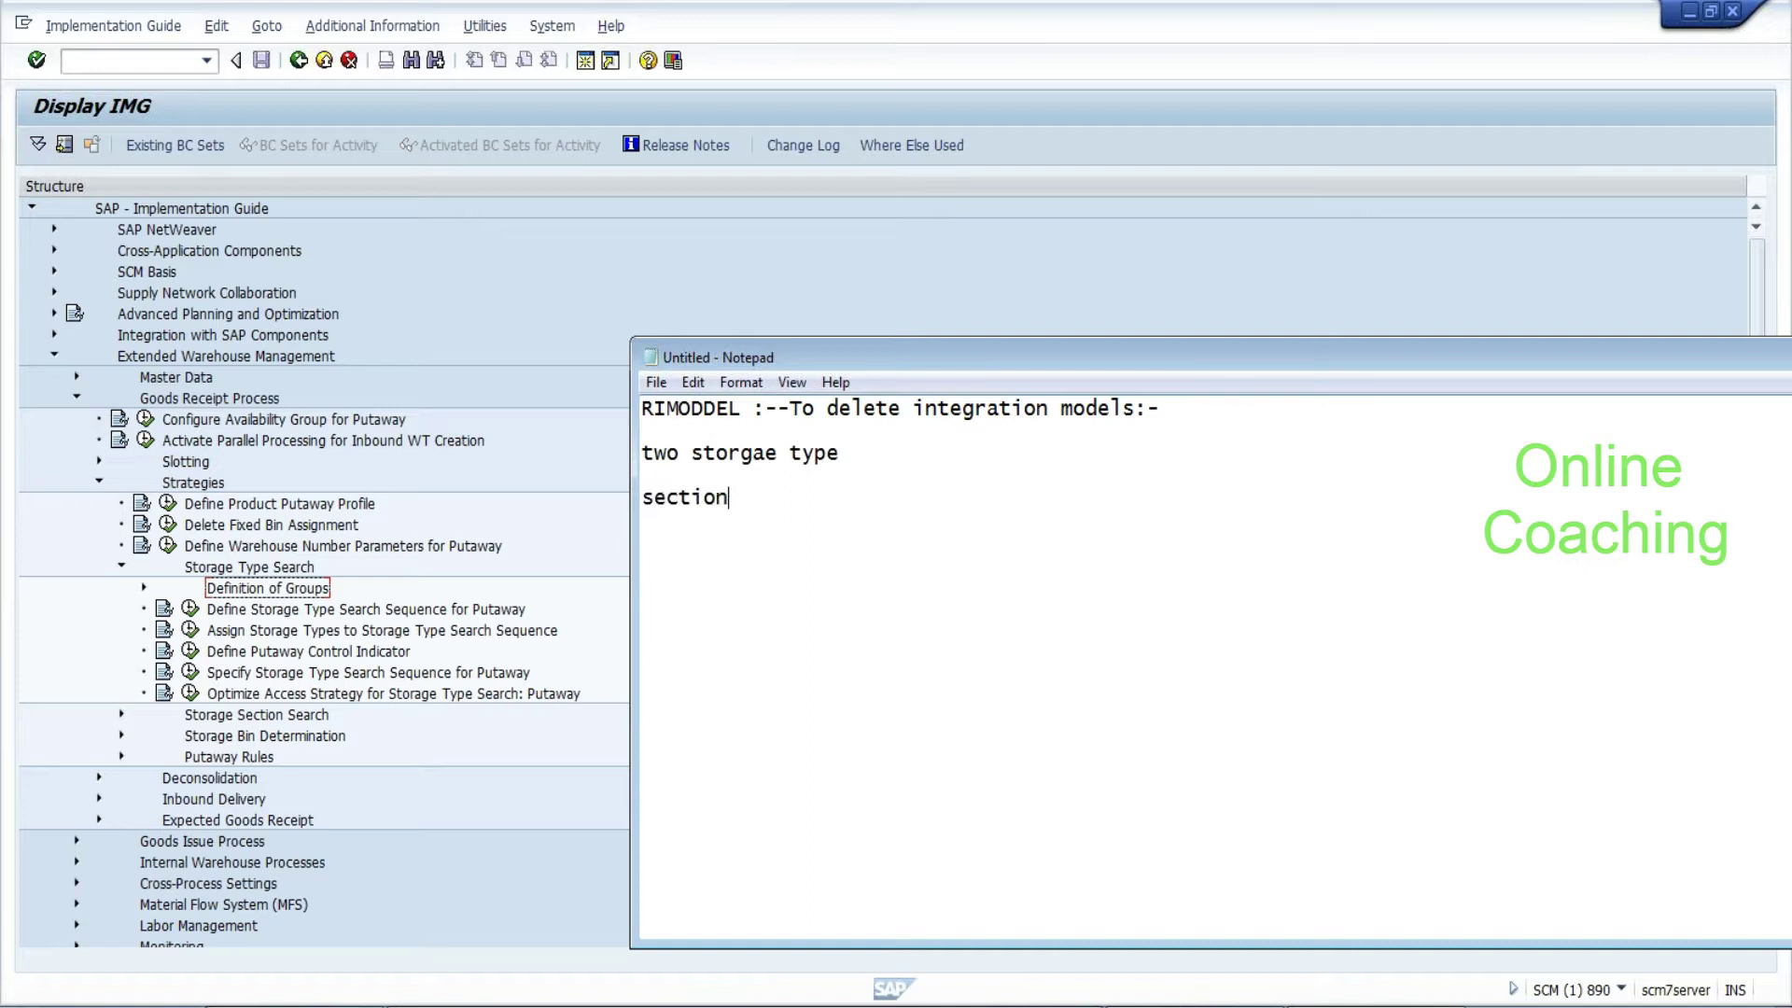
{"action": "type", "text": "?"}
{"action": "left_click", "coordinate": [212, 401]}
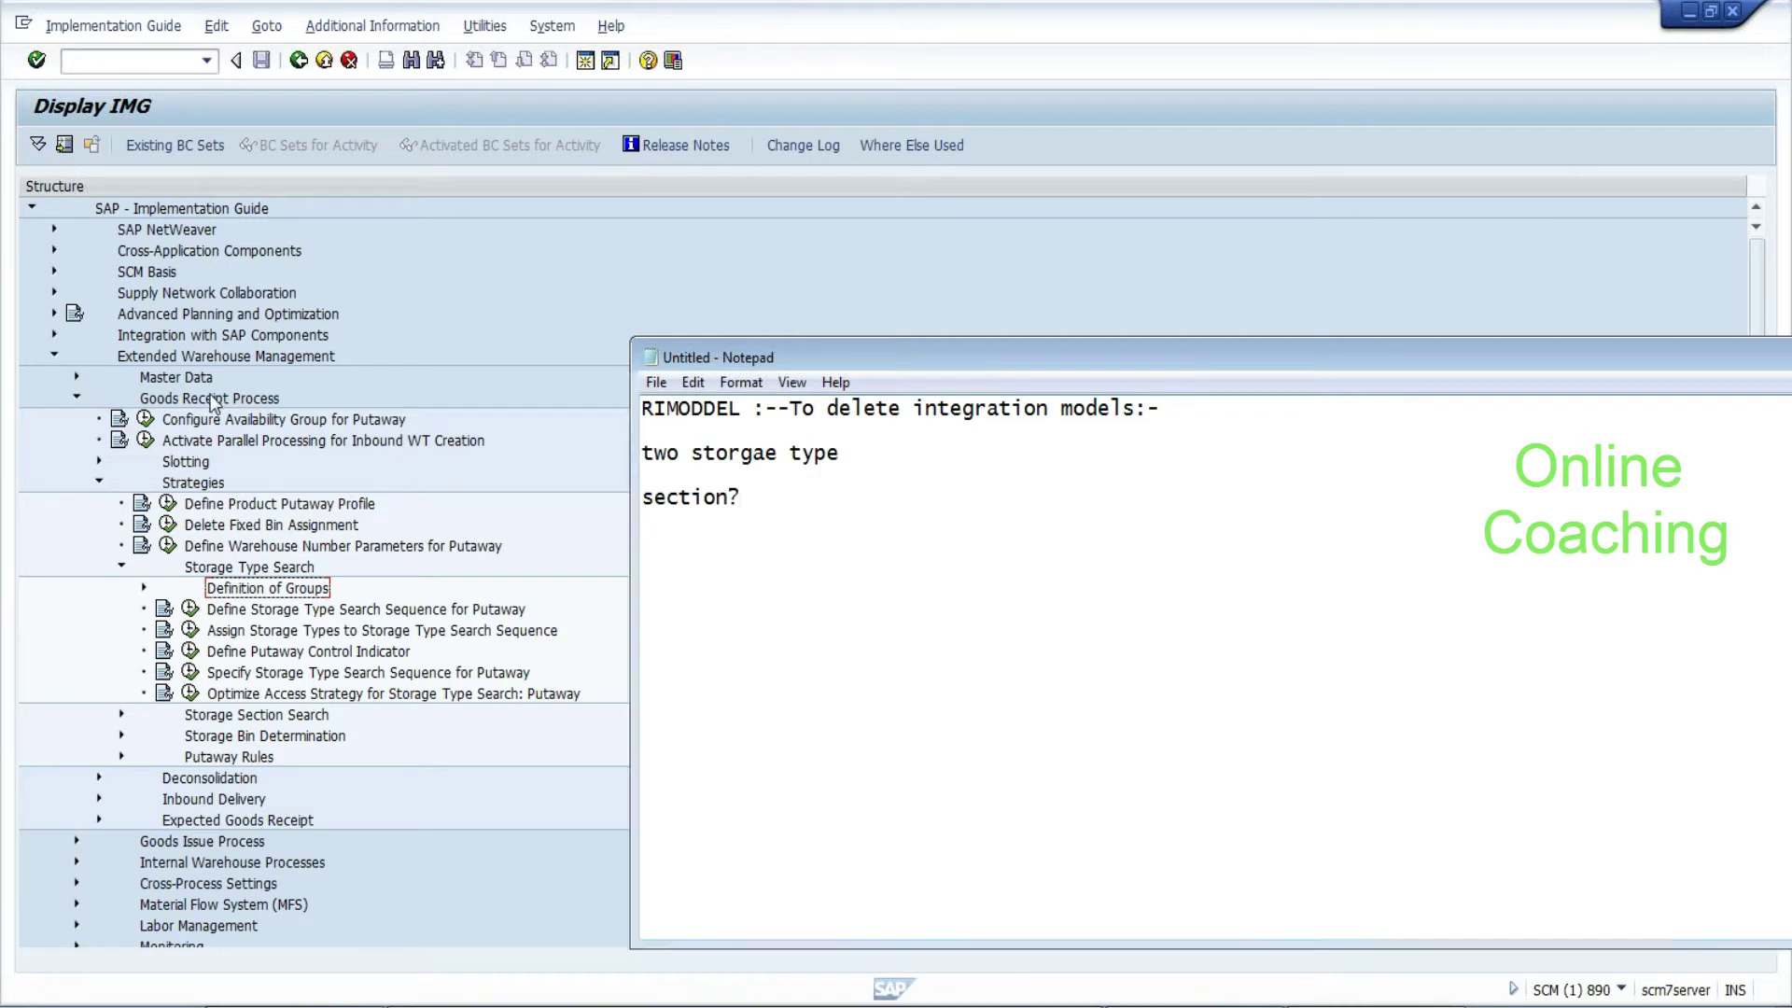
Expand Definition of Groups and run Define Storage Type Search Sequence for Putaway
{"action": "left_click", "coordinate": [221, 568]}
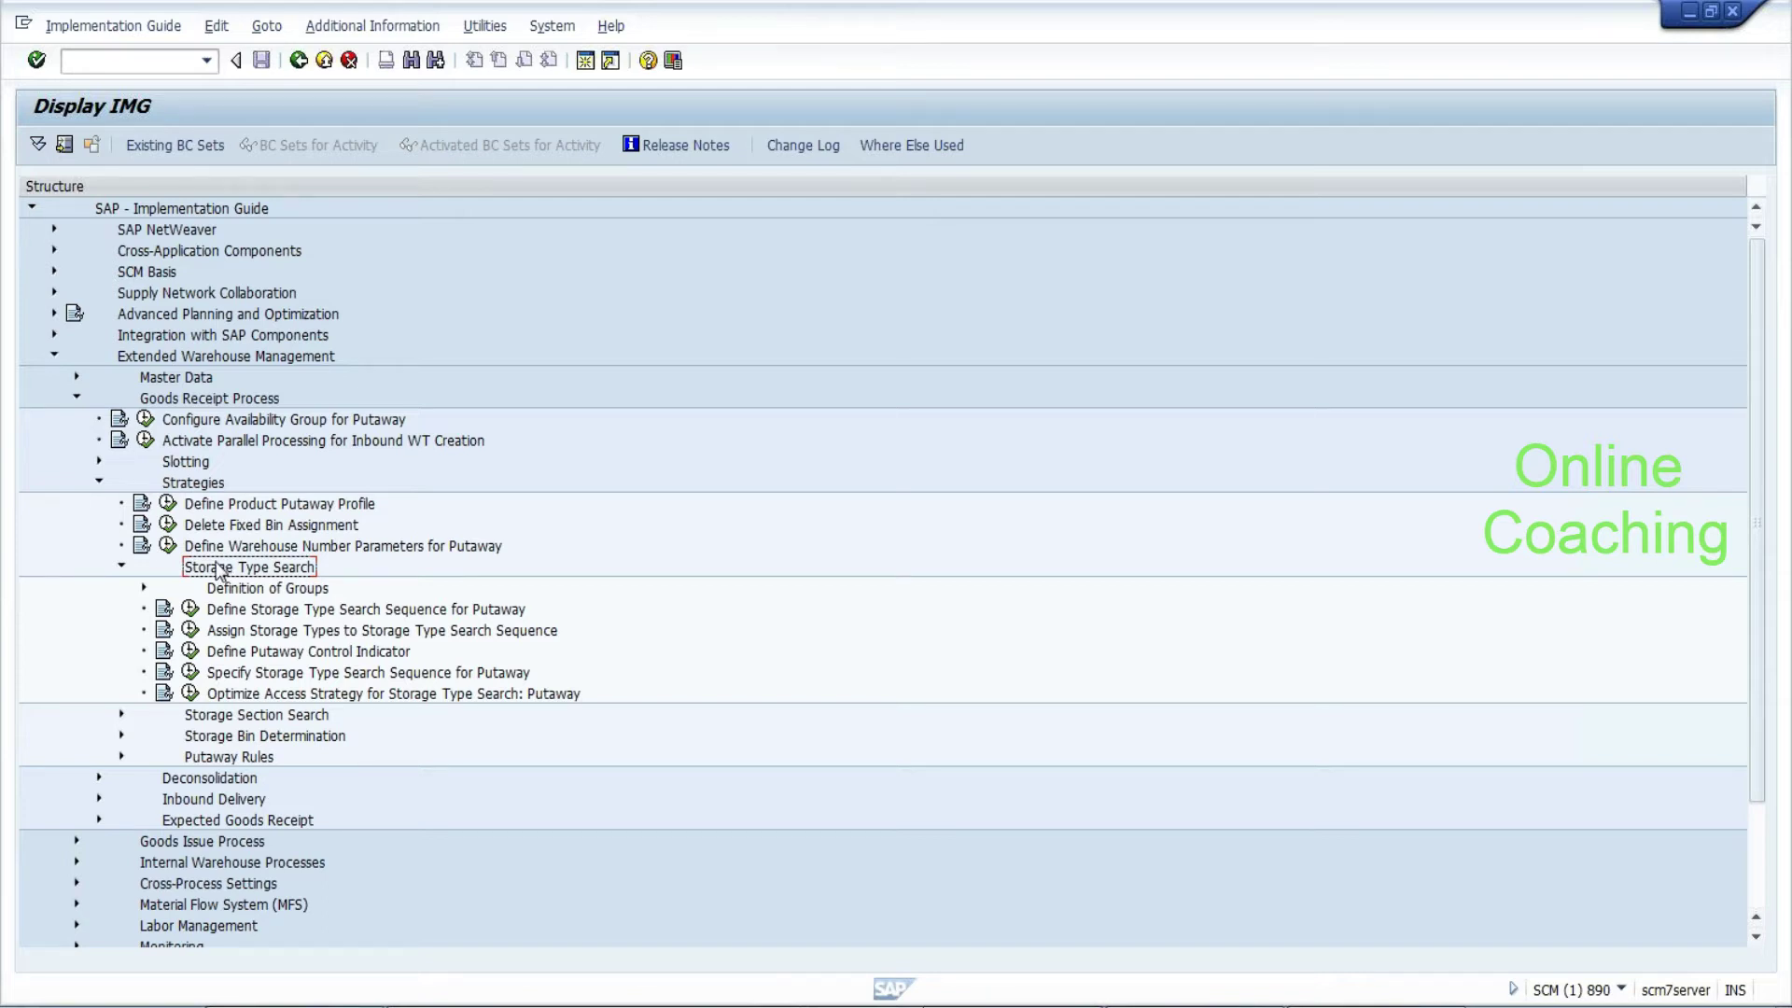
{"action": "left_click", "coordinate": [144, 588]}
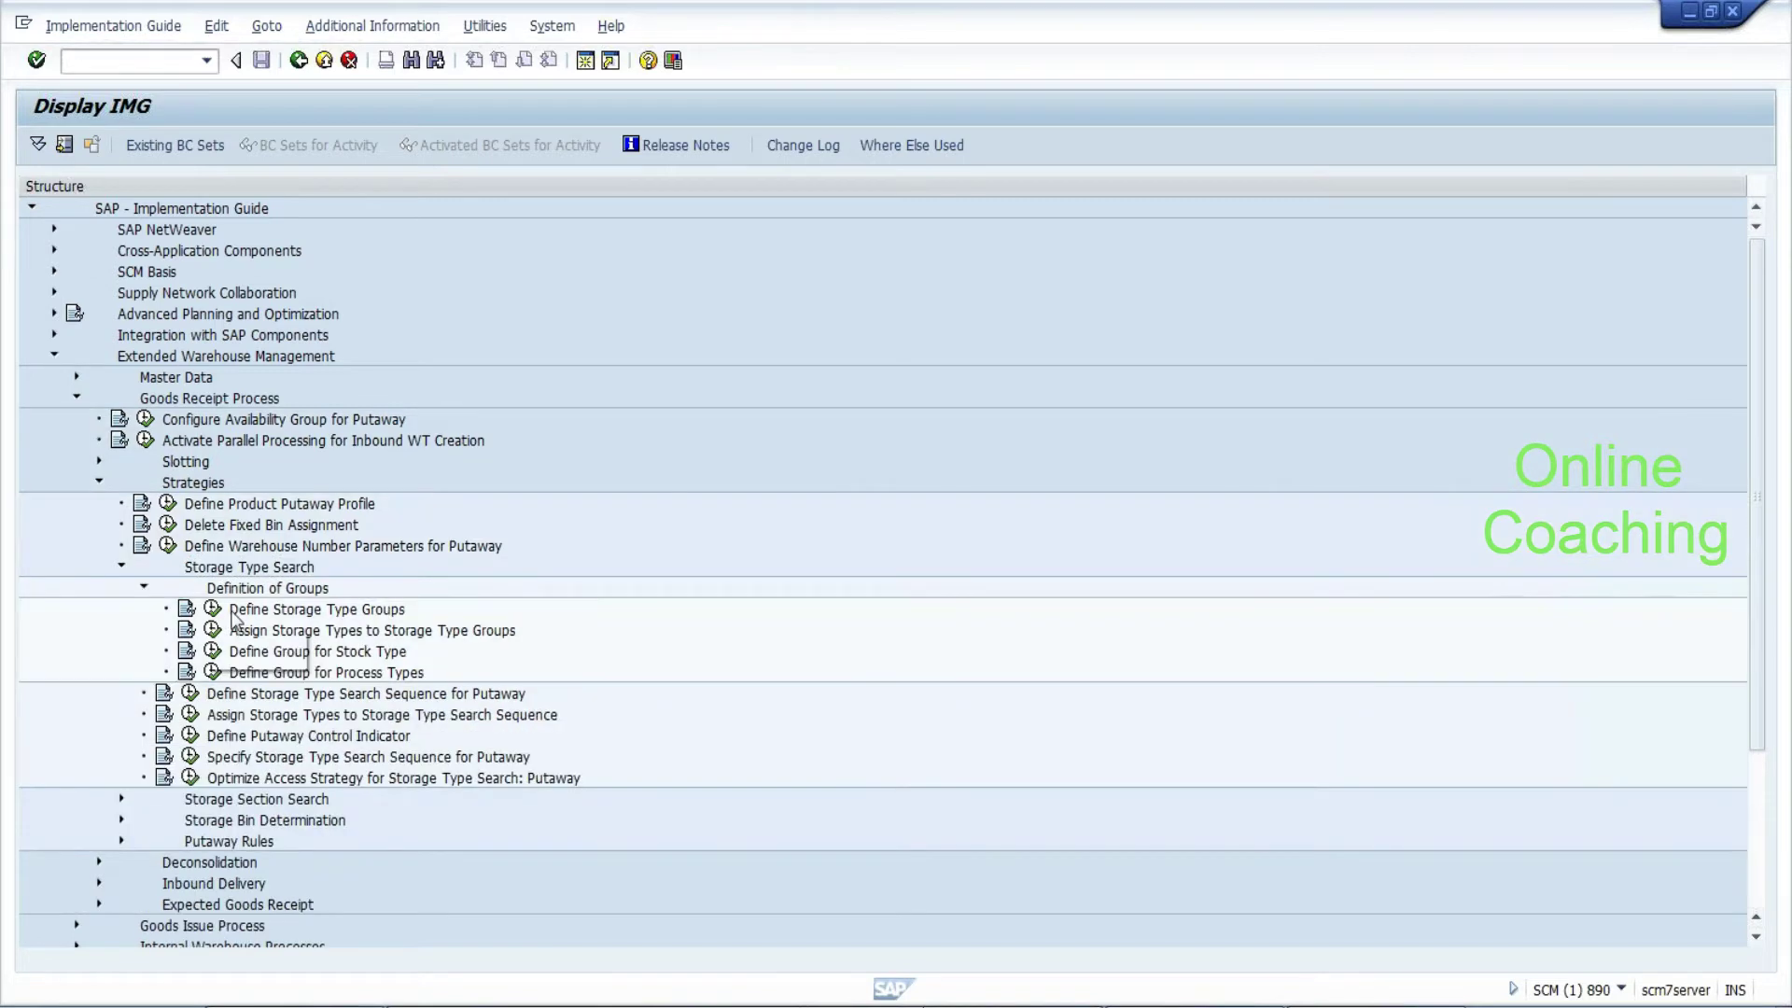
{"action": "left_click", "coordinate": [284, 611]}
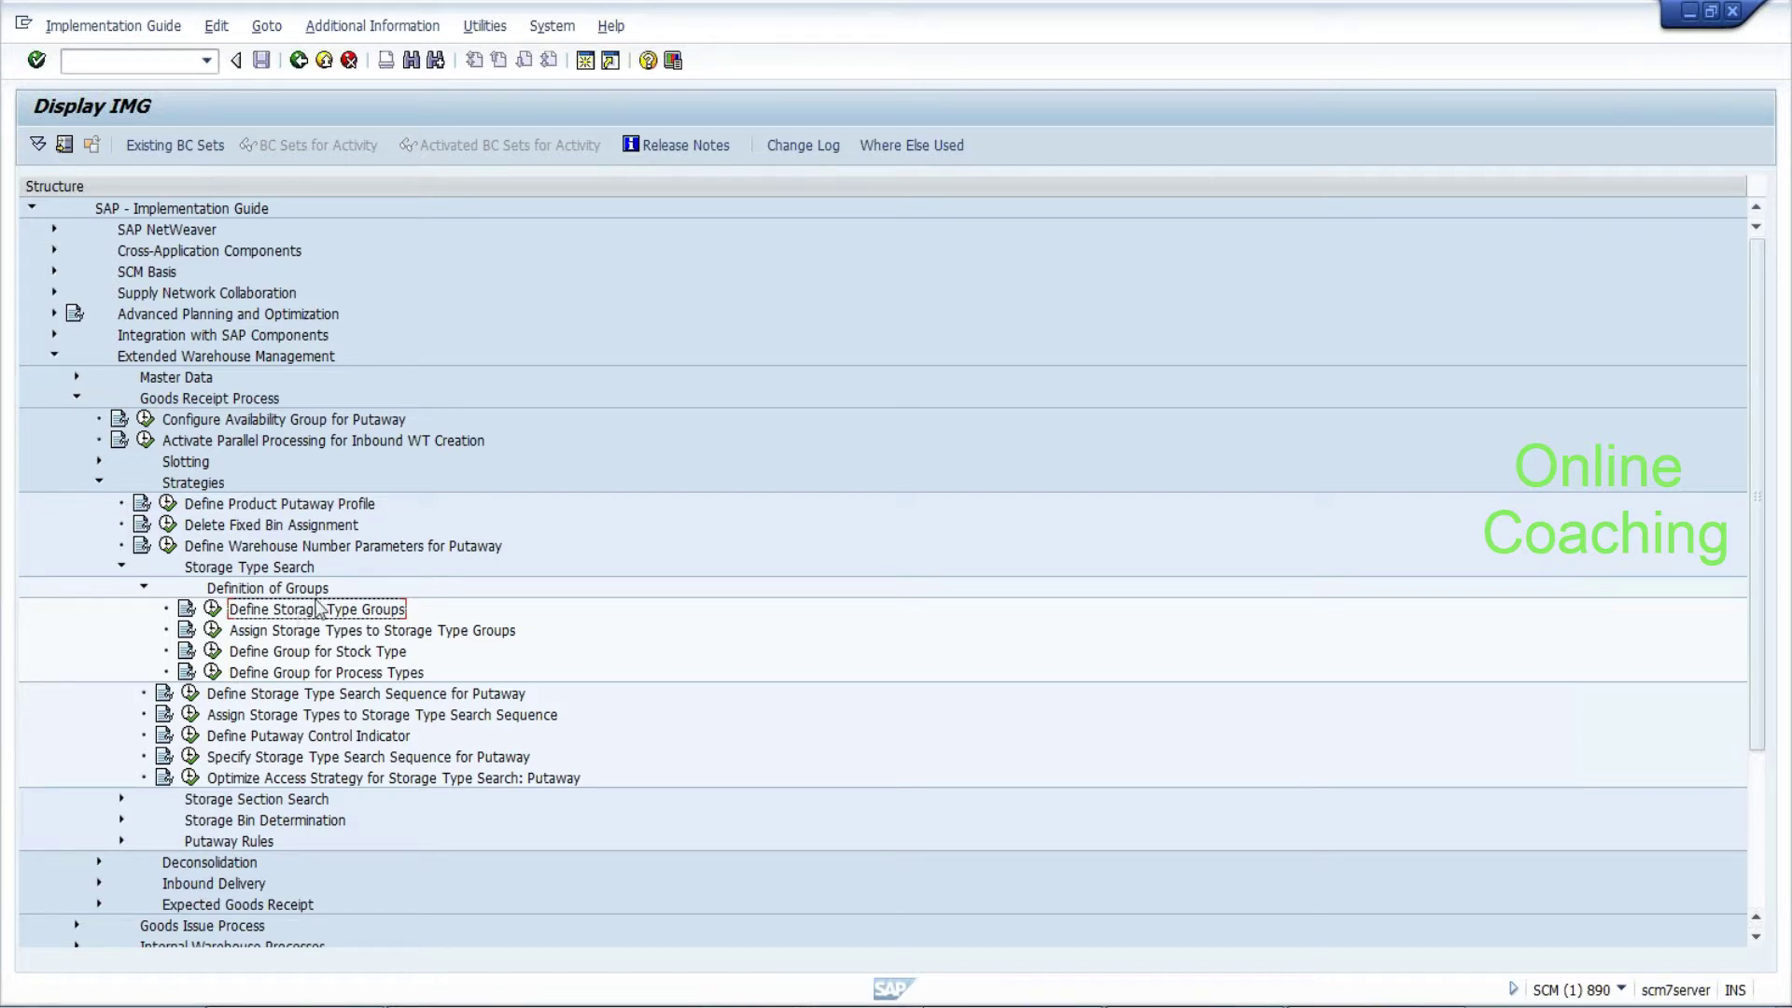
{"action": "left_click", "coordinate": [191, 696]}
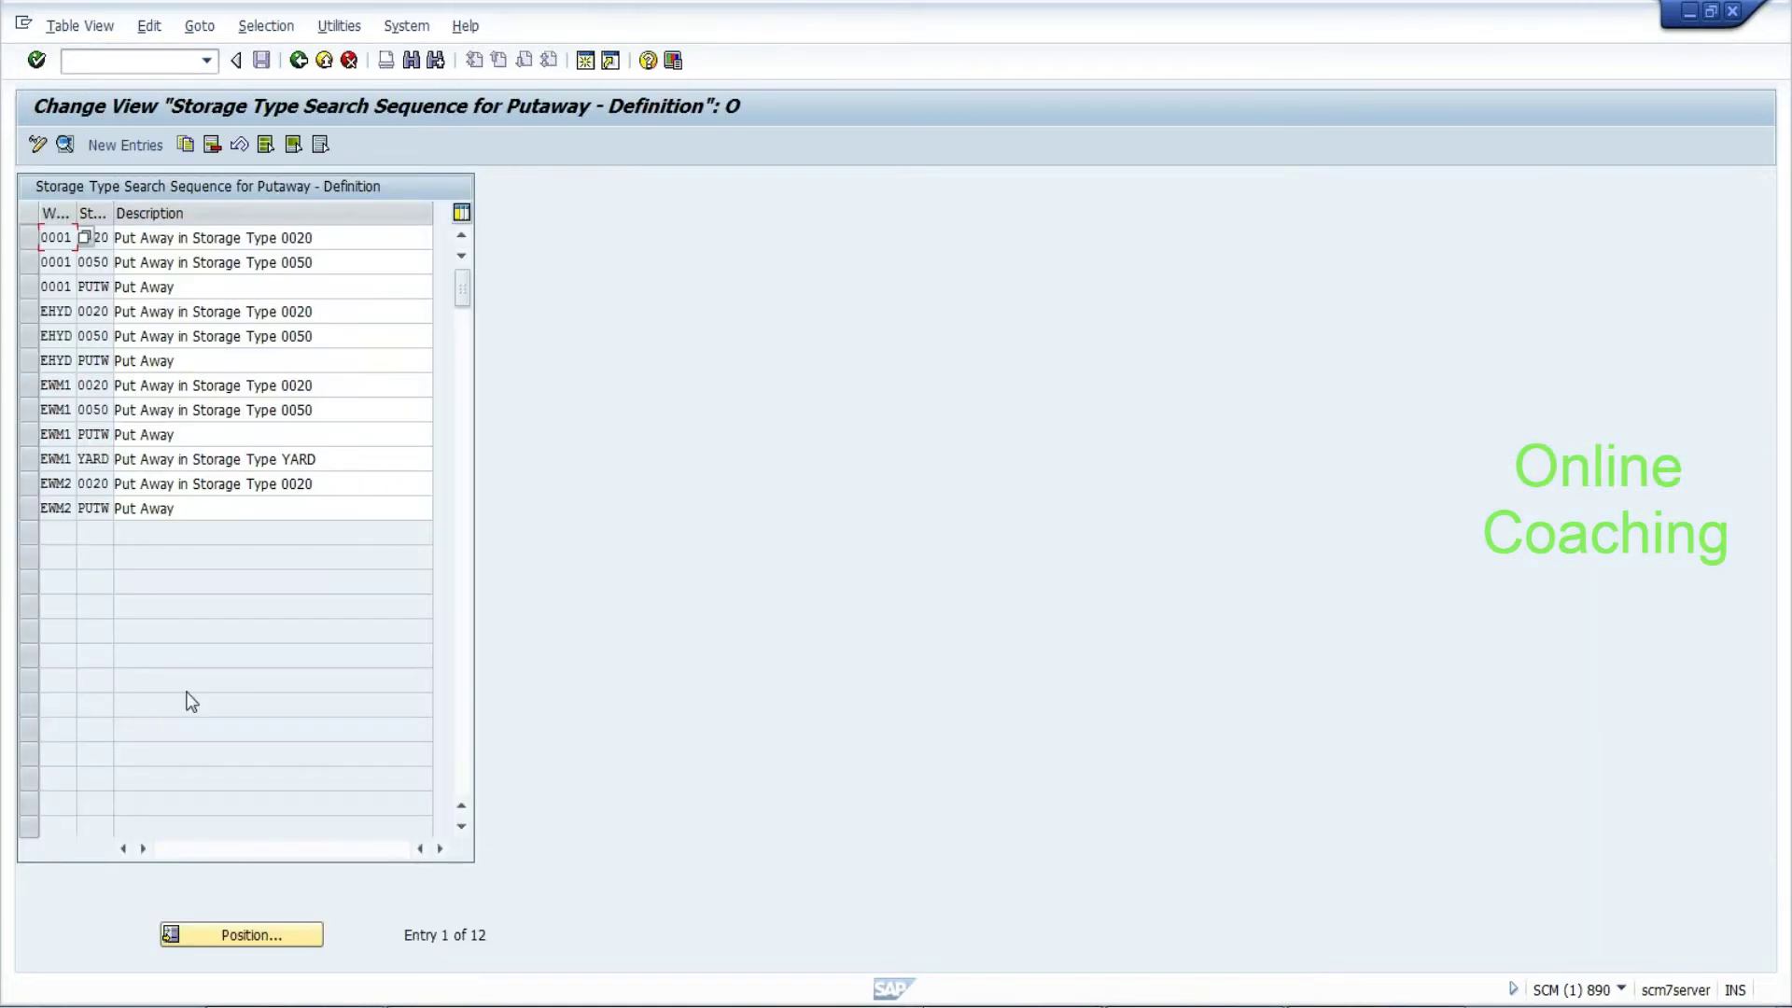
Copy the EWM1 PUTW sequence as a new entry for warehouse EHYD with code BTMP
{"action": "left_click", "coordinate": [30, 435]}
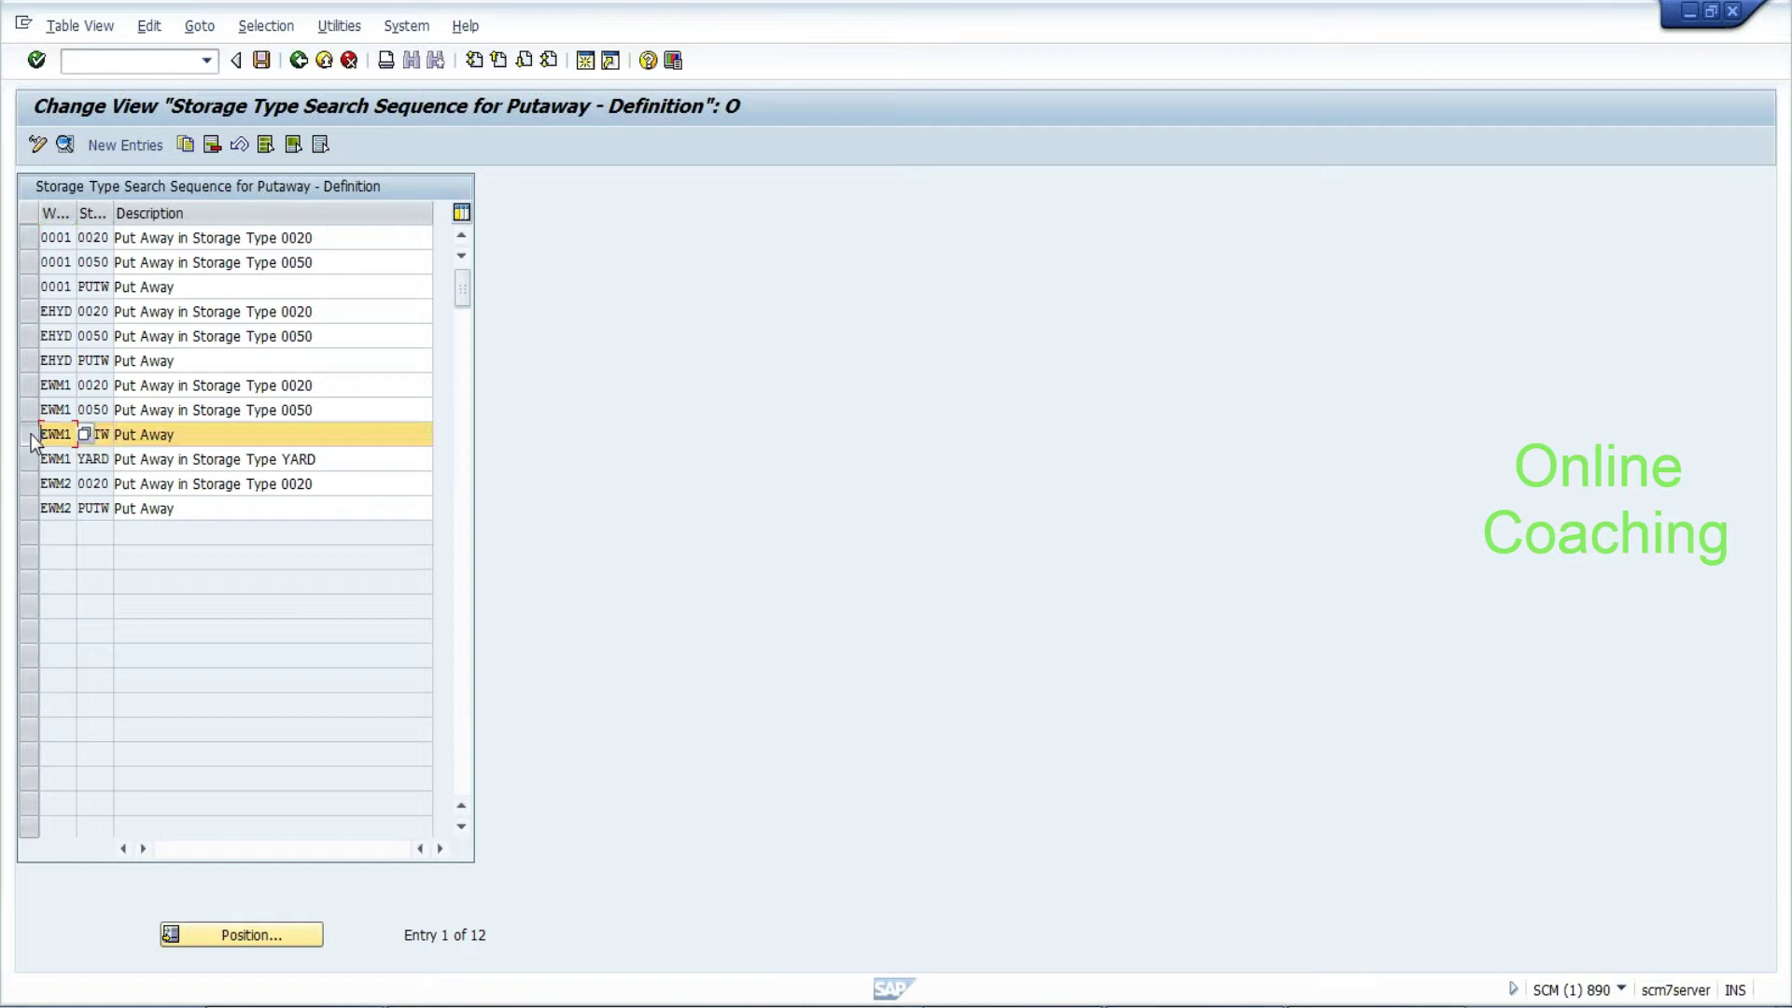
{"action": "left_click", "coordinate": [187, 149]}
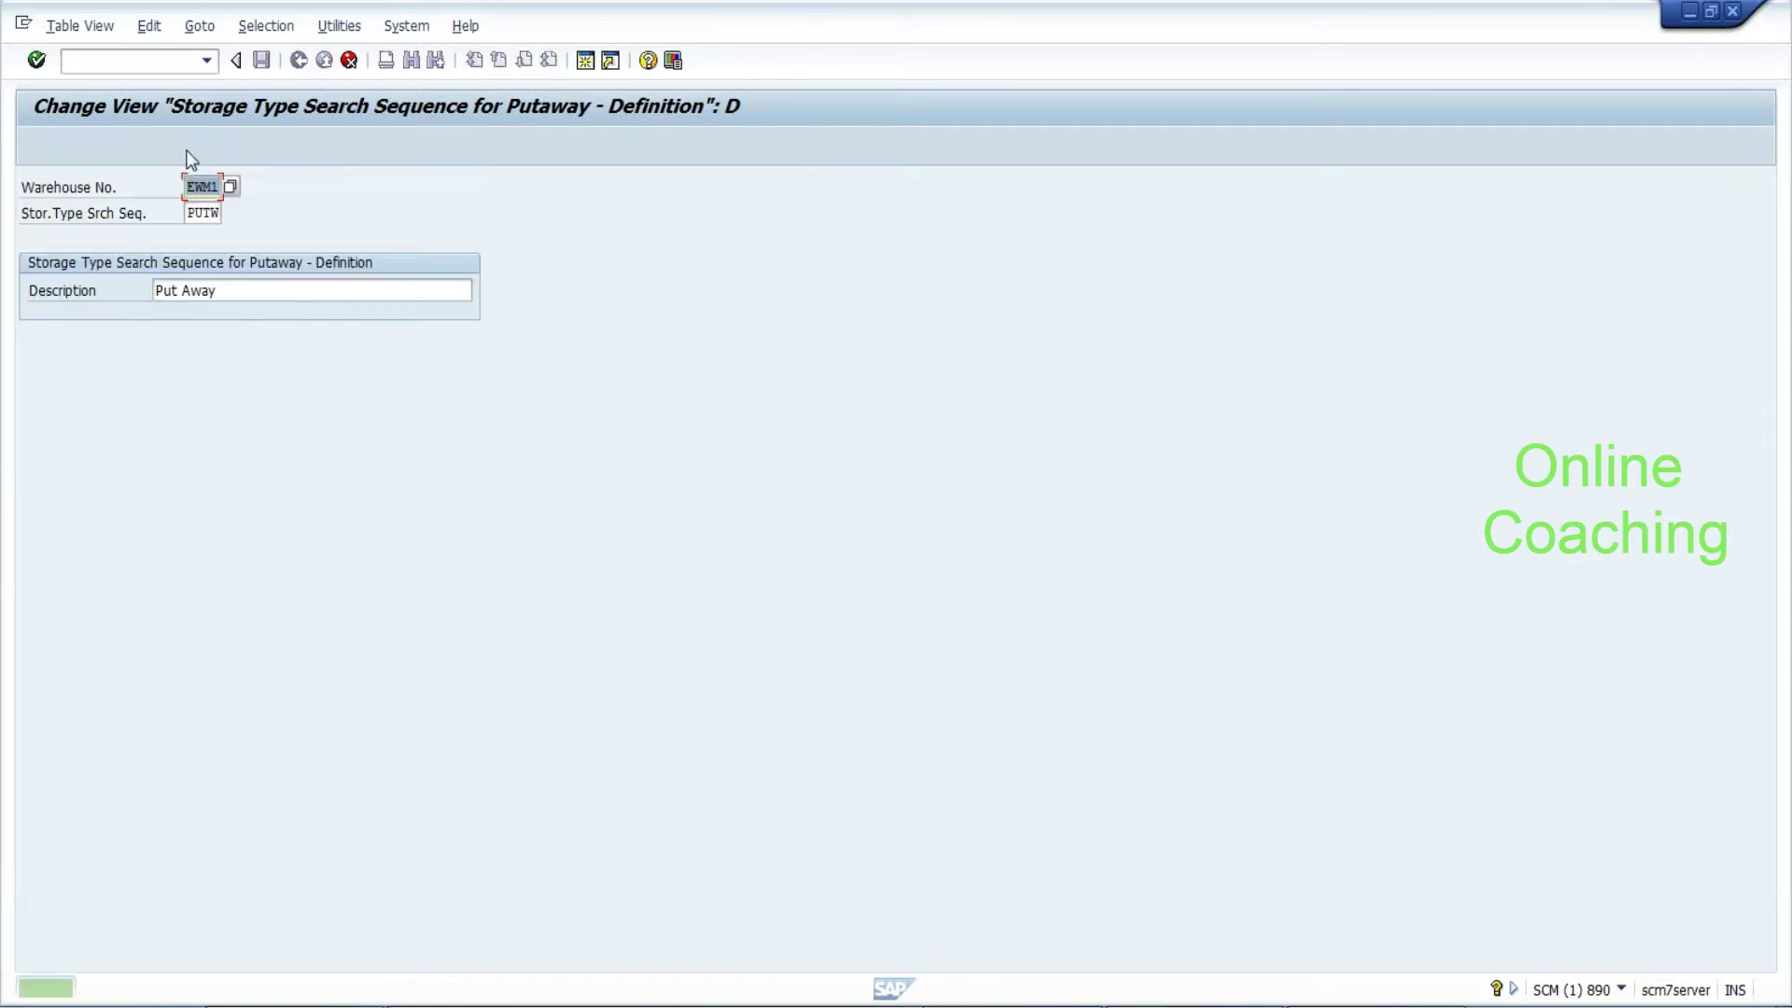
{"action": "key", "text": "Delete"}
{"action": "type", "text": "HYD"}
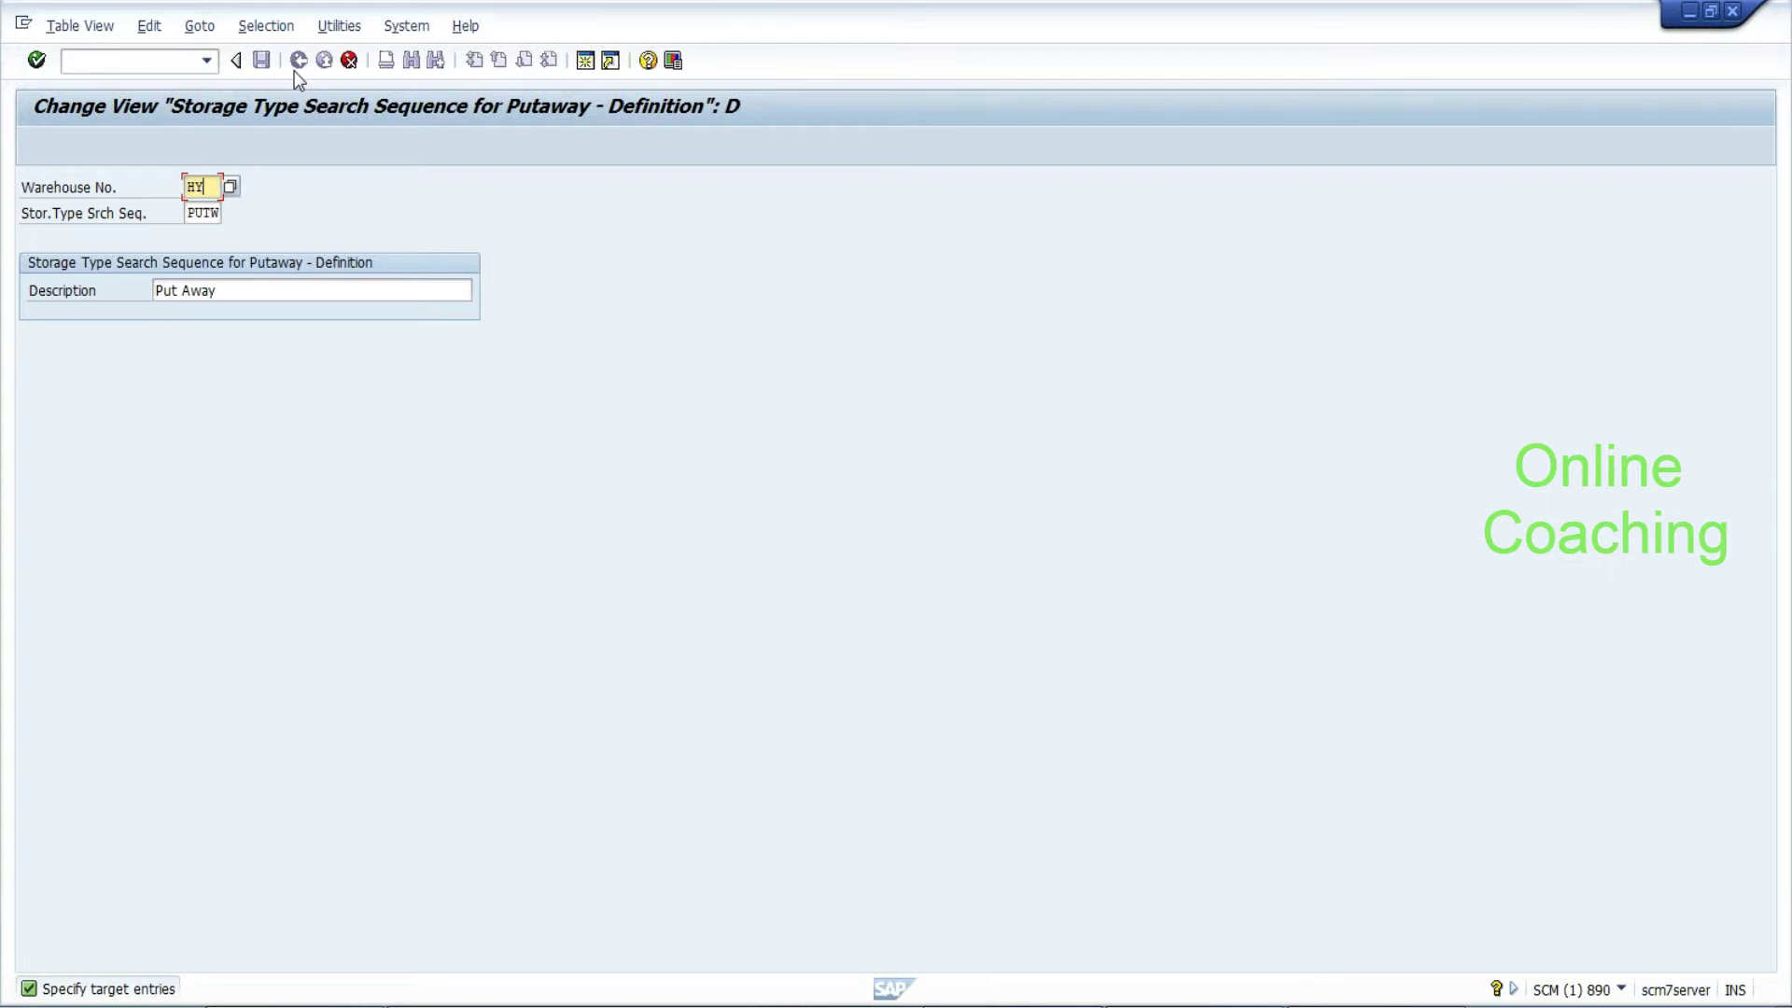
{"action": "key", "text": "Left"}
{"action": "key", "text": "Left"}
{"action": "key", "text": "Left"}
{"action": "type", "text": "E"}
{"action": "key", "text": "Tab"}
{"action": "key", "text": "Delete"}
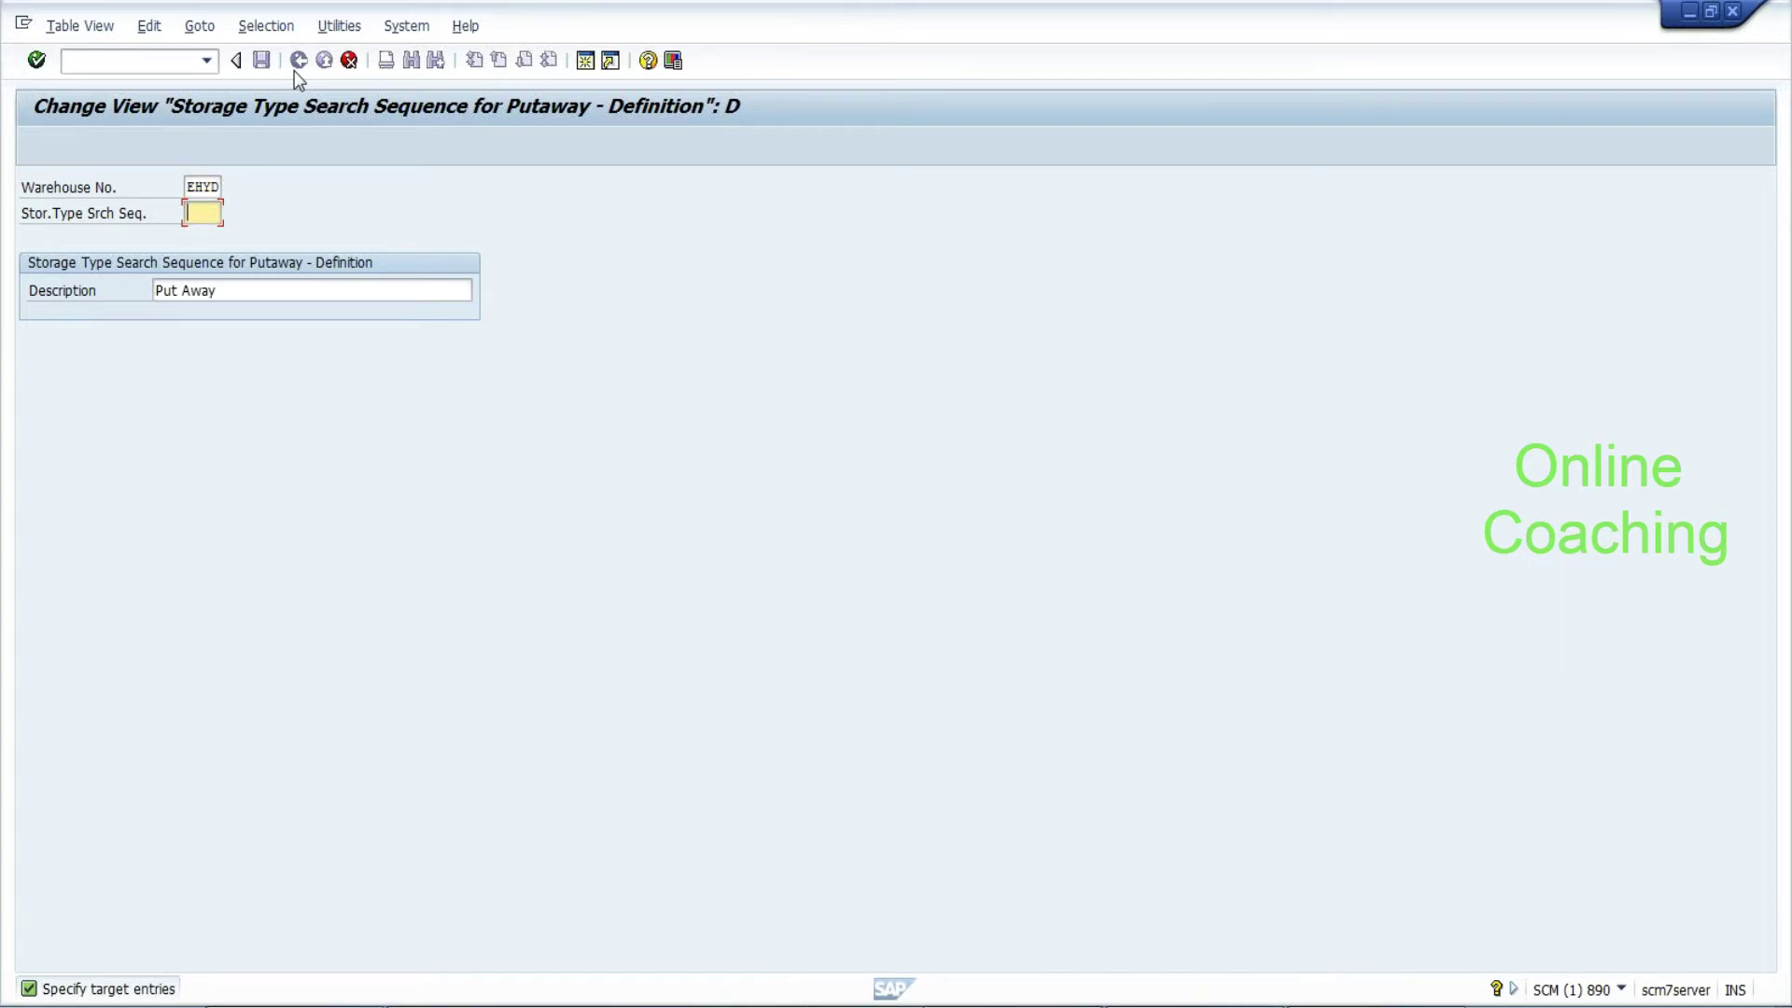
{"action": "type", "text": "C"}
{"action": "type", "text": "TMP"}
Describe the new sequence as 'Bottm to Top approach' and save it
{"action": "key", "text": "Tab"}
{"action": "type", "text": "Bo"}
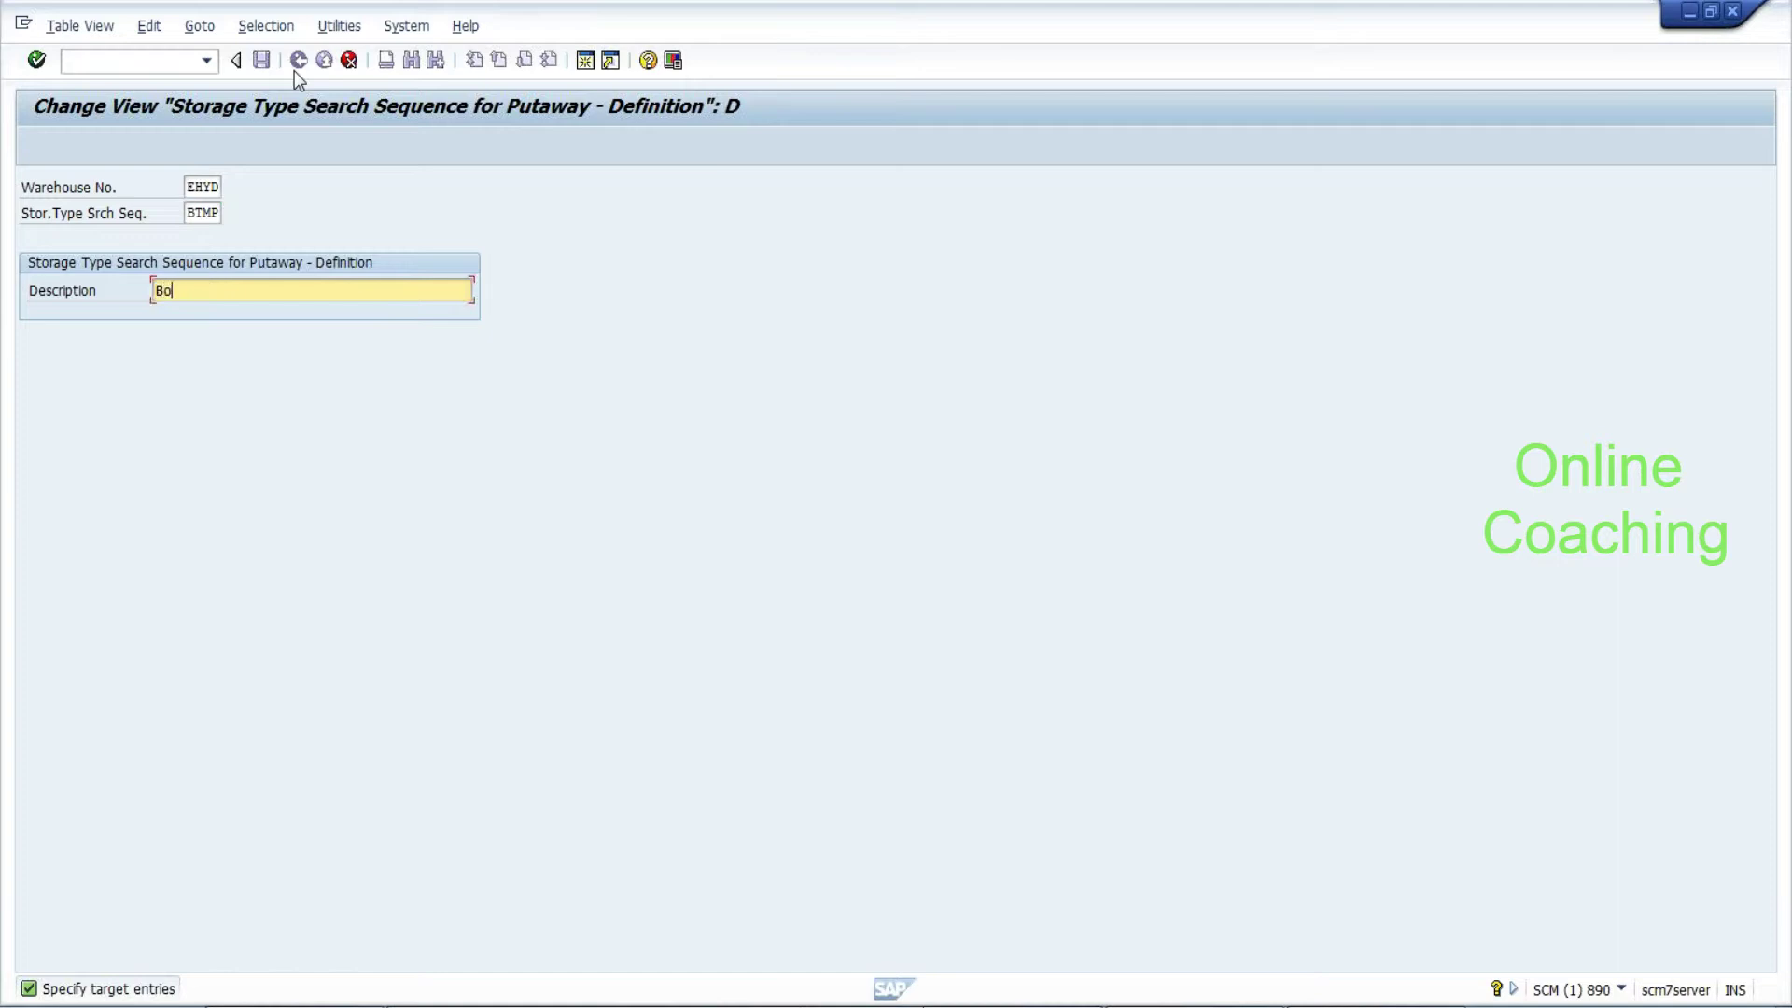
{"action": "type", "text": "ttm to Top approach"}
{"action": "key", "text": "Return"}
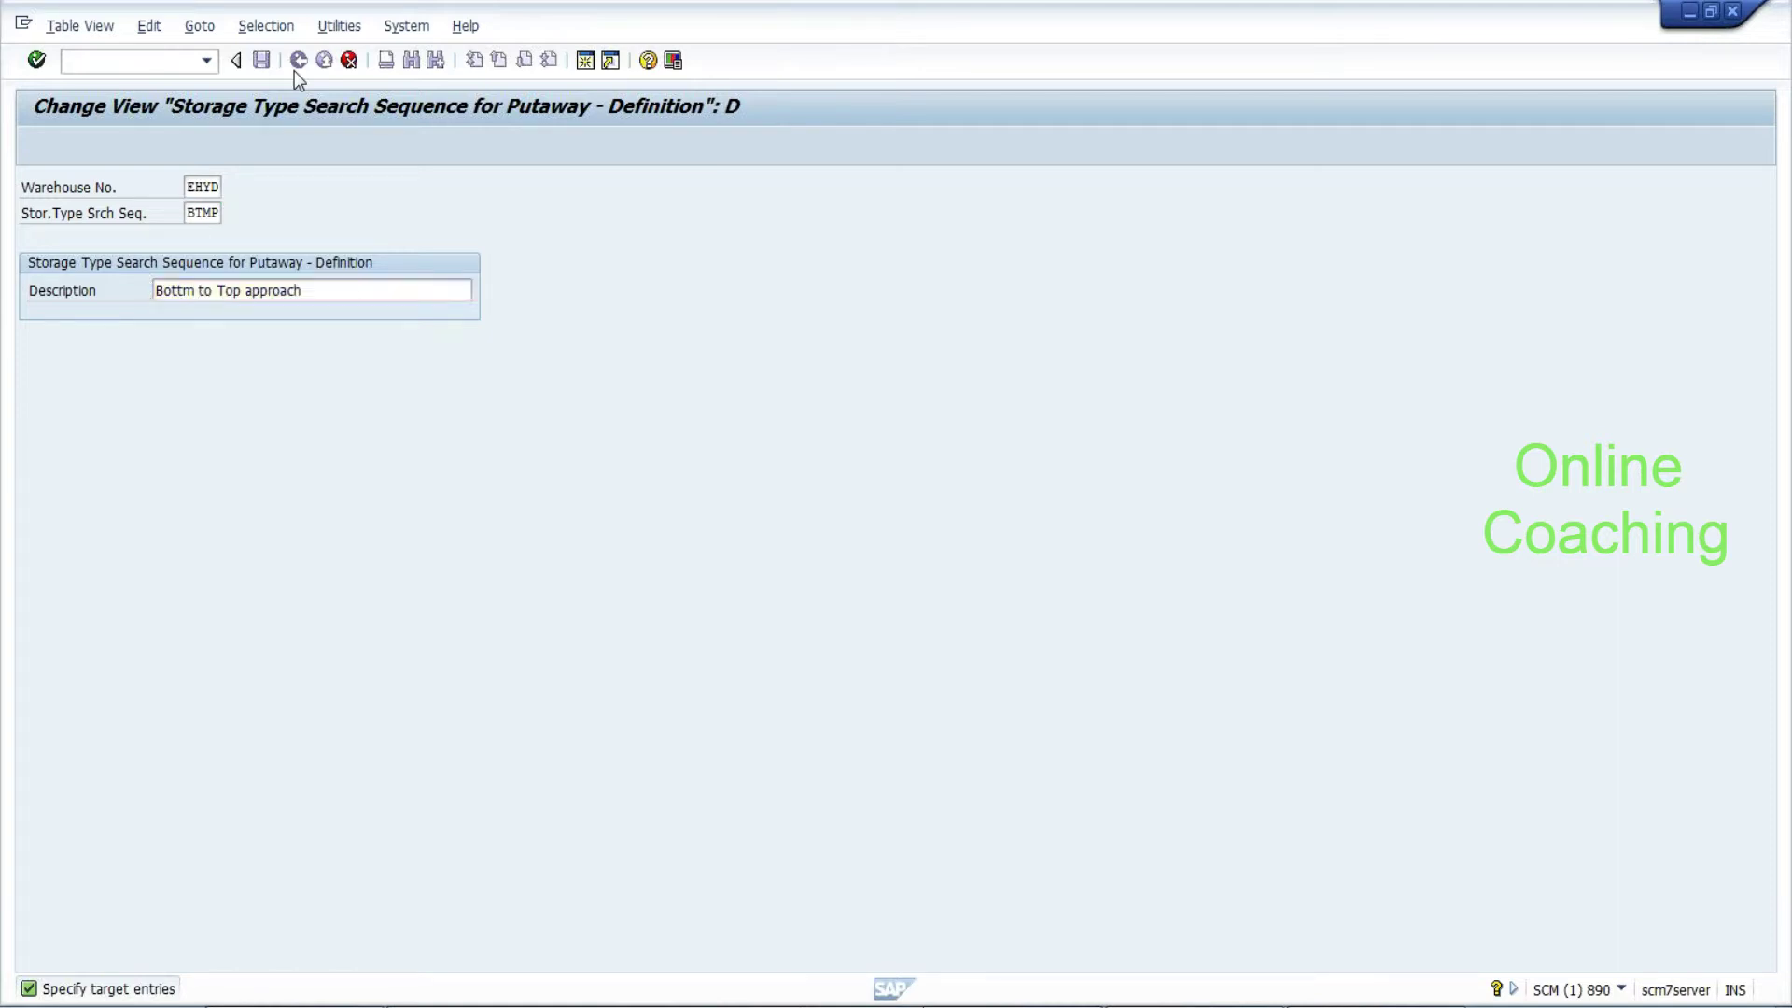
{"action": "left_click", "coordinate": [298, 62]}
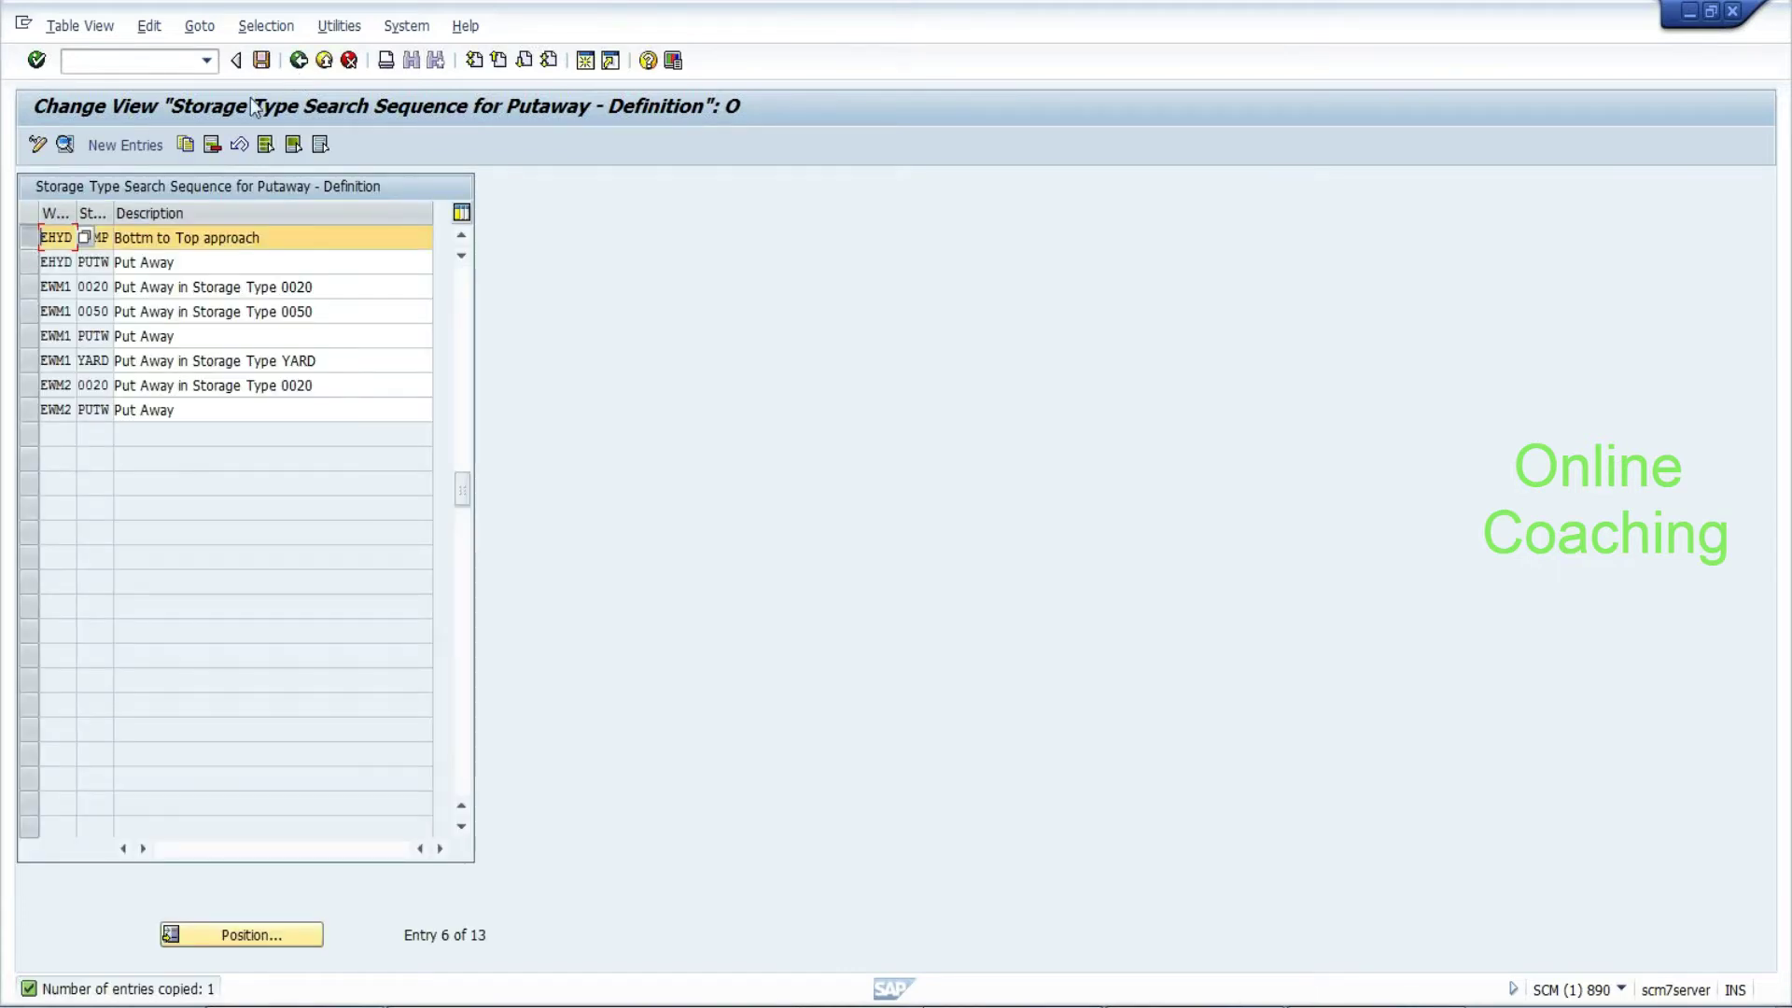
{"action": "left_click", "coordinate": [262, 65]}
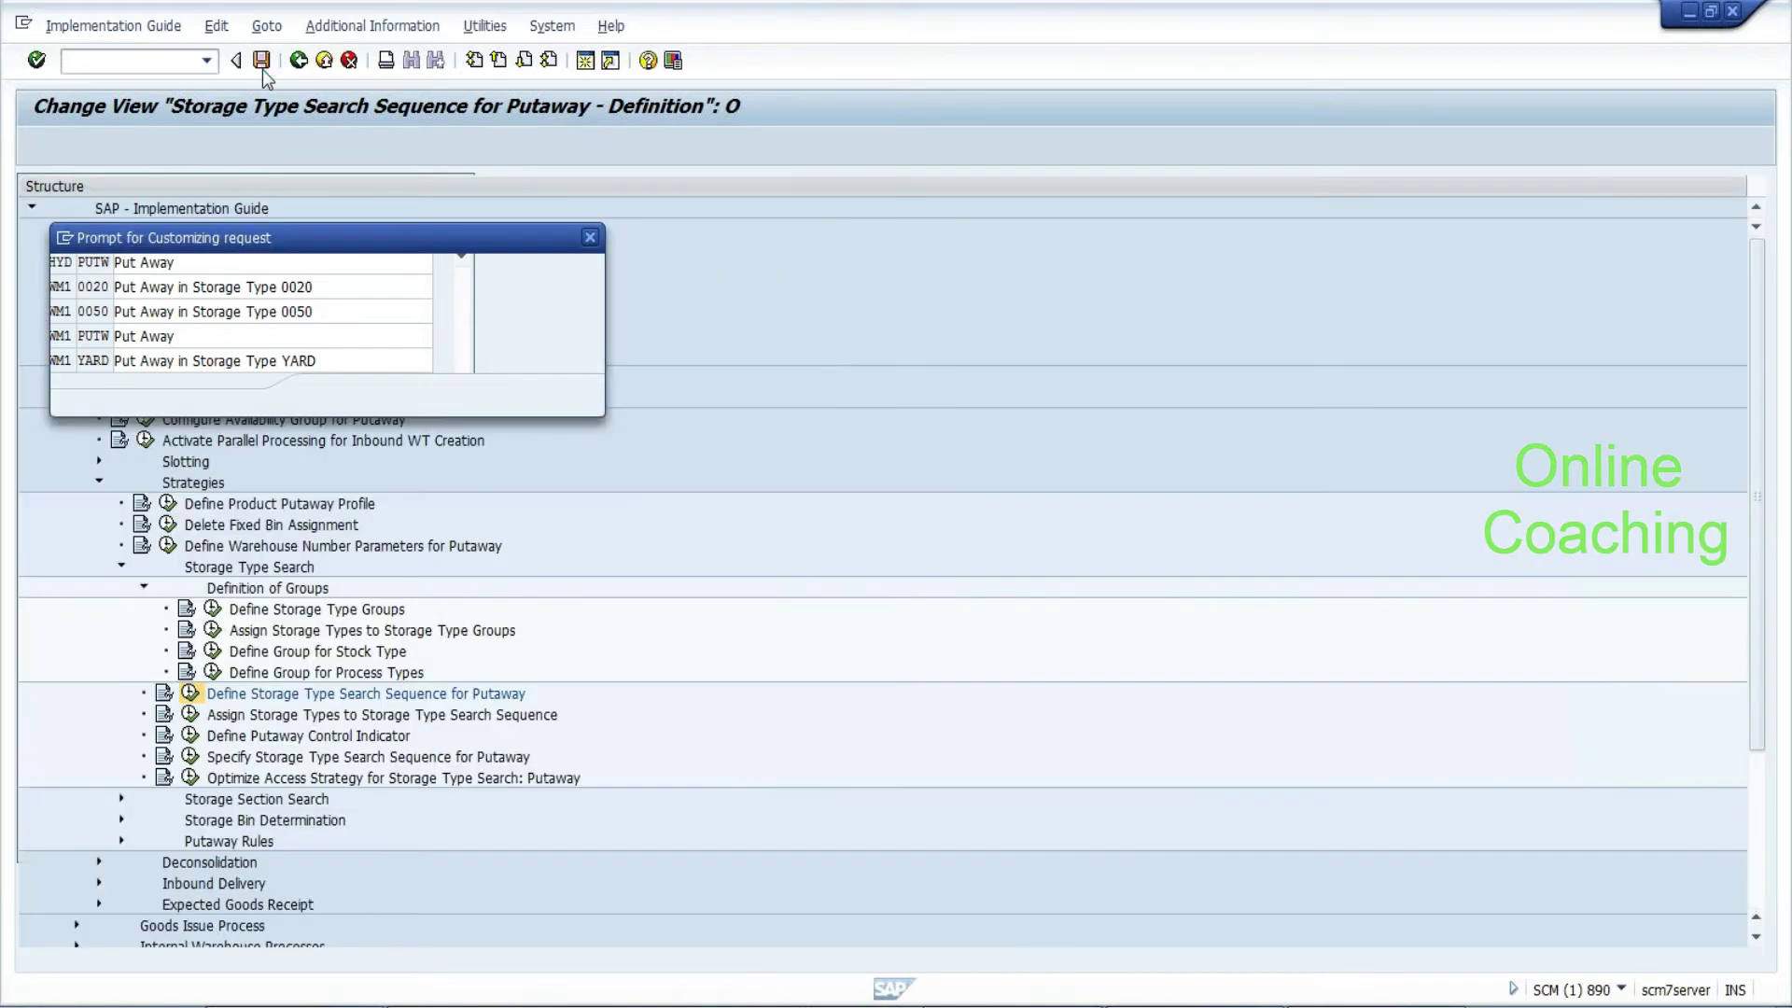
Confirm the customizing request, then start a new entry in Assign Storage Types to Storage Type Search Sequence
{"action": "left_click", "coordinate": [330, 396]}
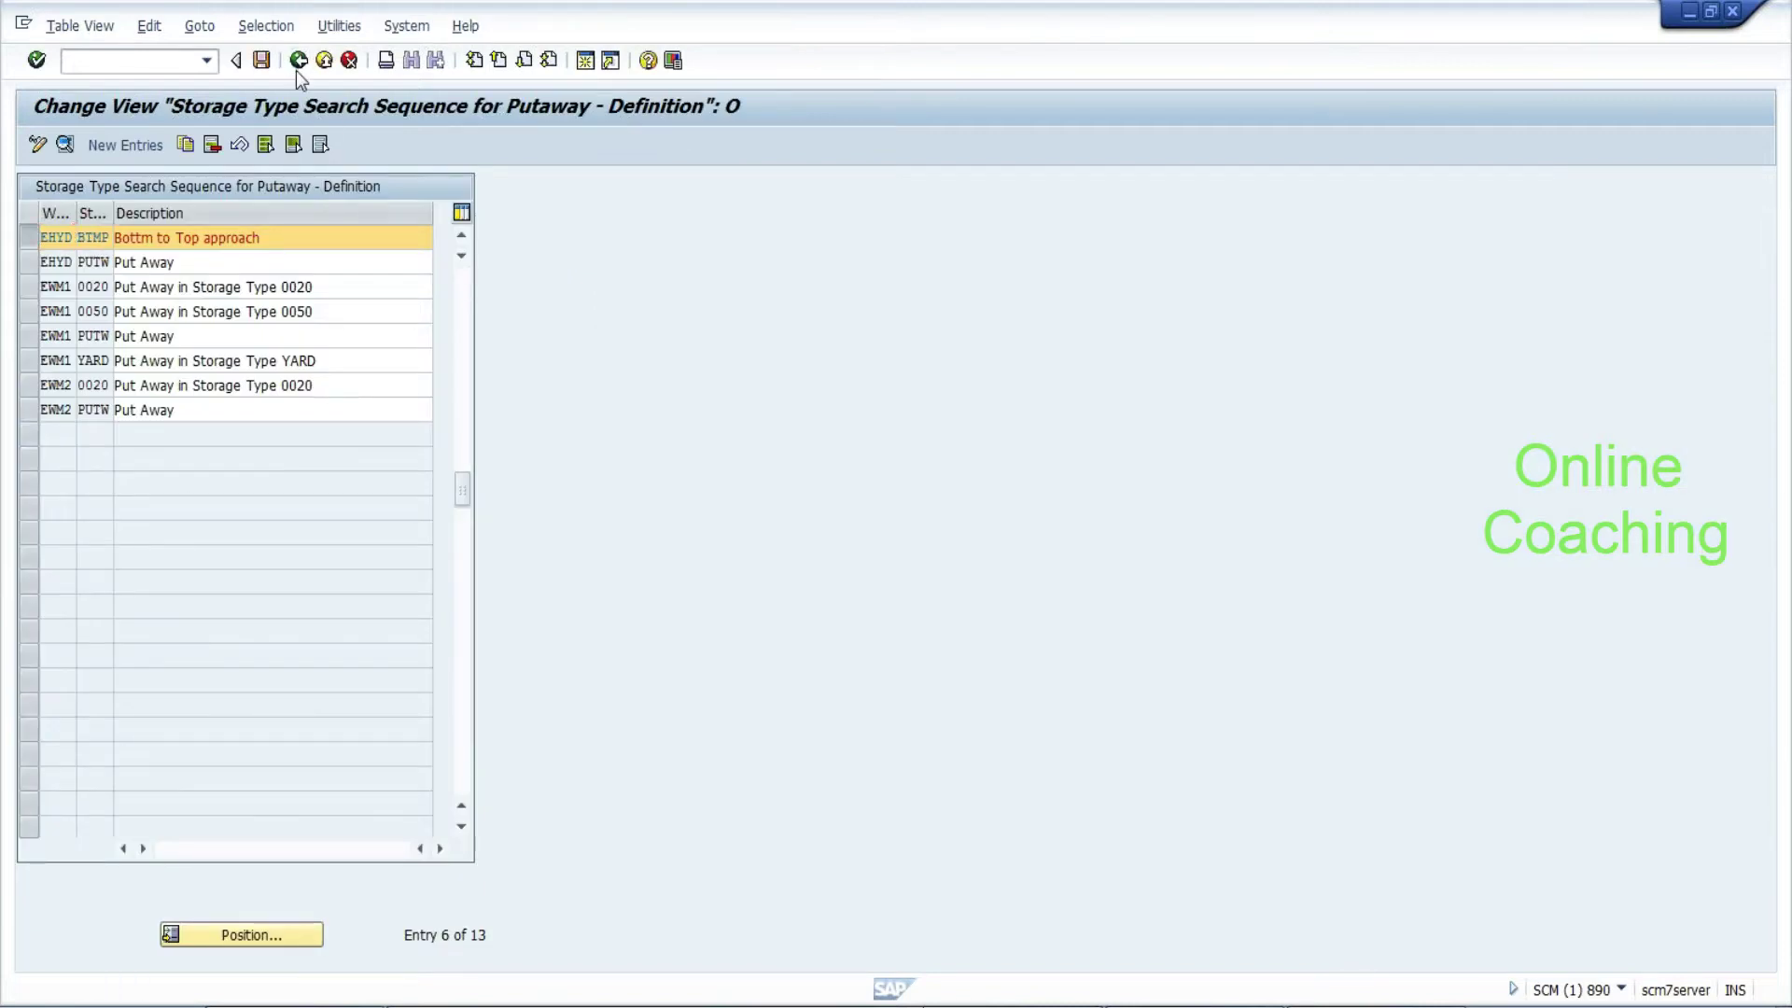
{"action": "left_click", "coordinate": [296, 71]}
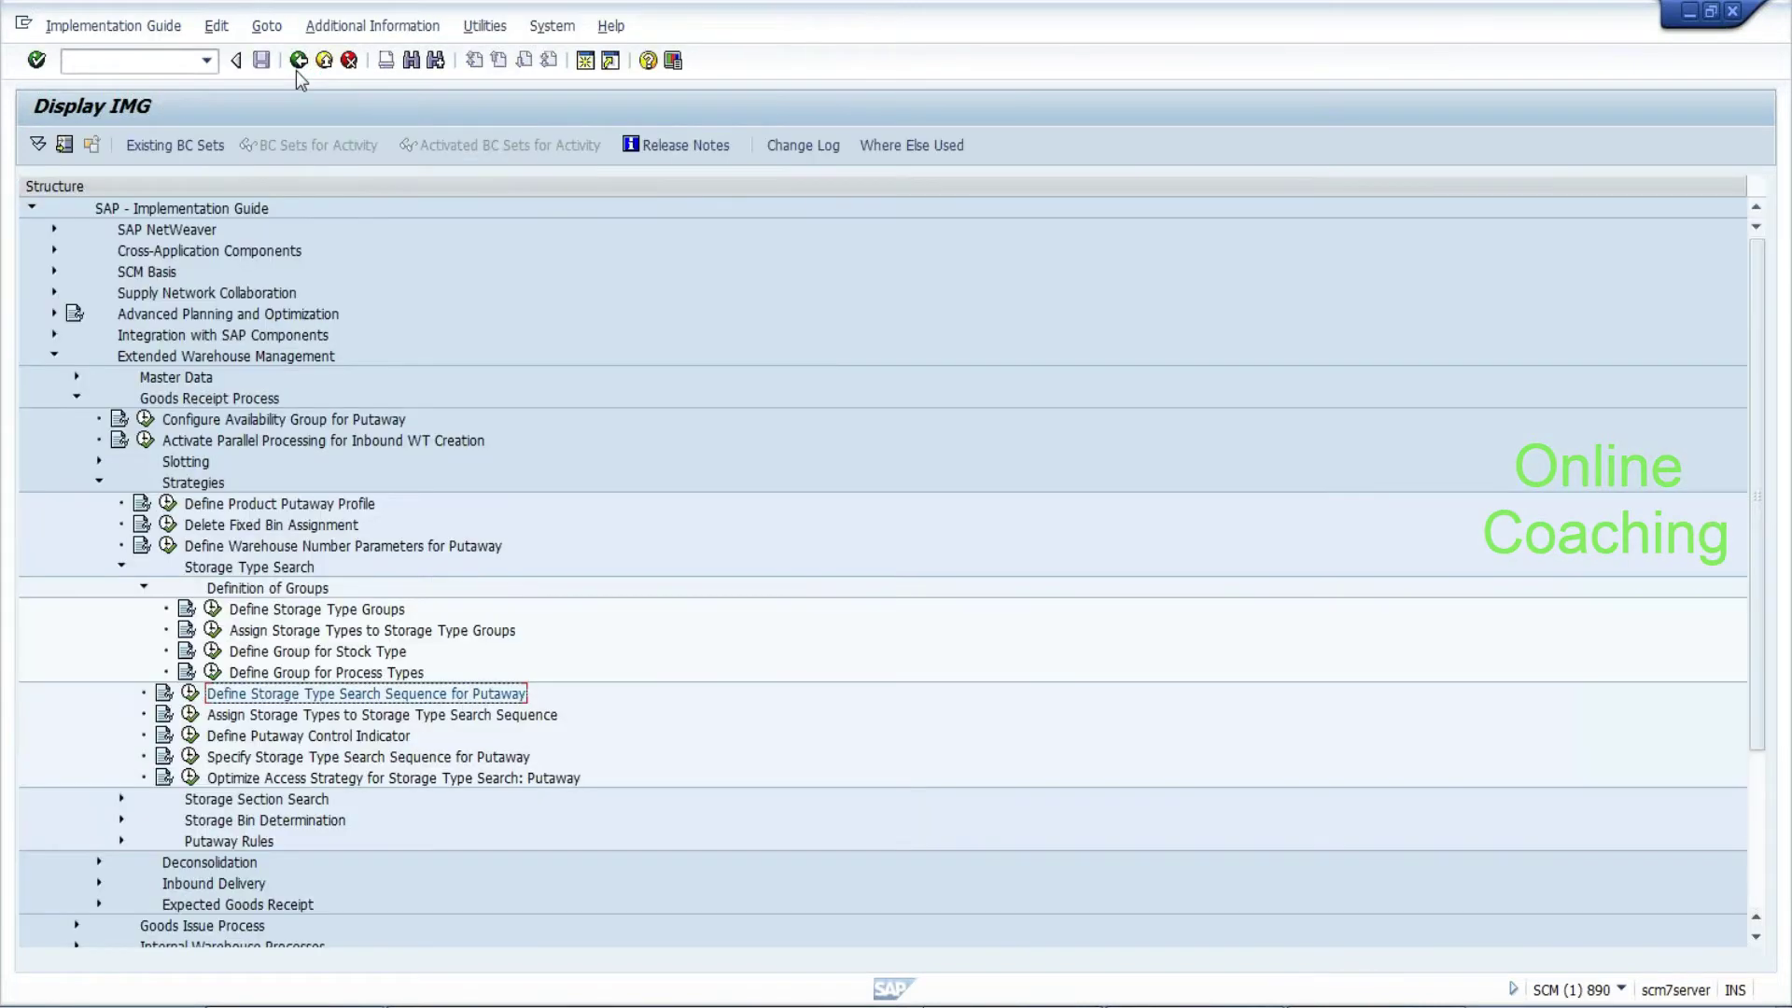
{"action": "left_click", "coordinate": [190, 715]}
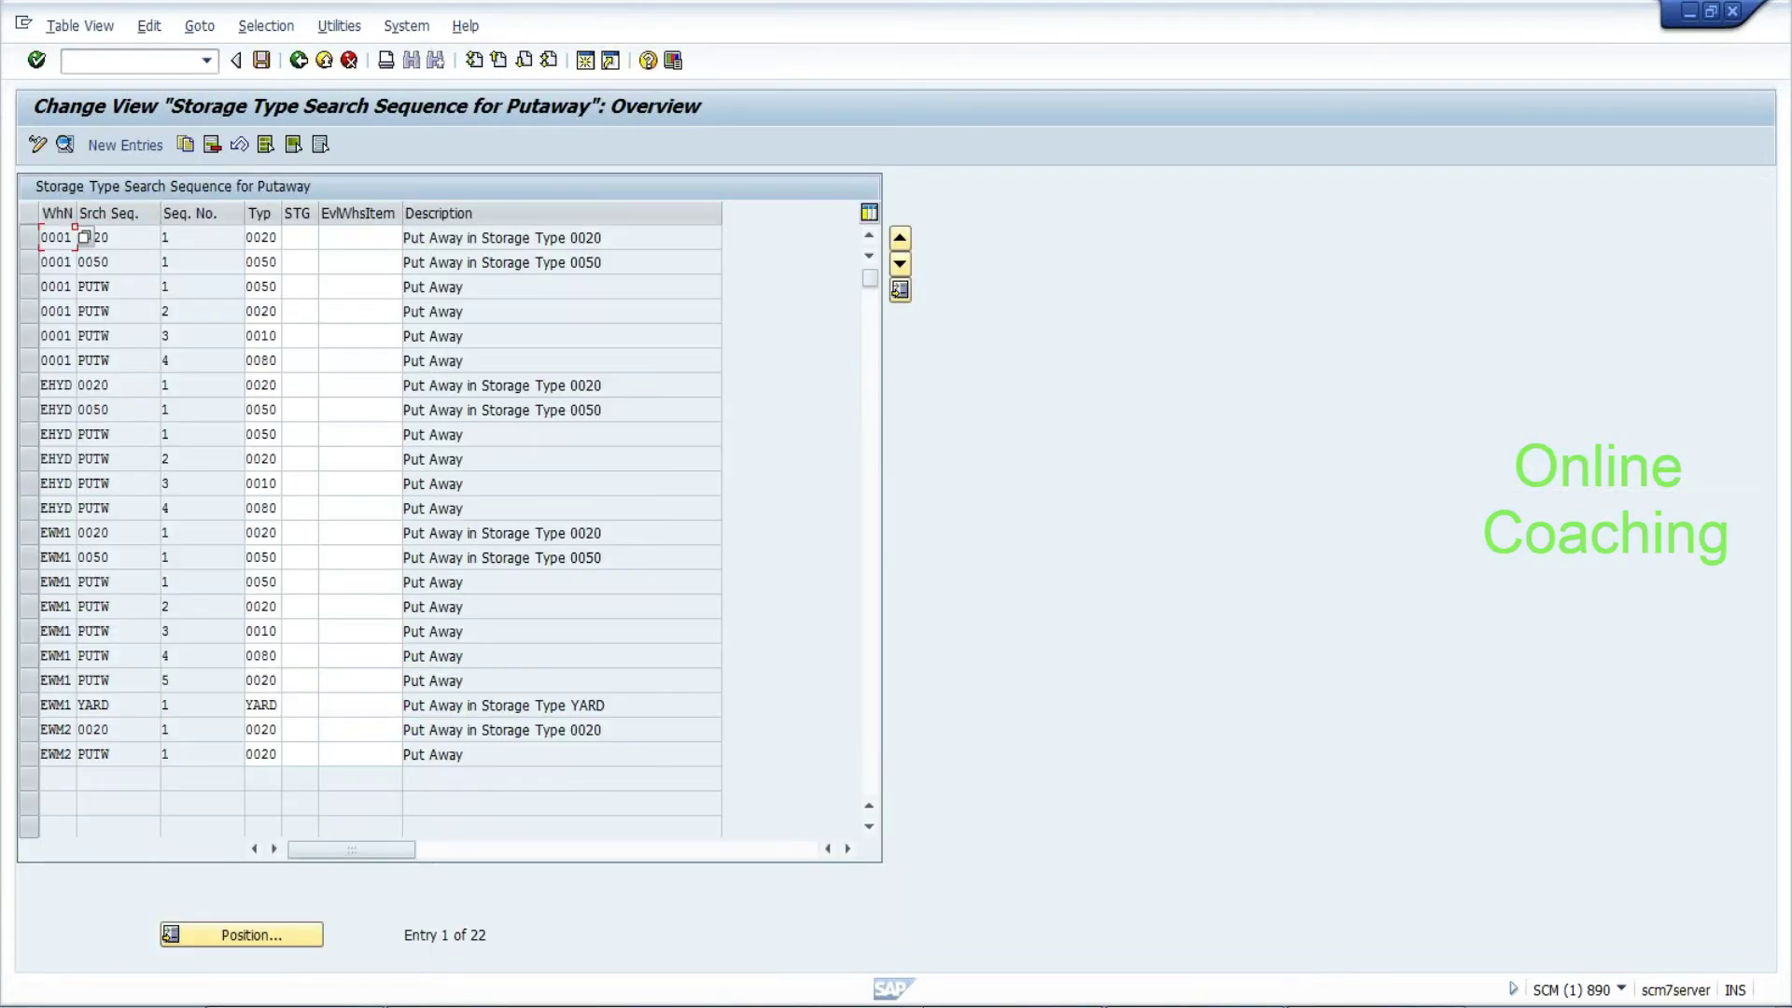
{"action": "left_click", "coordinate": [184, 149]}
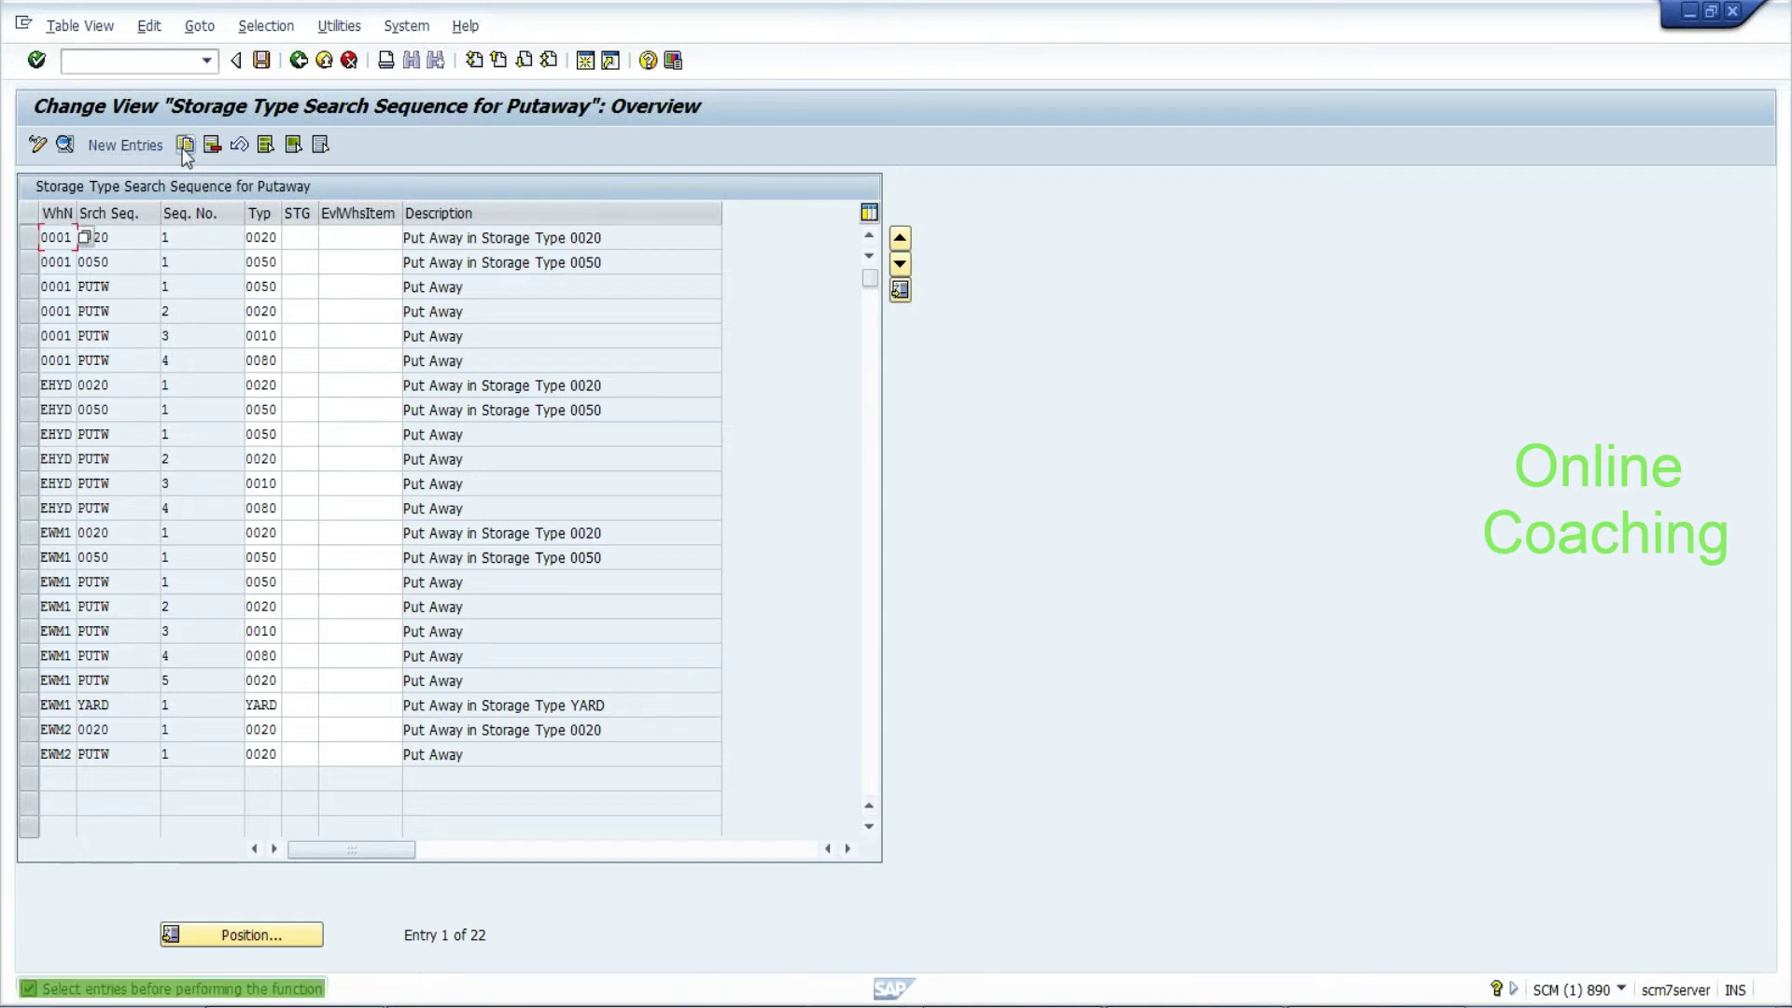
{"action": "left_click", "coordinate": [144, 147]}
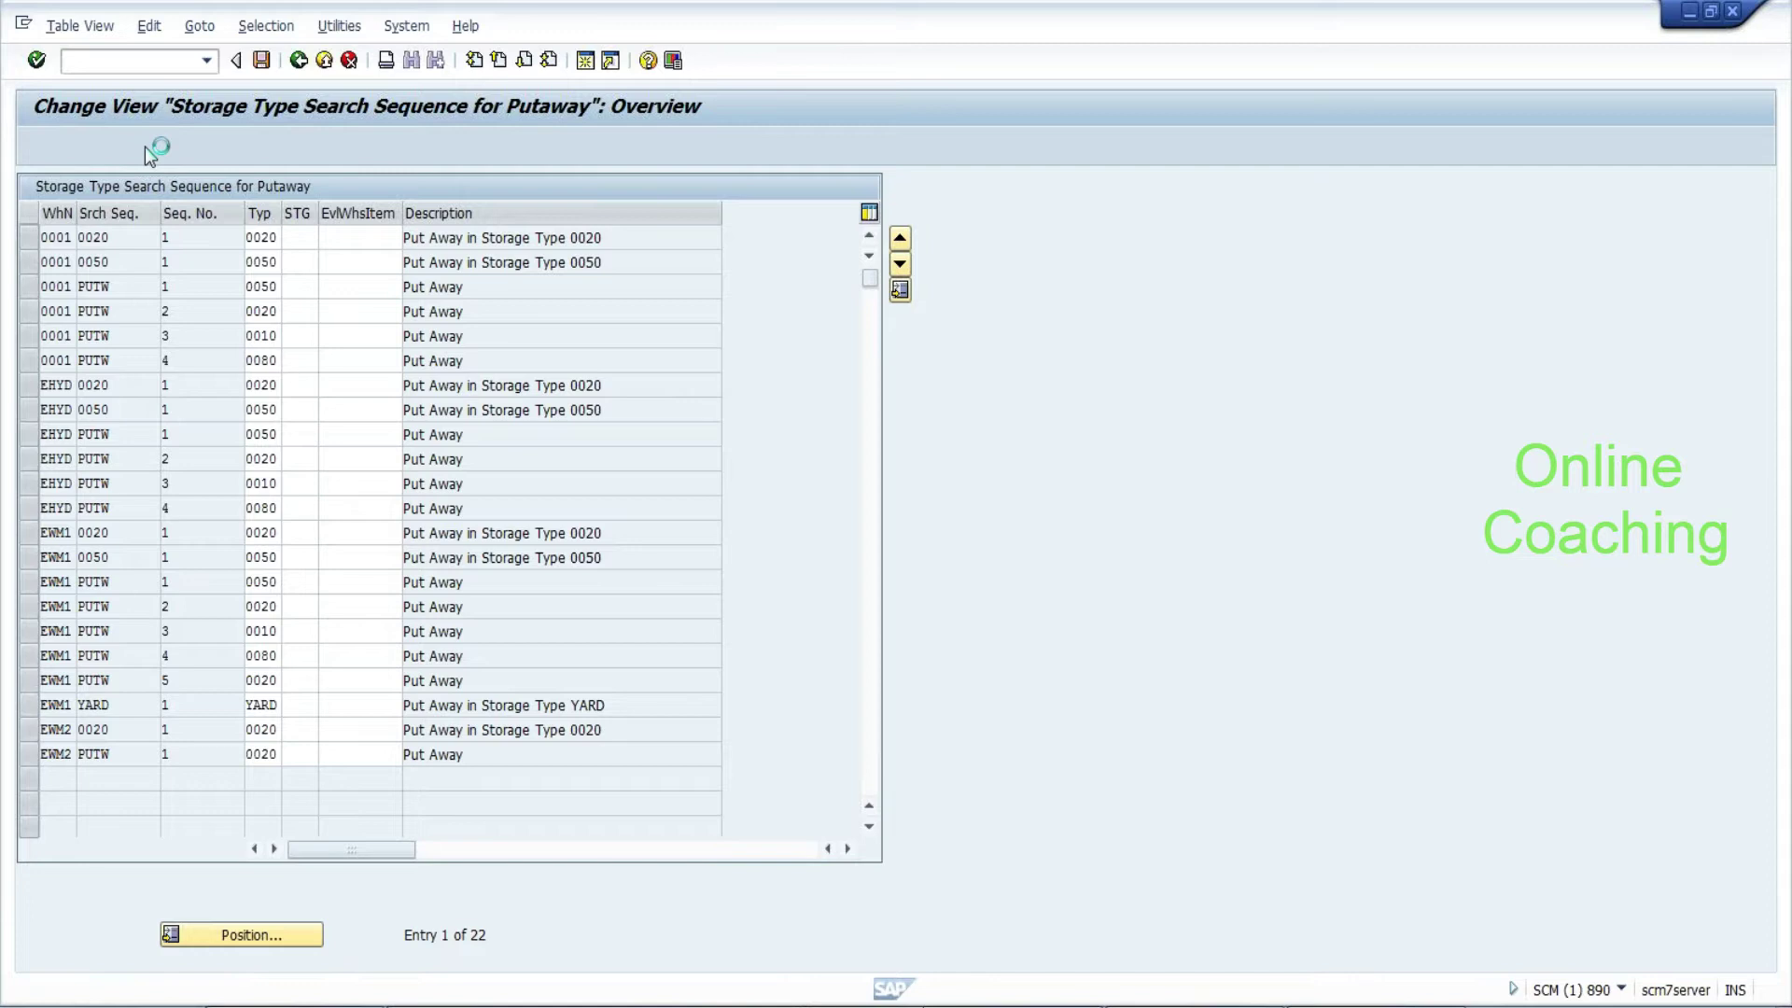
Enter warehouse EHYD, search sequence BTMP from the list and storage type COLD, then save
{"action": "type", "text": "EHYD"}
{"action": "left_click", "coordinate": [202, 213]}
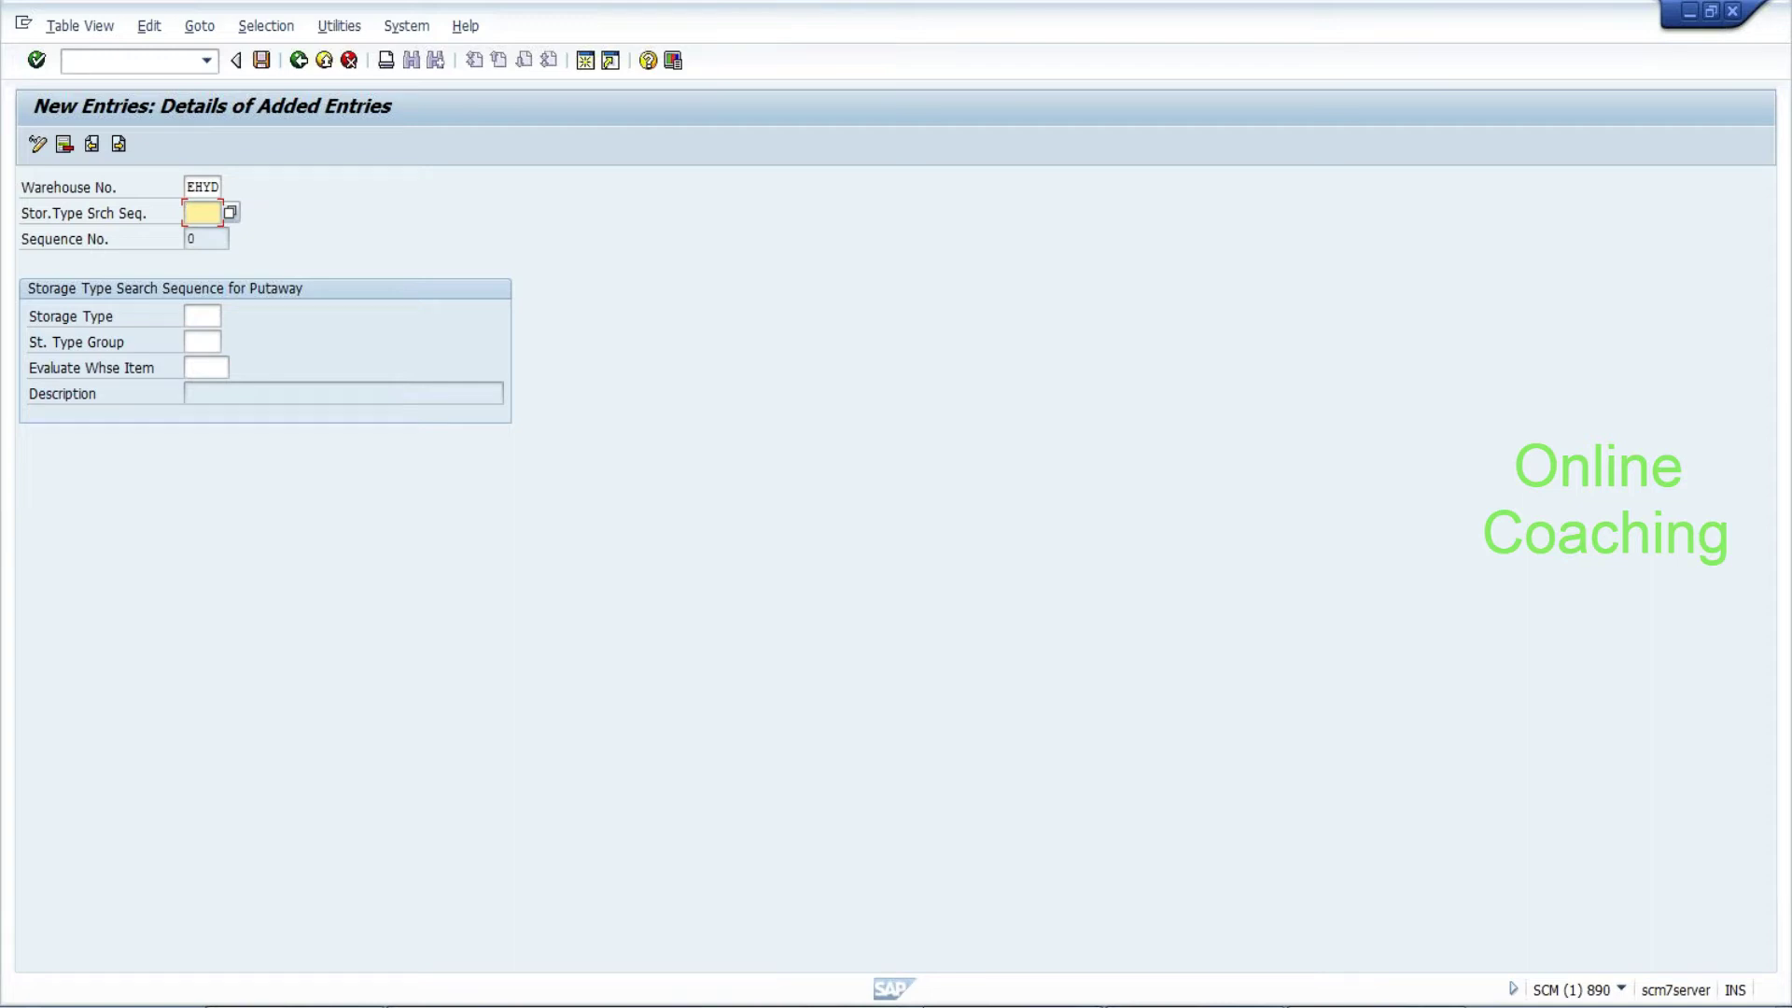
{"action": "left_click", "coordinate": [231, 215]}
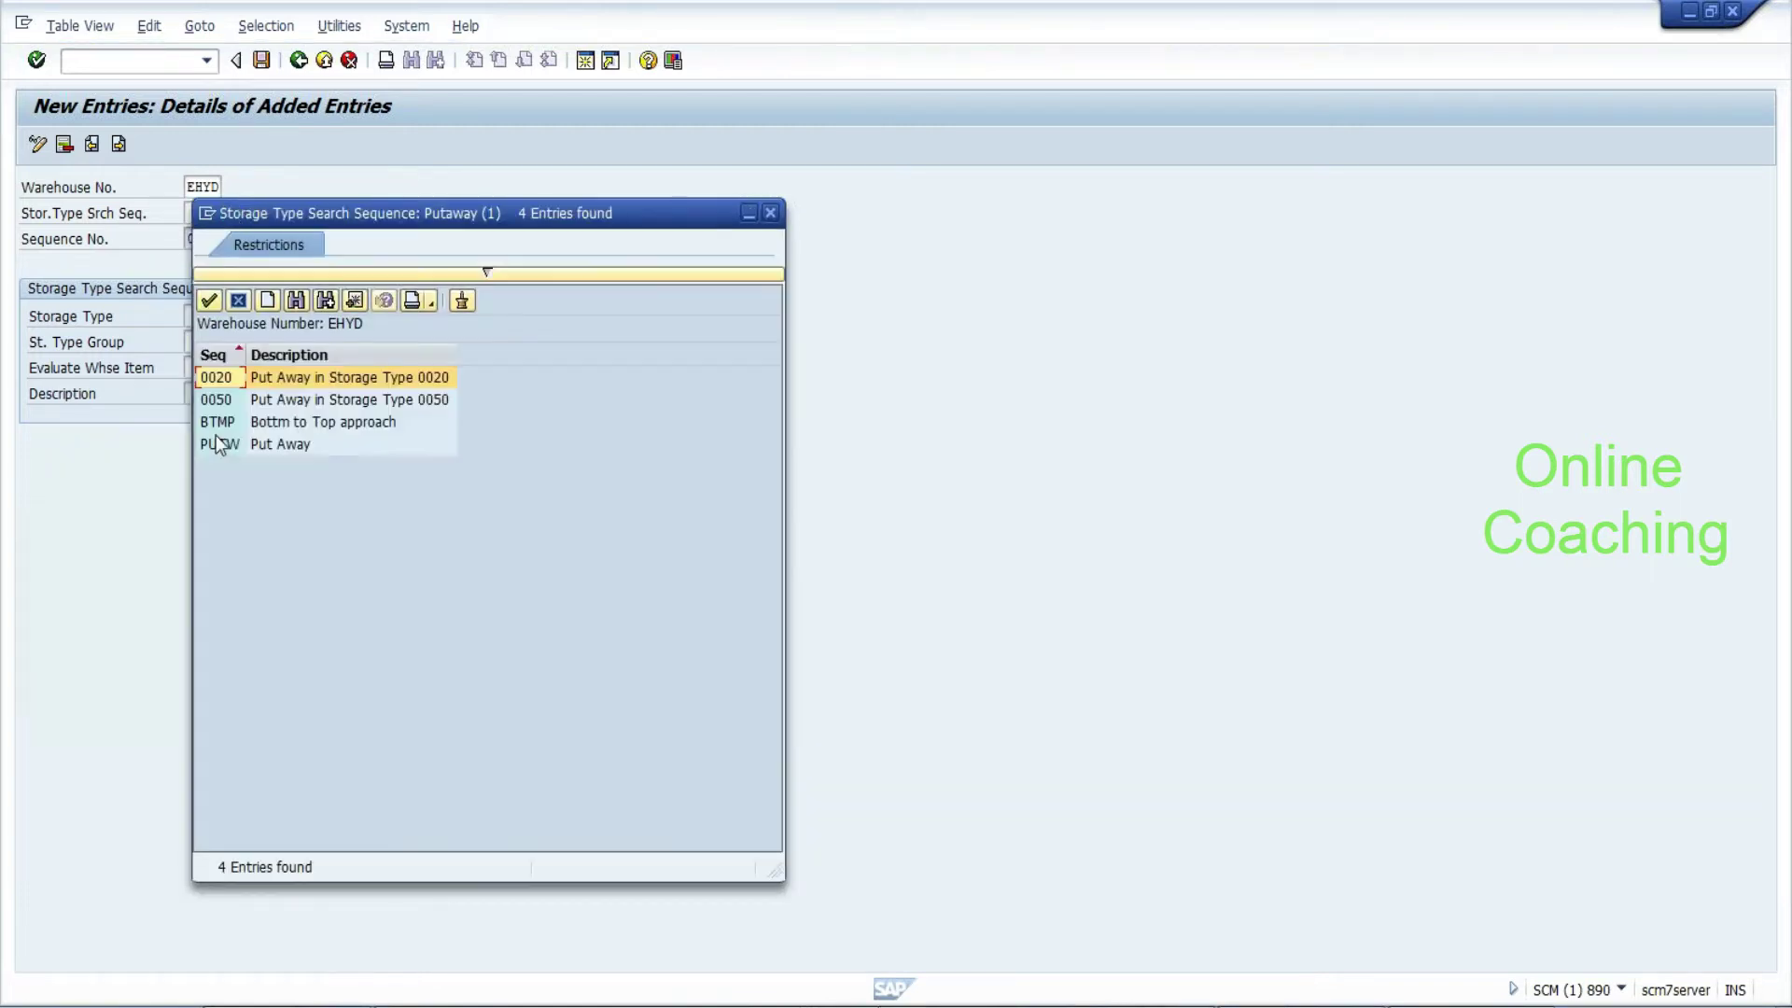
{"action": "double_click", "coordinate": [218, 422]}
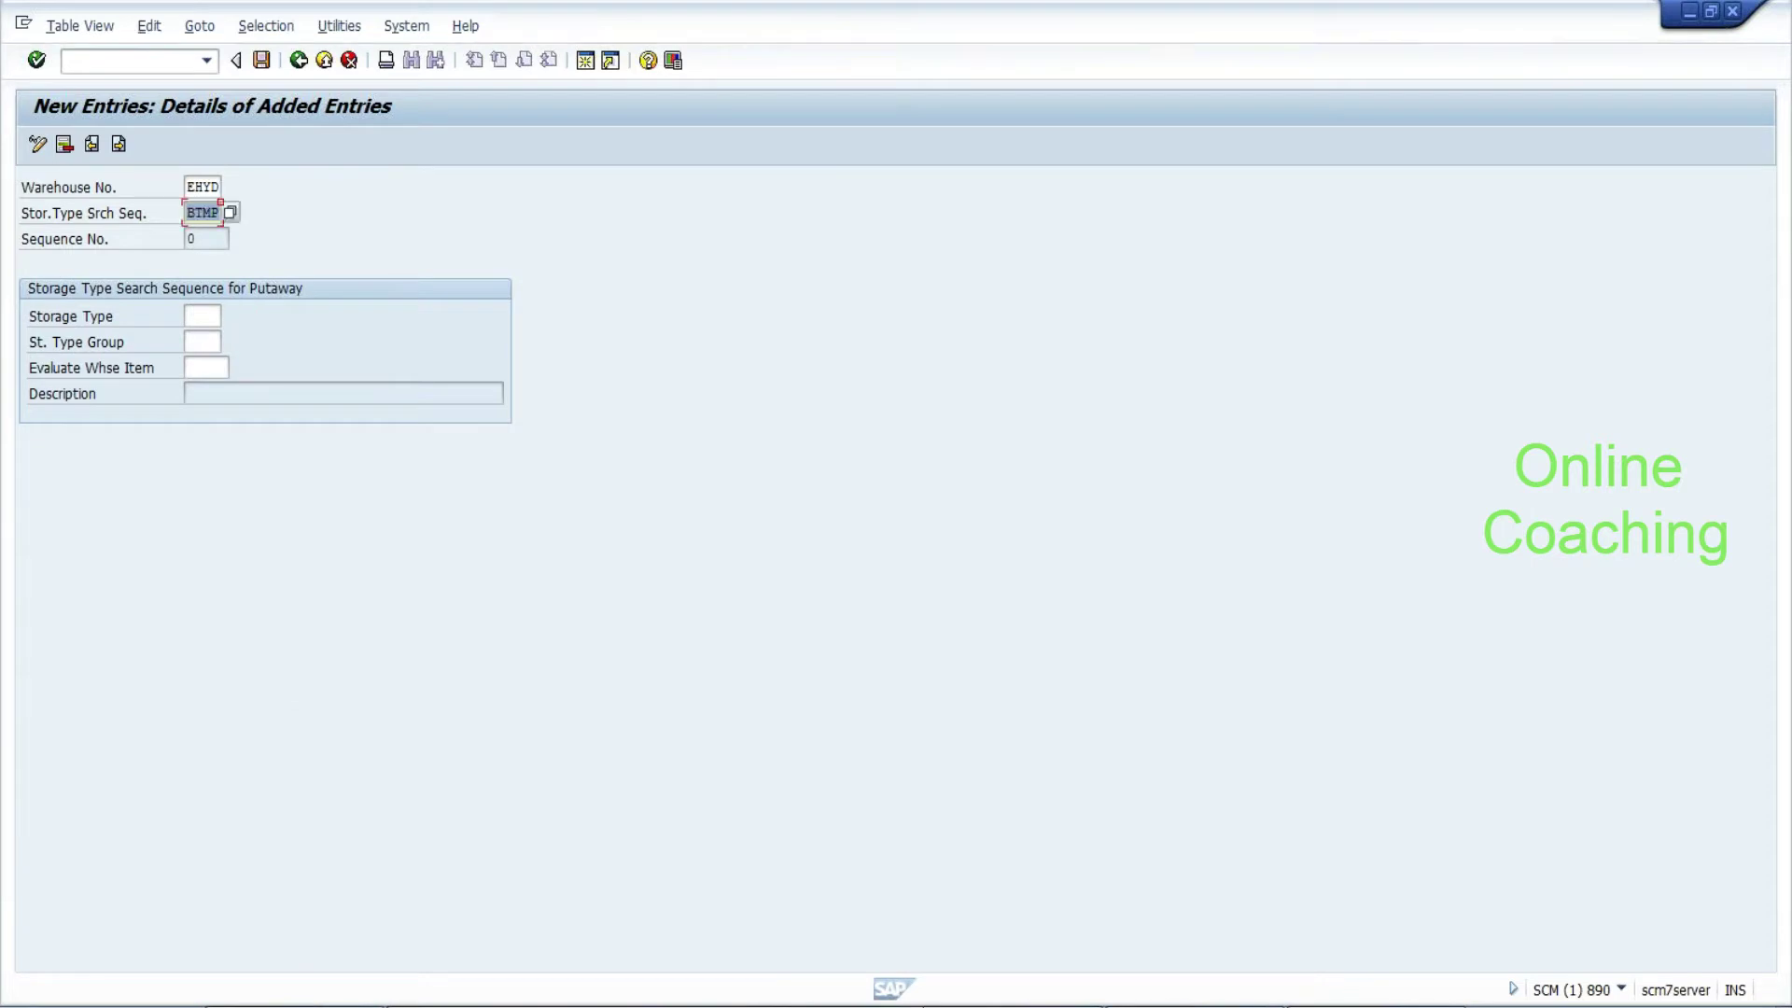
{"action": "left_click", "coordinate": [202, 315]}
{"action": "type", "text": "COLD"}
{"action": "key", "text": "Return"}
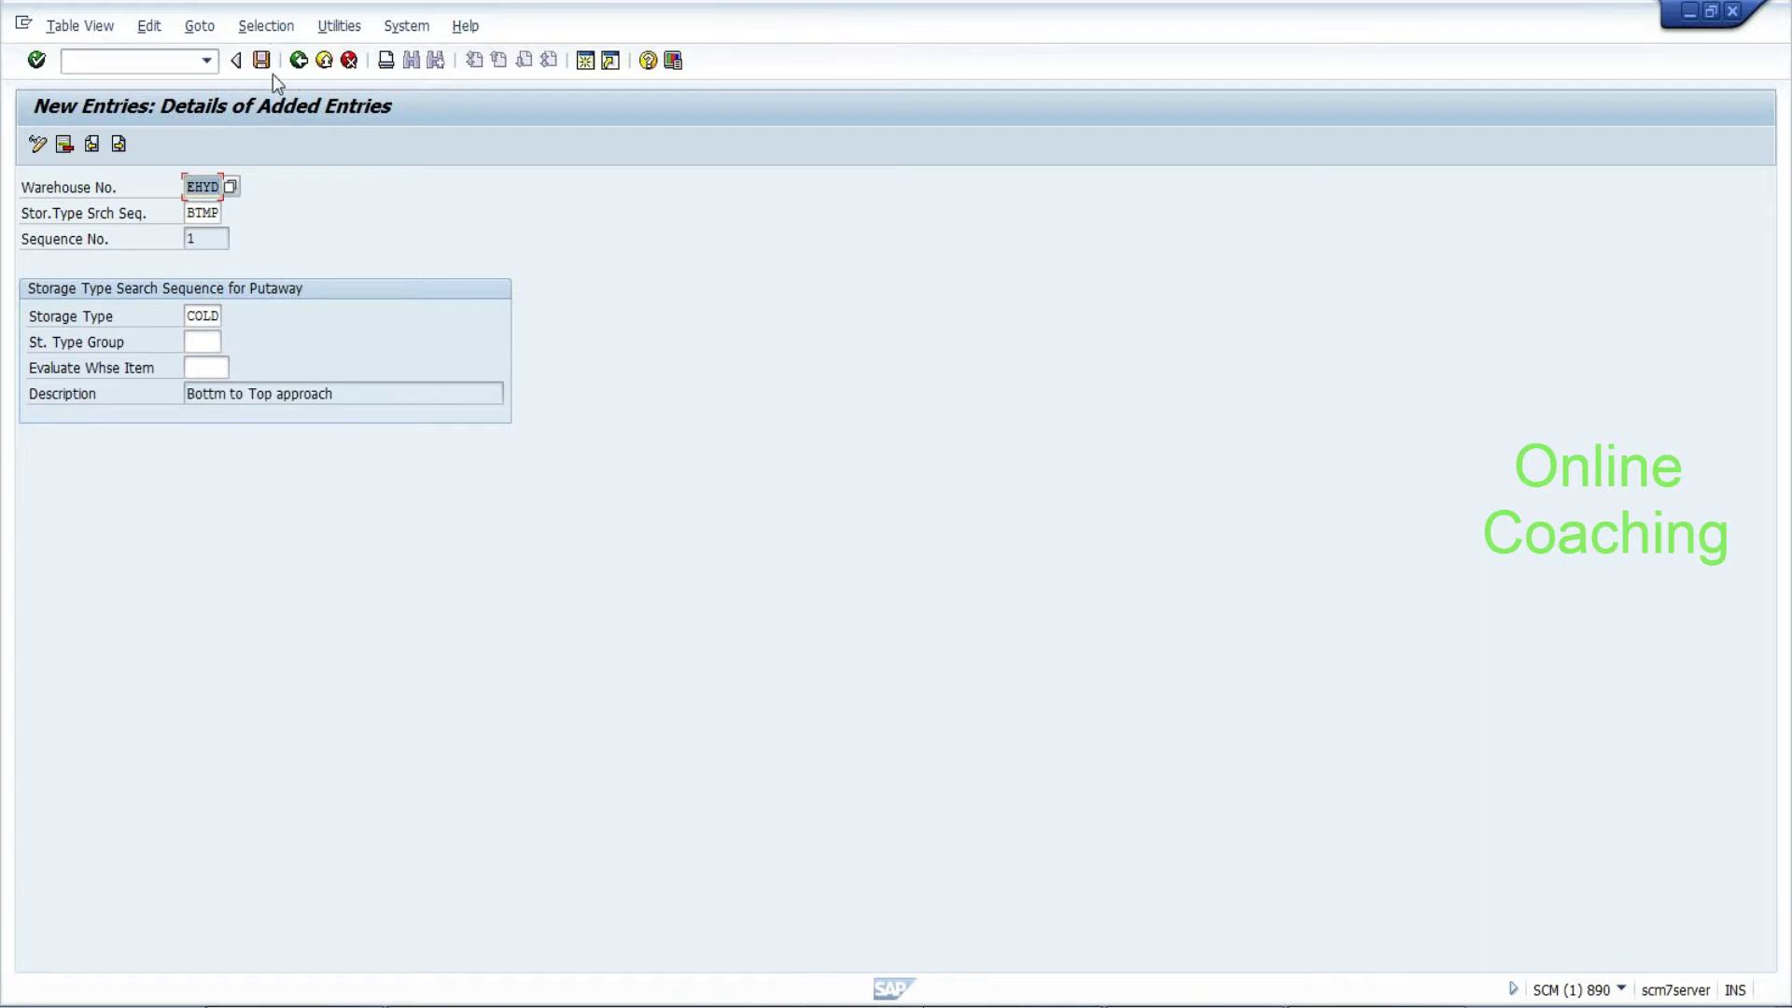
{"action": "left_click", "coordinate": [261, 62]}
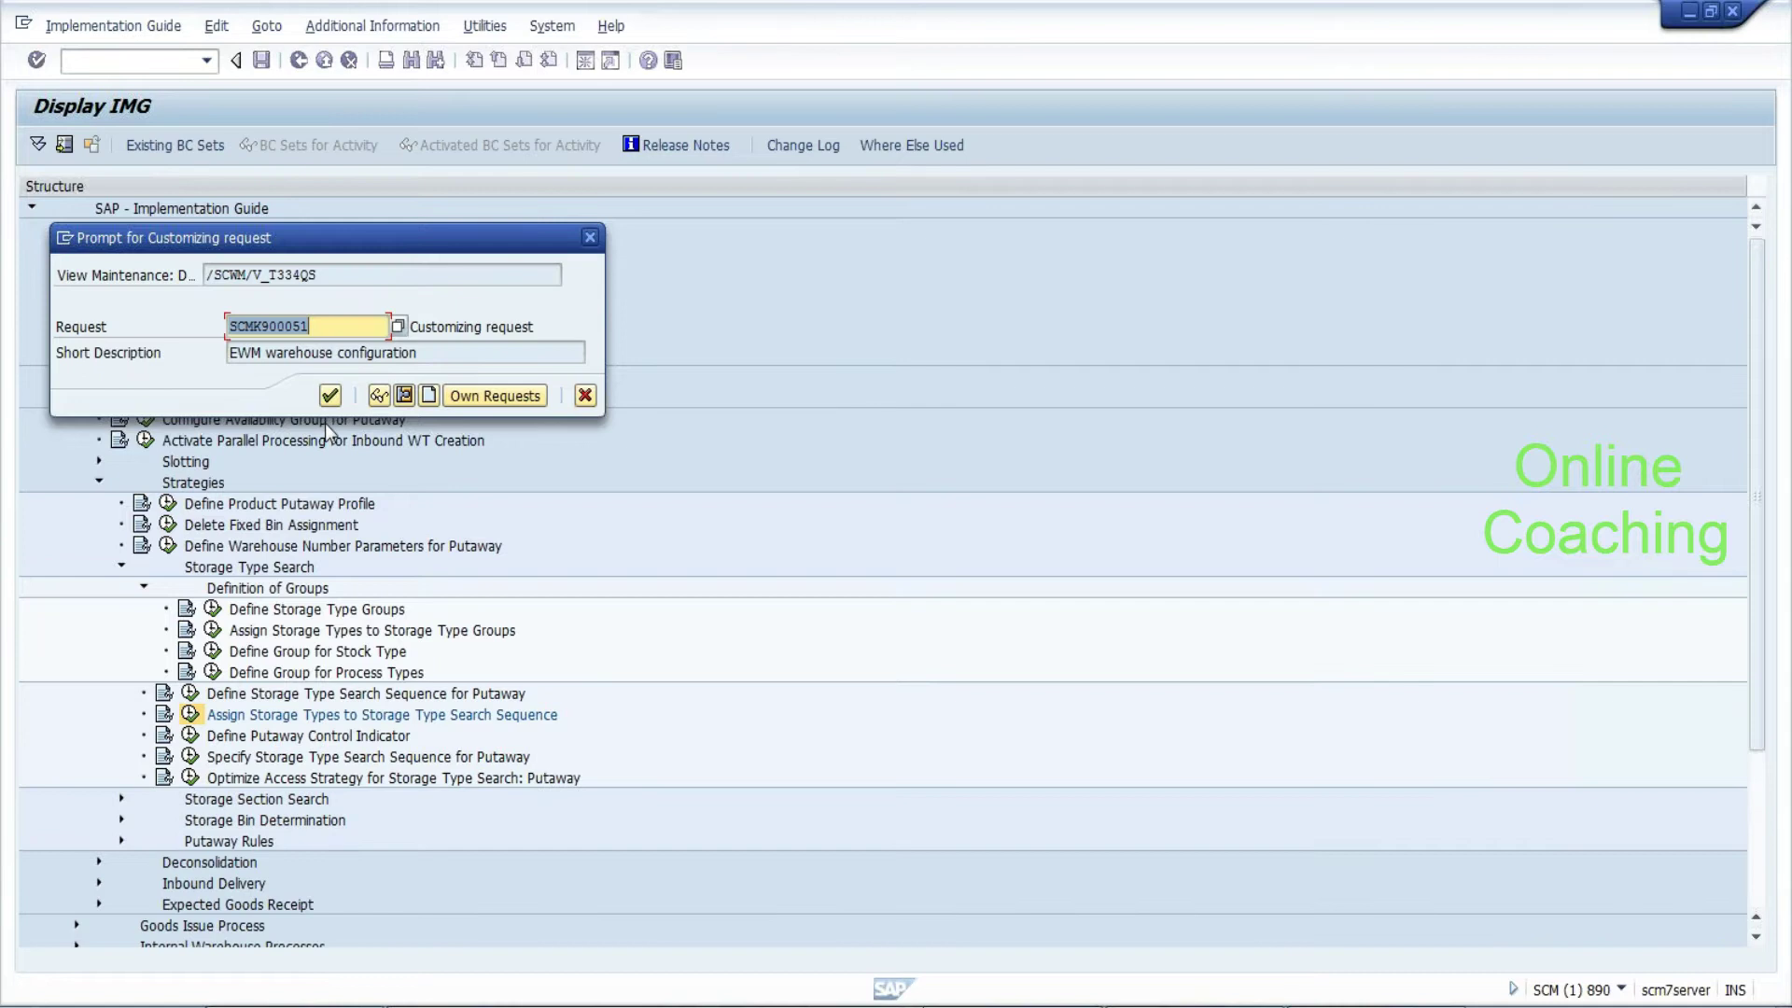
Confirm the request, then copy the EHYD BTMP COLD row as a new entry with storage type HOTS
{"action": "left_click", "coordinate": [330, 396]}
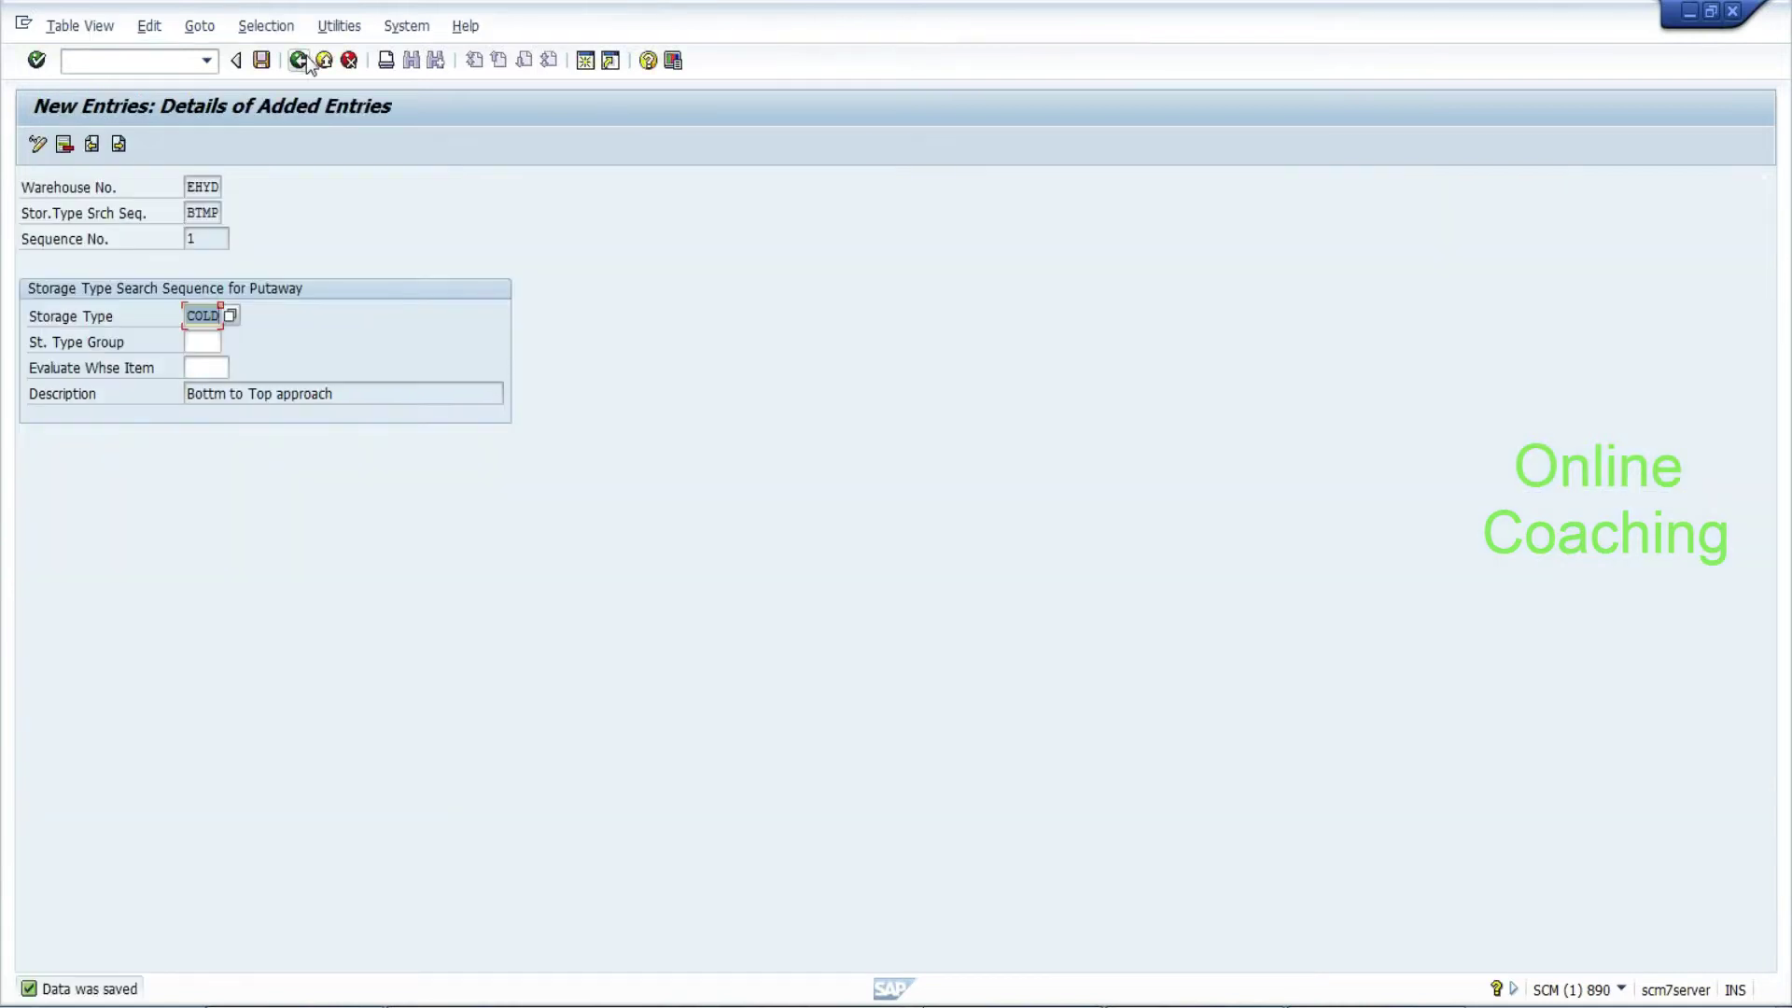
{"action": "left_click", "coordinate": [299, 60]}
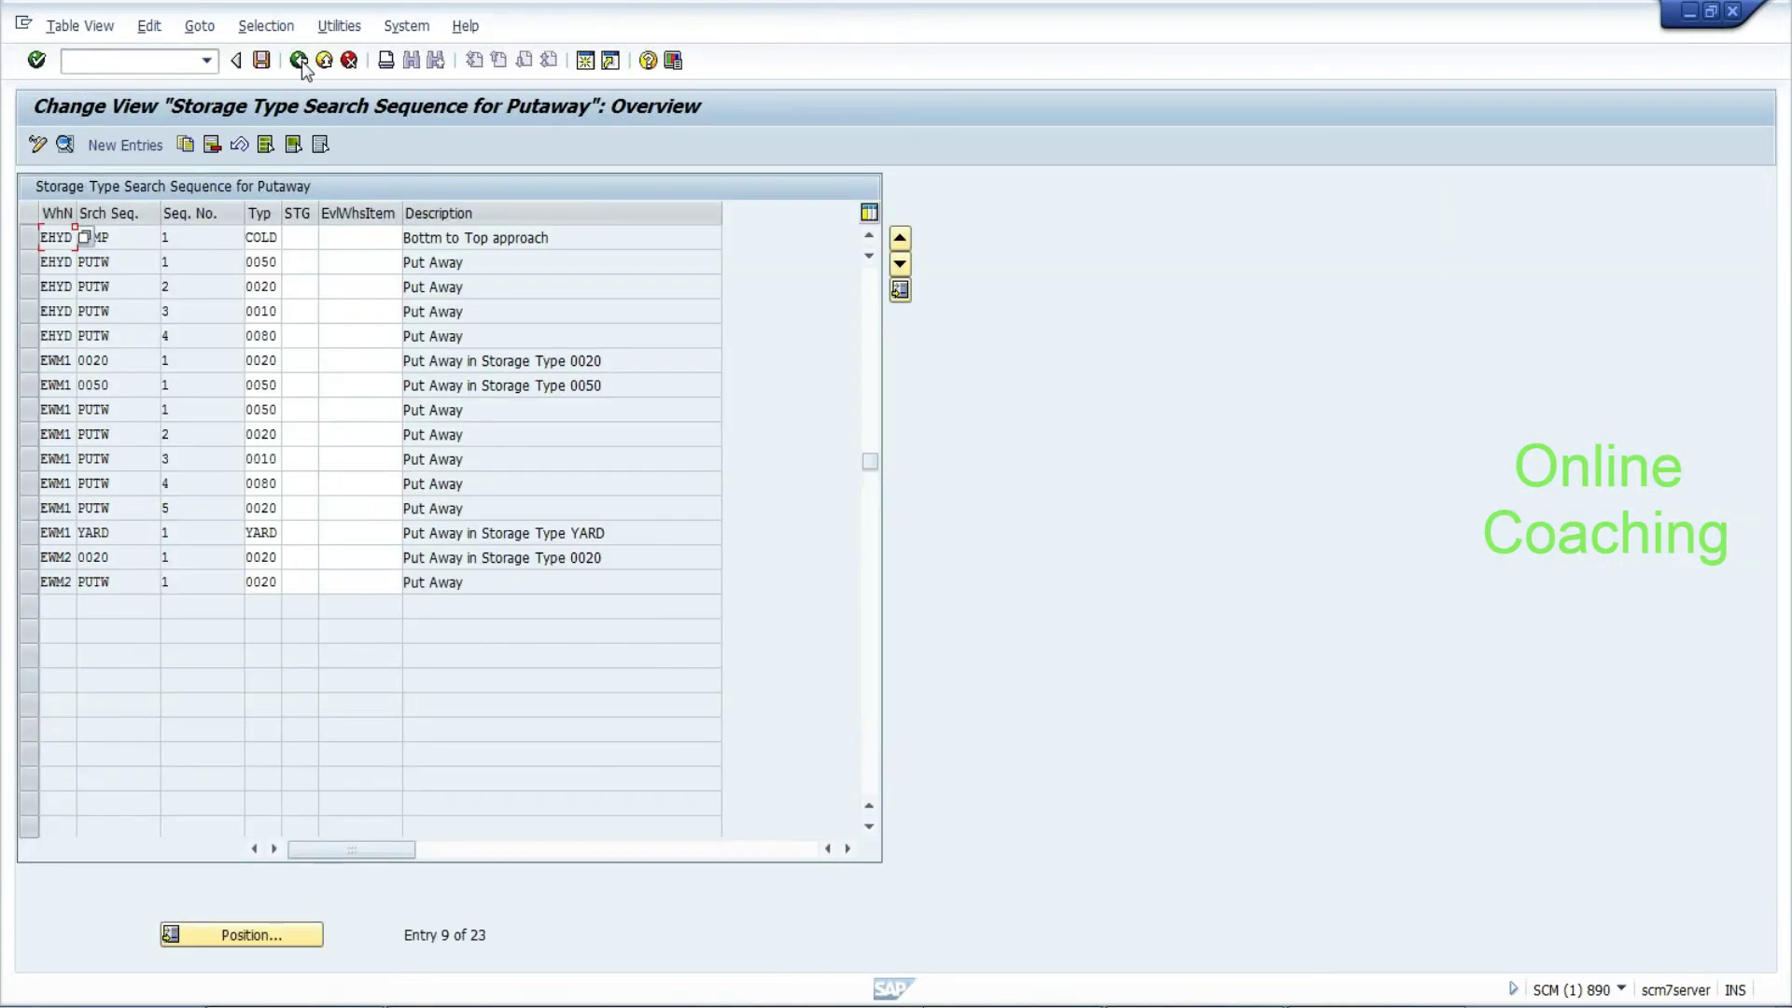
{"action": "left_click", "coordinate": [29, 240]}
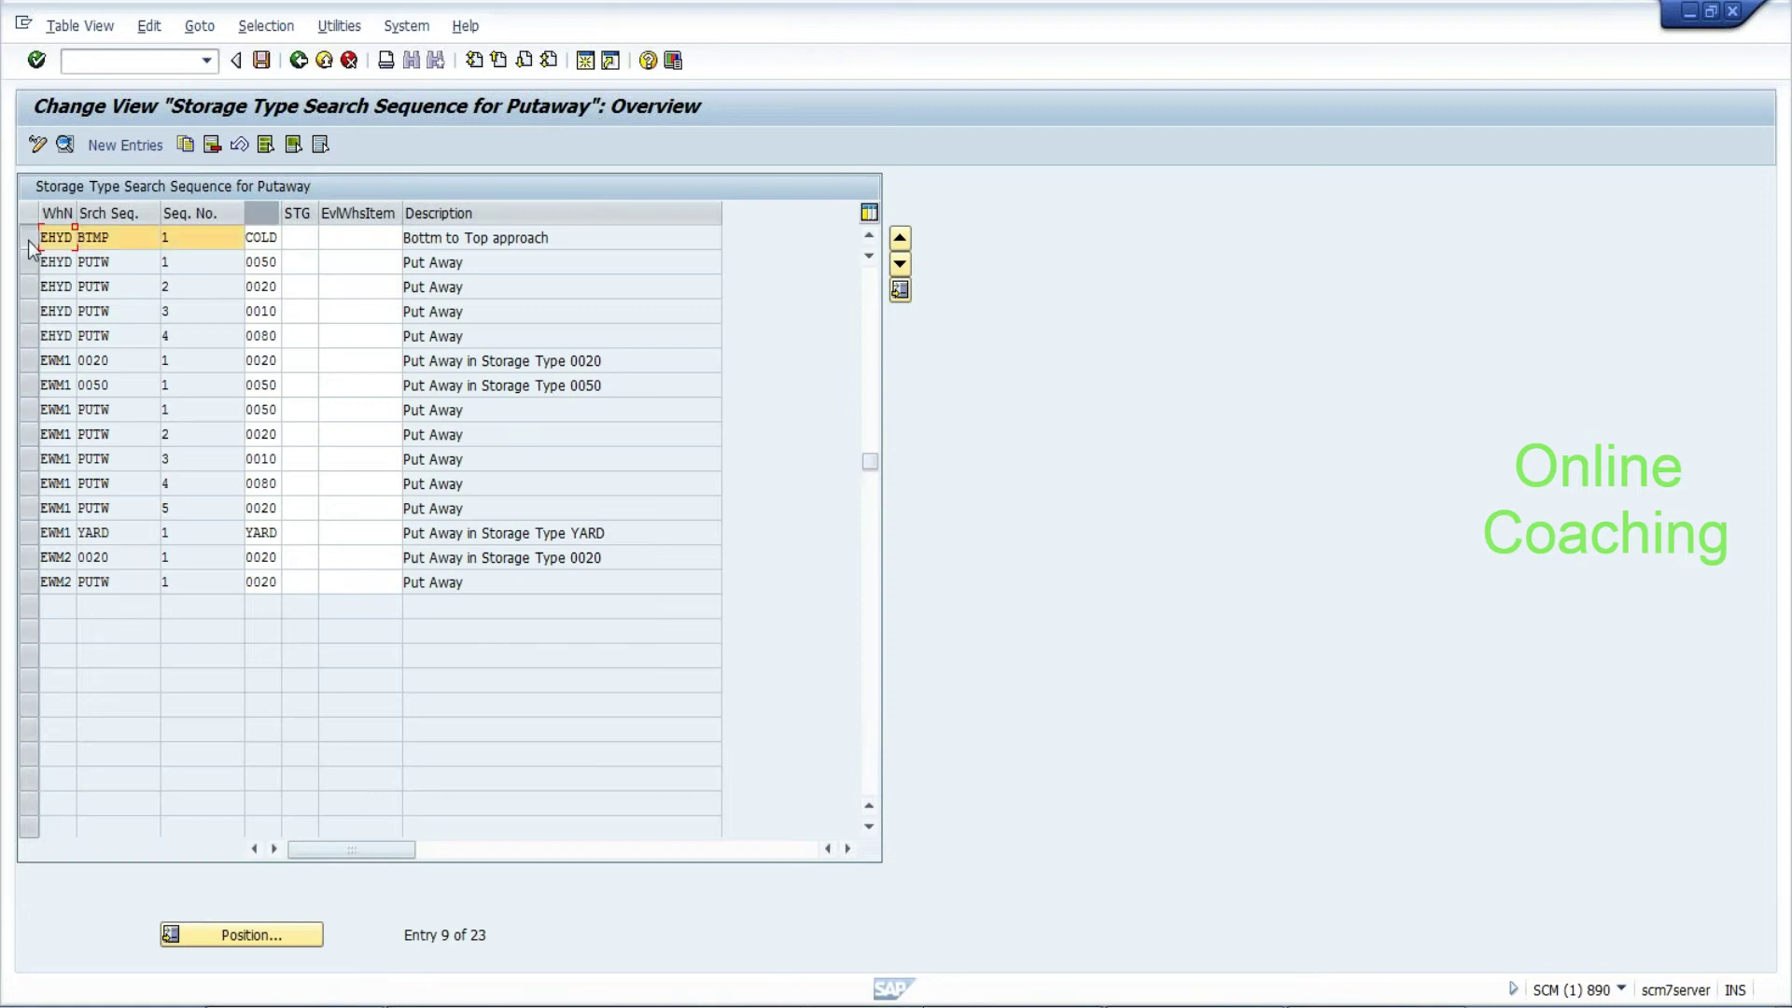
{"action": "left_click", "coordinate": [185, 145]}
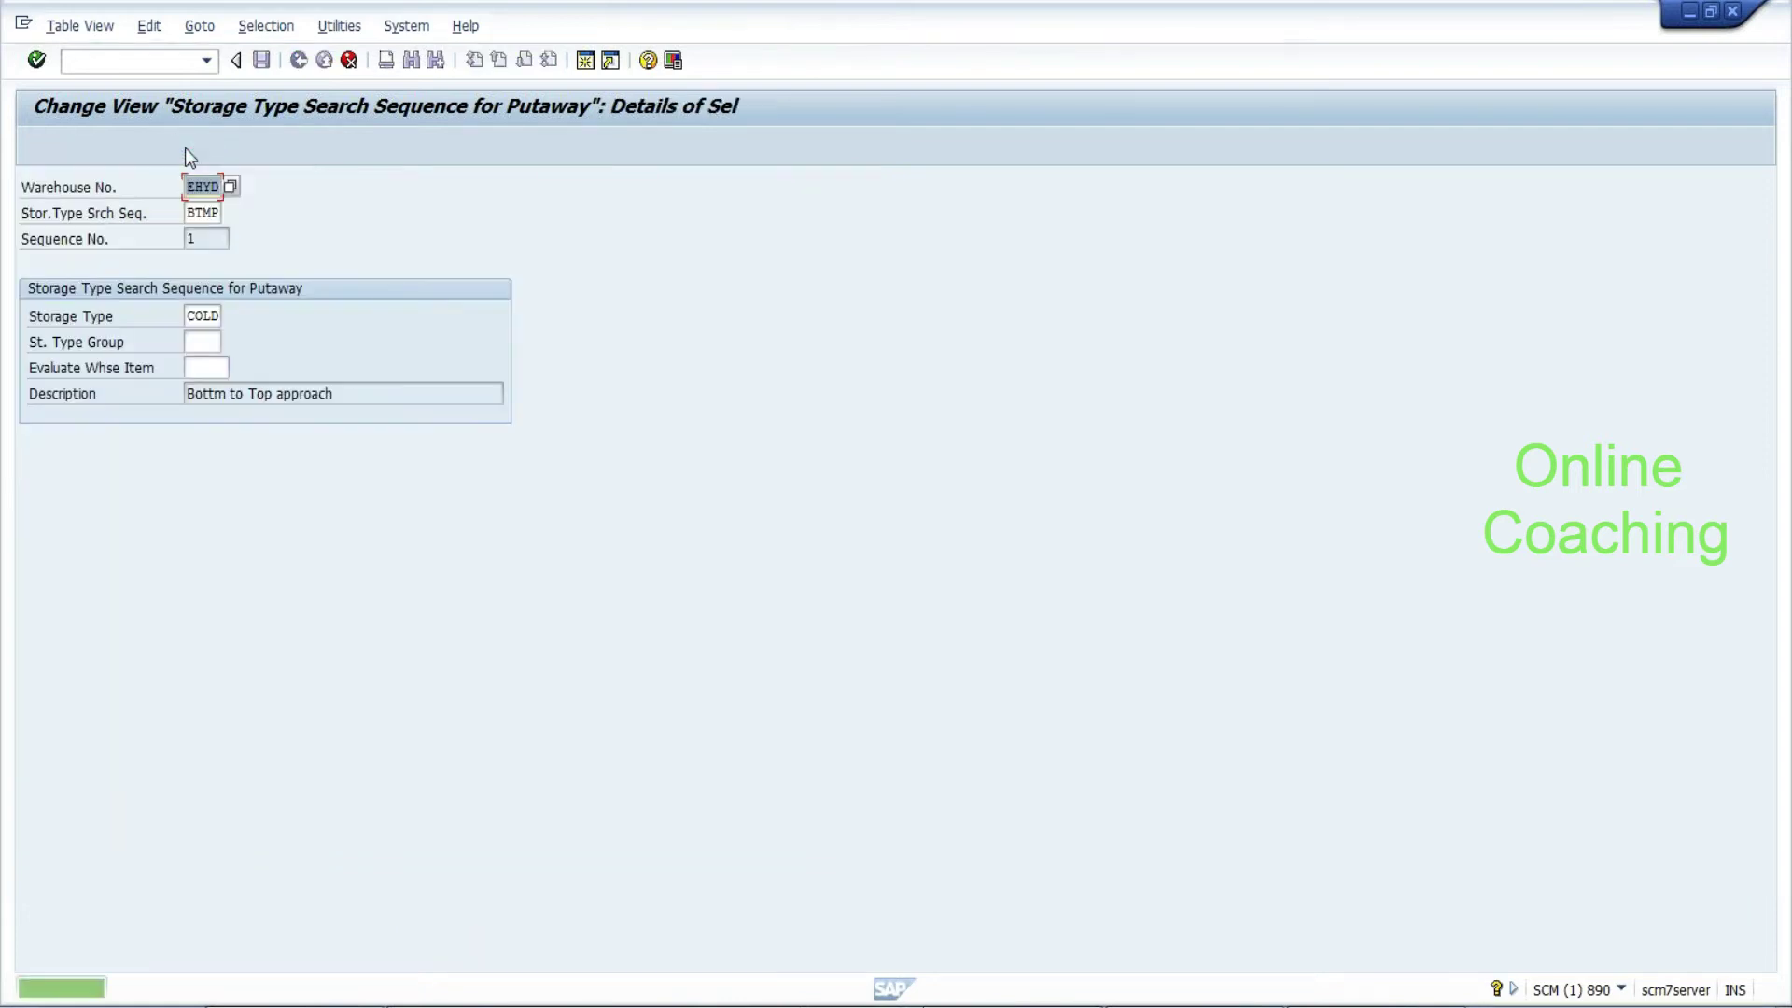
{"action": "left_click", "coordinate": [202, 316]}
{"action": "key", "text": "BackSpace"}
{"action": "key", "text": "BackSpace"}
{"action": "key", "text": "BackSpace"}
{"action": "key", "text": "BackSpace"}
{"action": "type", "text": "B"}
{"action": "type", "text": "OTS"}
{"action": "key", "text": "Return"}
Verify the HOTS entry received sequence number 2, then cancel a further copy
{"action": "left_click", "coordinate": [167, 261]}
{"action": "double_click", "coordinate": [165, 237]}
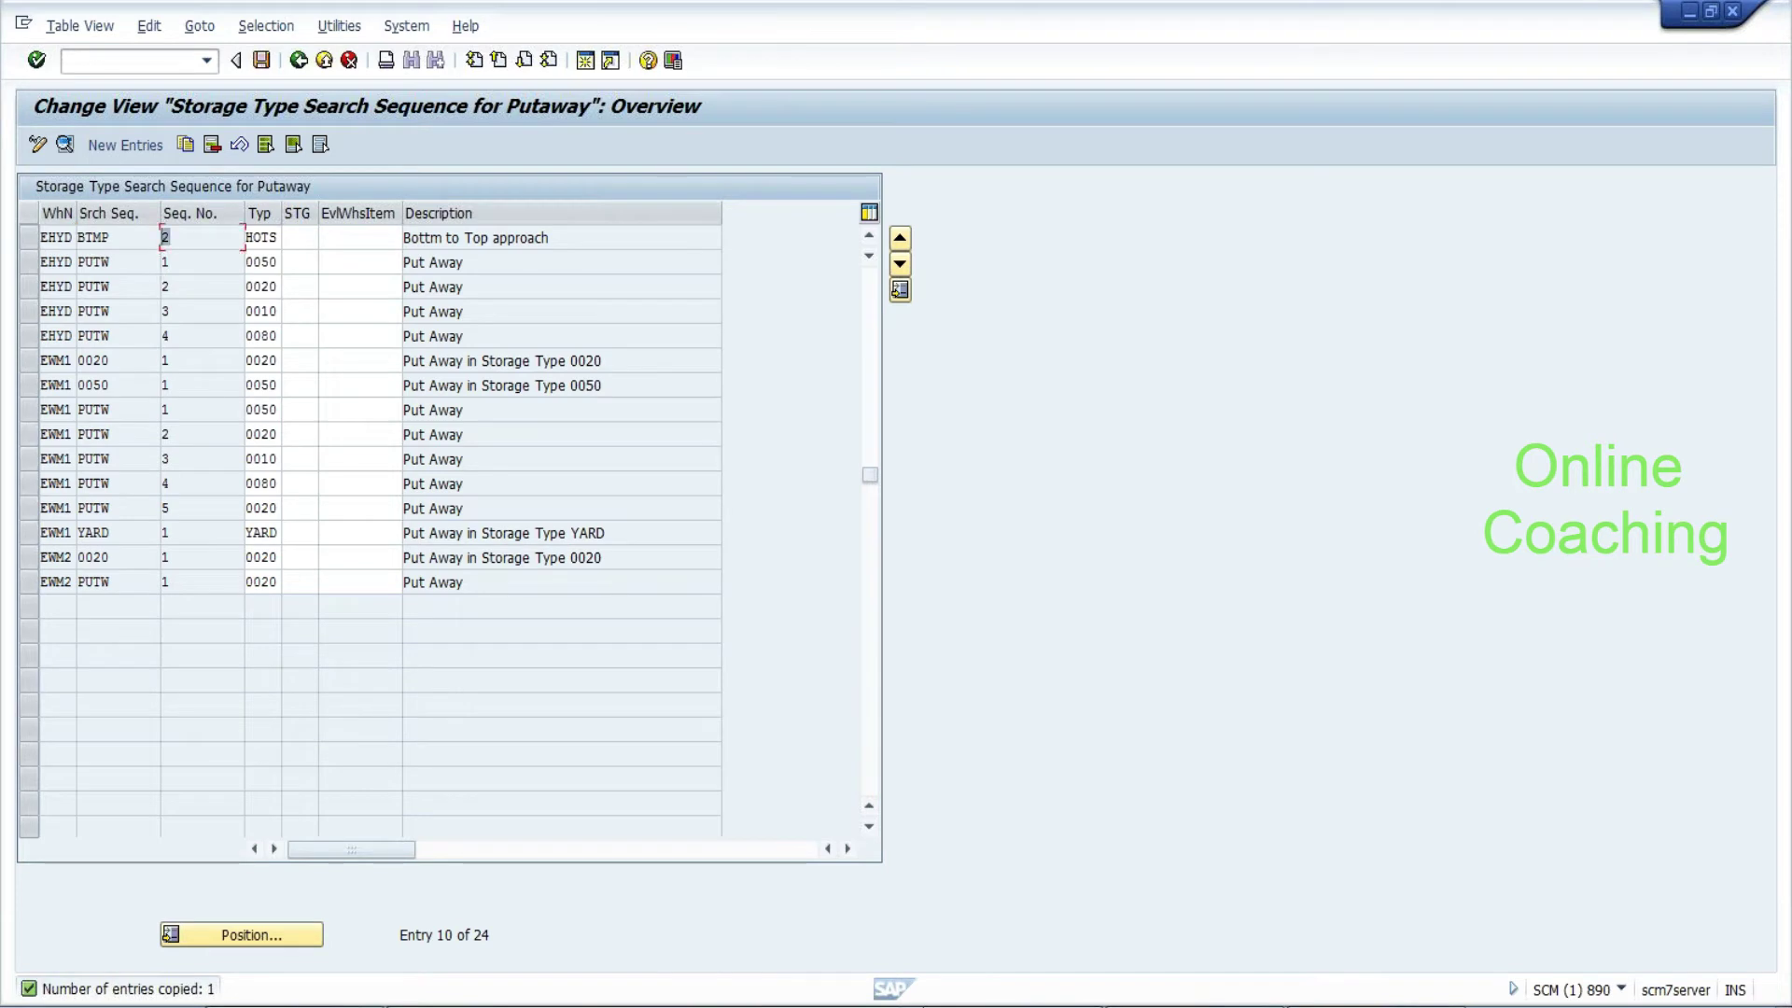
{"action": "left_click", "coordinate": [57, 237]}
{"action": "left_click", "coordinate": [101, 261]}
{"action": "left_click", "coordinate": [29, 238]}
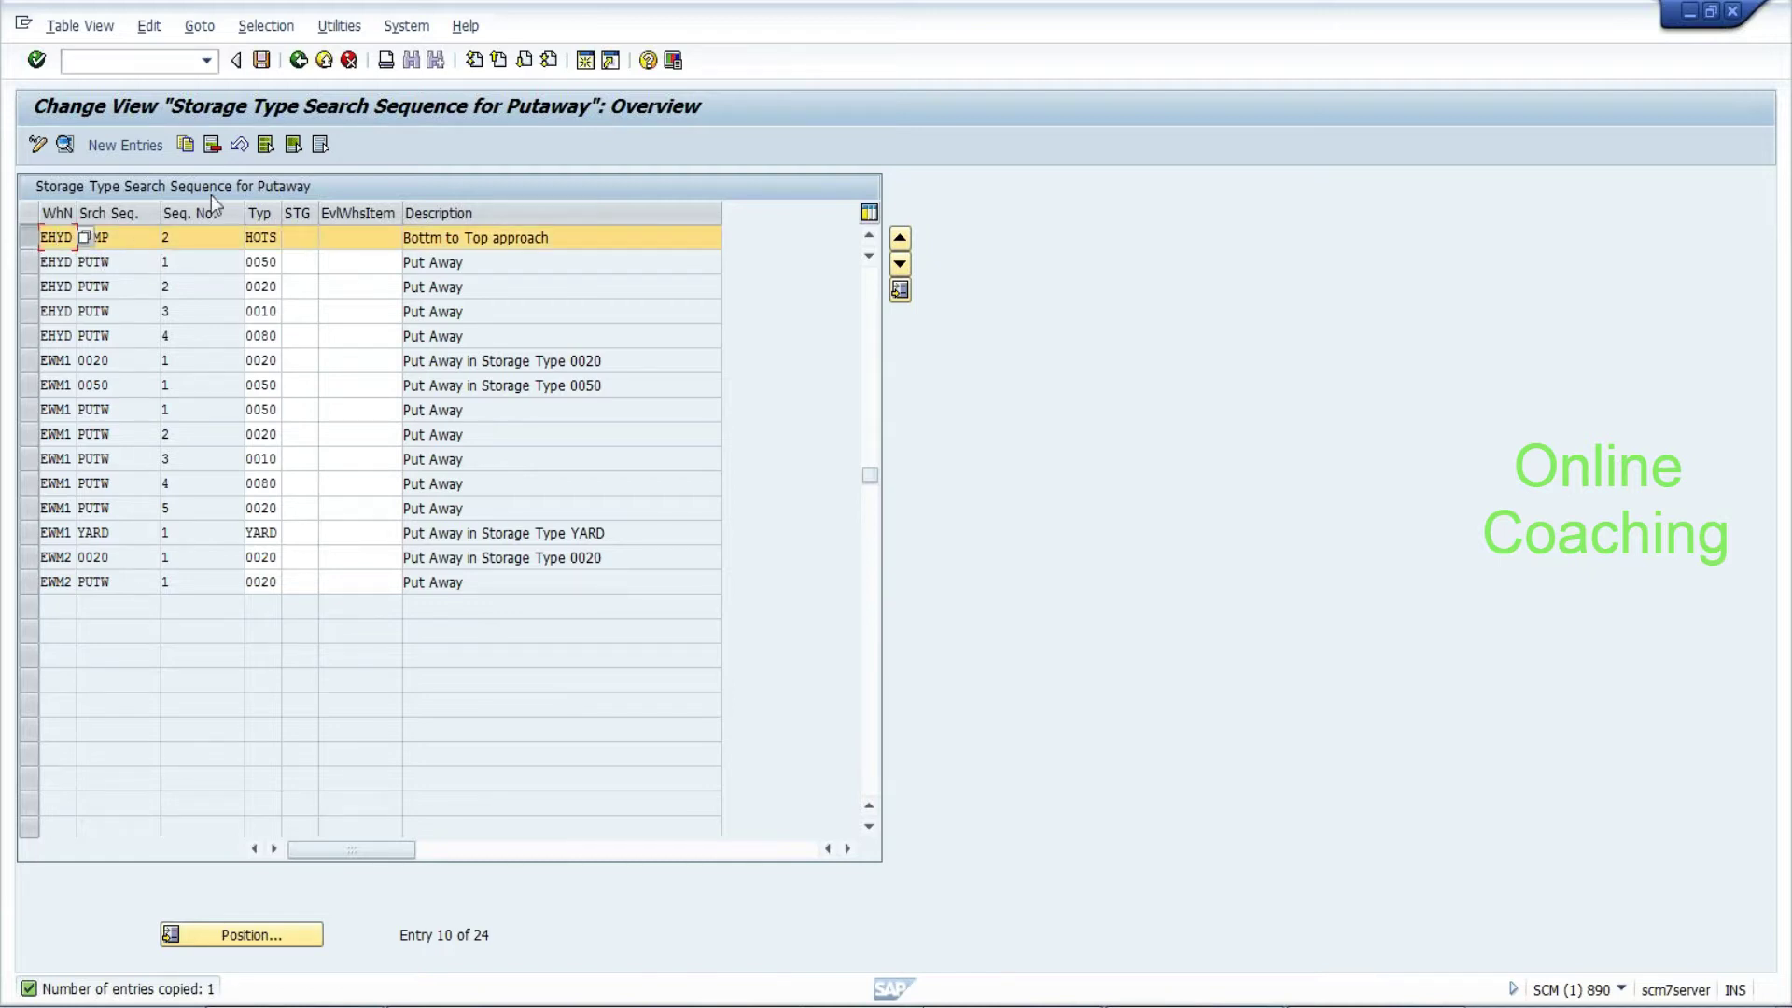
{"action": "left_click", "coordinate": [185, 143]}
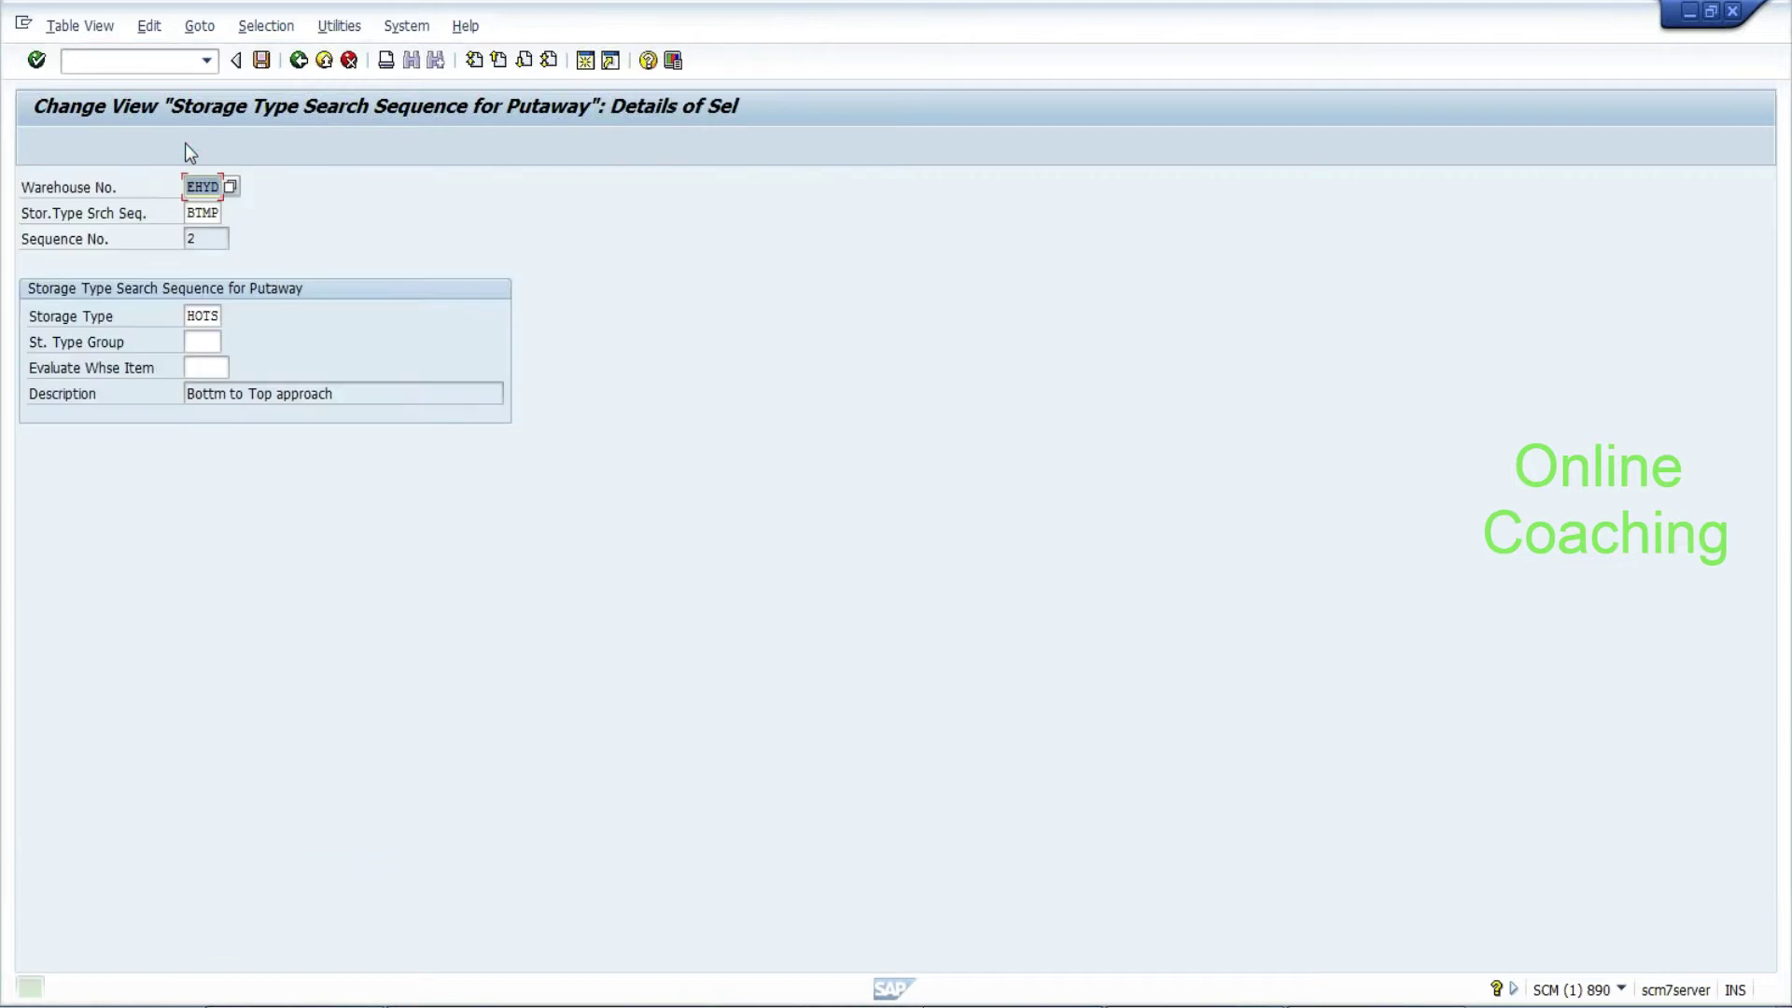
{"action": "left_click", "coordinate": [348, 60]}
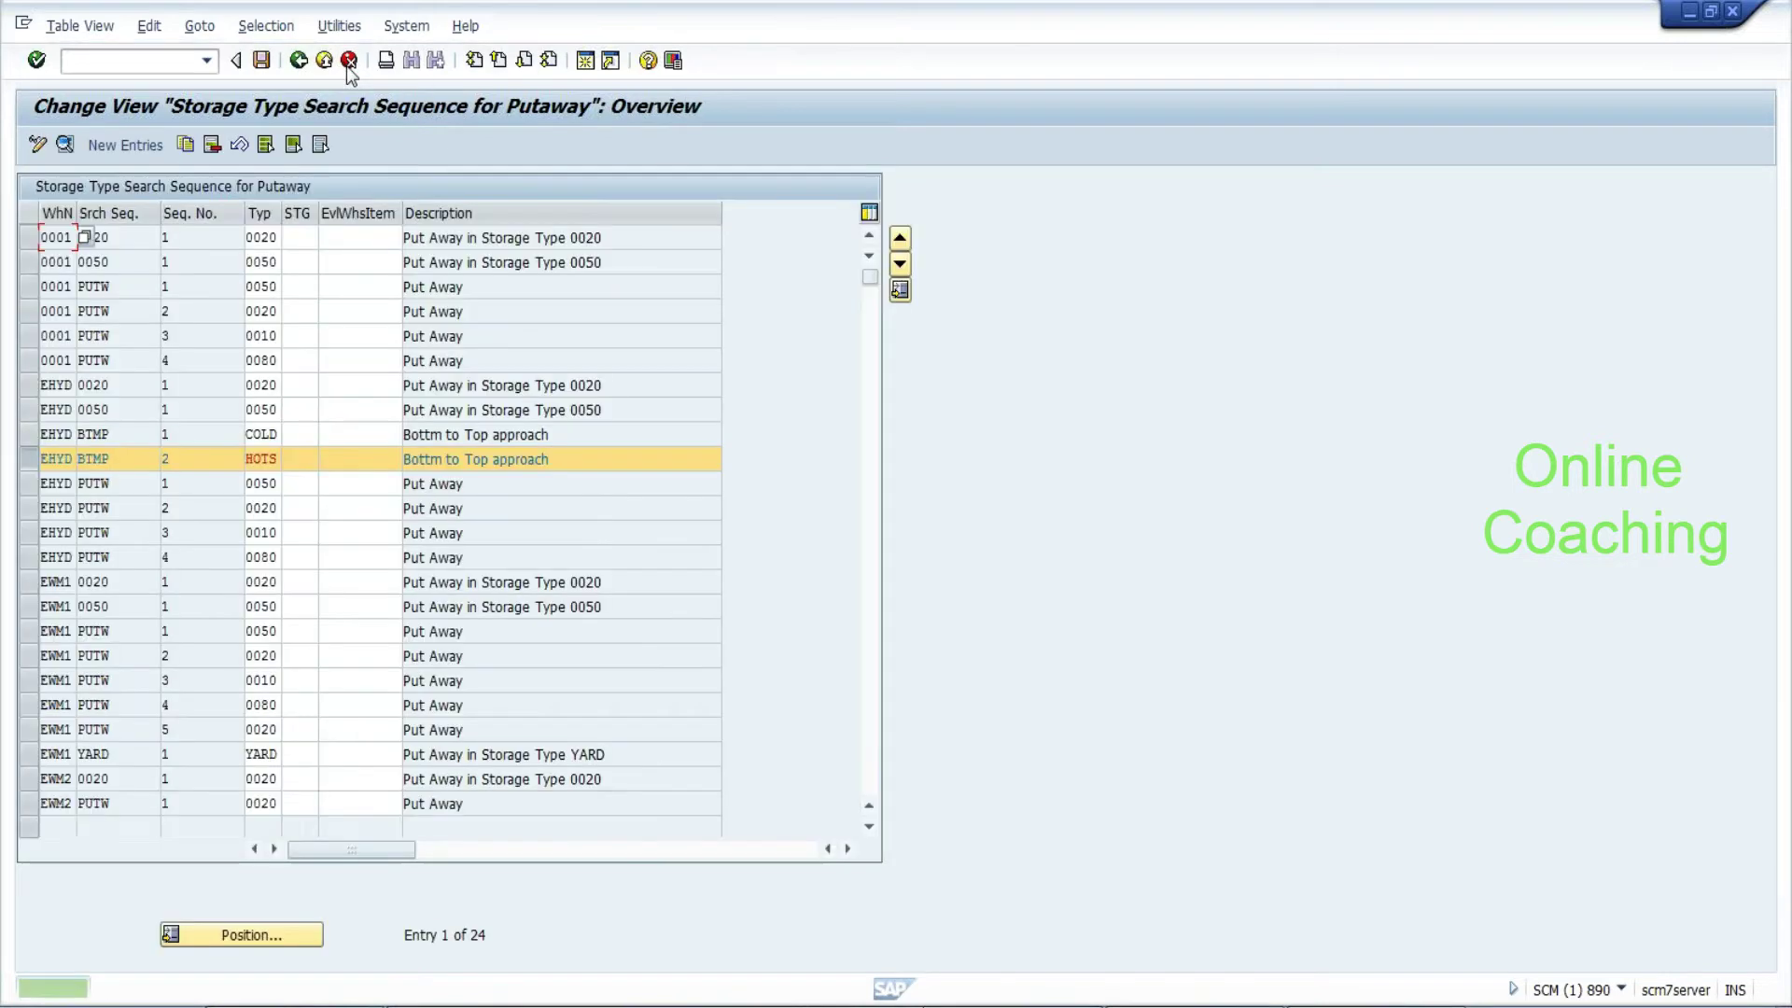
Review the COLD and HOTS storage types in the BTMP rows and save
{"action": "left_click", "coordinate": [164, 458]}
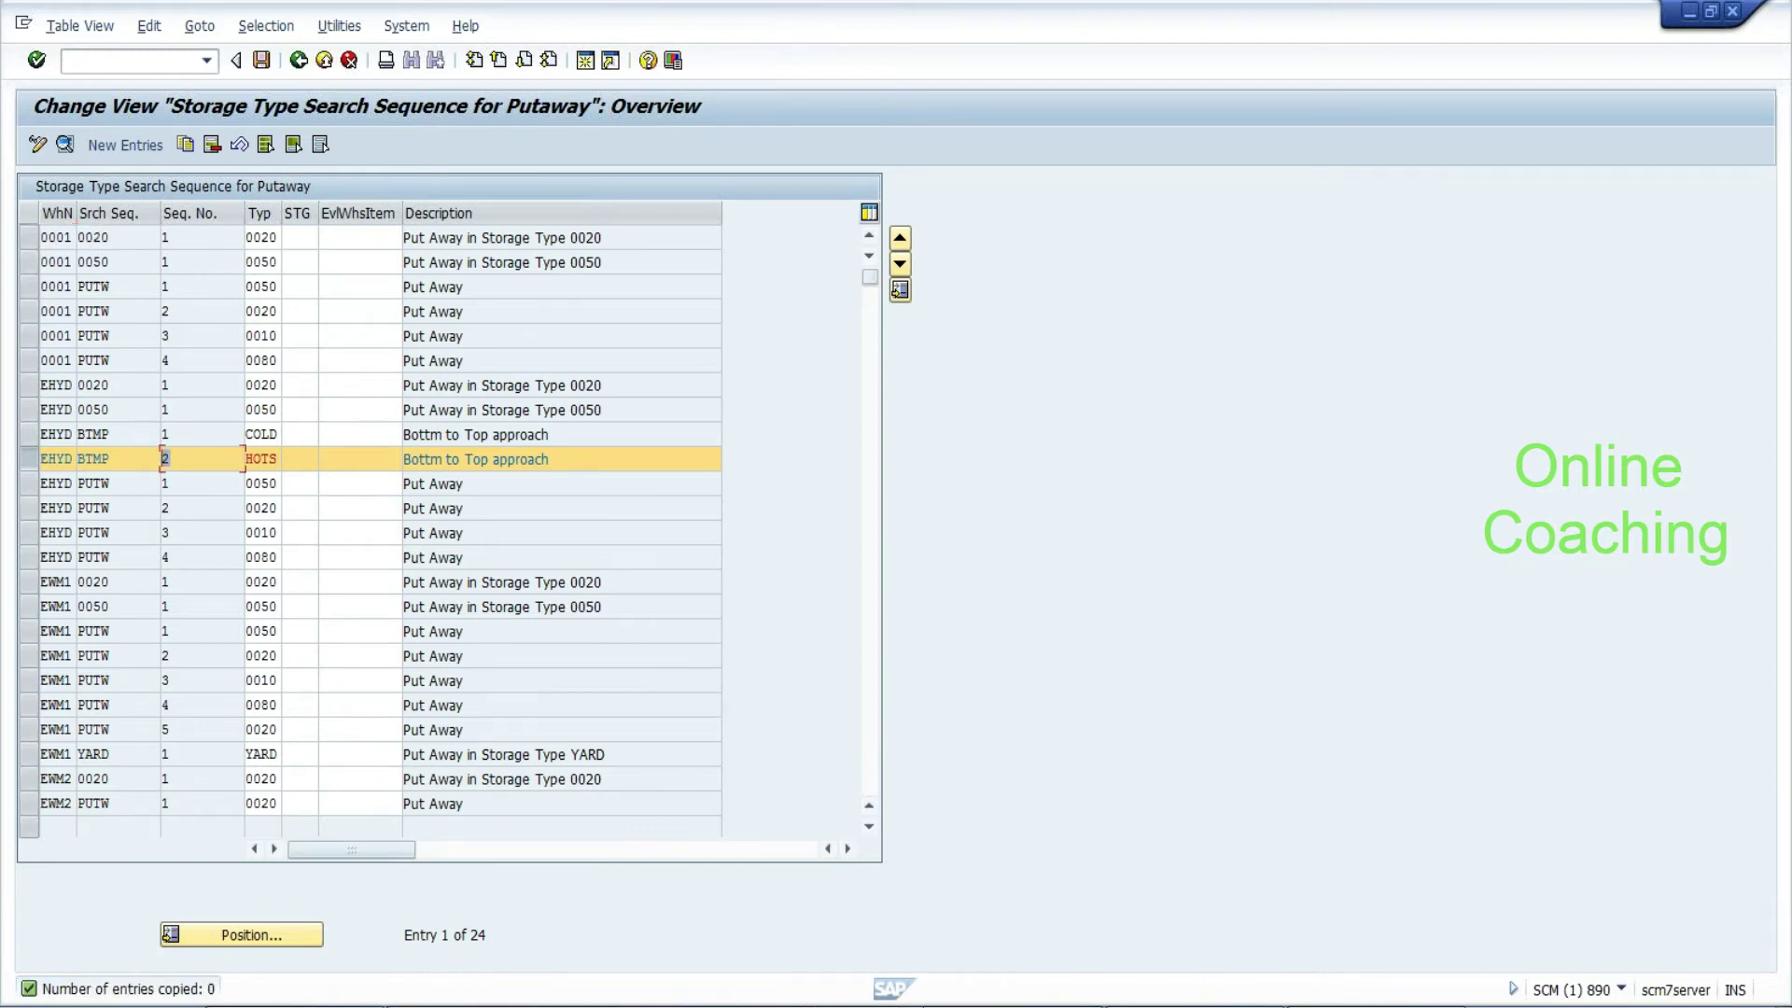
{"action": "left_click", "coordinate": [248, 434]}
{"action": "left_click_drag", "start_coordinate": [245, 434], "coordinate": [278, 434]}
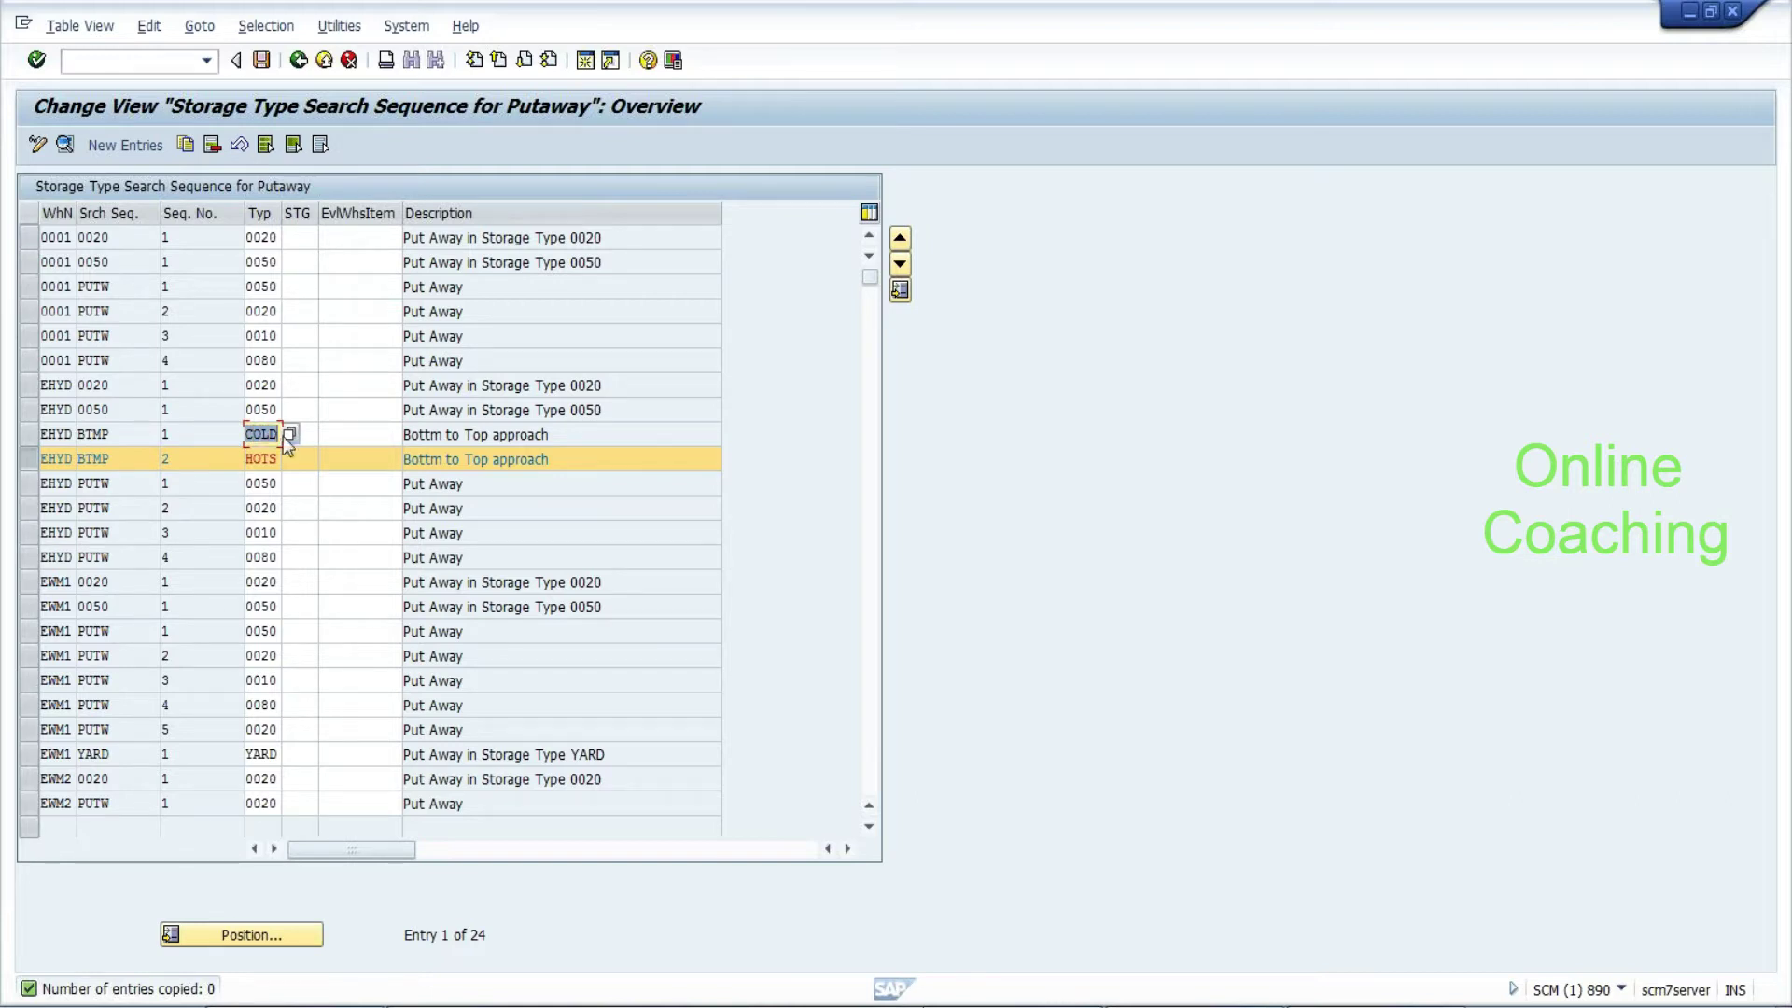
{"action": "left_click_drag", "start_coordinate": [245, 458], "coordinate": [278, 458]}
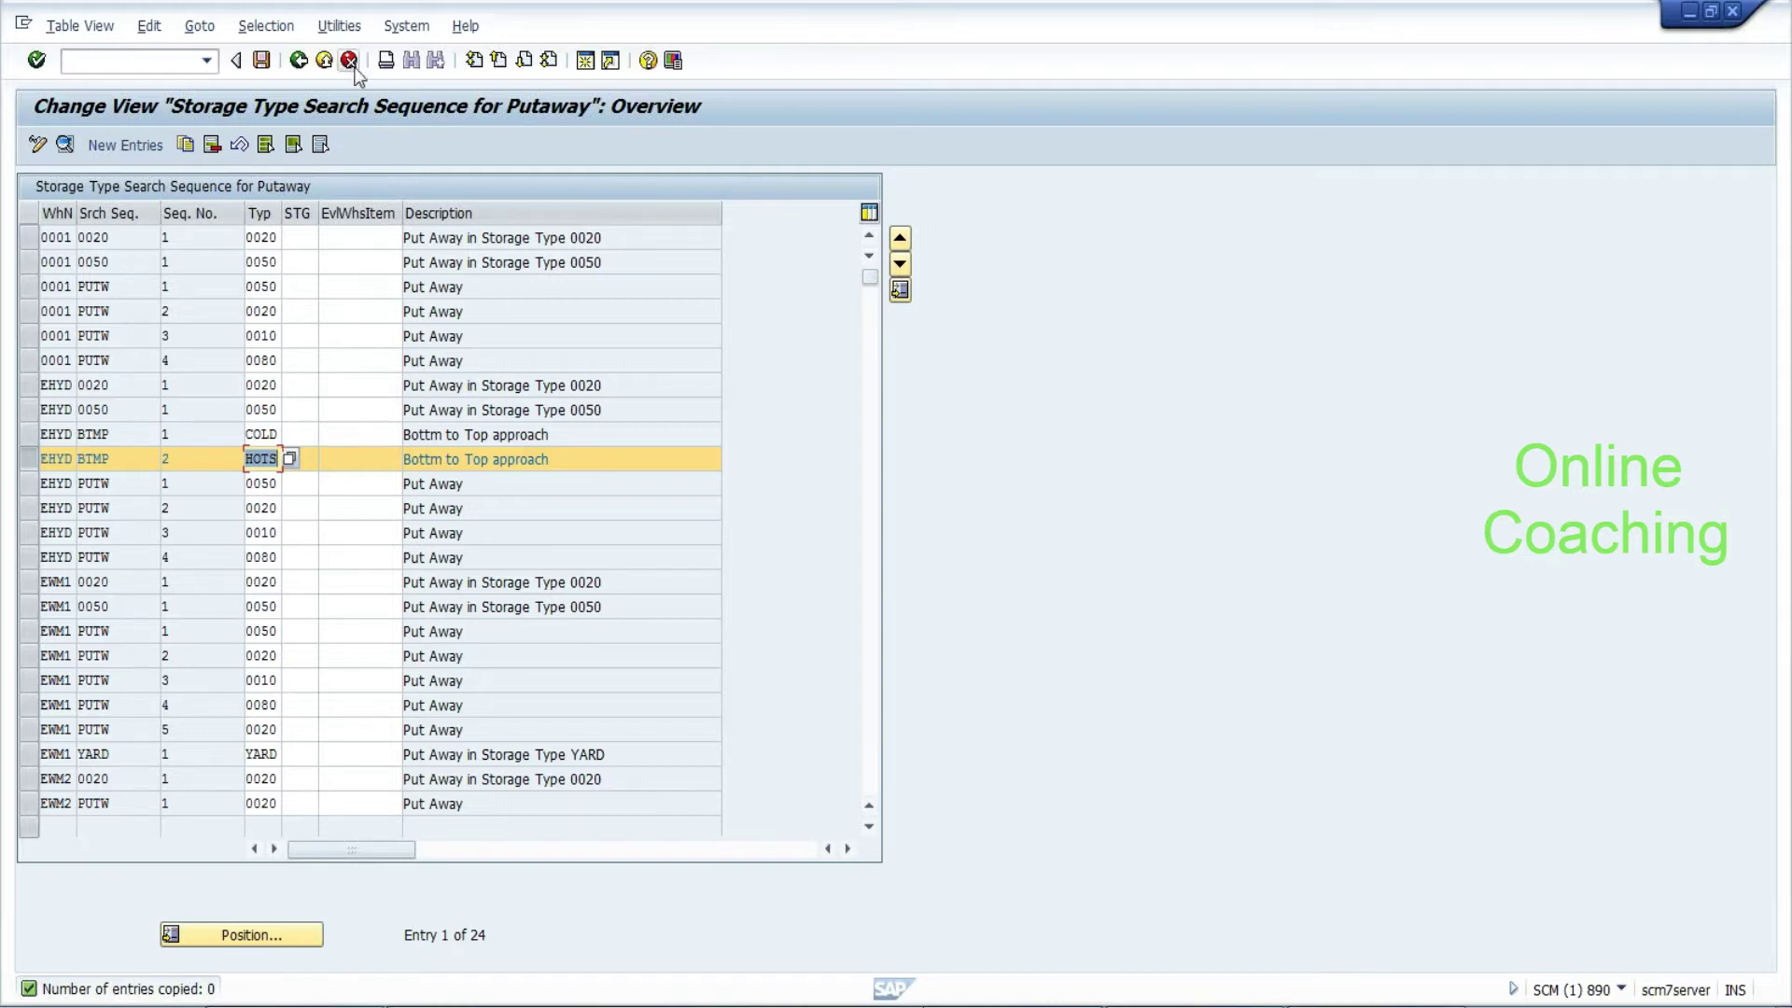
{"action": "left_click", "coordinate": [263, 62]}
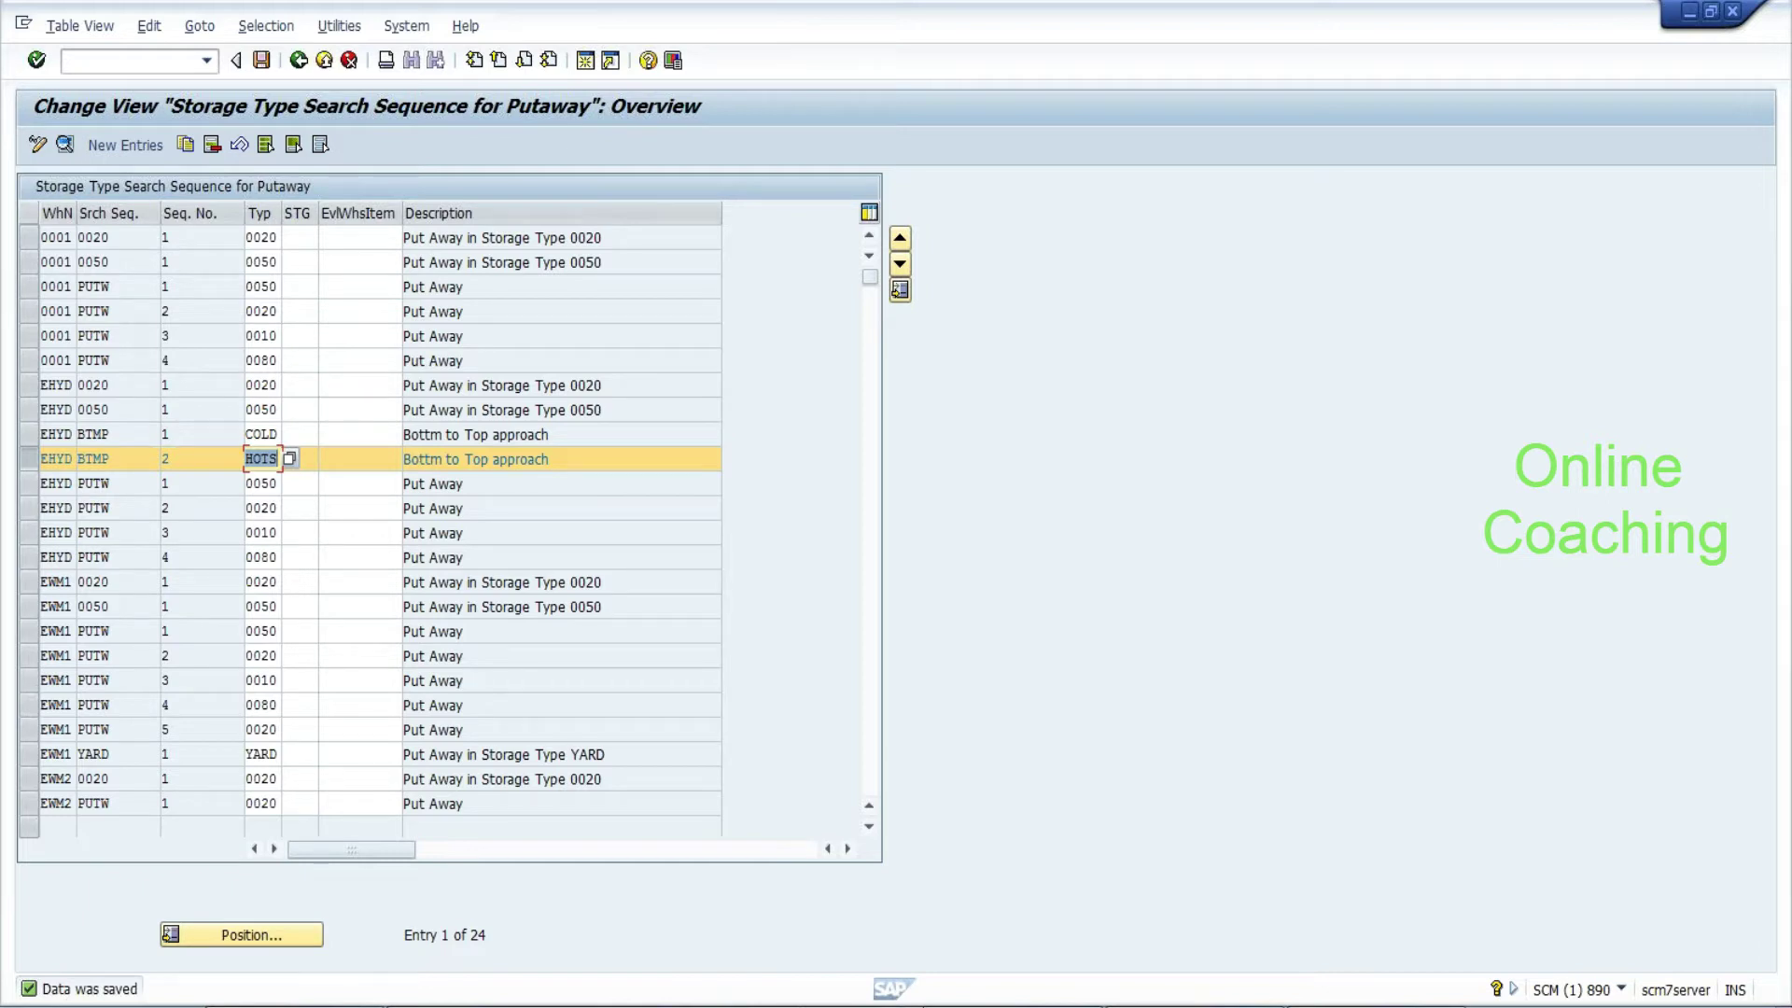
Set sequence number 1 for the COLD entry of the BTMP search sequence
{"action": "left_click_drag", "start_coordinate": [112, 434], "coordinate": [77, 434]}
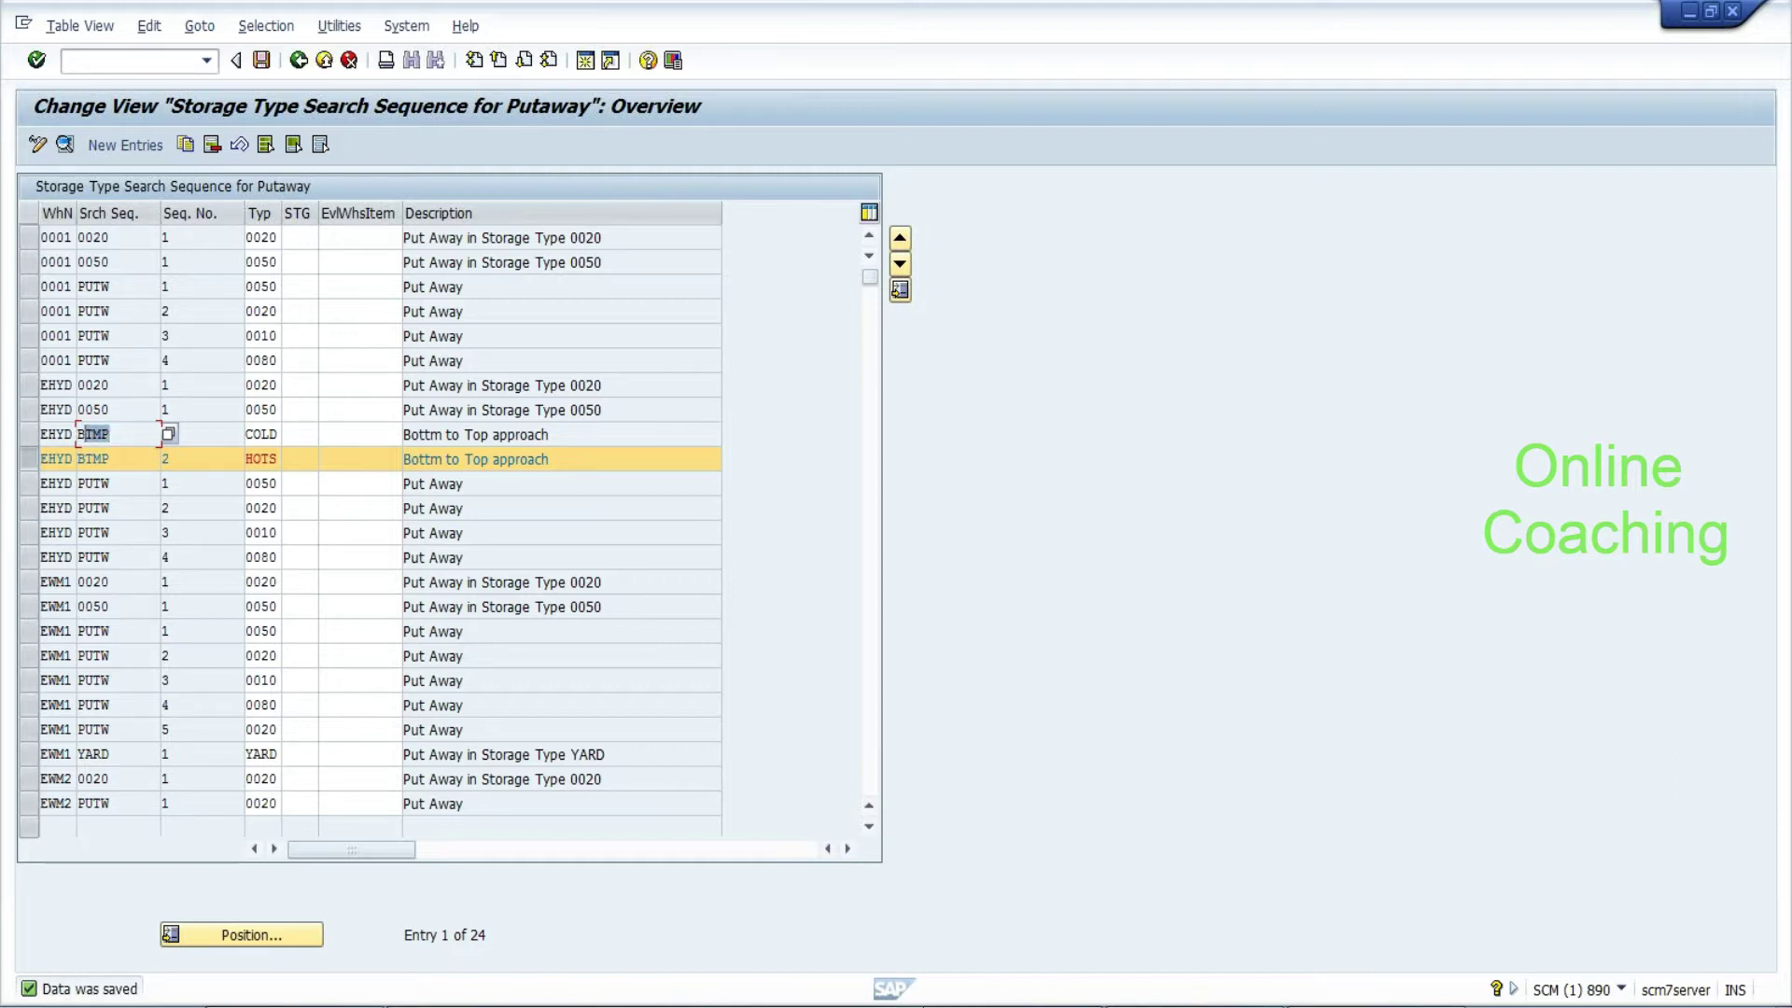
{"action": "left_click", "coordinate": [165, 433]}
{"action": "left_click", "coordinate": [248, 434]}
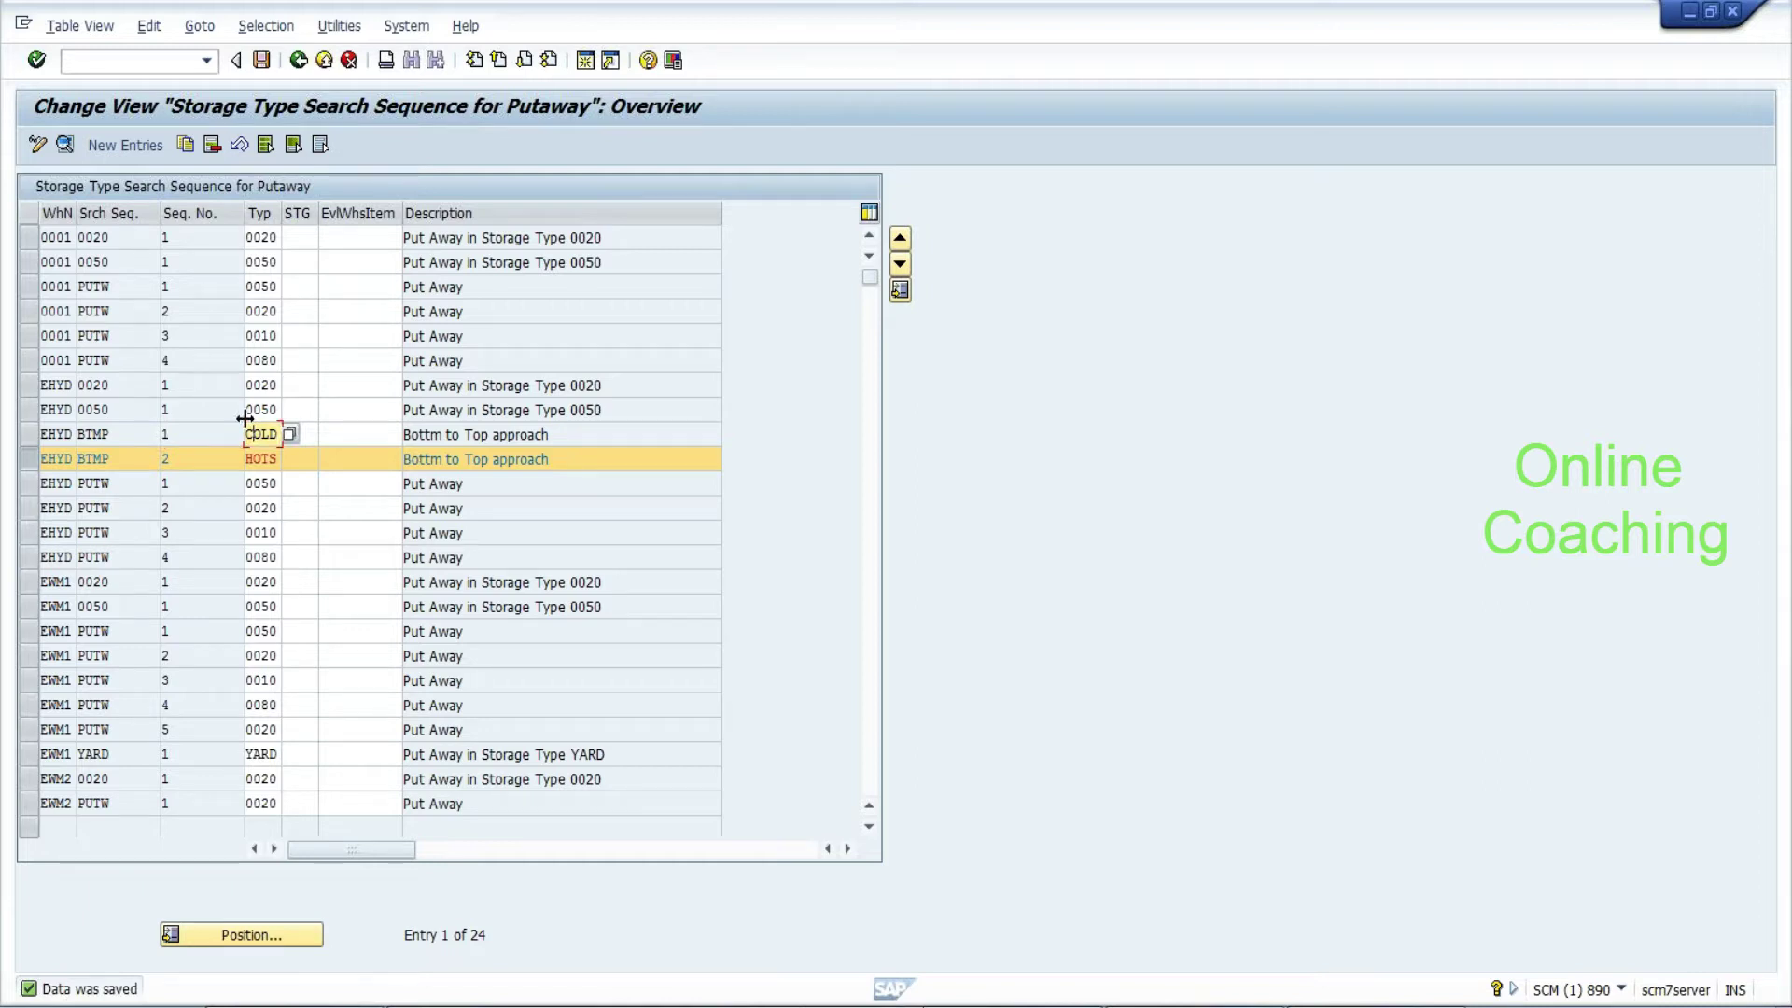
{"action": "left_click", "coordinate": [166, 458]}
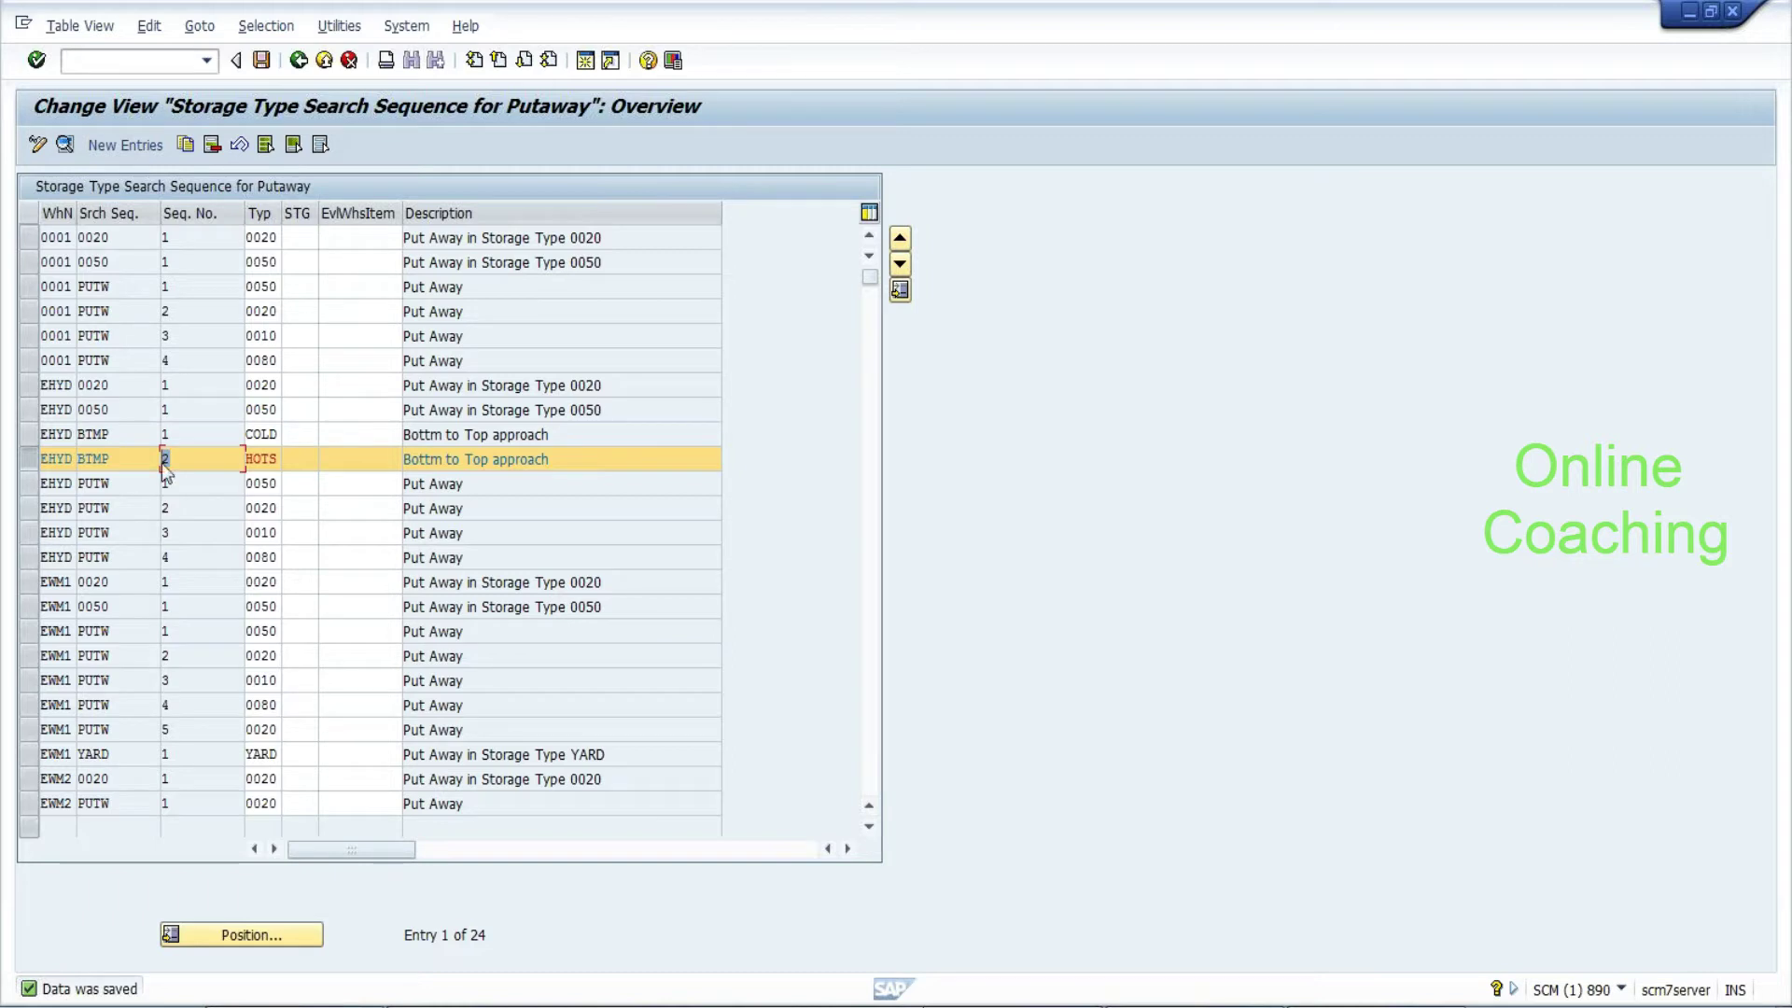
{"action": "key", "text": "shift+Left"}
{"action": "key", "text": "shift+Left"}
{"action": "key", "text": "shift+Left"}
{"action": "key", "text": "shift+Left"}
{"action": "key", "text": "Up"}
{"action": "key", "text": "shift+Left"}
{"action": "key", "text": "shift+Left"}
{"action": "key", "text": "shift+Left"}
{"action": "key", "text": "shift+Left"}
{"action": "type", "text": "1"}
{"action": "left_click", "coordinate": [38, 435]}
Recheck the COLD and HOTS rows, save again, and return to the Implementation Guide
{"action": "left_click", "coordinate": [250, 434]}
{"action": "left_click", "coordinate": [166, 434]}
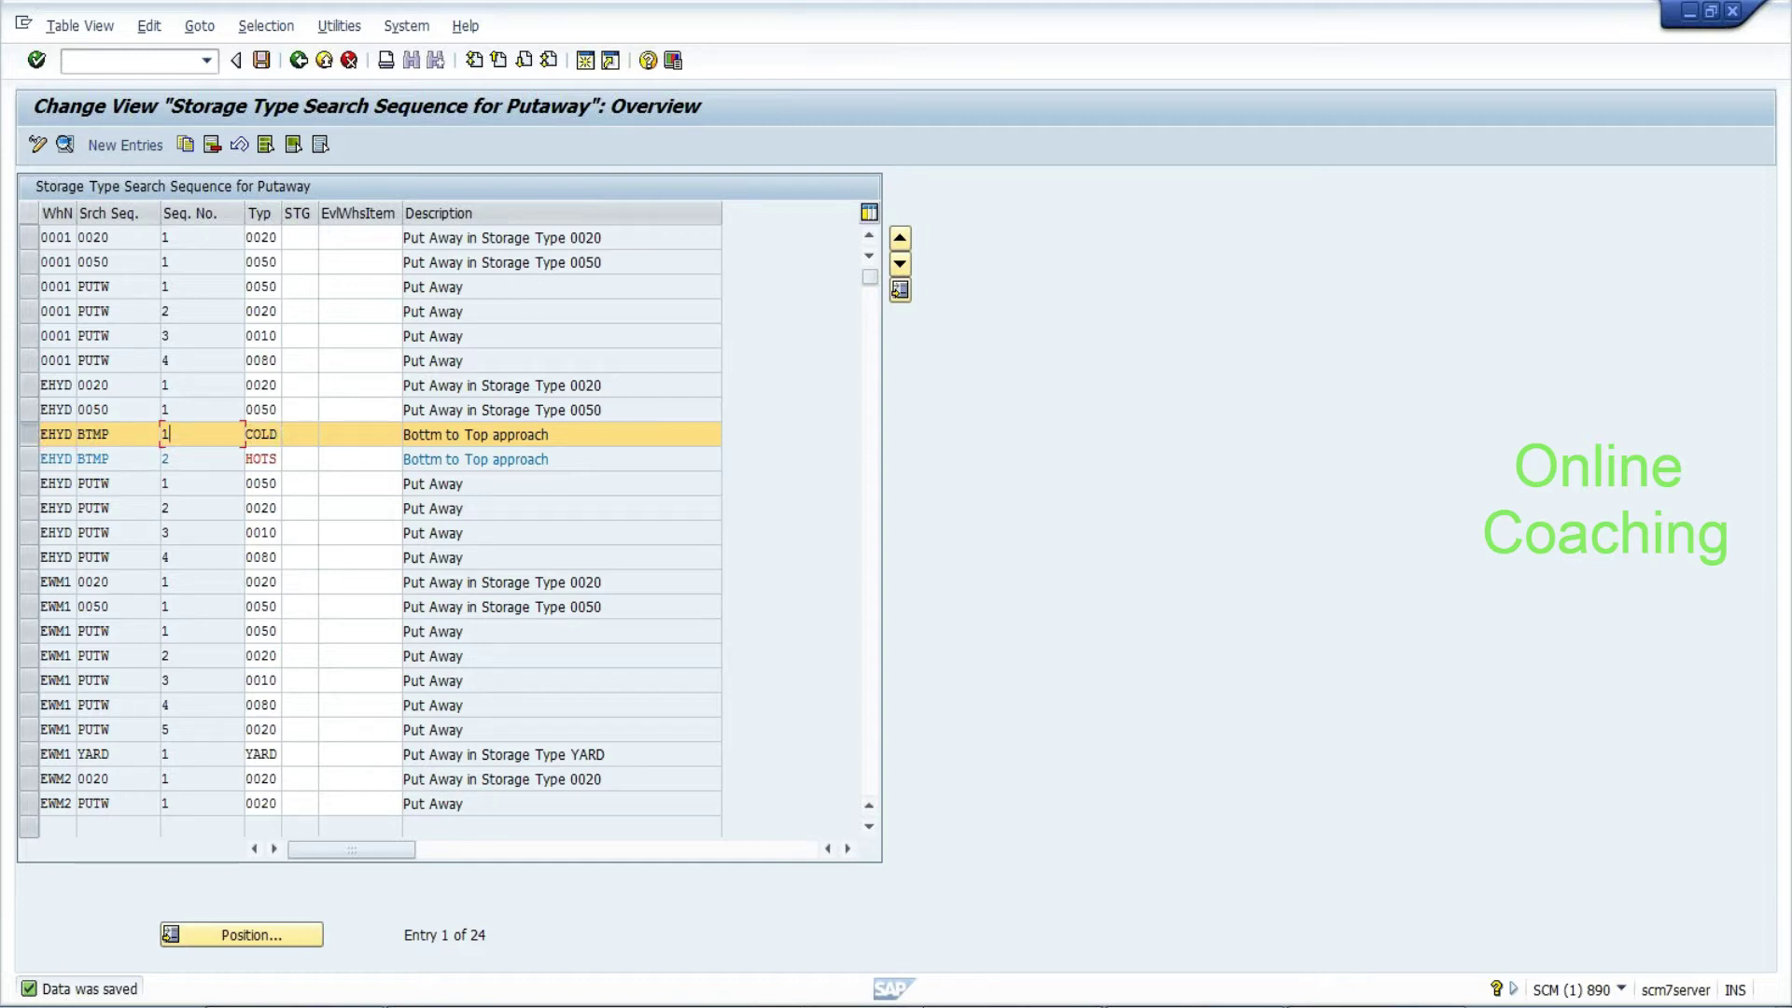
{"action": "left_click", "coordinate": [247, 434]}
{"action": "left_click_drag", "start_coordinate": [246, 458], "coordinate": [278, 458]}
{"action": "left_click", "coordinate": [268, 62]}
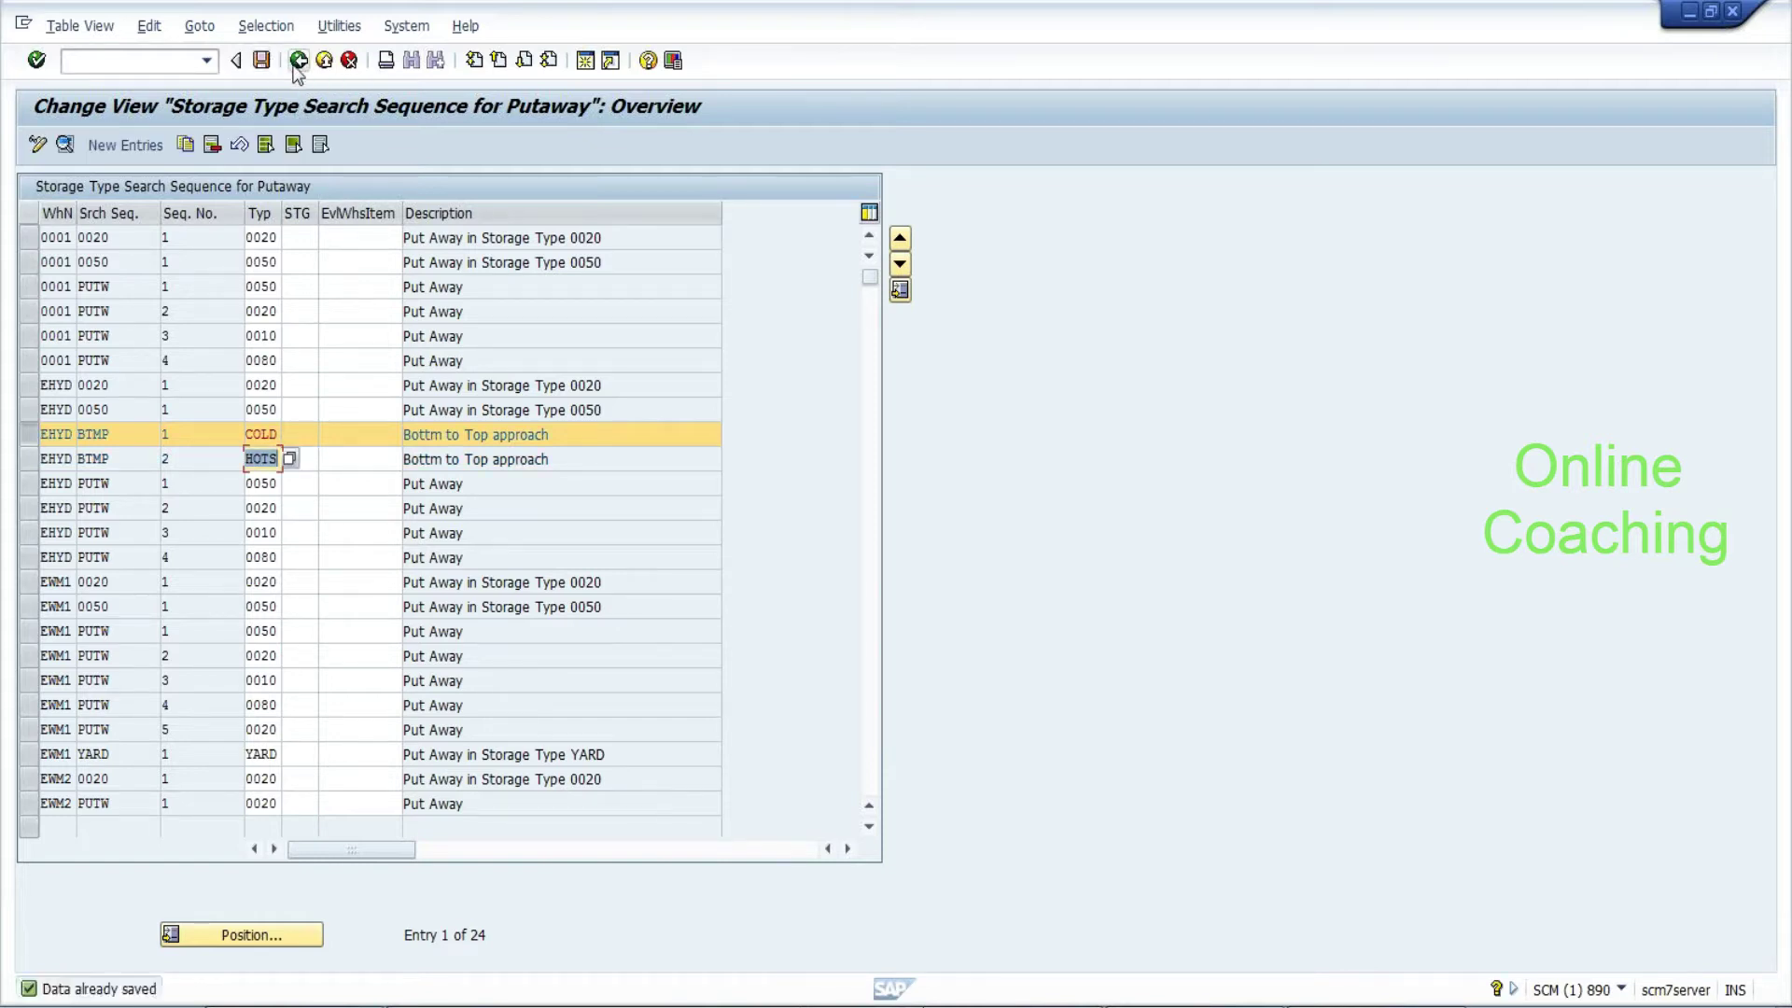
{"action": "left_click", "coordinate": [297, 62]}
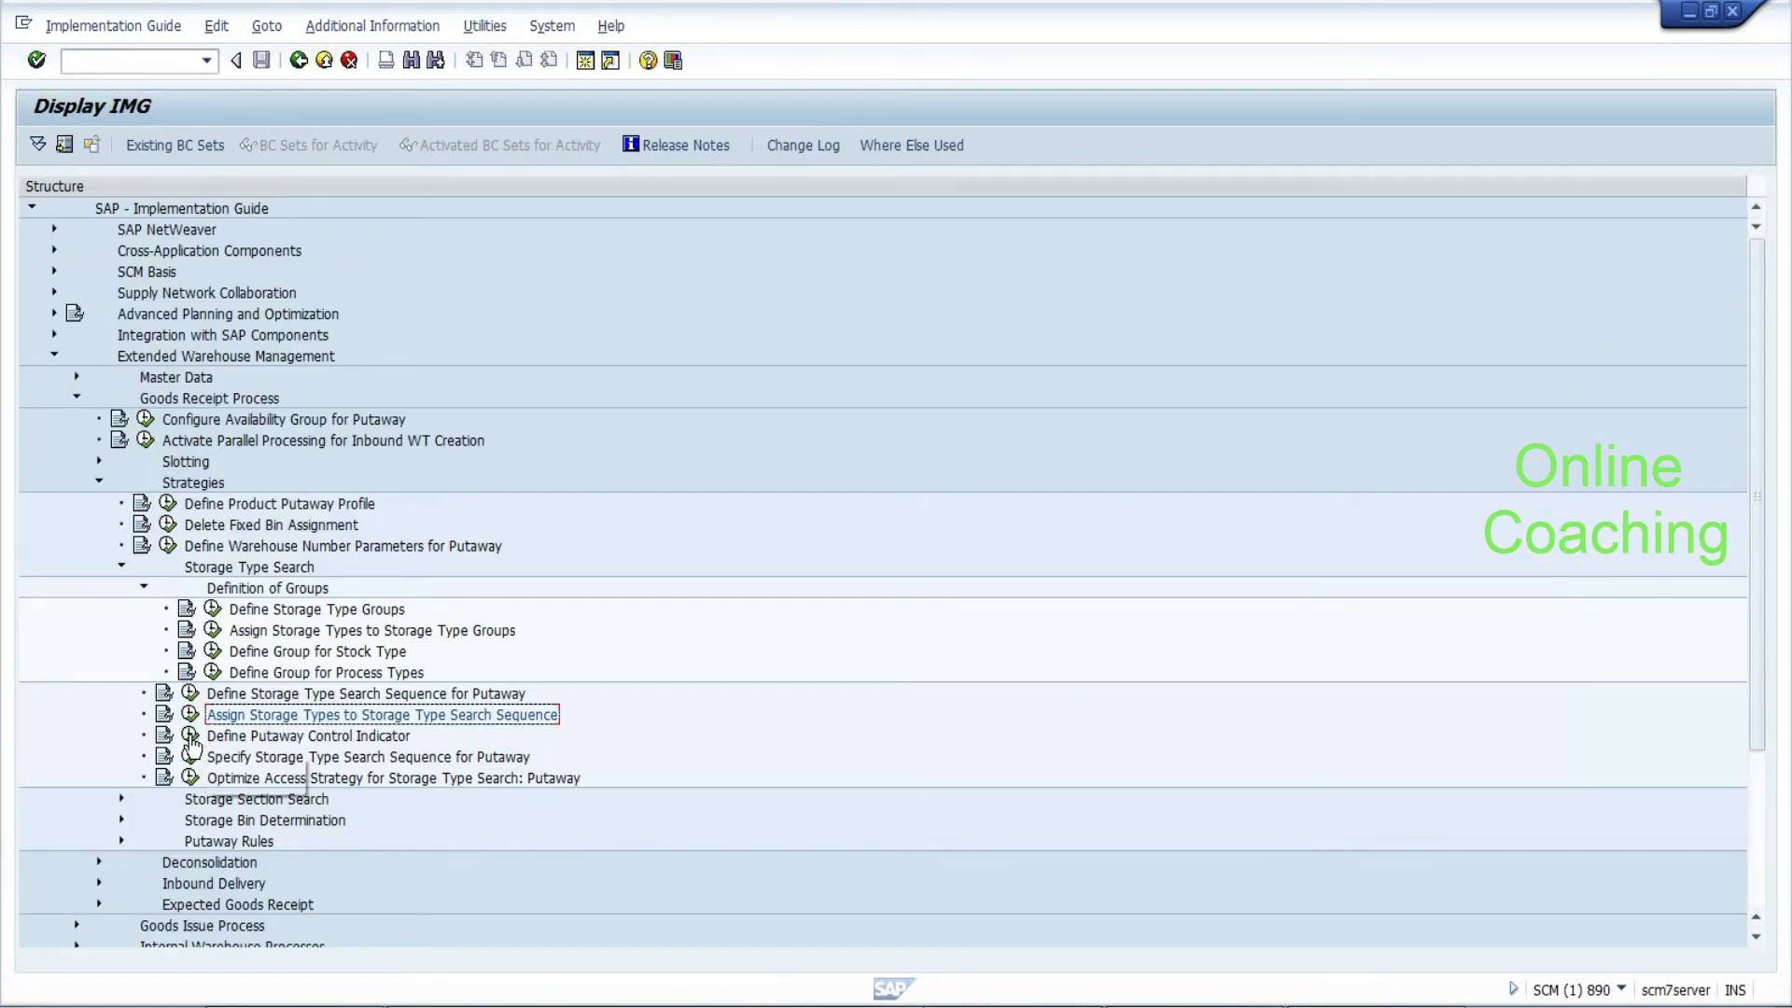
Add putaway control indicator BTMP for EHYD described 'Bottom up control putawy control'
{"action": "left_click", "coordinate": [190, 738]}
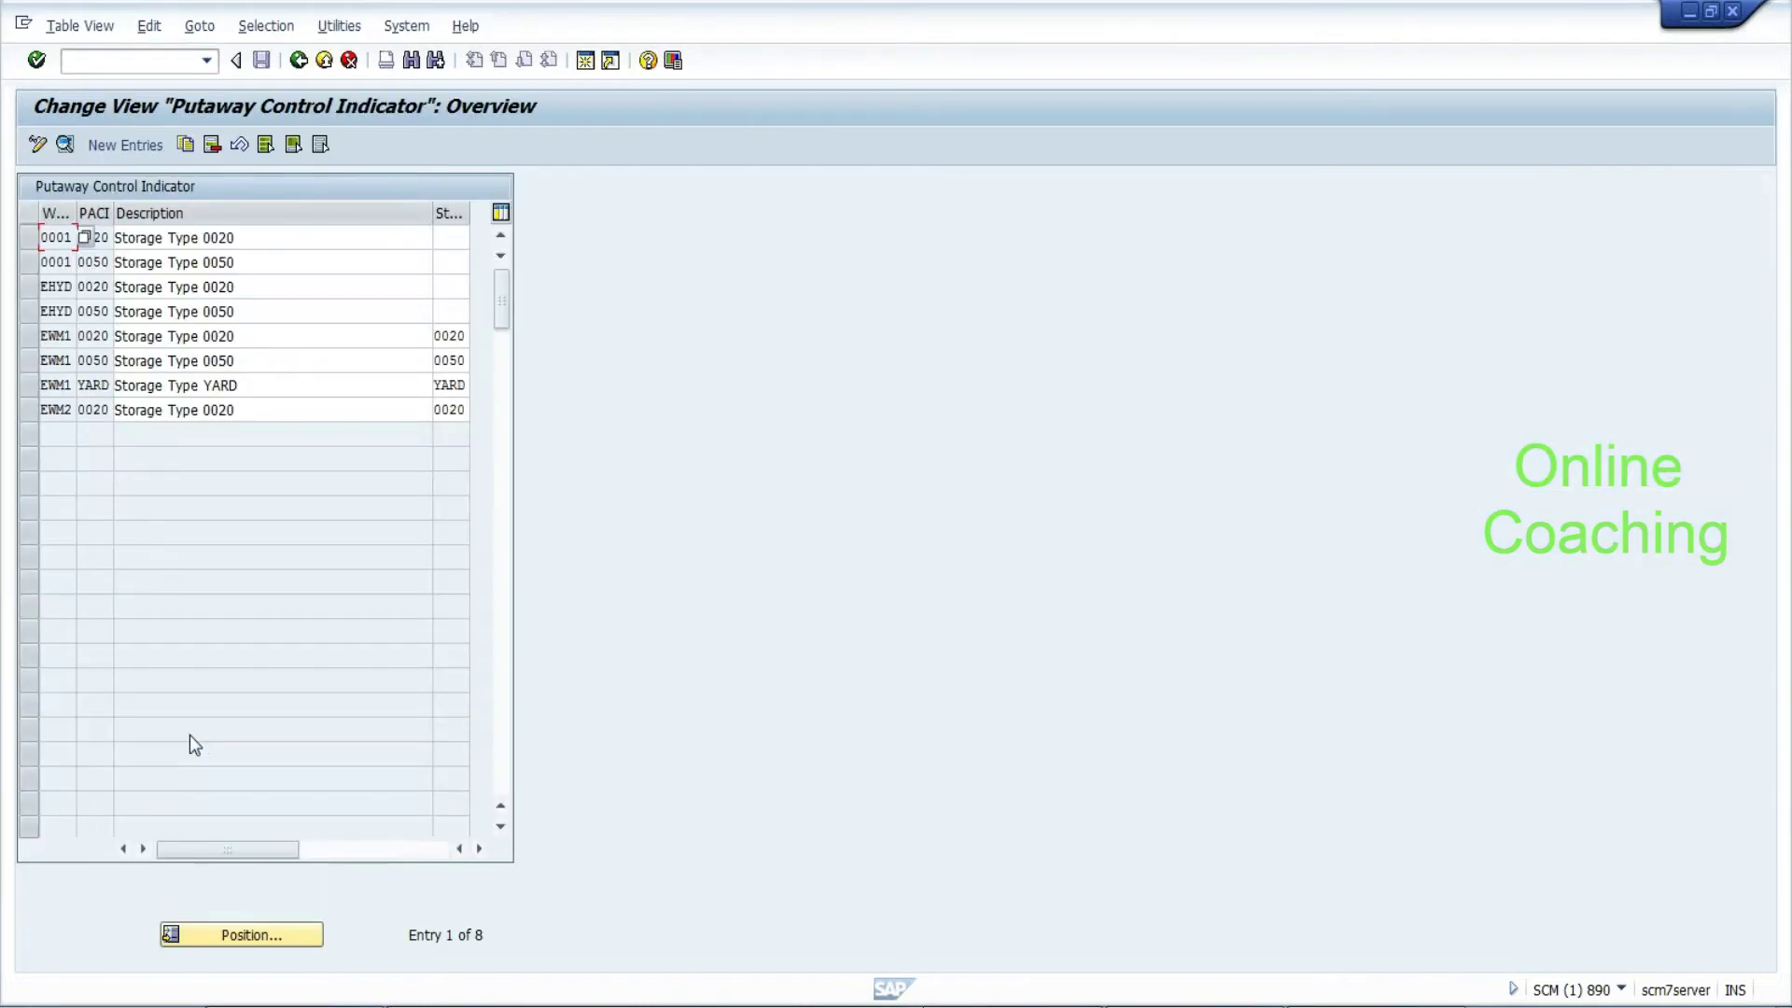
{"action": "left_click", "coordinate": [78, 362]}
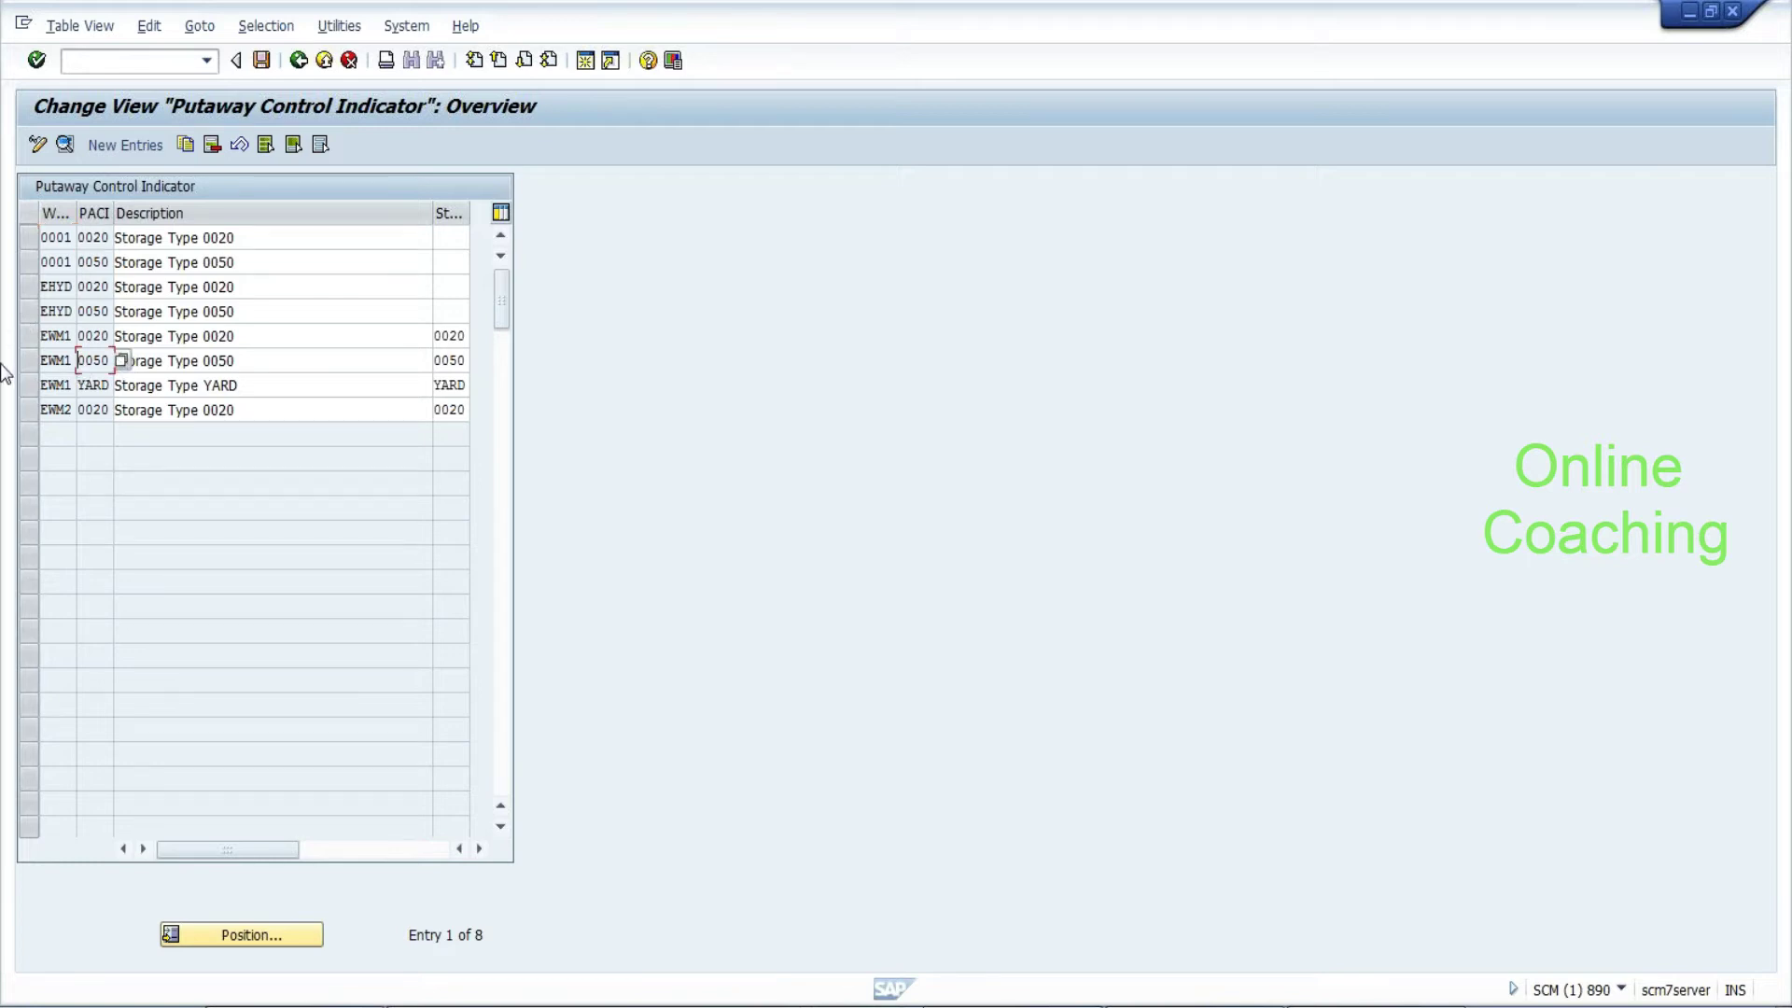
{"action": "left_click", "coordinate": [28, 312]}
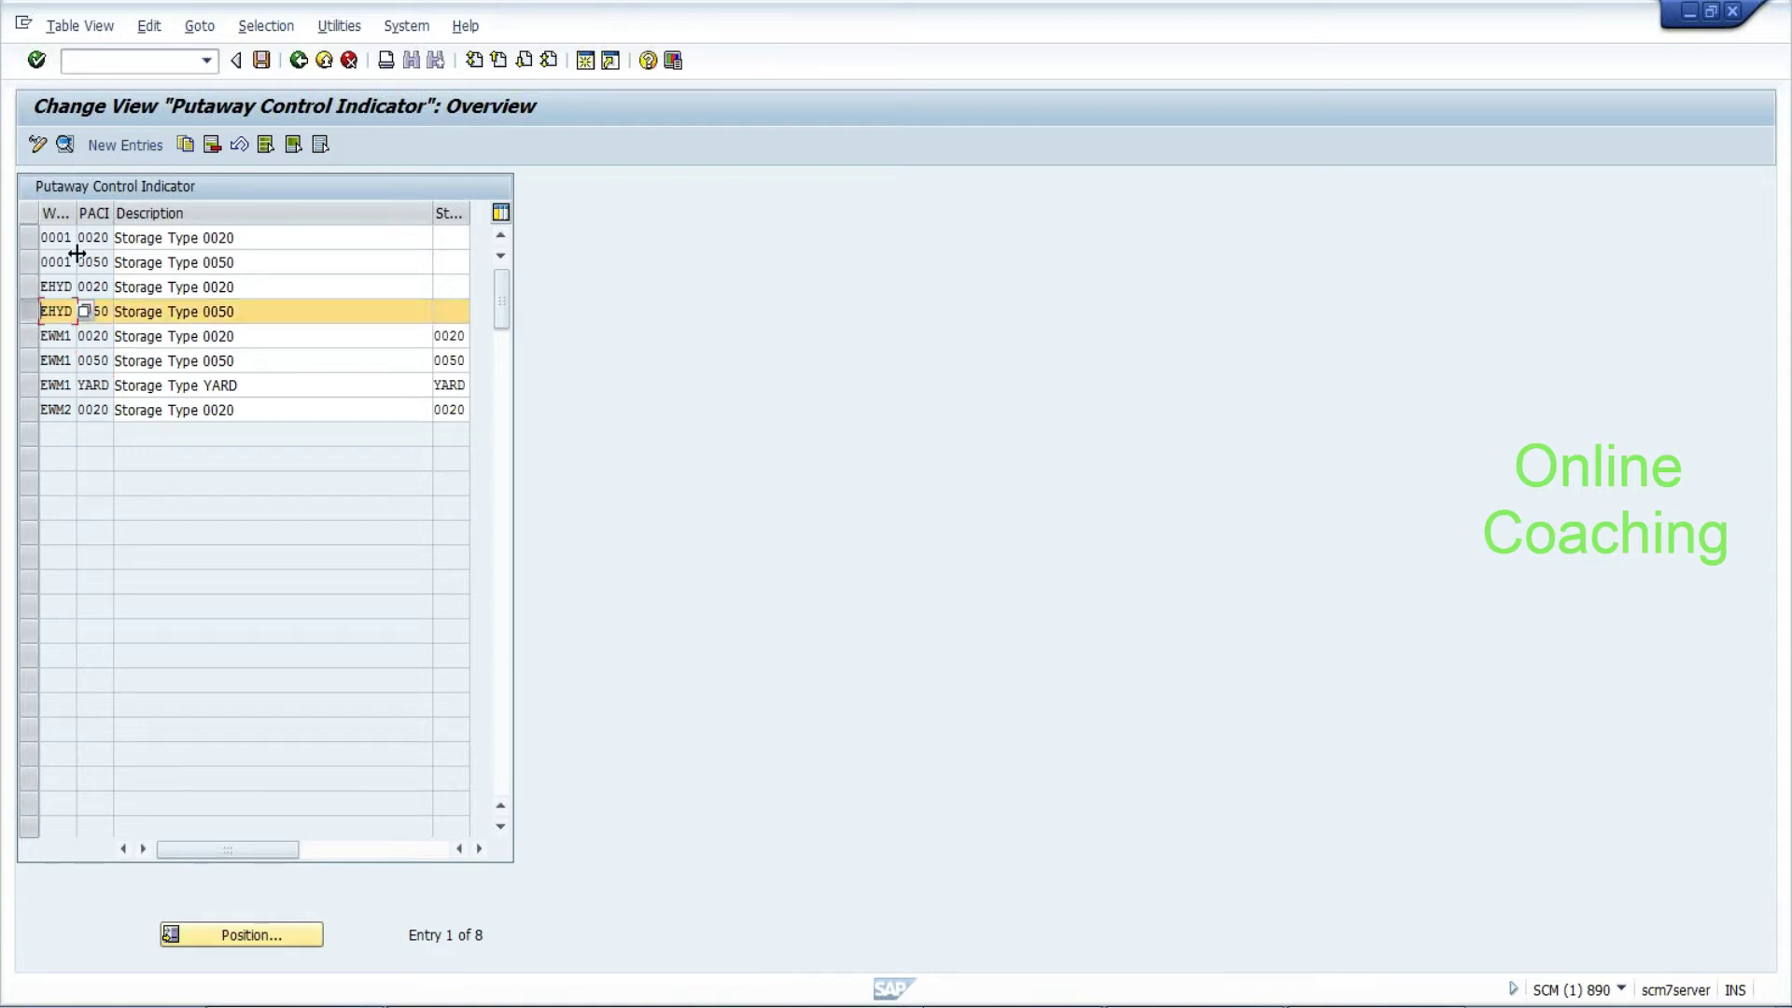
{"action": "left_click", "coordinate": [127, 143]}
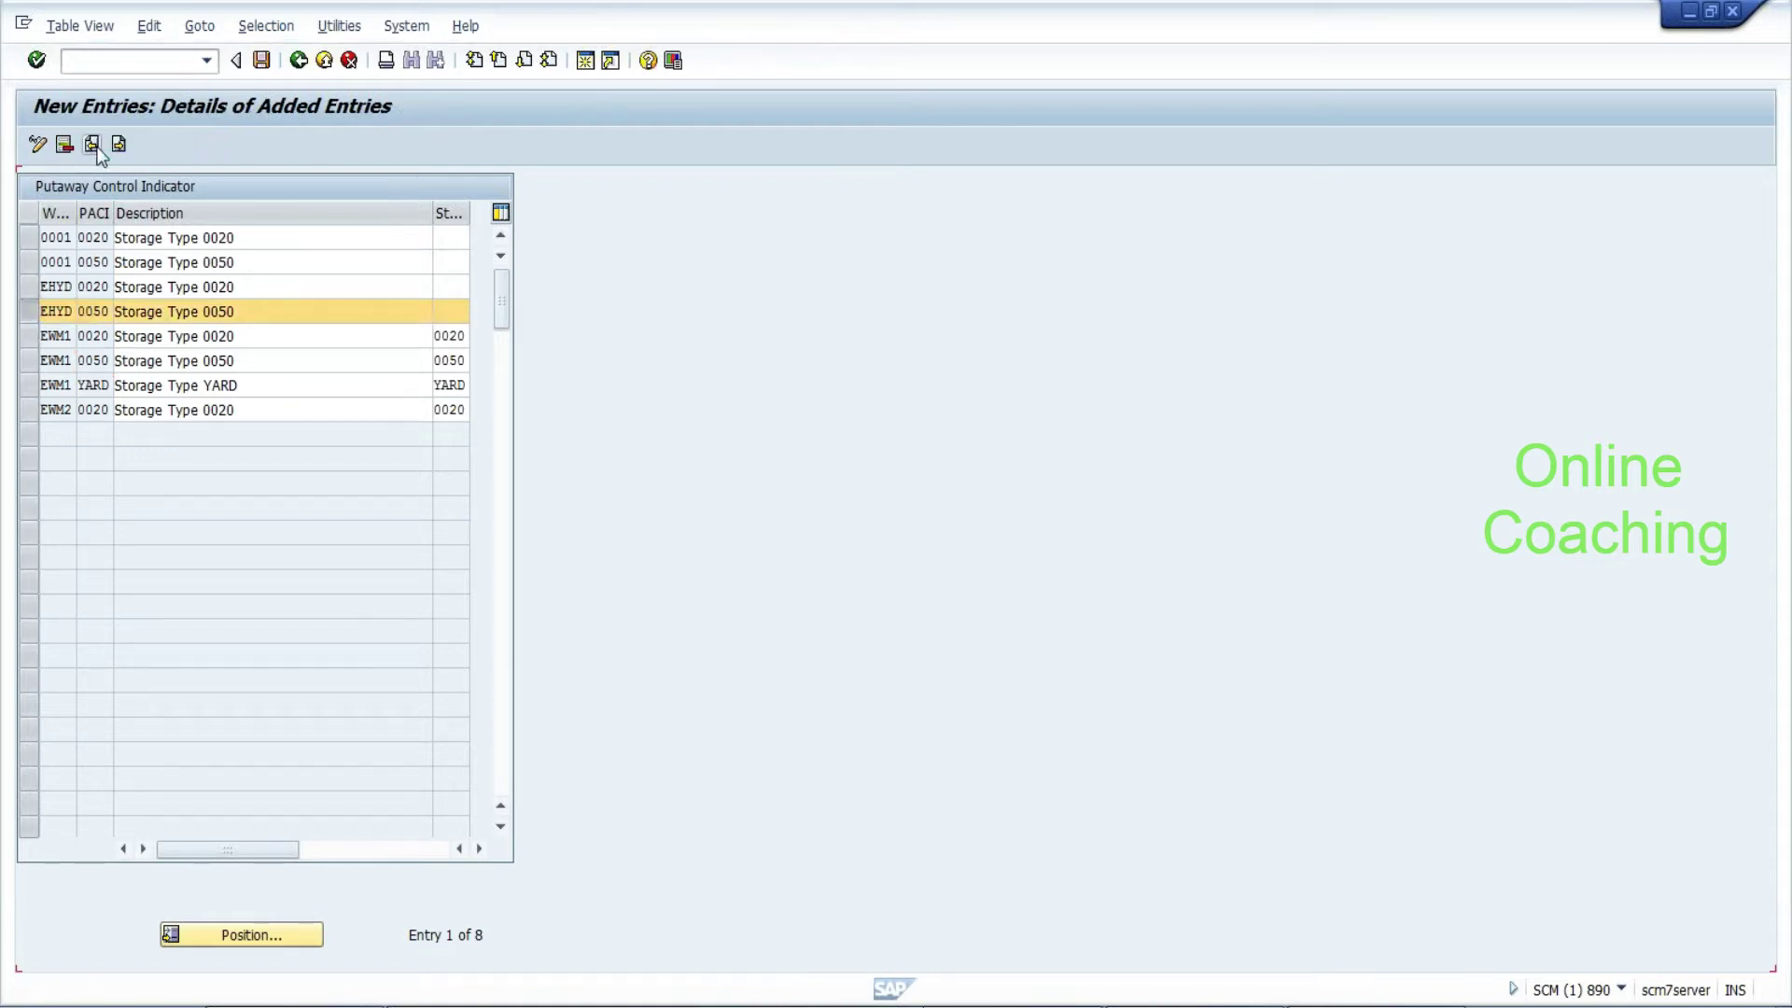
{"action": "type", "text": "EHYD"}
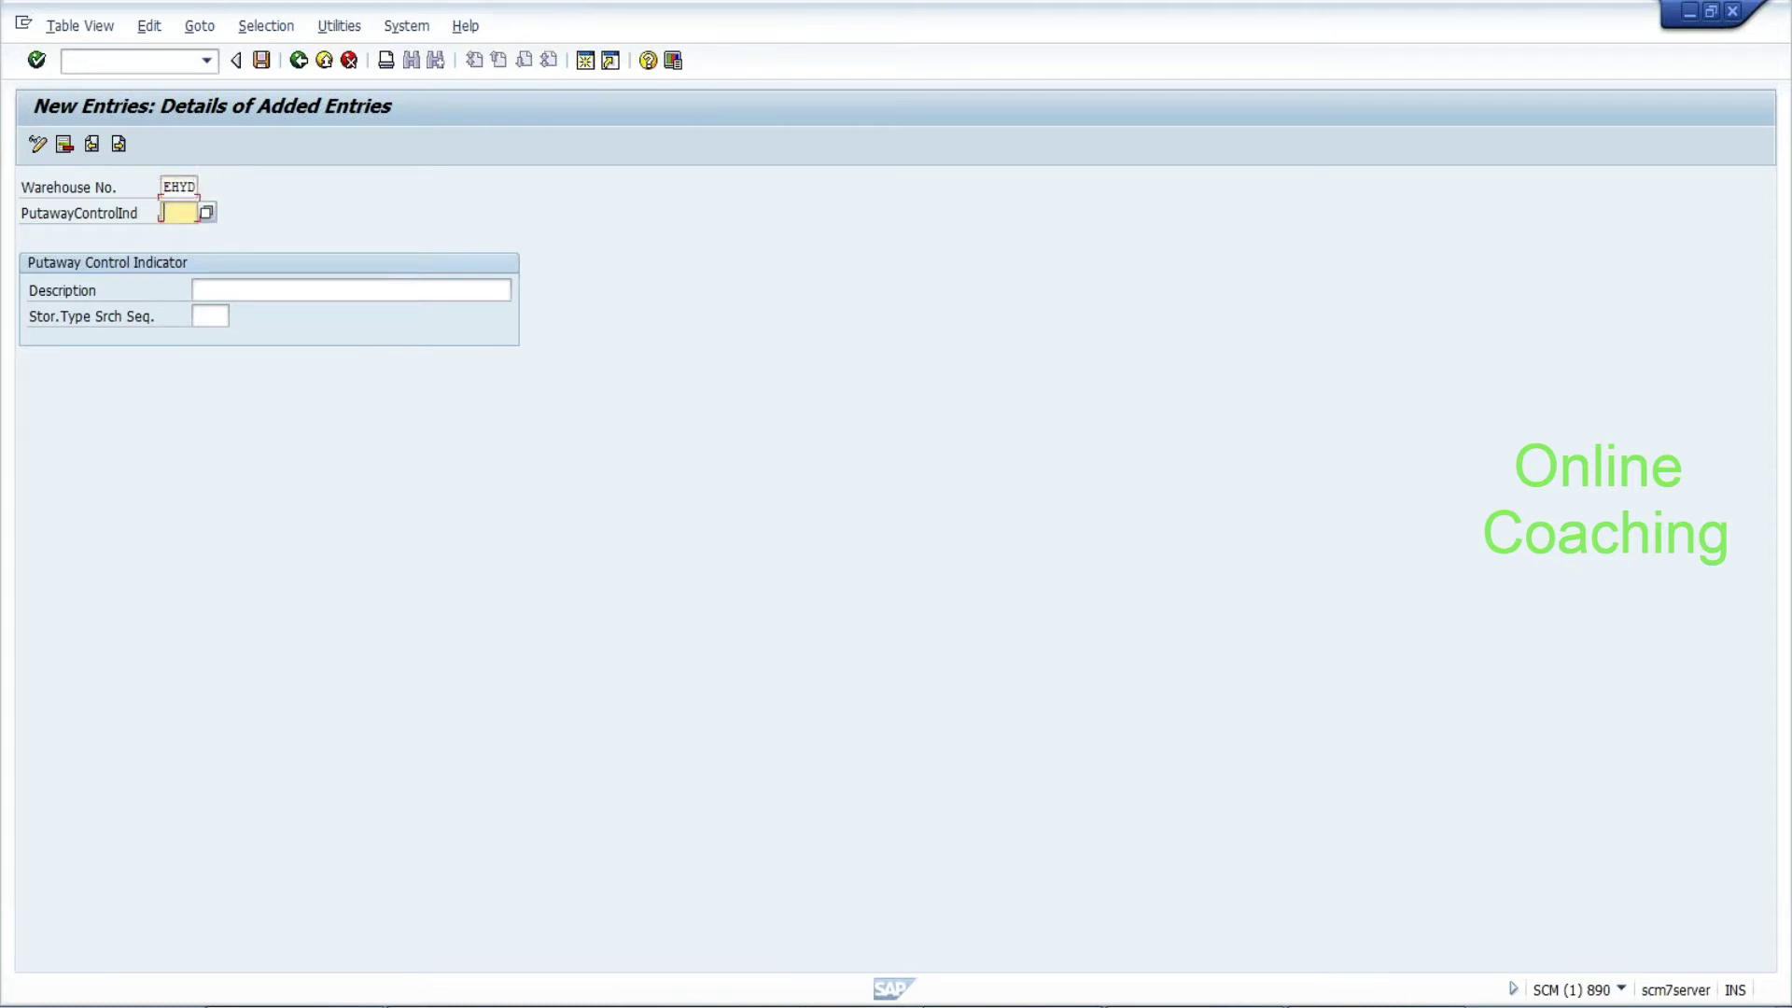
{"action": "type", "text": "C"}
{"action": "key", "text": "BackSpace"}
{"action": "type", "text": "BTMP"}
{"action": "left_click", "coordinate": [196, 290]}
{"action": "type", "text": "Bottom u"}
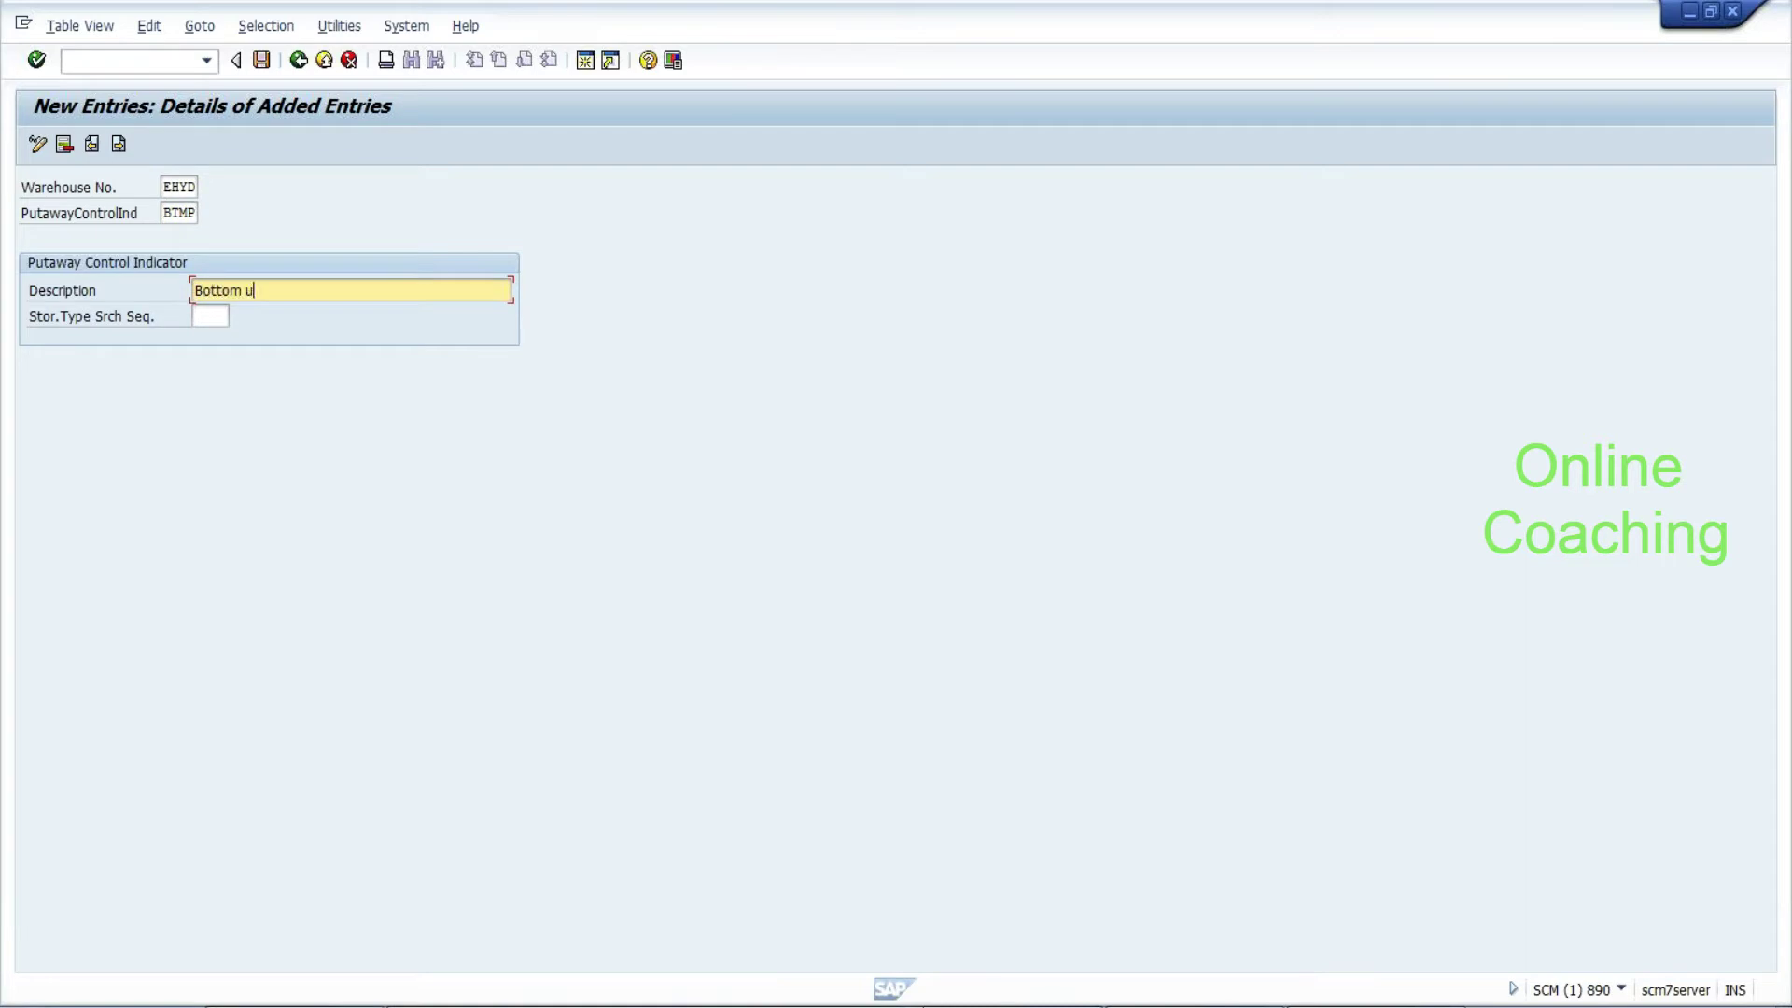
{"action": "type", "text": "p control putawy control"}
Assign search sequence BTMP to the indicator and save it under the customizing request
{"action": "key", "text": "Tab"}
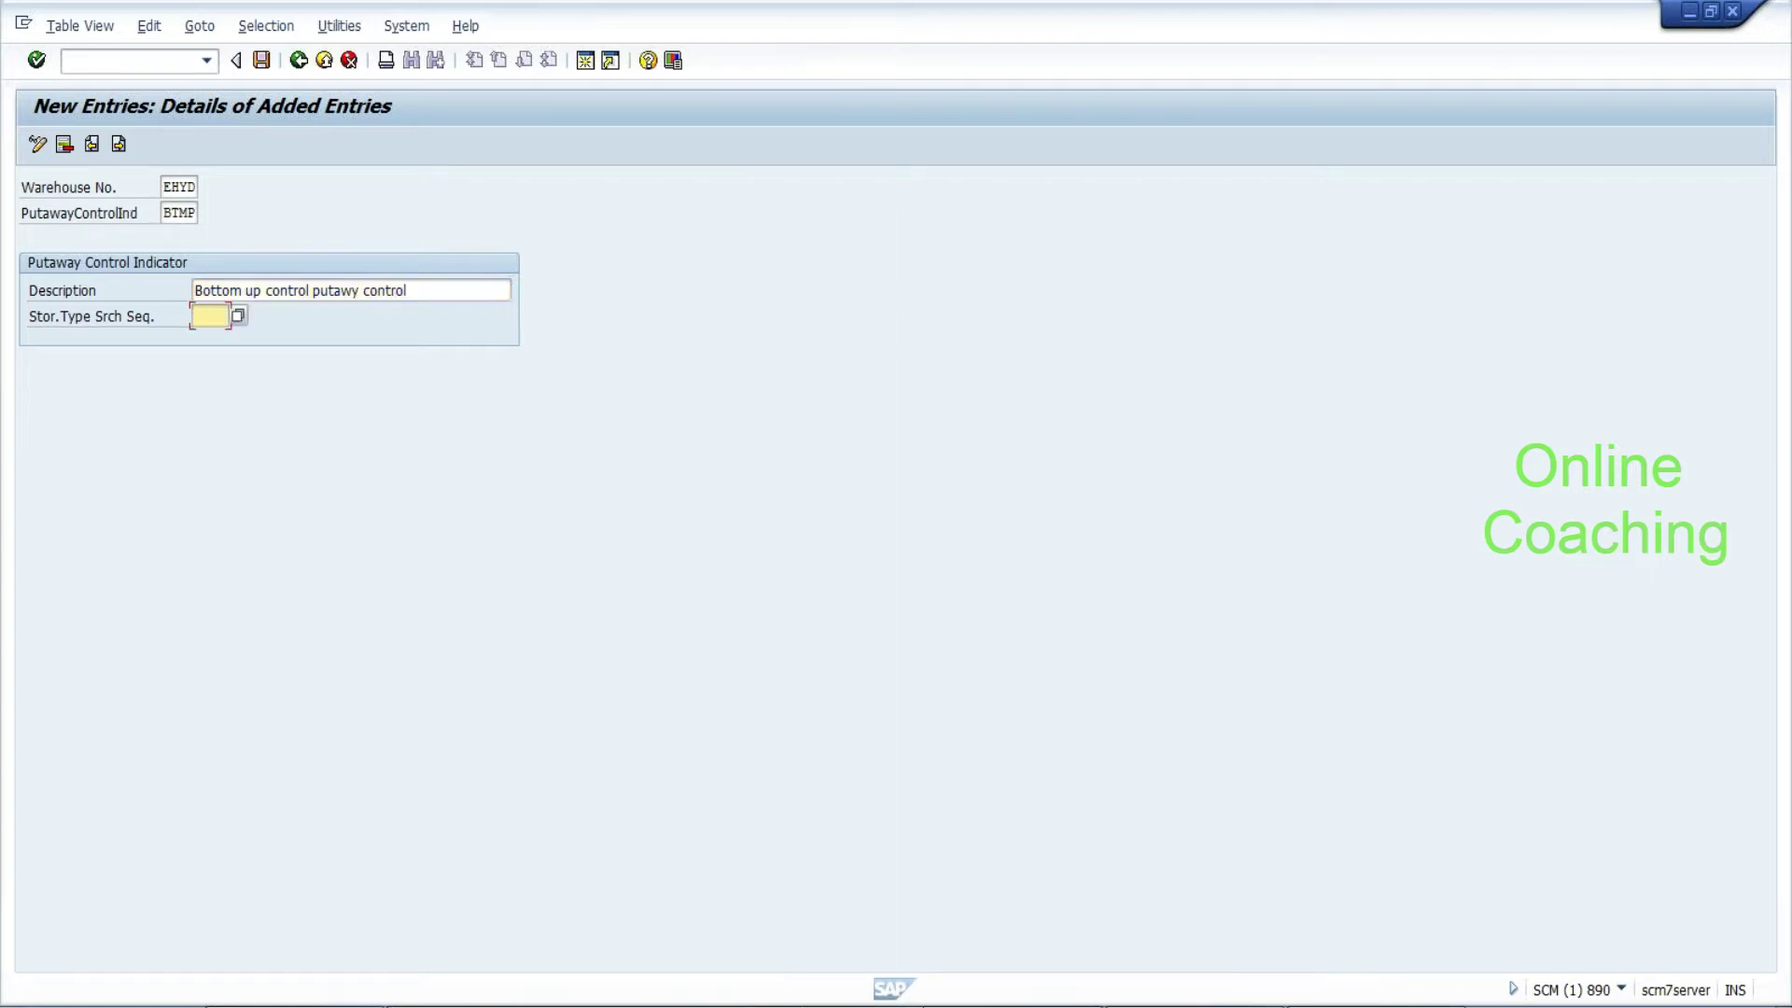
{"action": "left_click", "coordinate": [178, 213]}
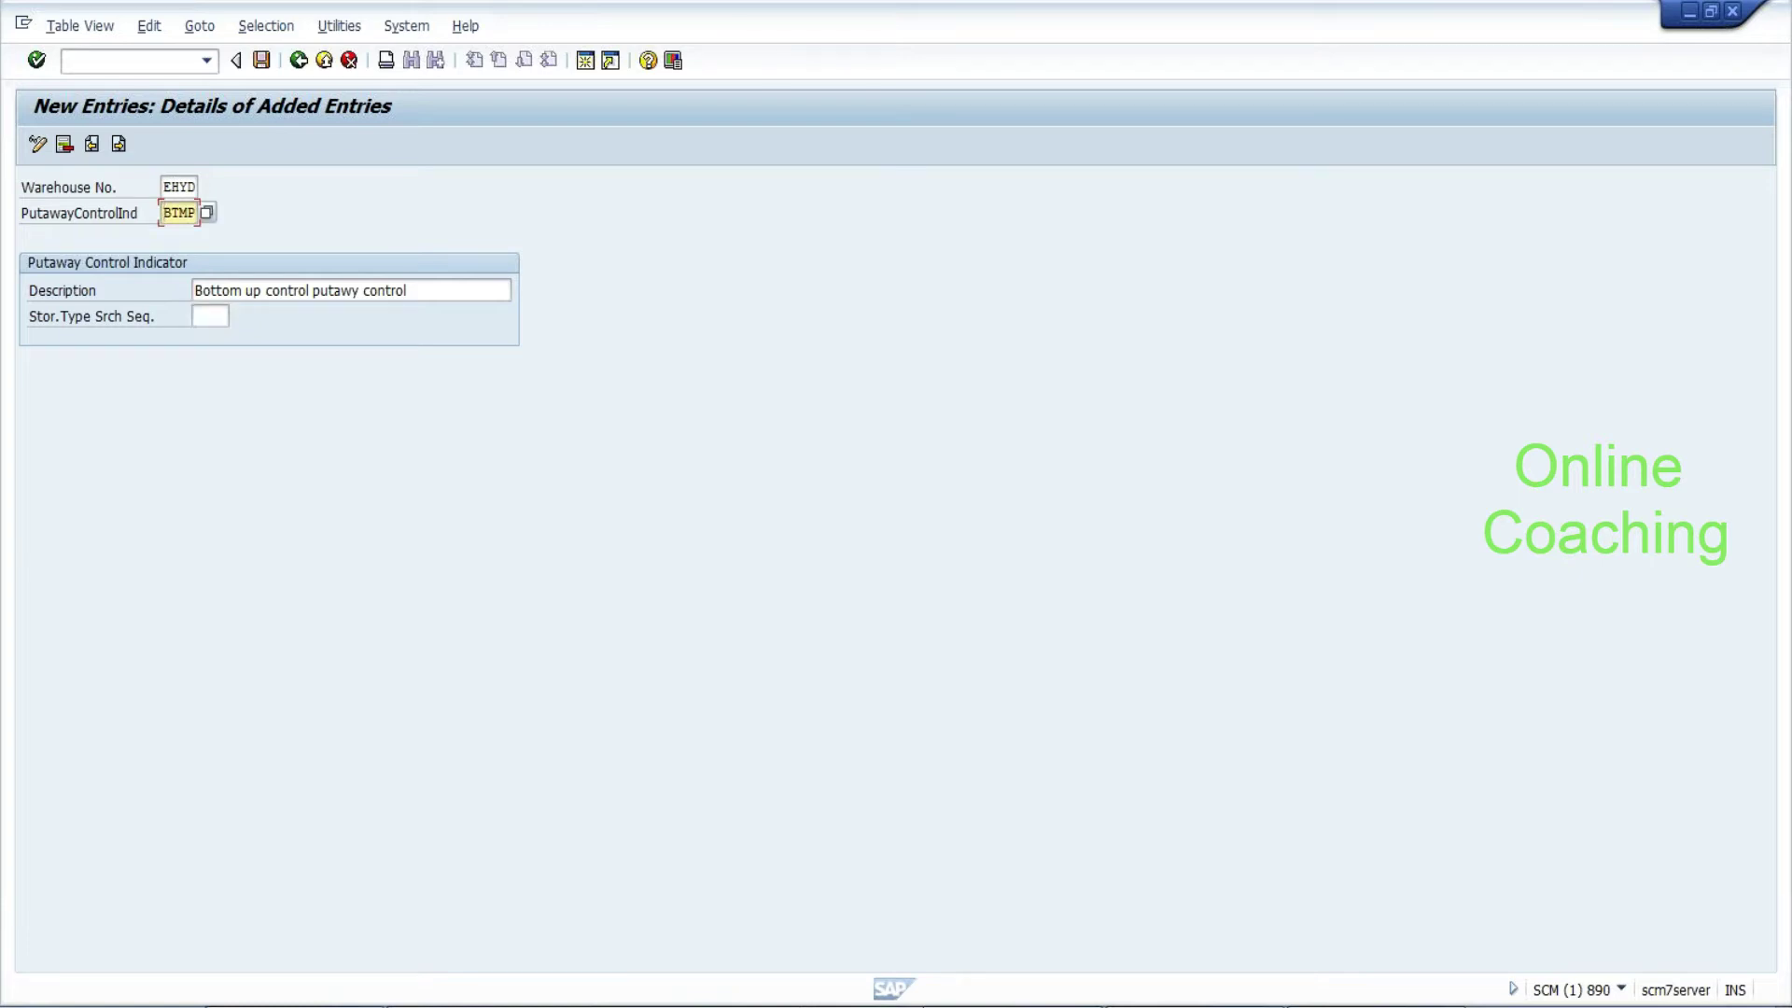
{"action": "left_click", "coordinate": [210, 316]}
{"action": "left_click", "coordinate": [238, 318]}
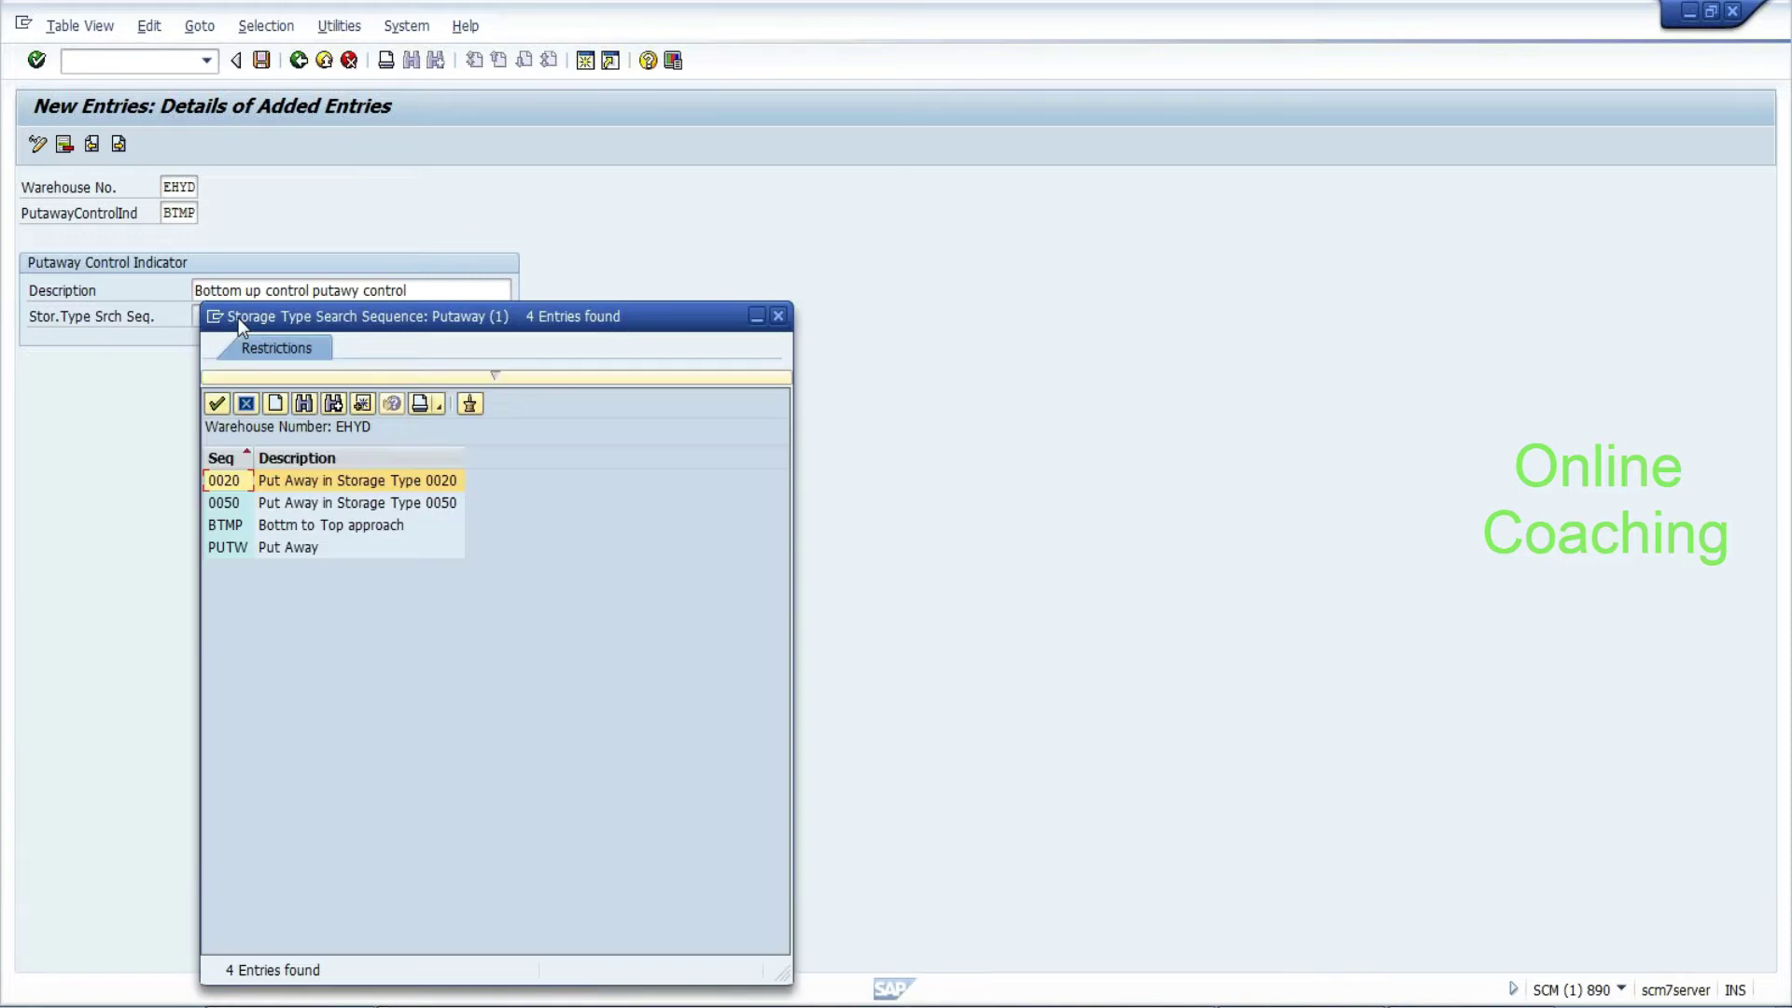
{"action": "double_click", "coordinate": [225, 525]}
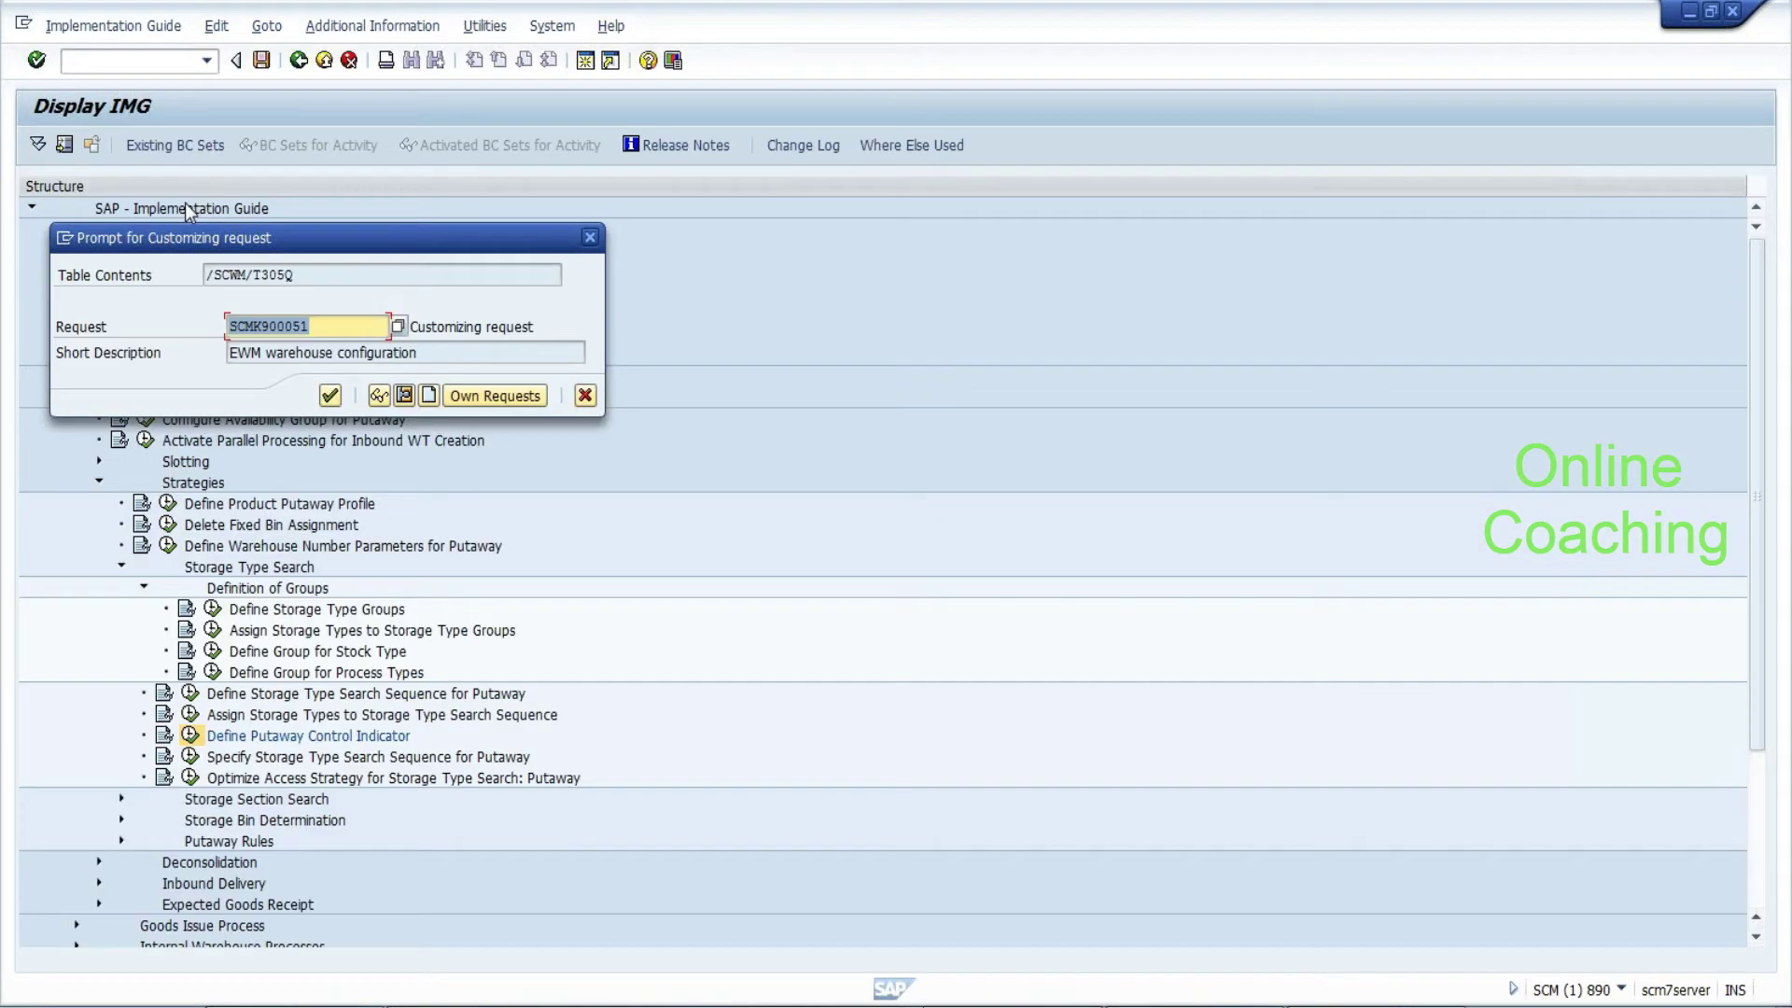
{"action": "left_click", "coordinate": [330, 395]}
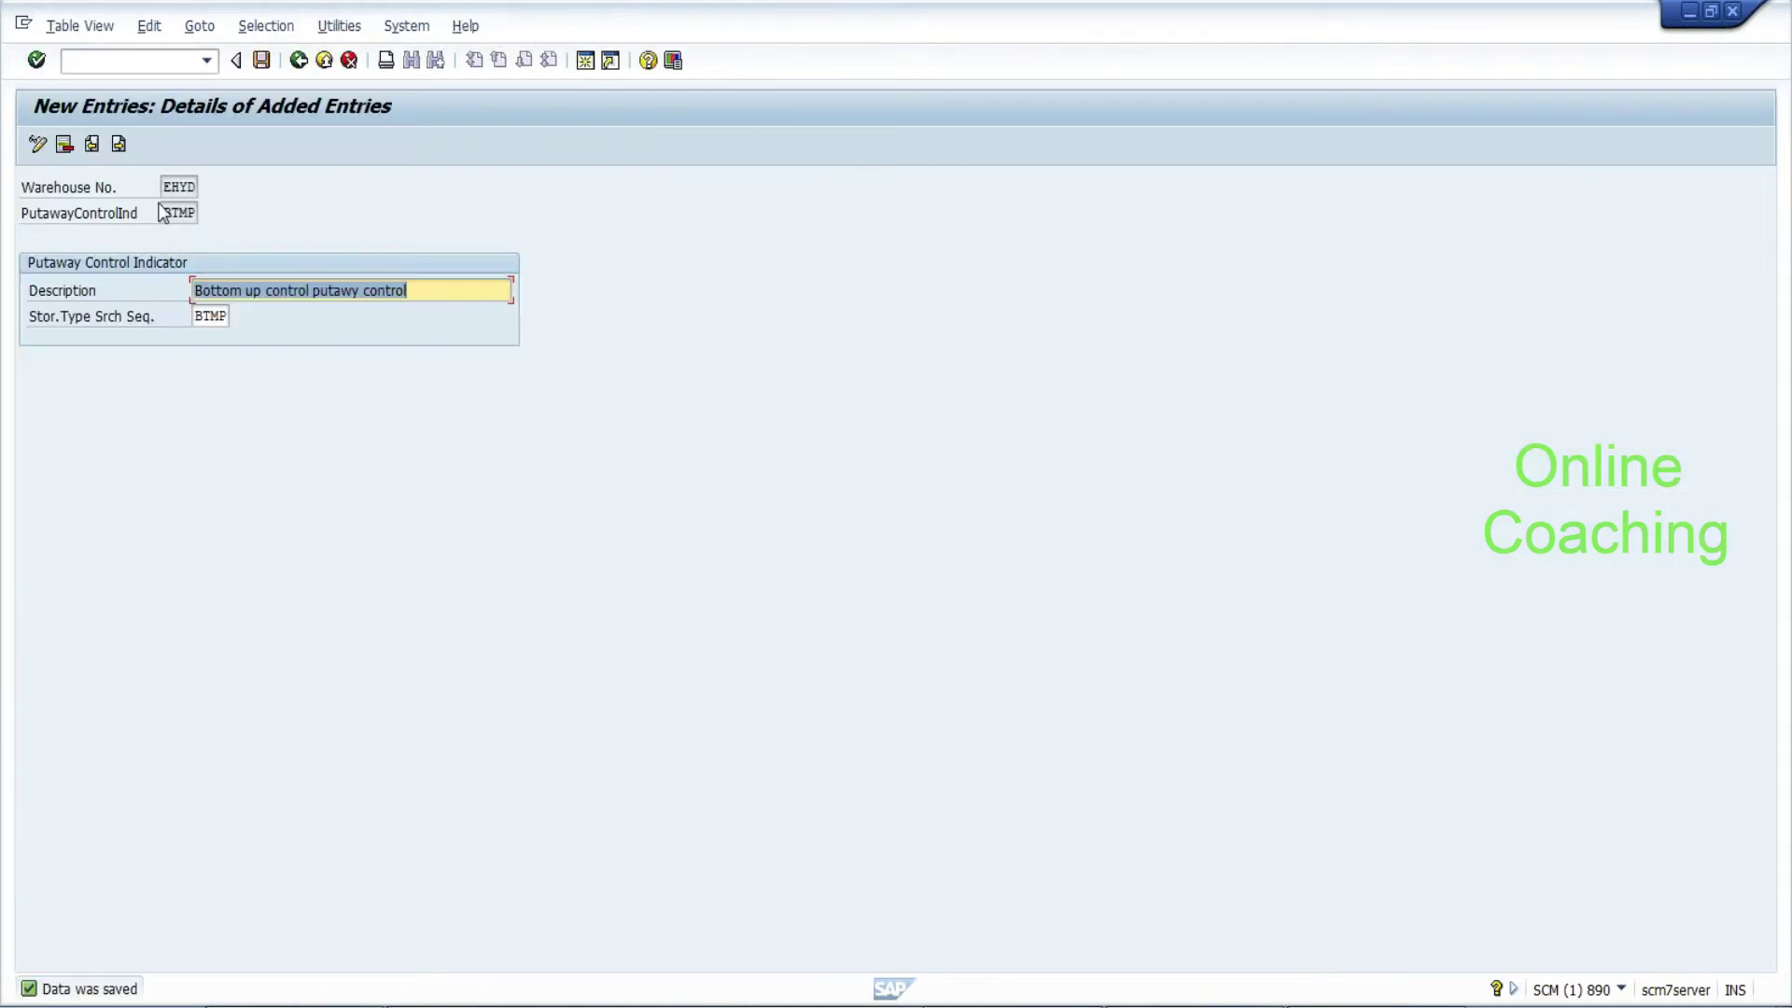
{"action": "left_click_drag", "start_coordinate": [163, 213], "coordinate": [198, 213]}
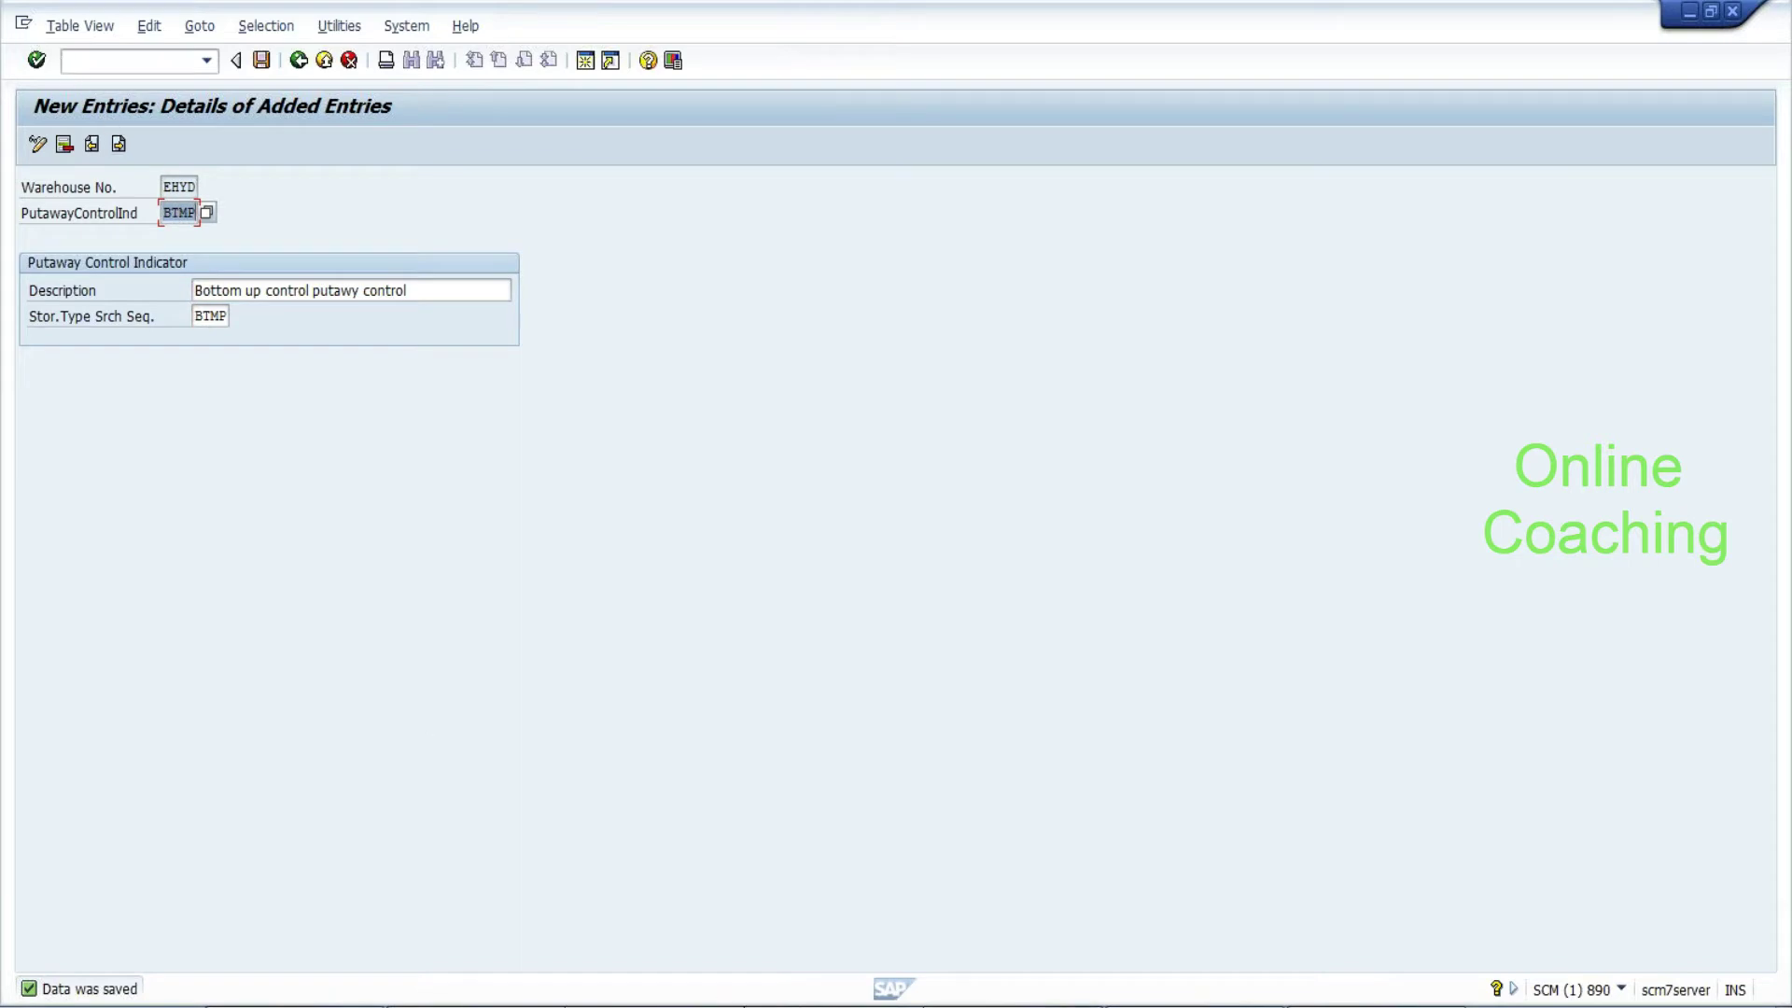
{"action": "key", "text": "alt+Tab"}
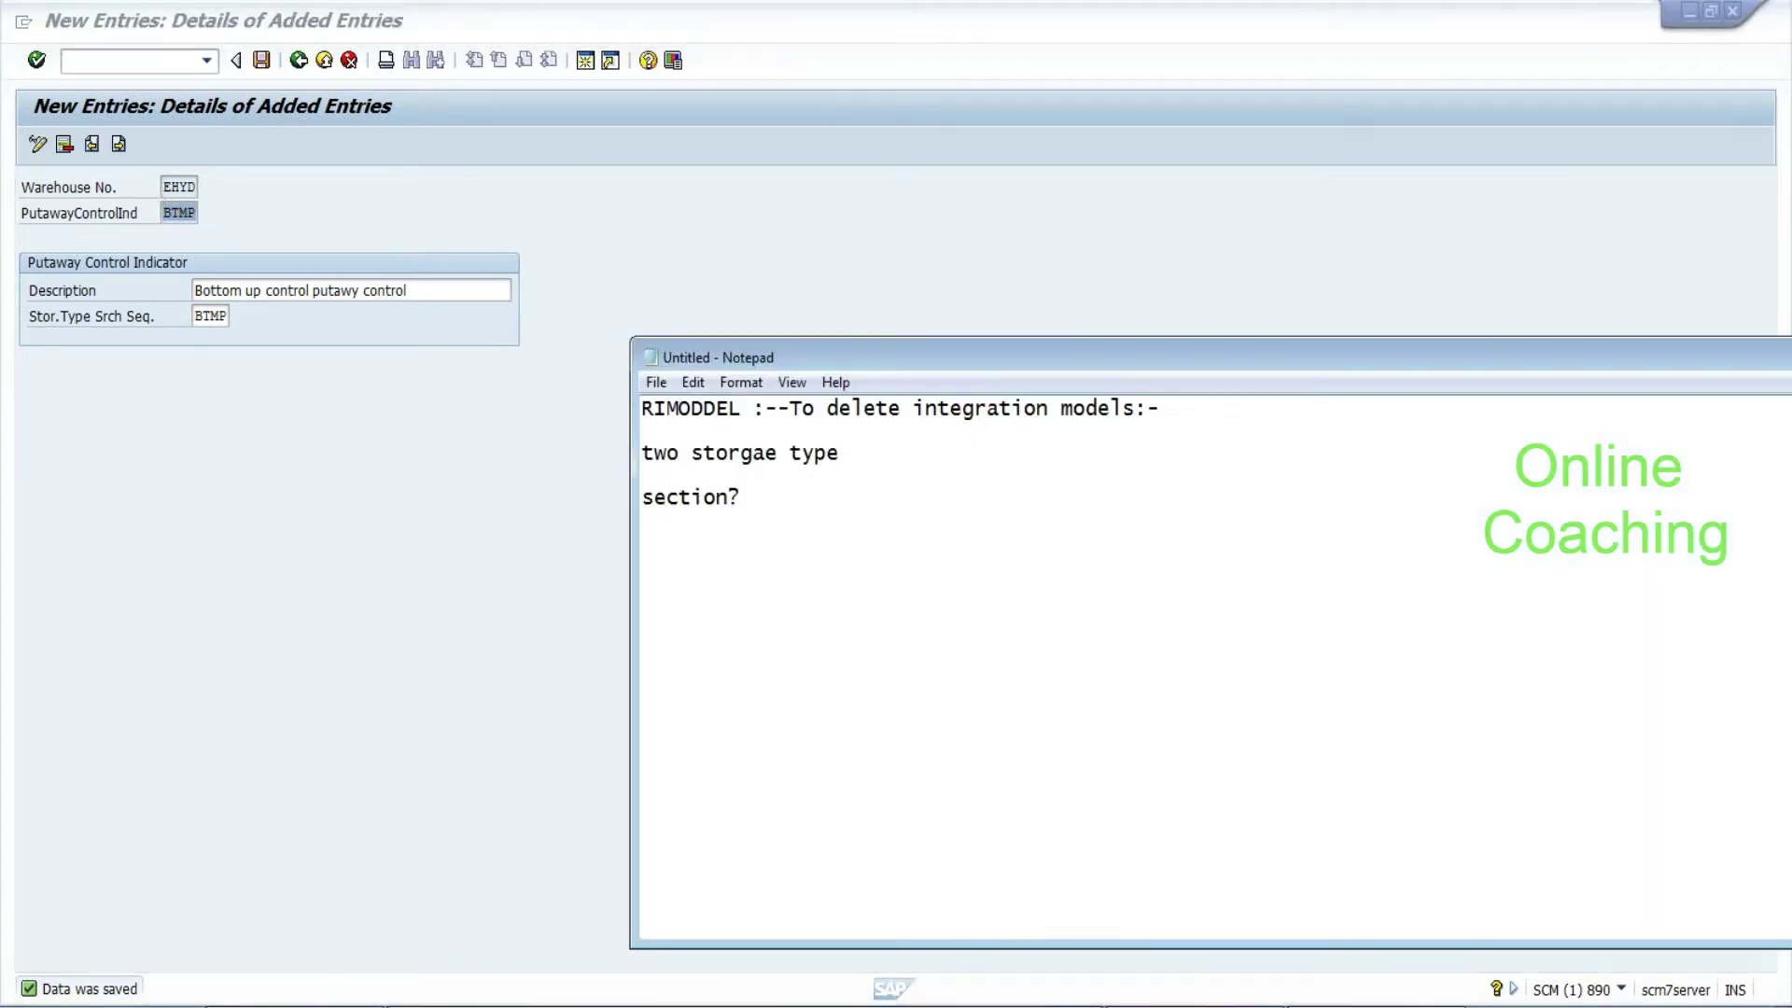
Type the line 'Putaway control:-->storage type search sequence:-->storage type' below 'section?'
{"action": "key", "text": "Return"}
{"action": "type", "text": "Putaway control:-->"}
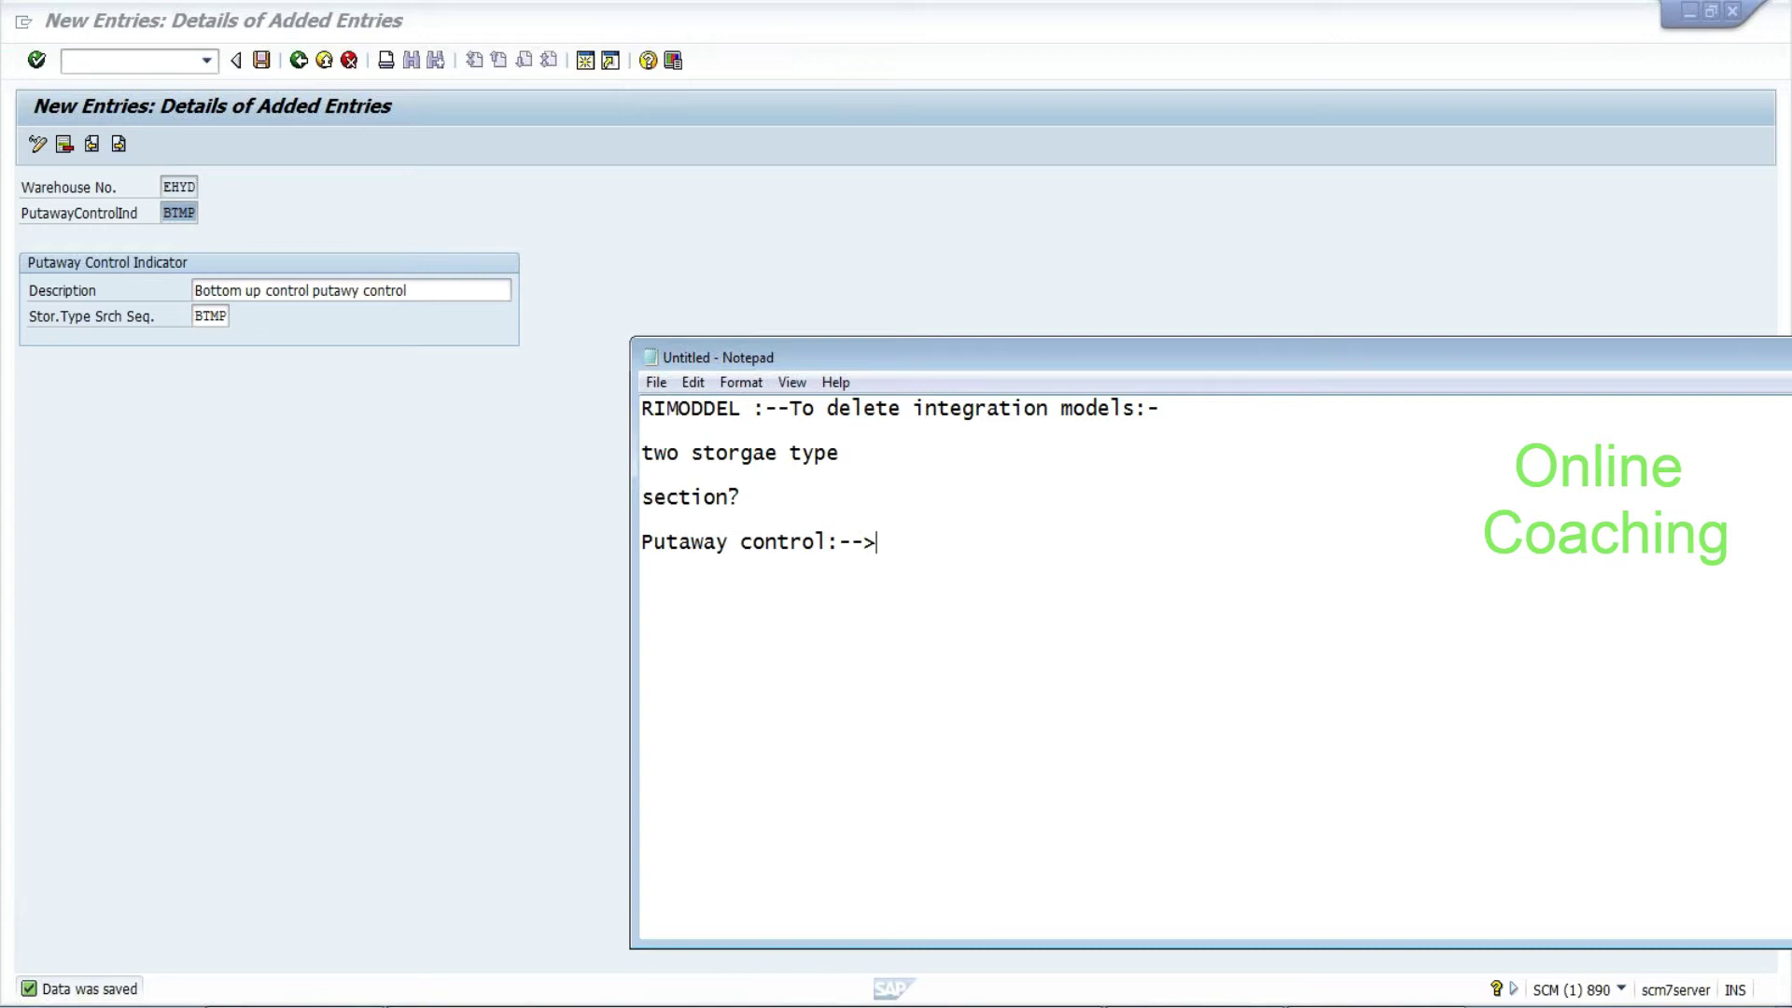
{"action": "type", "text": "storage type seat"}
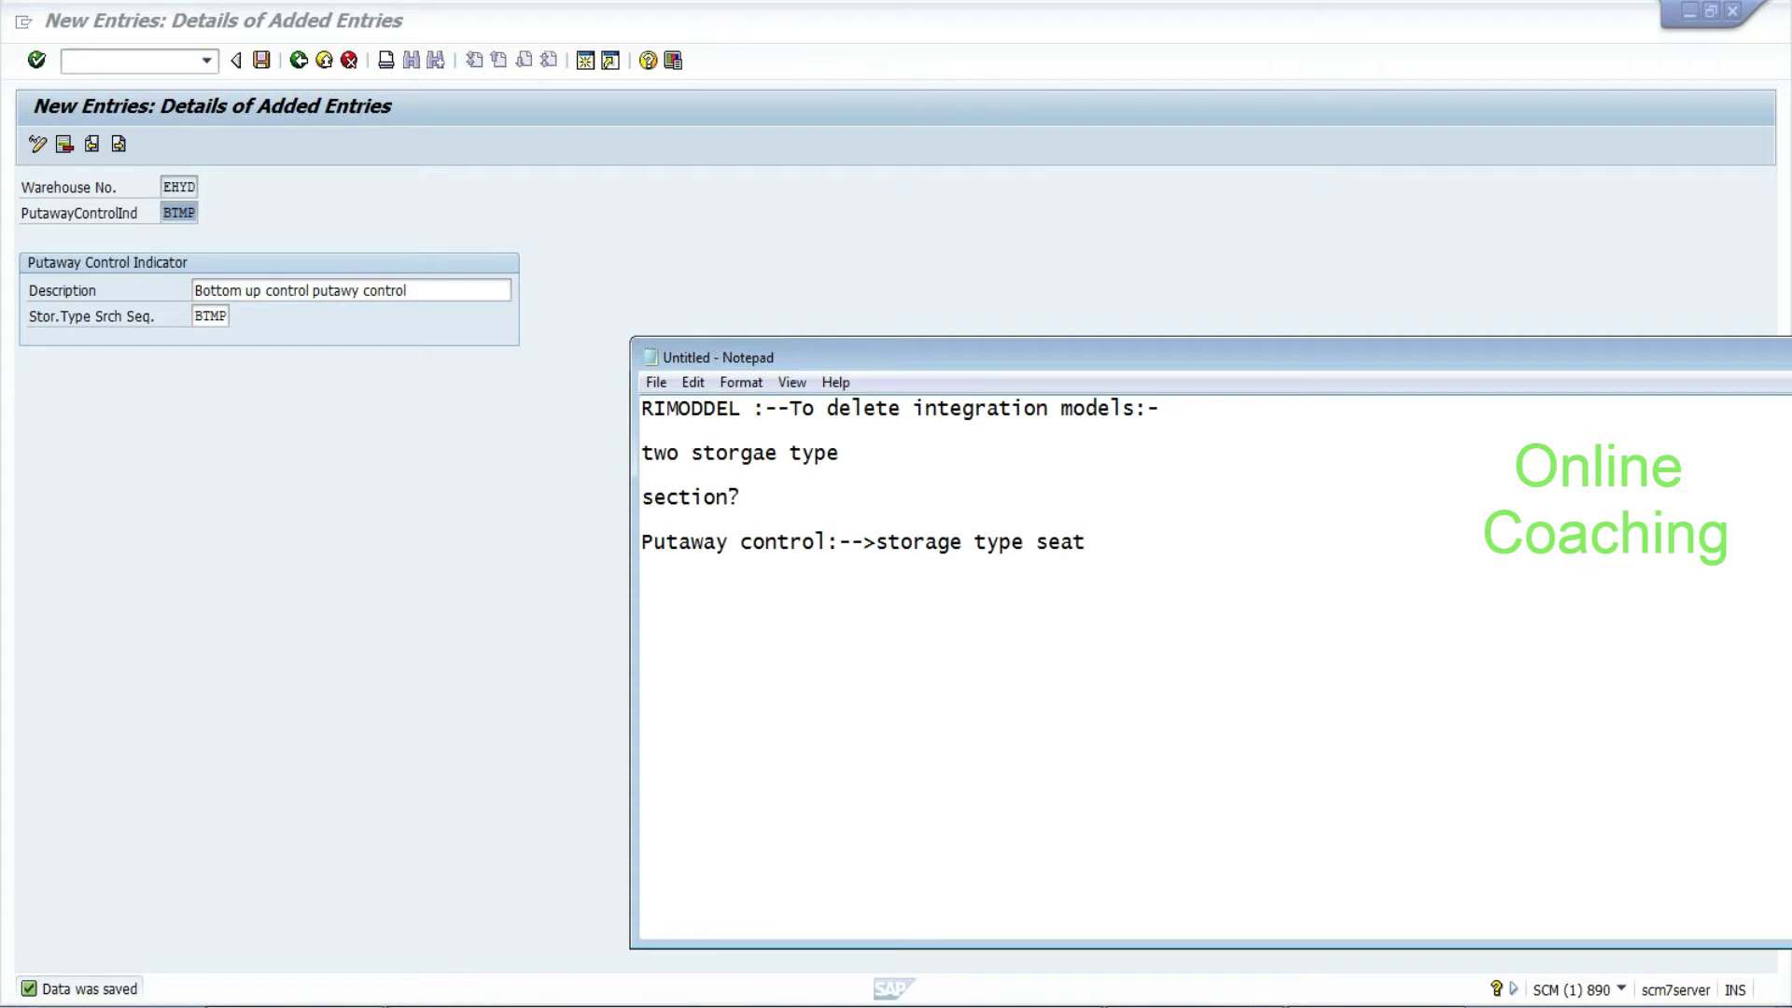
{"action": "key", "text": "BackSpace"}
{"action": "type", "text": "rch sequence:-->storage type"}
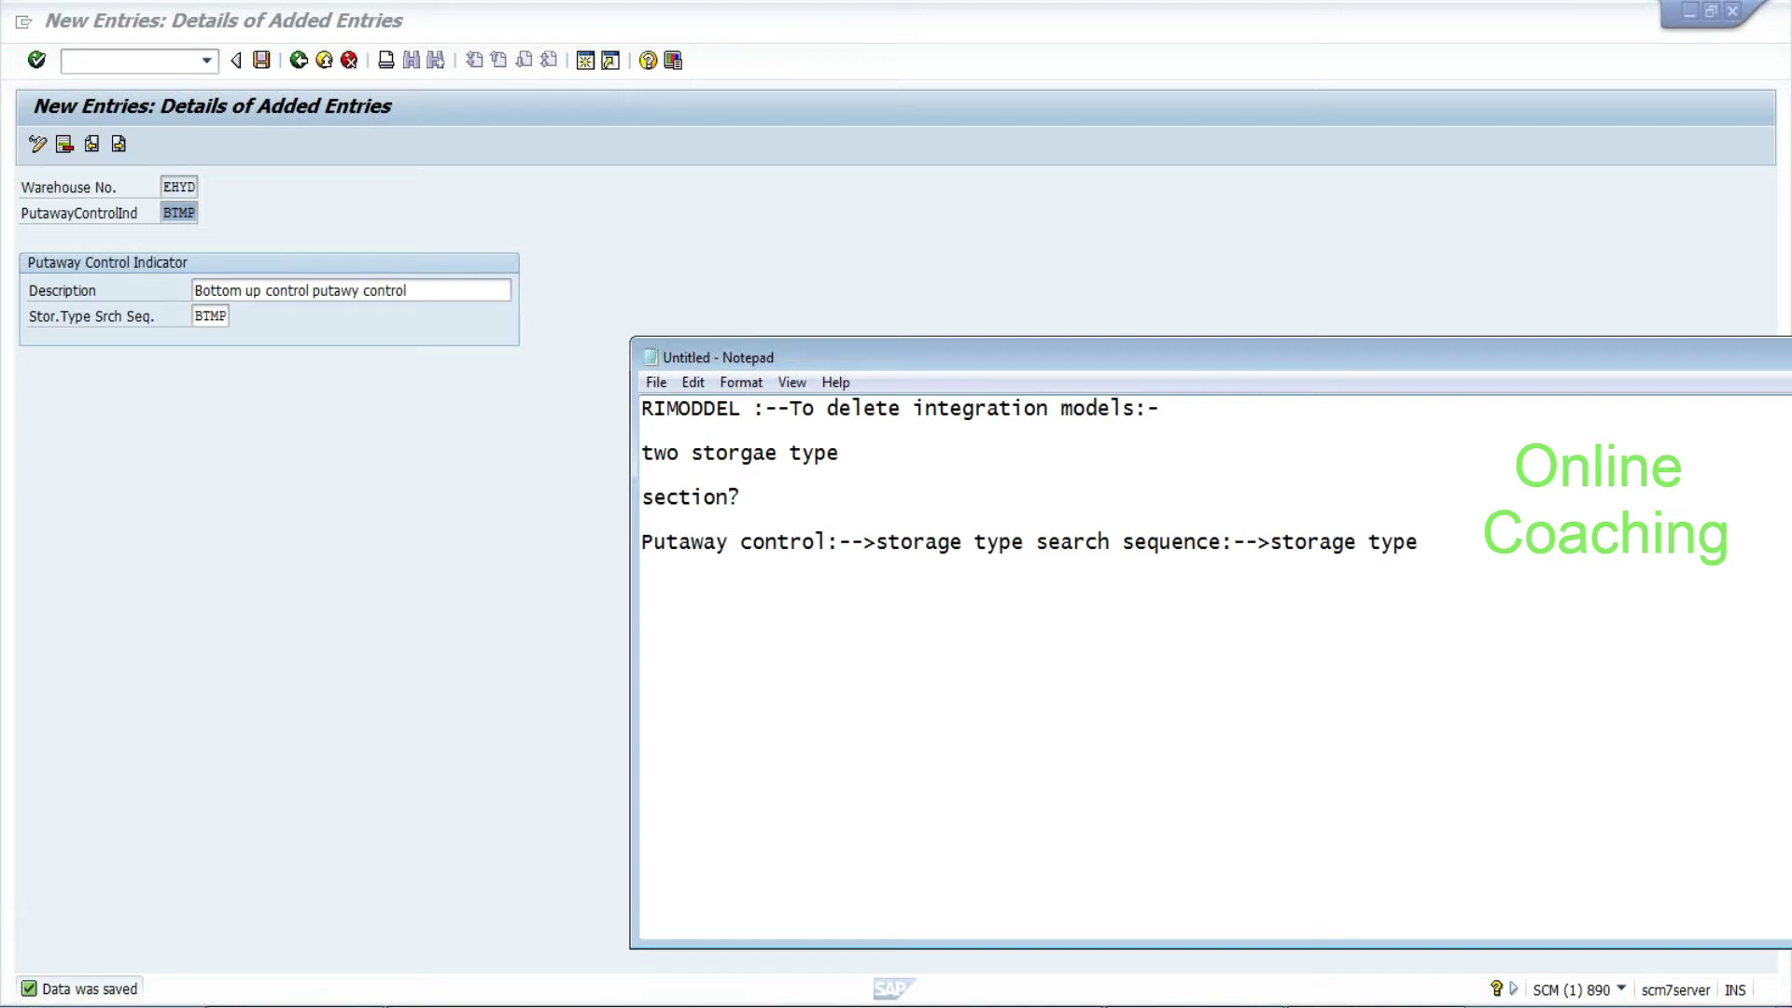
Prefix the chain with 'material master:-->' and review the finished note
{"action": "type", "text": "a"}
{"action": "key", "text": "BackSpace"}
{"action": "type", "text": "materia;l"}
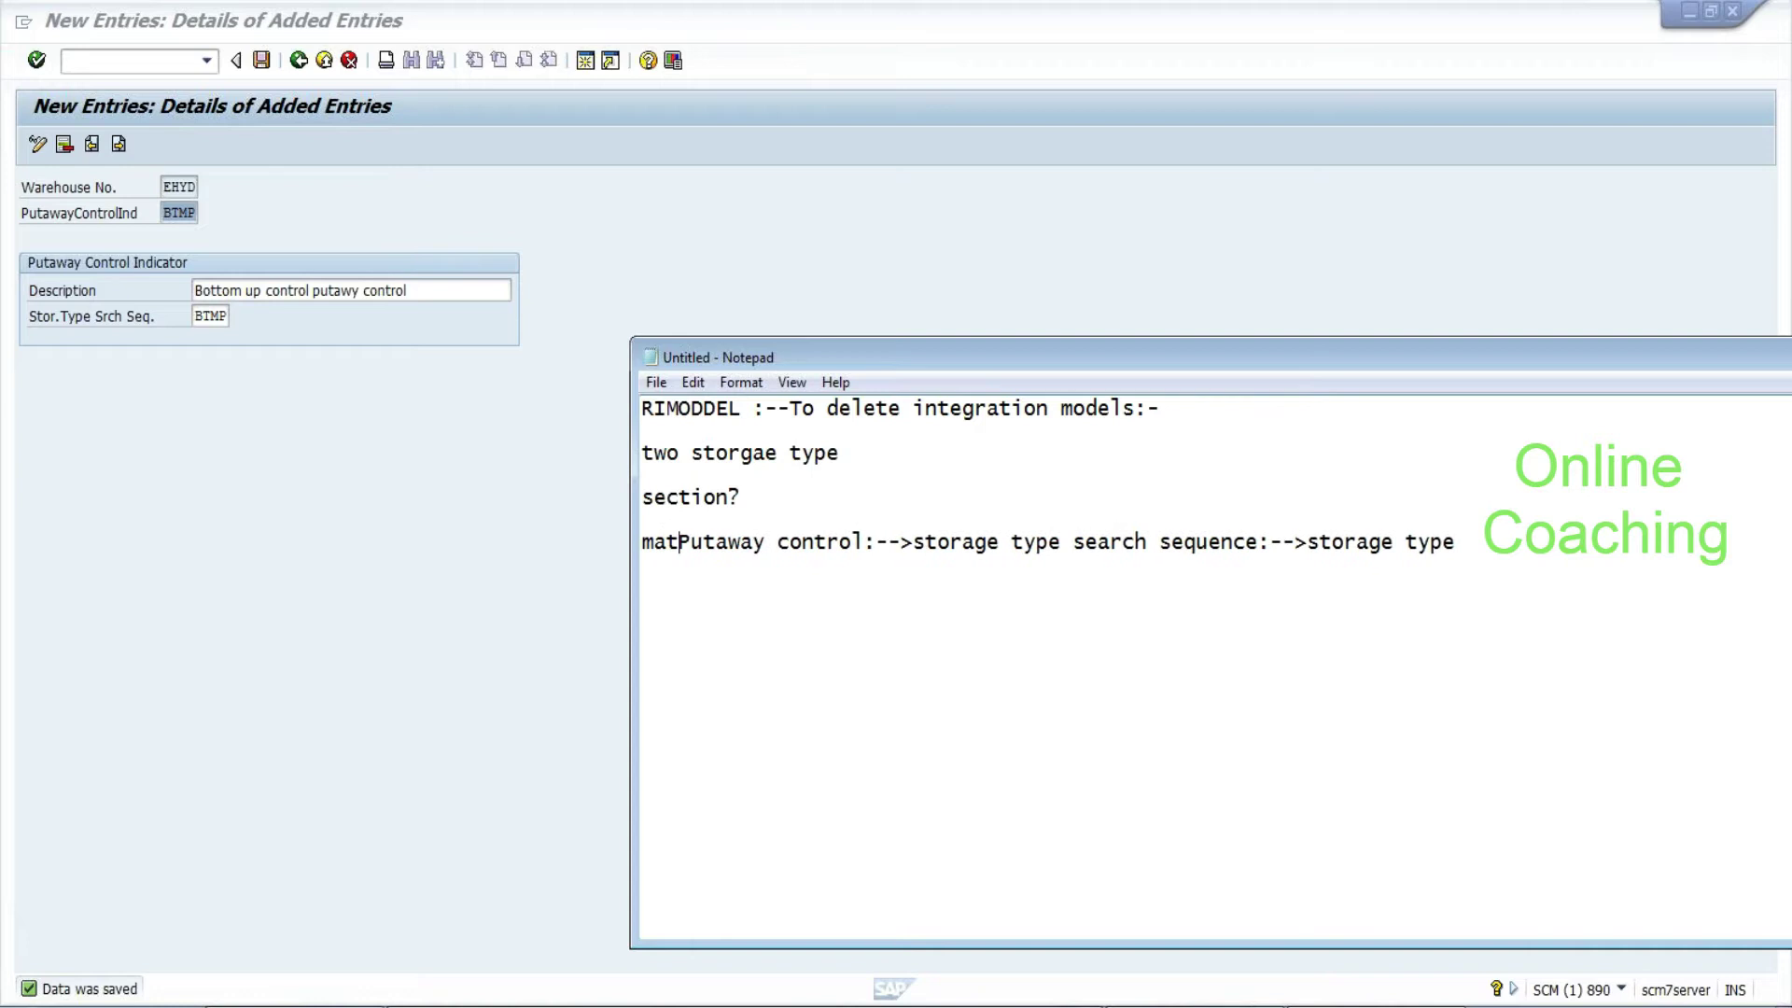
{"action": "key", "text": "BackSpace"}
{"action": "key", "text": "BackSpace"}
{"action": "type", "text": "al master:--"}
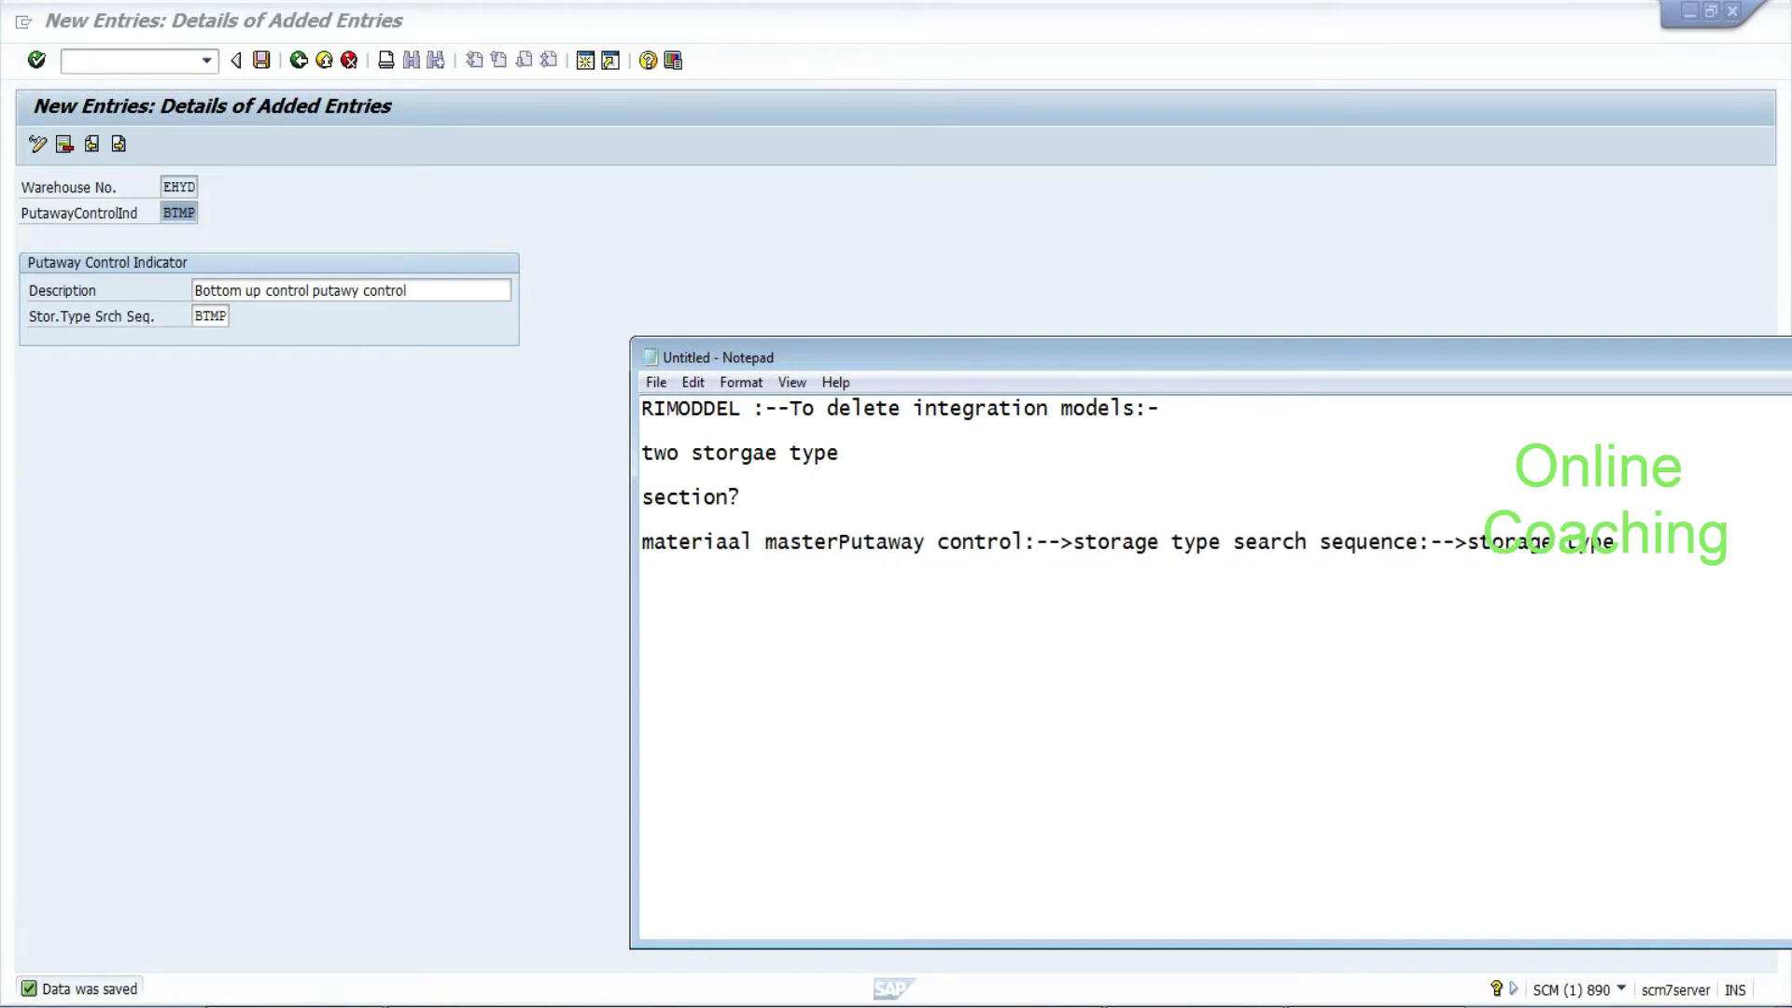
{"action": "type", "text": ">"}
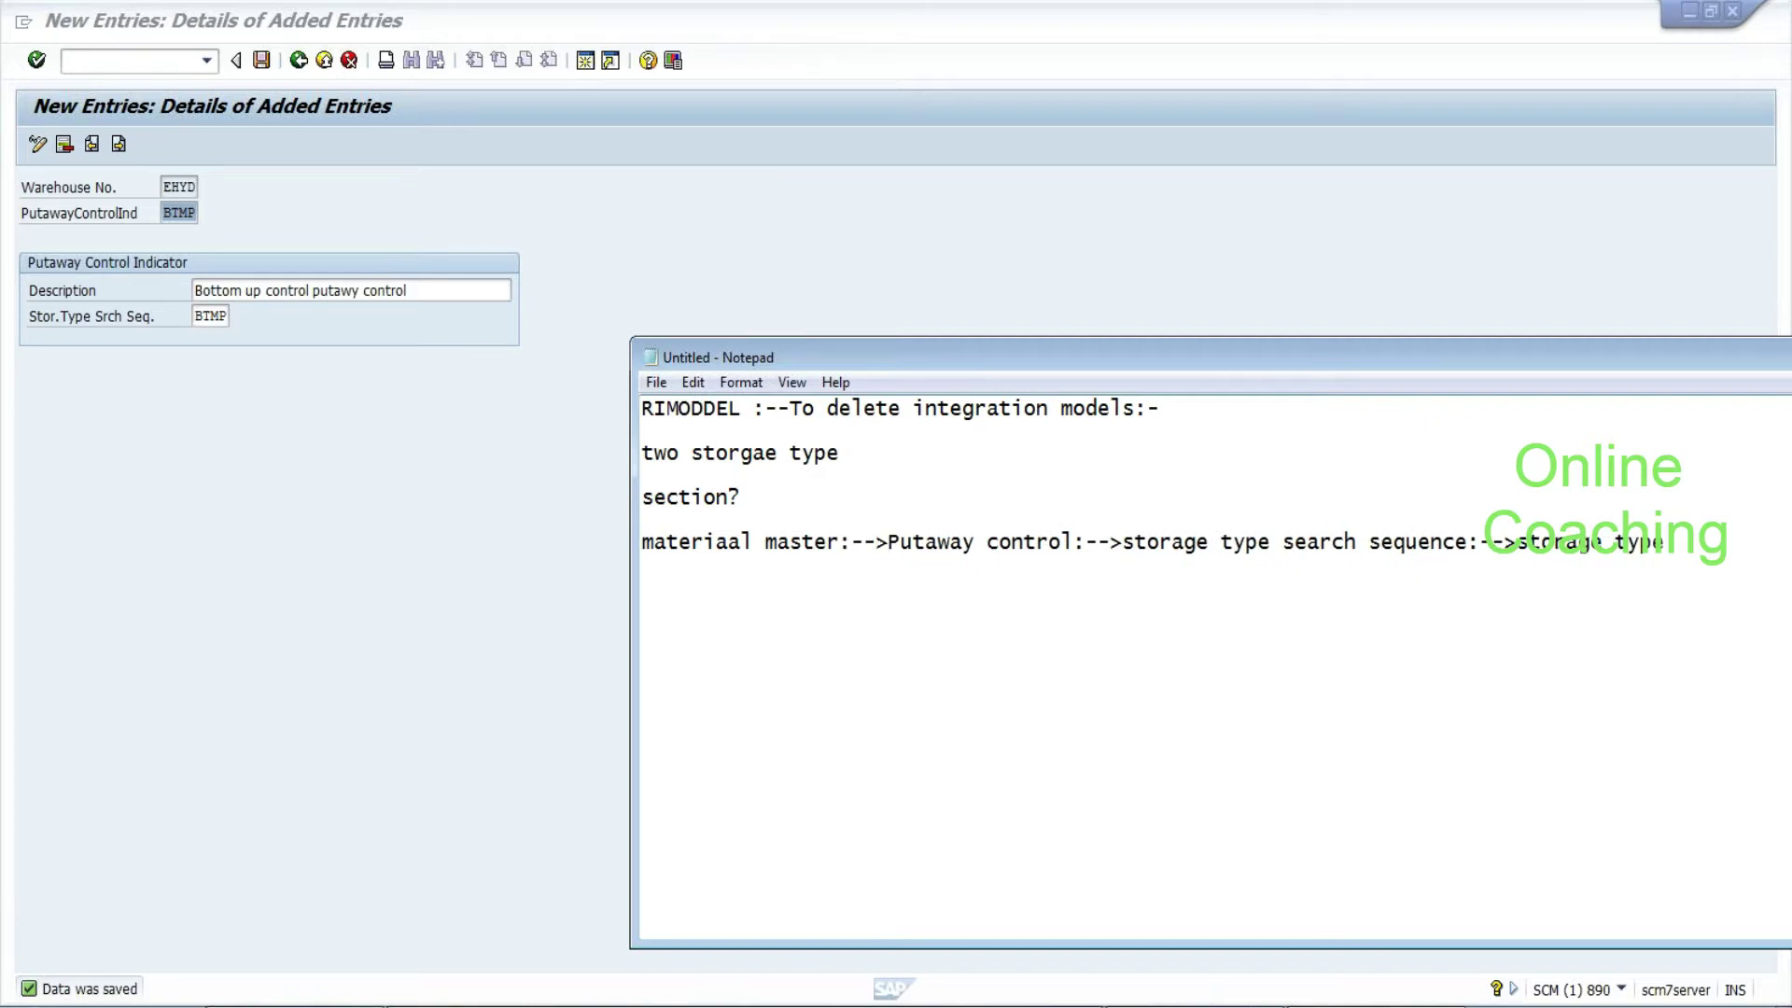
{"action": "key", "text": "shift+Right"}
{"action": "key", "text": "shift+Right"}
{"action": "key", "text": "shift+Right"}
{"action": "key", "text": "shift+Right"}
{"action": "key", "text": "shift+Right"}
{"action": "key", "text": "shift+Right"}
{"action": "key", "text": "shift+Right"}
{"action": "key", "text": "shift+Right"}
{"action": "key", "text": "shift+Right"}
{"action": "key", "text": "shift+Right"}
{"action": "key", "text": "shift+Right"}
{"action": "key", "text": "shift+Right"}
{"action": "key", "text": "shift+Right"}
{"action": "key", "text": "shift+Right"}
{"action": "key", "text": "shift+Right"}
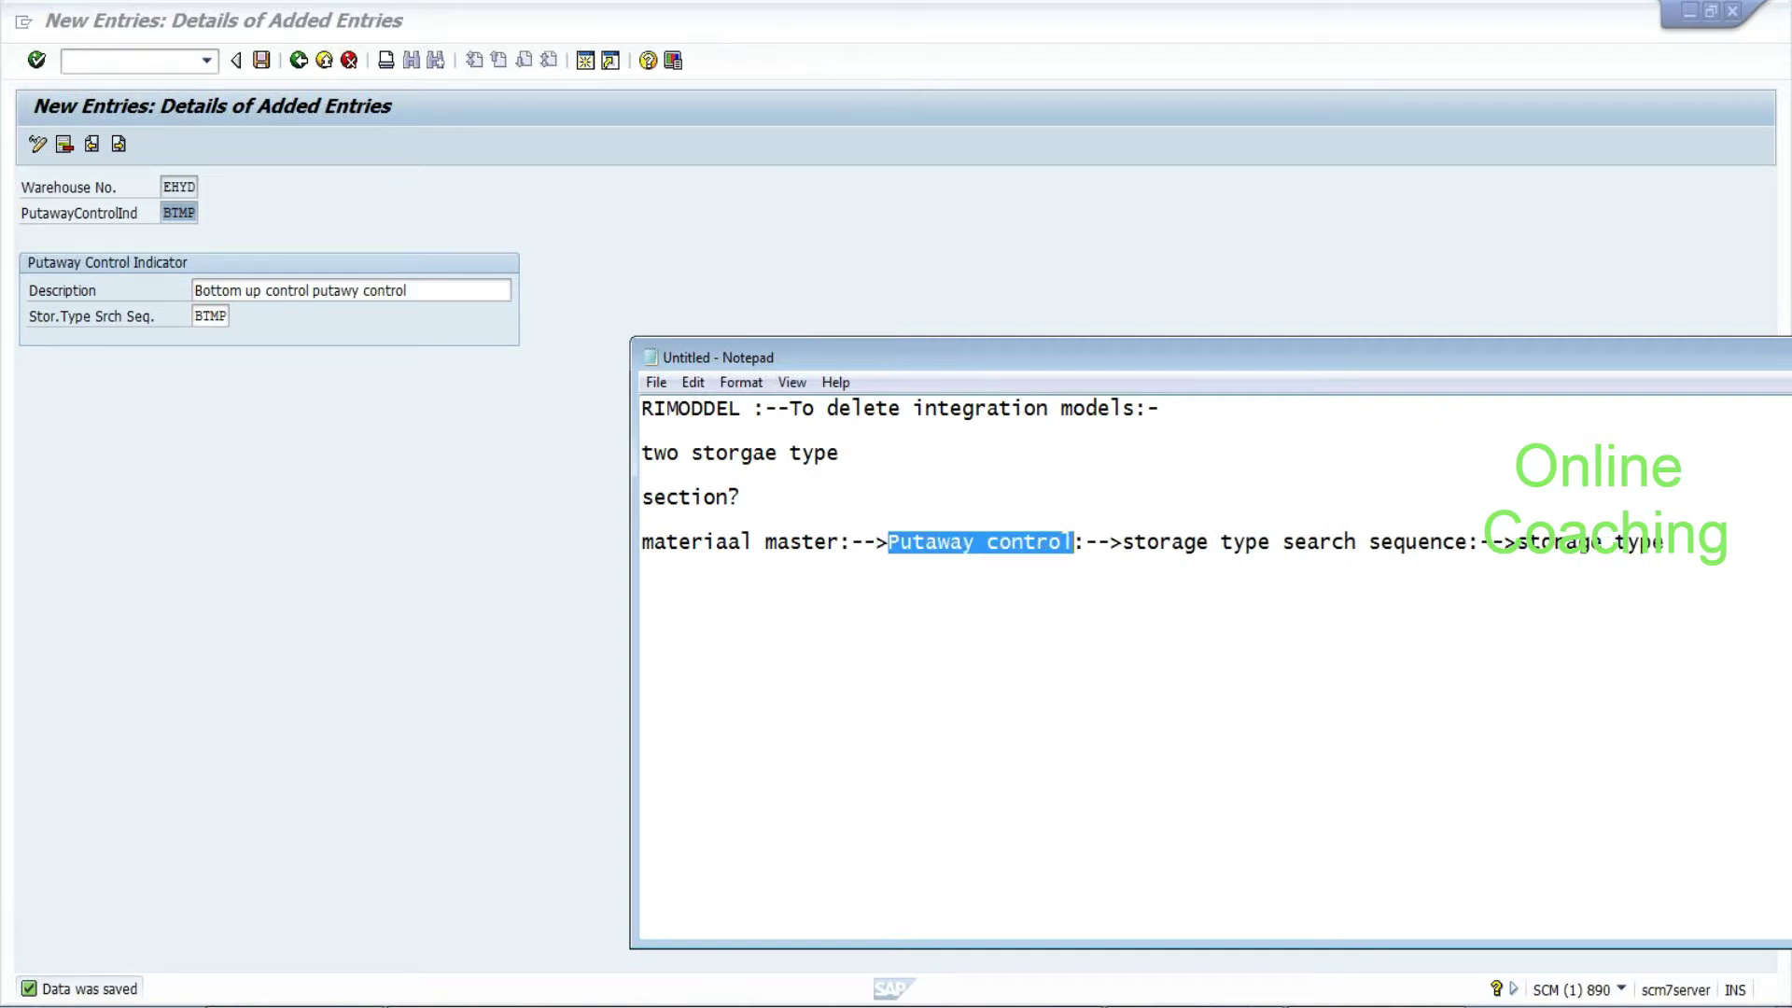
{"action": "key", "text": "Right"}
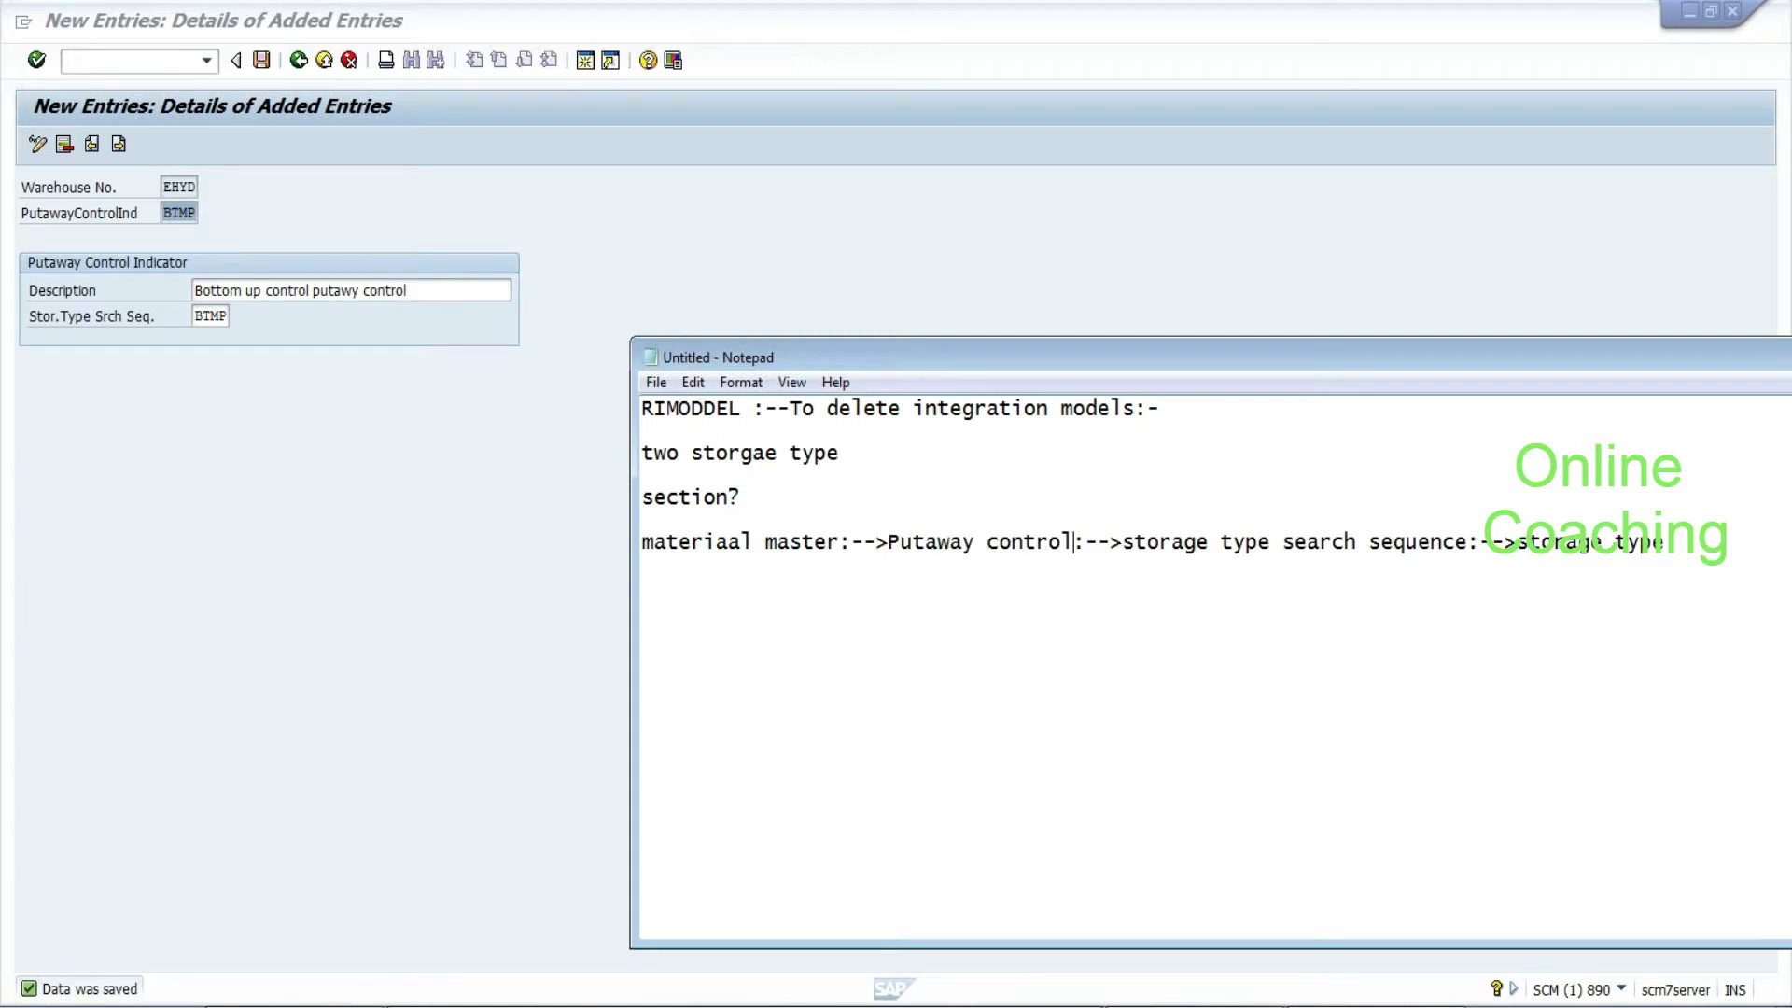
{"action": "key", "text": "shift+Left"}
{"action": "key", "text": "shift+Left"}
{"action": "key", "text": "shift+Left"}
{"action": "key", "text": "shift+Left"}
{"action": "key", "text": "shift+Left"}
{"action": "key", "text": "shift+Left"}
{"action": "key", "text": "shift+Left"}
{"action": "key", "text": "shift+Left"}
{"action": "key", "text": "shift+Left"}
{"action": "key", "text": "shift+Left"}
{"action": "key", "text": "shift+Left"}
{"action": "key", "text": "shift+Left"}
{"action": "key", "text": "shift+Left"}
{"action": "key", "text": "shift+Left"}
{"action": "key", "text": "shift+Left"}
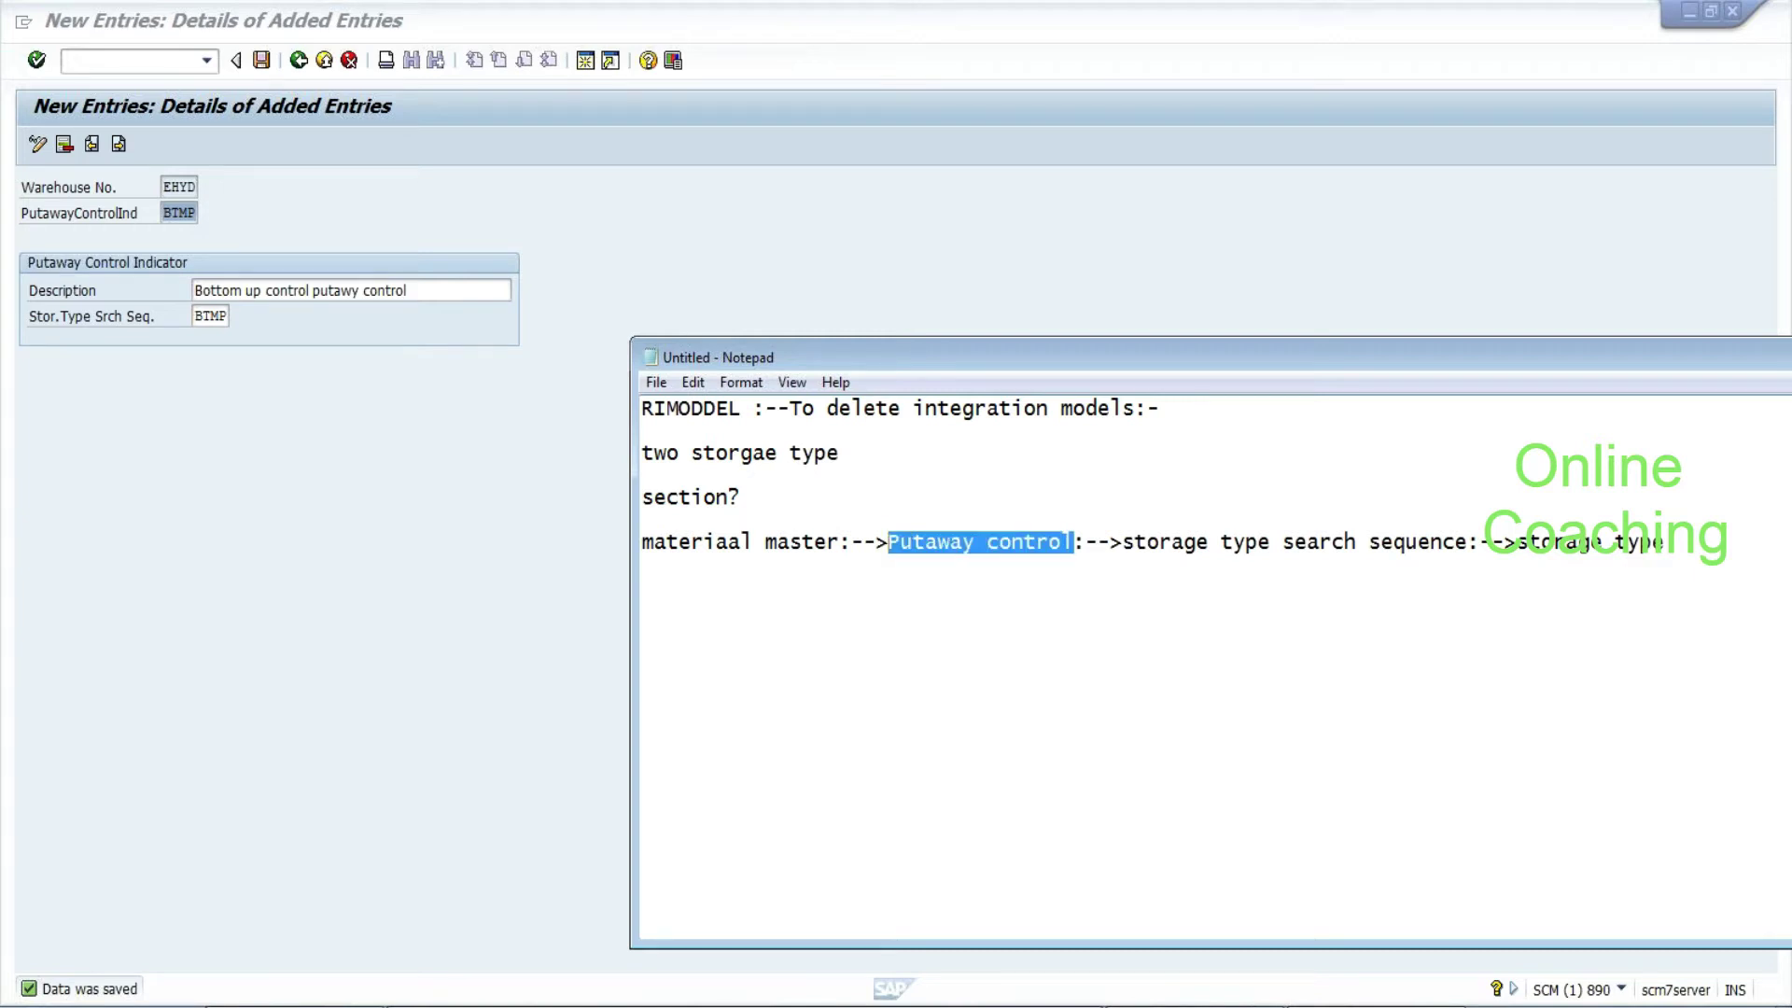
{"action": "left_click_drag", "start_coordinate": [1123, 542], "coordinate": [1664, 542]}
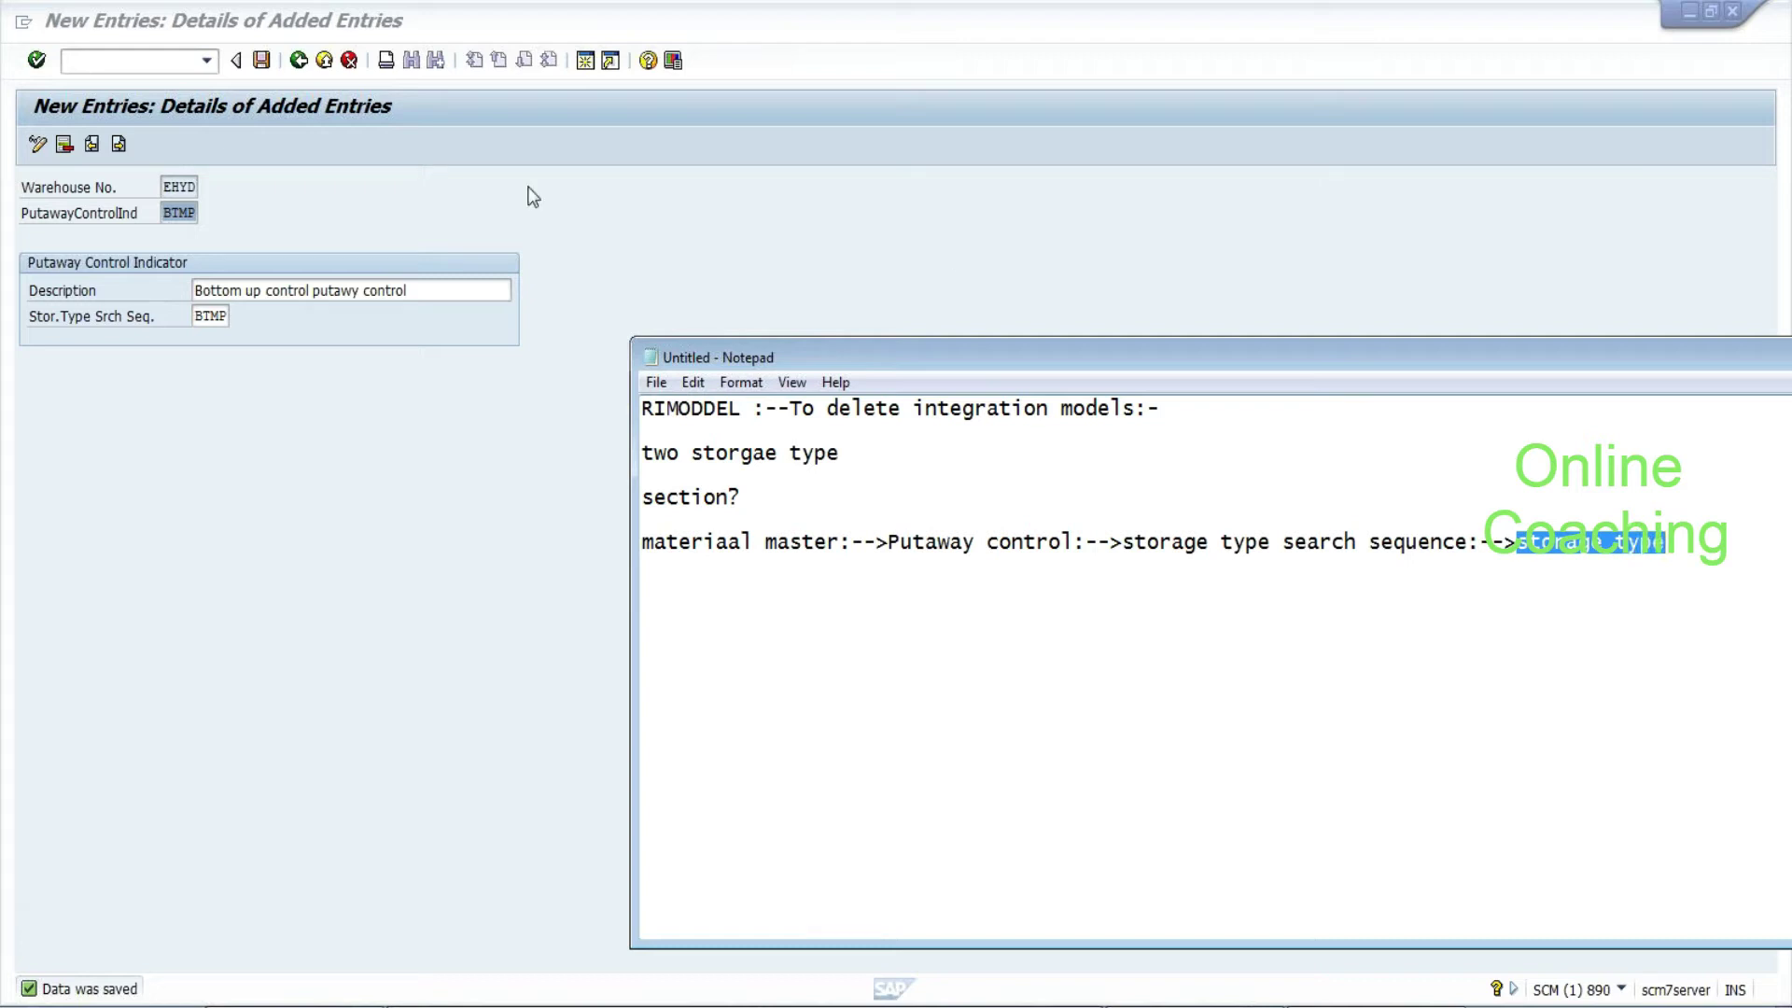
{"action": "left_click", "coordinate": [406, 290]}
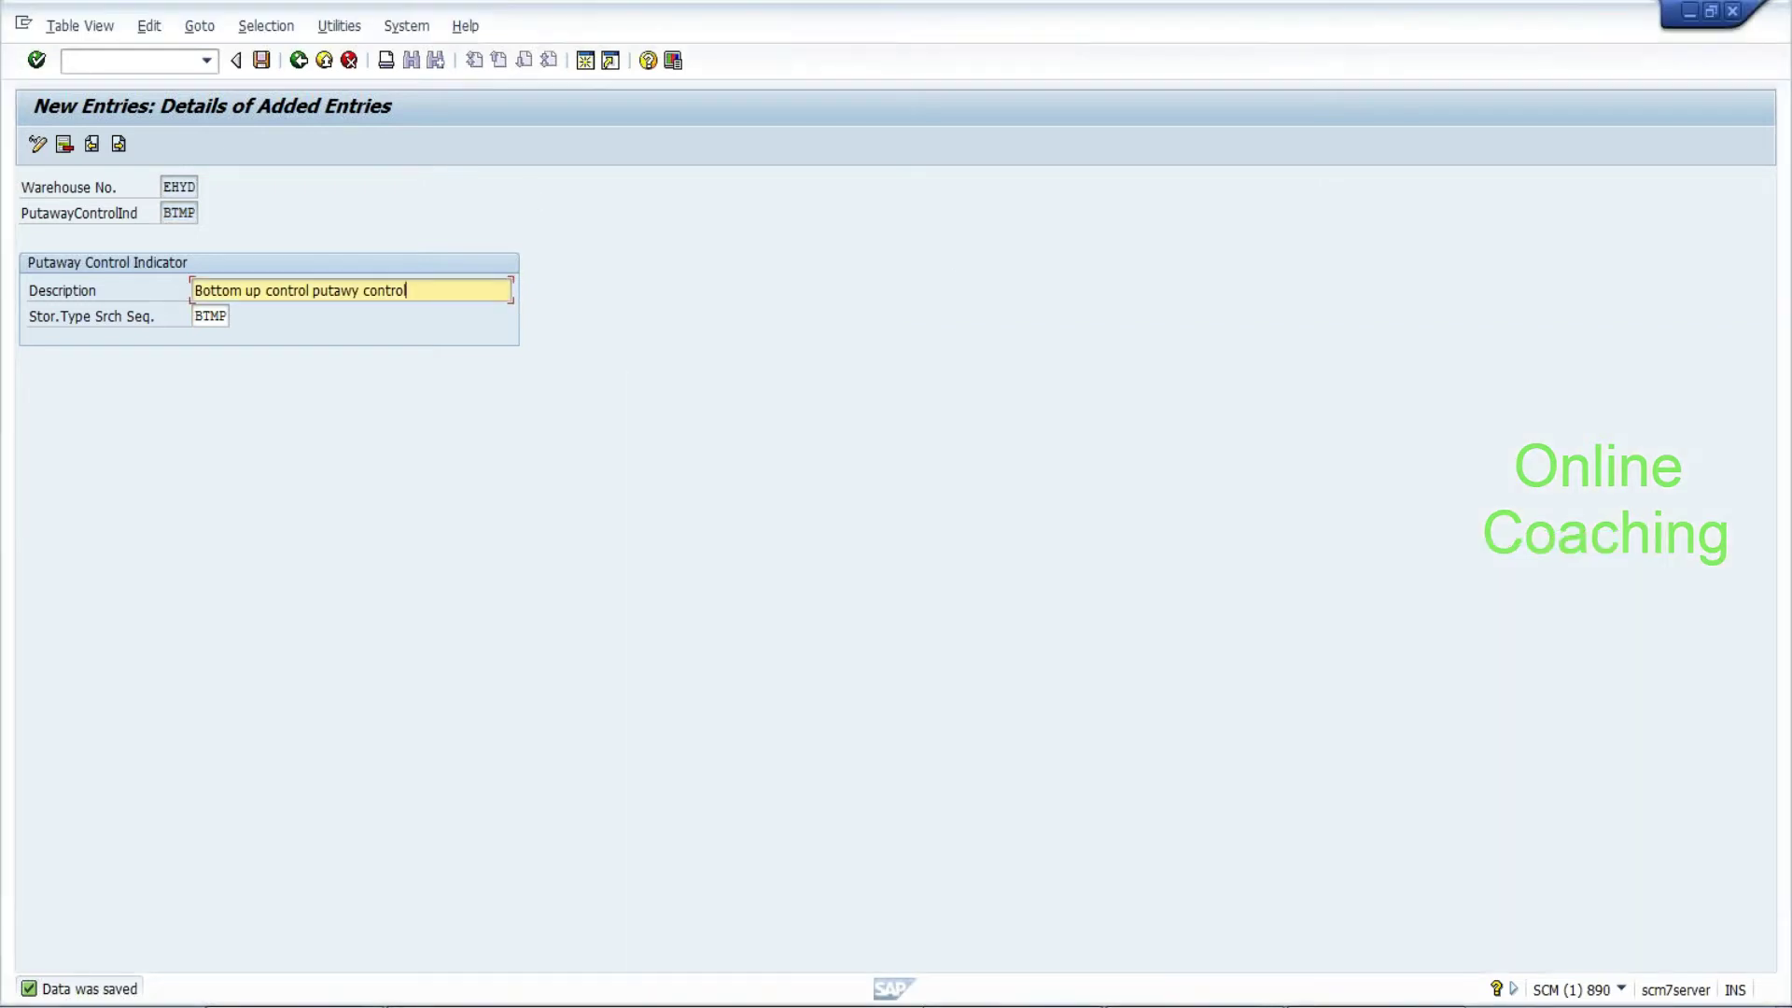
Save the putaway control indicator entry and go back to the Display IMG
{"action": "left_click", "coordinate": [261, 61]}
{"action": "left_click", "coordinate": [298, 62]}
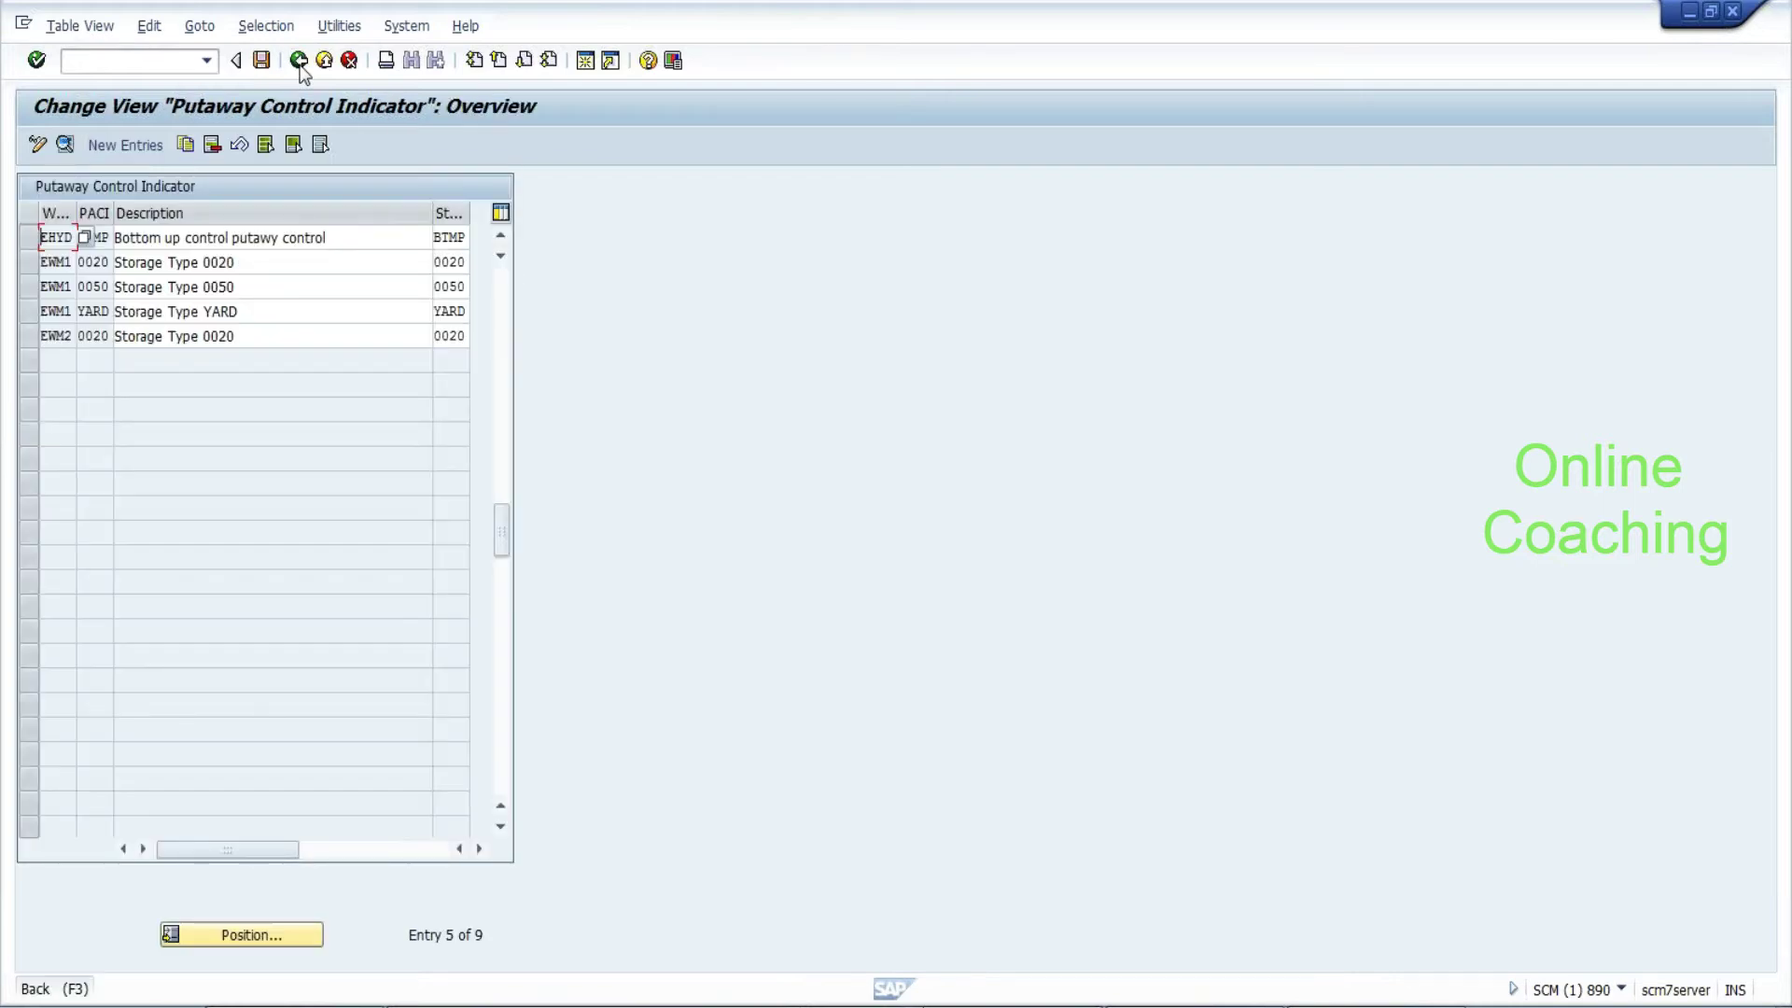
{"action": "left_click", "coordinate": [300, 65]}
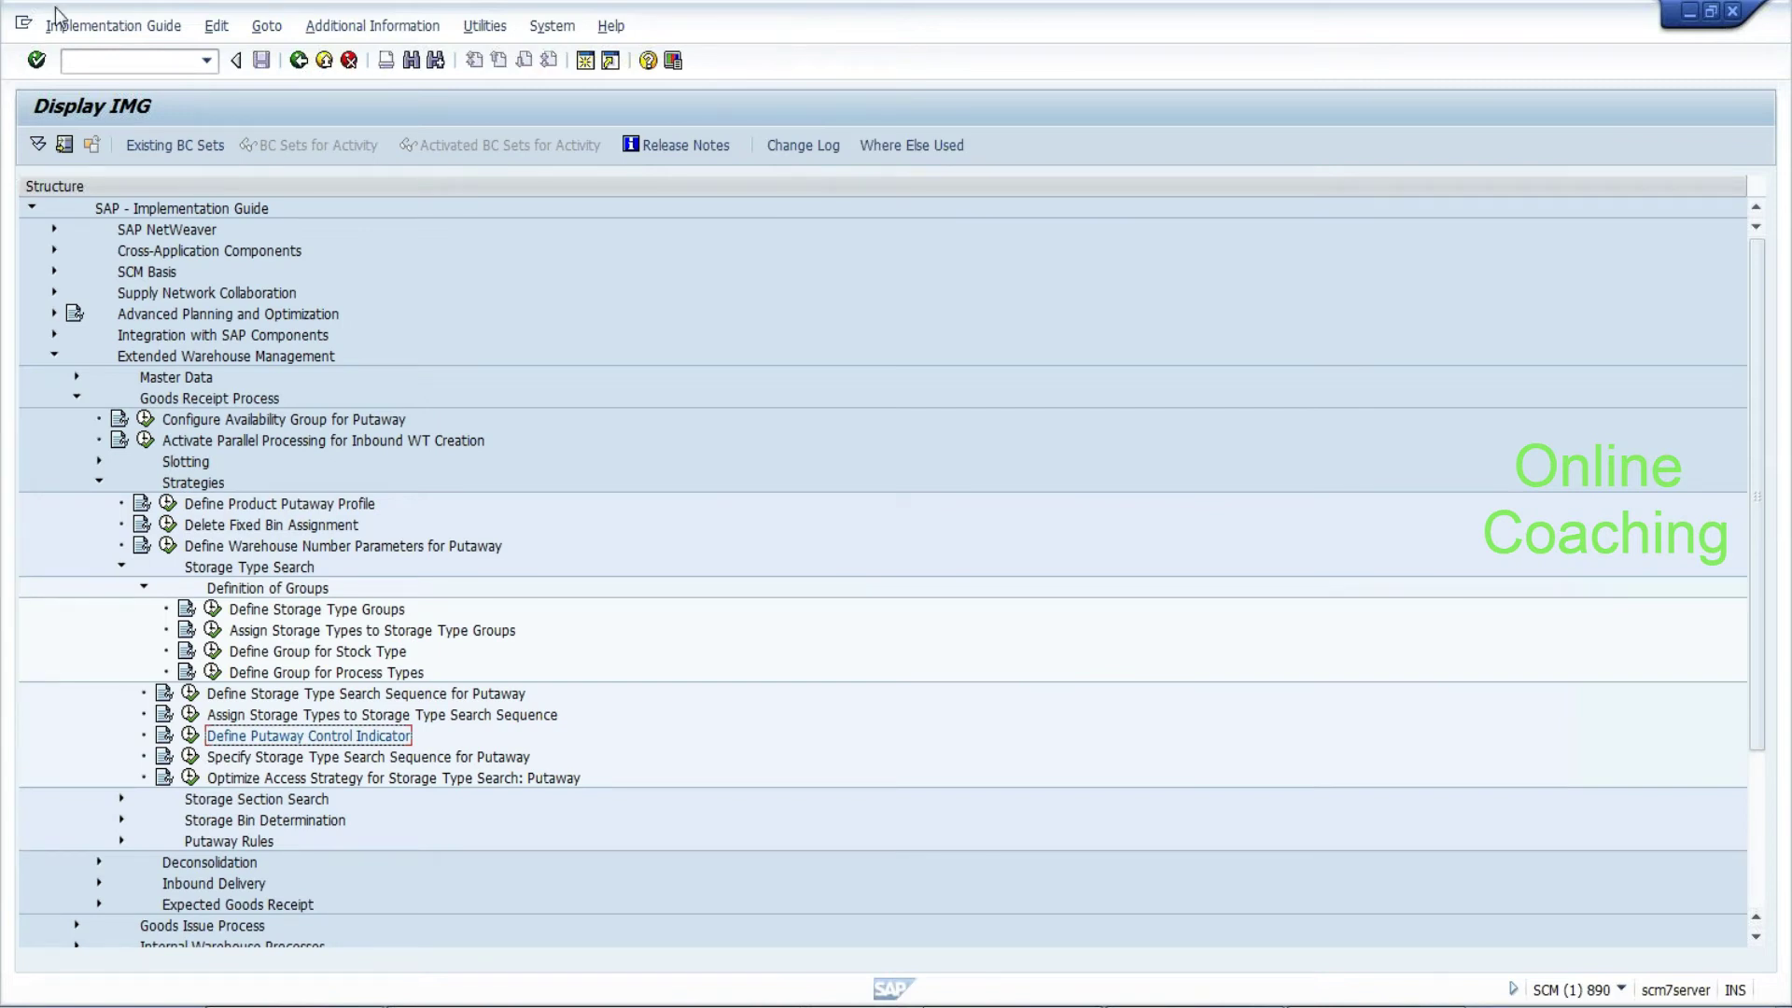
Create a new SAP session, enter /n/scwm/, and switch back to the IMG session
{"action": "left_click", "coordinate": [23, 26]}
{"action": "left_click", "coordinate": [39, 205]}
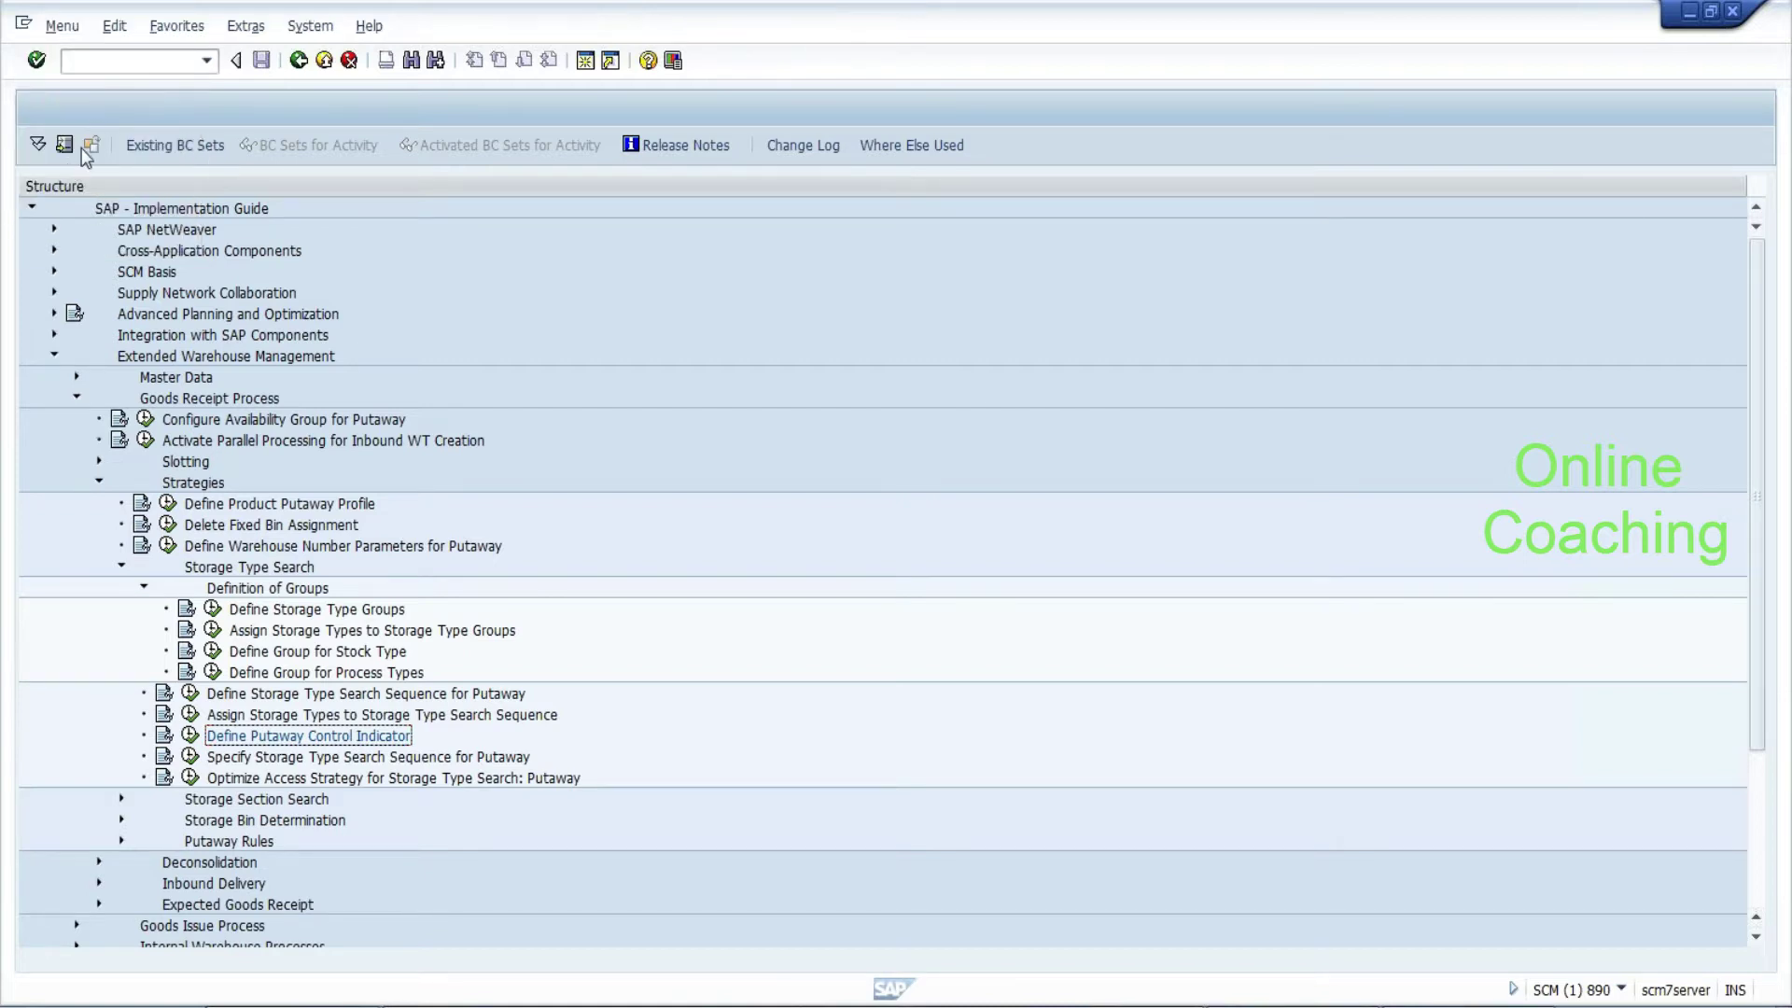
{"action": "type", "text": "/n"}
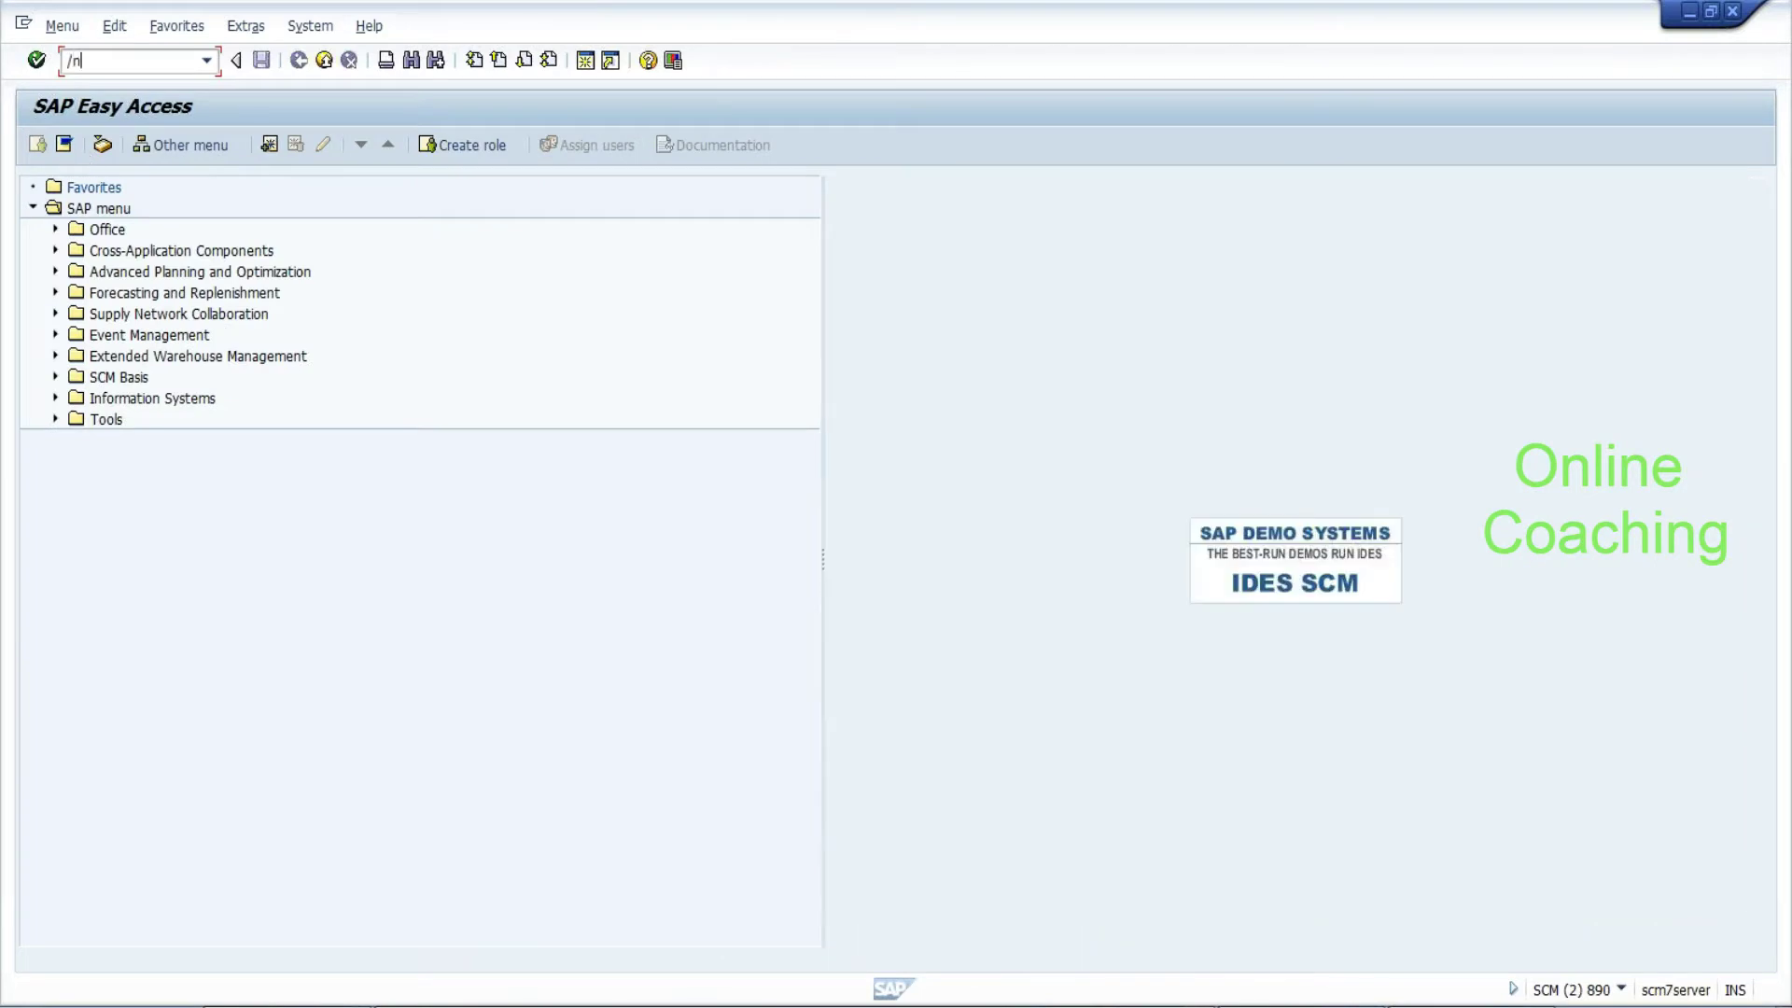
{"action": "type", "text": "/scwm/"}
{"action": "key", "text": "alt+Tab"}
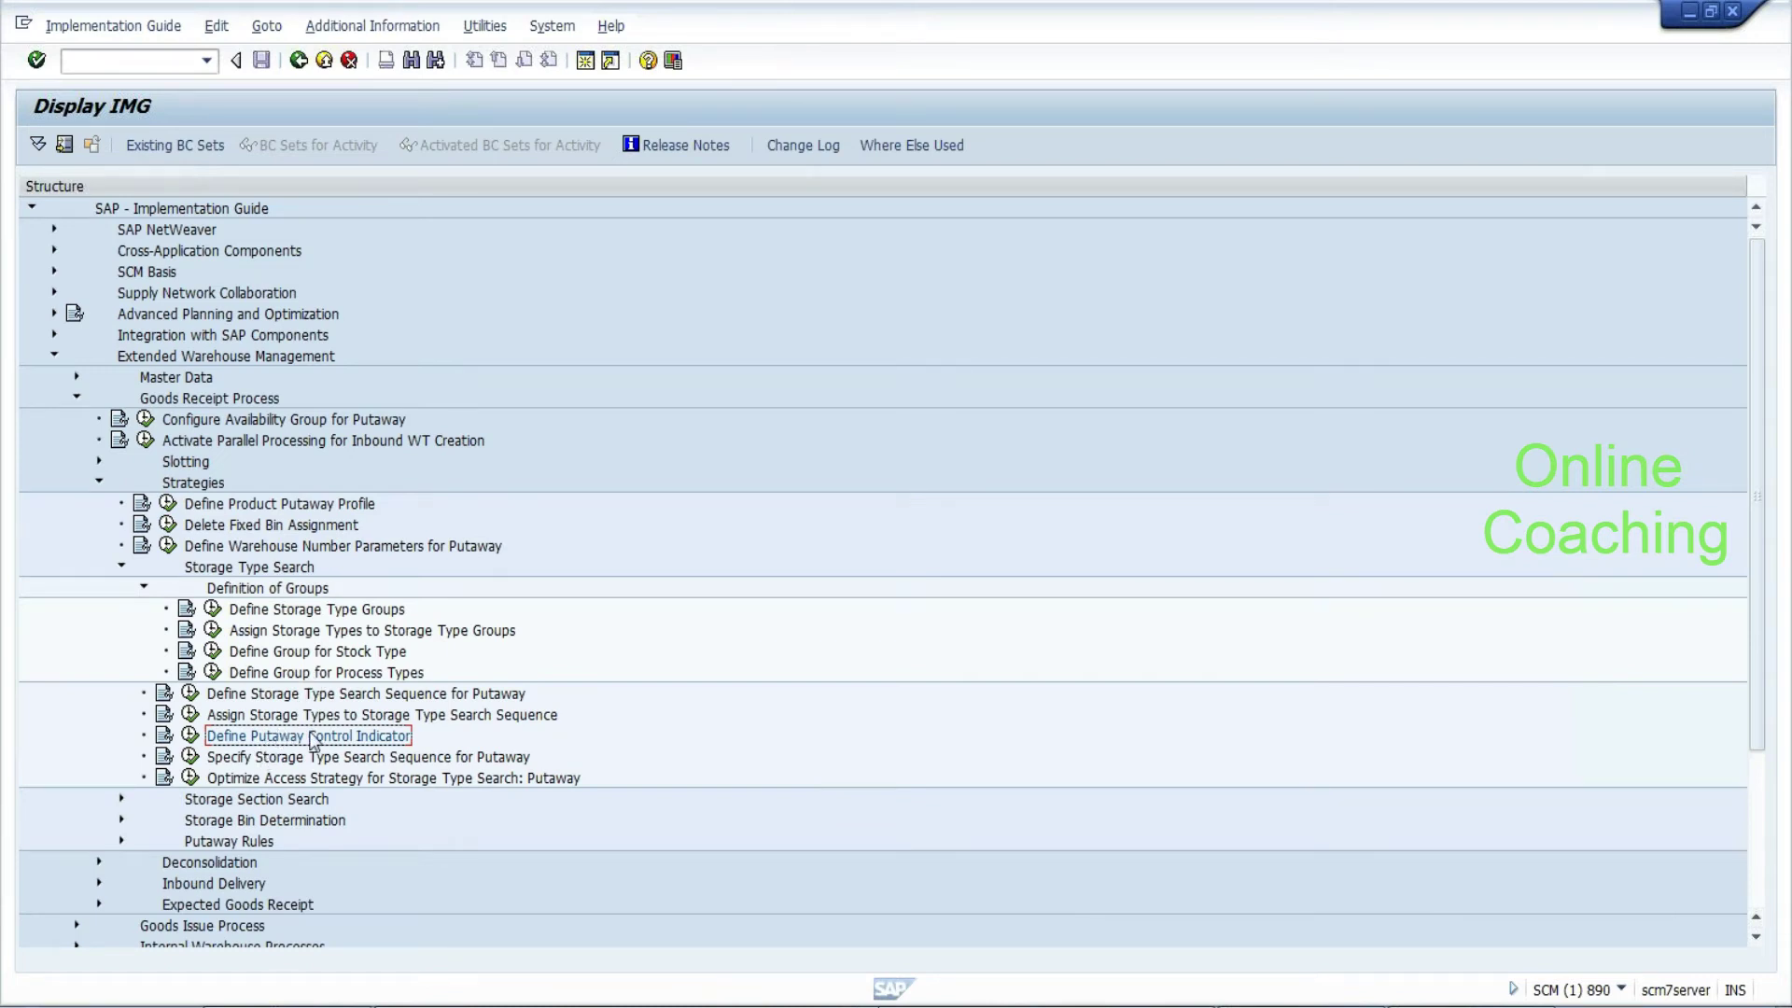
Copy the EHYD 1011 putaway search sequence entry and give the copy control indicator BTMP
{"action": "left_click", "coordinate": [191, 757]}
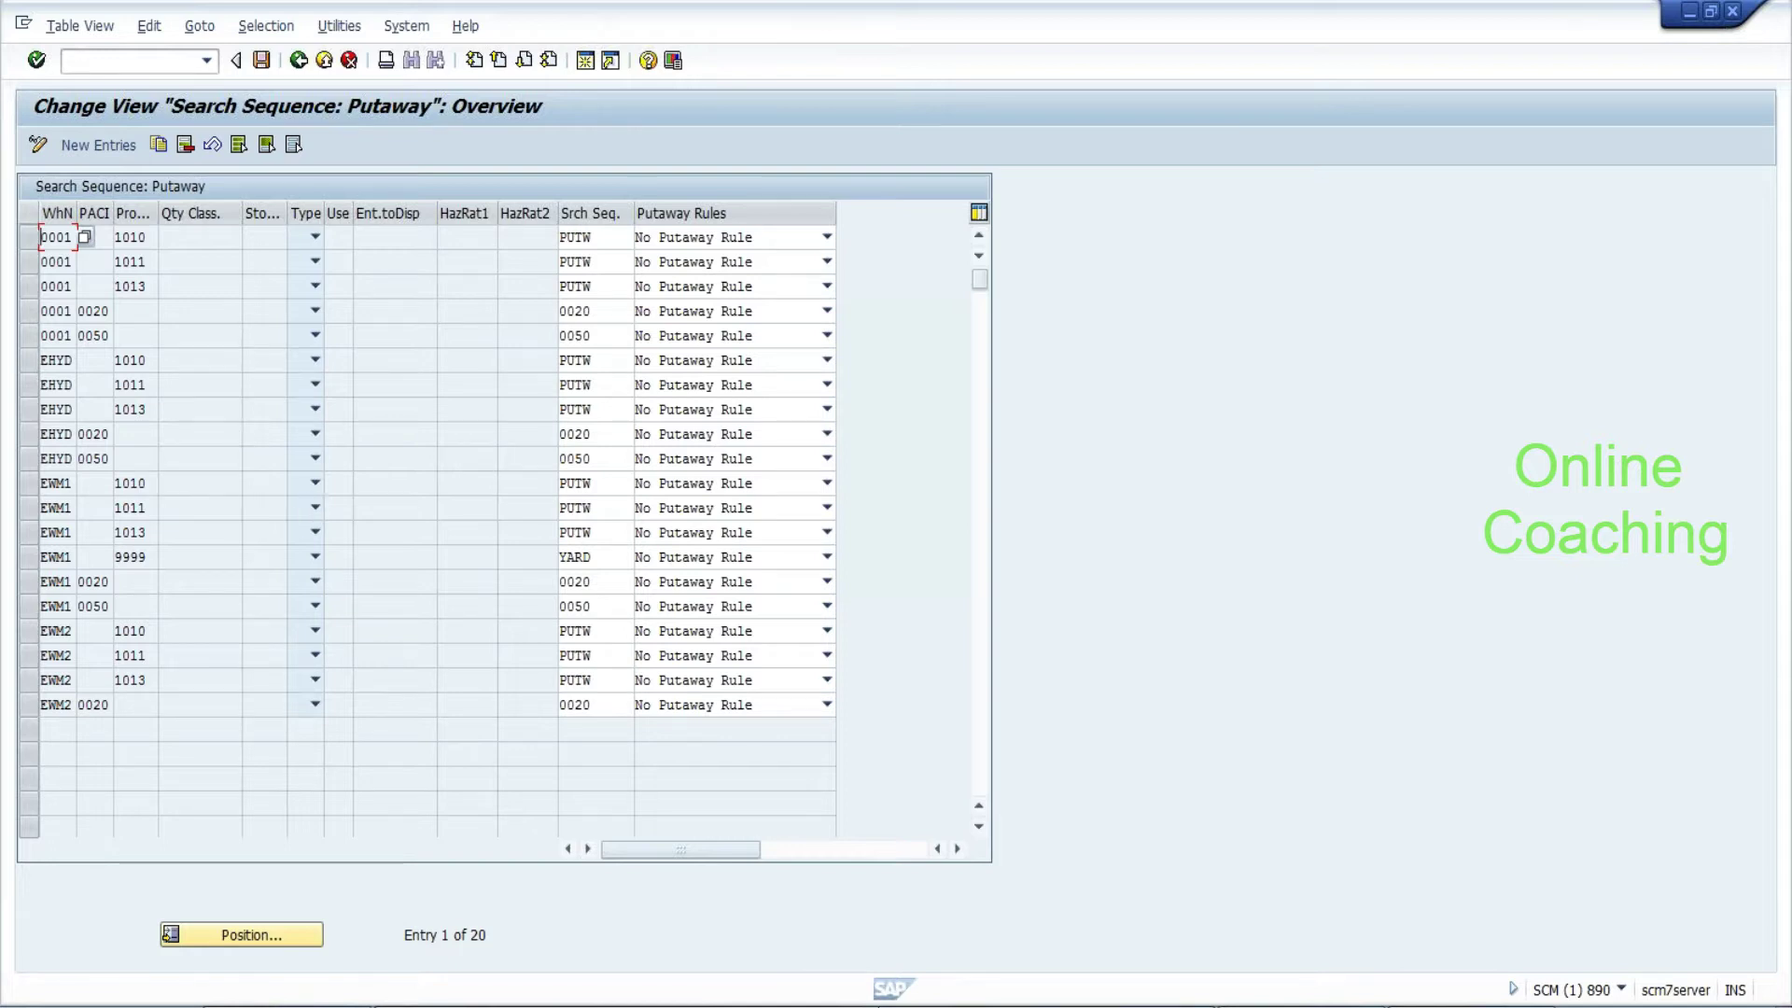
{"action": "left_click", "coordinate": [94, 335]}
{"action": "left_click", "coordinate": [29, 384]}
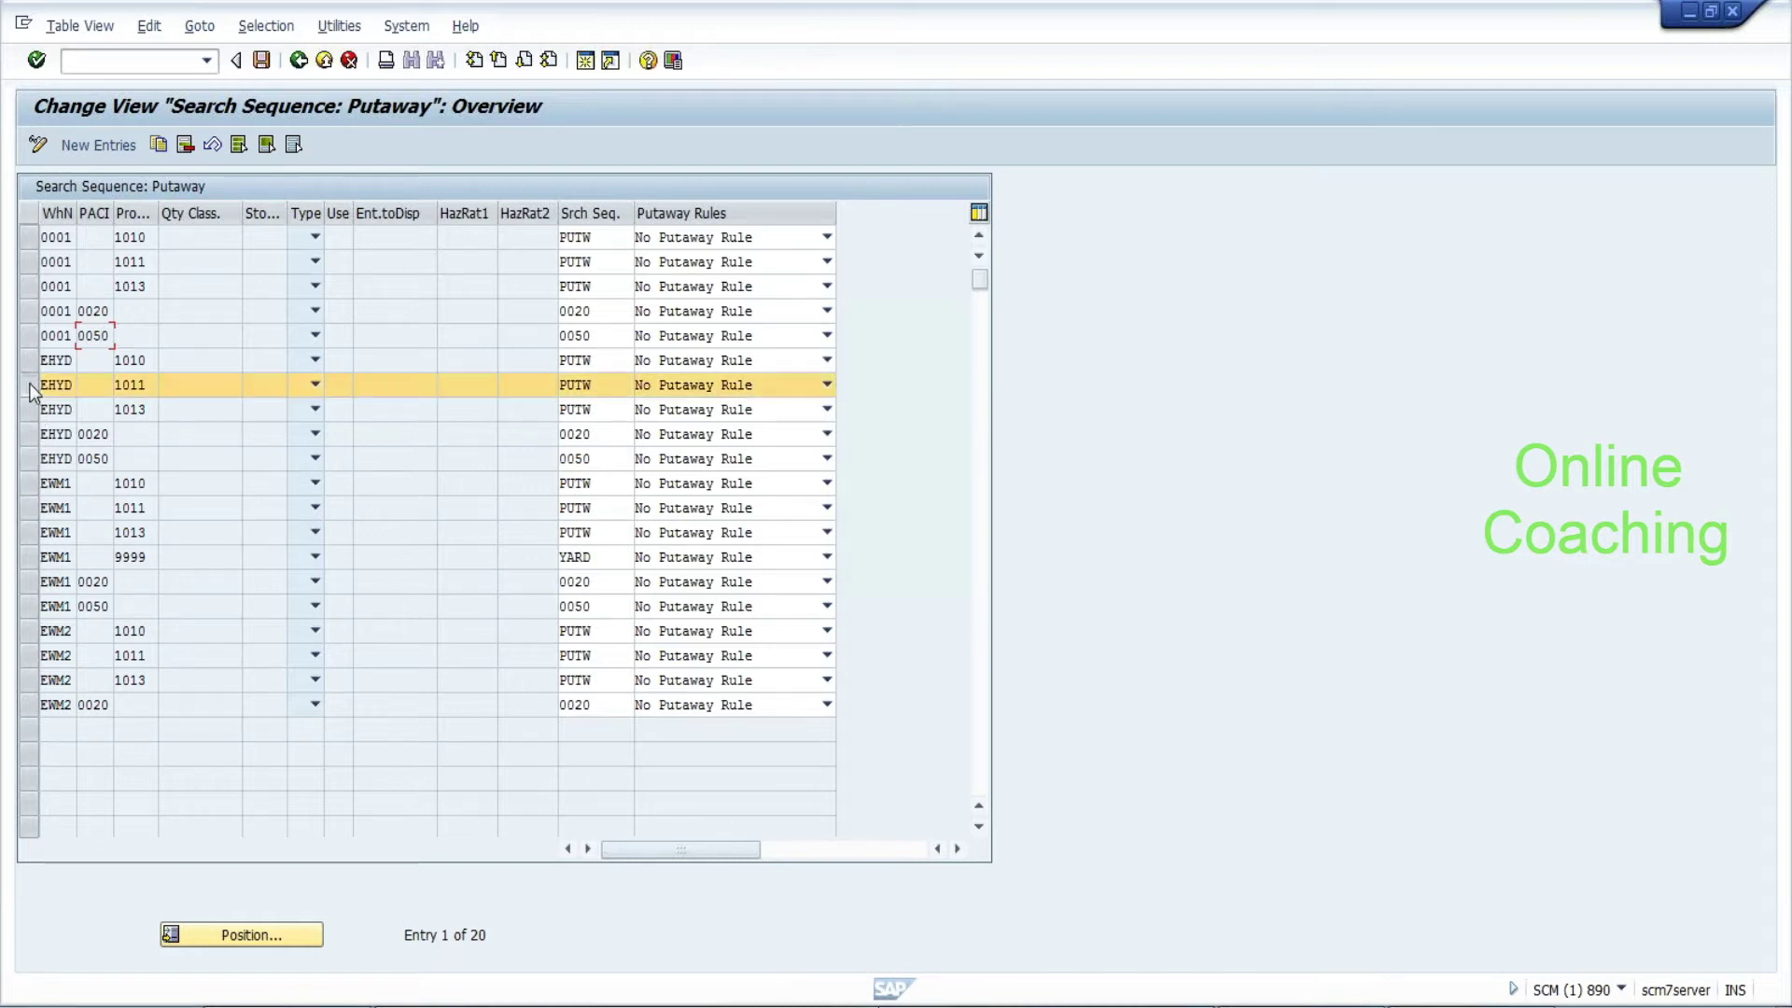
{"action": "left_click", "coordinate": [160, 149]}
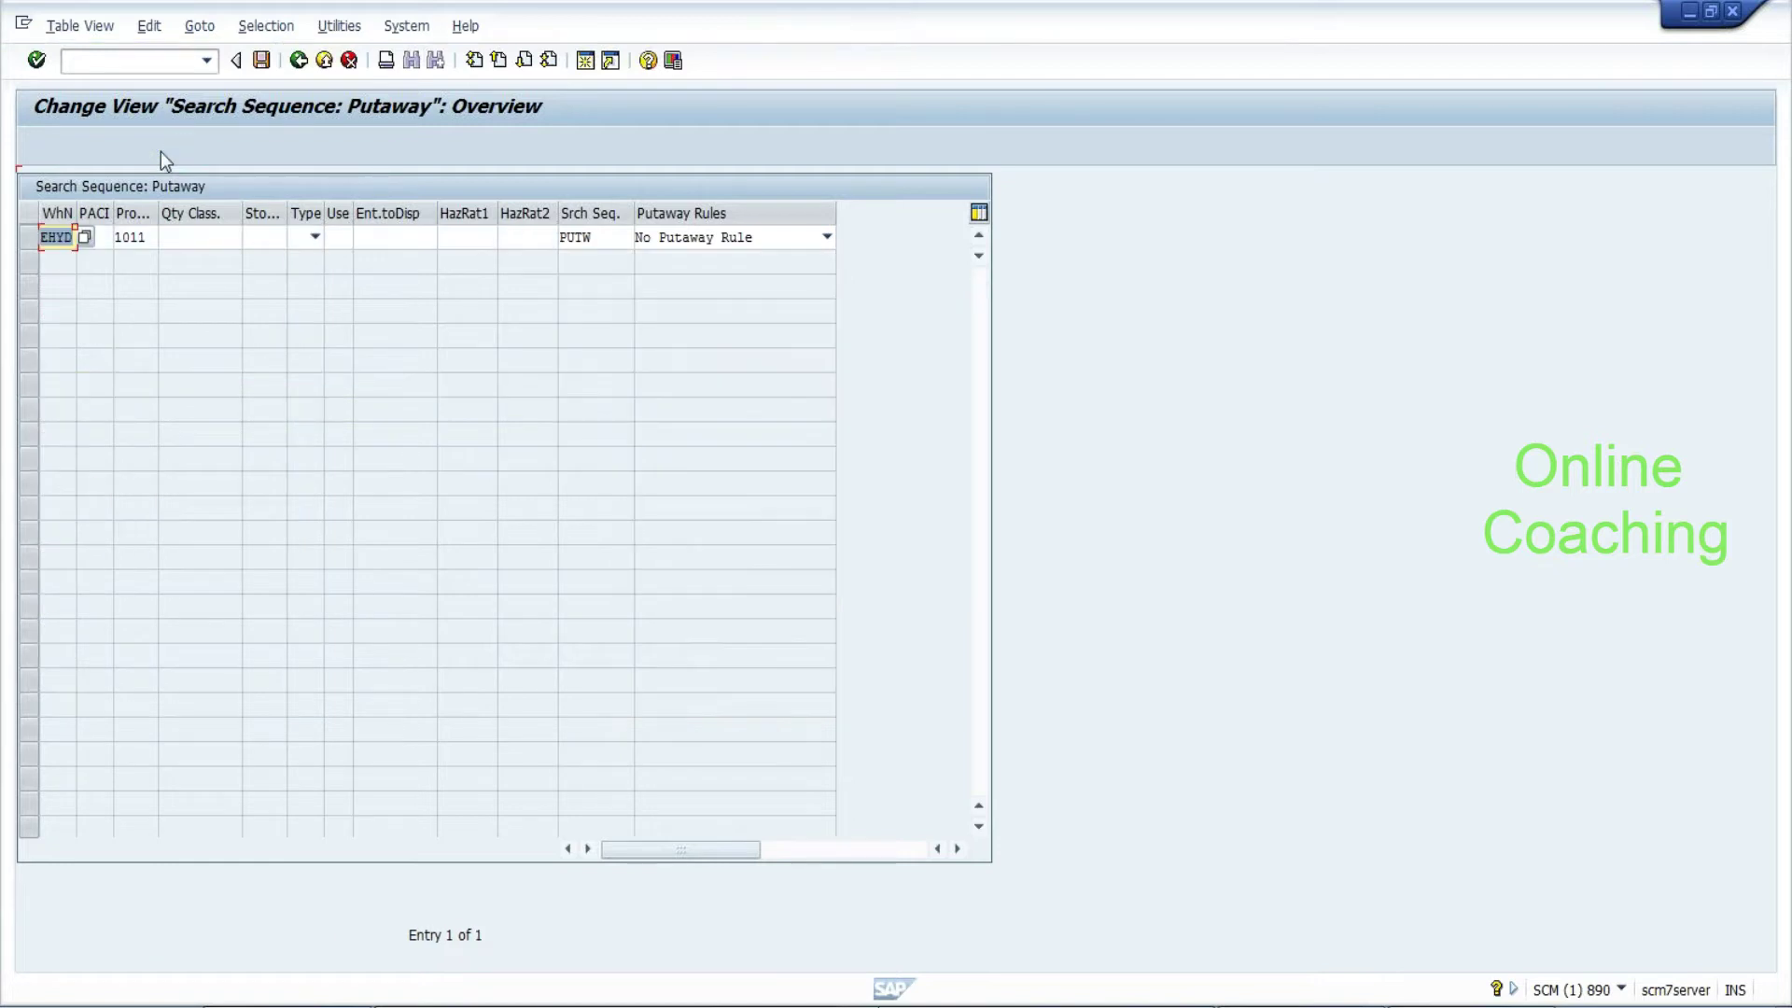
{"action": "left_click", "coordinate": [124, 238]}
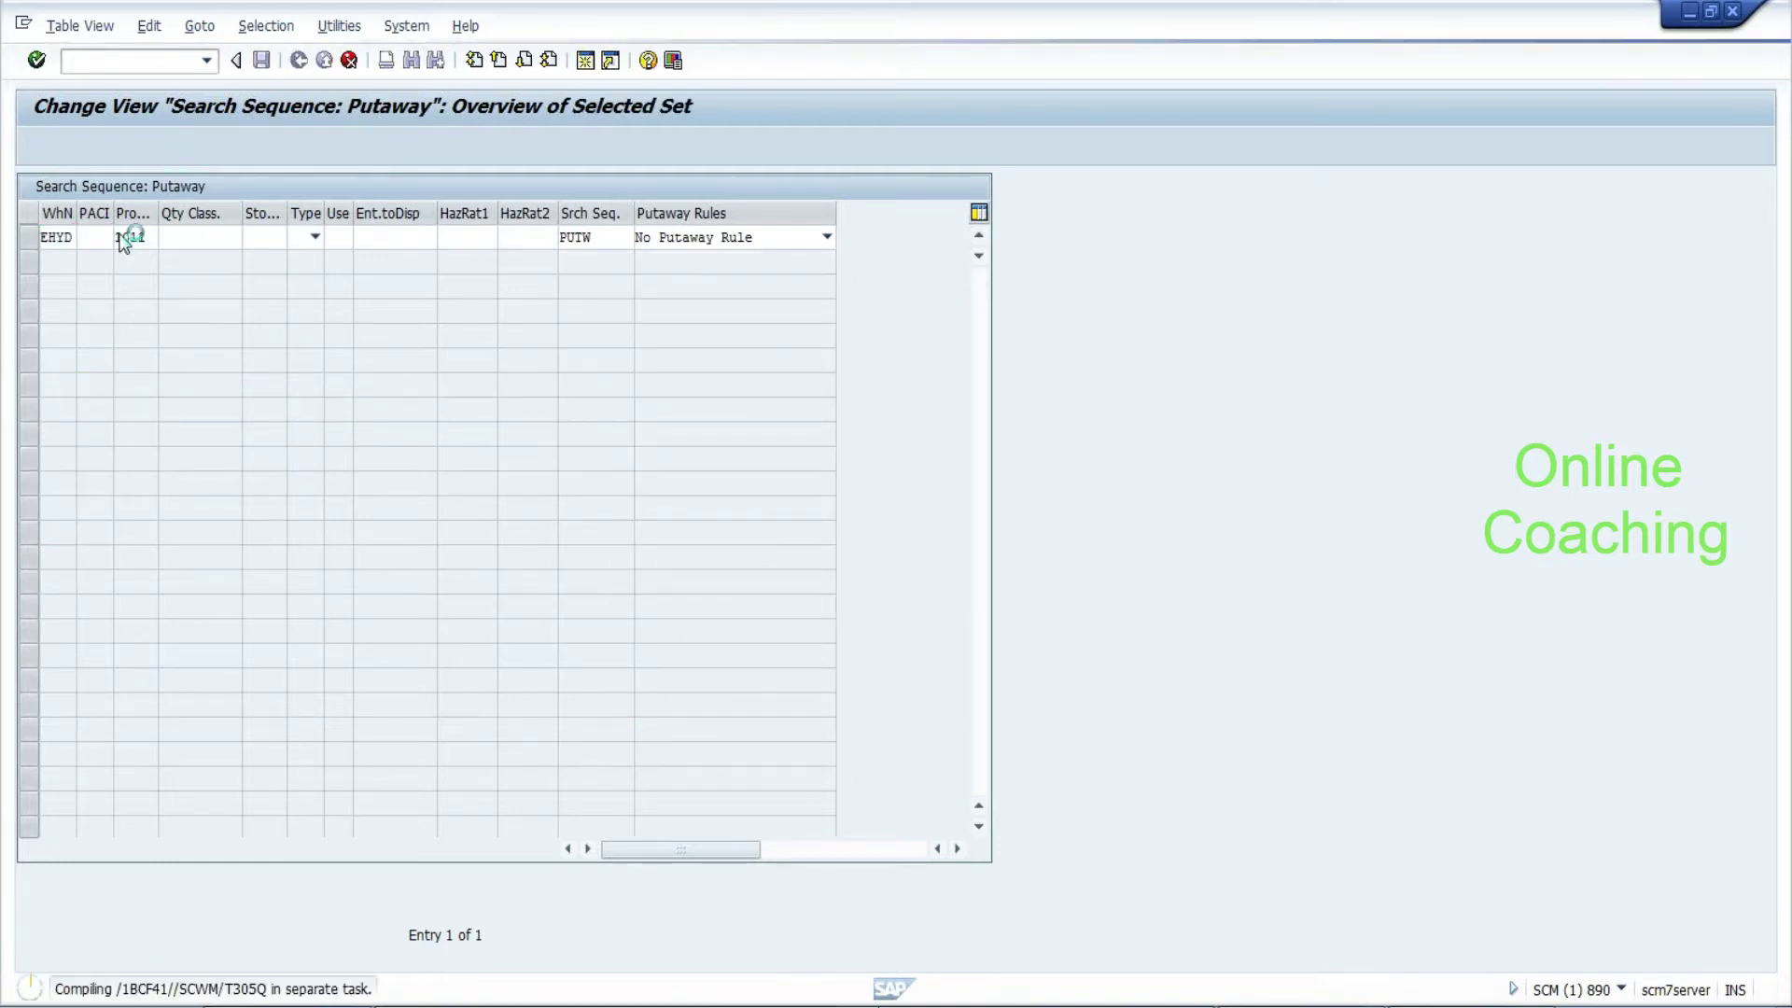
{"action": "double_click", "coordinate": [52, 395]}
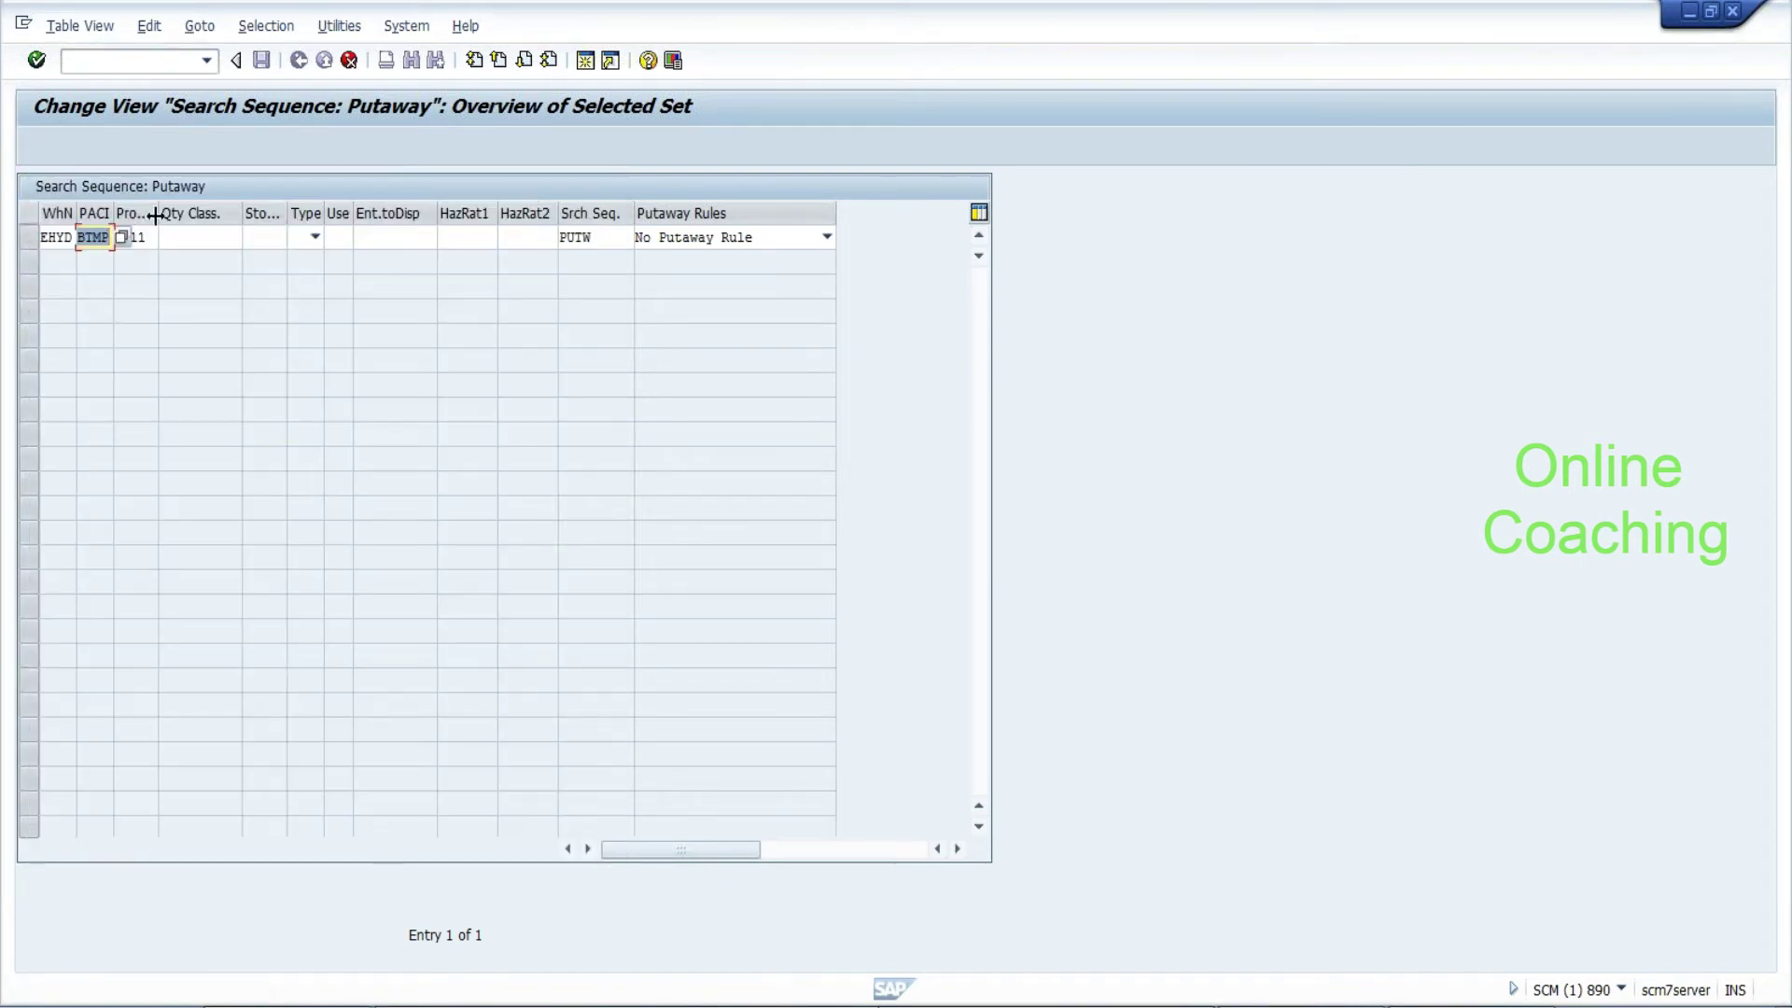
{"action": "left_click_drag", "start_coordinate": [155, 214], "coordinate": [222, 214]}
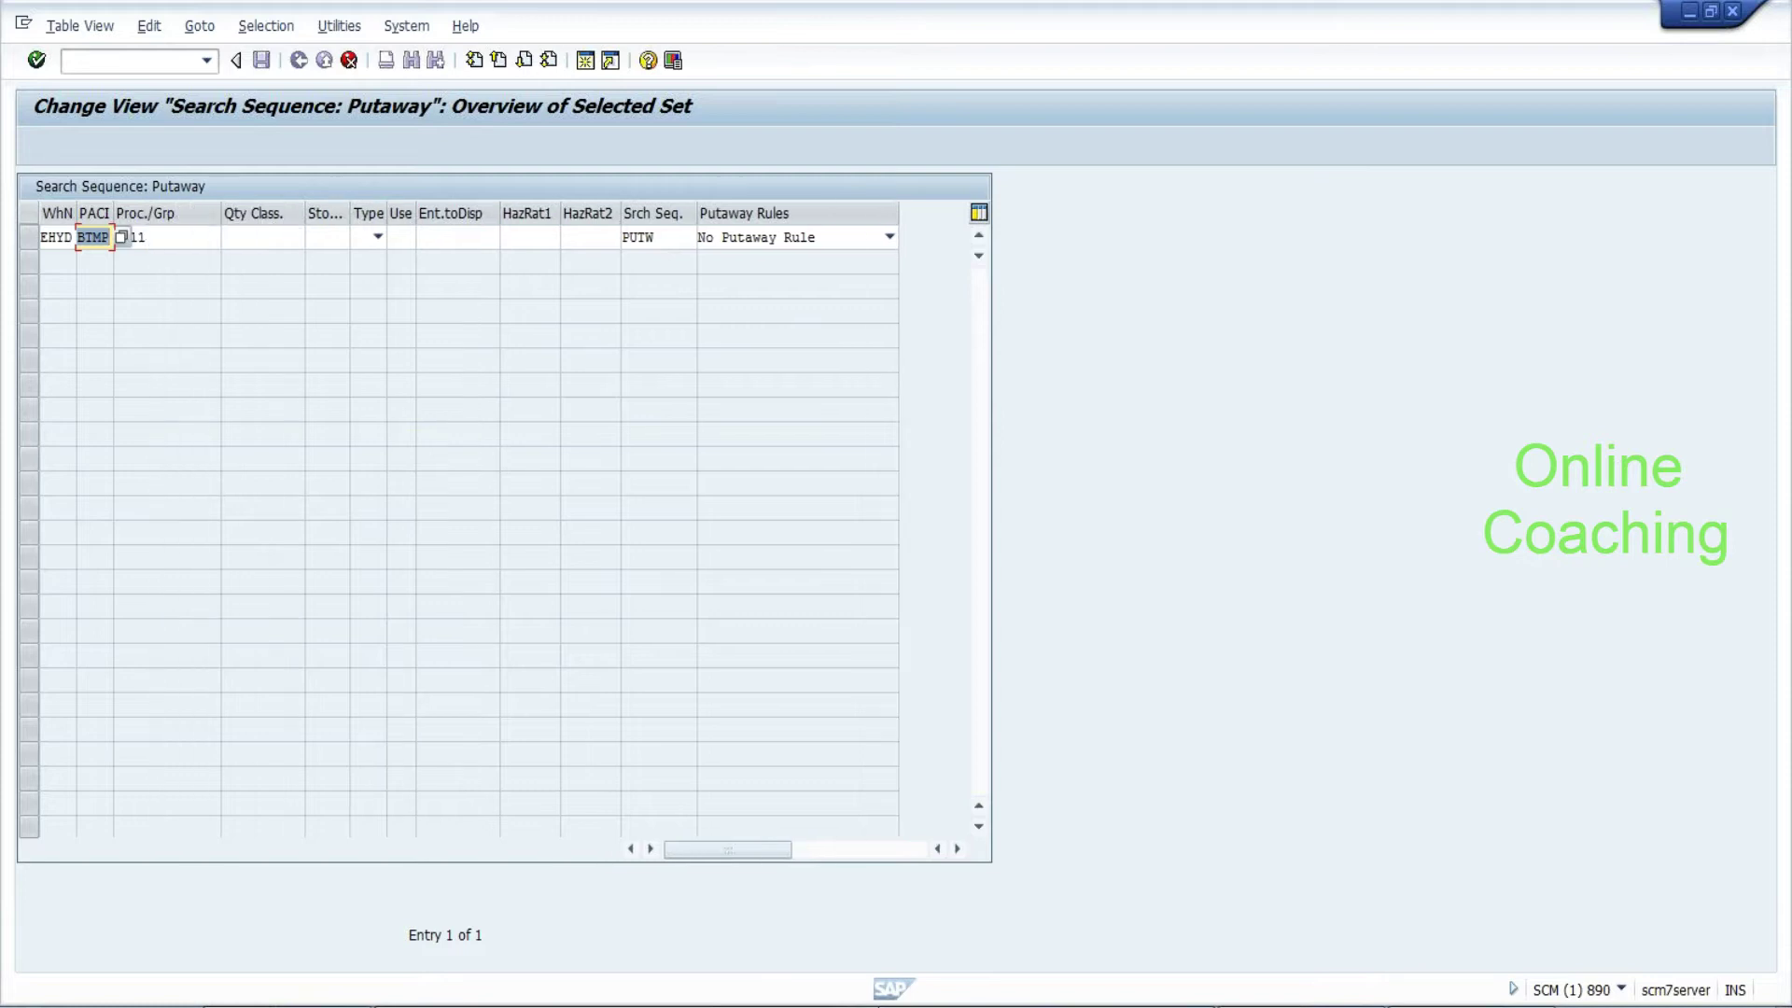
{"action": "key", "text": "Tab"}
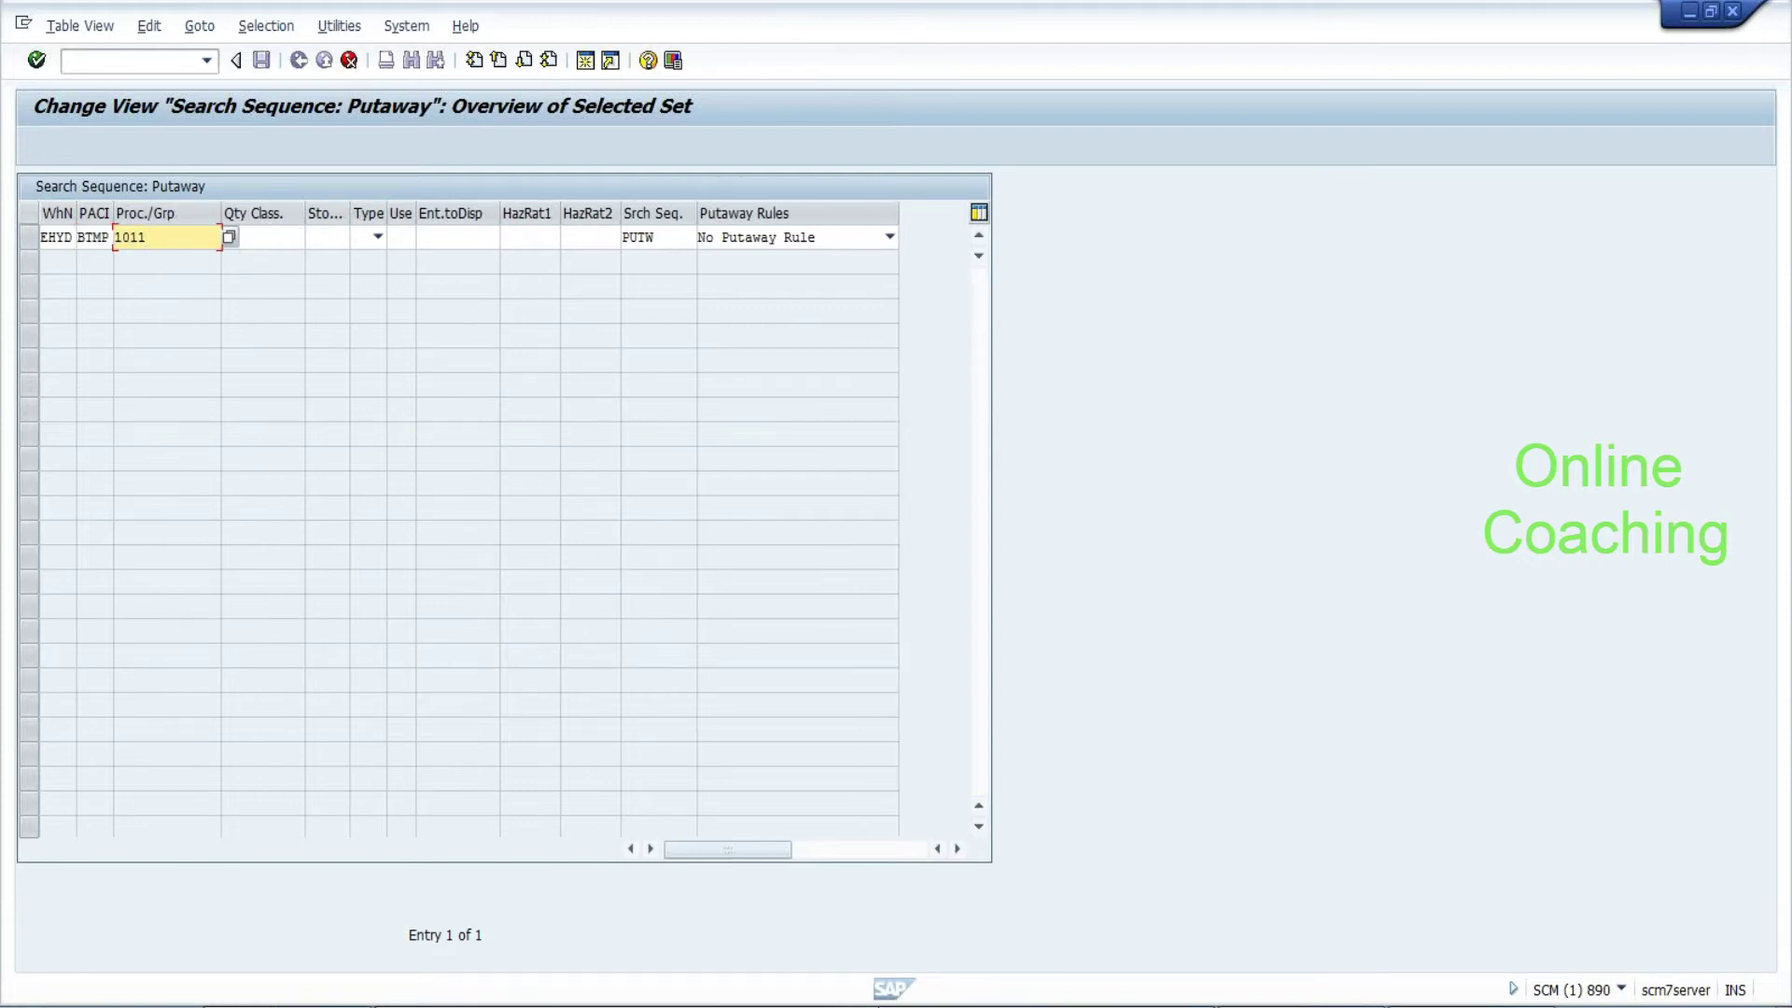
{"action": "key", "text": "Tab"}
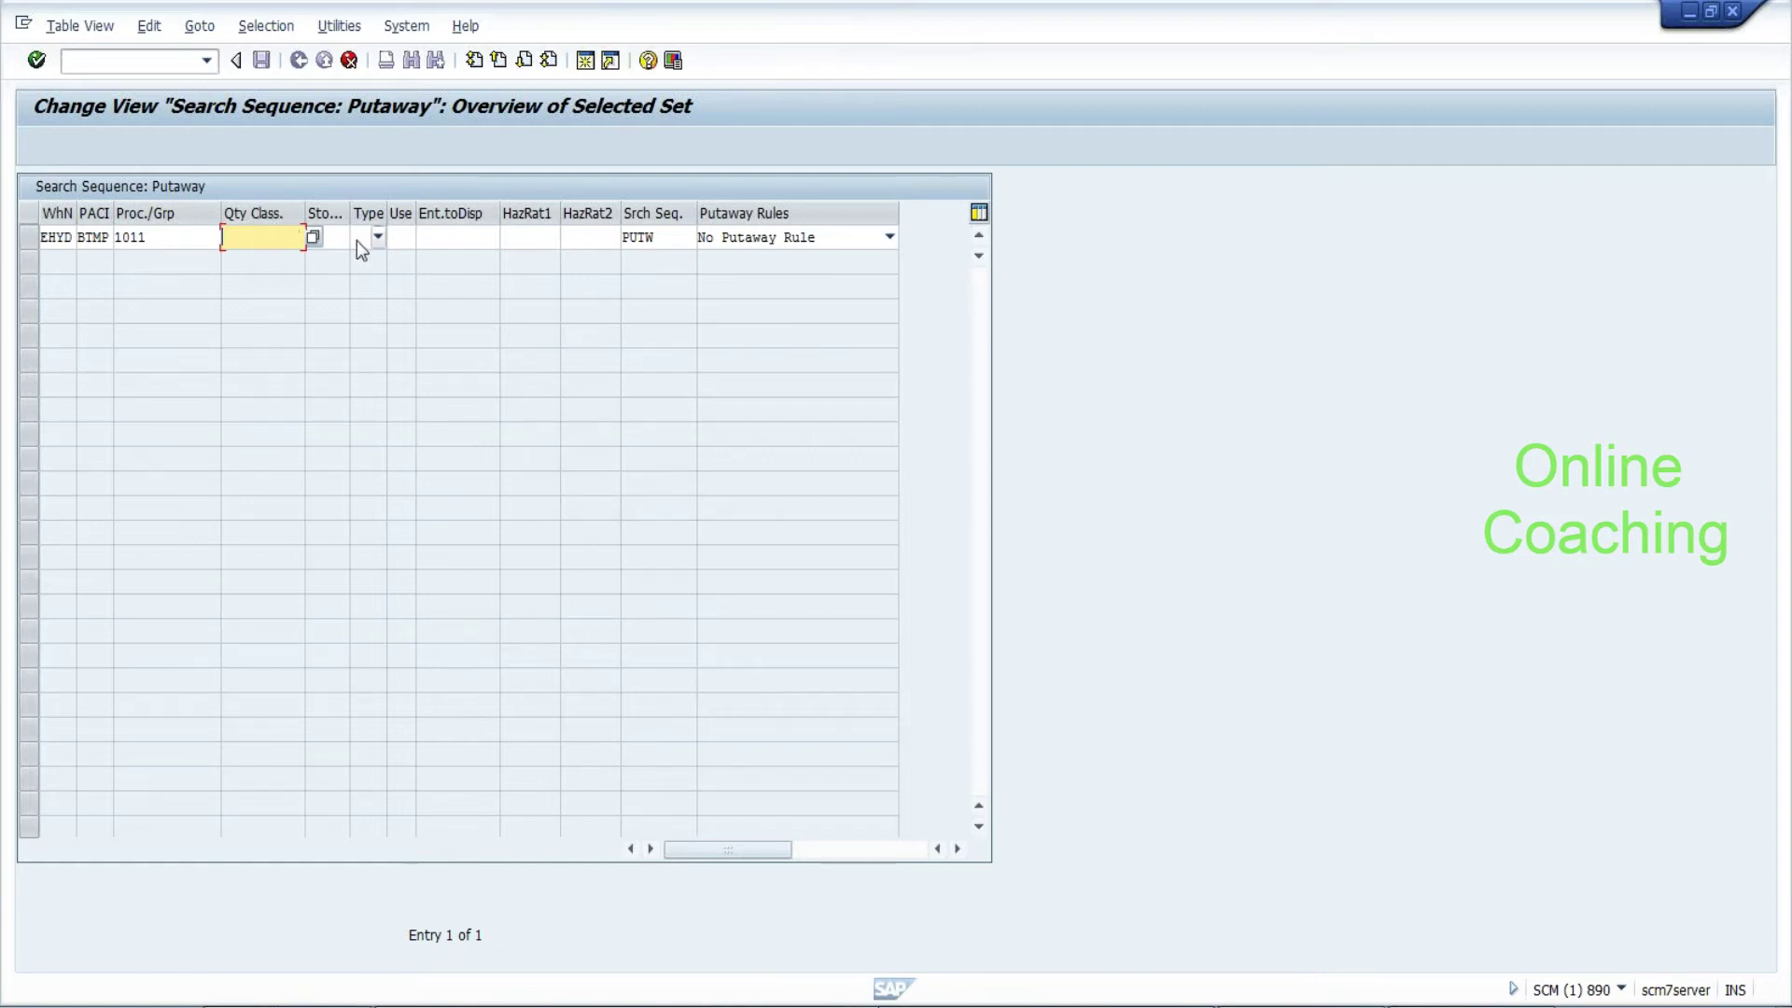
{"action": "left_click_drag", "start_coordinate": [349, 214], "coordinate": [452, 216]}
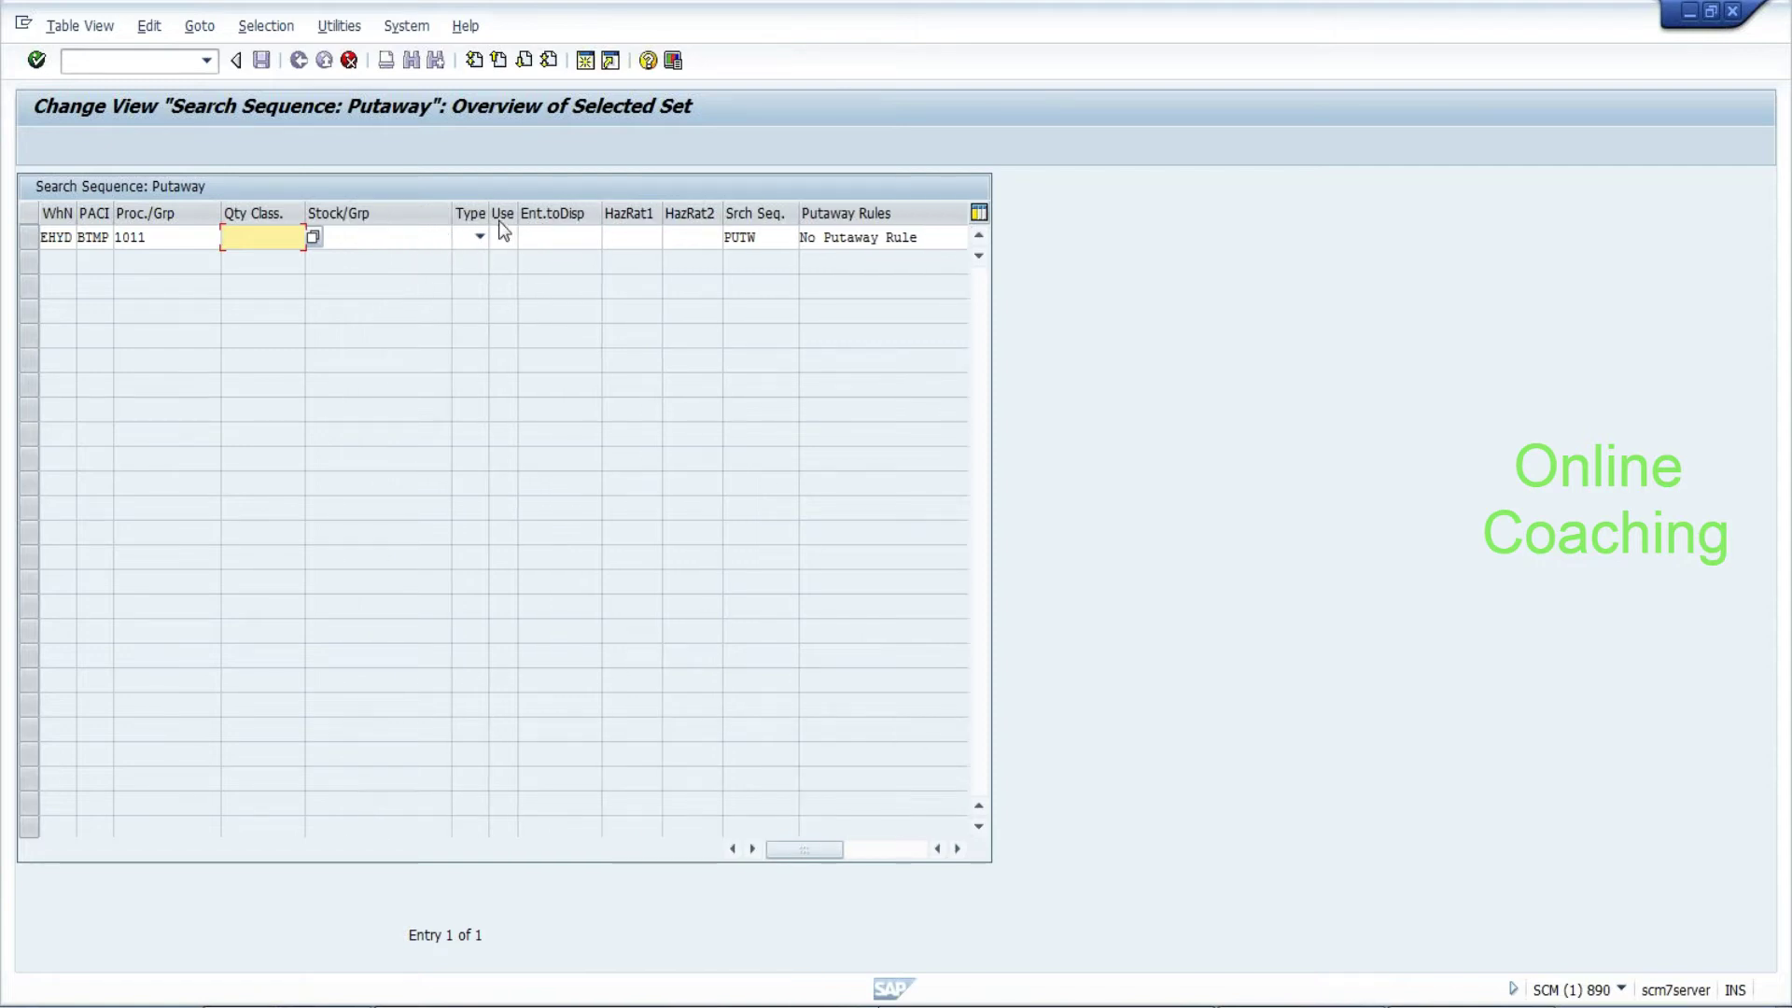
Set the entry's search sequence to BTMP and save it under a customizing request
{"action": "left_click", "coordinate": [558, 237]}
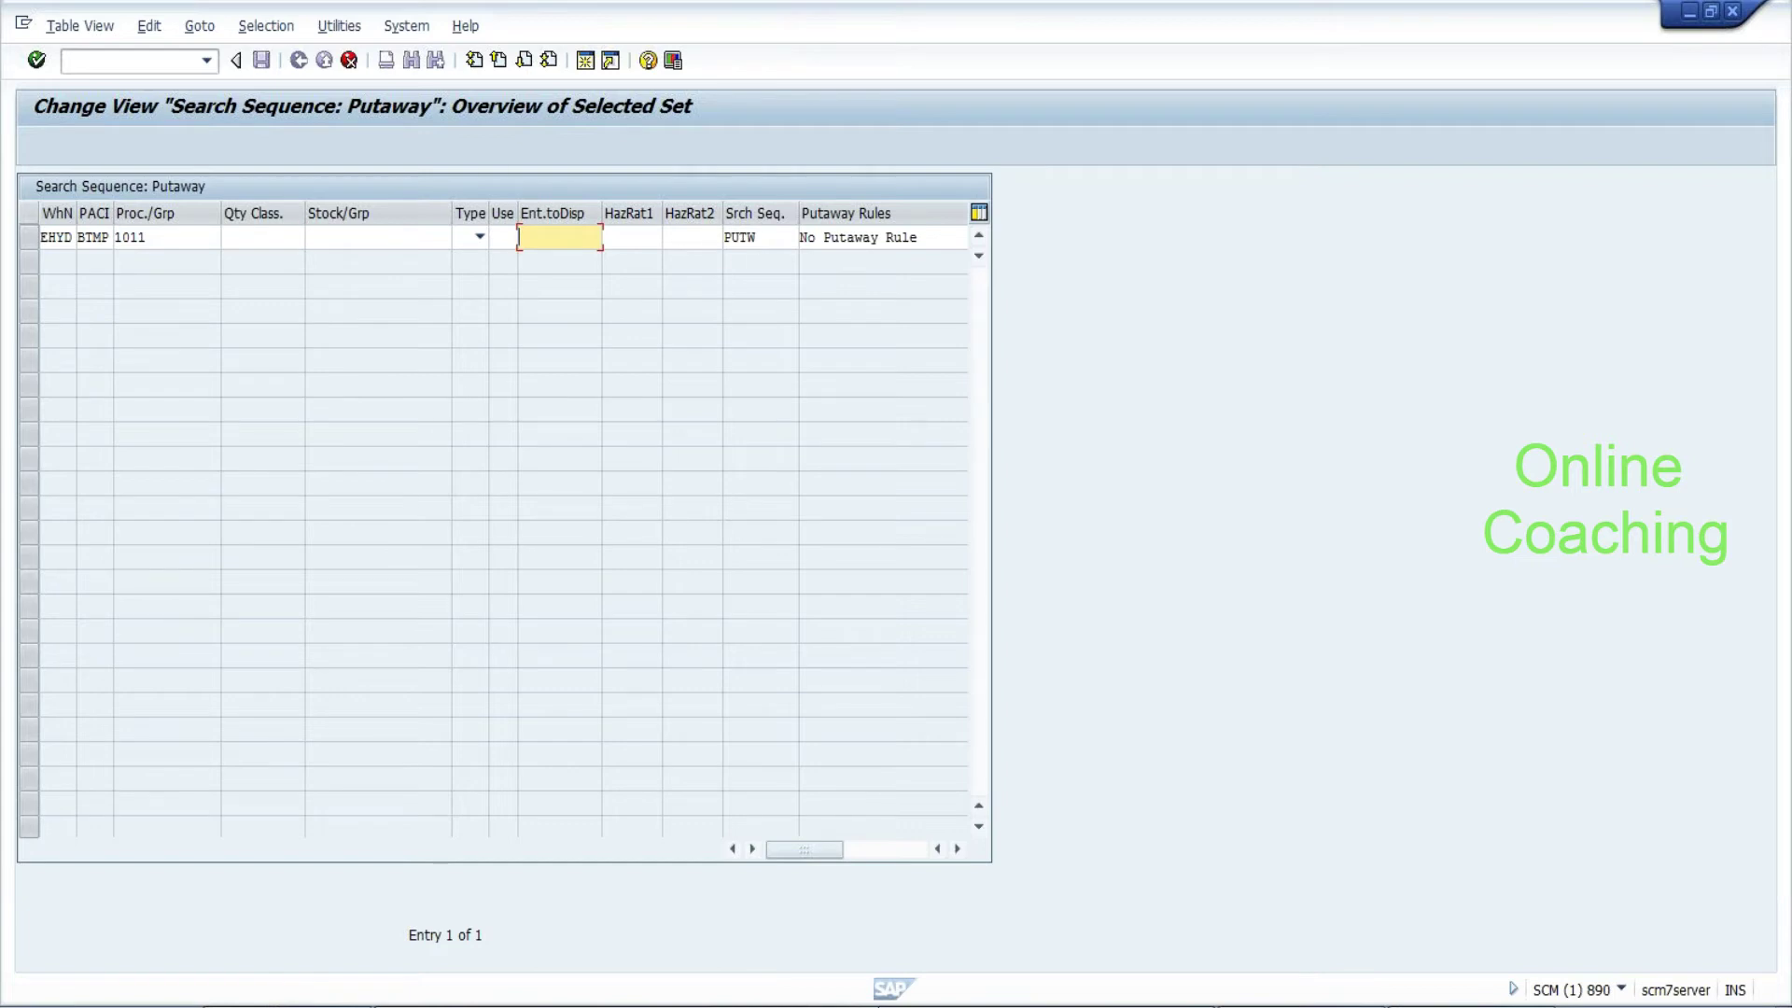
{"action": "left_click", "coordinate": [758, 237]}
{"action": "left_click", "coordinate": [806, 238]}
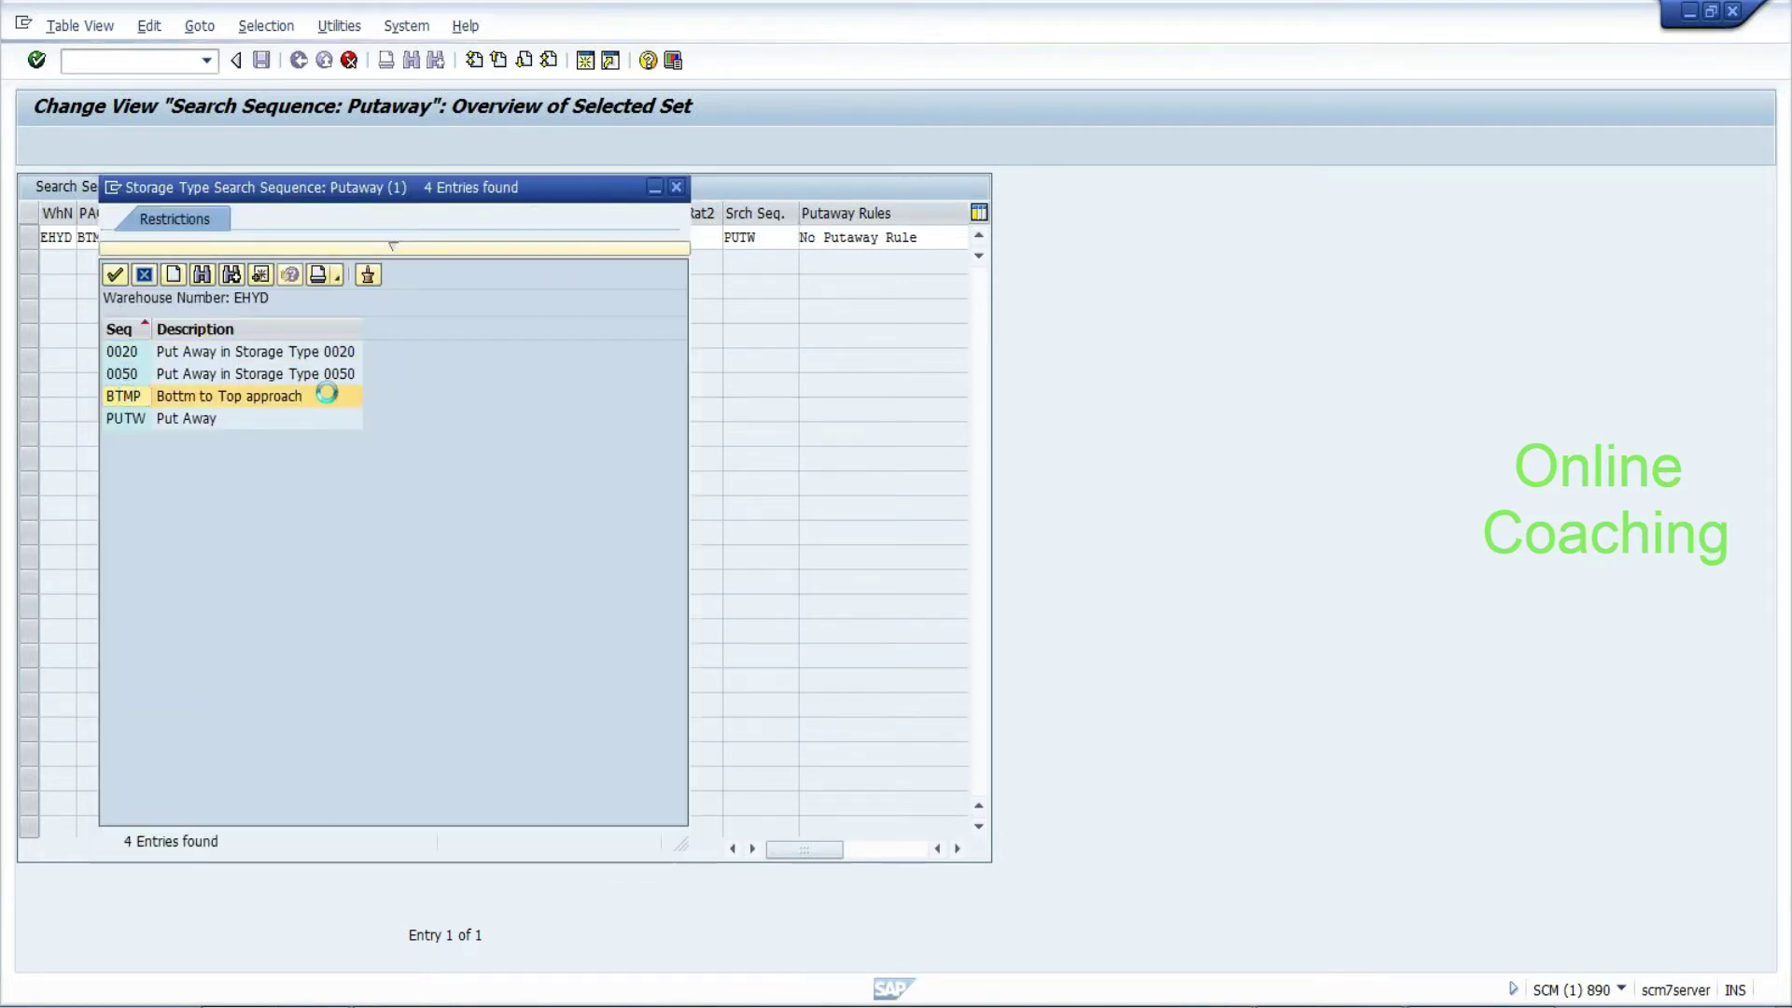
{"action": "double_click", "coordinate": [326, 394]}
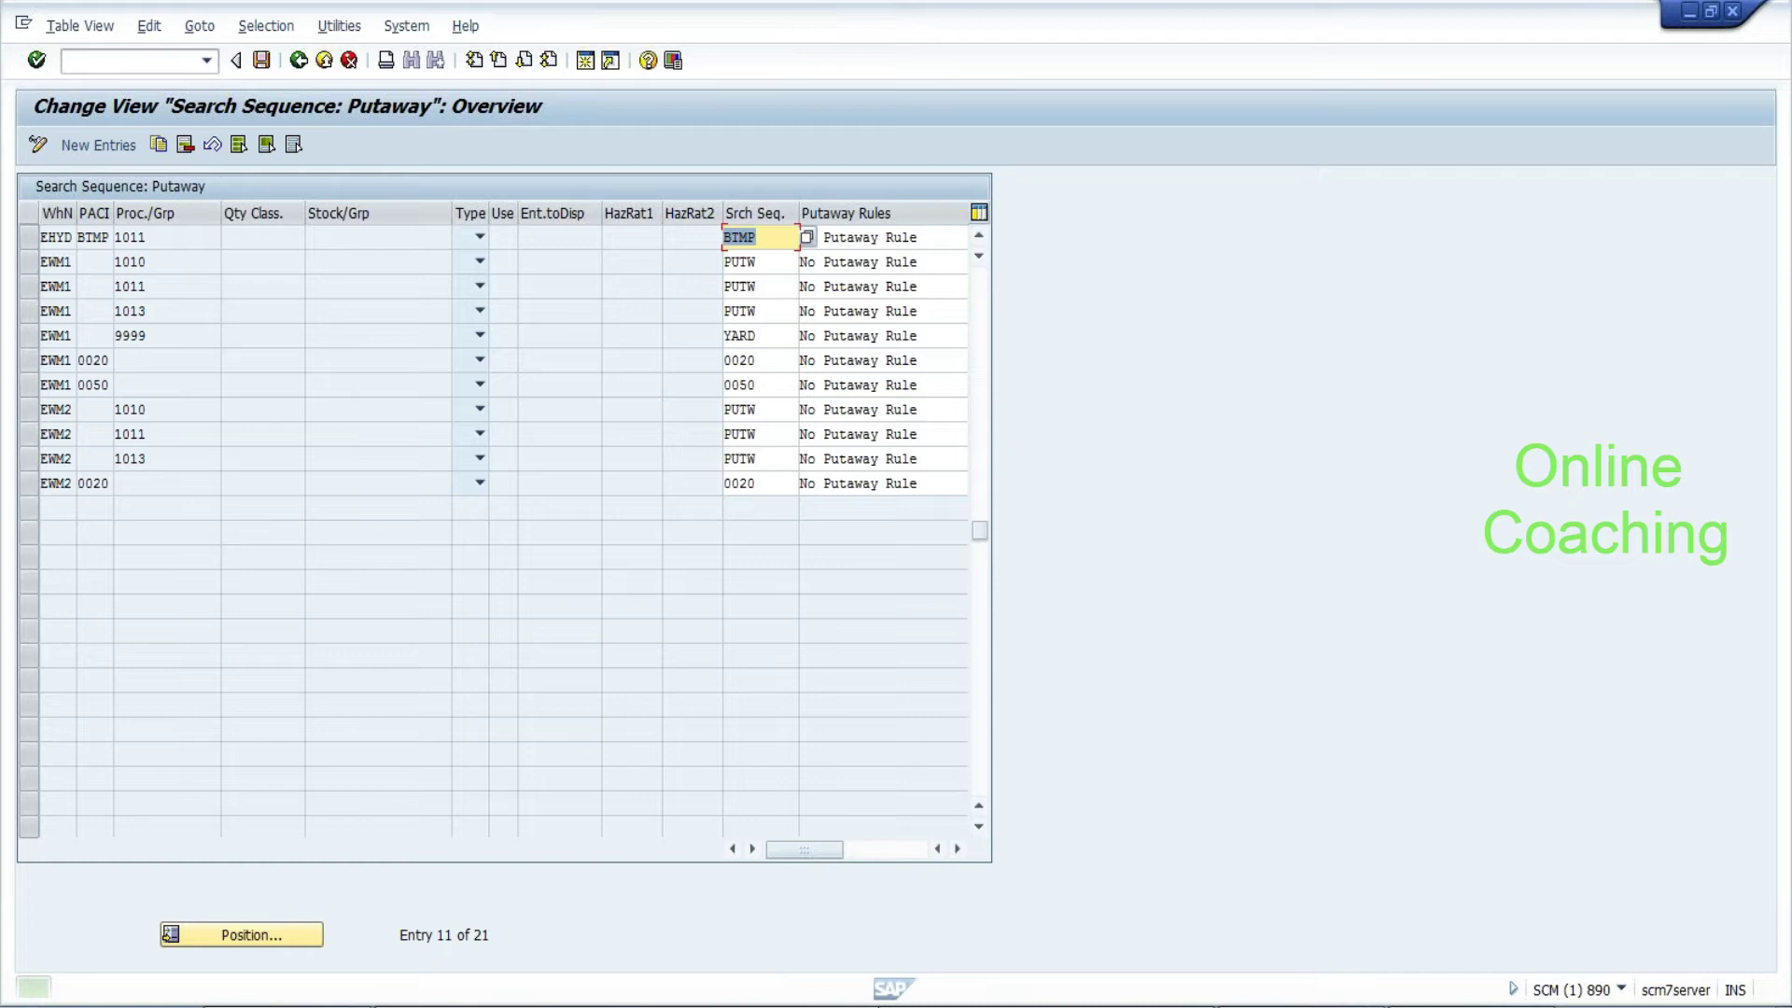
{"action": "left_click", "coordinate": [262, 60]}
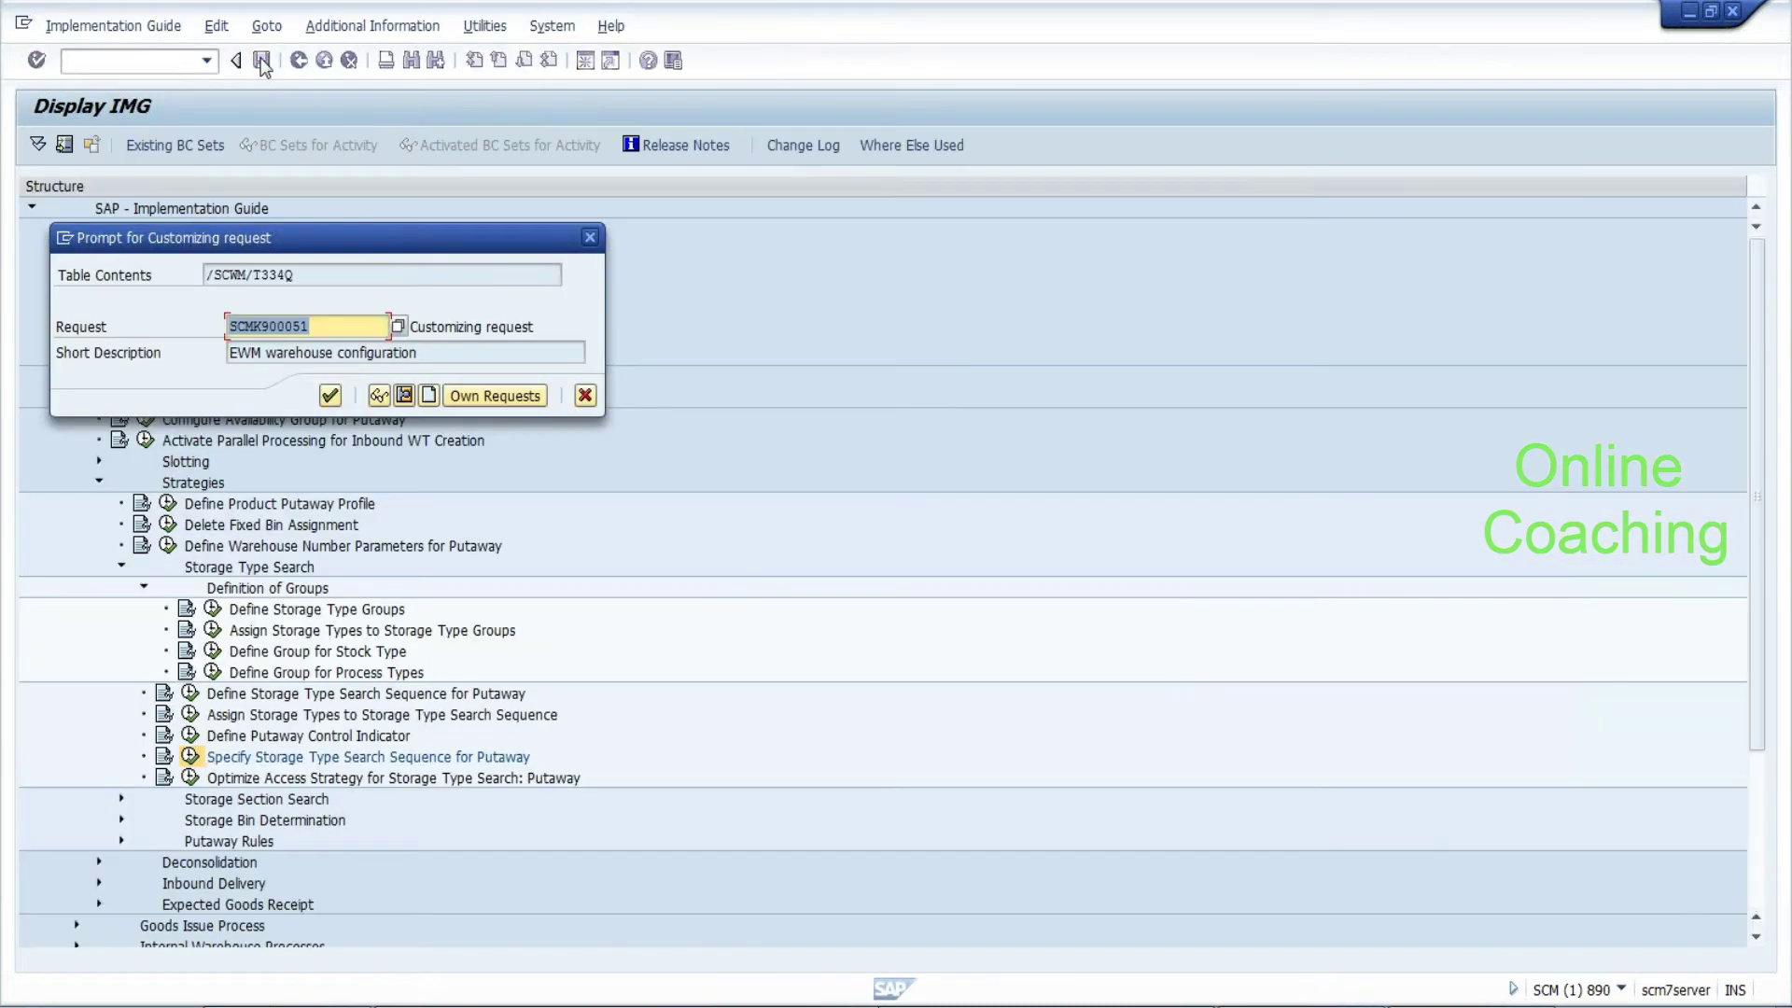
{"action": "key", "text": "Return"}
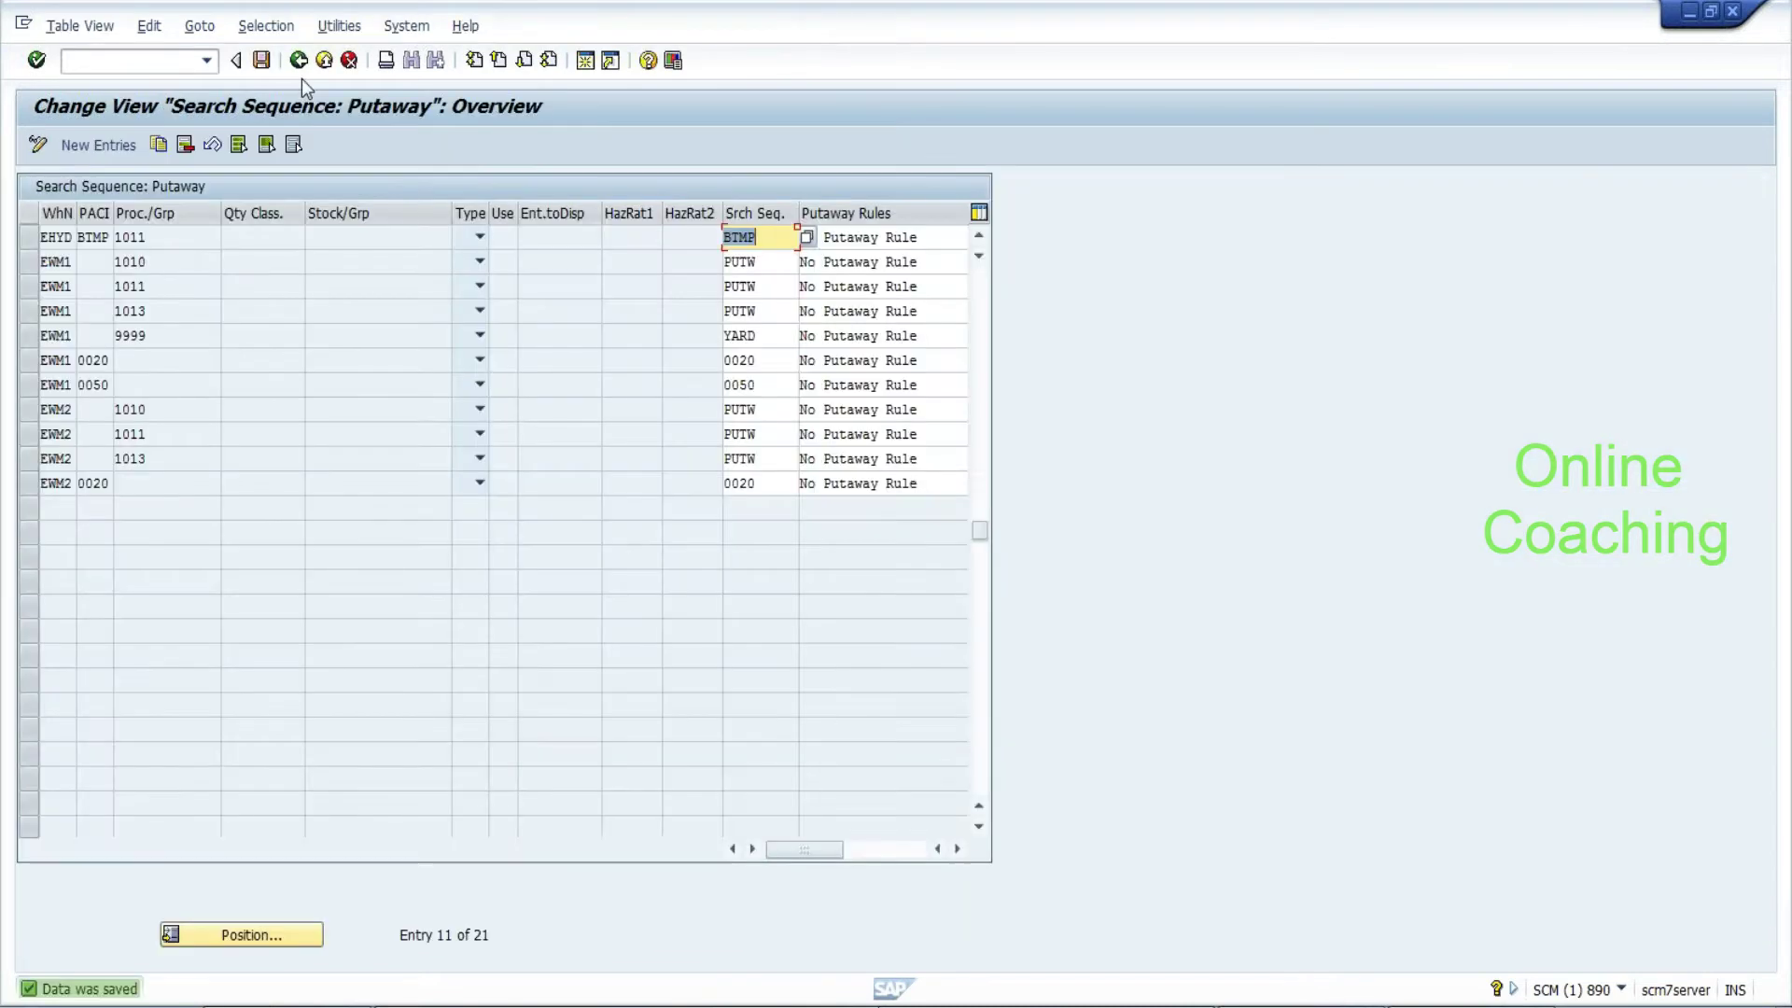
{"action": "left_click", "coordinate": [298, 61]}
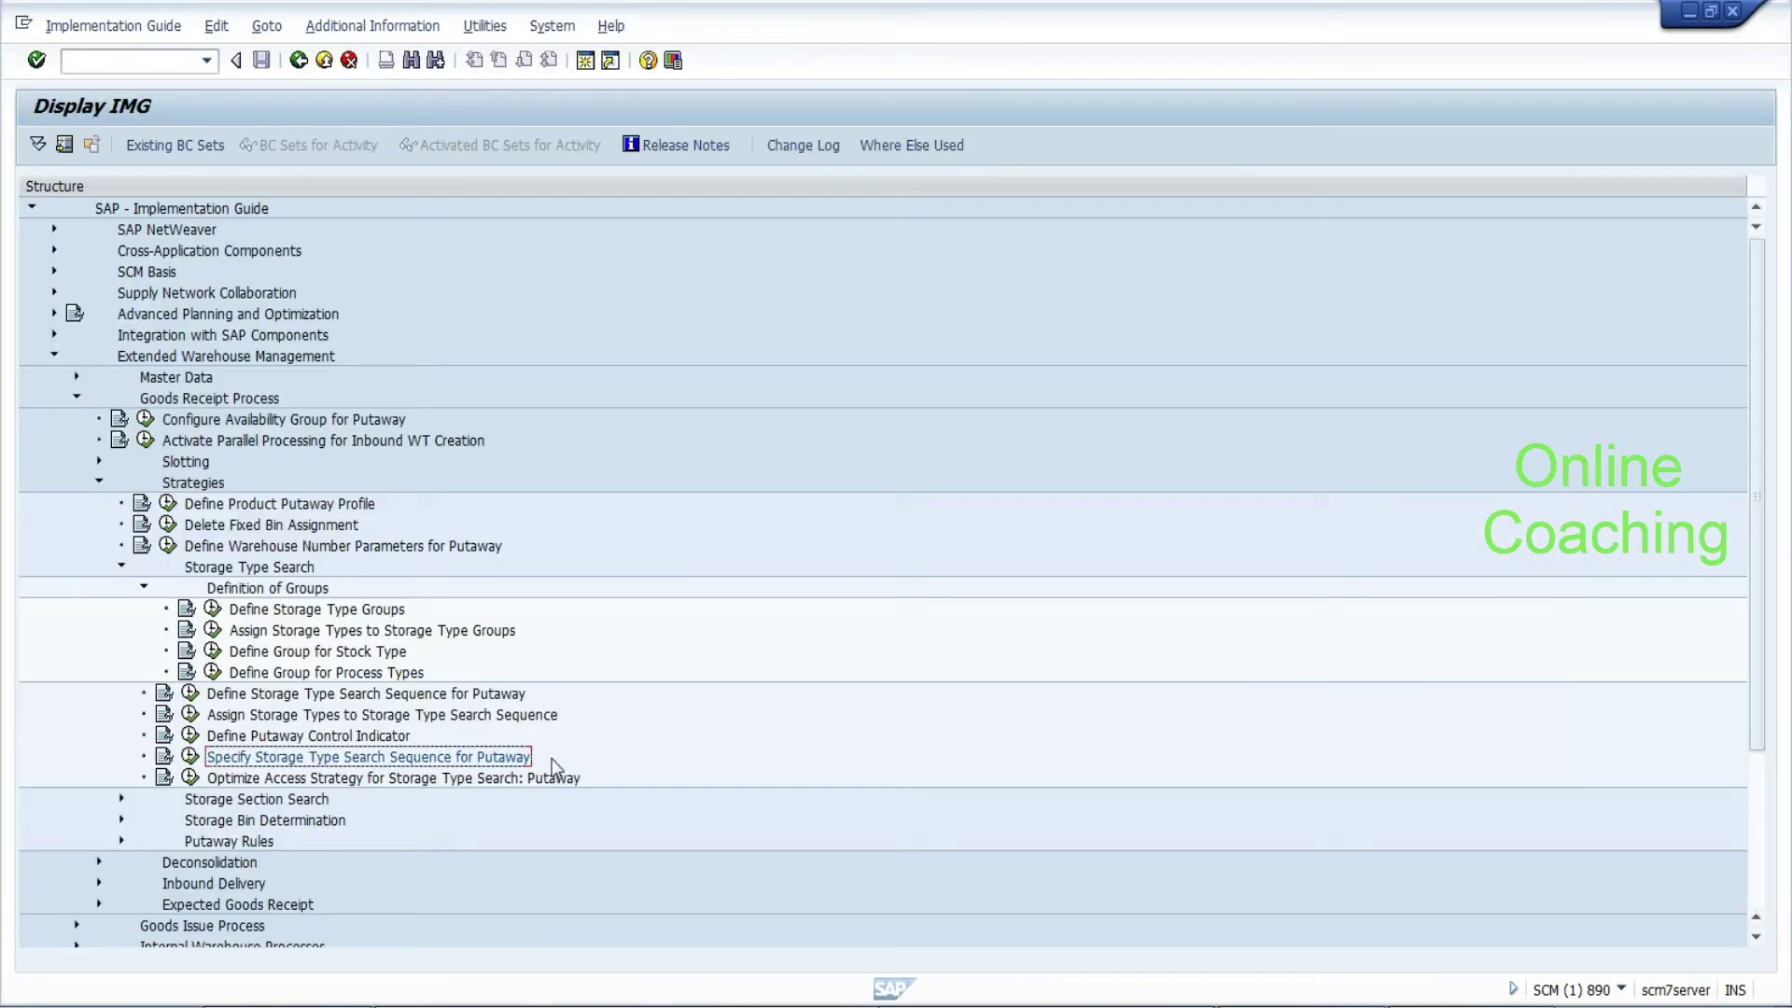
Check the Notepad notes, then open Optimize Access Strategy for Storage Type Search: Putaway
{"action": "key", "text": "F2"}
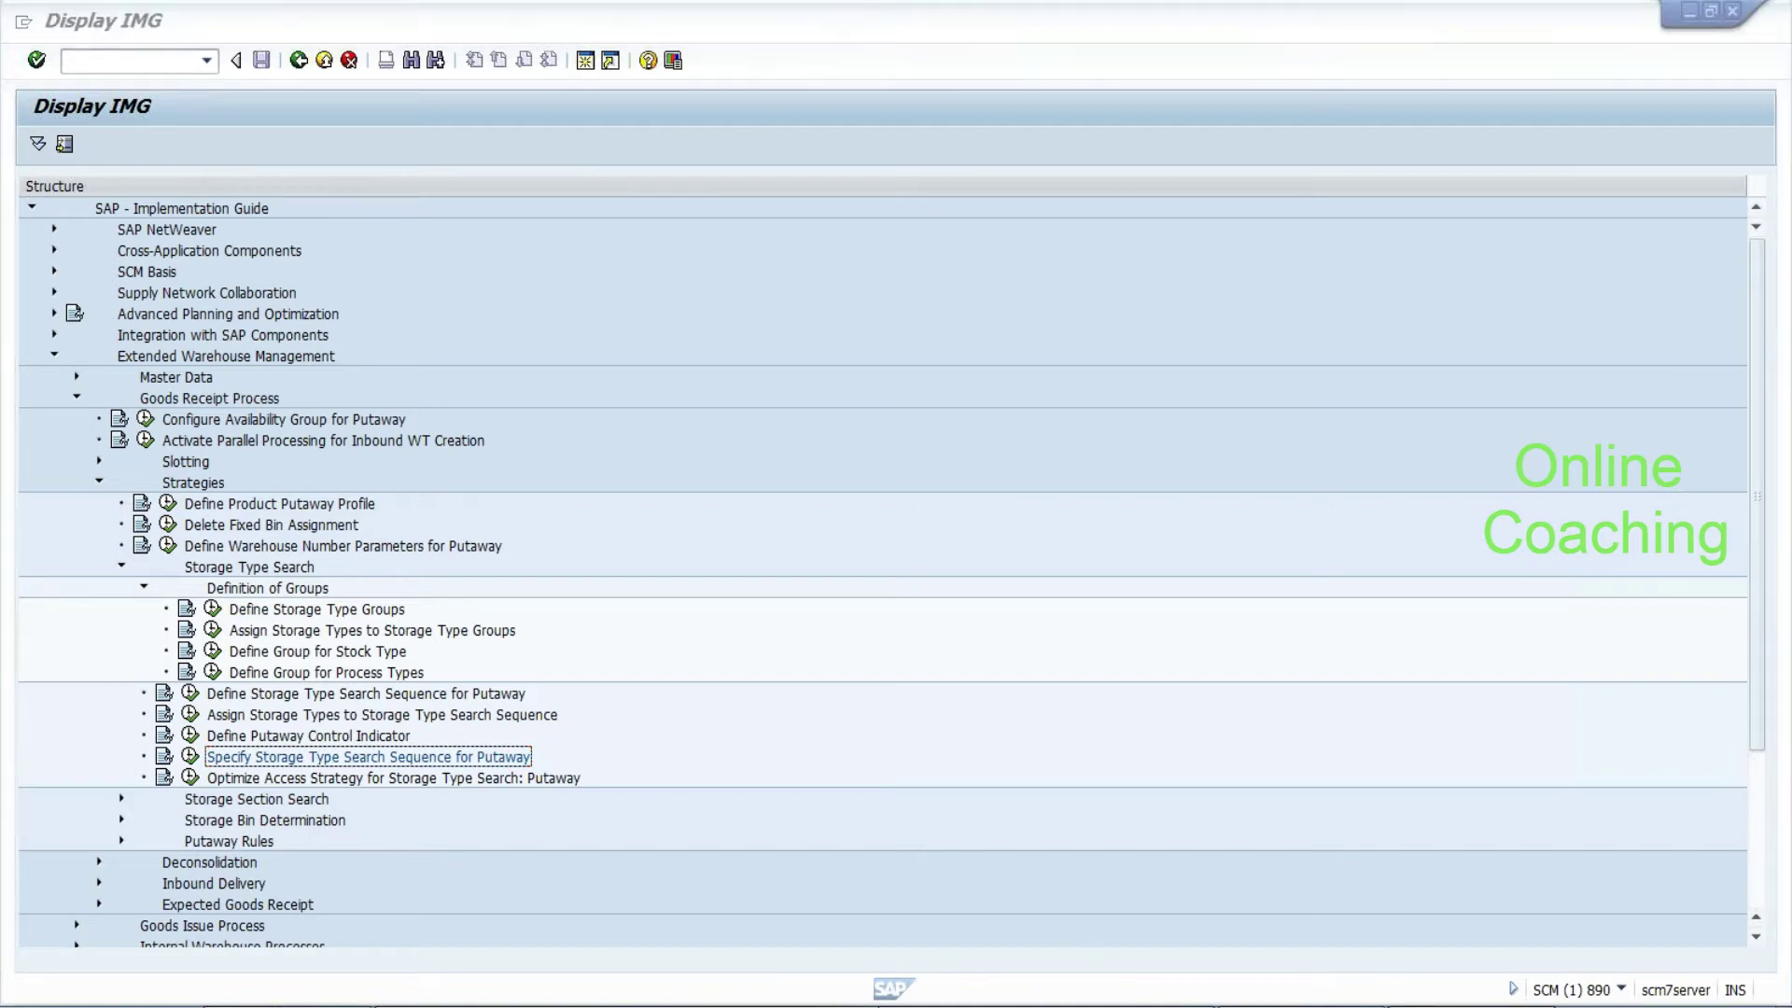
{"action": "key", "text": "alt+Tab"}
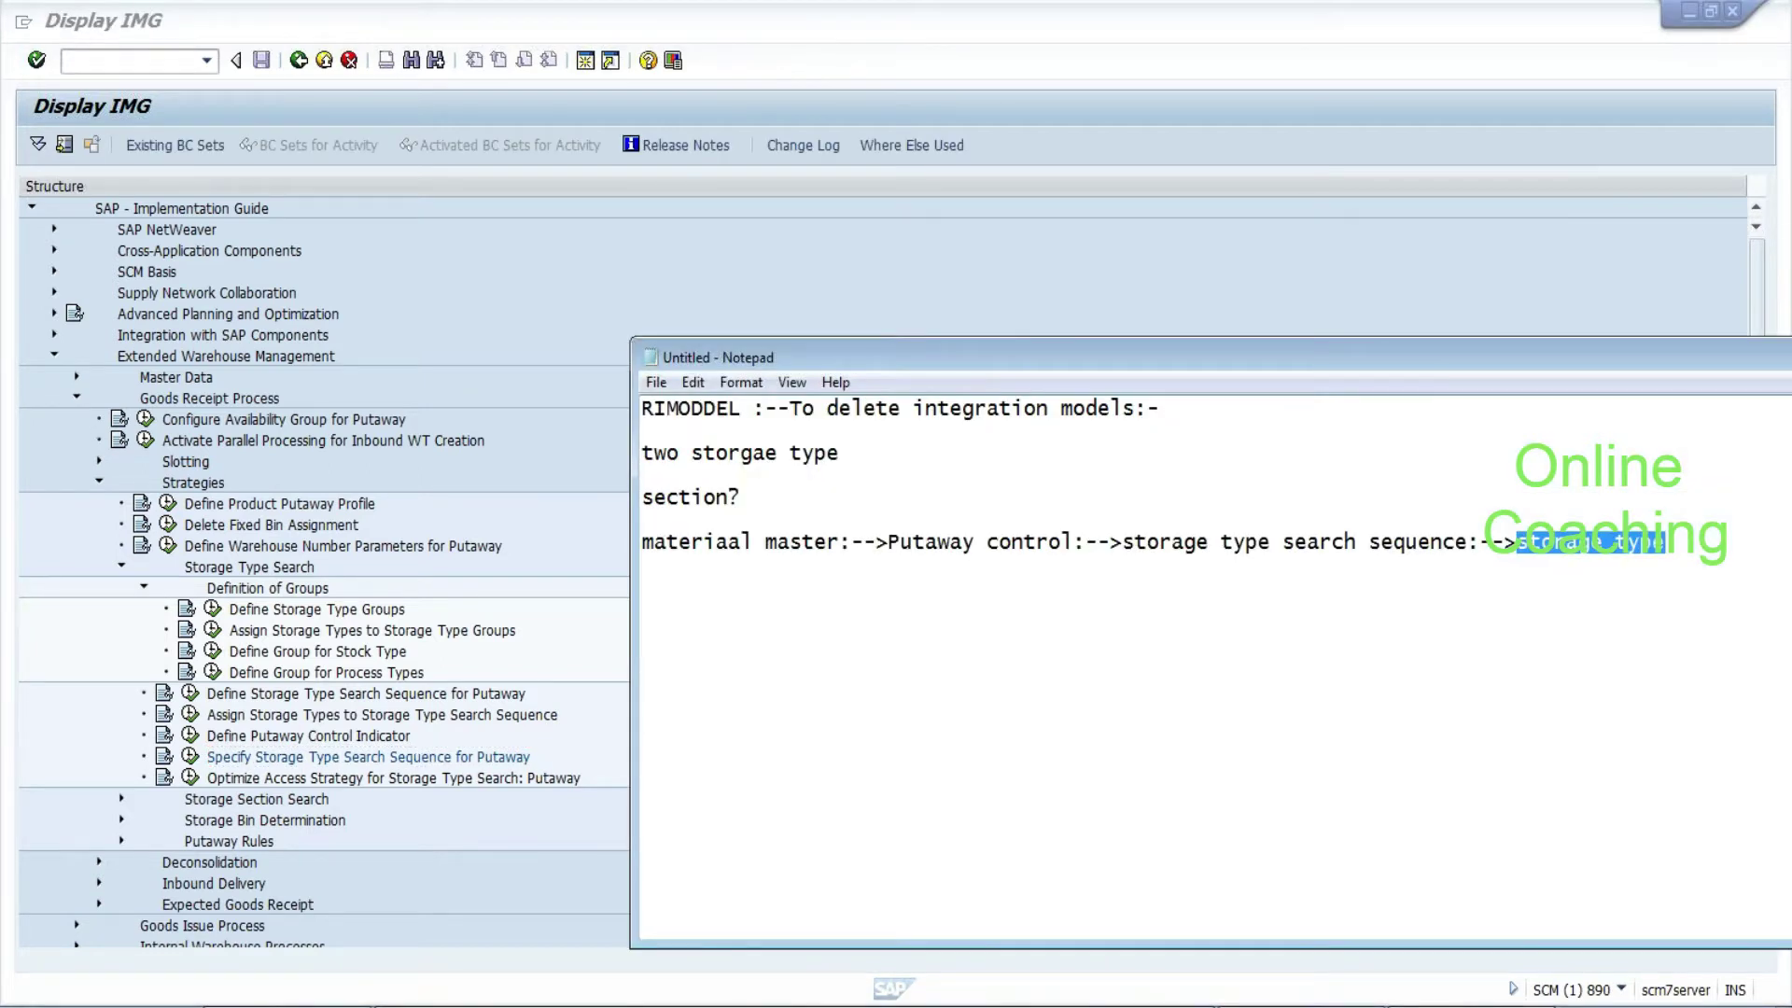
{"action": "key", "text": "Right"}
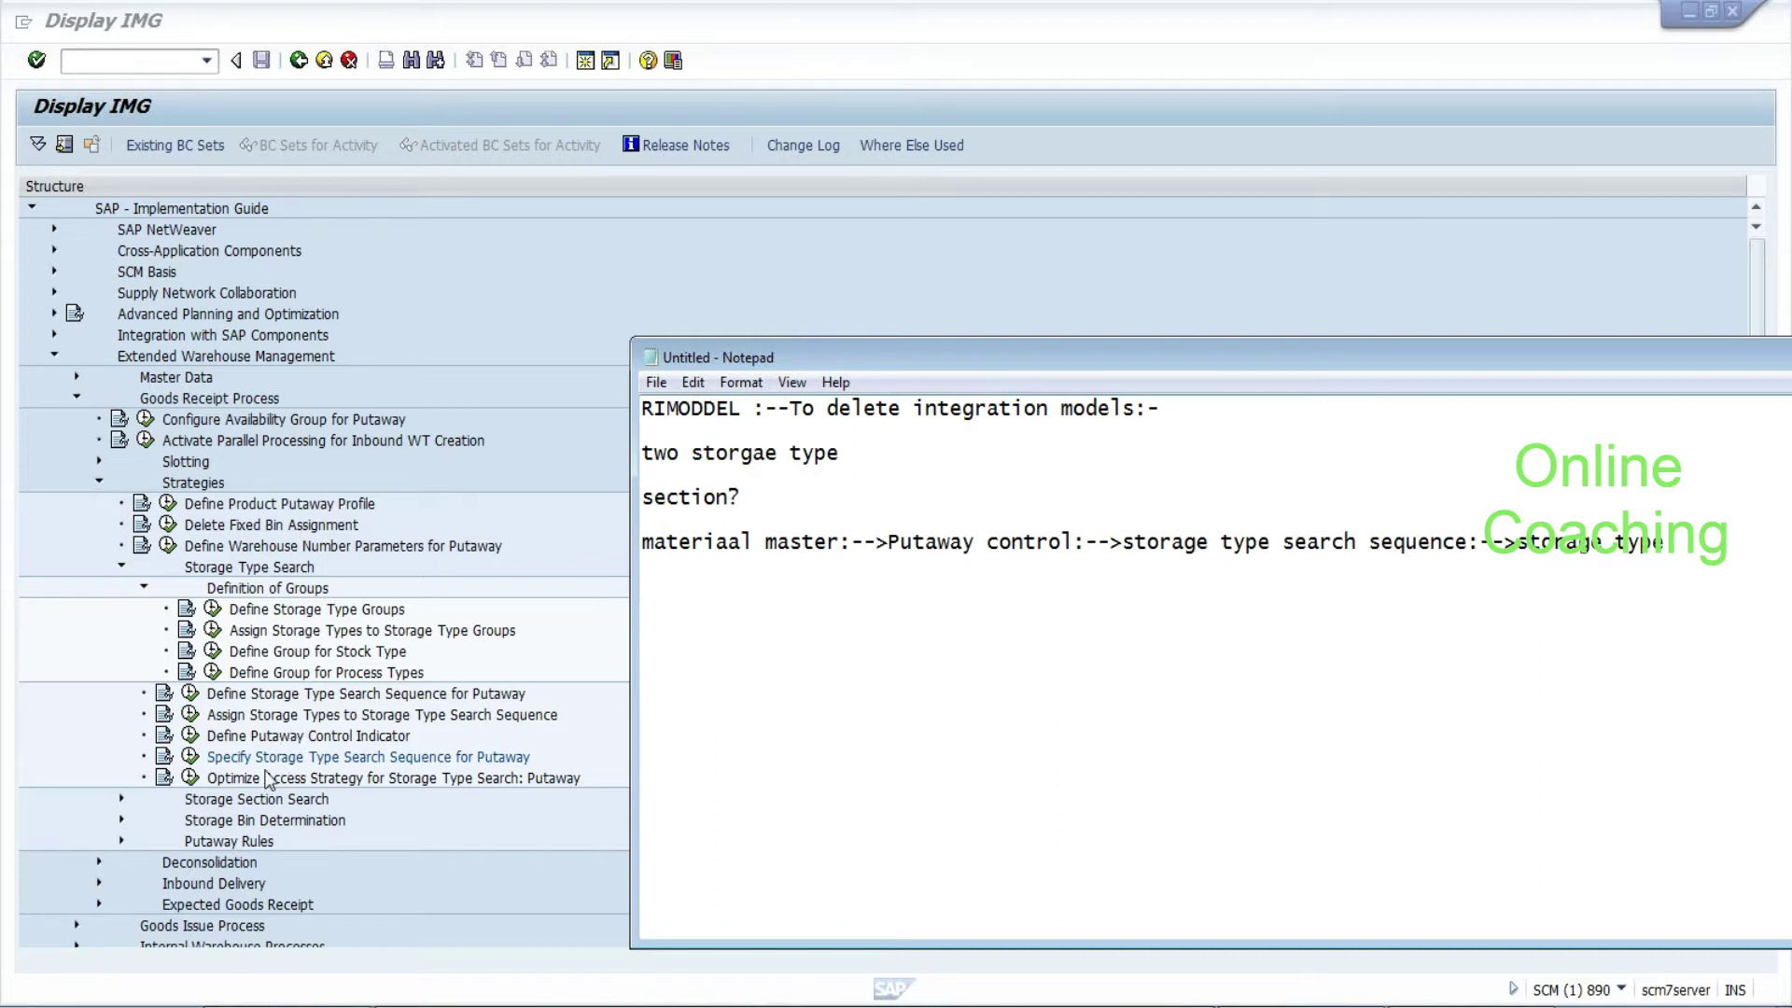
{"action": "left_click", "coordinate": [190, 780]}
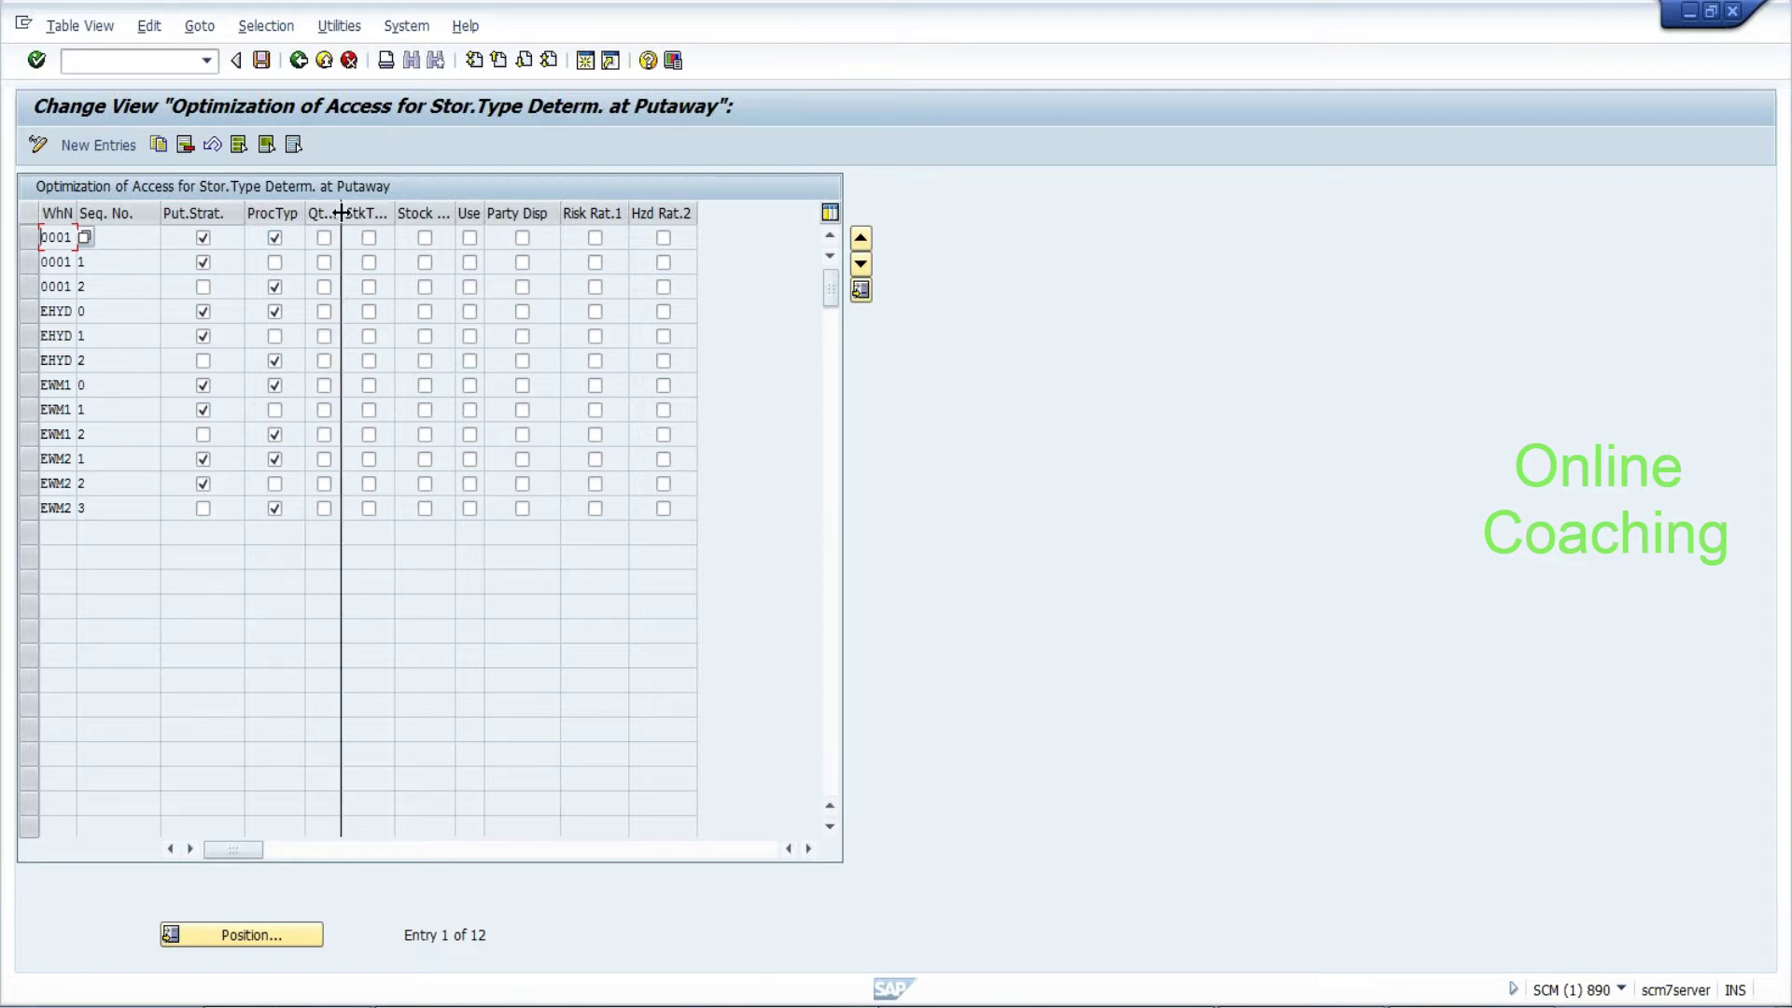
Widen the Qty Group column of the access optimization table, then go back to the IMG tree
{"action": "left_click_drag", "start_coordinate": [396, 221], "coordinate": [396, 220]}
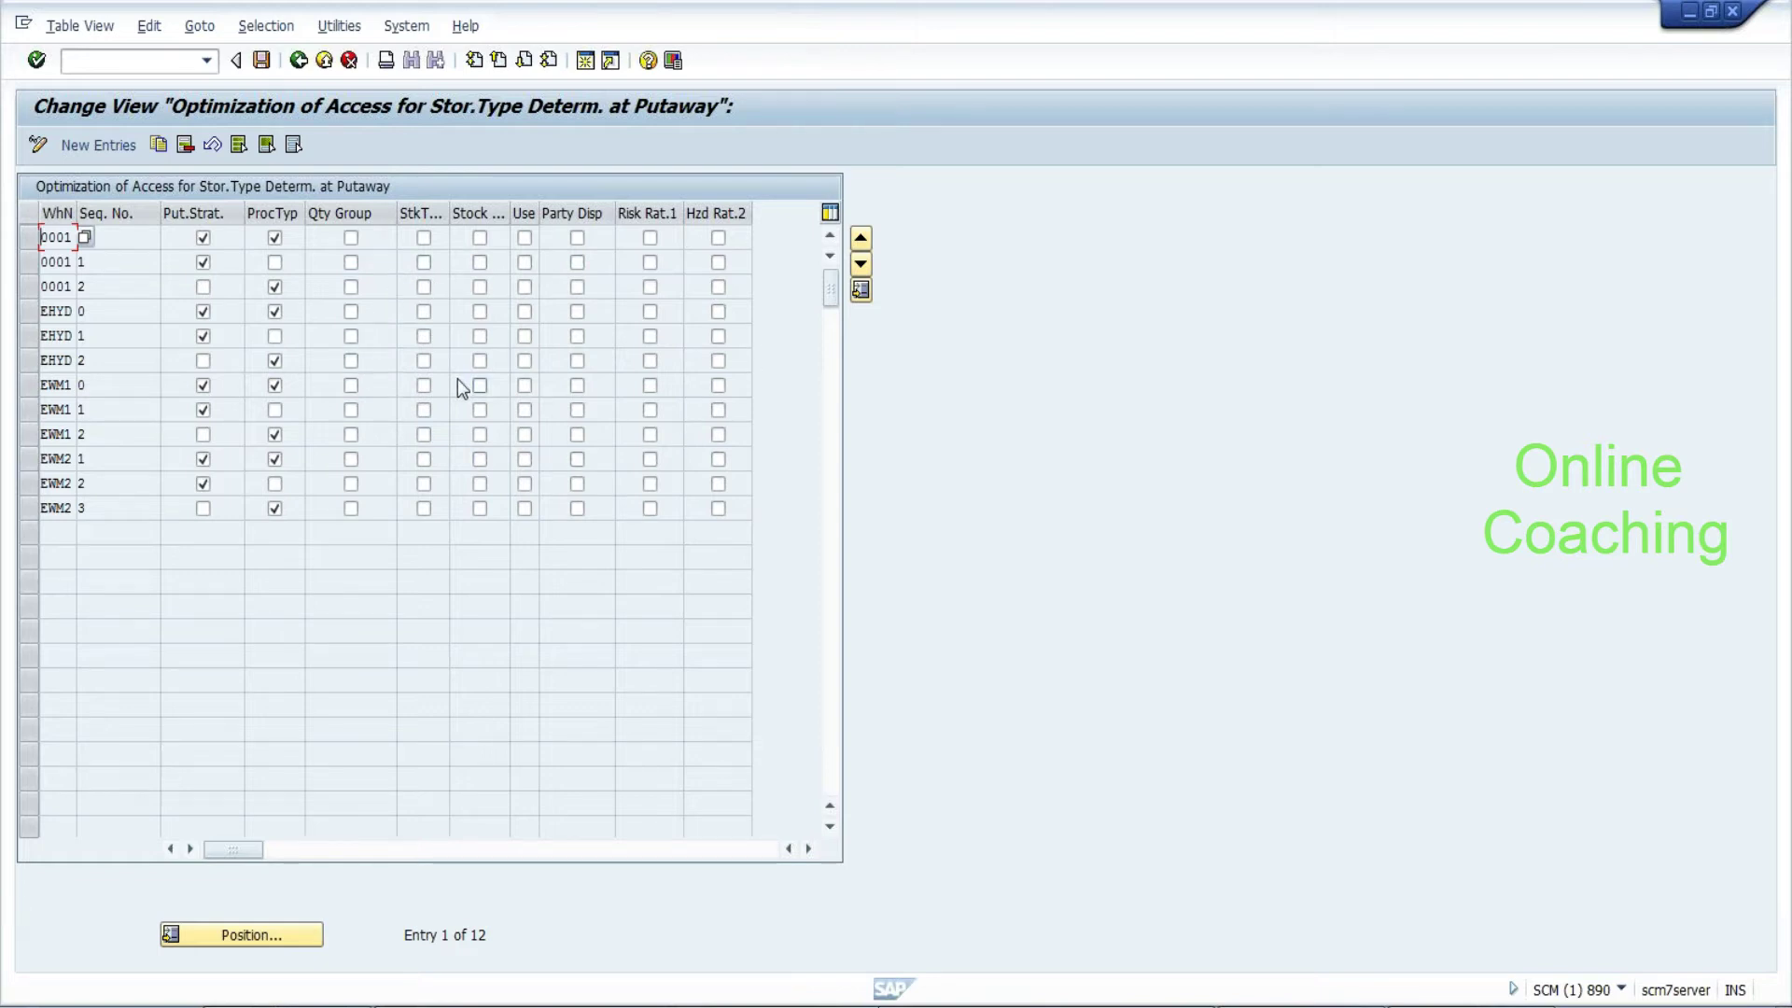
{"action": "left_click", "coordinate": [298, 62]}
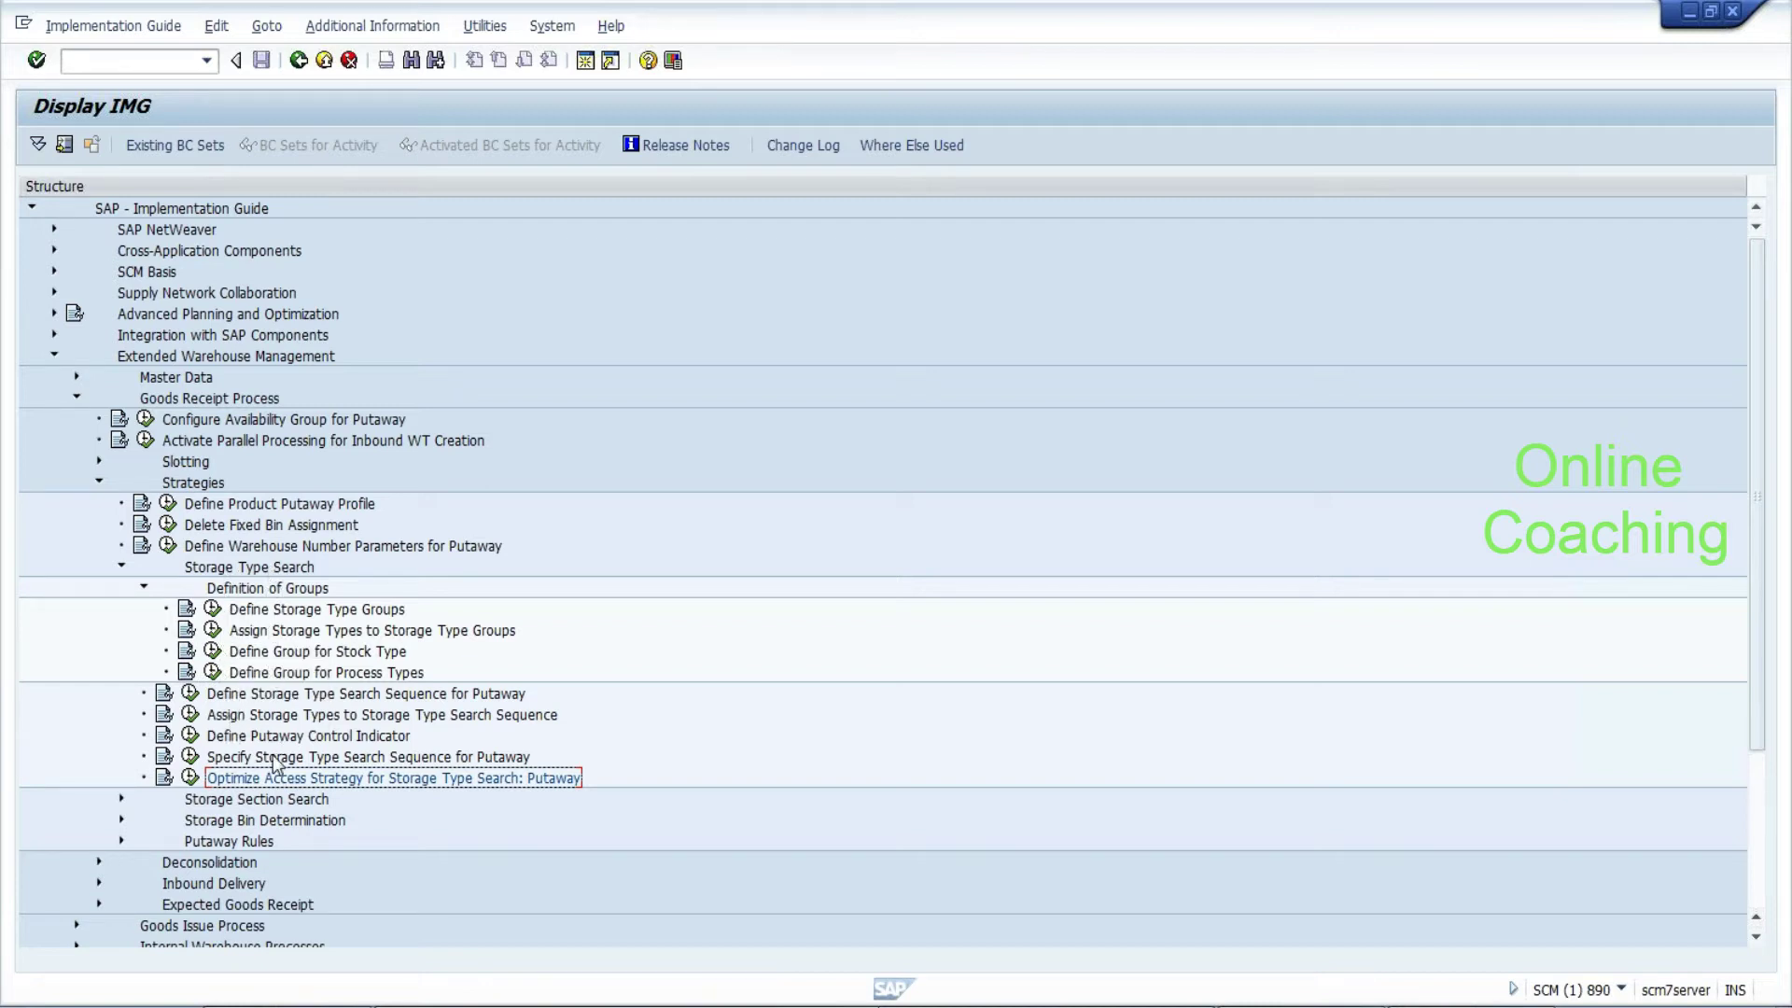
Add a 'section search:--' line to the notes and open Create Storage Section Indicators
{"action": "left_click", "coordinate": [144, 588]}
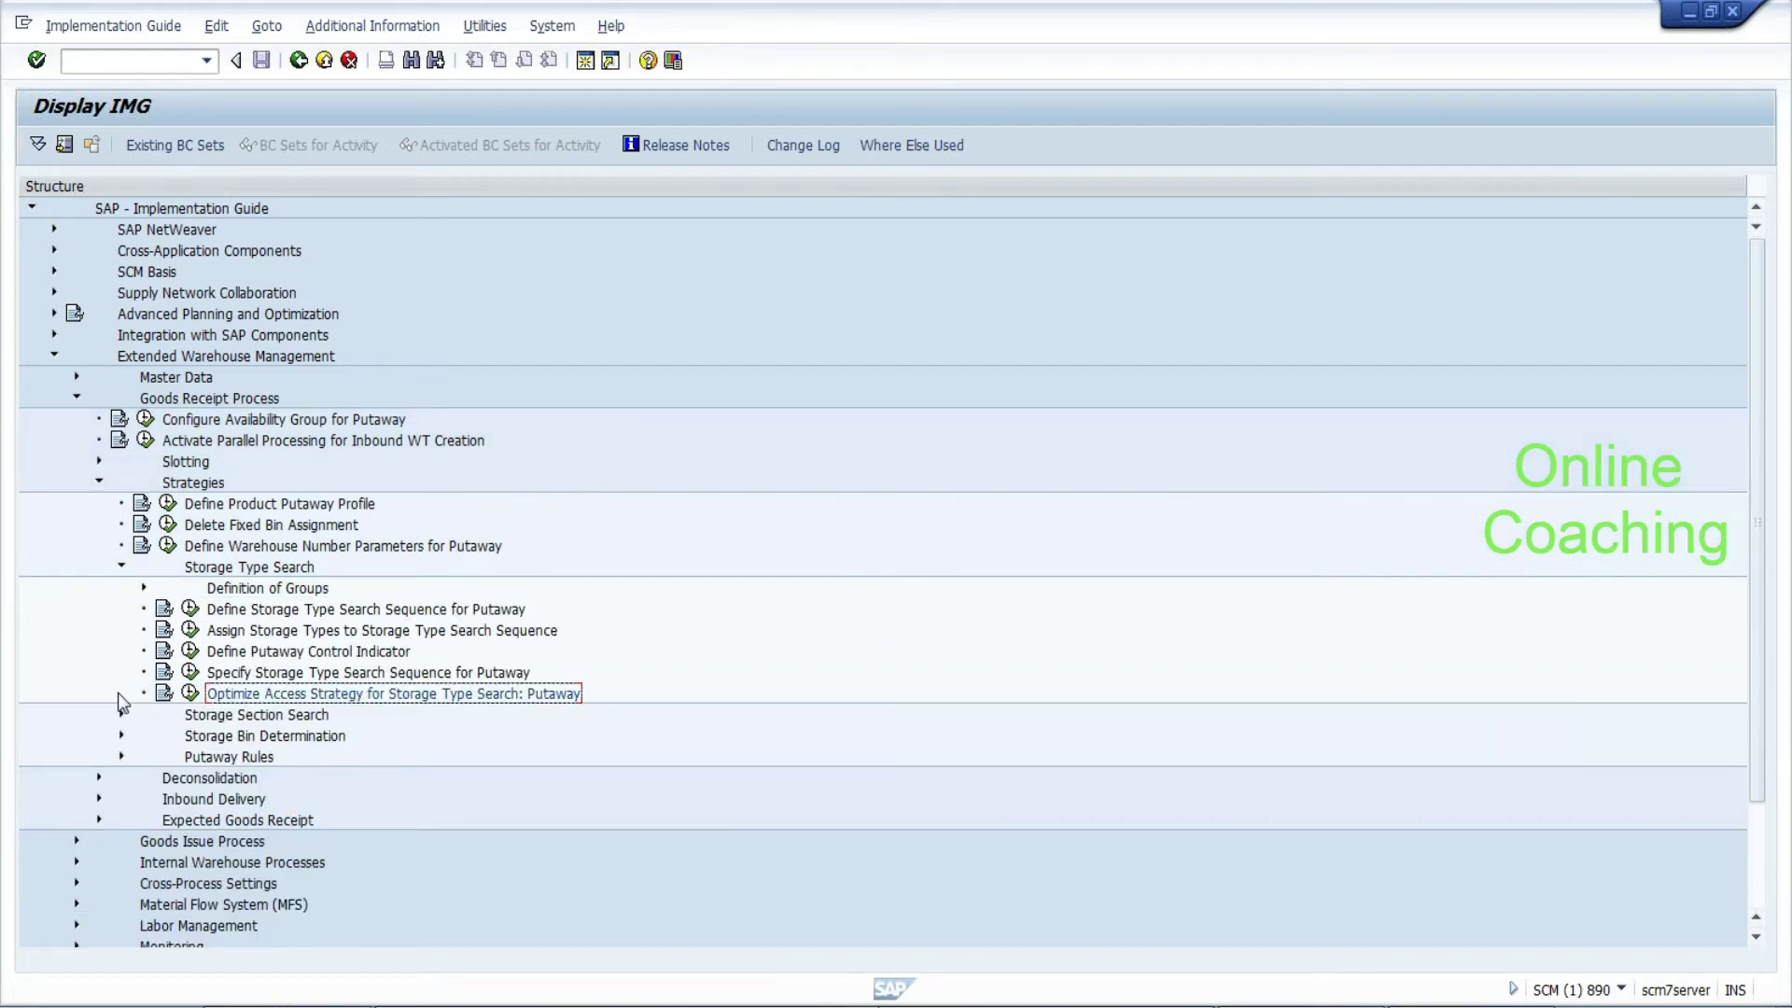
{"action": "left_click", "coordinate": [122, 715]}
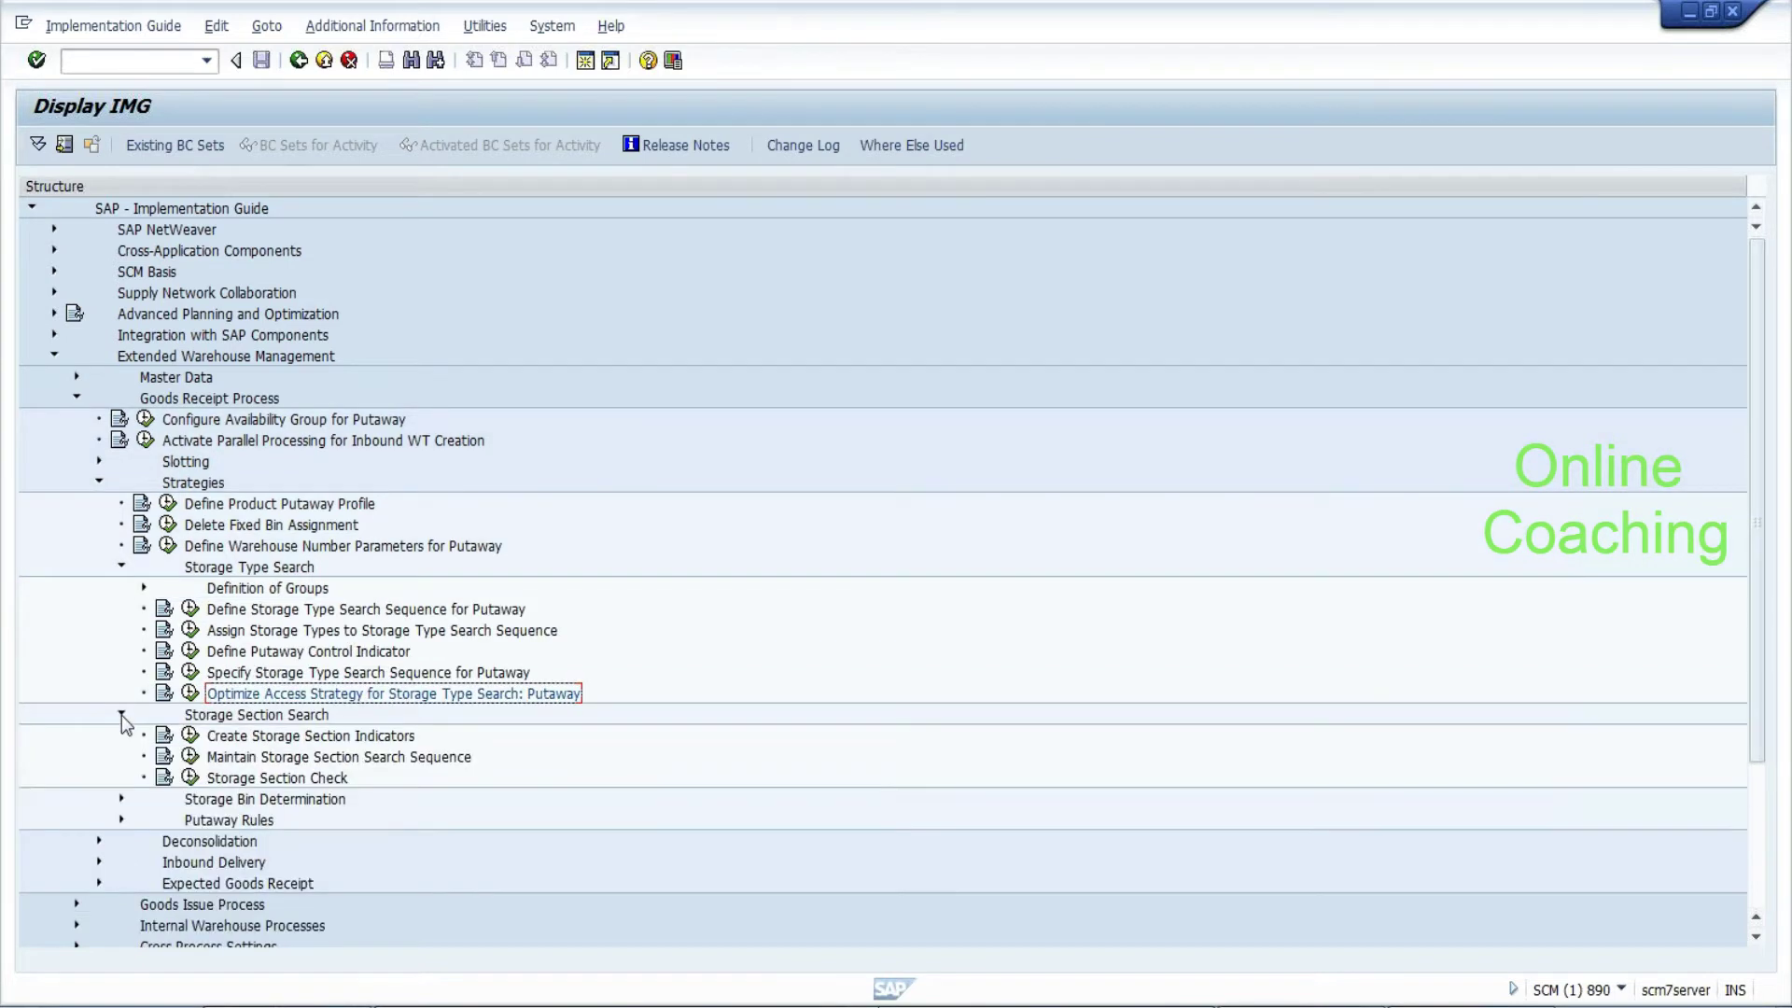
{"action": "left_click", "coordinate": [231, 723]}
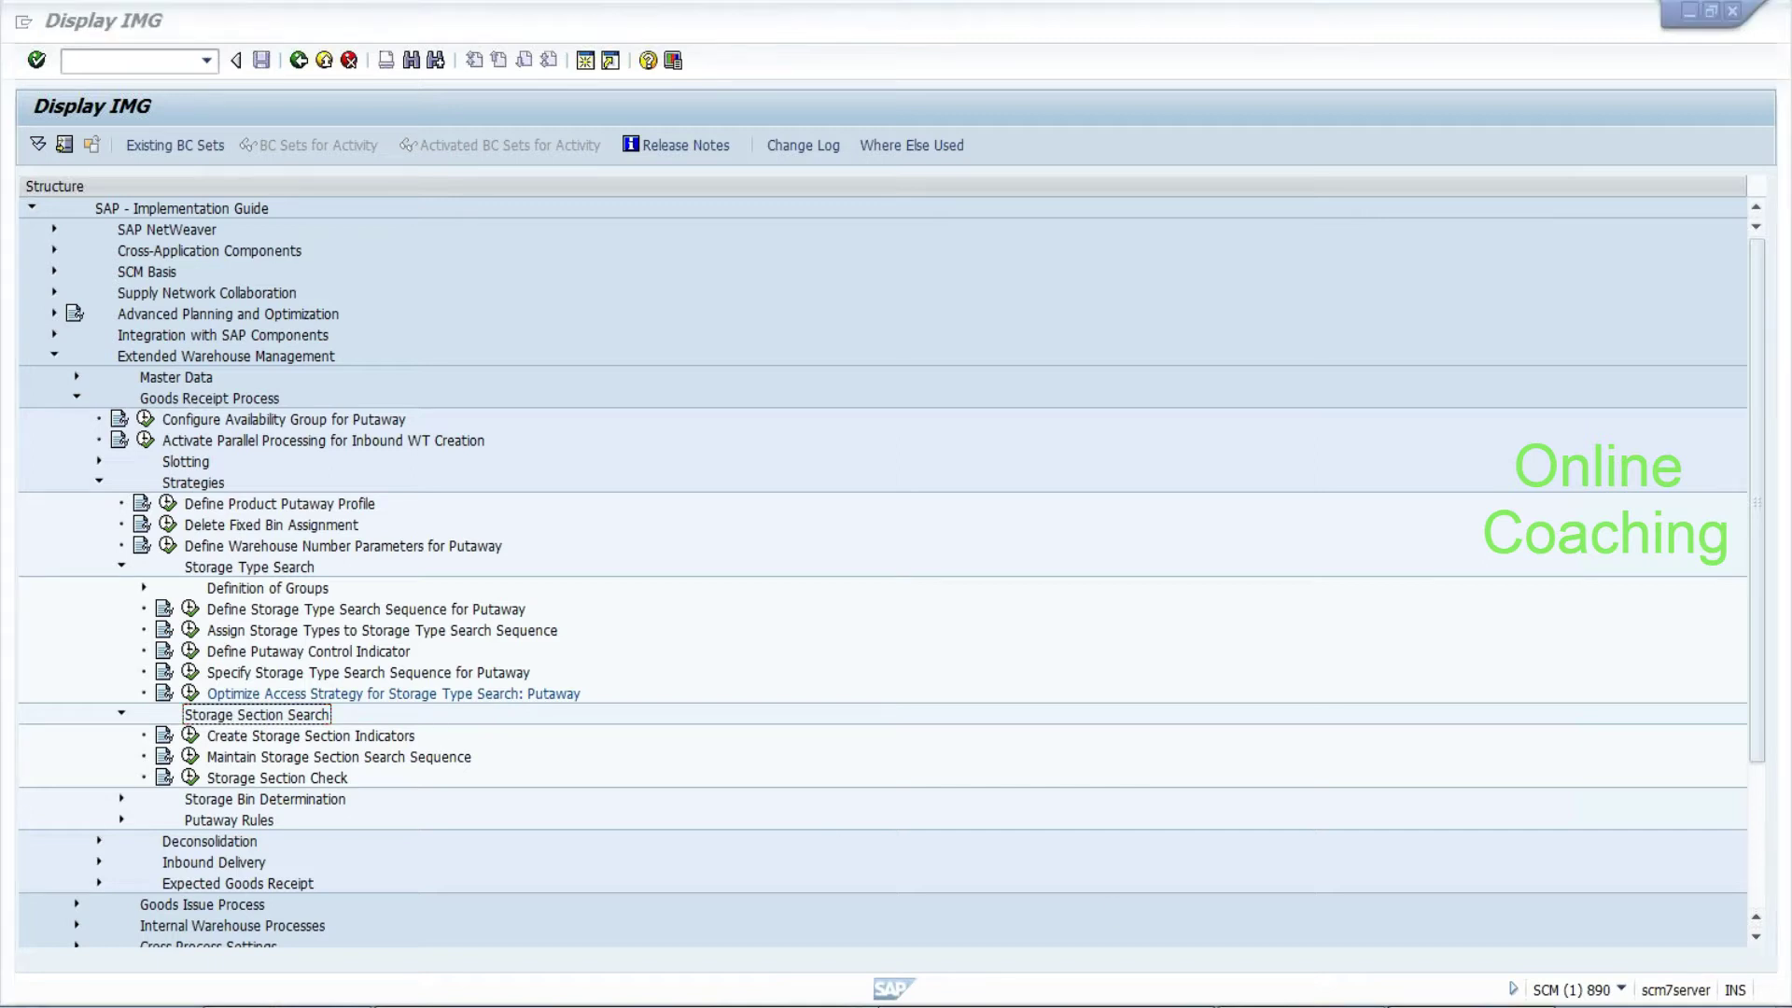
{"action": "key", "text": "alt+Tab"}
{"action": "type", "text": "section "}
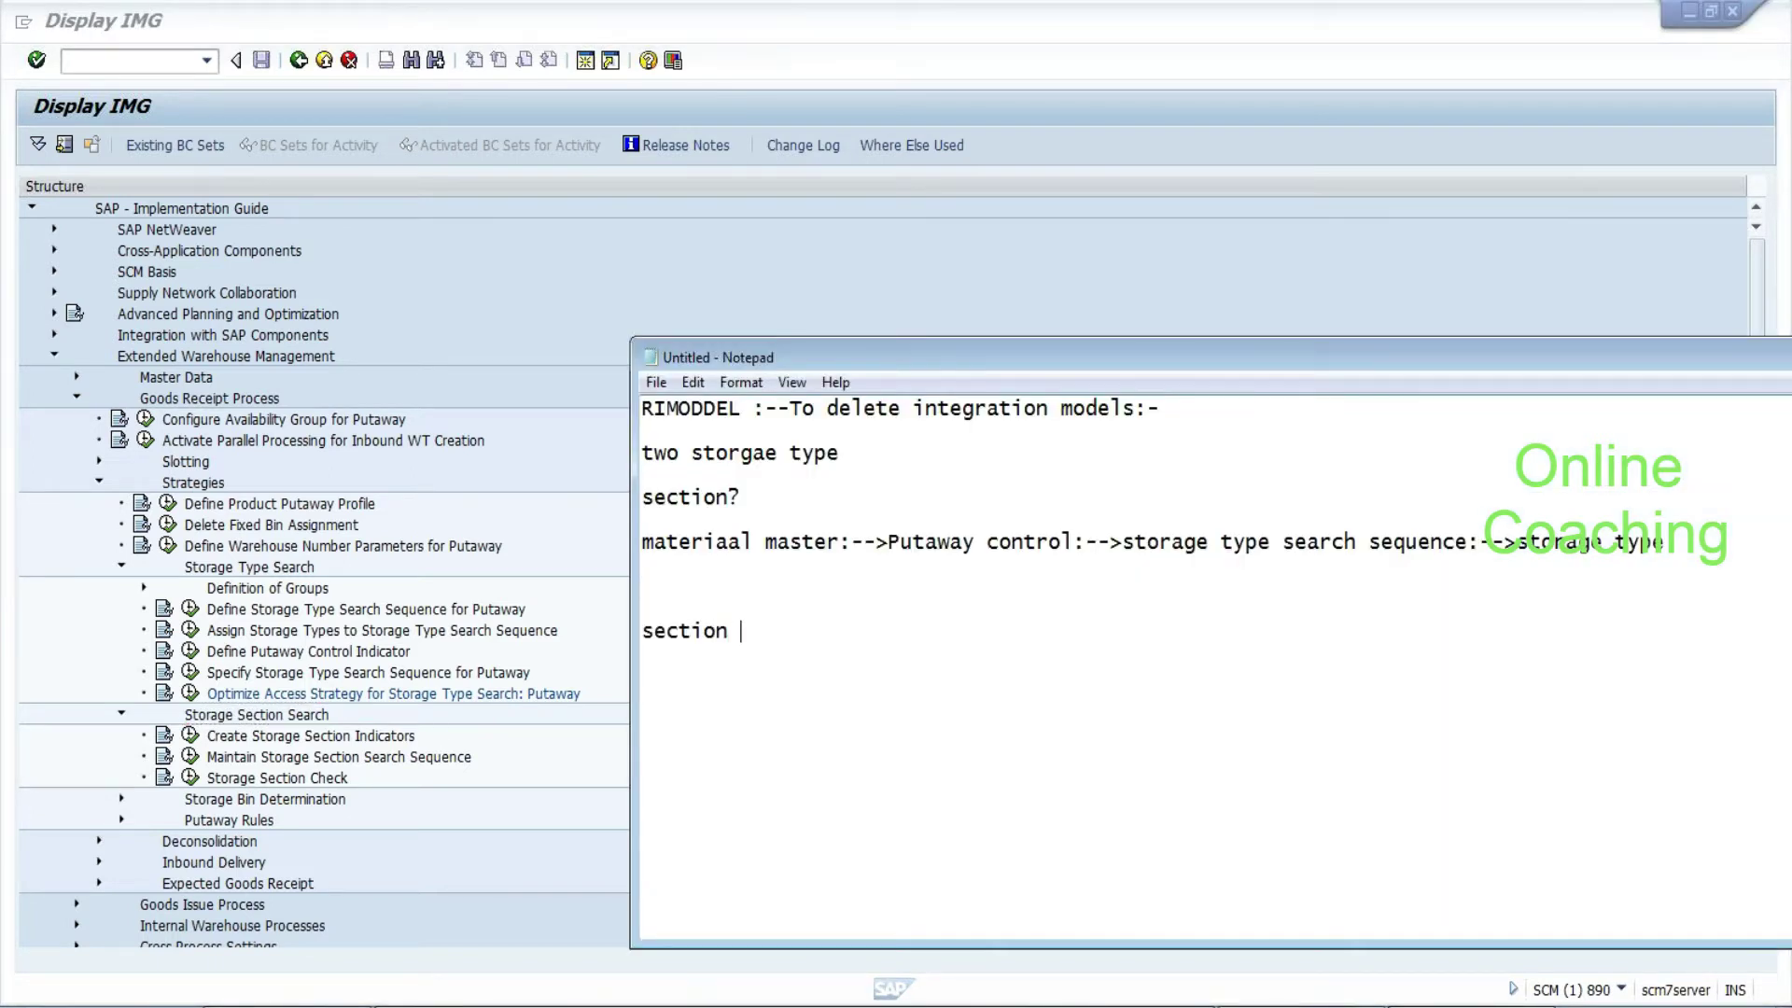
{"action": "type", "text": "search:--"}
{"action": "left_click", "coordinate": [376, 747]}
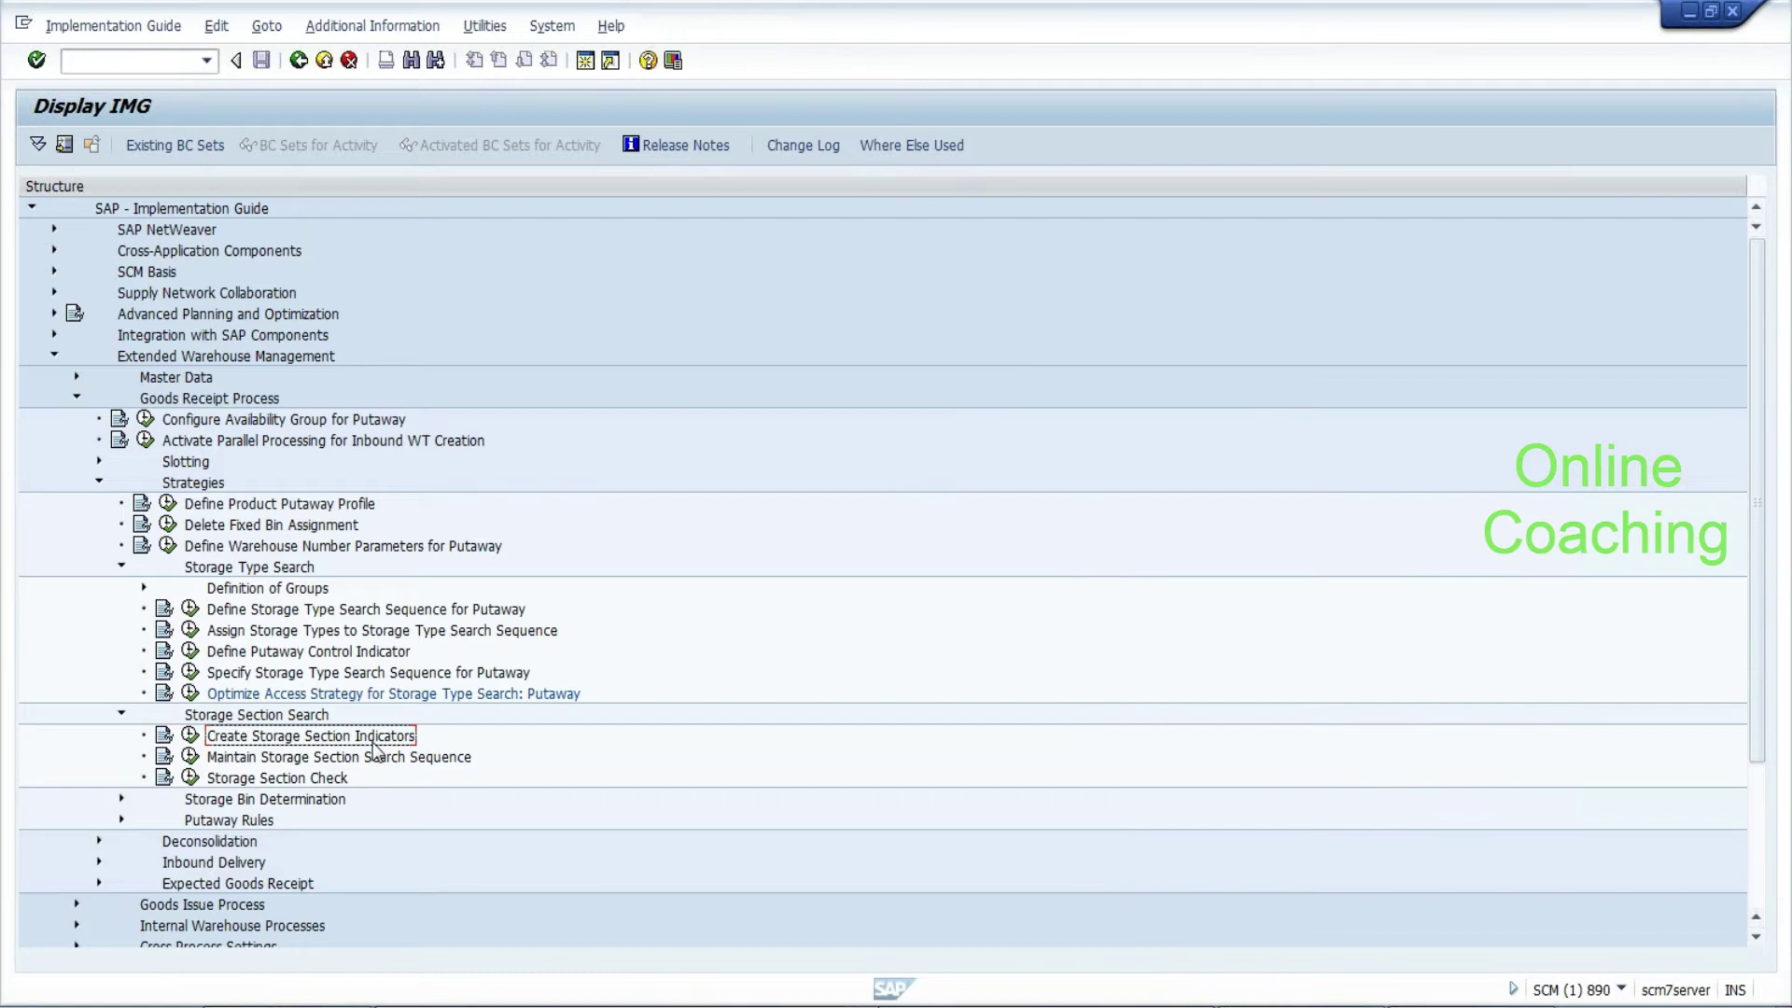
{"action": "left_click", "coordinate": [190, 737]}
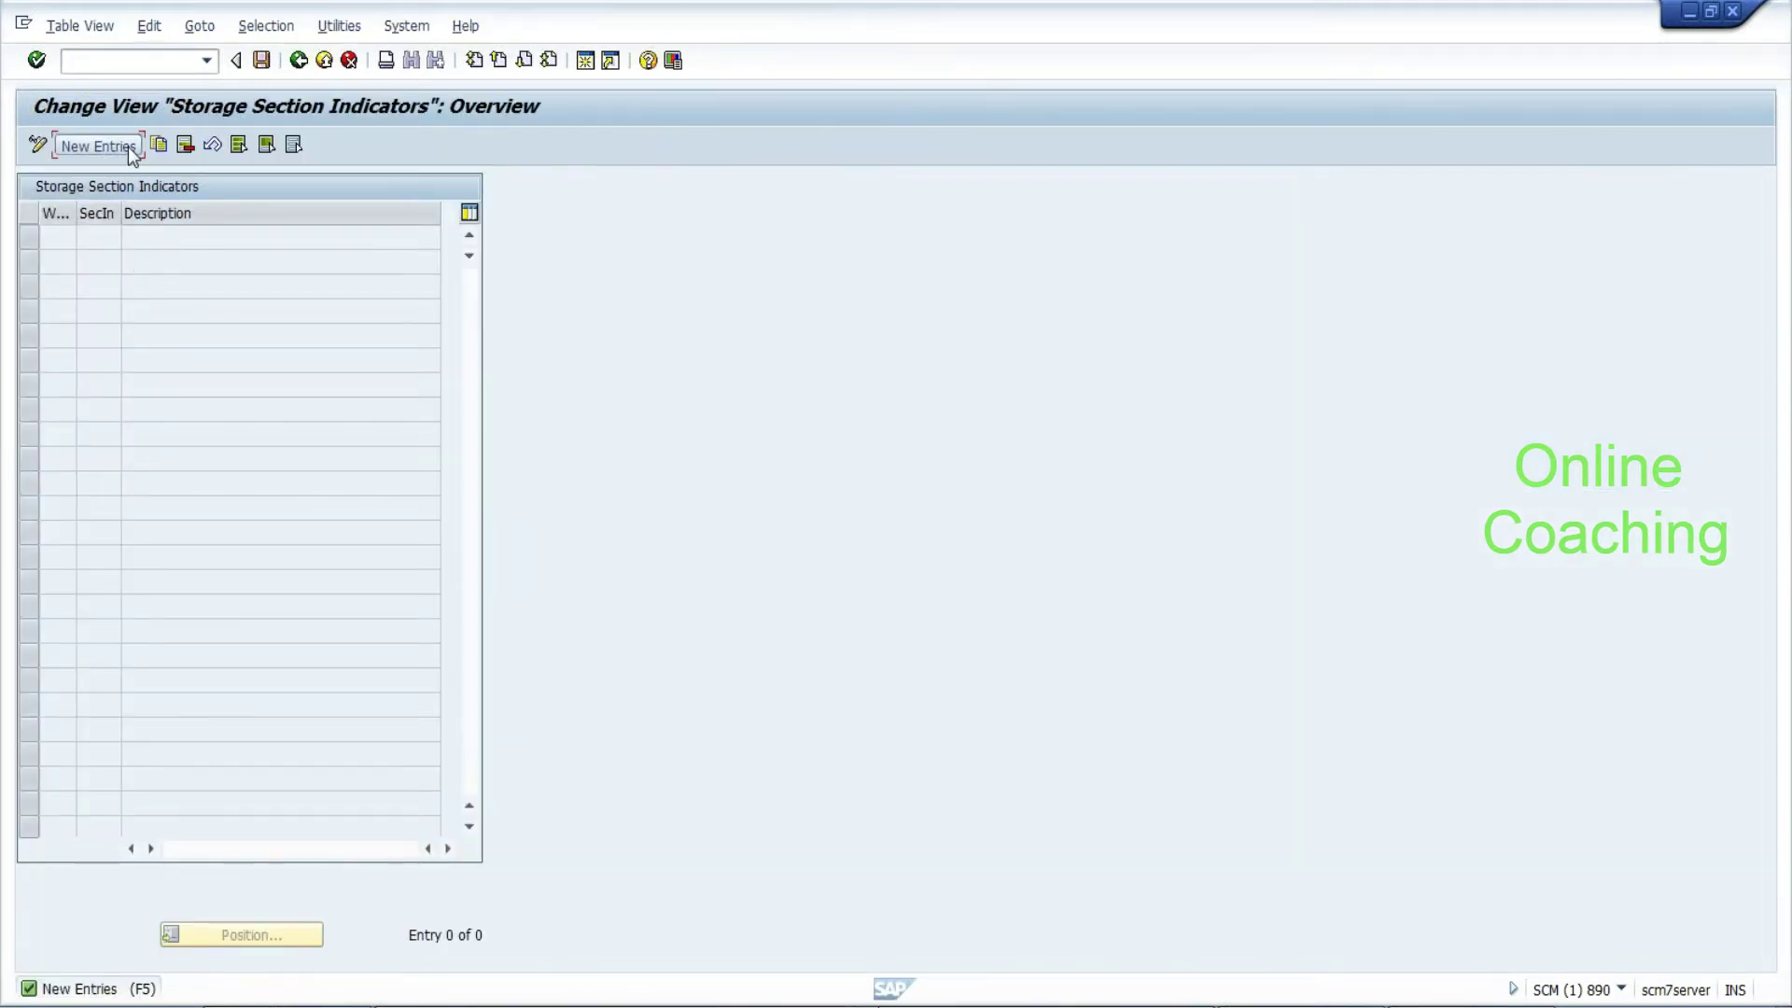
Add storage section indicator BTS for warehouse EHYD, described as 'Bottom up storage section indicator'
{"action": "left_click", "coordinate": [97, 146]}
{"action": "type", "text": "EHYD"}
{"action": "key", "text": "Tab"}
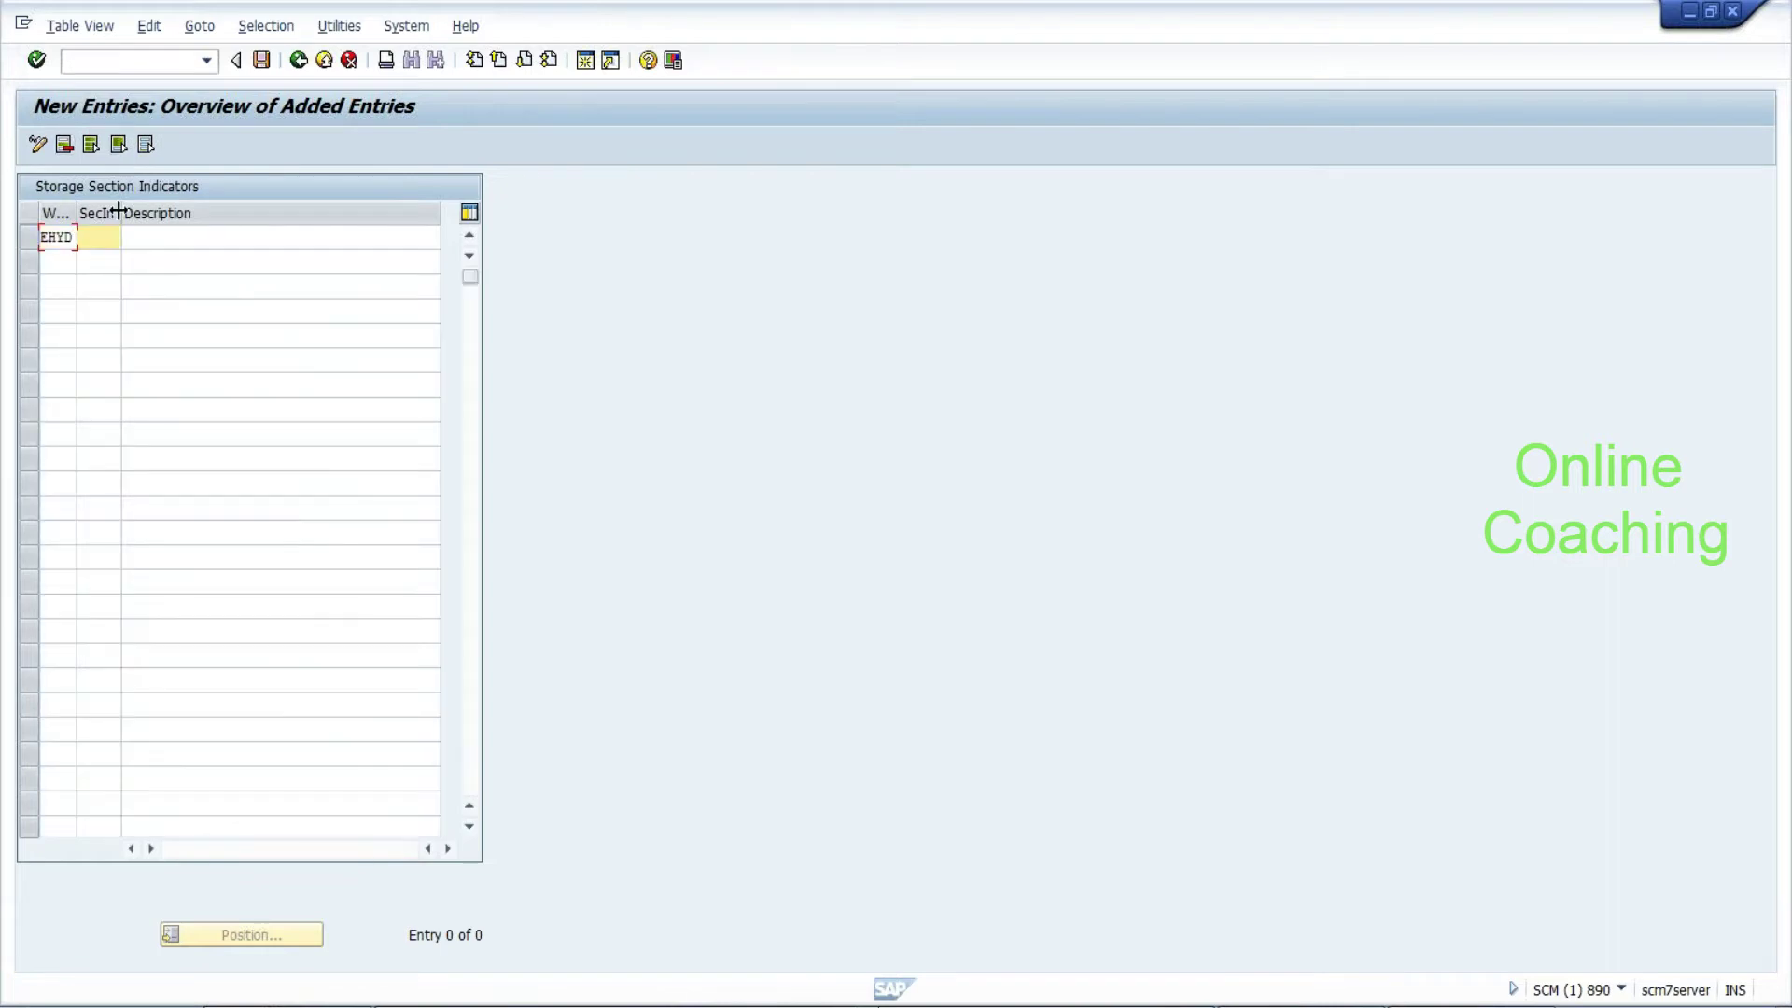
{"action": "type", "text": "BTS"}
{"action": "key", "text": "Tab"}
{"action": "type", "text": "Bomm"}
{"action": "key", "text": "BackSpace"}
{"action": "key", "text": "BackSpace"}
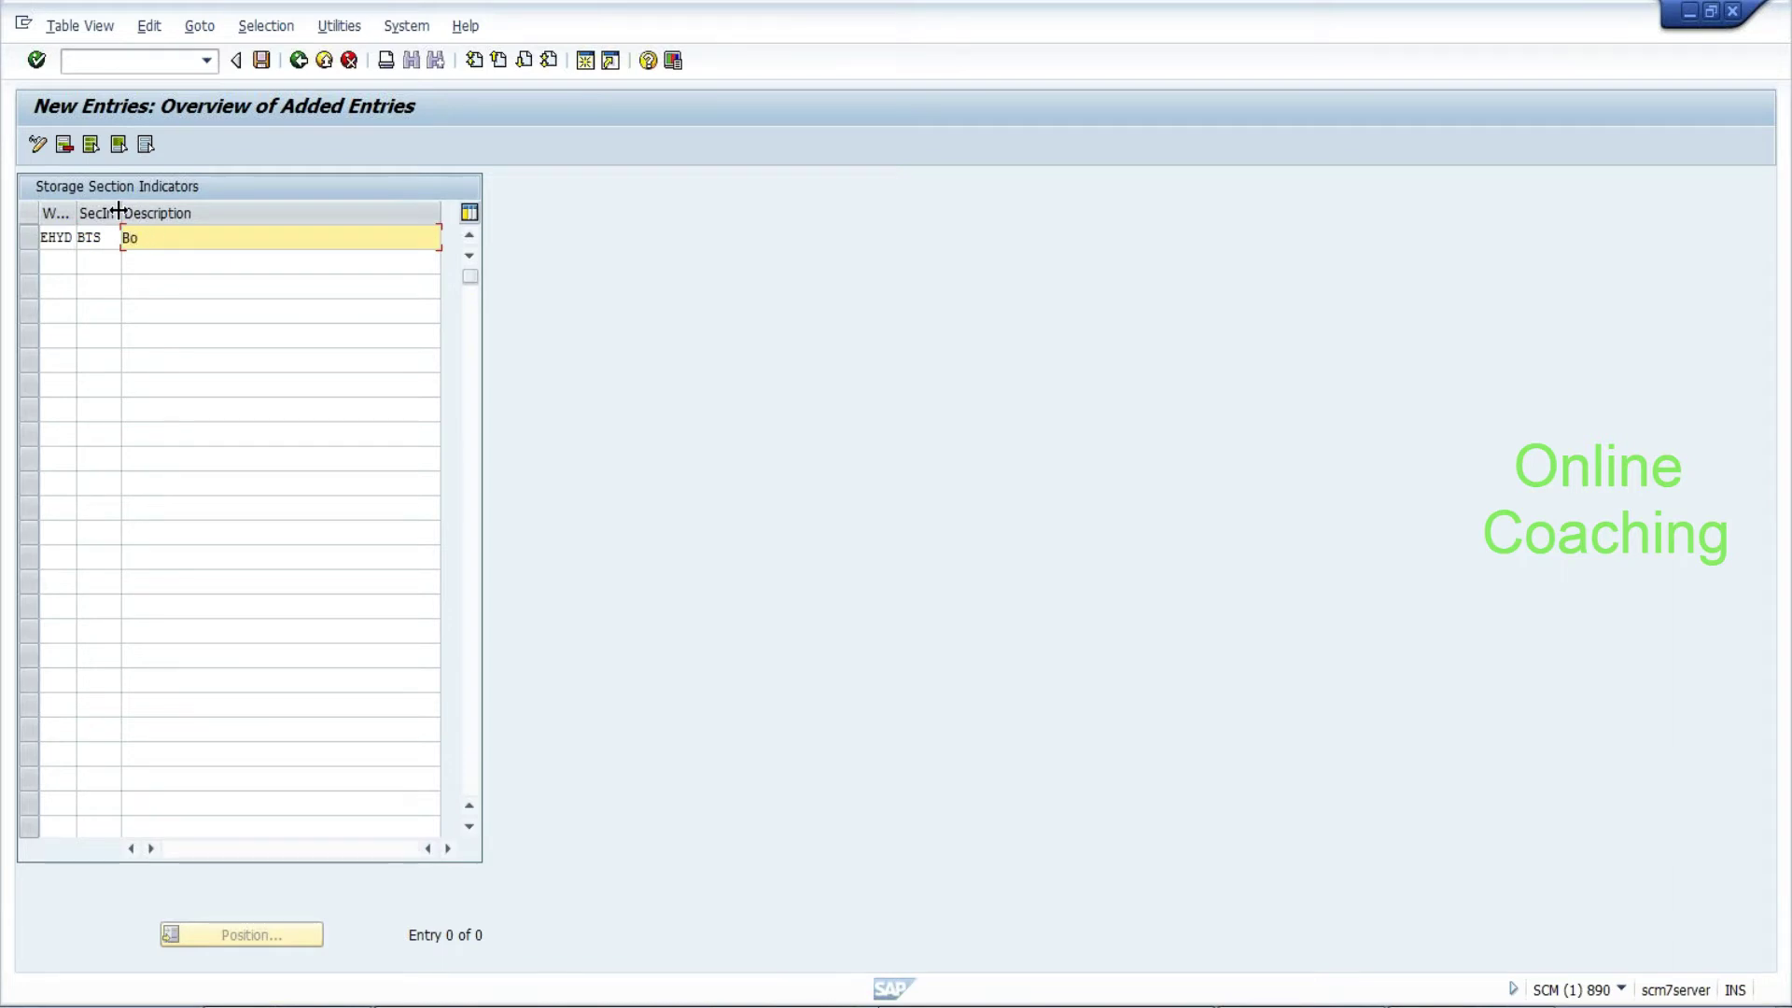
{"action": "type", "text": "ttom up storage section indi"}
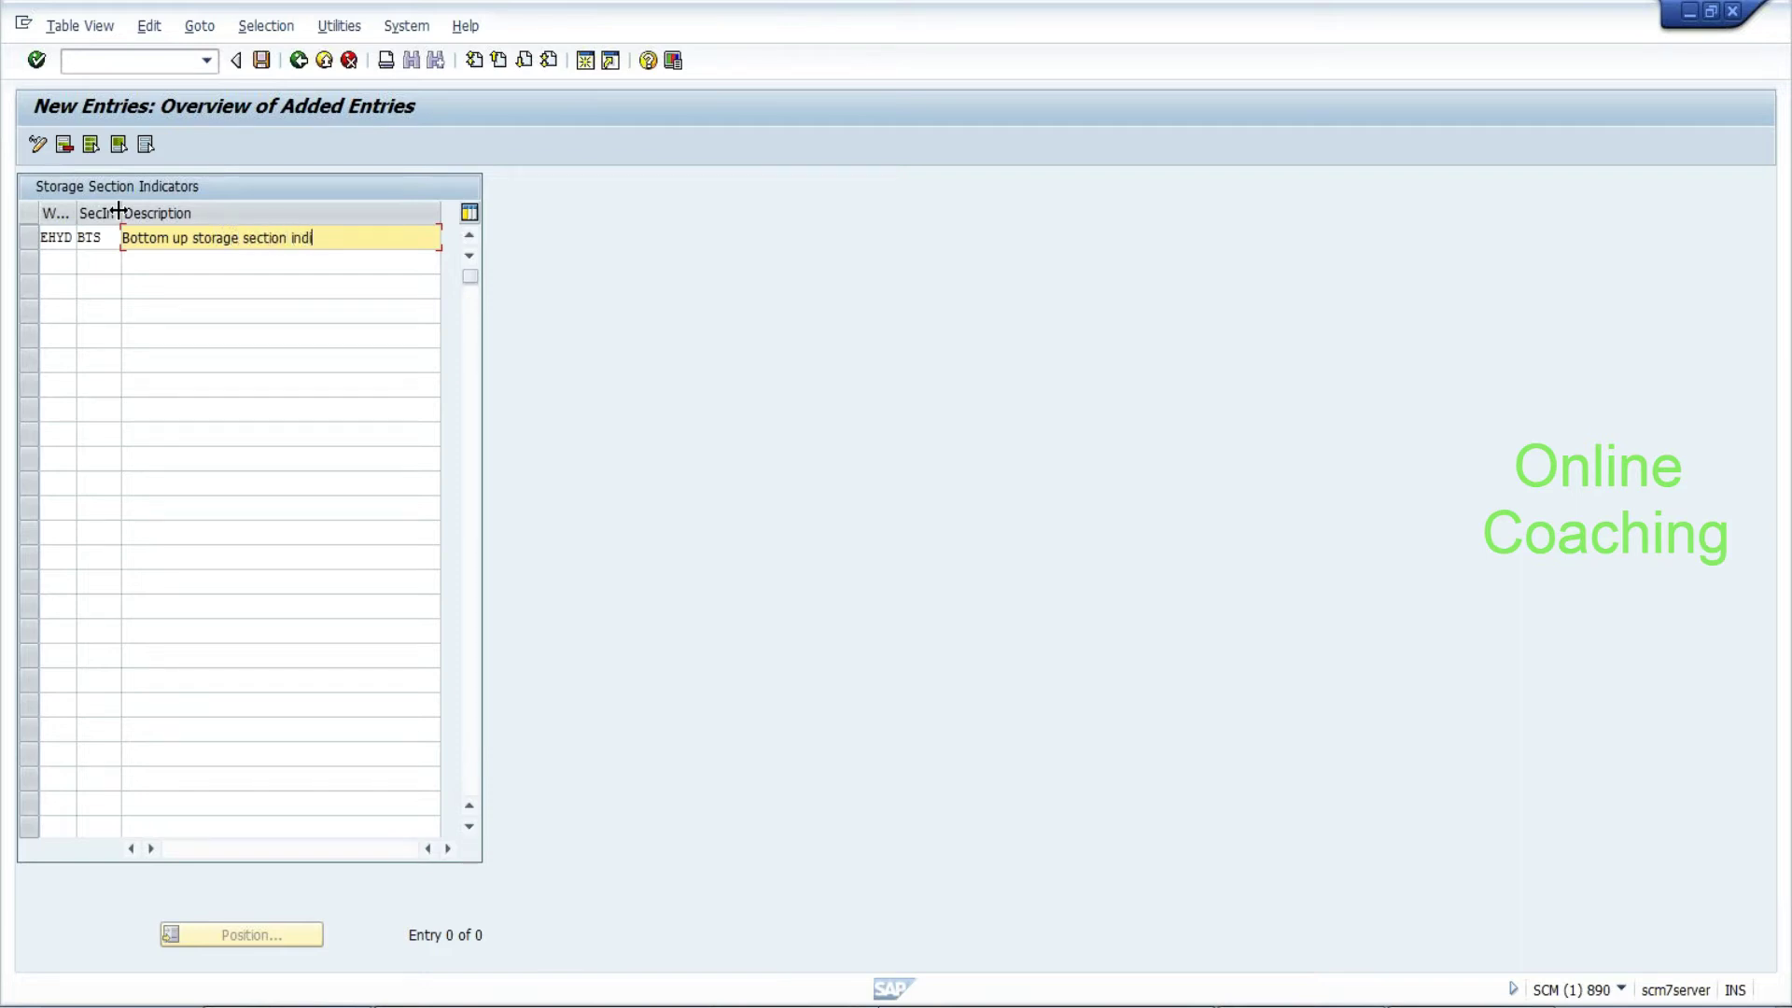
{"action": "type", "text": "cator"}
{"action": "key", "text": "Return"}
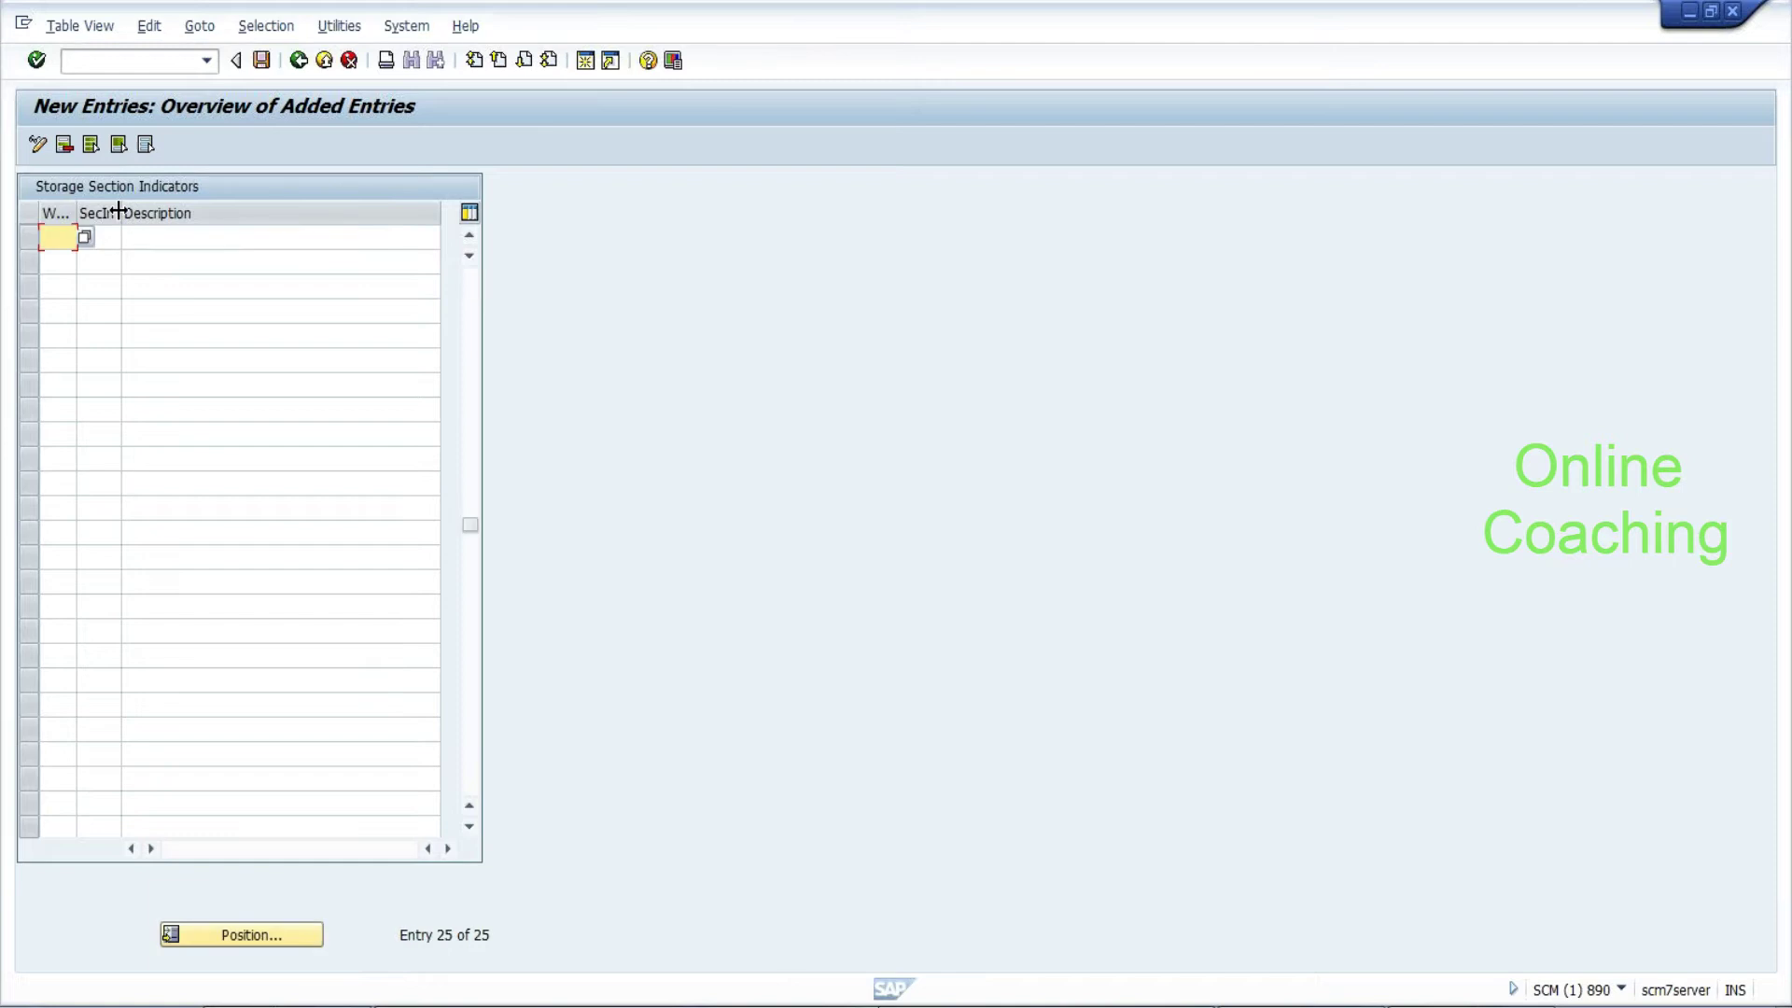
Save the BTS indicator under a customizing request and return to the IMG tree
{"action": "left_click", "coordinate": [262, 61]}
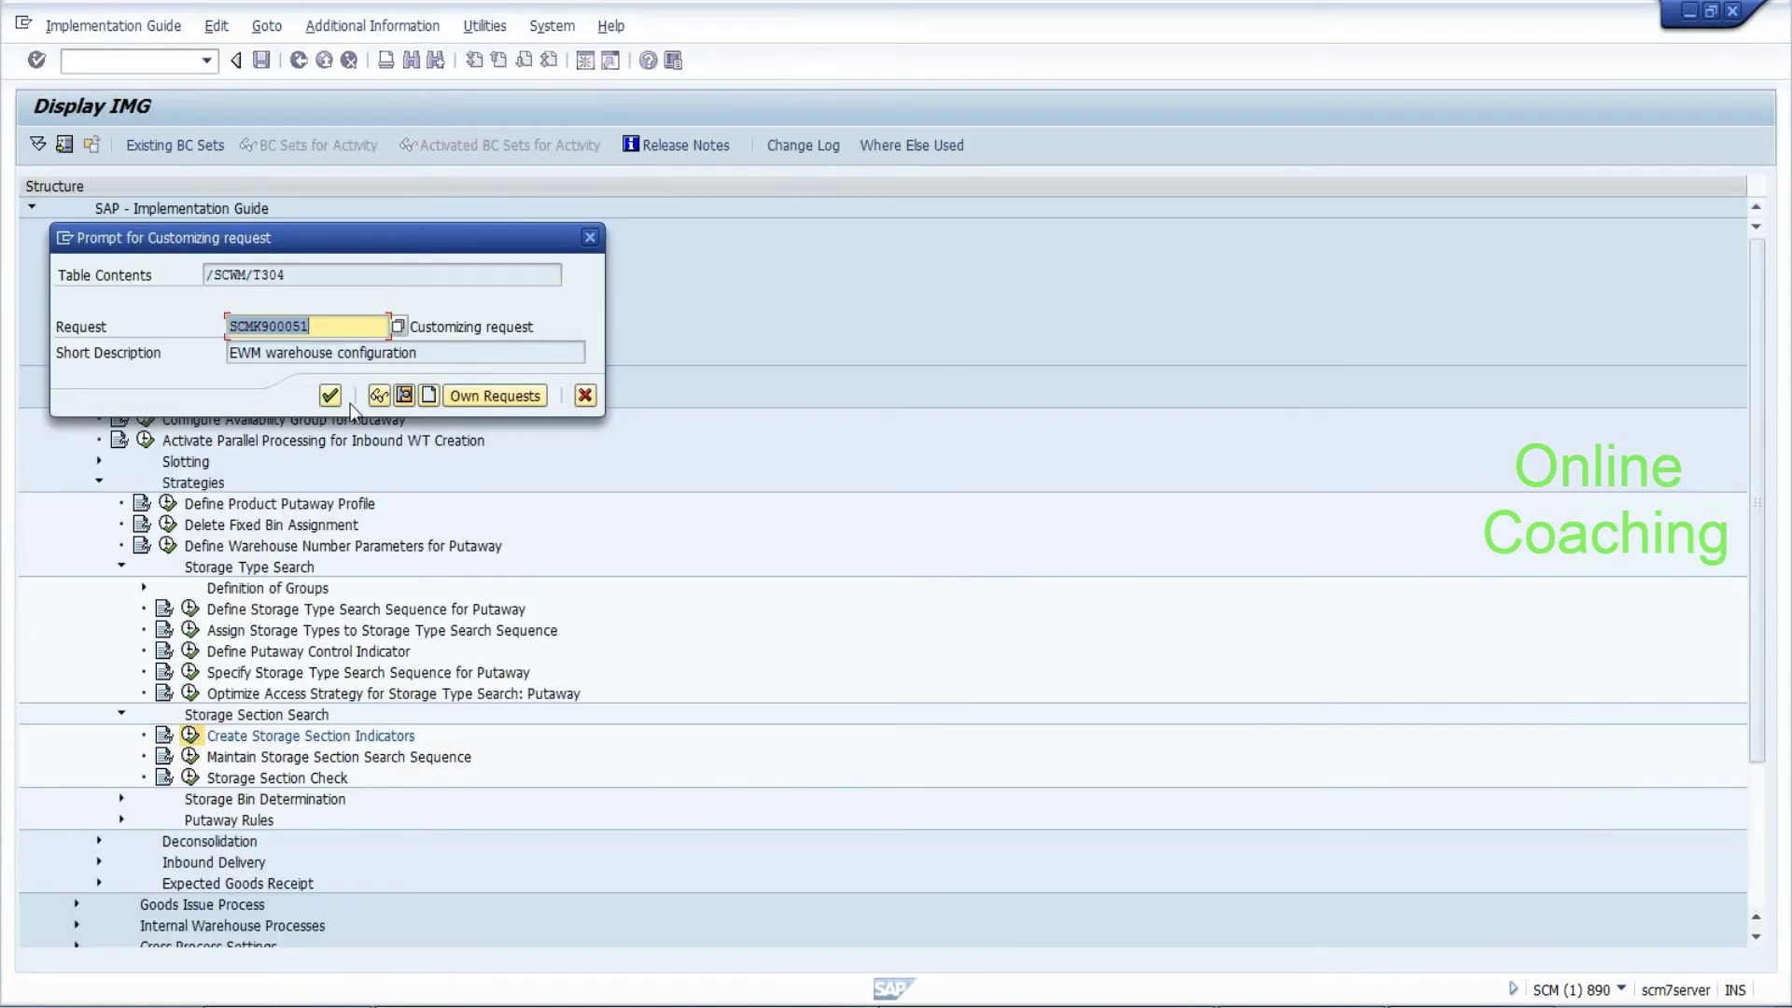
{"action": "left_click", "coordinate": [342, 399]}
{"action": "left_click", "coordinate": [298, 60]}
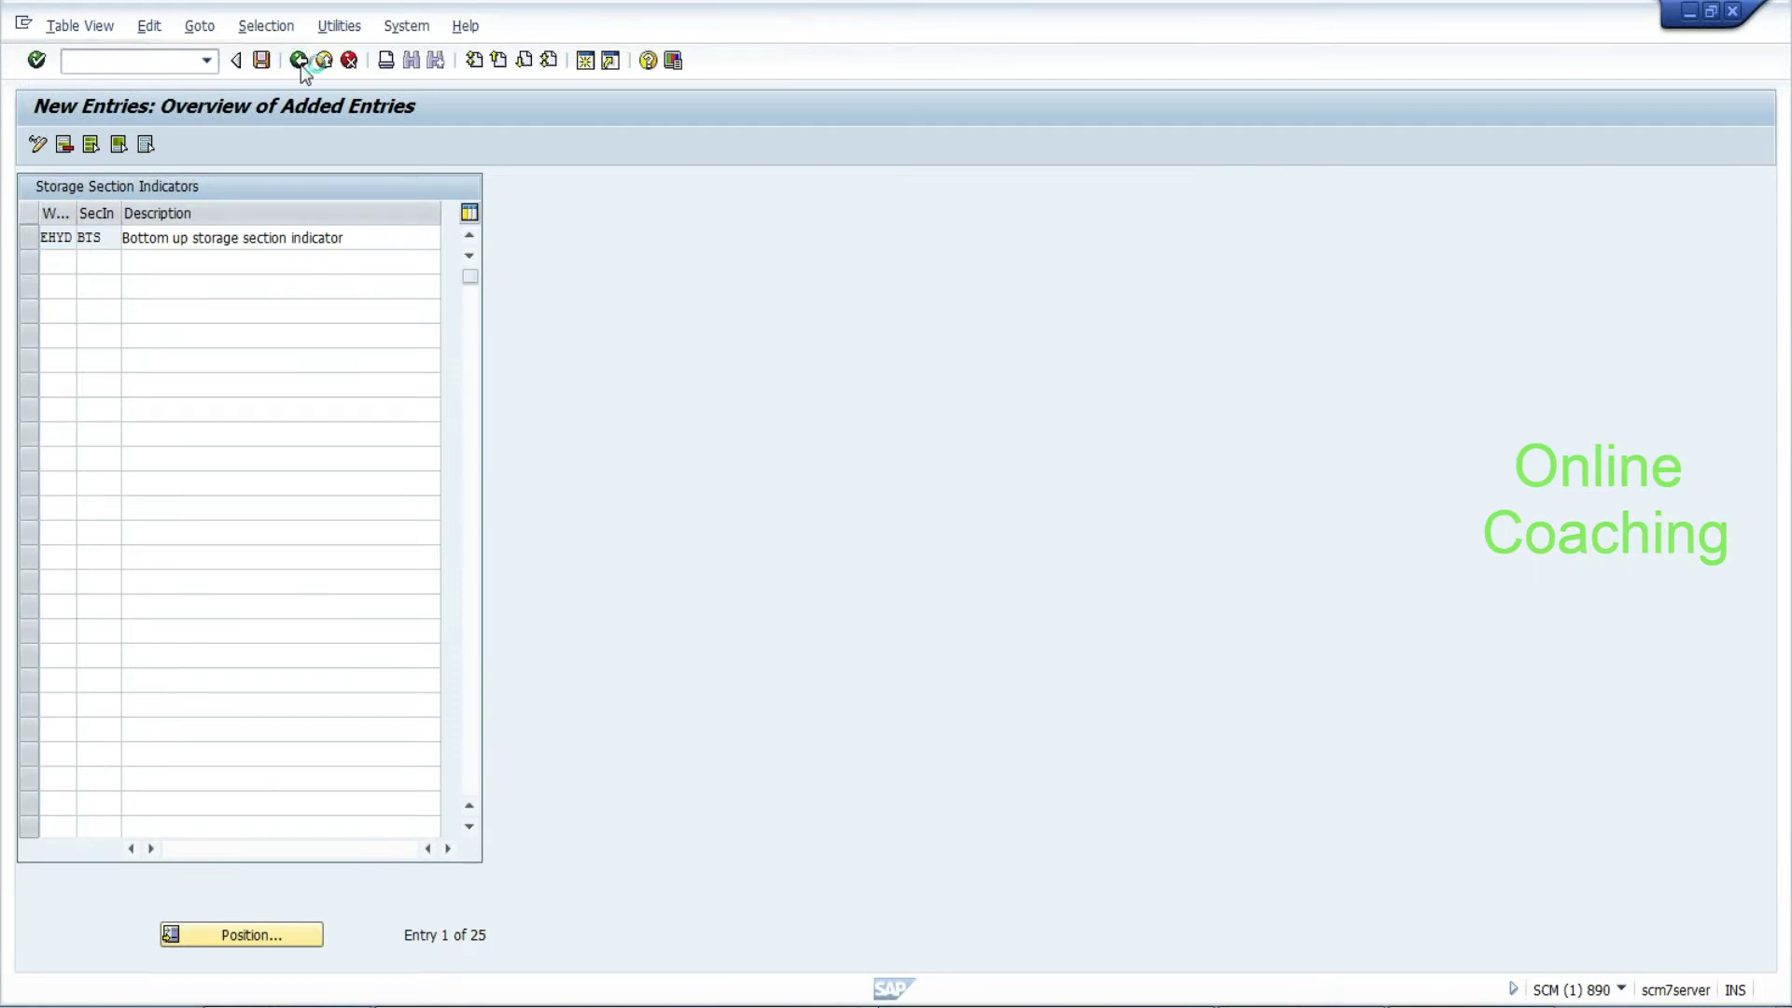
{"action": "left_click", "coordinate": [298, 61]}
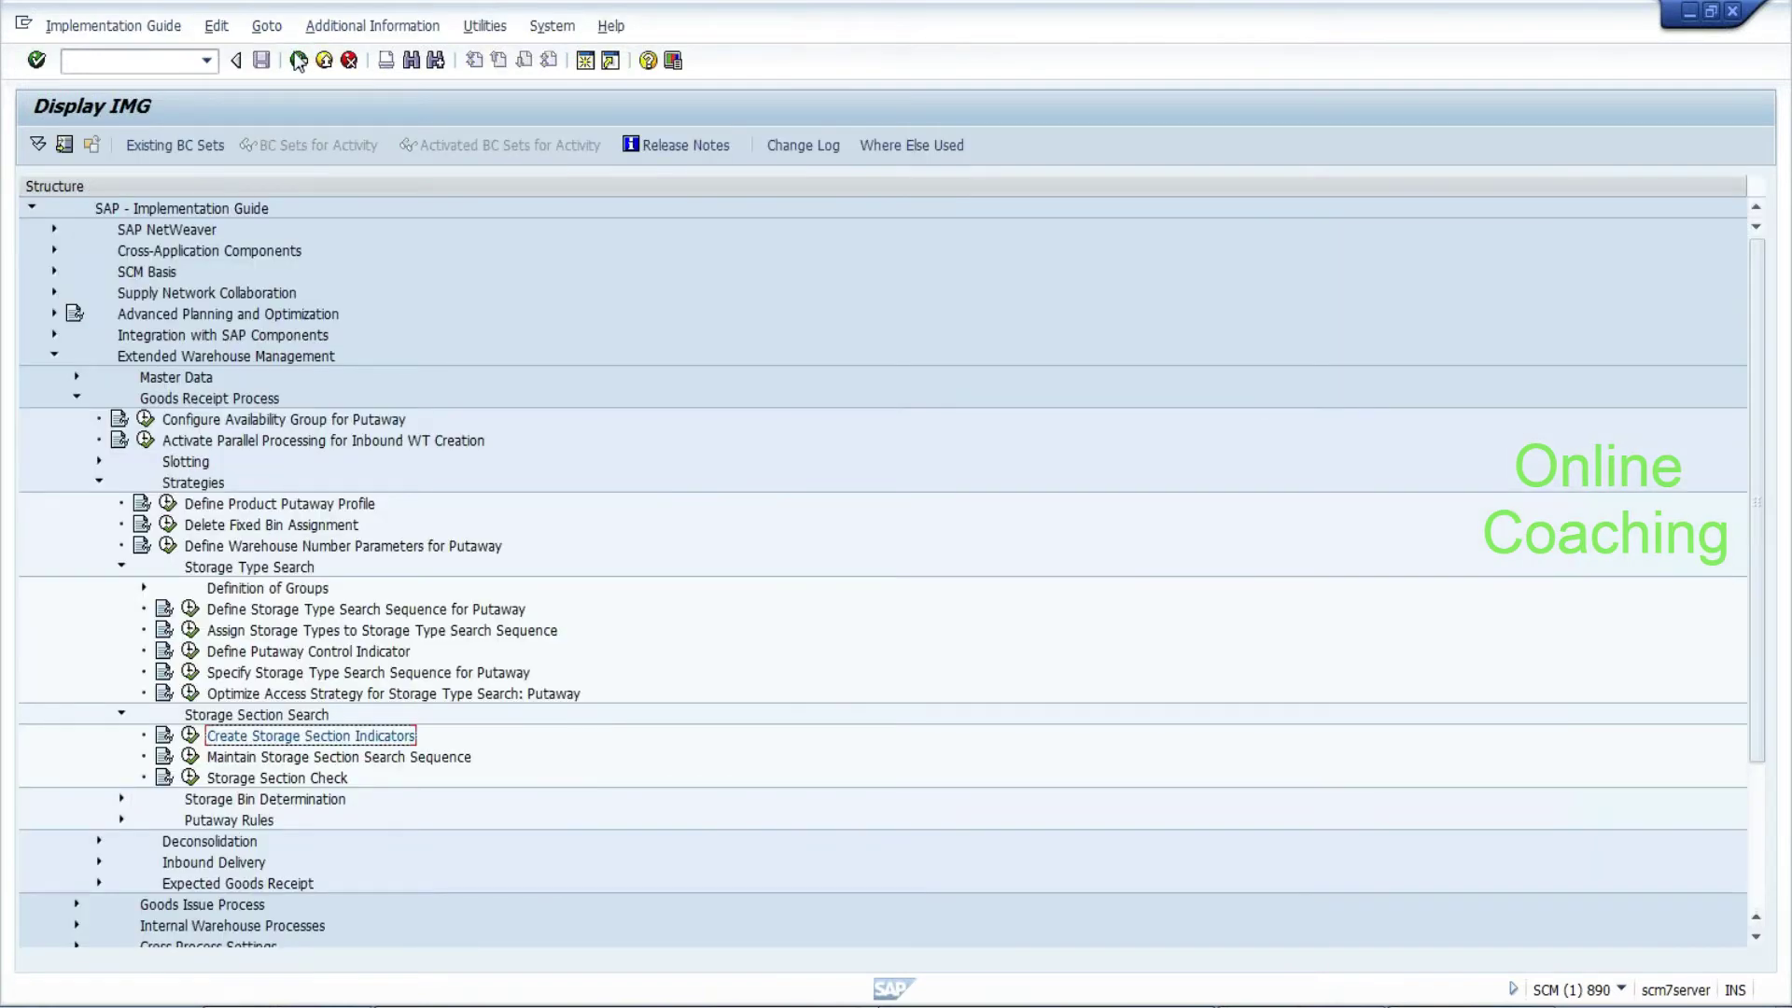
{"action": "left_click", "coordinate": [191, 757]}
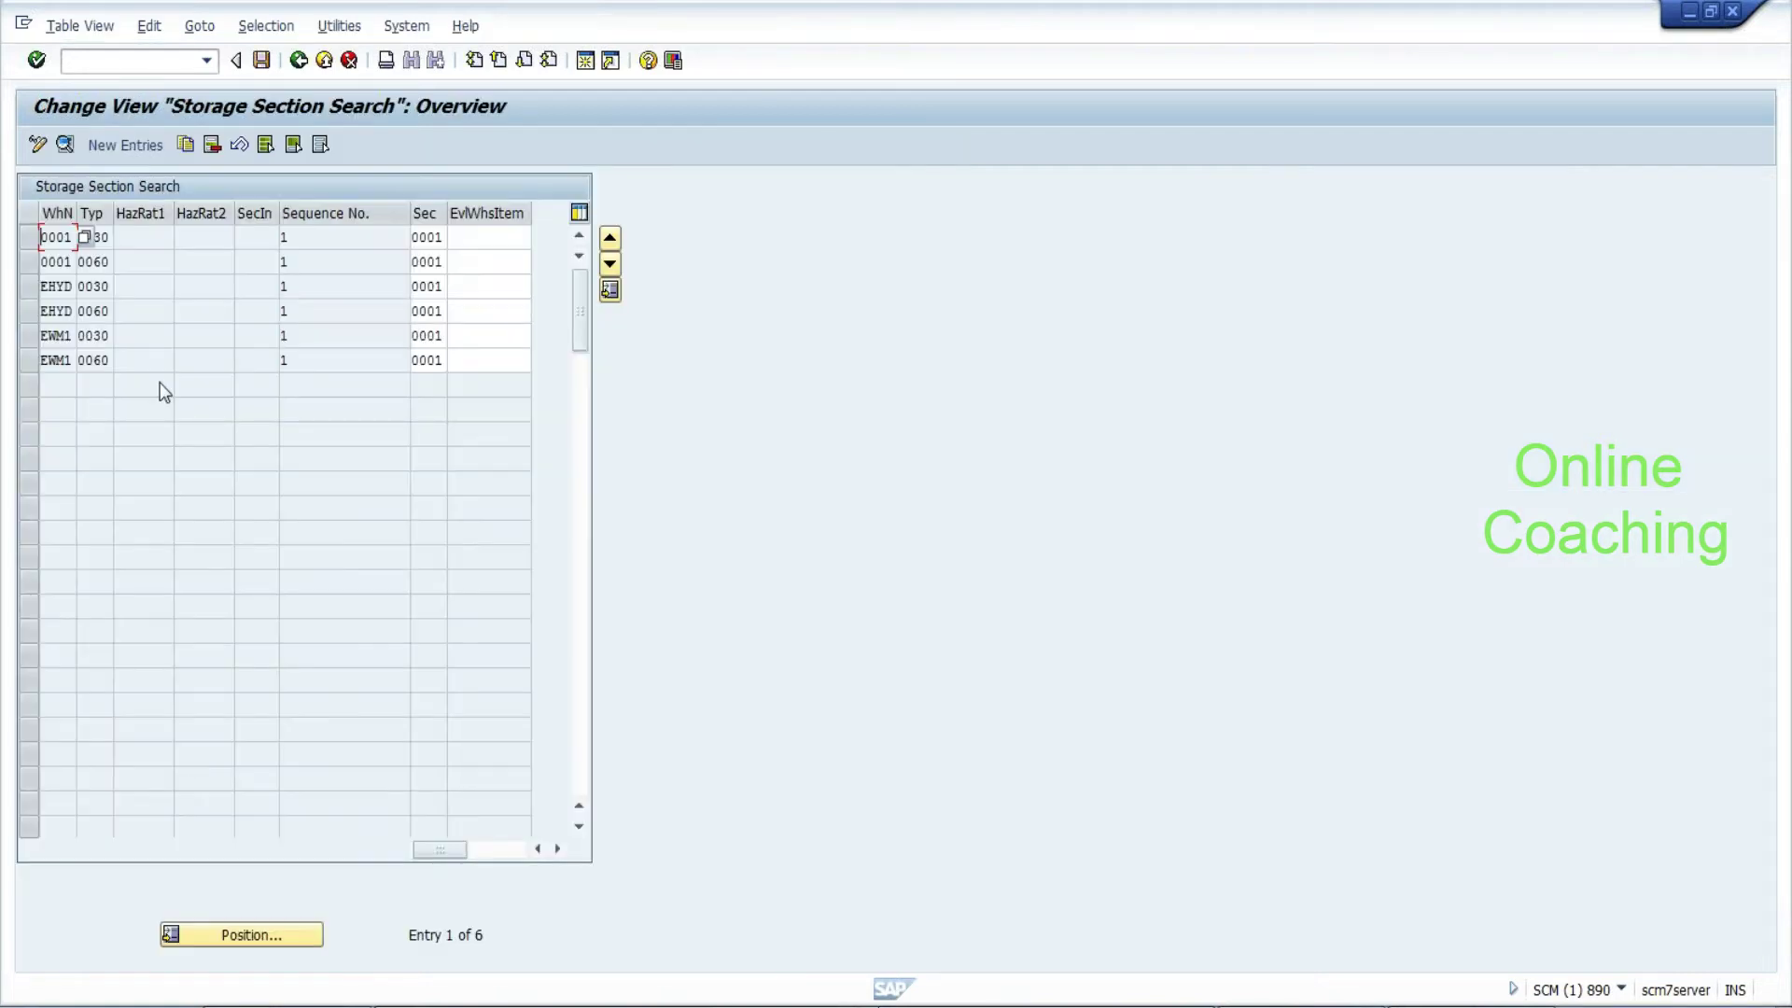
Copy the EHYD 0030 entry as an EHYD COLD entry with section 0001 and save it
{"action": "left_click", "coordinate": [141, 360]}
{"action": "left_click", "coordinate": [31, 287]}
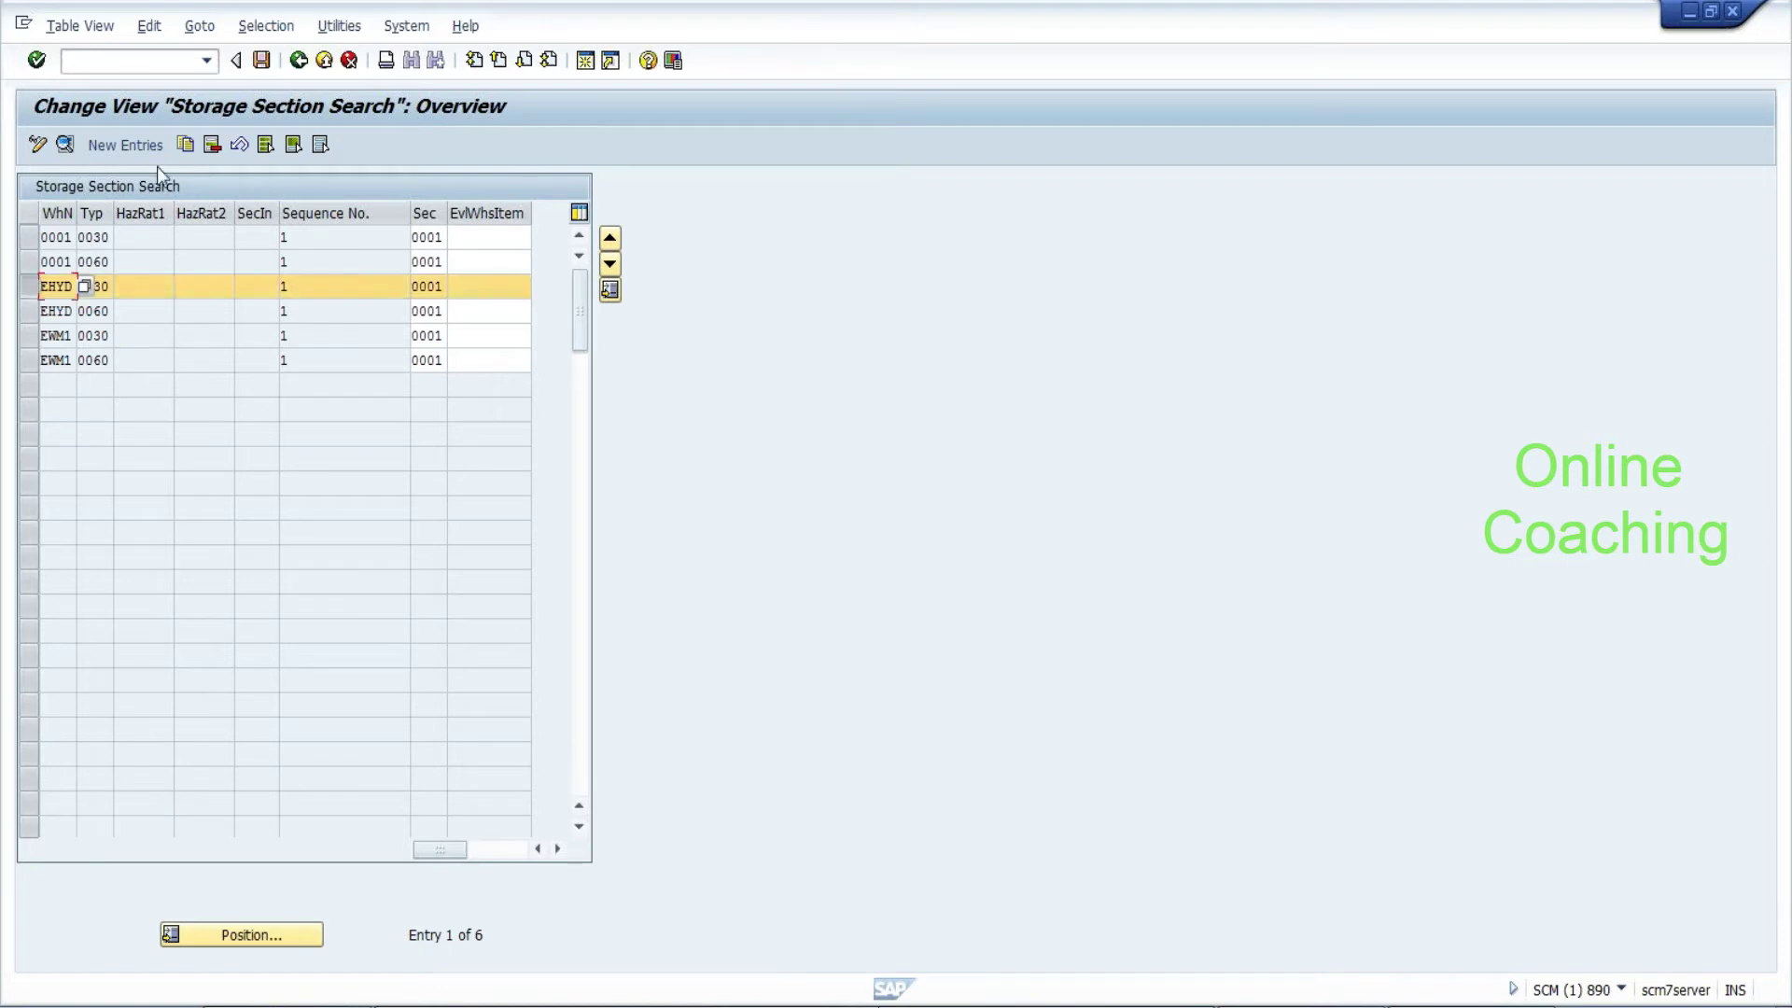
{"action": "left_click", "coordinate": [185, 145]}
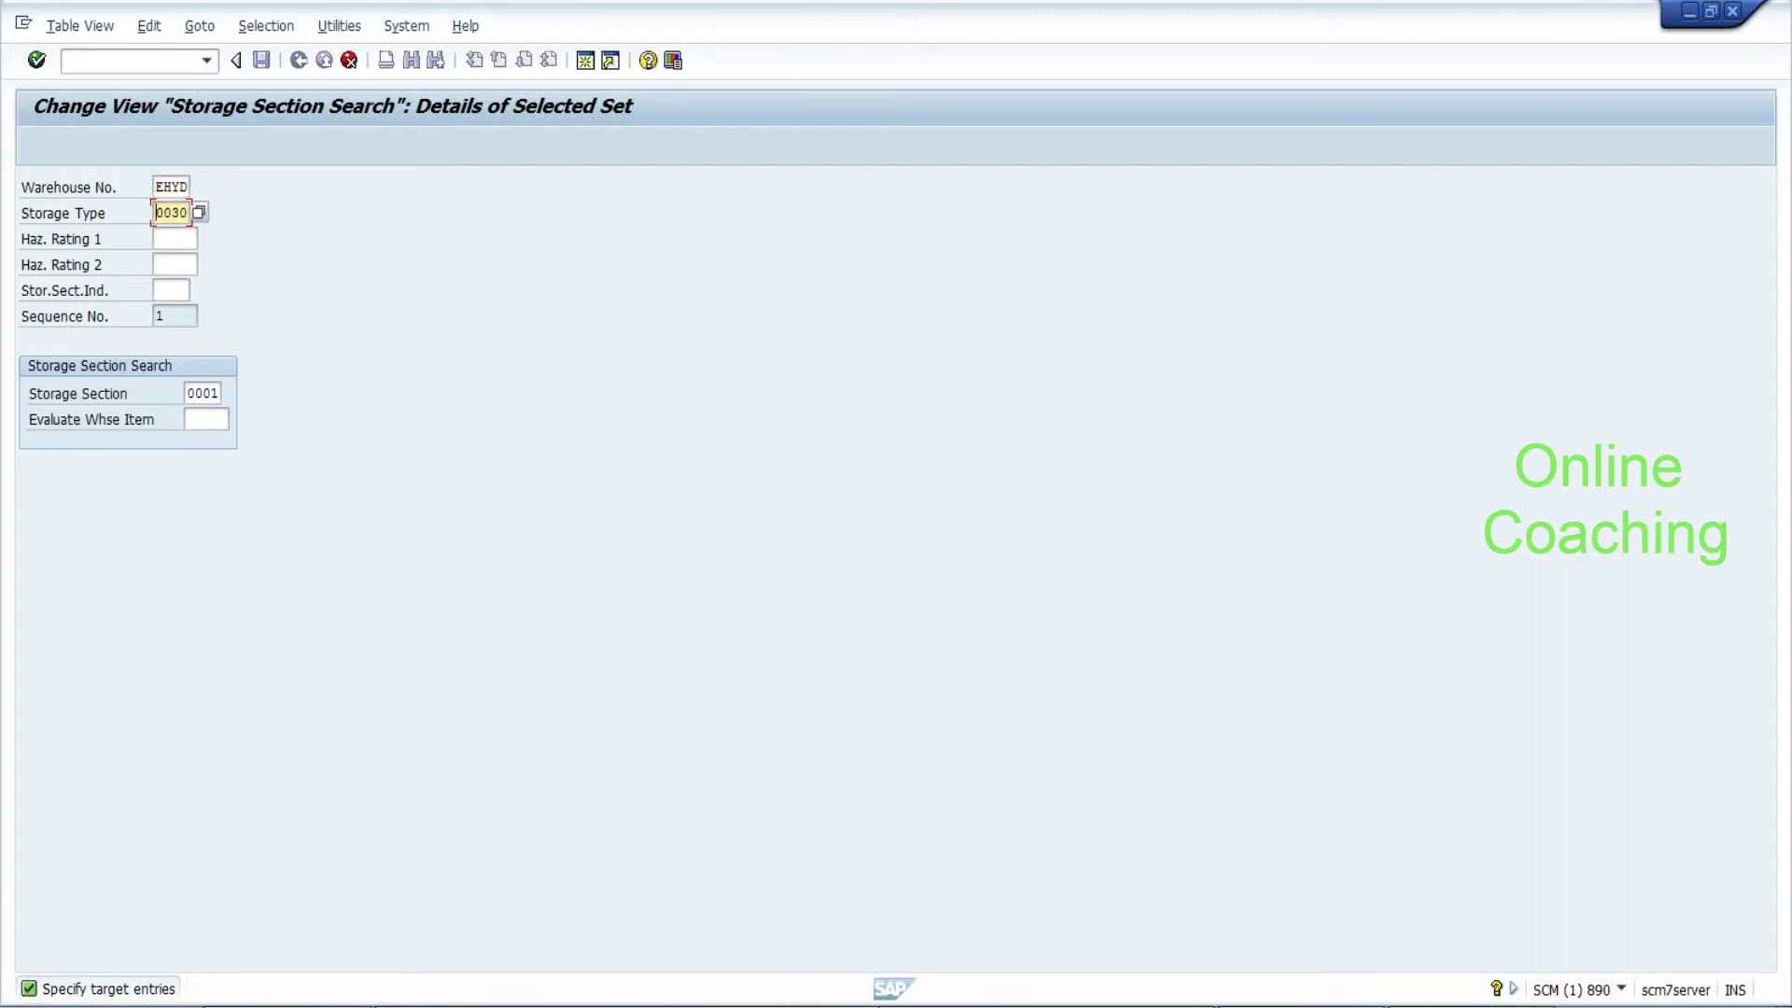
{"action": "key", "text": "BackSpace"}
{"action": "key", "text": "BackSpace"}
{"action": "key", "text": "BackSpace"}
{"action": "key", "text": "BackSpace"}
{"action": "type", "text": "COLD"}
{"action": "left_click", "coordinate": [189, 393]}
{"action": "left_click_drag", "start_coordinate": [188, 393], "coordinate": [220, 393]}
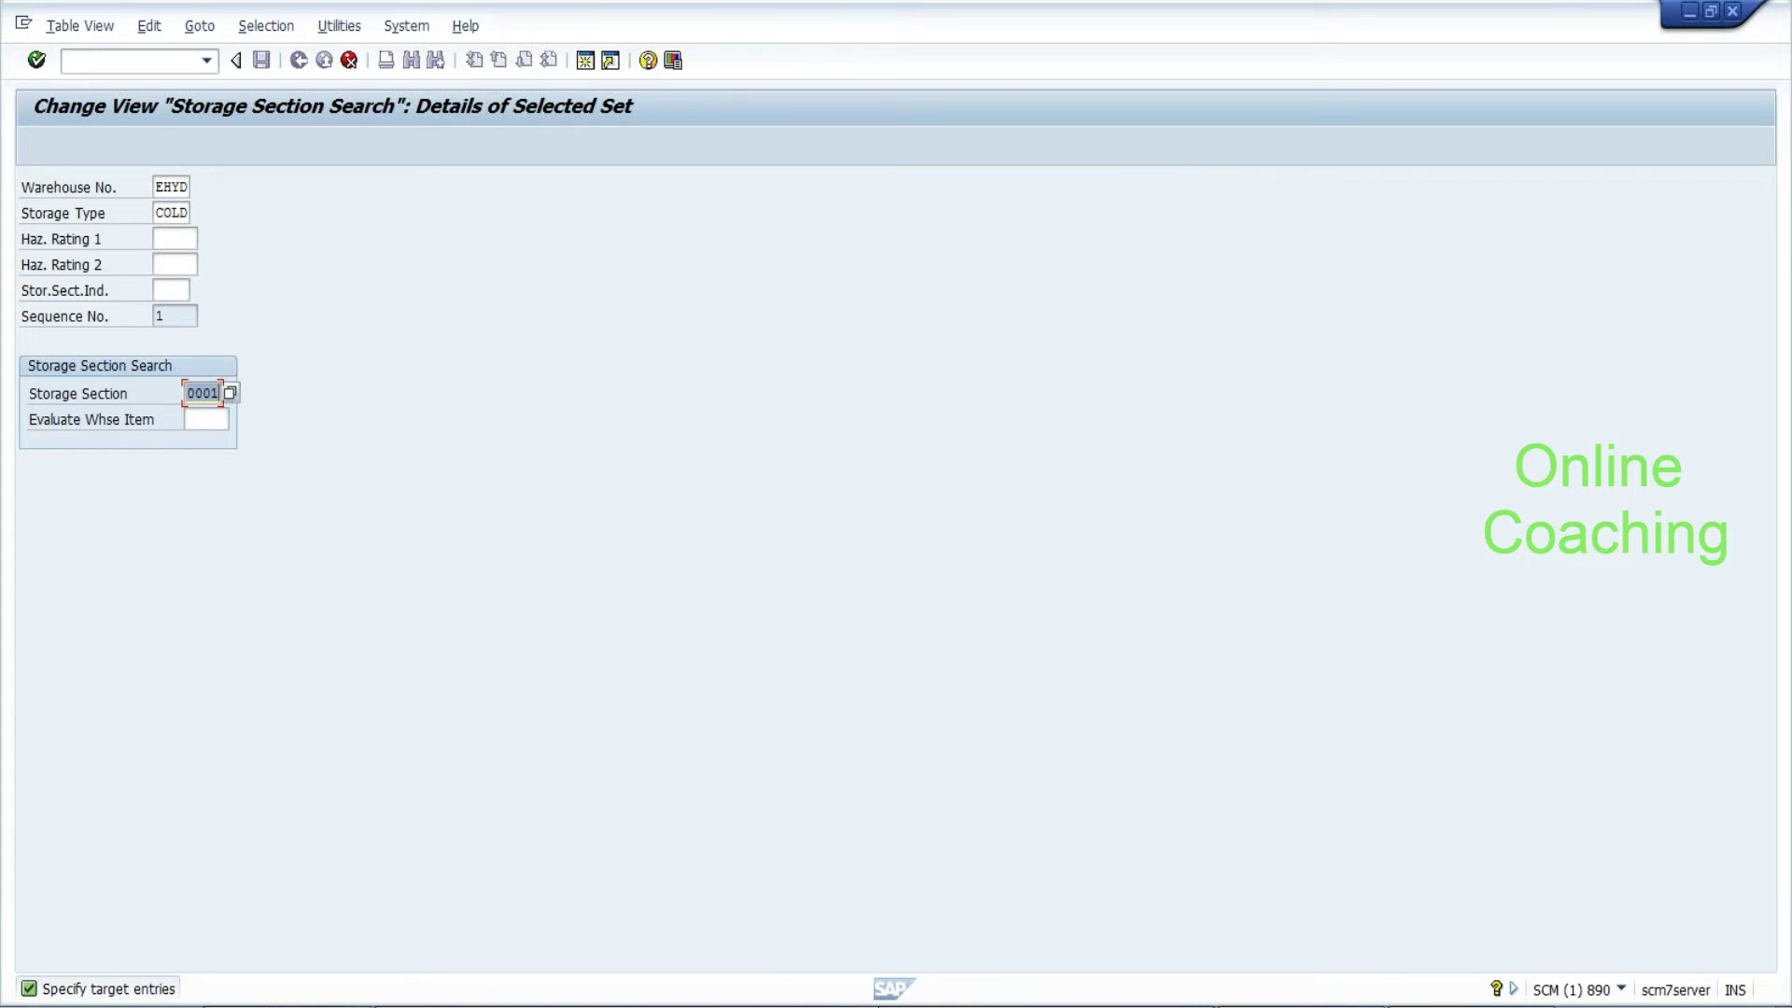
{"action": "left_click", "coordinate": [170, 290]}
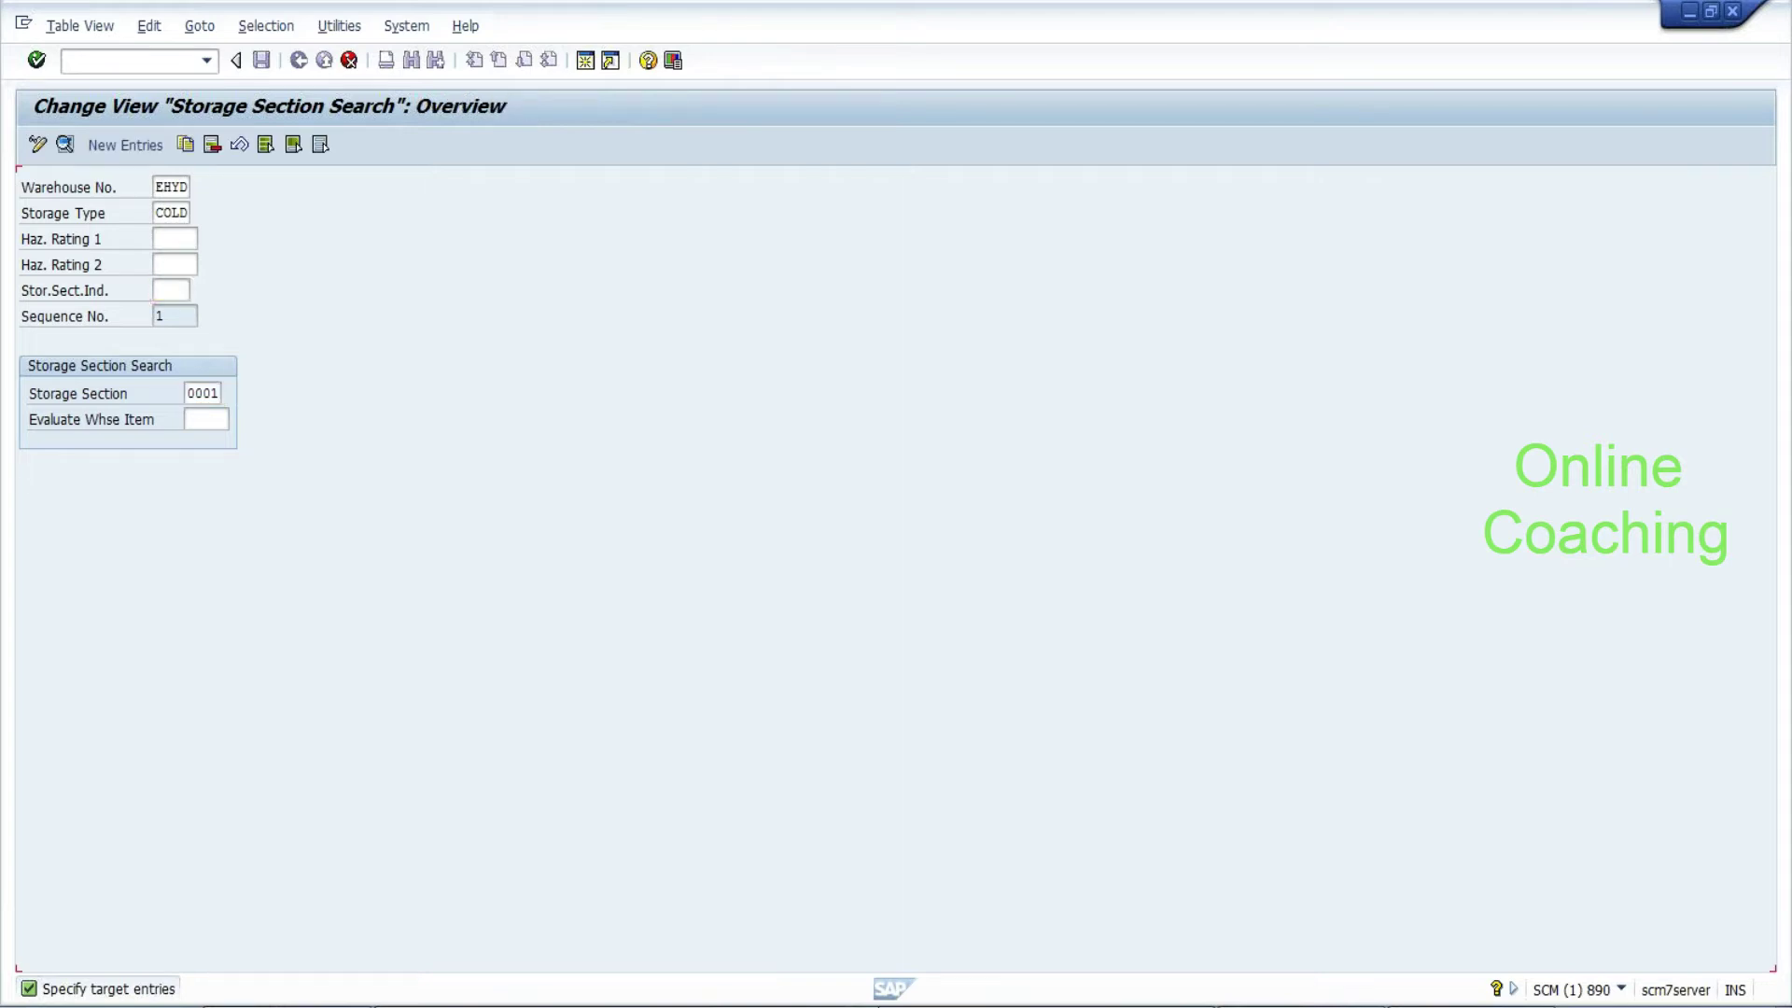
{"action": "left_click", "coordinate": [262, 60]}
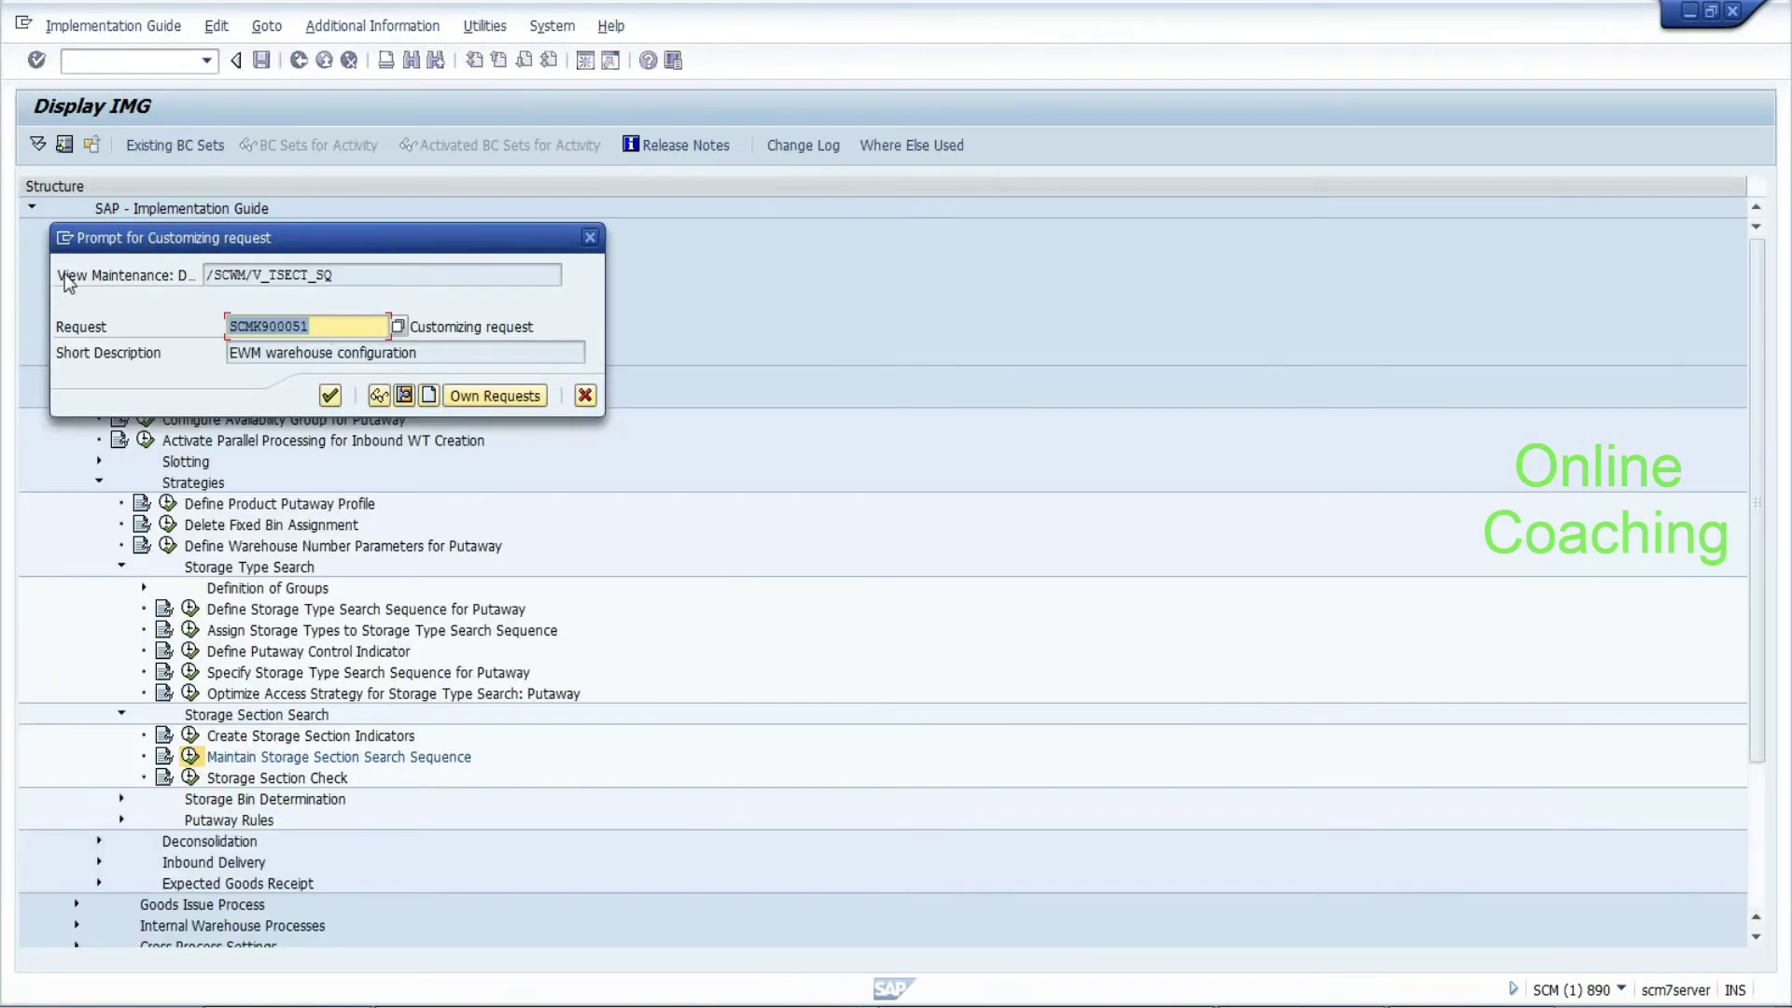
{"action": "left_click", "coordinate": [330, 395]}
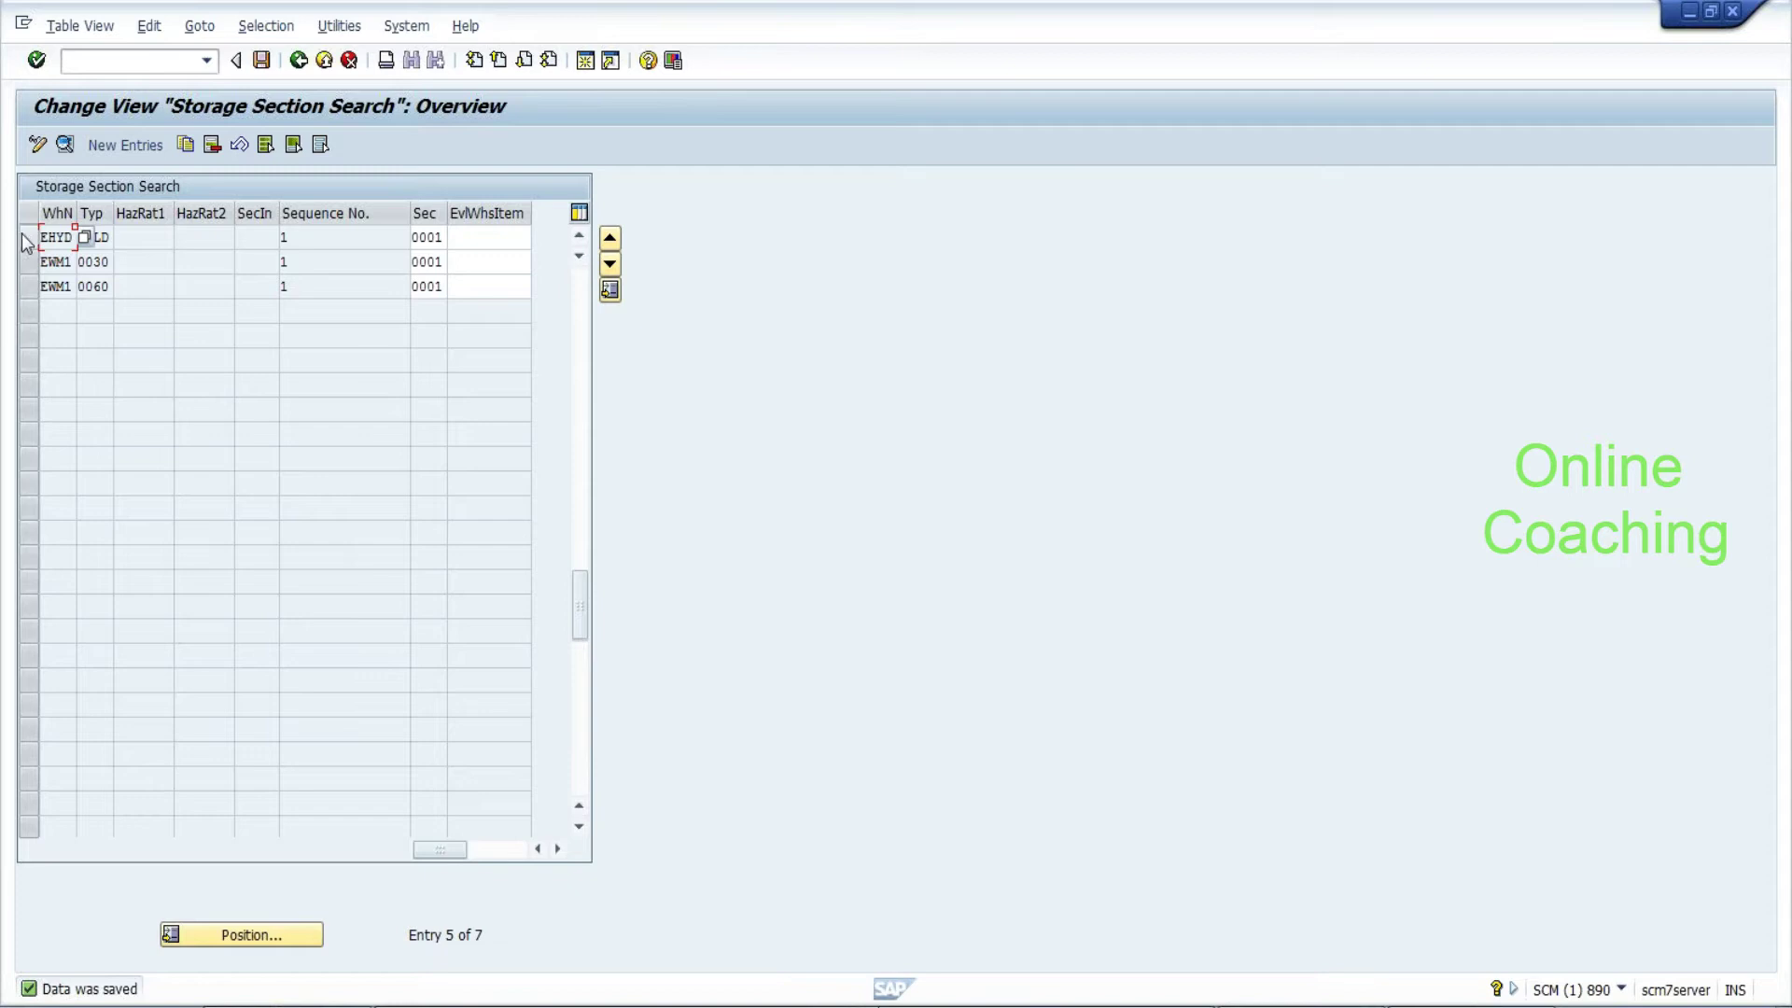
Copy the EHYD COLD entry to a sequence 2 entry with storage section 0002 and save it
{"action": "left_click", "coordinate": [28, 238]}
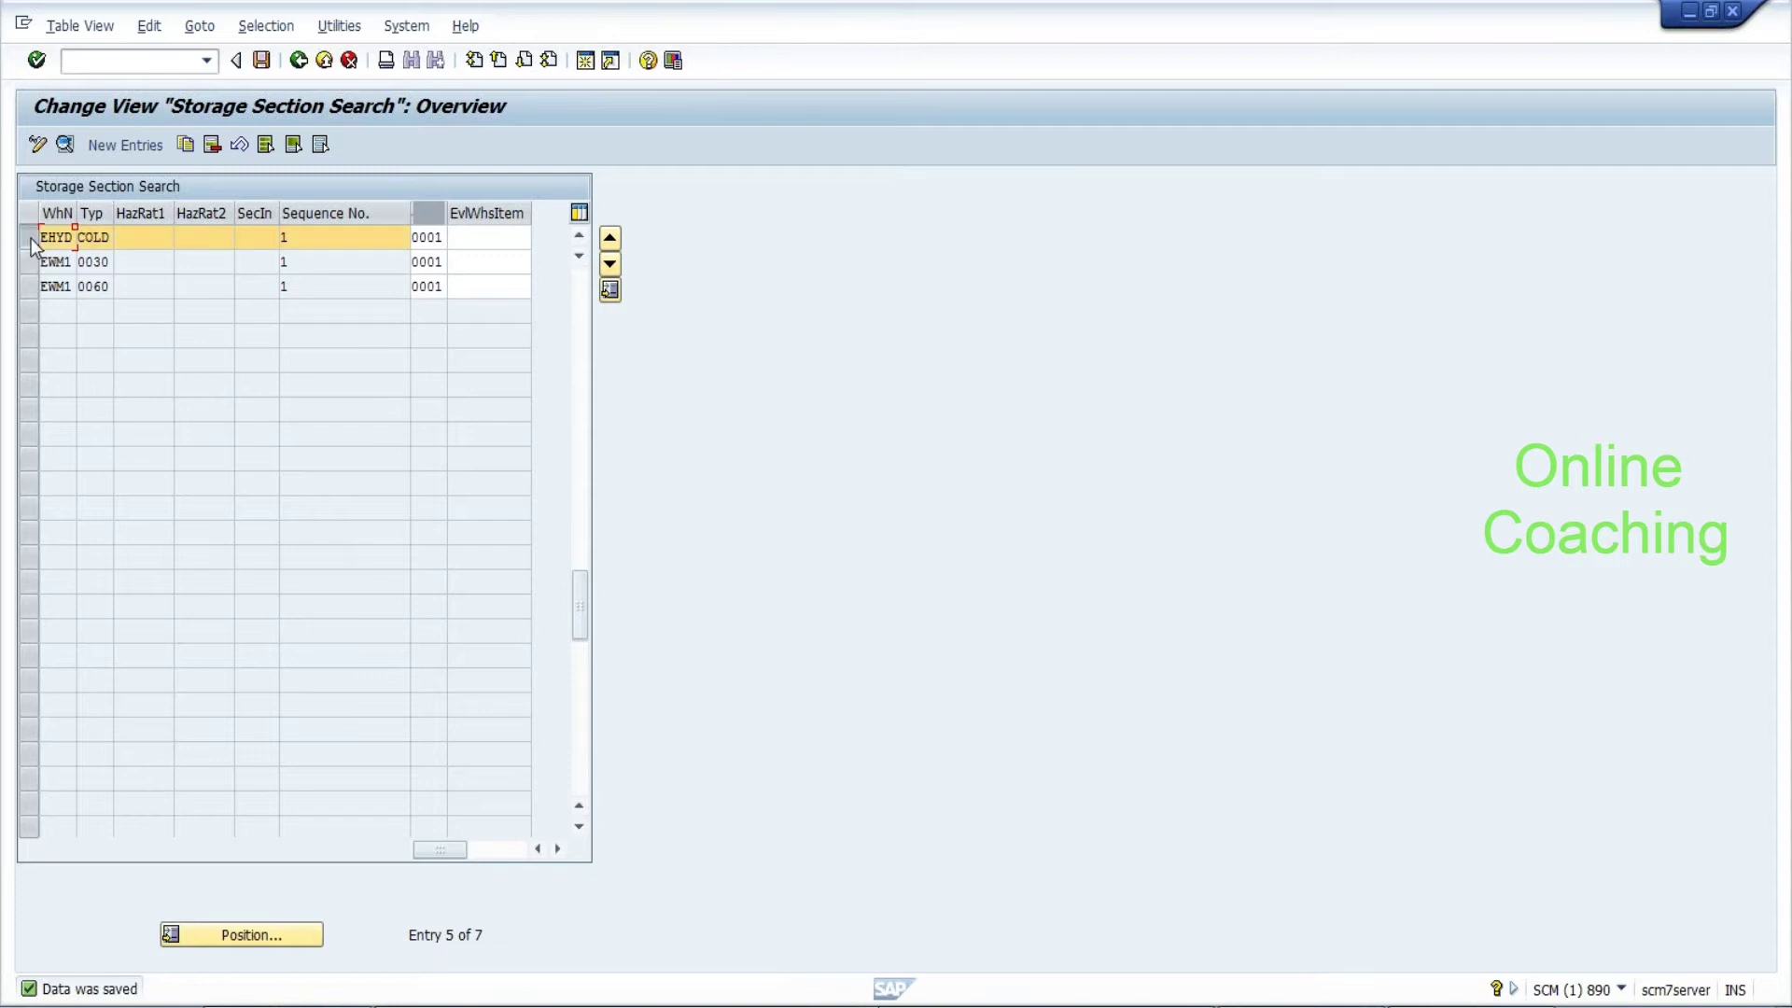
{"action": "left_click", "coordinate": [184, 145]}
{"action": "left_click", "coordinate": [215, 393]}
{"action": "key", "text": "BackSpace"}
{"action": "type", "text": "2"}
{"action": "key", "text": "Return"}
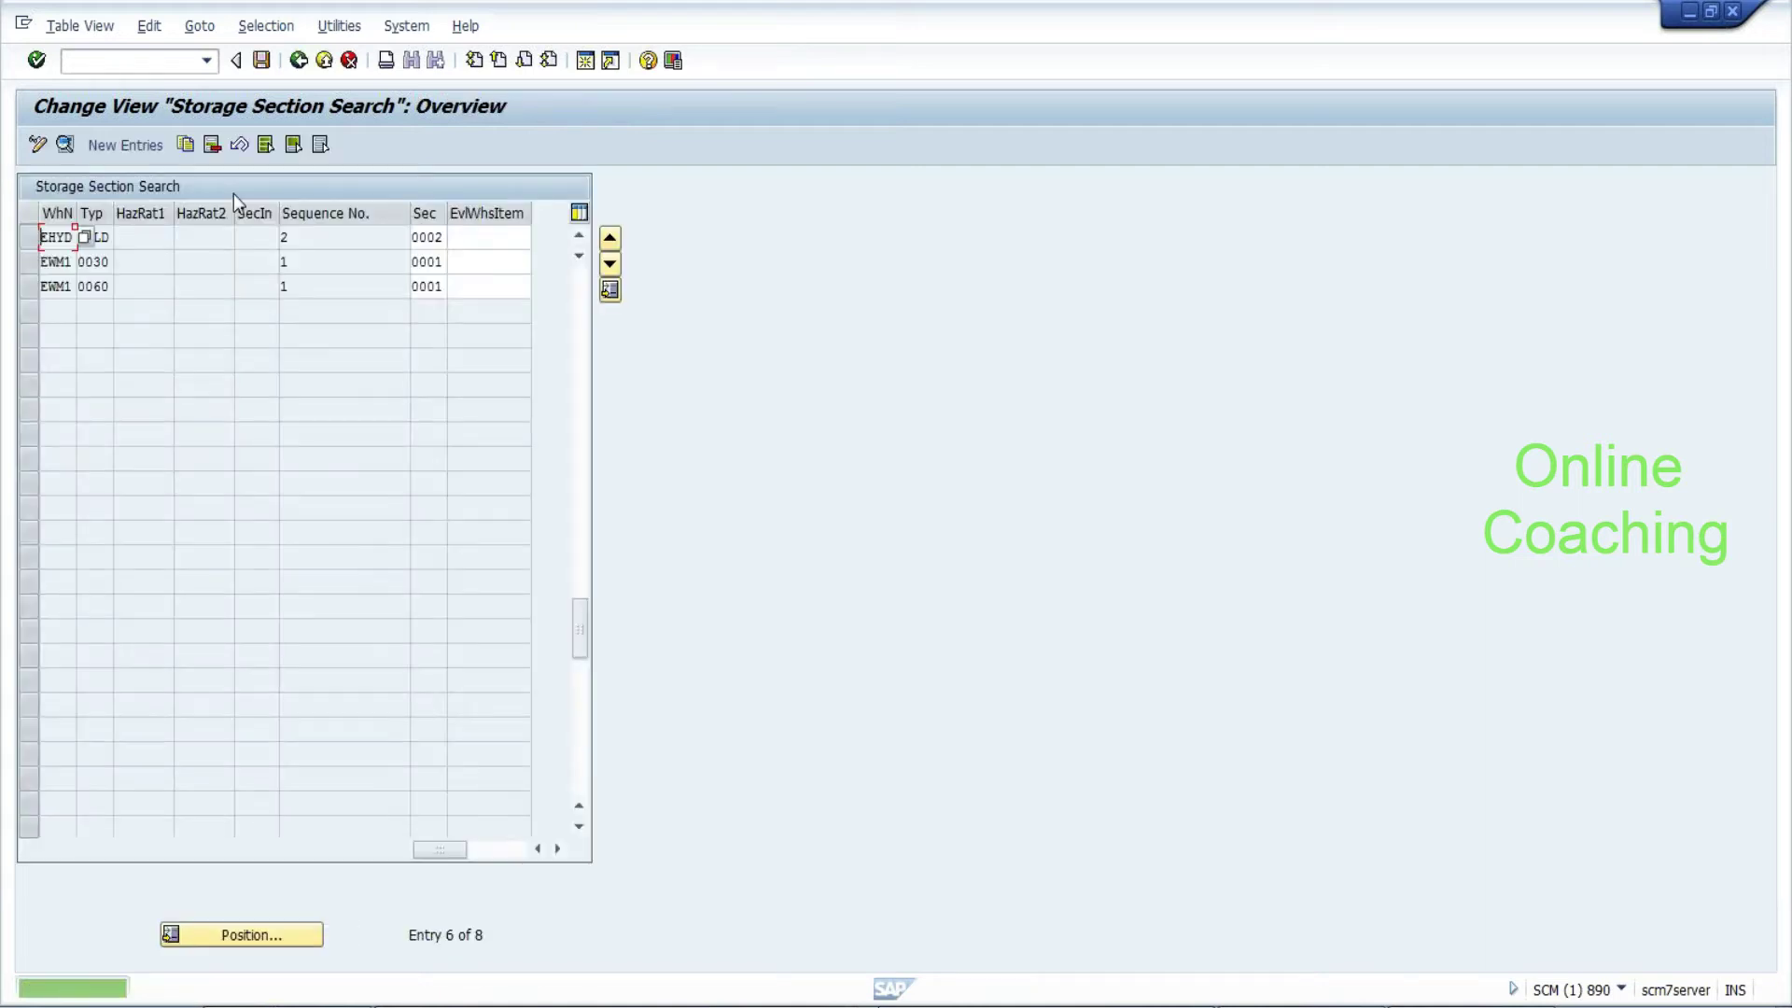
{"action": "left_click", "coordinate": [263, 61]}
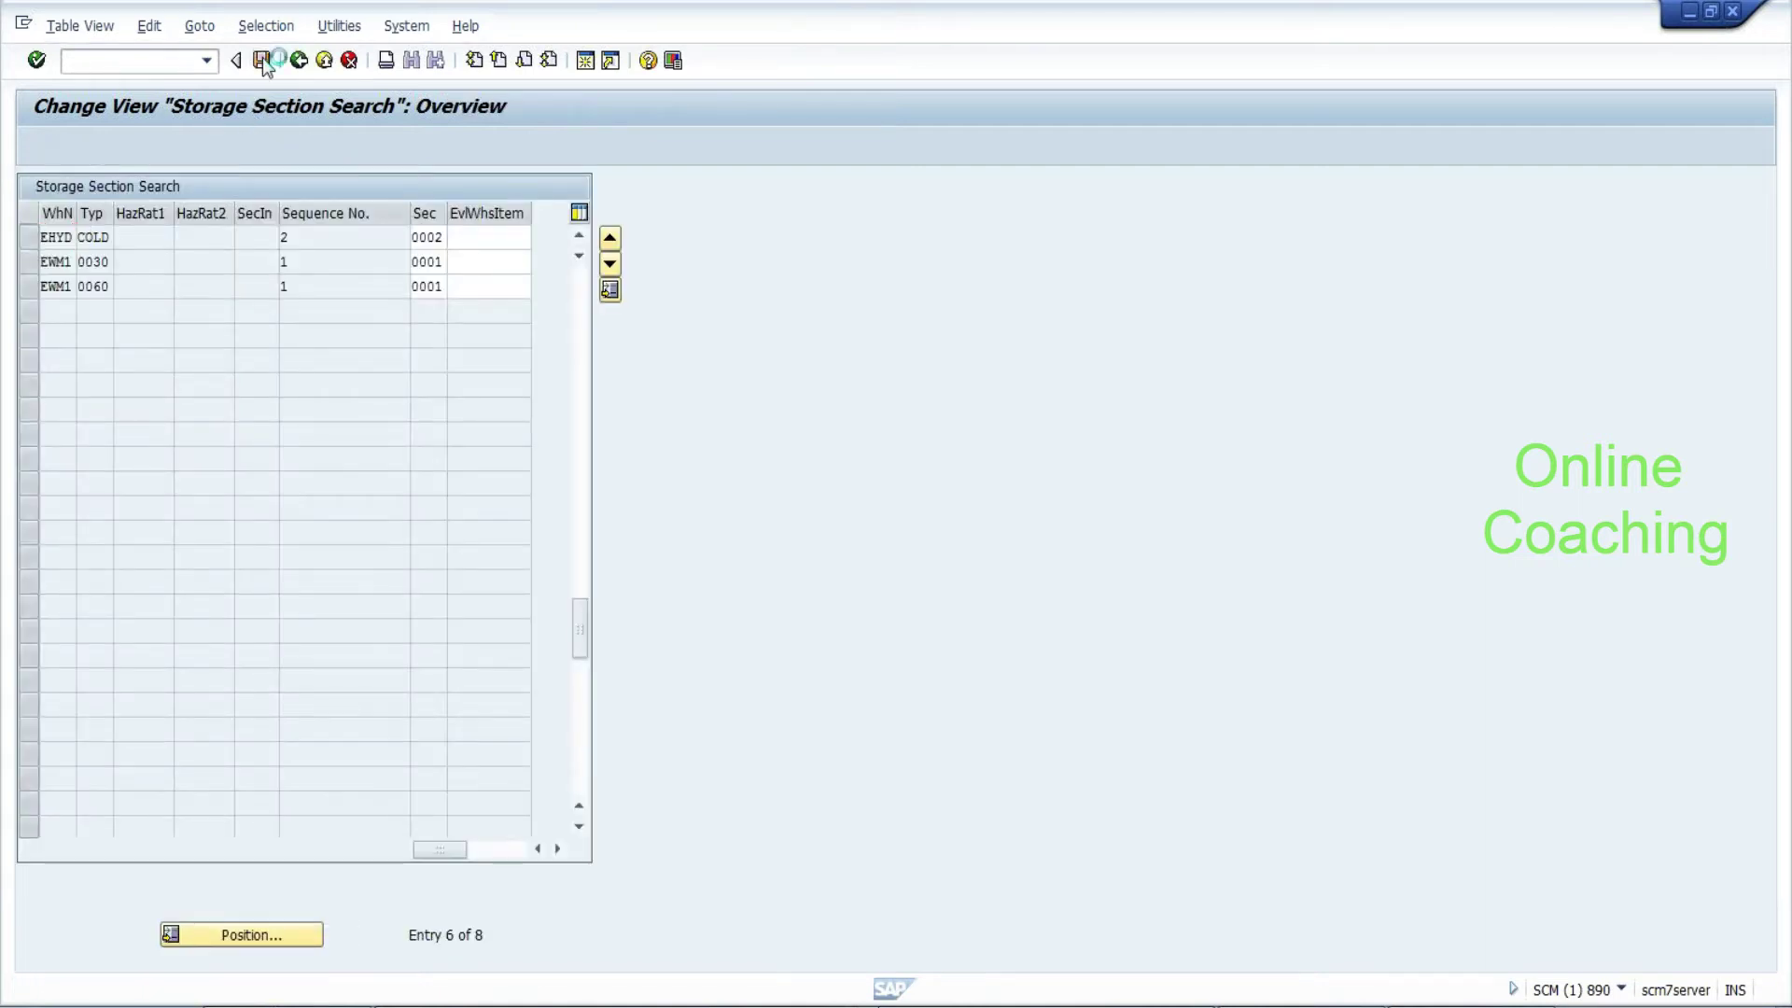
{"action": "left_click", "coordinate": [32, 244]}
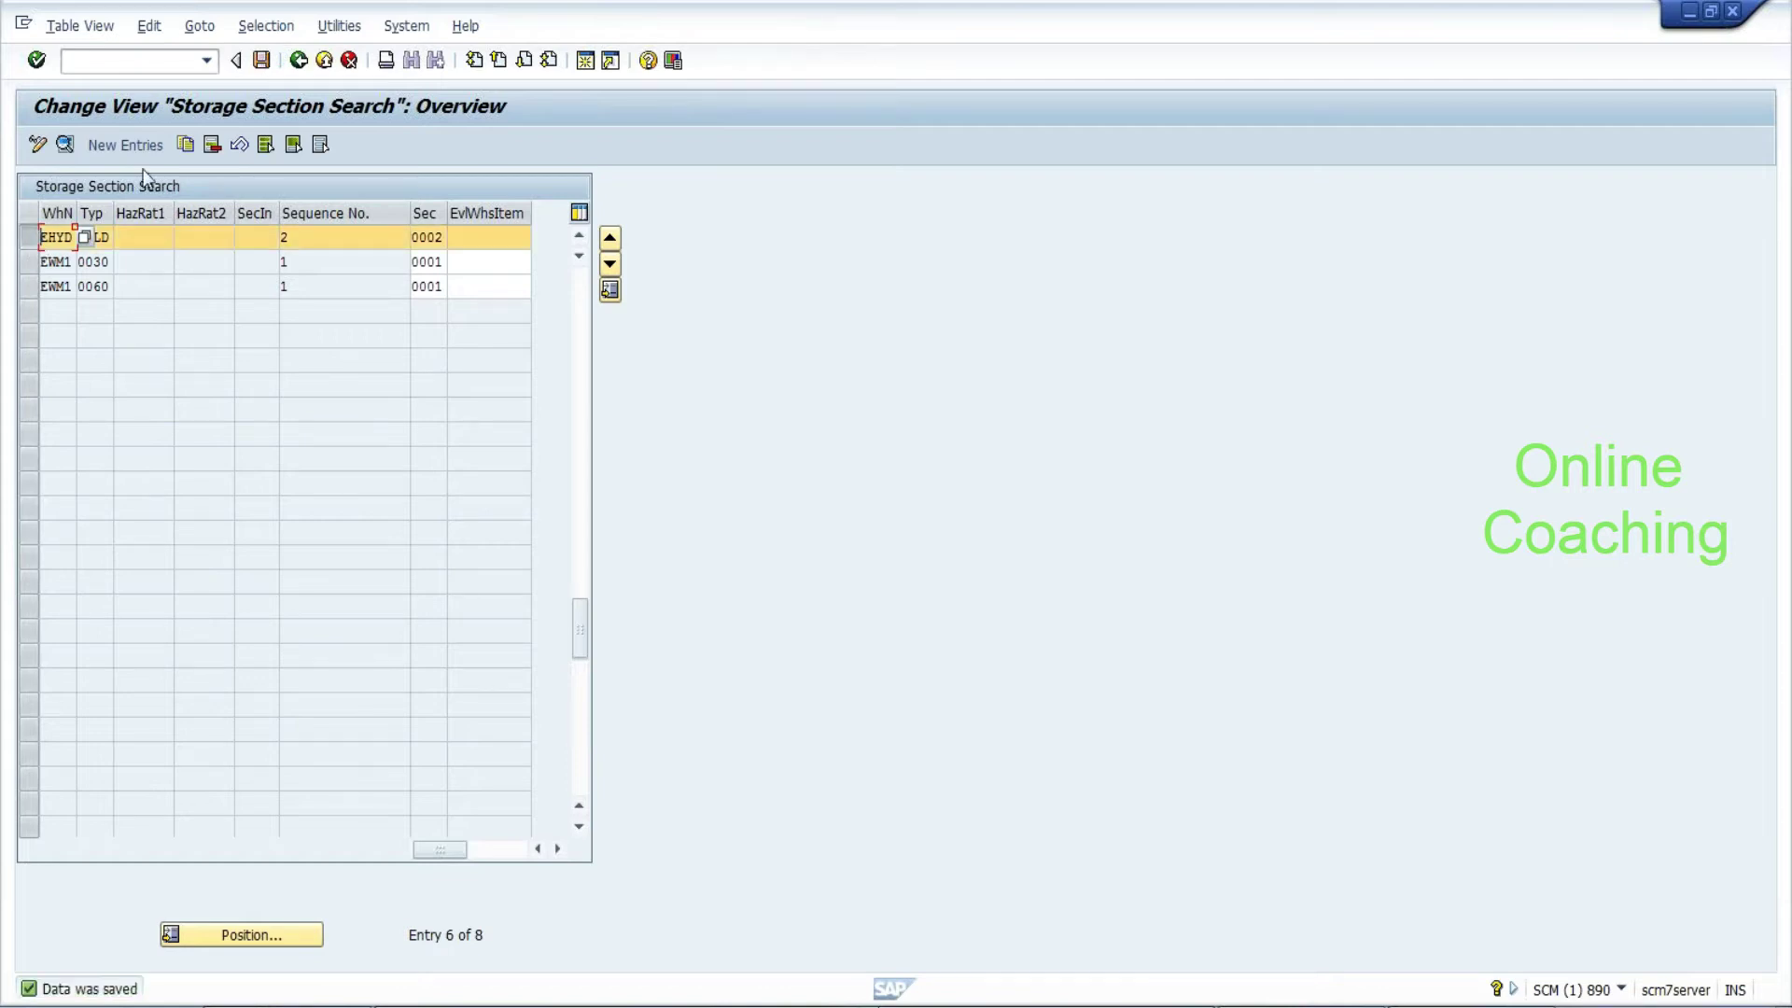
{"action": "left_click", "coordinate": [183, 145]}
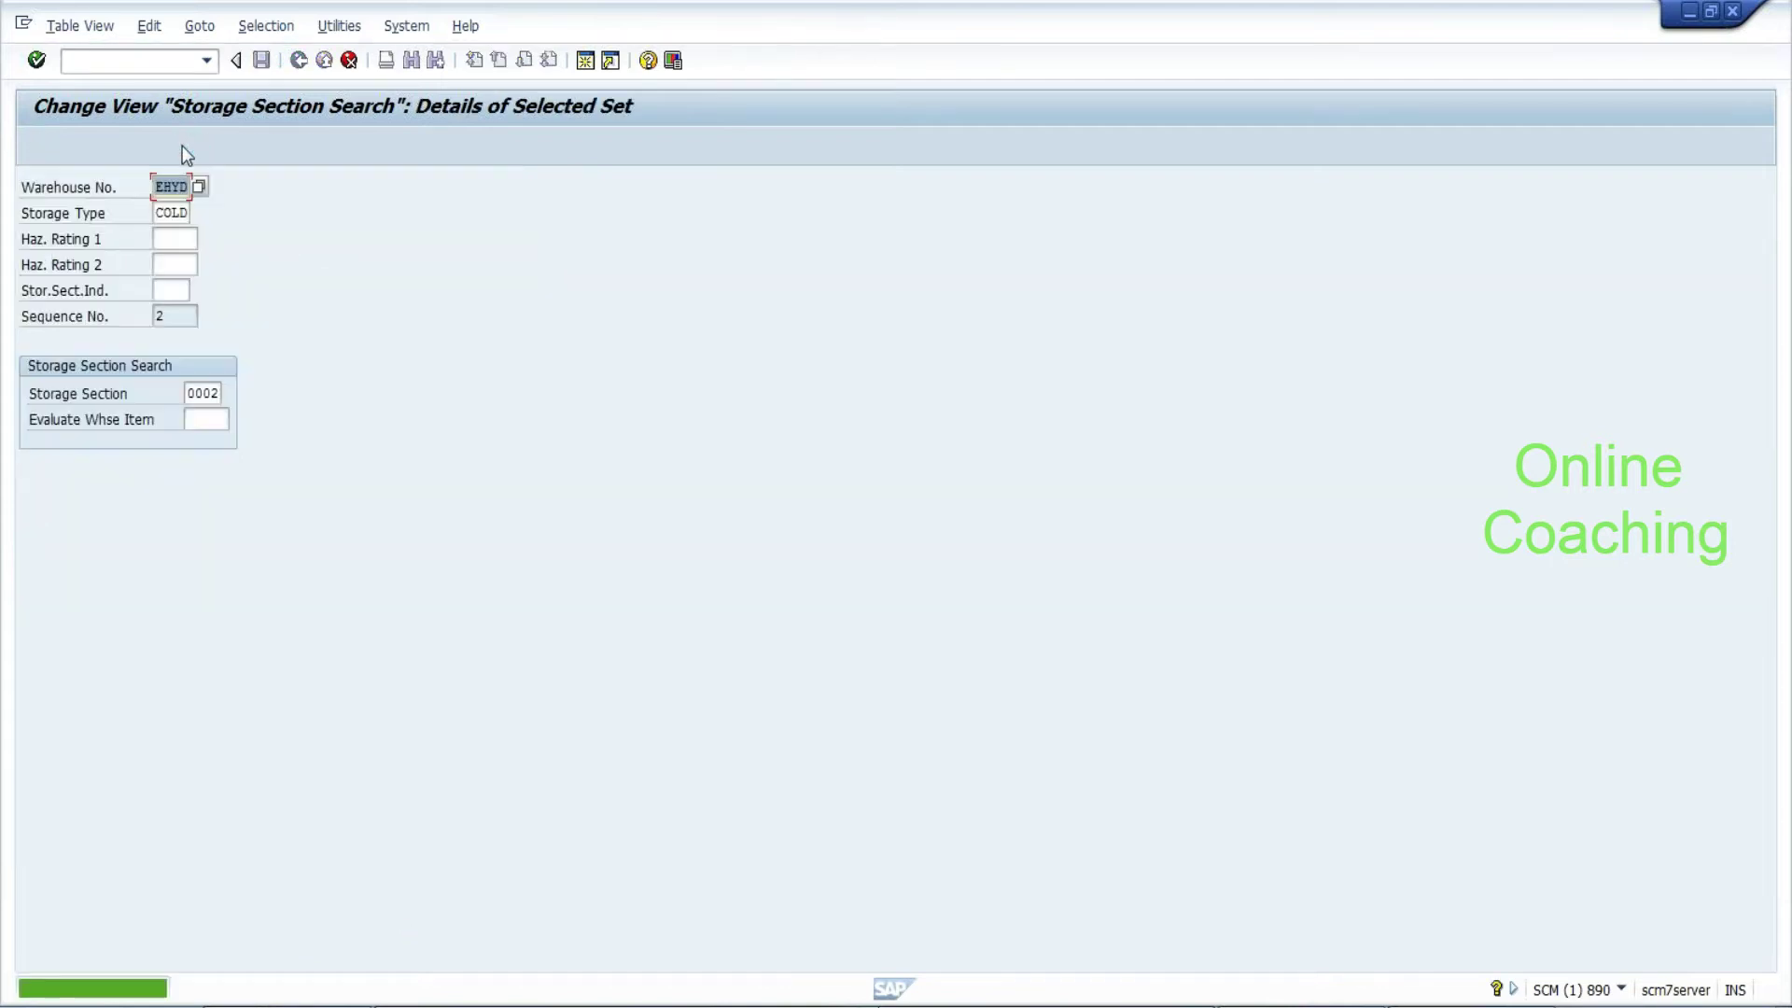
Change the copied entry to storage type HOTS with indicator BTS and save it
{"action": "left_click", "coordinate": [155, 213]}
{"action": "key", "text": "Delete"}
{"action": "key", "text": "Delete"}
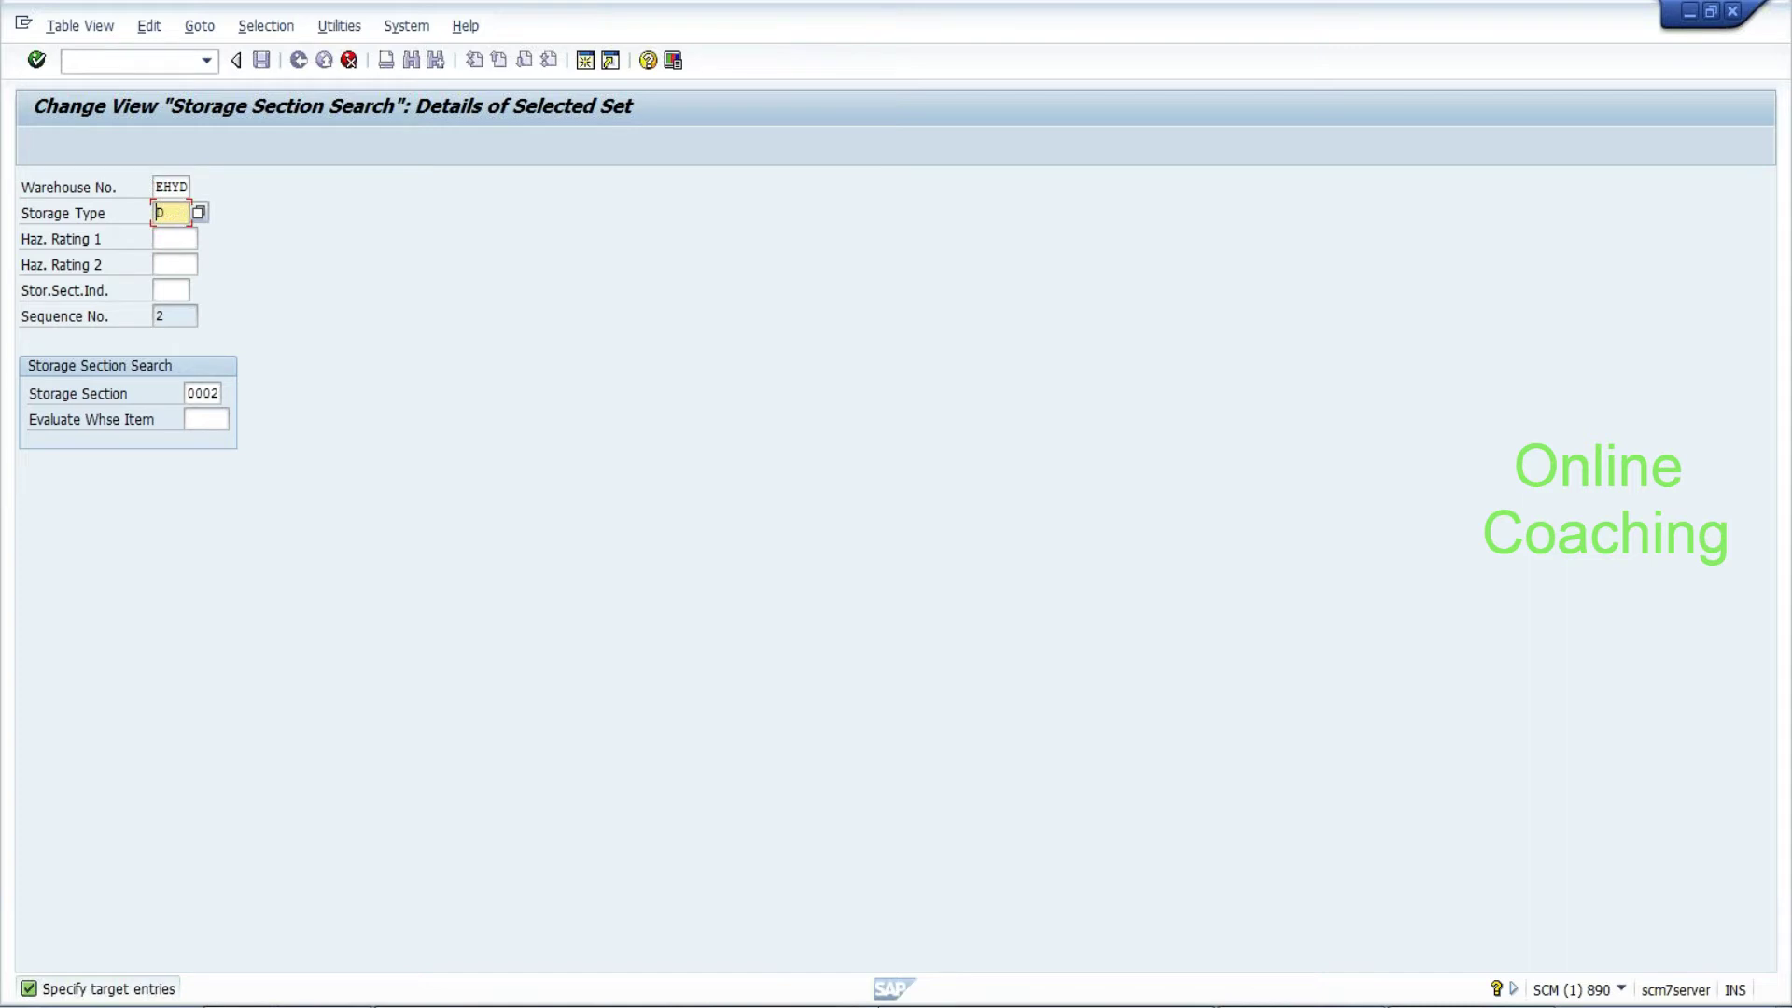
{"action": "type", "text": "HOTS"}
{"action": "key", "text": "Tab"}
{"action": "key", "text": "Tab"}
{"action": "key", "text": "Tab"}
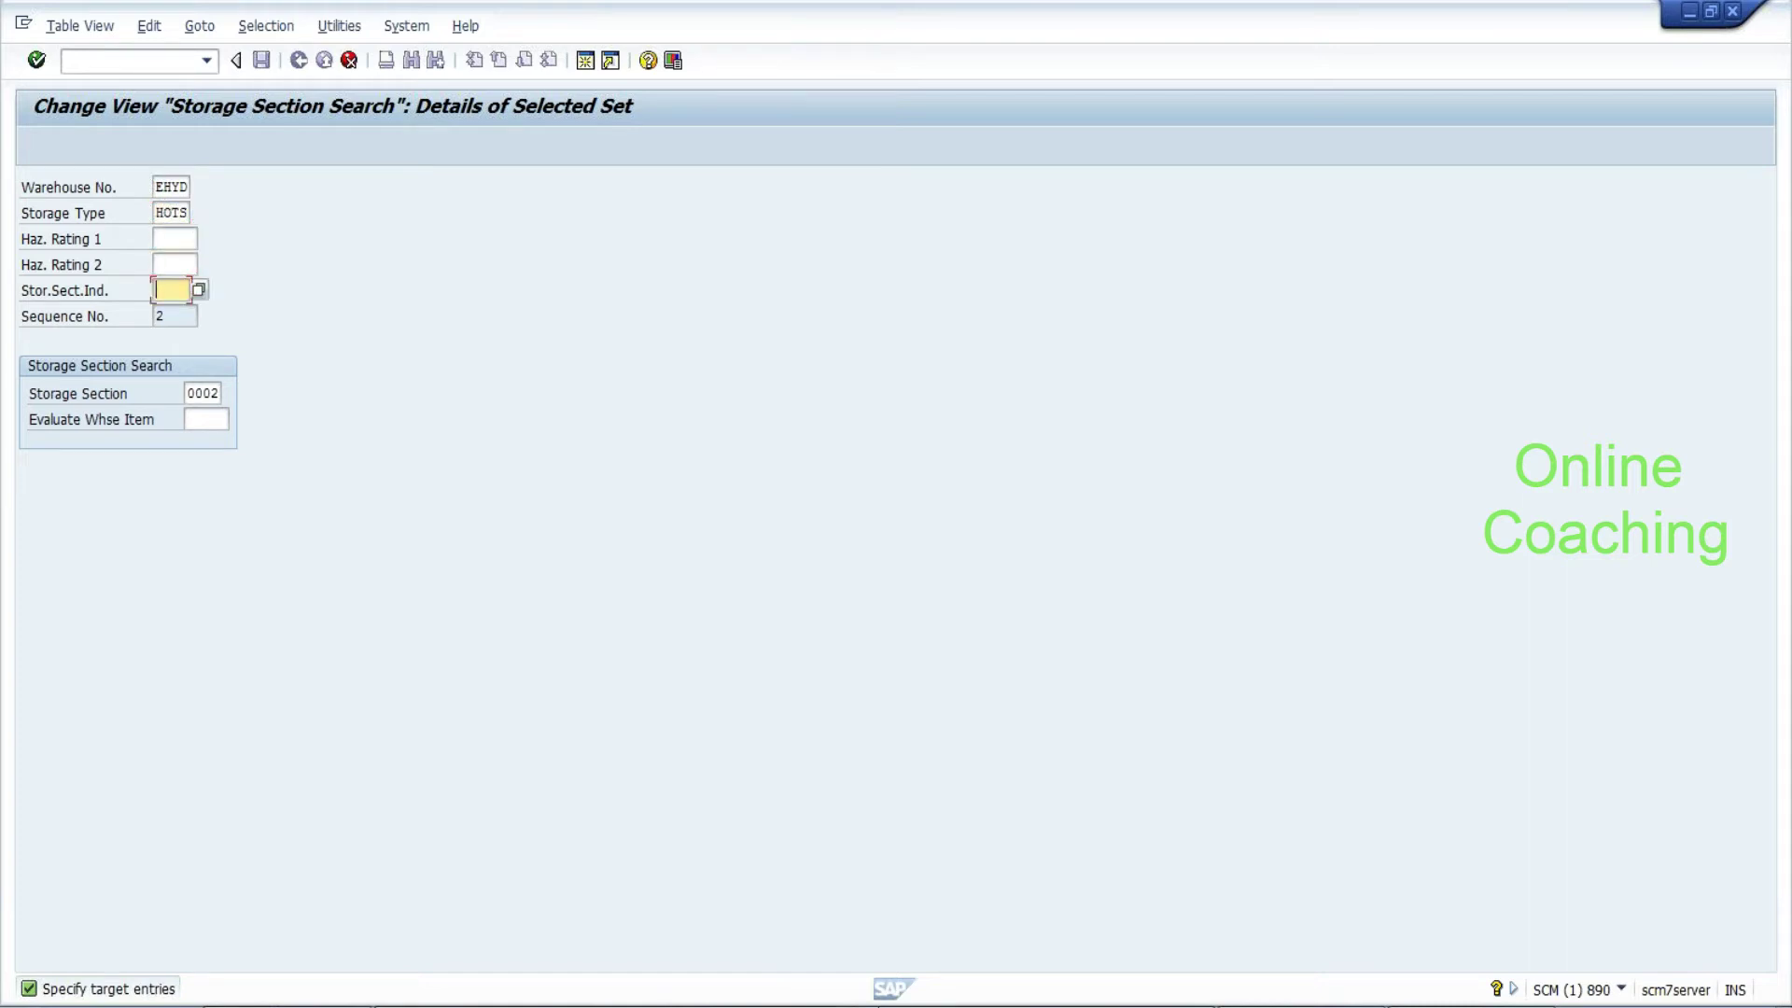
{"action": "key", "text": "Return"}
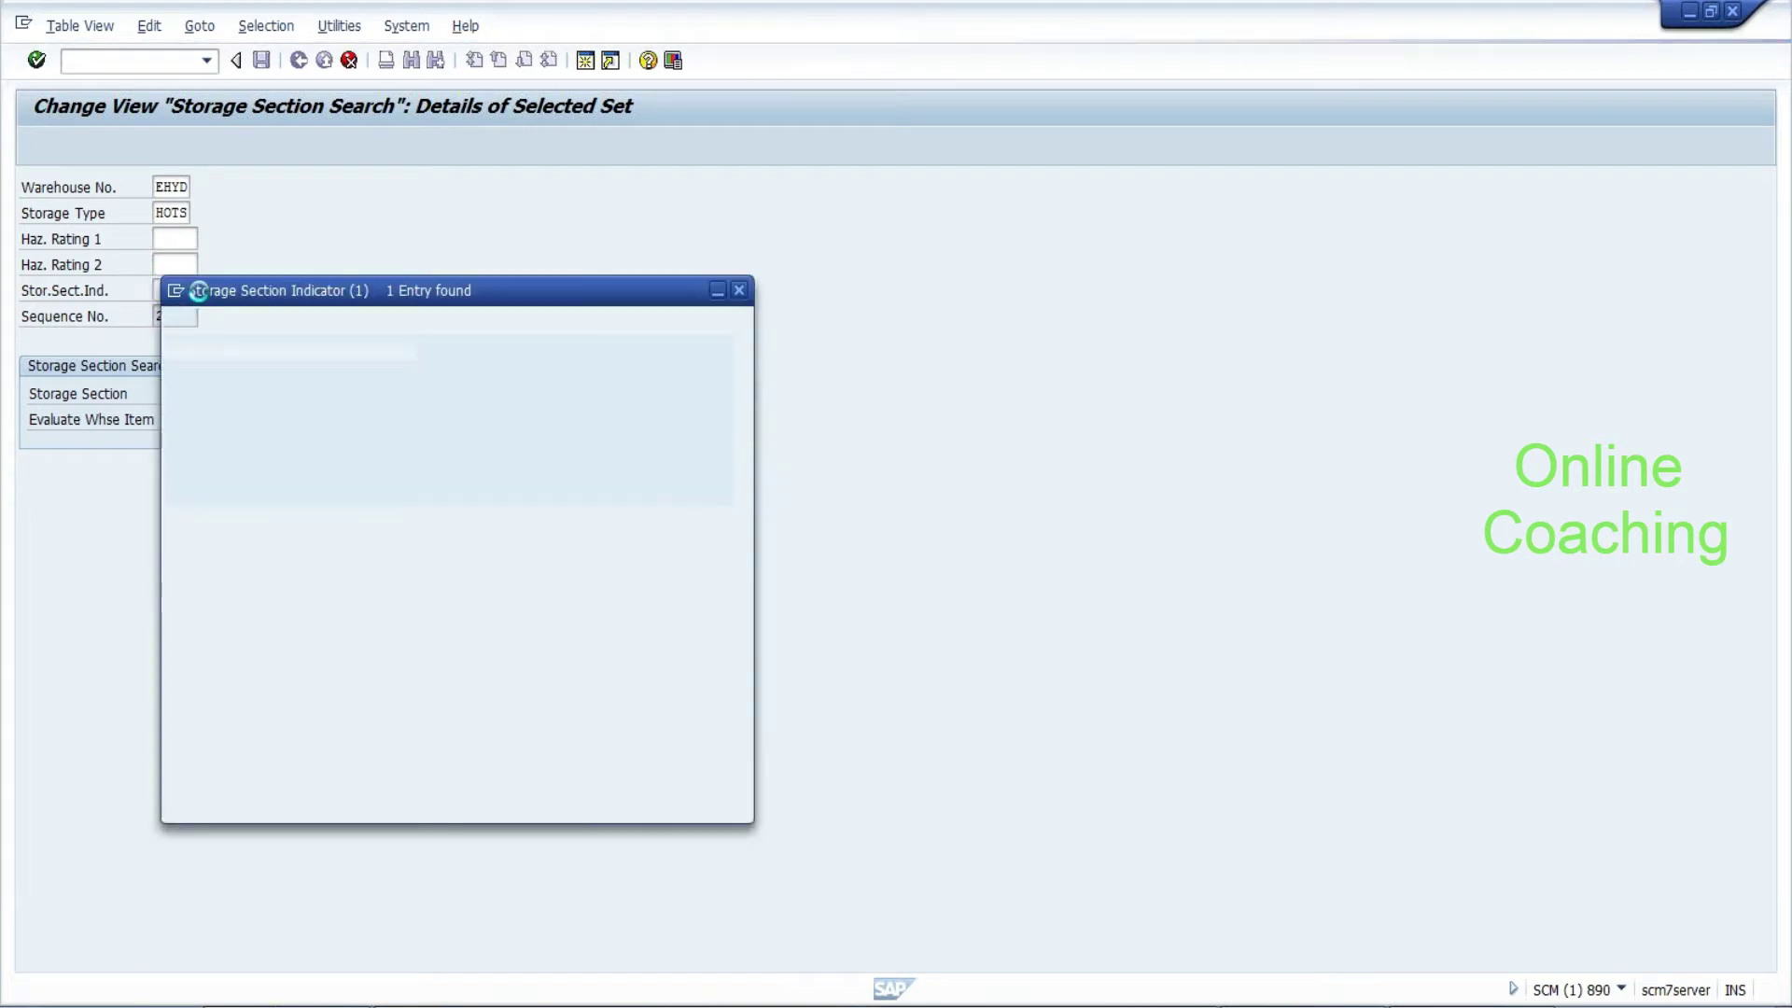
{"action": "double_click", "coordinate": [196, 429]}
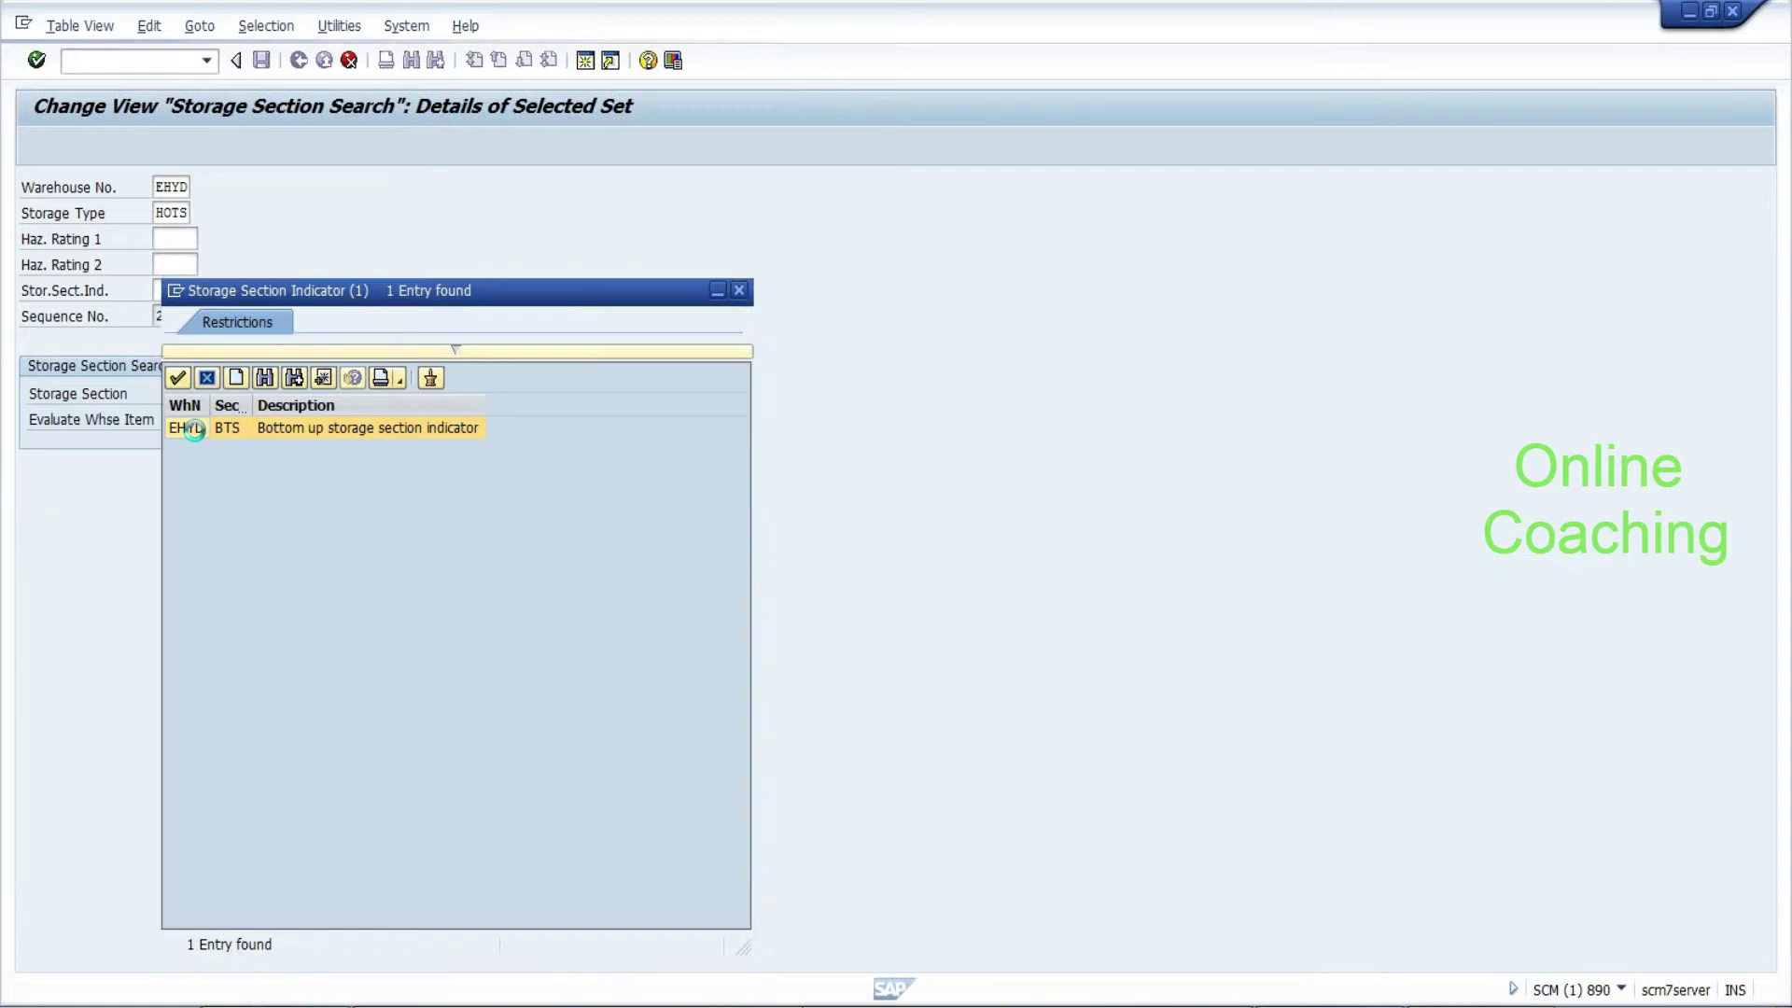
{"action": "key", "text": "Return"}
{"action": "left_click", "coordinate": [261, 60]}
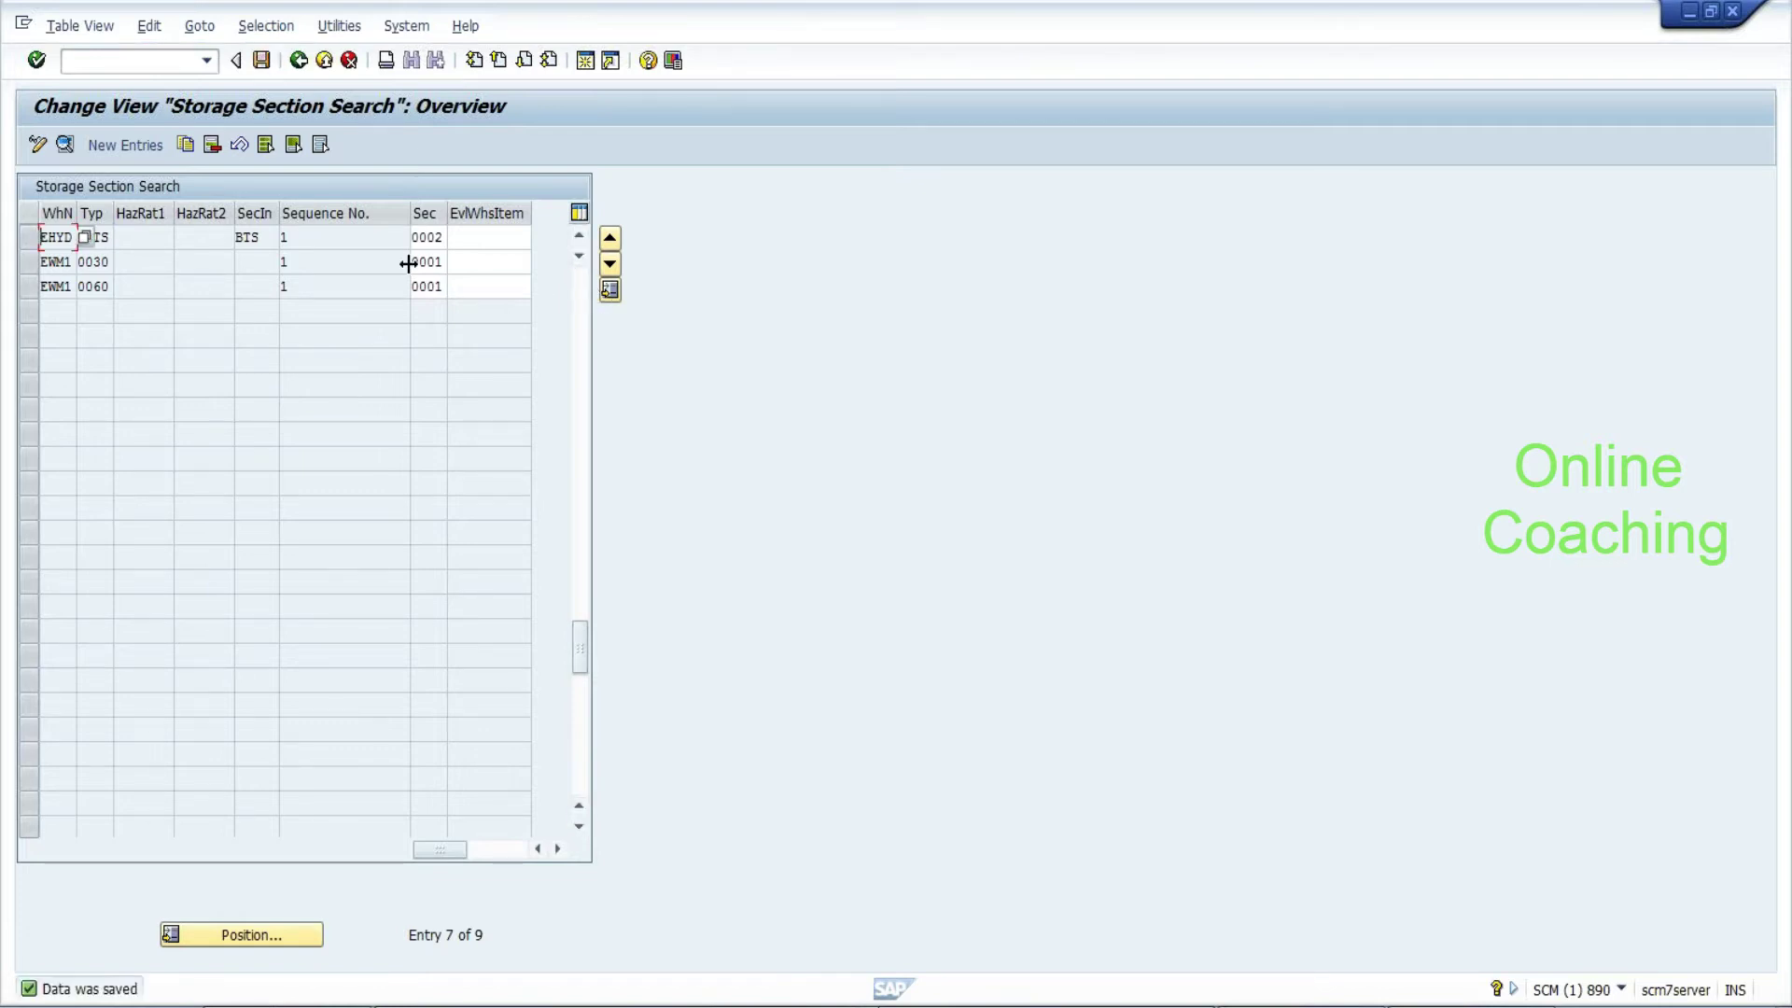
Scroll the Storage Section Search table back up to its first EHYD entries
{"action": "left_click", "coordinate": [122, 237]}
{"action": "left_click", "coordinate": [579, 236]}
{"action": "left_click", "coordinate": [579, 236]}
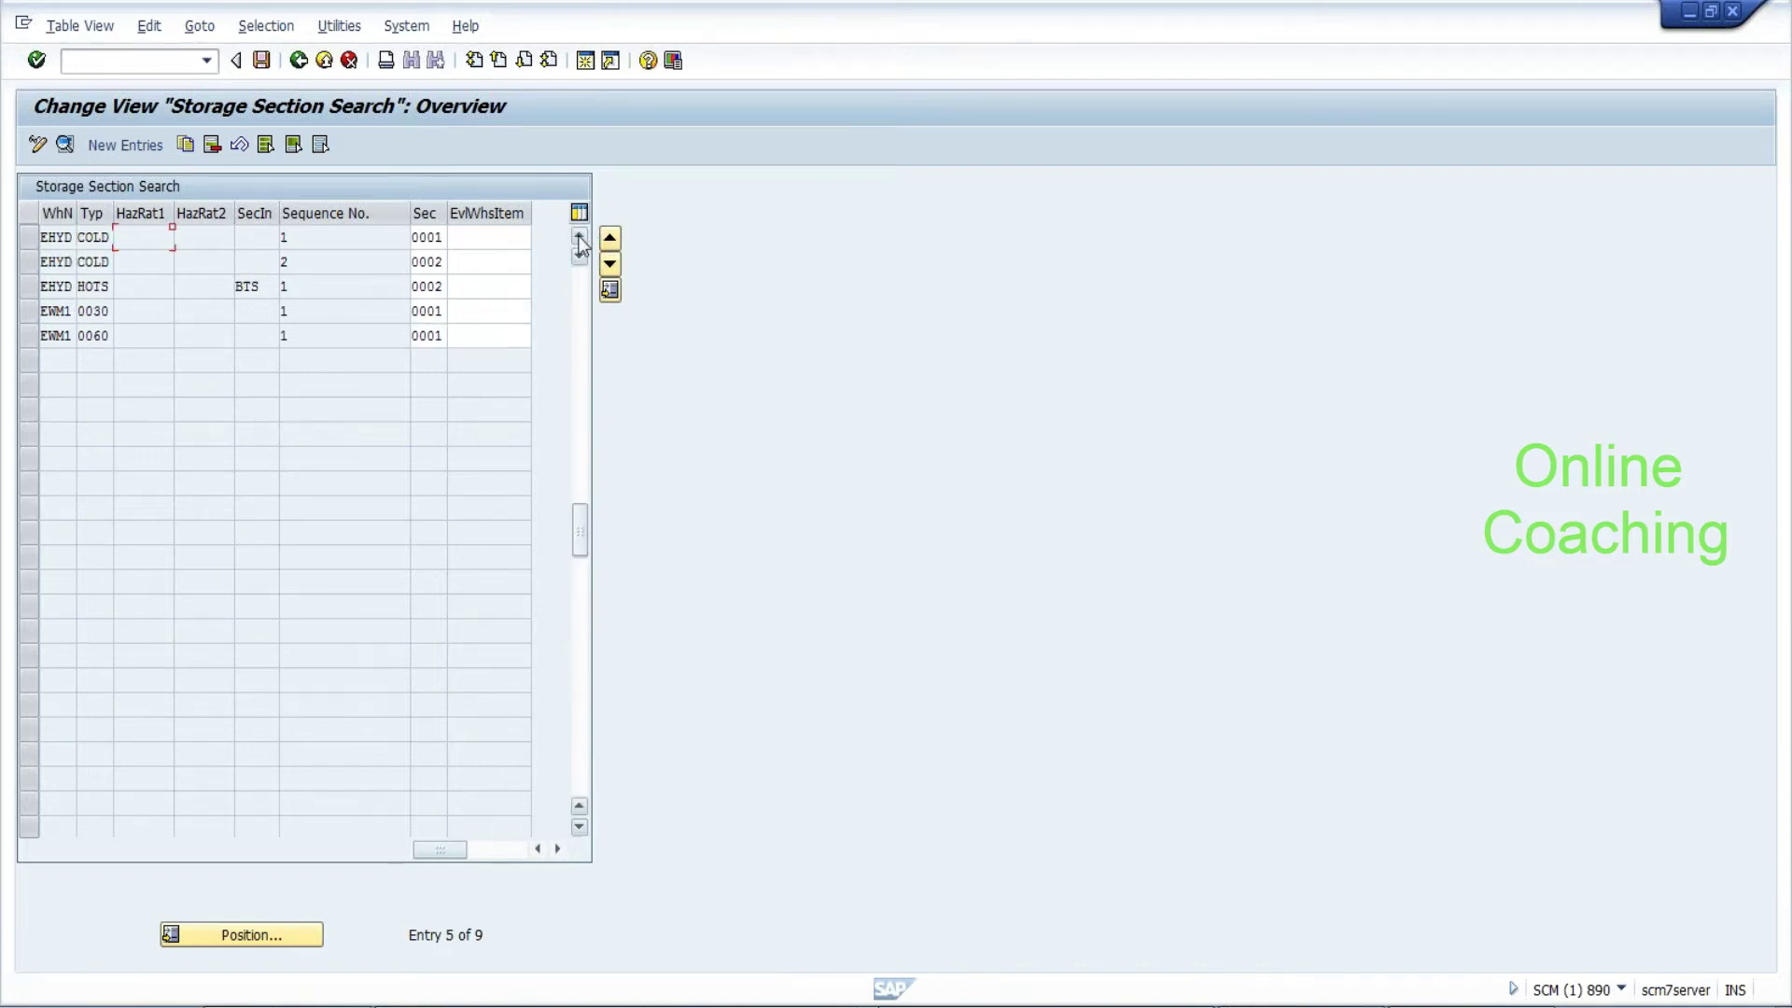
{"action": "left_click", "coordinate": [578, 236]}
{"action": "left_click", "coordinate": [579, 236]}
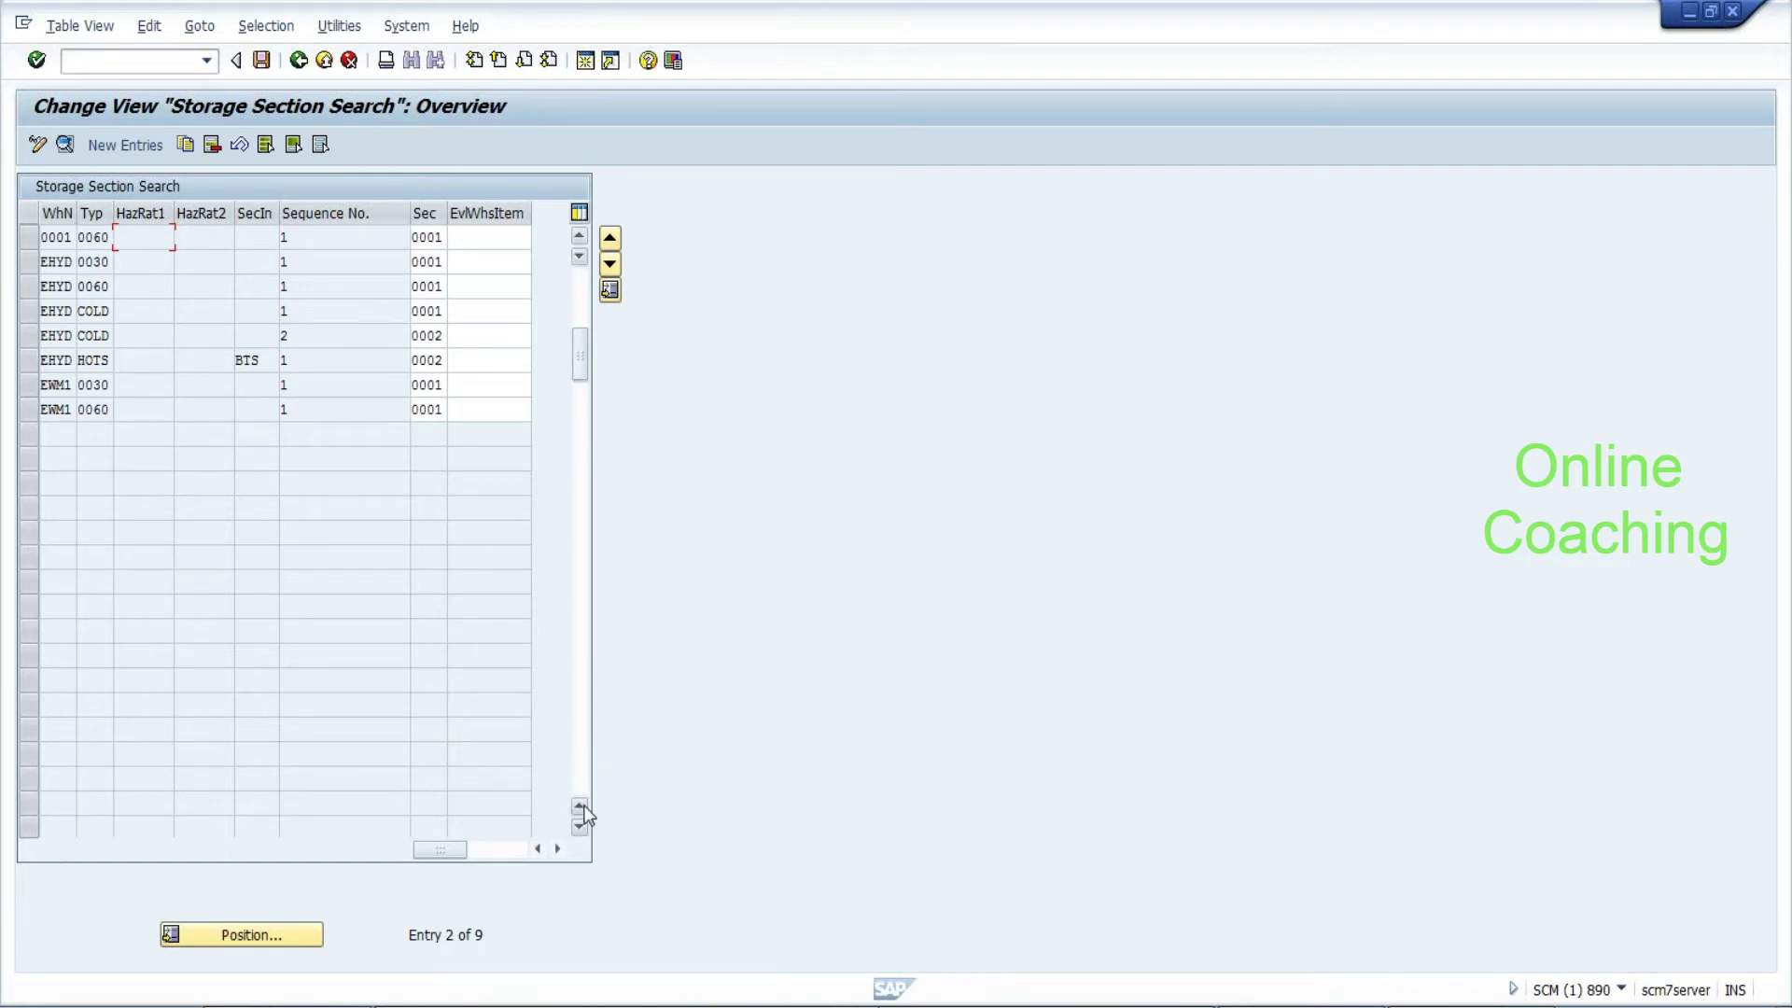
Note in Notepad 'hots:--> other than BTS:-- 0001 BTS:-- 0002' under the section search line
{"action": "mouse_move", "coordinate": [1471, 1007]}
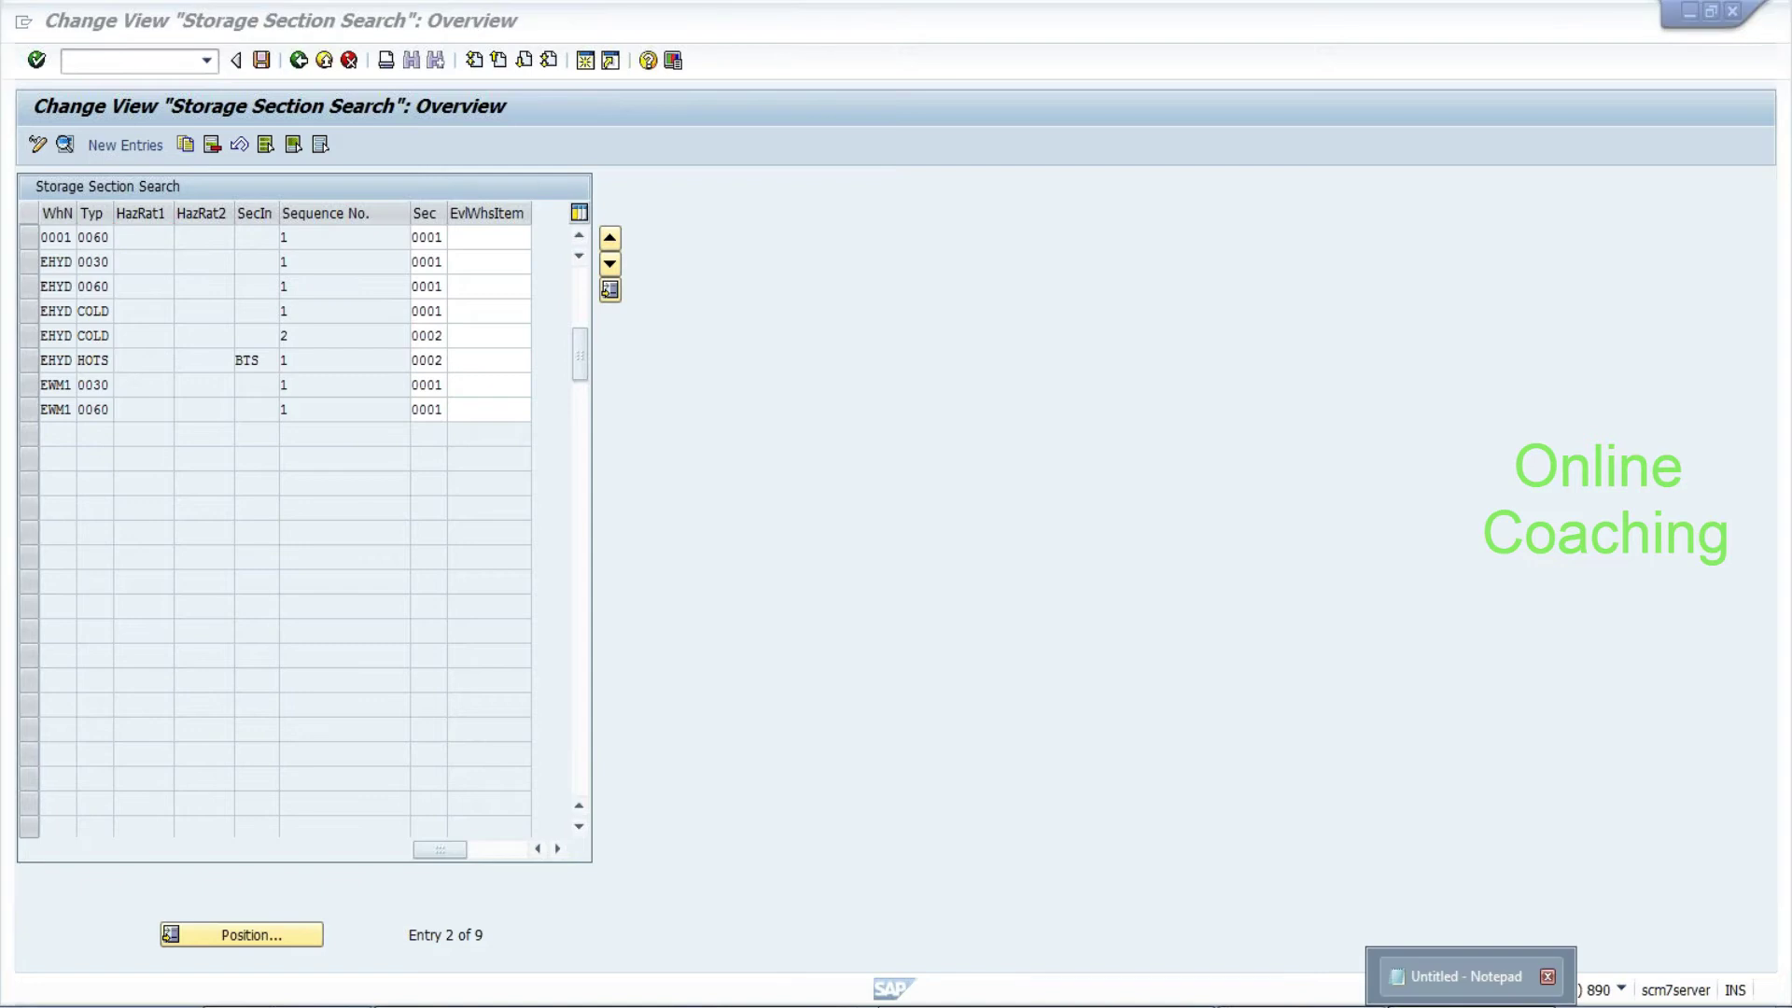
{"action": "left_click", "coordinate": [1465, 976]}
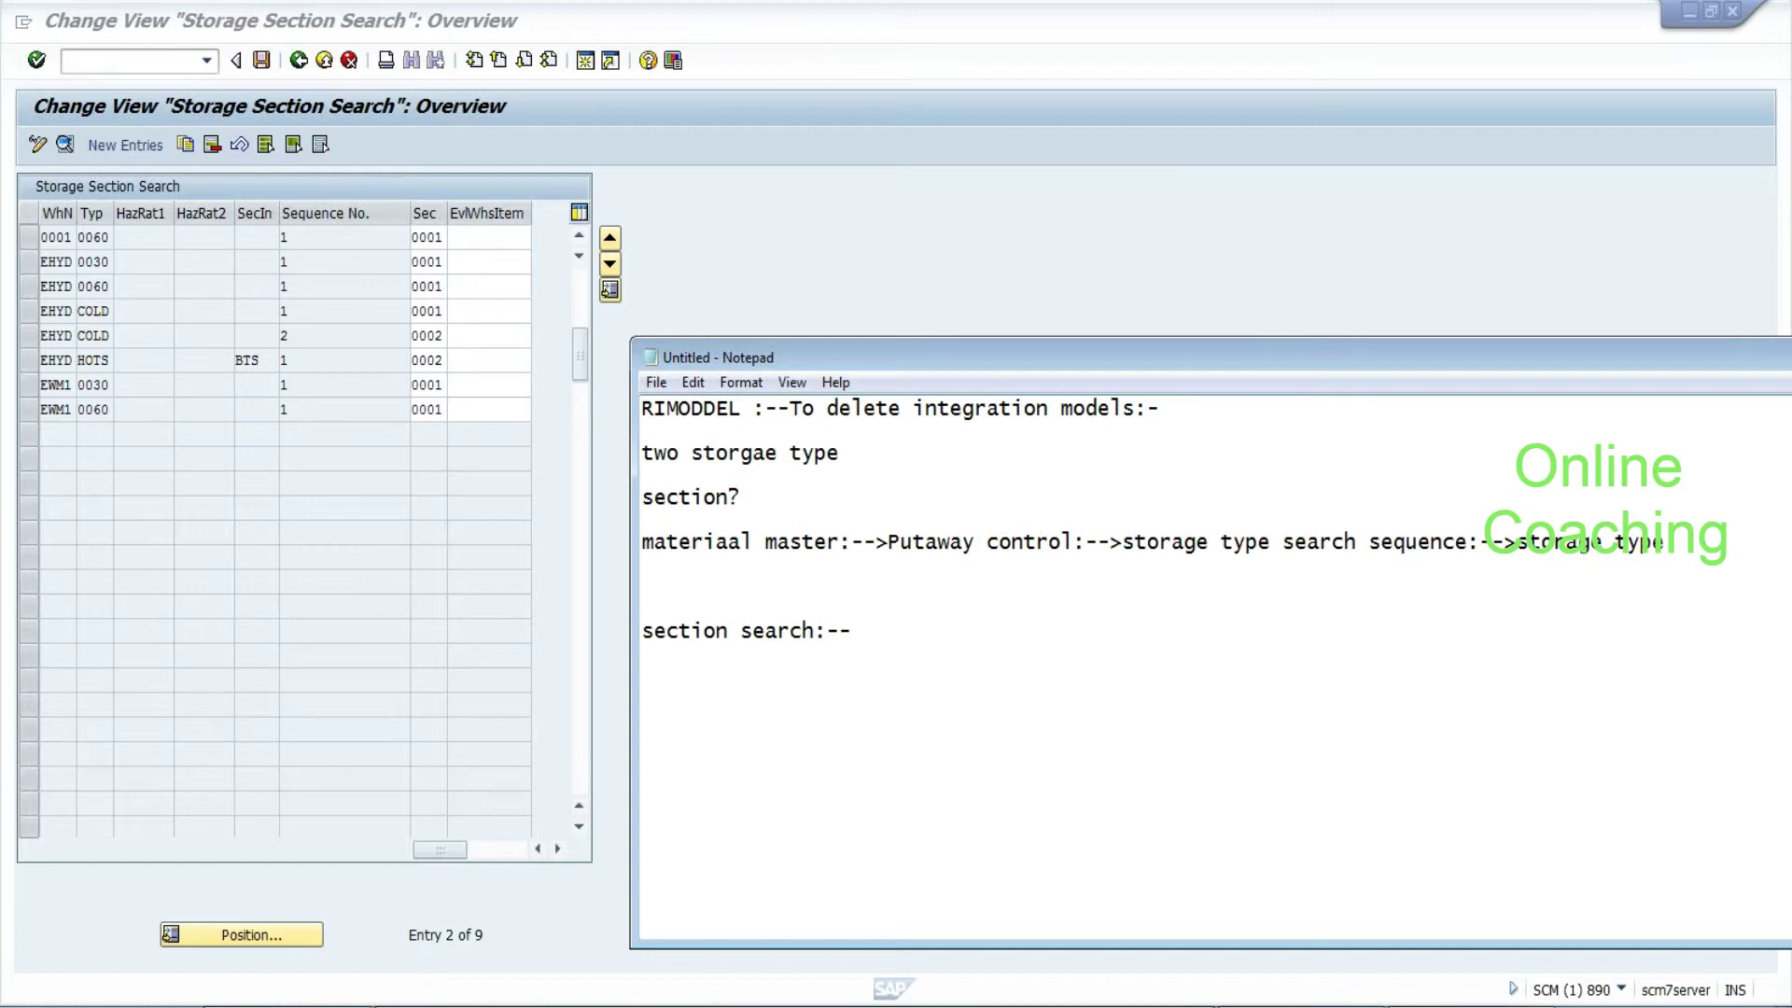
{"action": "type", "text": "hots:--> other than BTS:-- "}
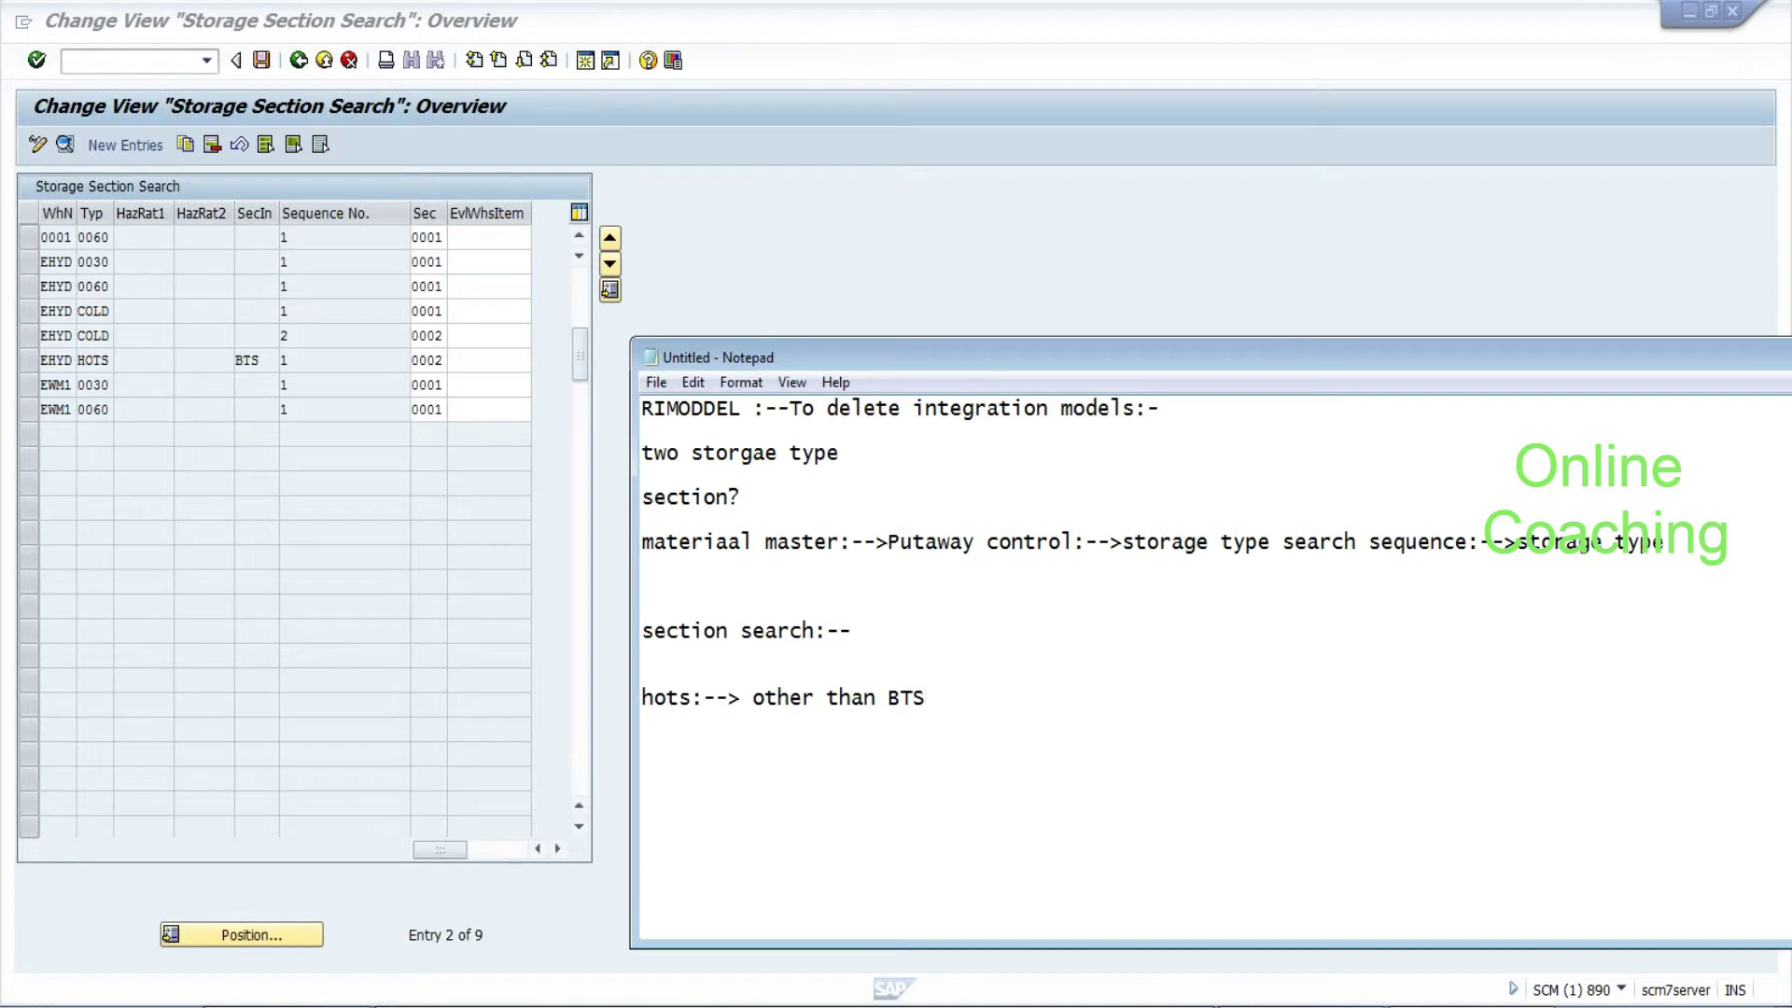
{"action": "type", "text": "0001"}
{"action": "type", "text": "  BTS:"}
{"action": "type", "text": "-- "}
{"action": "type", "text": "00"}
{"action": "type", "text": "02"}
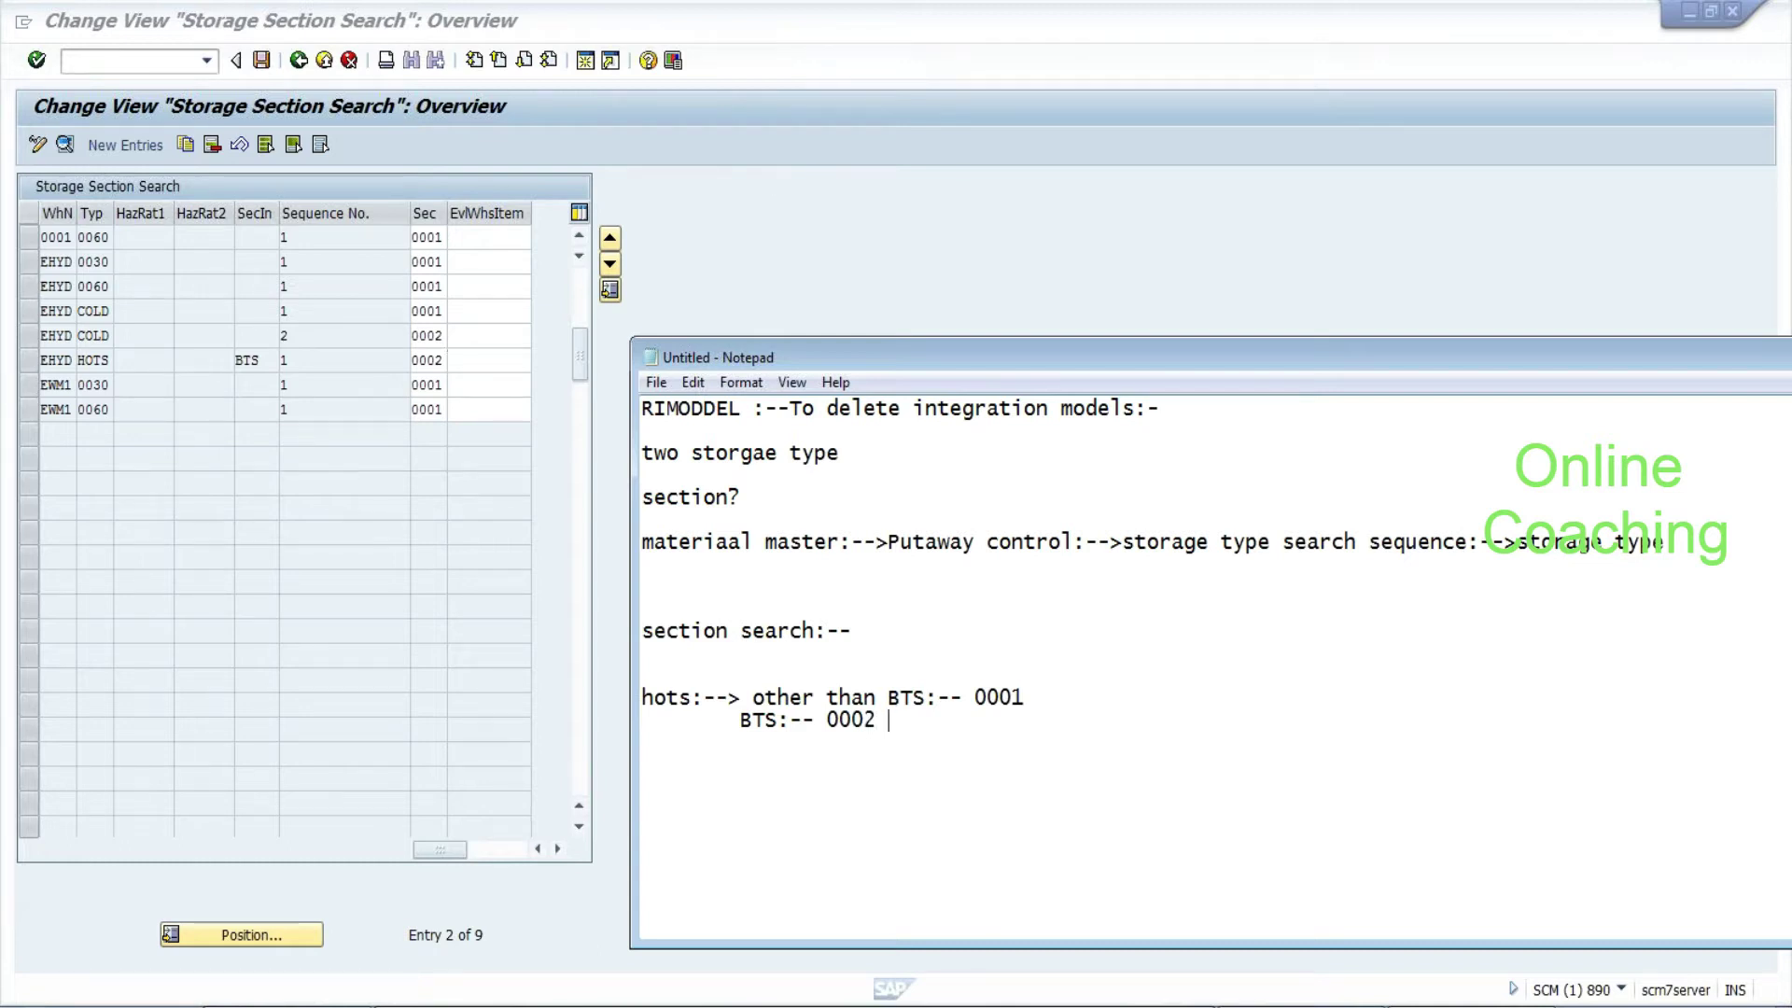
{"action": "left_click", "coordinate": [241, 360]}
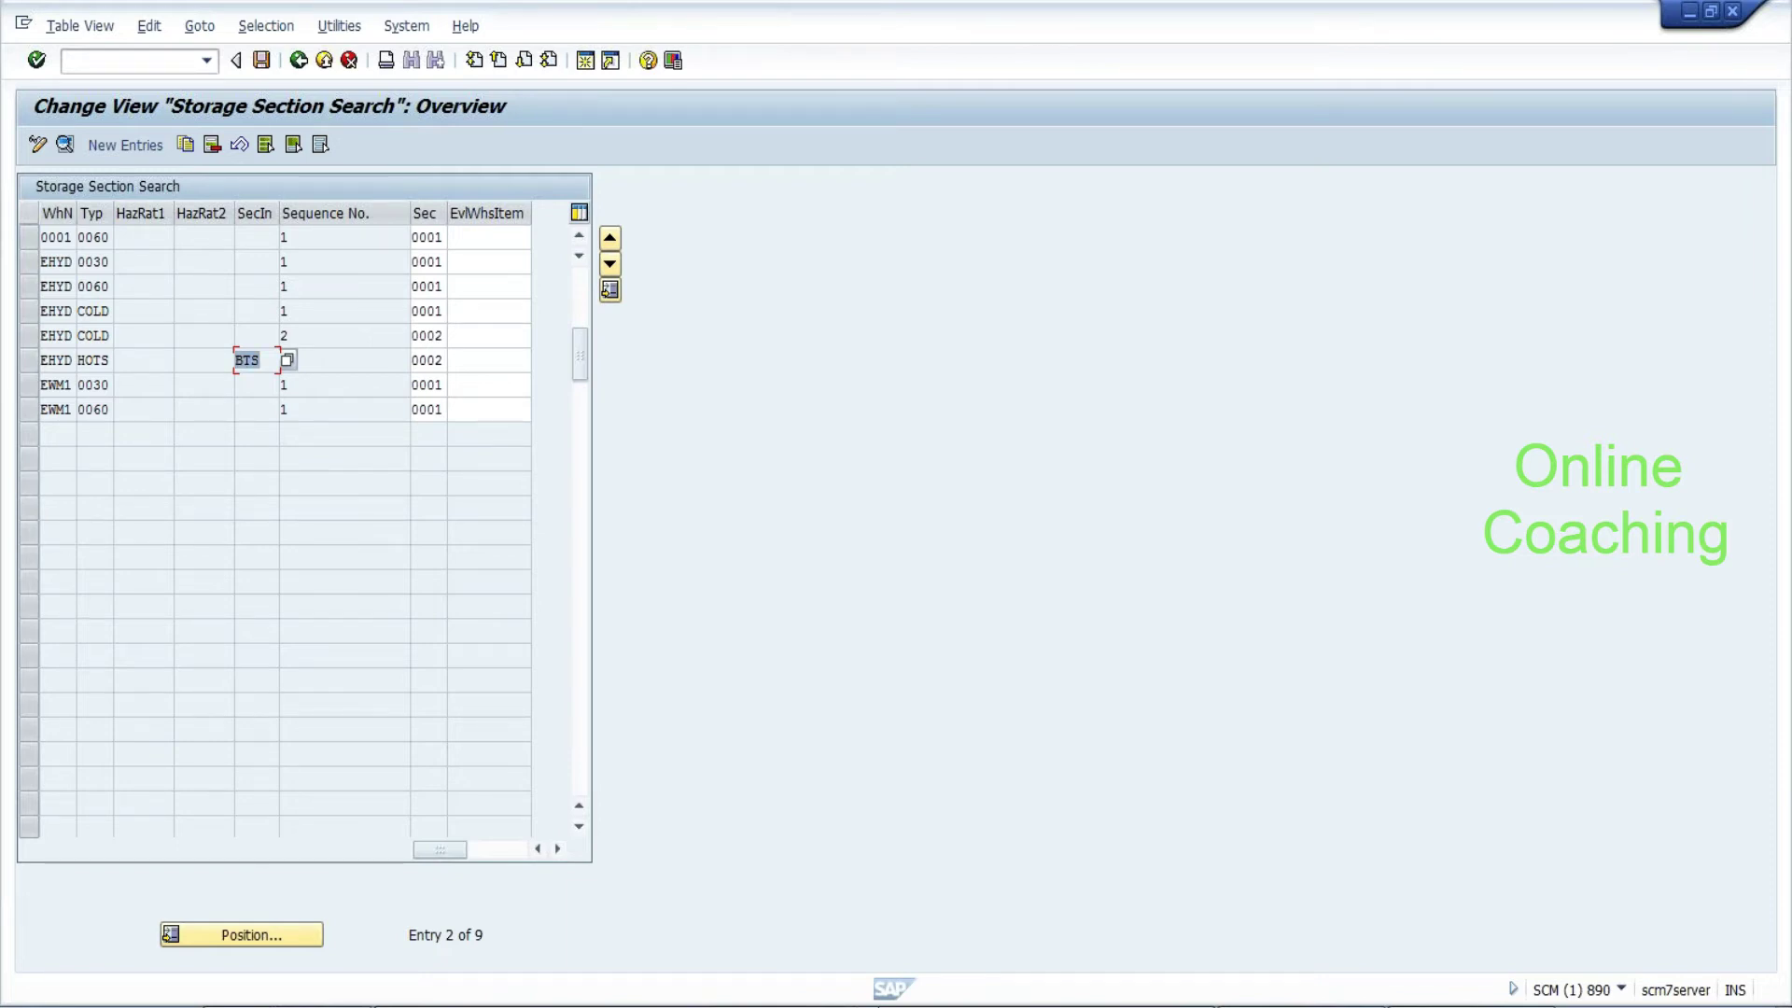
Inspect the HOTS row's BTS indicator and section 0002, then return to the IMG tree
{"action": "left_click", "coordinate": [419, 360]}
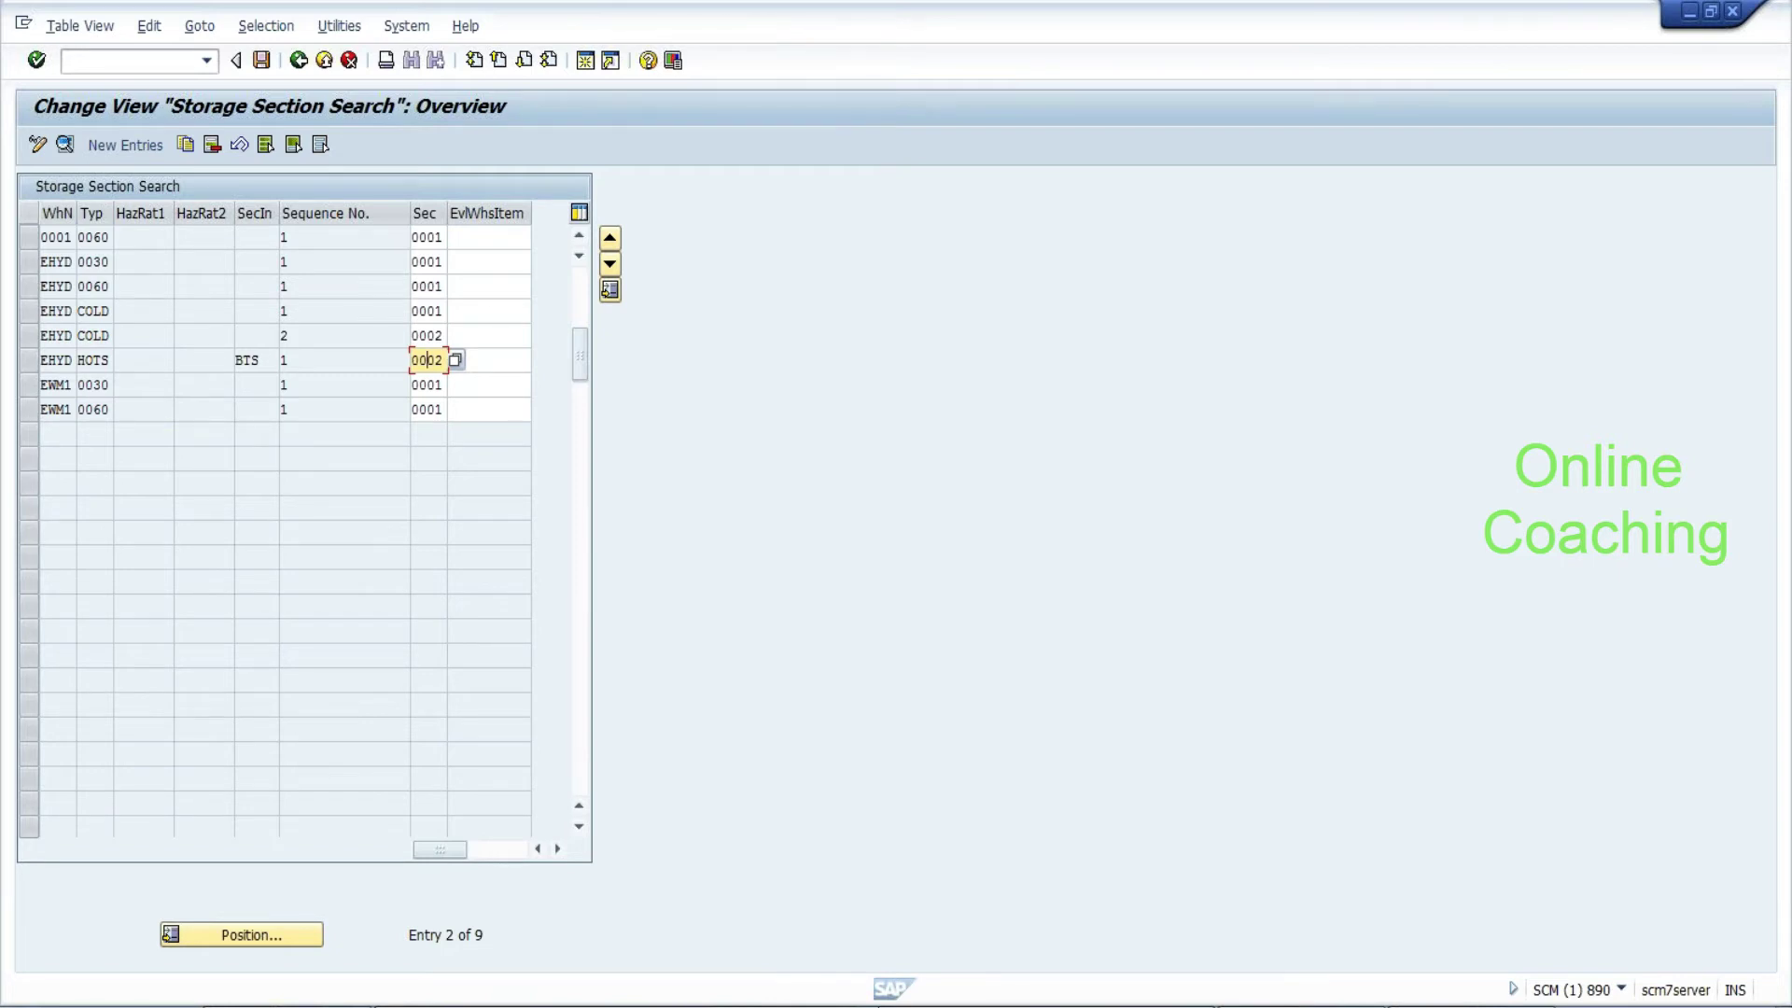
{"action": "double_click", "coordinate": [247, 359]}
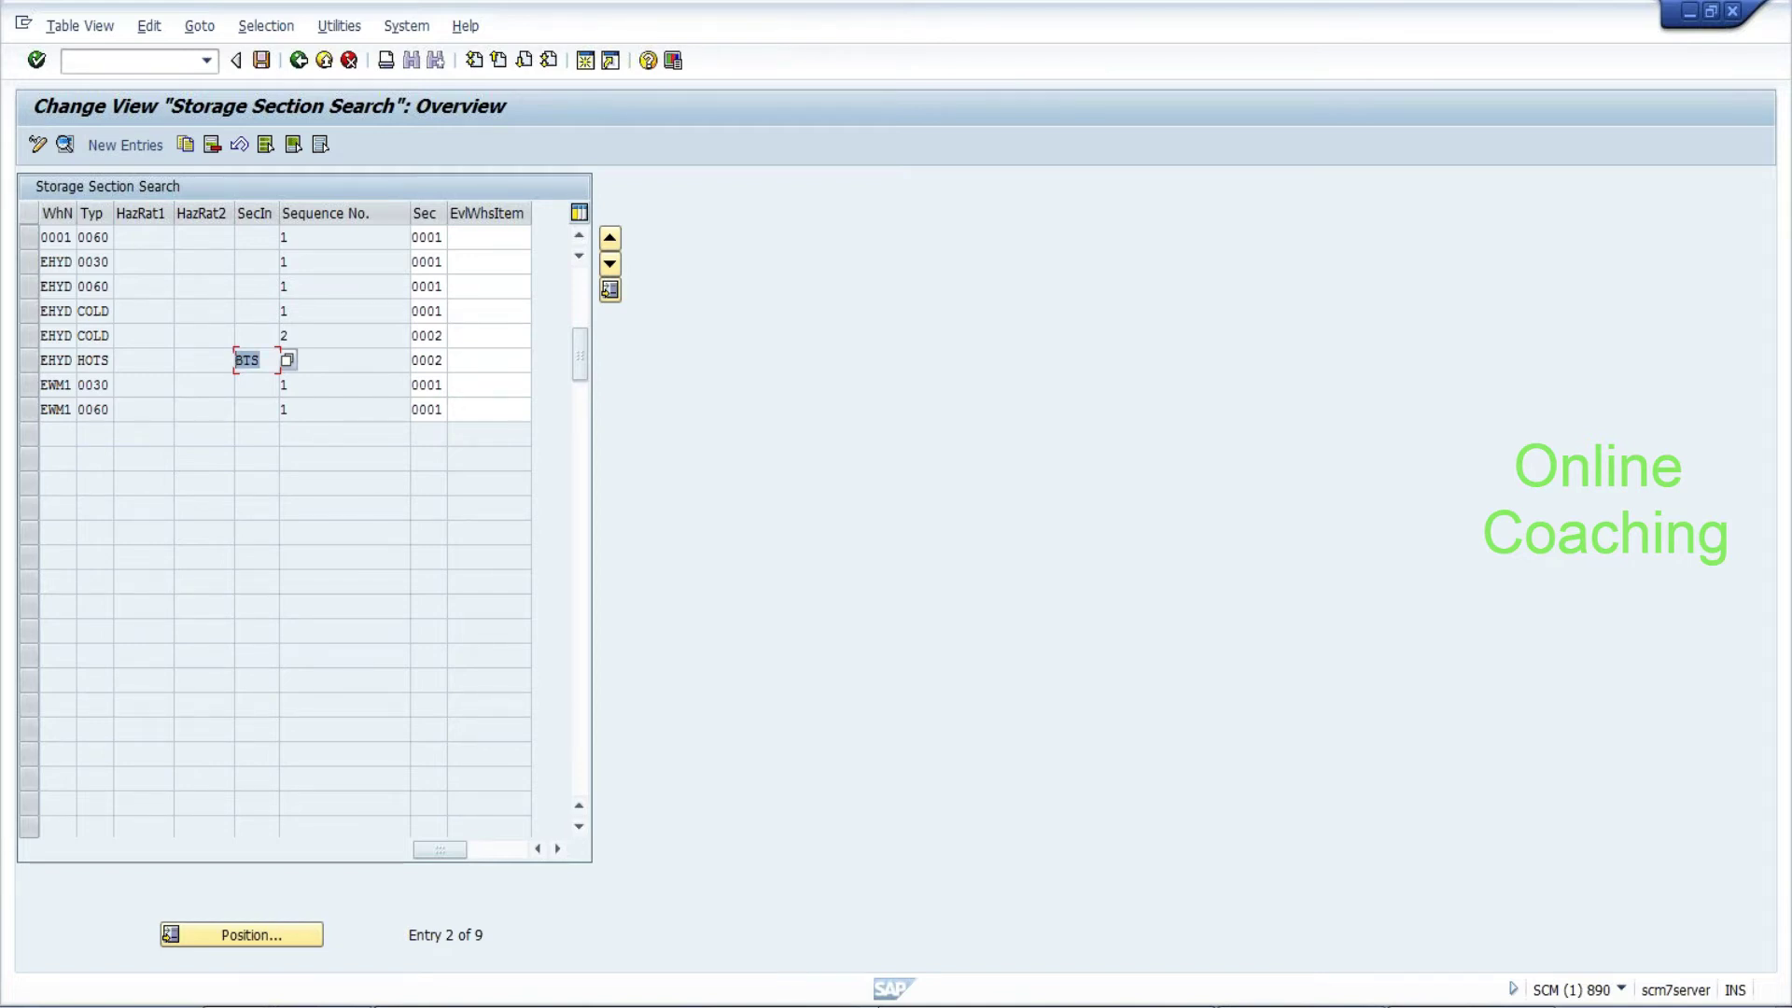
{"action": "left_click", "coordinate": [299, 62]}
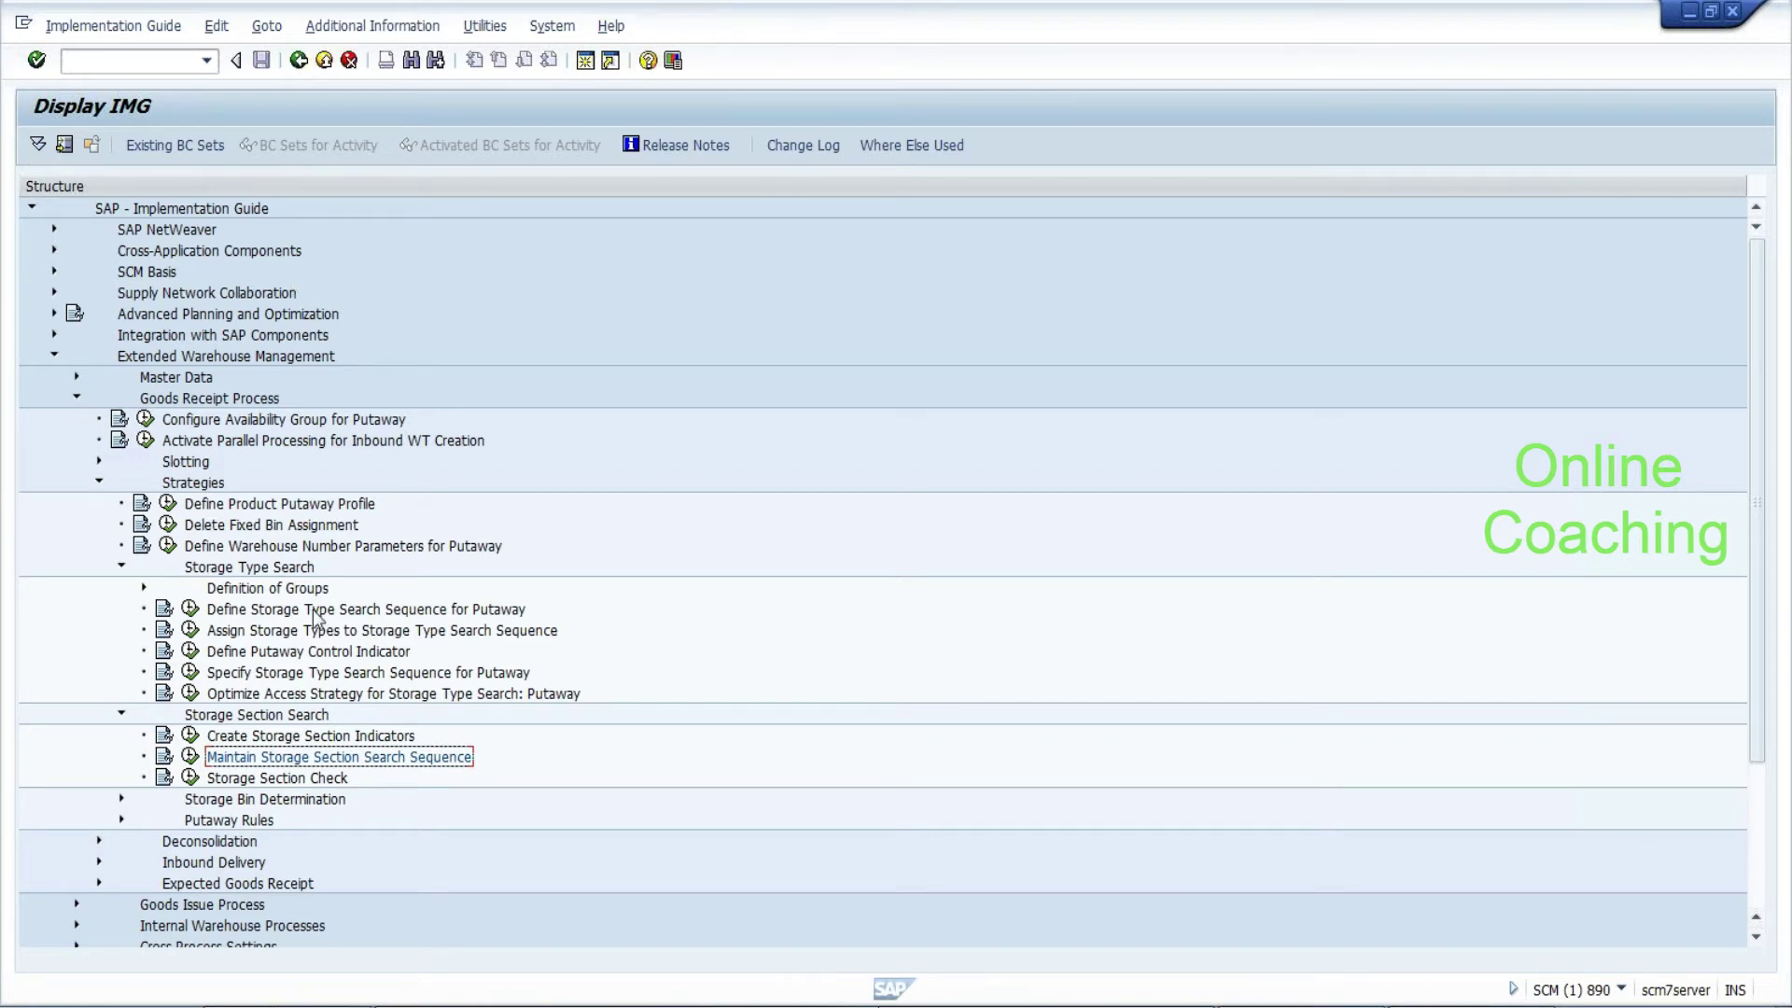
Open the Storage Section Check and Haz. Subst. Mgmt per Storage Type table with 88 entries
{"action": "left_click", "coordinate": [190, 780]}
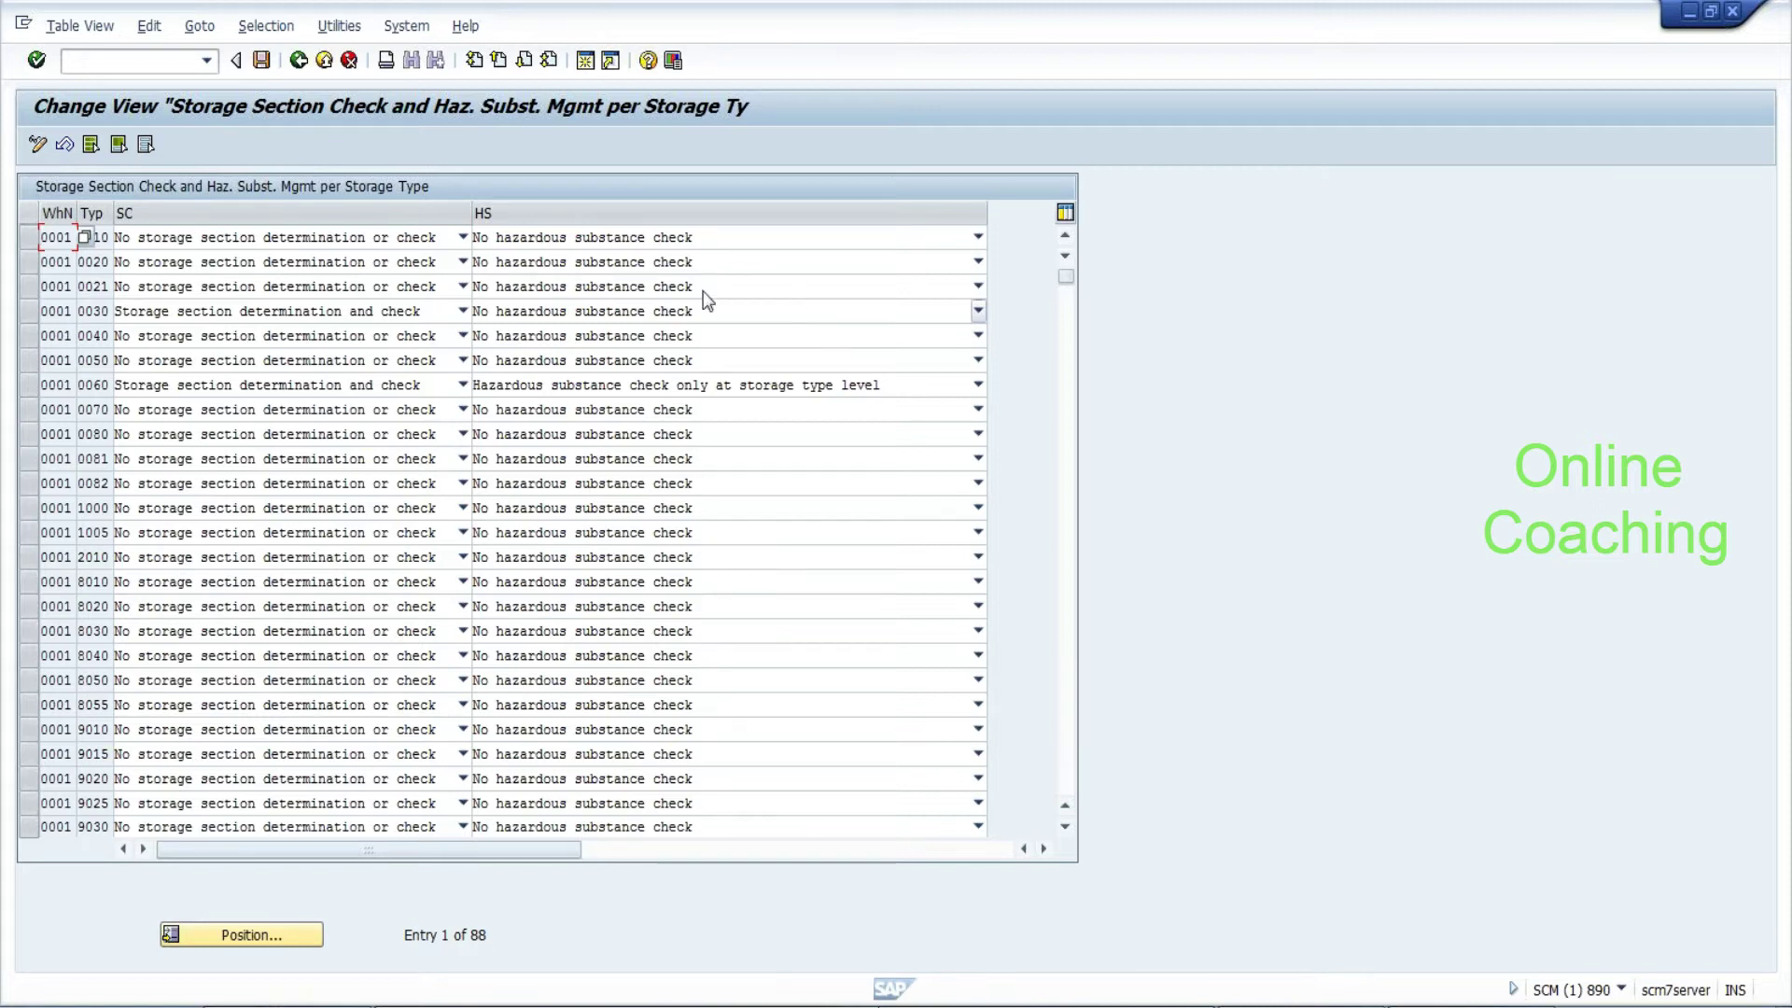
{"action": "left_click", "coordinate": [298, 61]}
{"action": "left_click", "coordinate": [299, 61]}
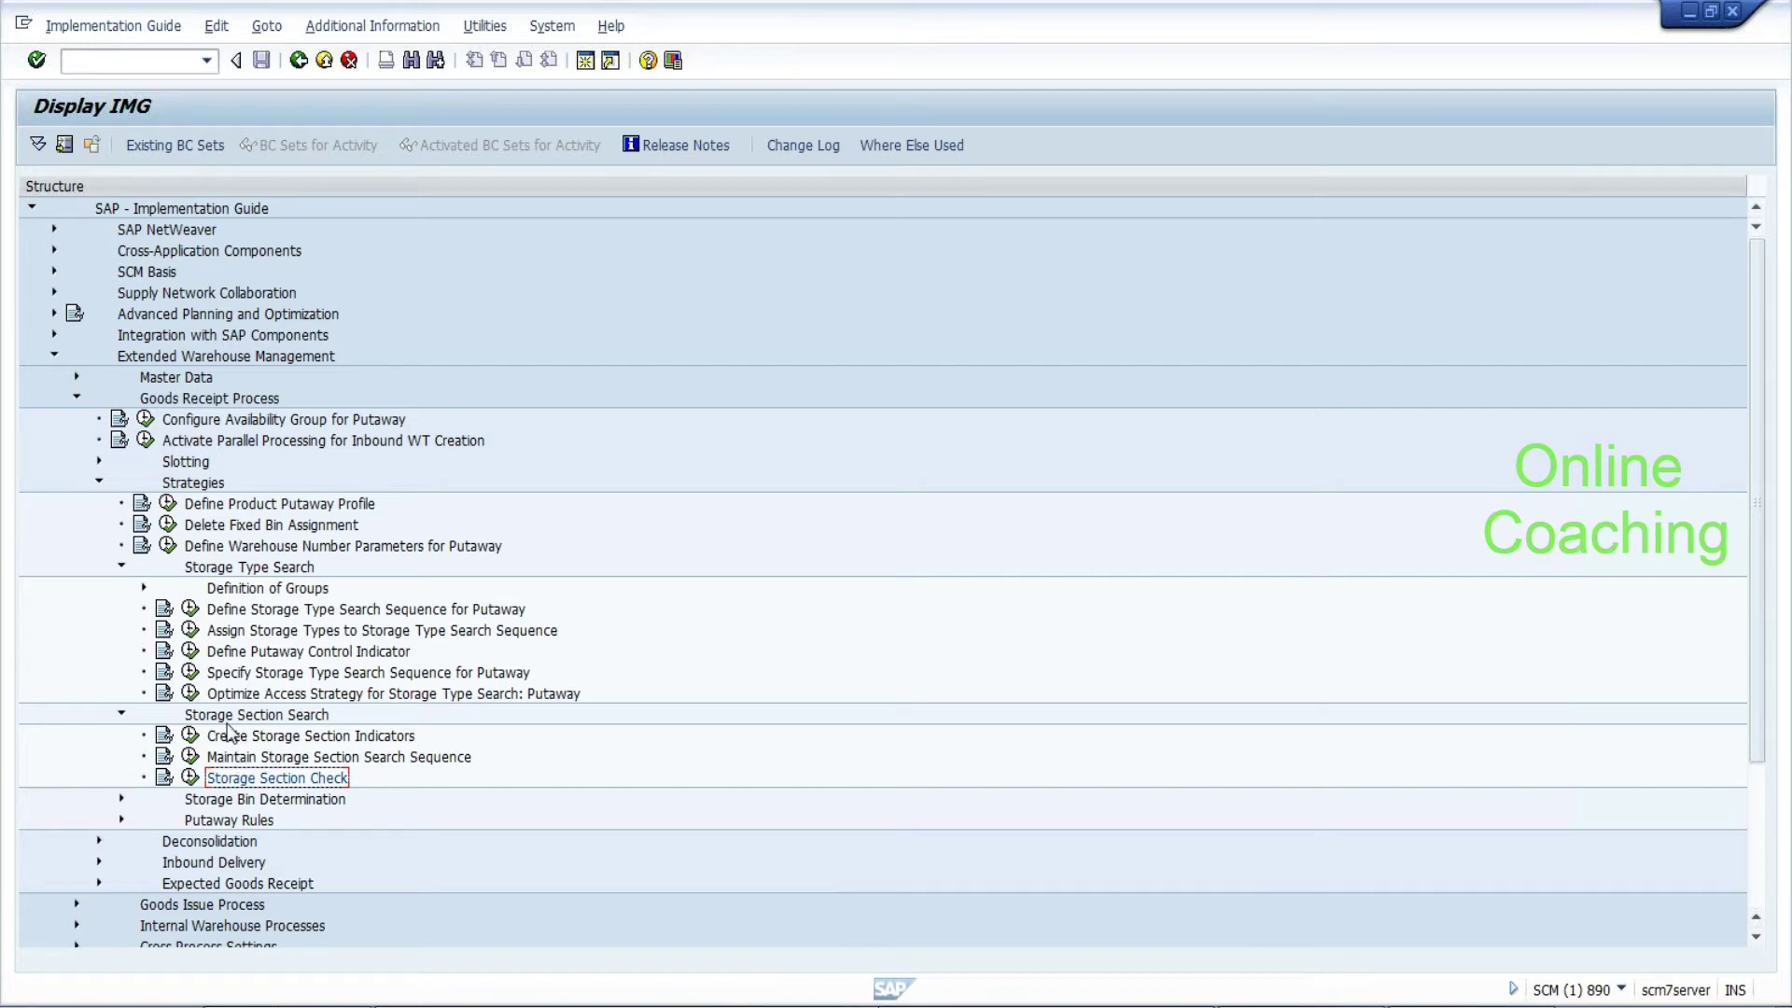
{"action": "left_click", "coordinate": [121, 798]}
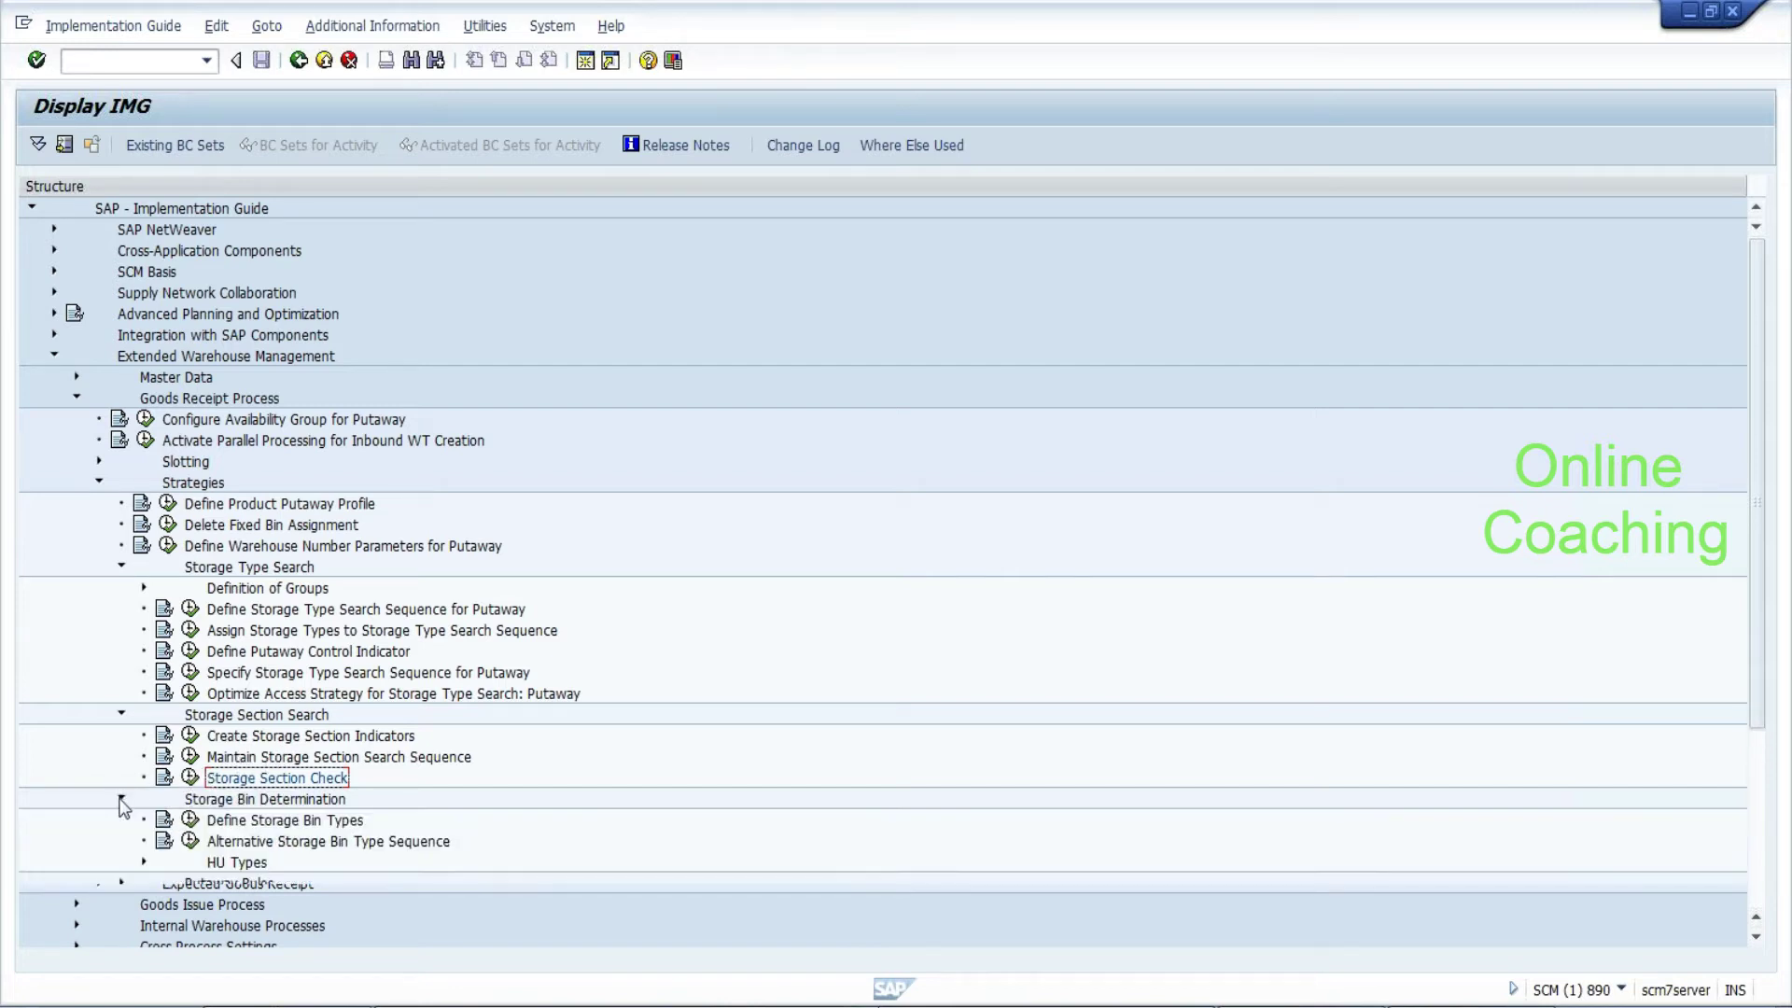
{"action": "left_click_drag", "start_coordinate": [1755, 663], "coordinate": [1763, 780]}
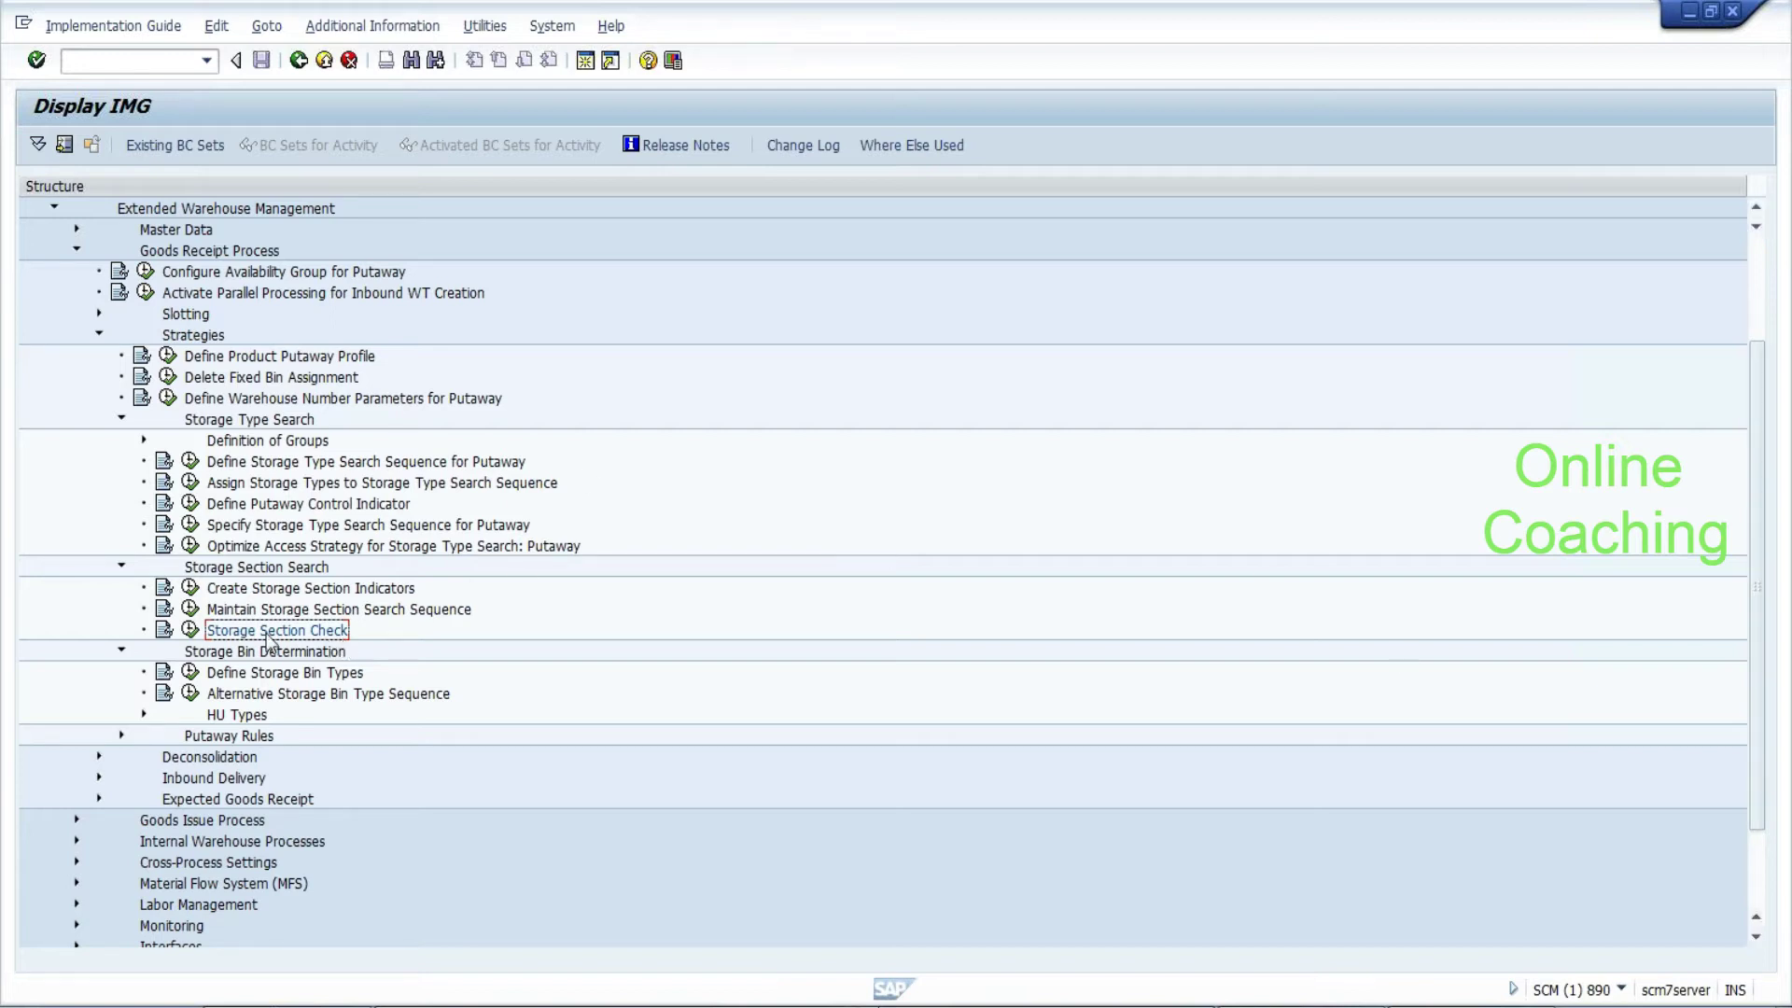
{"action": "left_click", "coordinate": [191, 631]}
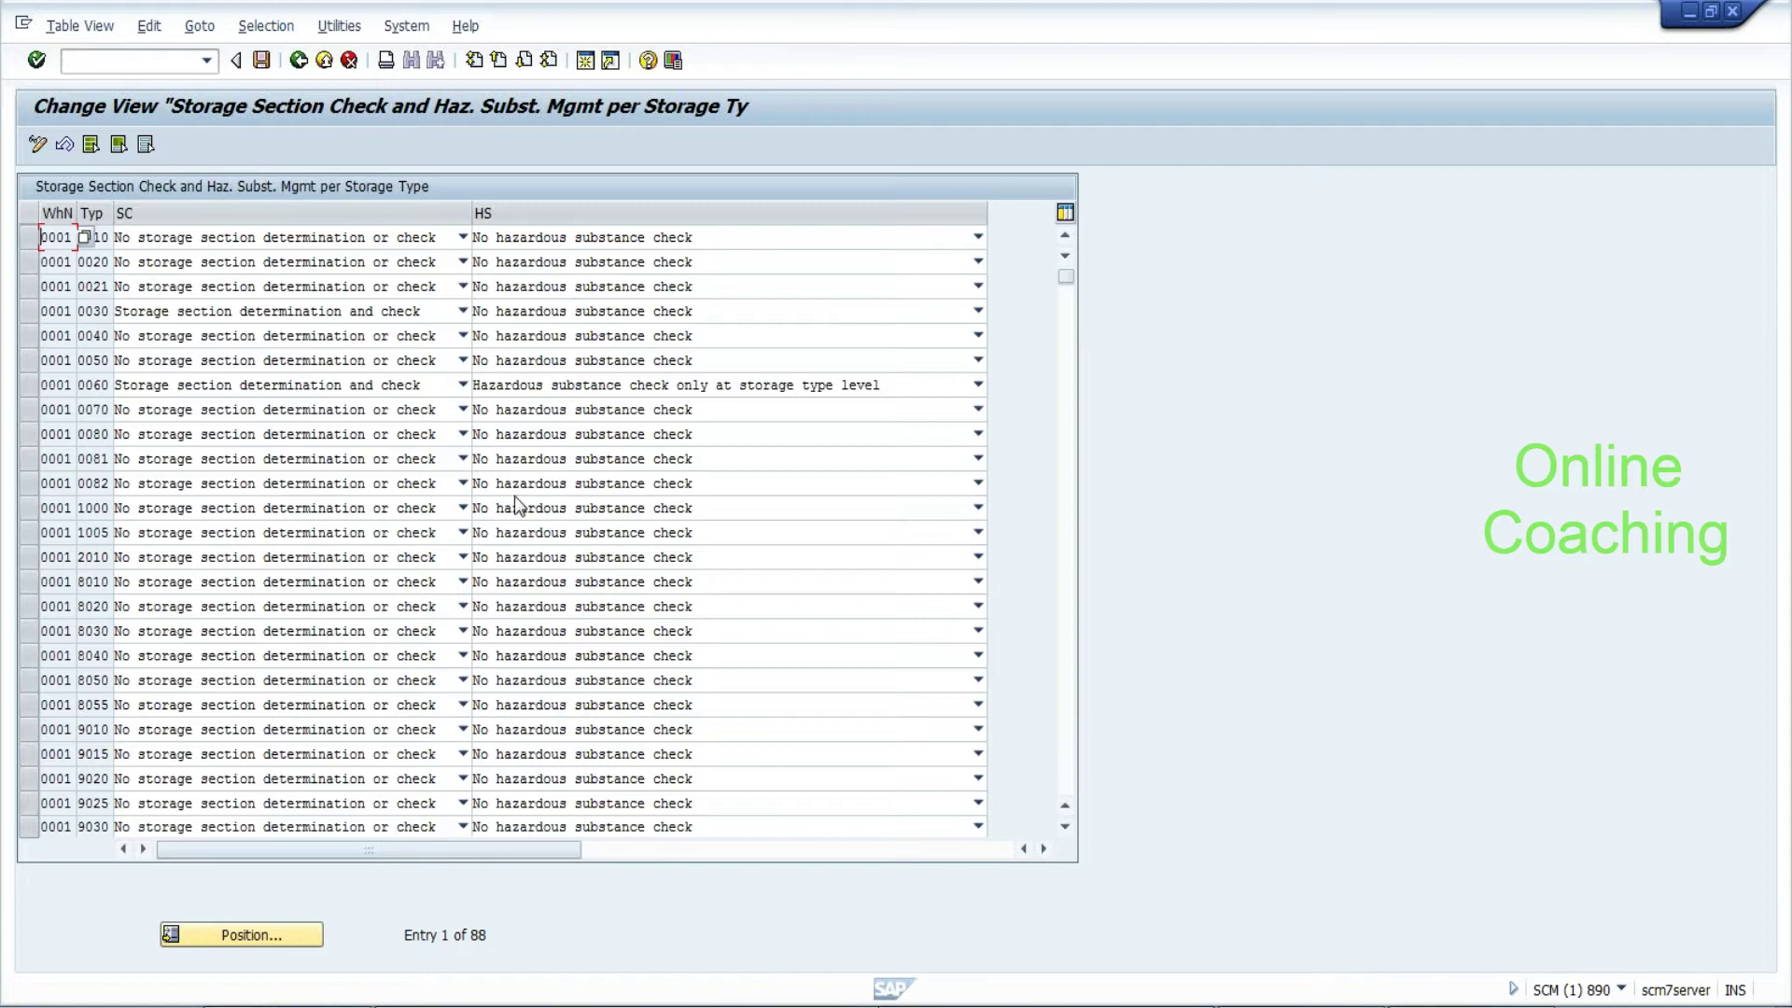
Try 'Storage section determination and check' for storage type 1000, then exit without saving
{"action": "left_click", "coordinate": [424, 519]}
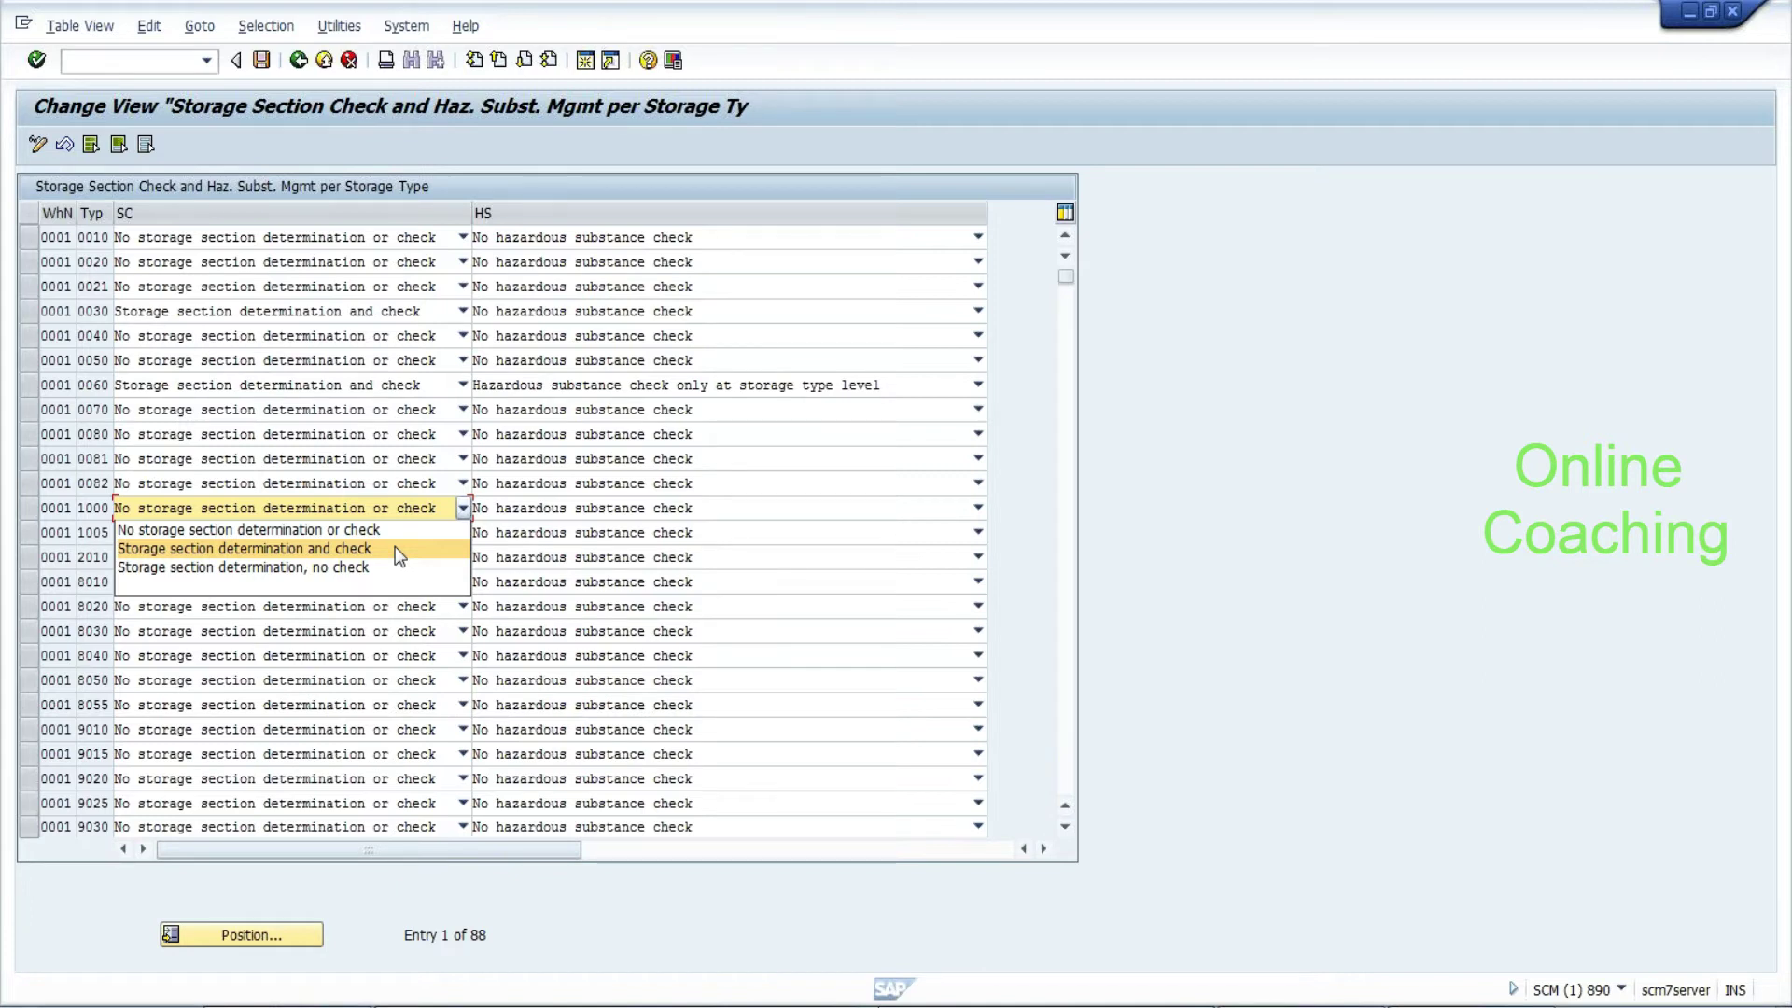
{"action": "left_click", "coordinate": [394, 548]}
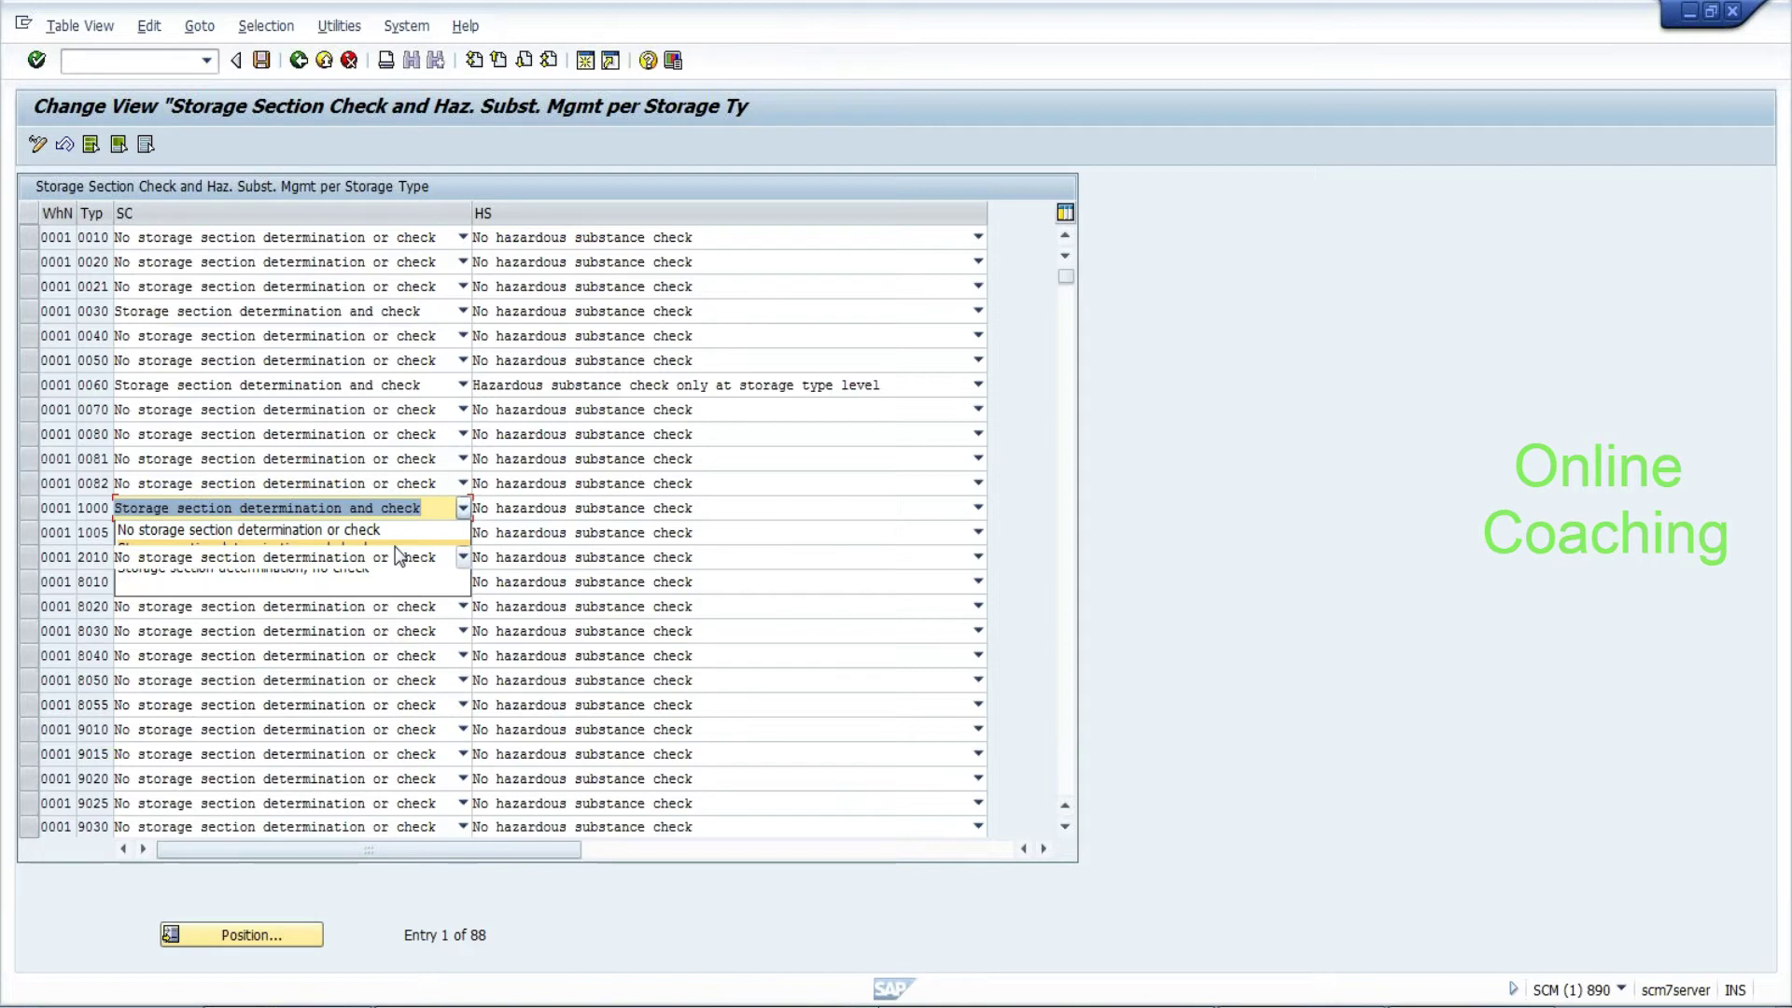
{"action": "left_click", "coordinate": [298, 61]}
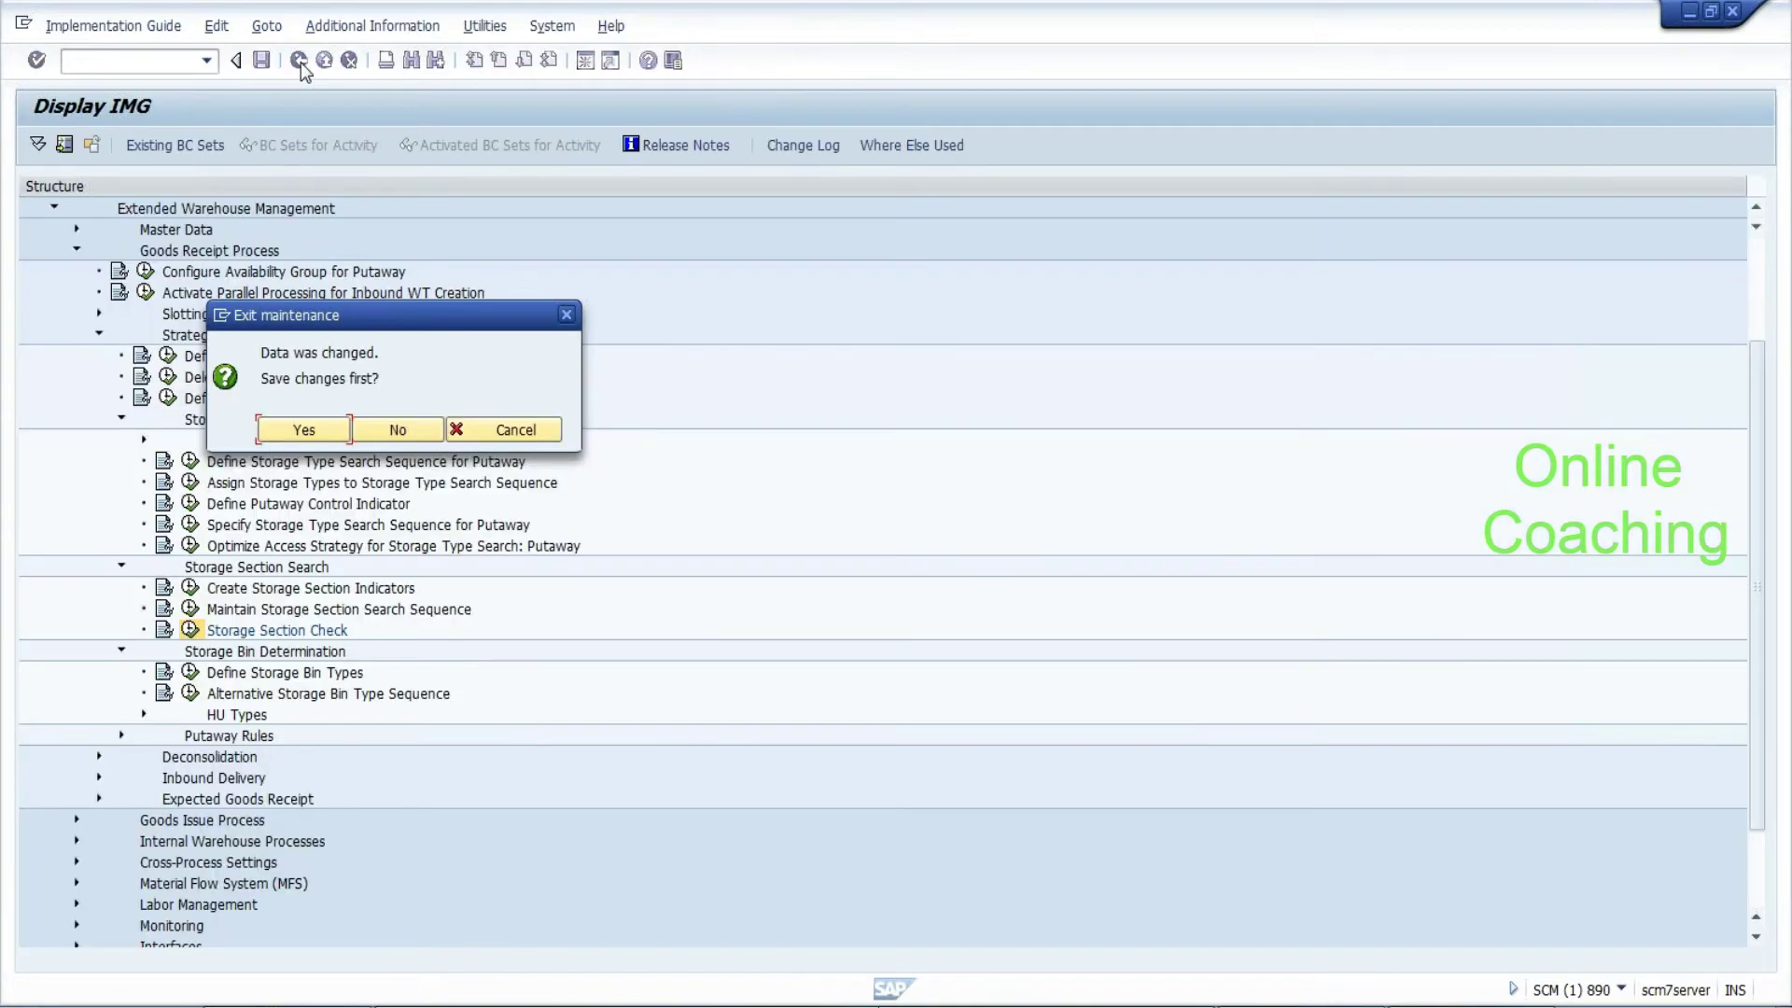
{"action": "left_click", "coordinate": [398, 430]}
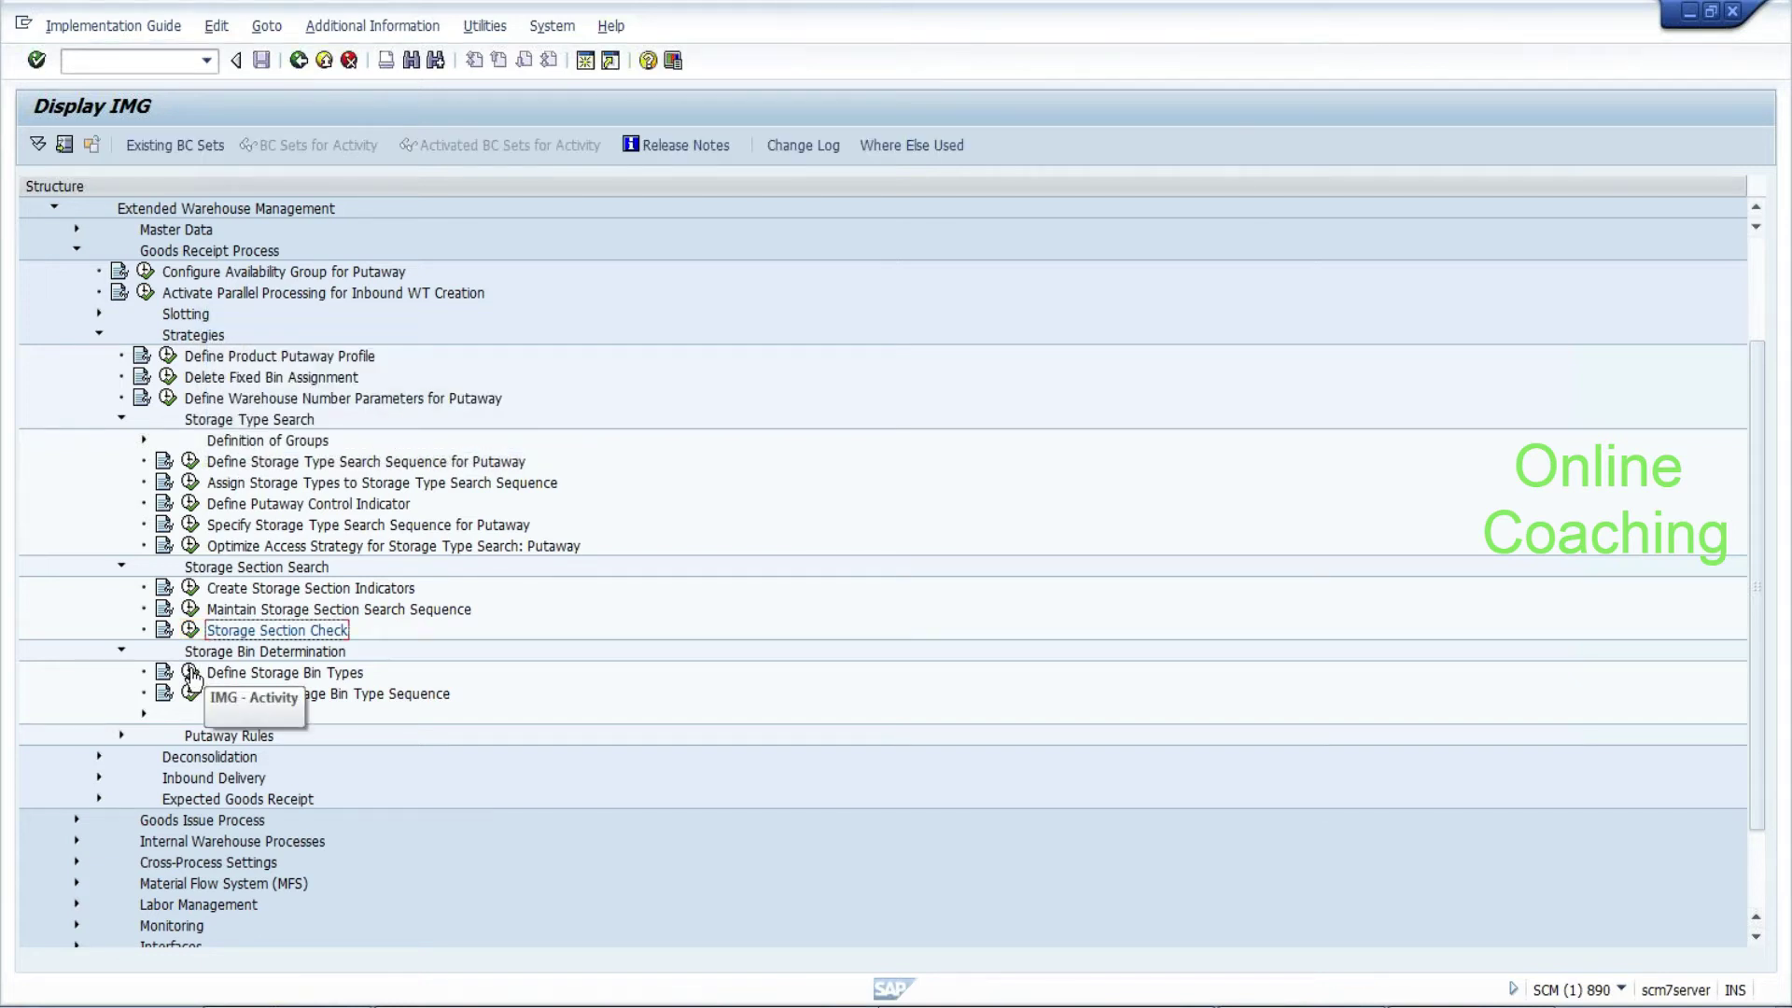
{"action": "left_click", "coordinate": [340, 692]}
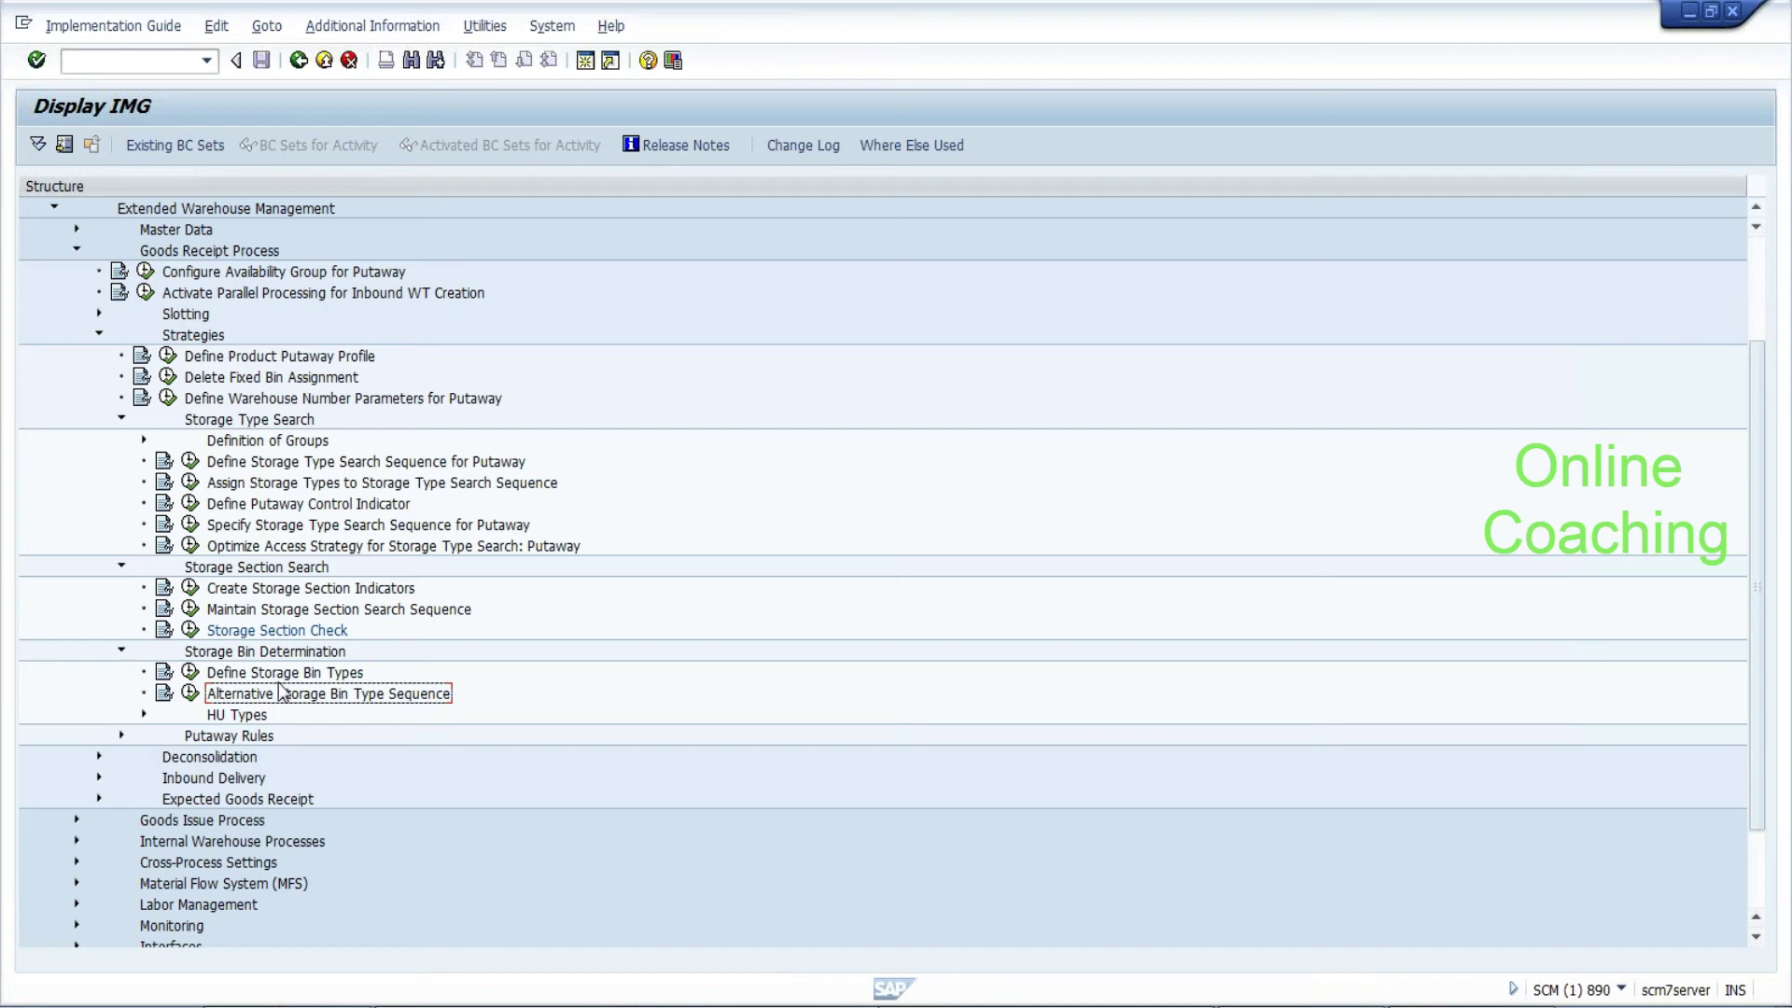
{"action": "left_click", "coordinate": [190, 672]}
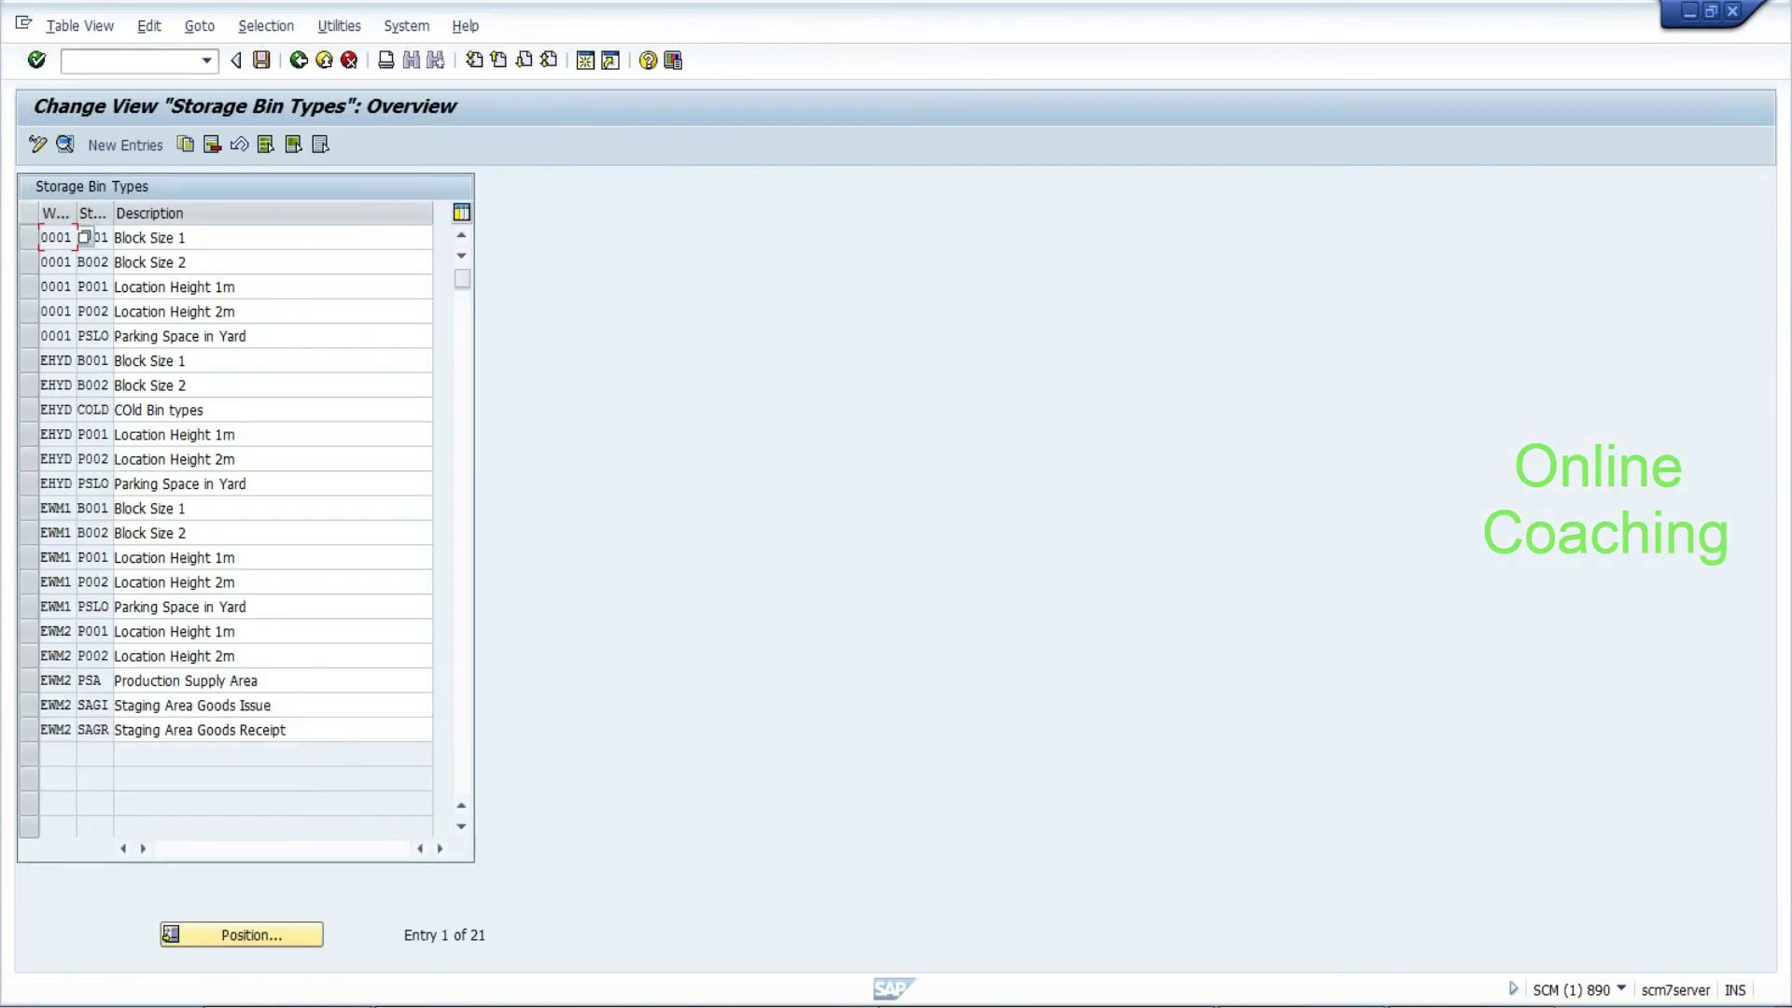
{"action": "left_click", "coordinate": [92, 410]}
{"action": "left_click", "coordinate": [298, 61]}
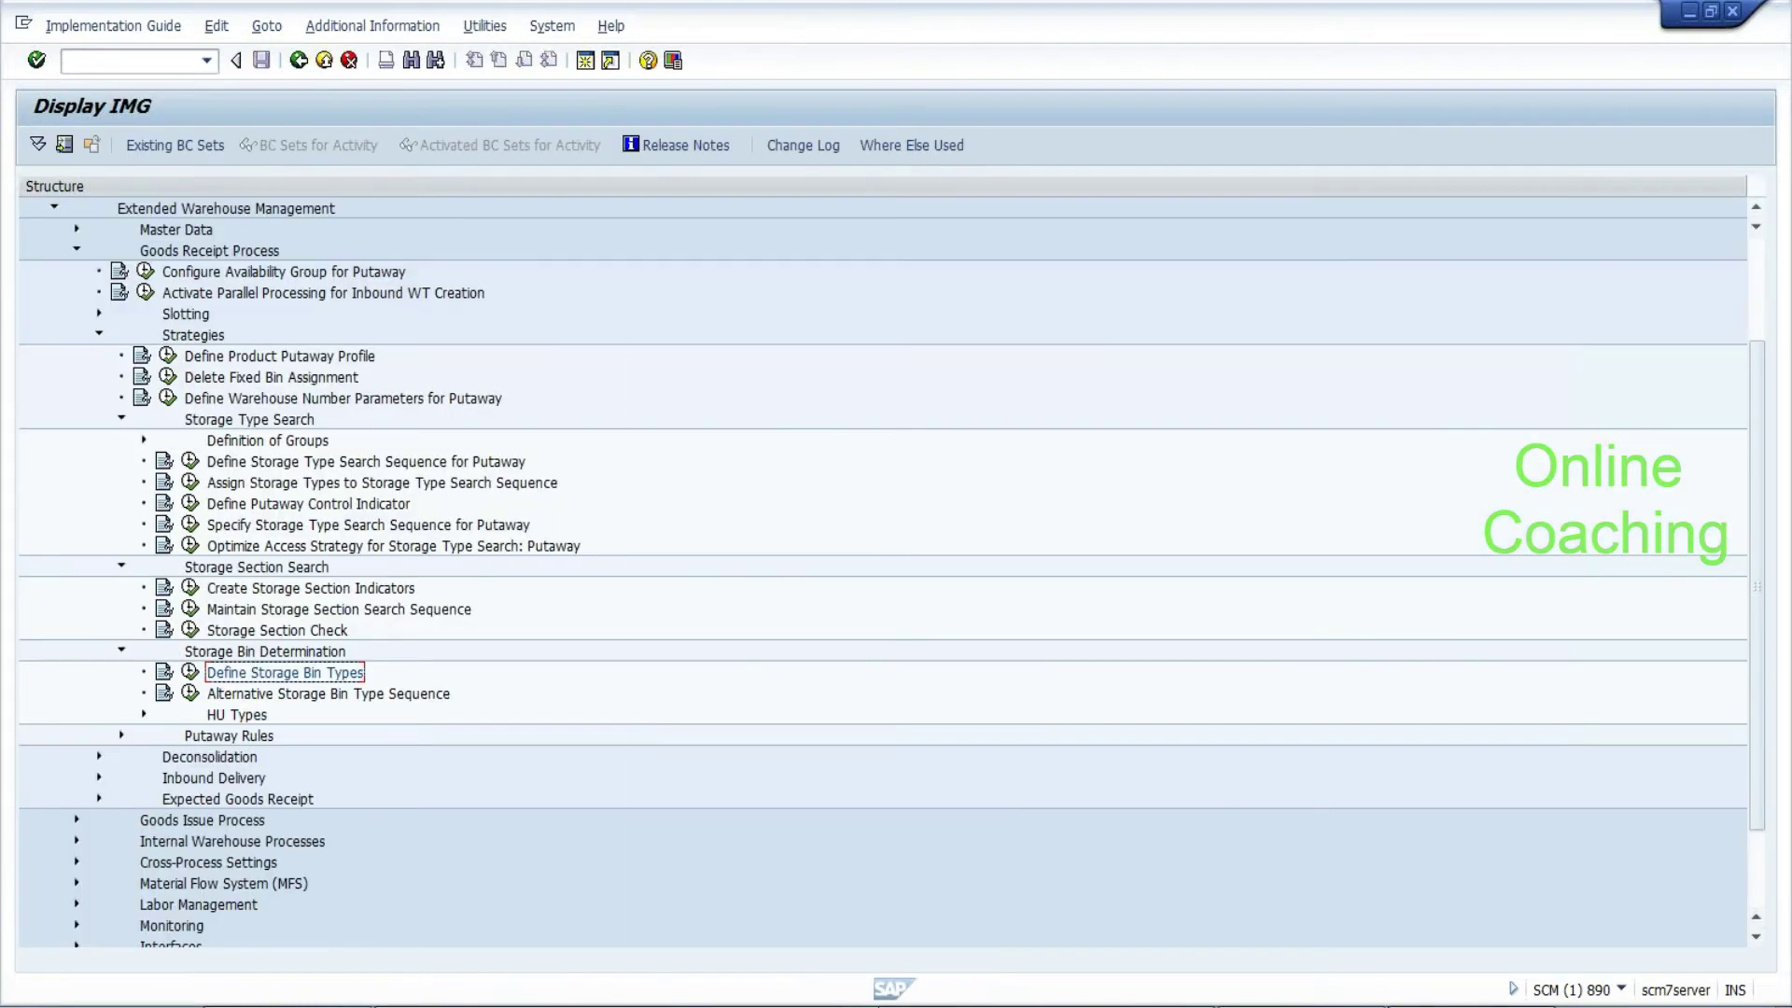
{"action": "key", "text": "alt+Tab"}
Add the Notepad line 'cold:--001 :-- cb1 bin type and cb2 bin type' and return to SAP
{"action": "key", "text": "Return"}
{"action": "key", "text": "Return"}
{"action": "type", "text": "cold:-"}
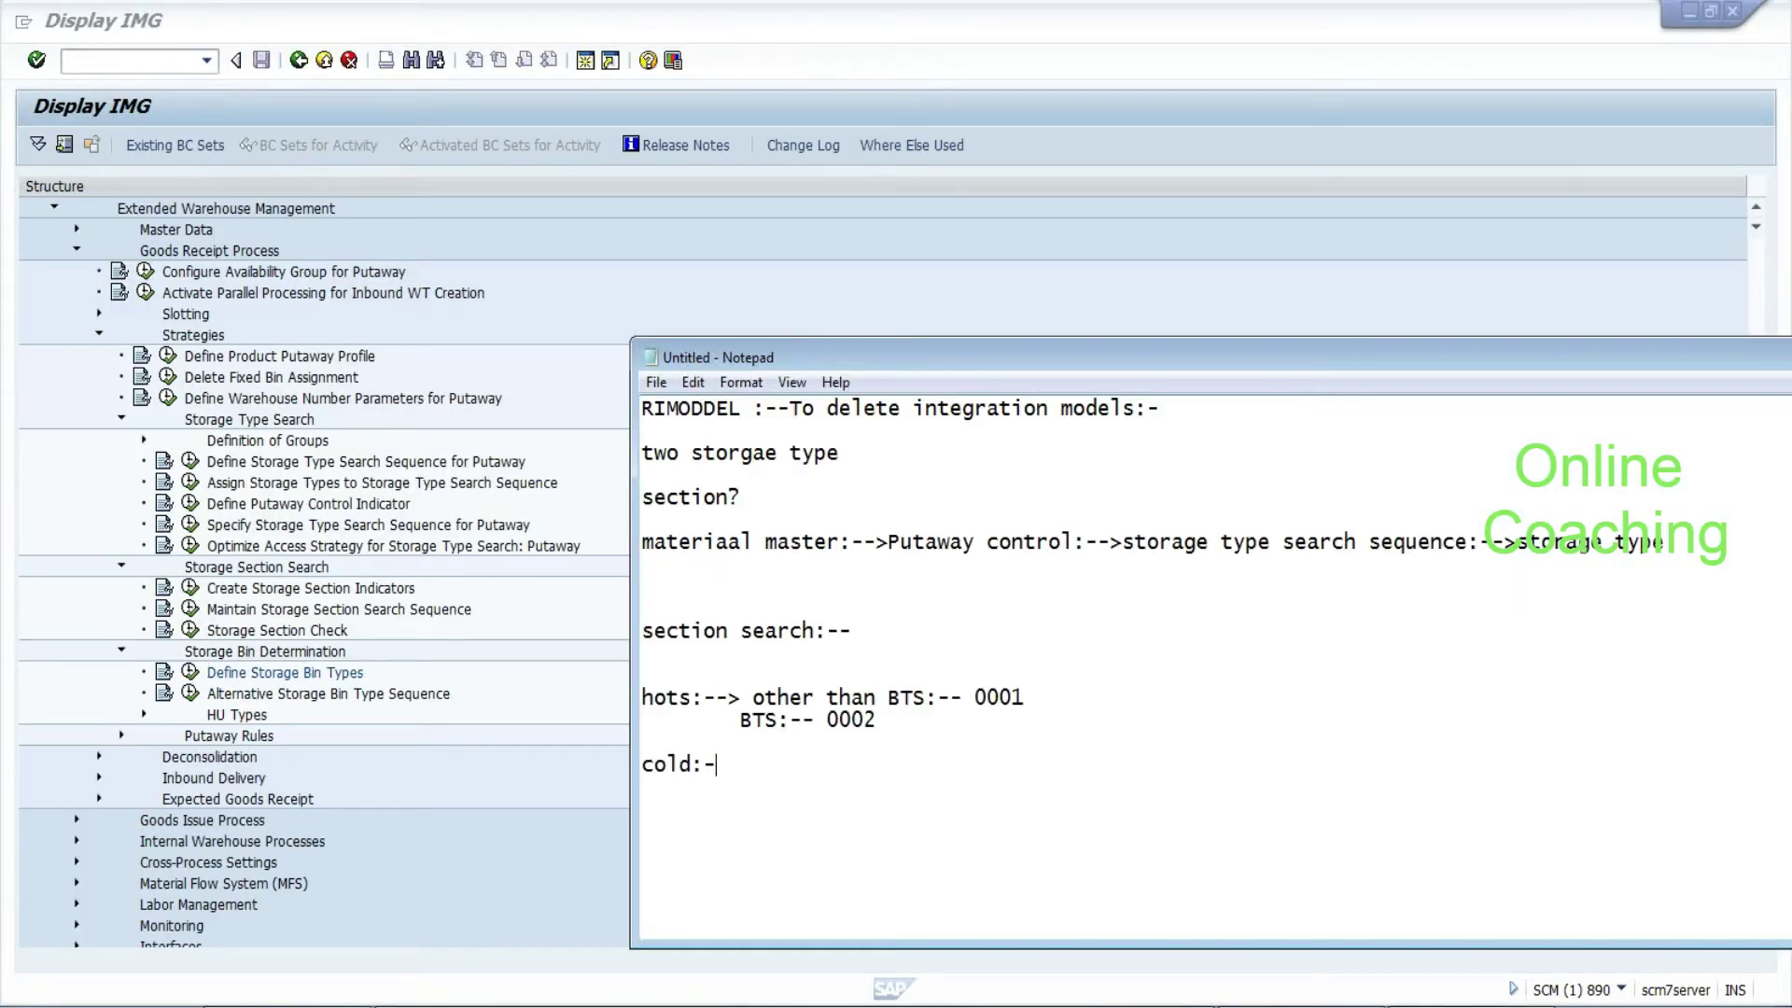
{"action": "type", "text": "-001 :-- cb1 bin typ"}
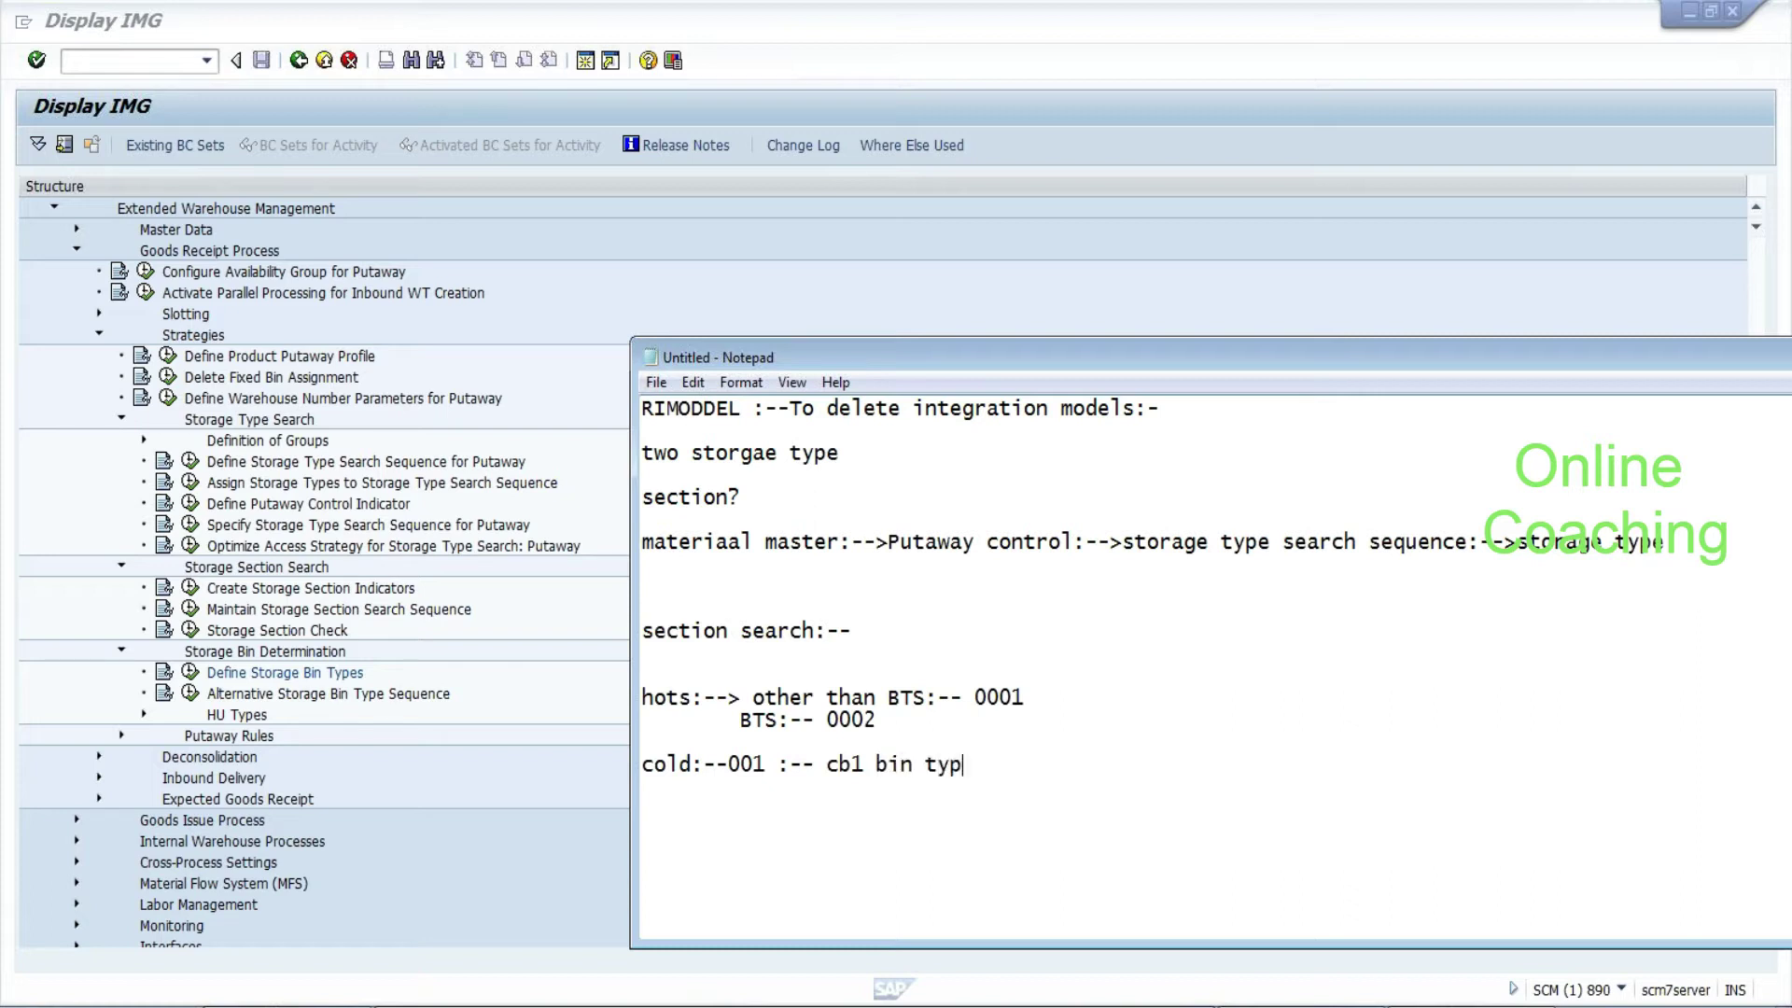
{"action": "type", "text": "e and cb2 bin type"}
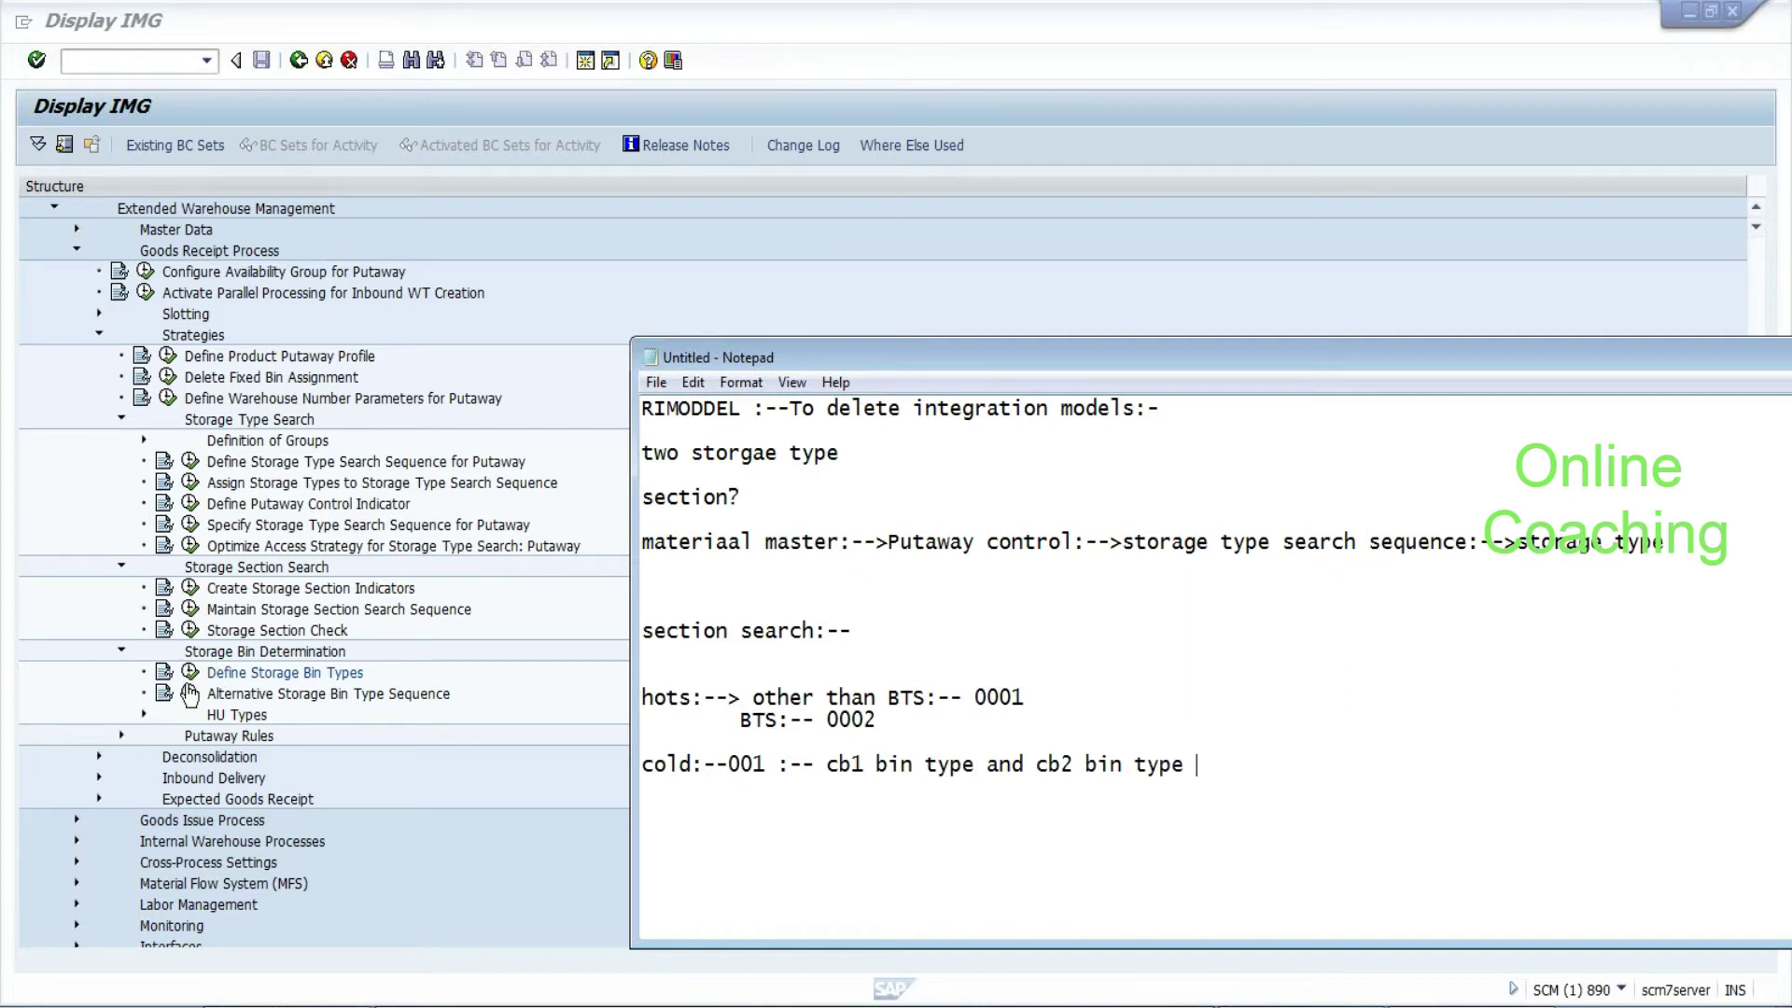
{"action": "left_click", "coordinate": [138, 710]}
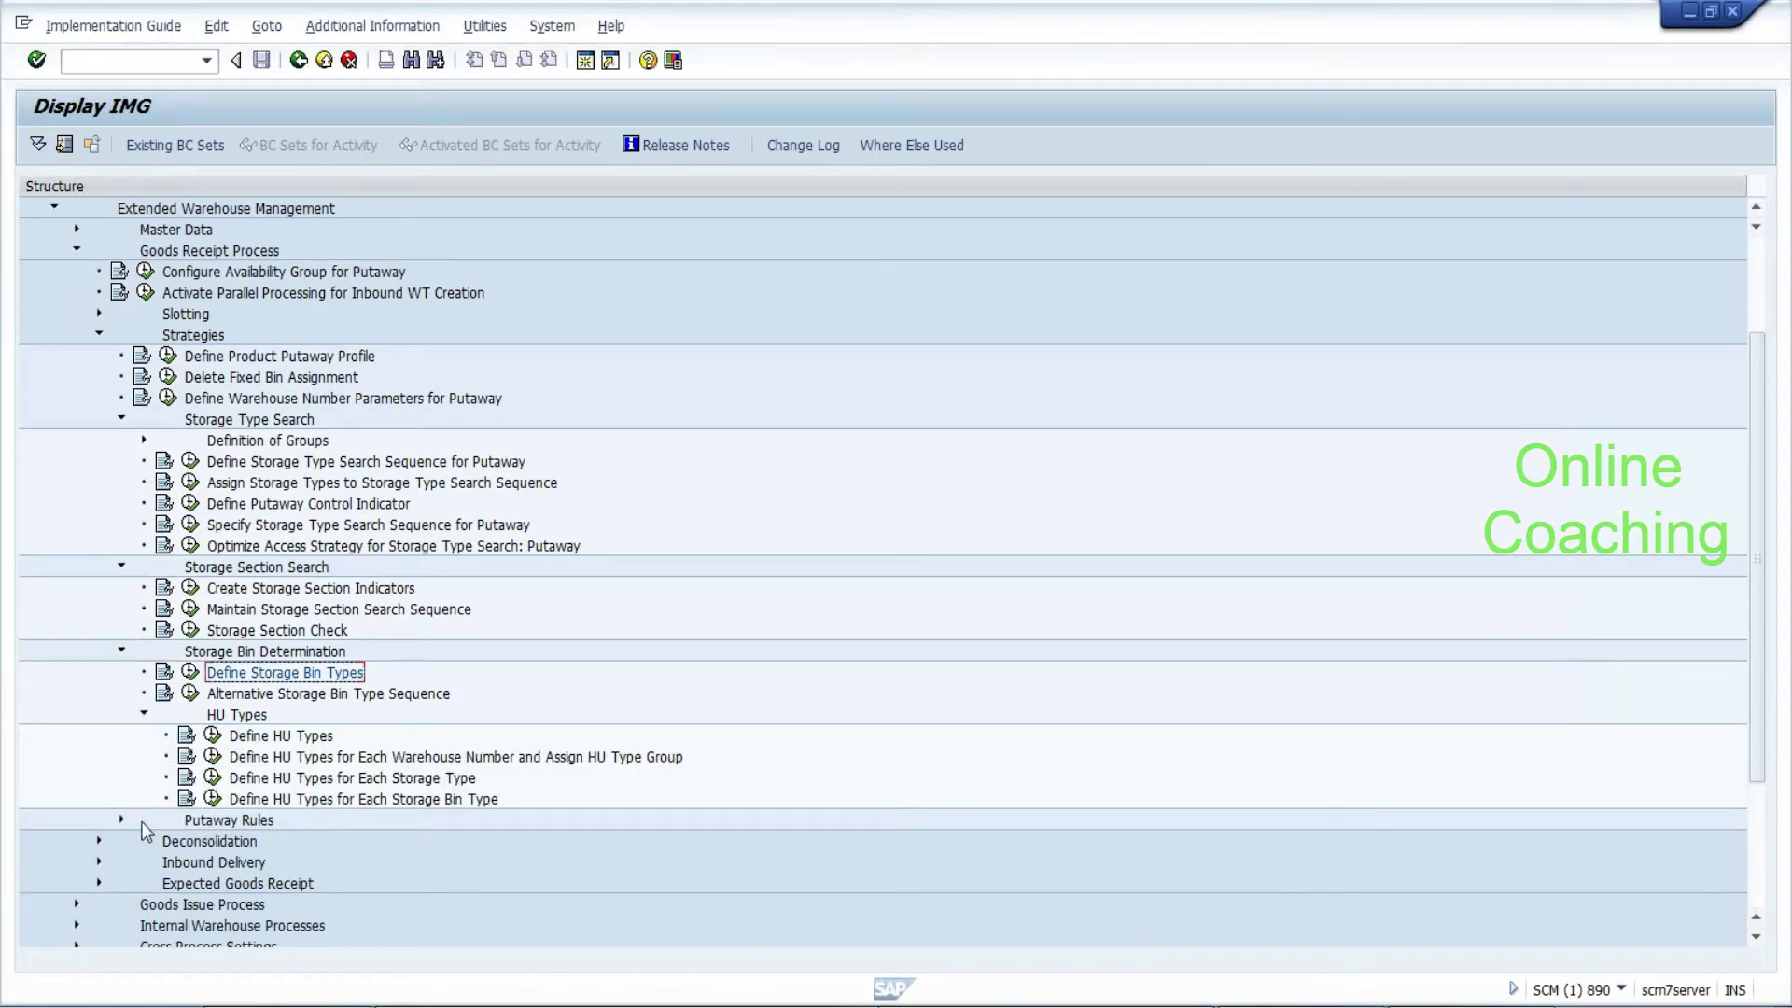
Expand Putaway Rules with its Pallets, Bulk Storage and Near-Picking branches, then run Define Bin Sections
{"action": "left_click", "coordinate": [121, 817]}
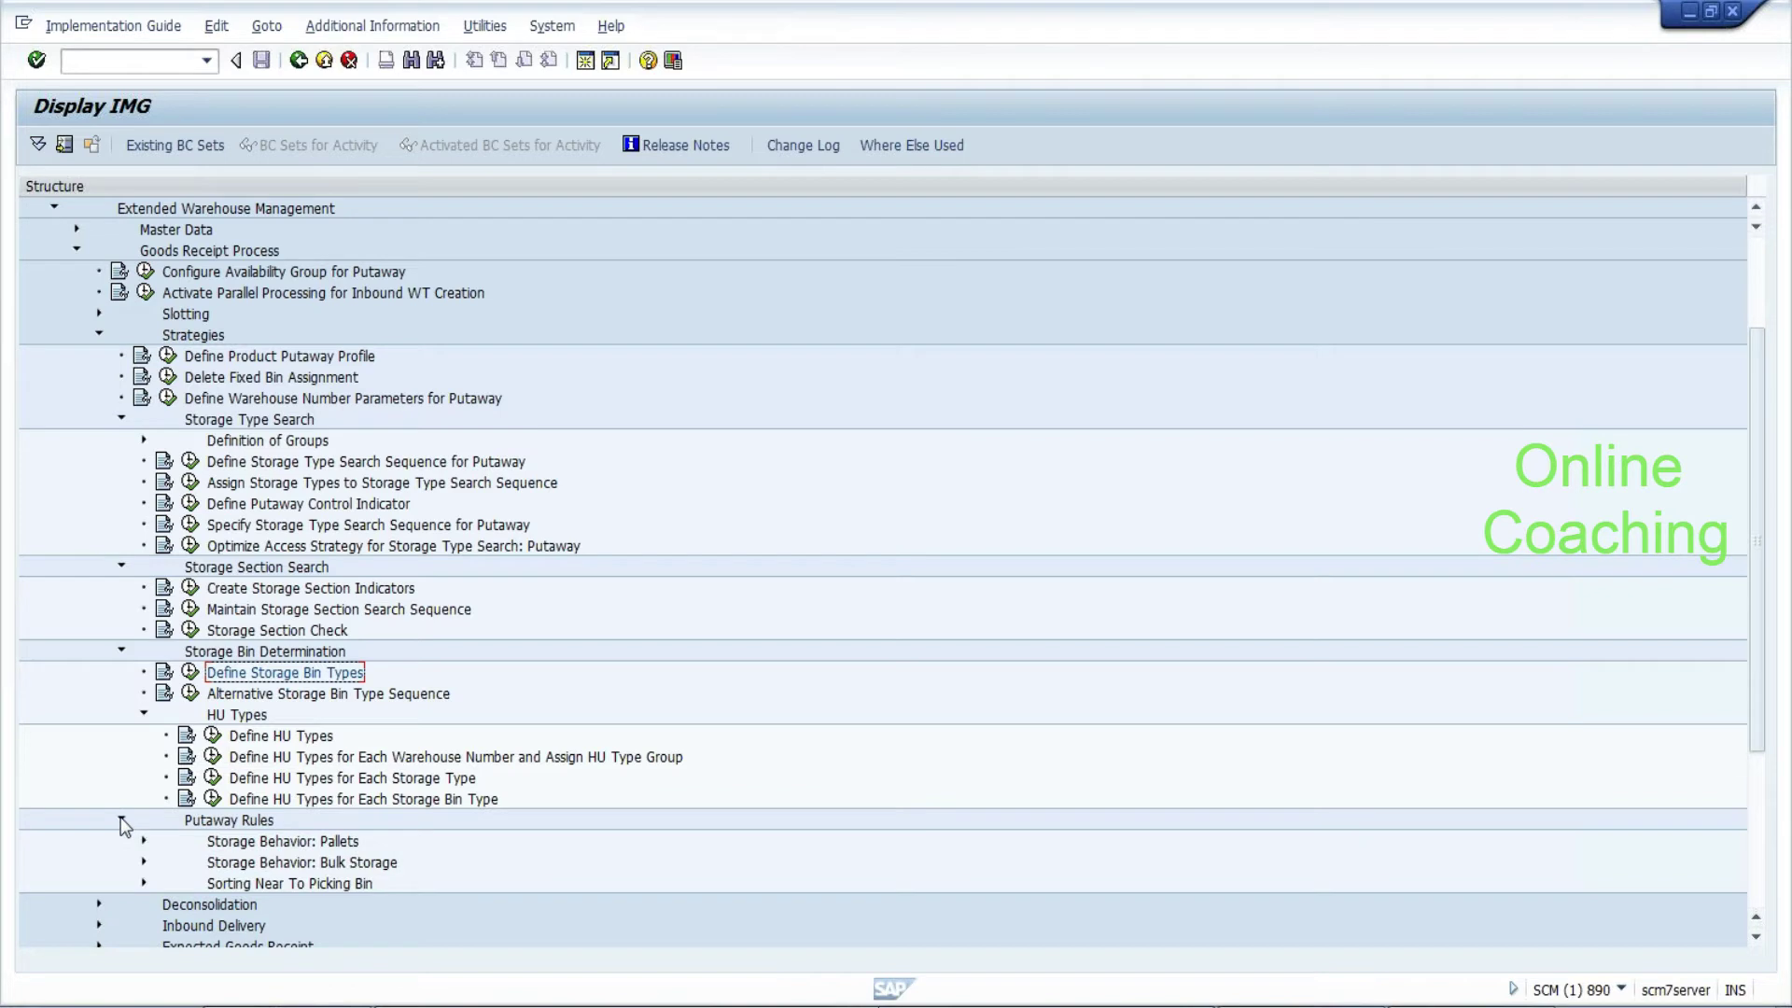
{"action": "left_click", "coordinate": [144, 860]}
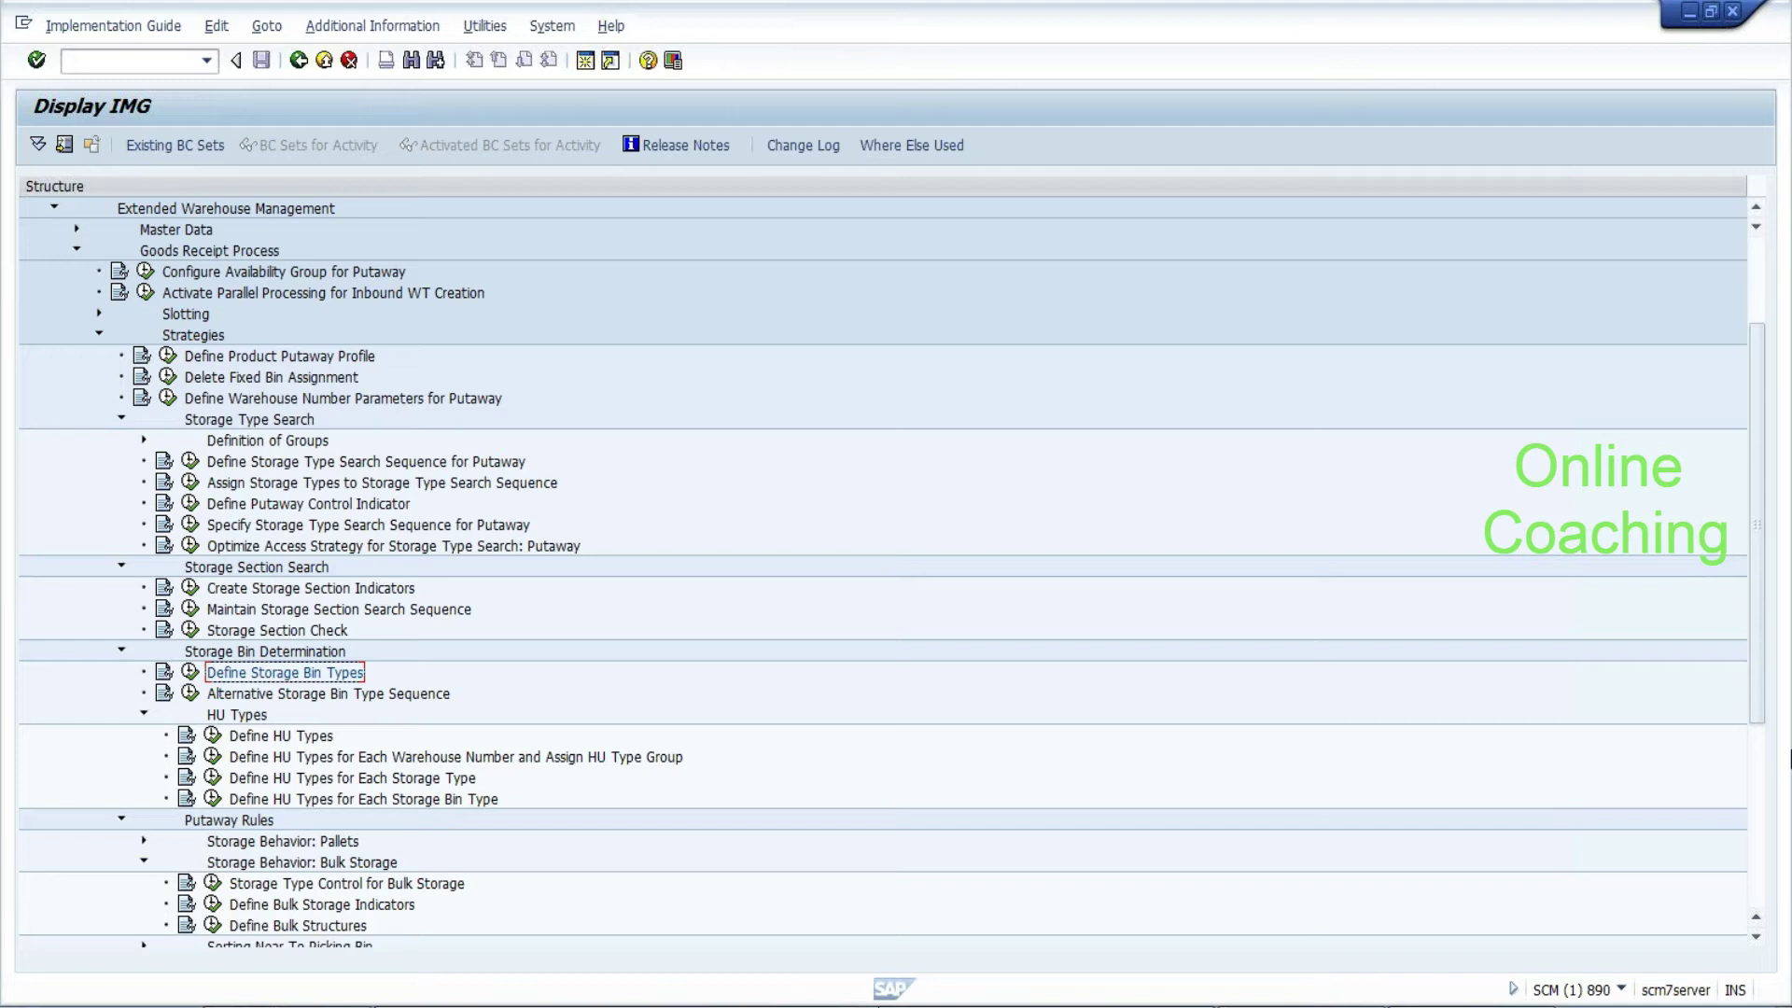
{"action": "scroll", "coordinate": [1759, 689], "scroll_direction": "down", "scroll_amount": 1}
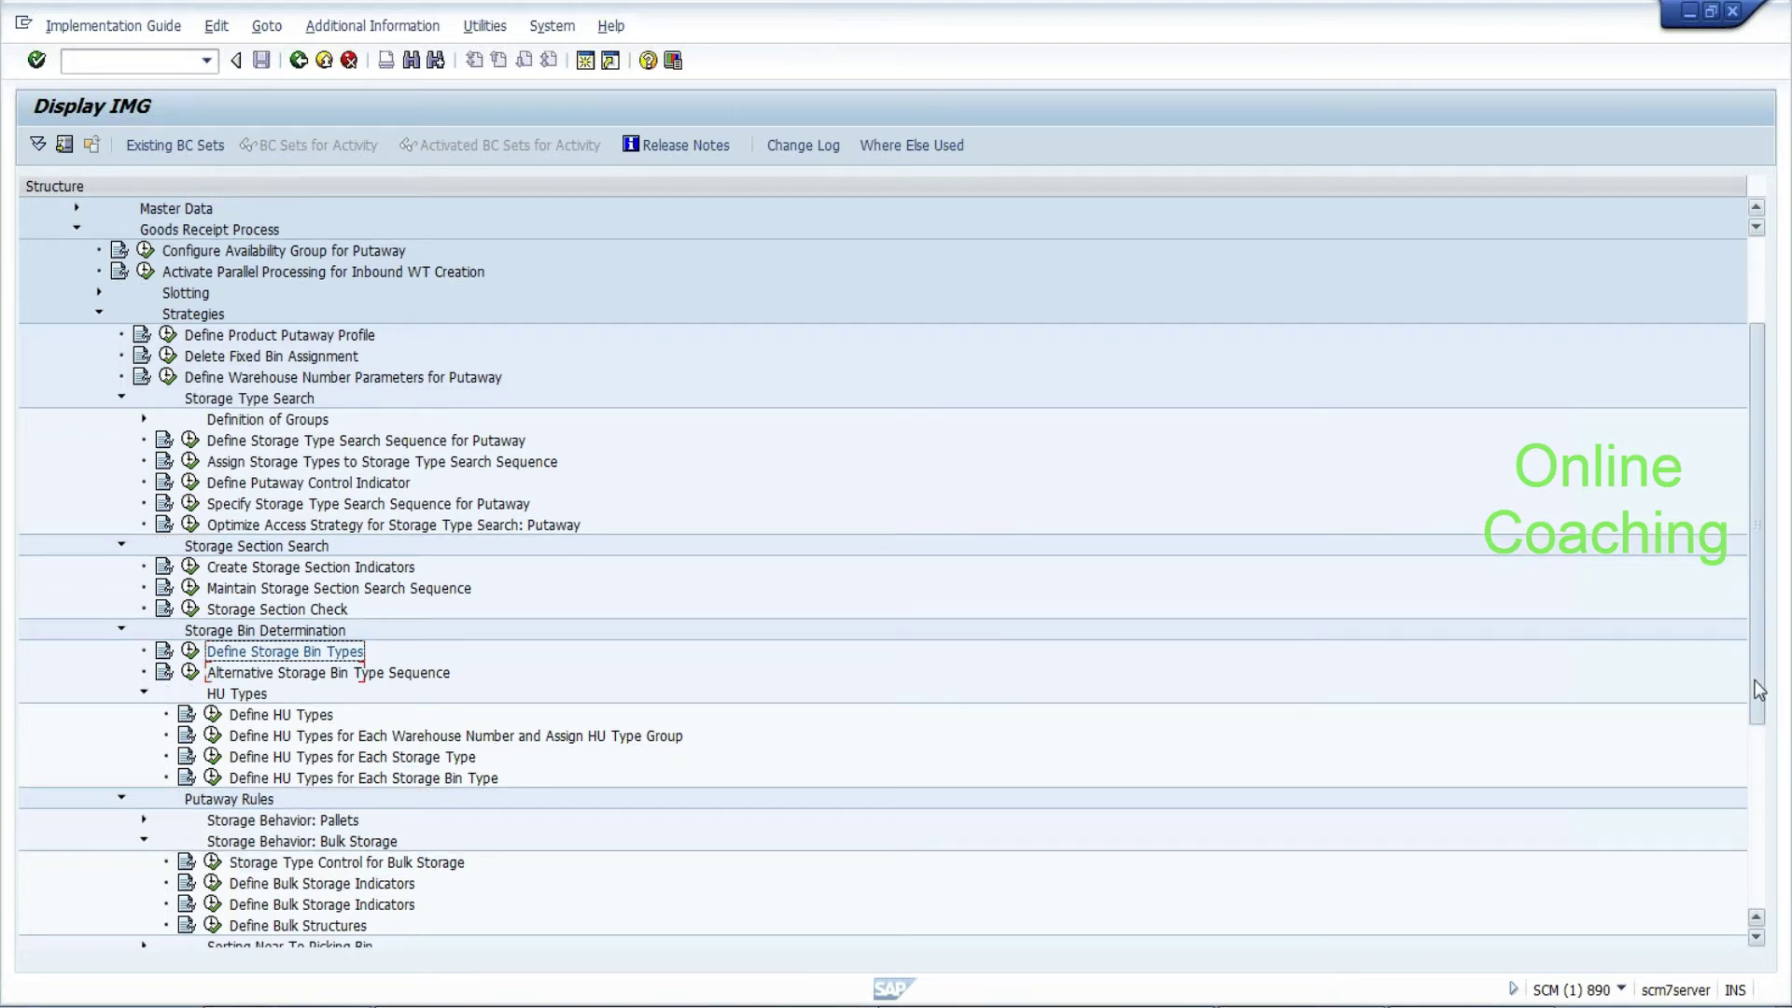
{"action": "left_click_drag", "start_coordinate": [1759, 689], "coordinate": [1762, 760]}
{"action": "left_click", "coordinate": [144, 799]}
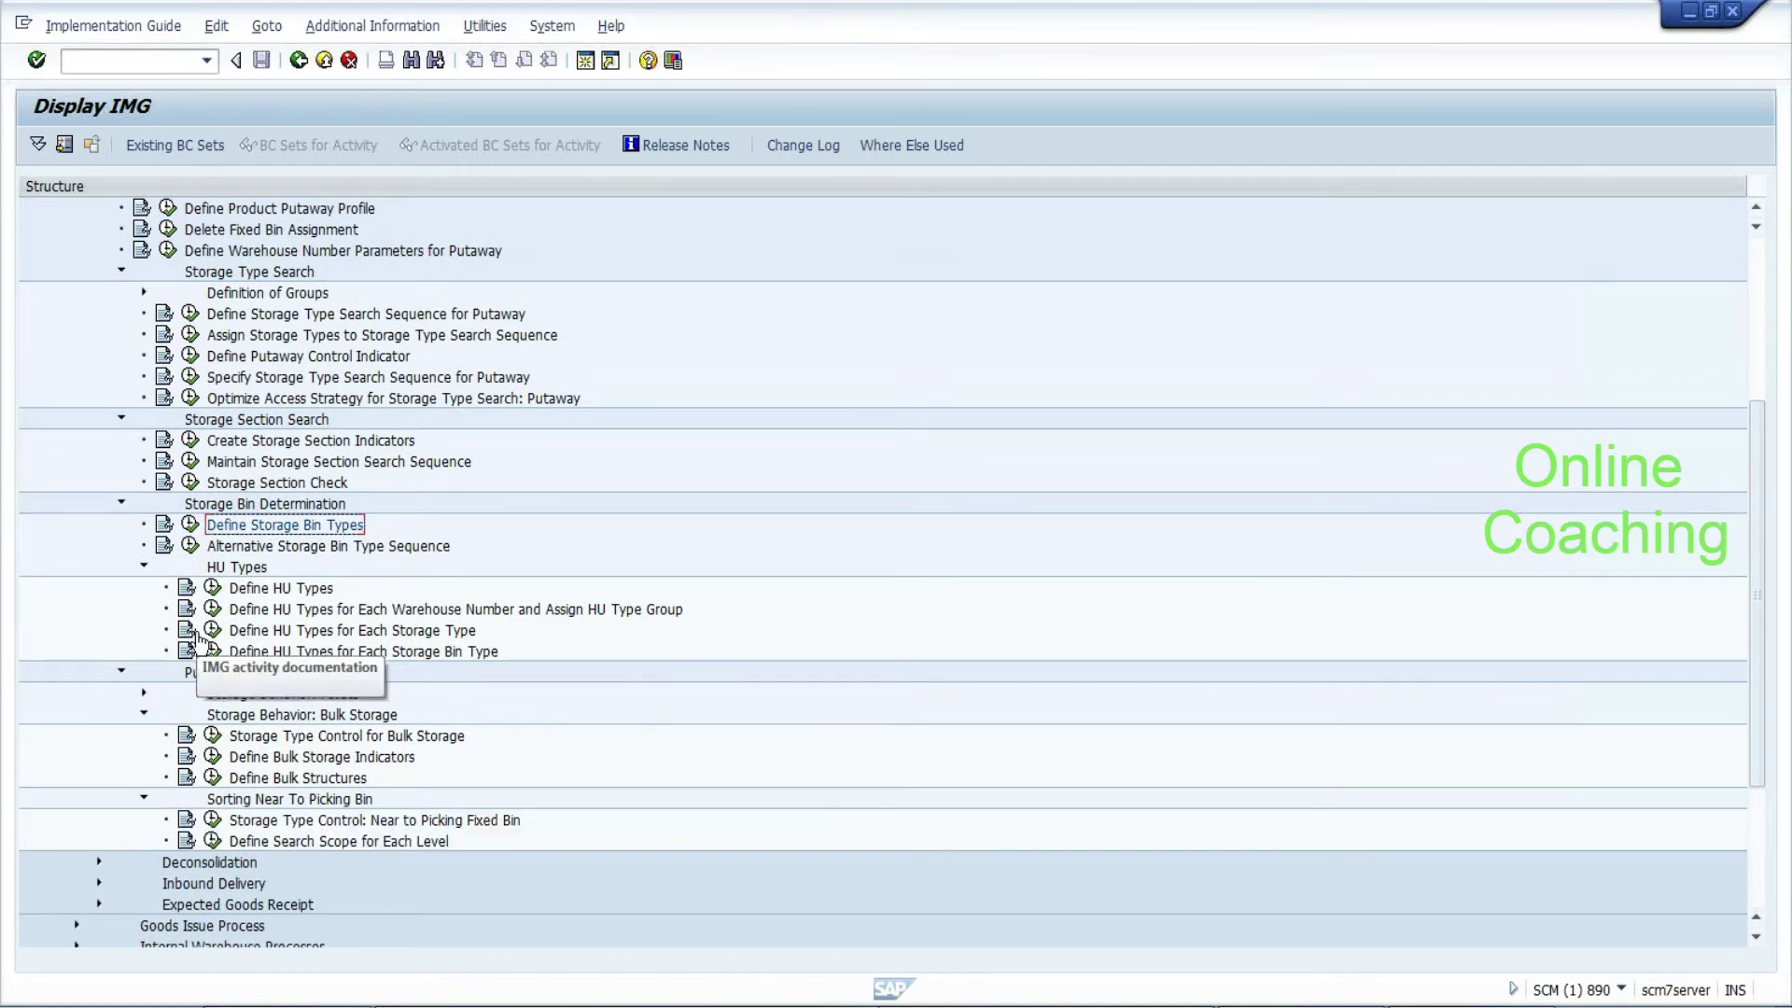
{"action": "left_click", "coordinate": [144, 693]}
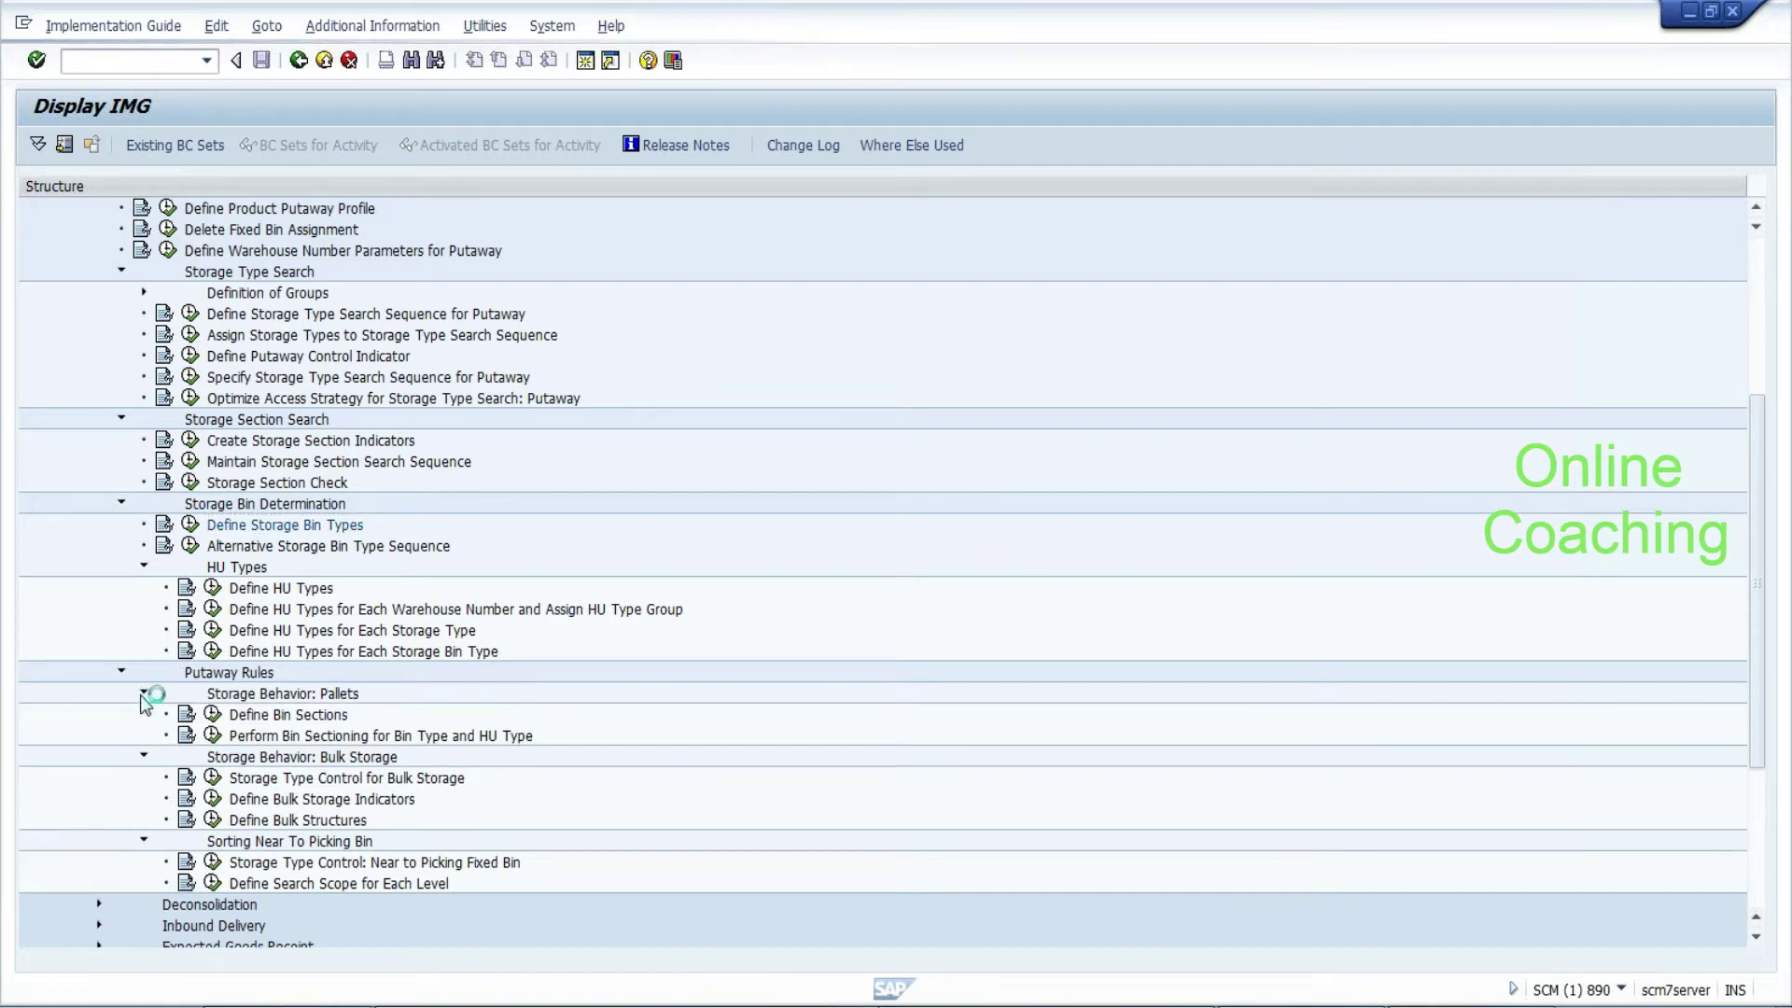
{"action": "left_click", "coordinate": [215, 718]}
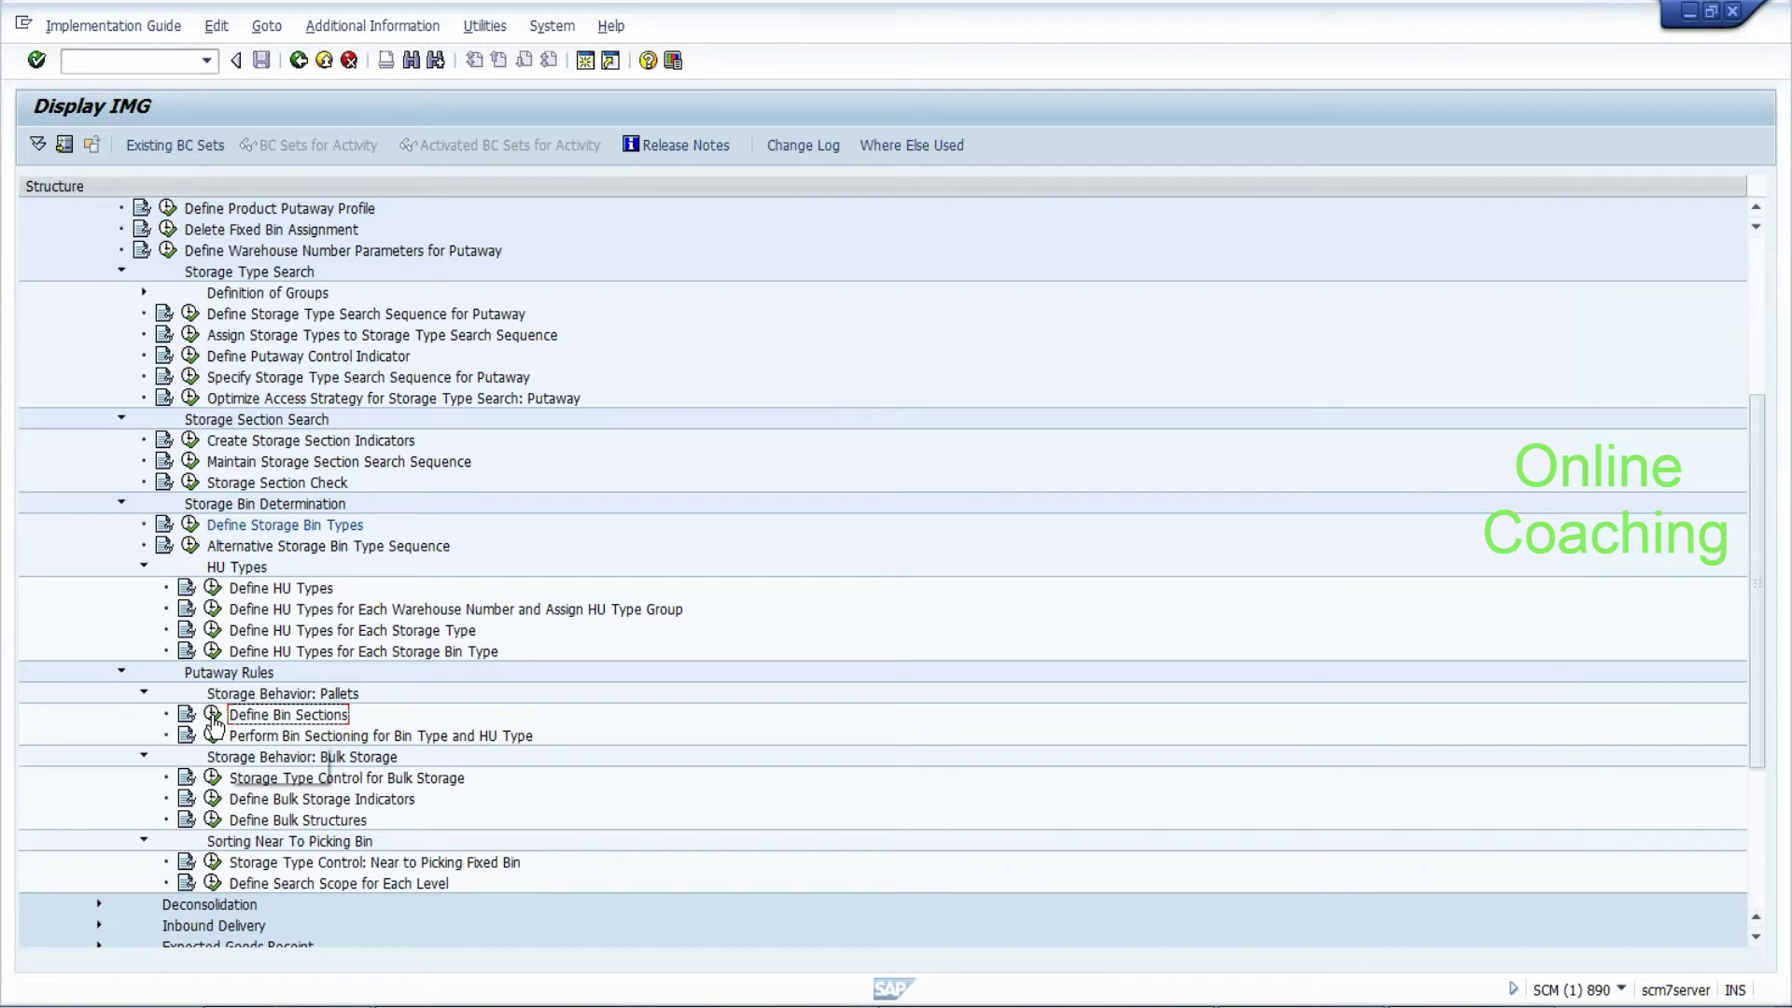
{"action": "left_click", "coordinate": [214, 717]}
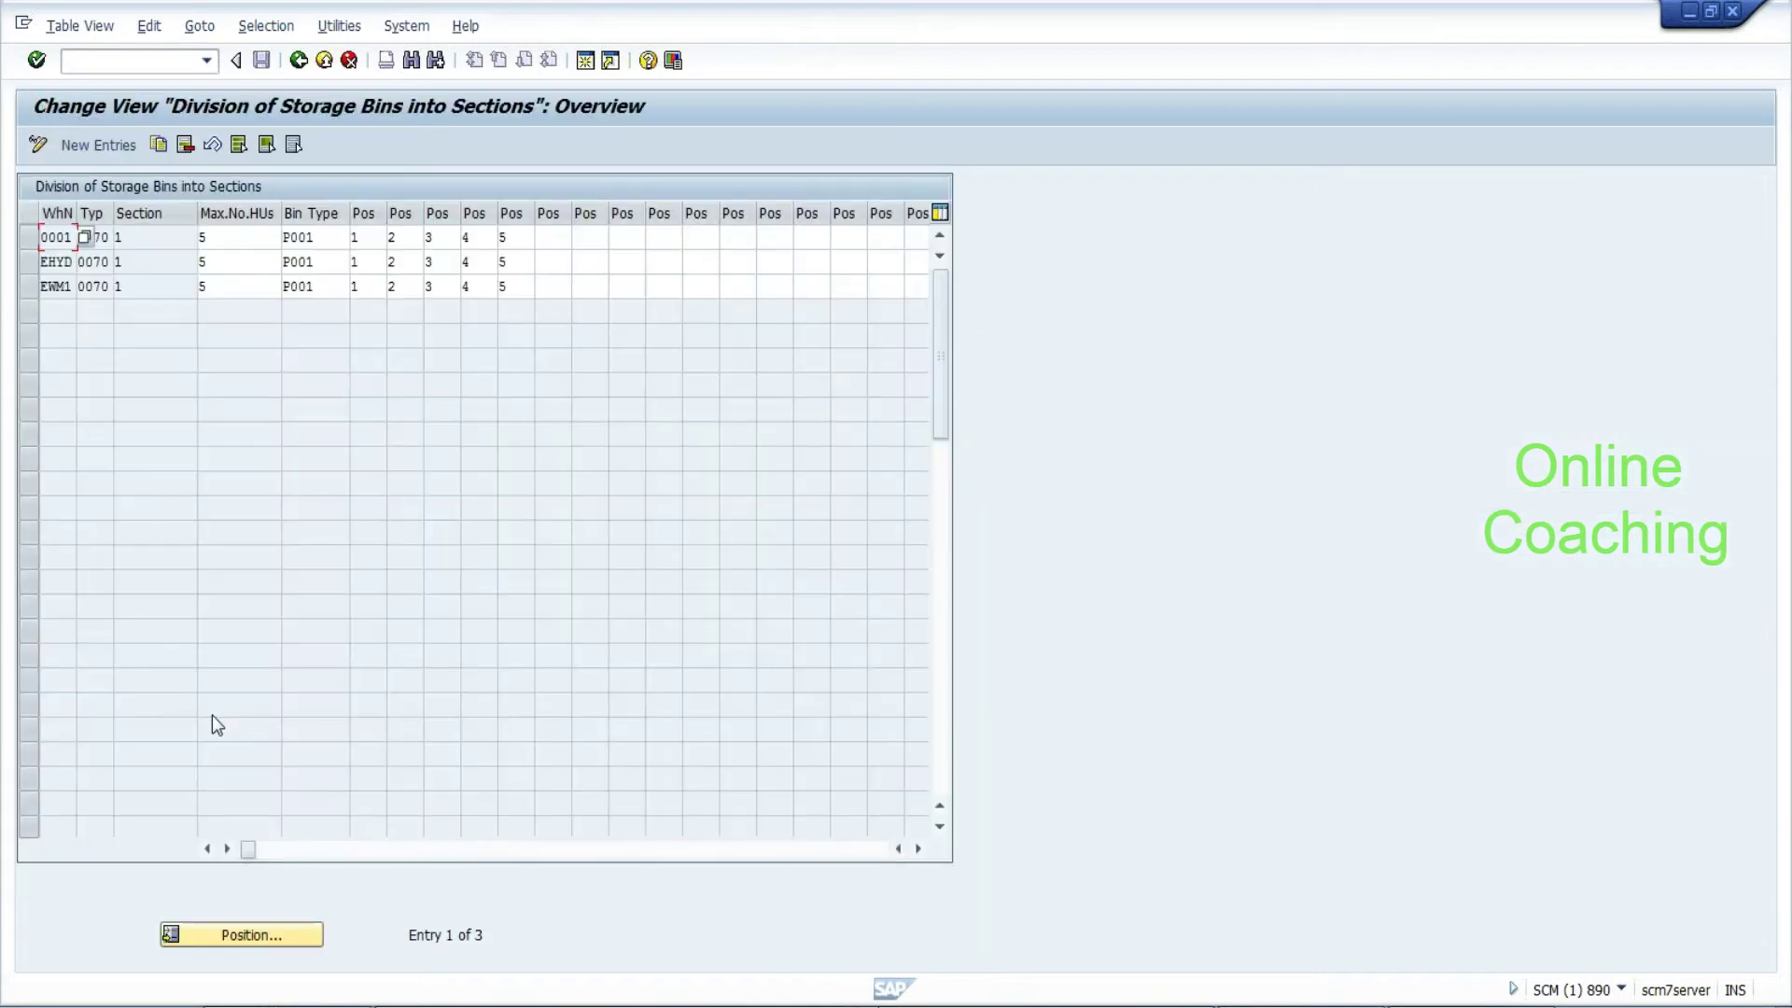
{"action": "left_click", "coordinate": [119, 286]}
{"action": "left_click", "coordinate": [119, 261]}
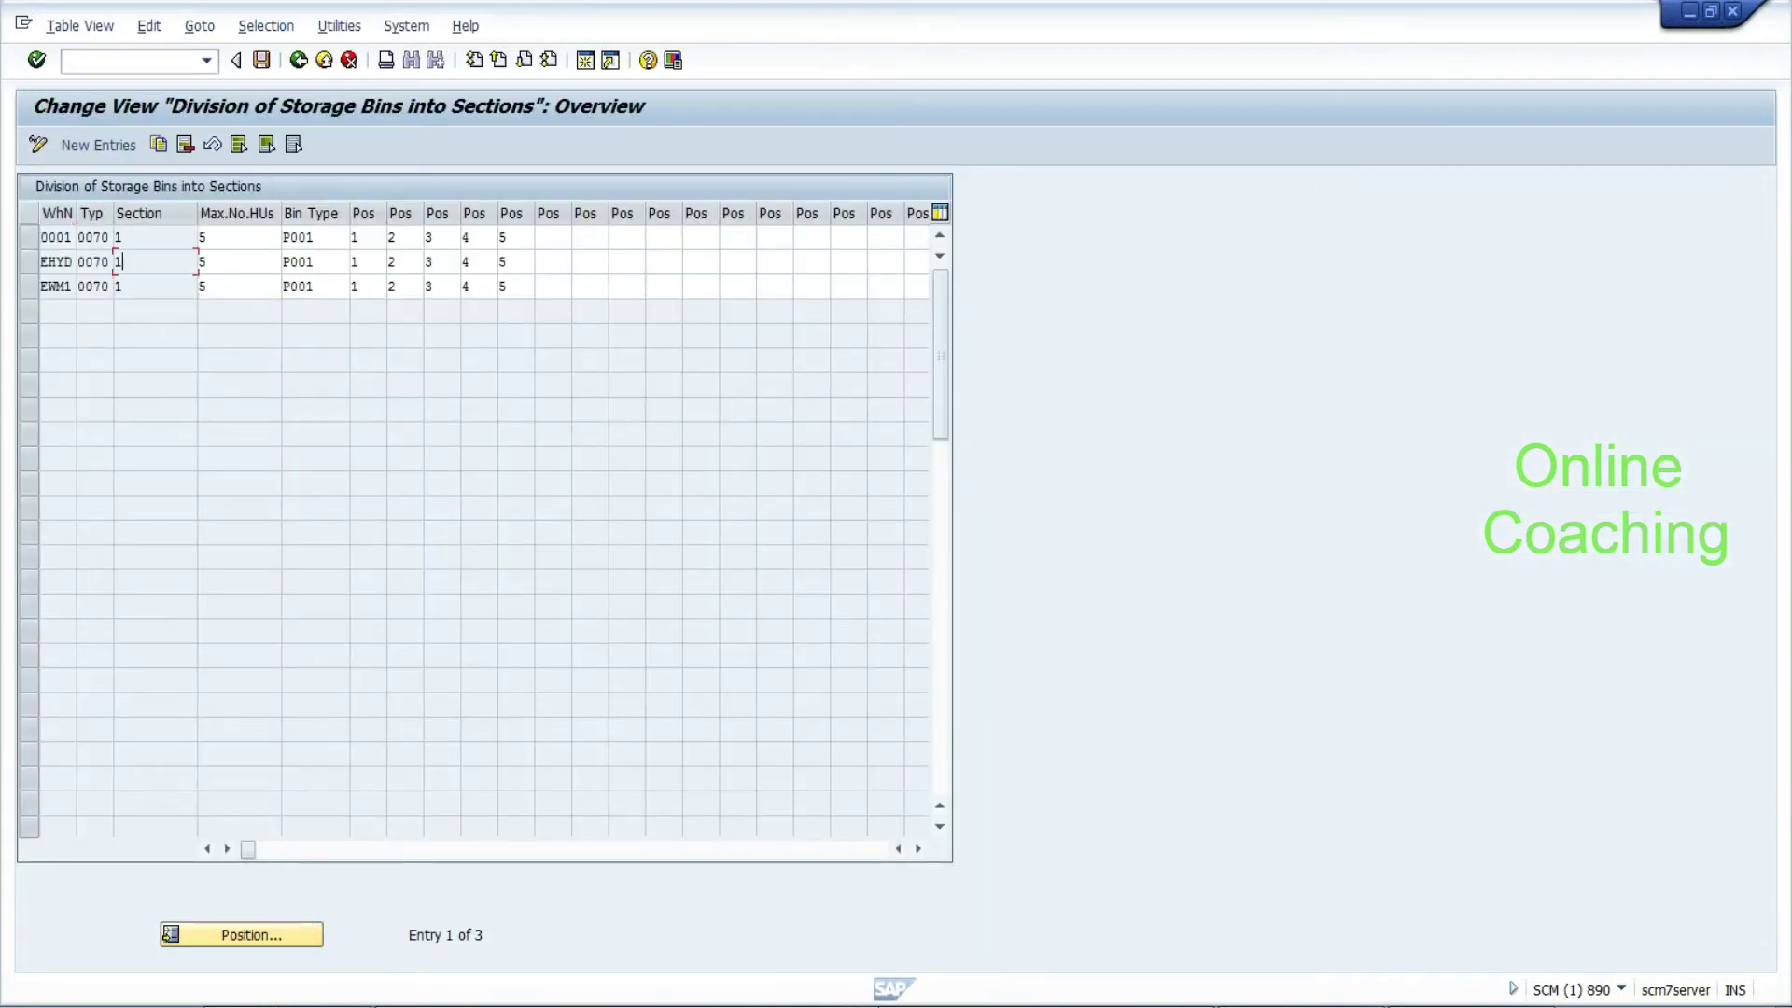
{"action": "left_click", "coordinate": [238, 261]}
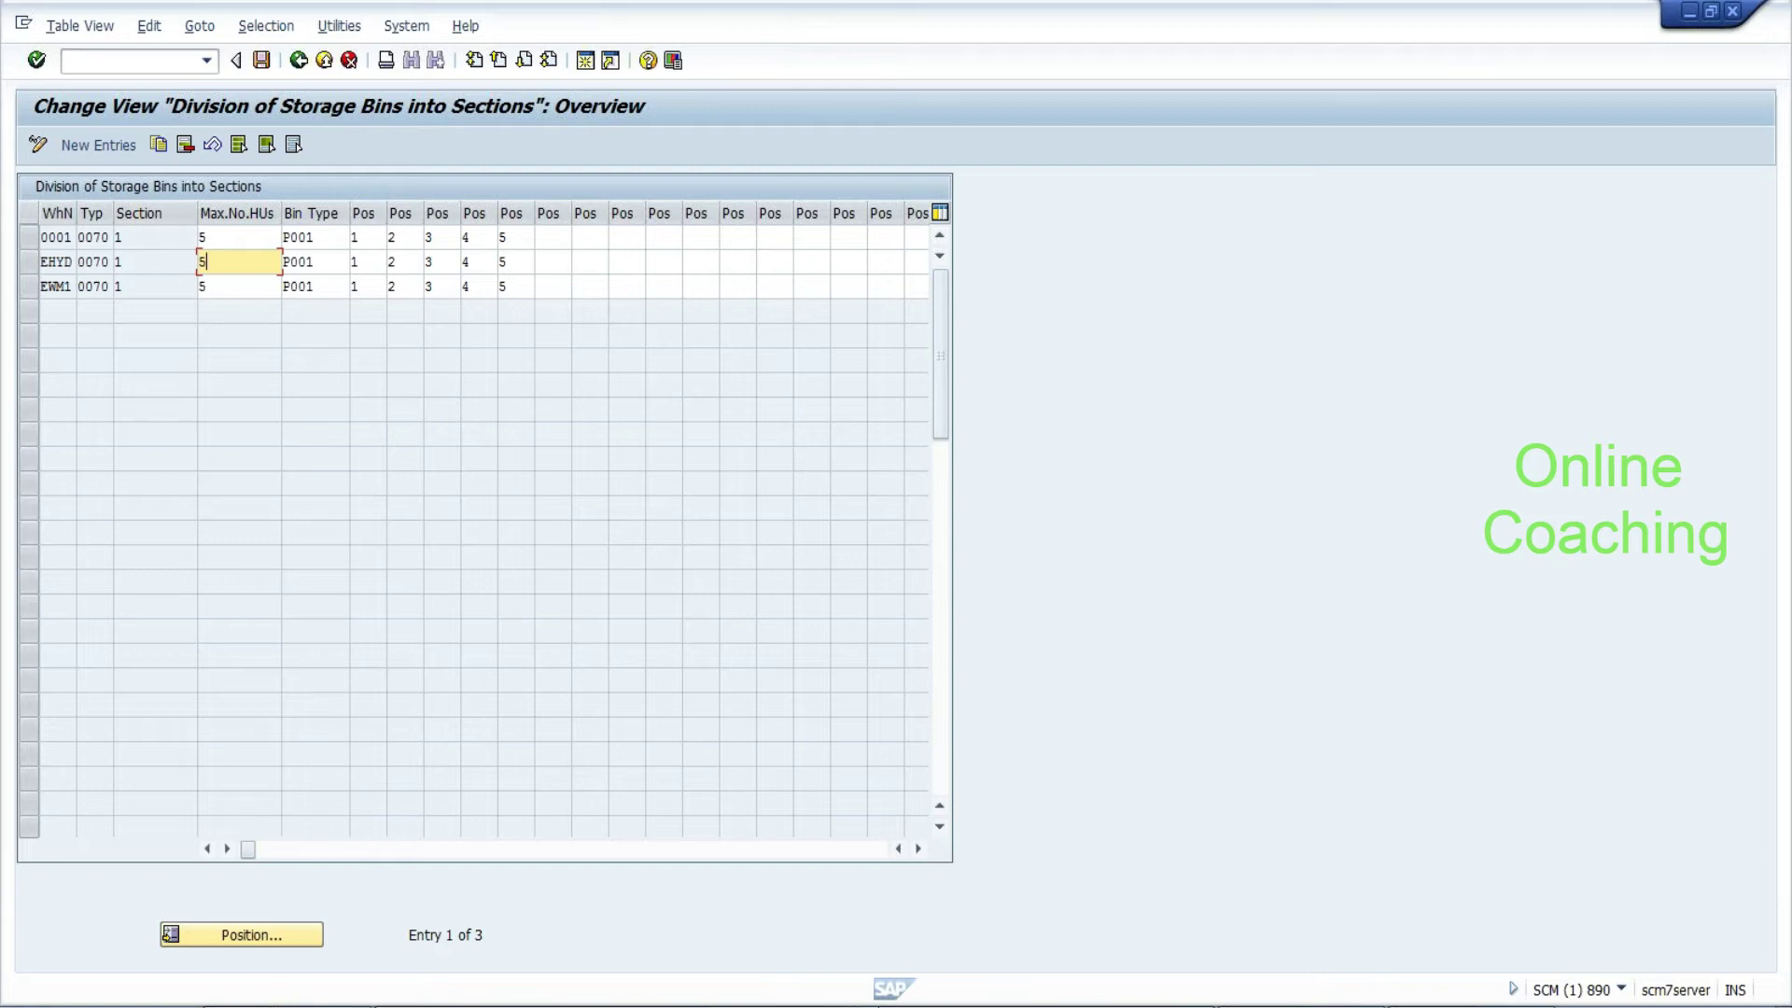
{"action": "left_click", "coordinate": [345, 261]}
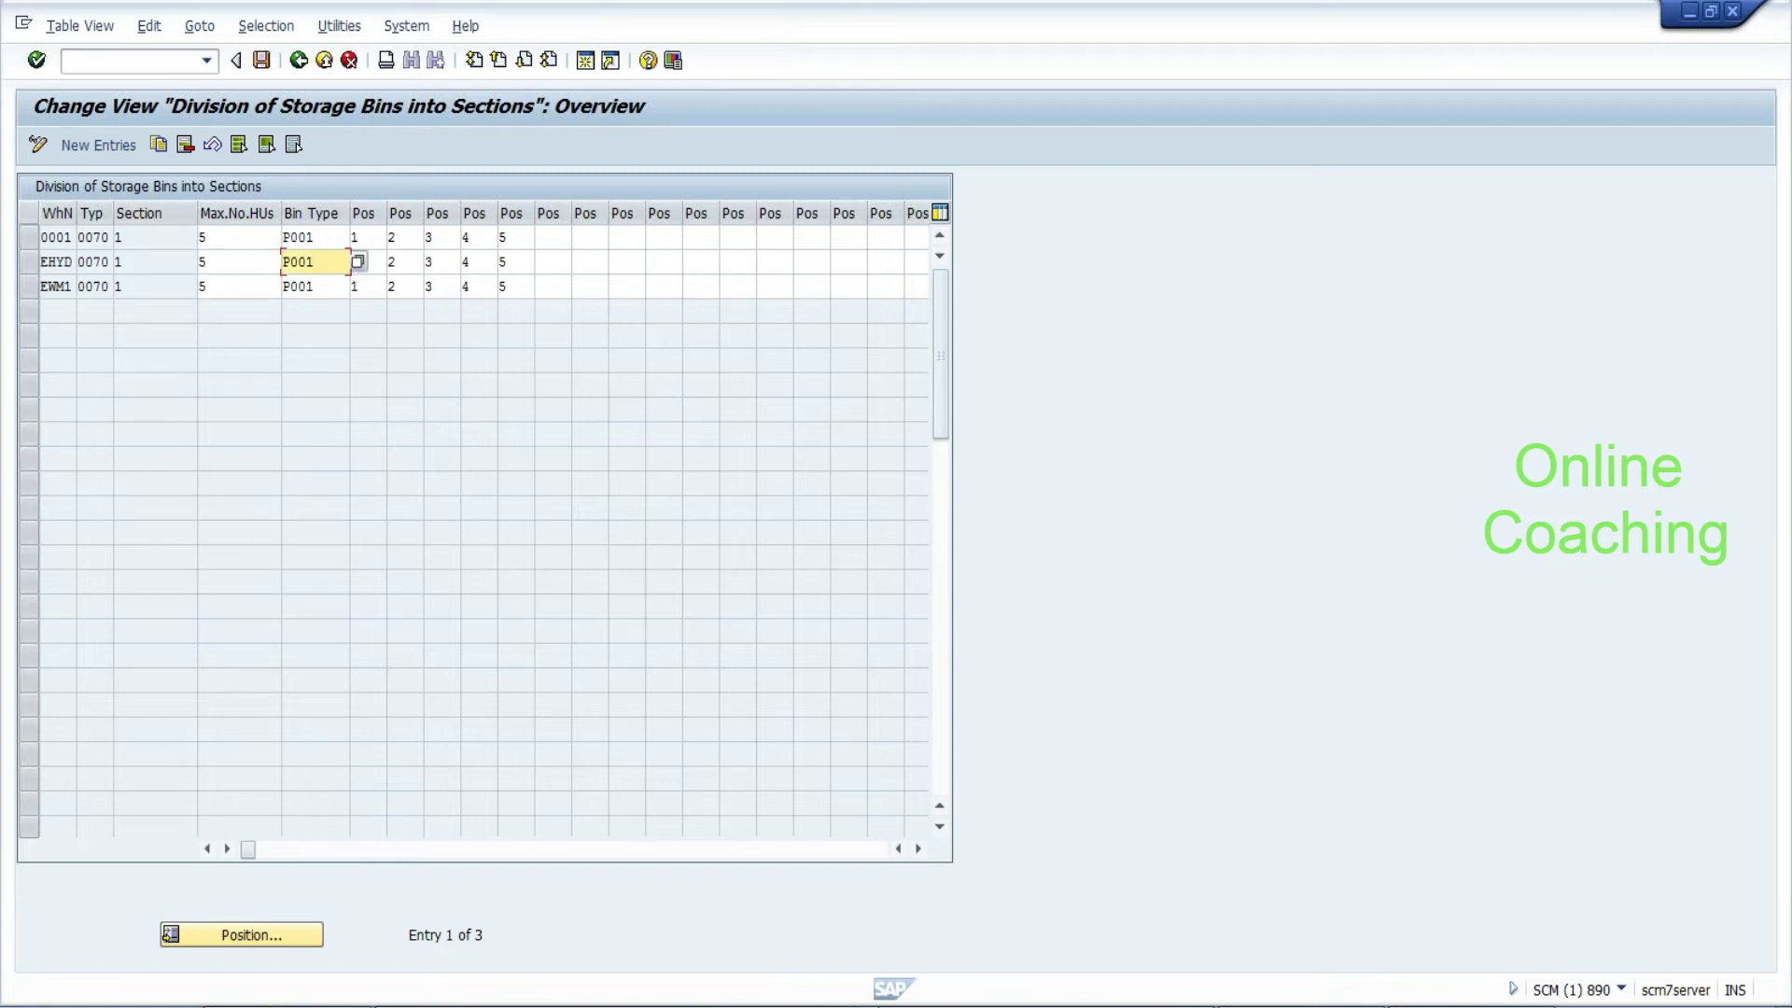
{"action": "key", "text": "Tab"}
{"action": "key", "text": "Tab"}
{"action": "key", "text": "Tab"}
{"action": "key", "text": "Tab"}
{"action": "key", "text": "Tab"}
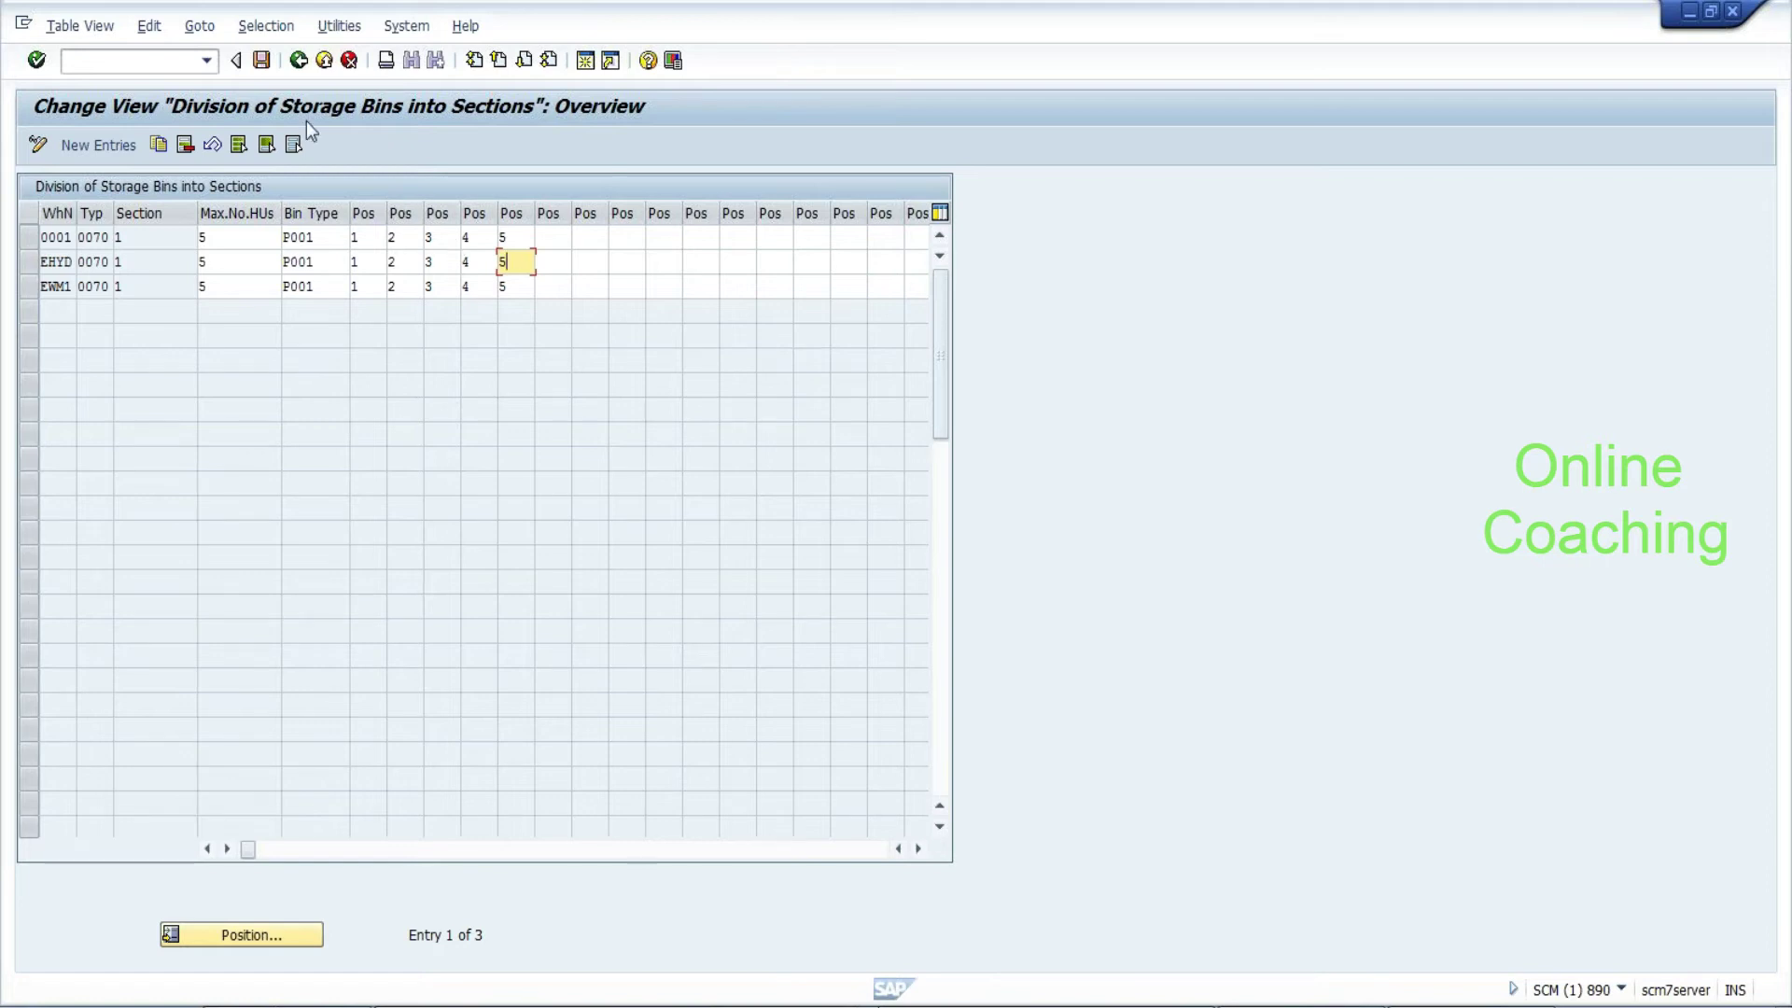
{"action": "left_click", "coordinate": [298, 62]}
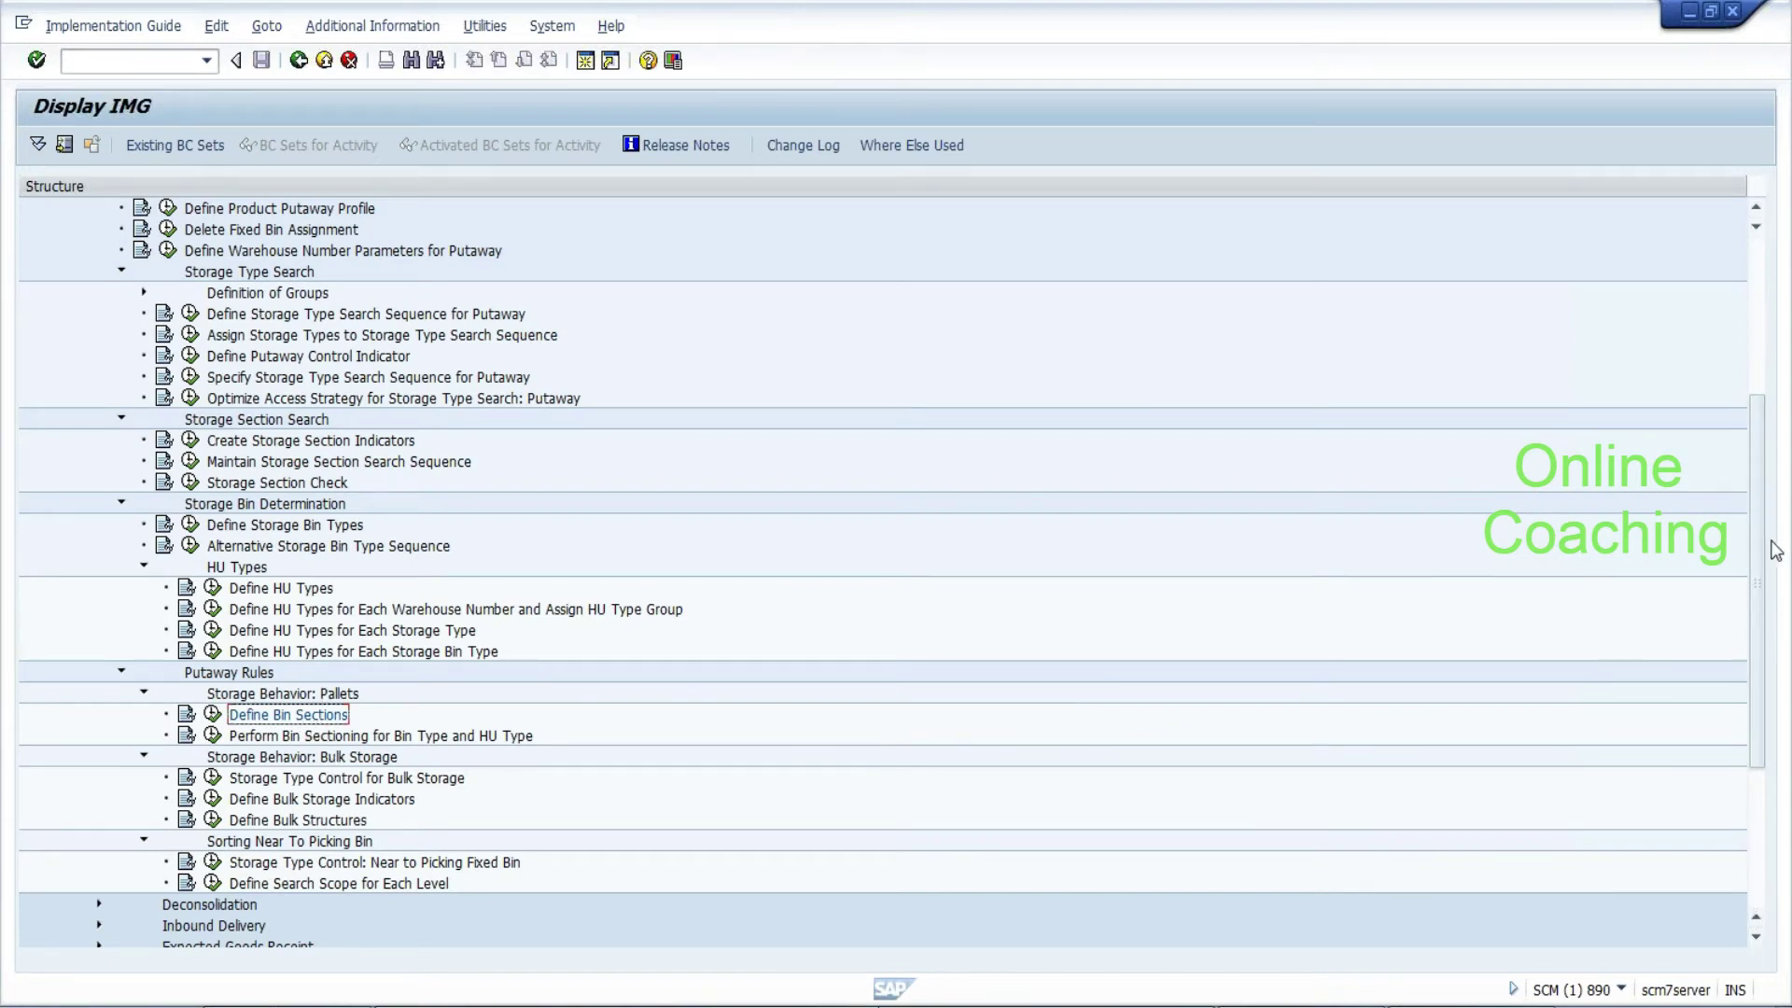
Collapse Storage Section Search and Storage Type Search to bring the EWM BAdIs branch into view
{"action": "left_click_drag", "start_coordinate": [1761, 551], "coordinate": [1763, 680]}
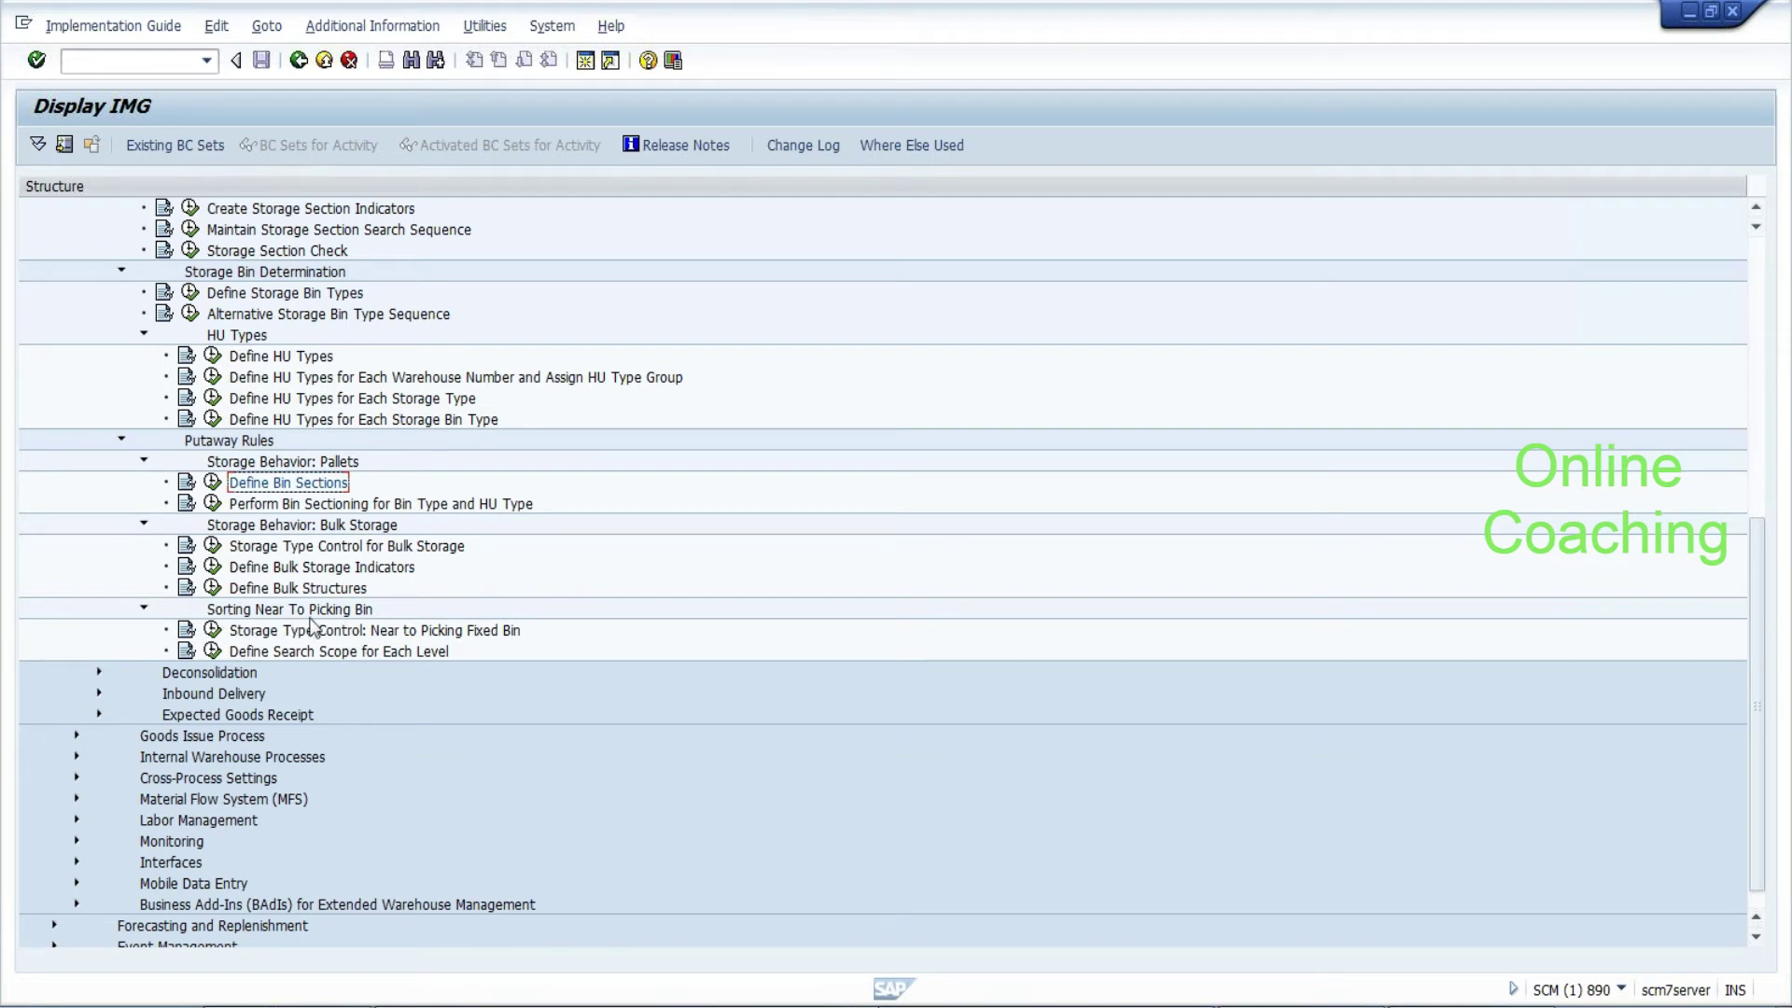
{"action": "scroll", "coordinate": [1759, 685], "scroll_direction": "up", "scroll_amount": 1}
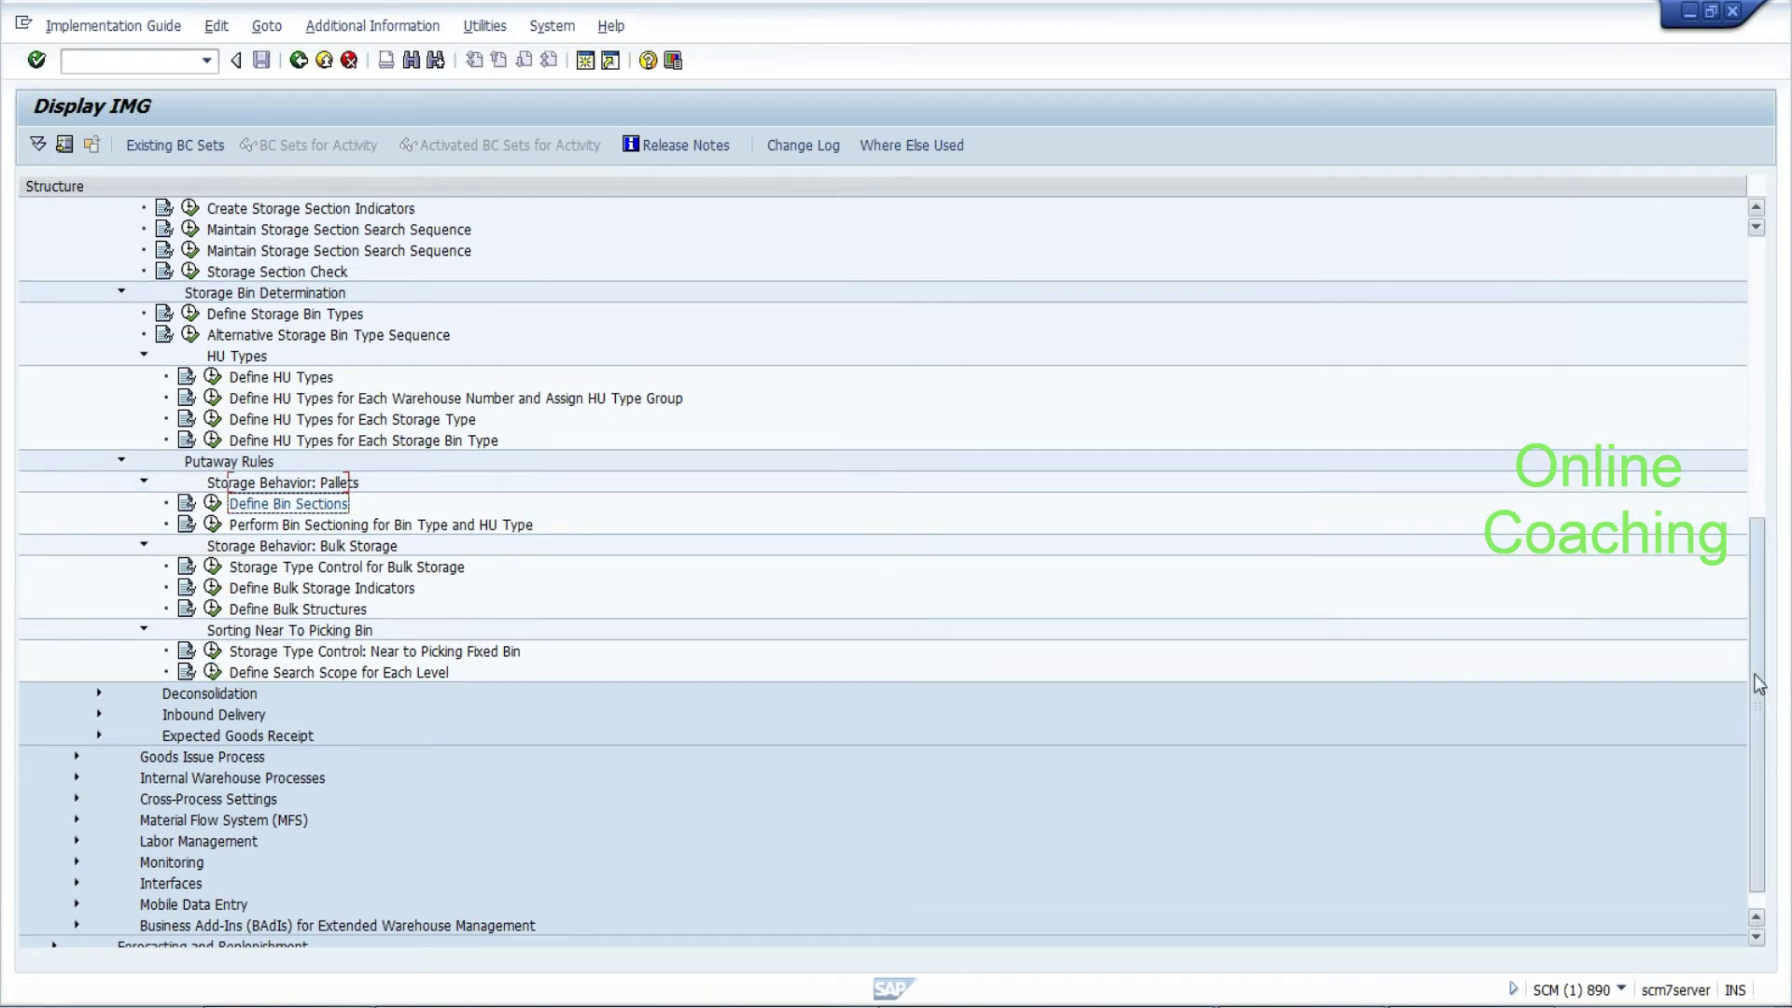
{"action": "left_click_drag", "start_coordinate": [1759, 684], "coordinate": [1744, 535]}
{"action": "left_click", "coordinate": [121, 483]}
{"action": "left_click", "coordinate": [121, 335]}
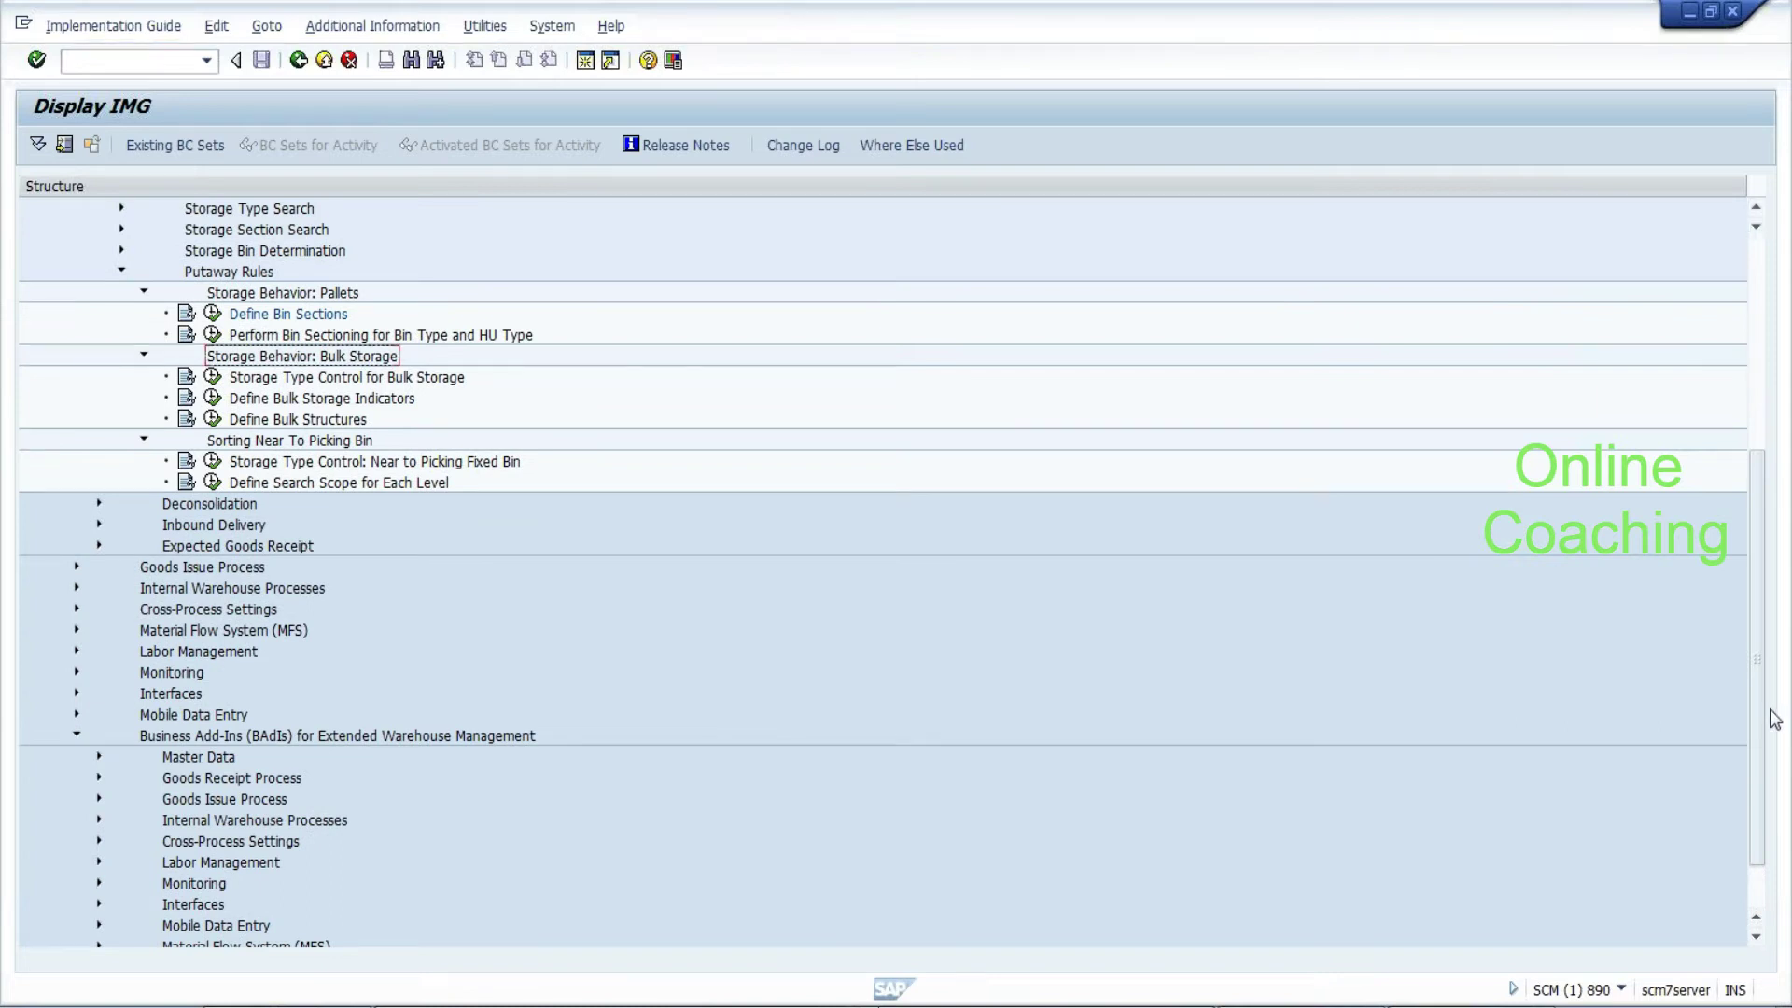
{"action": "left_click_drag", "start_coordinate": [1760, 711], "coordinate": [1759, 754]}
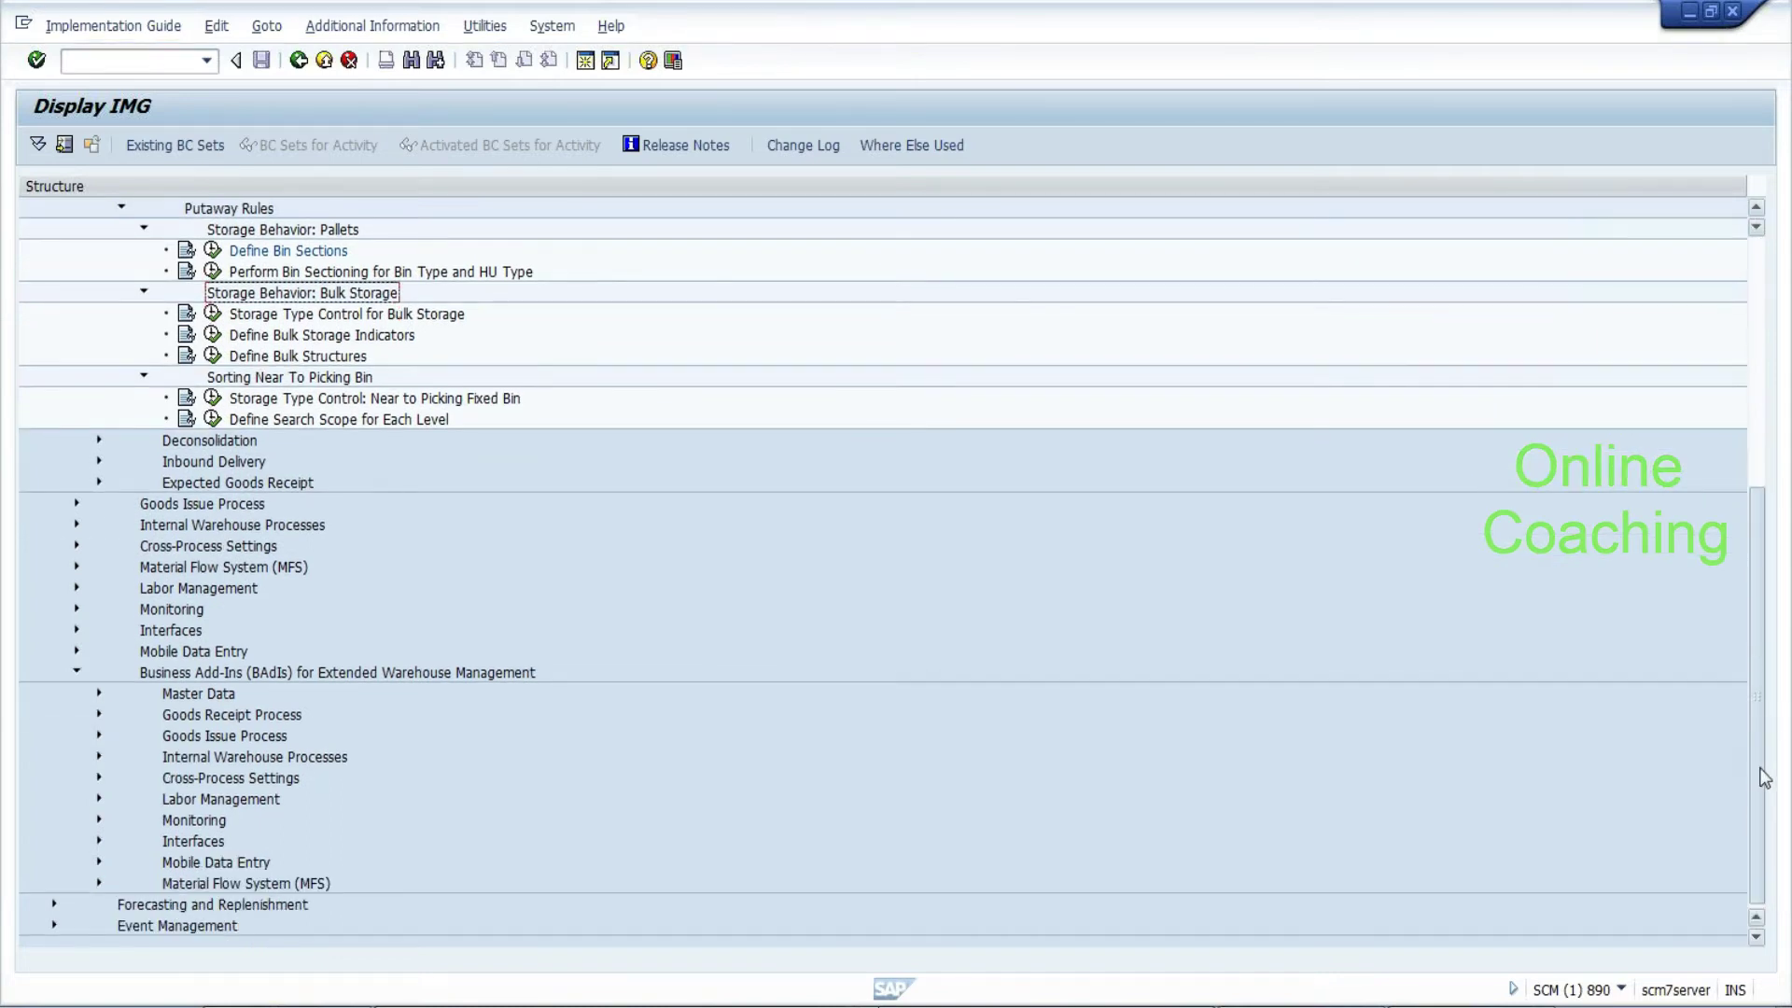
Expand Goods Receipt Process > Strategies > Putaway Strategies BAdIs and select the storage bin type search sequence BAdI
{"action": "left_click", "coordinate": [97, 713]}
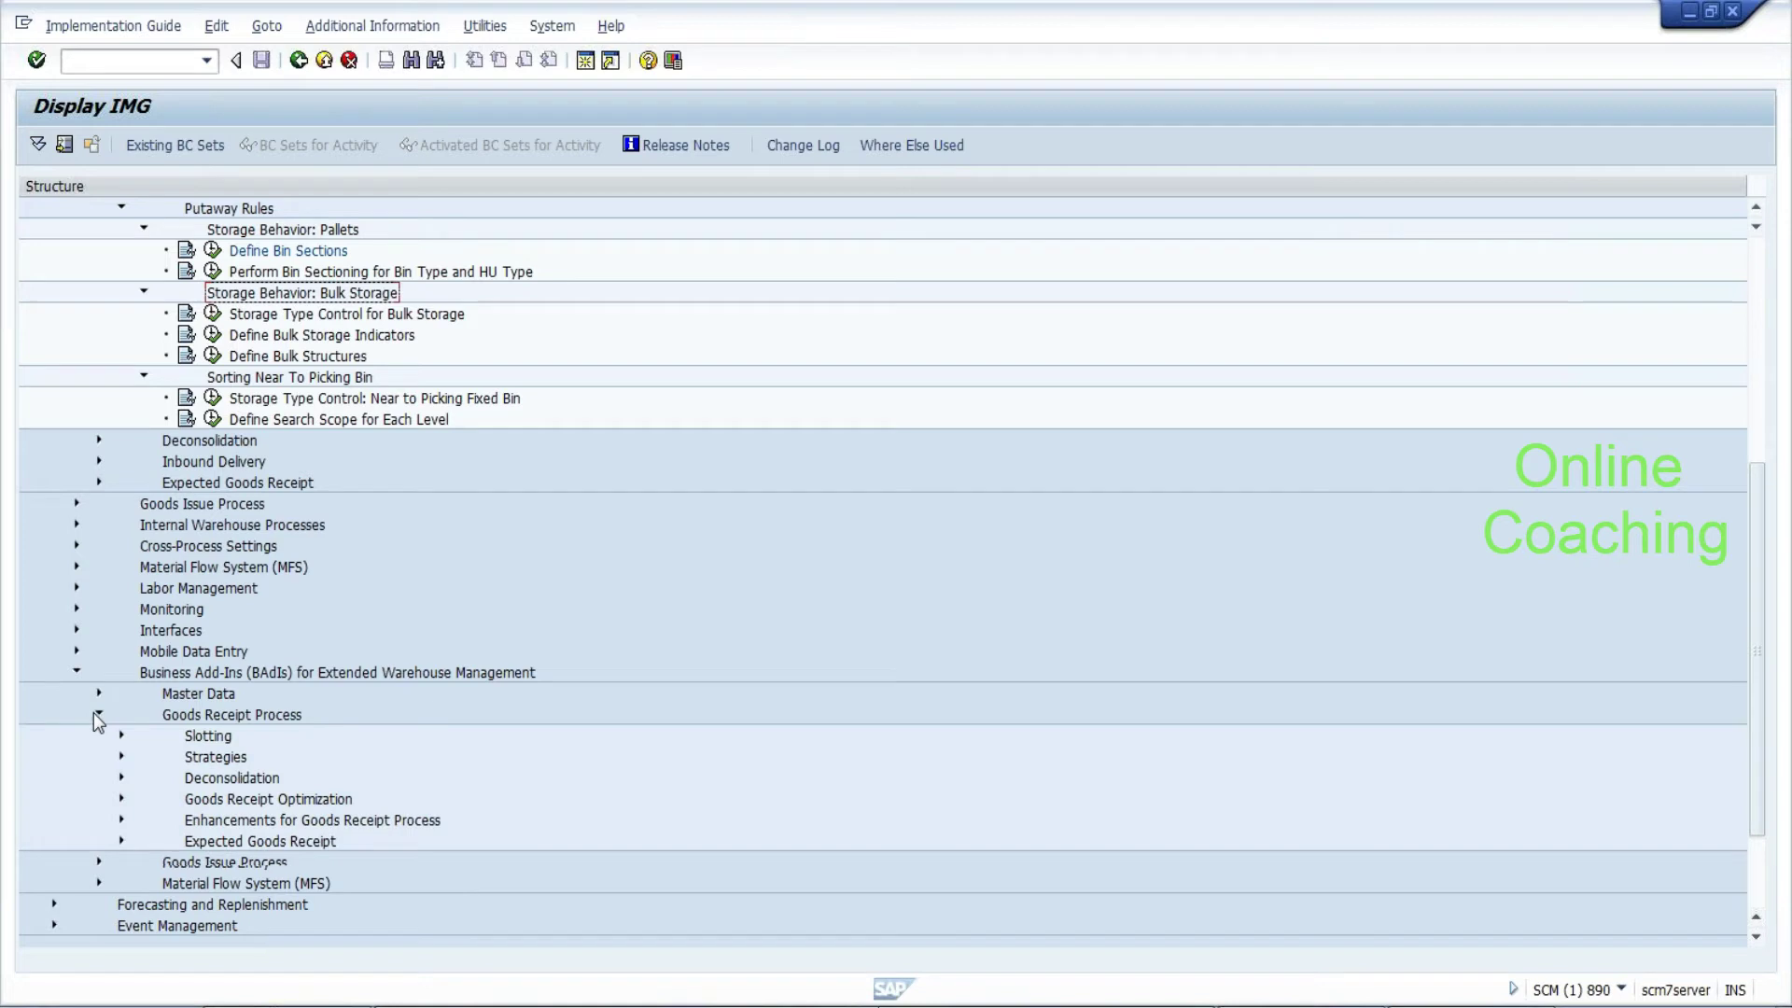
{"action": "left_click", "coordinate": [121, 757]}
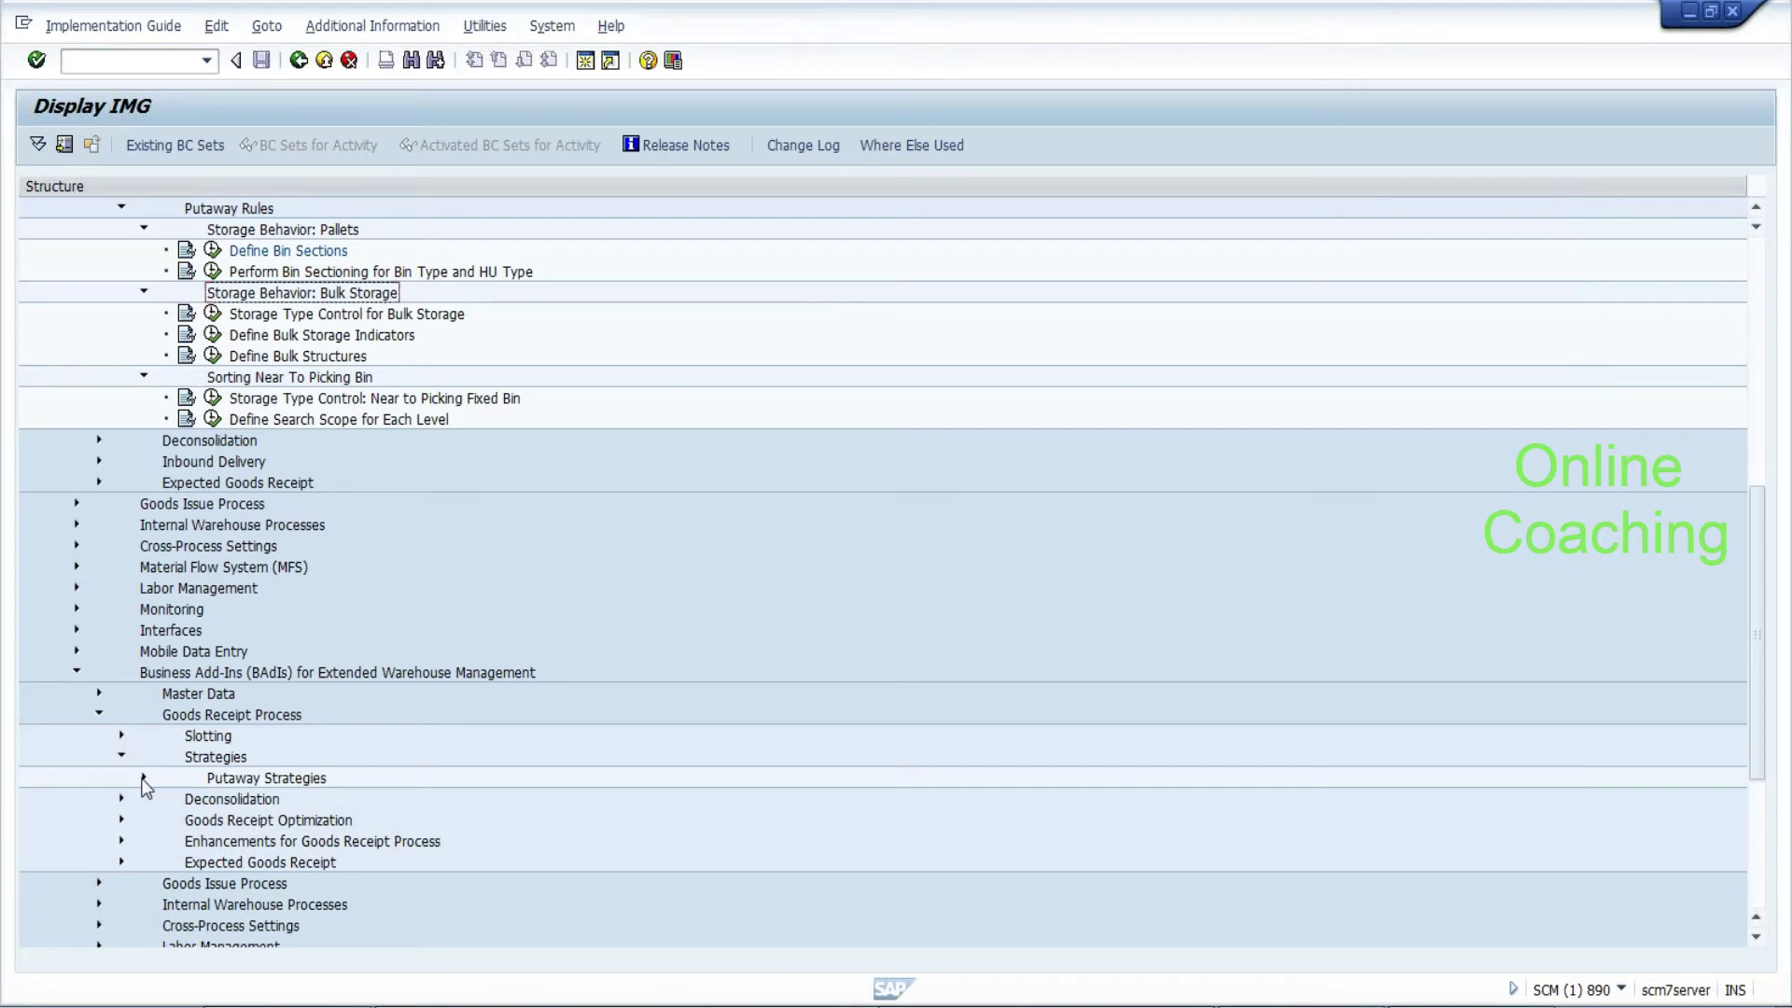
{"action": "left_click", "coordinate": [143, 777]}
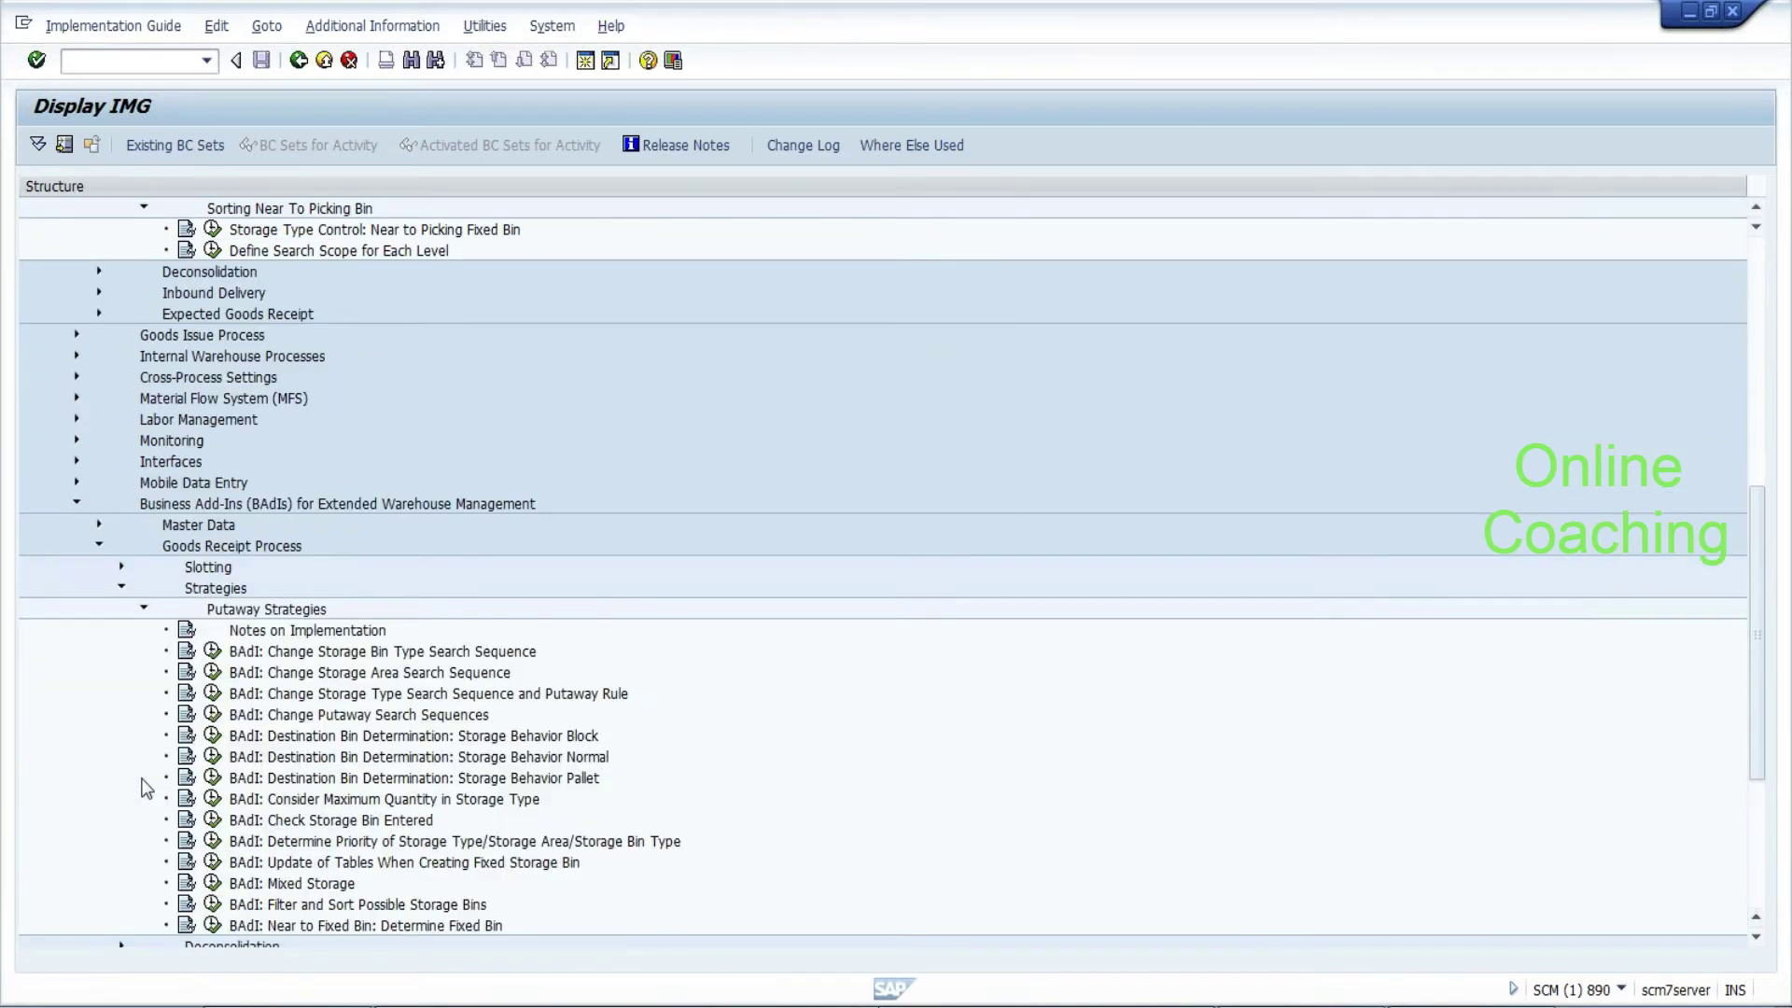
{"action": "left_click", "coordinate": [296, 609]}
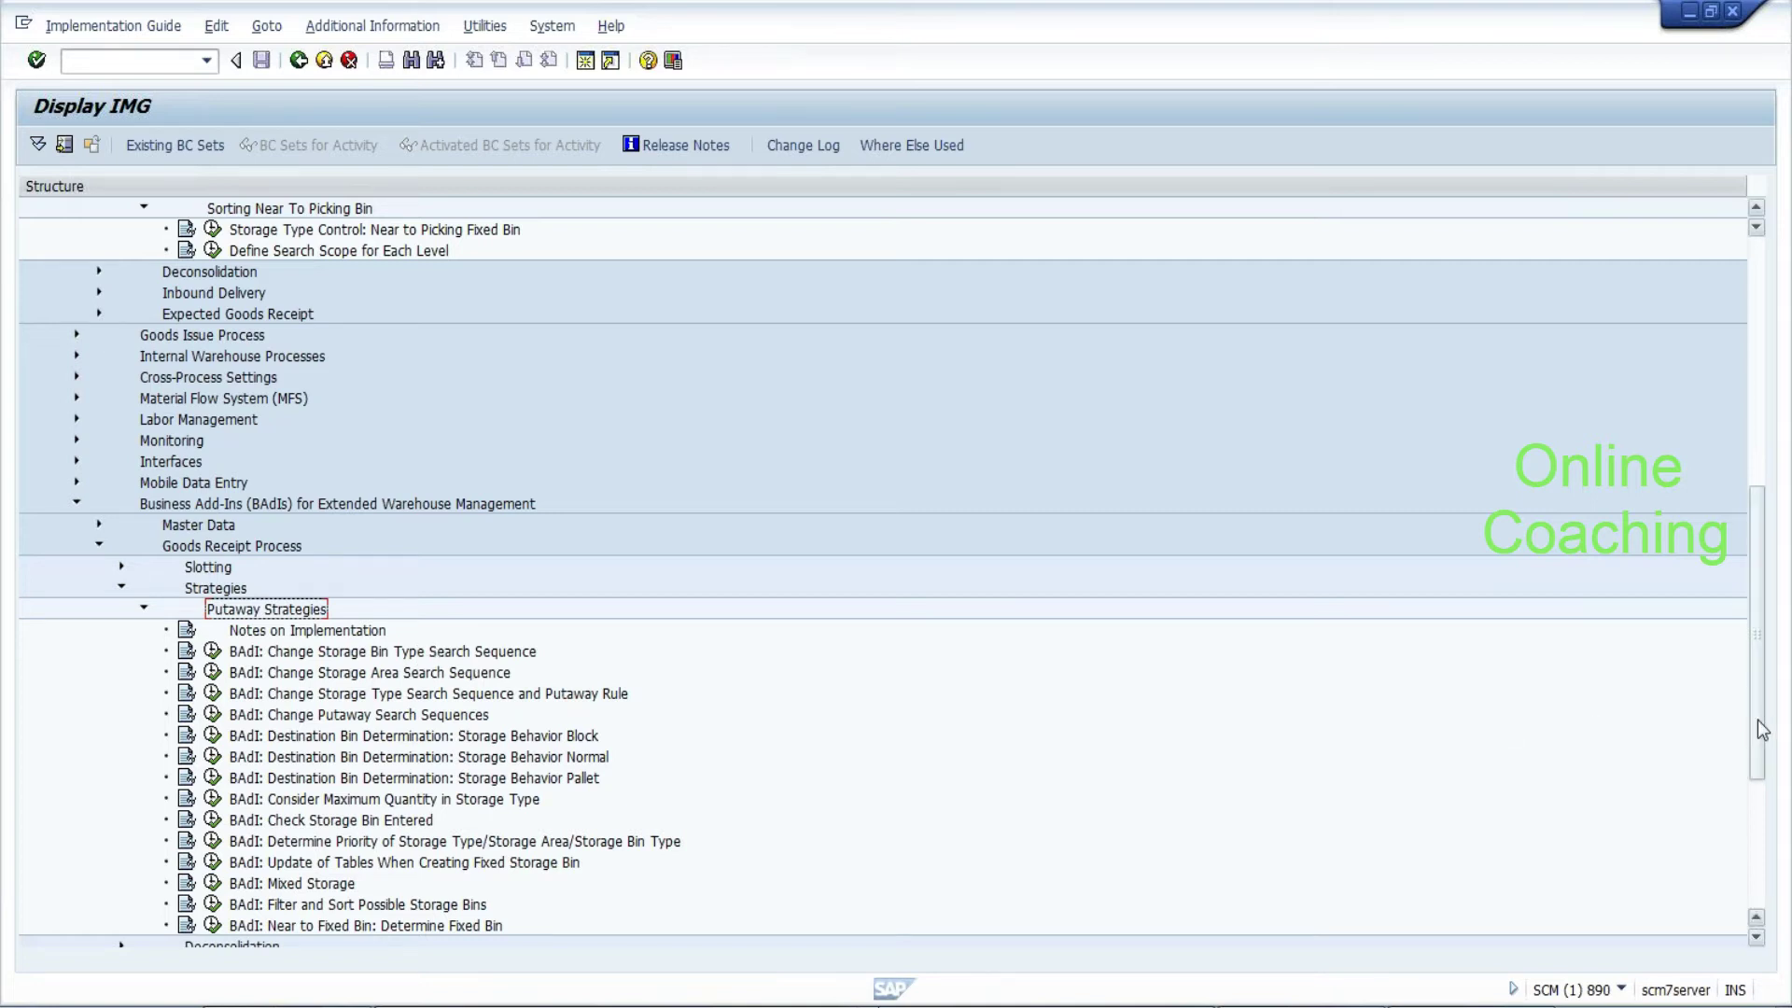
{"action": "scroll", "coordinate": [1758, 726], "scroll_direction": "down", "scroll_amount": 1}
{"action": "left_click_drag", "start_coordinate": [1756, 717], "coordinate": [1765, 763]}
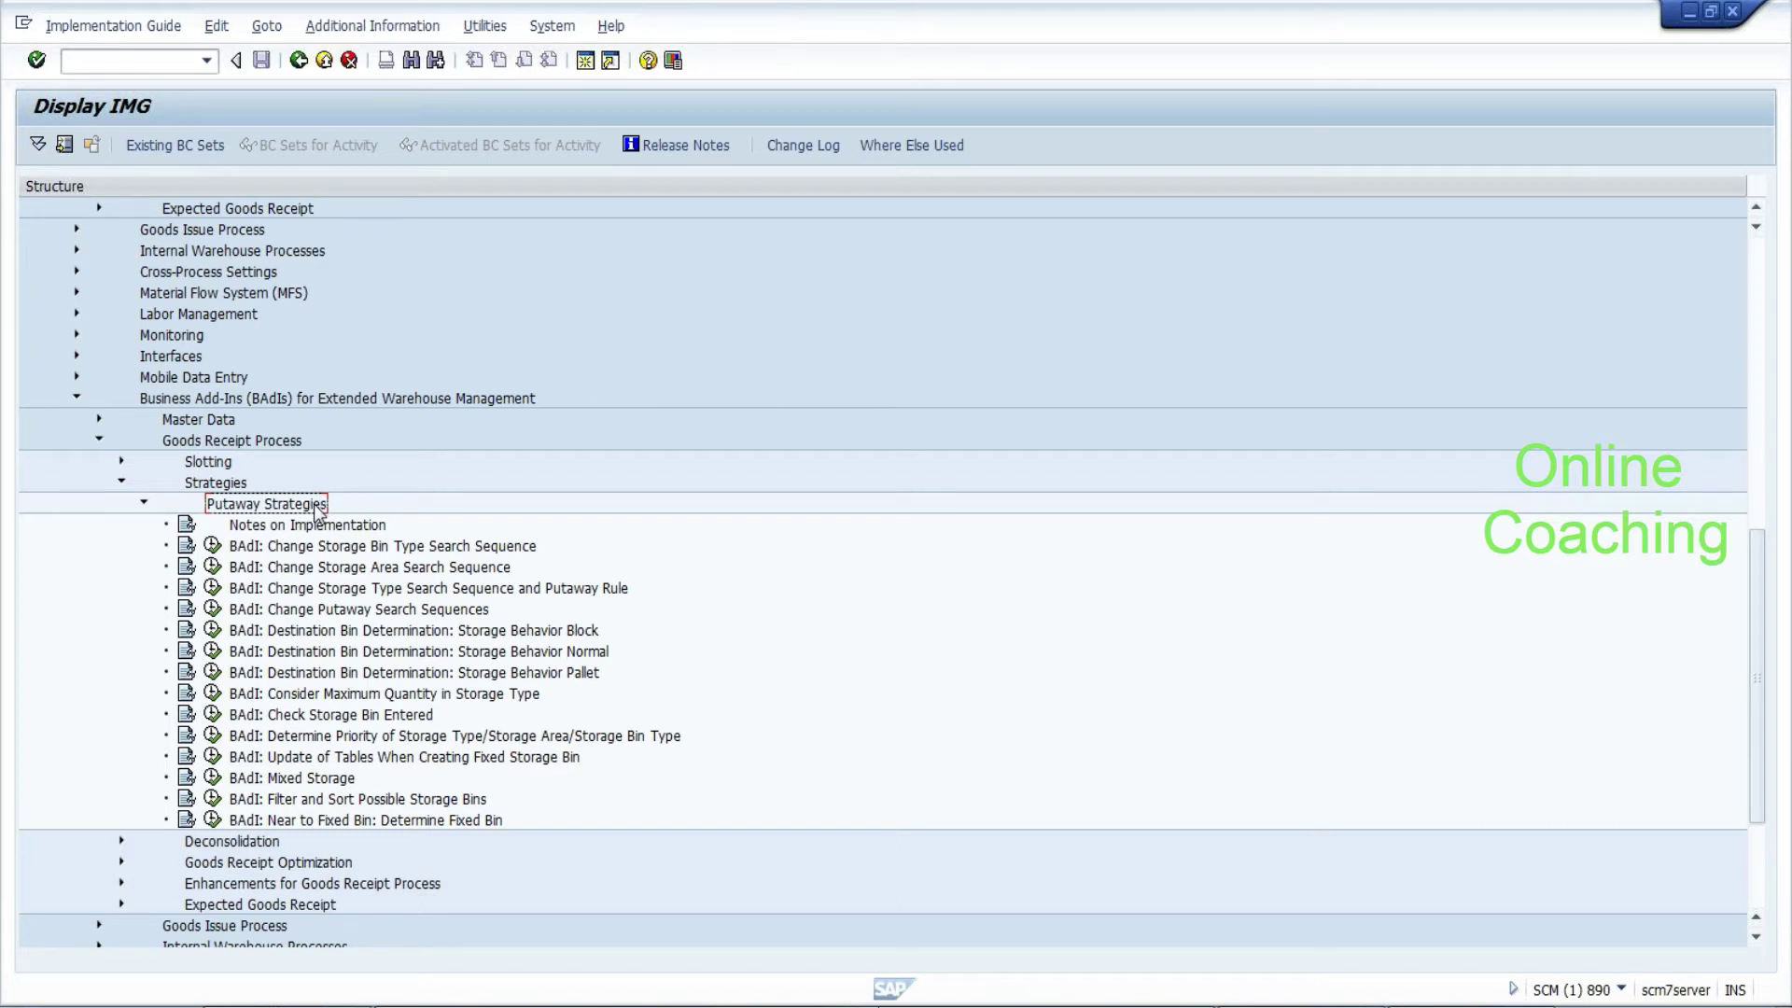
{"action": "left_click", "coordinate": [386, 551]}
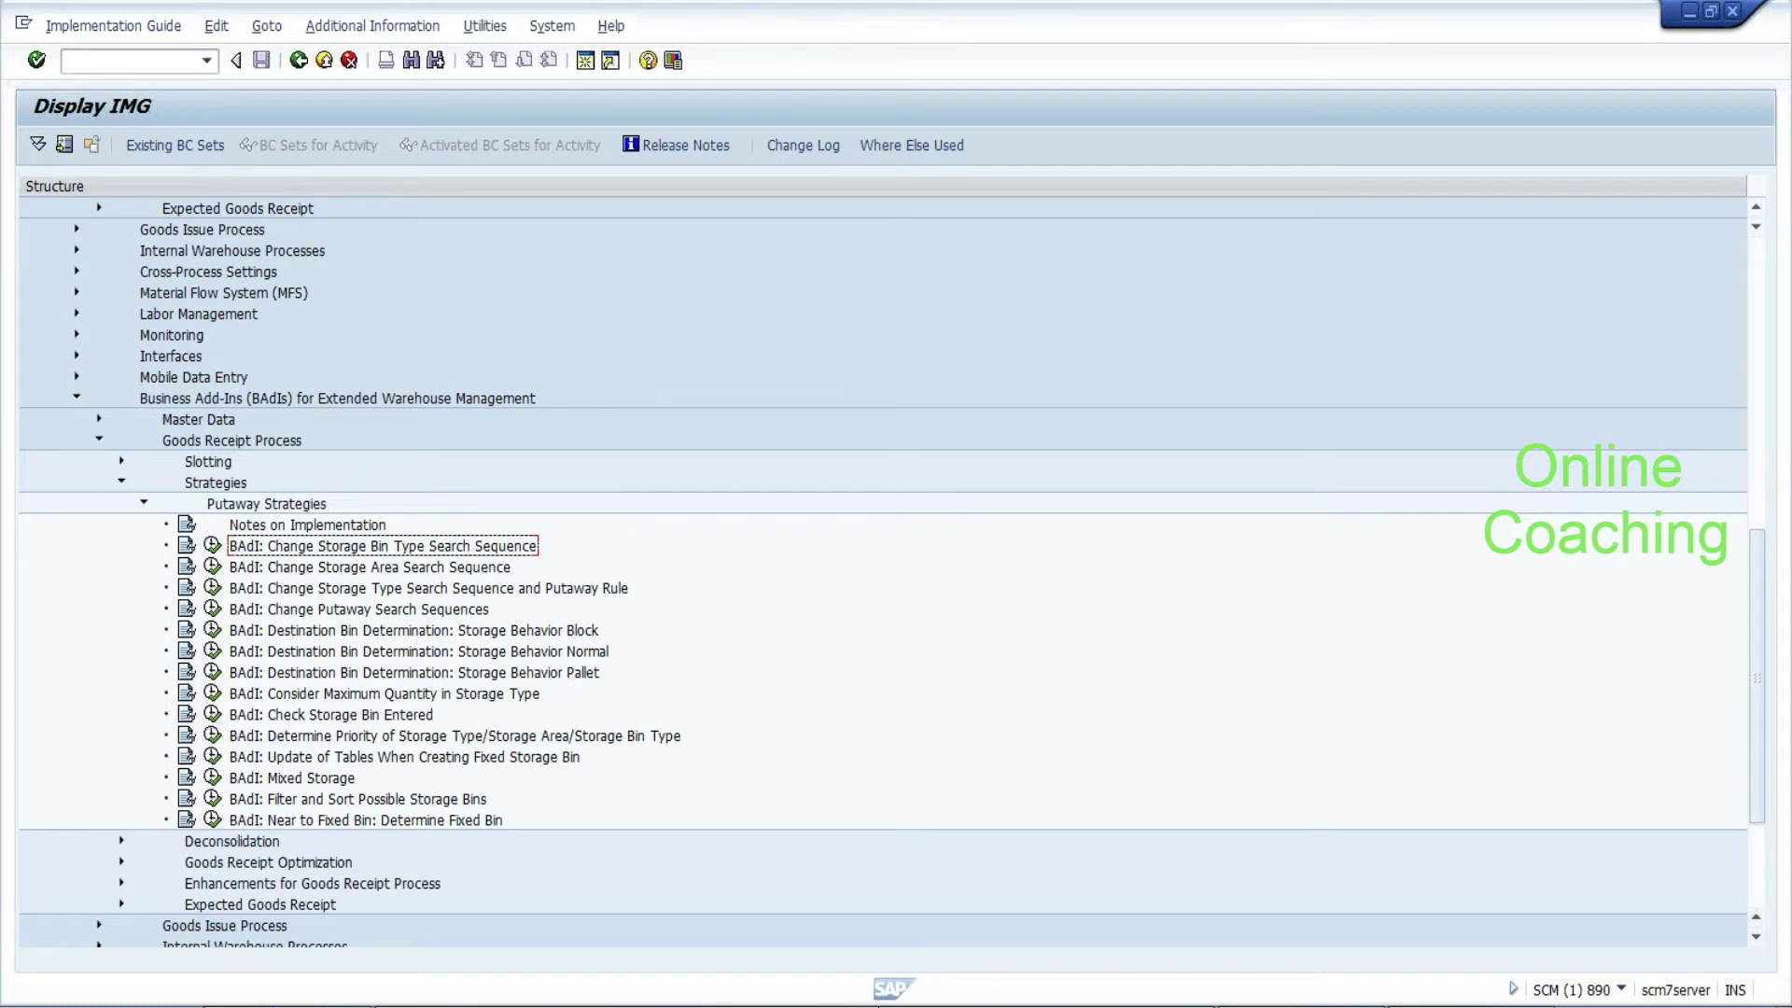
{"action": "key", "text": "alt+Tab"}
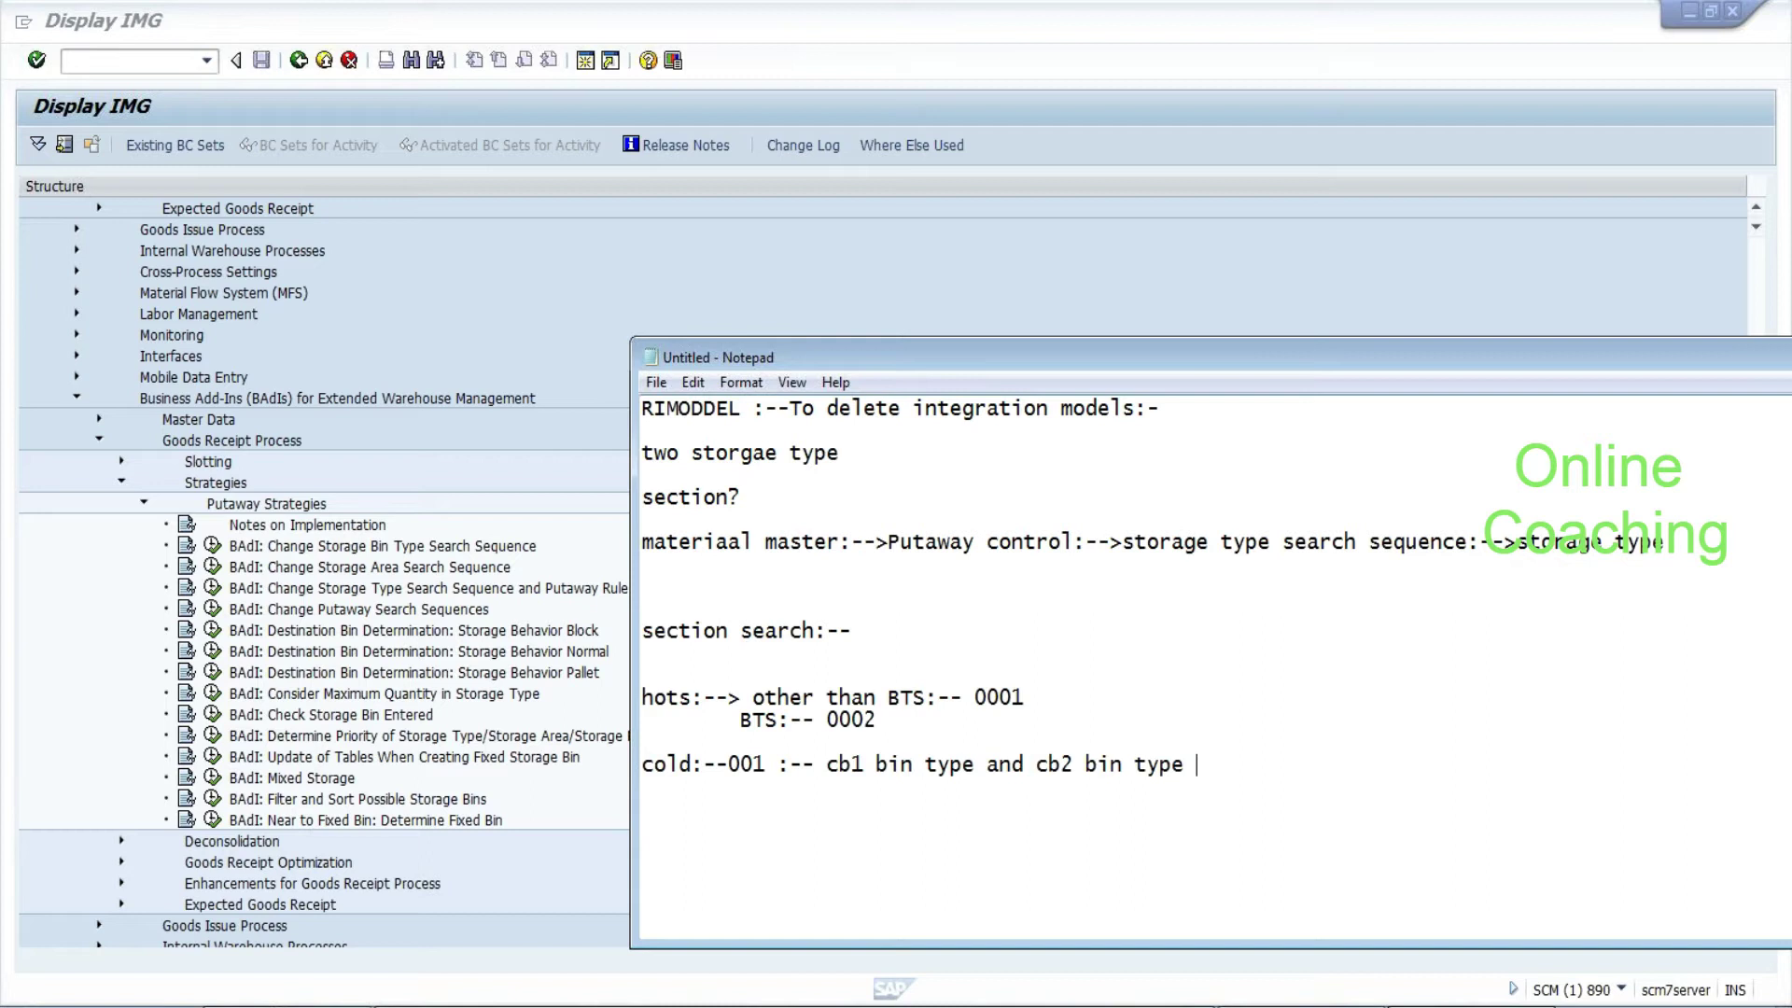
{"action": "left_click_drag", "start_coordinate": [827, 764], "coordinate": [1198, 765]}
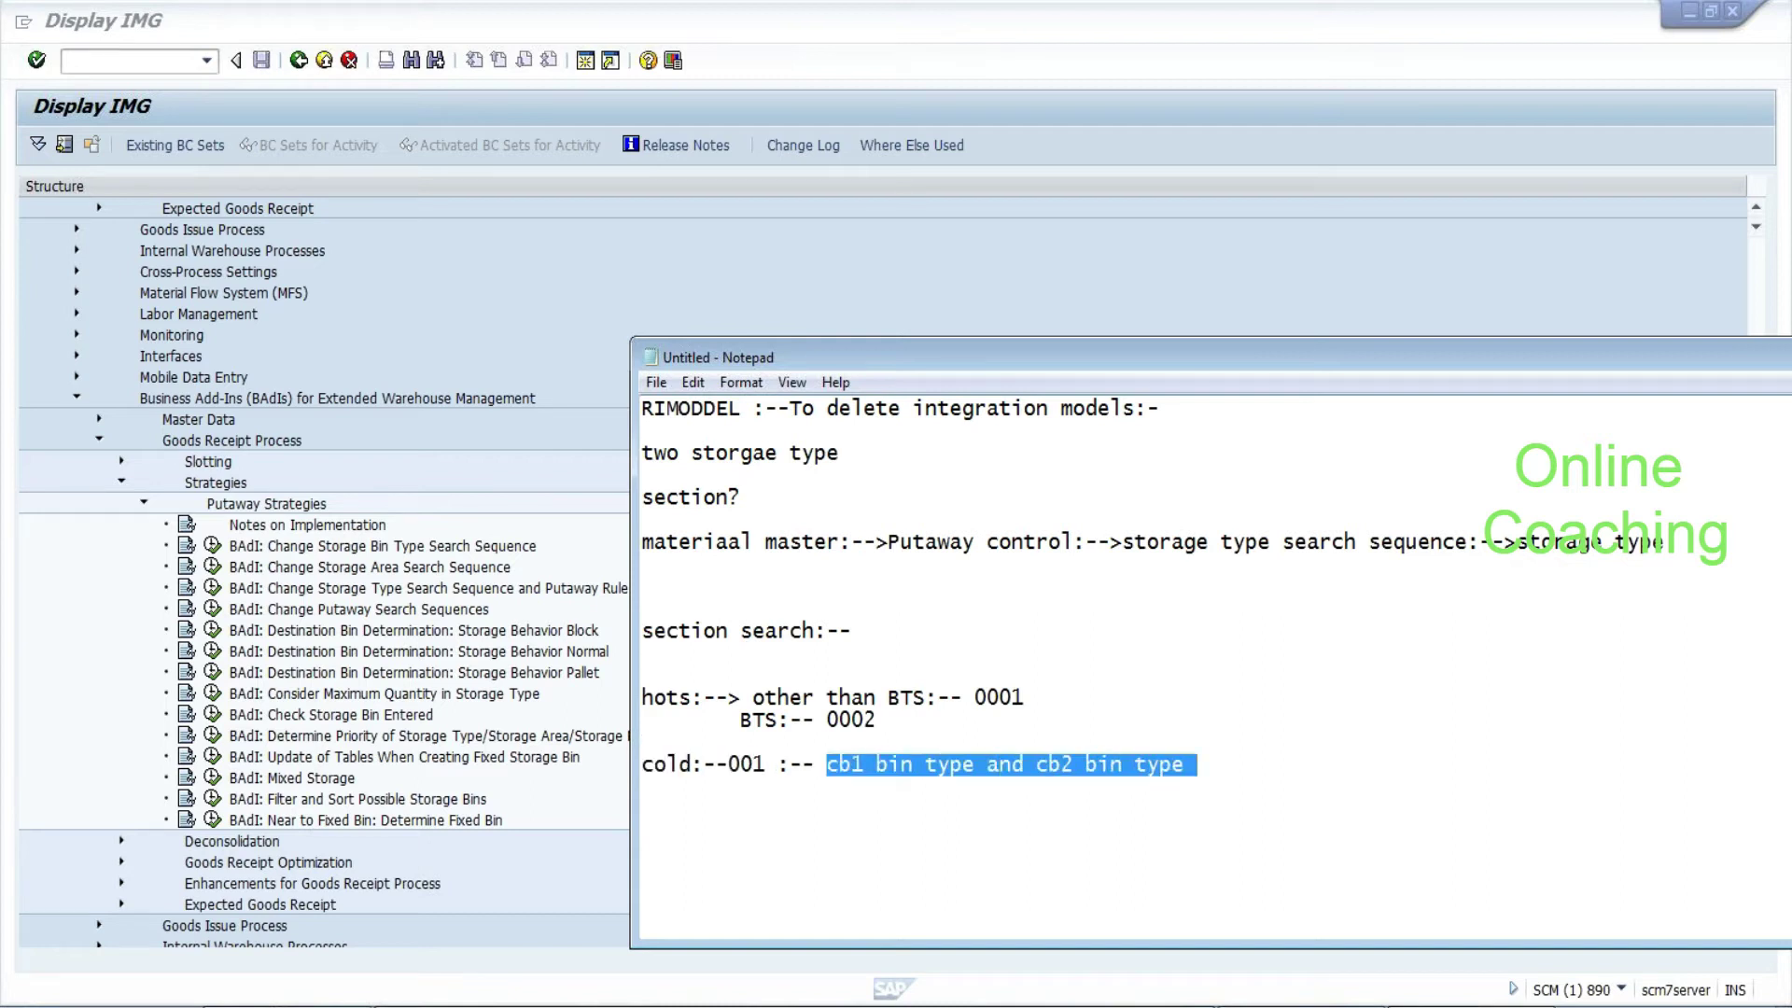
{"action": "left_click", "coordinate": [502, 554]}
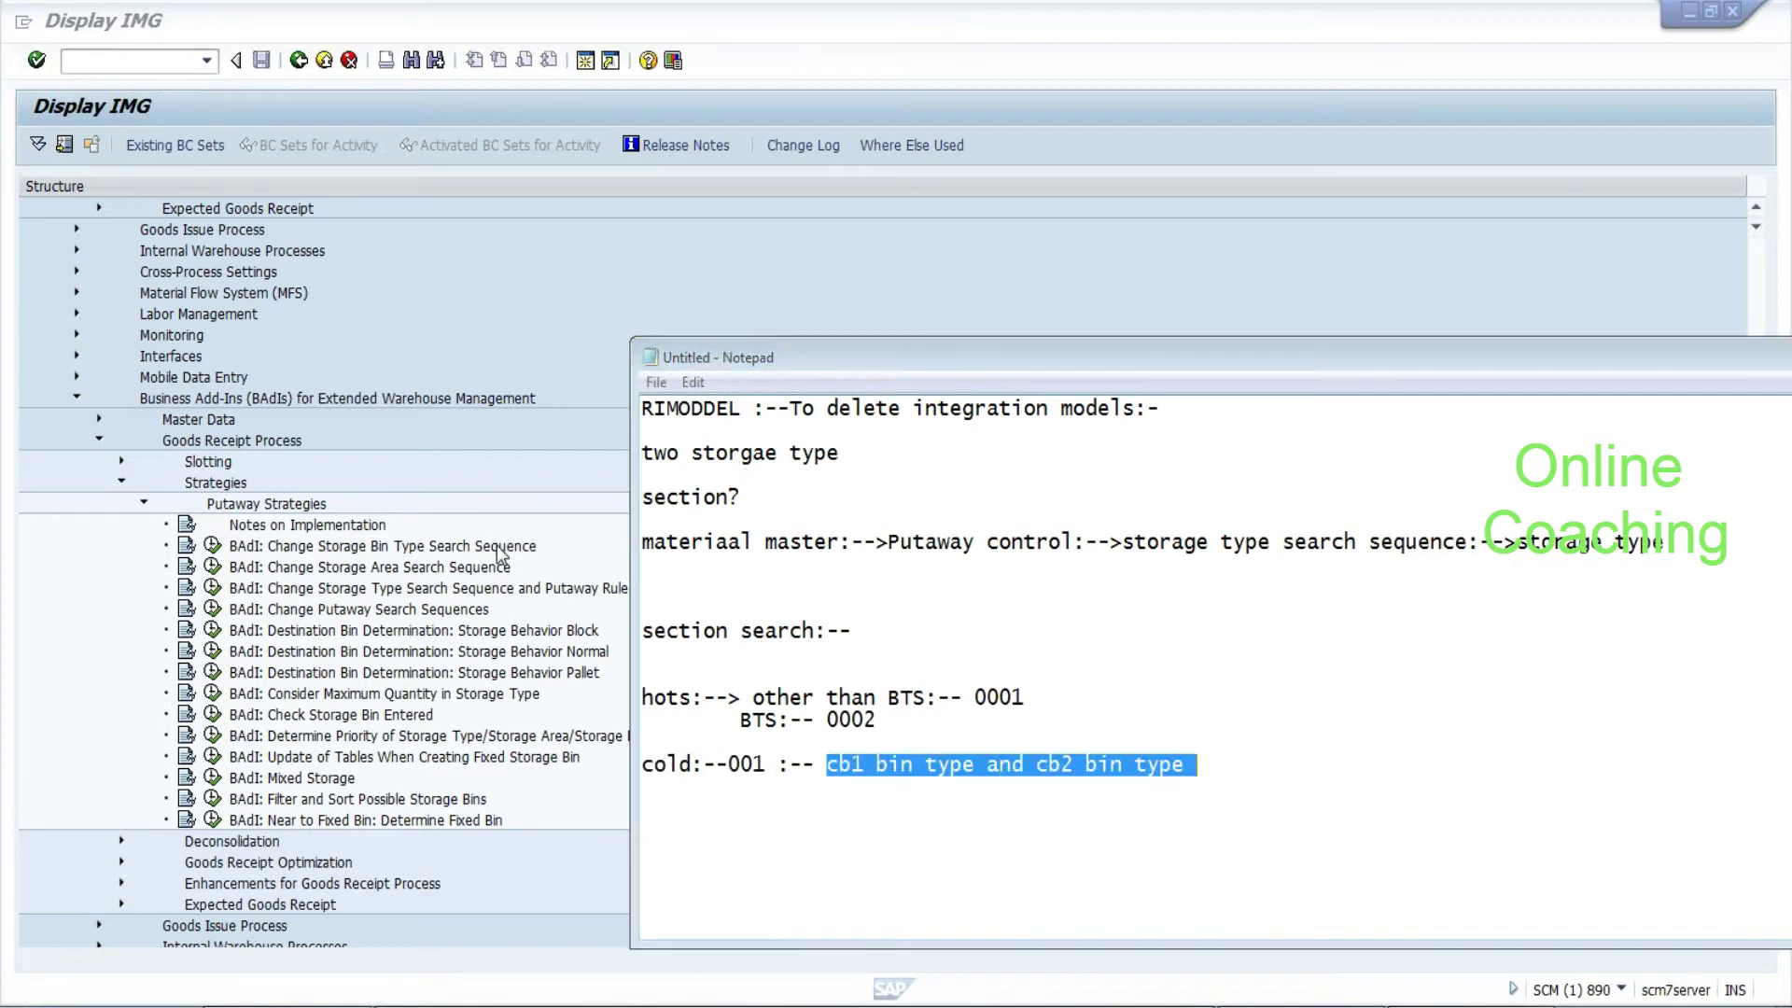
{"action": "left_click", "coordinate": [464, 569]}
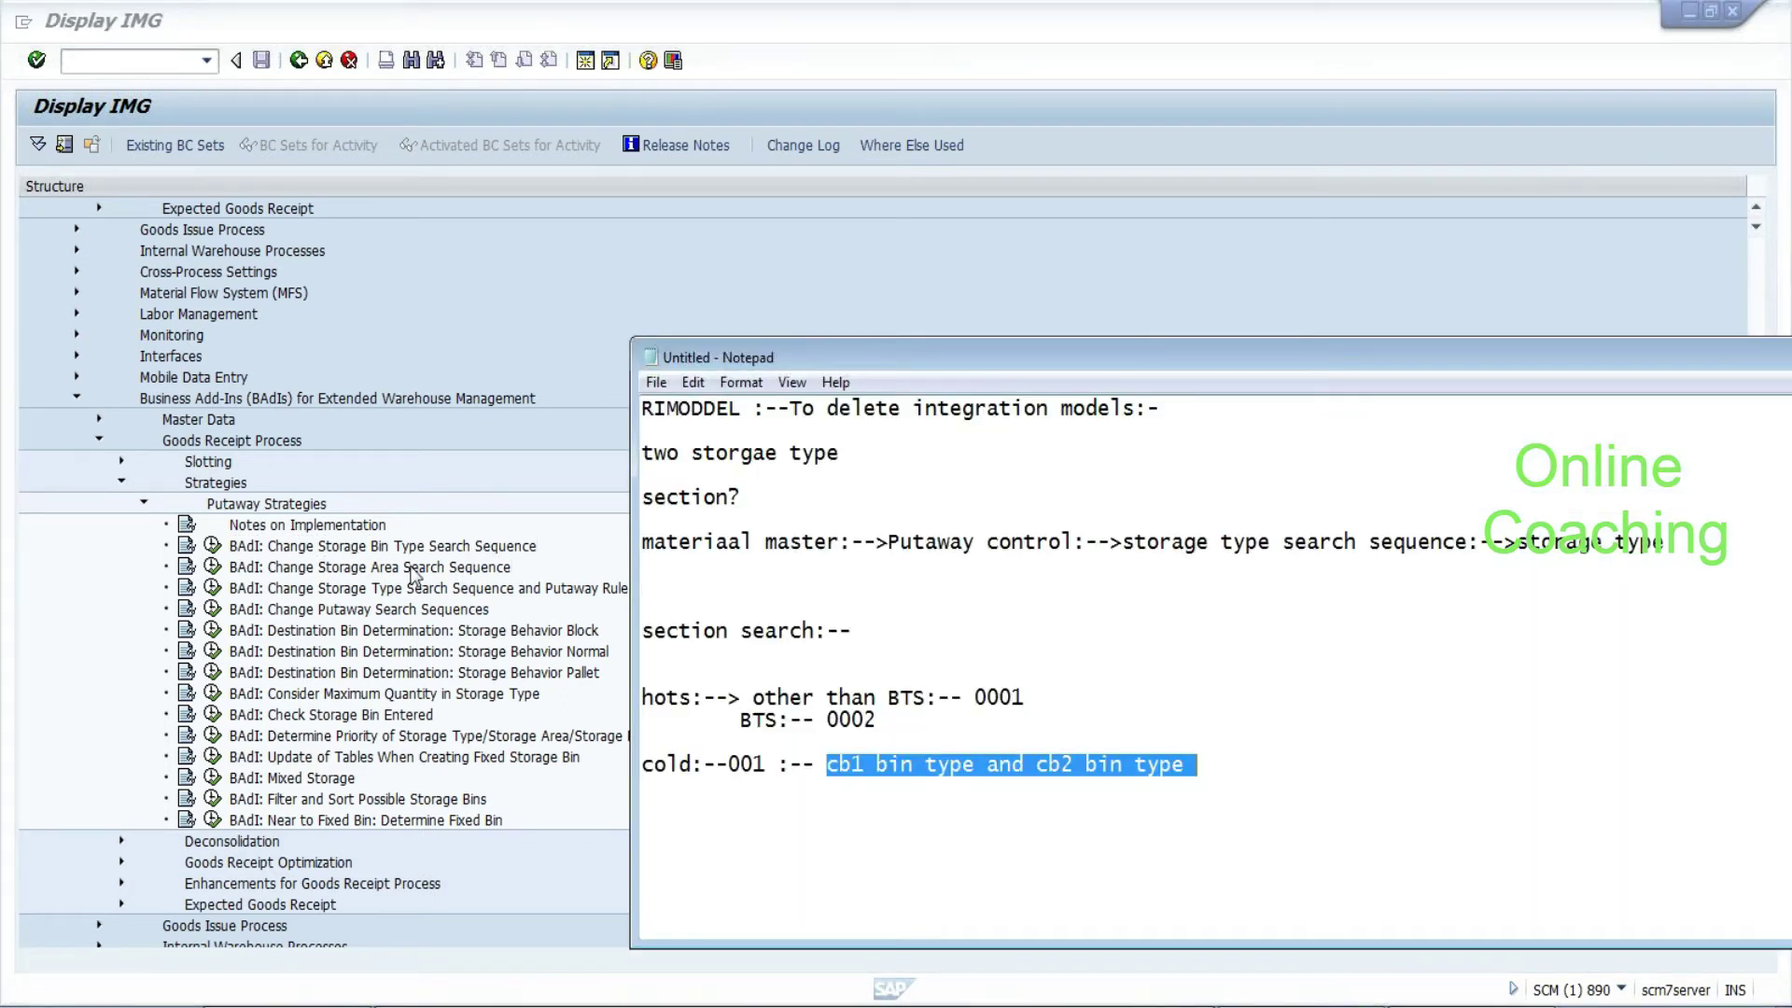
{"action": "left_click", "coordinate": [454, 590]}
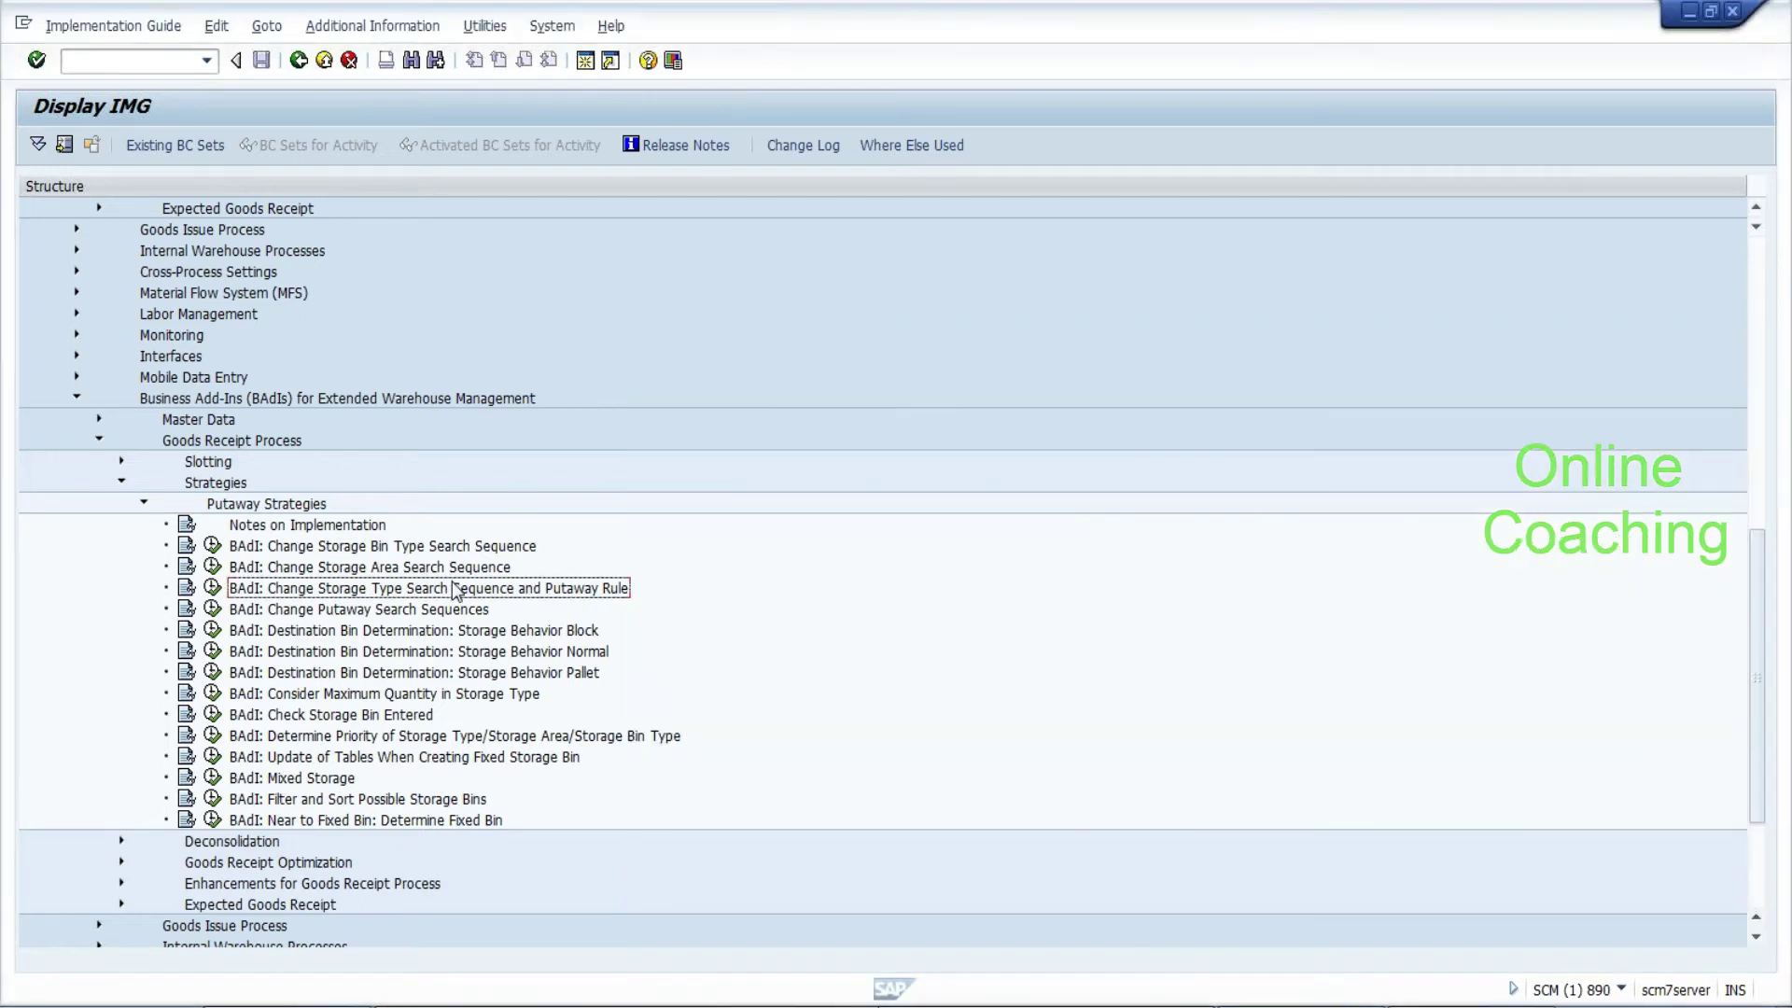
Review the putaway BAdIs from storage area search sequence through near-to-fixed-bin determination
{"action": "left_click", "coordinate": [420, 570]}
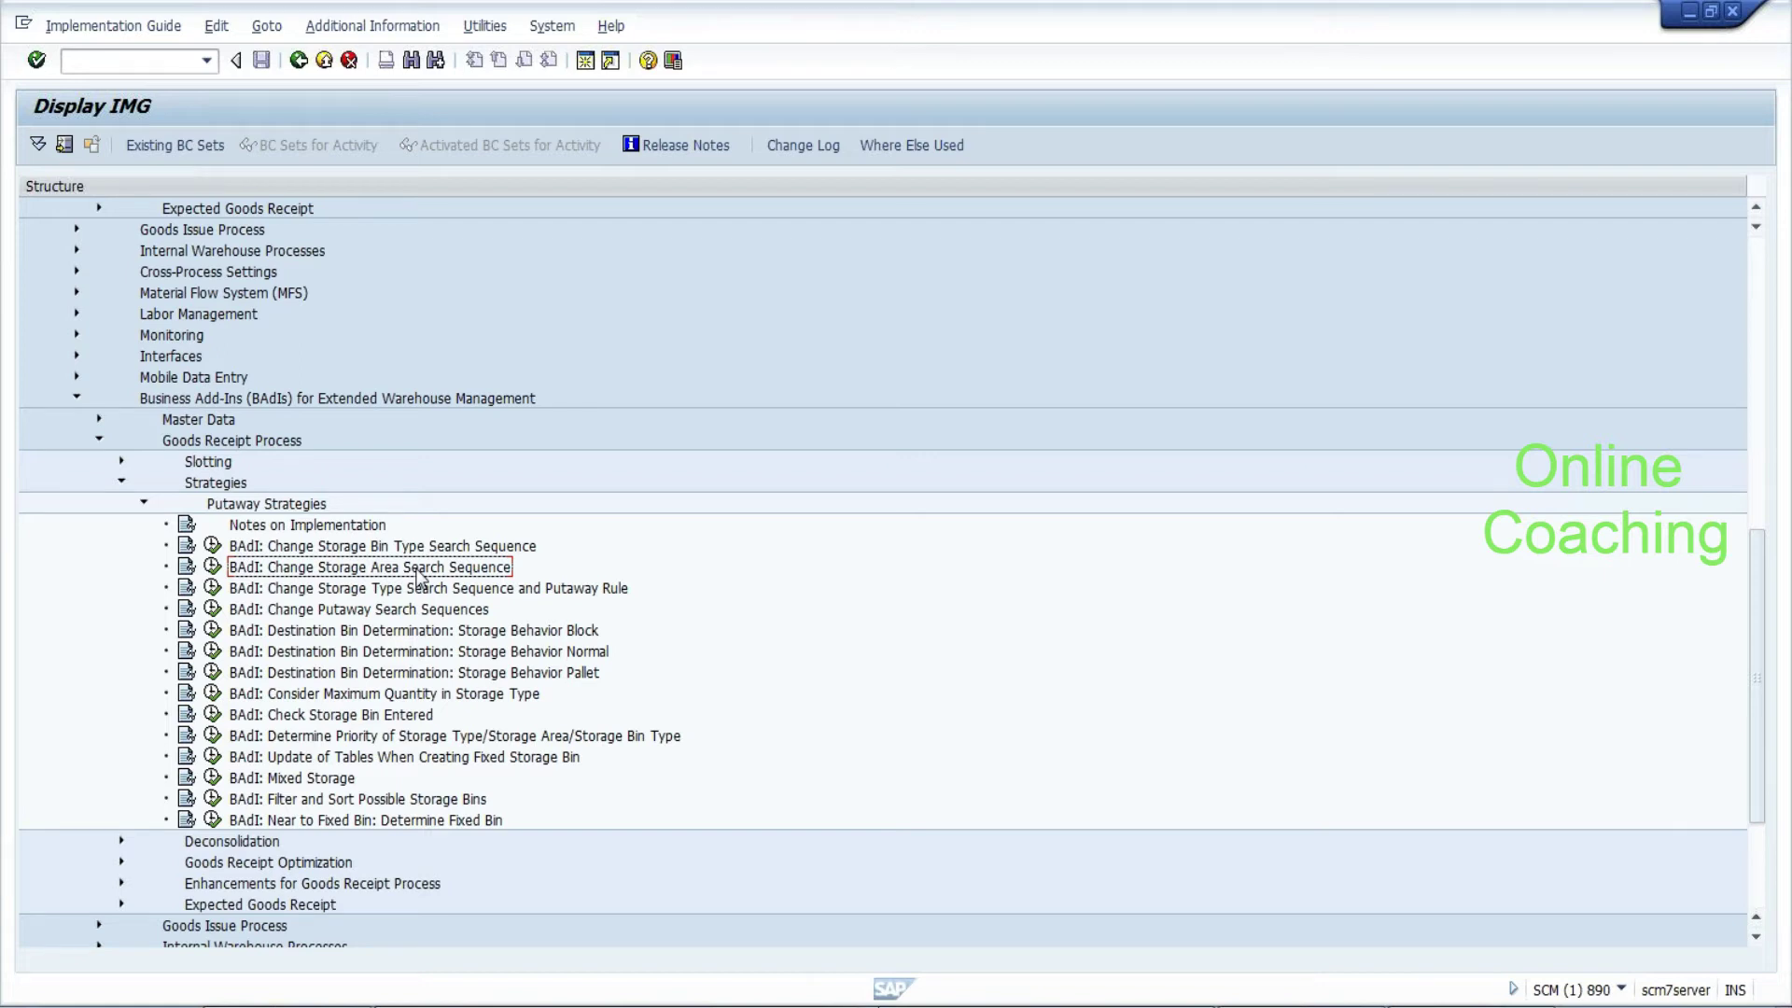
{"action": "left_click", "coordinate": [394, 614]}
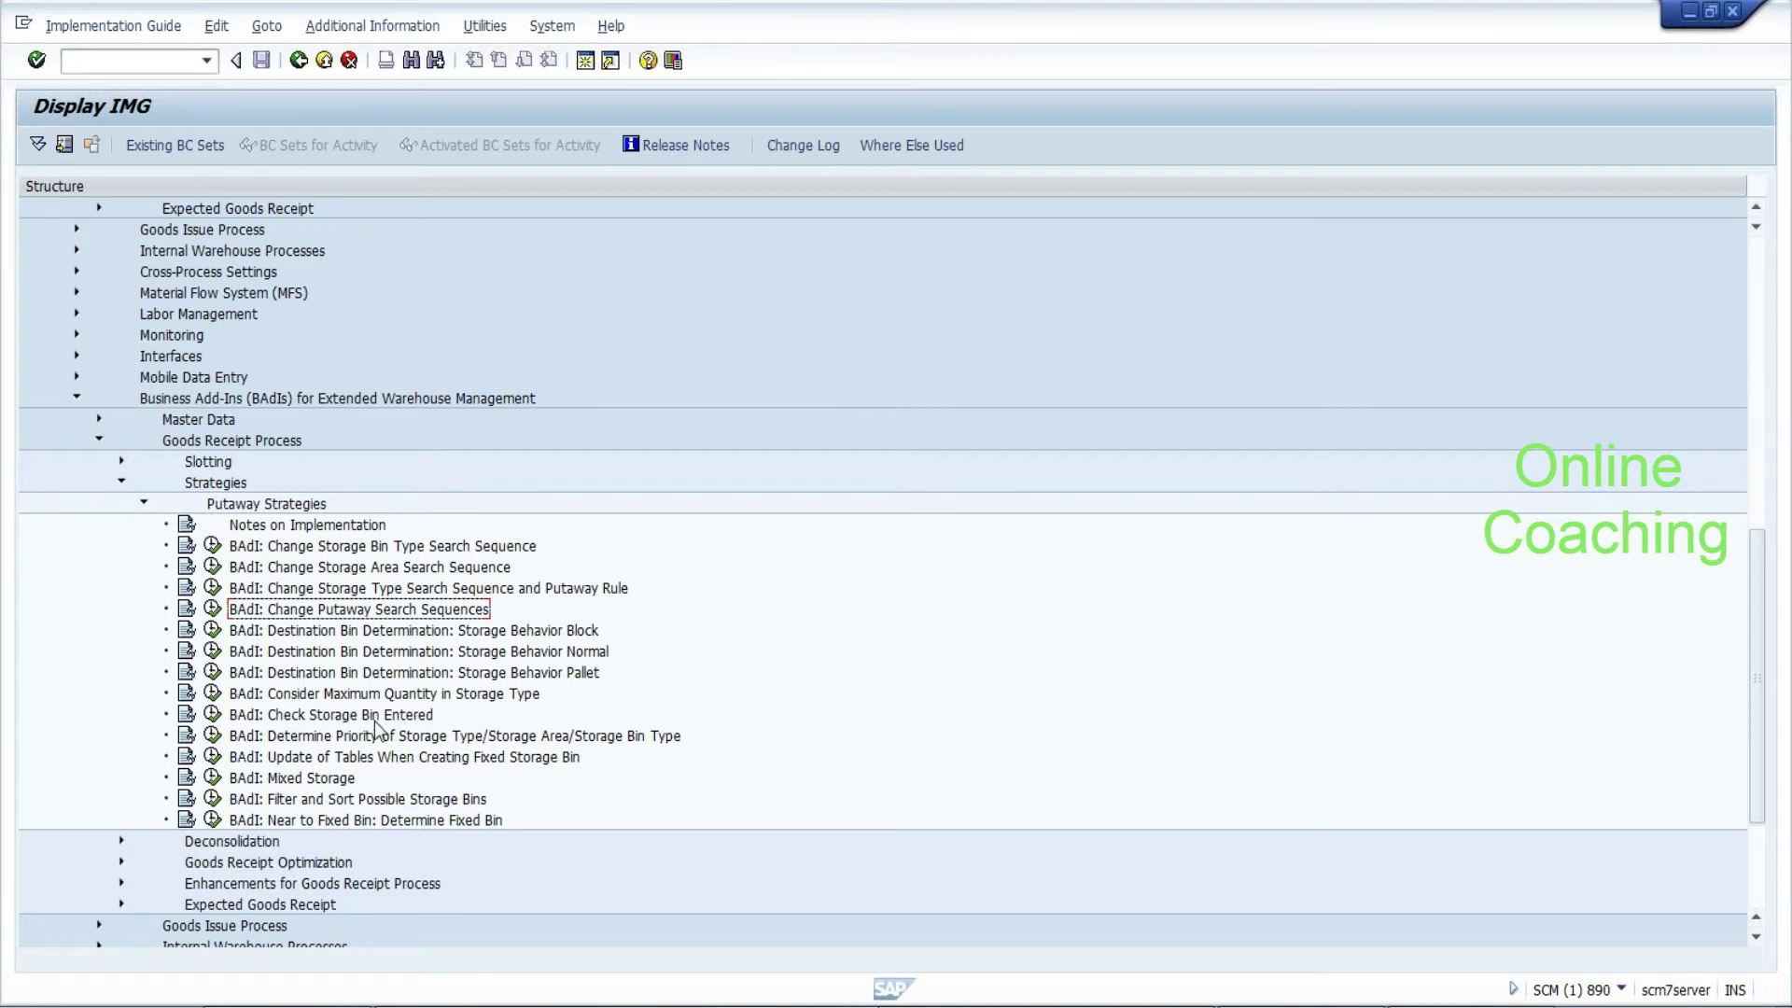
{"action": "left_click", "coordinate": [279, 719]}
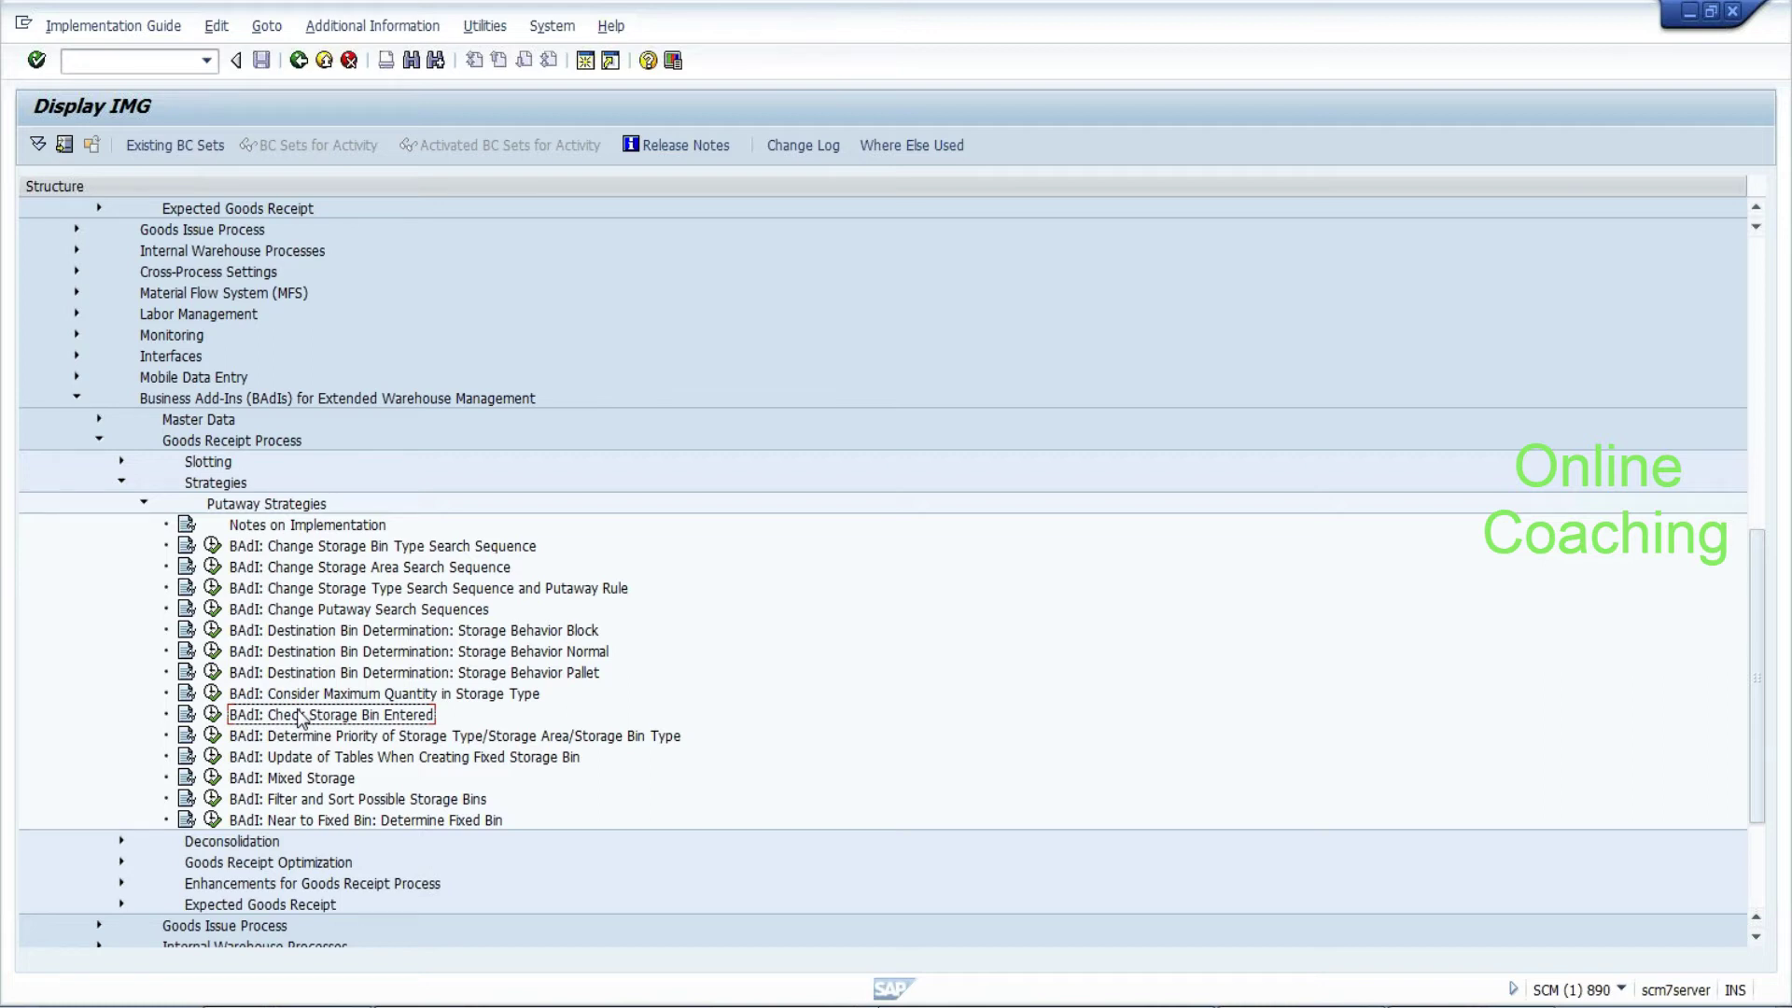
{"action": "left_click", "coordinate": [321, 761]}
{"action": "left_click", "coordinate": [297, 800]}
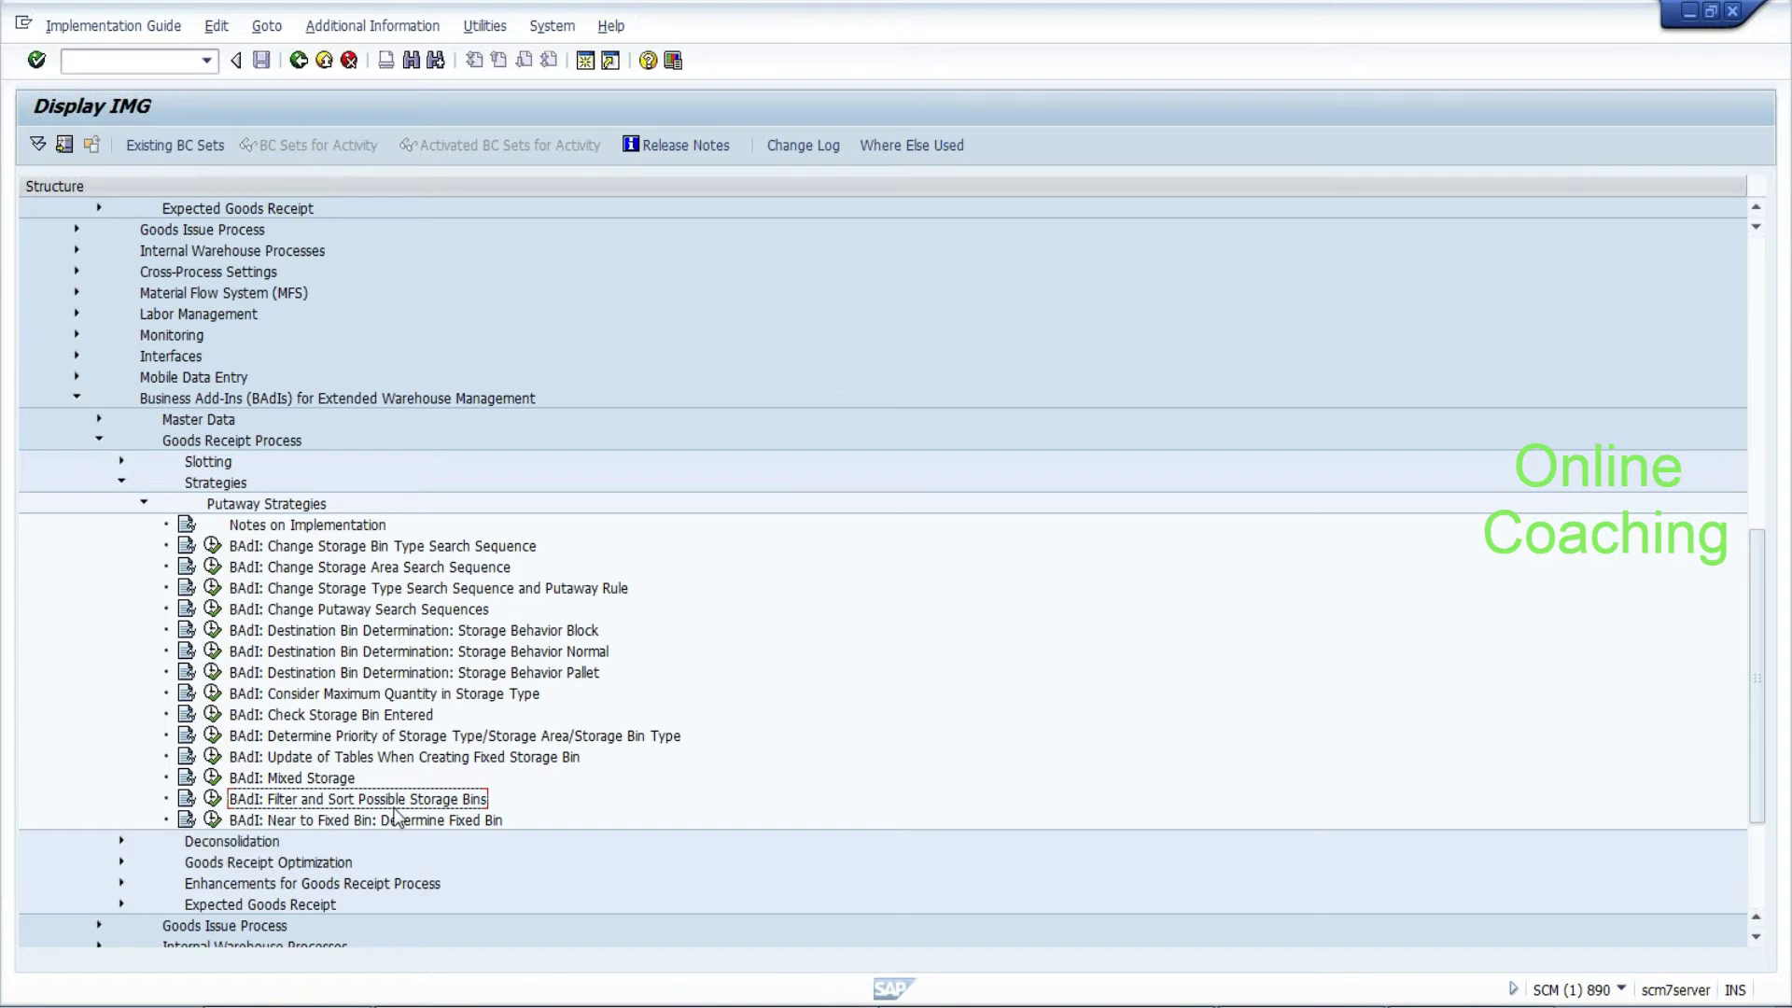
{"action": "left_click", "coordinate": [393, 821]}
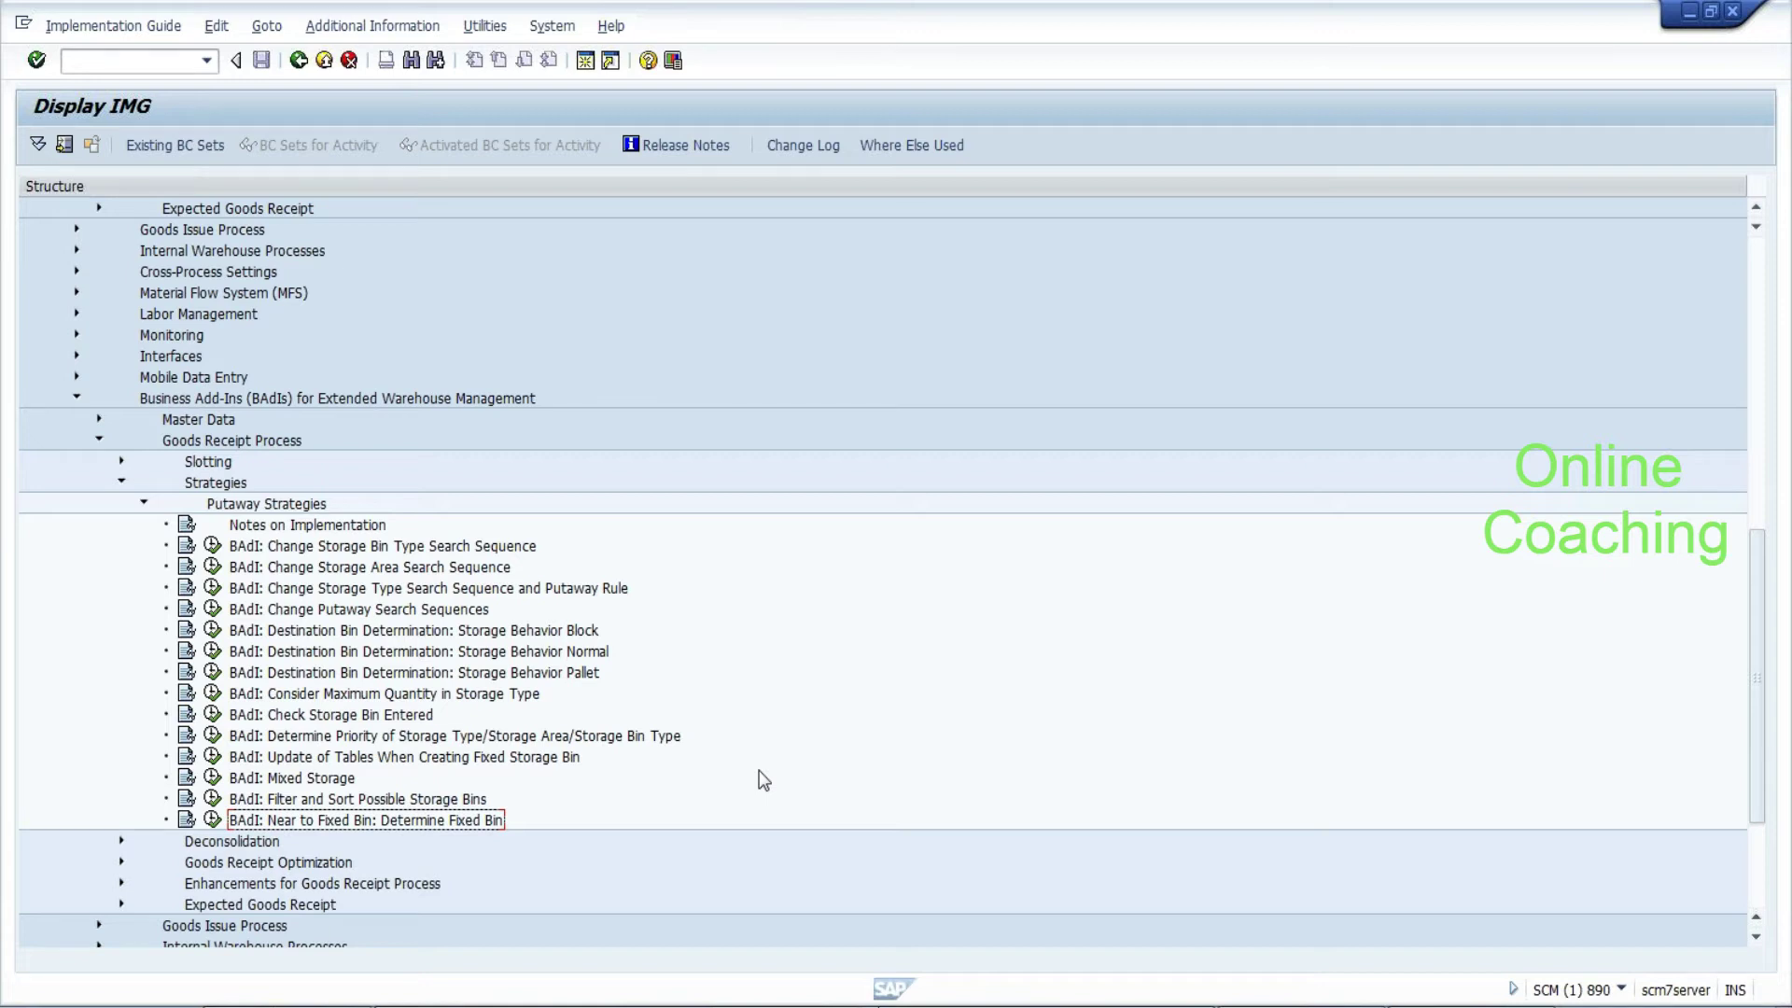
Switch to Notepad and start a blank line below the cold 001 note
{"action": "key", "text": "Return"}
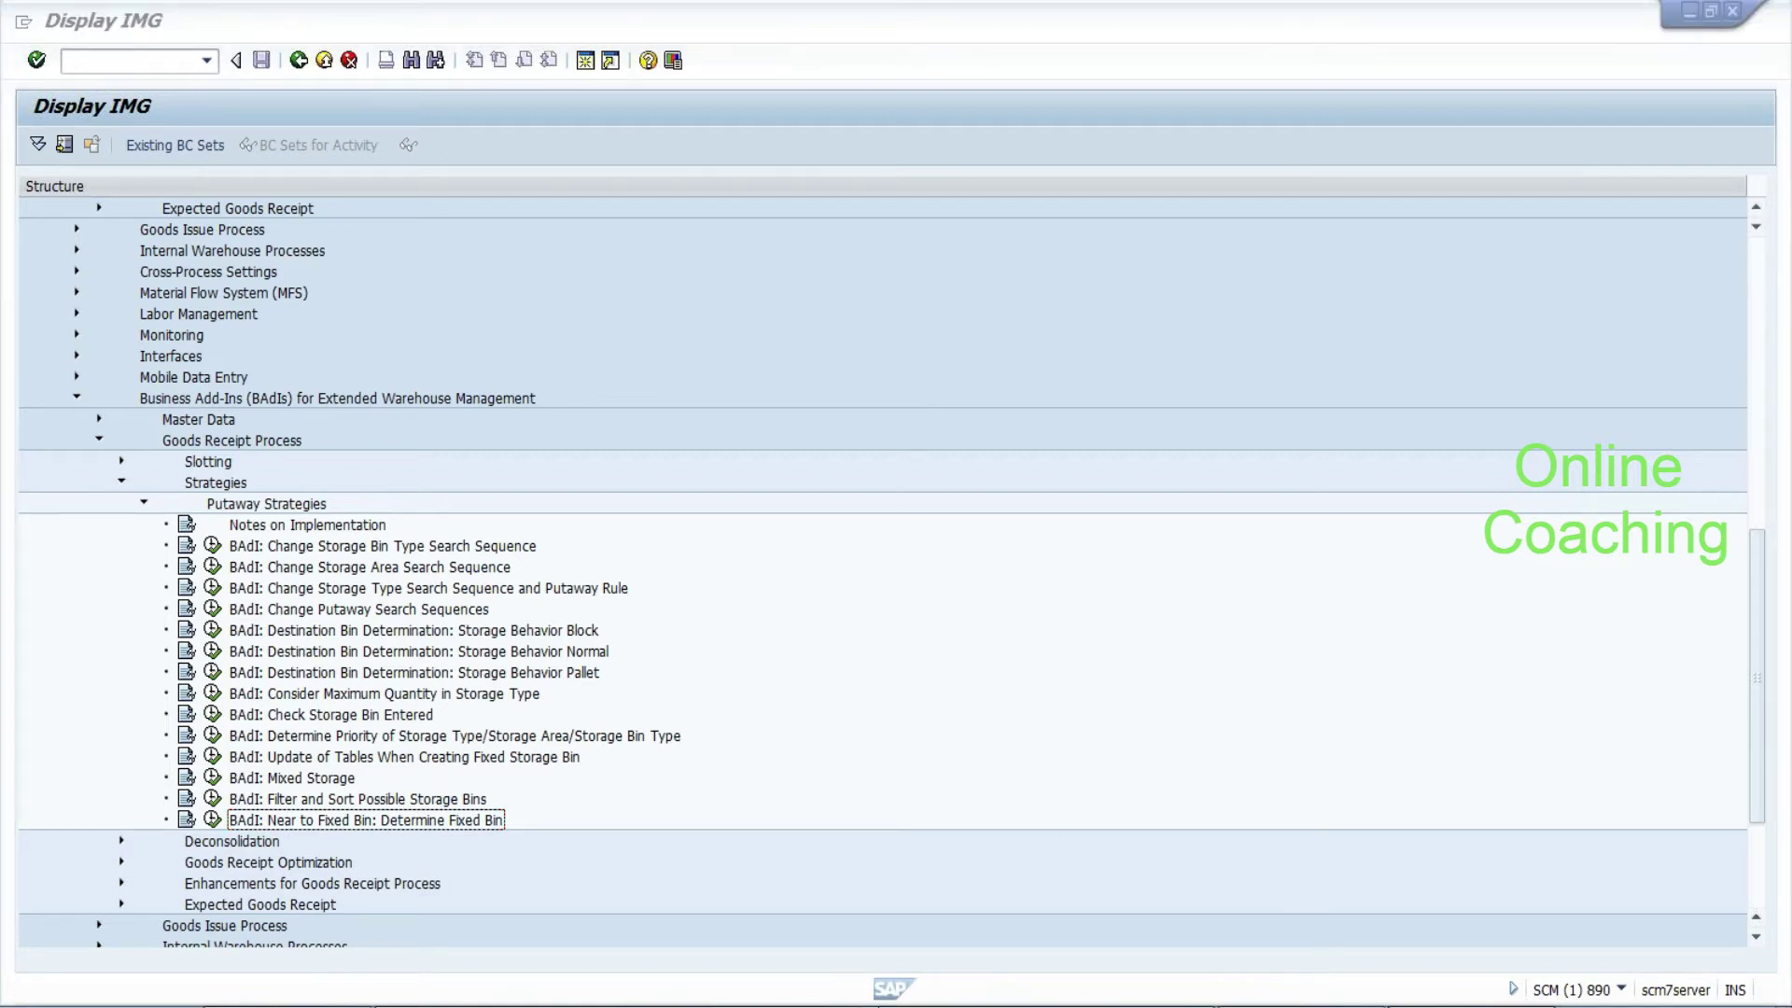
{"action": "key", "text": "alt+Tab"}
{"action": "key", "text": "End"}
{"action": "key", "text": "Return"}
{"action": "key", "text": "Return"}
Type the Notepad heading 'To determine destination bin:--'
{"action": "type", "text": "Bin ty"}
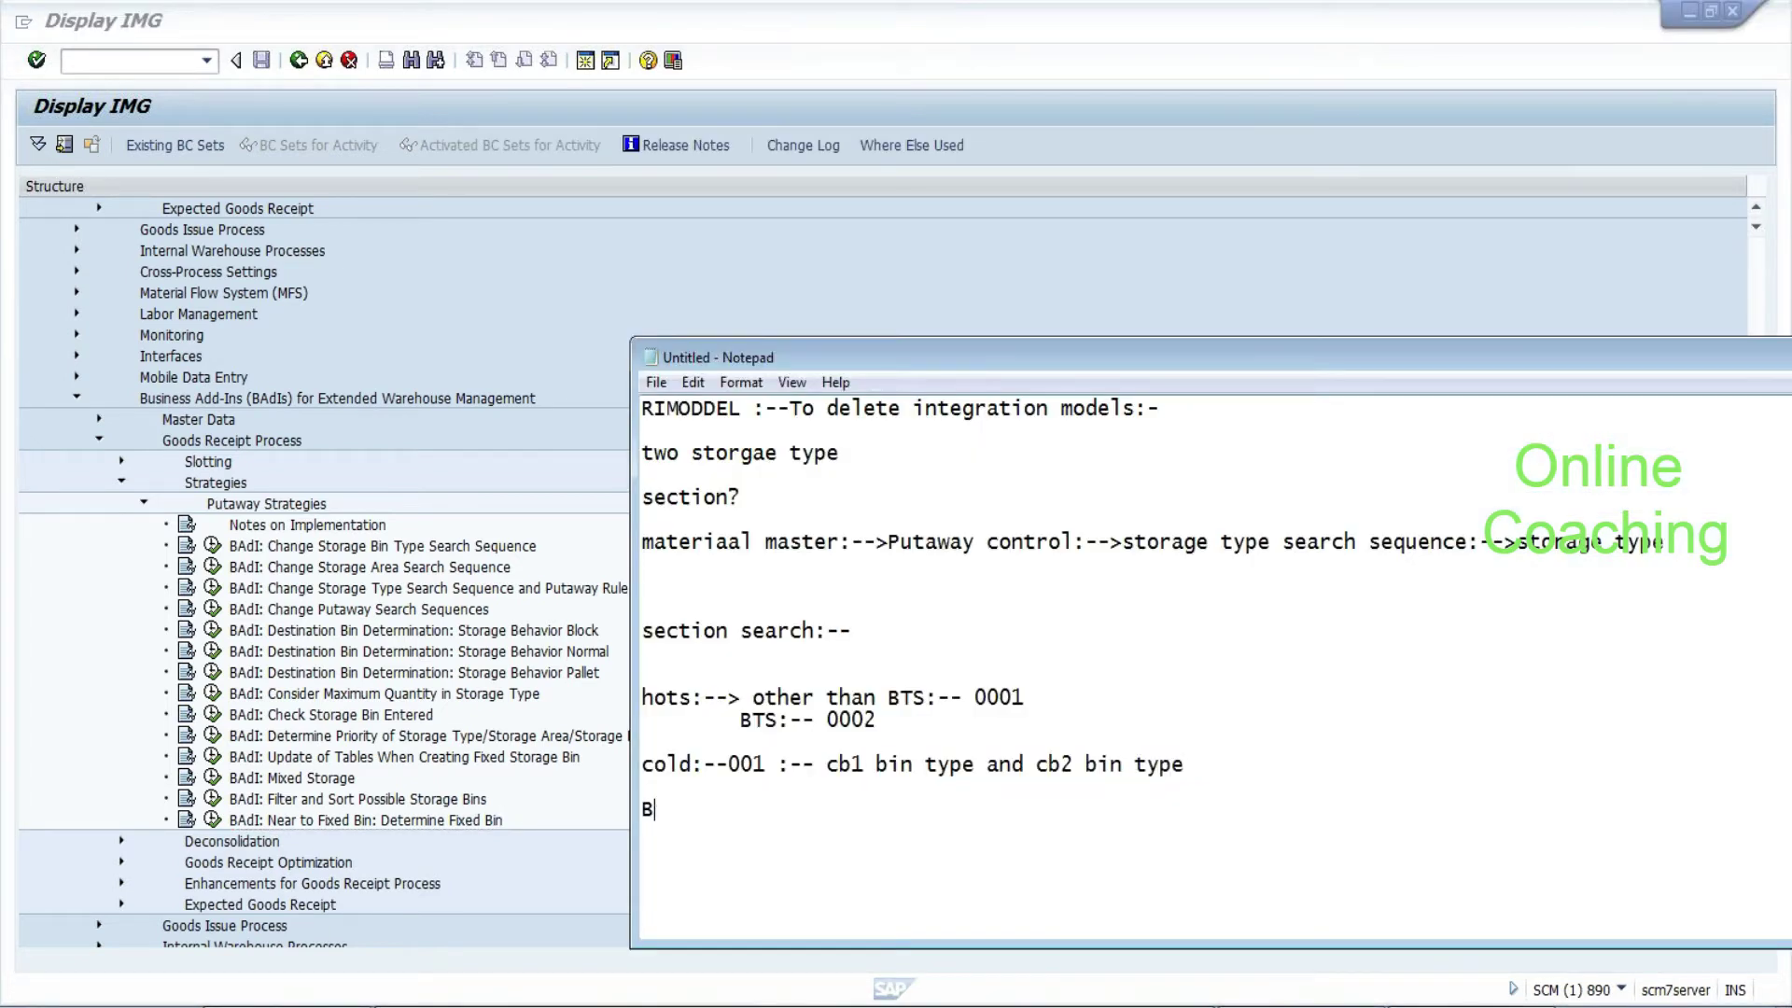
{"action": "key", "text": "BackSpace"}
{"action": "key", "text": "BackSpace"}
{"action": "key", "text": "BackSpace"}
{"action": "key", "text": "BackSpace"}
{"action": "key", "text": "BackSpace"}
{"action": "key", "text": "BackSpace"}
{"action": "type", "text": "To determine d"}
{"action": "key", "text": "BackSpace"}
{"action": "key", "text": "BackSpace"}
{"action": "key", "text": "BackSpace"}
{"action": "key", "text": "BackSpace"}
{"action": "key", "text": "BackSpace"}
{"action": "key", "text": "BackSpace"}
{"action": "type", "text": "mine destin"}
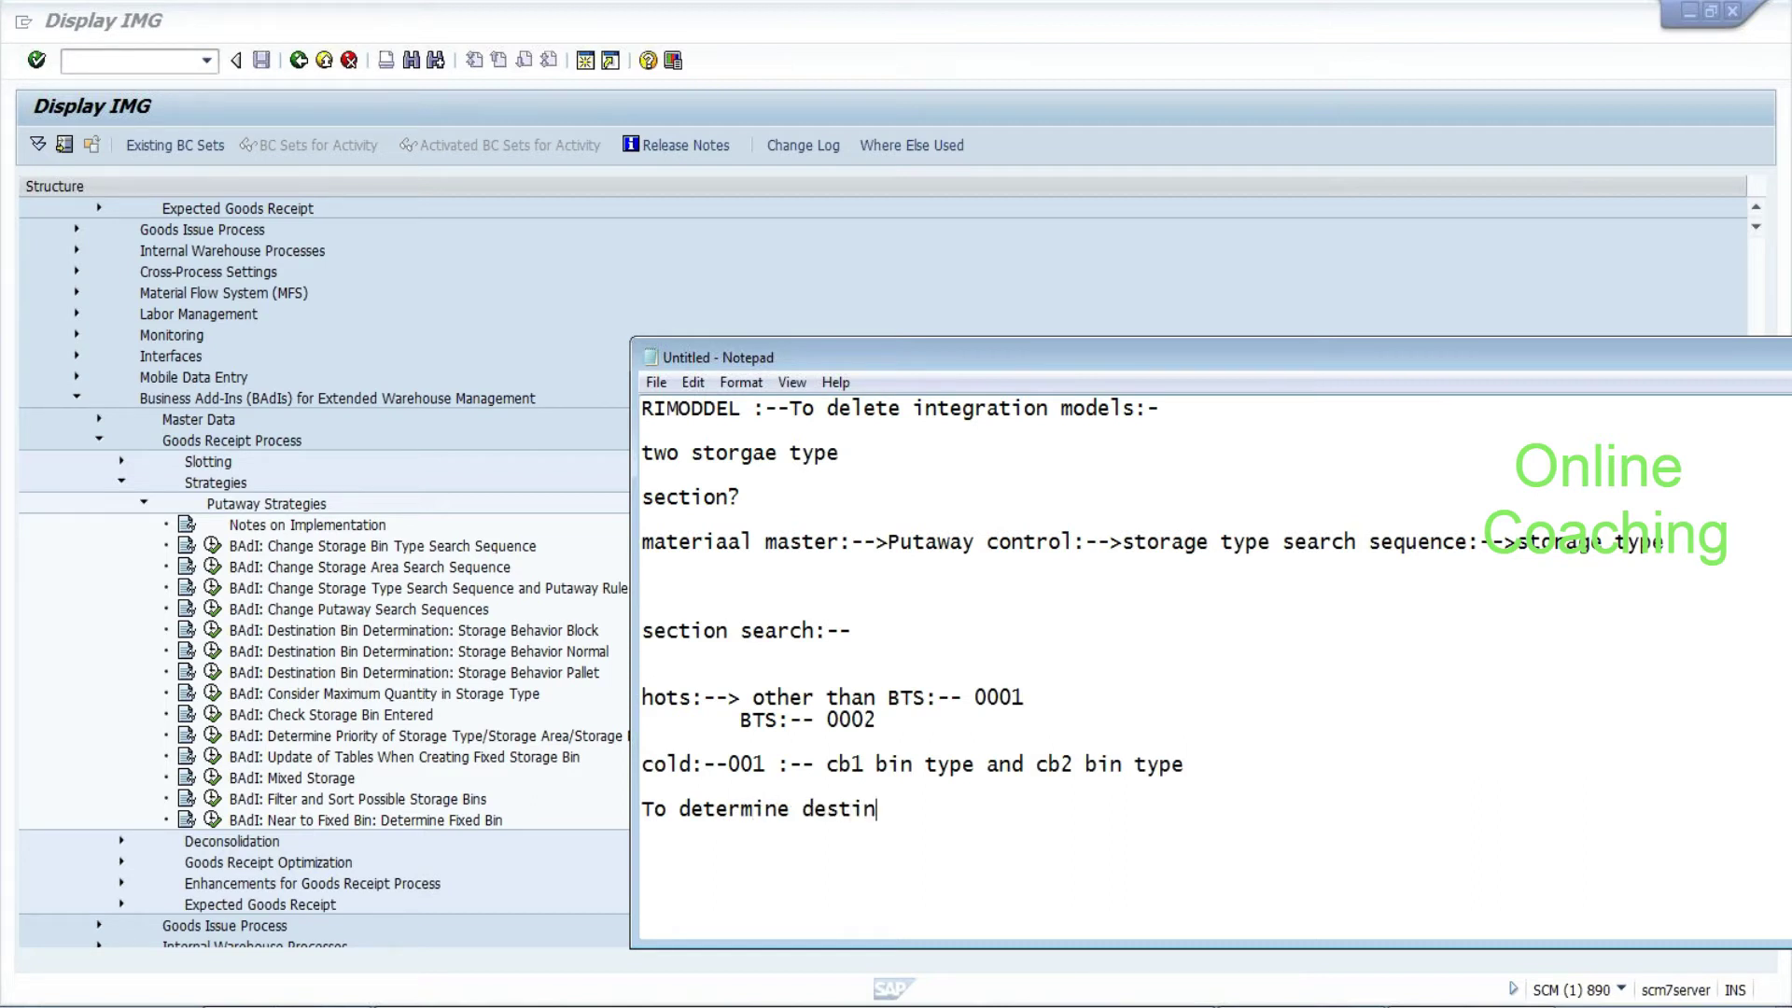
{"action": "type", "text": "ation bin:--"}
Add '3 batches:-- usa tx usa mi ... mexico :--' below it and highlight the batch names
{"action": "key", "text": "Return"}
{"action": "type", "text": "3 b"}
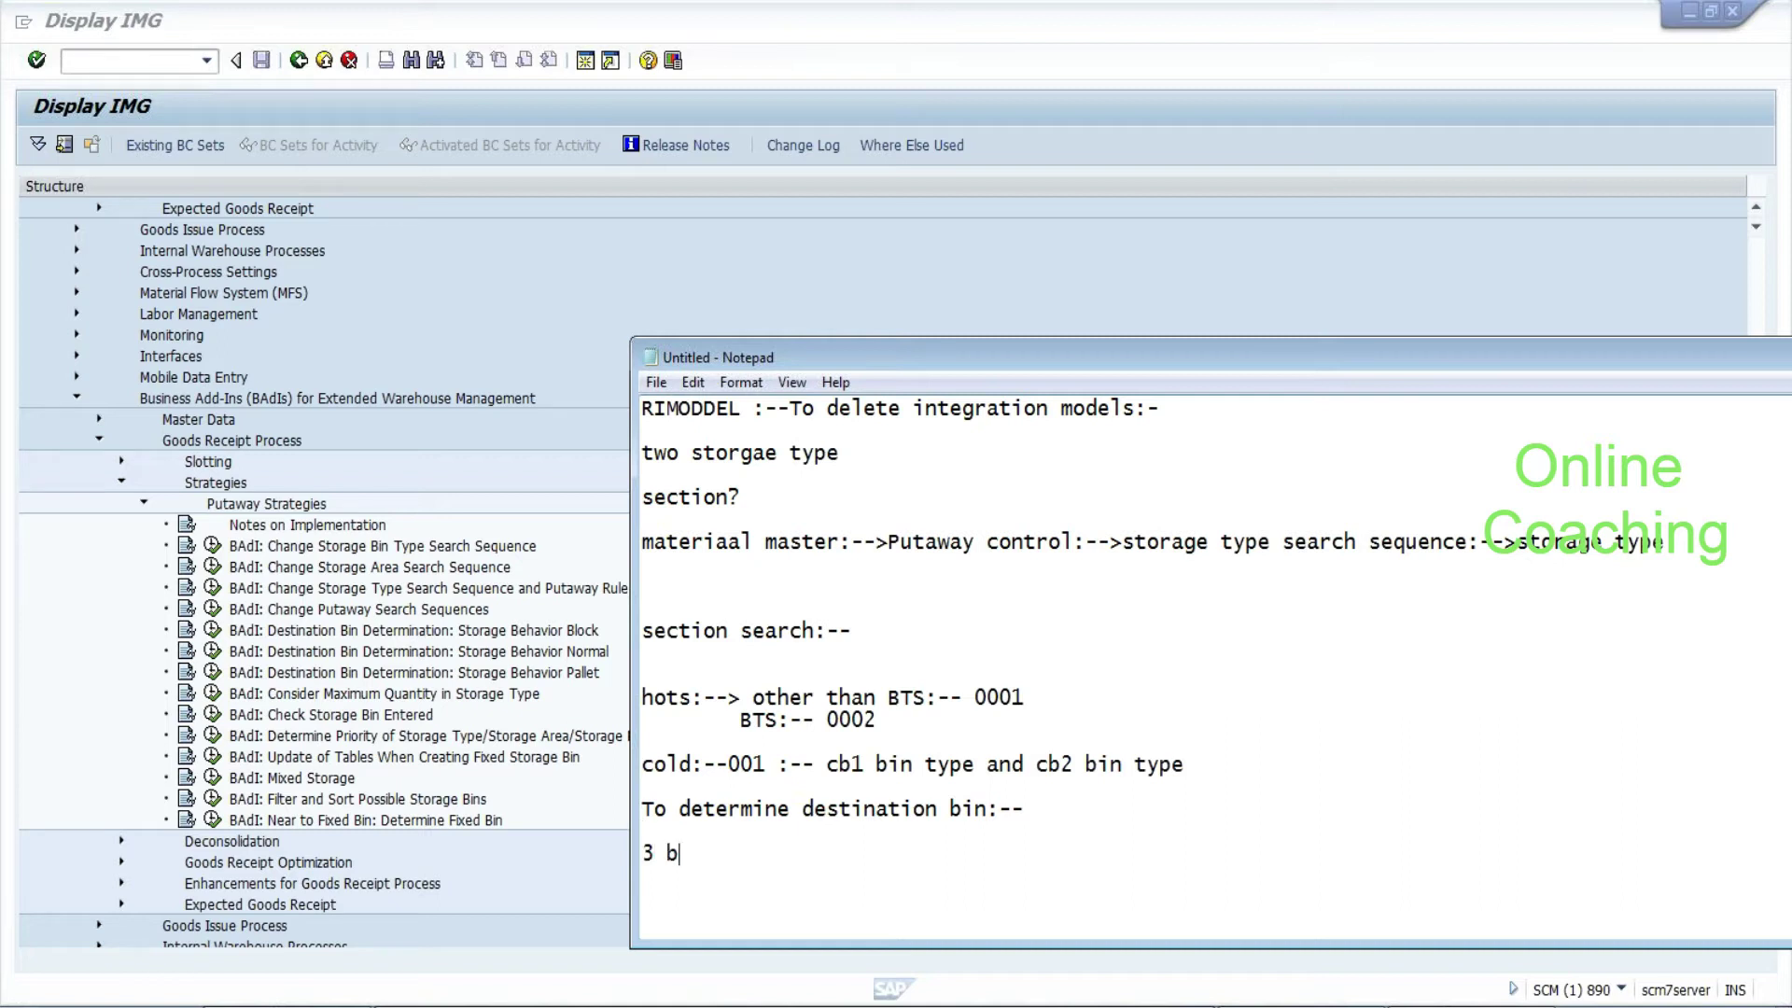
{"action": "type", "text": "atches:-- usa tx usa mi              "}
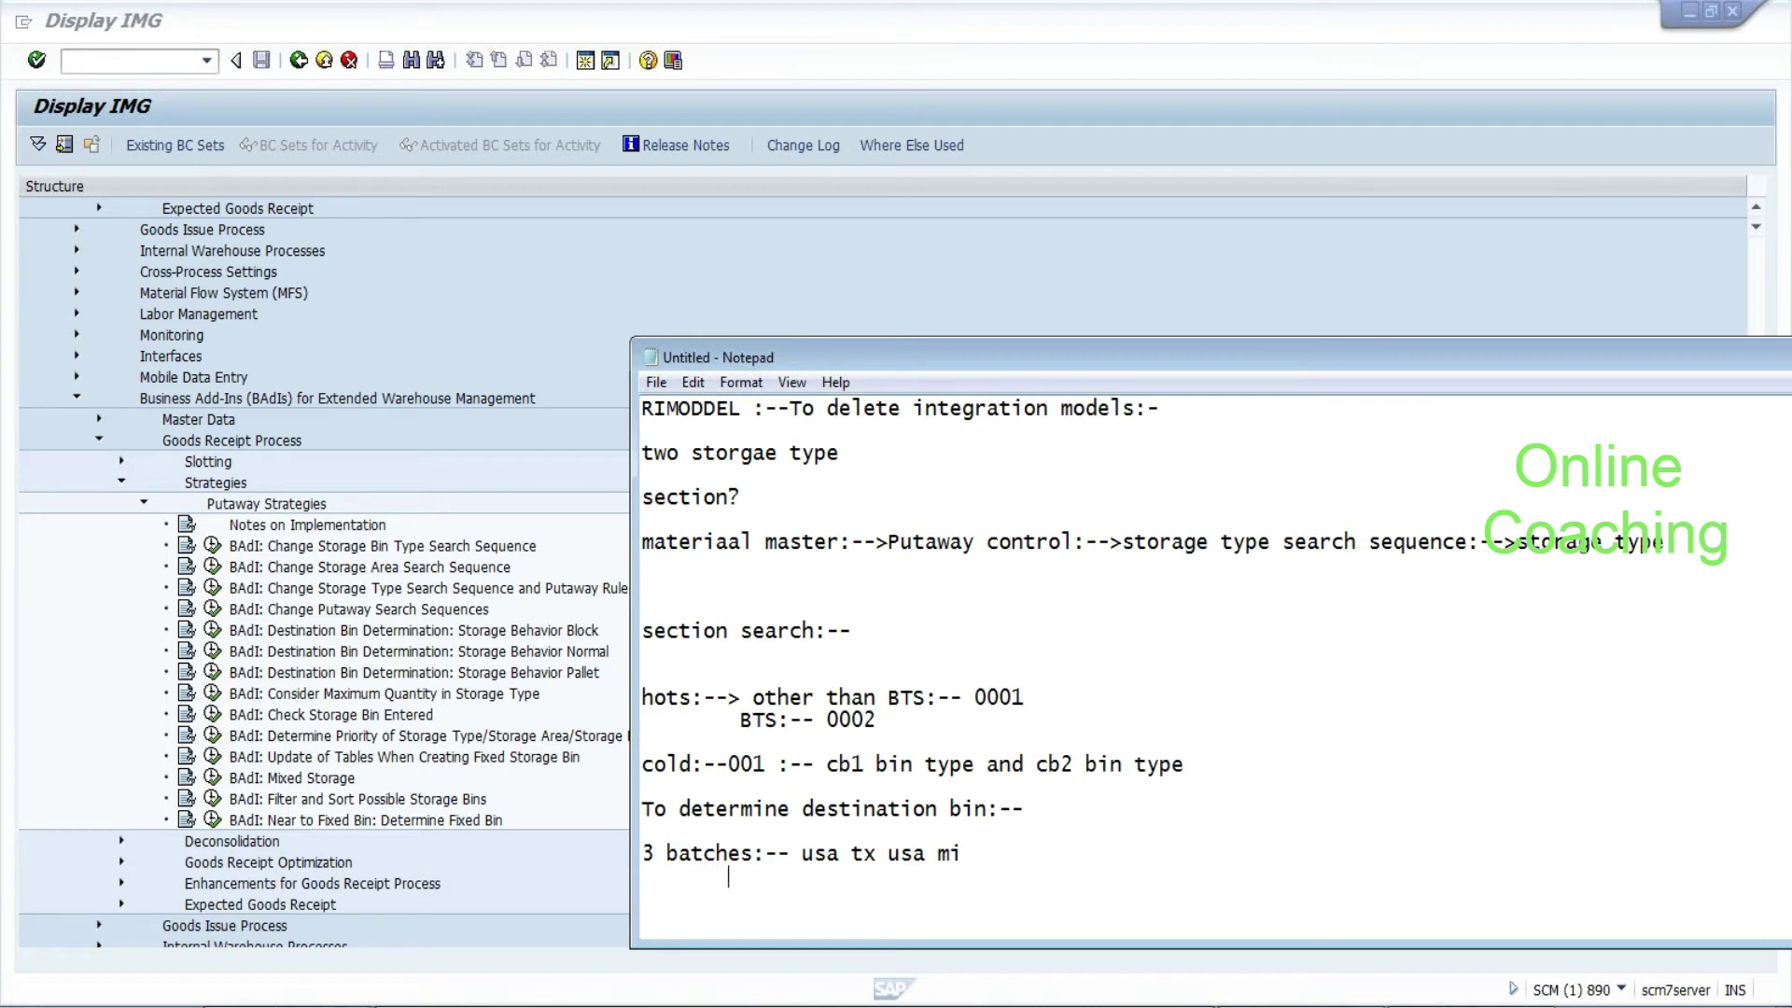
{"action": "type", "text": "mexico :--"}
{"action": "left_click_drag", "start_coordinate": [801, 853], "coordinate": [963, 853]}
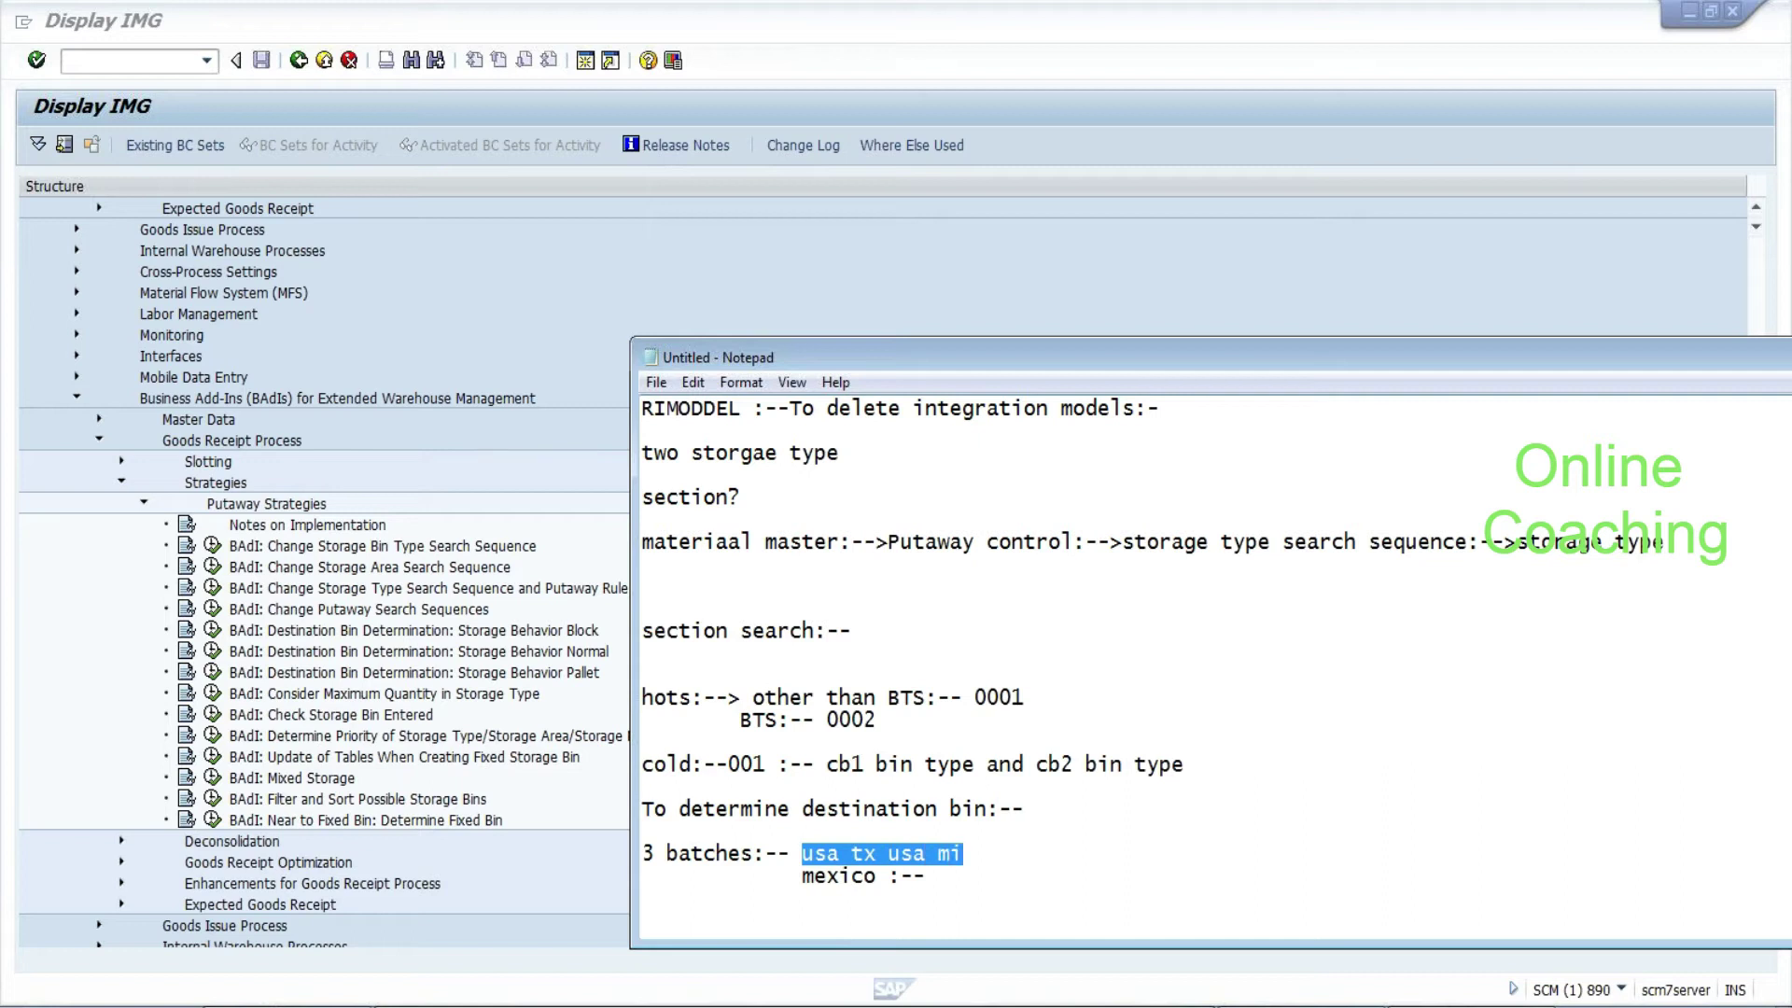
{"action": "left_click", "coordinate": [962, 853]}
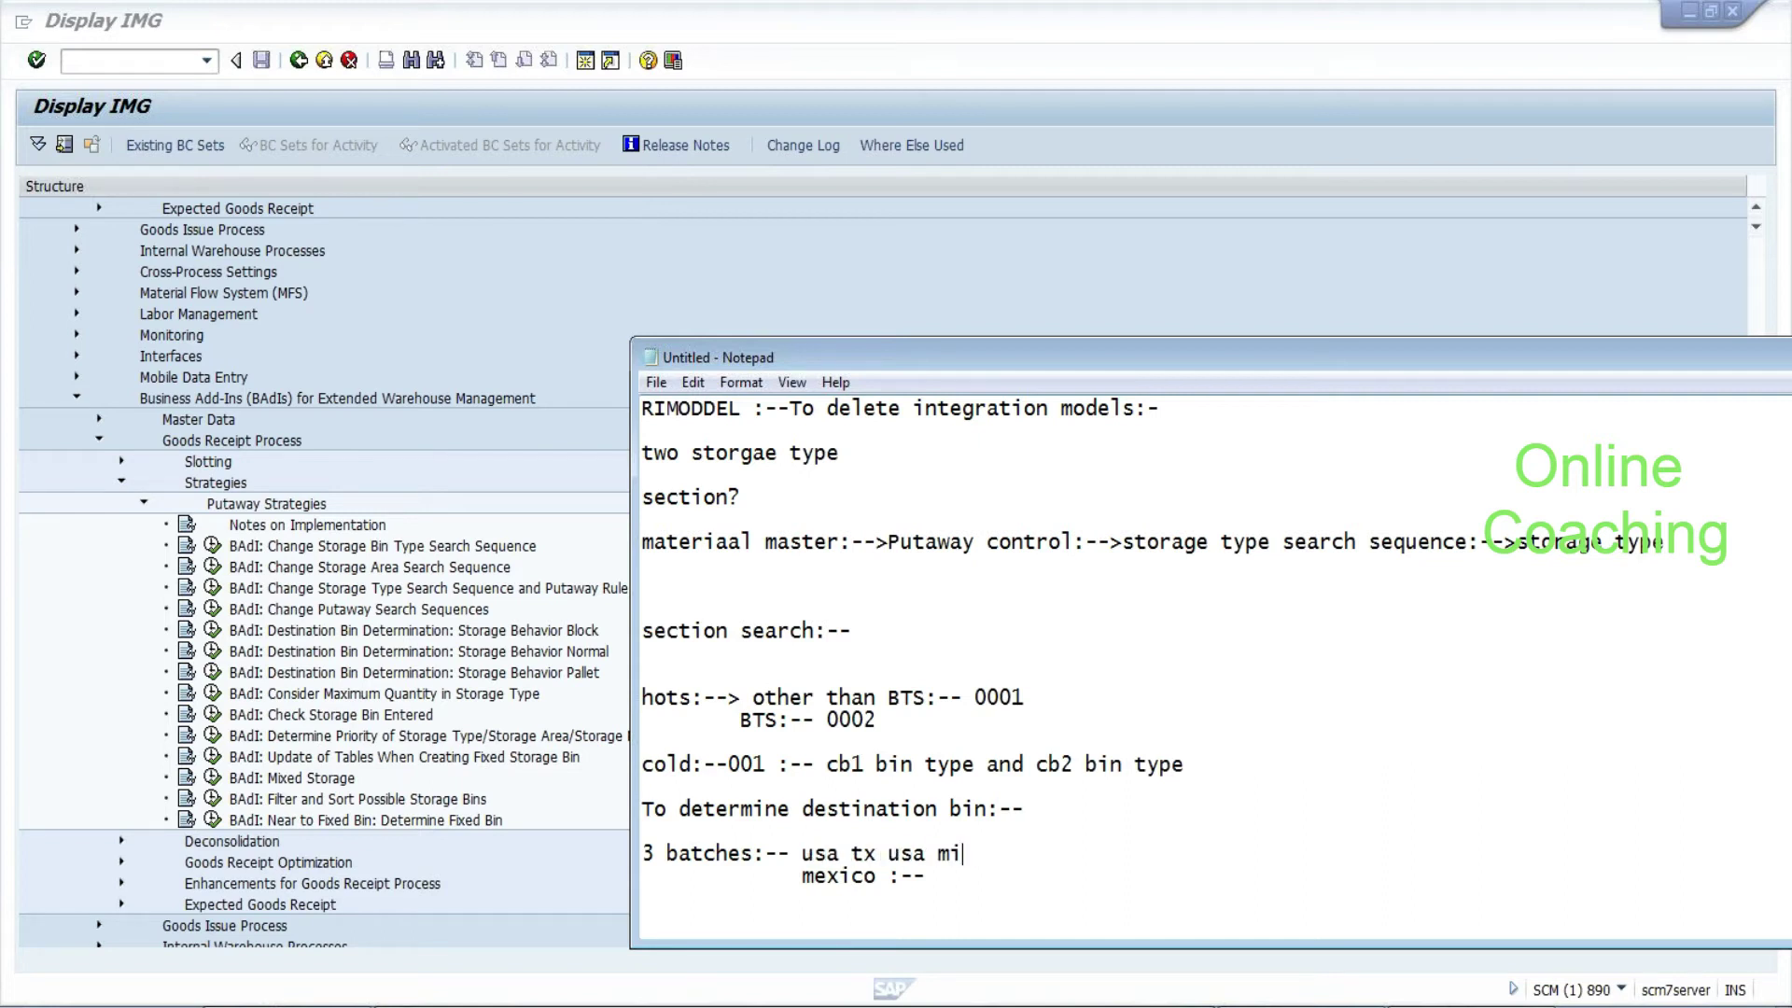
{"action": "left_click_drag", "start_coordinate": [801, 875], "coordinate": [951, 853]}
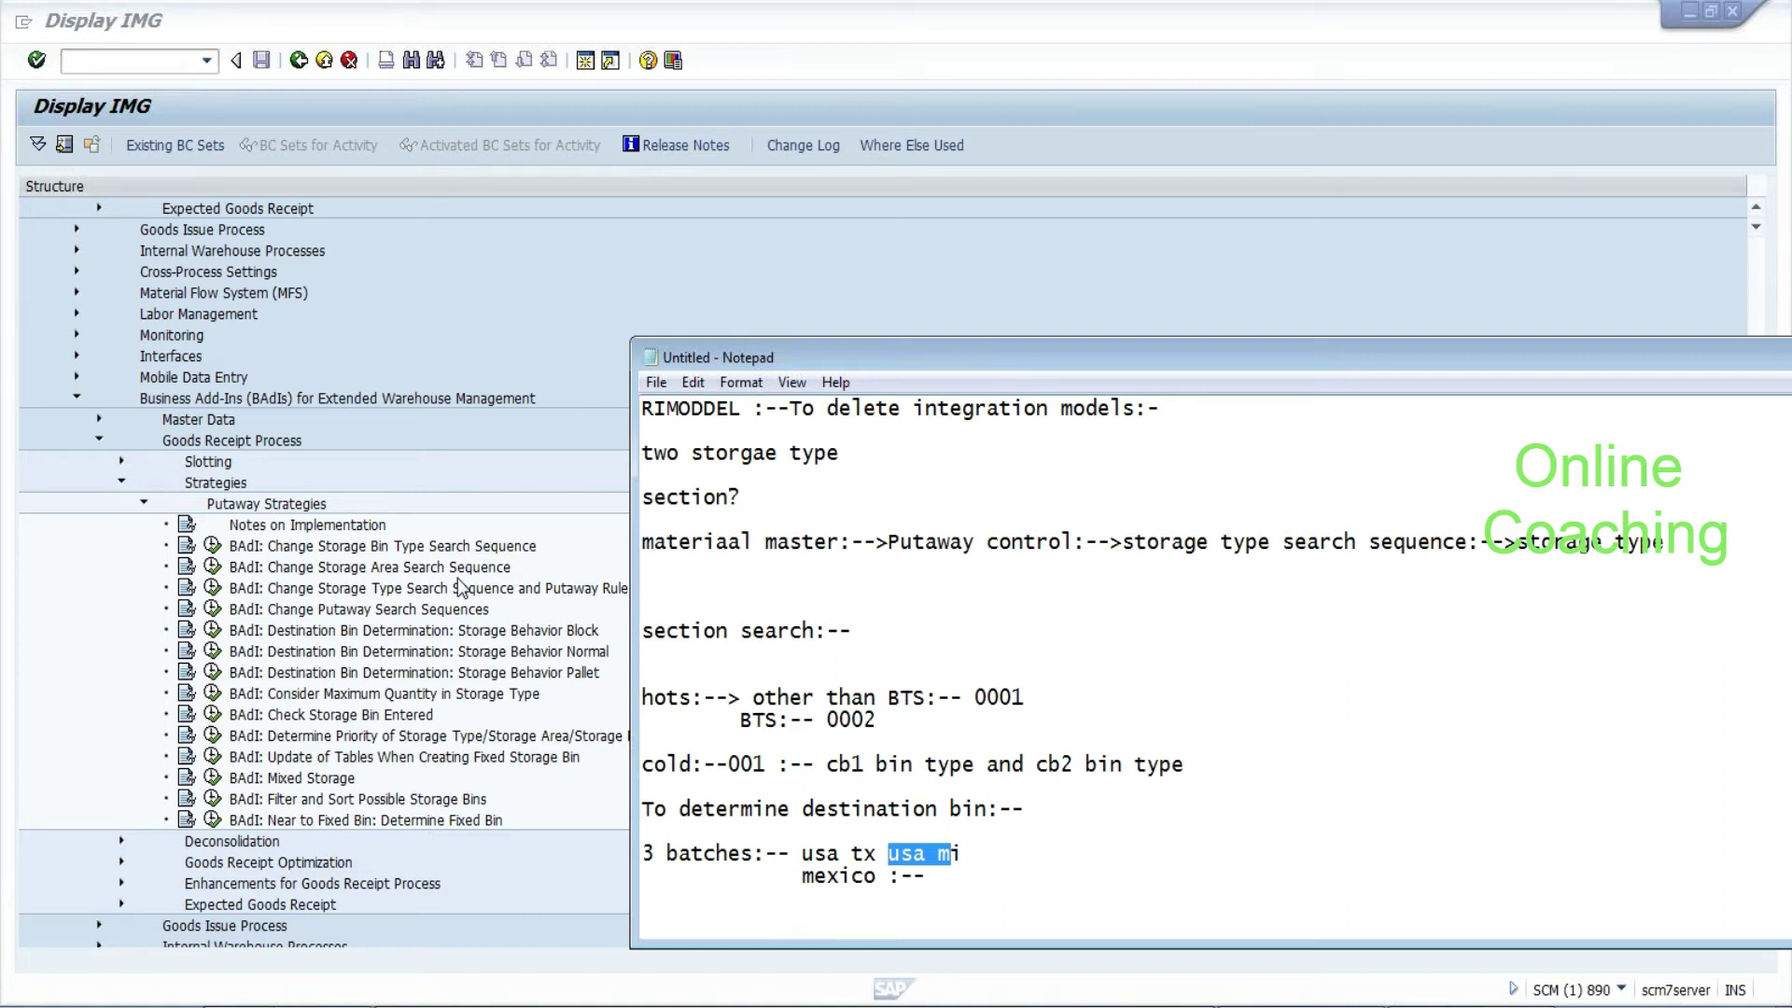
Put 'usa tx usa mi' and 'mexico :--' on their own left-aligned lines under '3 batches:--', adding blank lines
{"action": "left_click", "coordinate": [790, 853]}
{"action": "key", "text": "Return"}
{"action": "key", "text": "Return"}
{"action": "key", "text": "Down"}
{"action": "key", "text": "Delete"}
{"action": "key", "text": "Delete"}
{"action": "key", "text": "Delete"}
{"action": "key", "text": "Delete"}
{"action": "key", "text": "Delete"}
{"action": "key", "text": "Delete"}
{"action": "key", "text": "Delete"}
{"action": "key", "text": "Delete"}
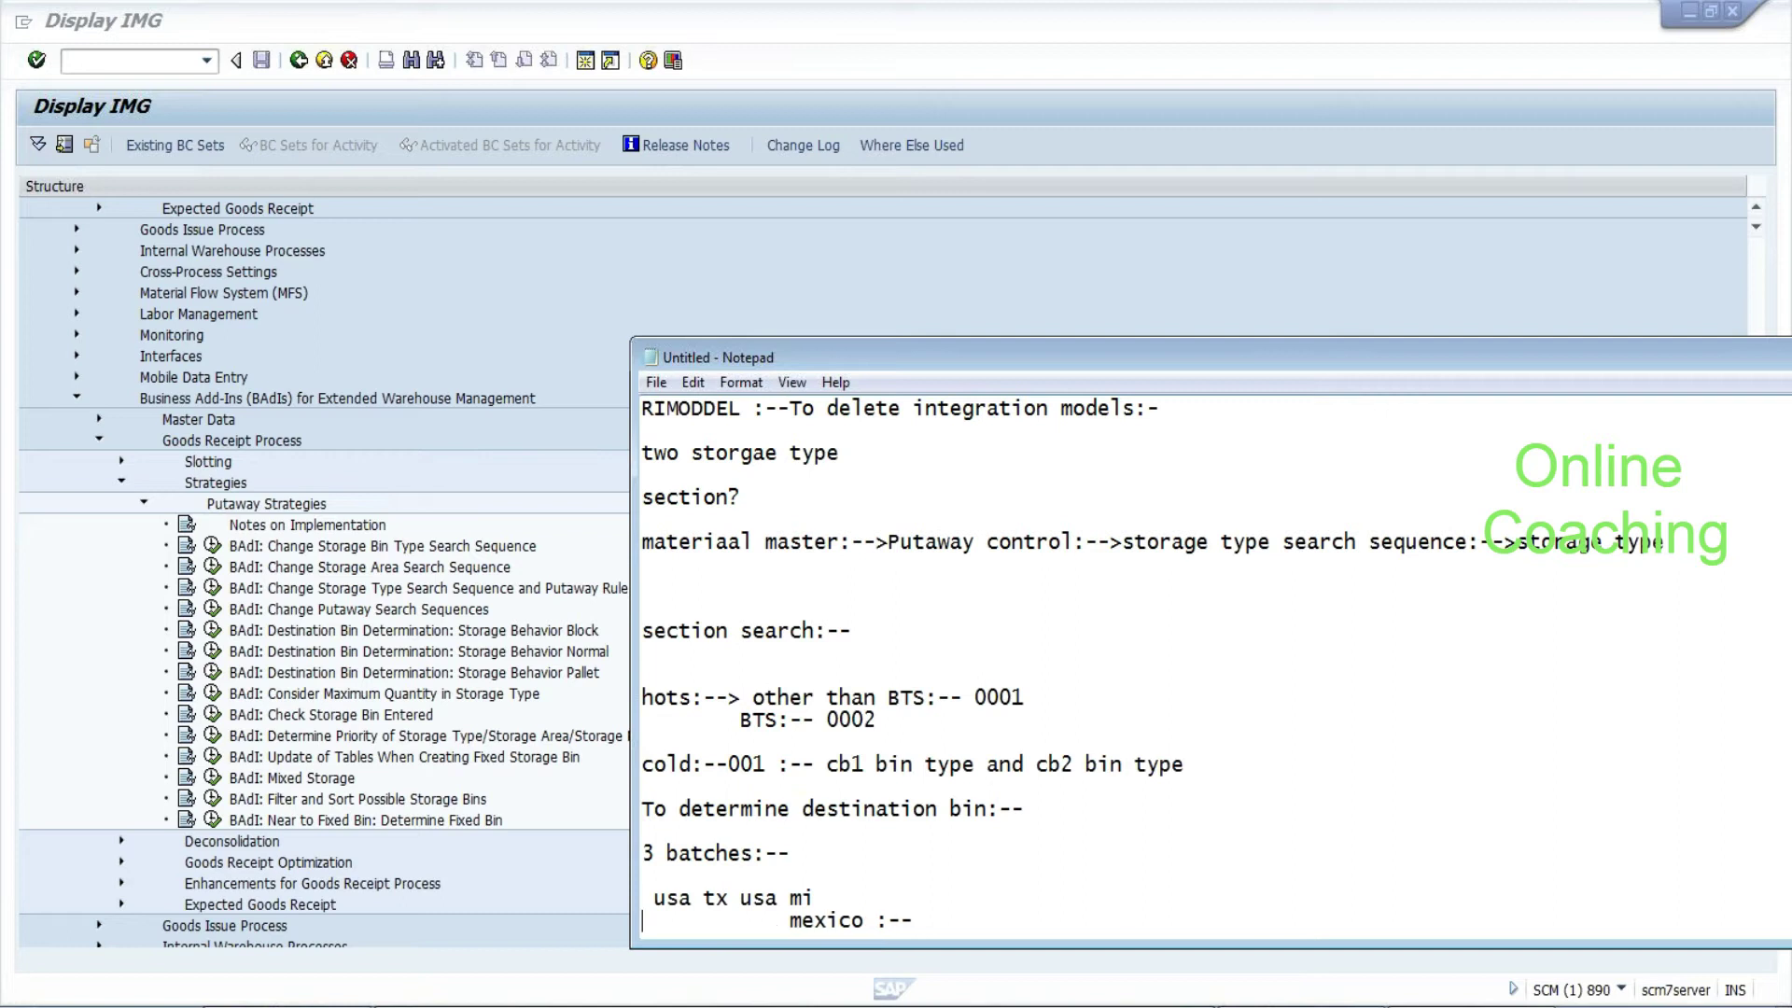
{"action": "key", "text": "Delete"}
{"action": "key", "text": "Delete"}
{"action": "key", "text": "Delete"}
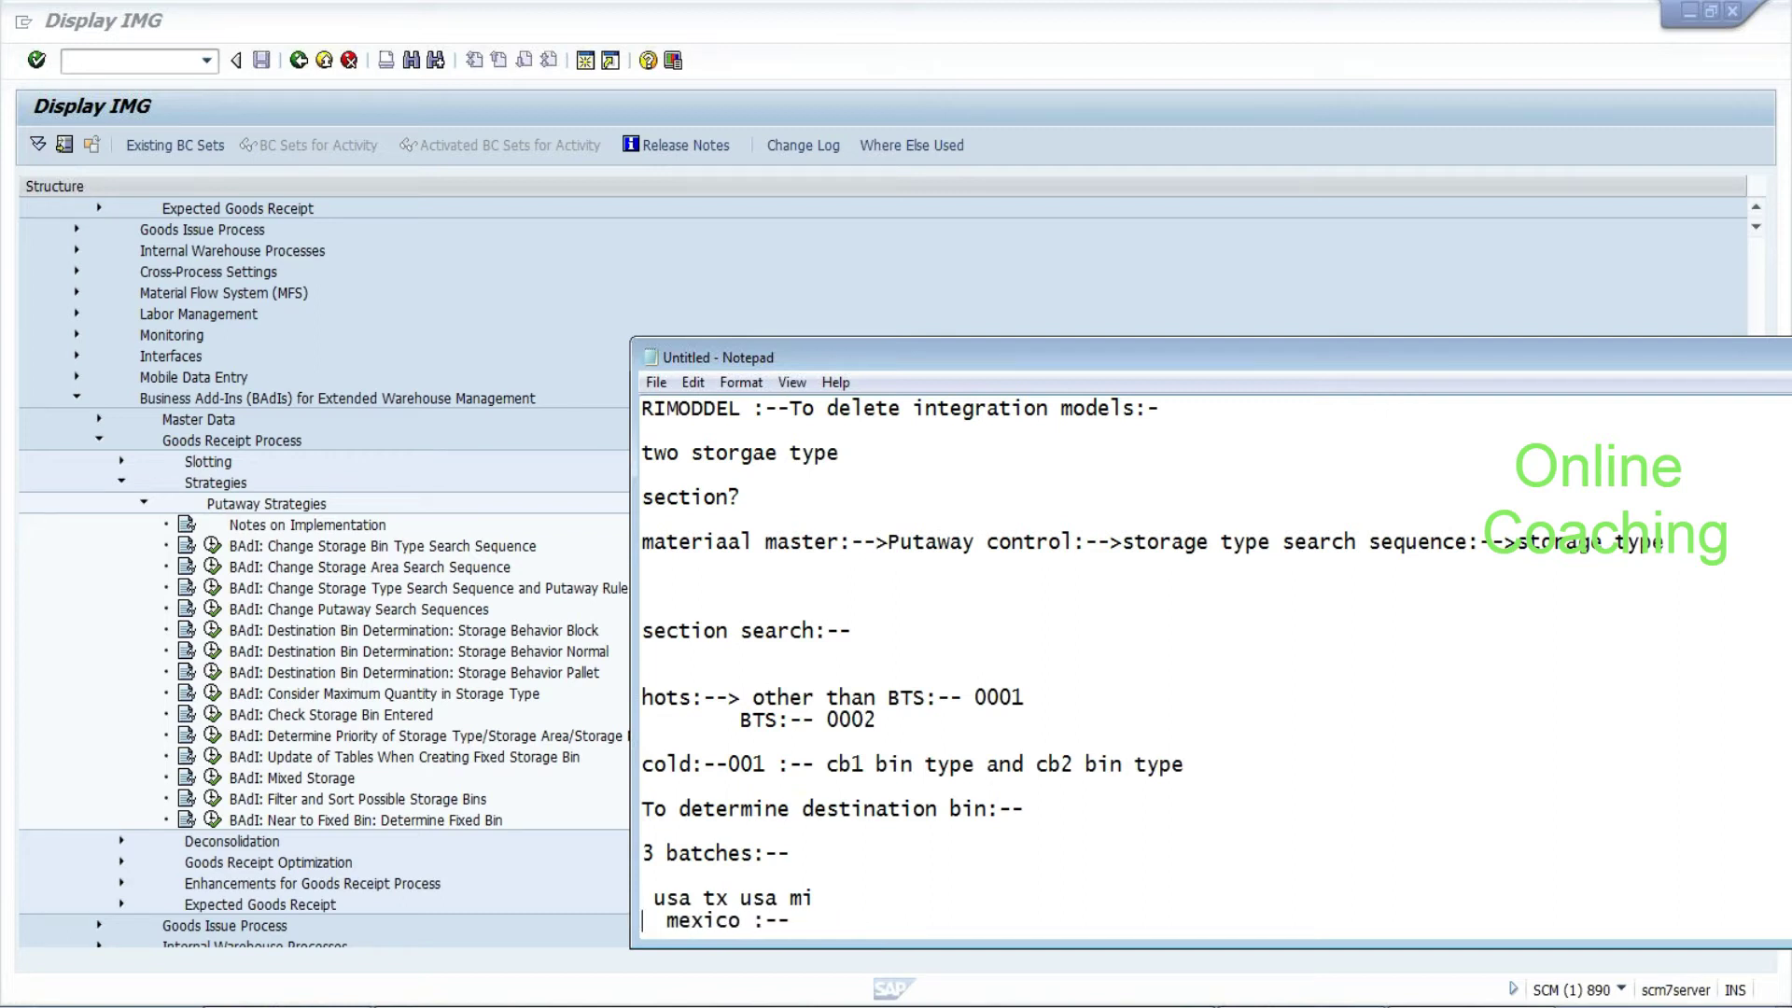
{"action": "key", "text": "Delete"}
{"action": "left_click_drag", "start_coordinate": [1027, 351], "coordinate": [1026, 205]}
{"action": "key", "text": "End"}
{"action": "key", "text": "Return"}
{"action": "key", "text": "Return"}
{"action": "key", "text": "Return"}
{"action": "key", "text": "Return"}
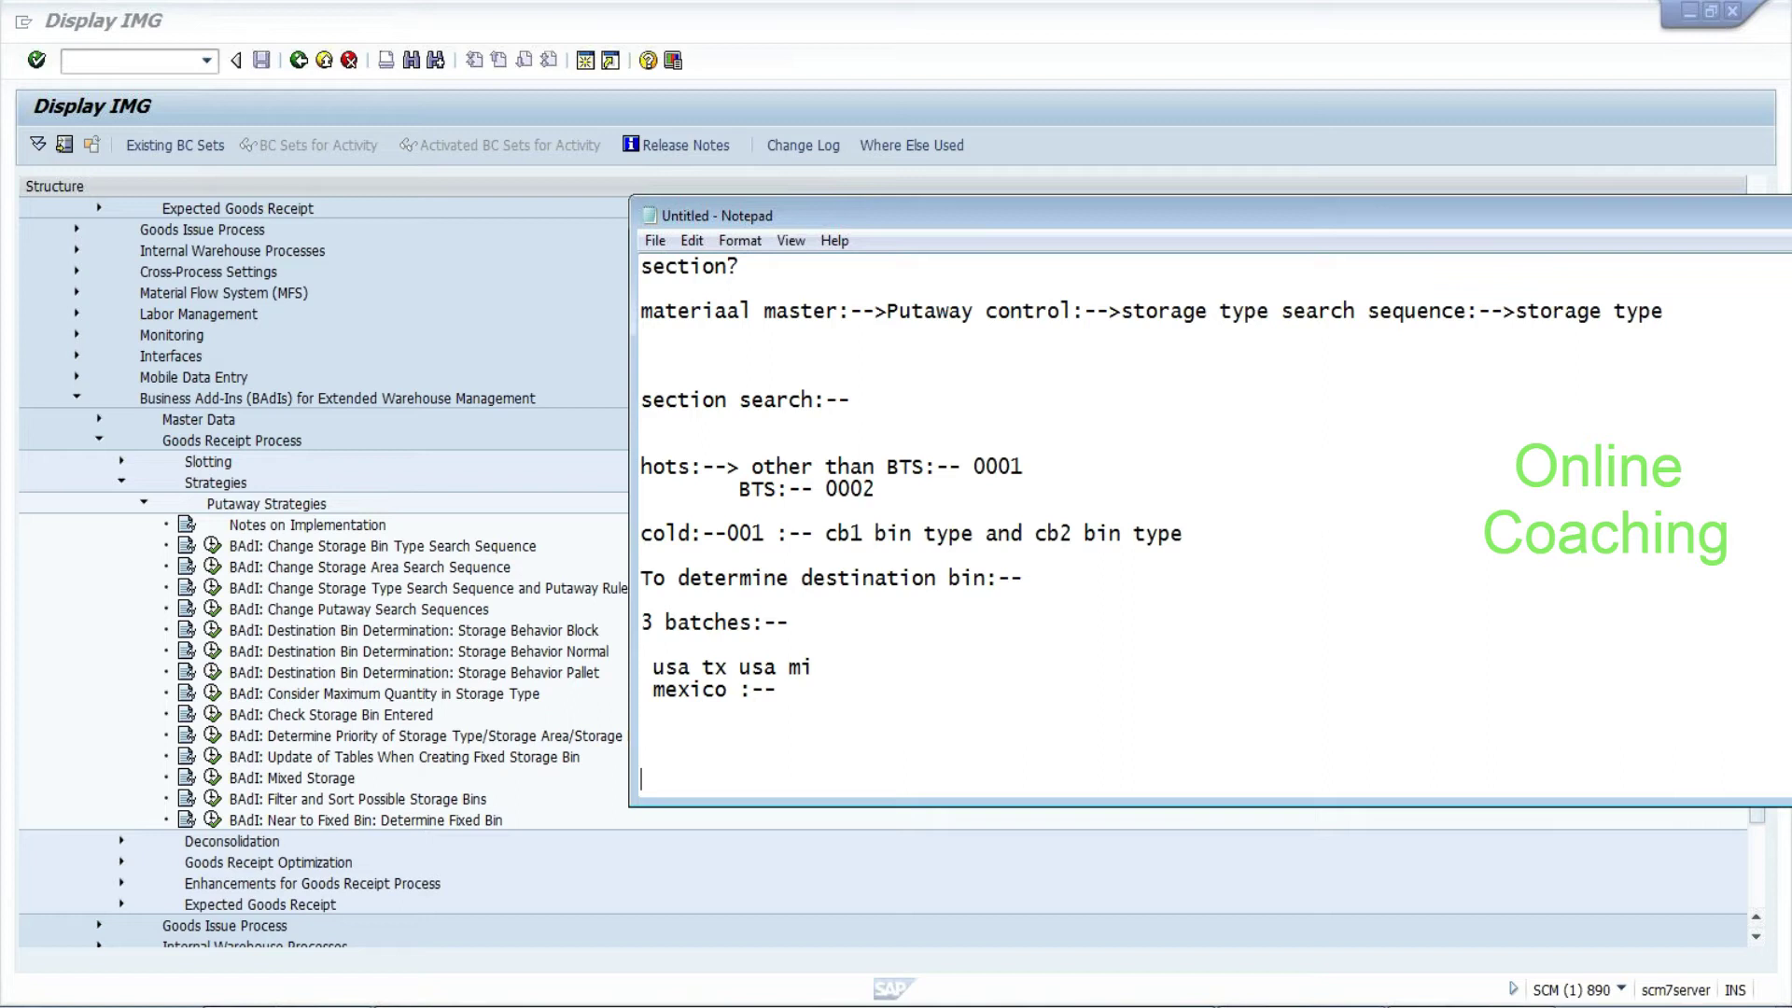
Add 'warehouse task creation:--> B1 usa' and 'B2 Mexico' lines with n1, n2 and mexico:- notes
{"action": "type", "text": "warehouse task creato"}
{"action": "key", "text": "BackSpace"}
{"action": "type", "text": "ion:-->"}
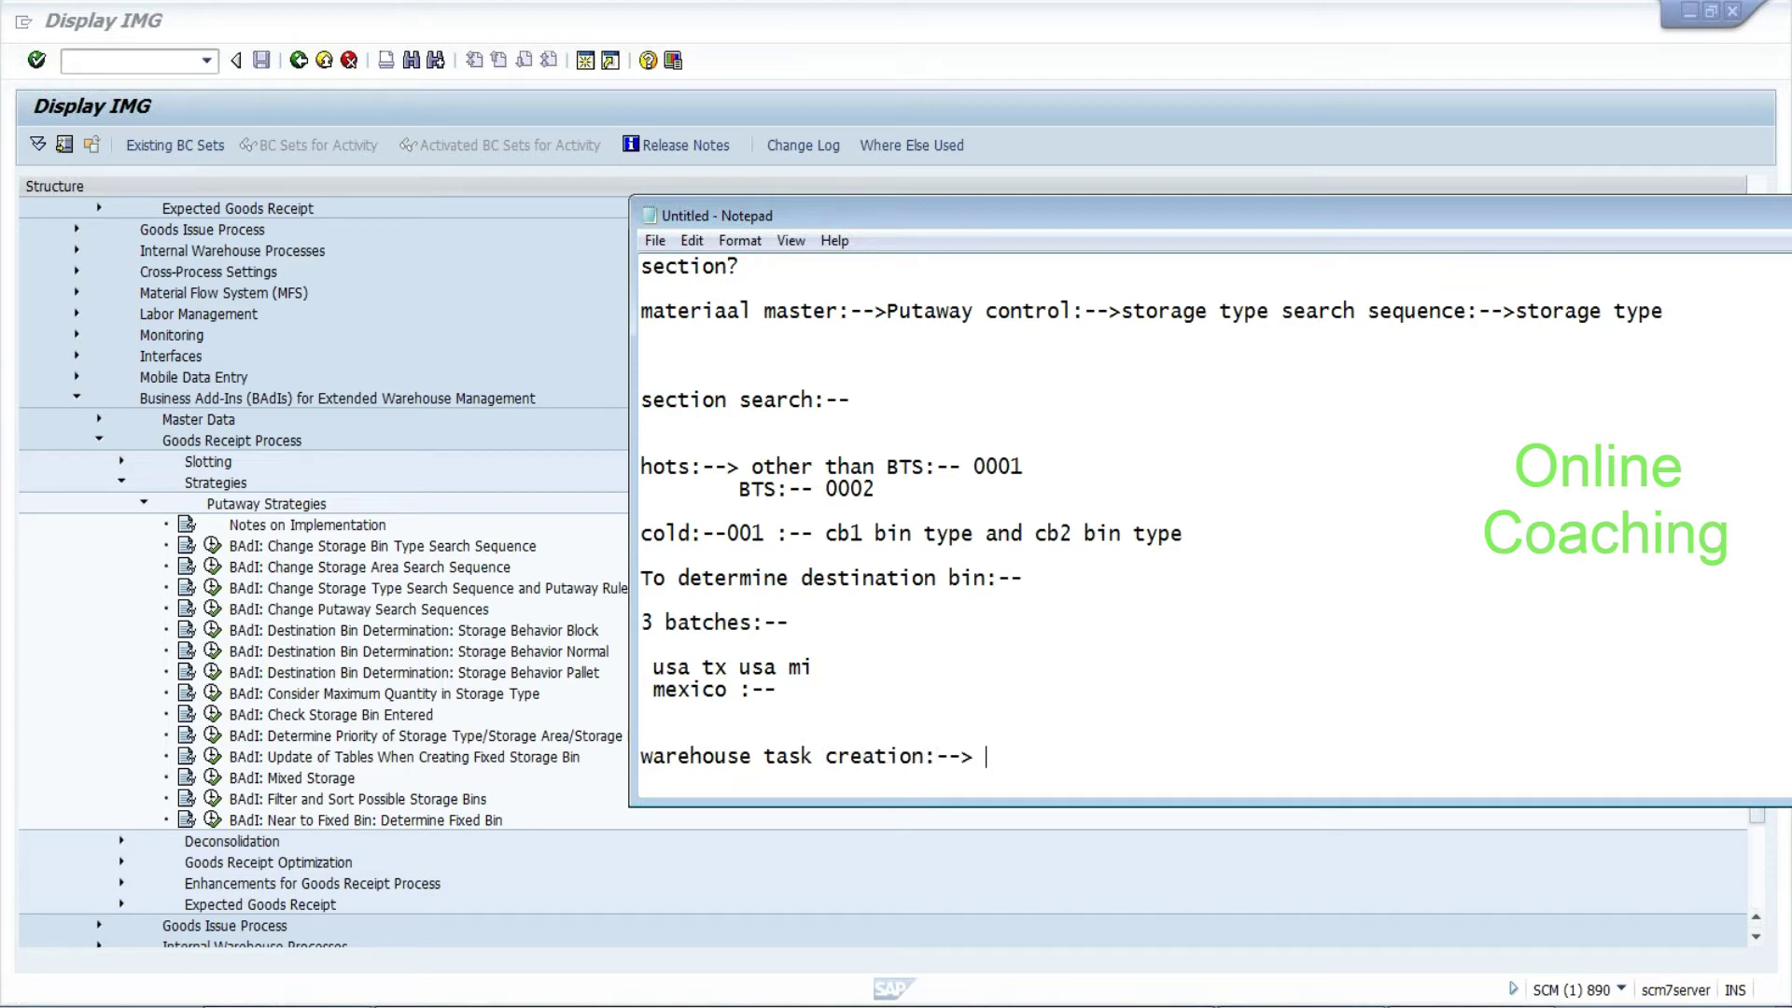
{"action": "type", "text": "        B1 usa"}
{"action": "key", "text": "Return"}
{"action": "type", "text": "B2 Mexico"}
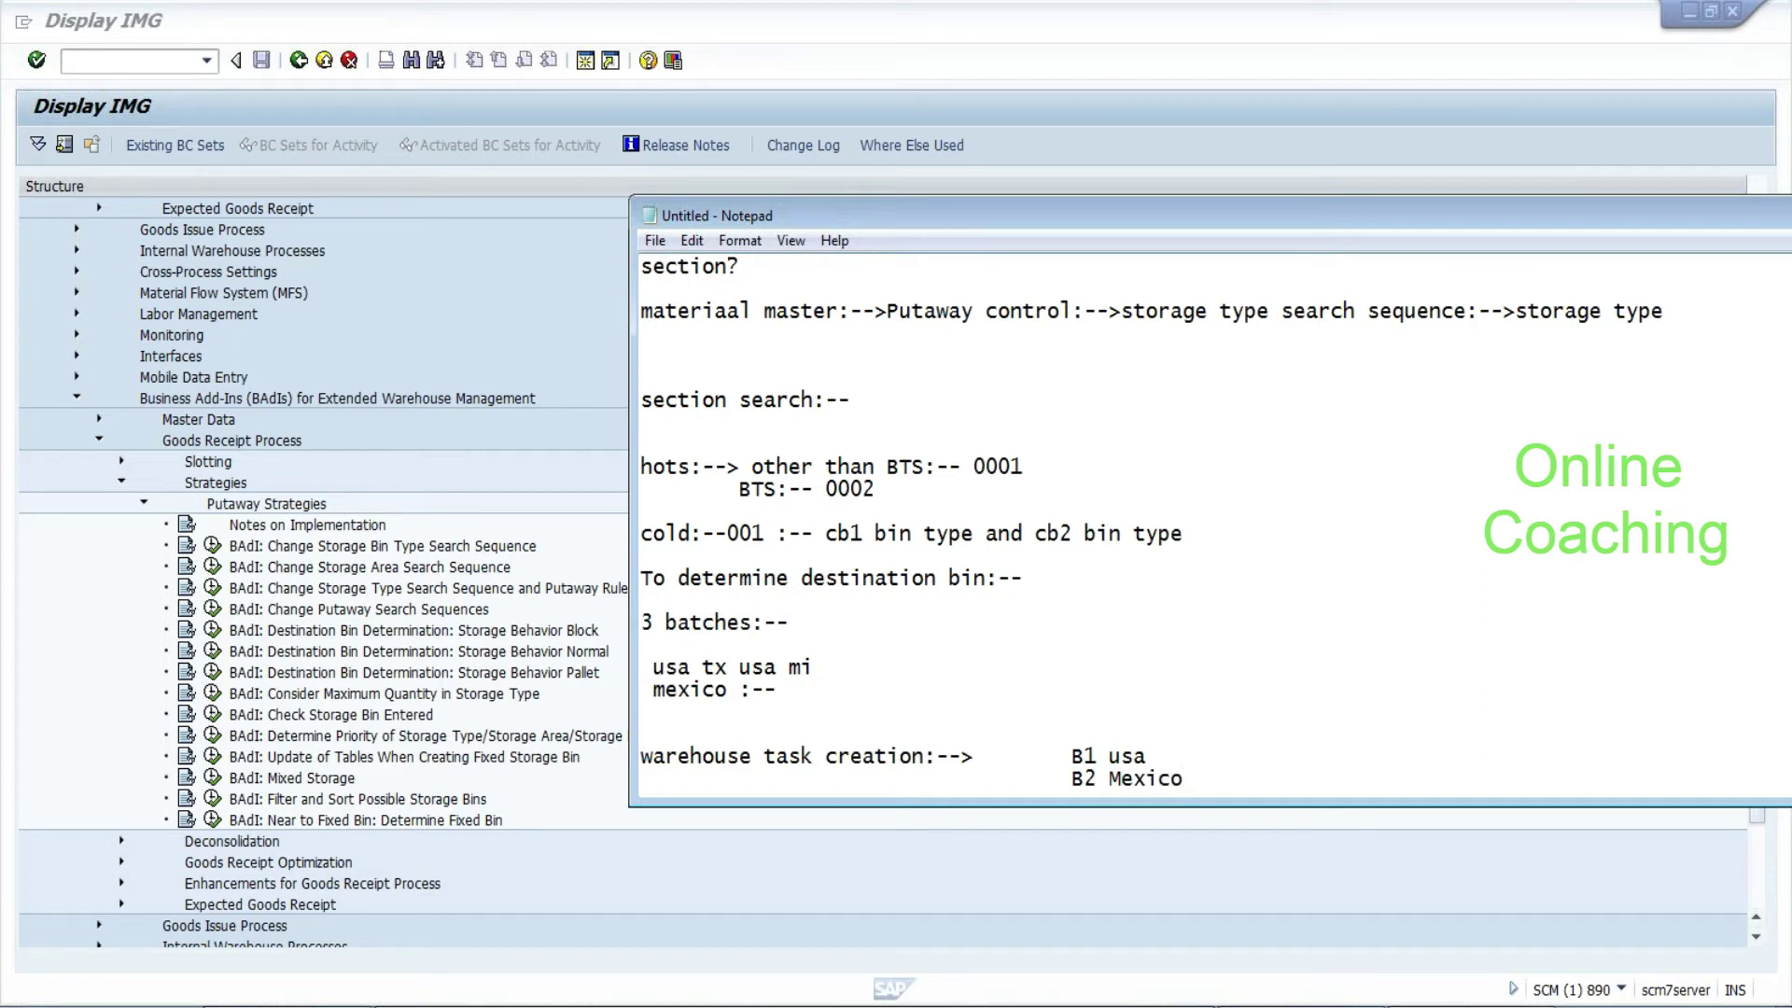
{"action": "type", "text": "n1"}
{"action": "type", "text": "n2        "}
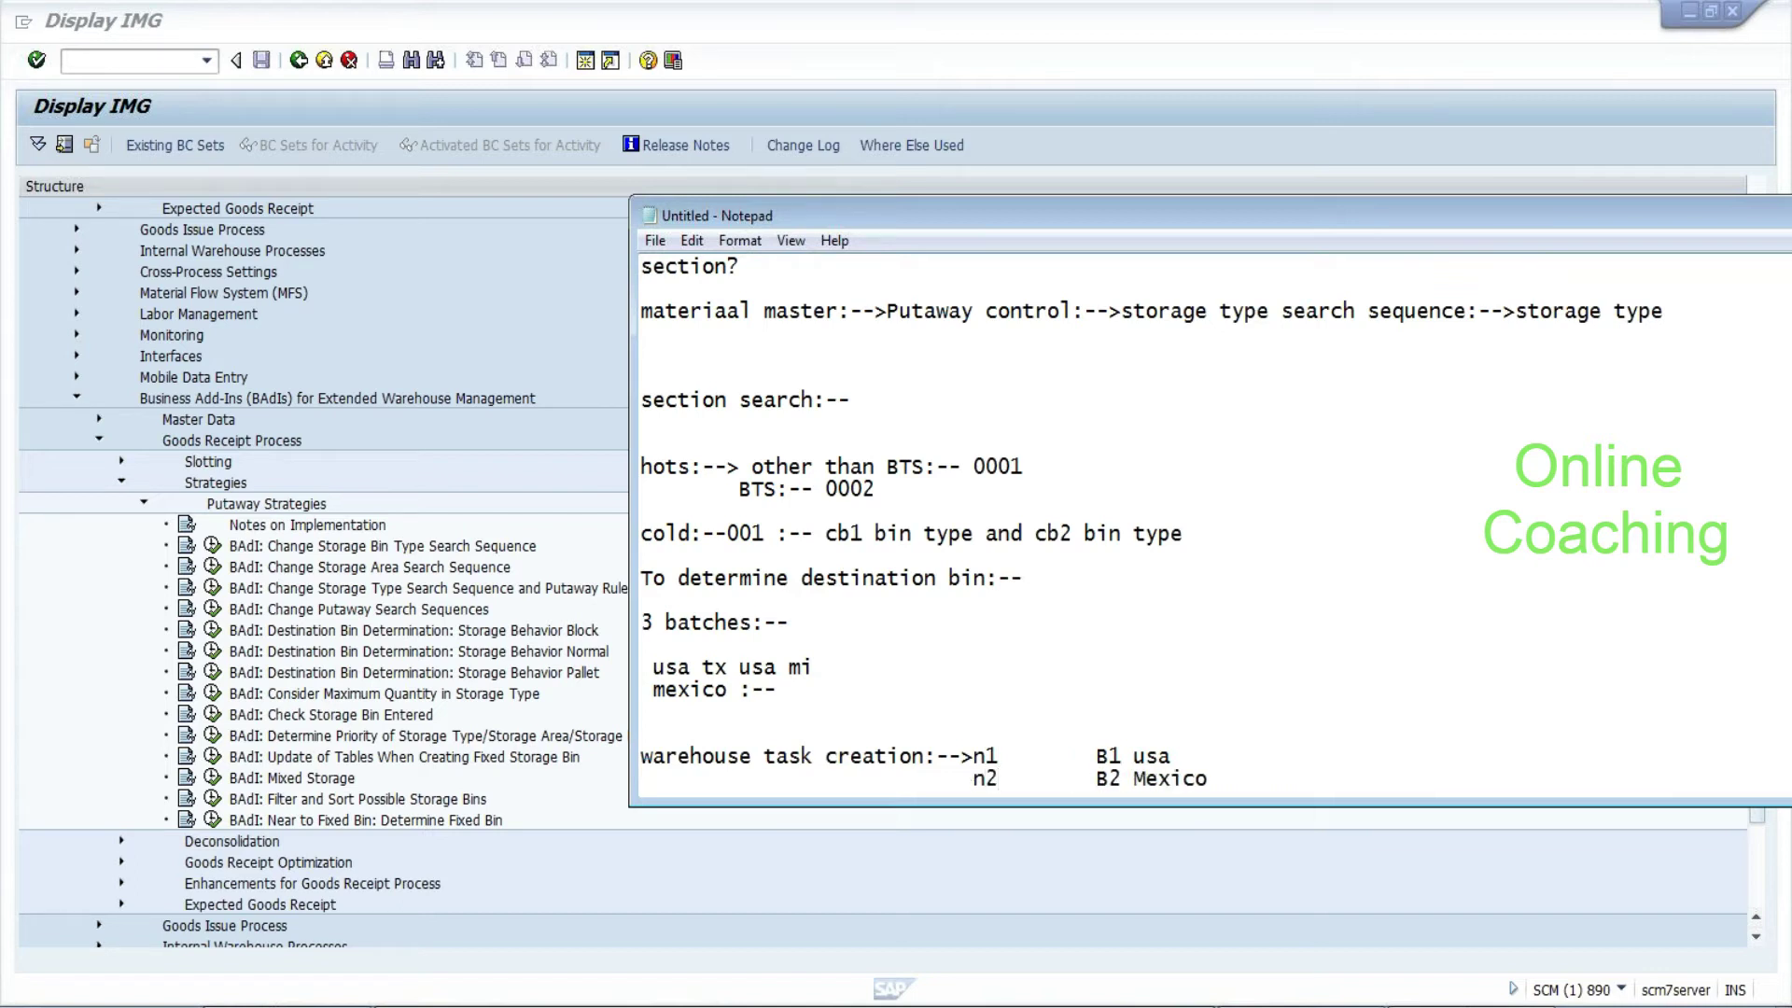
{"action": "type", "text": "mexico:-"}
{"action": "left_click_drag", "start_coordinate": [1194, 756], "coordinate": [1281, 756]}
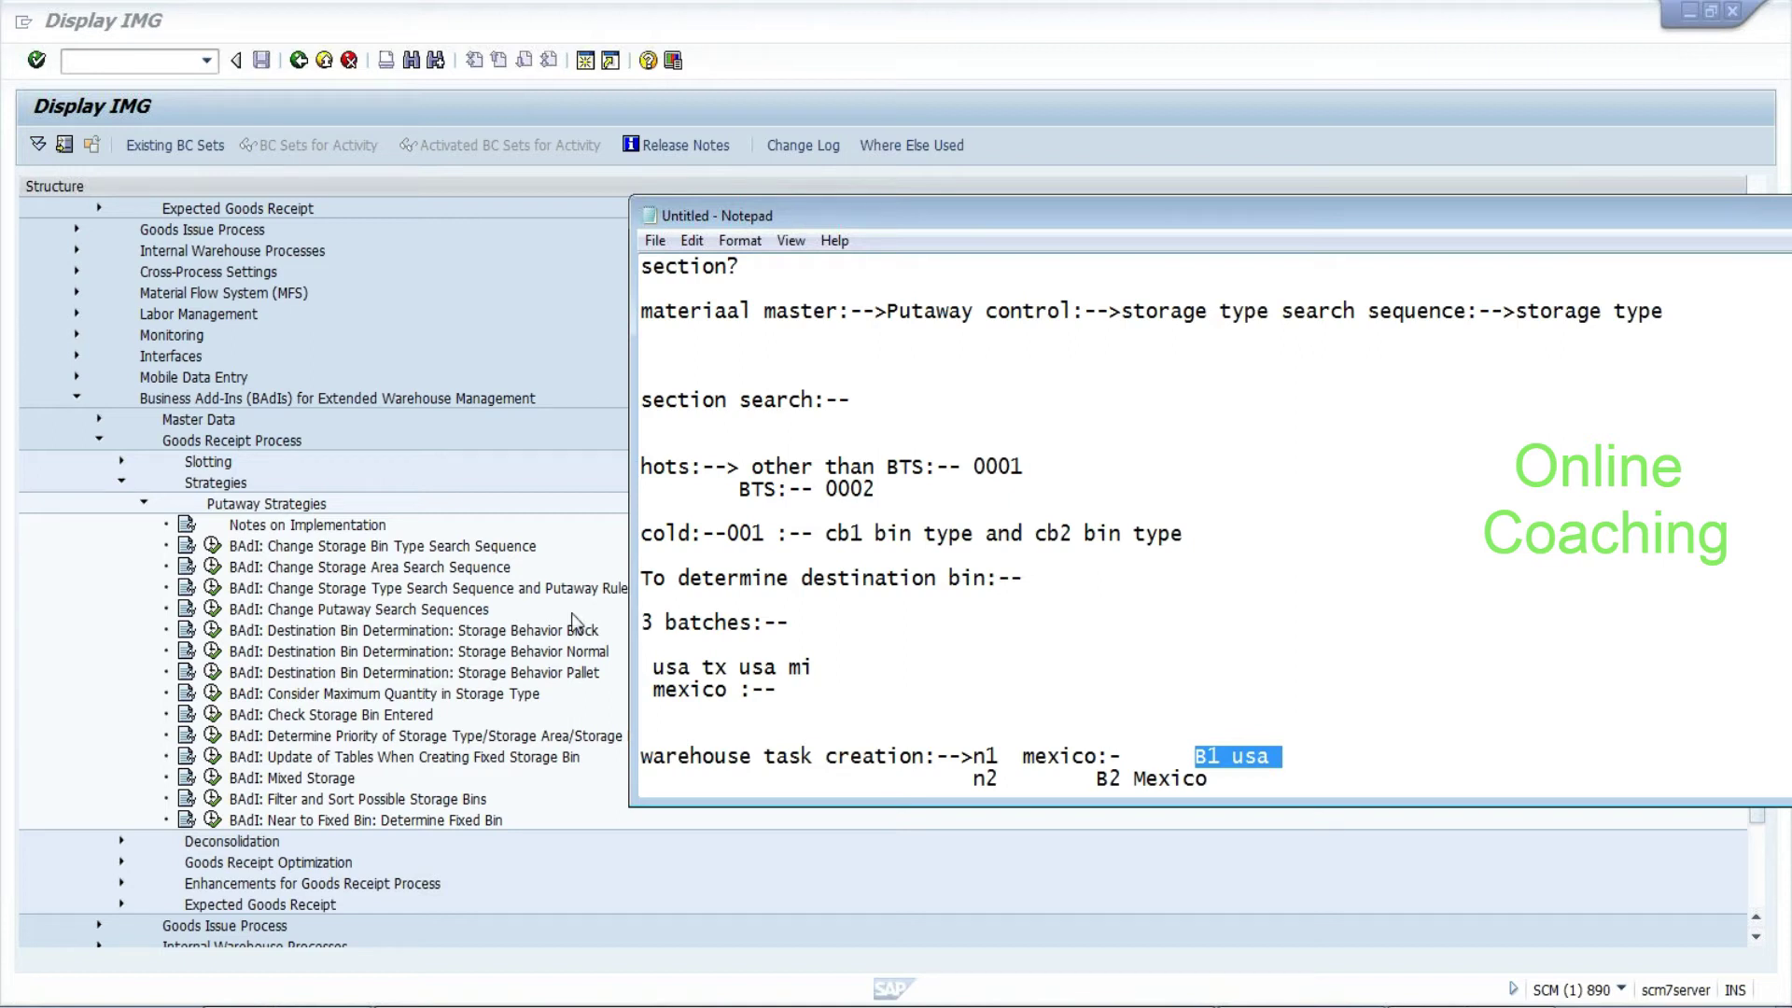
Locate the storage type search sequence BAdI entry in the IMG and mark its text in the notes
{"action": "left_click", "coordinate": [439, 572]}
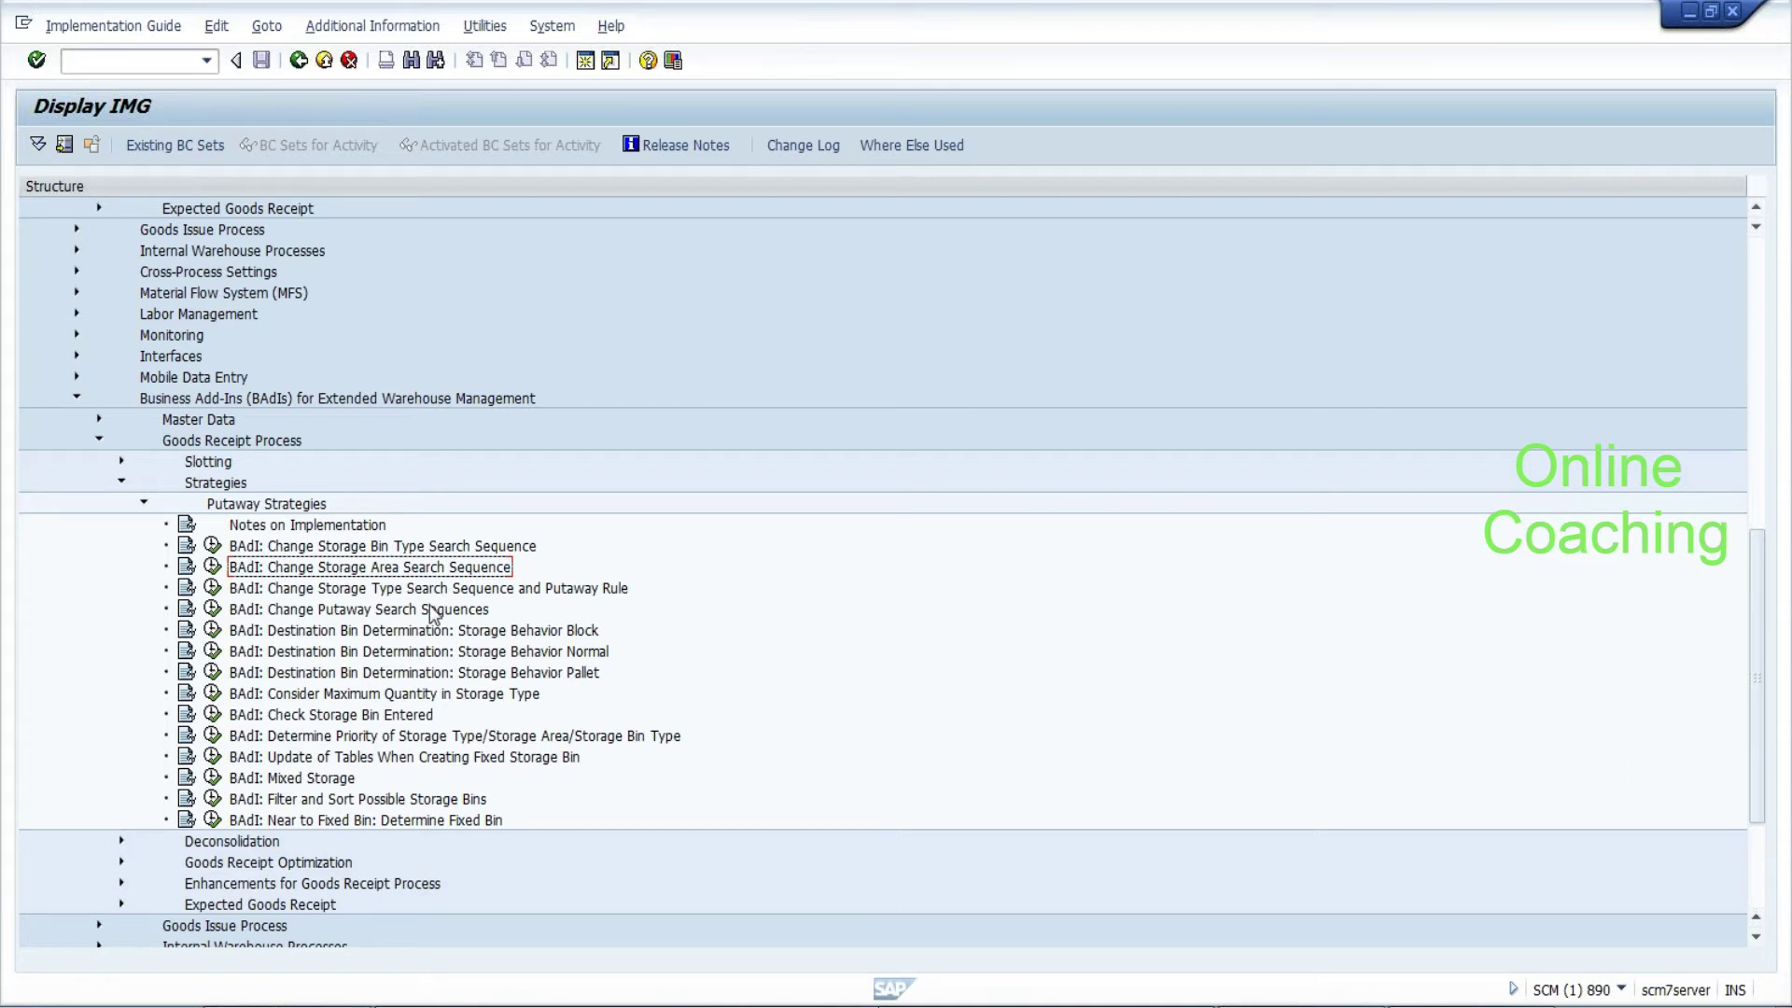
{"action": "left_click", "coordinate": [431, 635]}
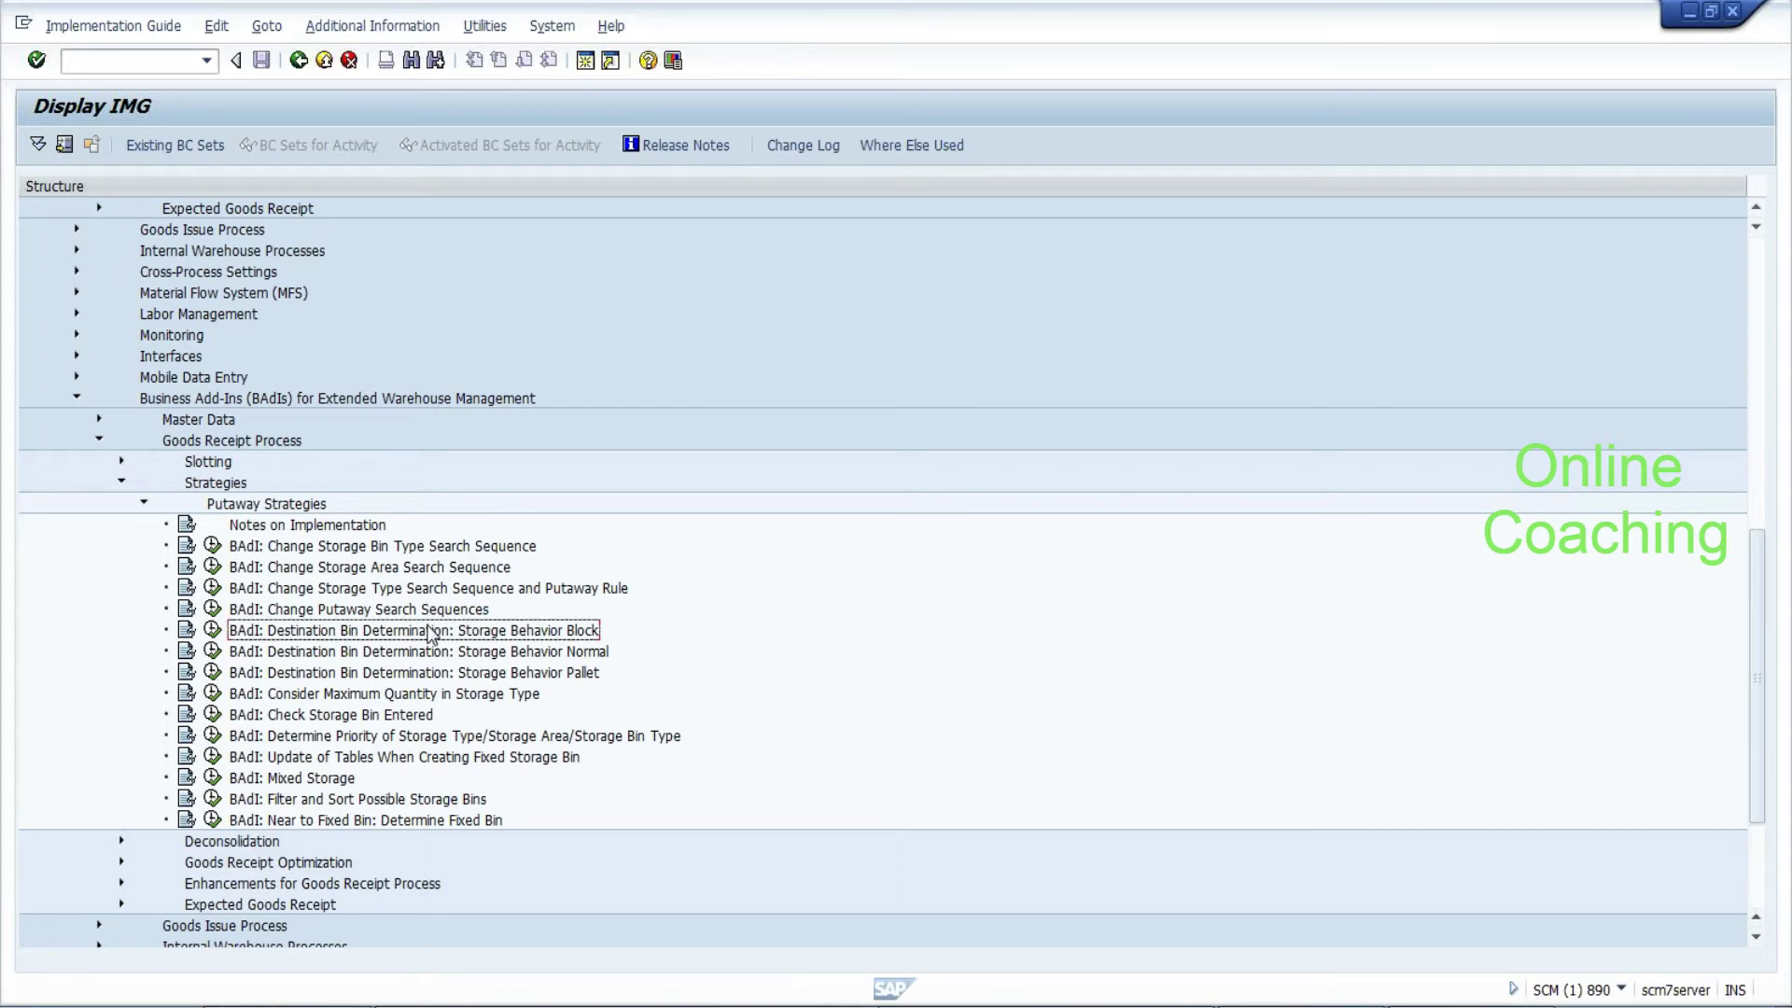
{"action": "left_click", "coordinate": [415, 591]}
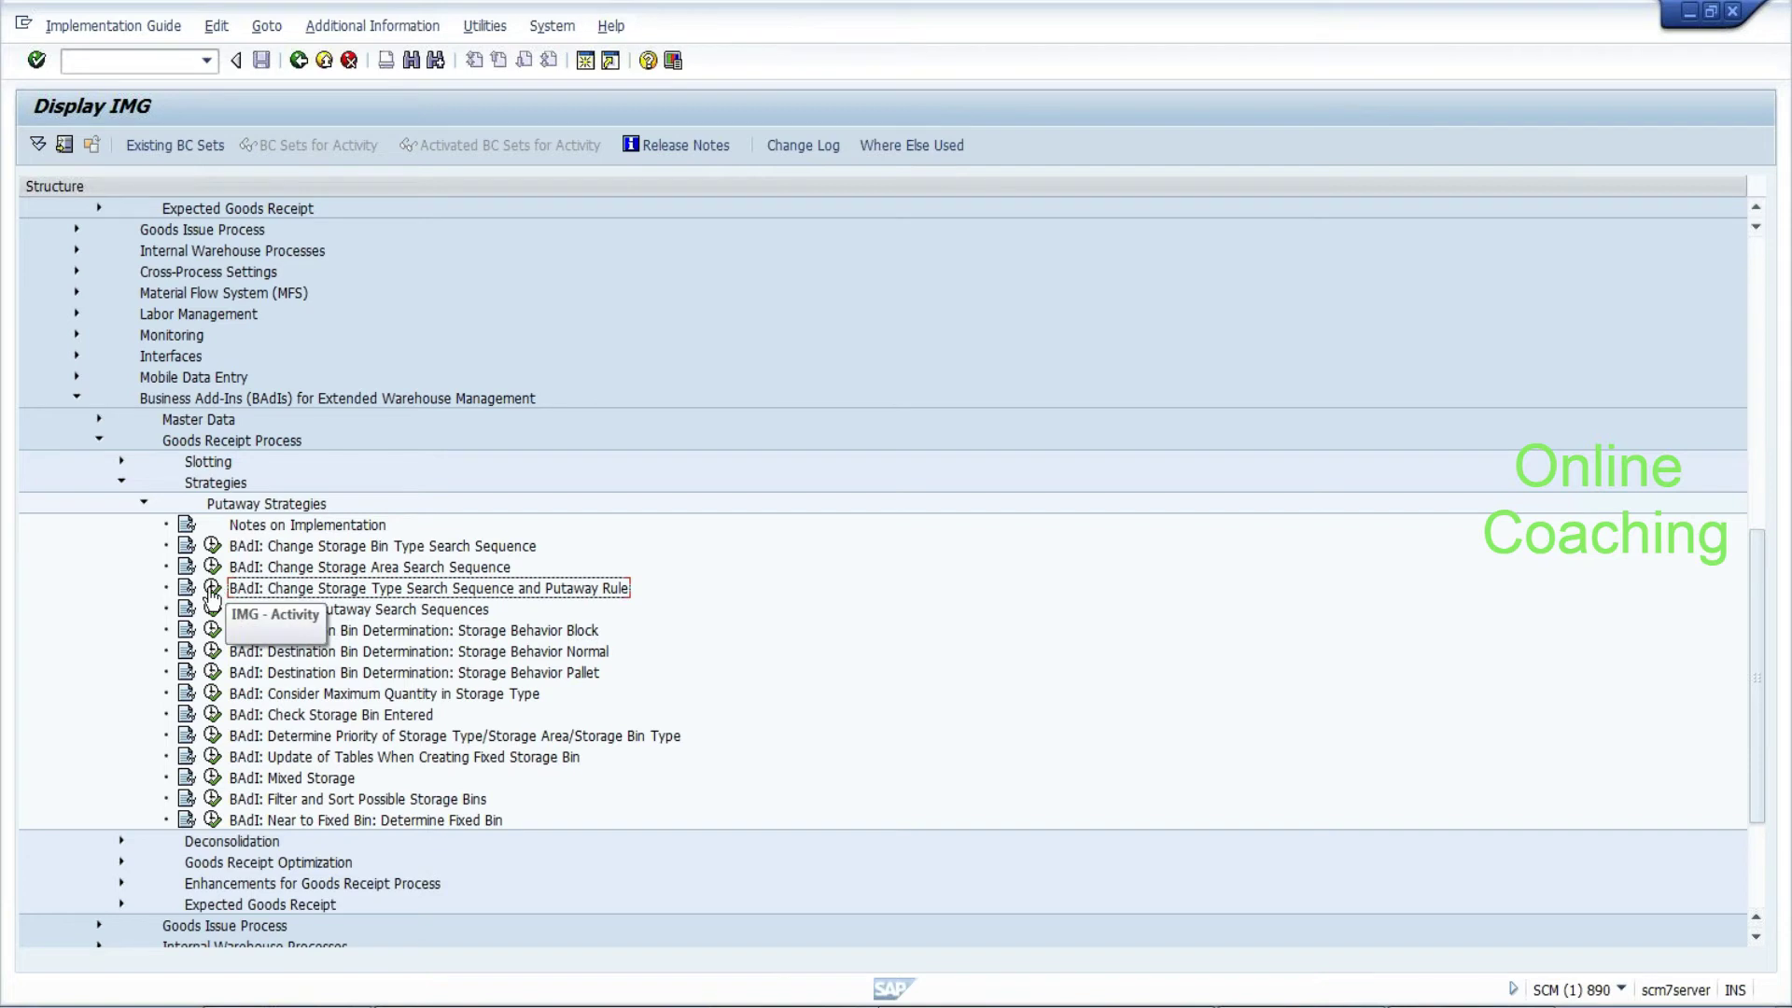
{"action": "key", "text": "alt+Tab"}
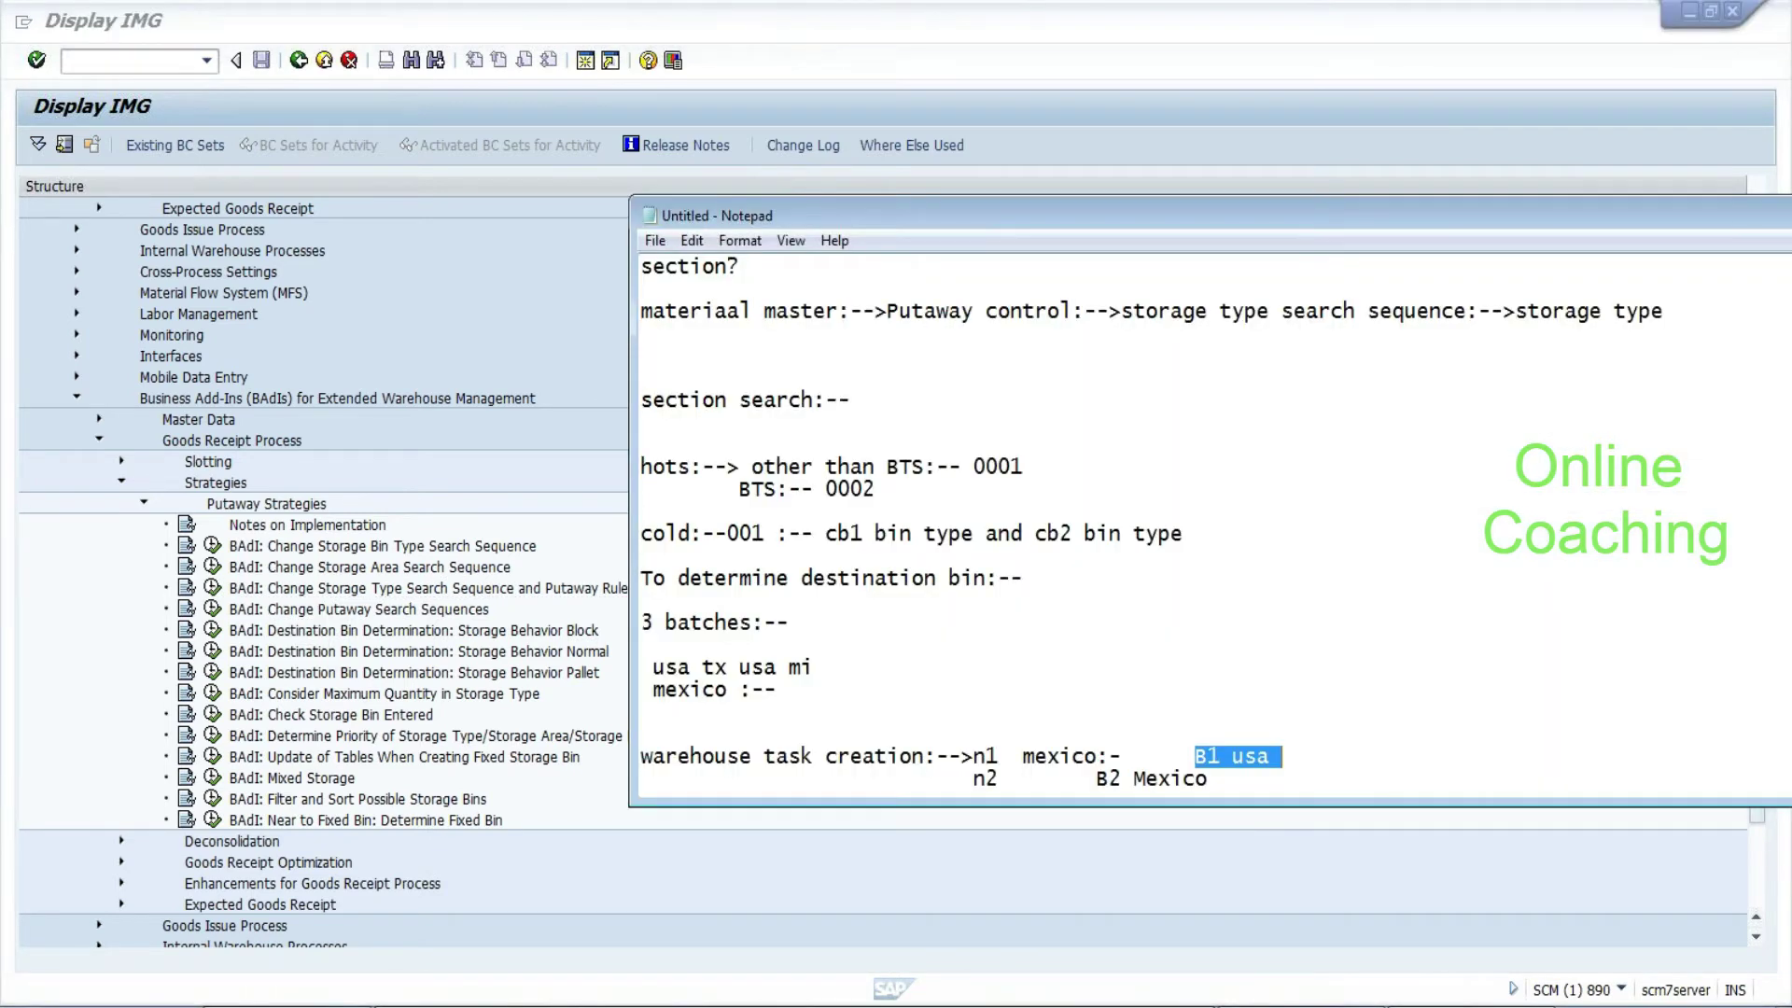
{"action": "left_click", "coordinate": [1121, 311]}
{"action": "key", "text": "shift+Down"}
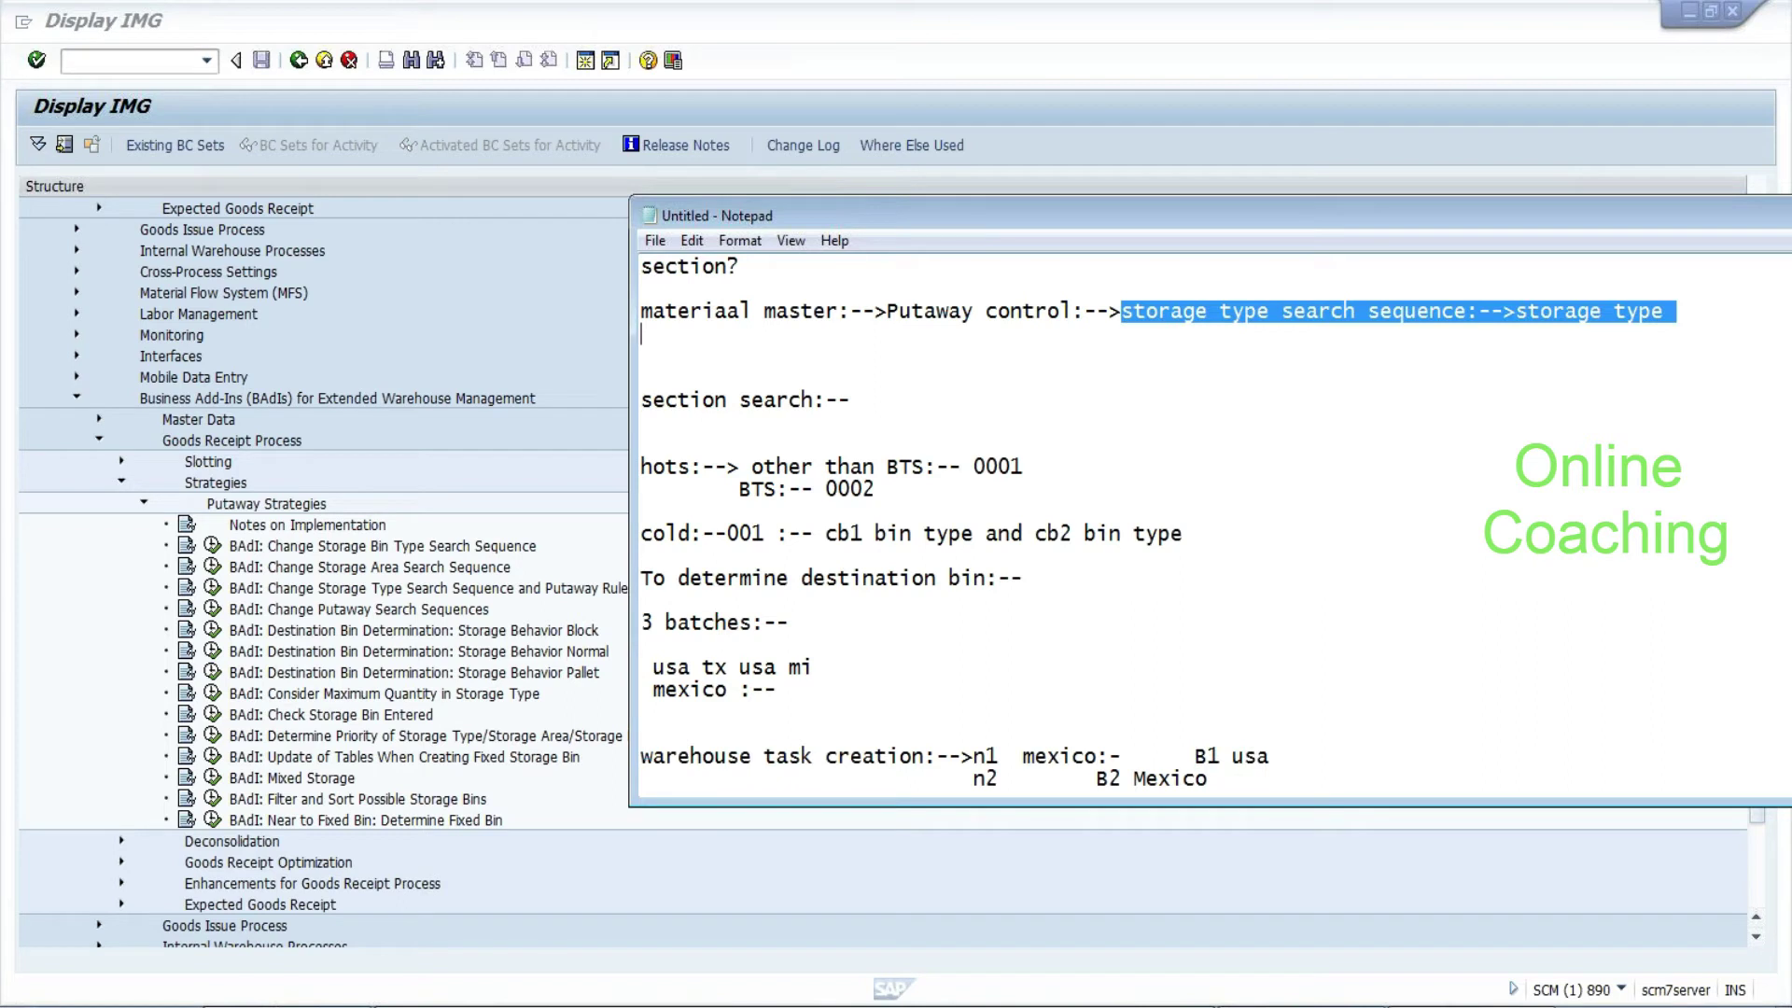
Execute the 'BAdI: Change Storage Type Search Sequence and Putaway Rule' activity
{"action": "left_click", "coordinate": [509, 634]}
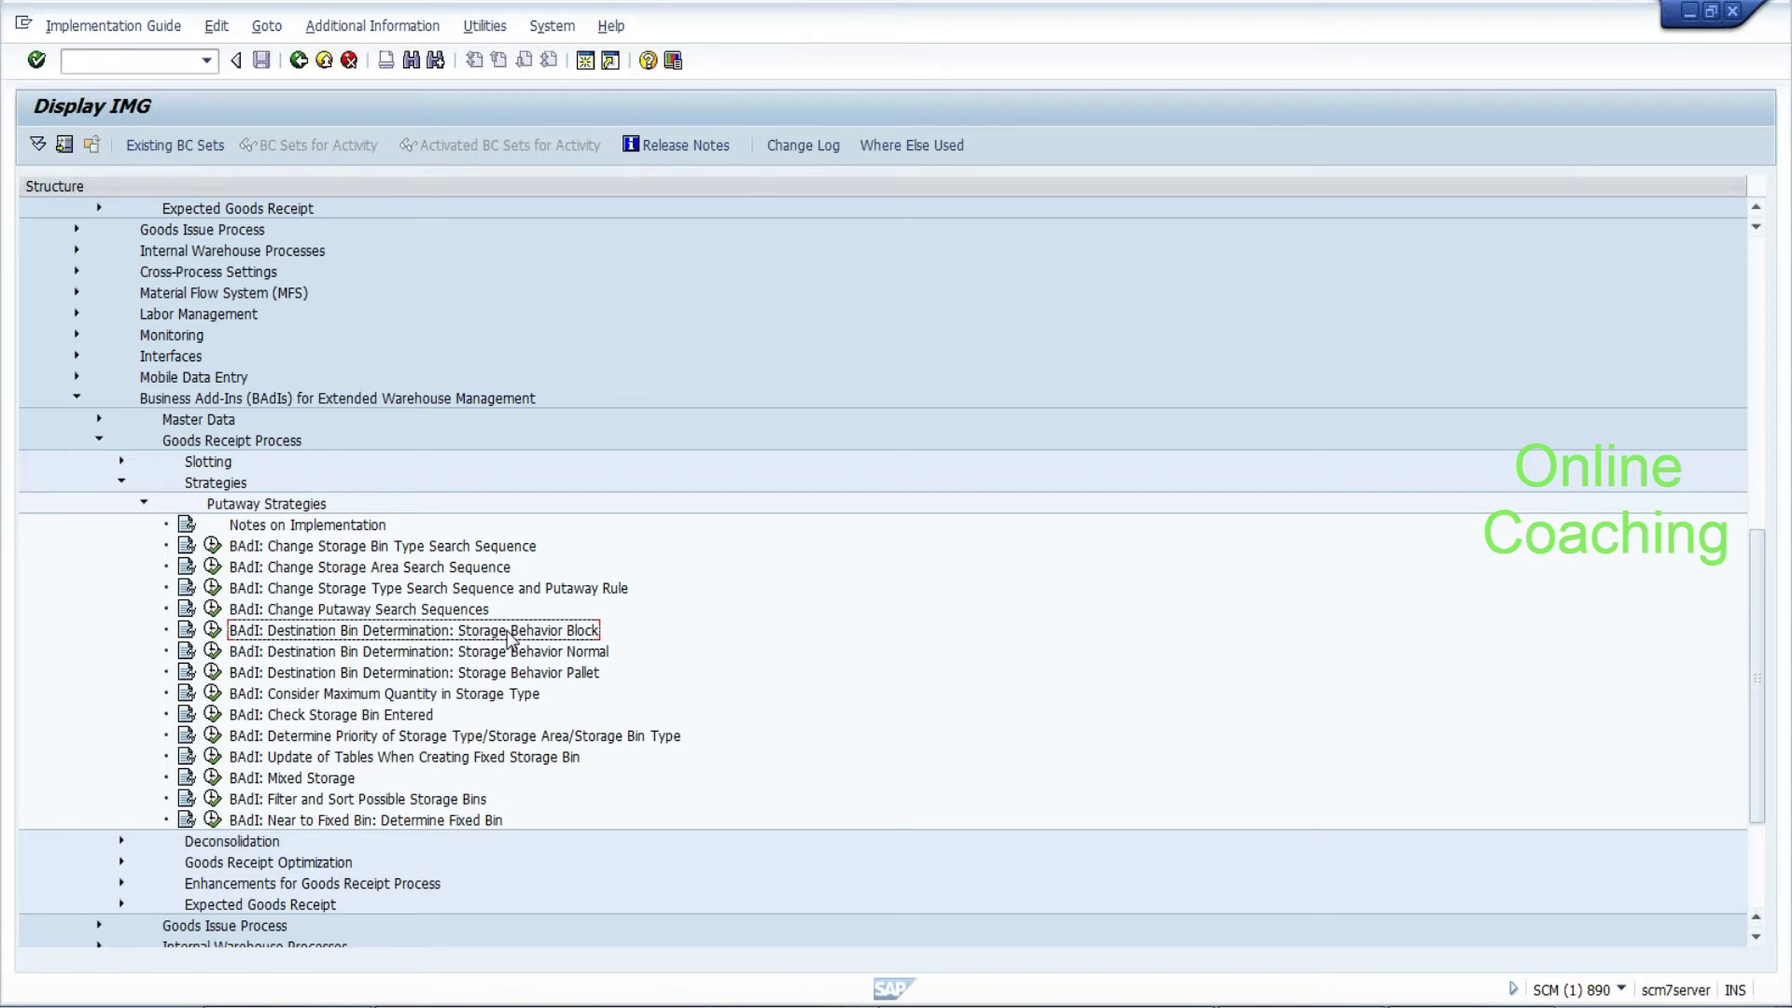
{"action": "left_click", "coordinate": [472, 593]}
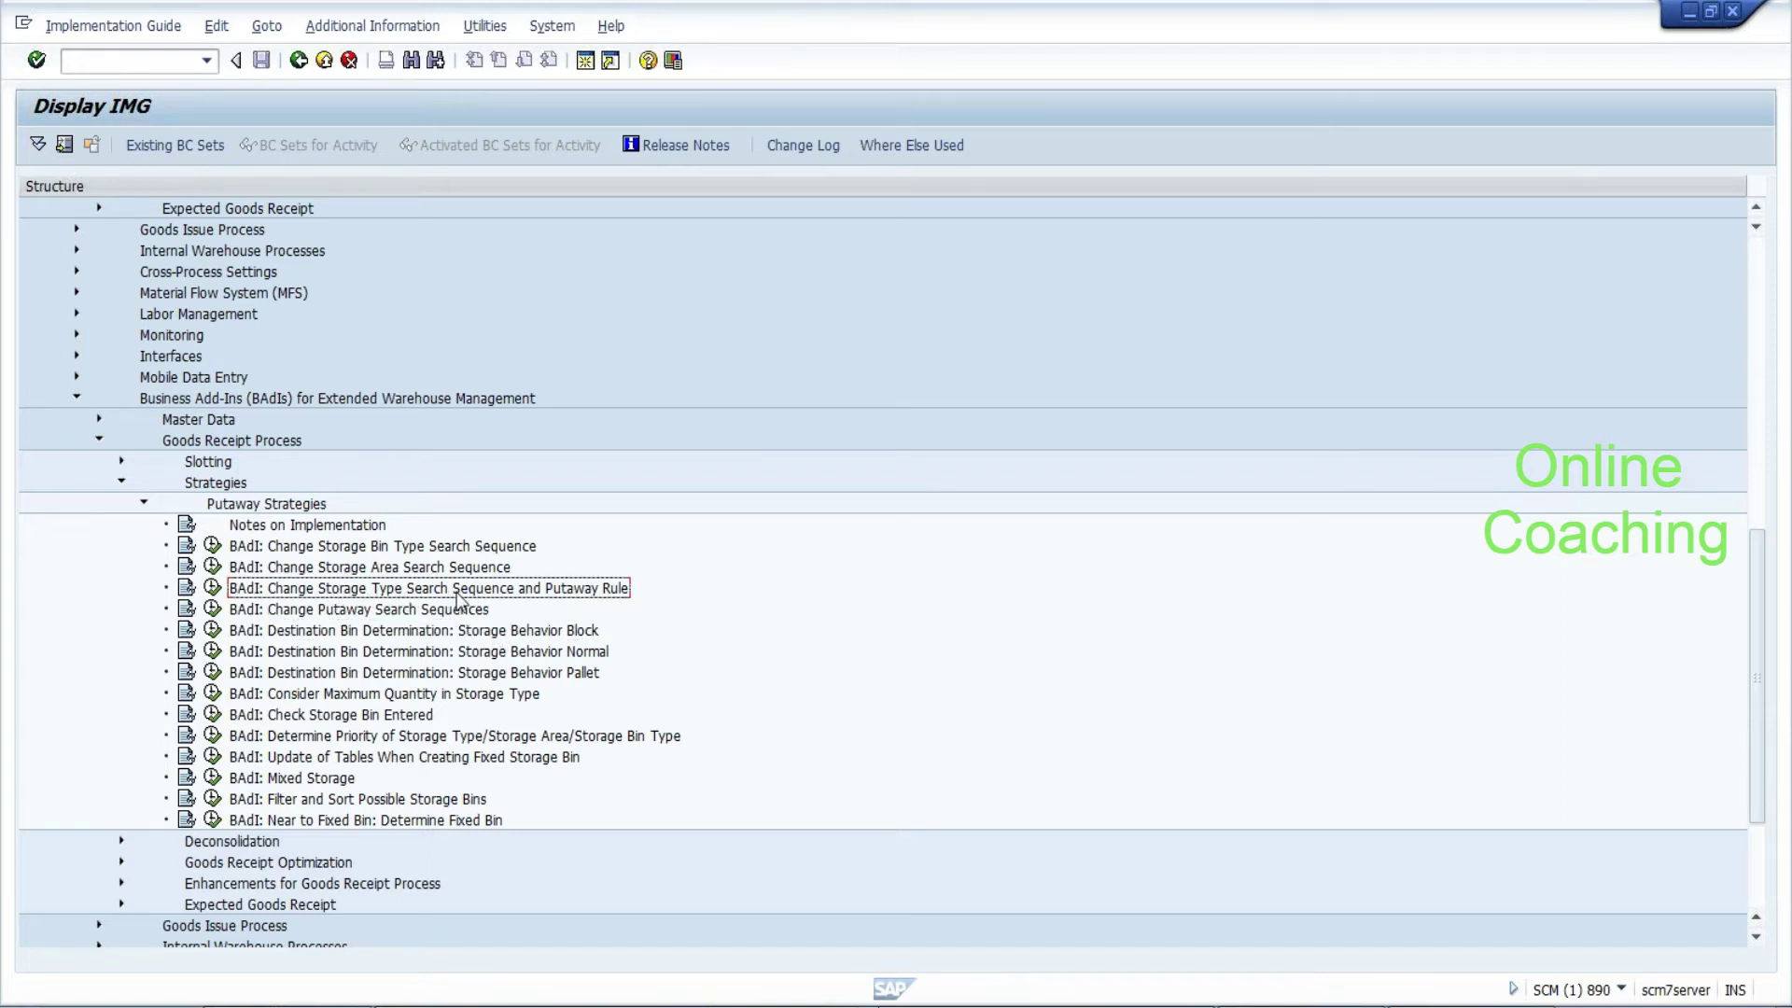
{"action": "left_click_drag", "start_coordinate": [245, 571], "coordinate": [228, 579]}
{"action": "left_click", "coordinate": [213, 587]}
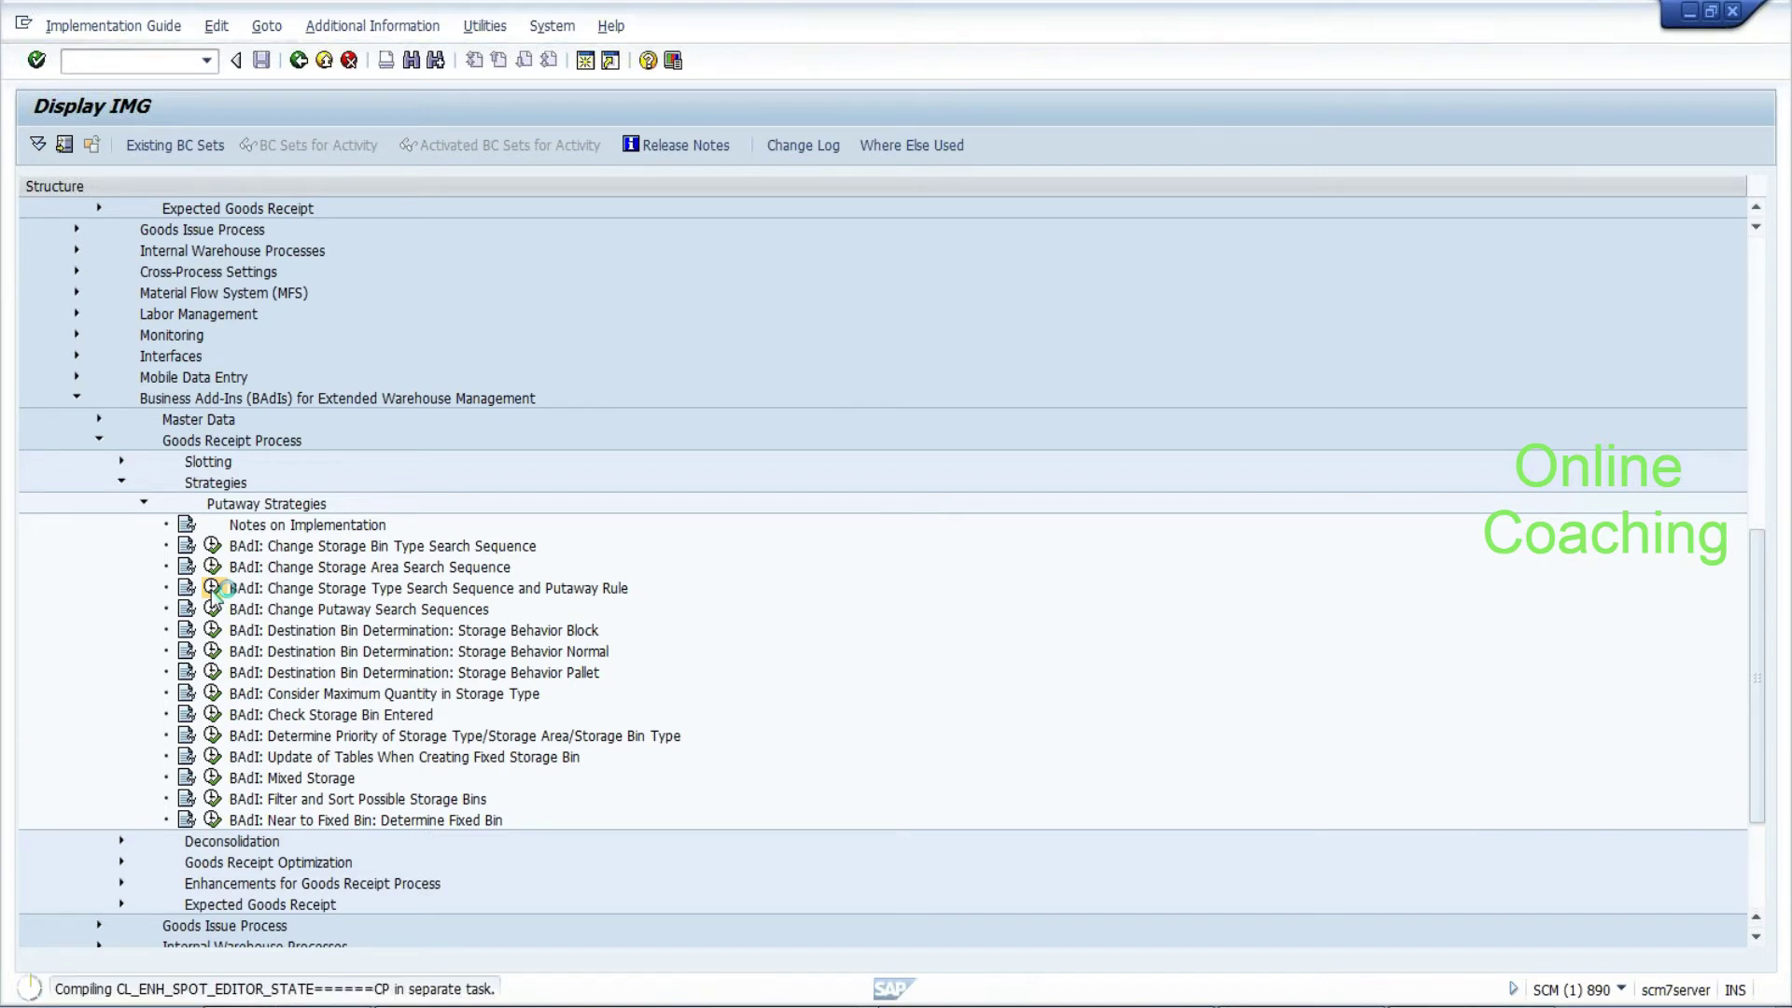
Confirm the information message for spot /SCWM/ES_CORE_PTS, then cancel the Create Enhancement Implementation dialog
{"action": "left_click_drag", "start_coordinate": [143, 609], "coordinate": [317, 623]}
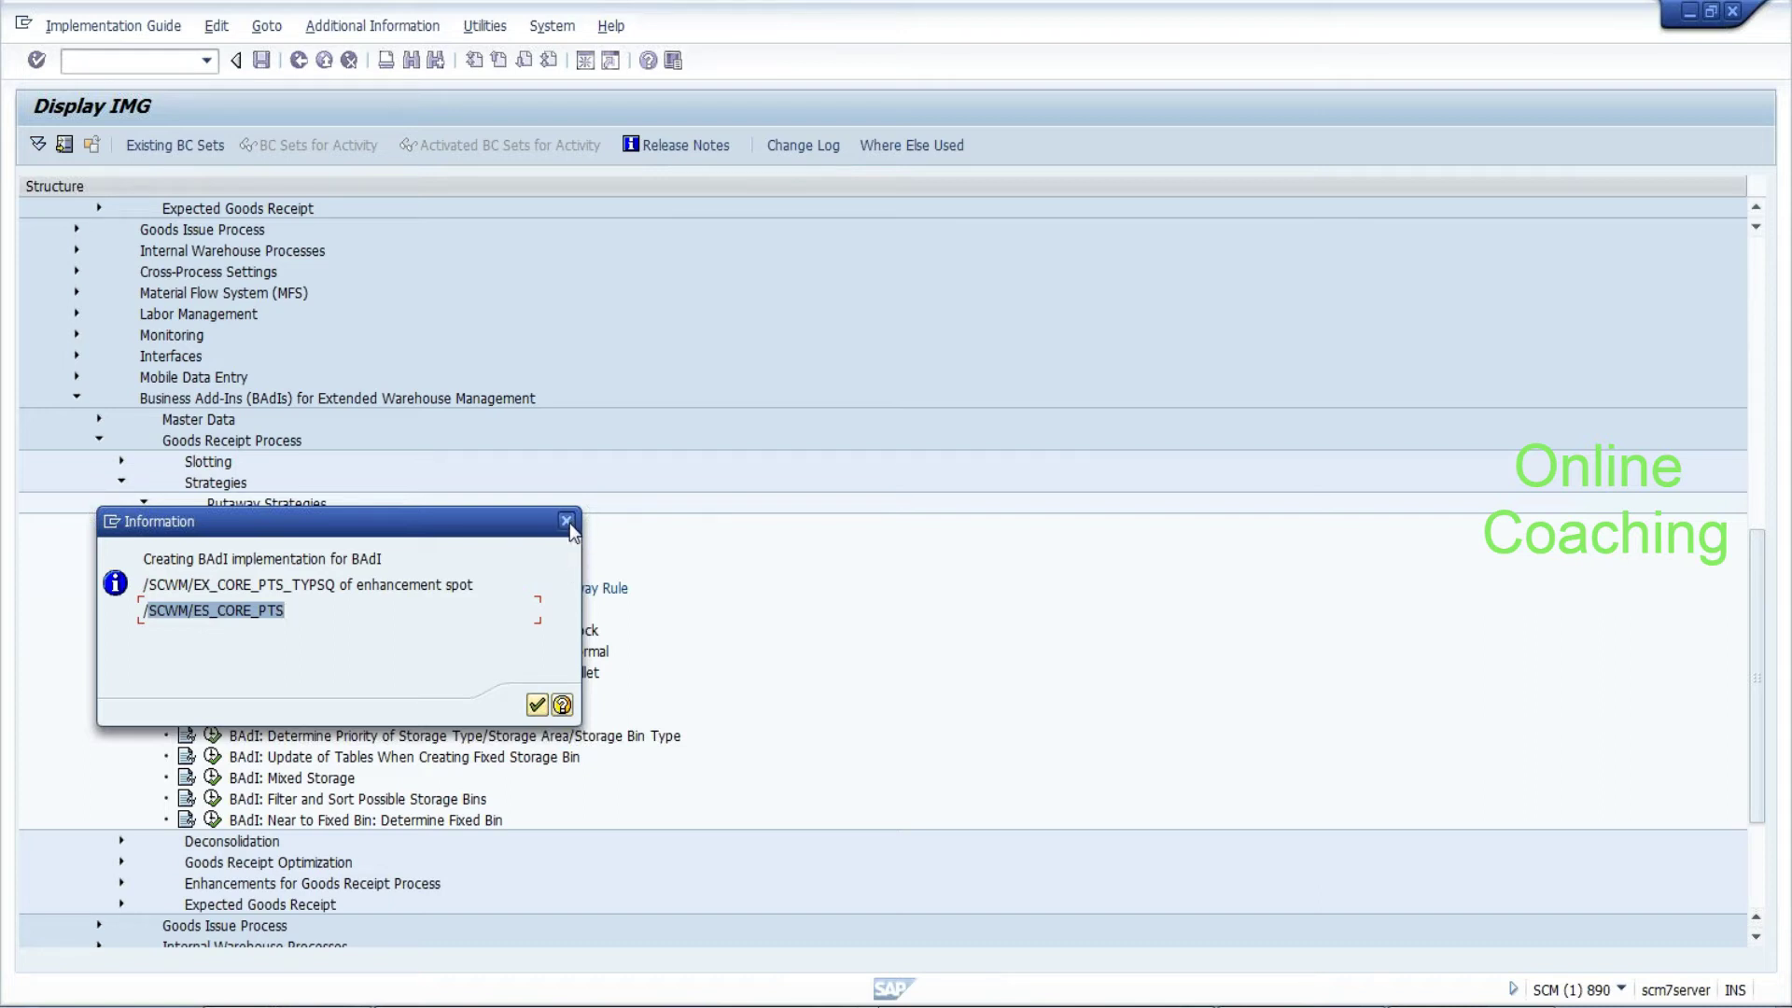
{"action": "left_click", "coordinate": [567, 521]}
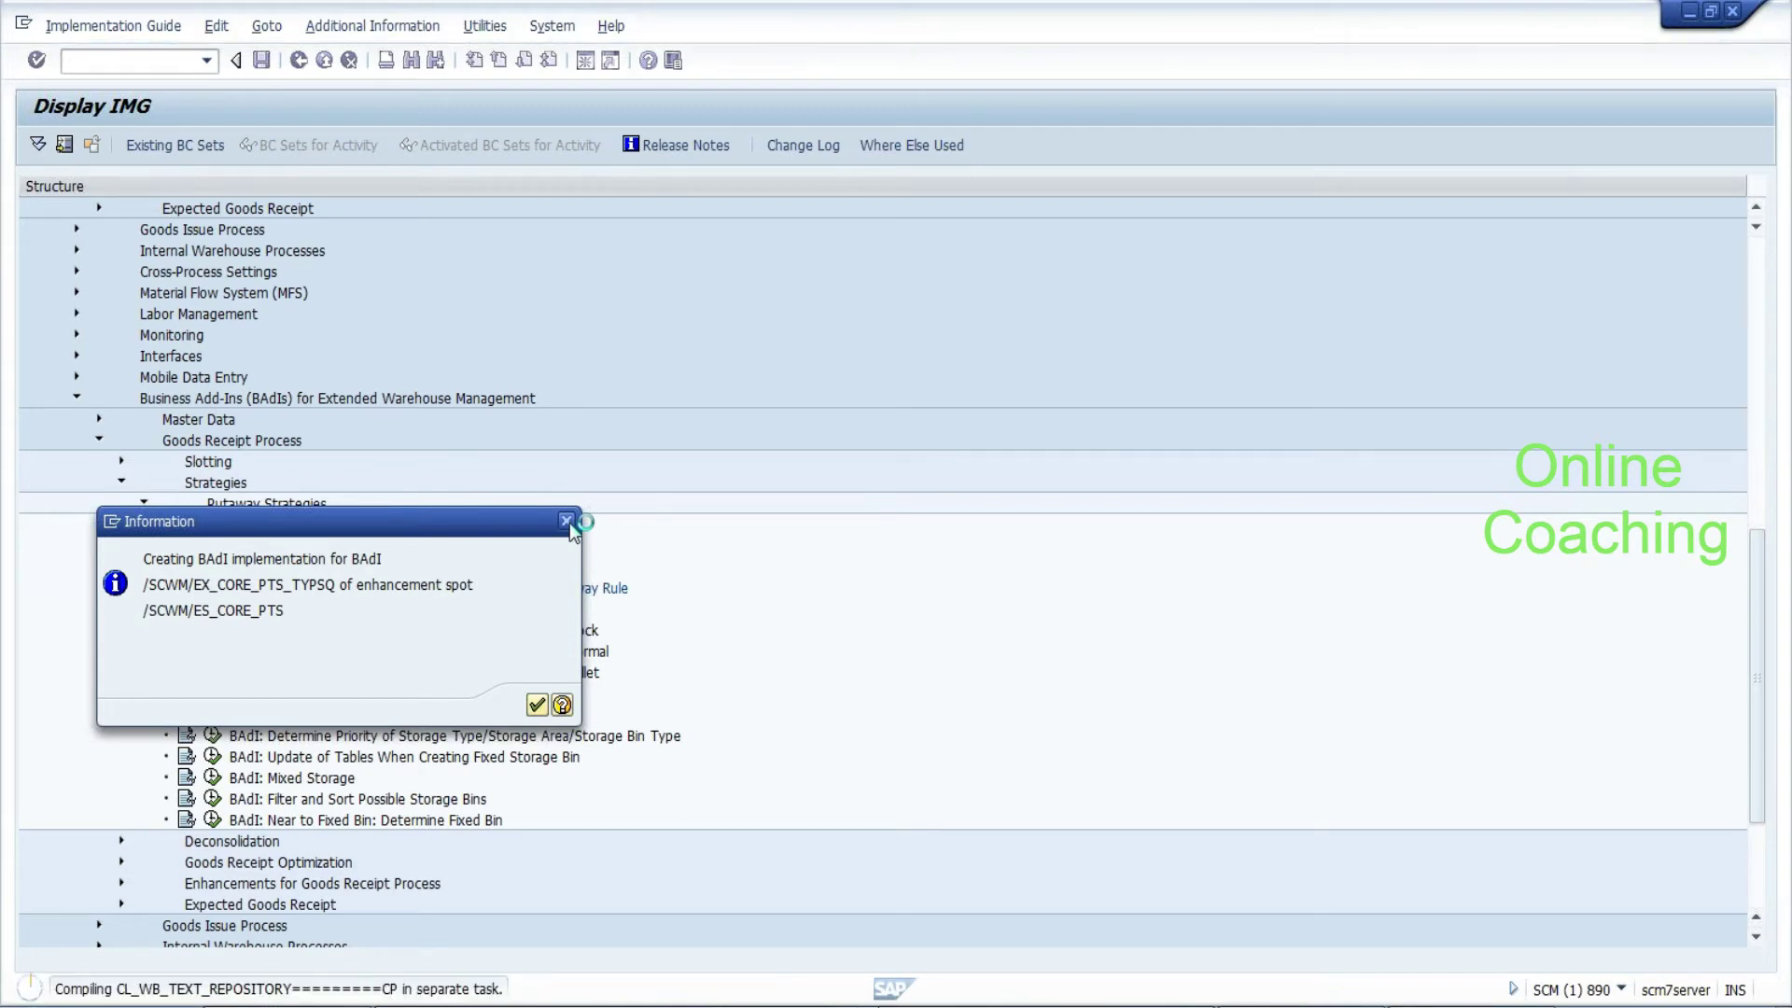
{"action": "left_click_drag", "start_coordinate": [483, 543], "coordinate": [836, 360]}
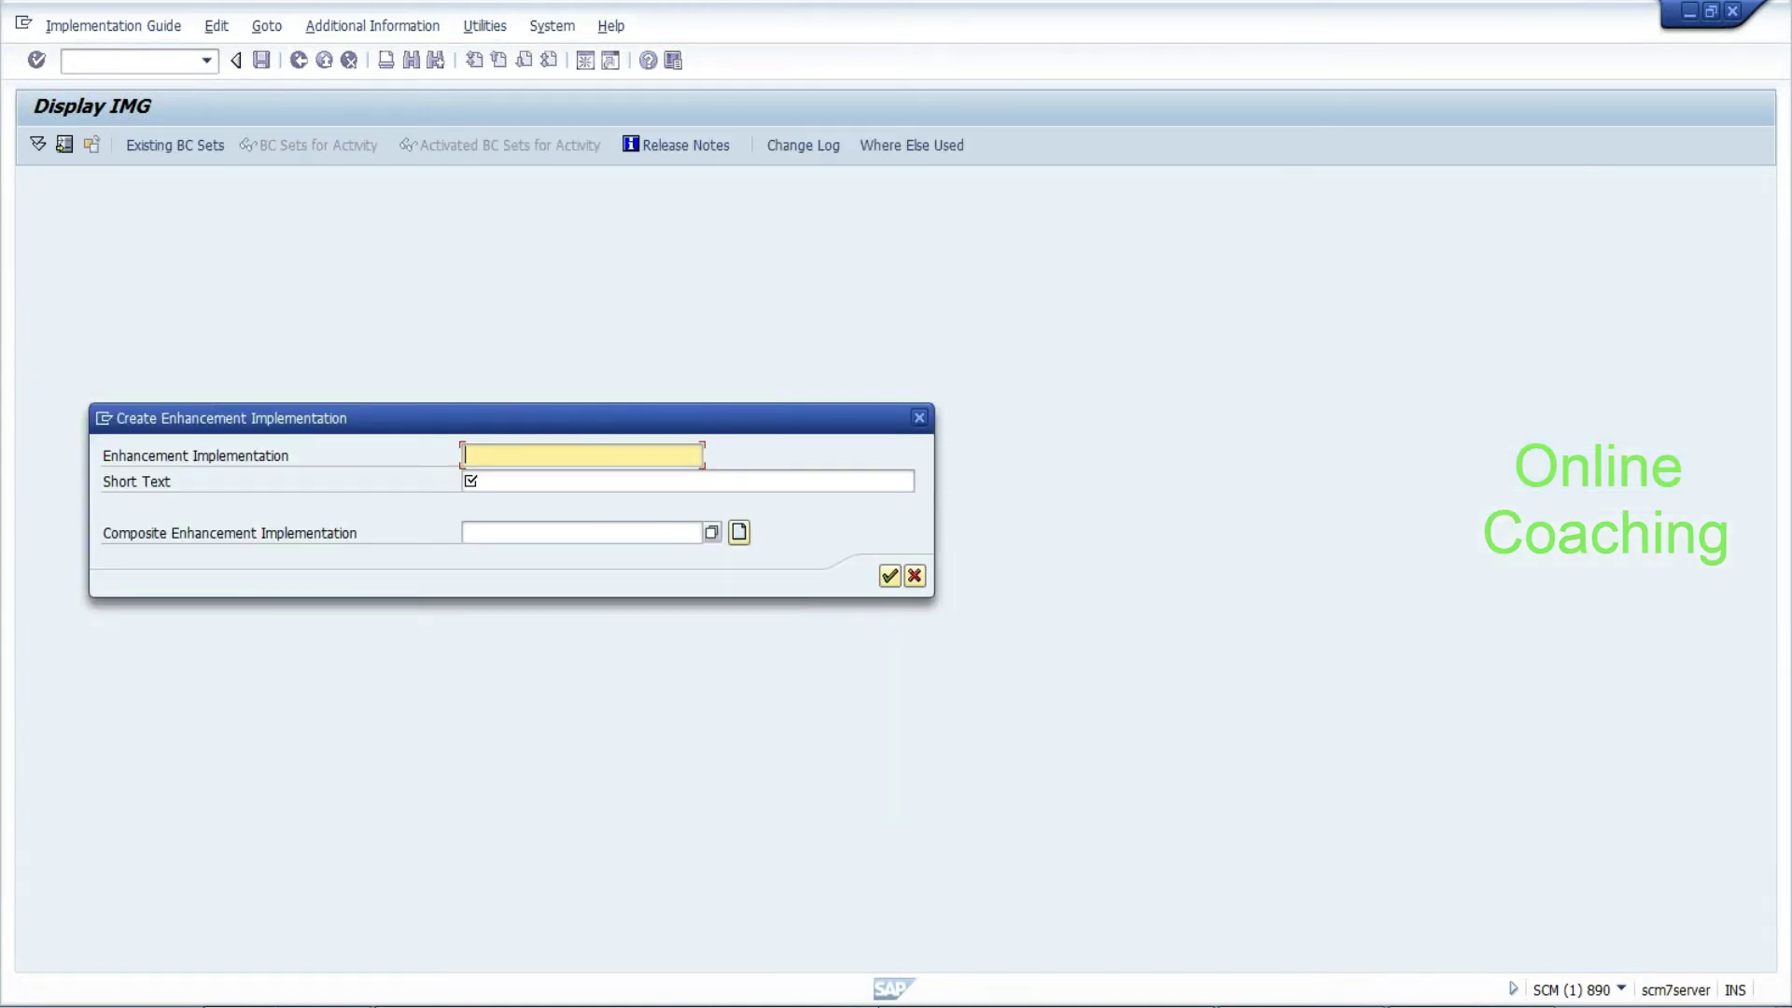
{"action": "left_click", "coordinate": [687, 480]}
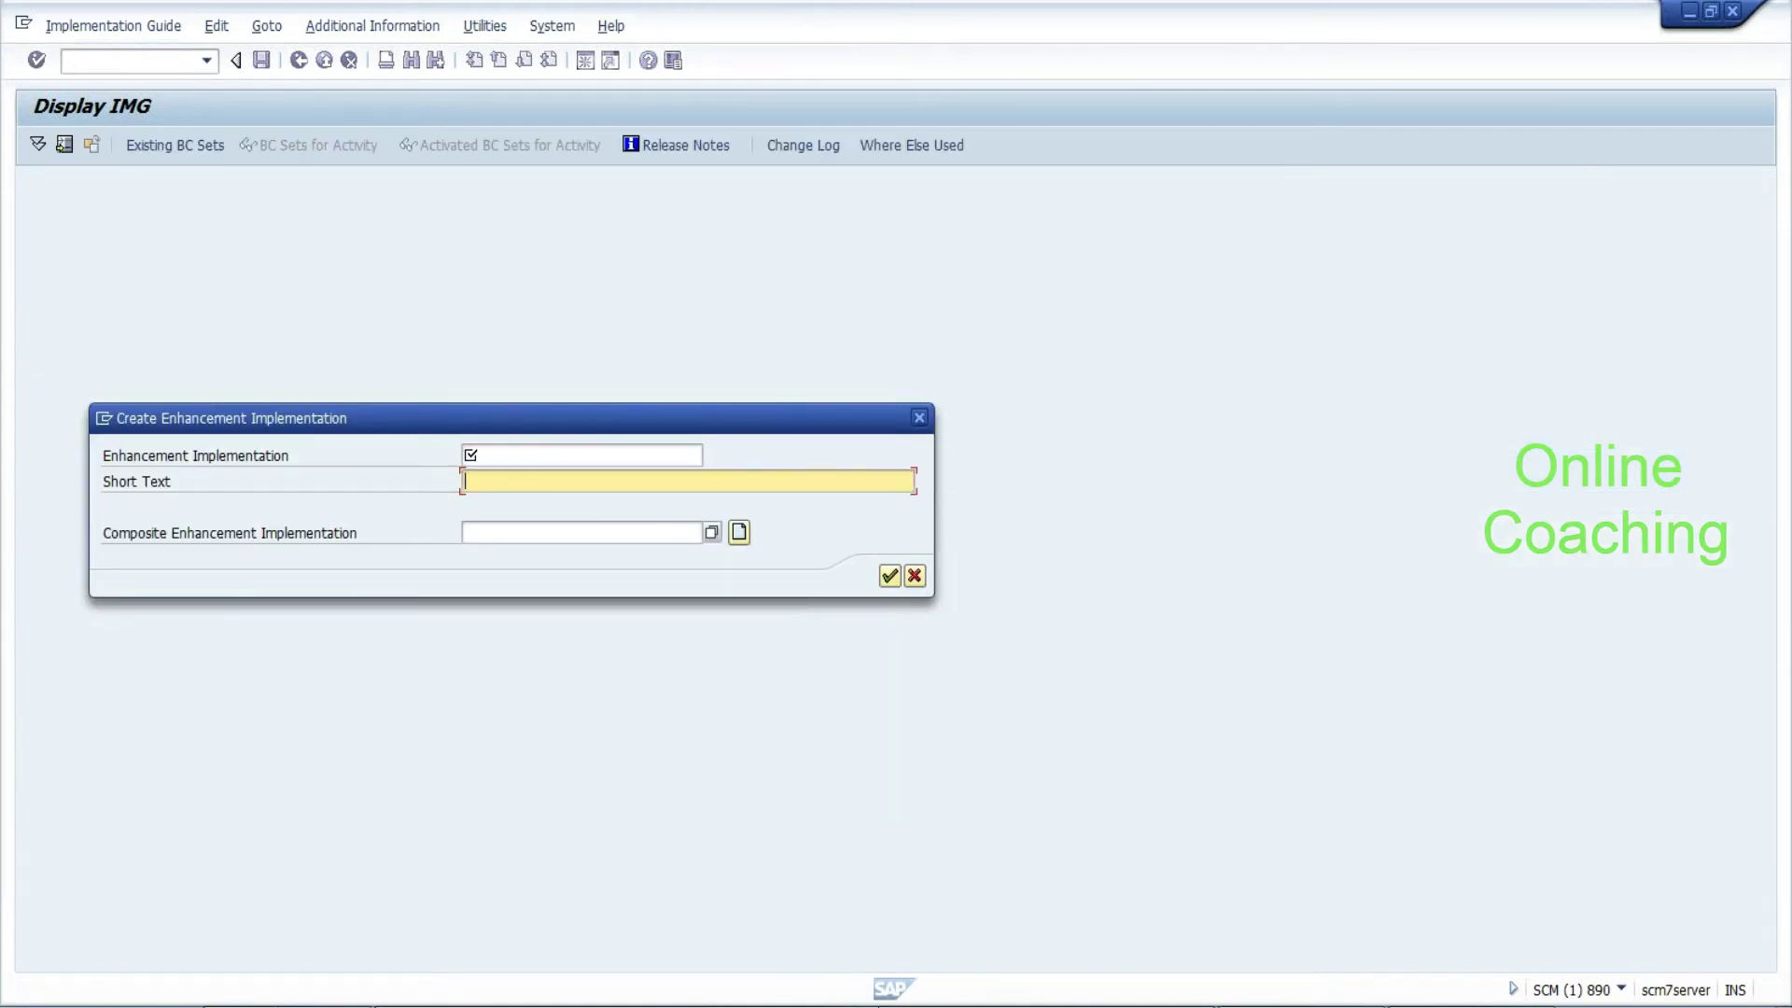
{"action": "left_click", "coordinate": [560, 532]}
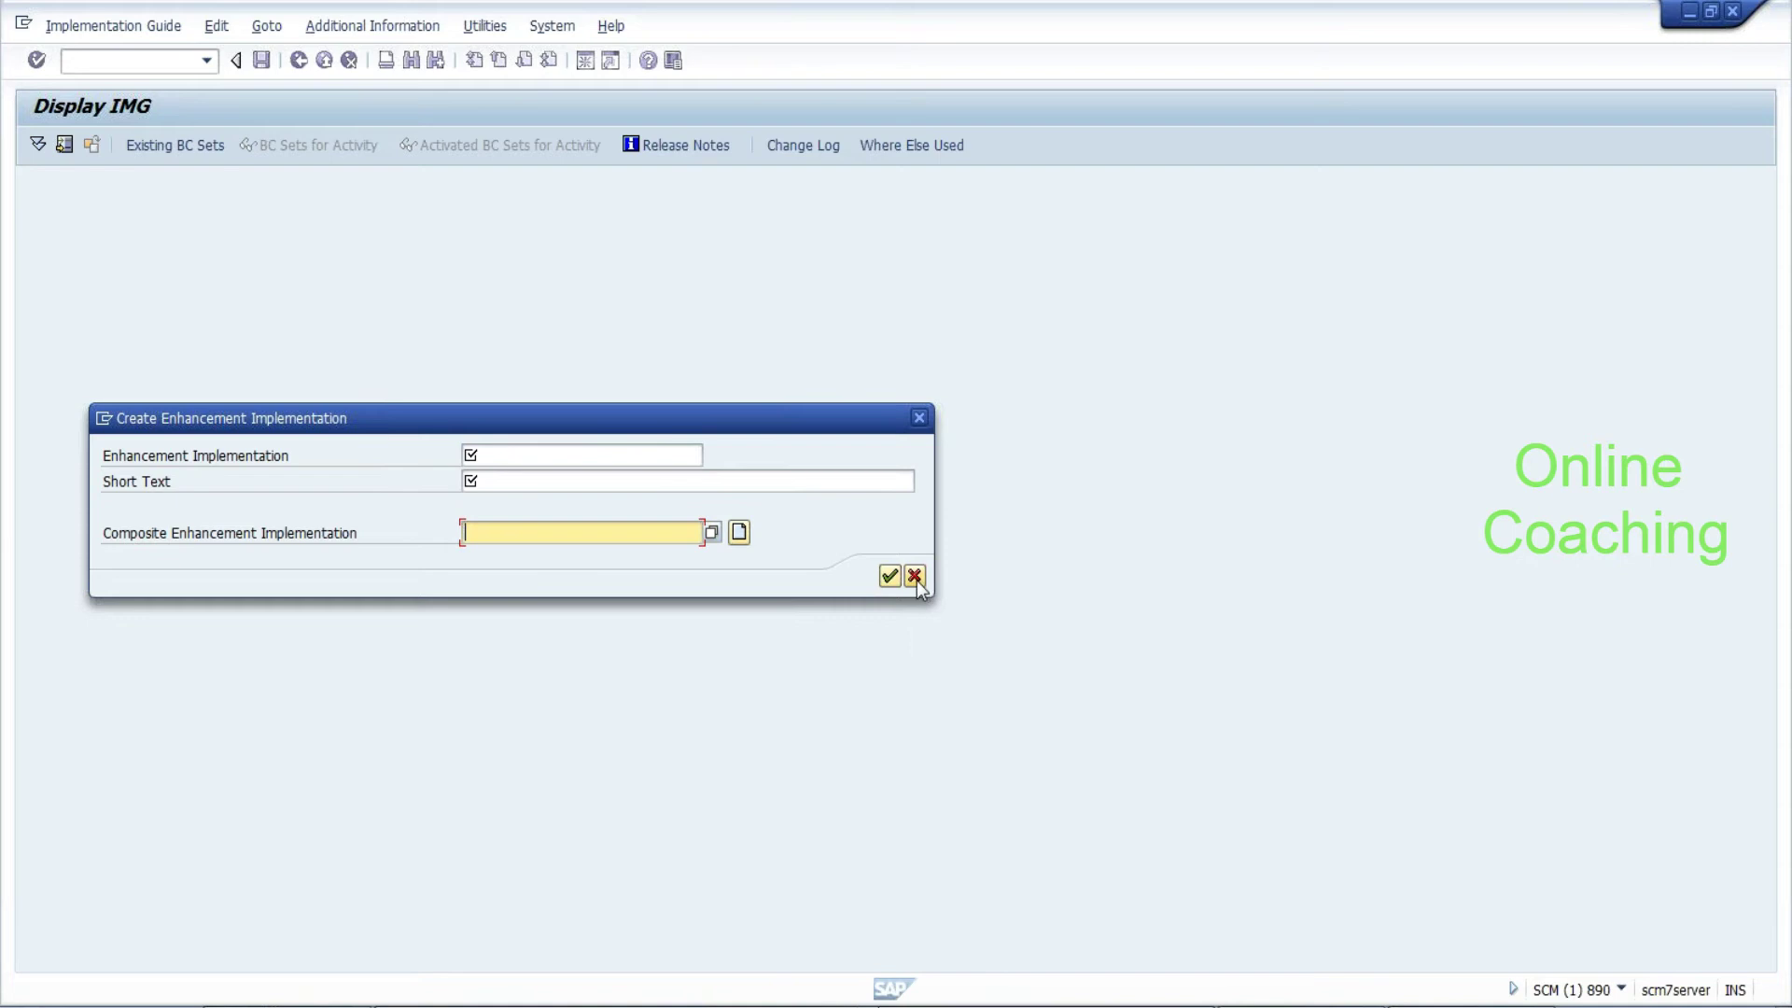
{"action": "key", "text": "Return"}
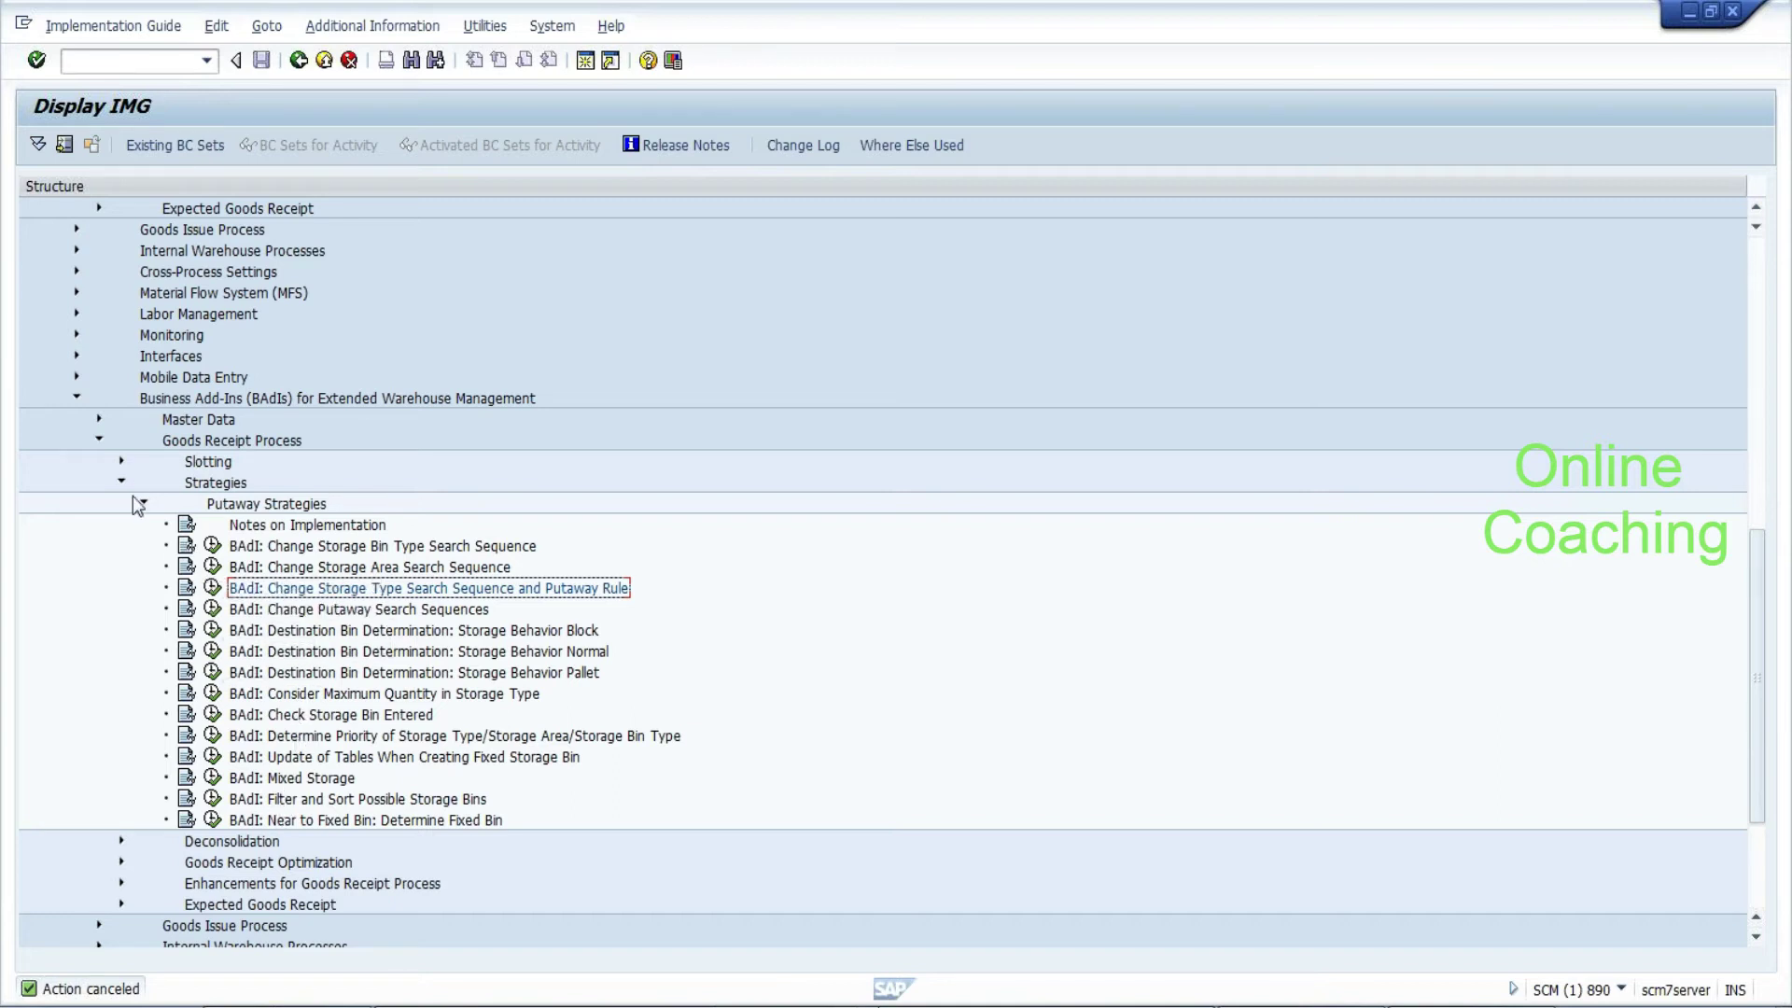
Collapse Putaway Rules and create a new session from the window's system menu
{"action": "scroll", "coordinate": [145, 511], "scroll_direction": "up", "scroll_amount": 2}
{"action": "scroll", "coordinate": [145, 512], "scroll_direction": "up", "scroll_amount": 3}
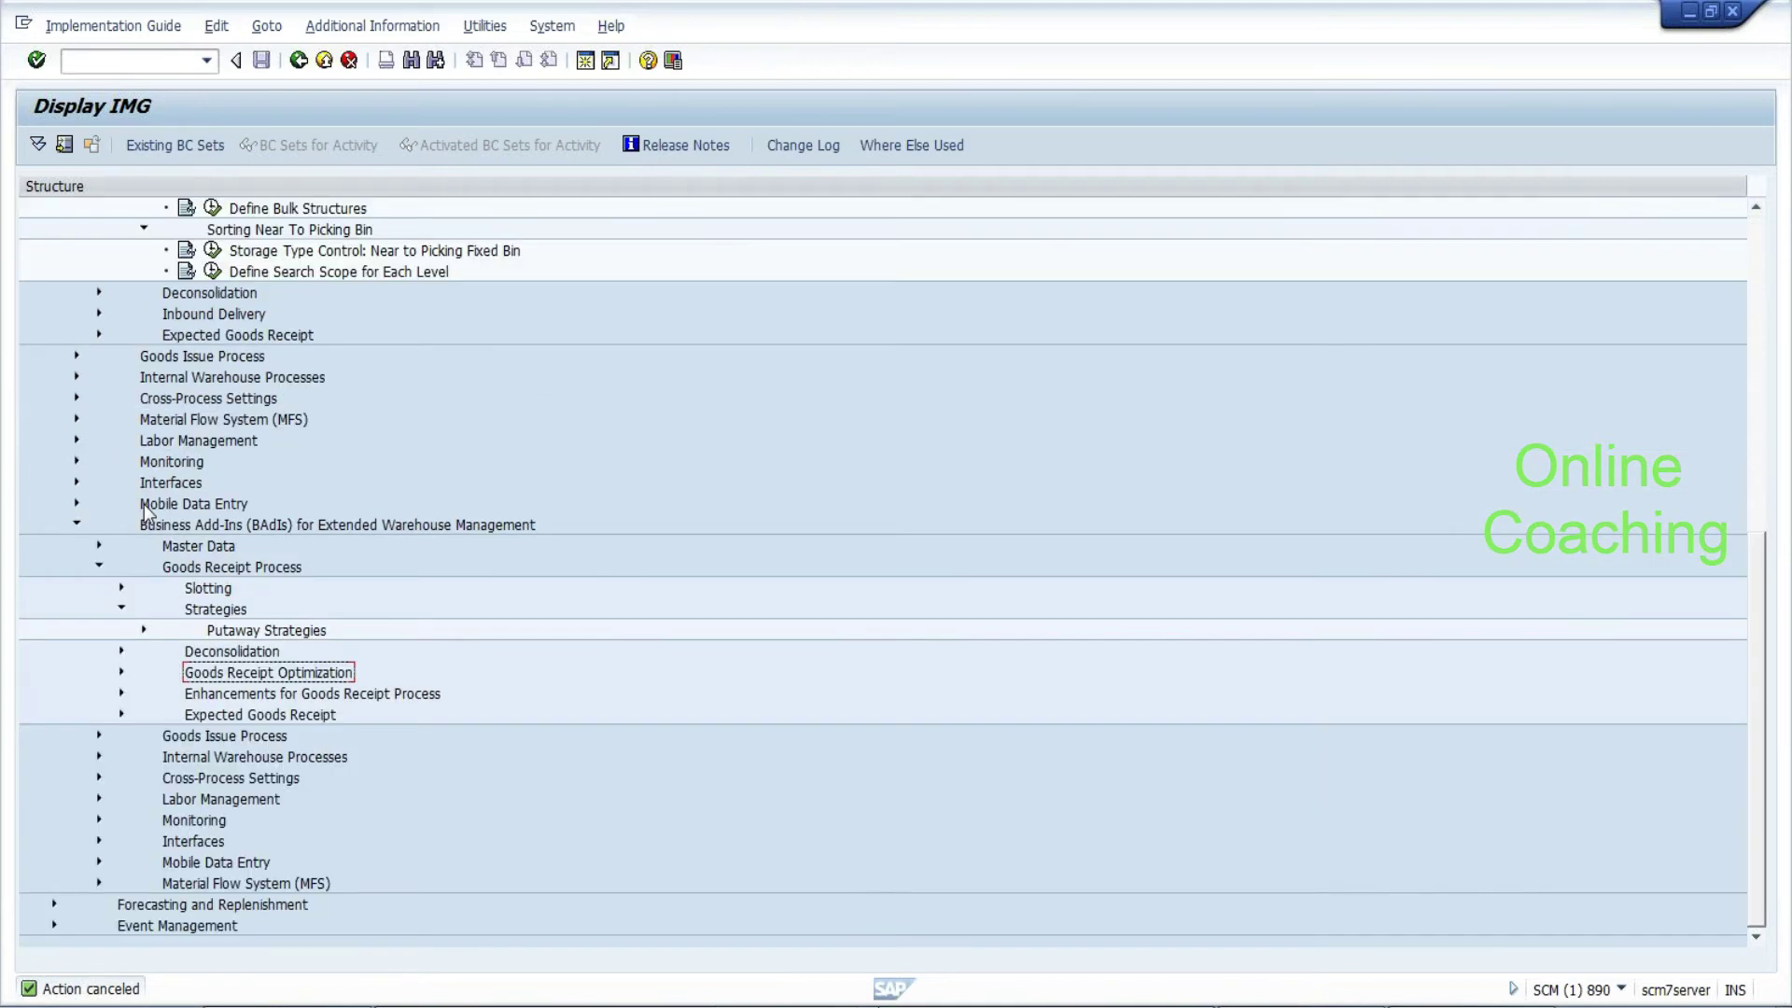
{"action": "left_click_drag", "start_coordinate": [1761, 602], "coordinate": [1754, 317]}
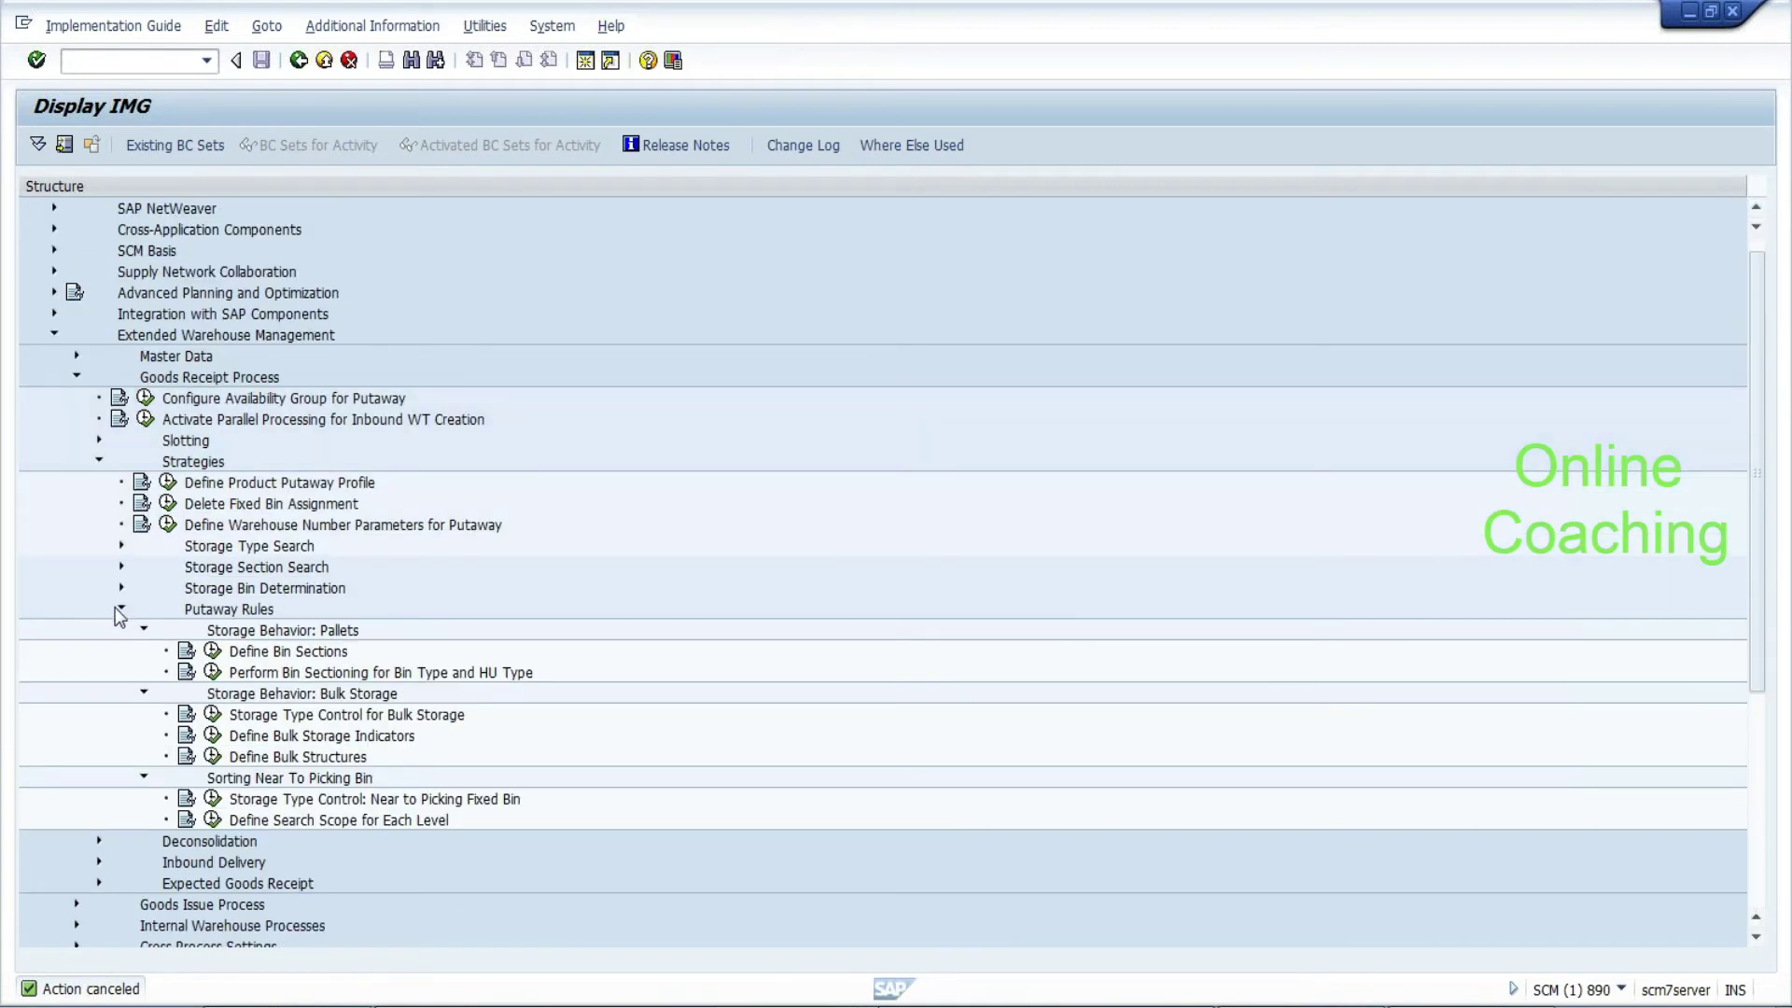
{"action": "left_click", "coordinate": [119, 608]}
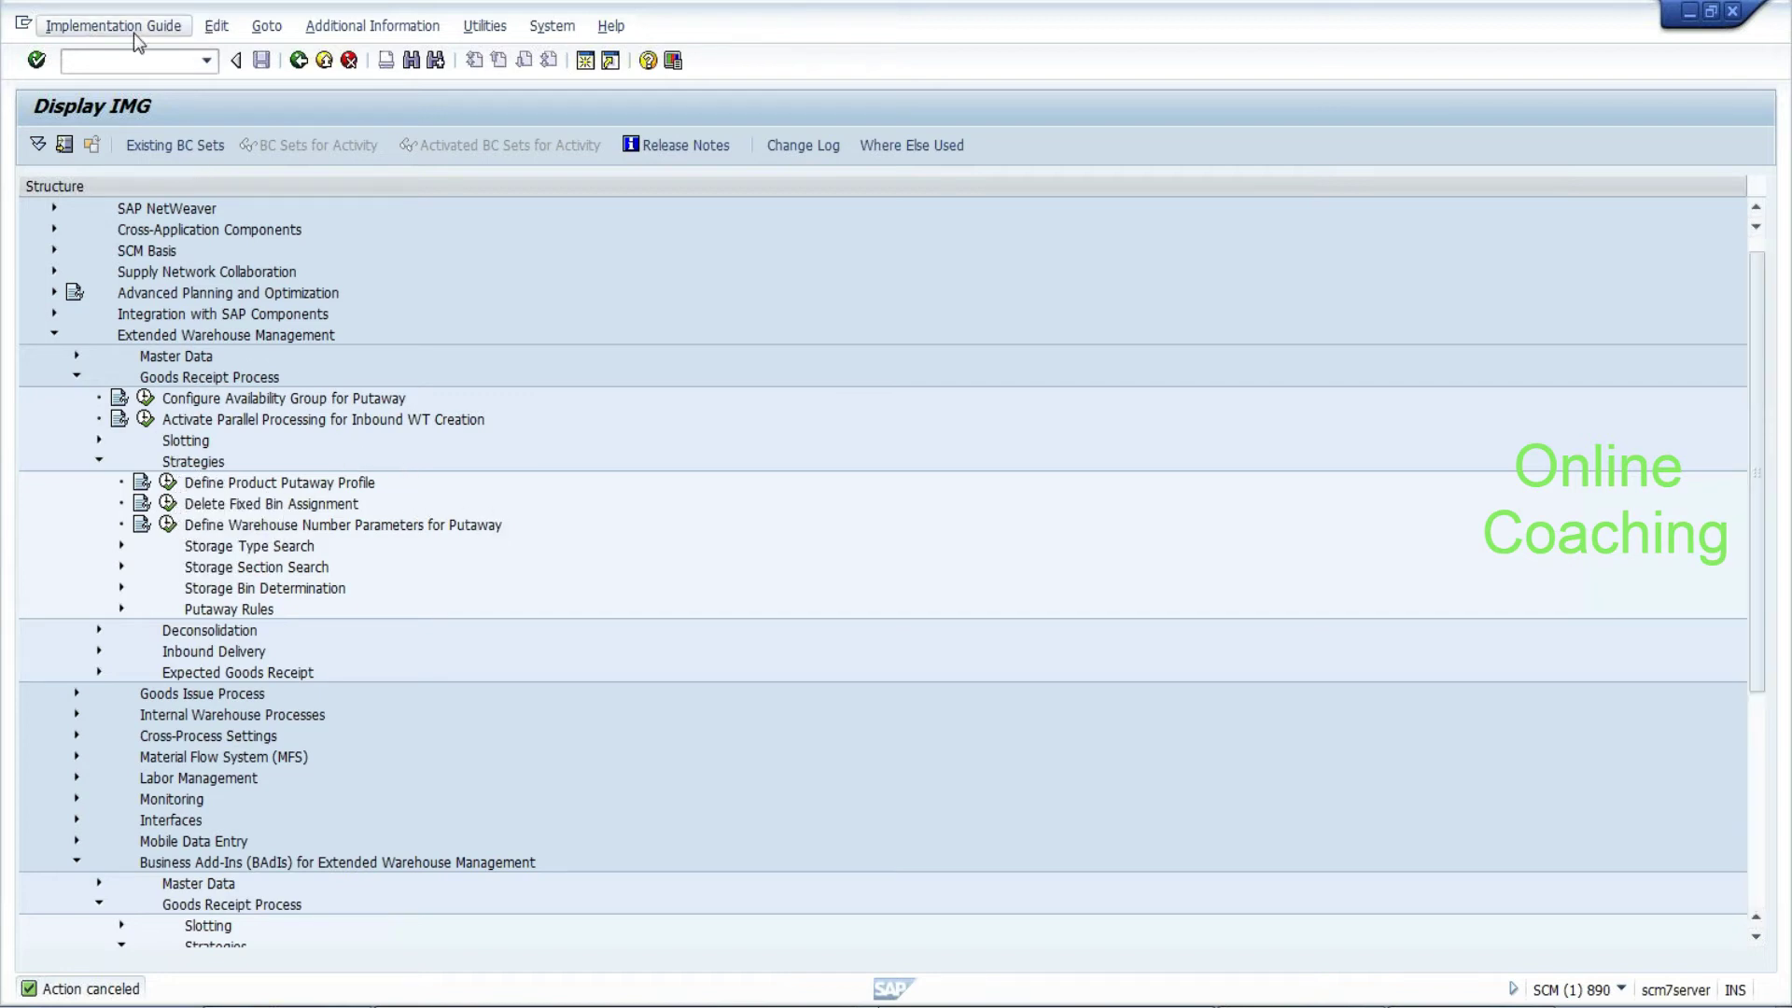
{"action": "left_click", "coordinate": [24, 24]}
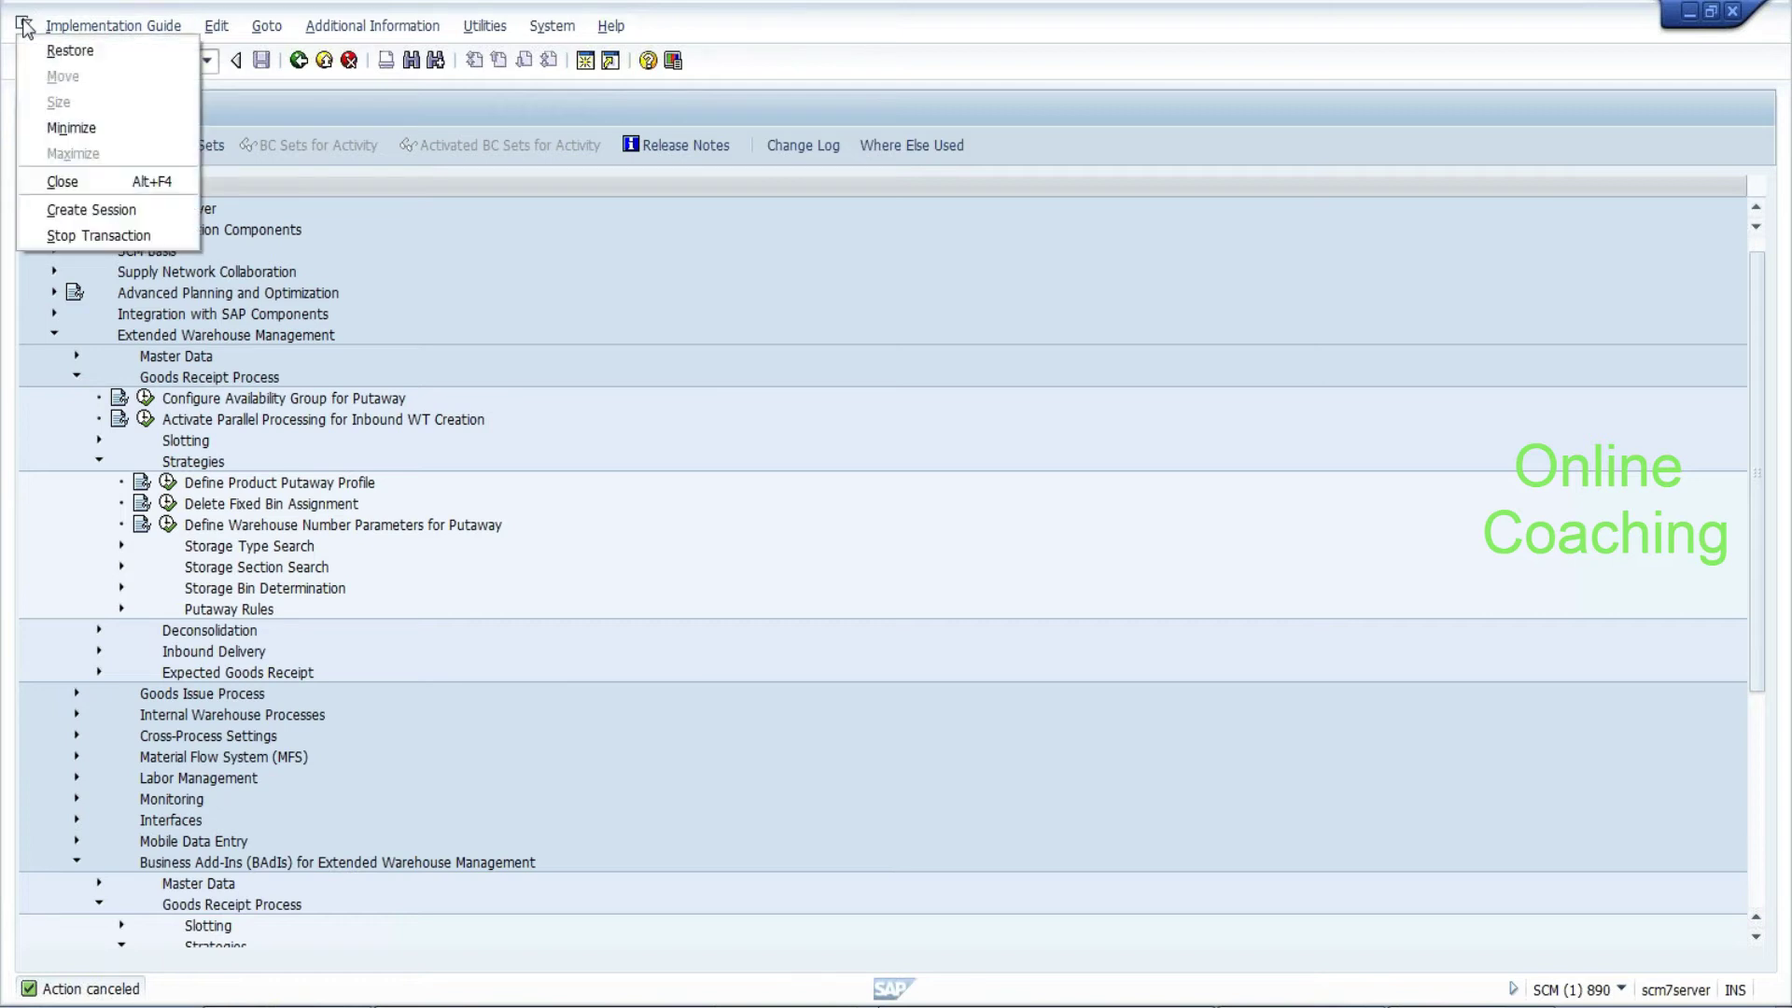
{"action": "left_click", "coordinate": [51, 207]}
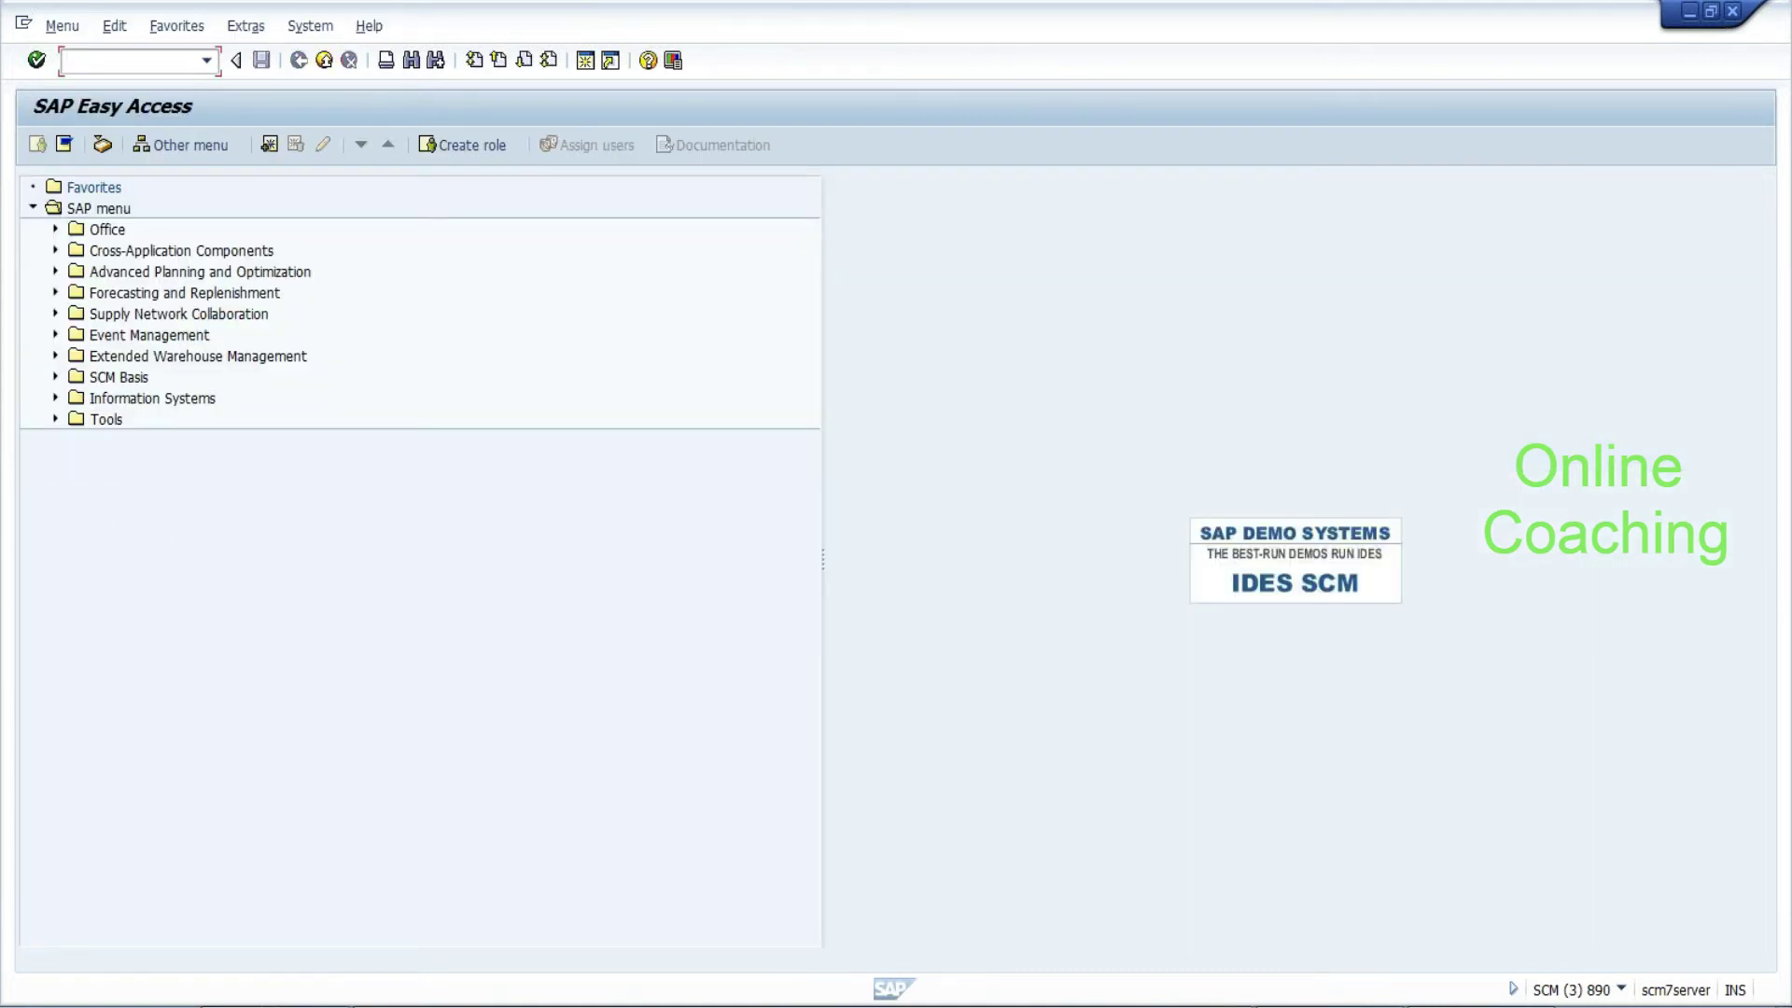
Expand Extended Warehouse Management > Master Data > Product and start /SCWM/MAT1 warehouse product maintenance
{"action": "left_click", "coordinate": [55, 357]}
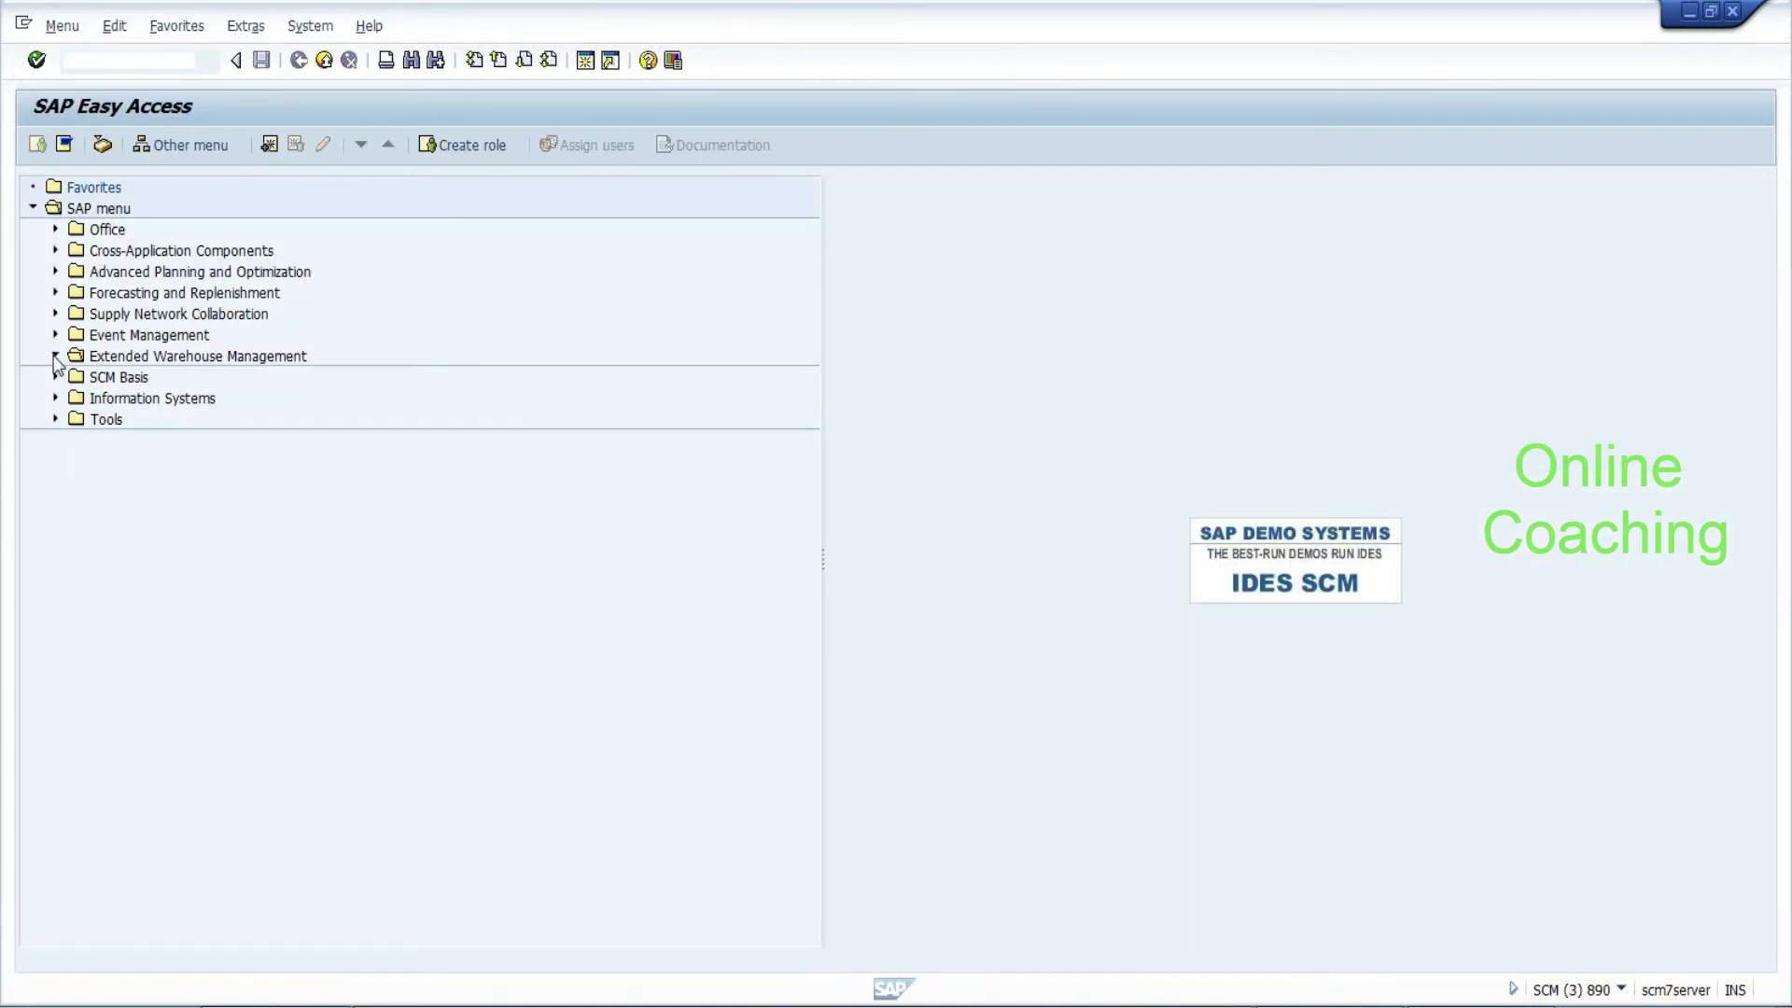
{"action": "left_click", "coordinate": [78, 525]}
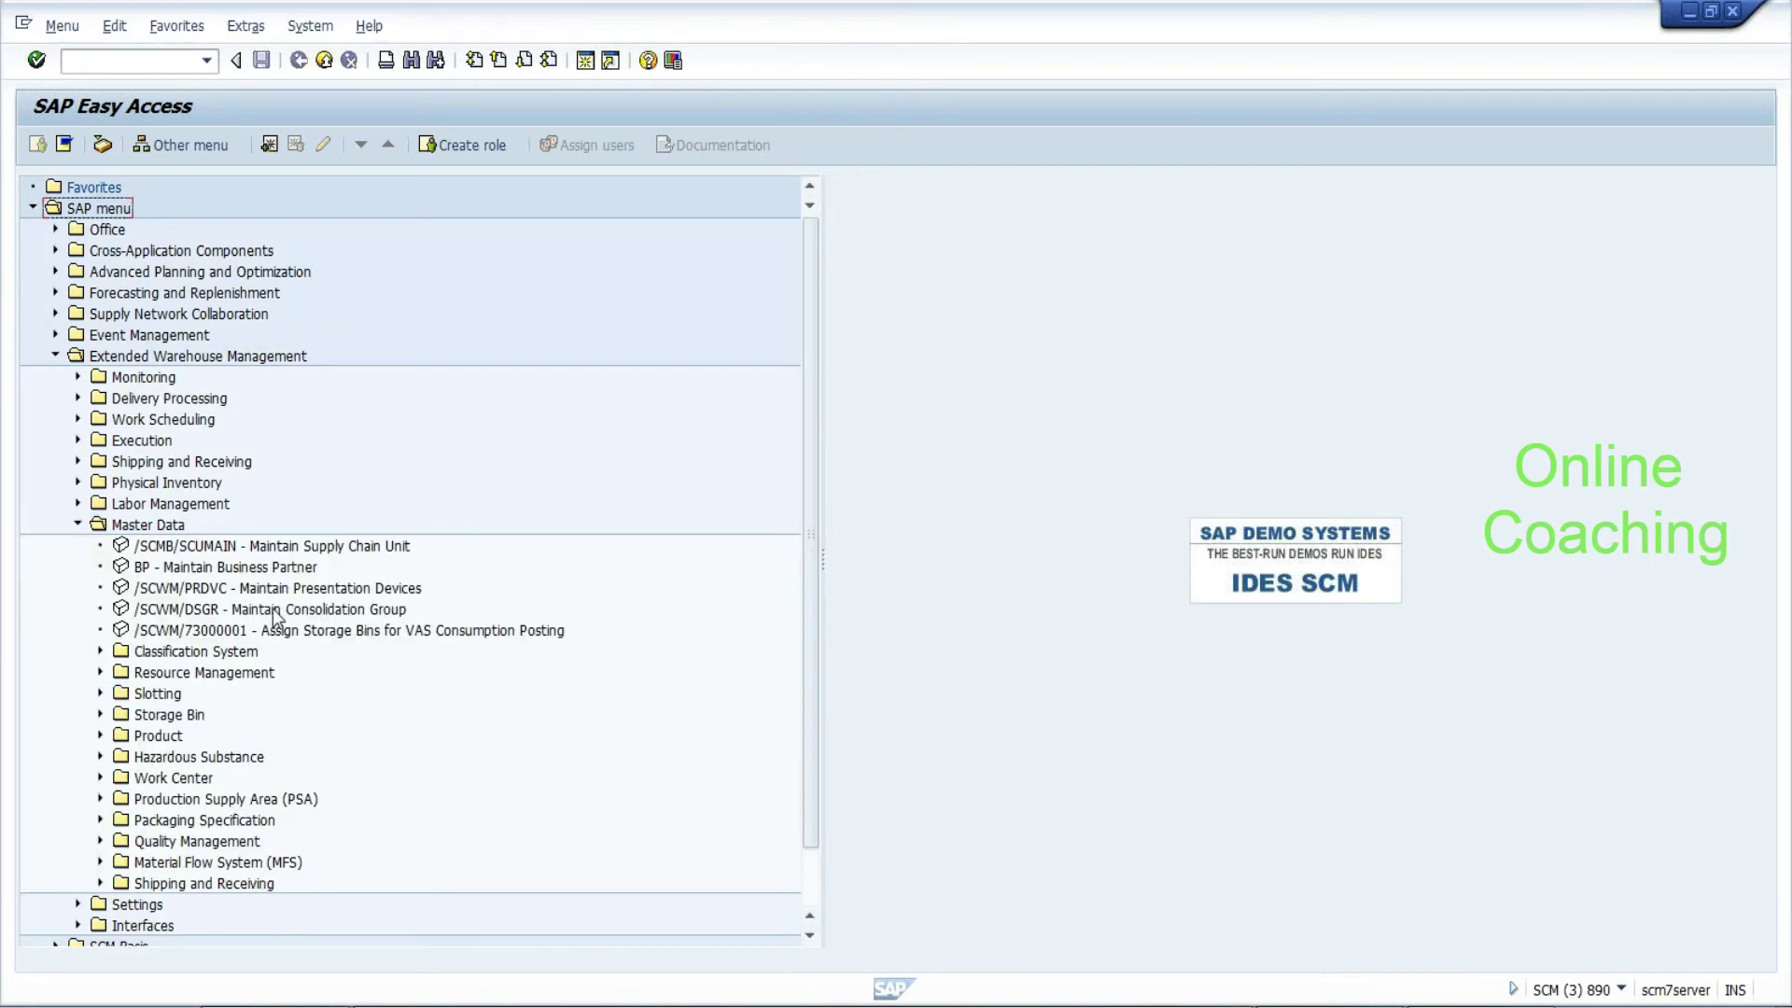
{"action": "left_click", "coordinate": [101, 737]}
{"action": "left_click", "coordinate": [275, 779]}
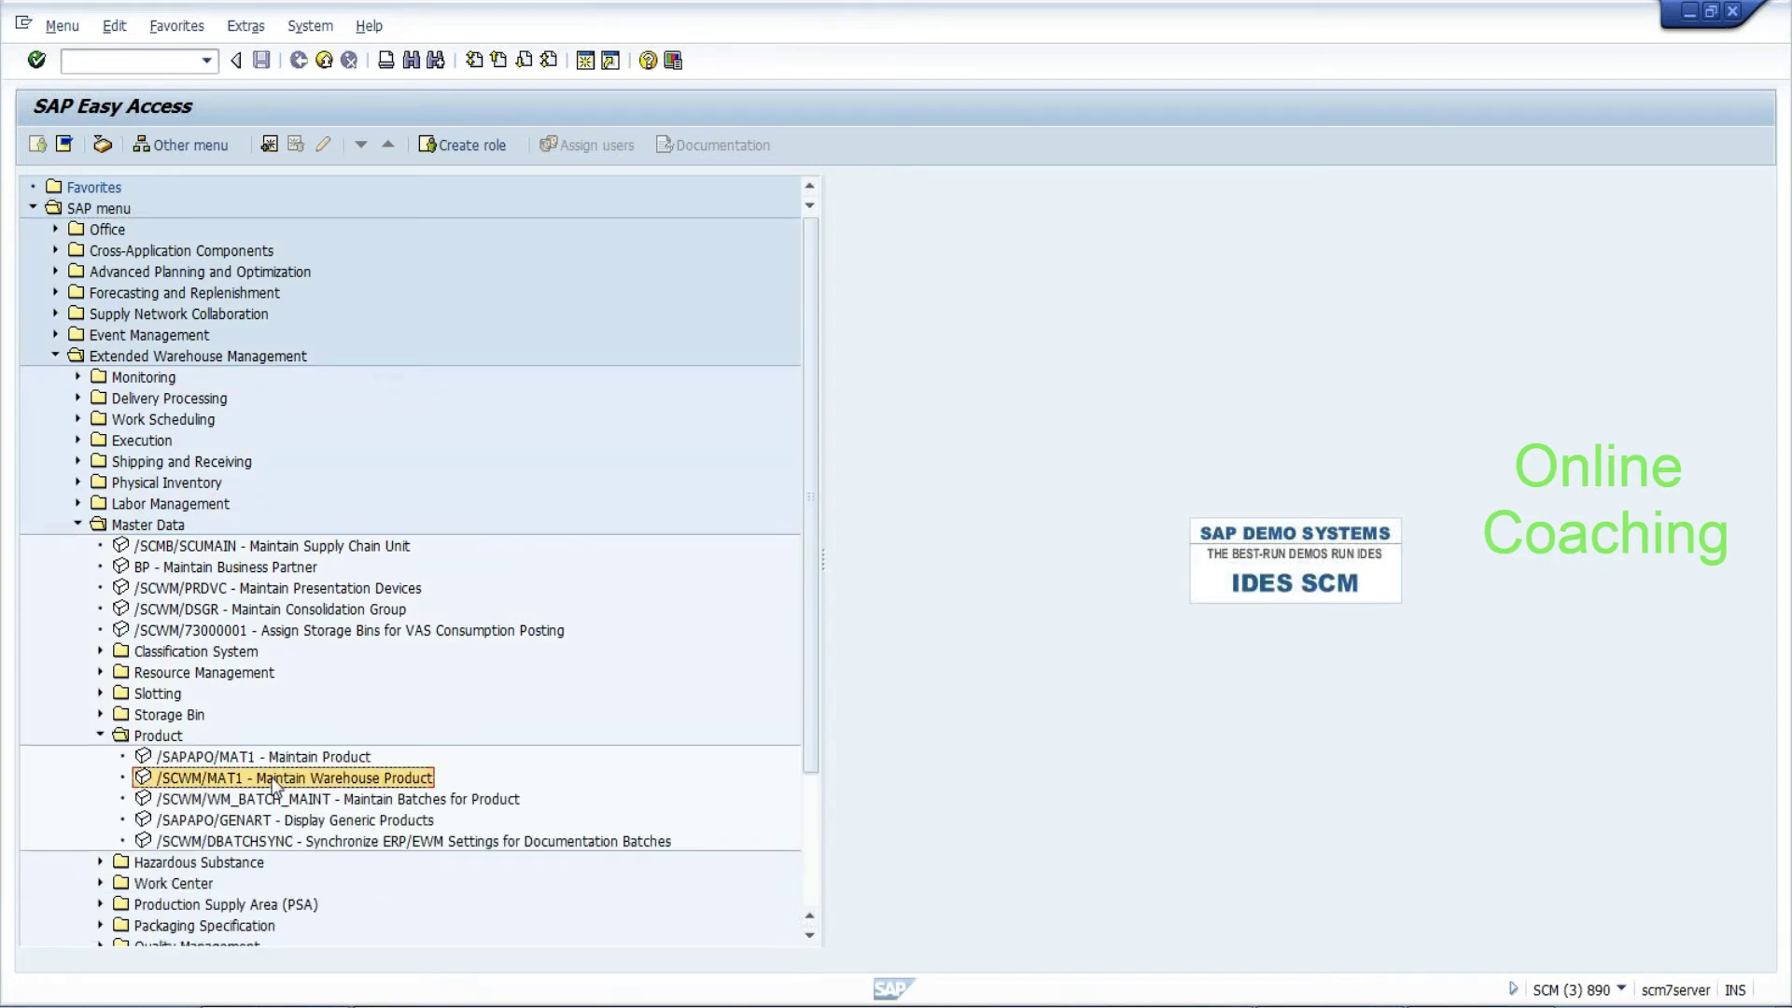
{"action": "double_click", "coordinate": [275, 780]}
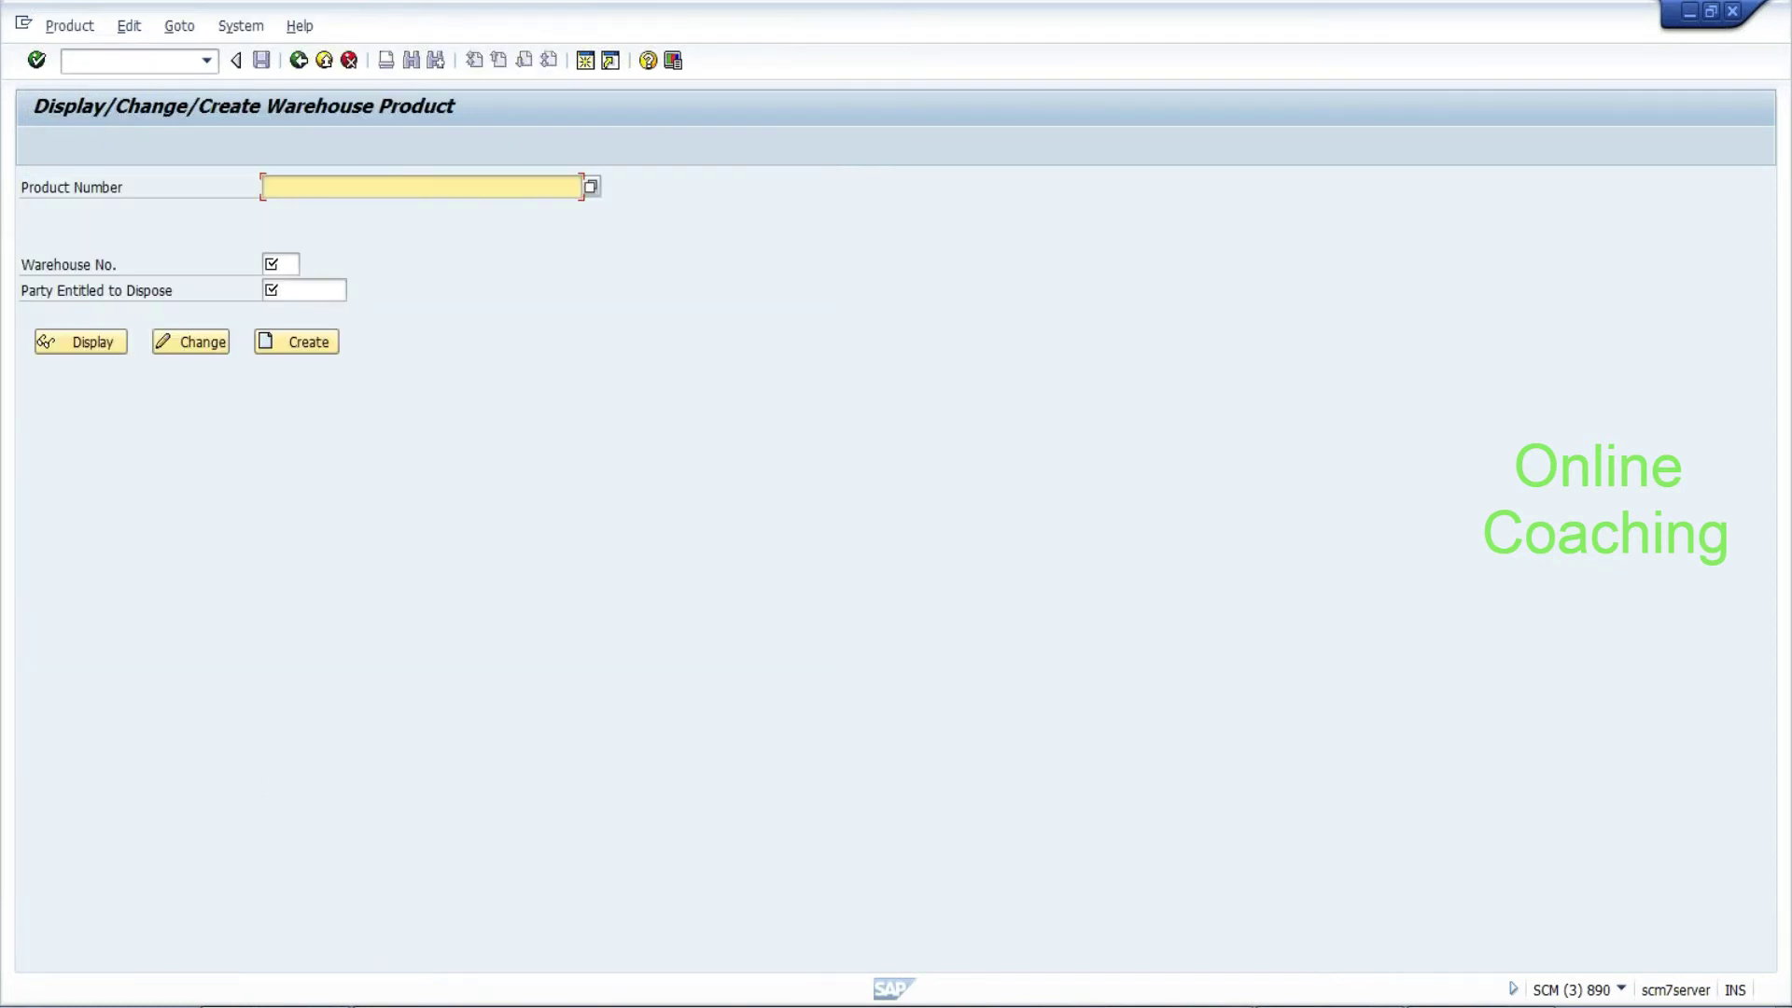
Enter product hyd_rice, warehouse EHYD and party BP_HYDP, and open it in change mode
{"action": "key", "text": "BackSpace"}
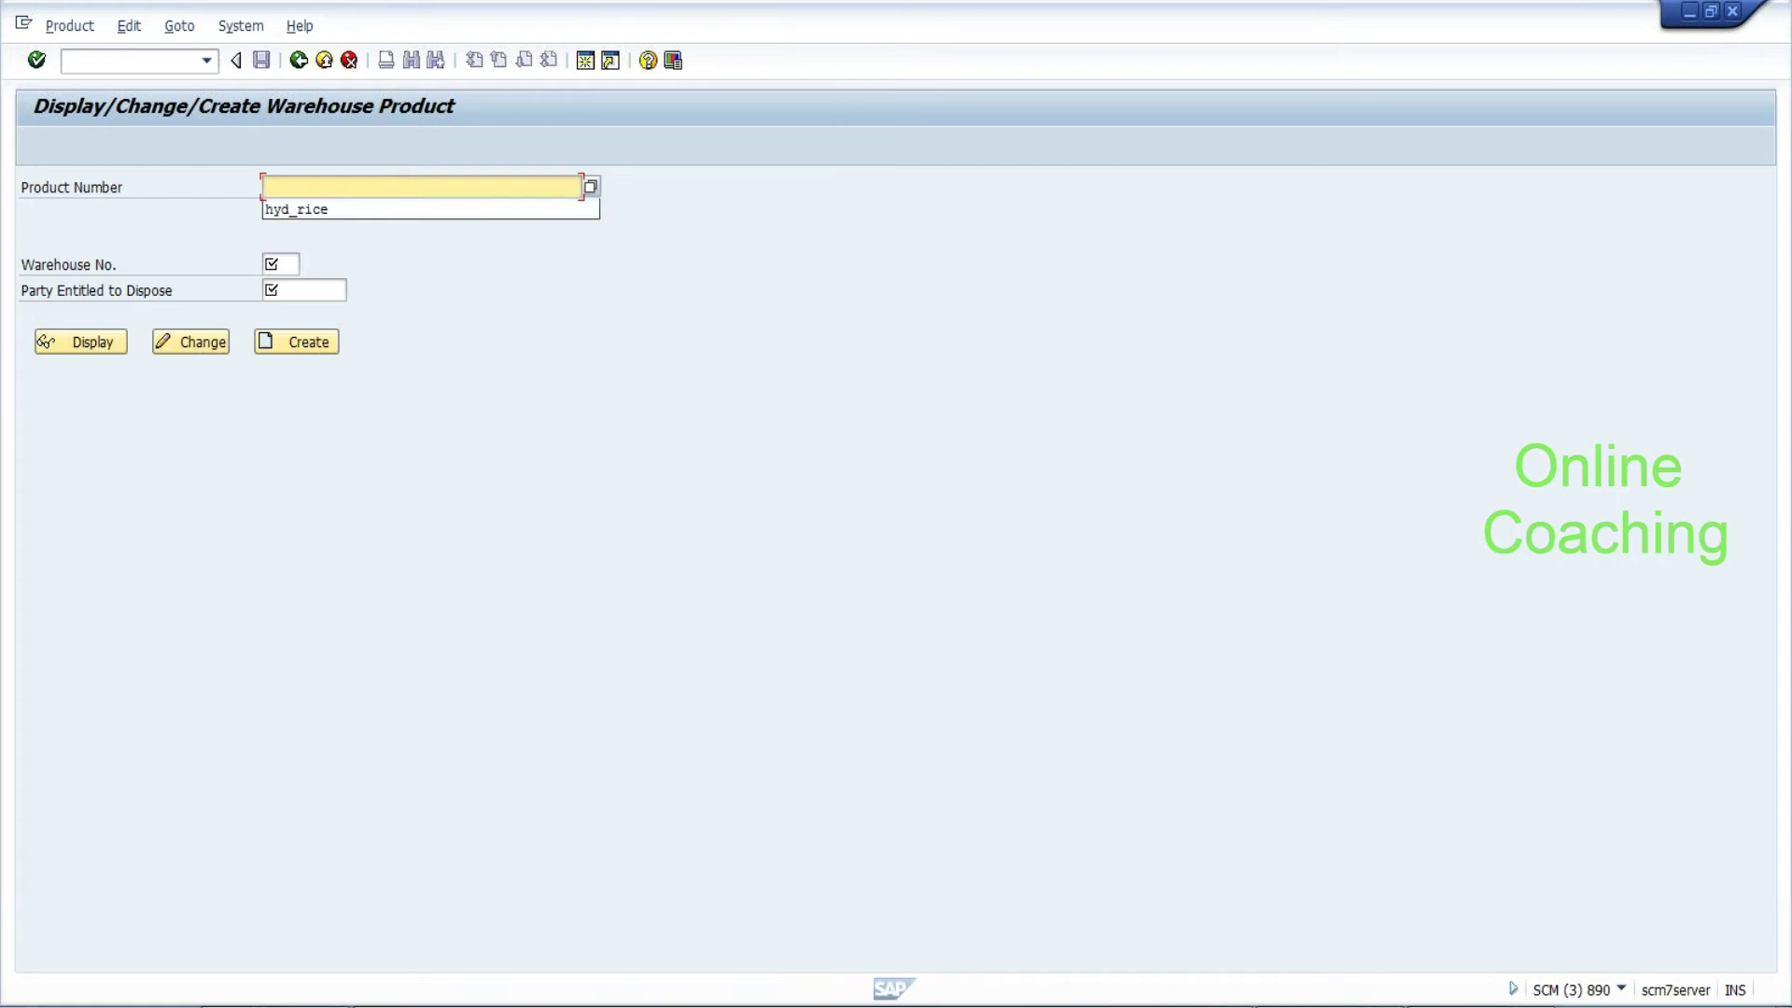
{"action": "left_click", "coordinate": [384, 209]}
{"action": "key", "text": "Tab"}
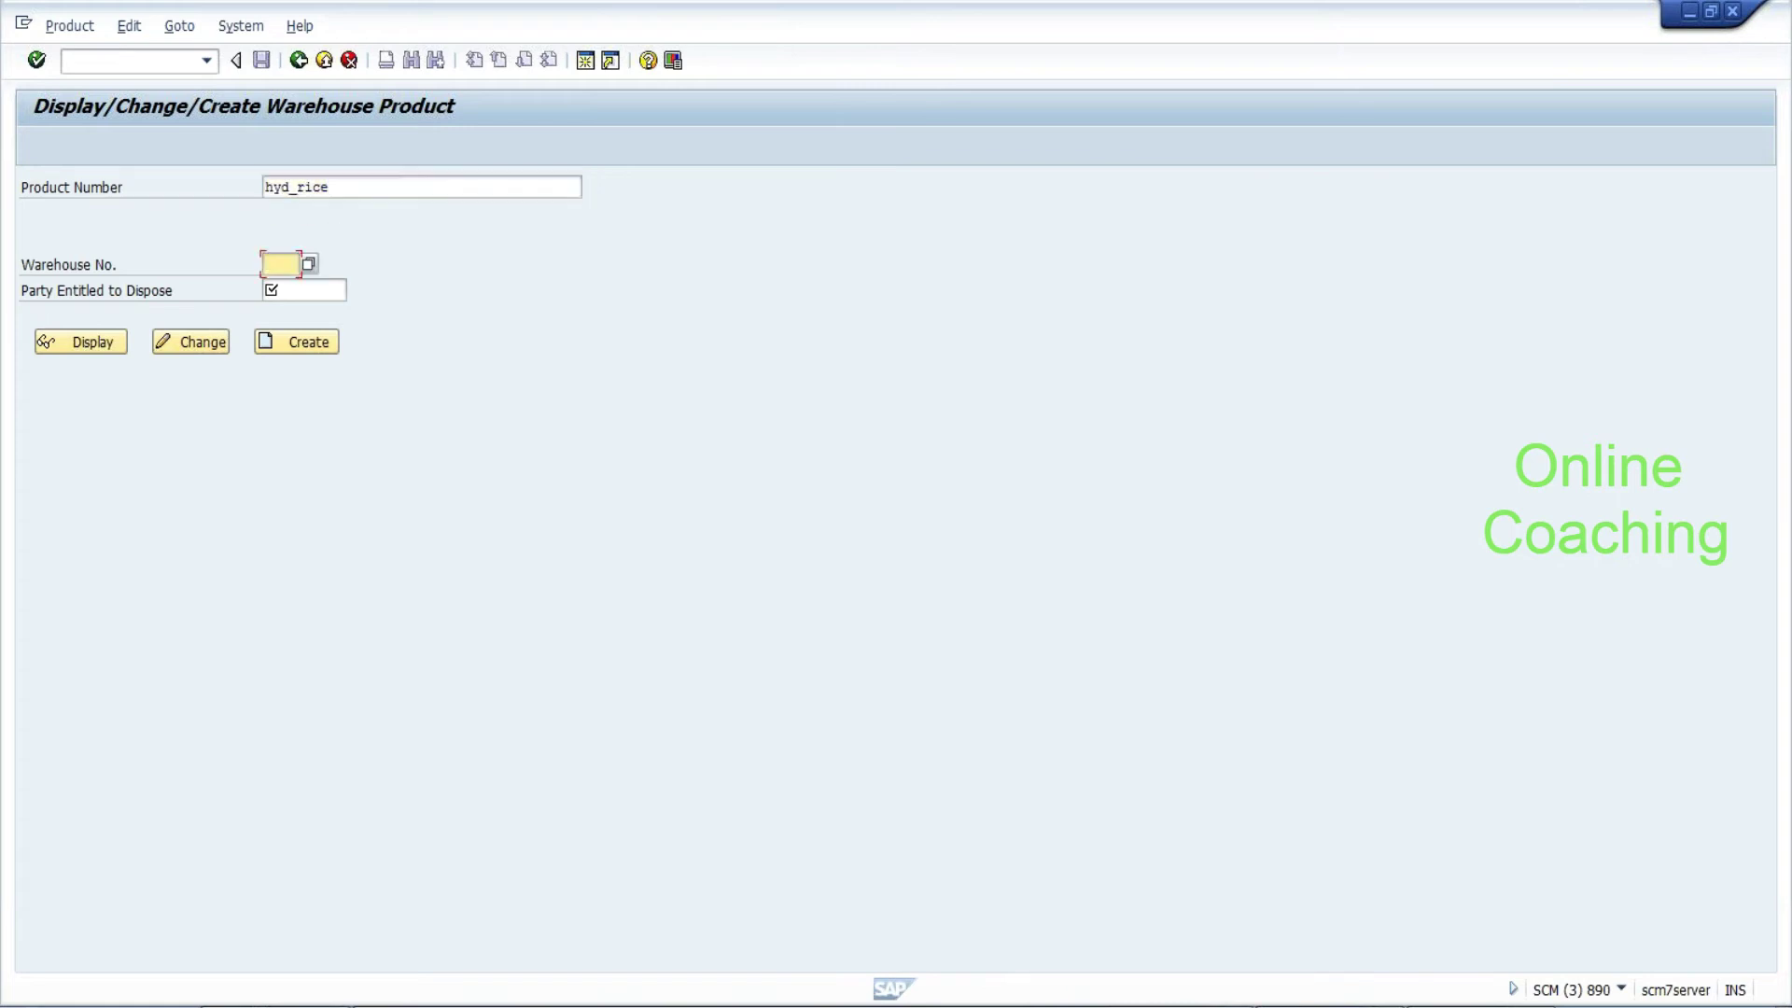
{"action": "key", "text": "BackSpace"}
{"action": "left_click", "coordinate": [278, 288]}
{"action": "key", "text": "Tab"}
{"action": "key", "text": "BackSpace"}
{"action": "left_click", "coordinate": [282, 311]}
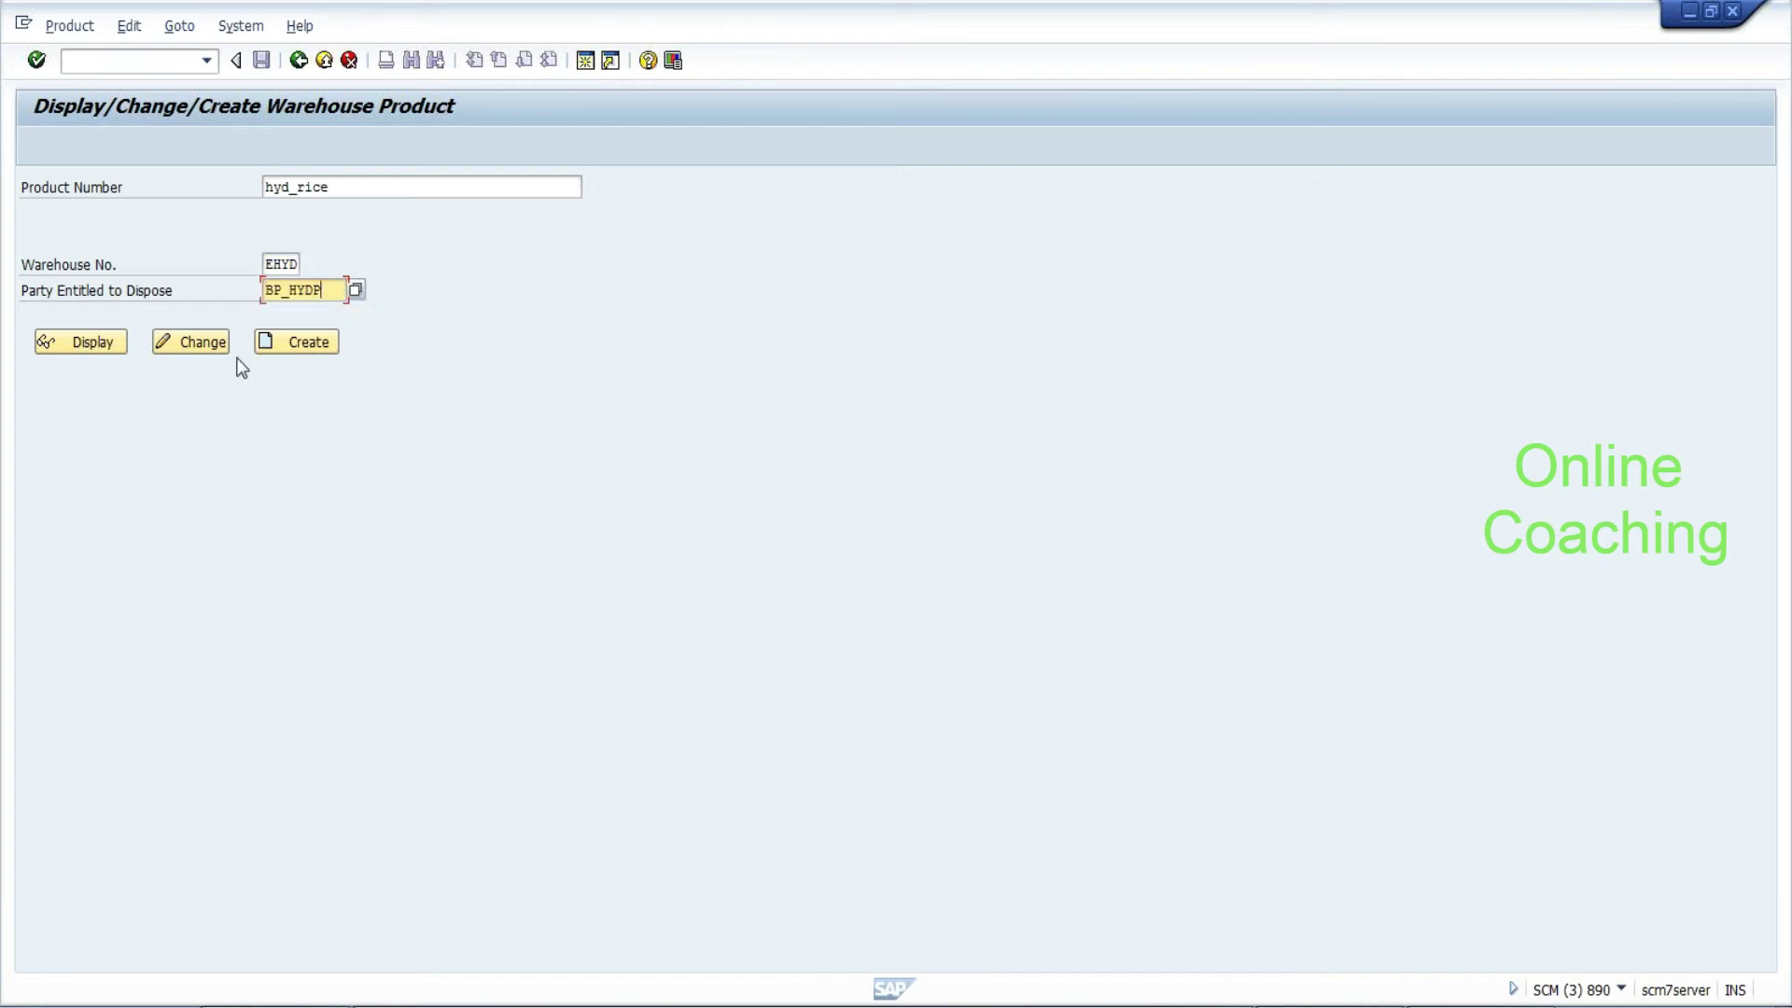
{"action": "left_click", "coordinate": [201, 344]}
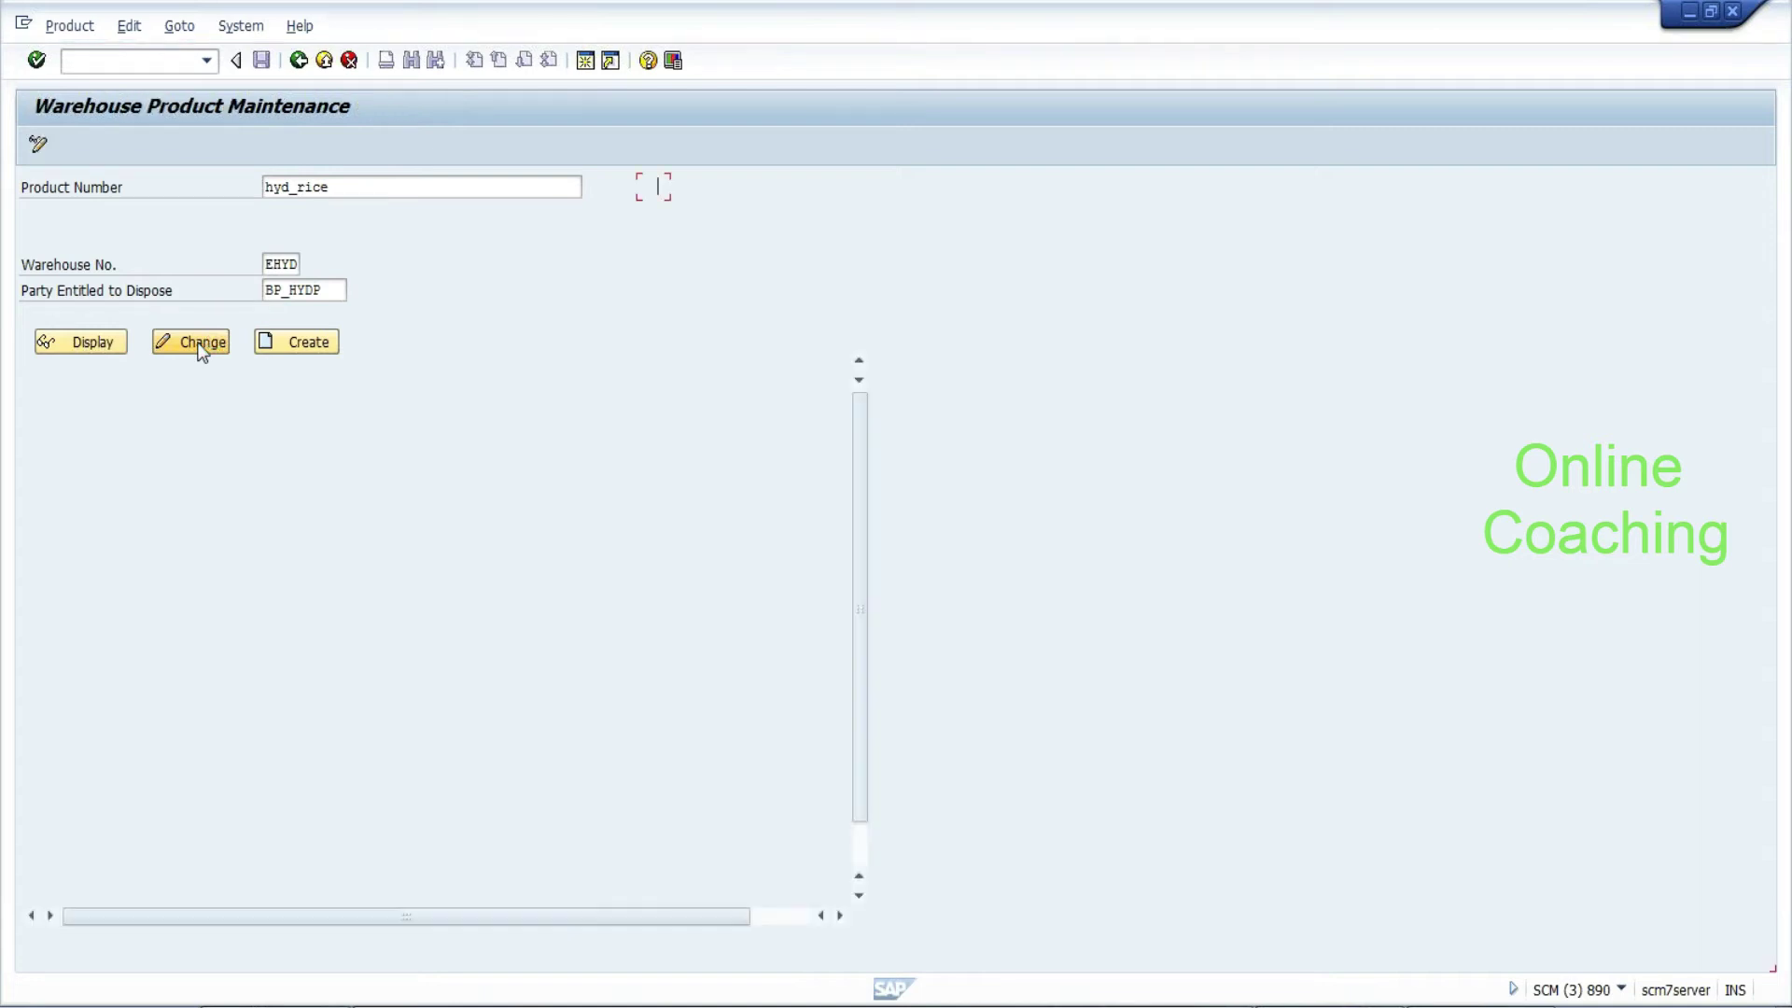
On the Whse Data tab, choose BTMP (bottom up) as the putaway control indicator
{"action": "left_click", "coordinate": [670, 321]}
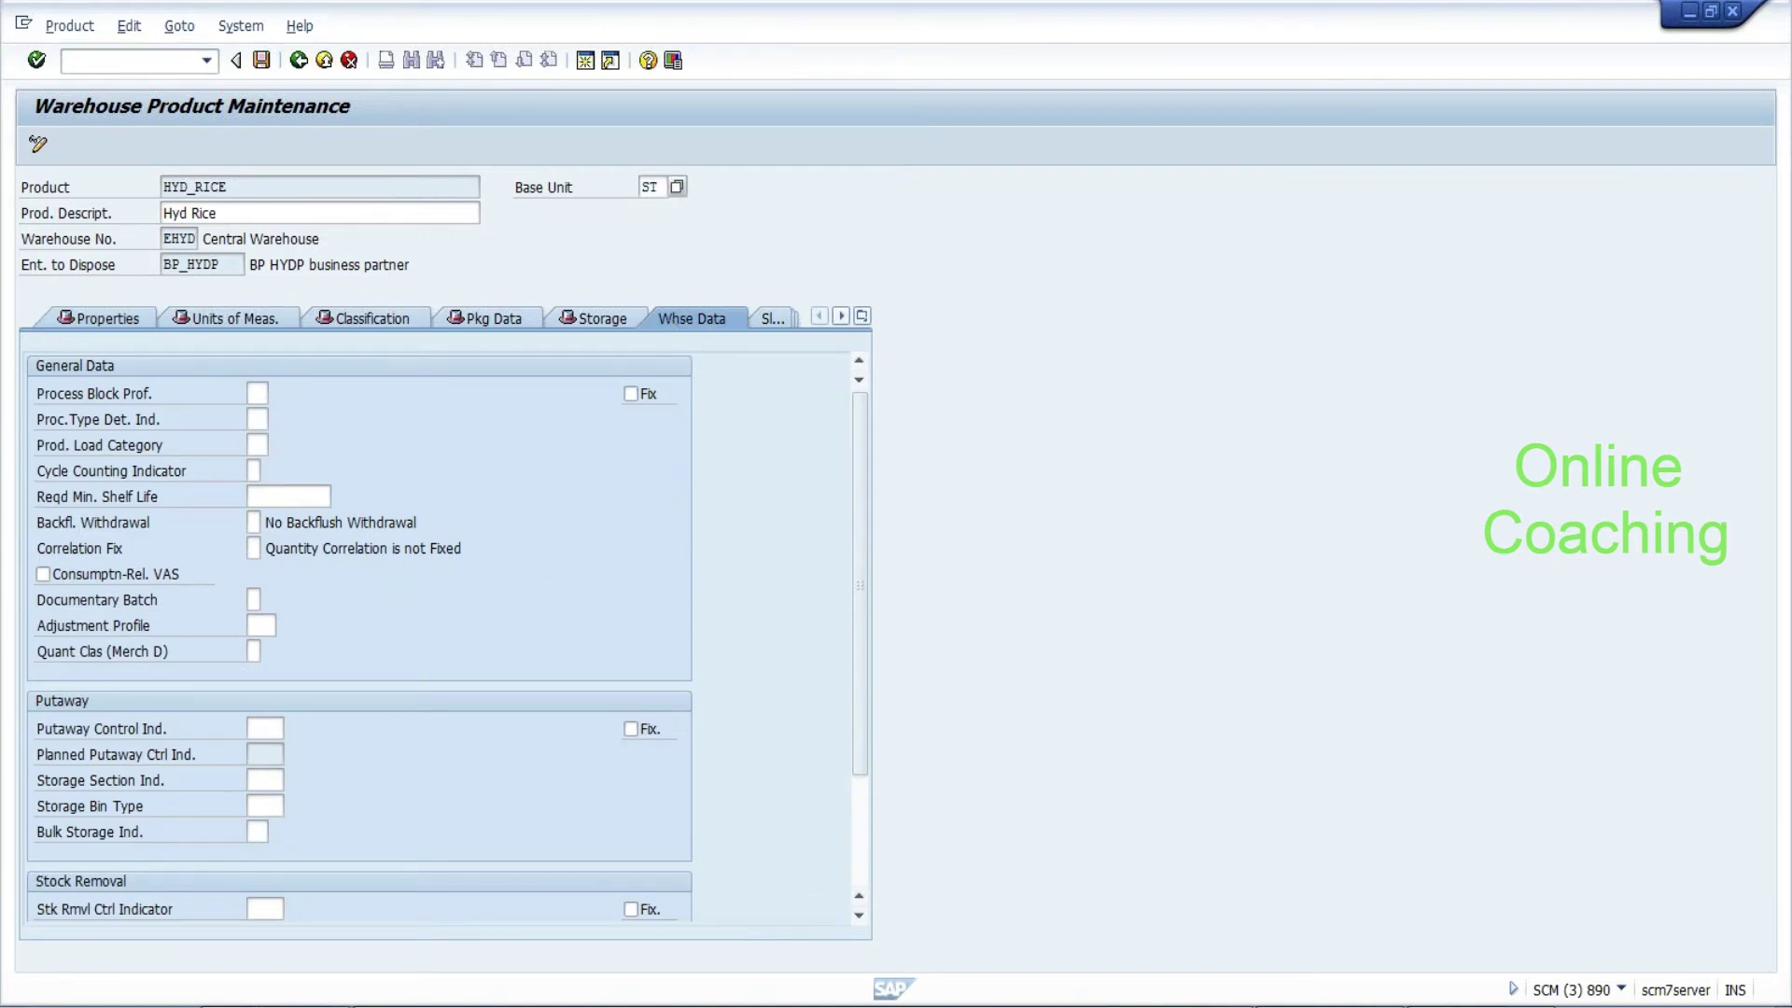
{"action": "left_click", "coordinate": [255, 419]}
{"action": "left_click_drag", "start_coordinate": [857, 697], "coordinate": [862, 748]}
{"action": "left_click", "coordinate": [264, 651]}
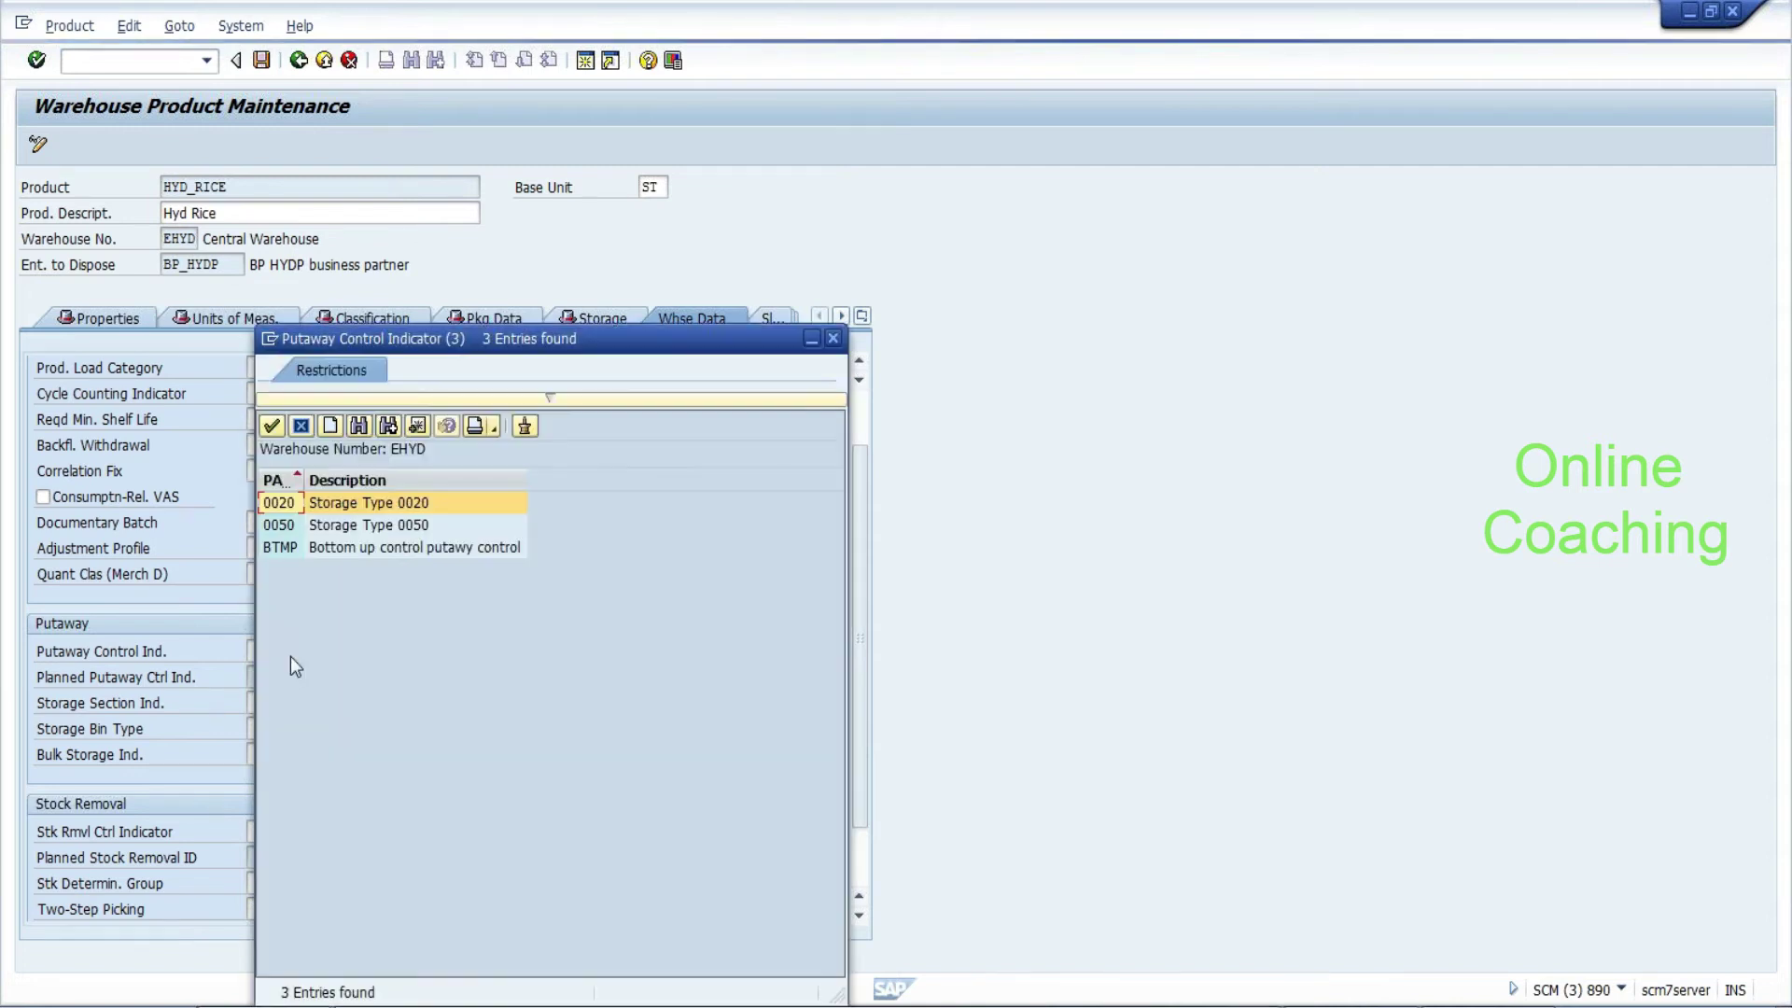
{"action": "left_click", "coordinate": [283, 546]}
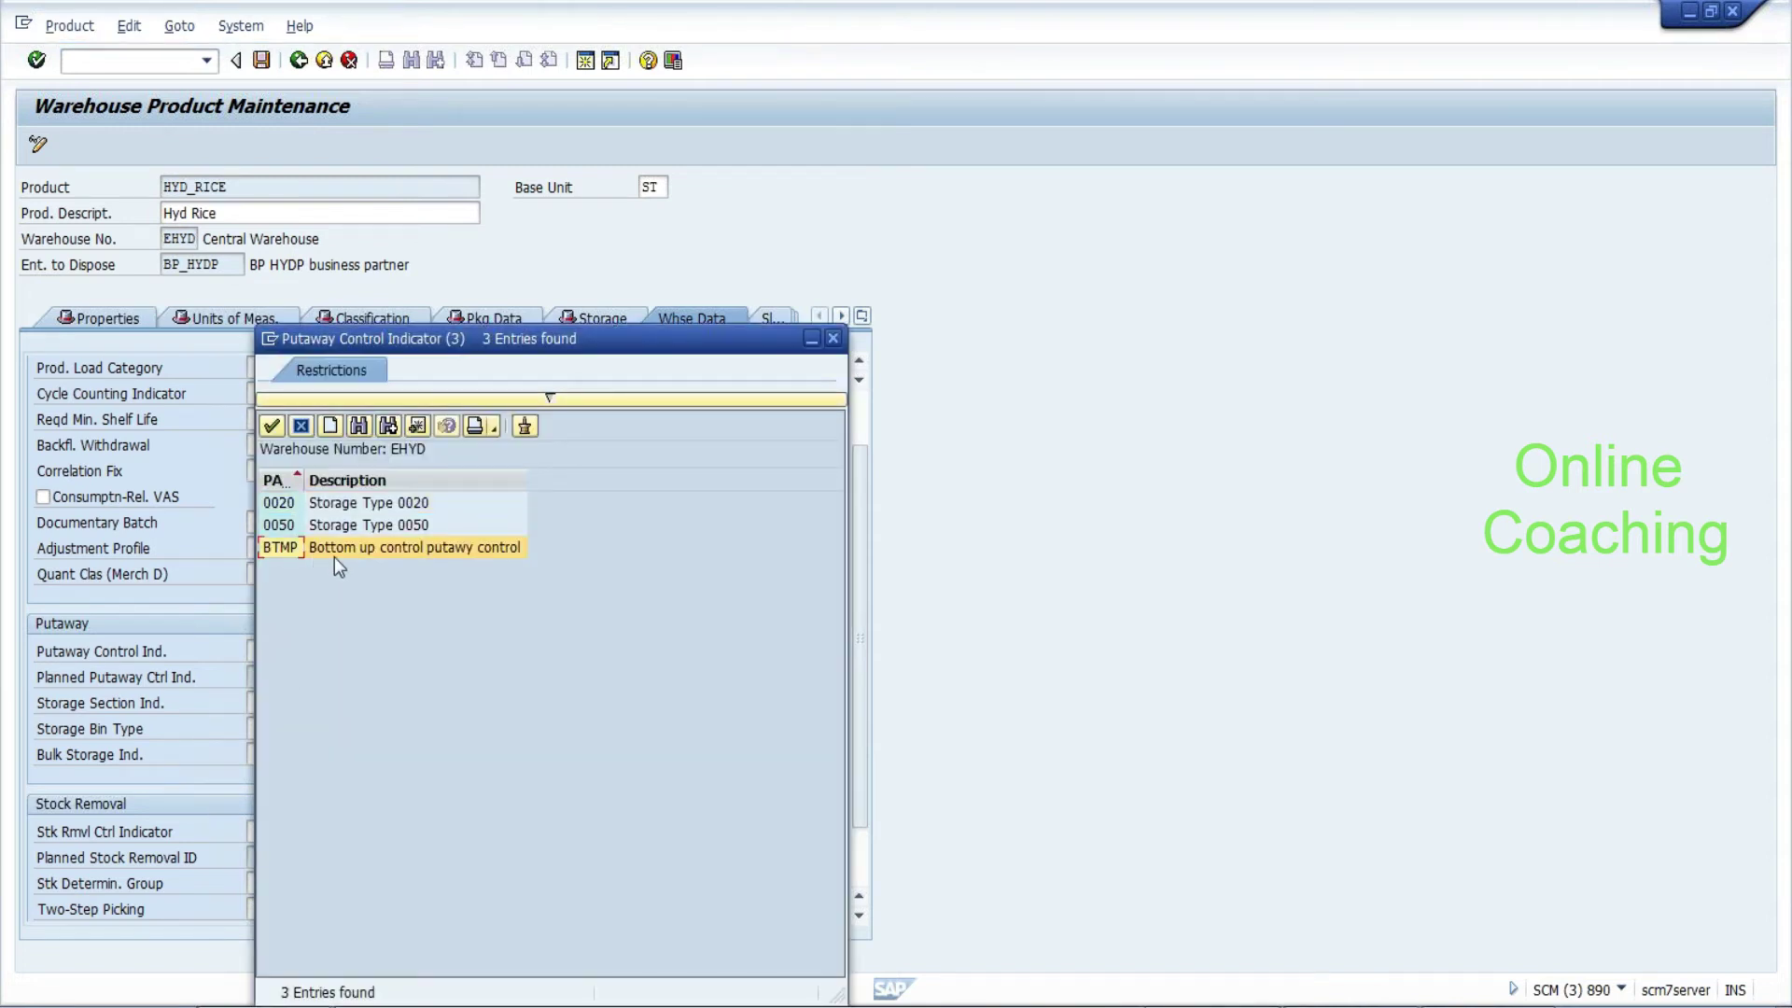
{"action": "double_click", "coordinate": [285, 549]}
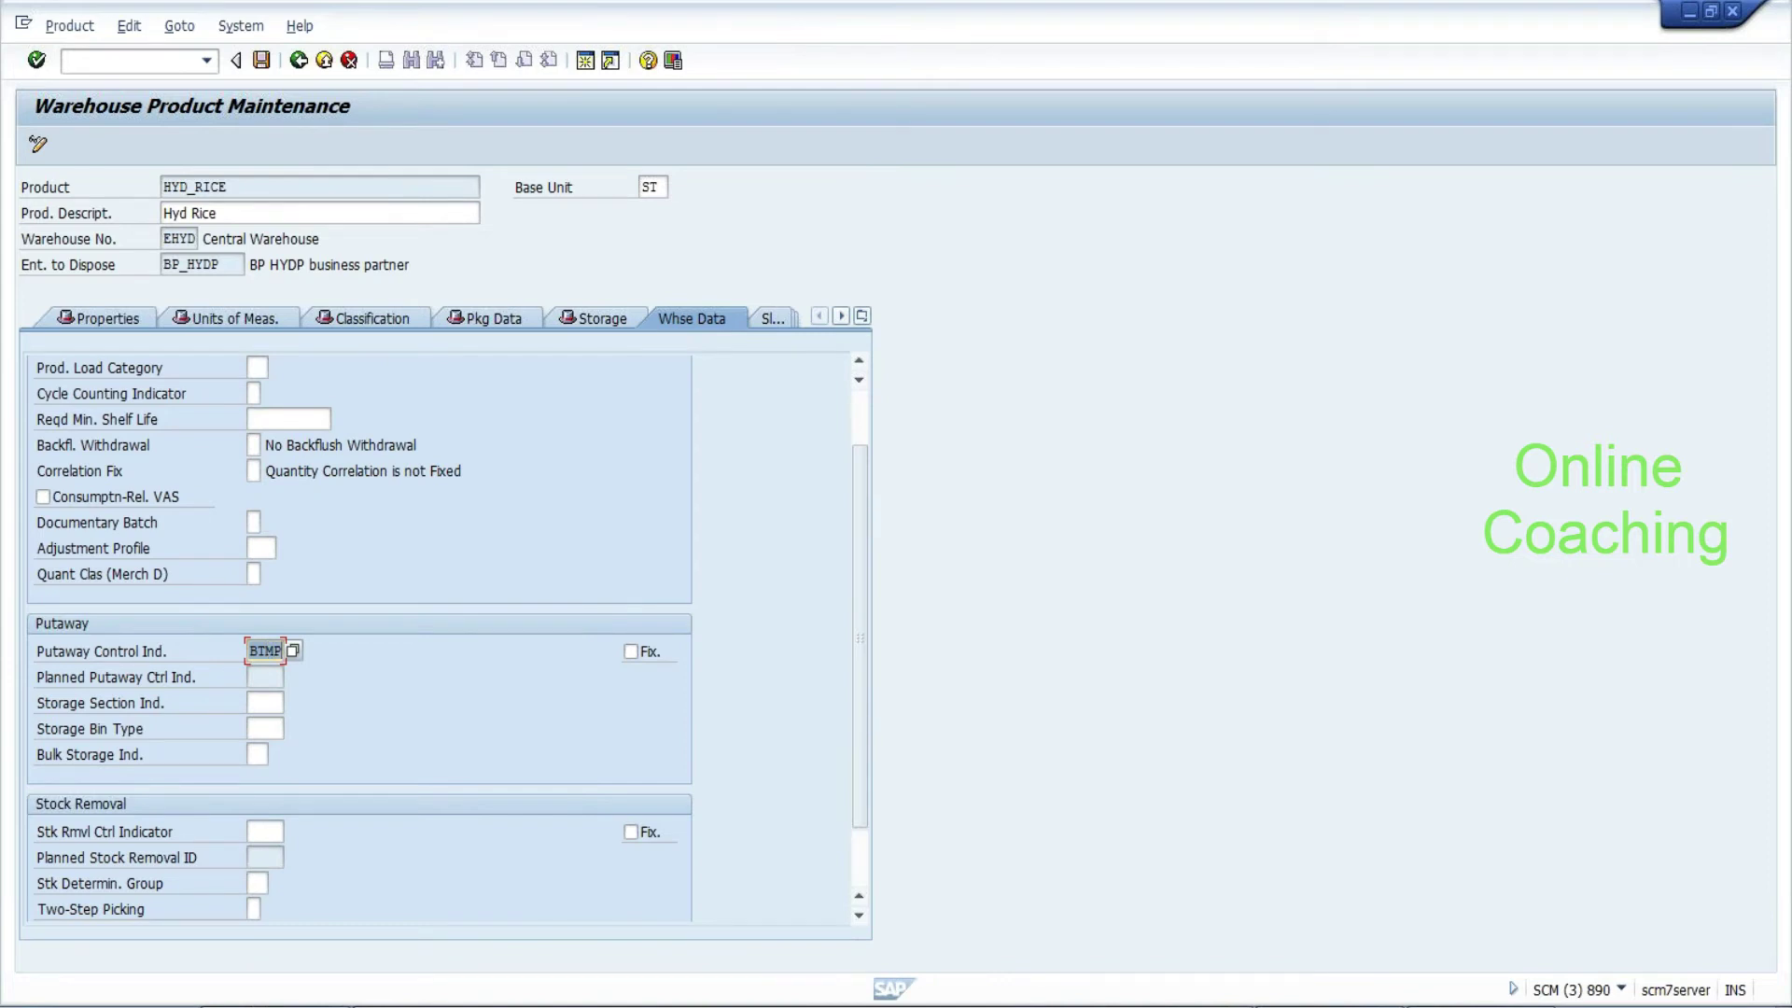
Check the storage section, bin type and stock removal indicators, then save product HYD_RICE
{"action": "left_click", "coordinate": [265, 702]}
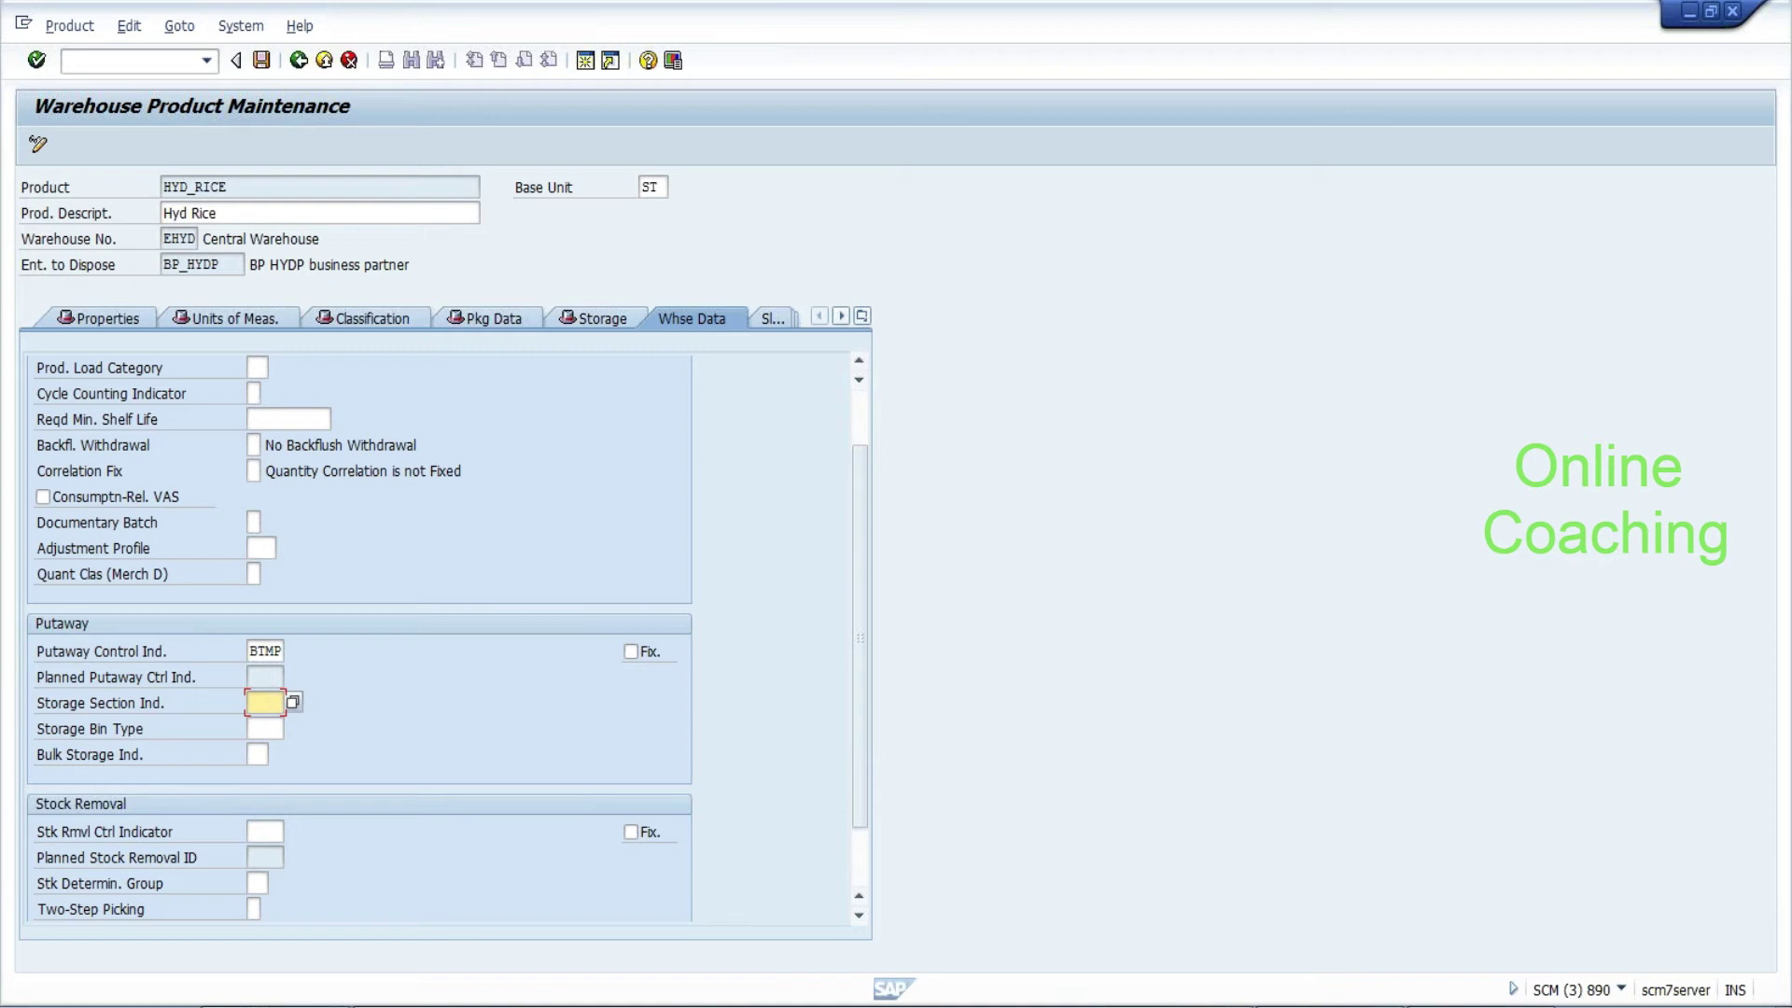
{"action": "left_click", "coordinate": [265, 728]}
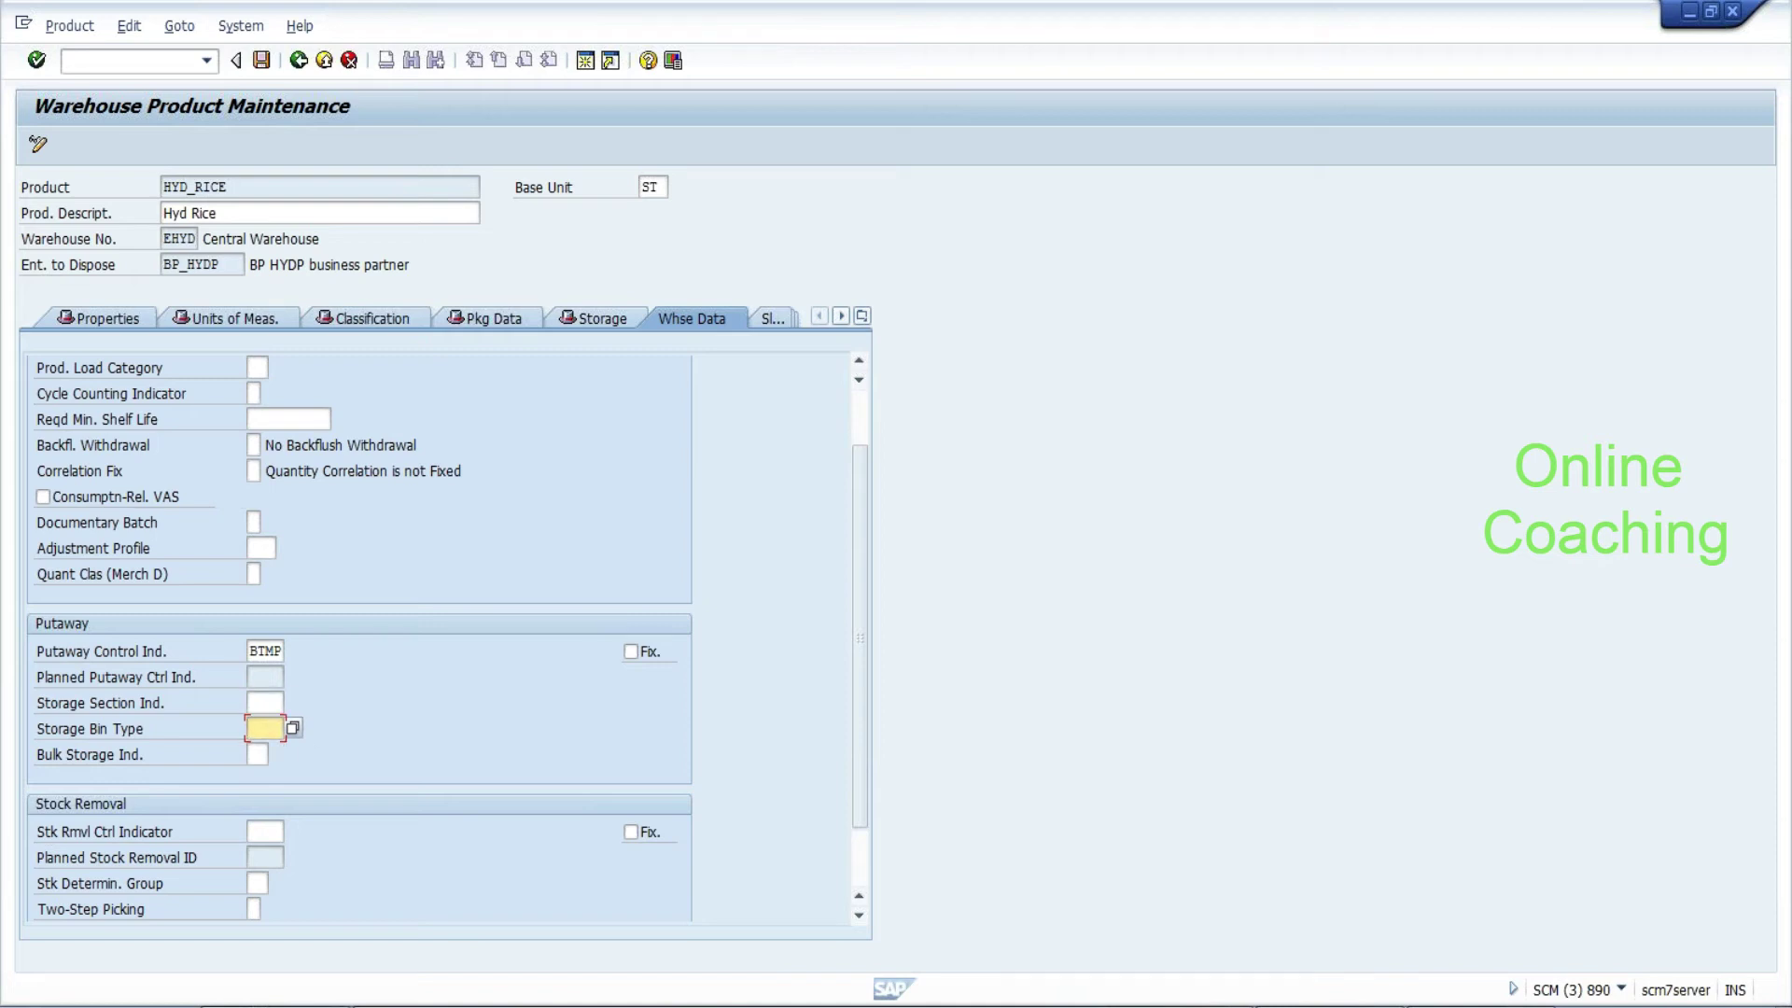
{"action": "left_click", "coordinate": [256, 754]}
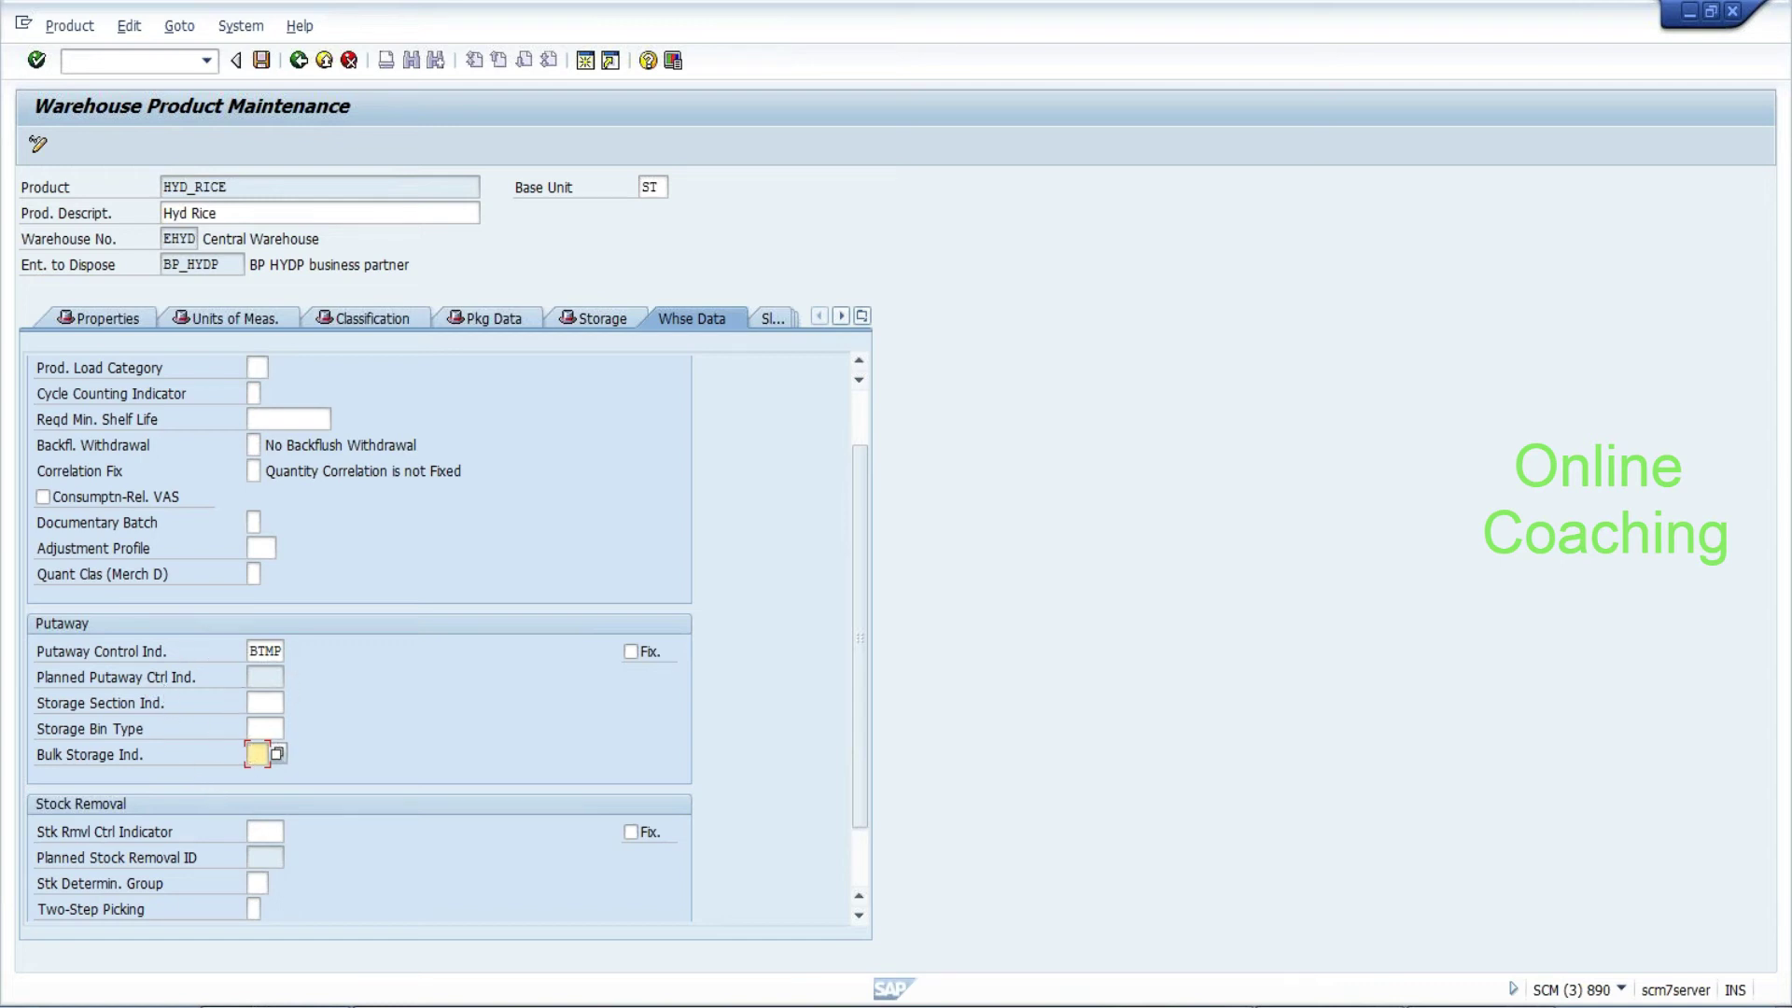
{"action": "left_click_drag", "start_coordinate": [862, 754], "coordinate": [862, 804]}
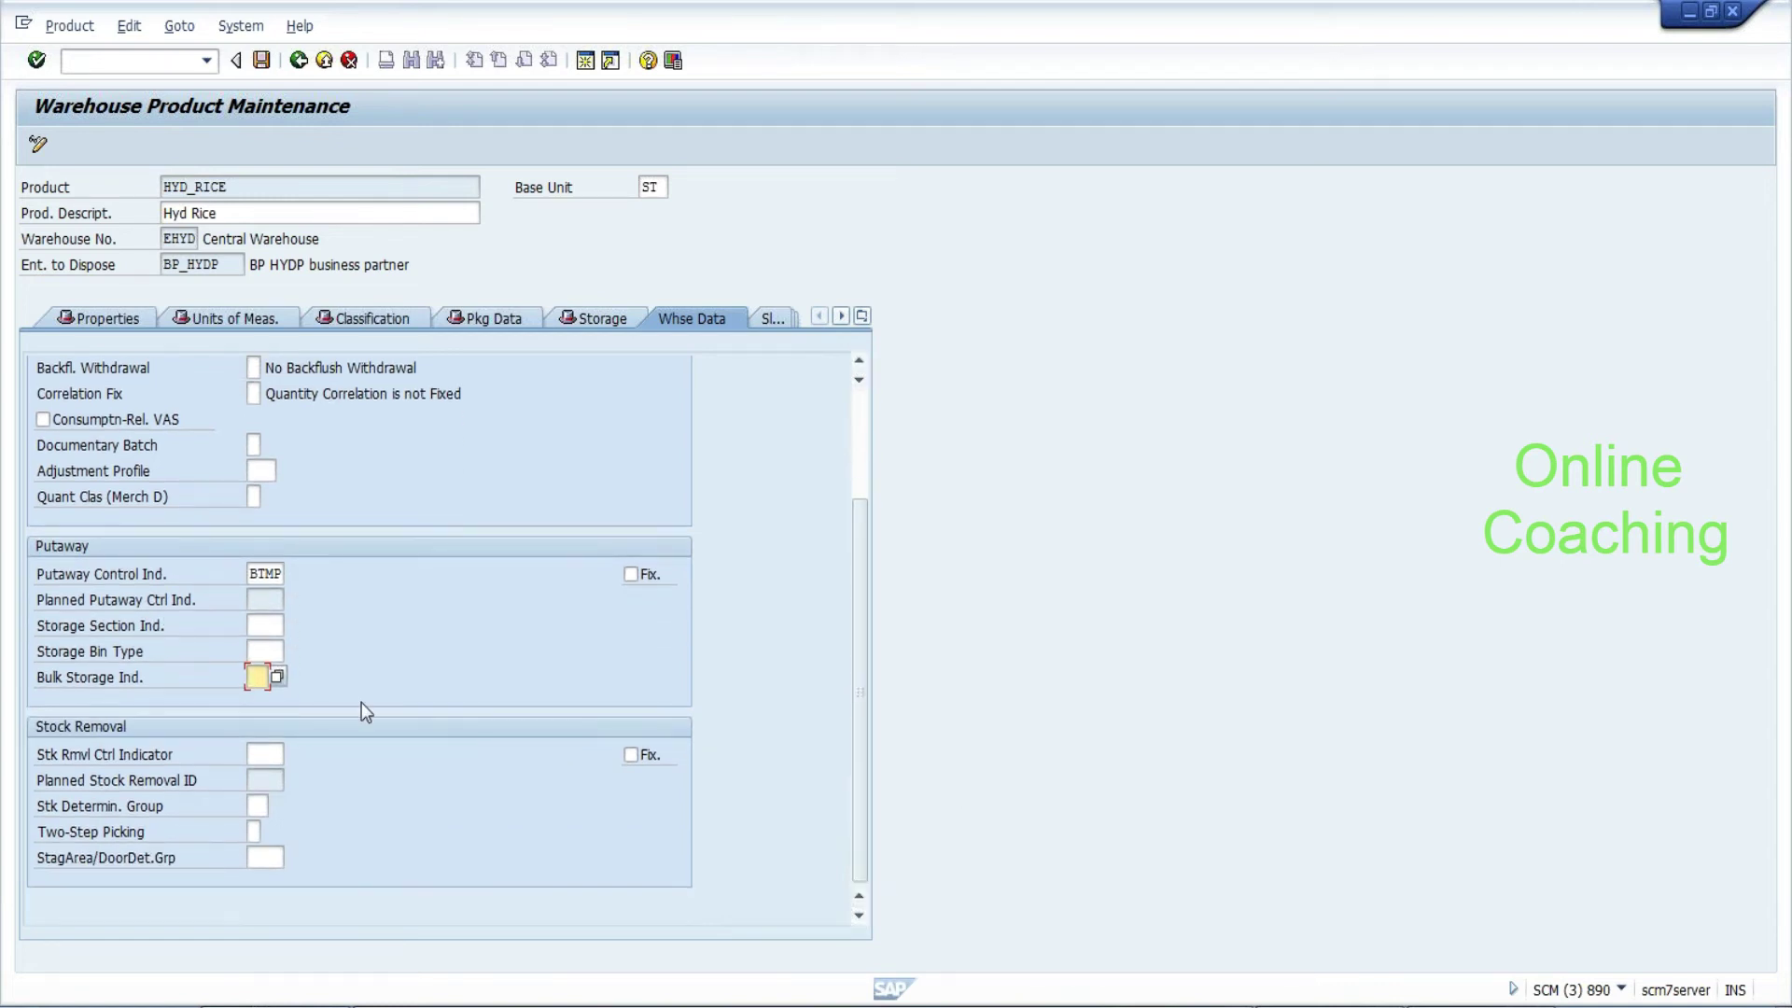
{"action": "left_click", "coordinate": [261, 573]}
{"action": "left_click", "coordinate": [264, 754]}
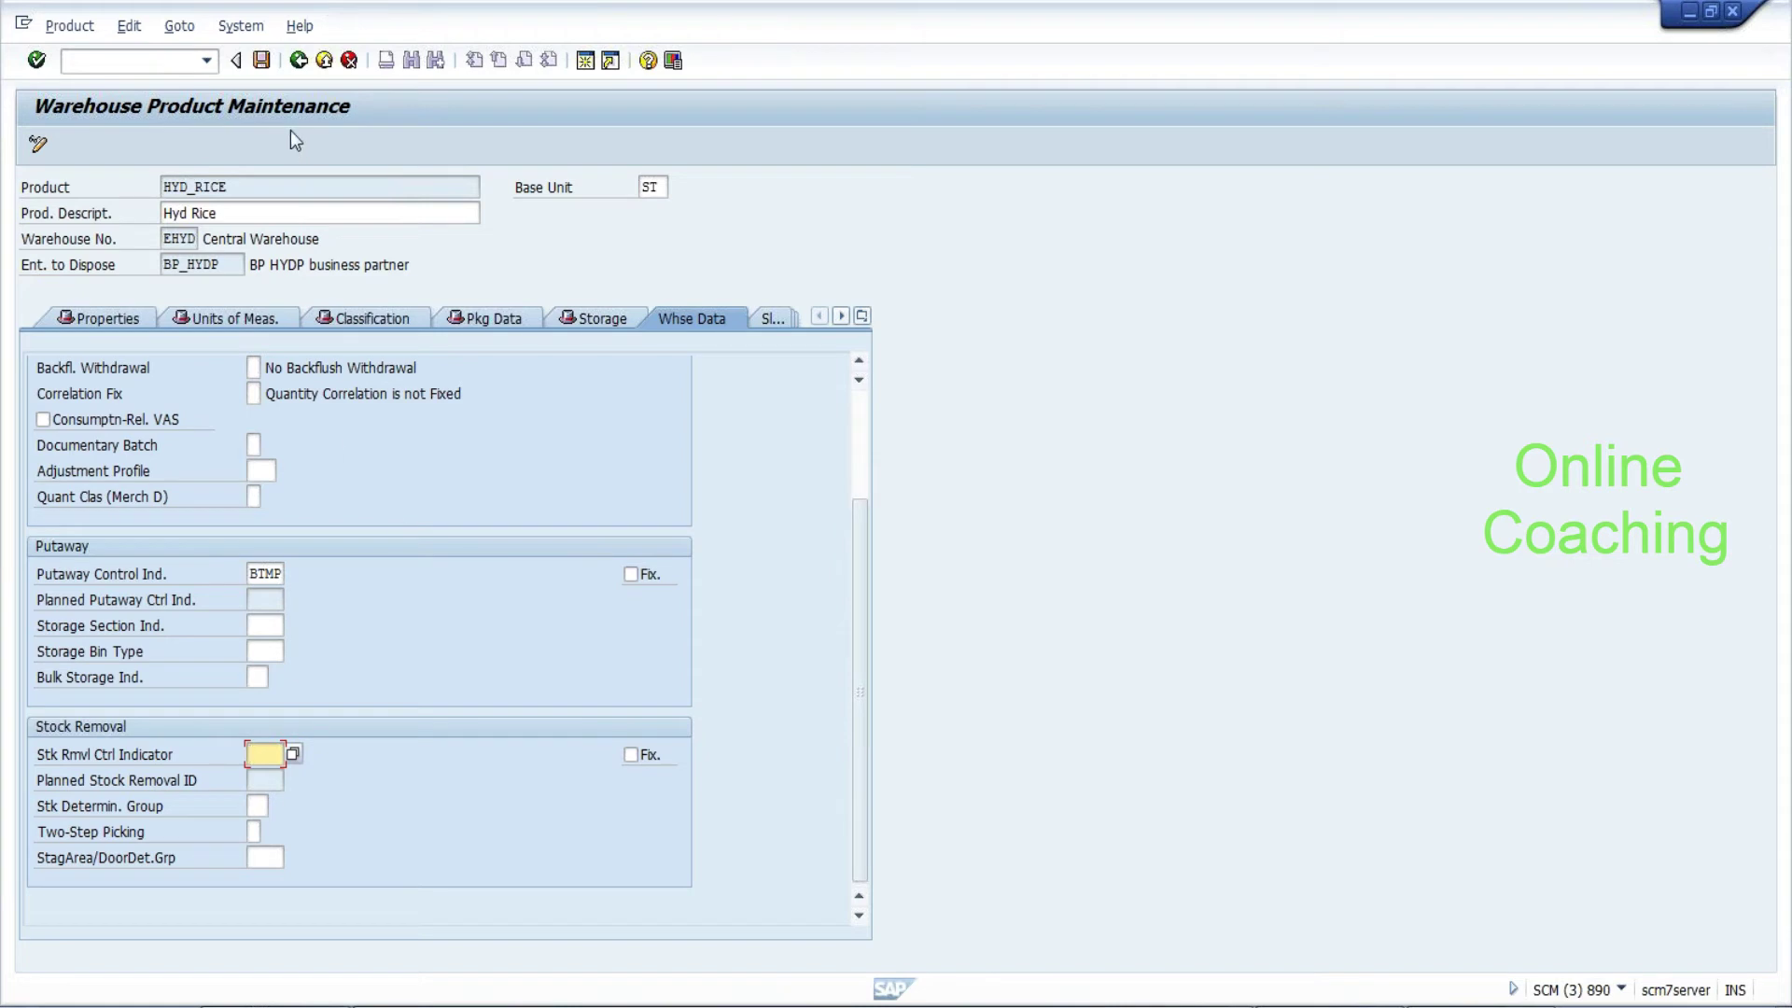
{"action": "left_click", "coordinate": [262, 60]}
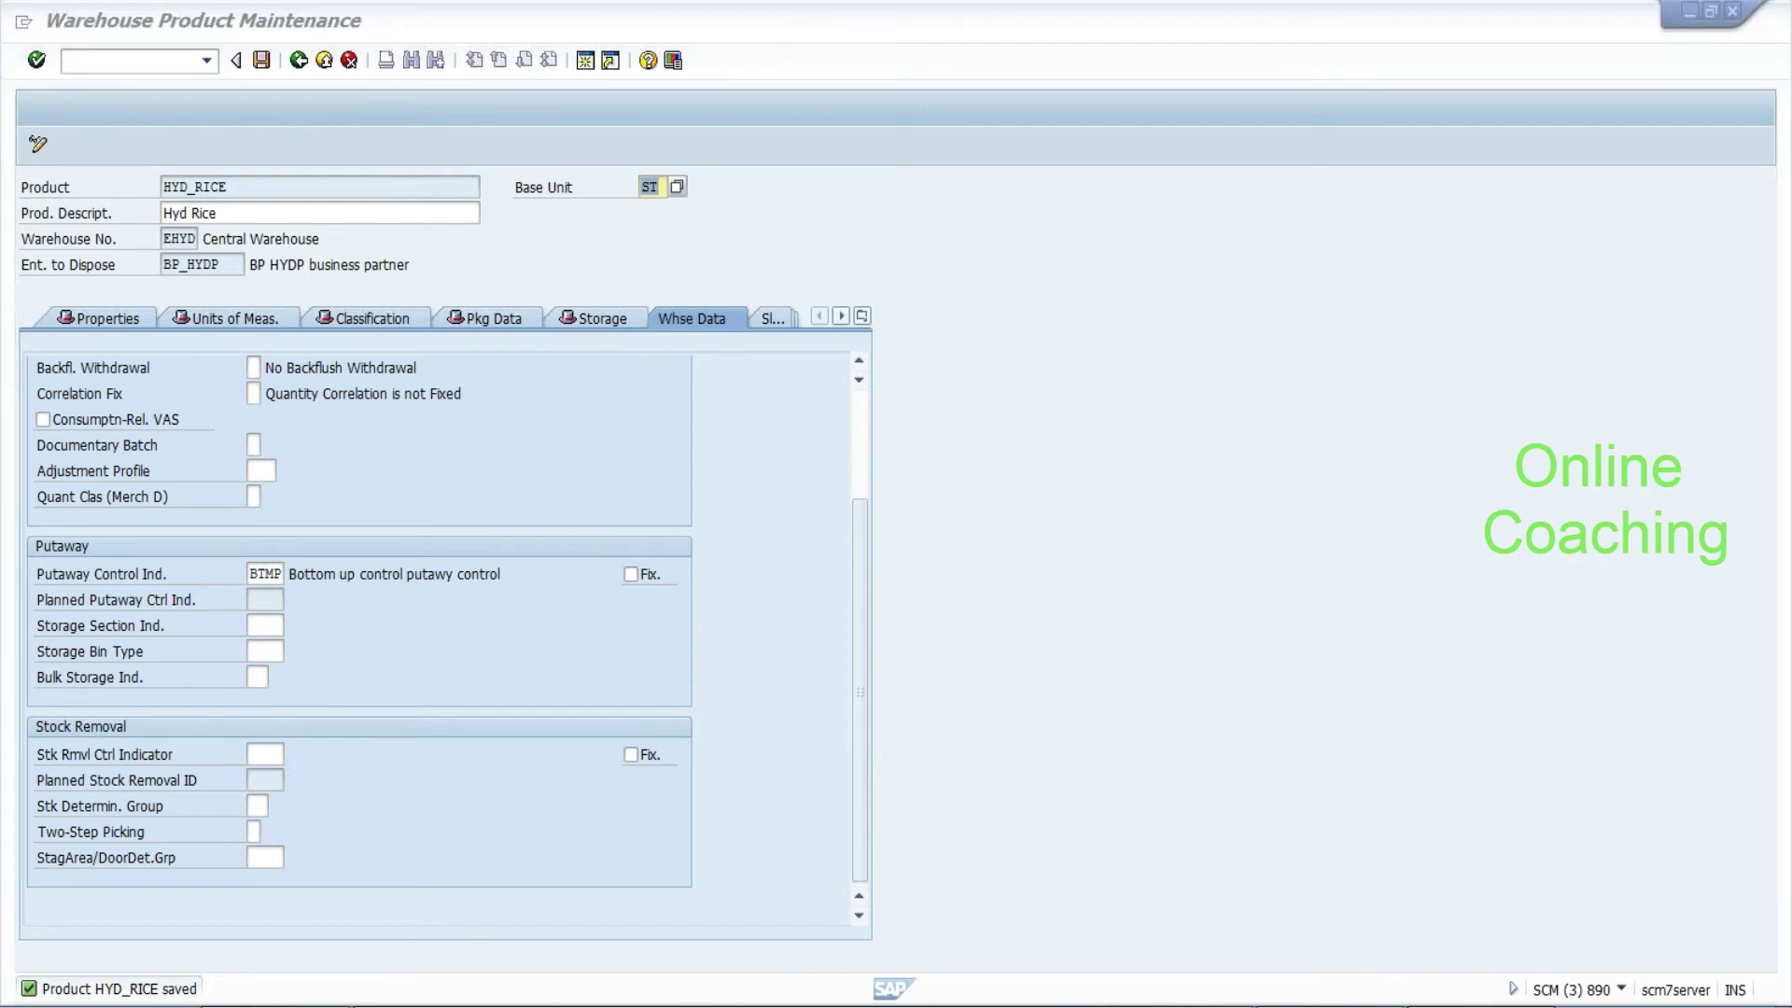
Add a dashed divider and an 'Ongoing warehouse:-->' line to the notes
{"action": "key", "text": "Return"}
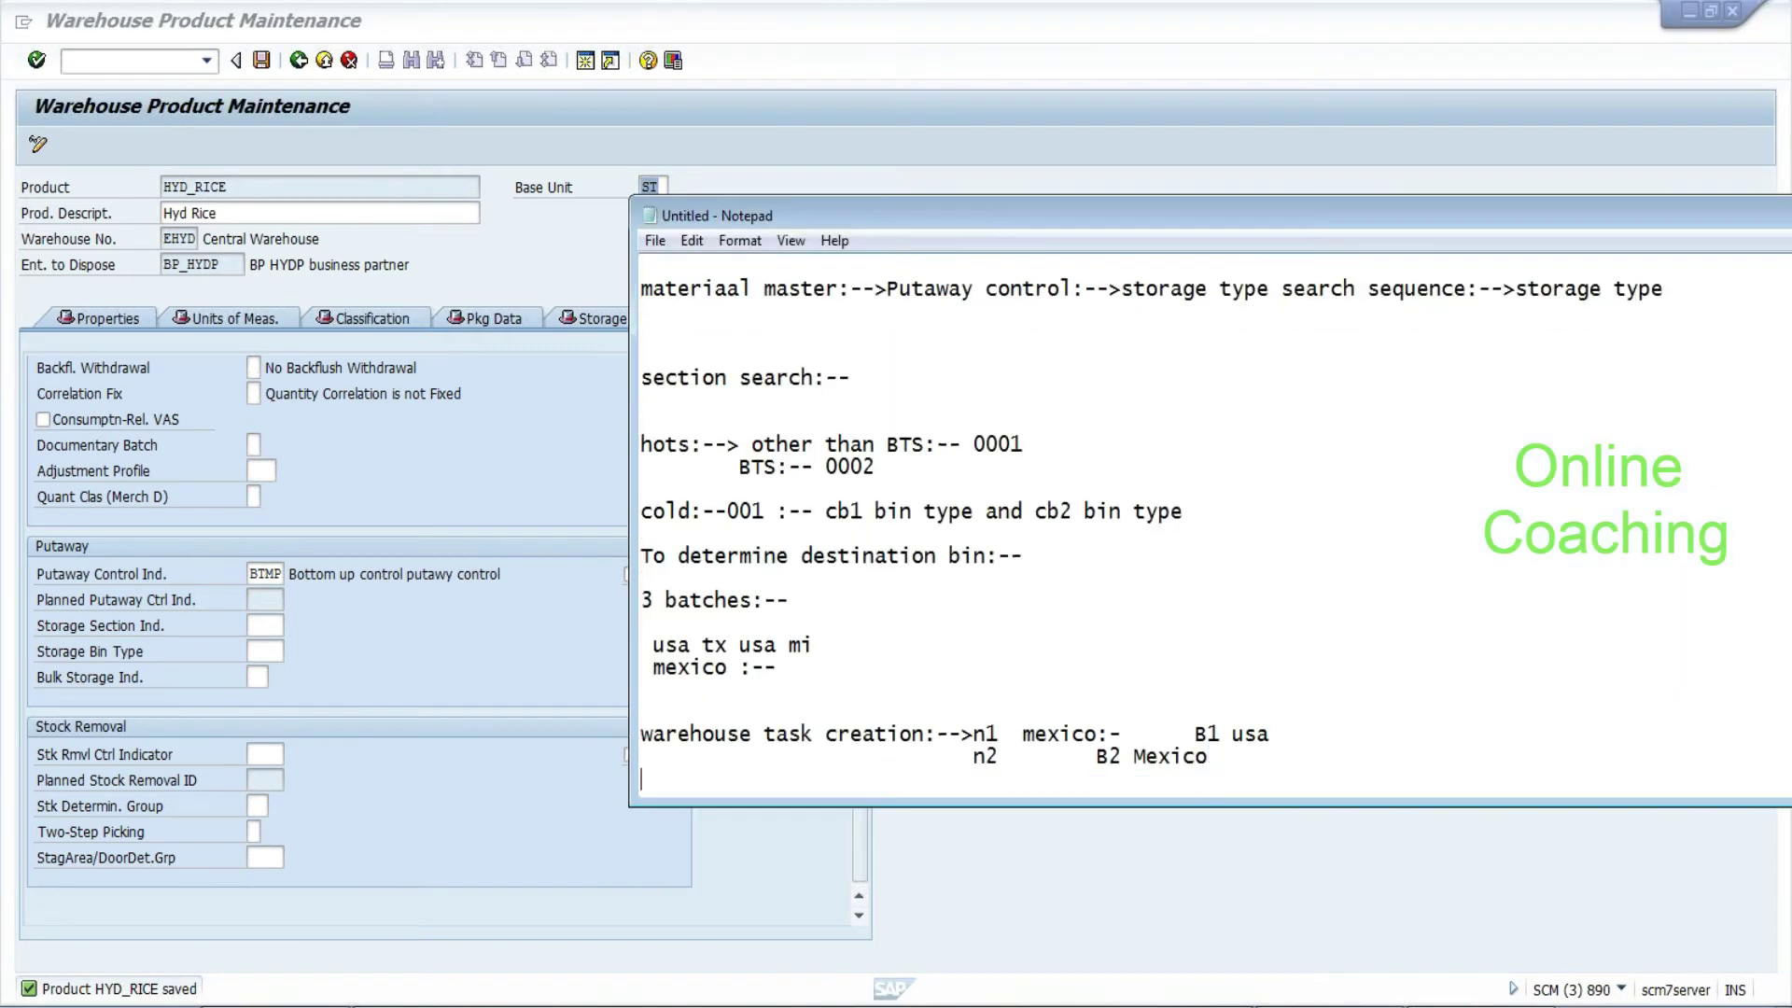
{"action": "type", "text": "------------------------------------------------"}
{"action": "key", "text": "Return"}
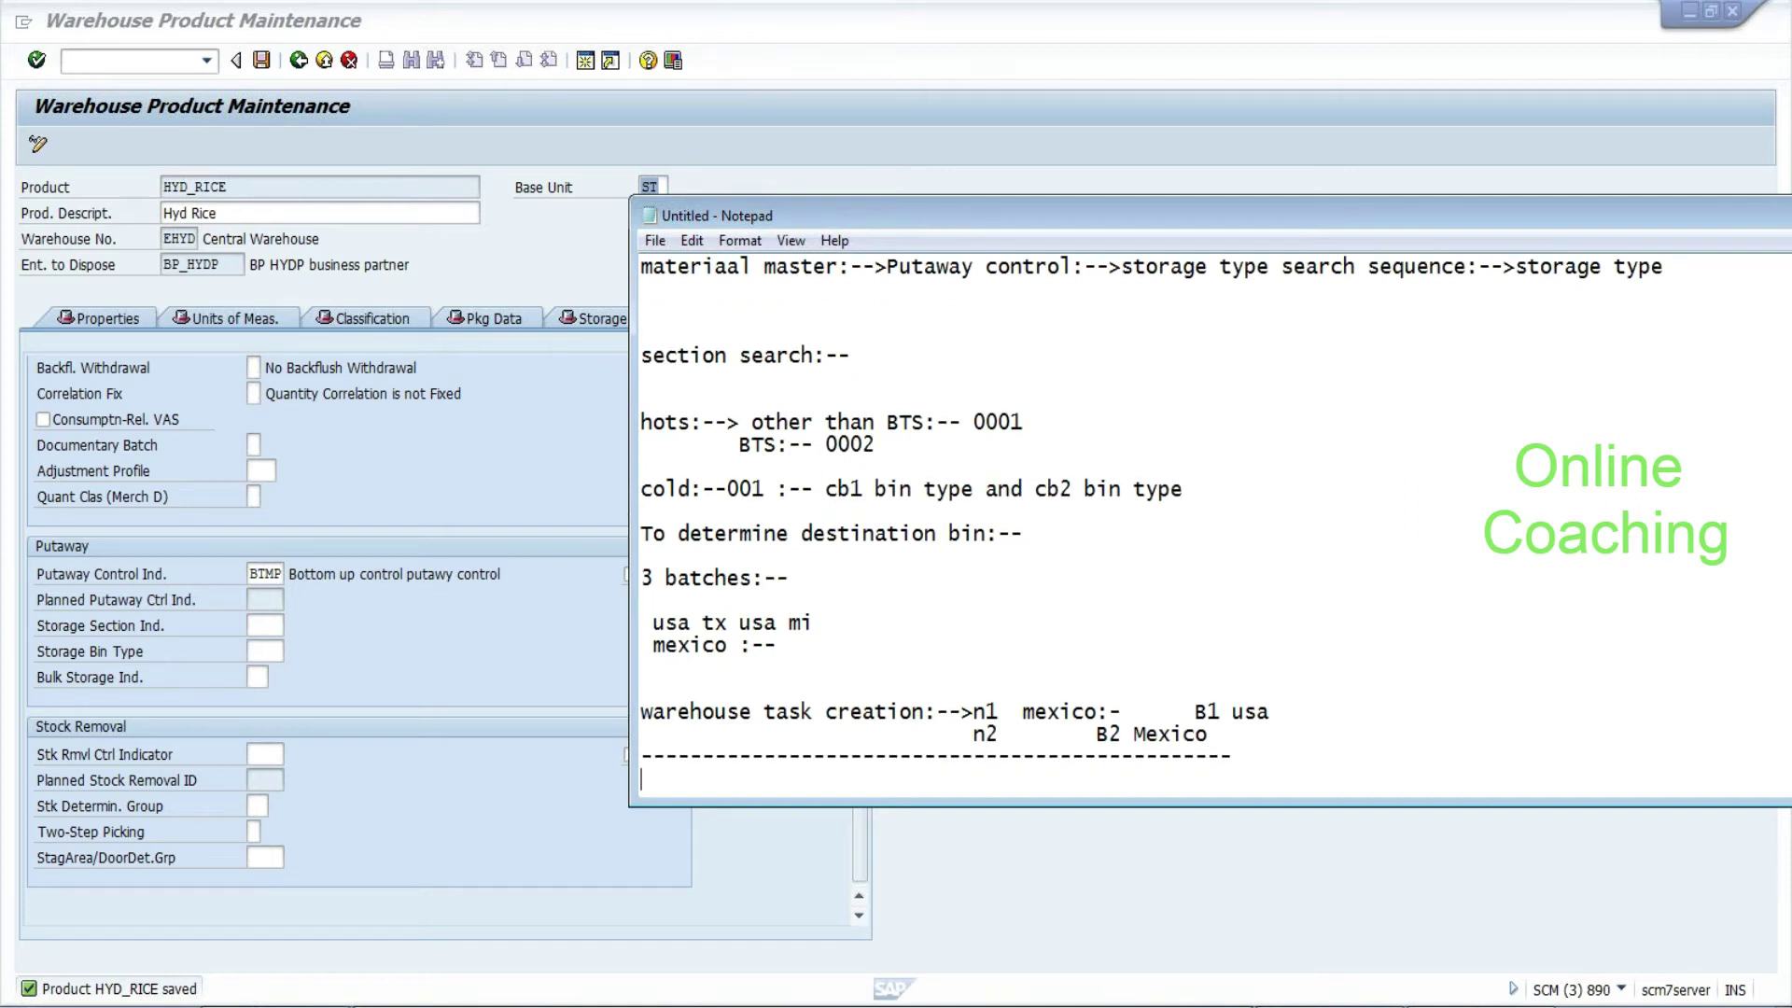
{"action": "key", "text": "Return"}
{"action": "type", "text": "Ongoin"}
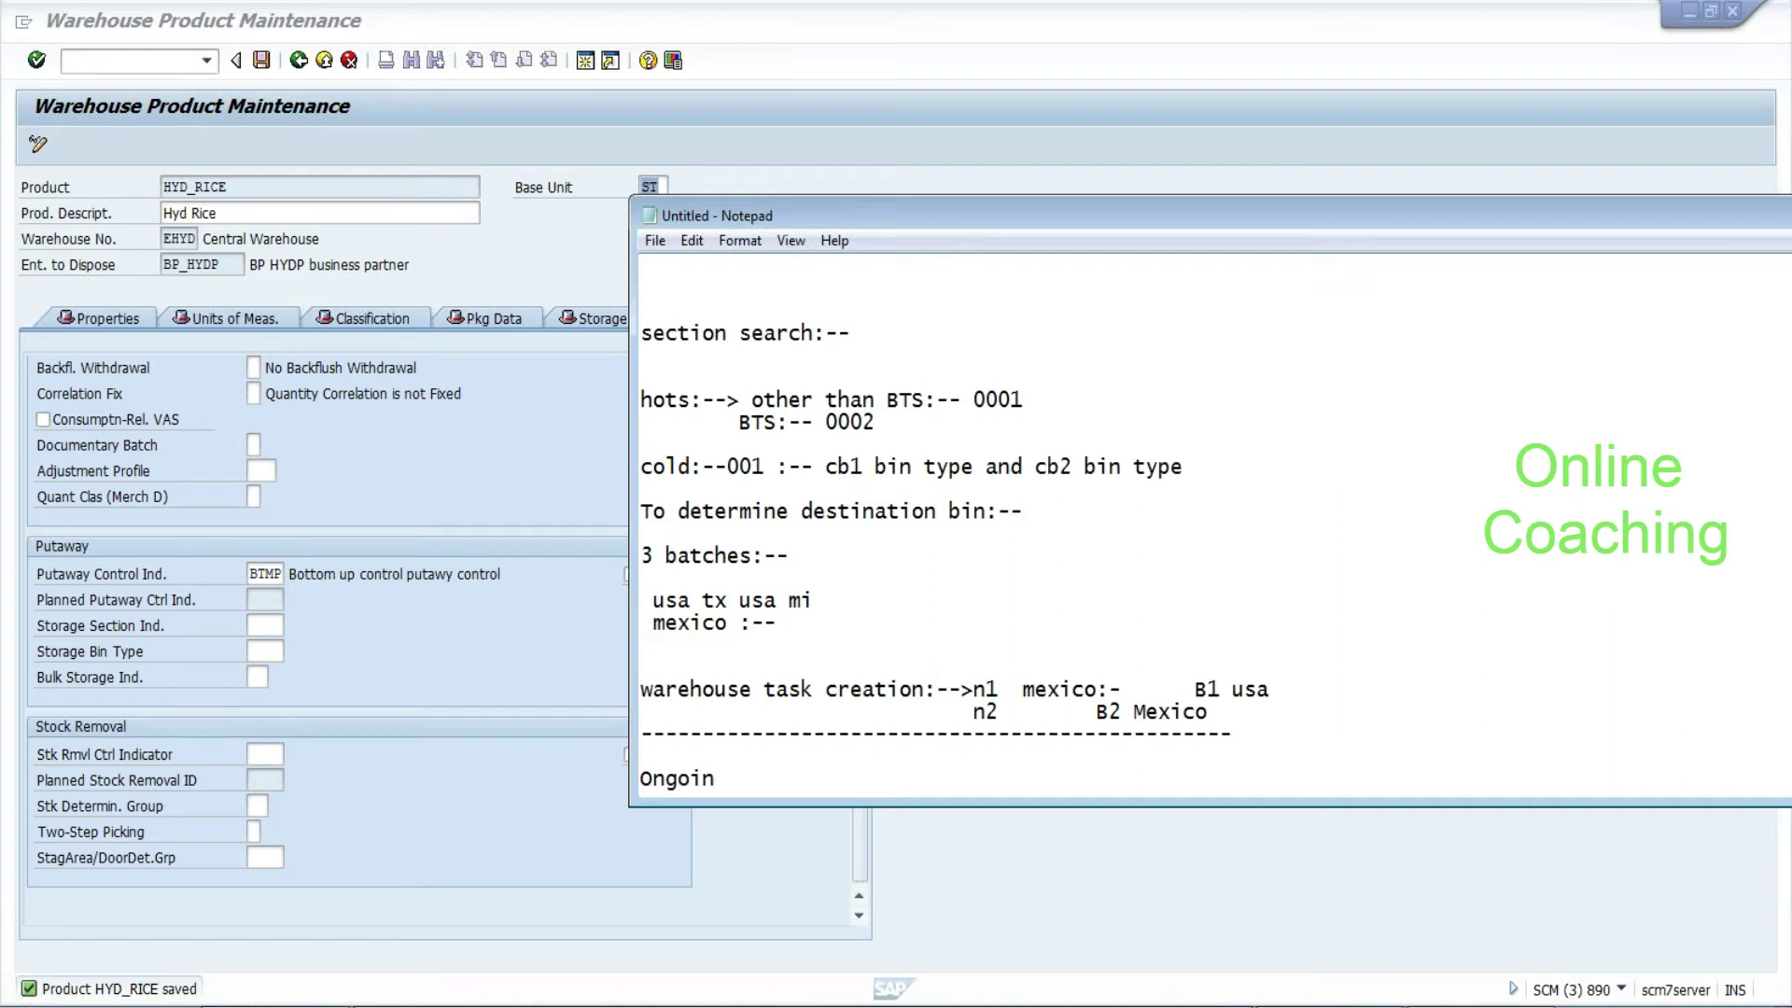
{"action": "type", "text": "g warehouse:-->"}
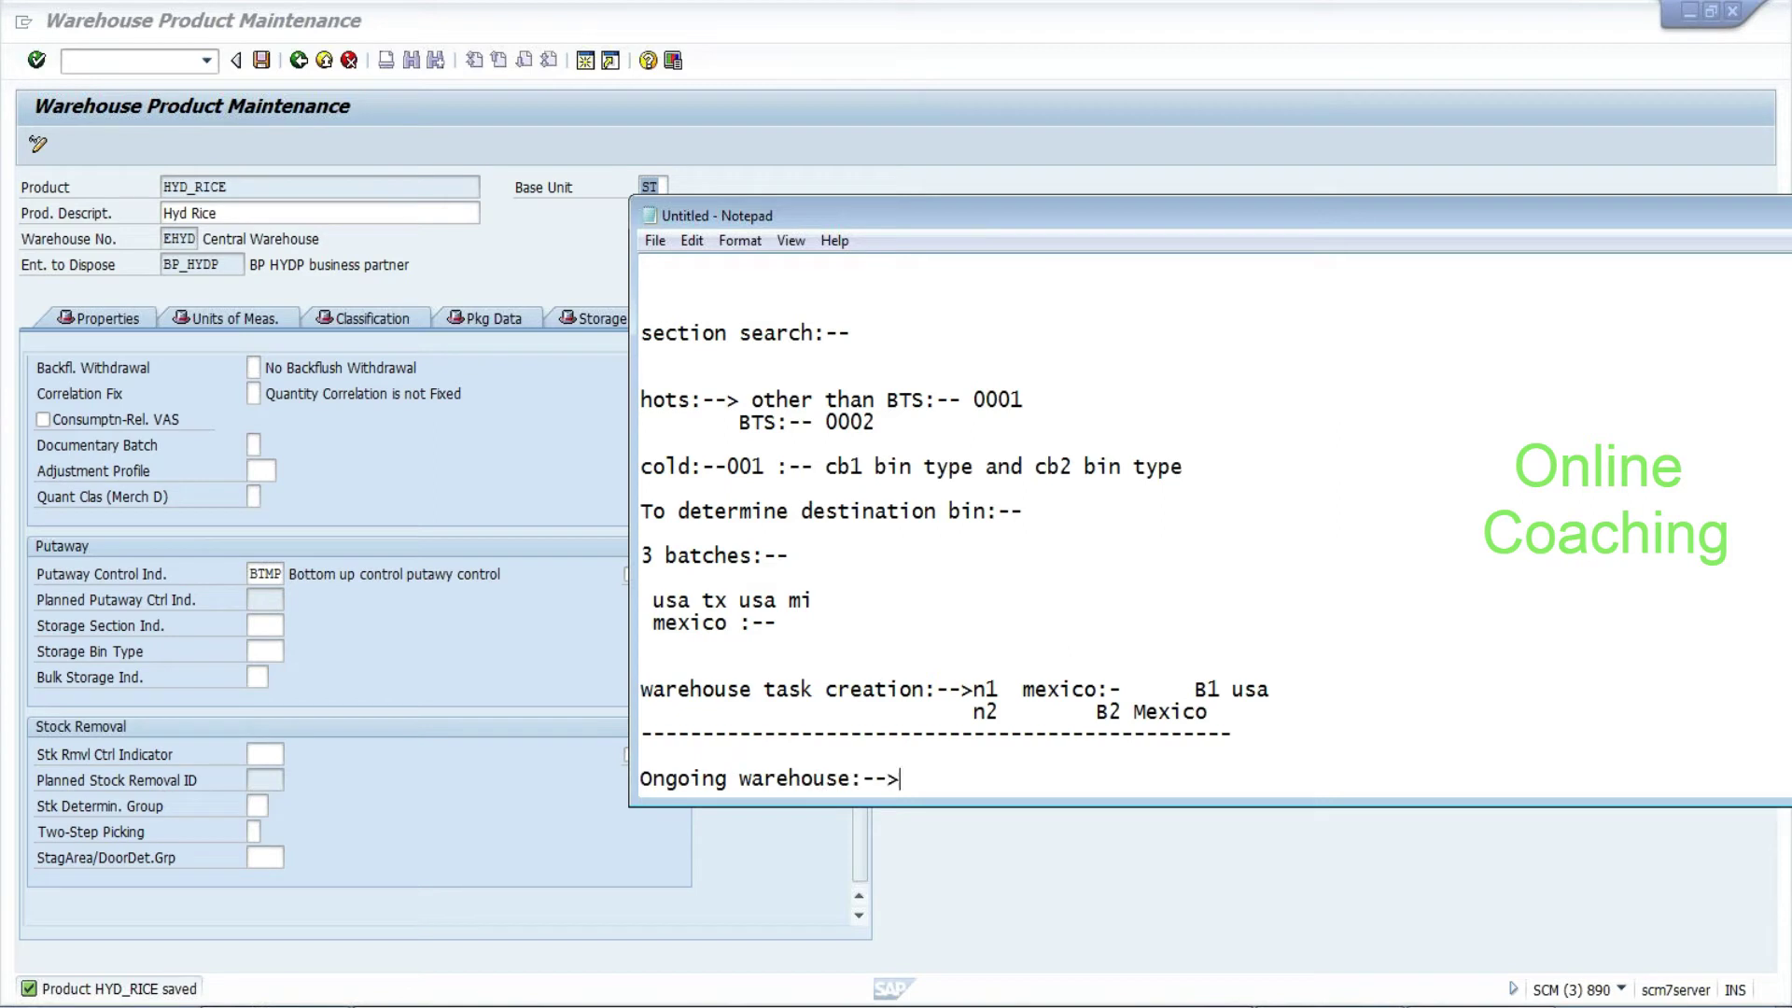
{"action": "key", "text": "Return"}
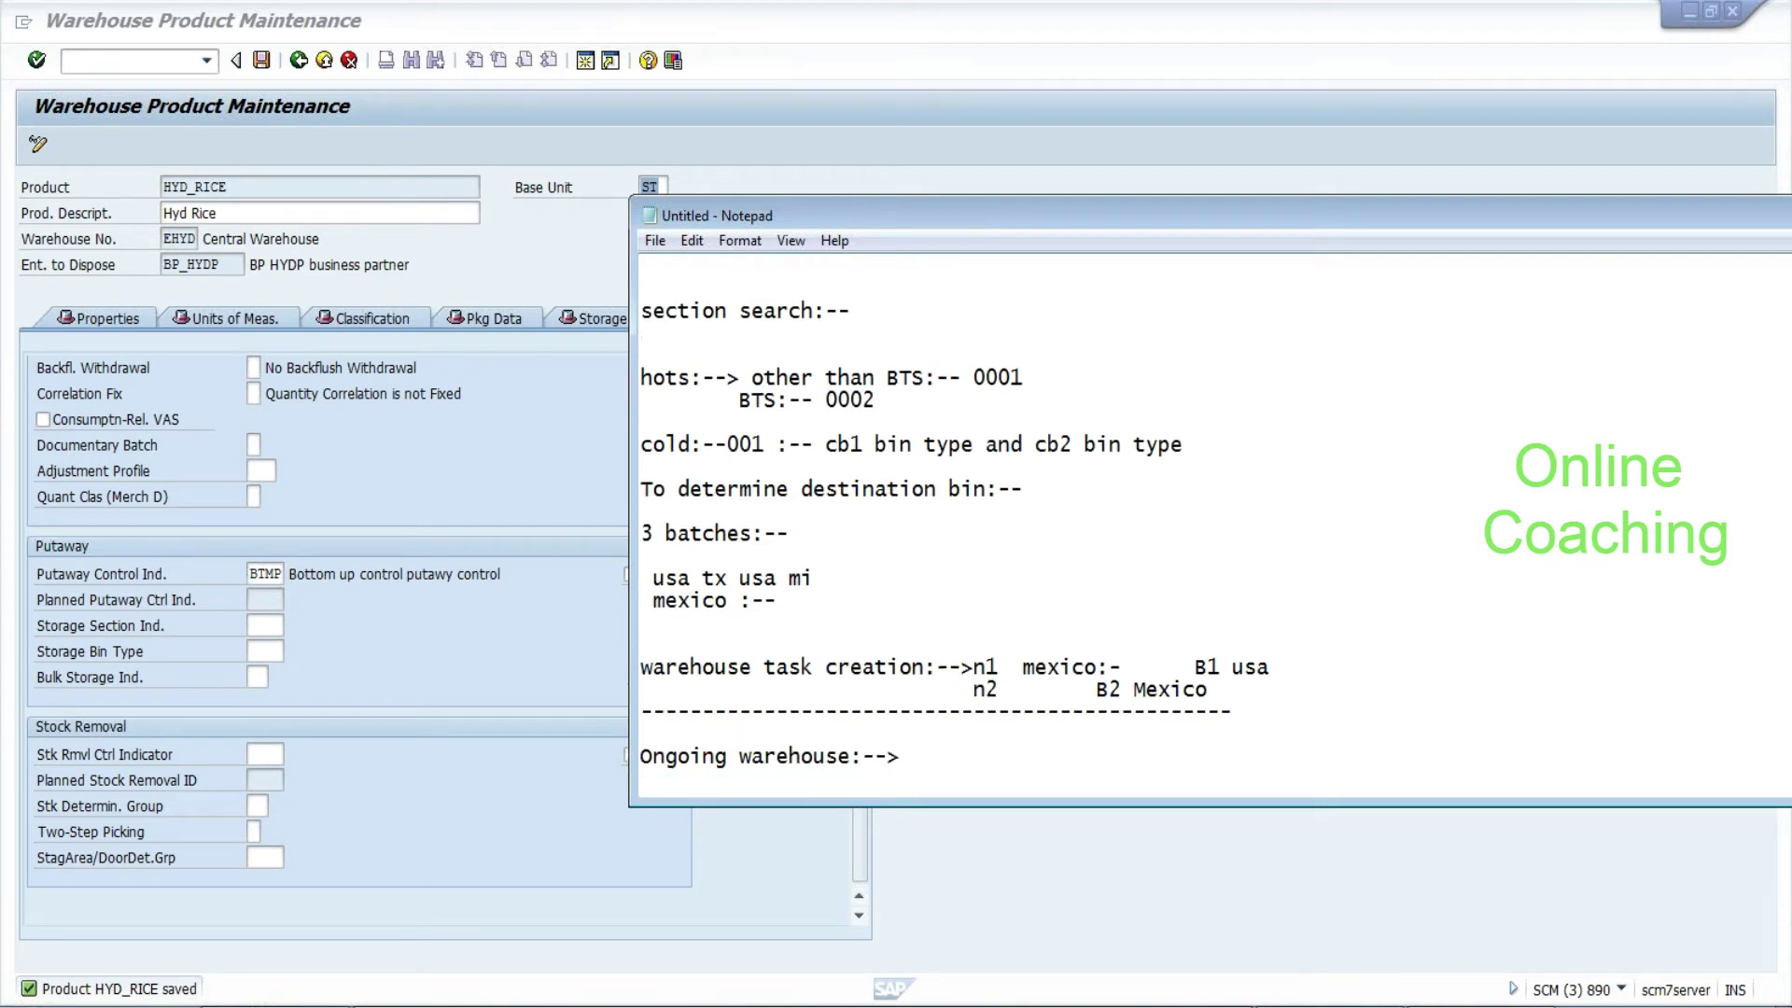
Add 'Legacy:-->control:-->', 'CIF:-->' and 'CIF user exit:-->' lines to the notes while checking the product
{"action": "left_click", "coordinate": [264, 573]}
{"action": "left_click_drag", "start_coordinate": [855, 577], "coordinate": [856, 470]}
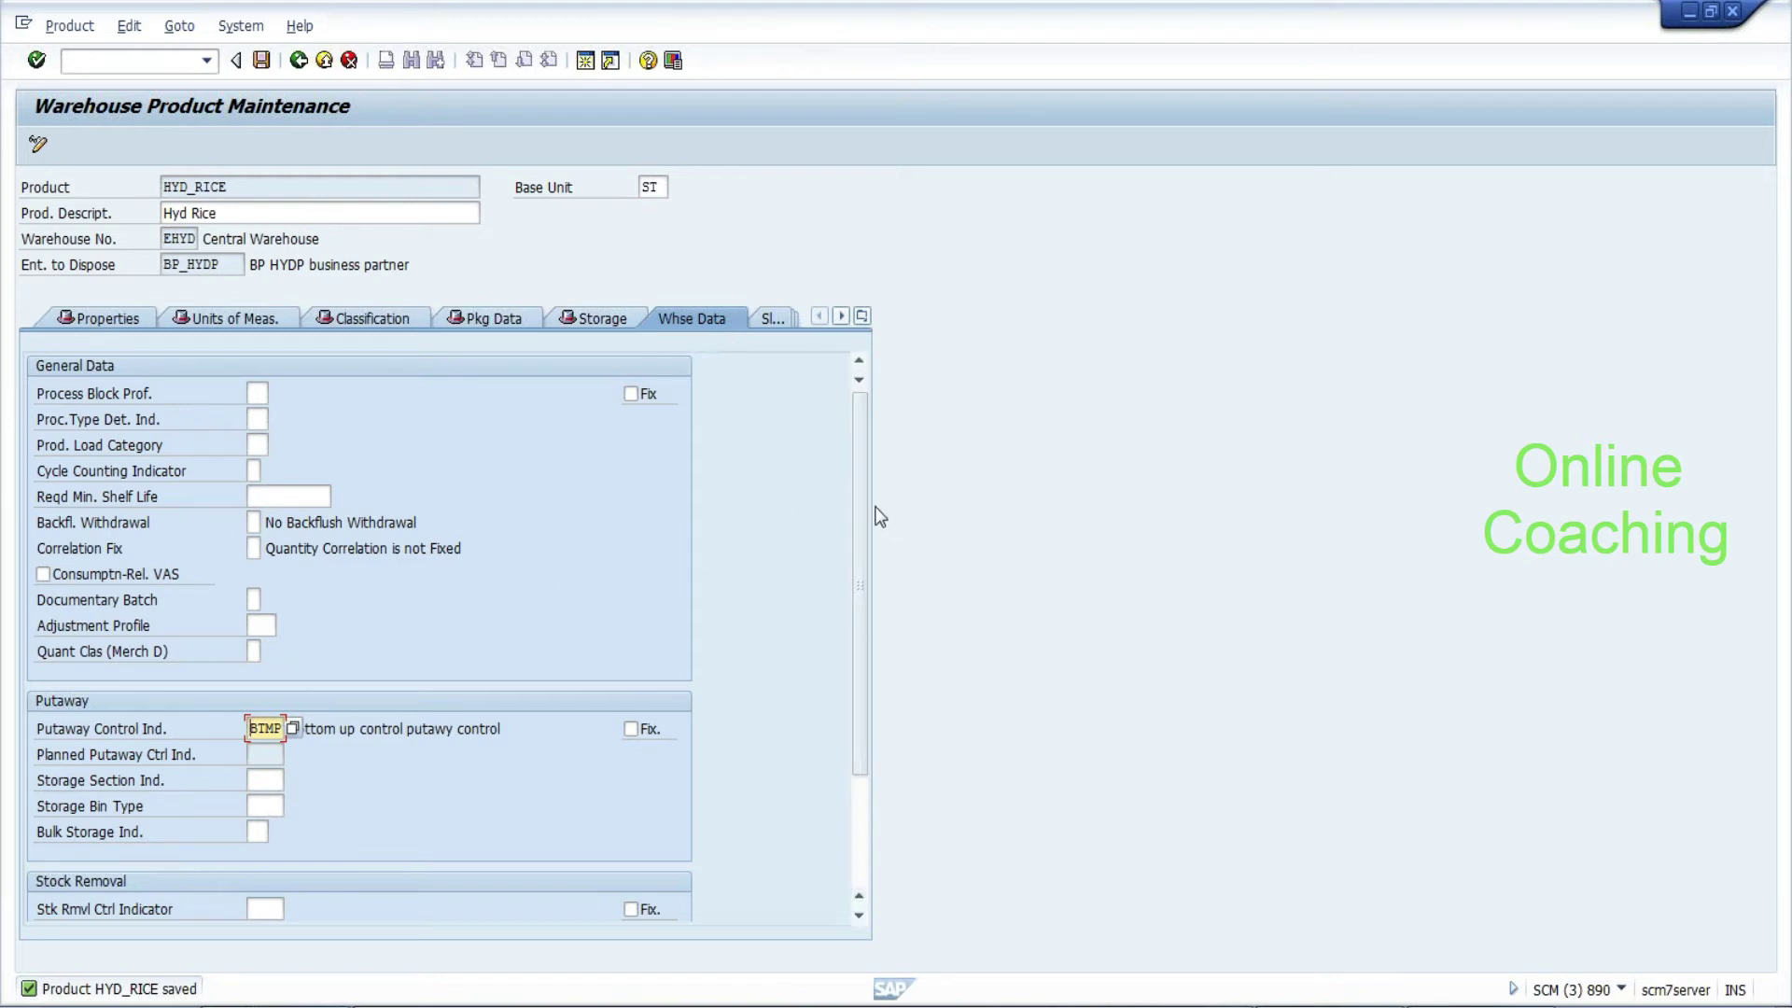
{"action": "key", "text": "alt+Tab"}
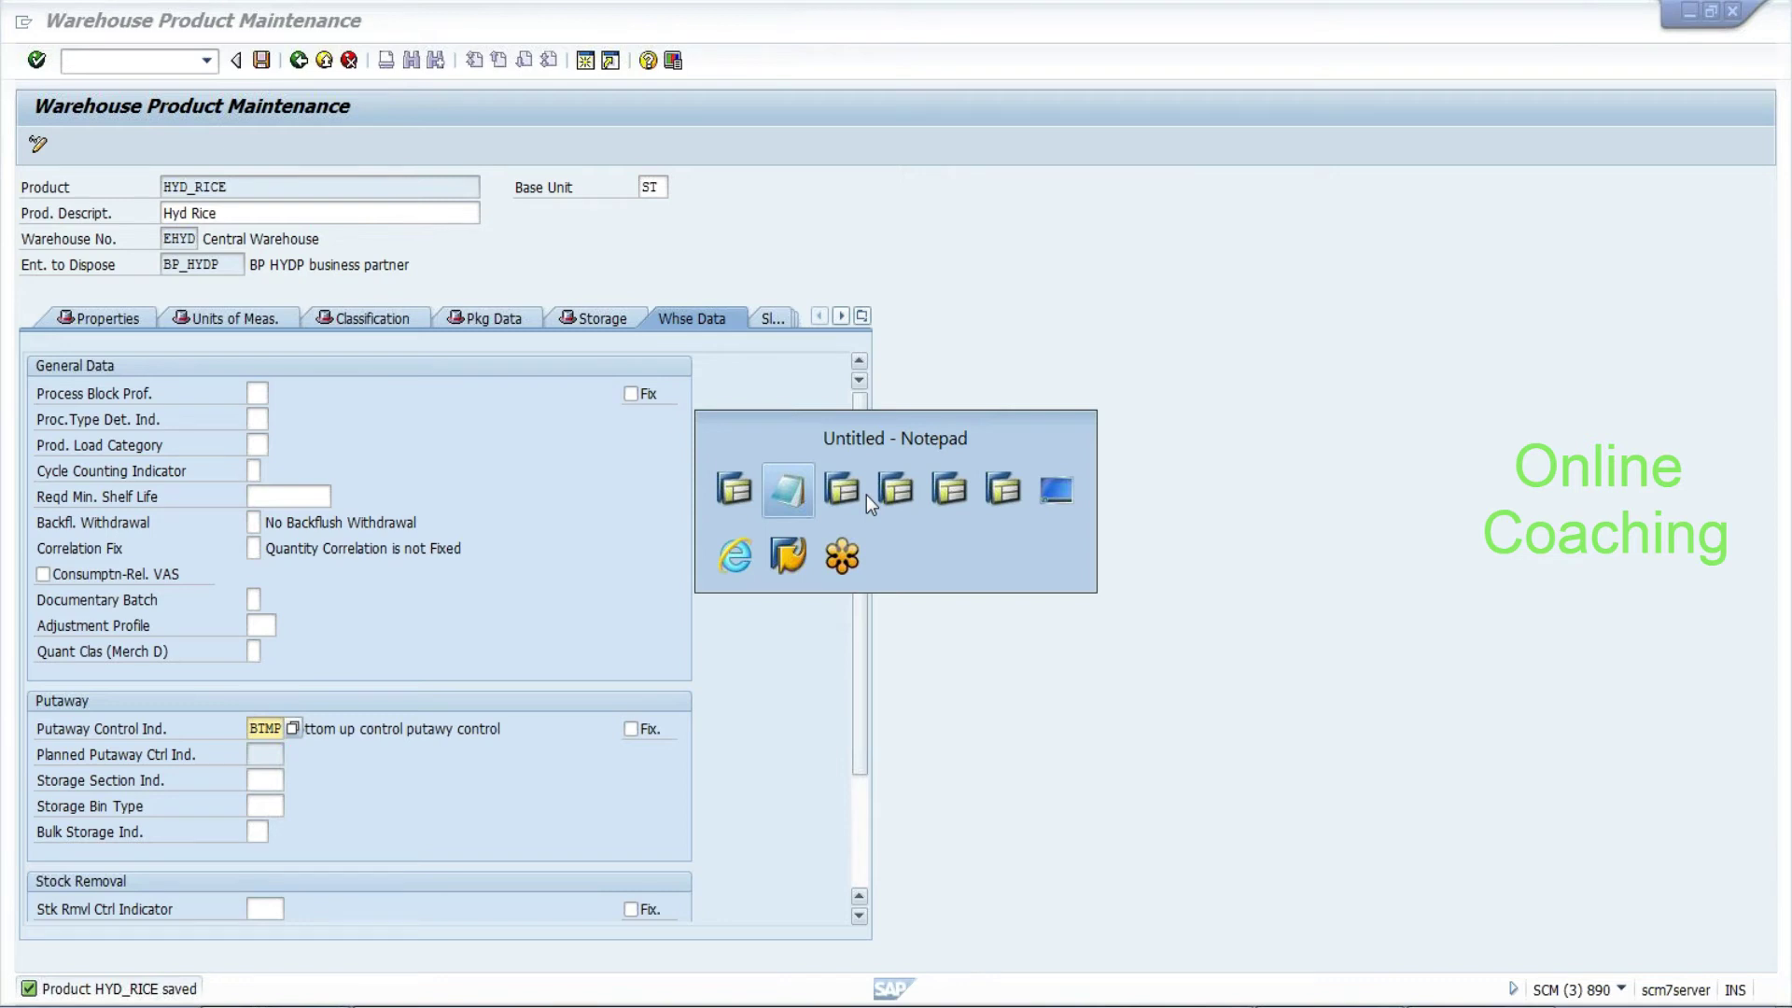
{"action": "type", "text": "Le"}
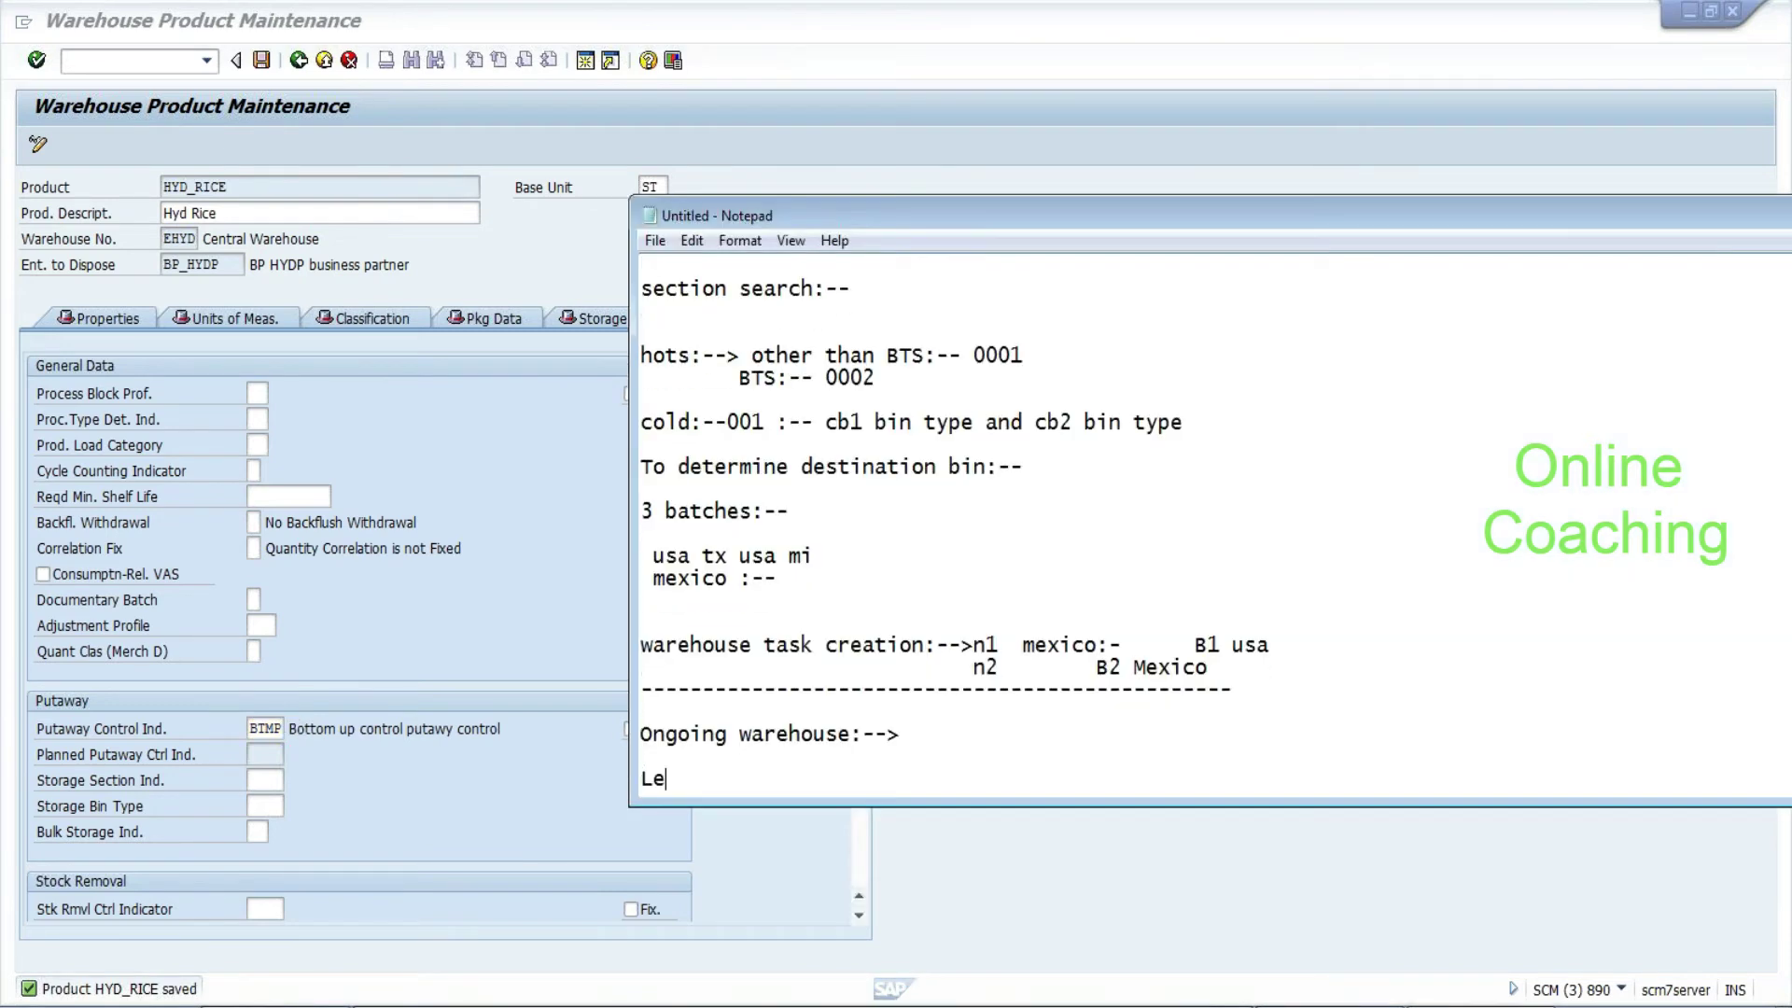
{"action": "type", "text": "gacy:-->contr"}
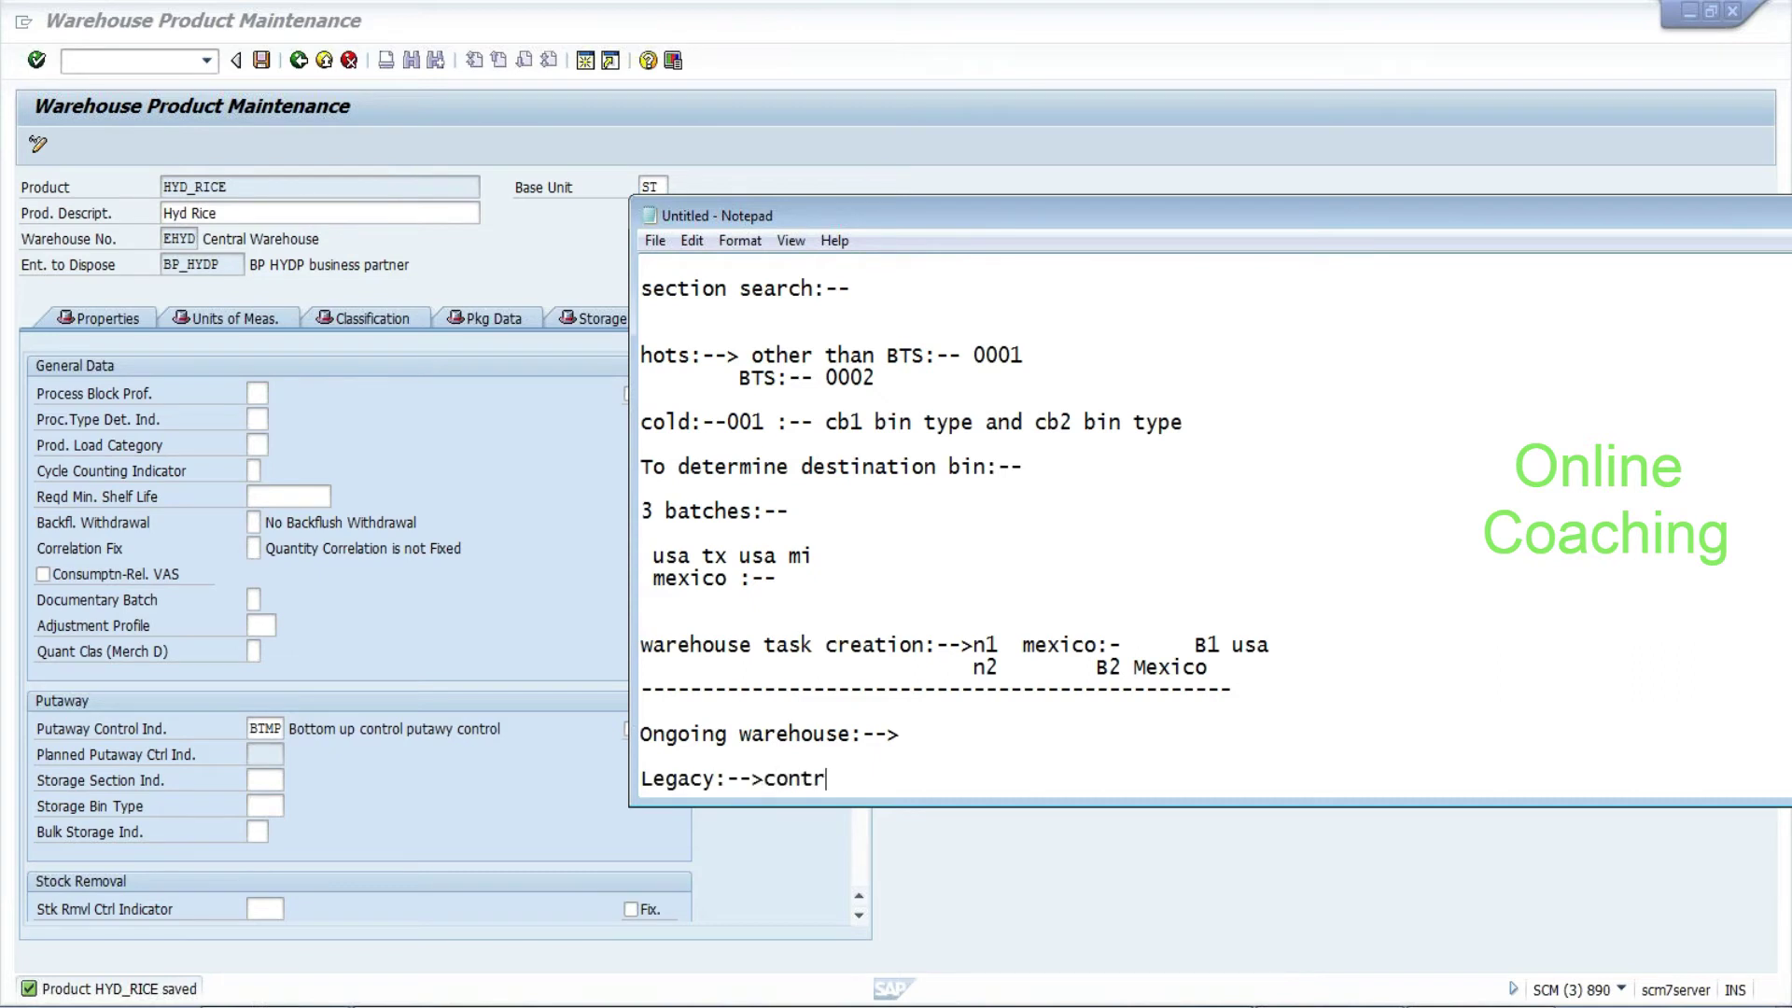
{"action": "type", "text": "ol:-->"}
{"action": "key", "text": "Return"}
{"action": "key", "text": "Return"}
{"action": "type", "text": "CIF:-->"}
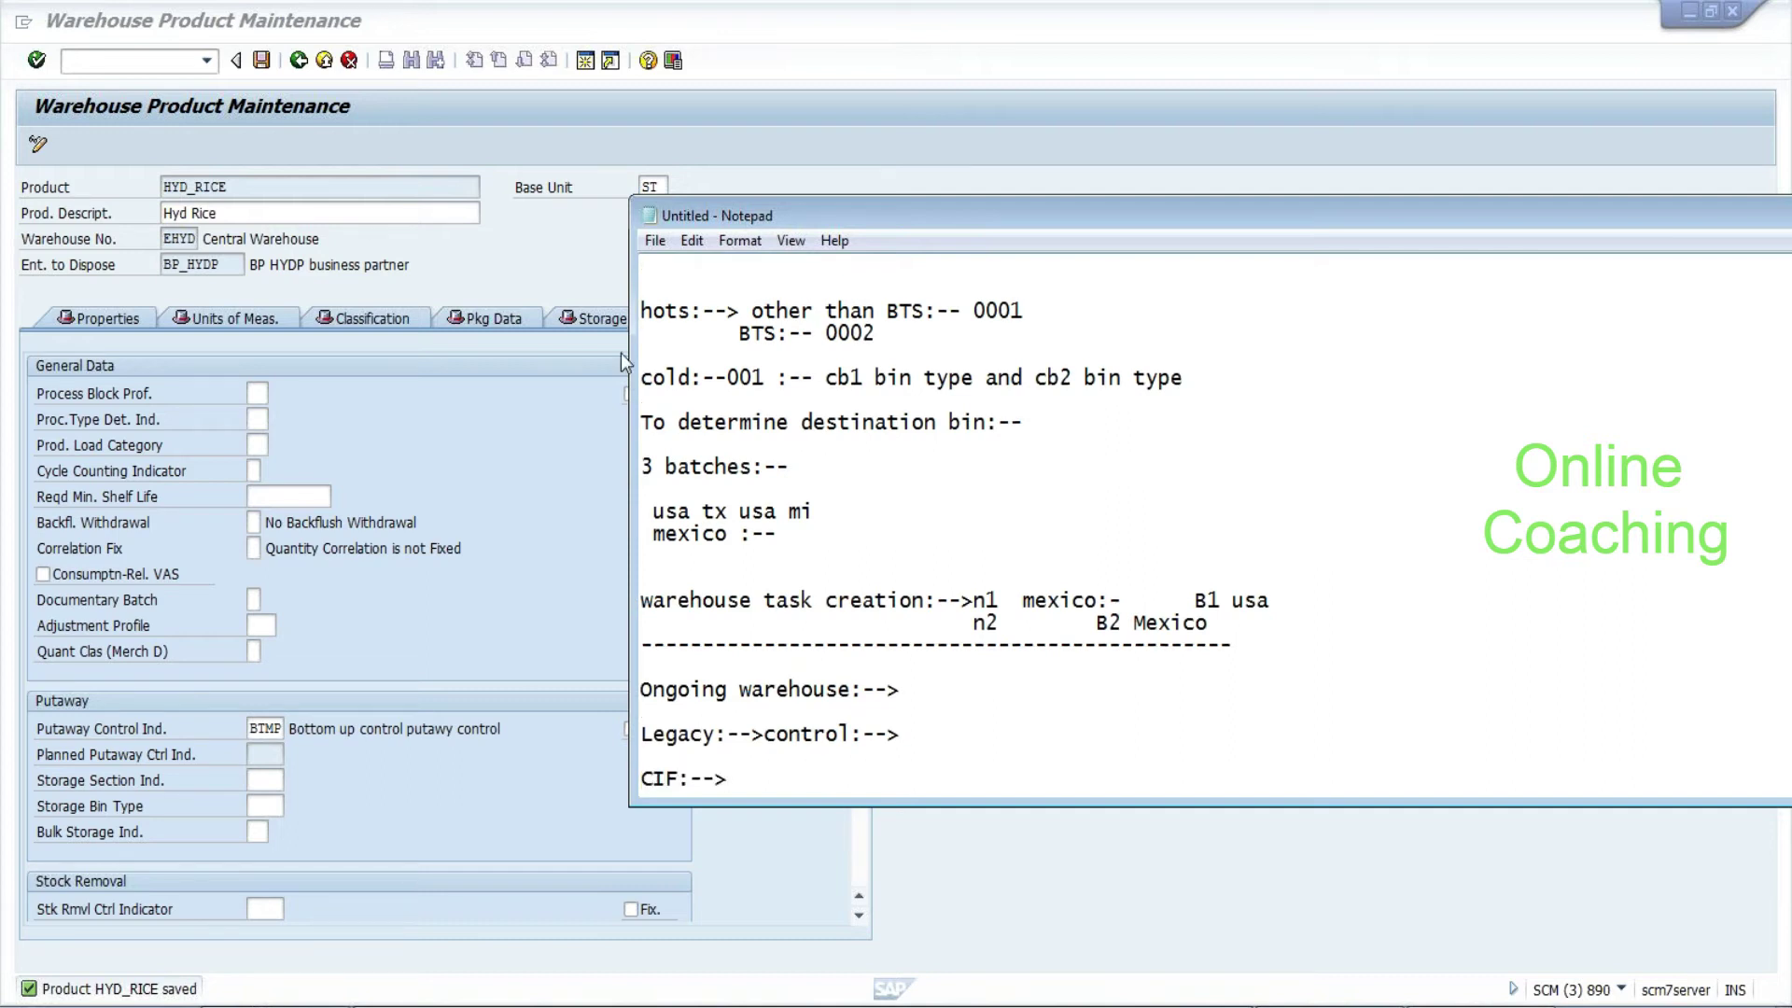
{"action": "left_click", "coordinate": [233, 280]}
{"action": "double_click", "coordinate": [213, 264]}
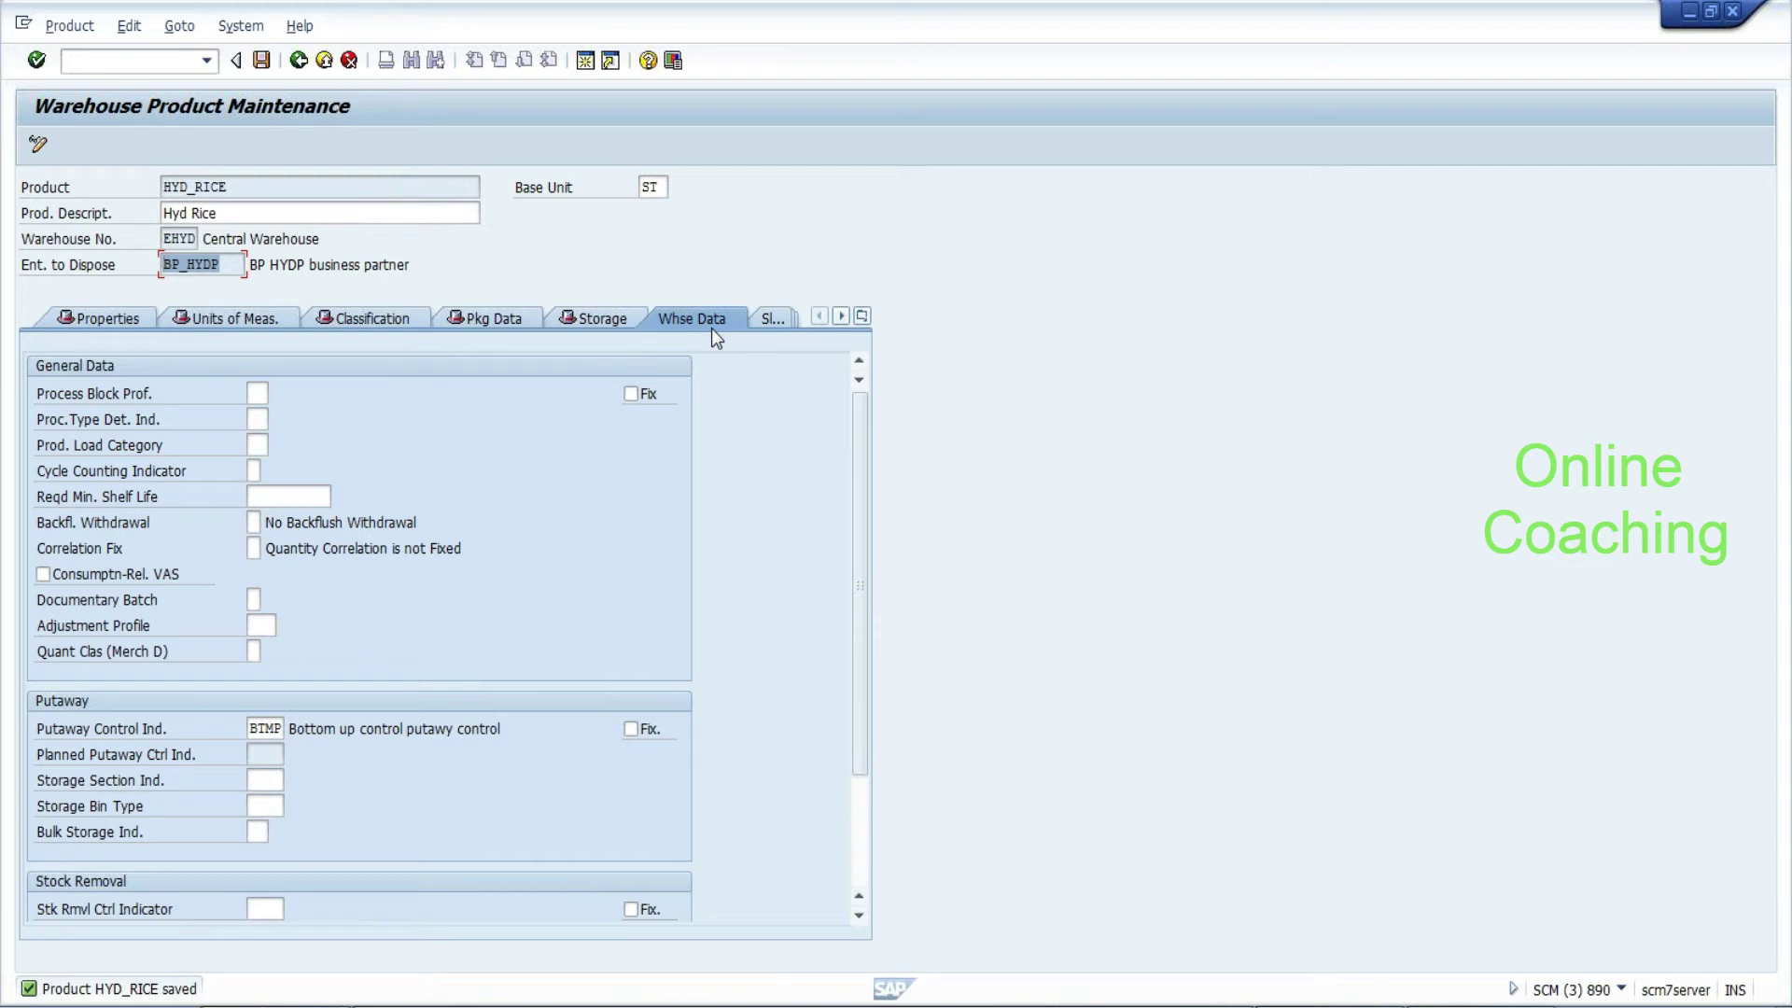
{"action": "key", "text": "alt+Tab"}
{"action": "type", "text": "CIF user exit:-->"}
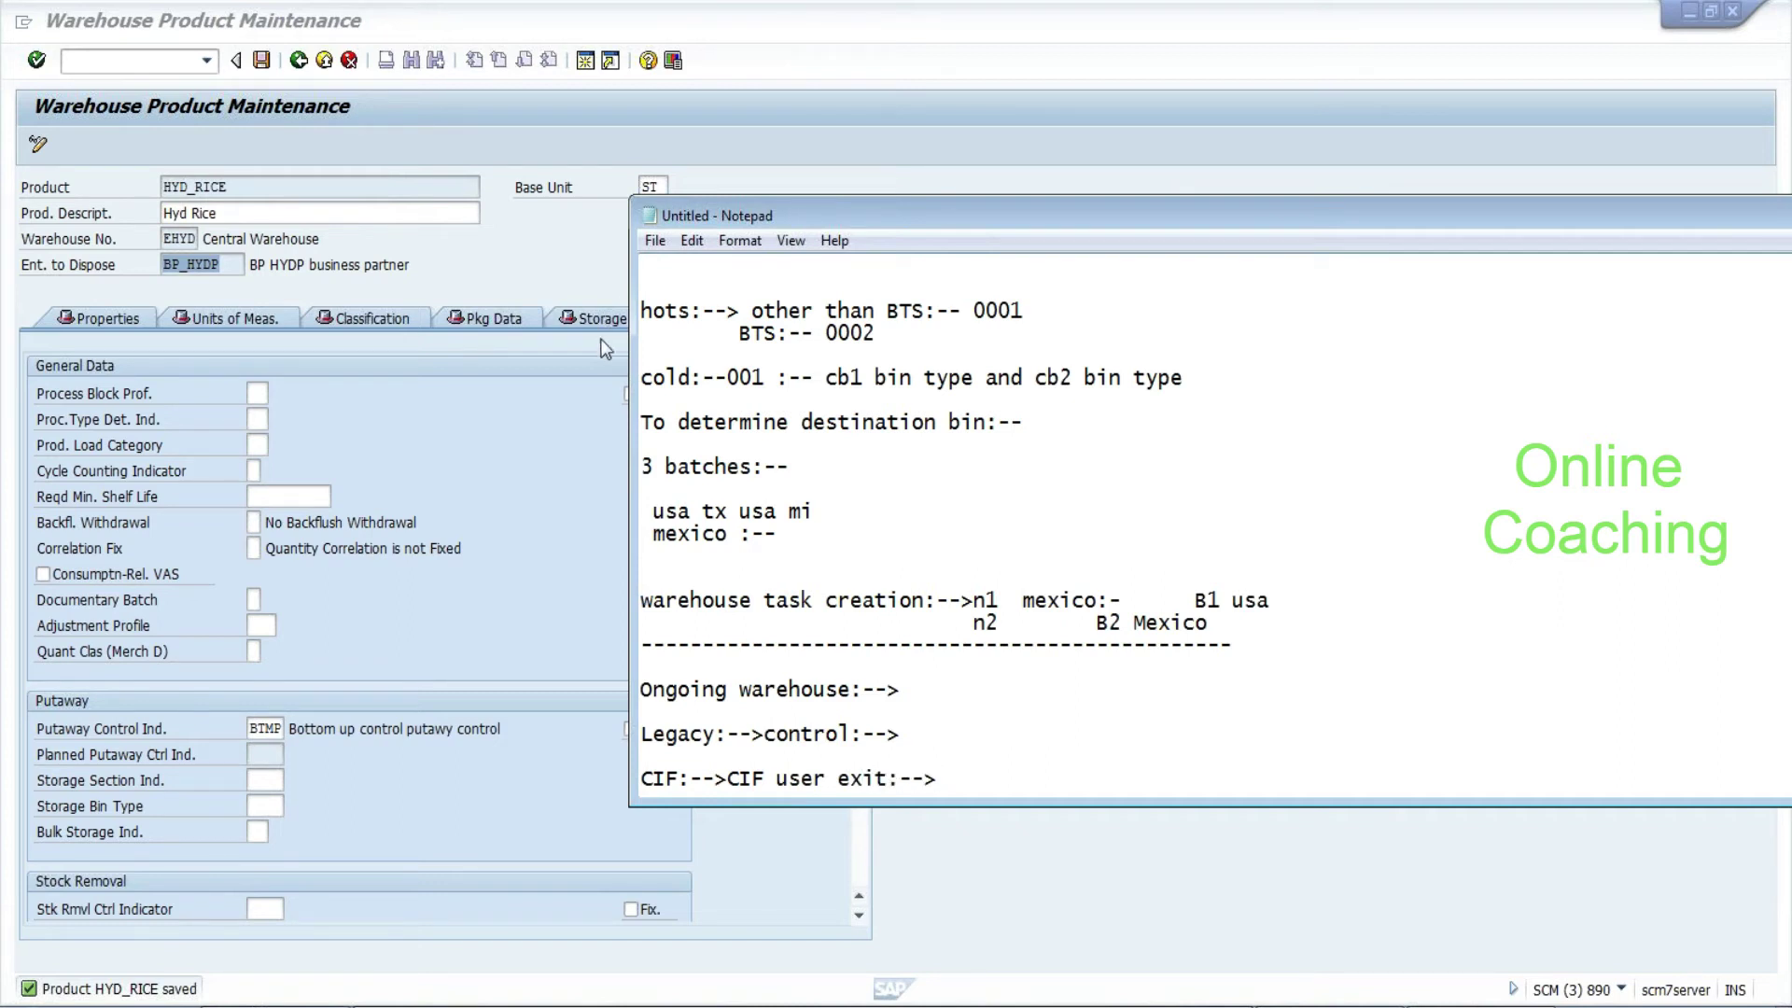
Review HYD_RICE's putaway control BTMP and stock removal section on the Whse Data tab
{"action": "left_click", "coordinate": [542, 574]}
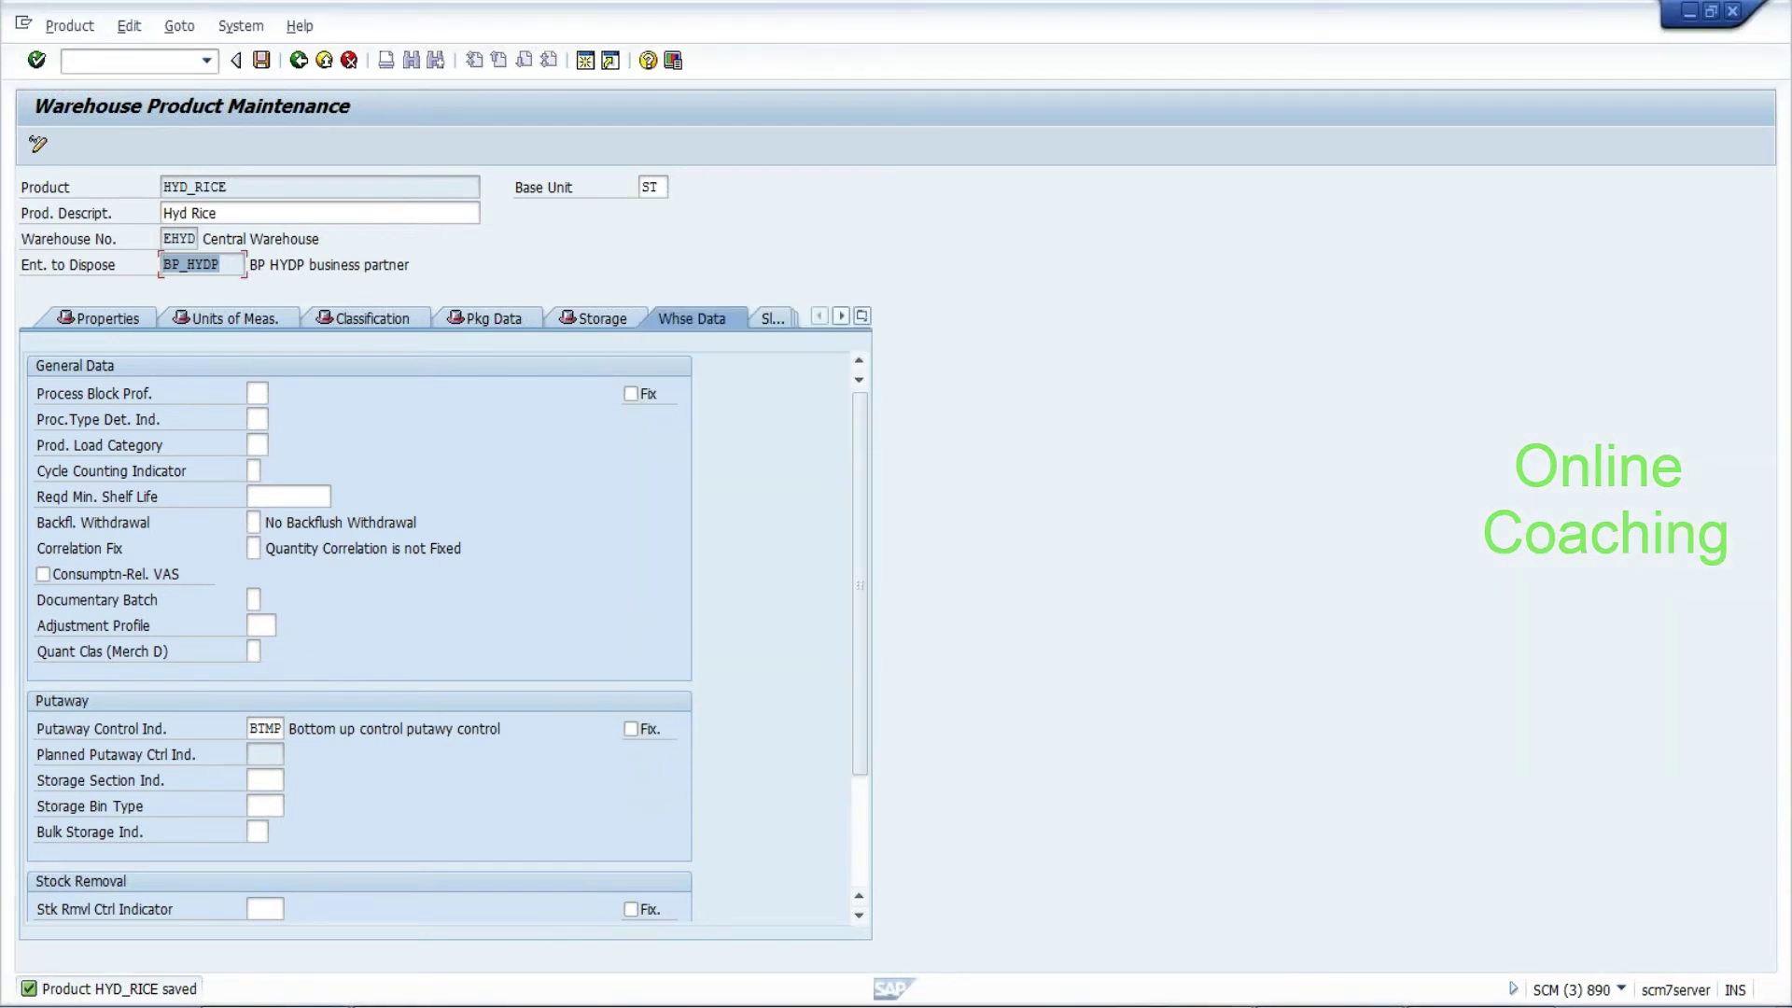
{"action": "left_click", "coordinate": [265, 728]}
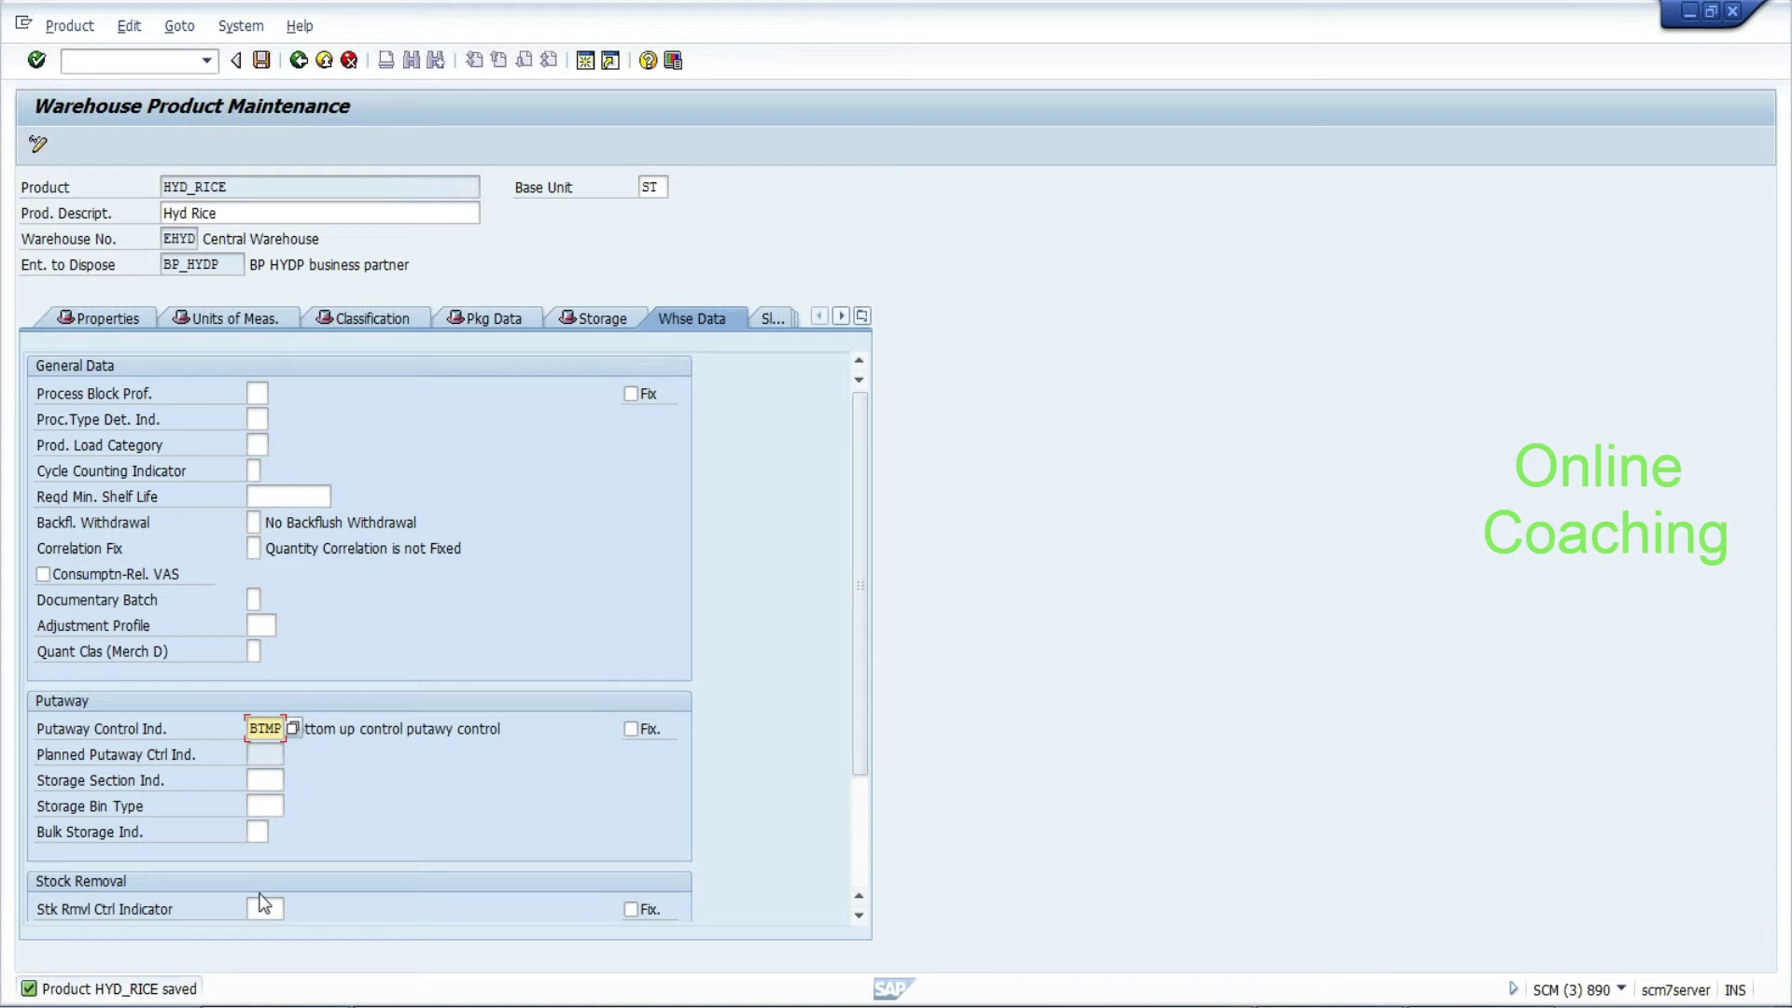
{"action": "left_click_drag", "start_coordinate": [854, 724], "coordinate": [872, 596]}
{"action": "left_click", "coordinate": [131, 61]}
Open the BAdI Builder via /ose18 and search BAdI names *cif*prod, finding no objects
{"action": "type", "text": "/ose18"}
{"action": "key", "text": "Return"}
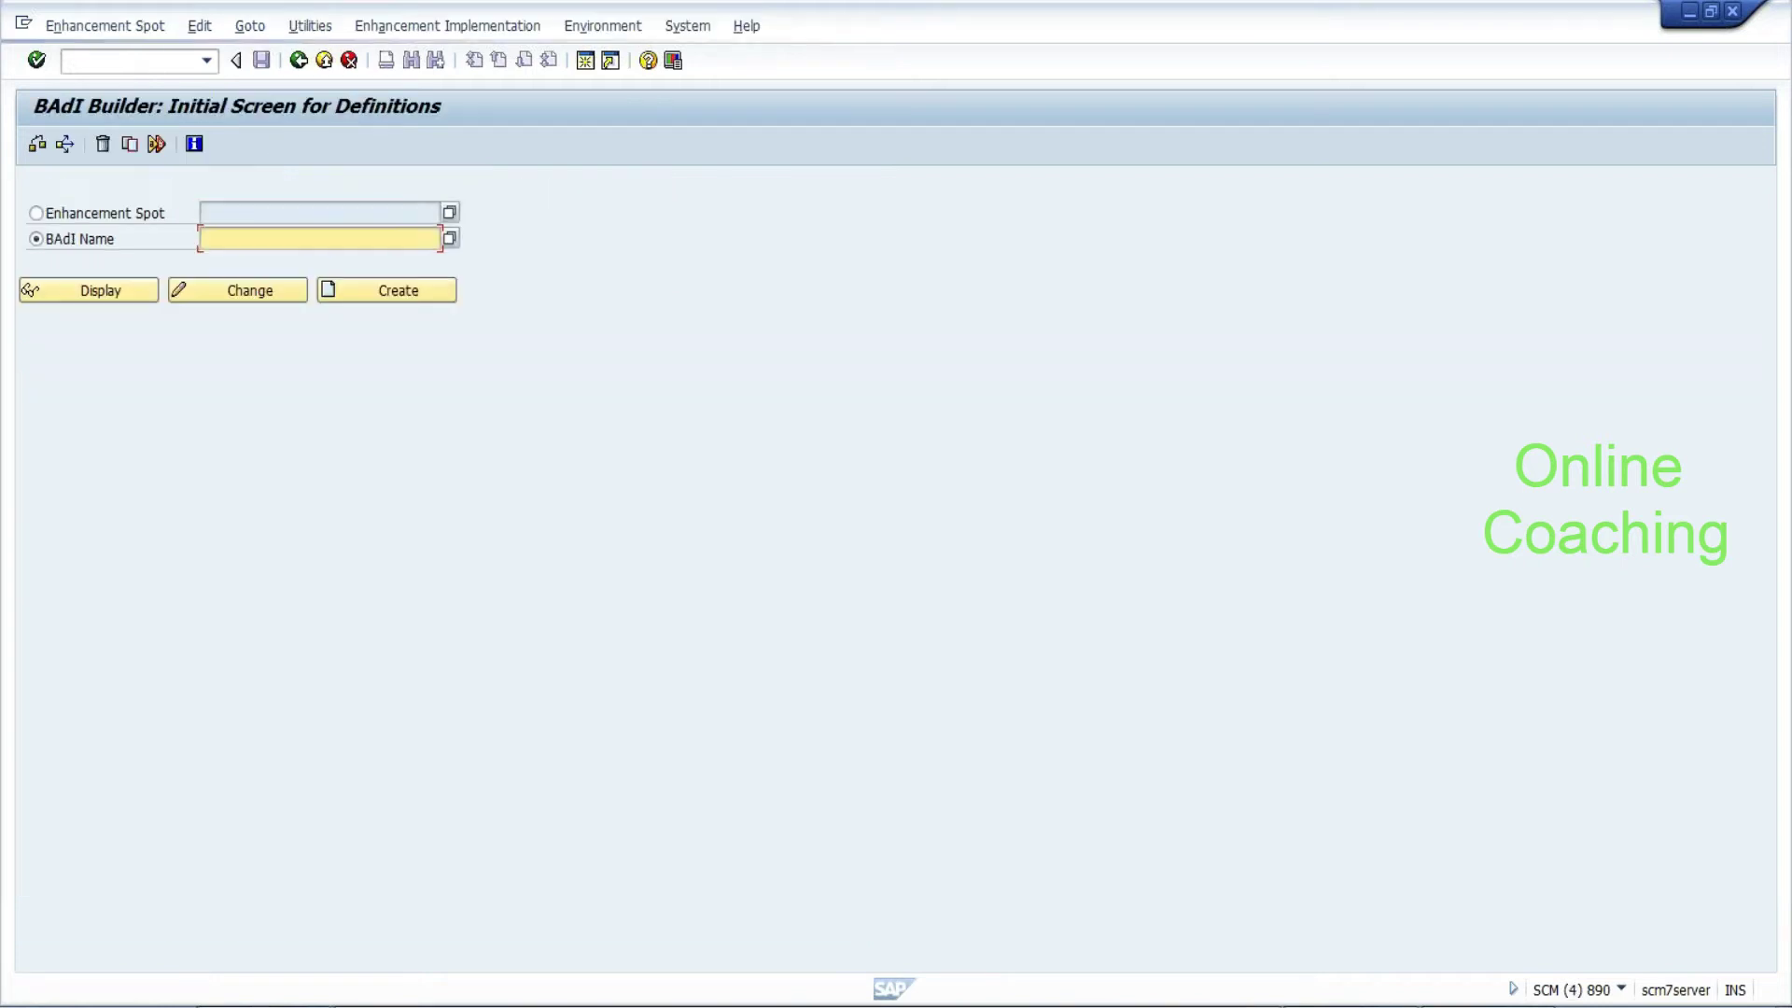
{"action": "type", "text": "*cif*"}
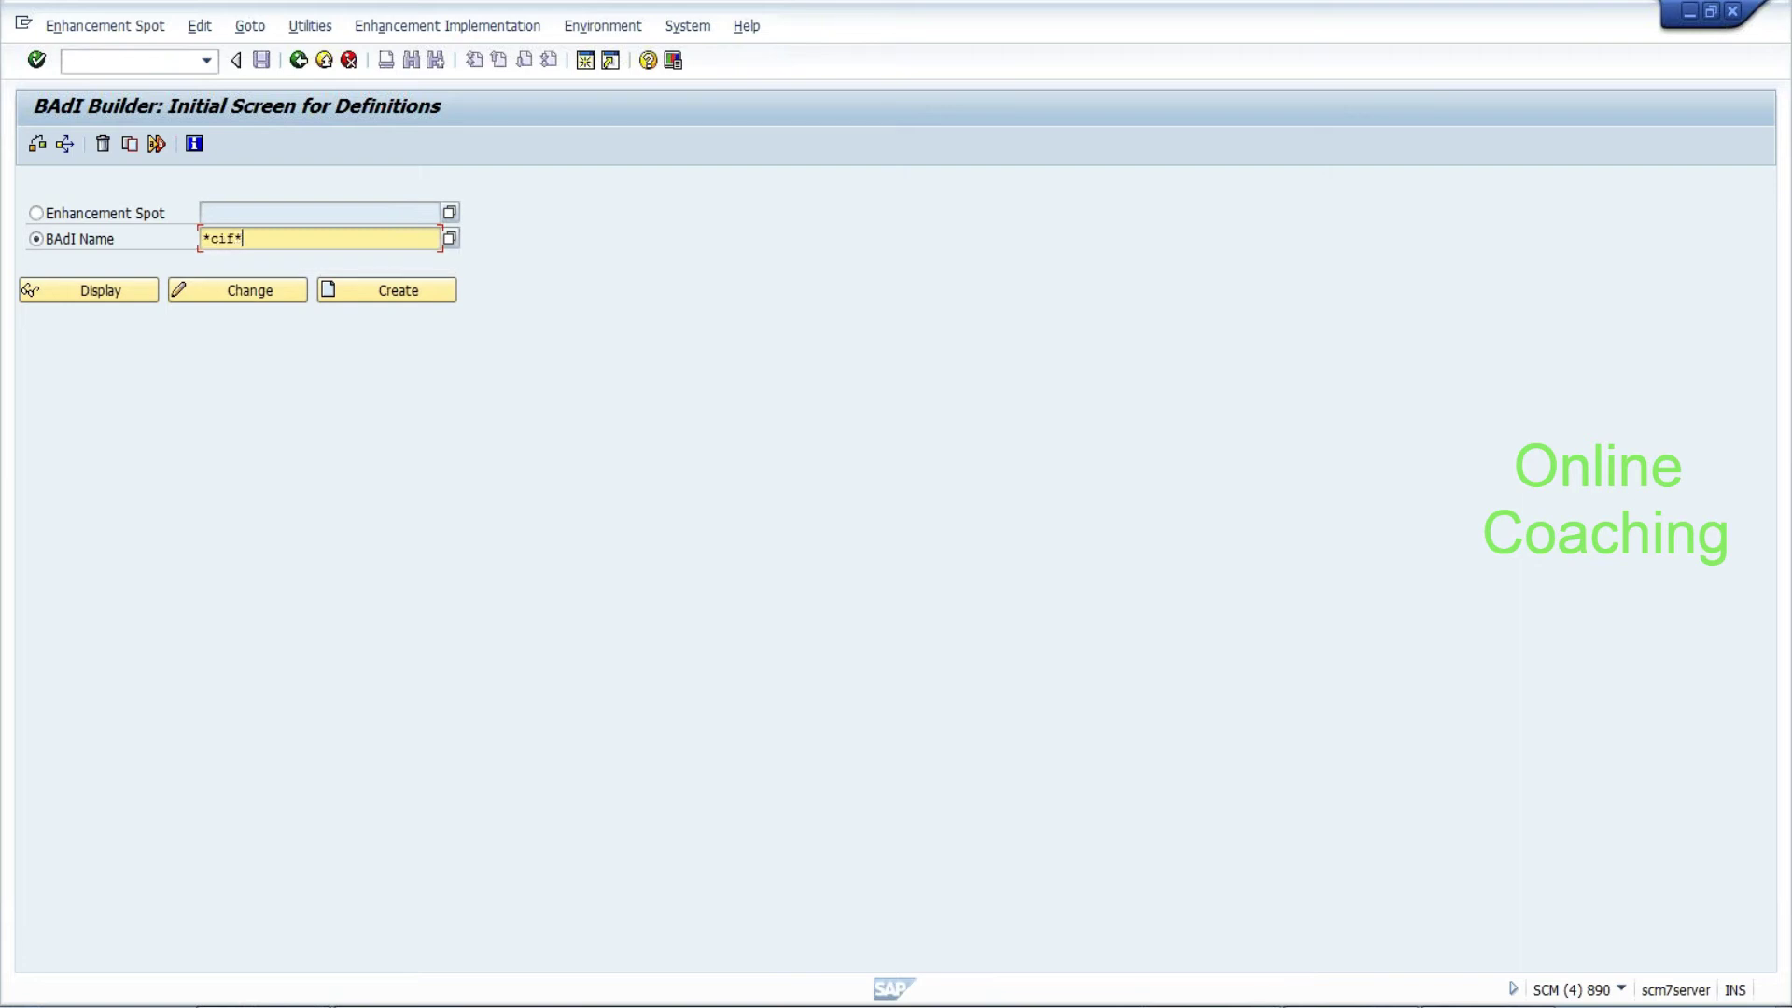
{"action": "type", "text": "prod*"}
{"action": "left_click", "coordinate": [450, 240]}
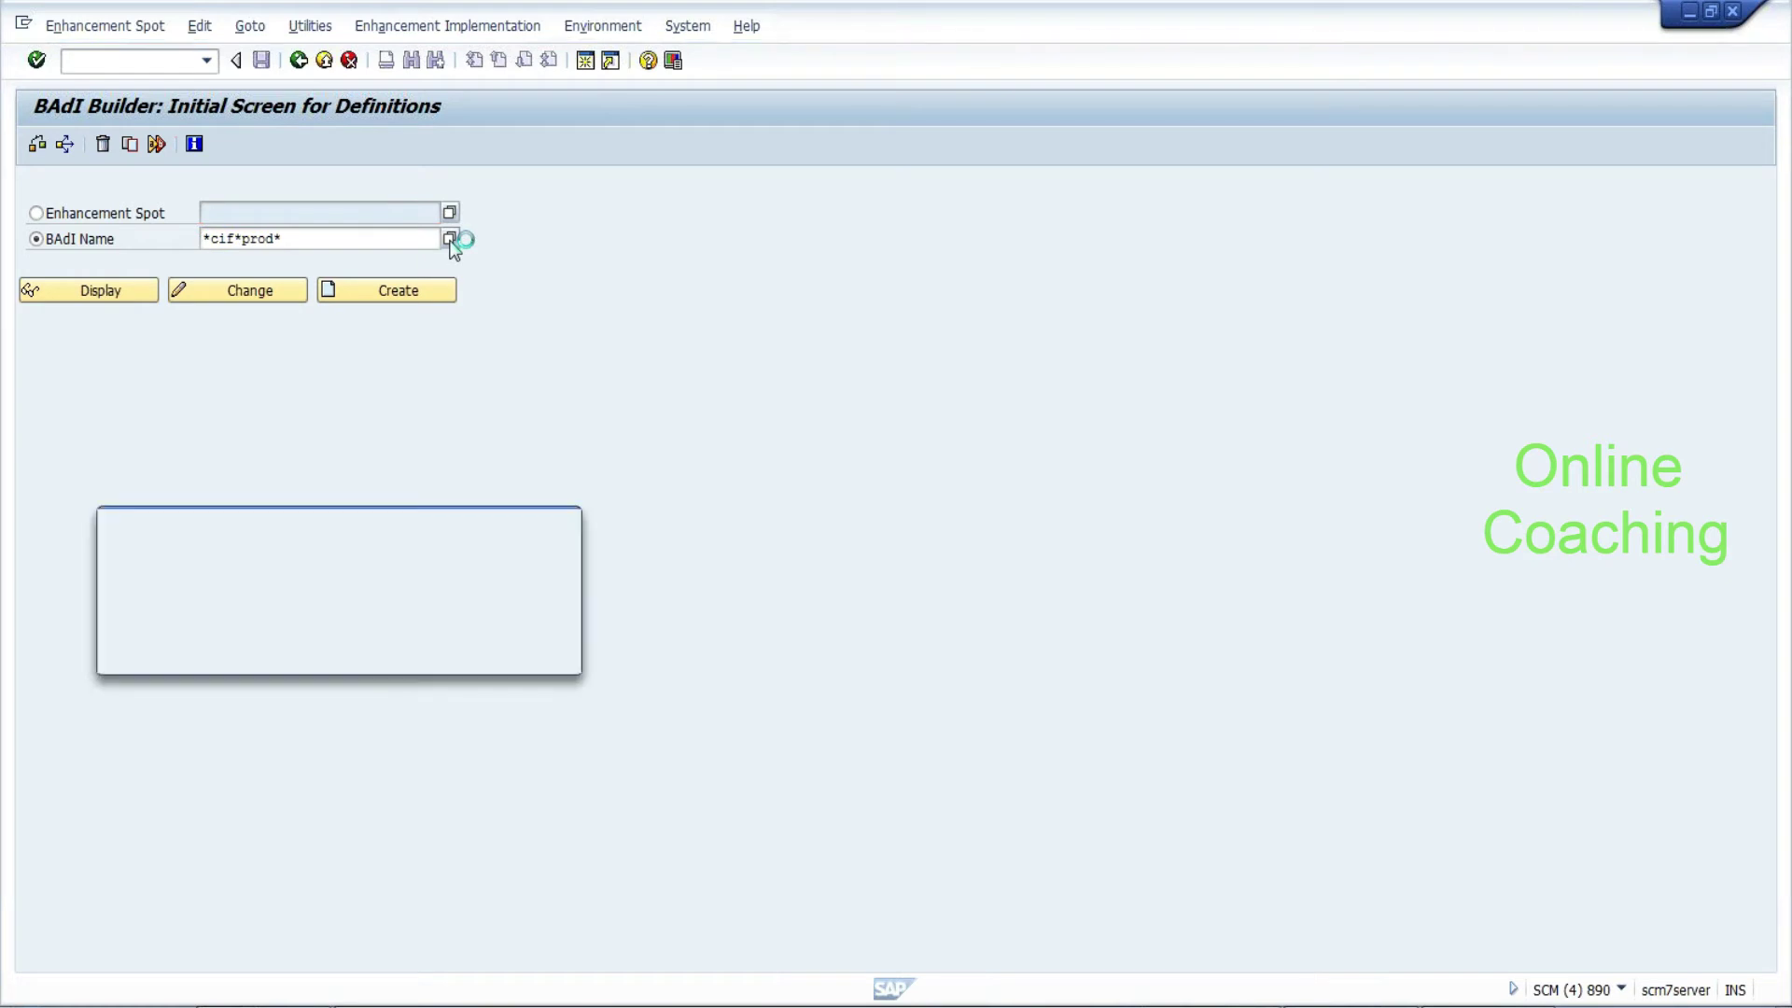
{"action": "left_click", "coordinate": [536, 653]}
{"action": "left_click", "coordinate": [483, 627]}
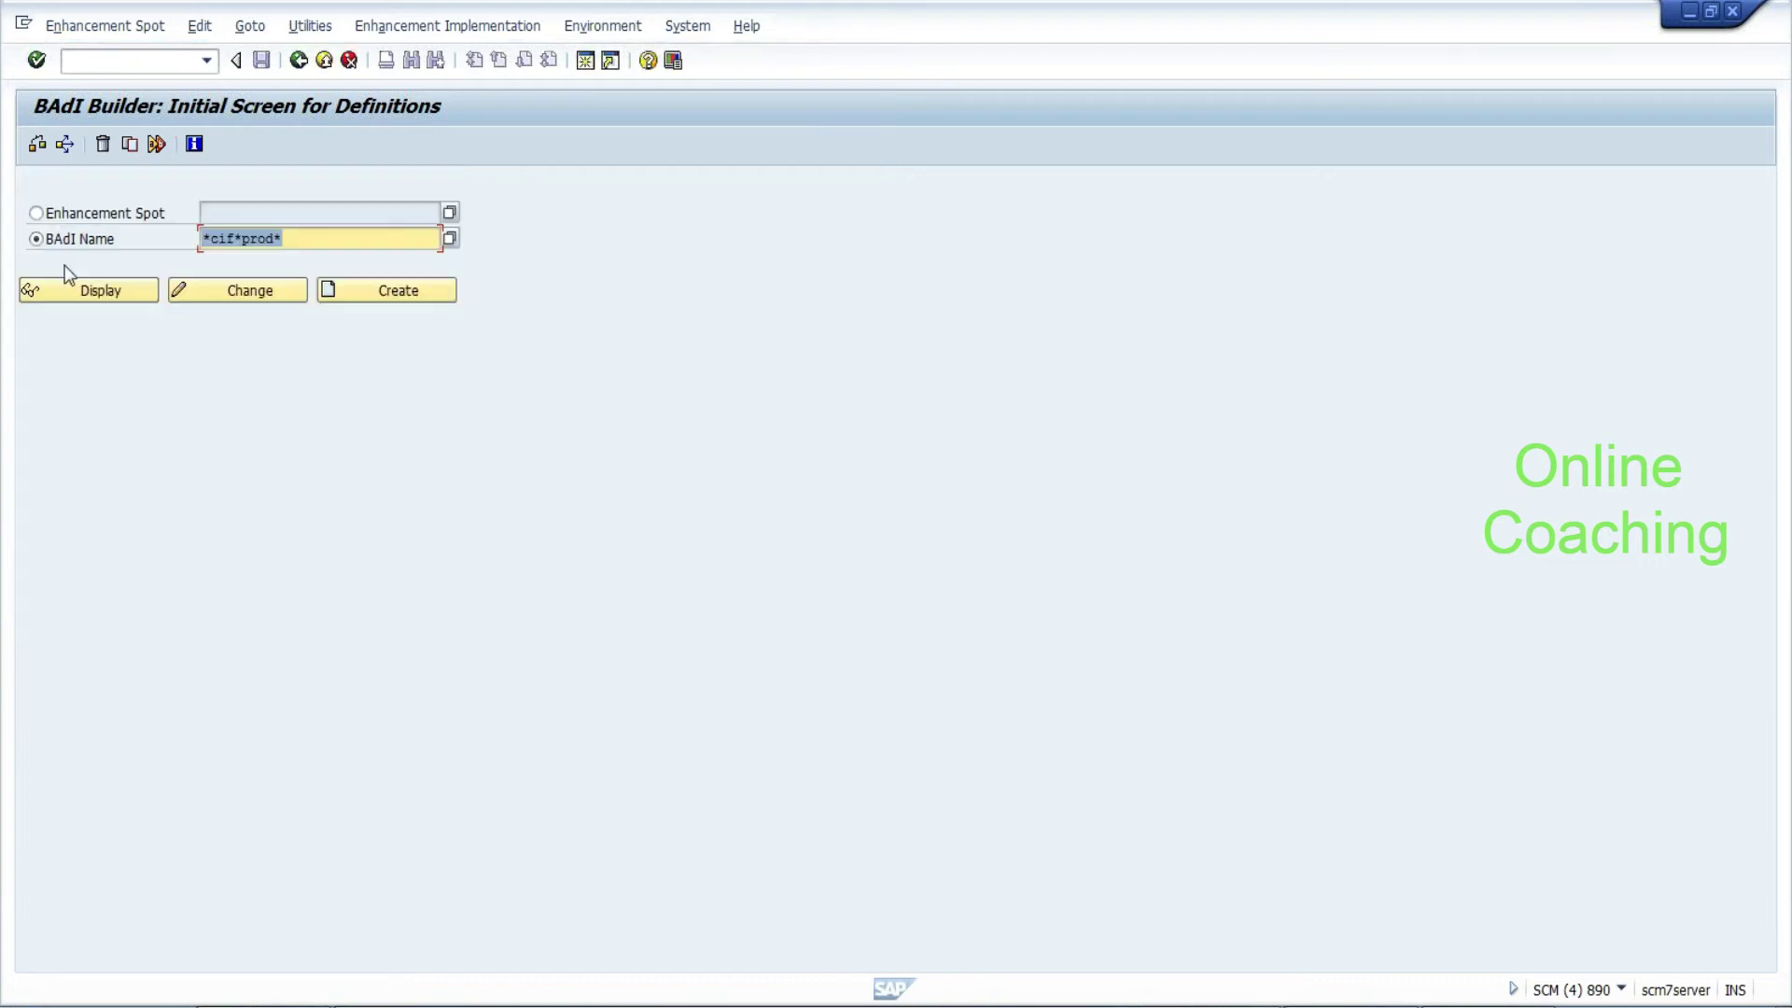
Search enhancement spots matching *cif*inb*, finding no objects
{"action": "left_click", "coordinate": [166, 213]}
{"action": "type", "text": "*cif*inb*"}
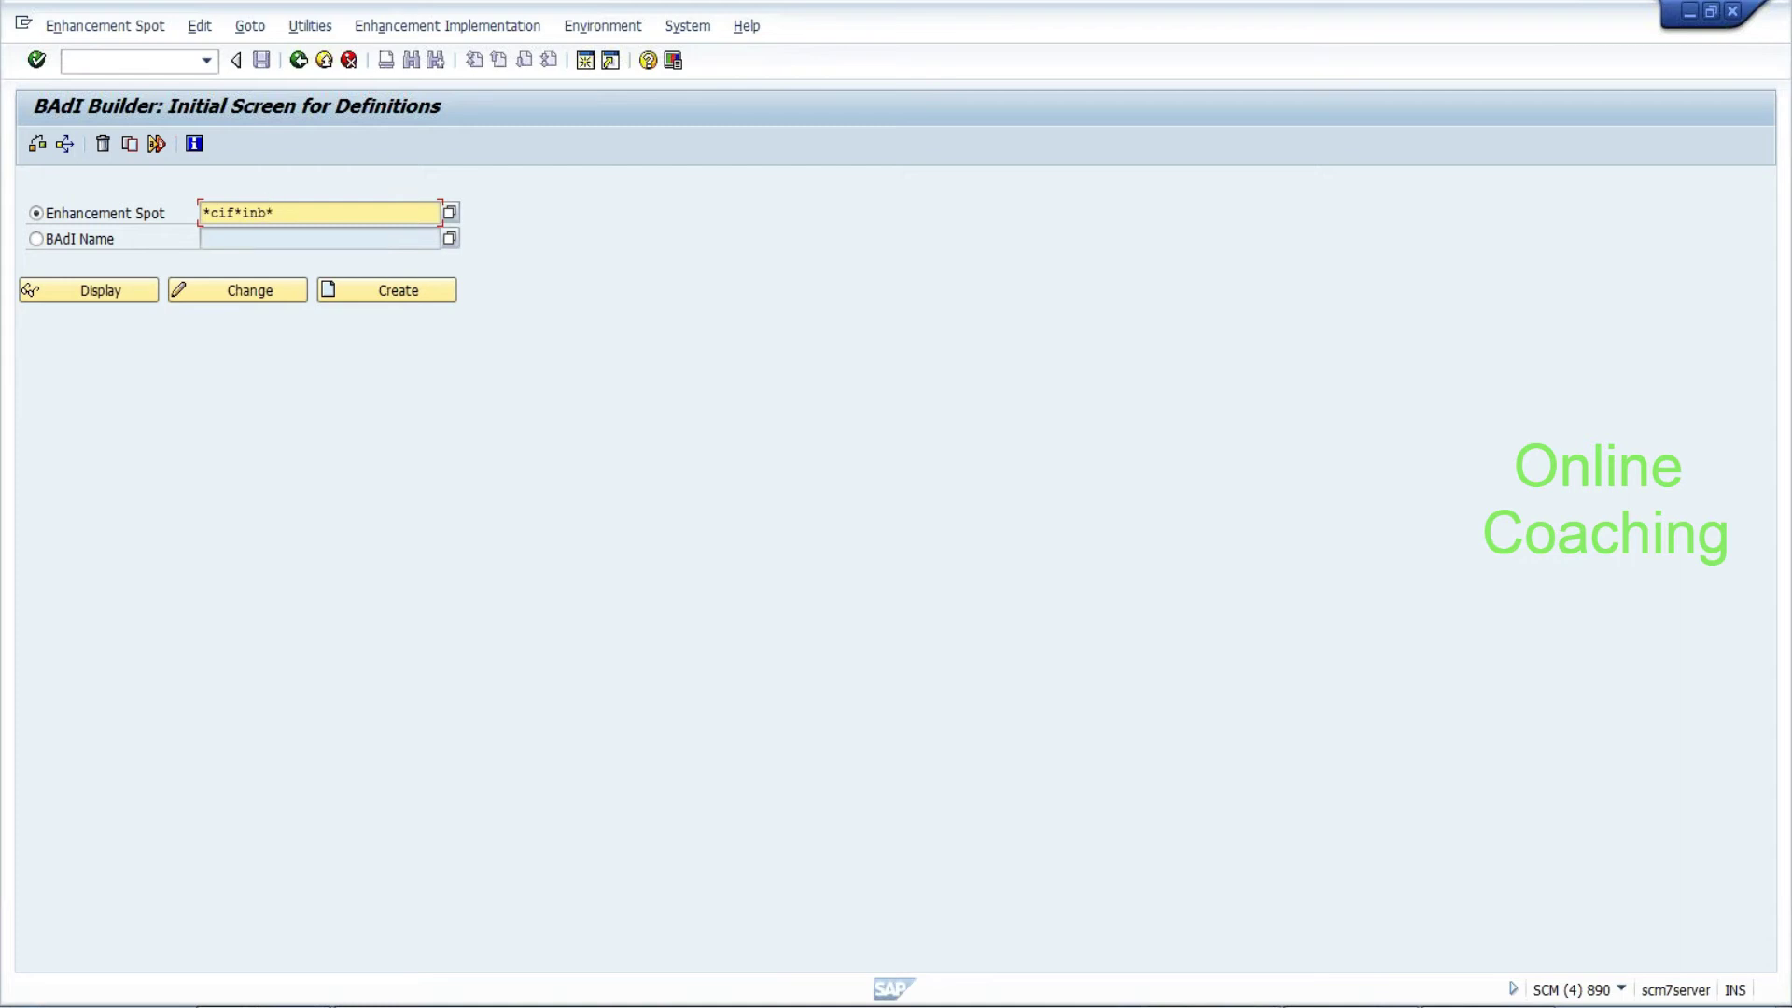
{"action": "left_click", "coordinate": [449, 212]}
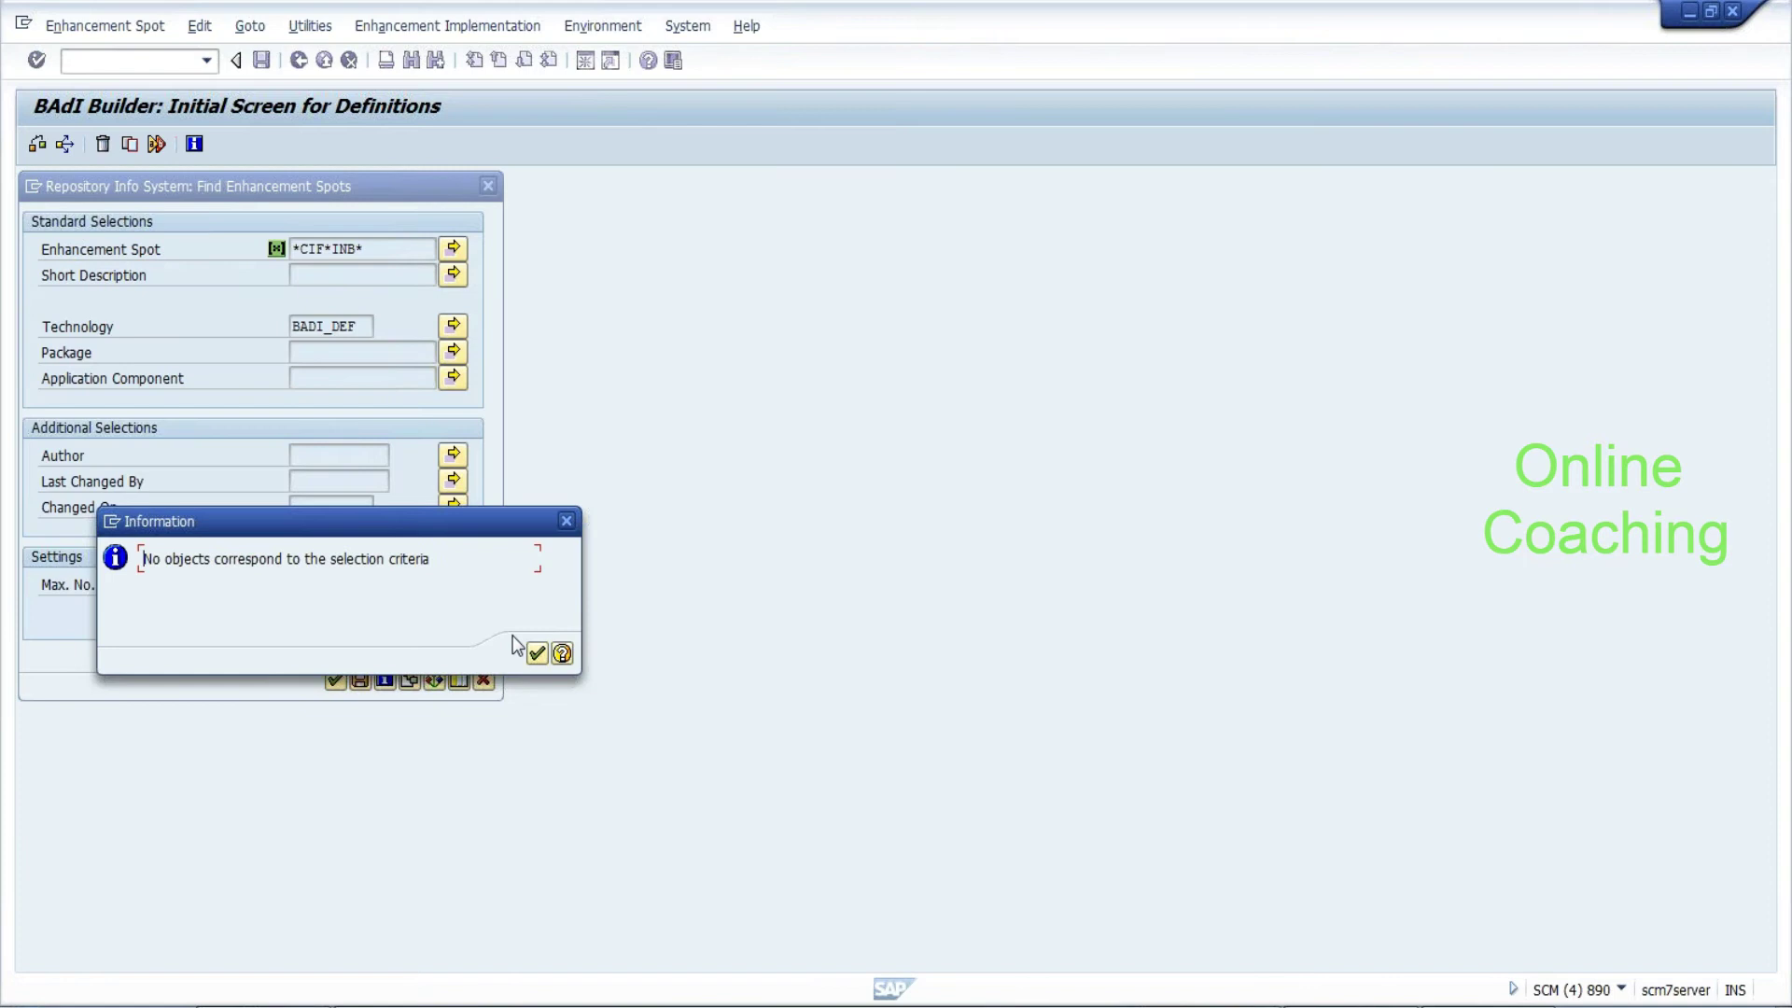
{"action": "left_click", "coordinate": [536, 654]}
{"action": "left_click", "coordinate": [484, 681]}
Start the customizing transaction with /nspro
{"action": "left_click", "coordinate": [136, 64]}
{"action": "type", "text": "/nspro"}
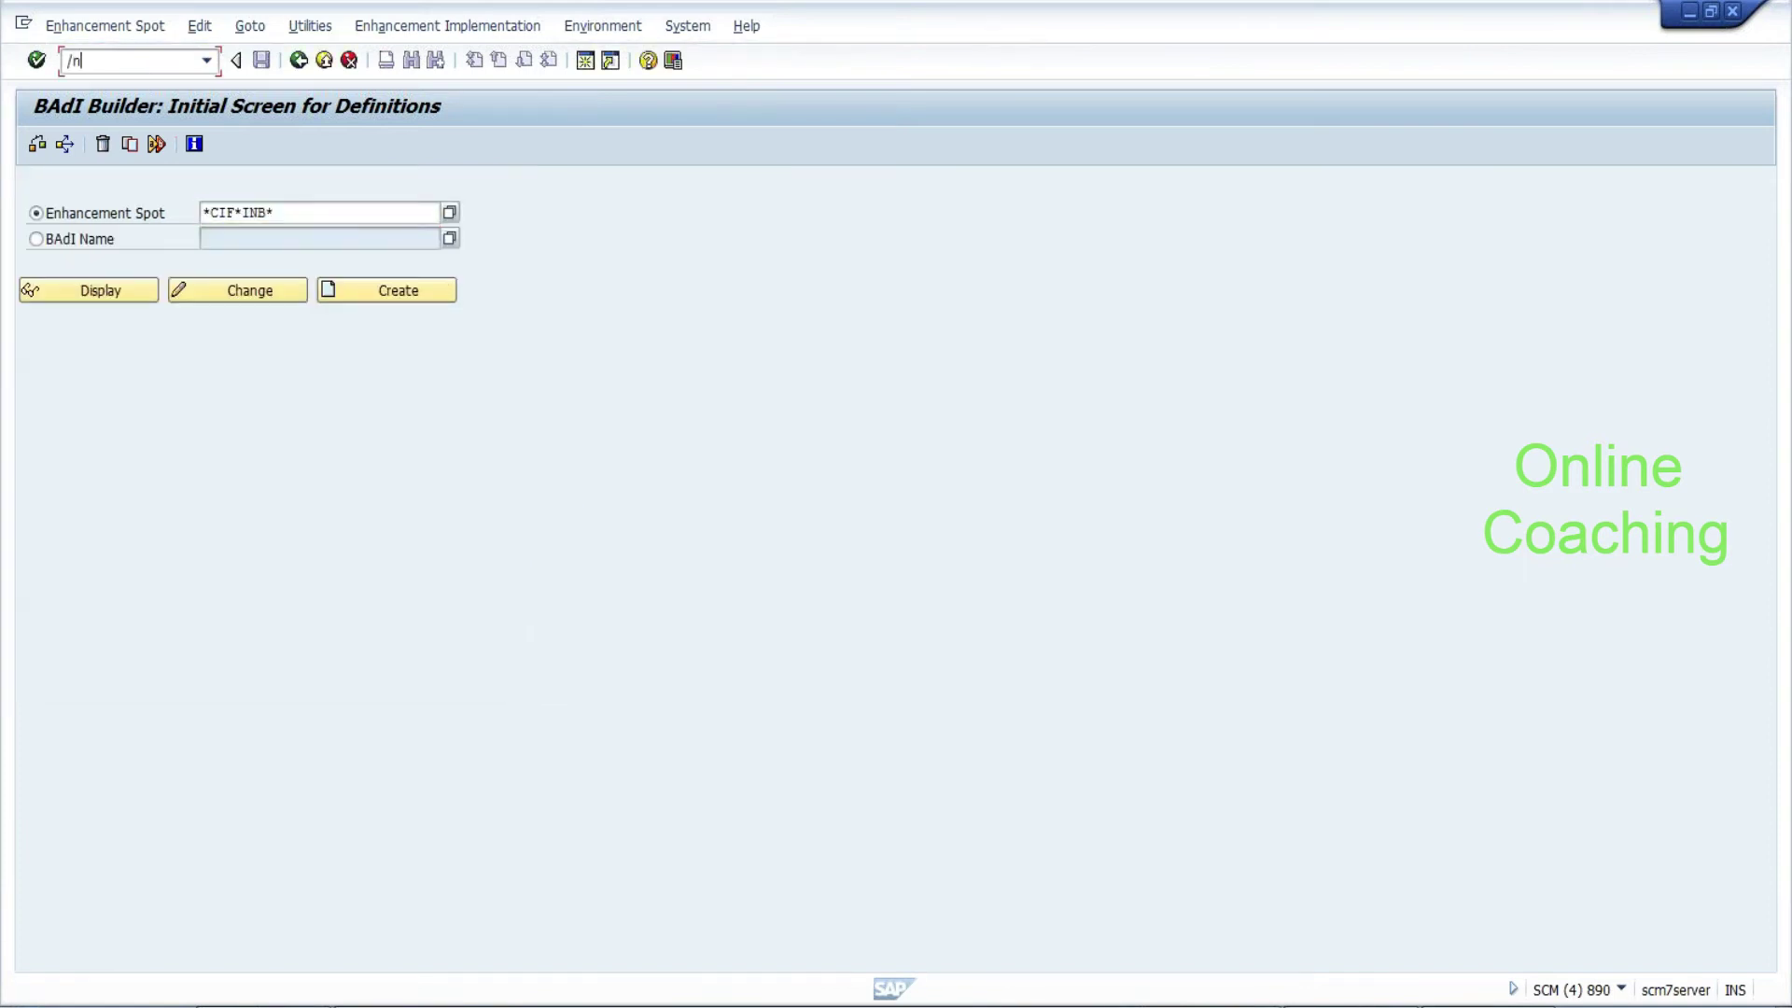
{"action": "key", "text": "Return"}
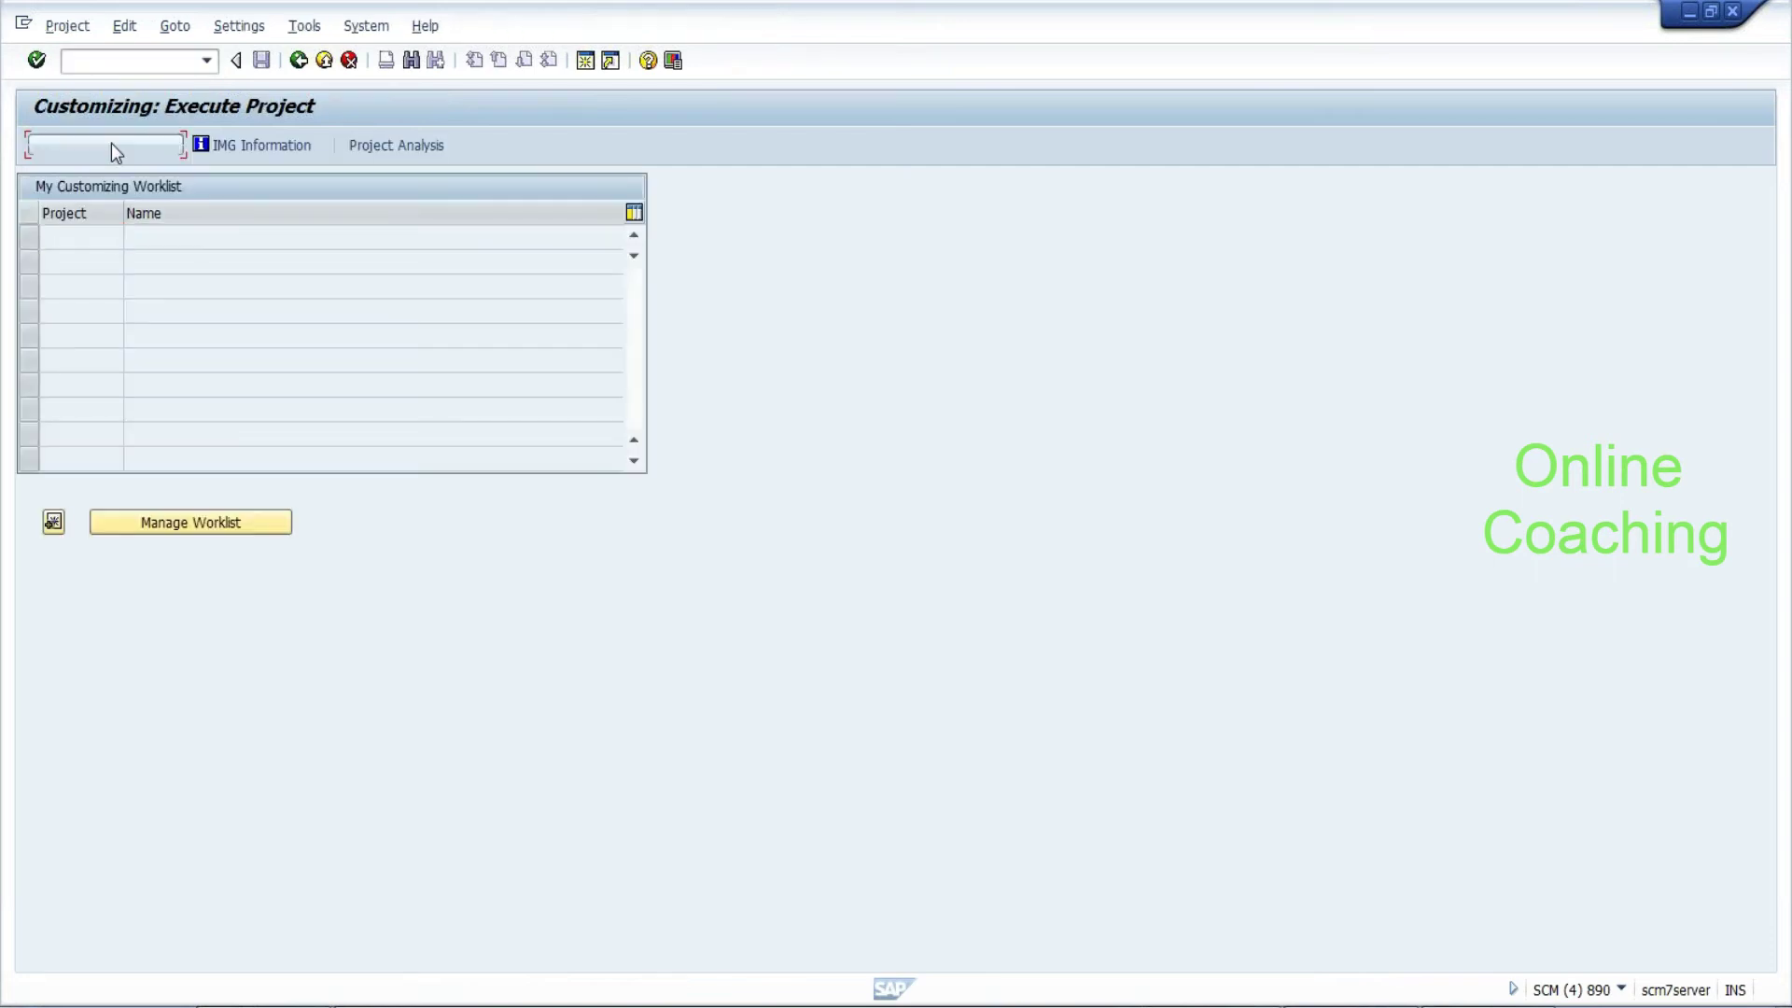
In the SAP Reference IMG, expand Extended Warehouse Management > Business Add-Ins > Master Data > Product
{"action": "left_click", "coordinate": [110, 143]}
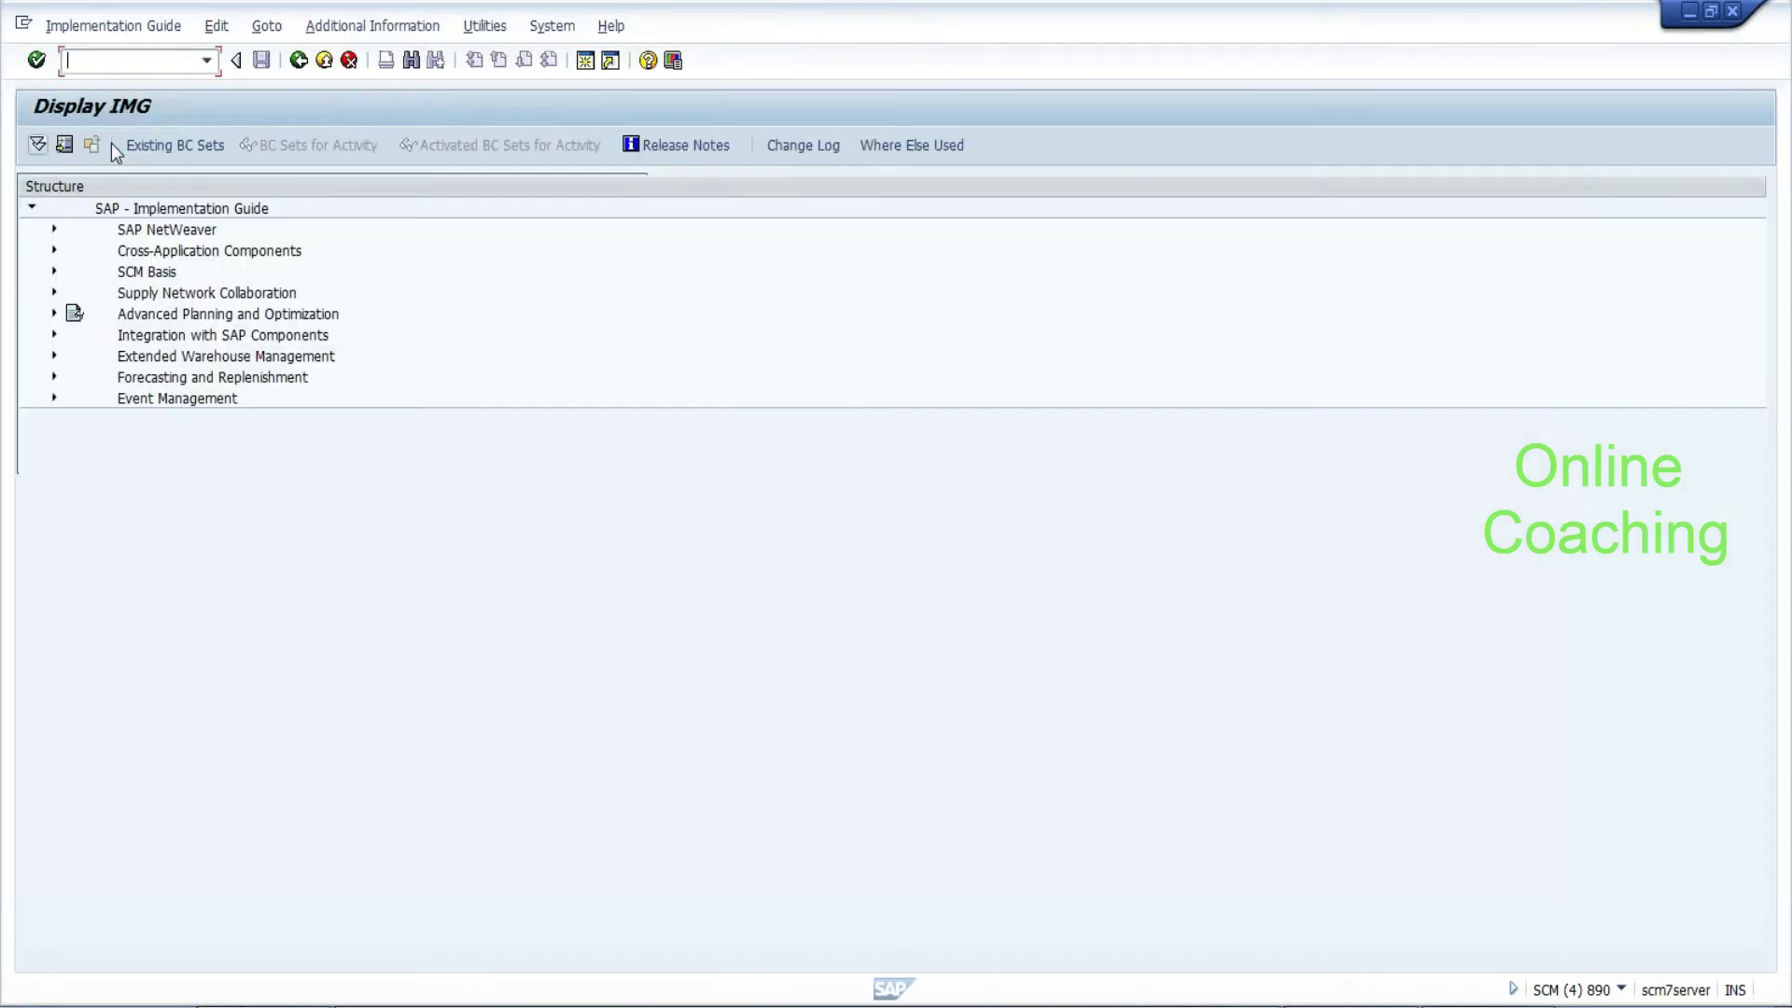
{"action": "left_click", "coordinate": [54, 355]}
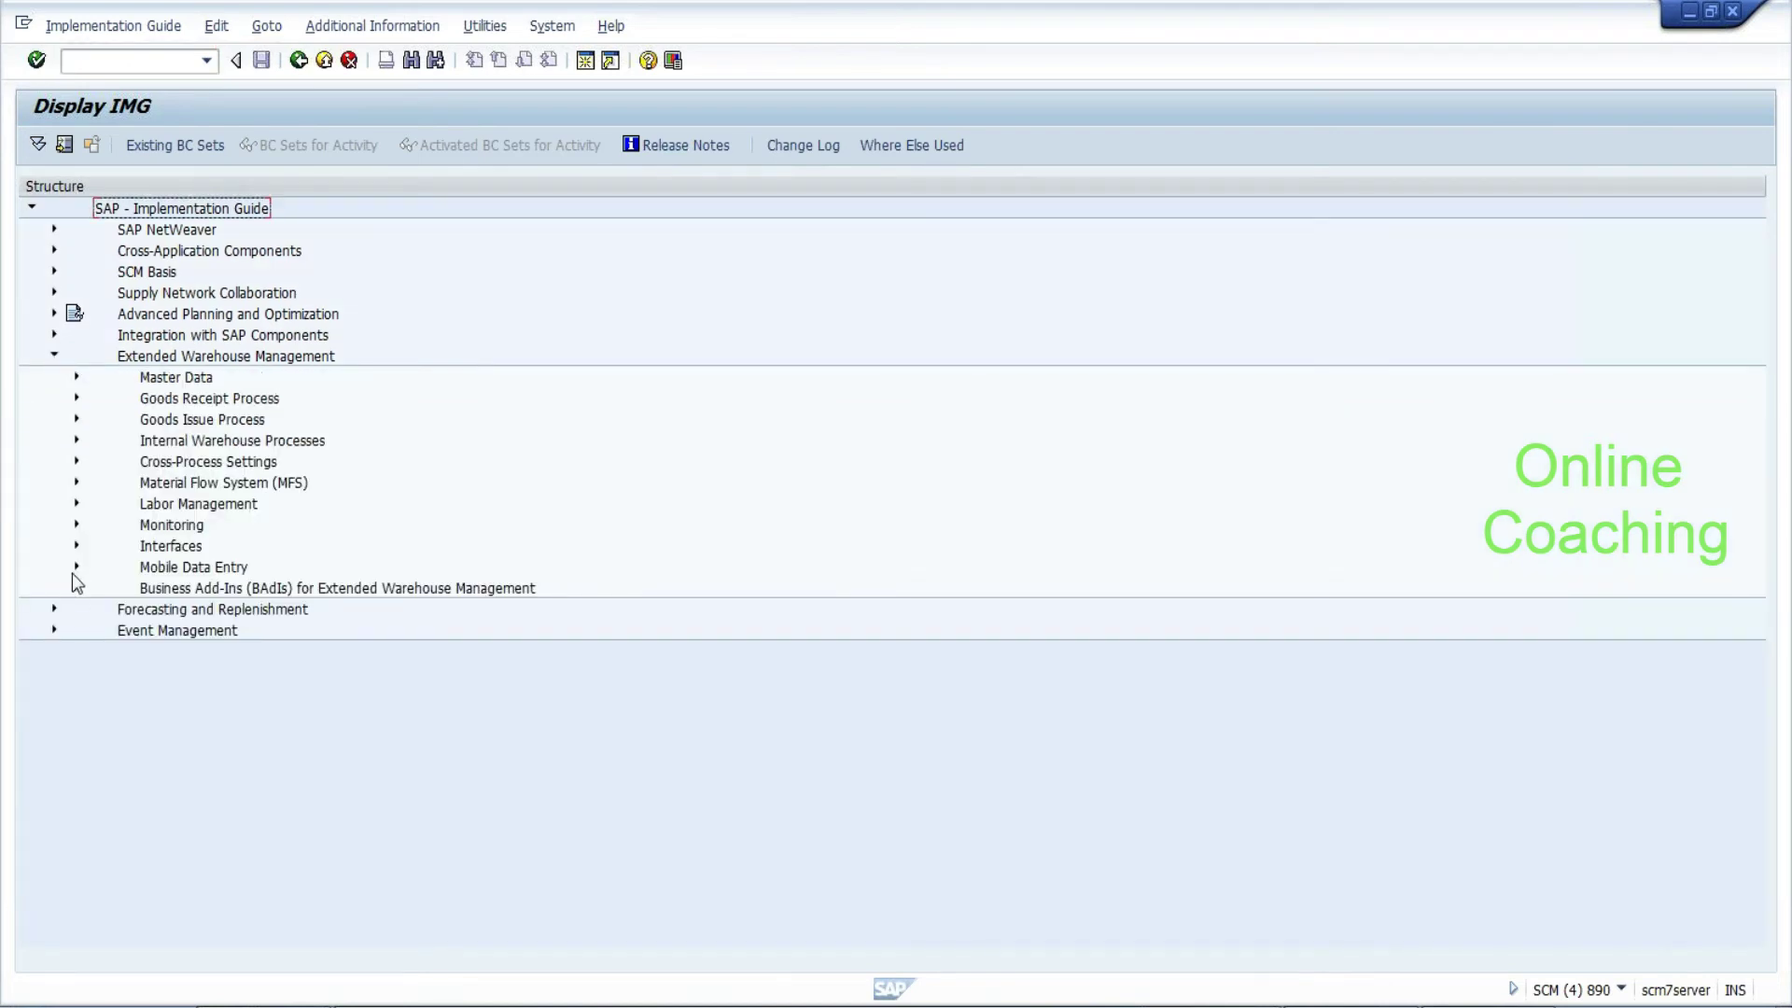
{"action": "left_click", "coordinate": [73, 587]}
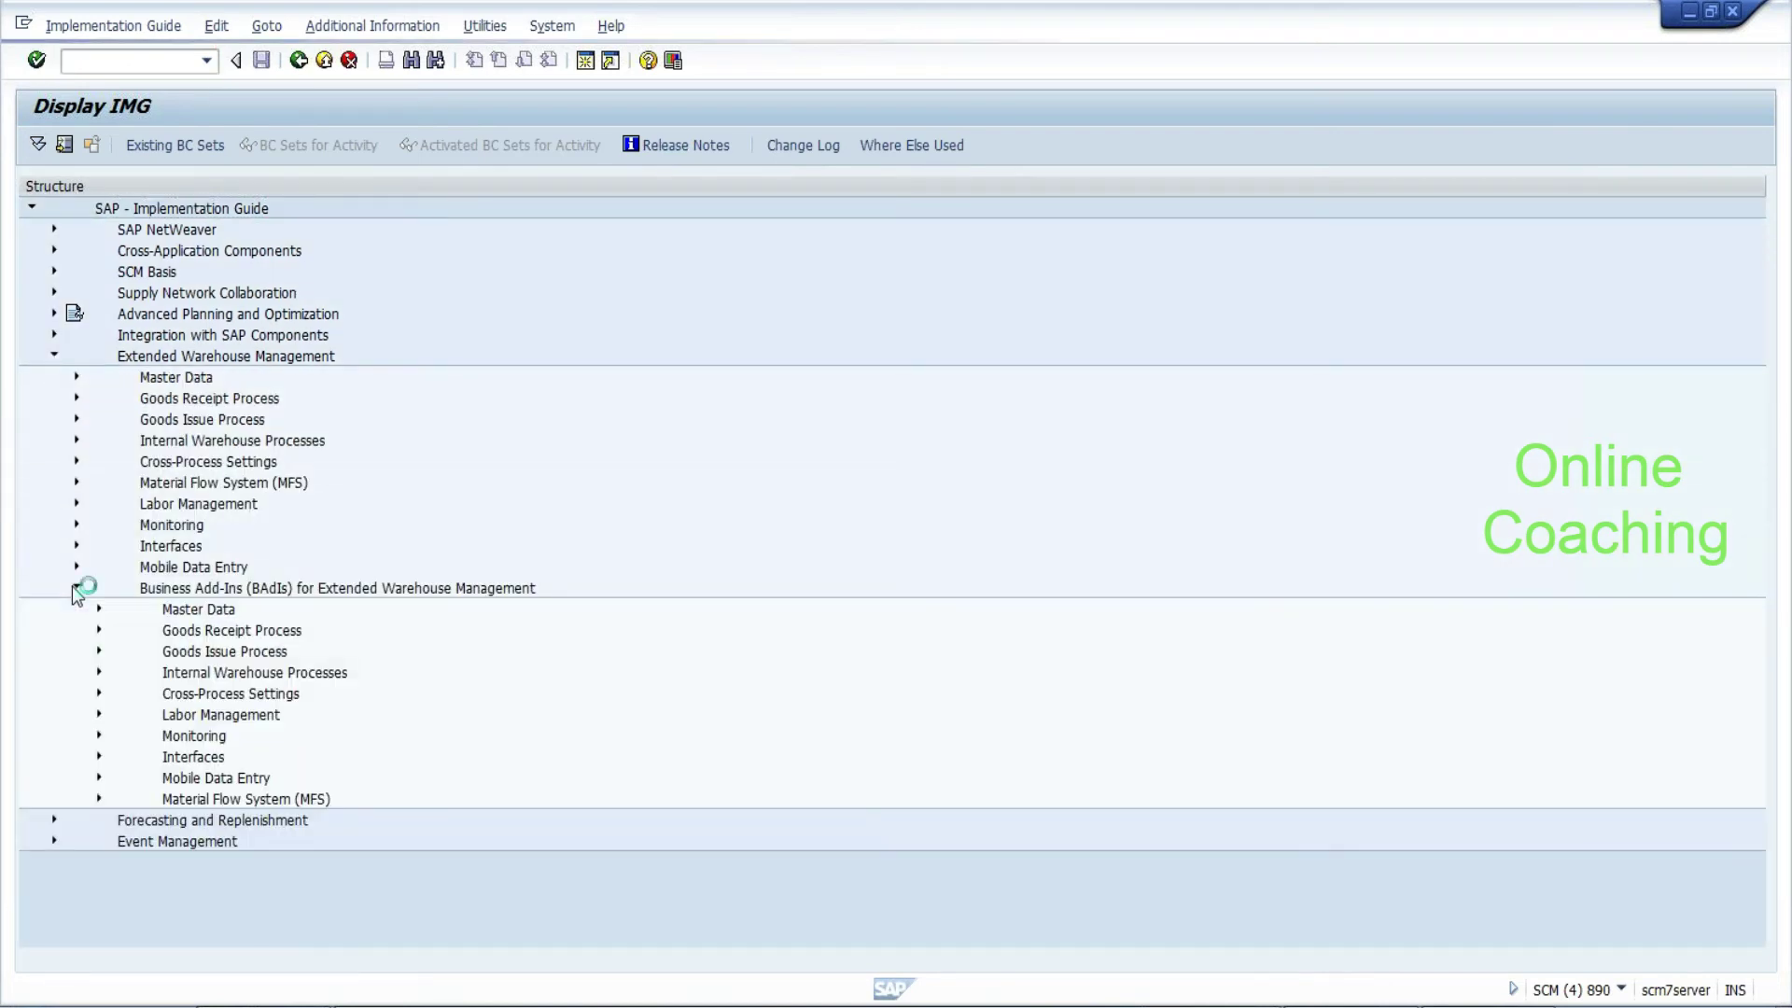
{"action": "left_click", "coordinate": [98, 609]}
{"action": "left_click", "coordinate": [122, 715]}
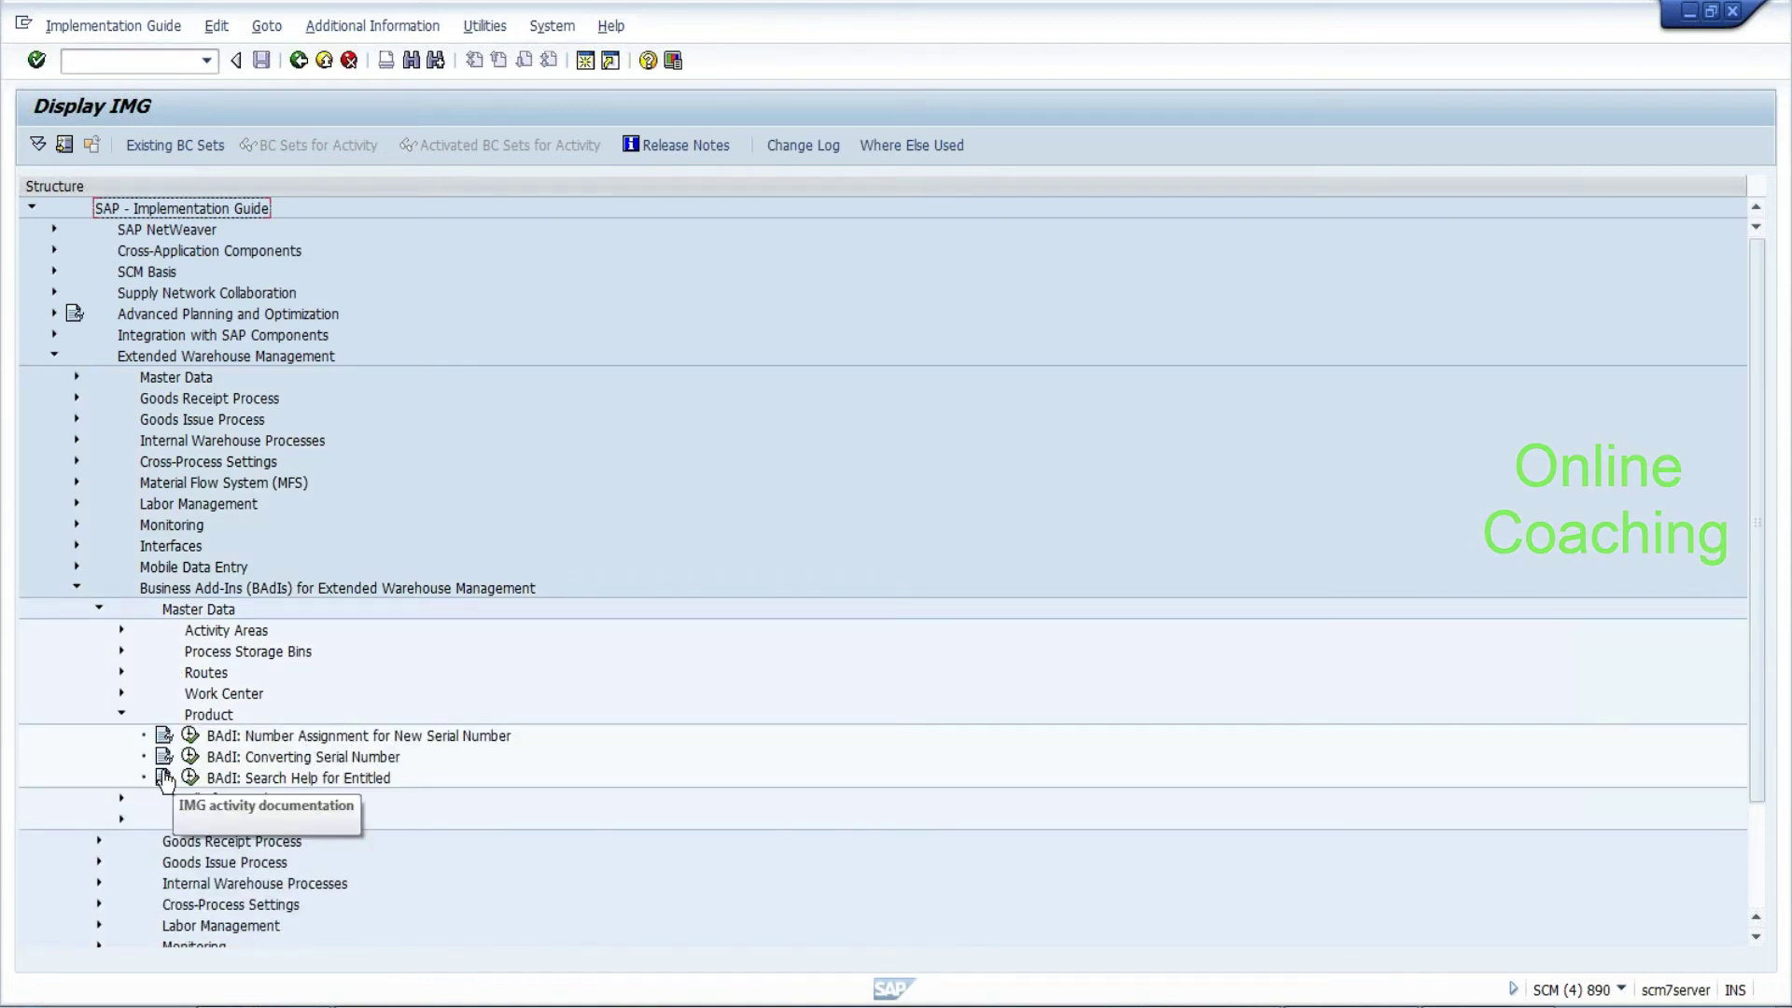
Expand Advanced Planning and Optimization, re-expand EWM, and enter /nse18 as the next transaction
{"action": "left_click", "coordinate": [52, 315]}
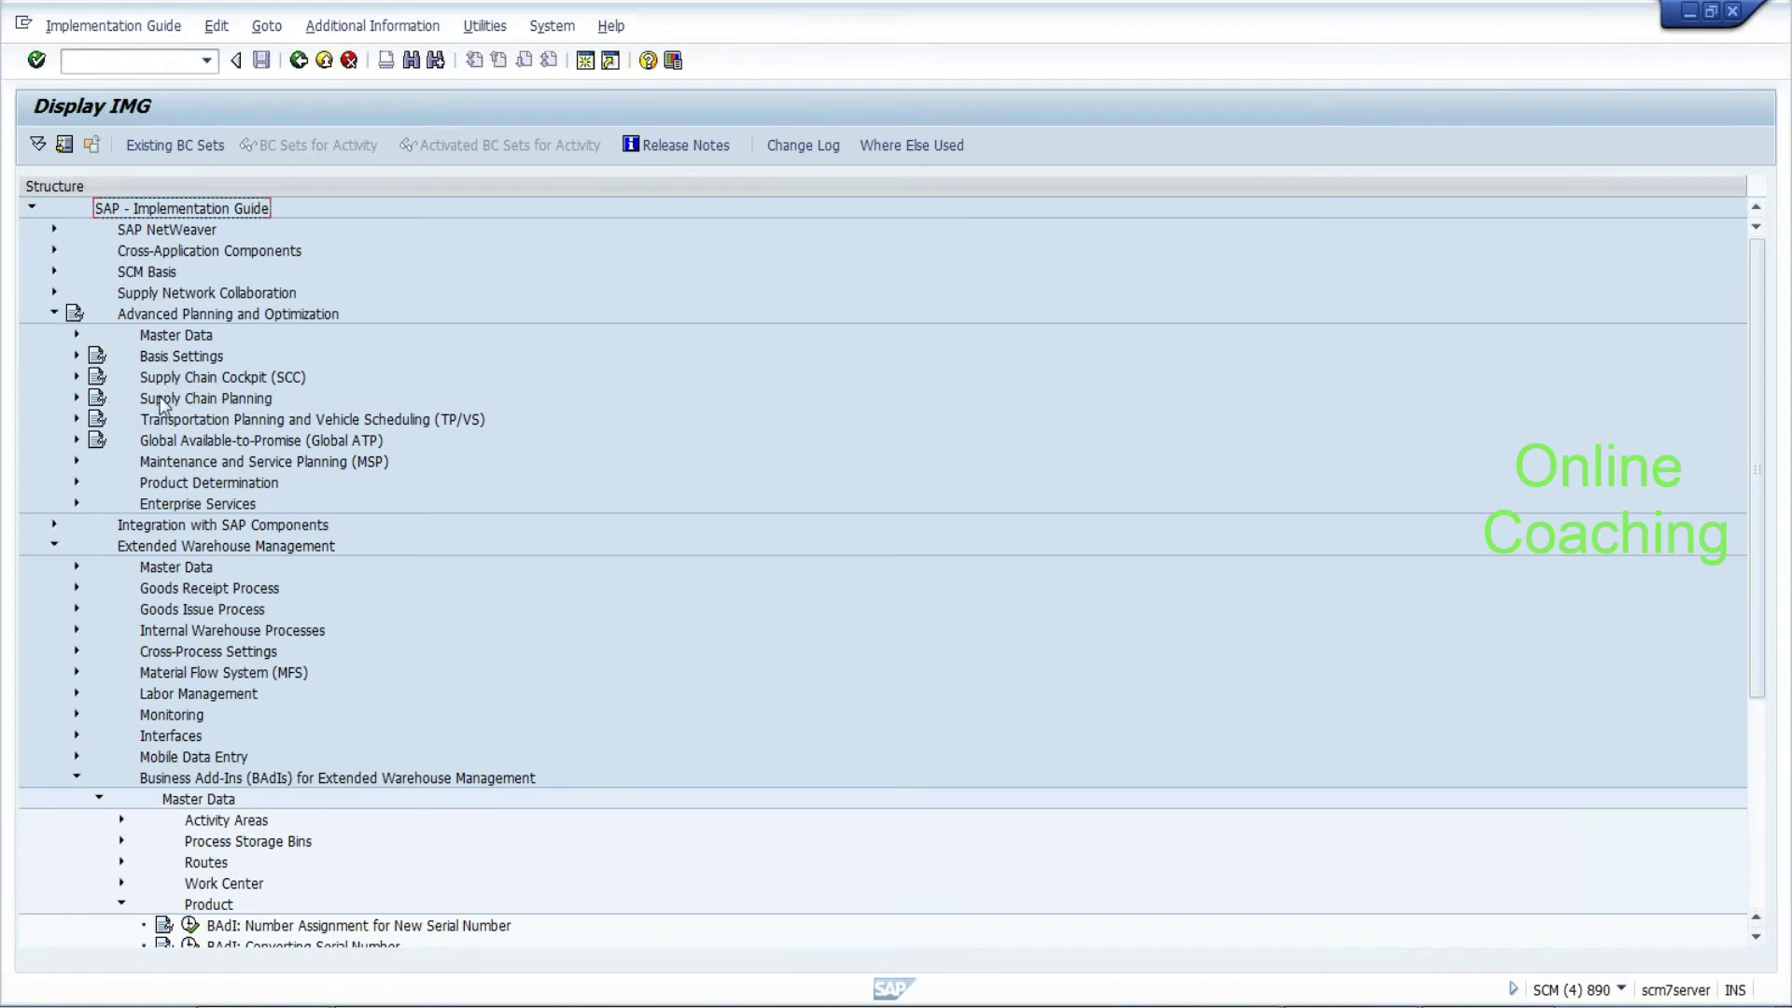
{"action": "left_click", "coordinate": [54, 546]}
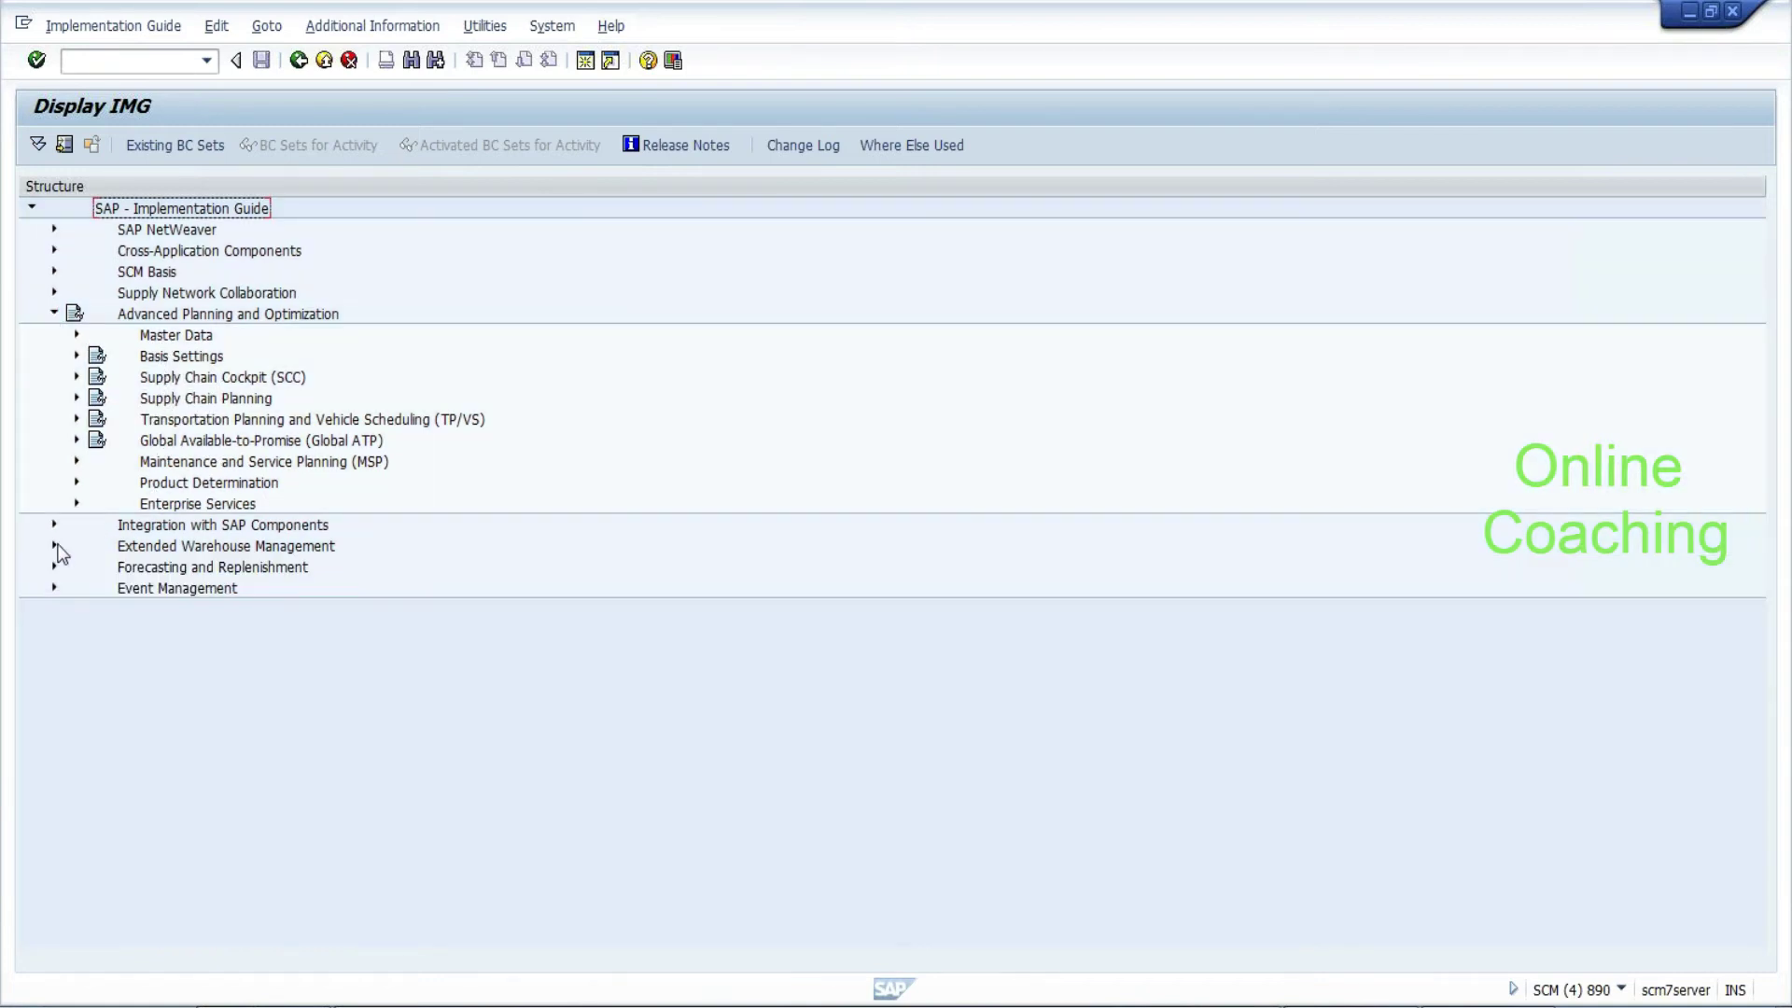
{"action": "left_click", "coordinate": [54, 546]}
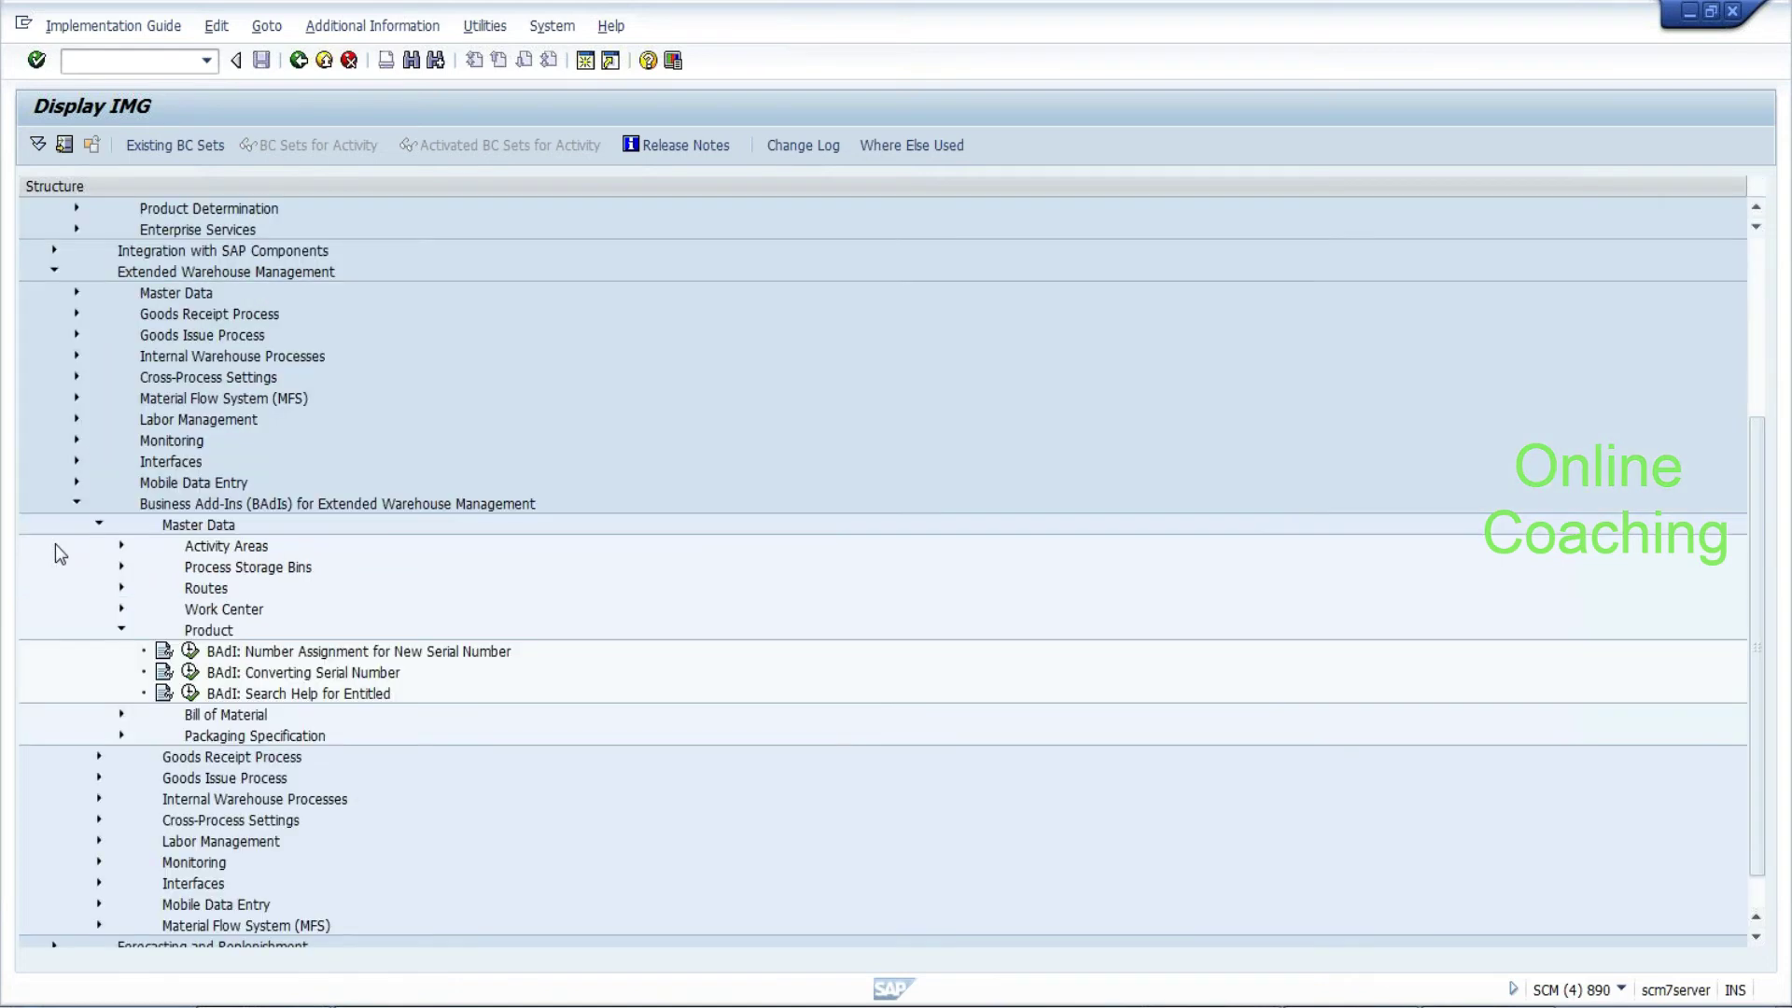
{"action": "scroll", "coordinate": [1754, 686], "scroll_direction": "down", "scroll_amount": 1}
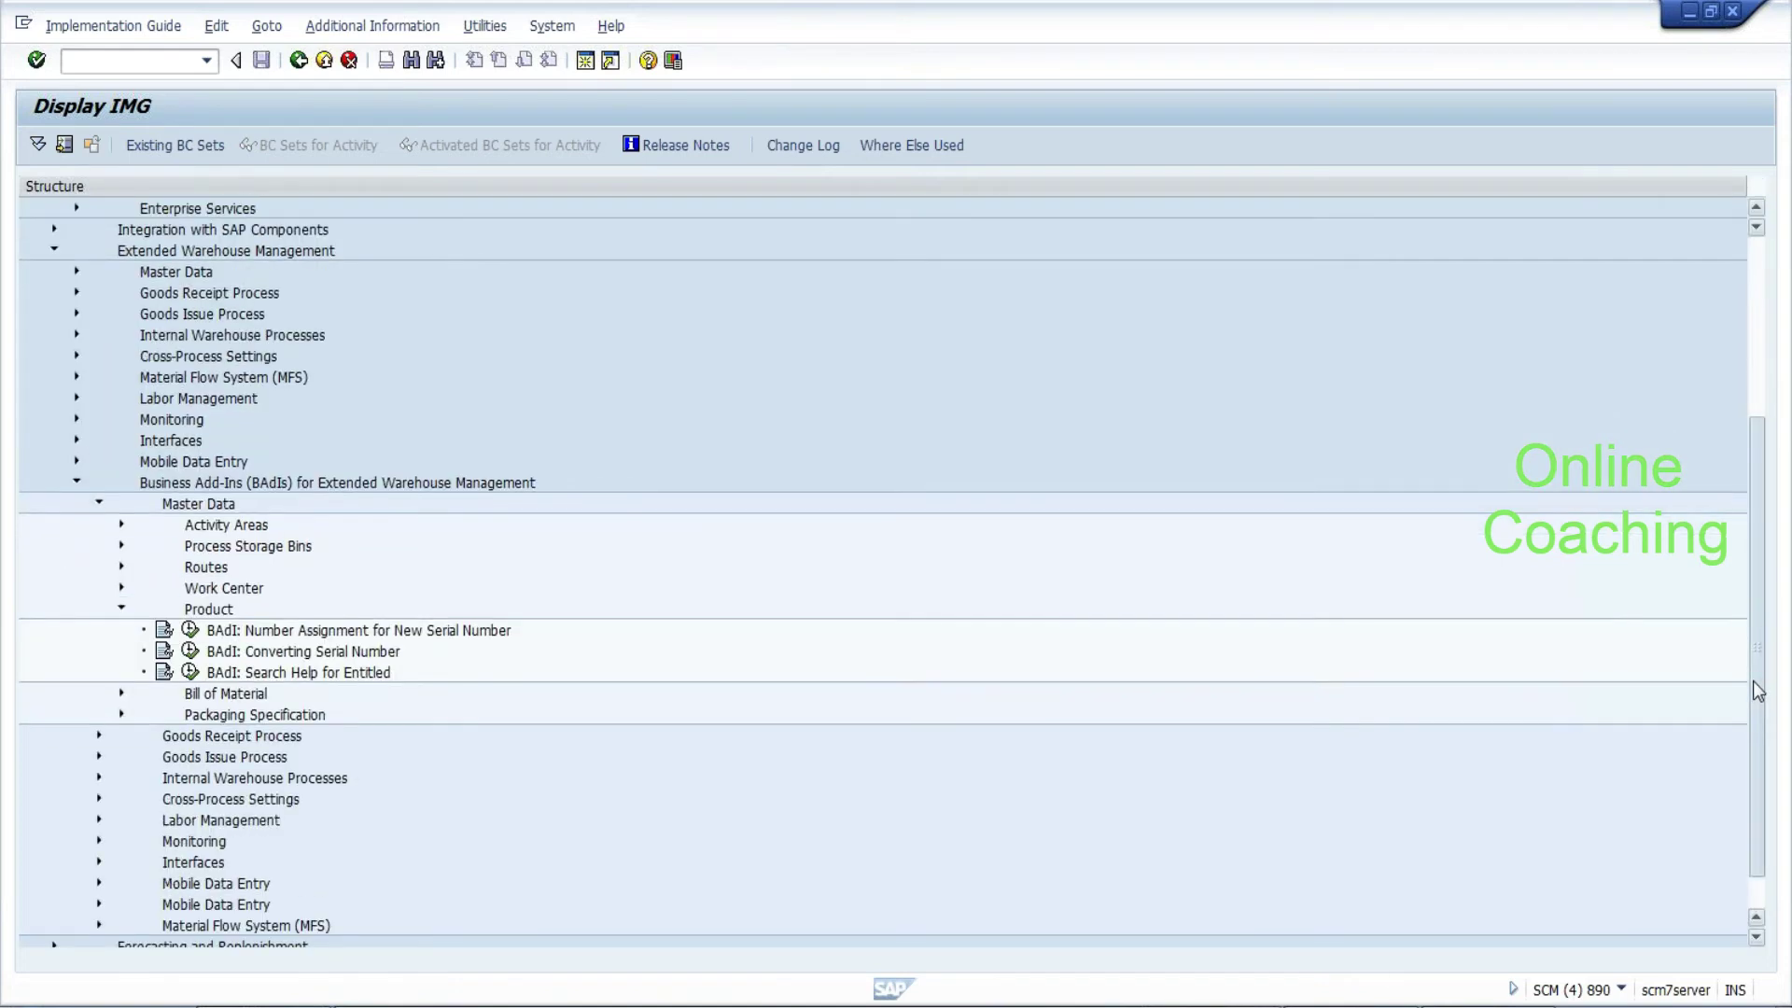
{"action": "scroll", "coordinate": [1757, 691], "scroll_direction": "down", "scroll_amount": 1}
{"action": "scroll", "coordinate": [1761, 772], "scroll_direction": "up", "scroll_amount": 5}
{"action": "left_click", "coordinate": [130, 61]}
{"action": "type", "text": "/nse18"}
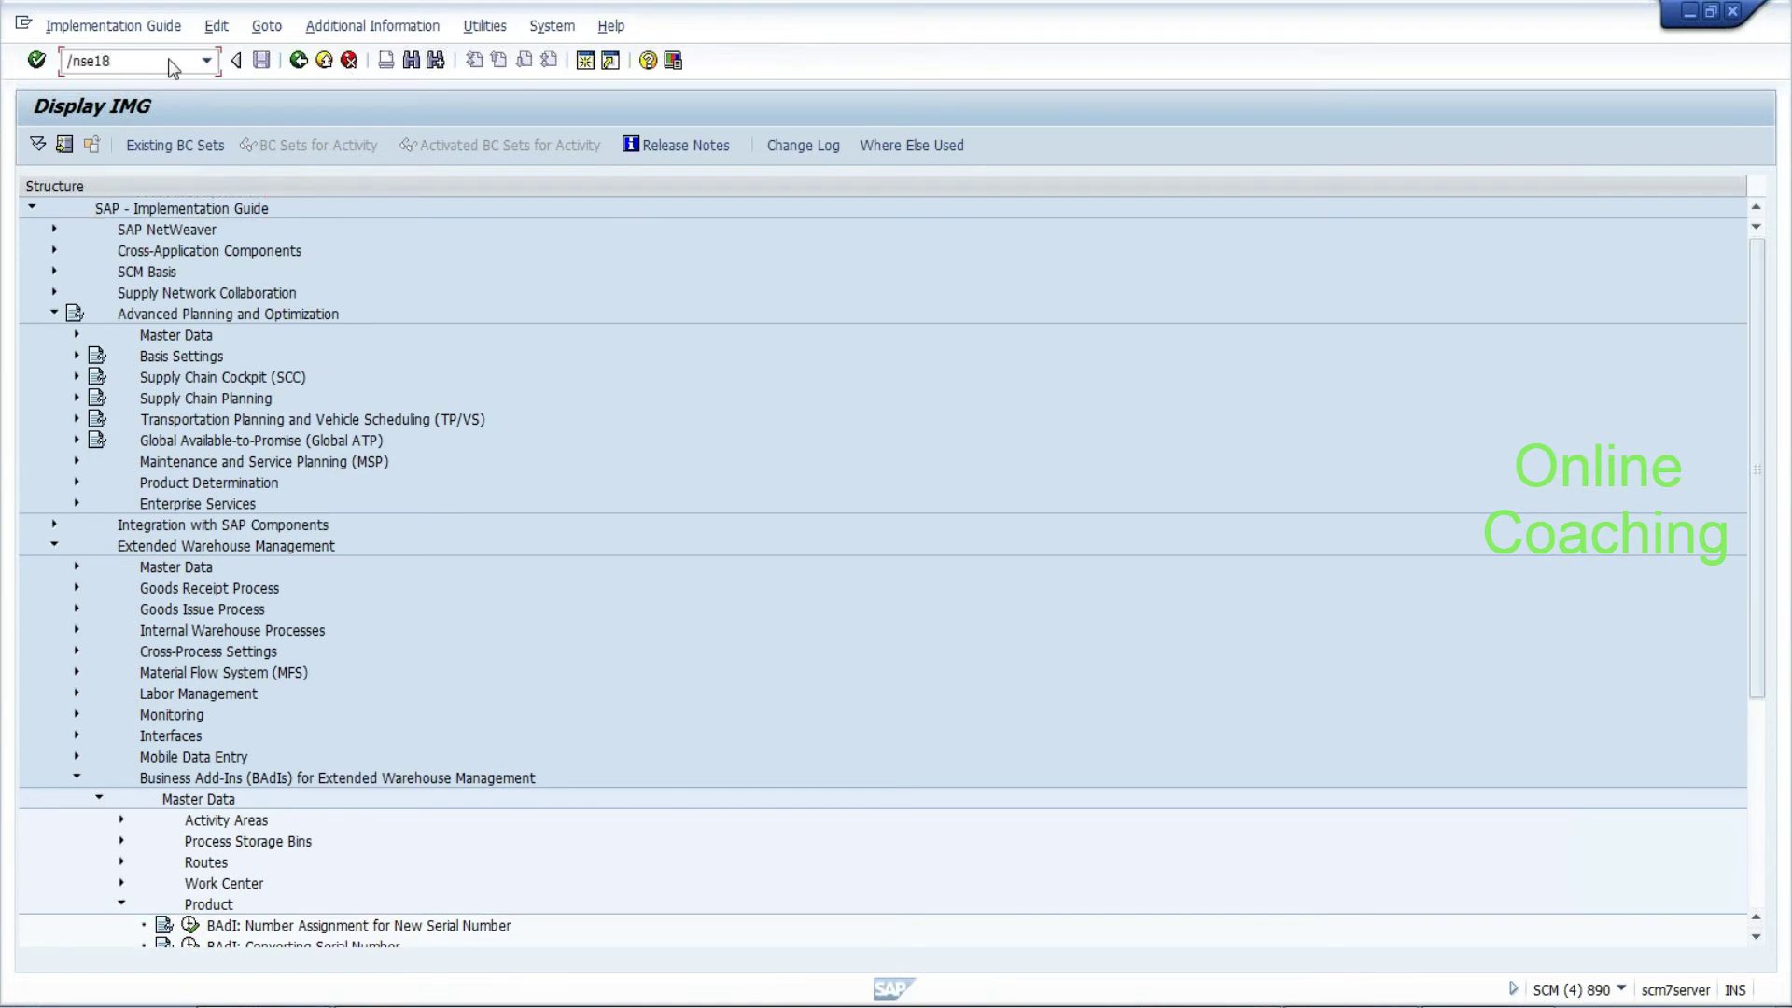
In the BAdI Builder, search for enhancement spots matching *cif*
{"action": "key", "text": "Return"}
{"action": "left_click", "coordinate": [109, 237]}
{"action": "left_click", "coordinate": [116, 215]}
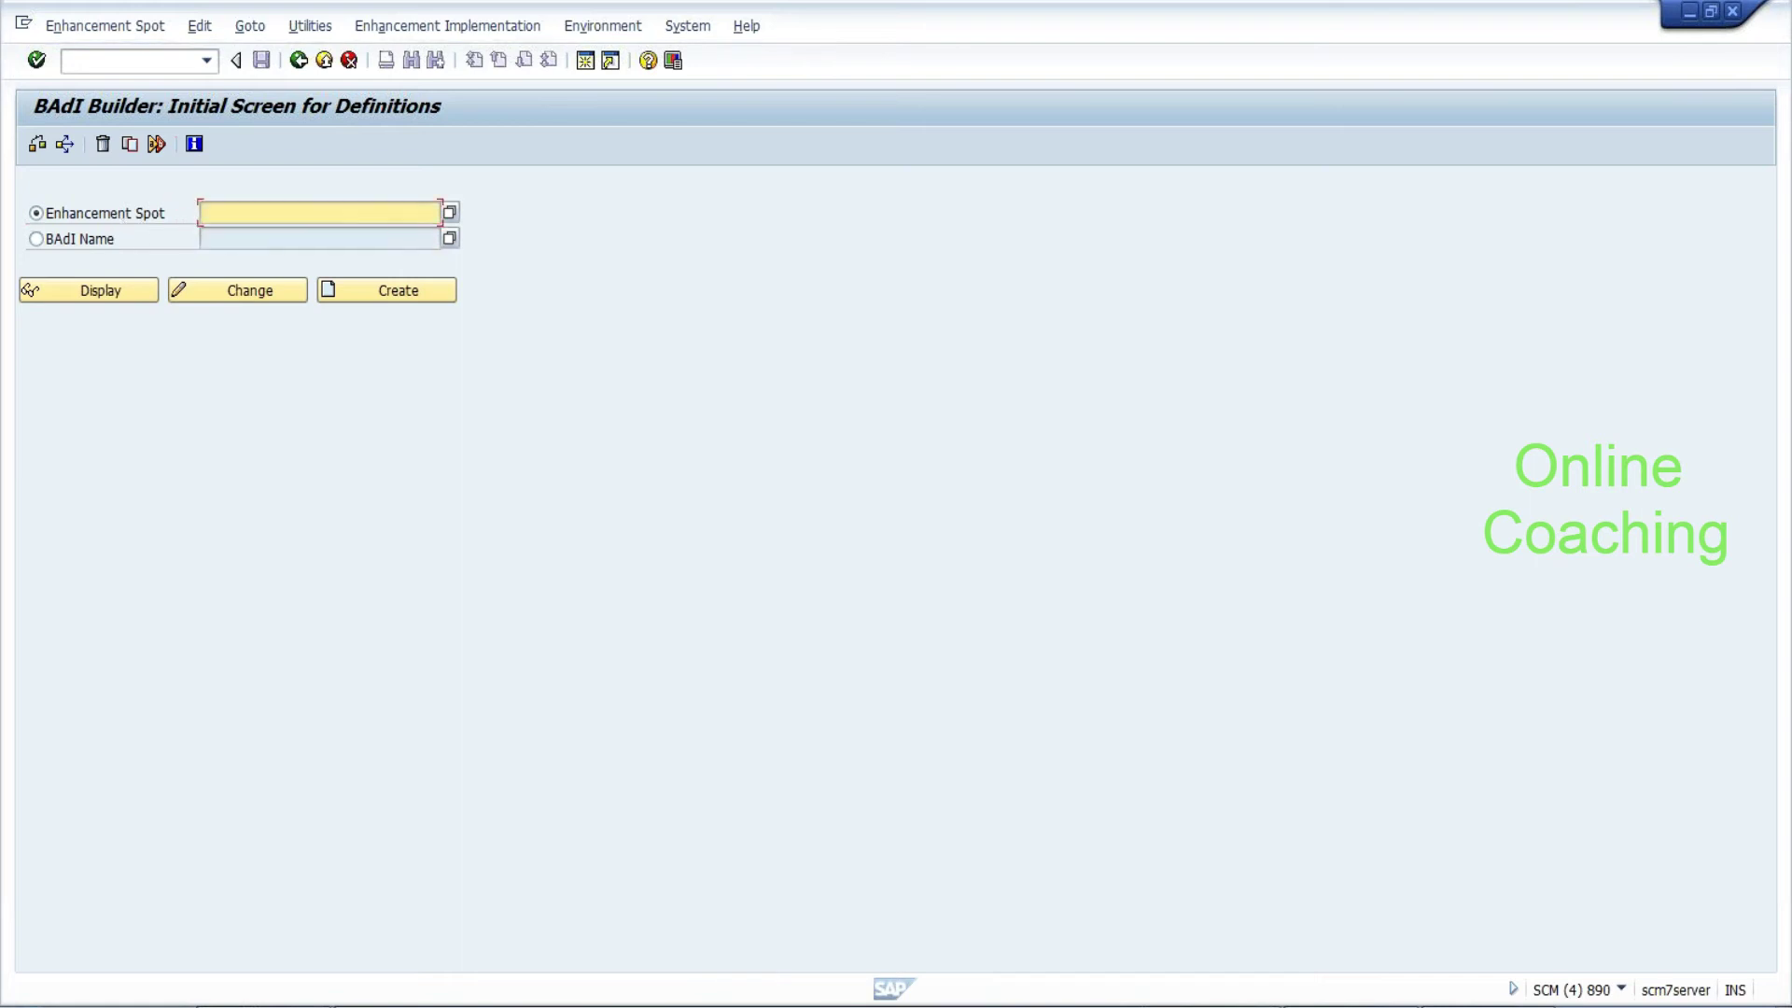
{"action": "type", "text": "*cif*"}
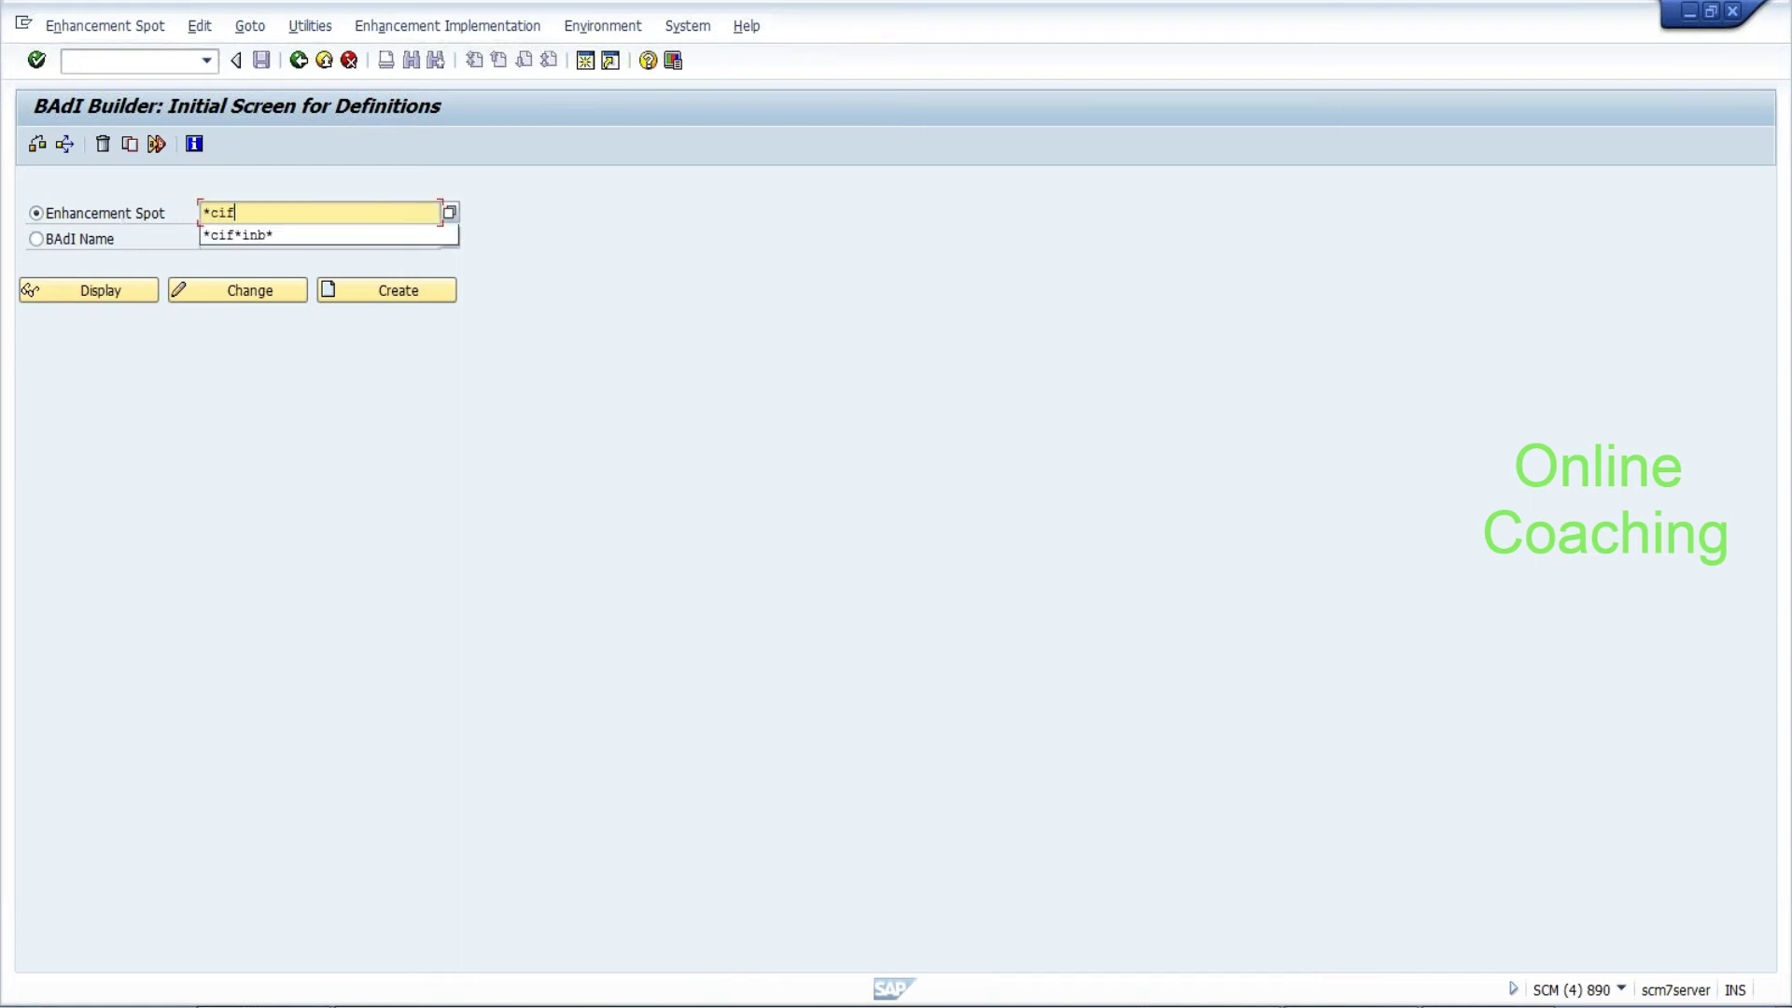
{"action": "left_click", "coordinate": [448, 213]}
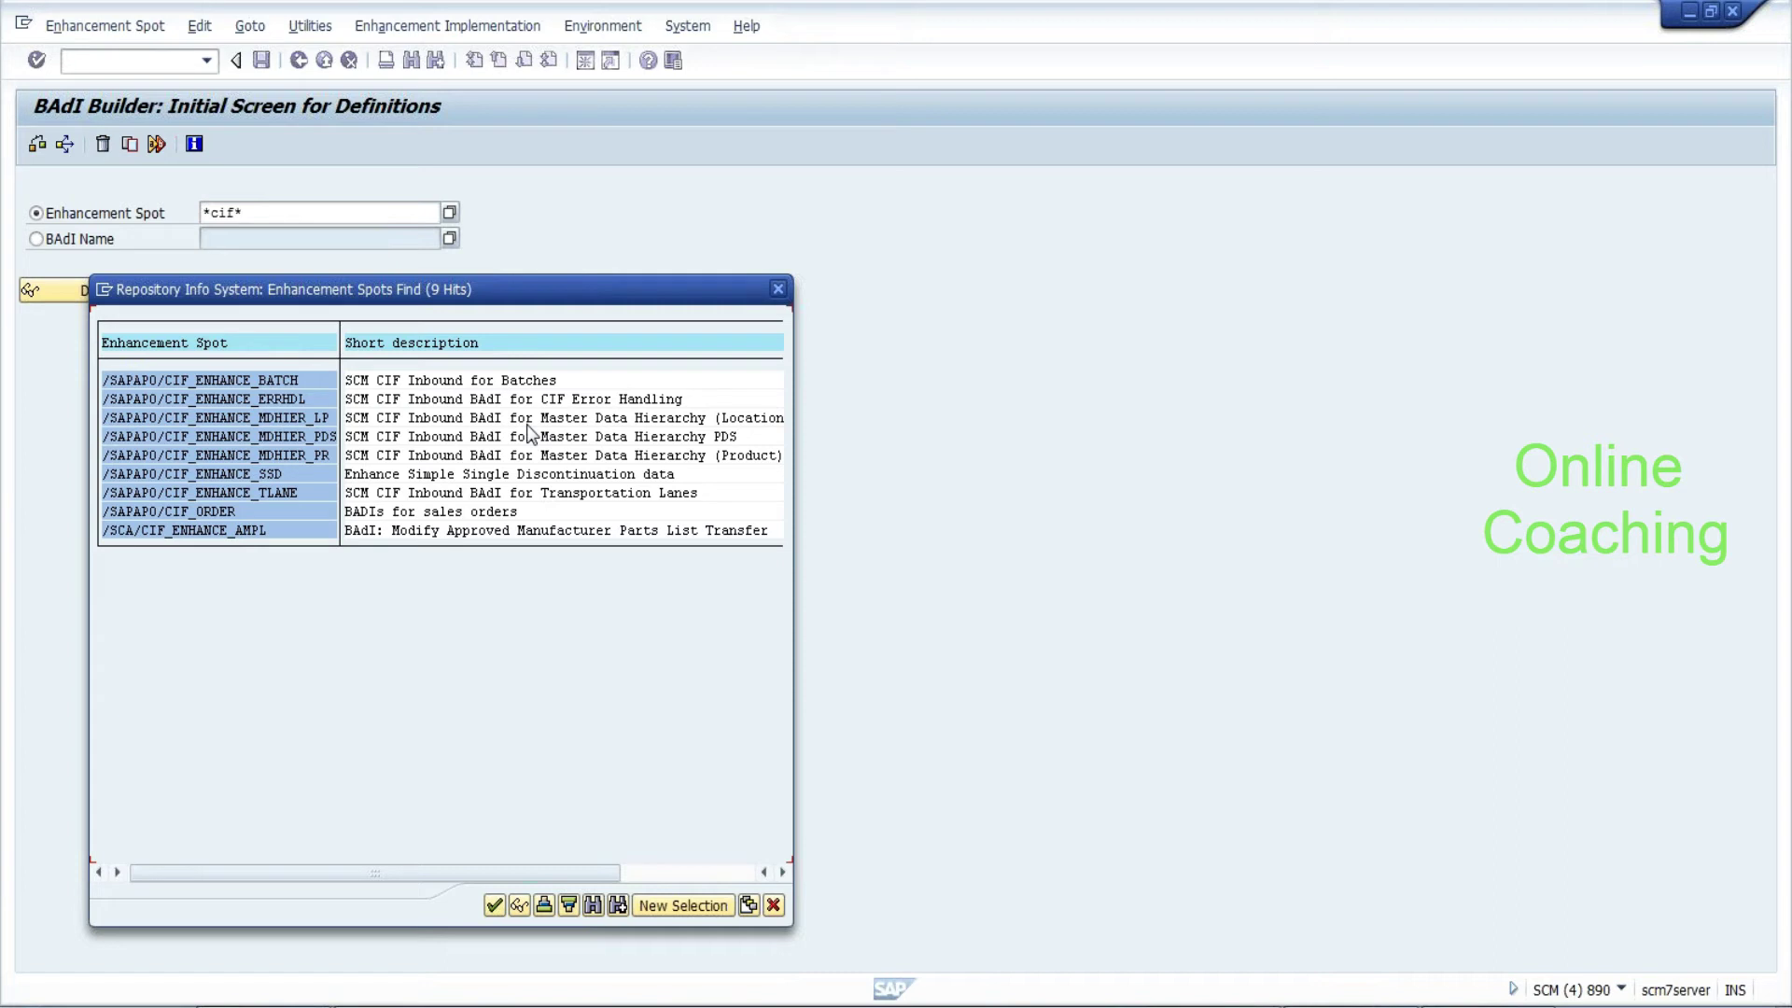
Review the hits and pick /SAPAPO/CIF_ENHANCE_MDHIER_PR, the Master Data Hierarchy (Product) spot
{"action": "left_click", "coordinate": [742, 425]}
{"action": "left_click", "coordinate": [452, 513]}
{"action": "left_click", "coordinate": [555, 475]}
{"action": "left_click", "coordinate": [657, 456]}
{"action": "double_click", "coordinate": [655, 454]}
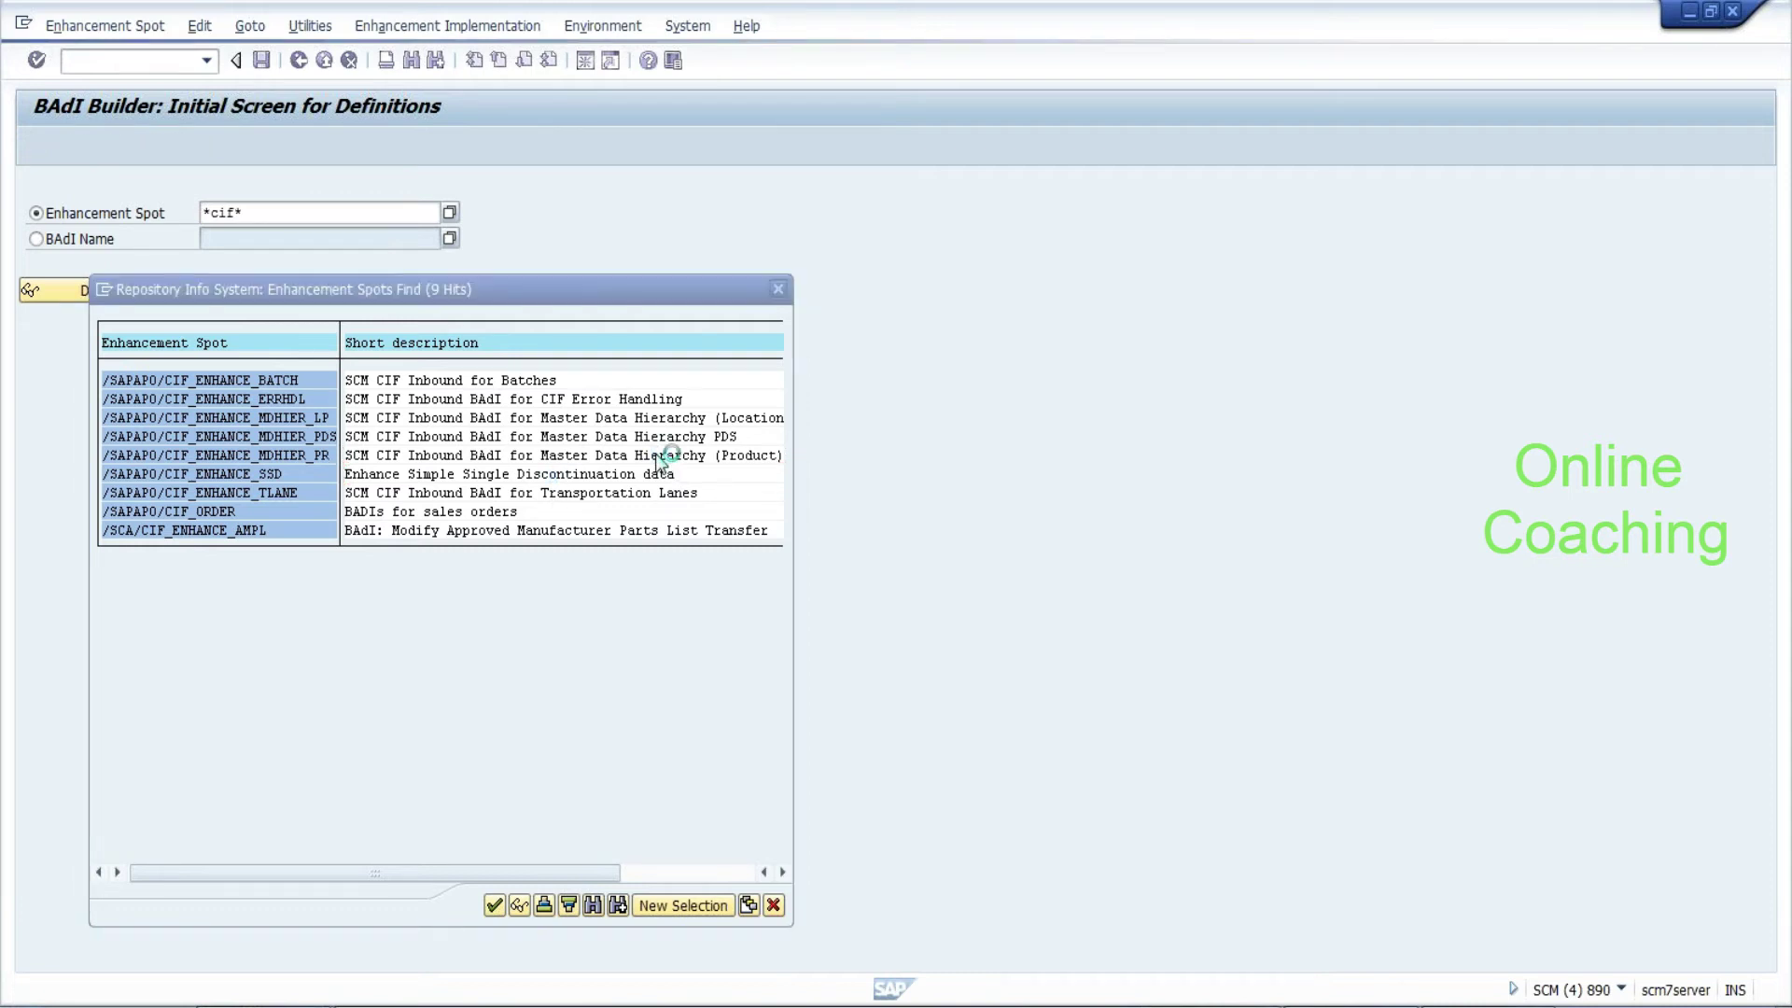
Display spot /SAPAPO/CIF_ENHANCE_MDHIER_PR and check its BAdI implementations, which are empty
{"action": "left_click", "coordinate": [118, 289]}
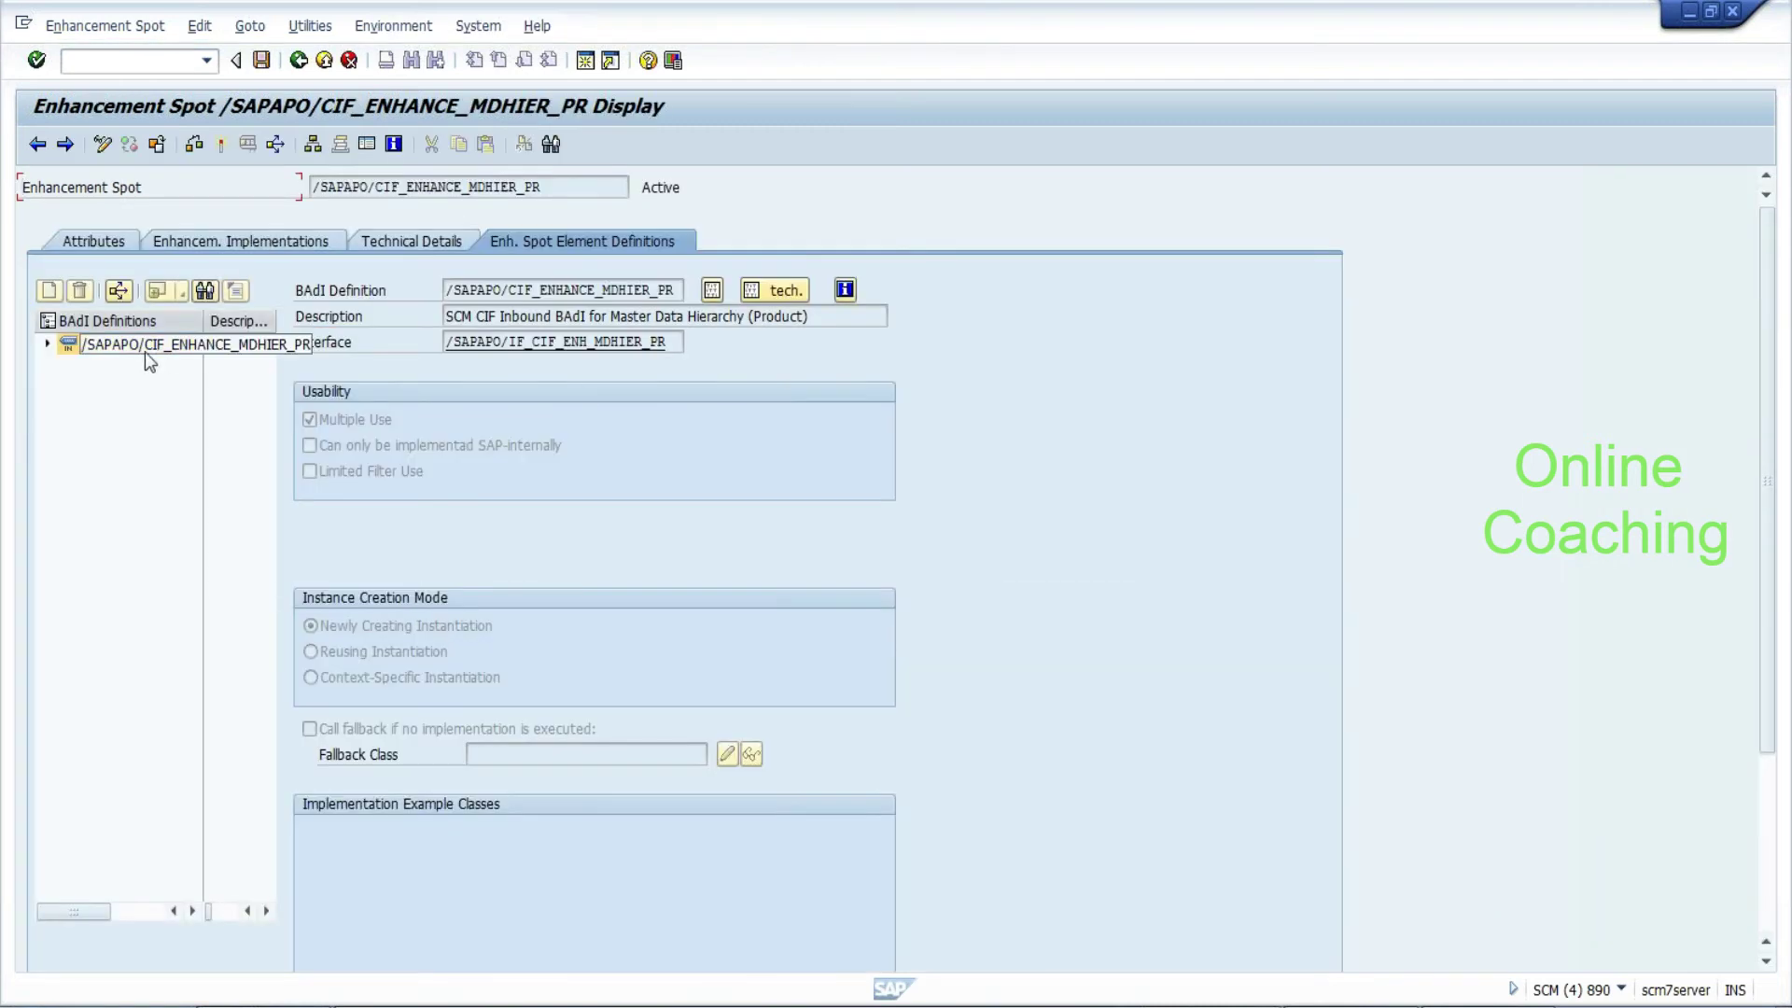
{"action": "left_click", "coordinate": [49, 345]}
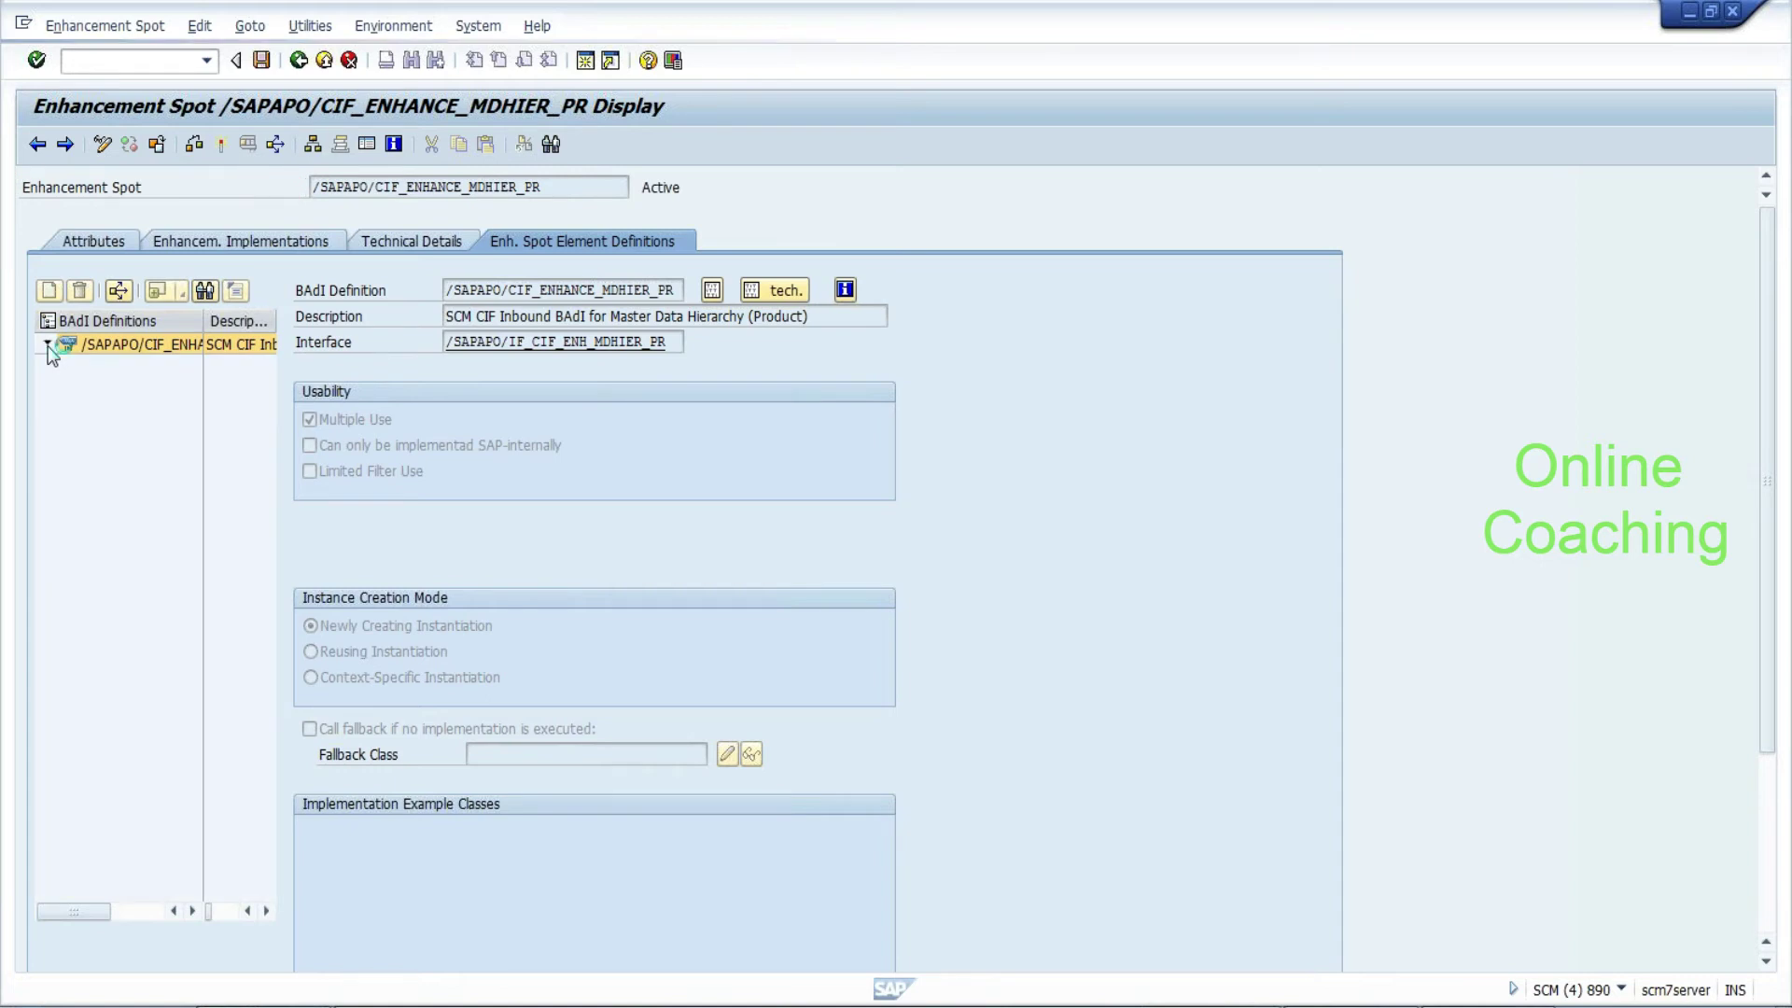
{"action": "left_click", "coordinate": [124, 389]}
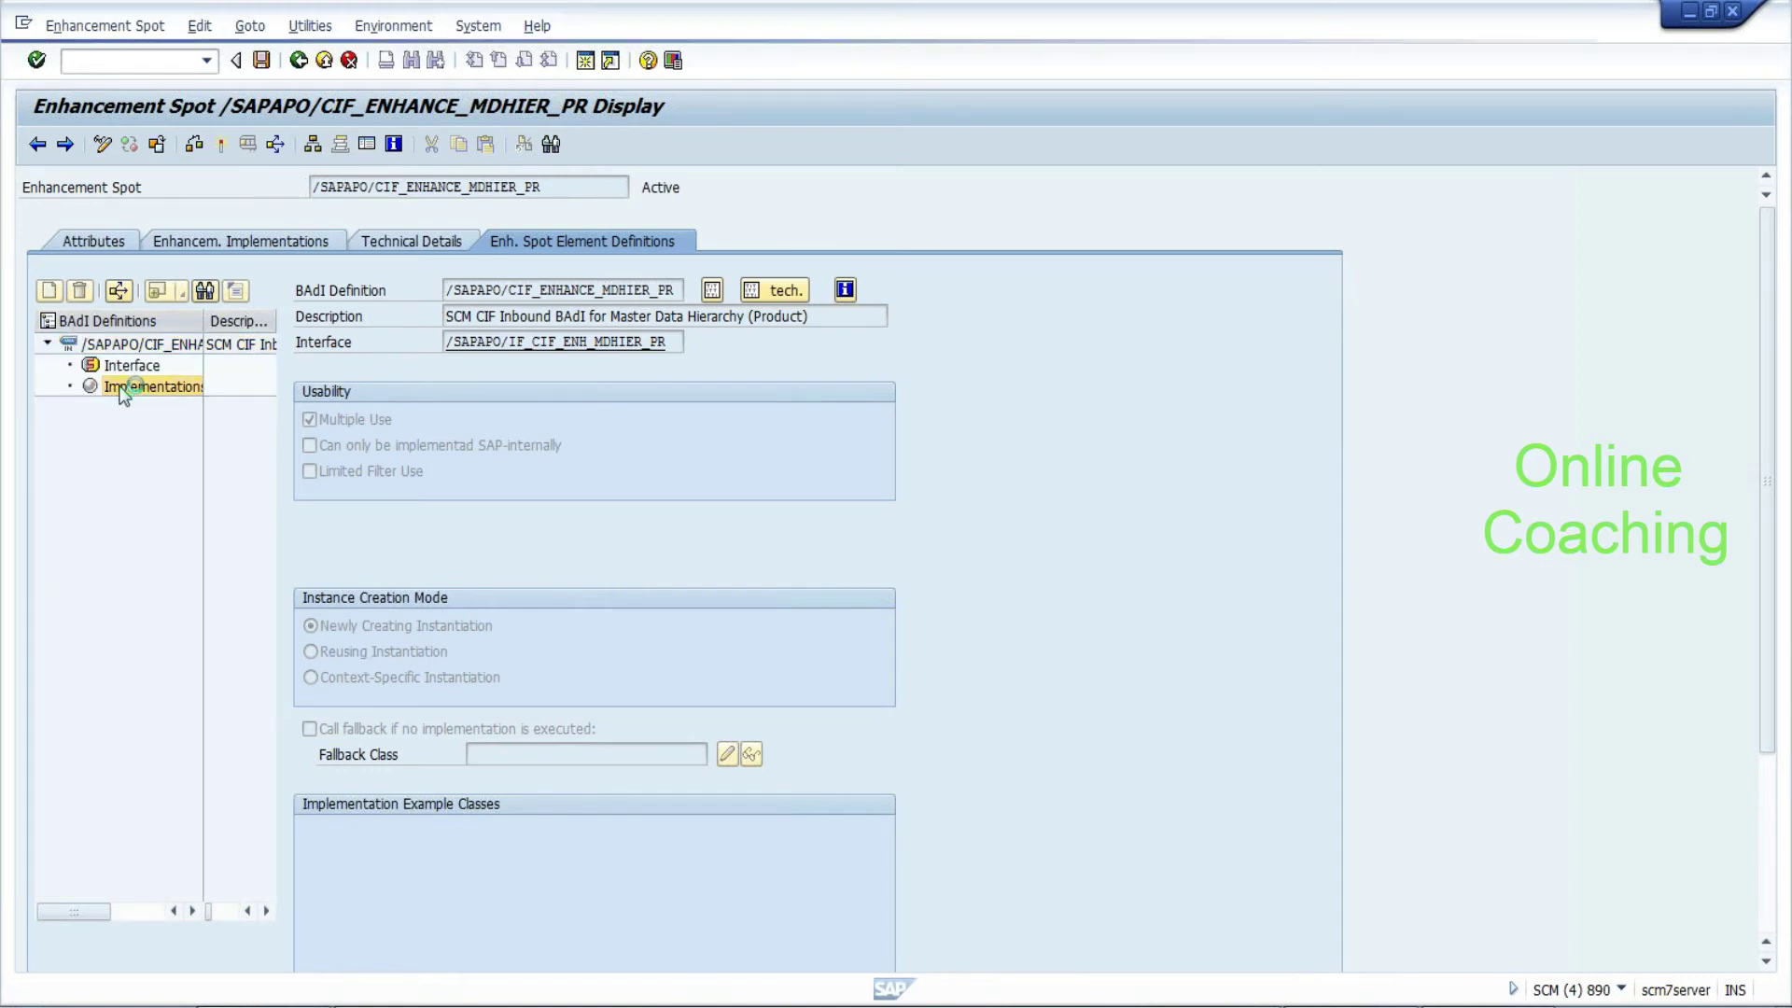
{"action": "double_click", "coordinate": [124, 388]}
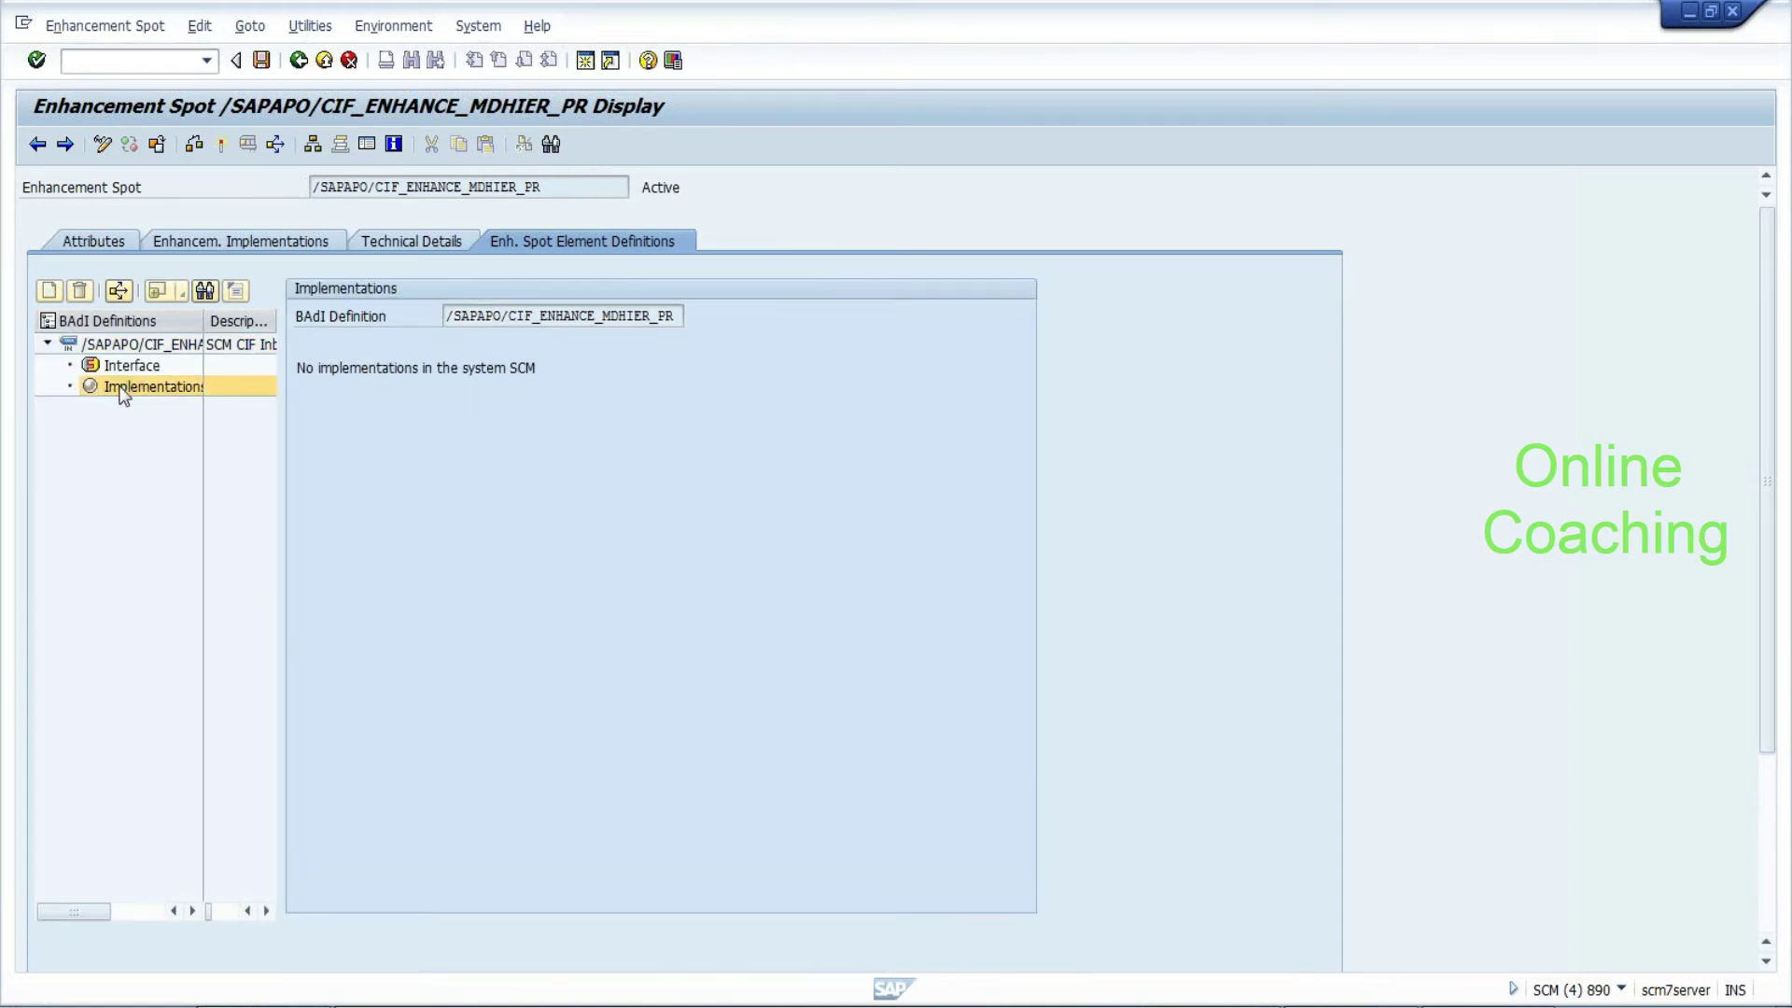
Back on the BAdI Builder start screen, search by BAdI name with pattern *CIF*
{"action": "left_click", "coordinate": [299, 62]}
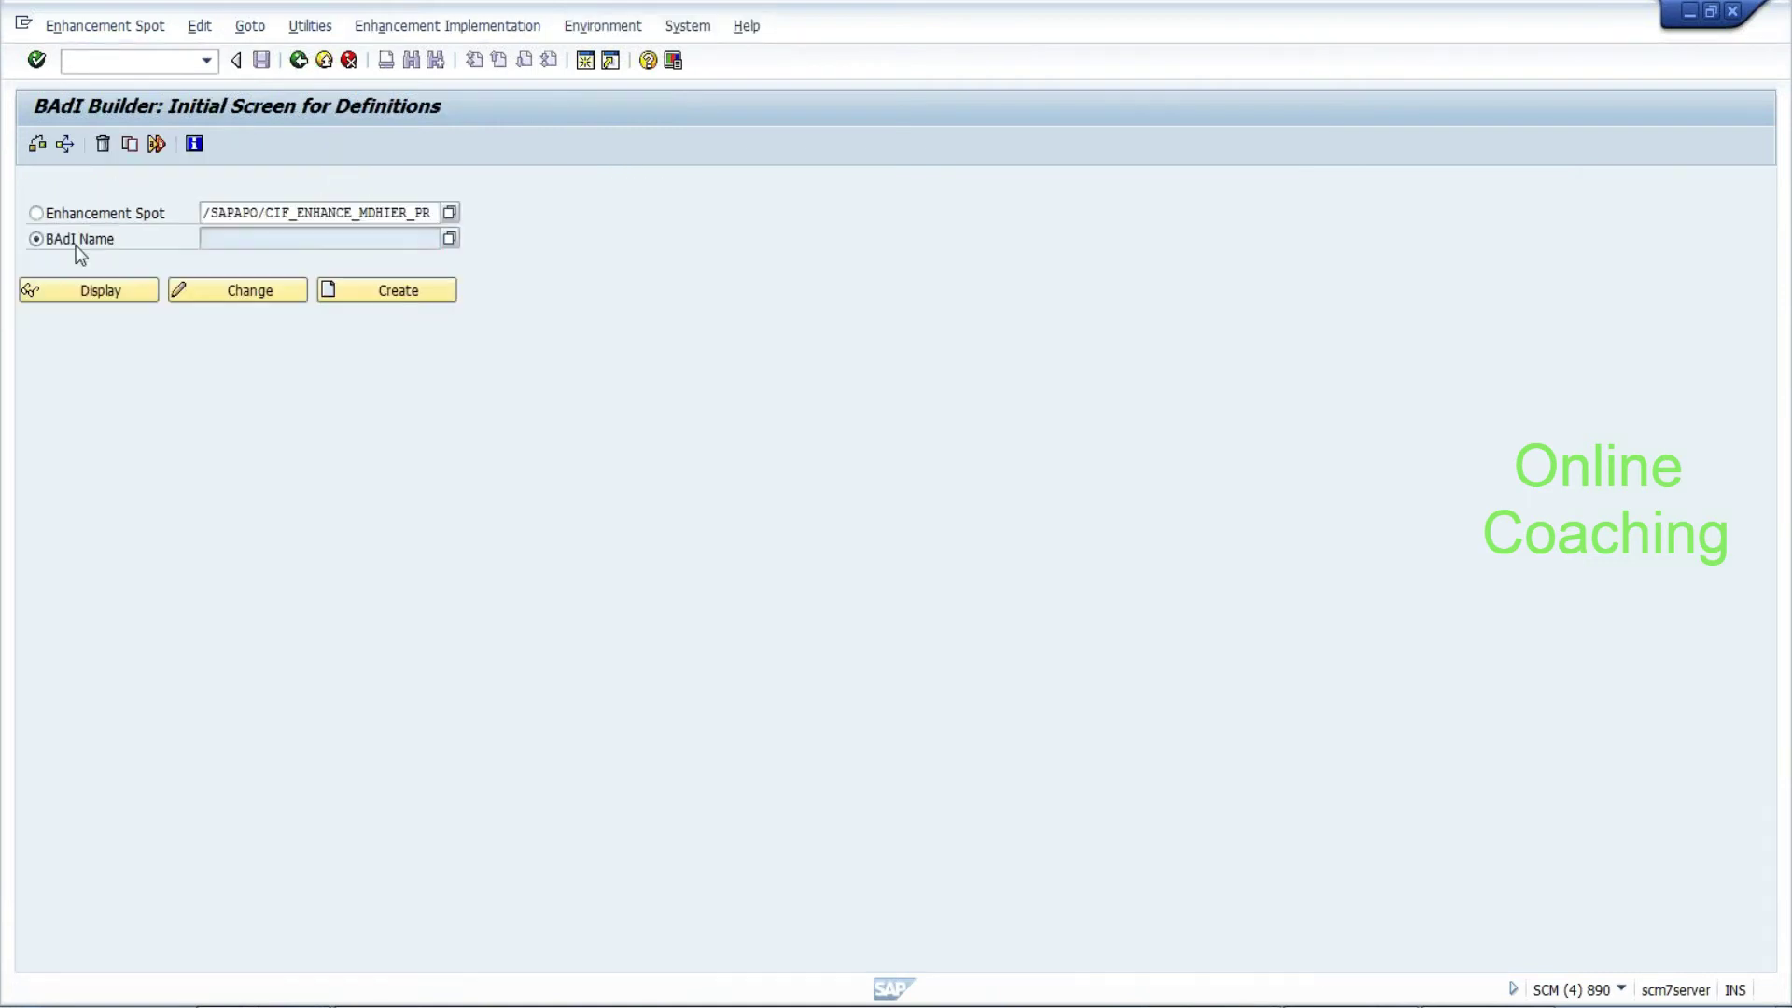
{"action": "left_click", "coordinate": [70, 240]}
{"action": "key", "text": "BackSpace"}
{"action": "key", "text": "BackSpace"}
{"action": "key", "text": "BackSpace"}
{"action": "key", "text": "BackSpace"}
{"action": "key", "text": "BackSpace"}
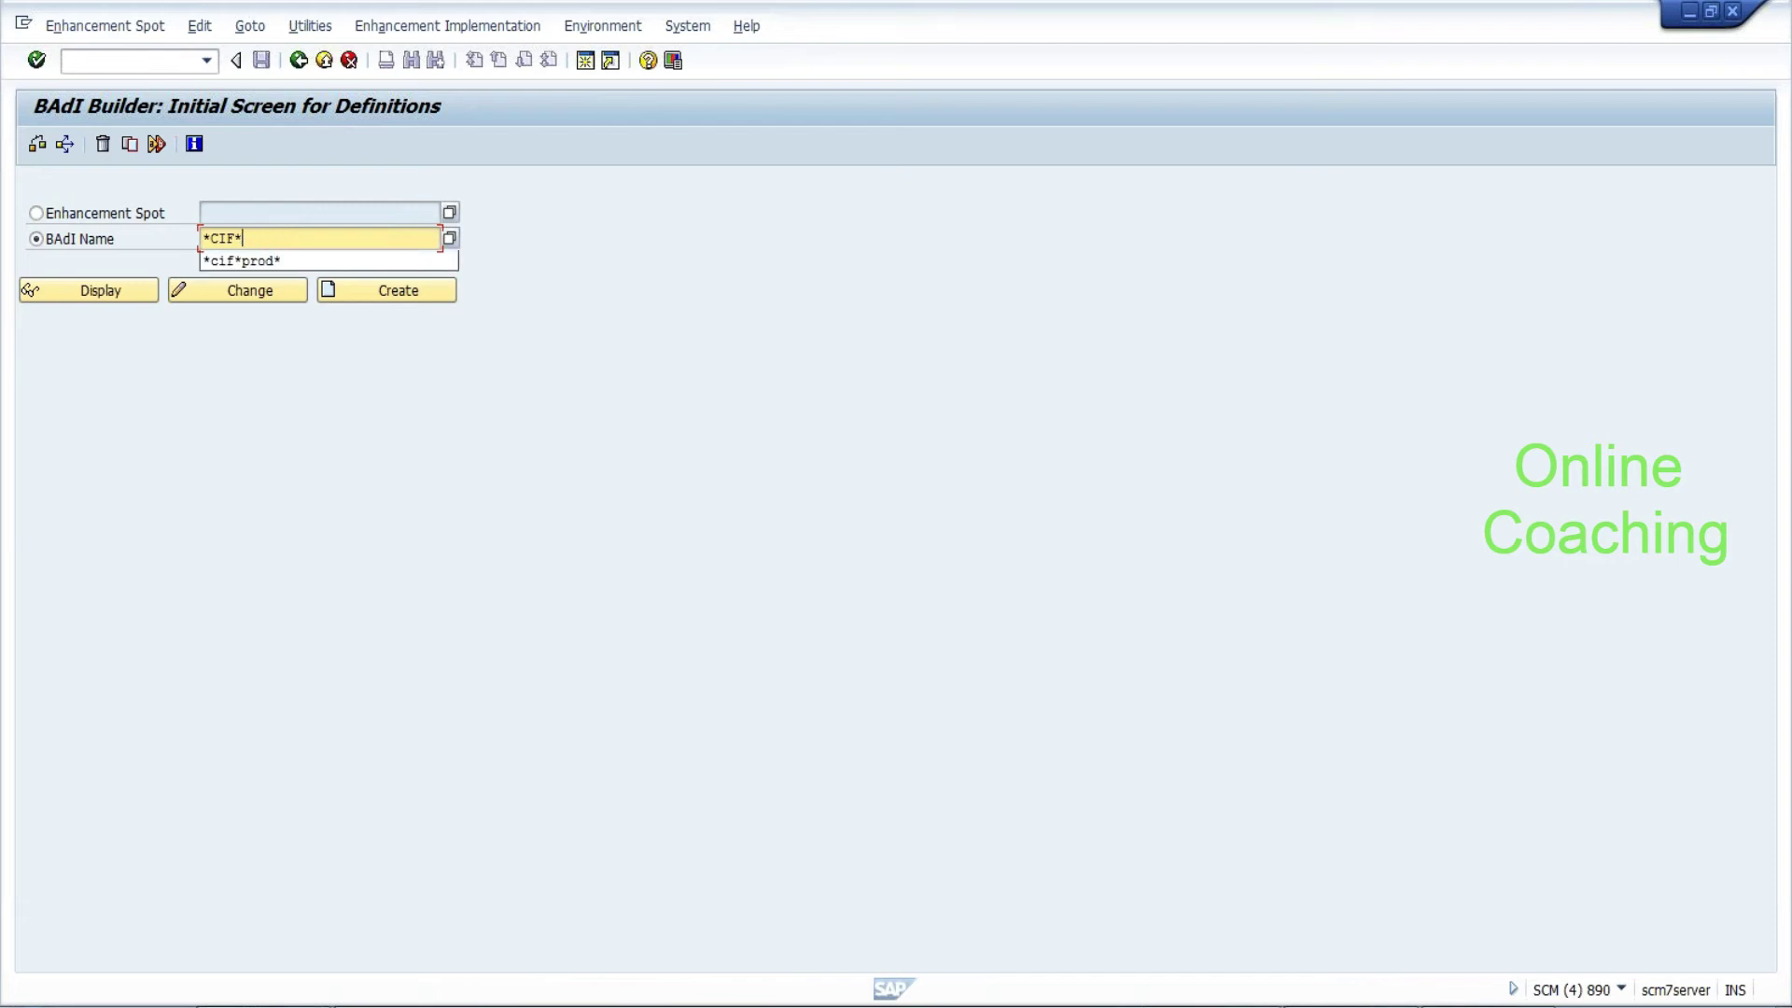
Look up BAdIs matching *CIF* and scroll through the 18 definitions found
{"action": "left_click", "coordinate": [452, 235]}
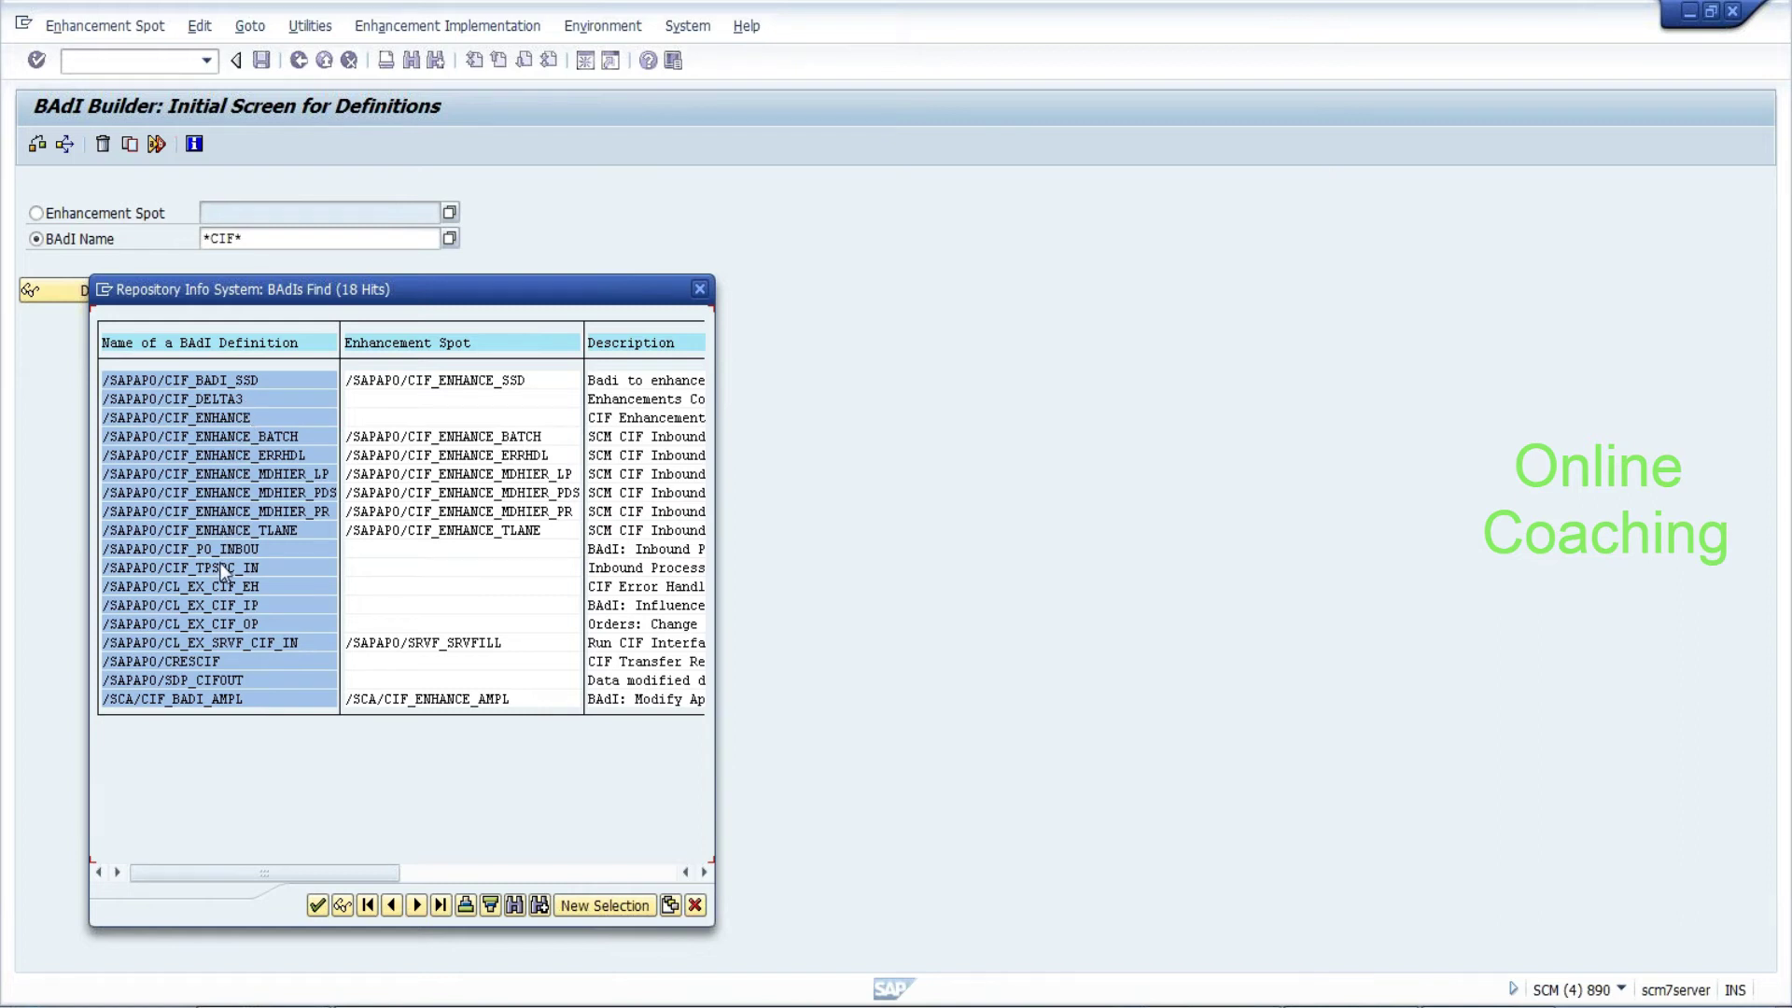
{"action": "left_click", "coordinate": [705, 873]}
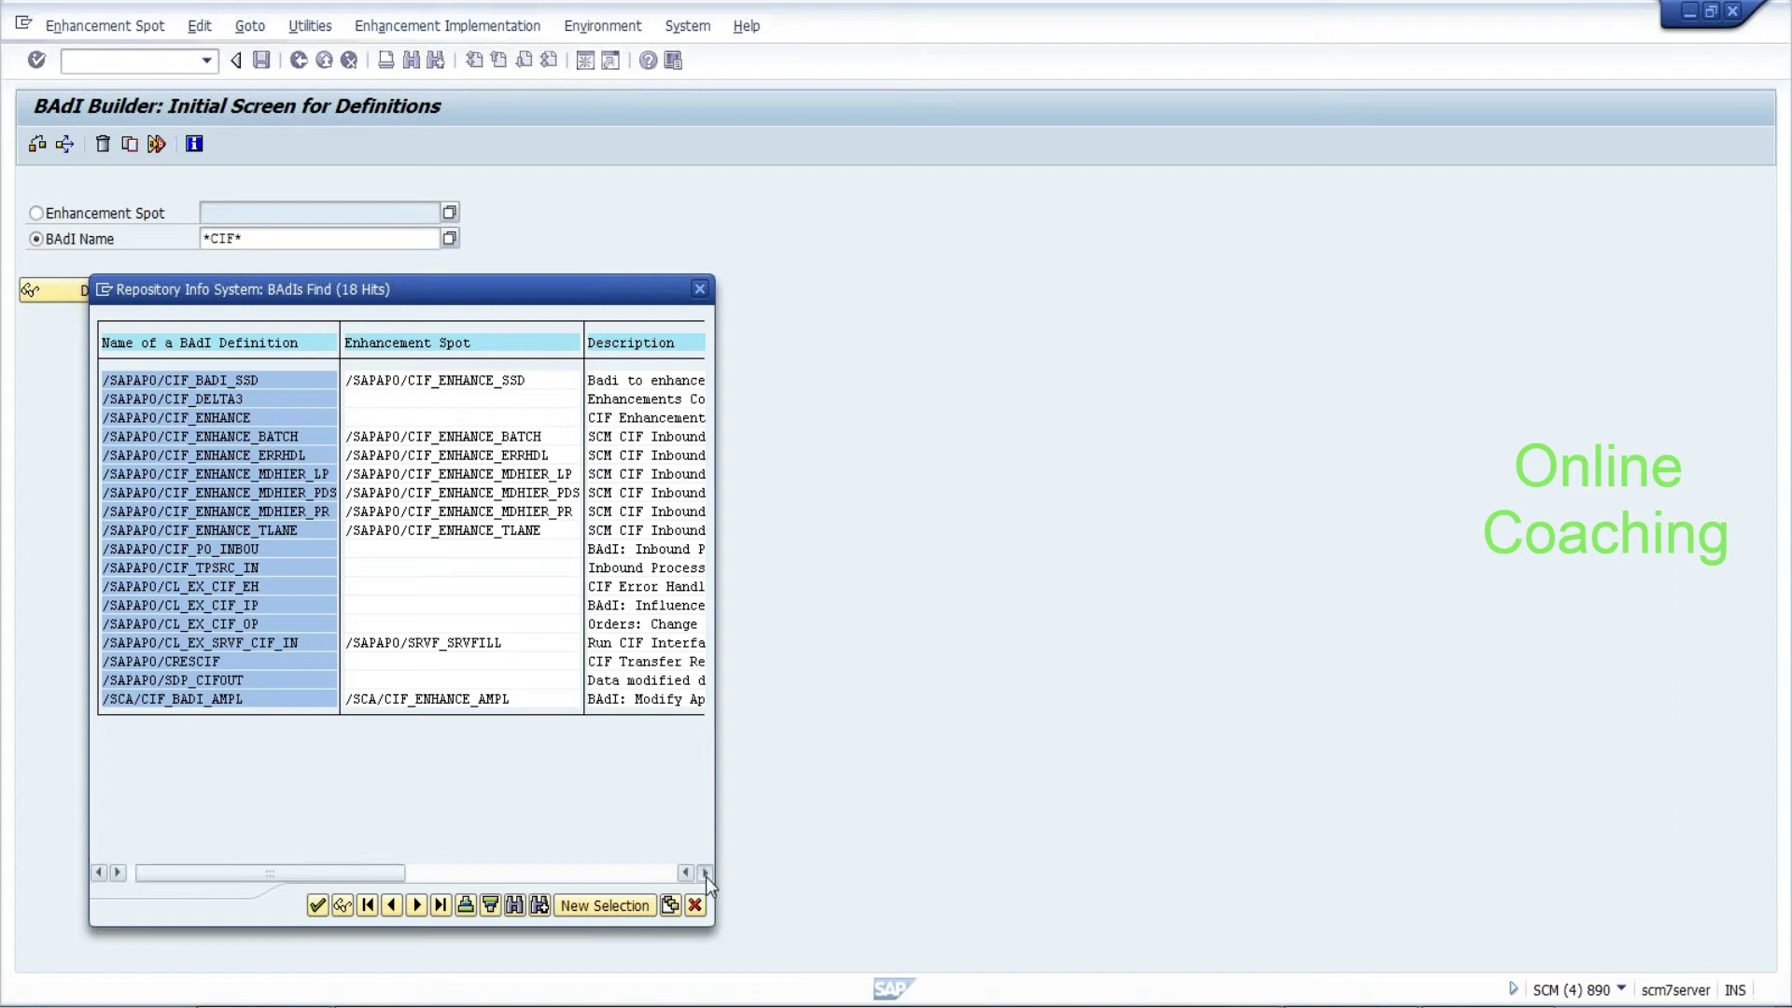
{"action": "left_click", "coordinate": [705, 873]}
{"action": "left_click", "coordinate": [706, 874]}
{"action": "left_click", "coordinate": [706, 874]}
{"action": "left_click", "coordinate": [706, 874]}
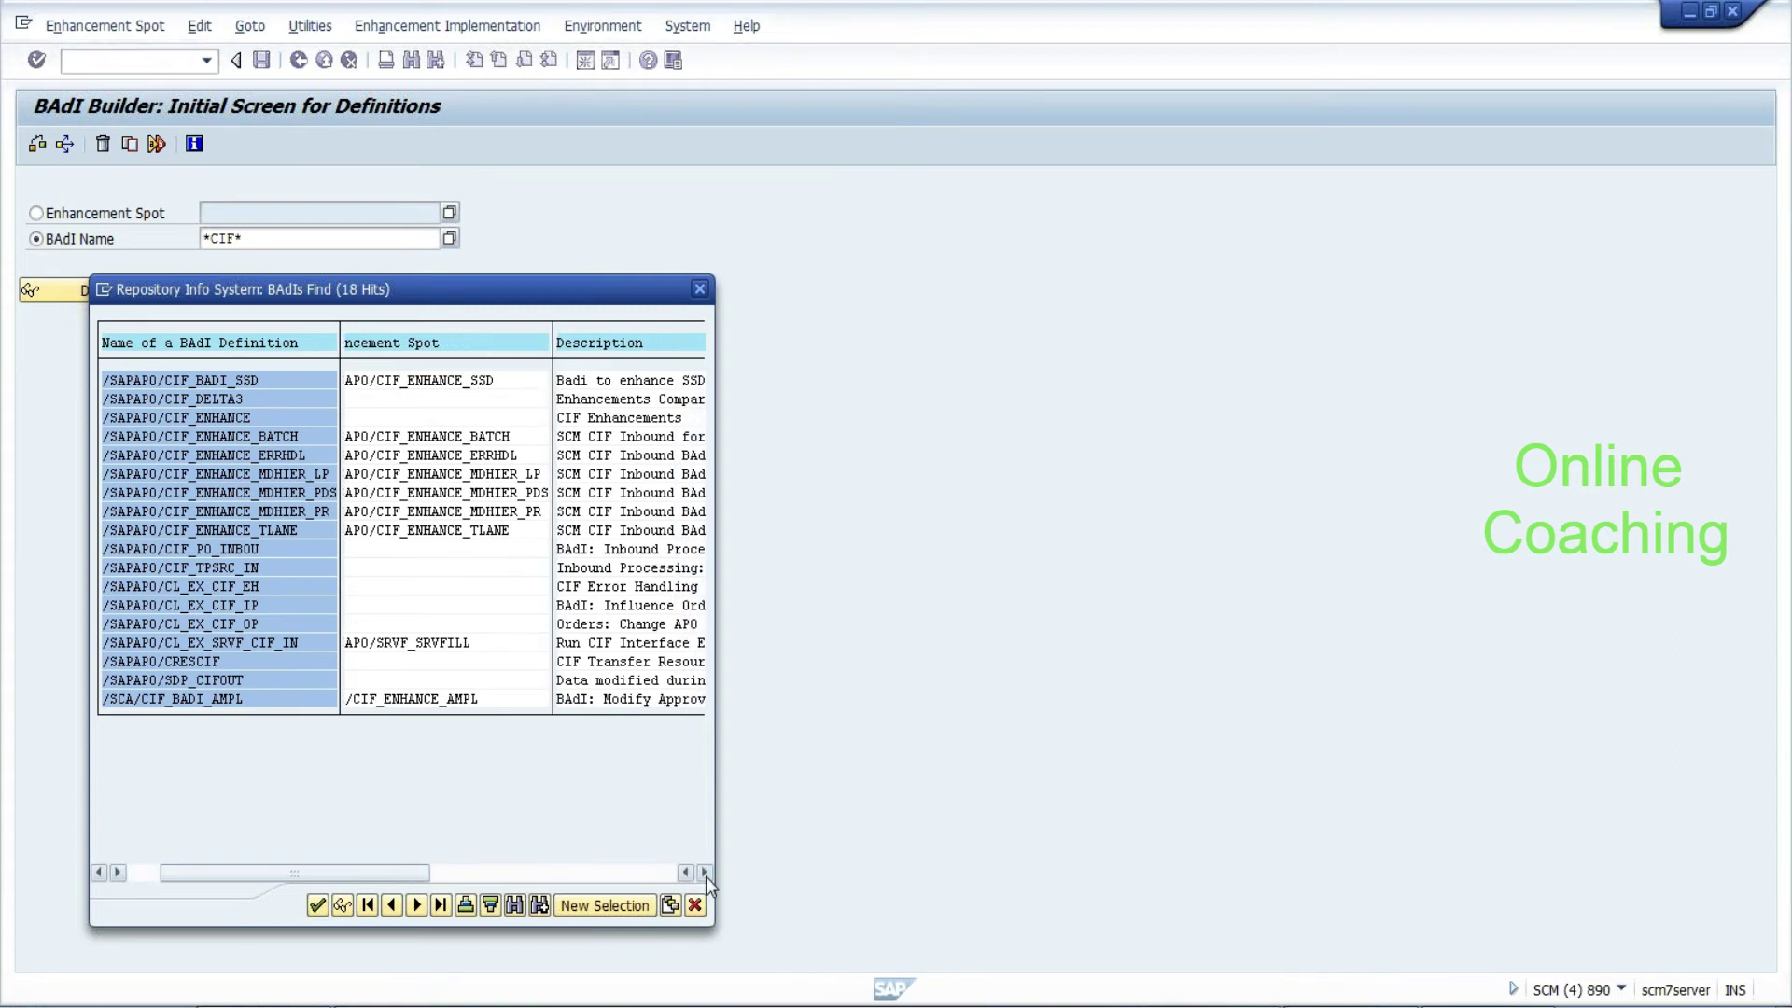
{"action": "left_click", "coordinate": [706, 874]}
{"action": "left_click", "coordinate": [705, 873]}
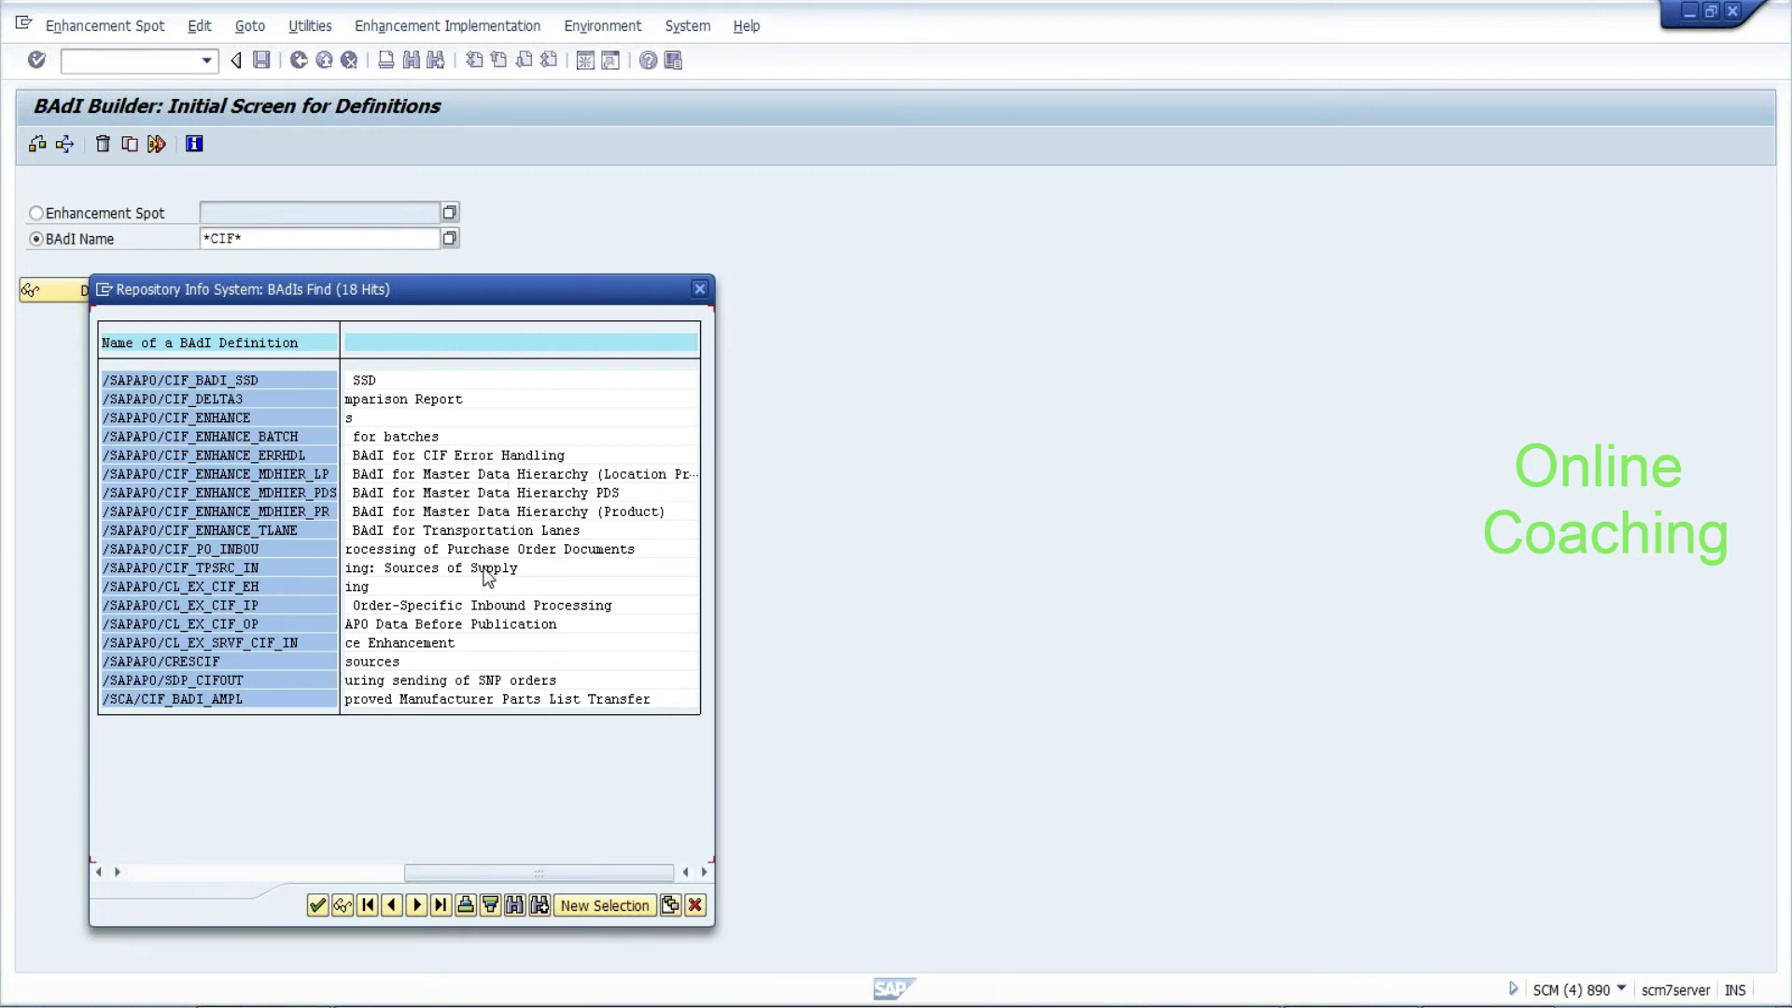
{"action": "left_click", "coordinate": [468, 623]}
{"action": "left_click", "coordinate": [95, 873]}
{"action": "left_click", "coordinate": [96, 874]}
{"action": "left_click", "coordinate": [95, 874]}
{"action": "left_click", "coordinate": [95, 873]}
{"action": "left_click", "coordinate": [95, 874]}
{"action": "left_click", "coordinate": [95, 874]}
{"action": "left_click", "coordinate": [95, 874]}
{"action": "left_click", "coordinate": [95, 874]}
{"action": "left_click", "coordinate": [95, 873]}
{"action": "left_click", "coordinate": [96, 873]}
{"action": "left_click", "coordinate": [95, 874]}
{"action": "left_click", "coordinate": [96, 874]}
{"action": "left_click", "coordinate": [95, 874]}
{"action": "left_click", "coordinate": [95, 873]}
{"action": "left_click", "coordinate": [95, 874]}
{"action": "left_click", "coordinate": [95, 874]}
{"action": "left_click", "coordinate": [95, 873]}
{"action": "left_click", "coordinate": [95, 874]}
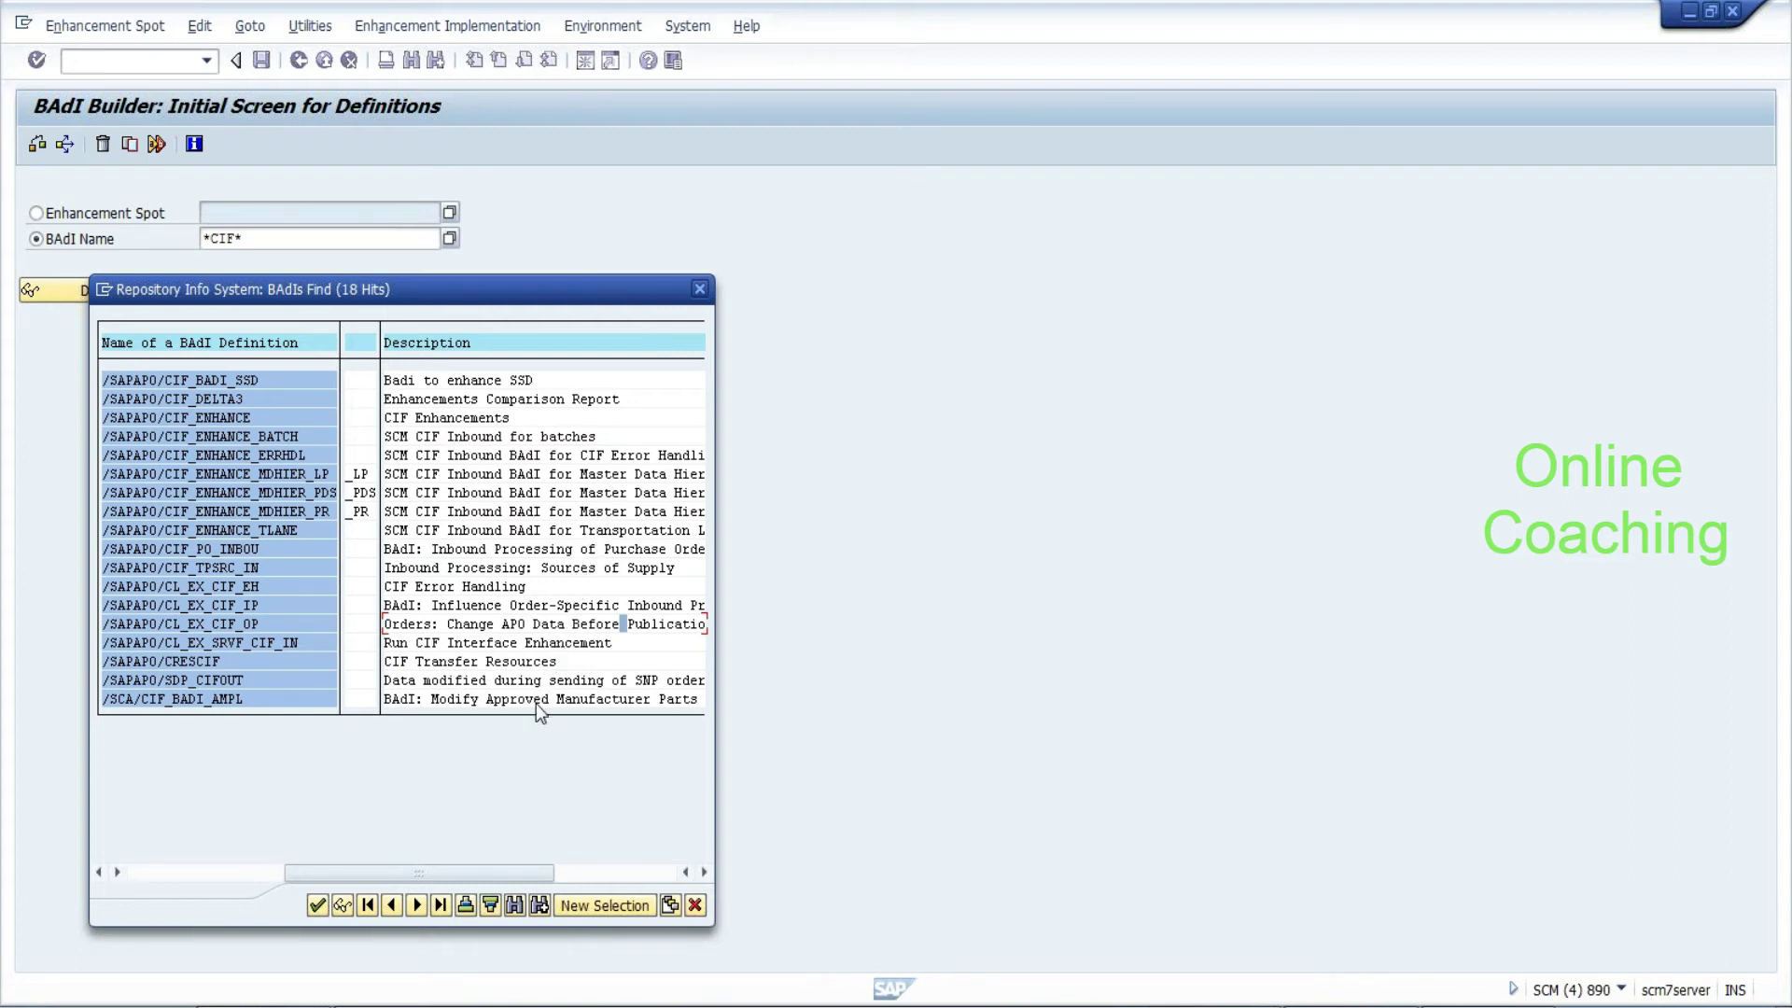
Close the results and change the BAdI name pattern to *prod*
{"action": "left_click", "coordinate": [694, 905]}
{"action": "key", "text": "BackSpace"}
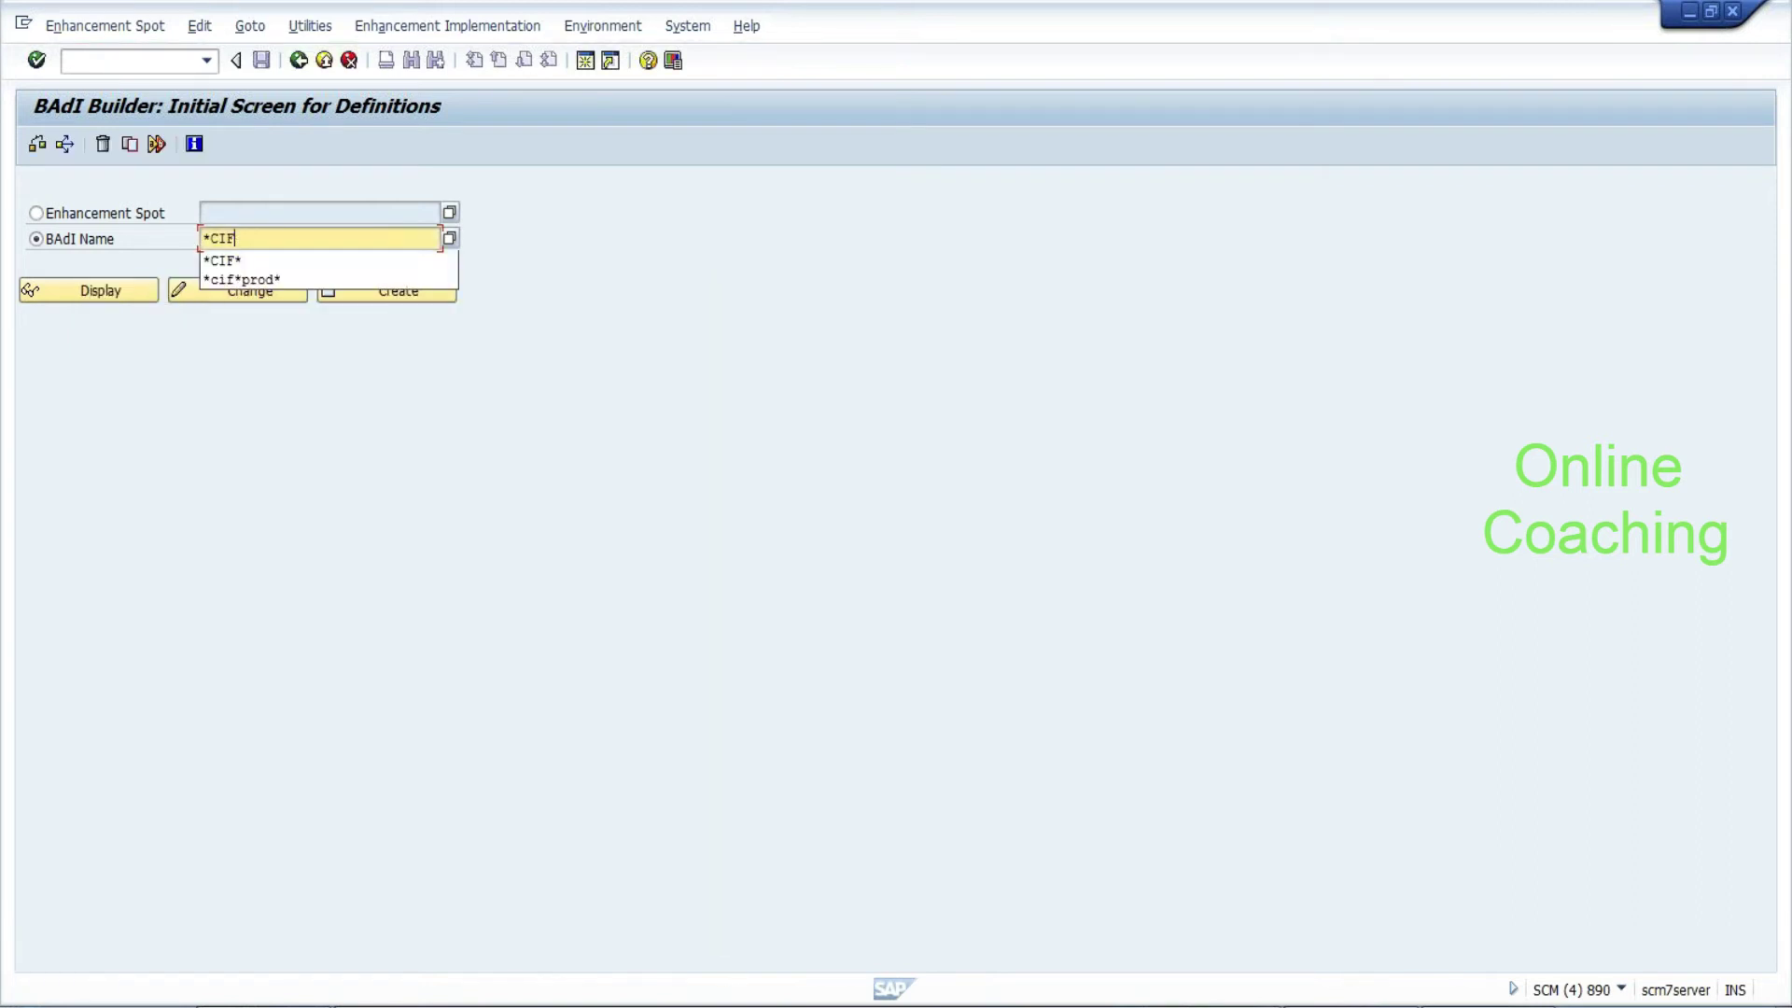
{"action": "key", "text": "BackSpace"}
{"action": "key", "text": "BackSpace"}
{"action": "key", "text": "BackSpace"}
{"action": "type", "text": "prod*"}
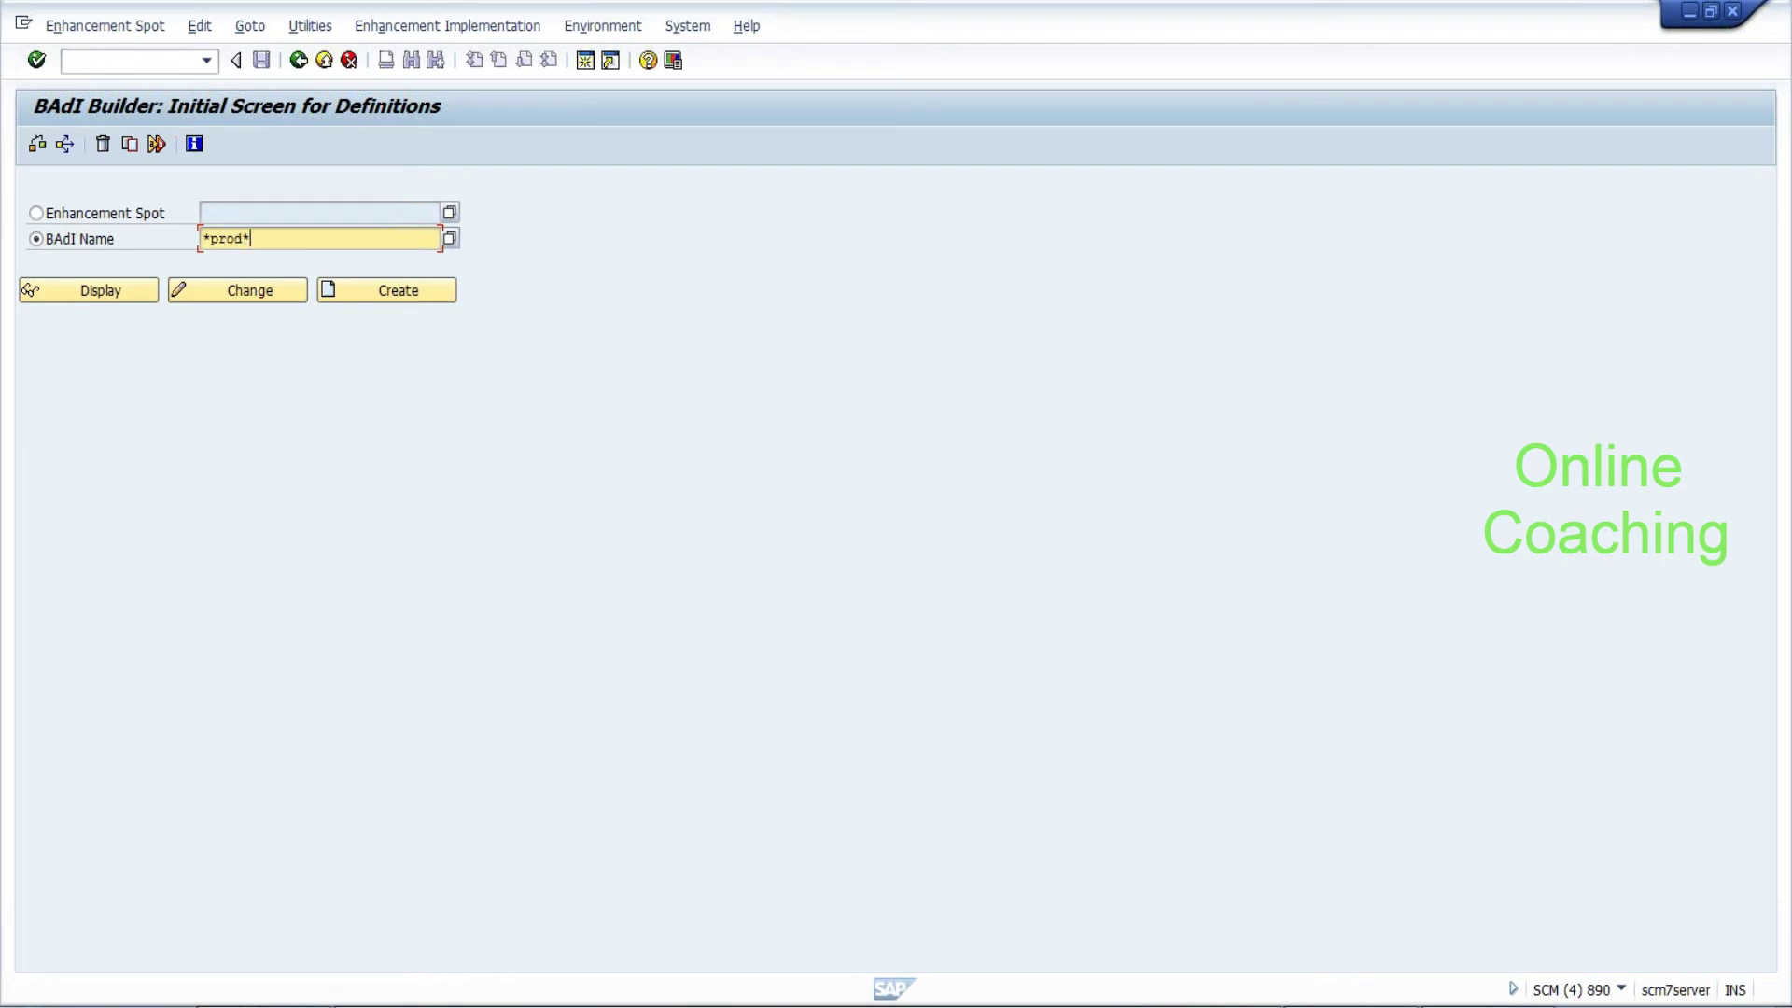
Browse the 37 BAdIs matching *prod* and take /SCWM/EX_ERP_PROD (Create Product Master Anew)
{"action": "left_click", "coordinate": [444, 243]}
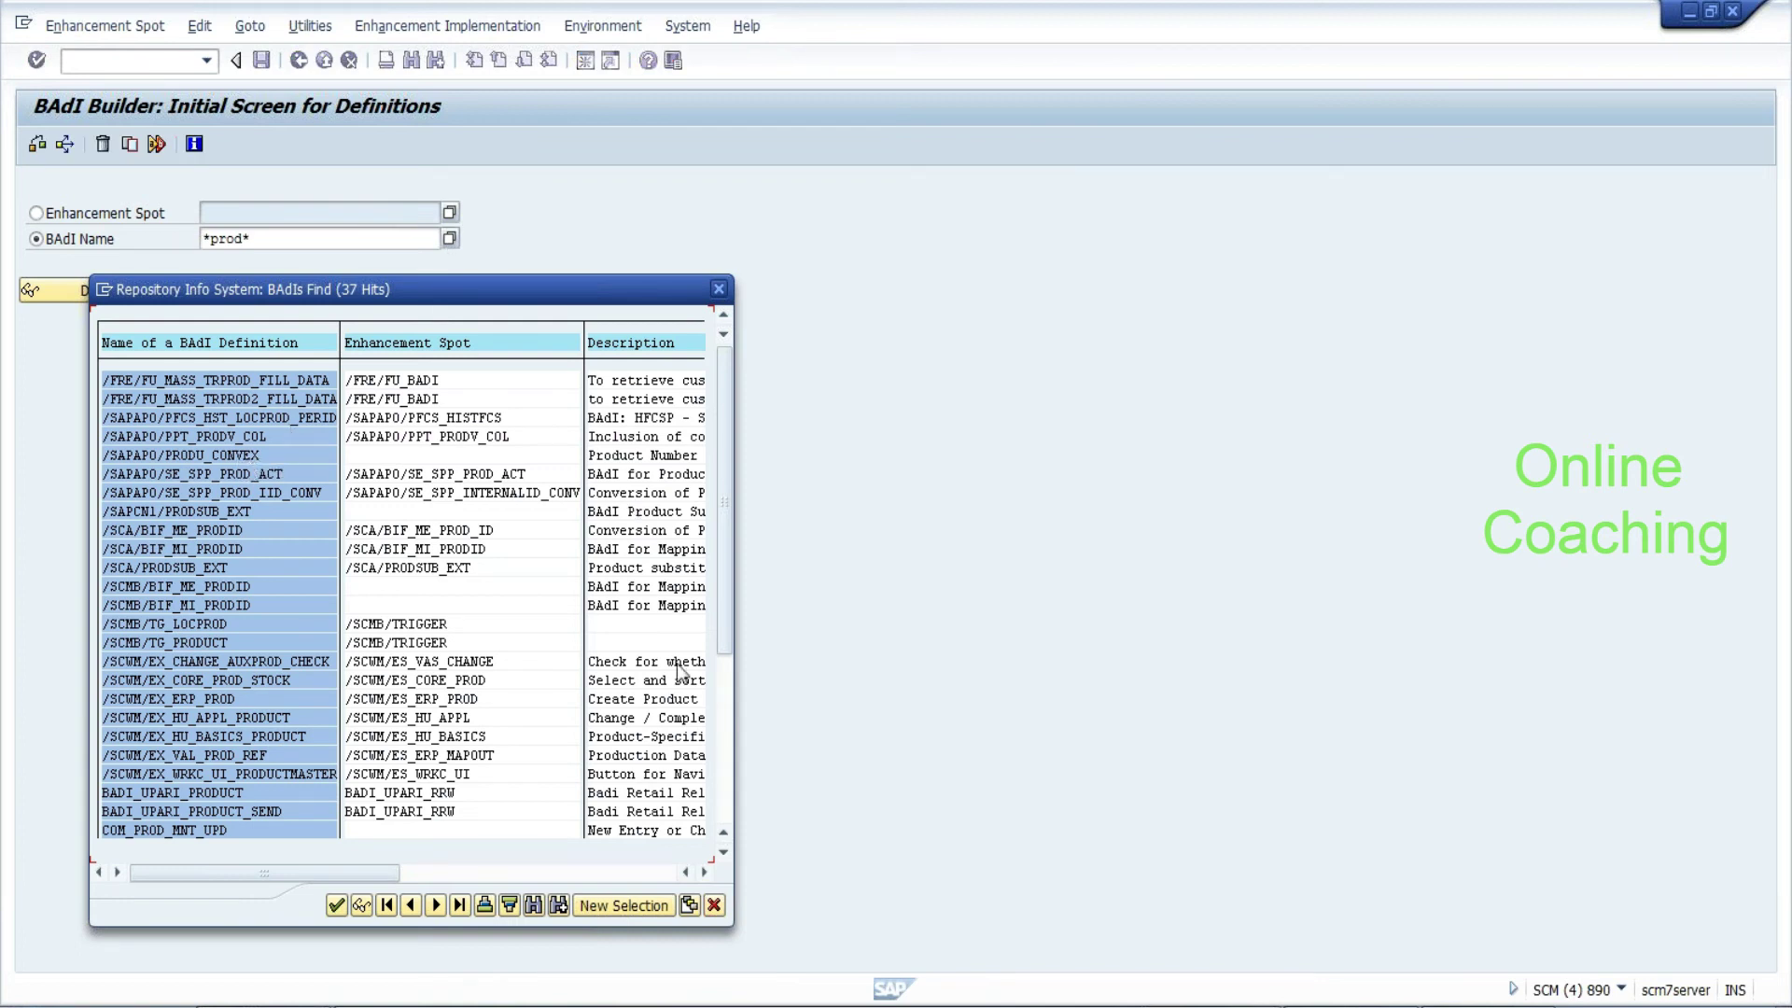
{"action": "left_click", "coordinate": [707, 874]}
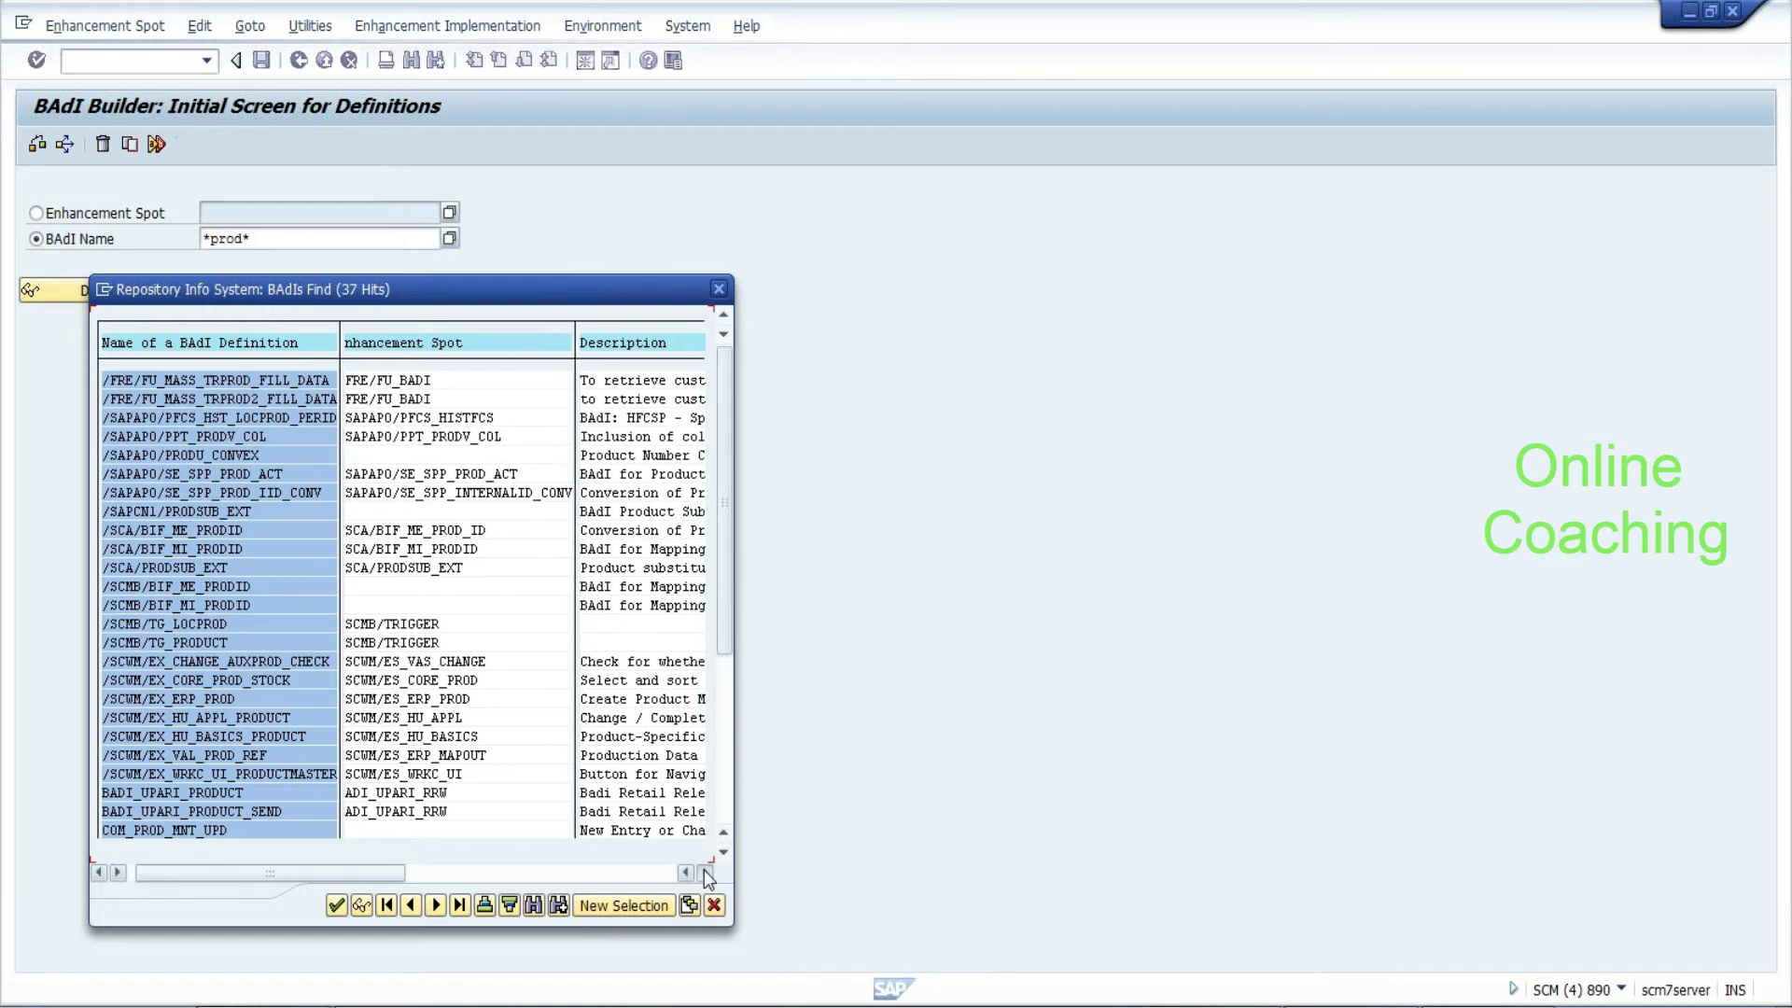
{"action": "left_click", "coordinate": [706, 873]}
{"action": "left_click", "coordinate": [707, 873]}
{"action": "left_click", "coordinate": [706, 874]}
{"action": "left_click", "coordinate": [706, 873]}
{"action": "left_click", "coordinate": [707, 873]}
{"action": "left_click", "coordinate": [706, 873]}
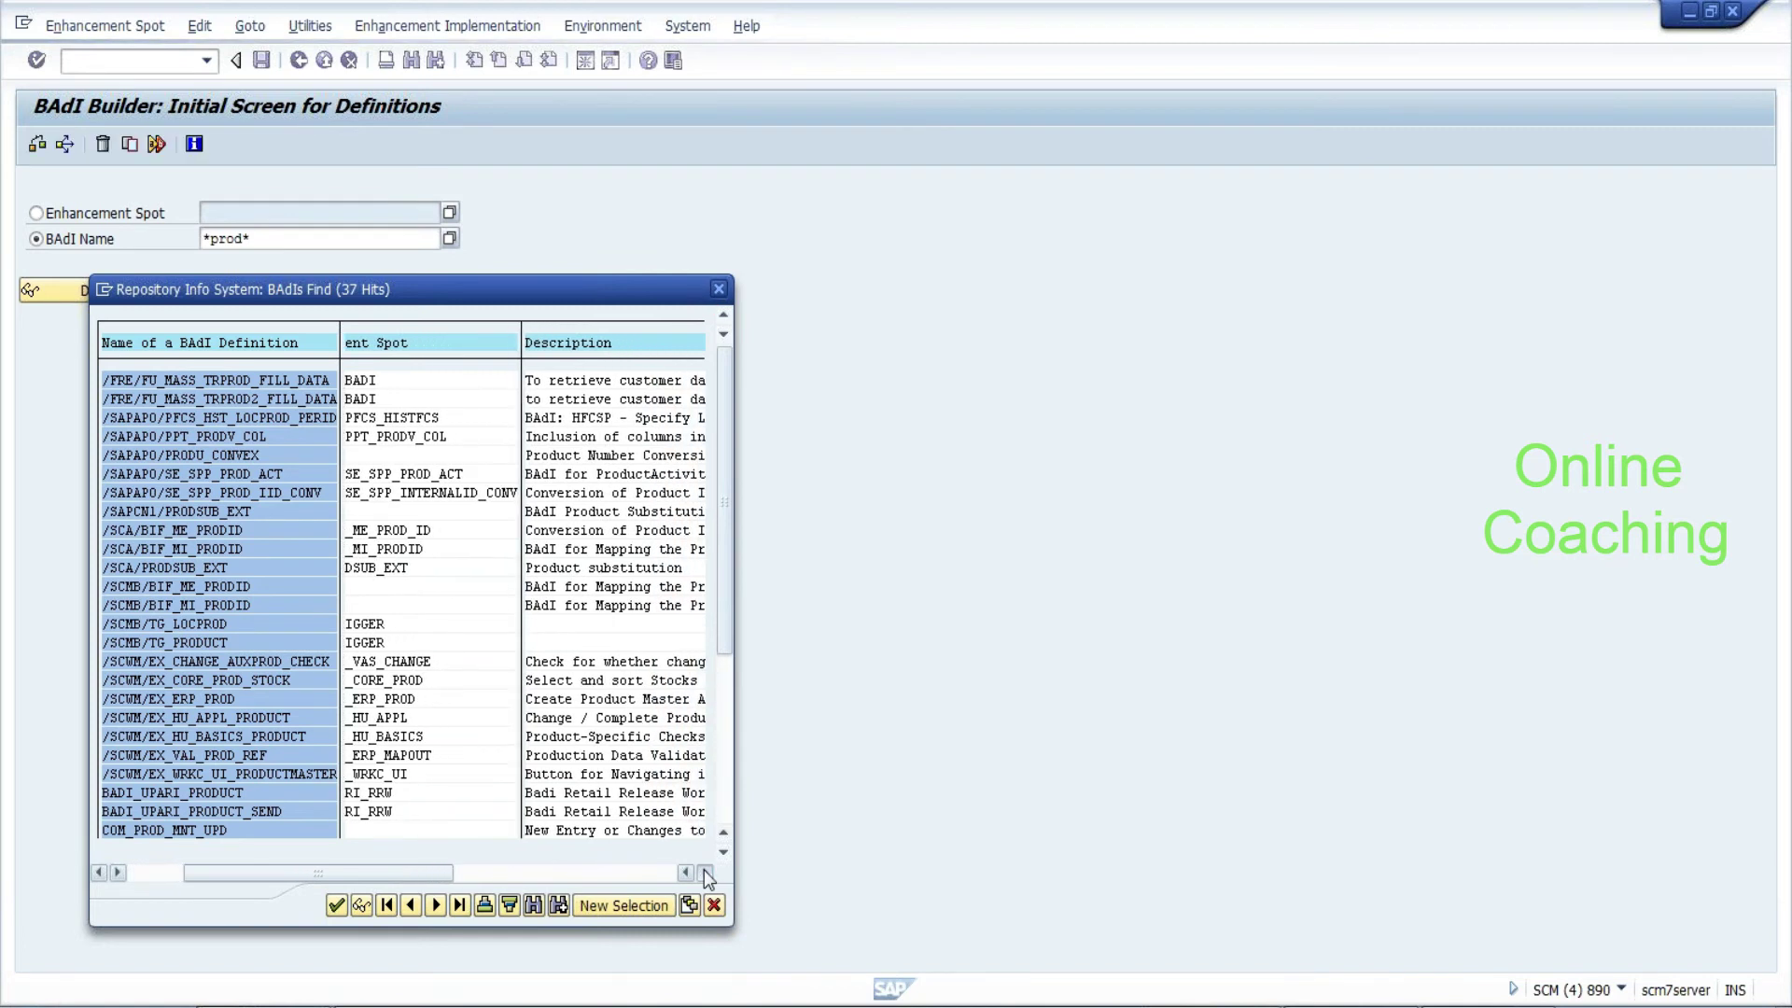
{"action": "left_click", "coordinate": [707, 873]}
{"action": "left_click", "coordinate": [707, 874]}
{"action": "left_click", "coordinate": [707, 874]}
{"action": "left_click", "coordinate": [706, 874]}
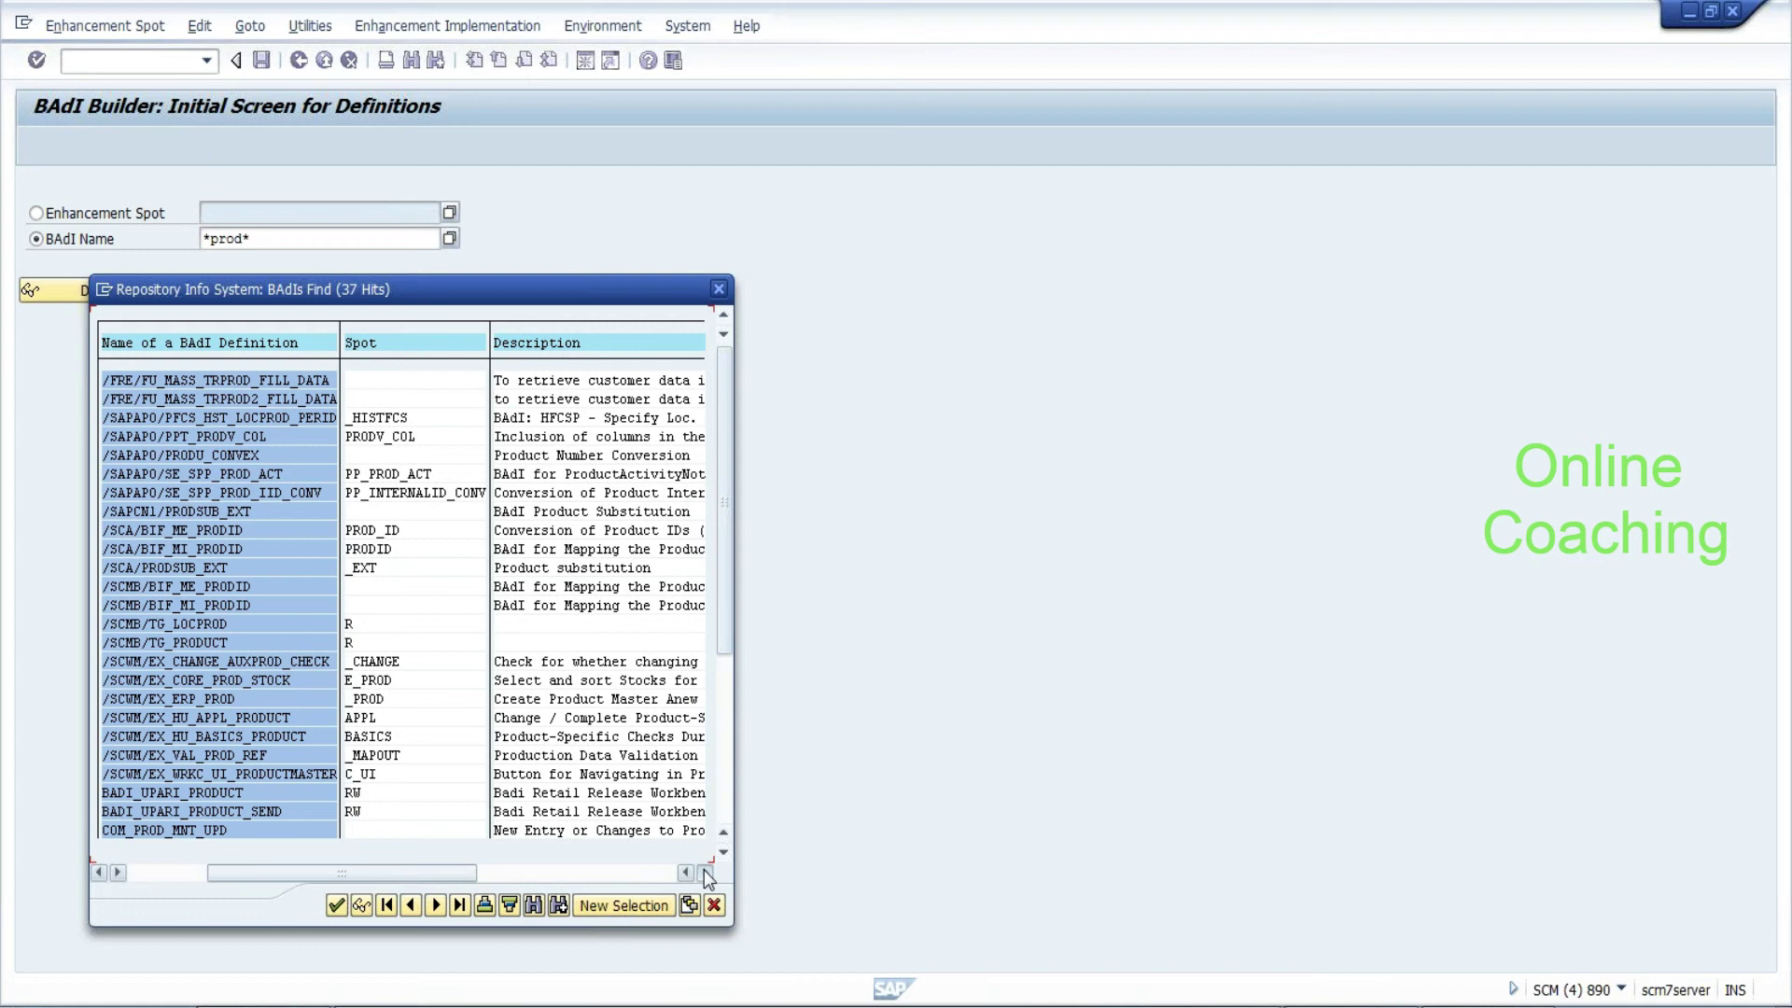
{"action": "left_click", "coordinate": [707, 874]}
{"action": "left_click", "coordinate": [707, 873]}
{"action": "left_click", "coordinate": [706, 873]}
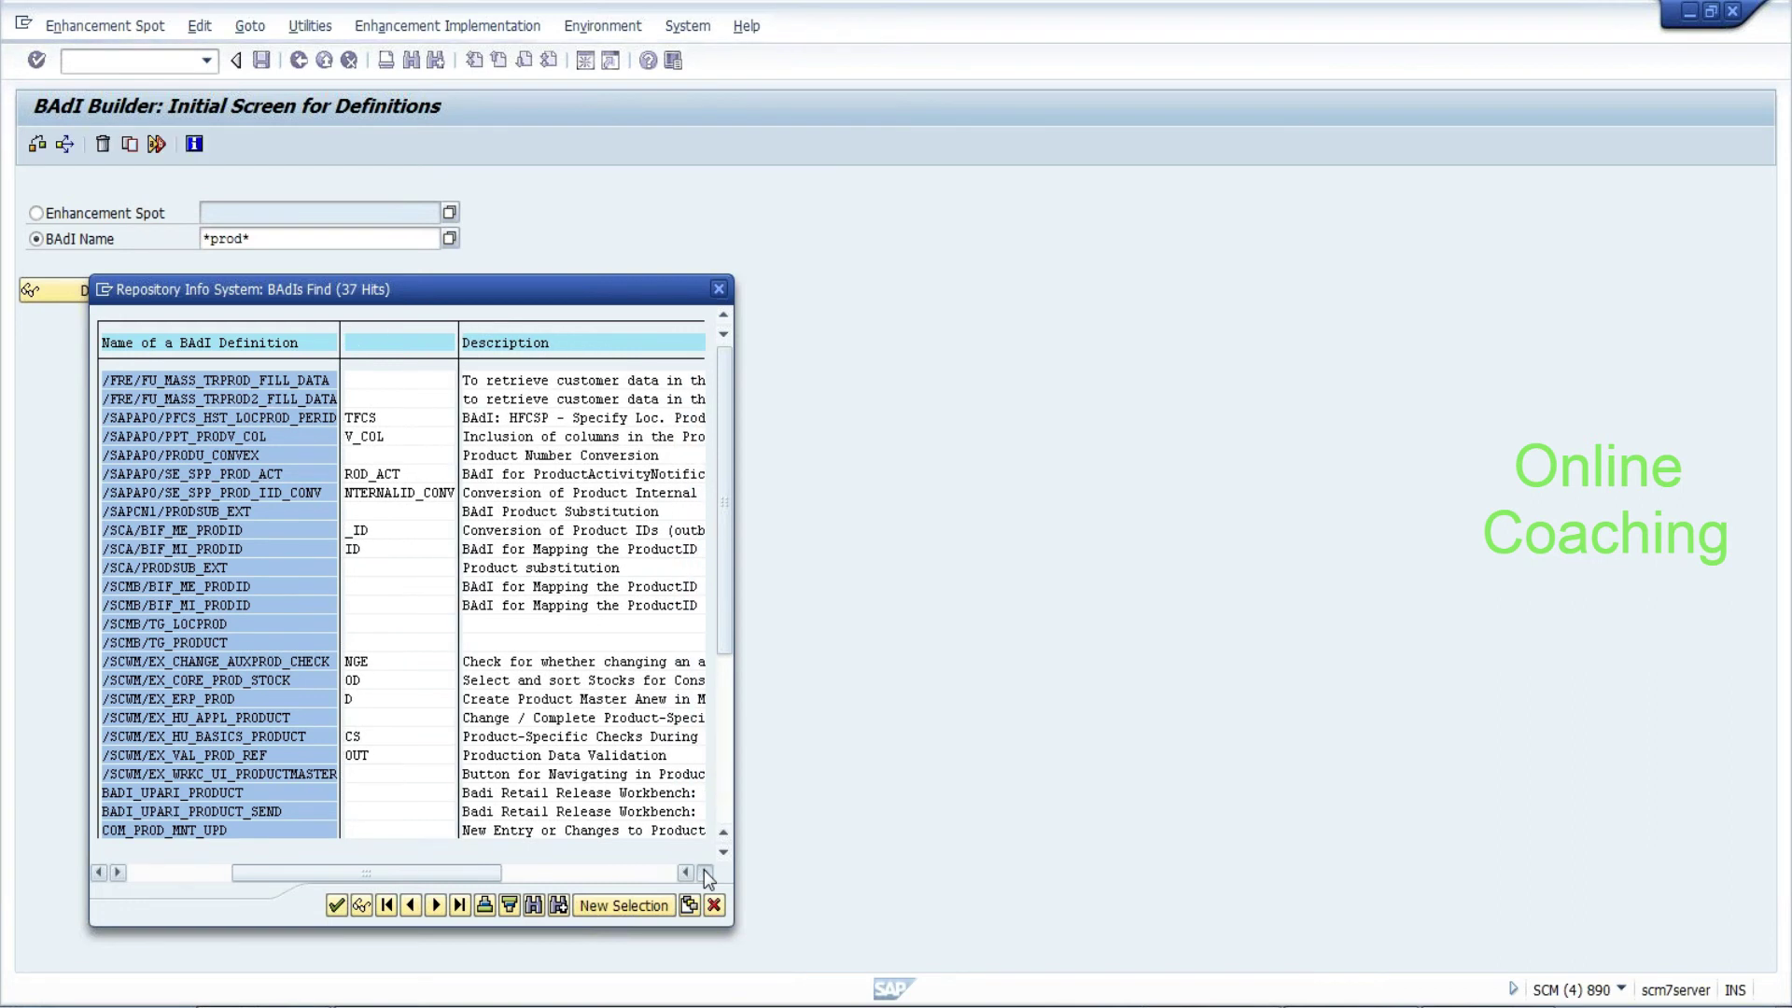
{"action": "left_click", "coordinate": [706, 874]}
{"action": "left_click", "coordinate": [706, 873]}
{"action": "left_click", "coordinate": [706, 874]}
{"action": "left_click", "coordinate": [706, 874]}
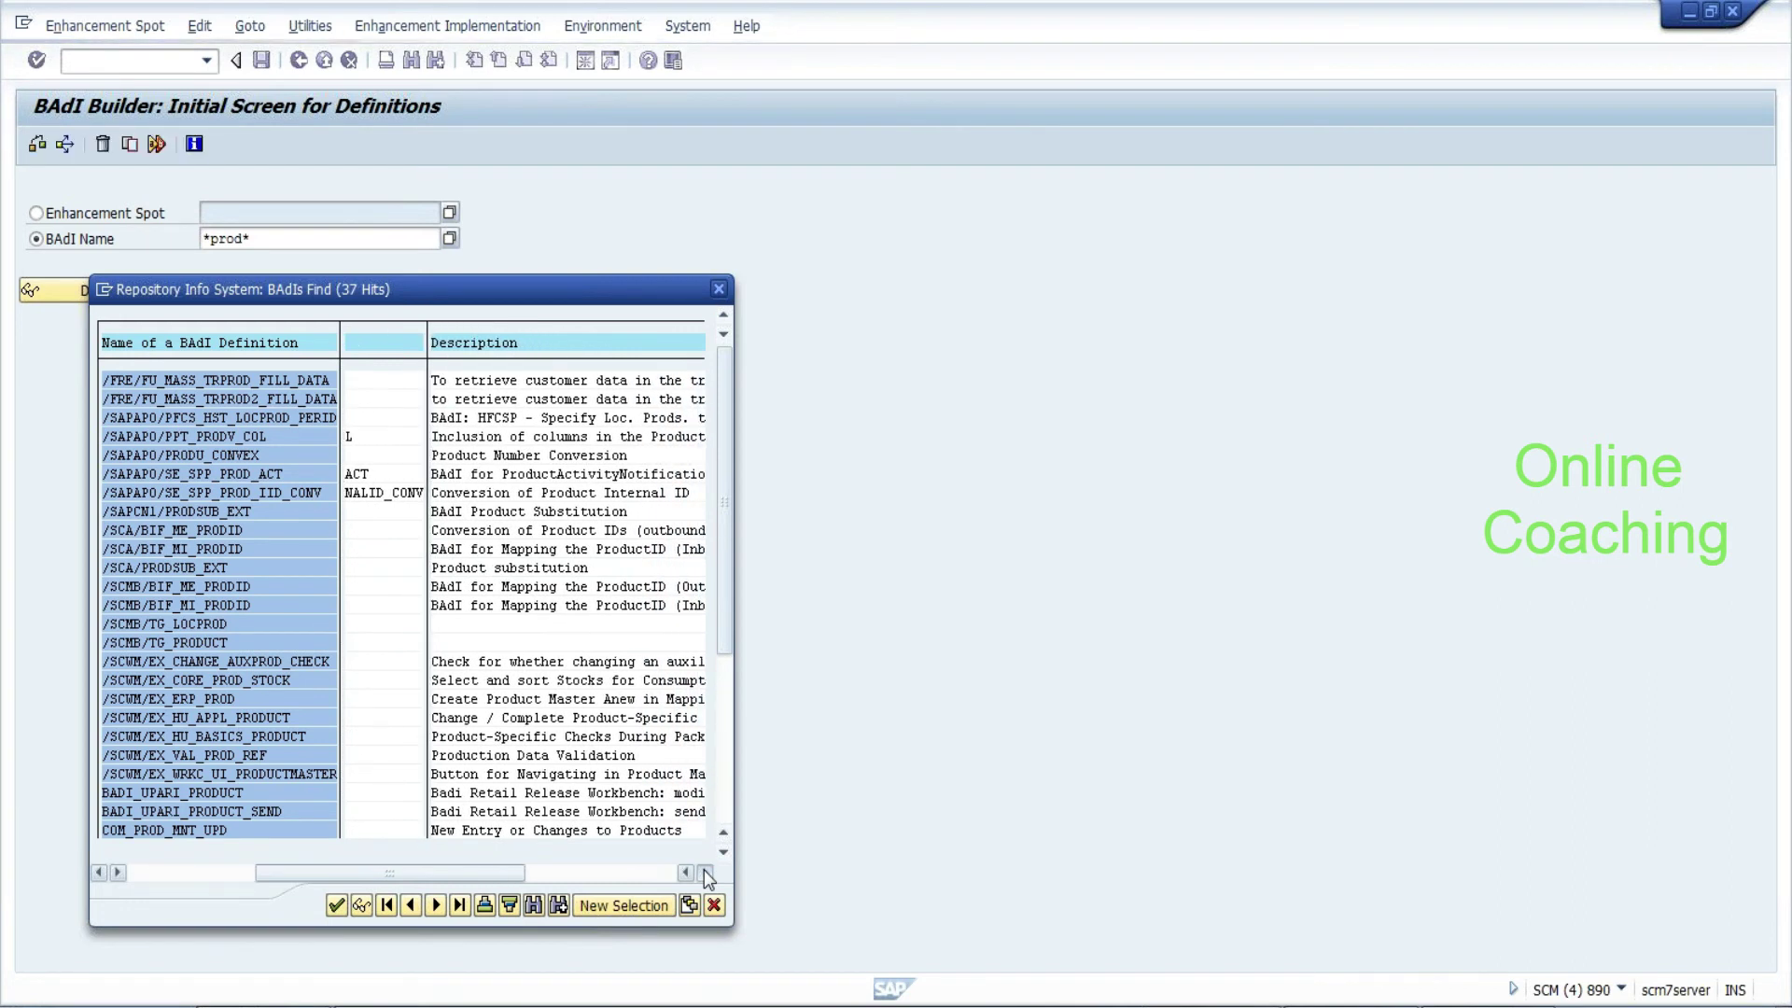
{"action": "left_click", "coordinate": [706, 874]}
{"action": "left_click", "coordinate": [707, 873]}
{"action": "left_click", "coordinate": [707, 873]}
{"action": "left_click", "coordinate": [707, 873]}
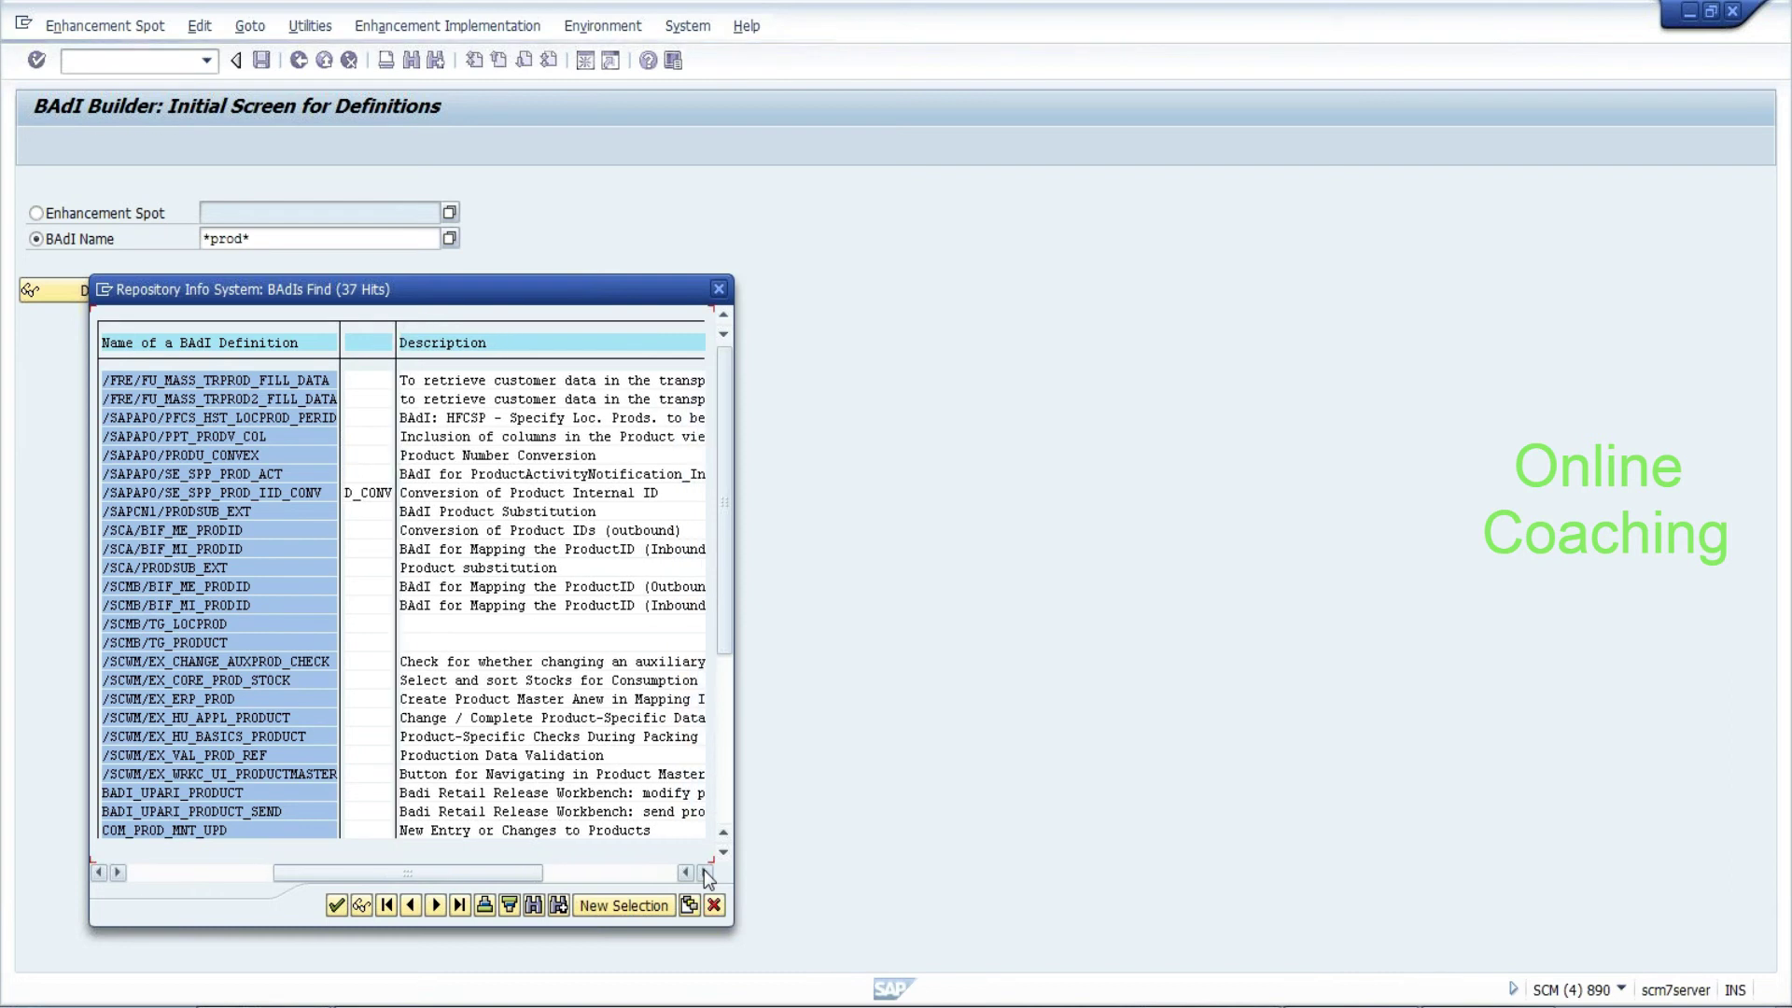
{"action": "left_click", "coordinate": [629, 702]}
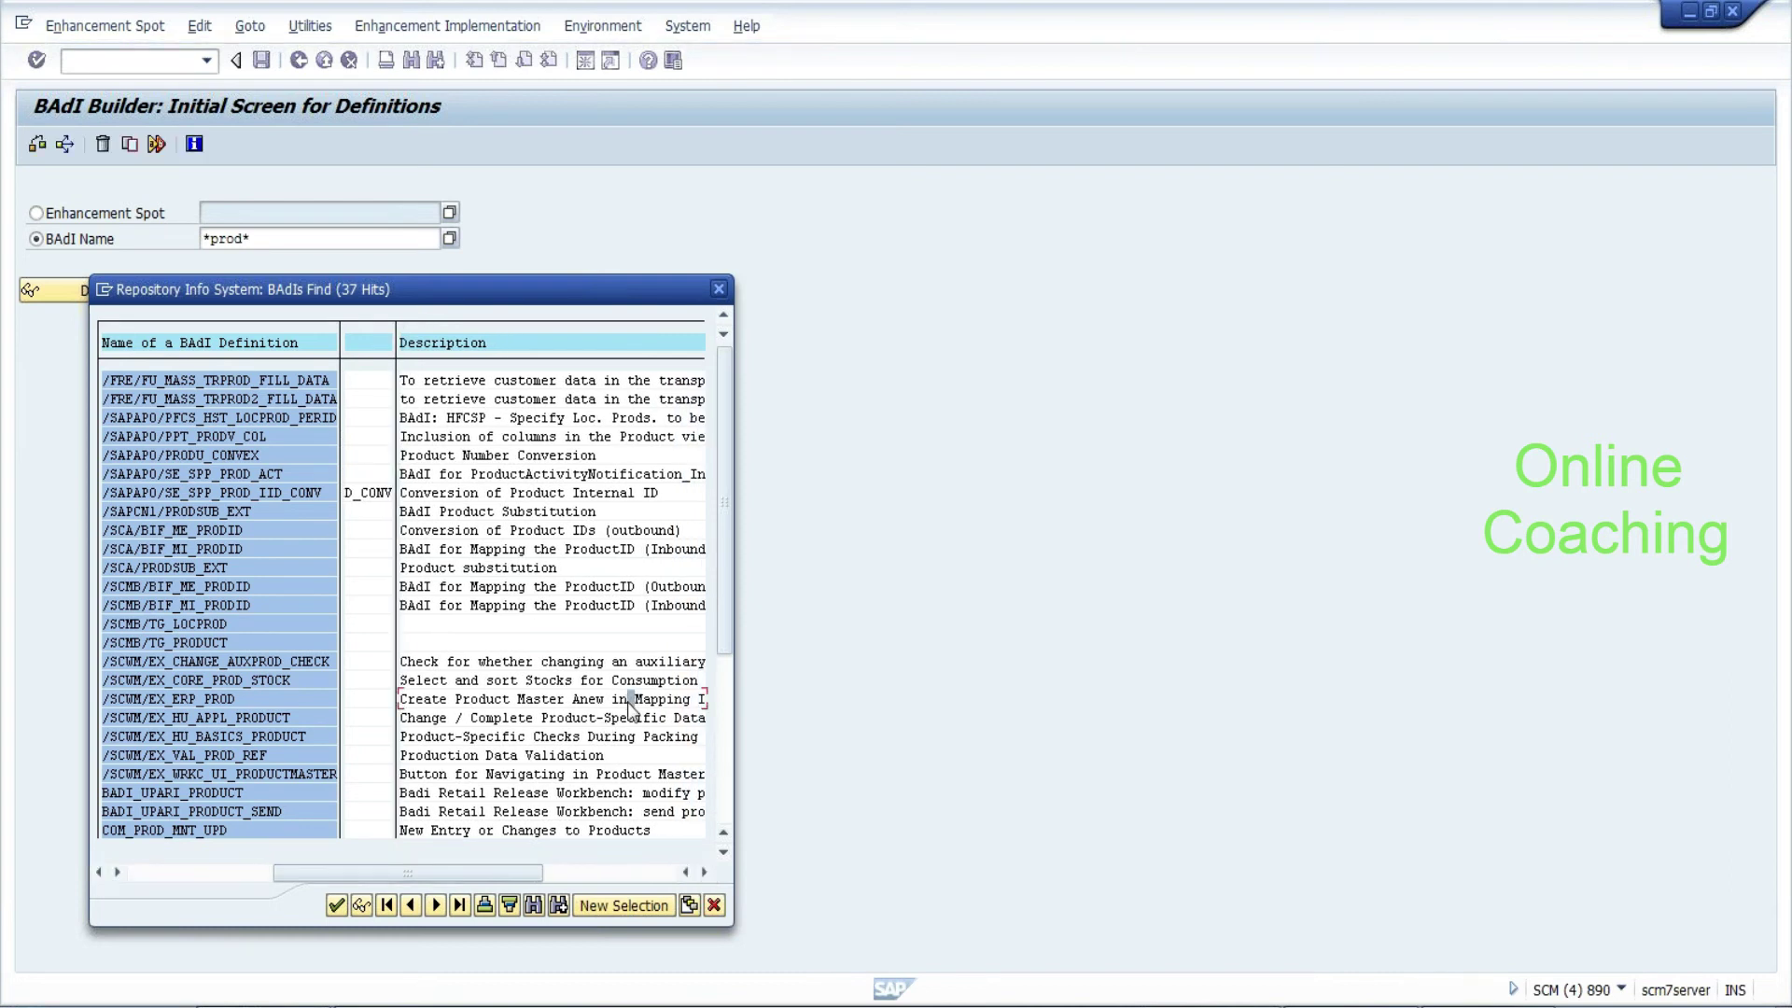
{"action": "double_click", "coordinate": [628, 702]}
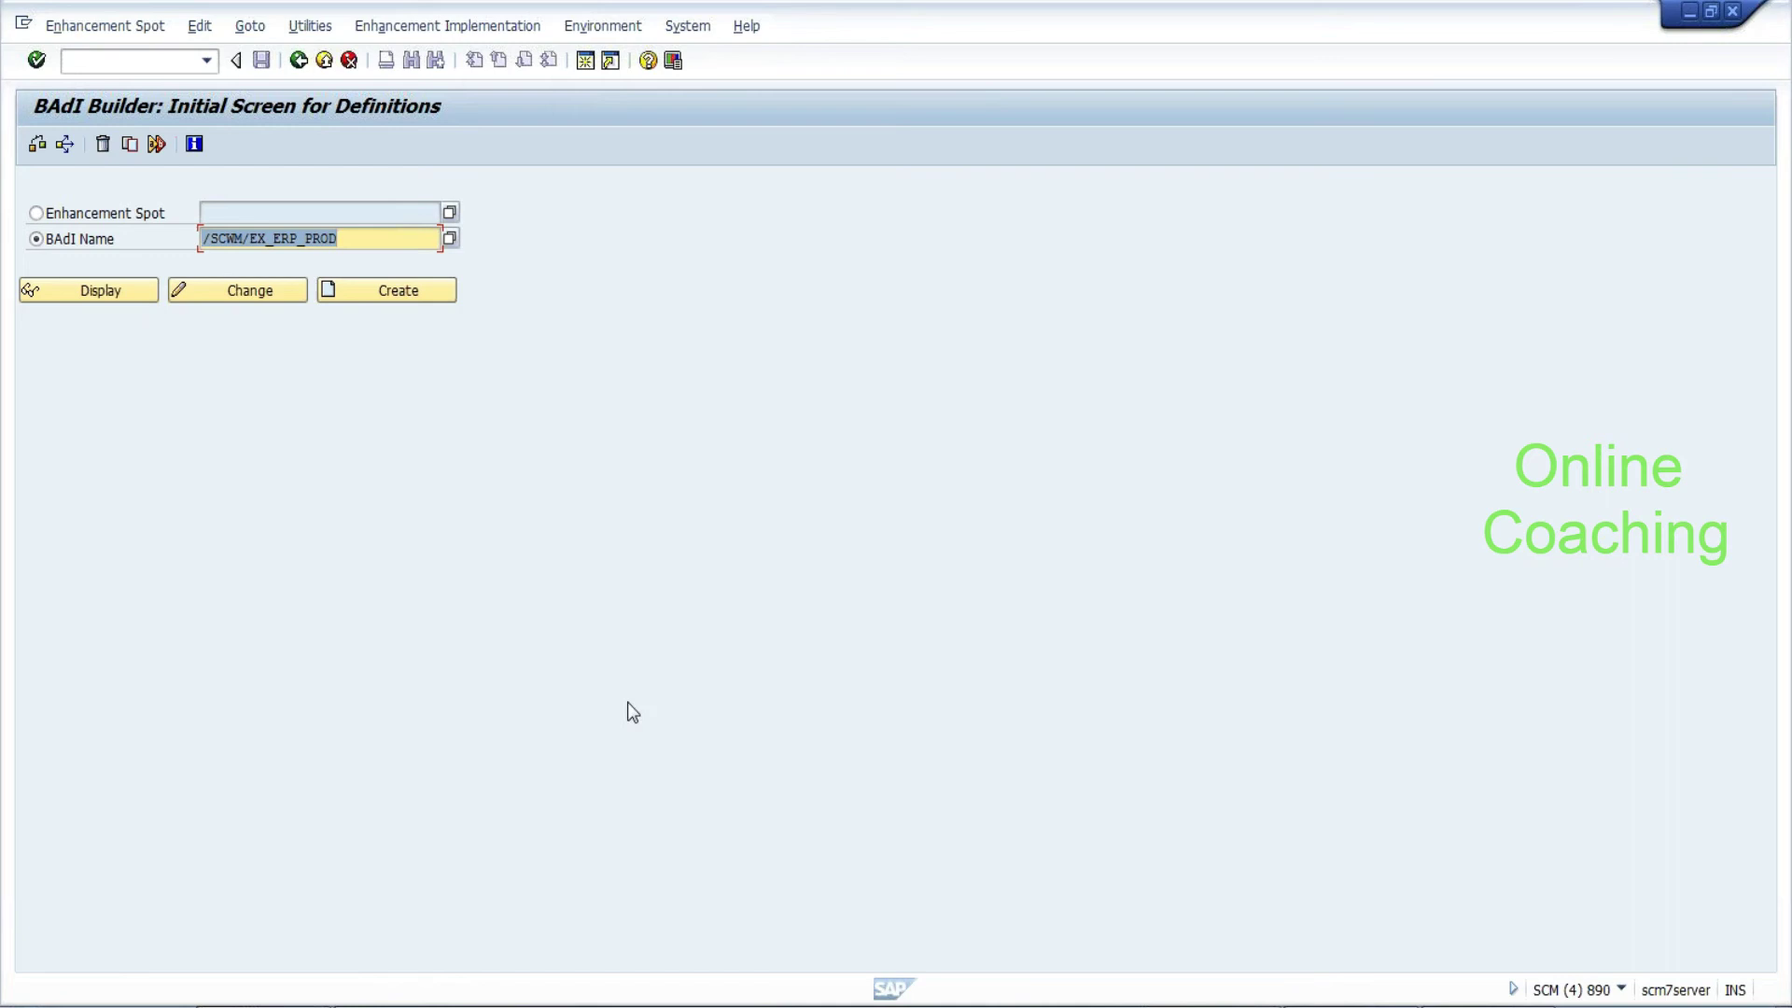
Display /SCWM/EX_ERP_PROD and view example class /SCWM/CL_EI_ERP_PROD's methods PRODUCT_ADD and PRODUCT_CREATE
{"action": "left_click", "coordinate": [130, 293]}
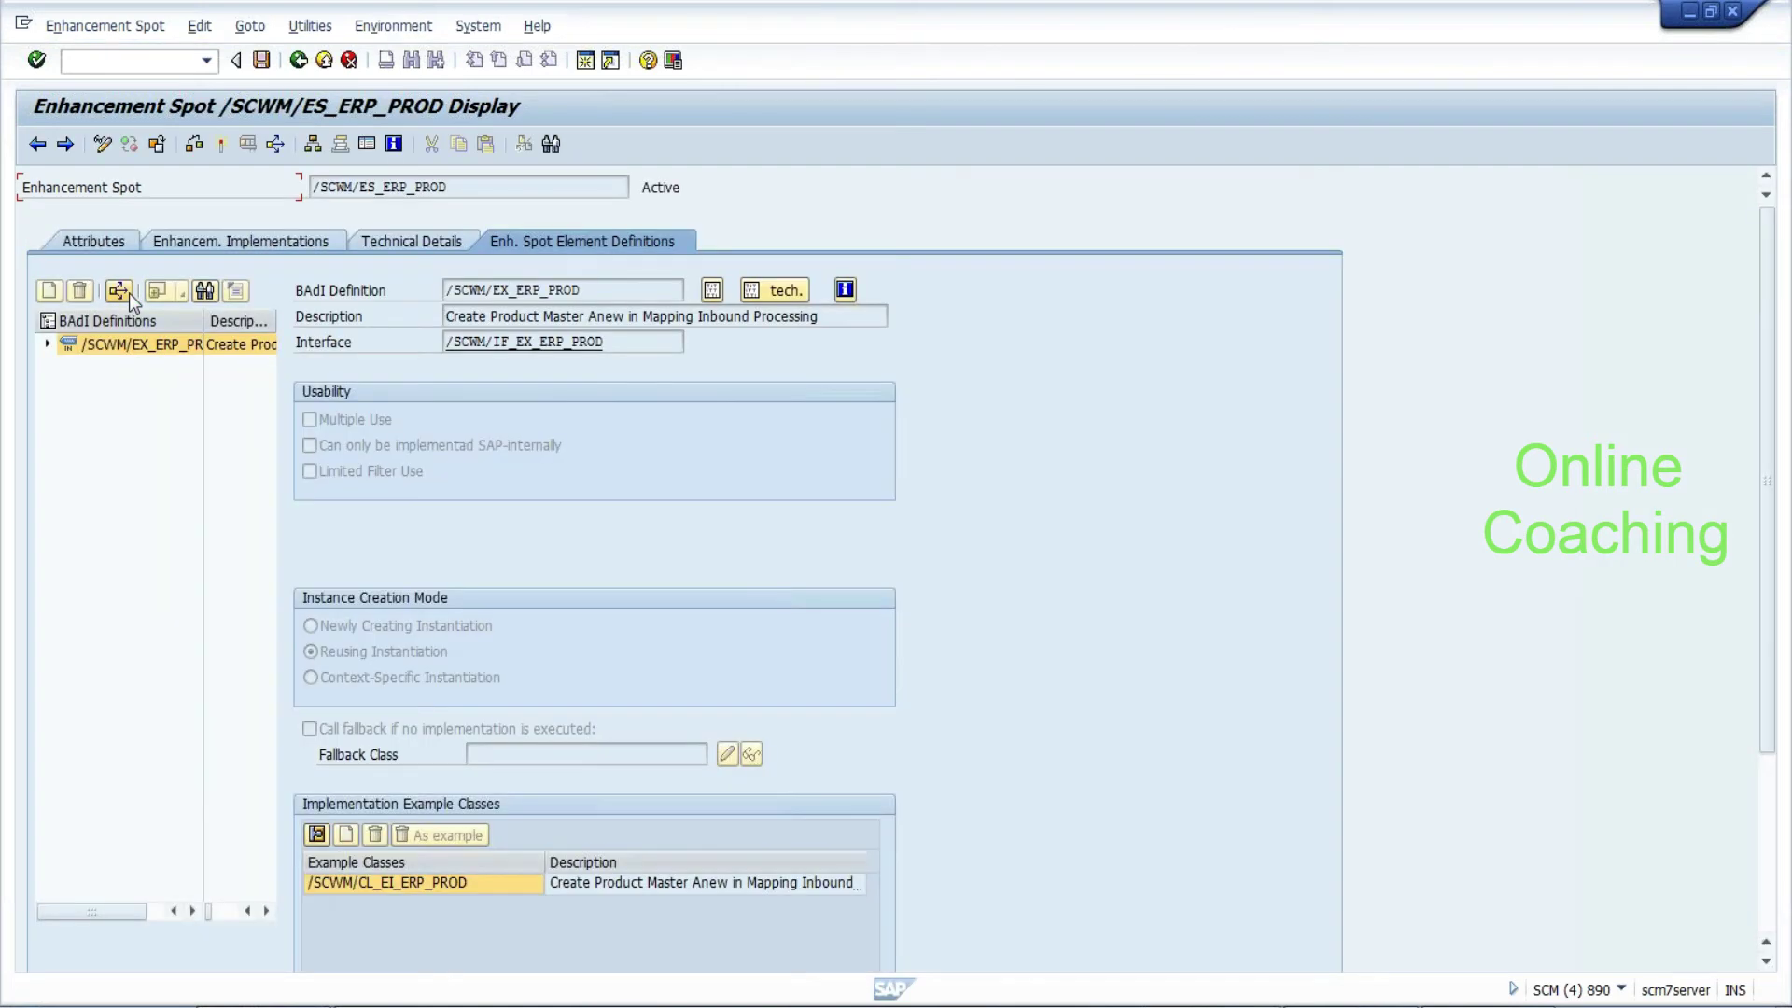
{"action": "left_click_drag", "start_coordinate": [541, 317], "coordinate": [819, 316]}
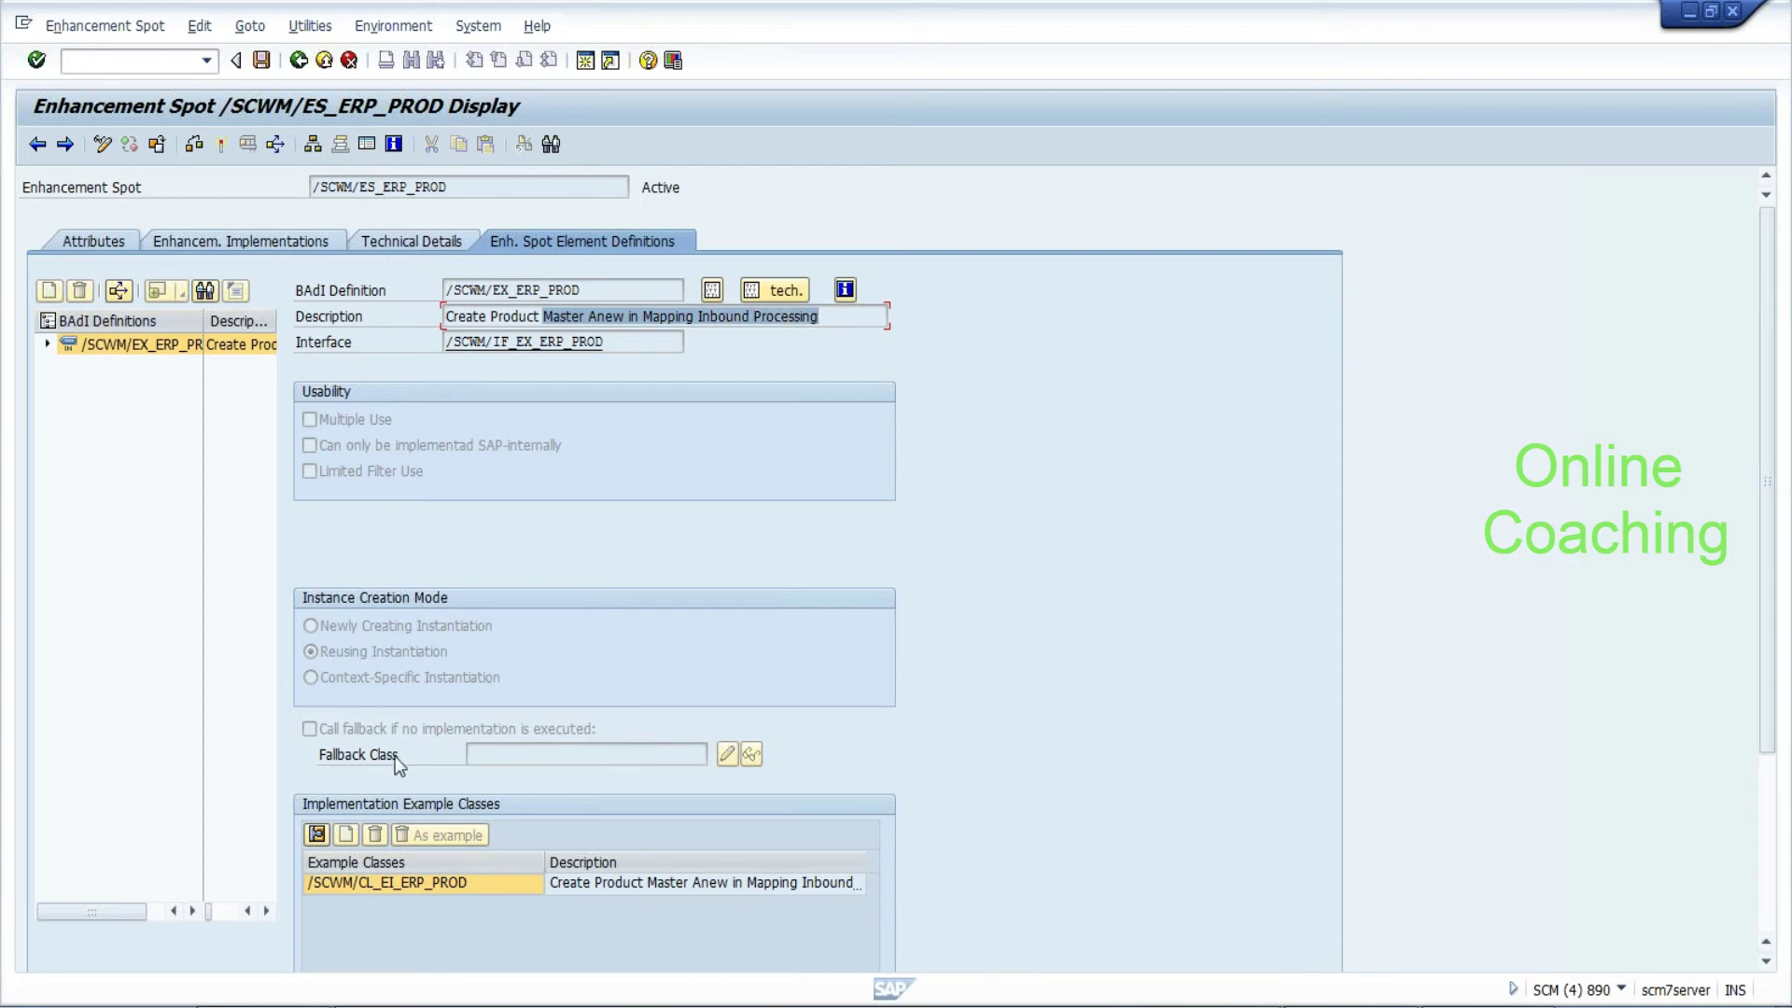
{"action": "left_click", "coordinate": [389, 883]}
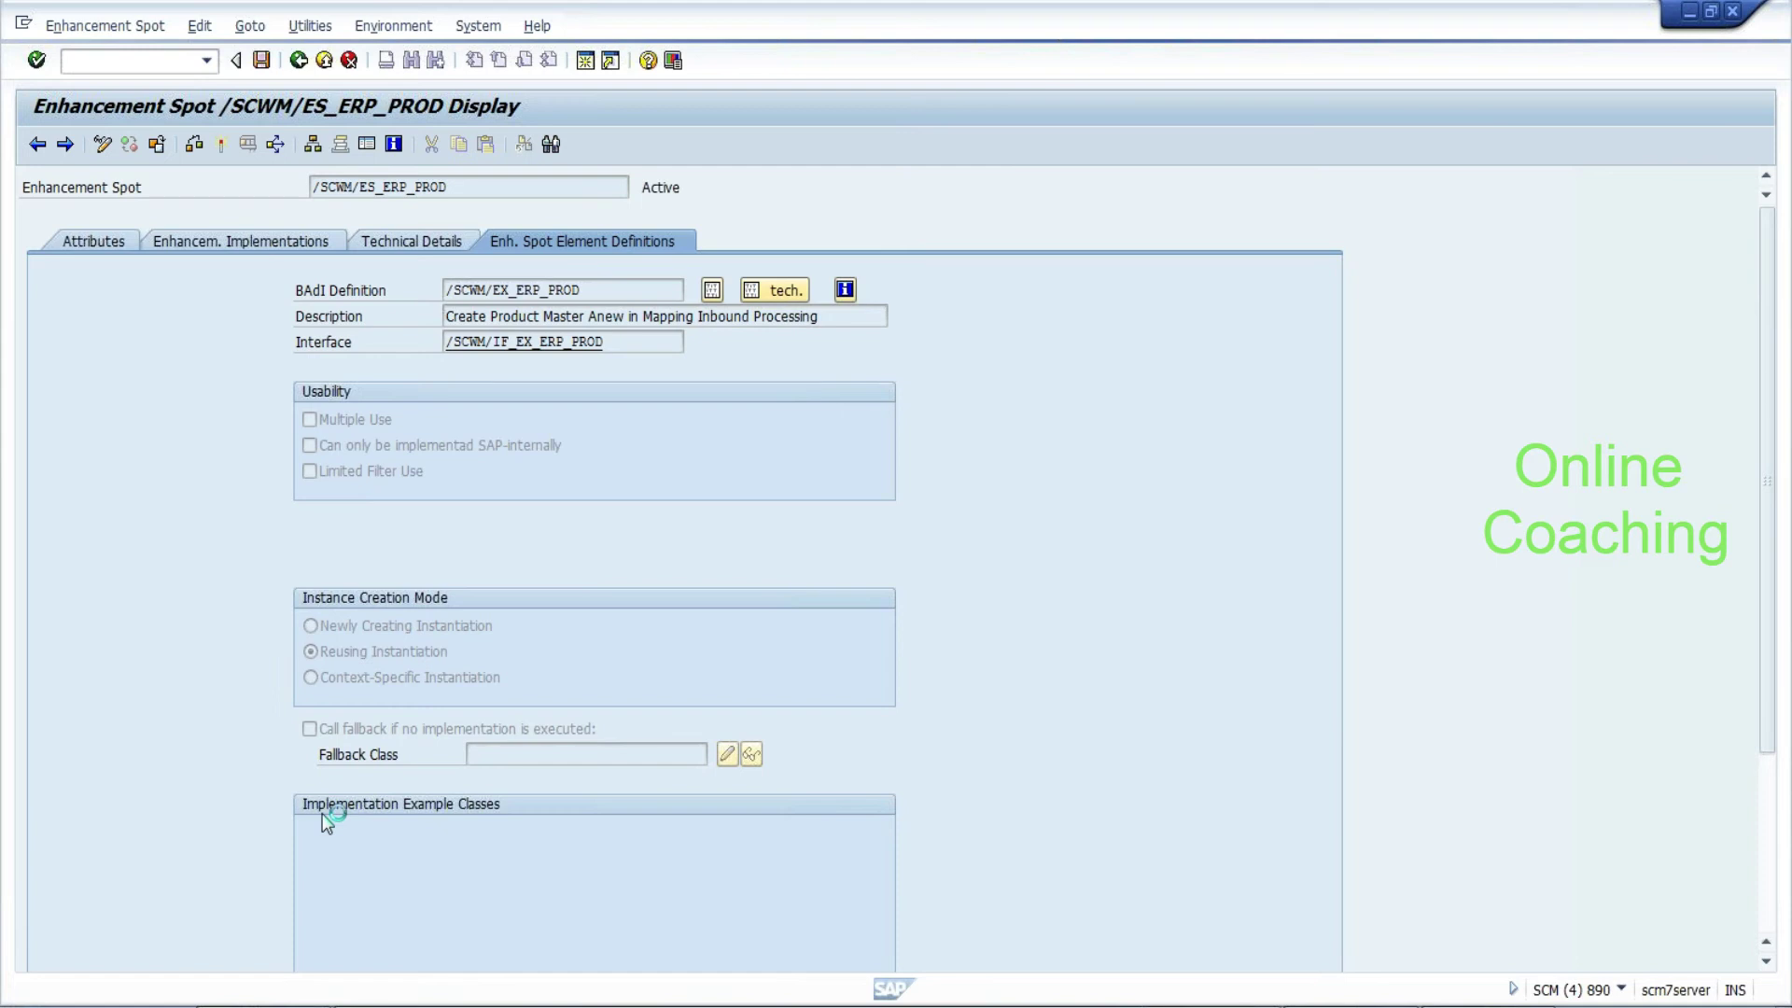
{"action": "left_click_drag", "start_coordinate": [220, 291], "coordinate": [448, 289]}
{"action": "double_click", "coordinate": [262, 340]}
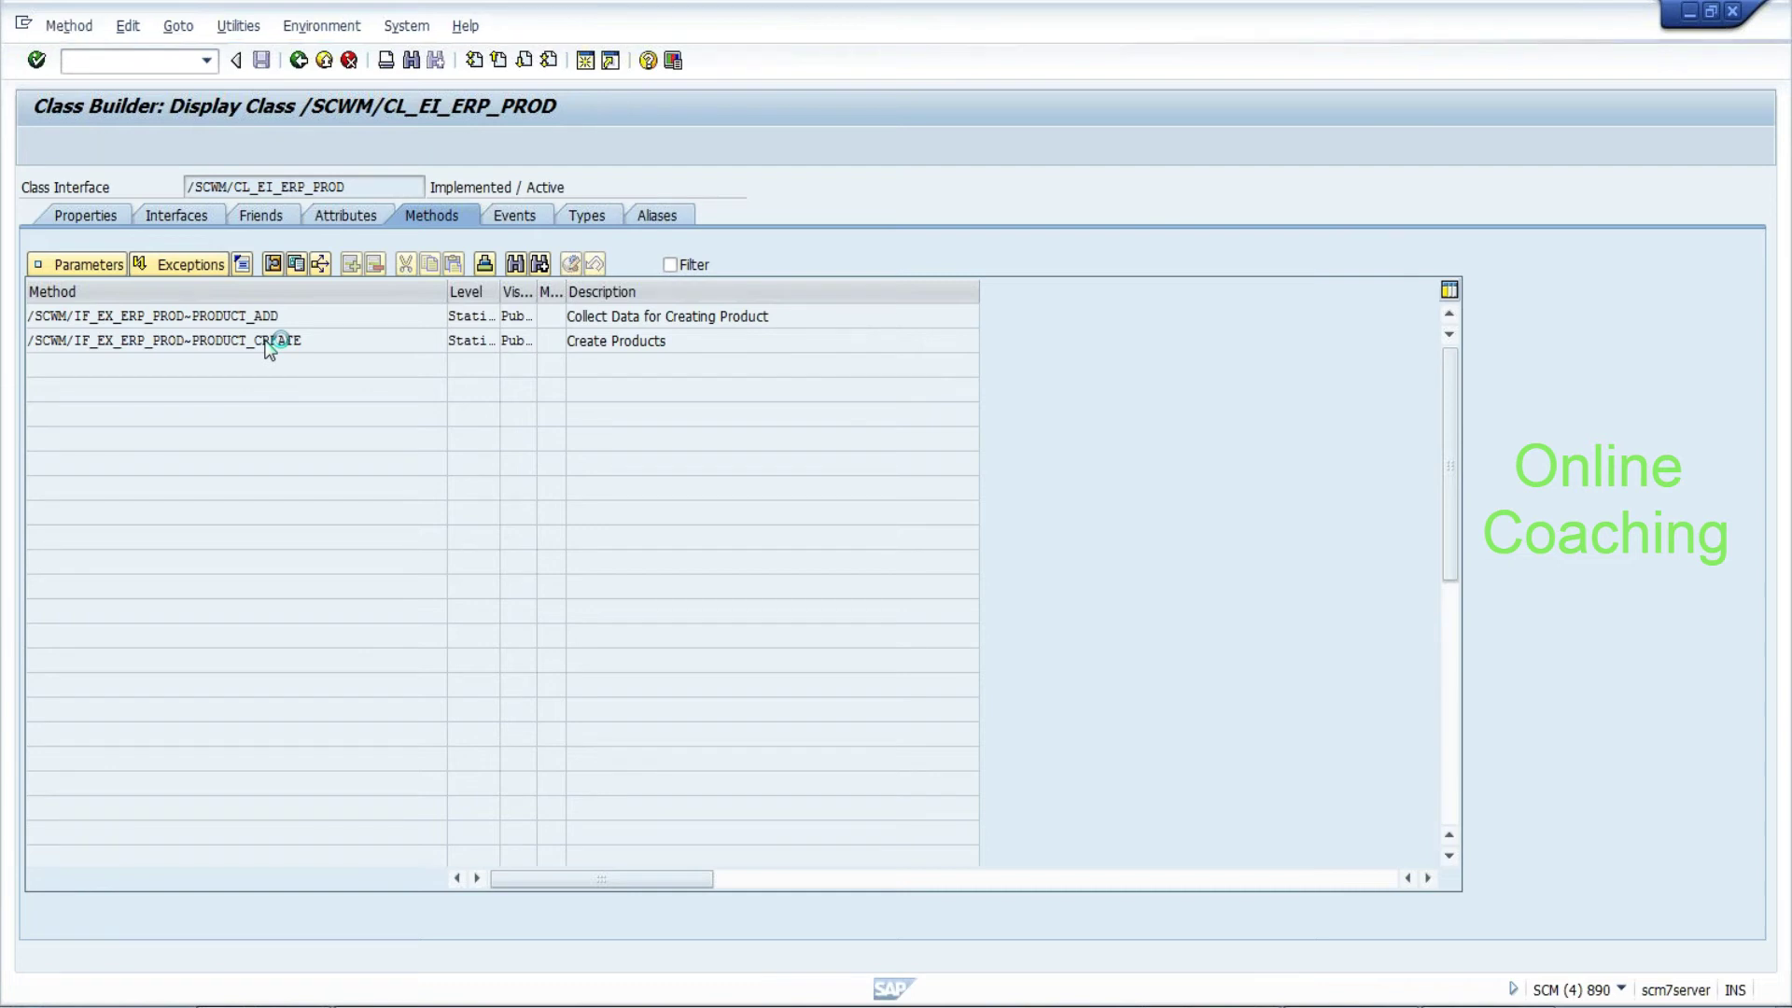
{"action": "left_click_drag", "start_coordinate": [1427, 253], "coordinate": [1428, 514]}
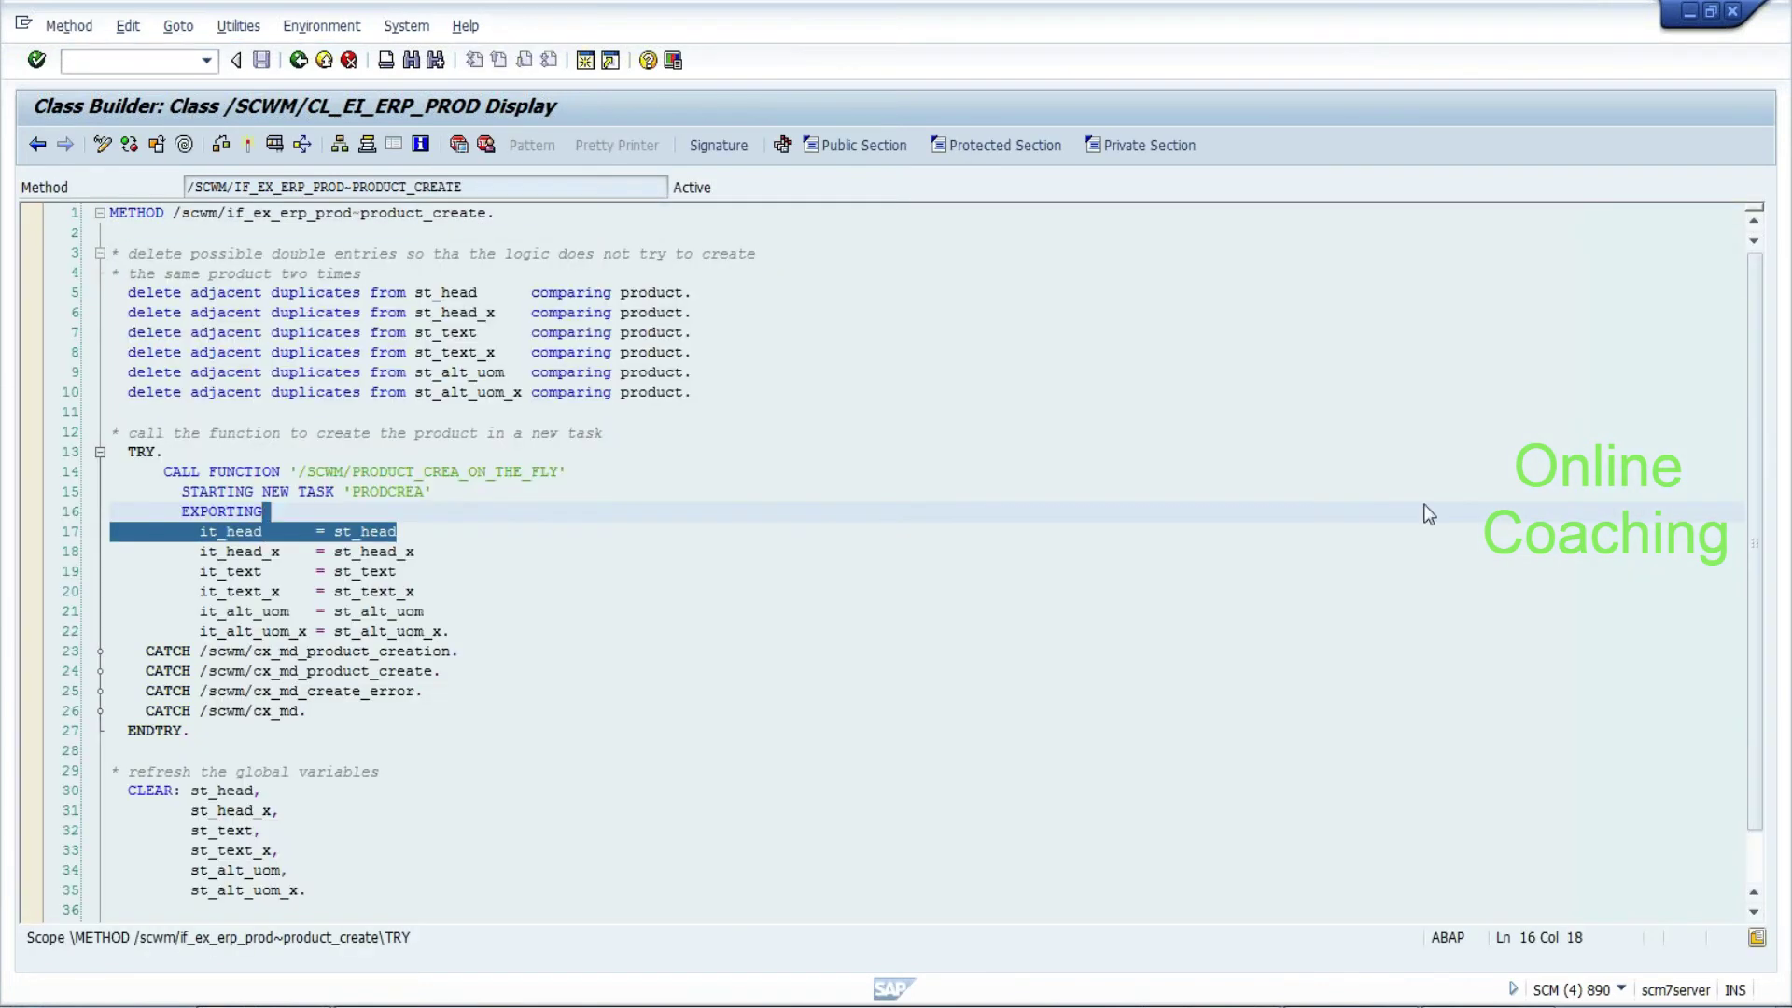
{"action": "mouse_move", "coordinate": [1759, 462]}
{"action": "left_mouse_down"}
{"action": "mouse_move", "coordinate": [1757, 535]}
{"action": "mouse_move", "coordinate": [1757, 486]}
{"action": "left_mouse_up"}
{"action": "left_click_drag", "start_coordinate": [334, 631], "coordinate": [451, 631]}
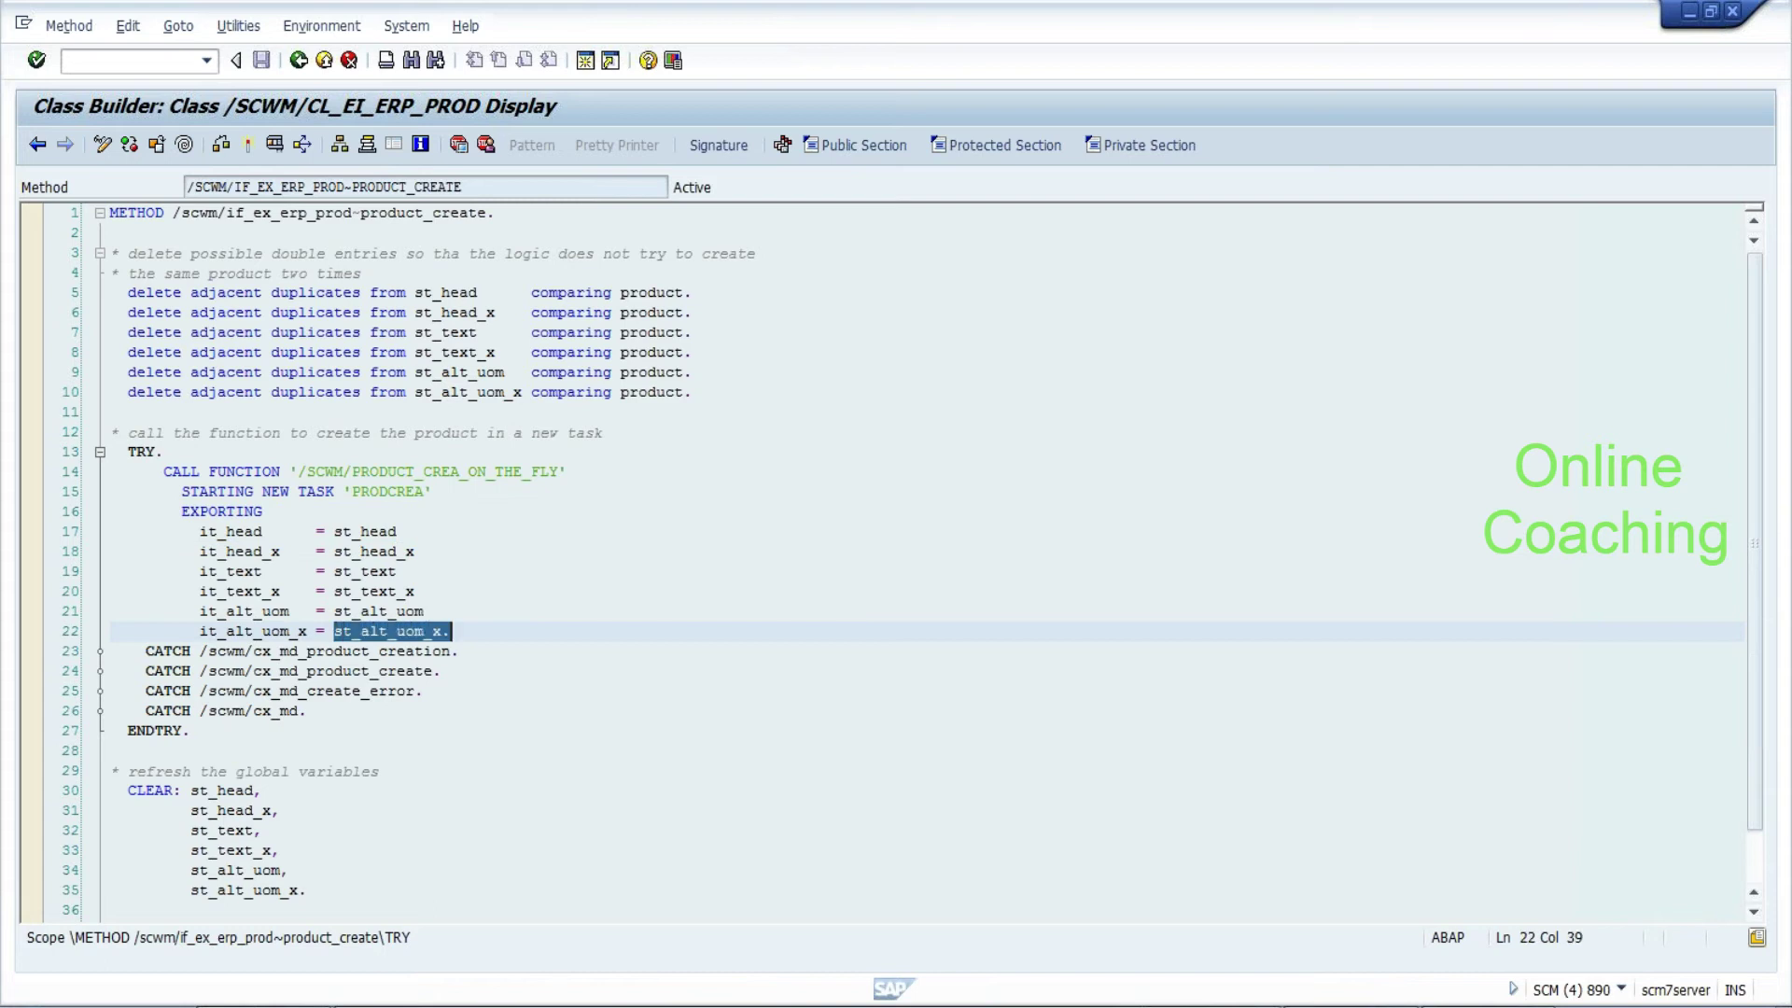
{"action": "left_click", "coordinate": [298, 60]}
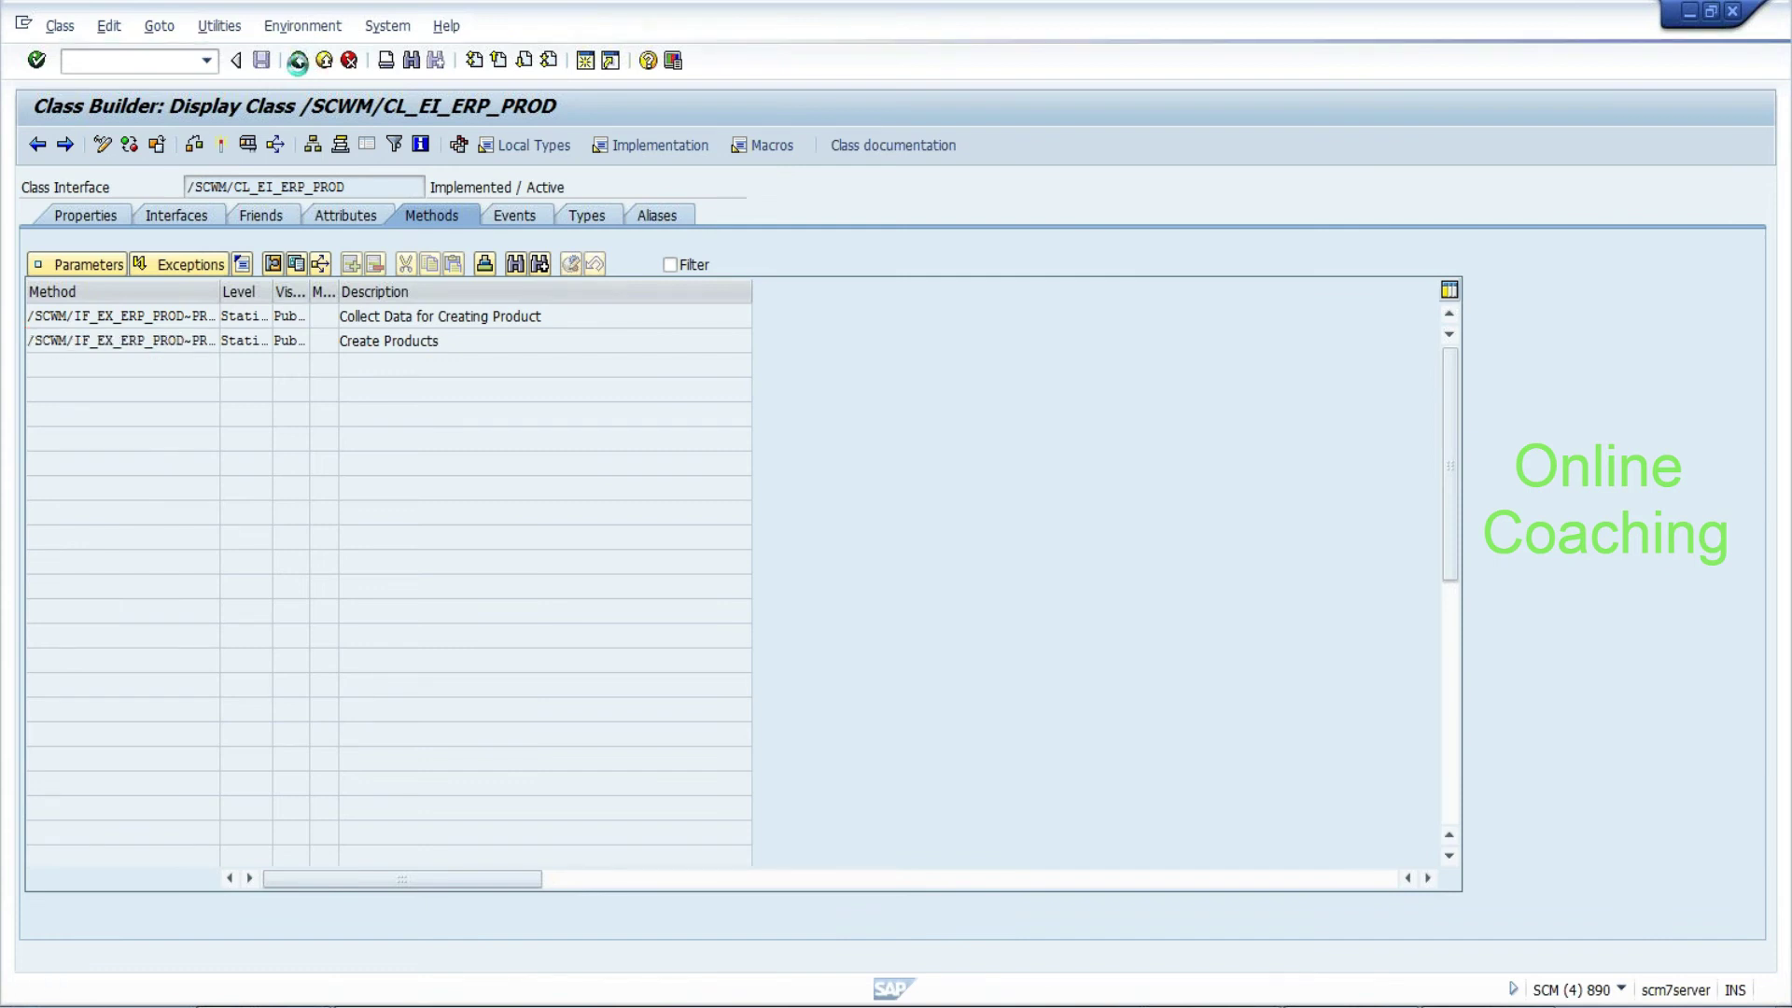
{"action": "left_click", "coordinate": [299, 62]}
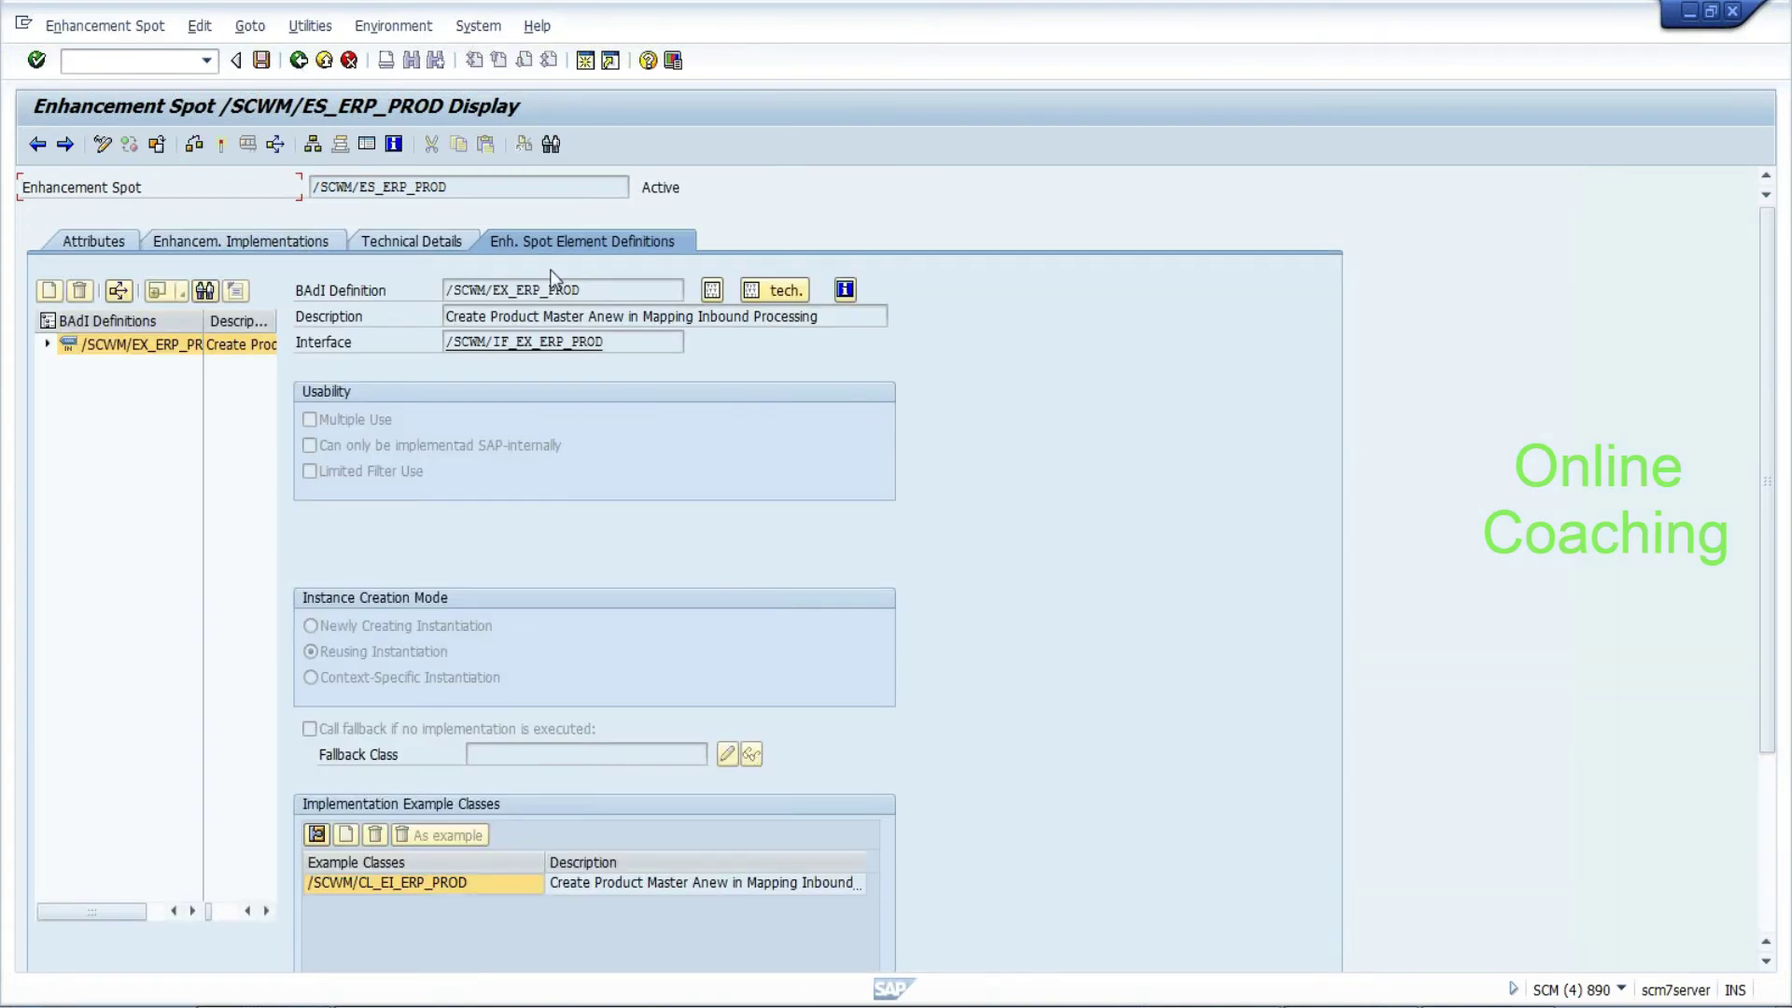
Leave the BAdI Builder, save warehouse product HYD_RICE, and return to SAP Easy Access
{"action": "left_click", "coordinate": [299, 61]}
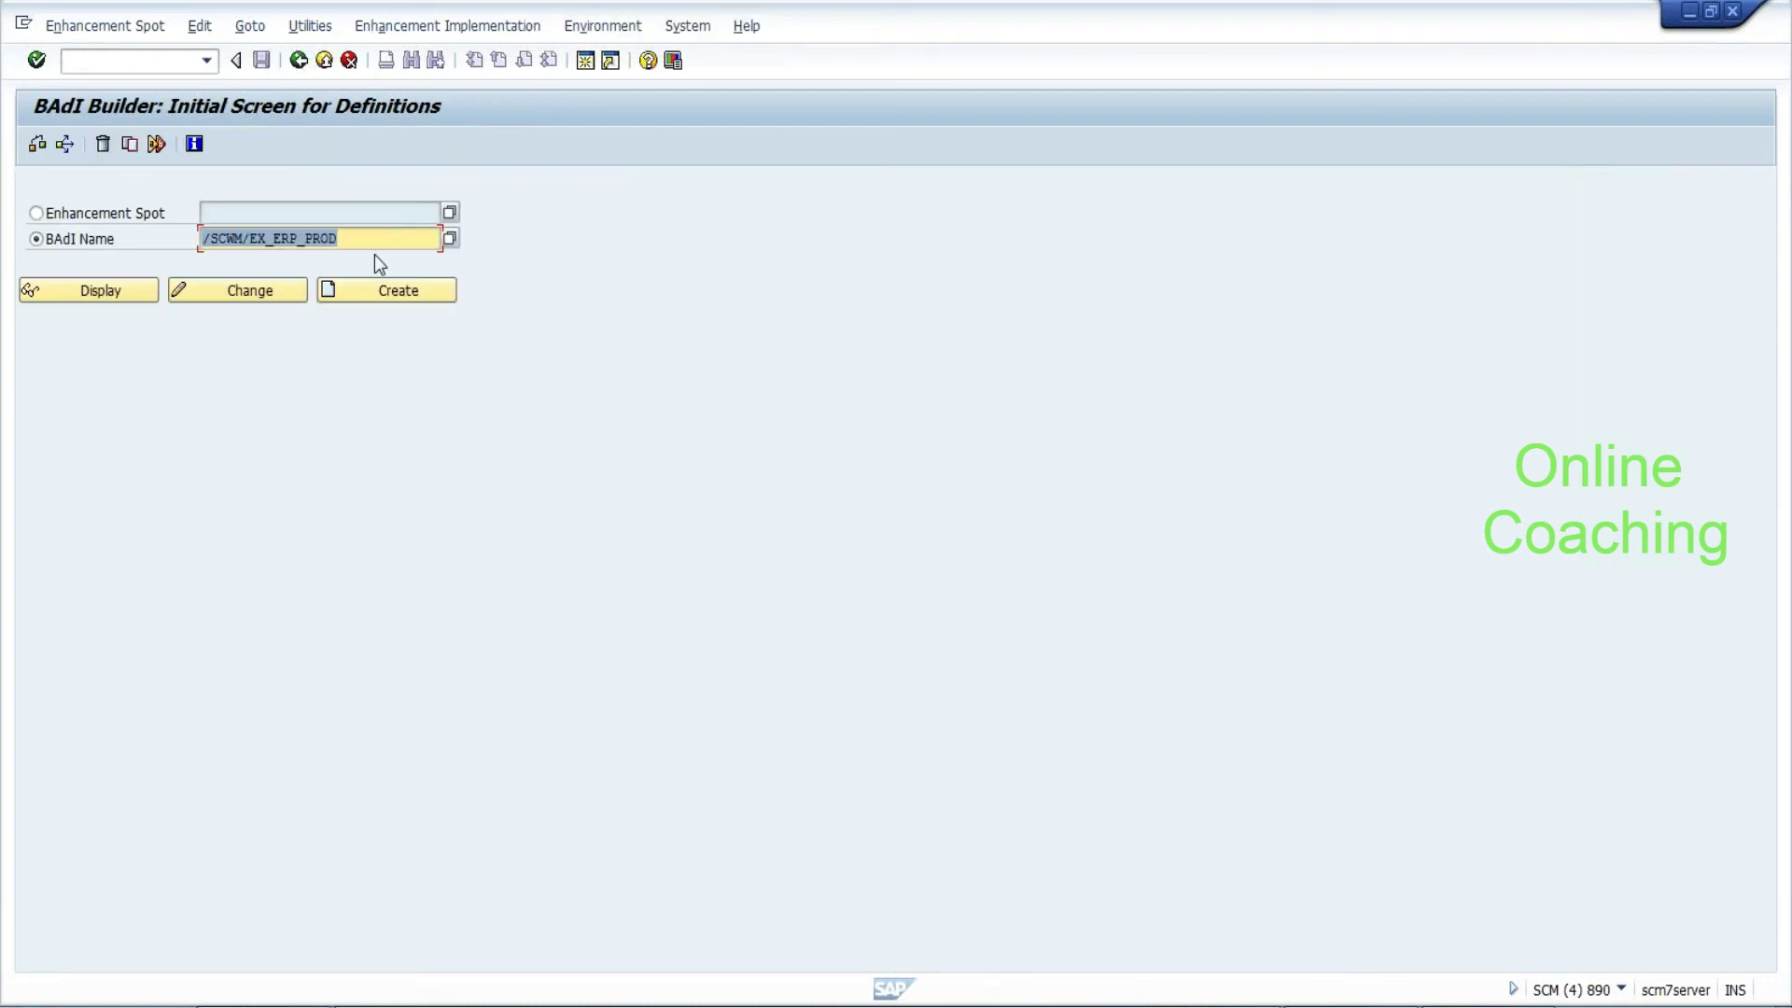
{"action": "left_click", "coordinate": [374, 239]}
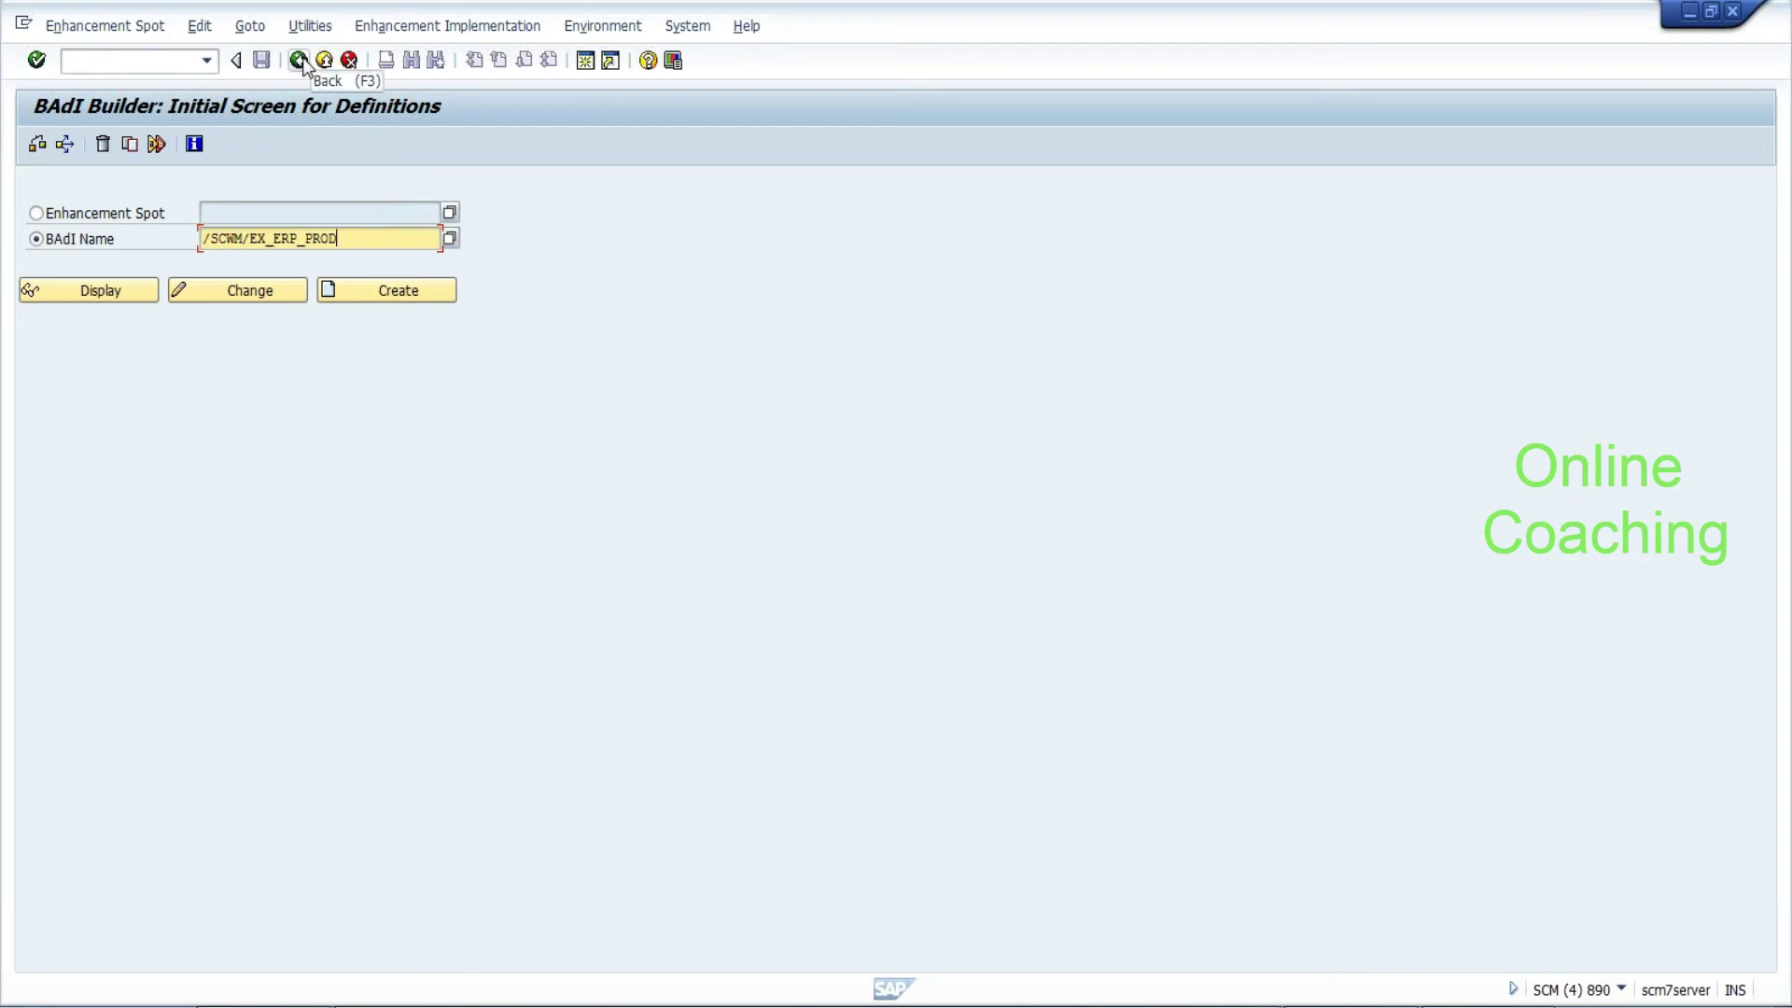
{"action": "left_click", "coordinate": [298, 60]}
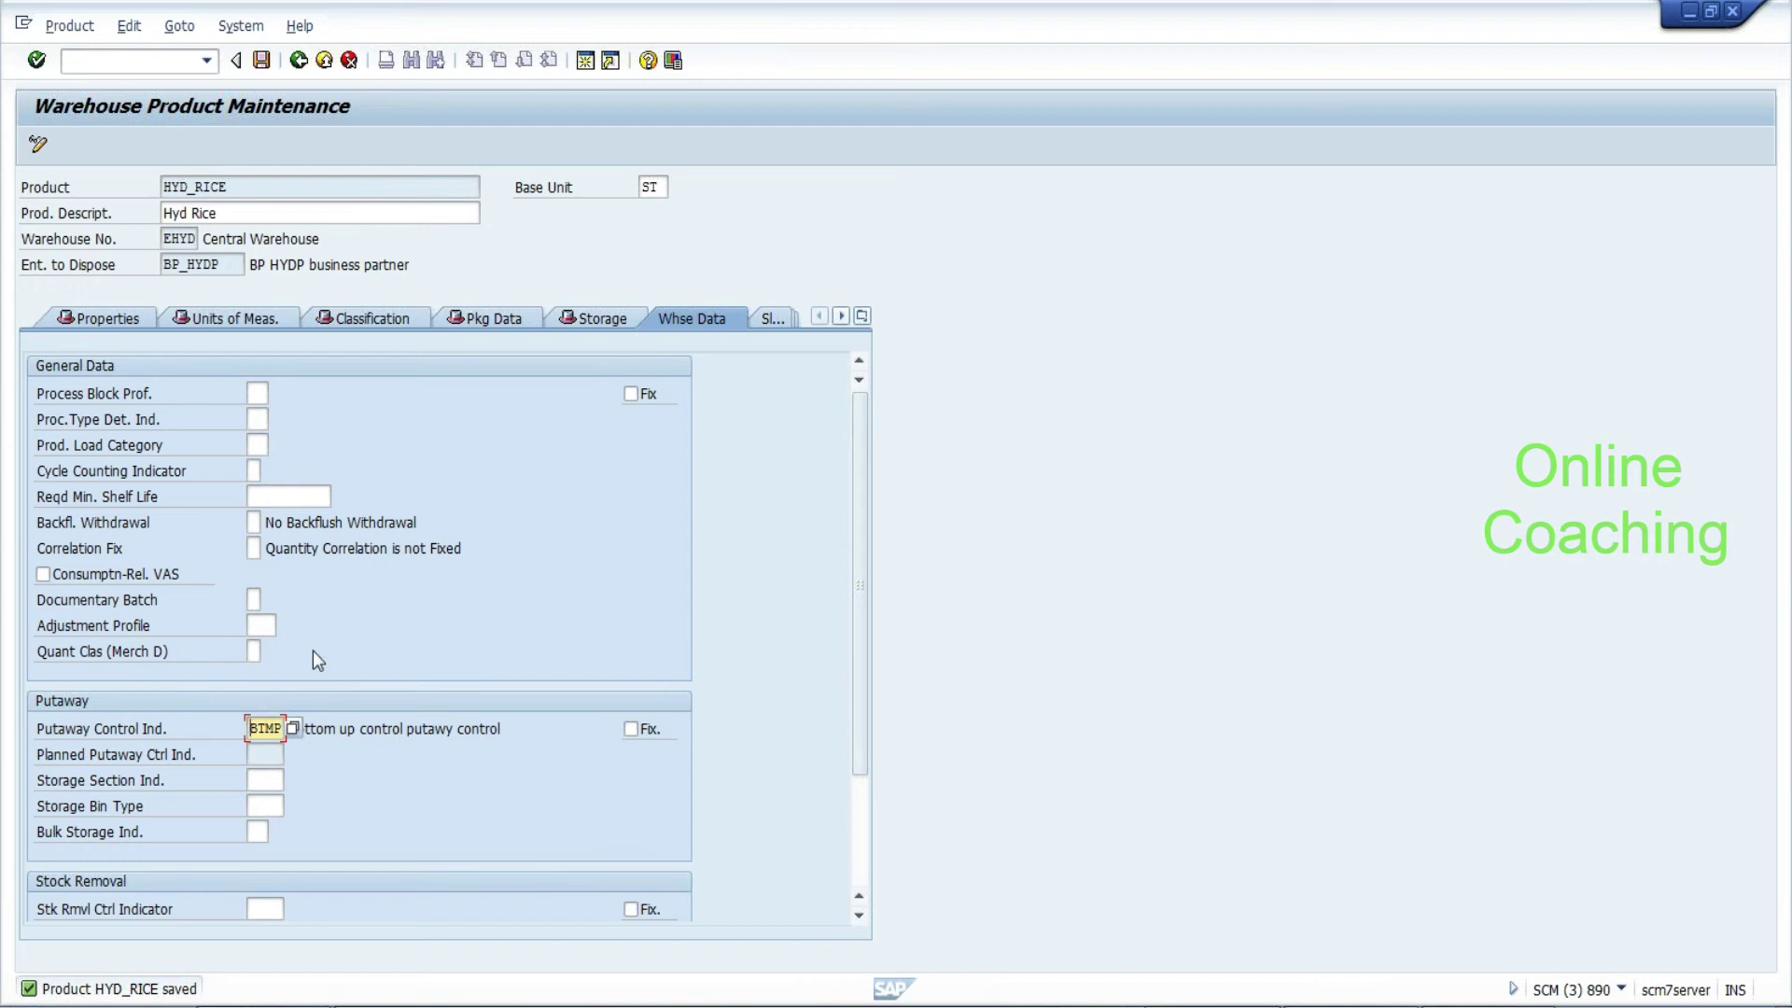
{"action": "left_click", "coordinate": [261, 64]}
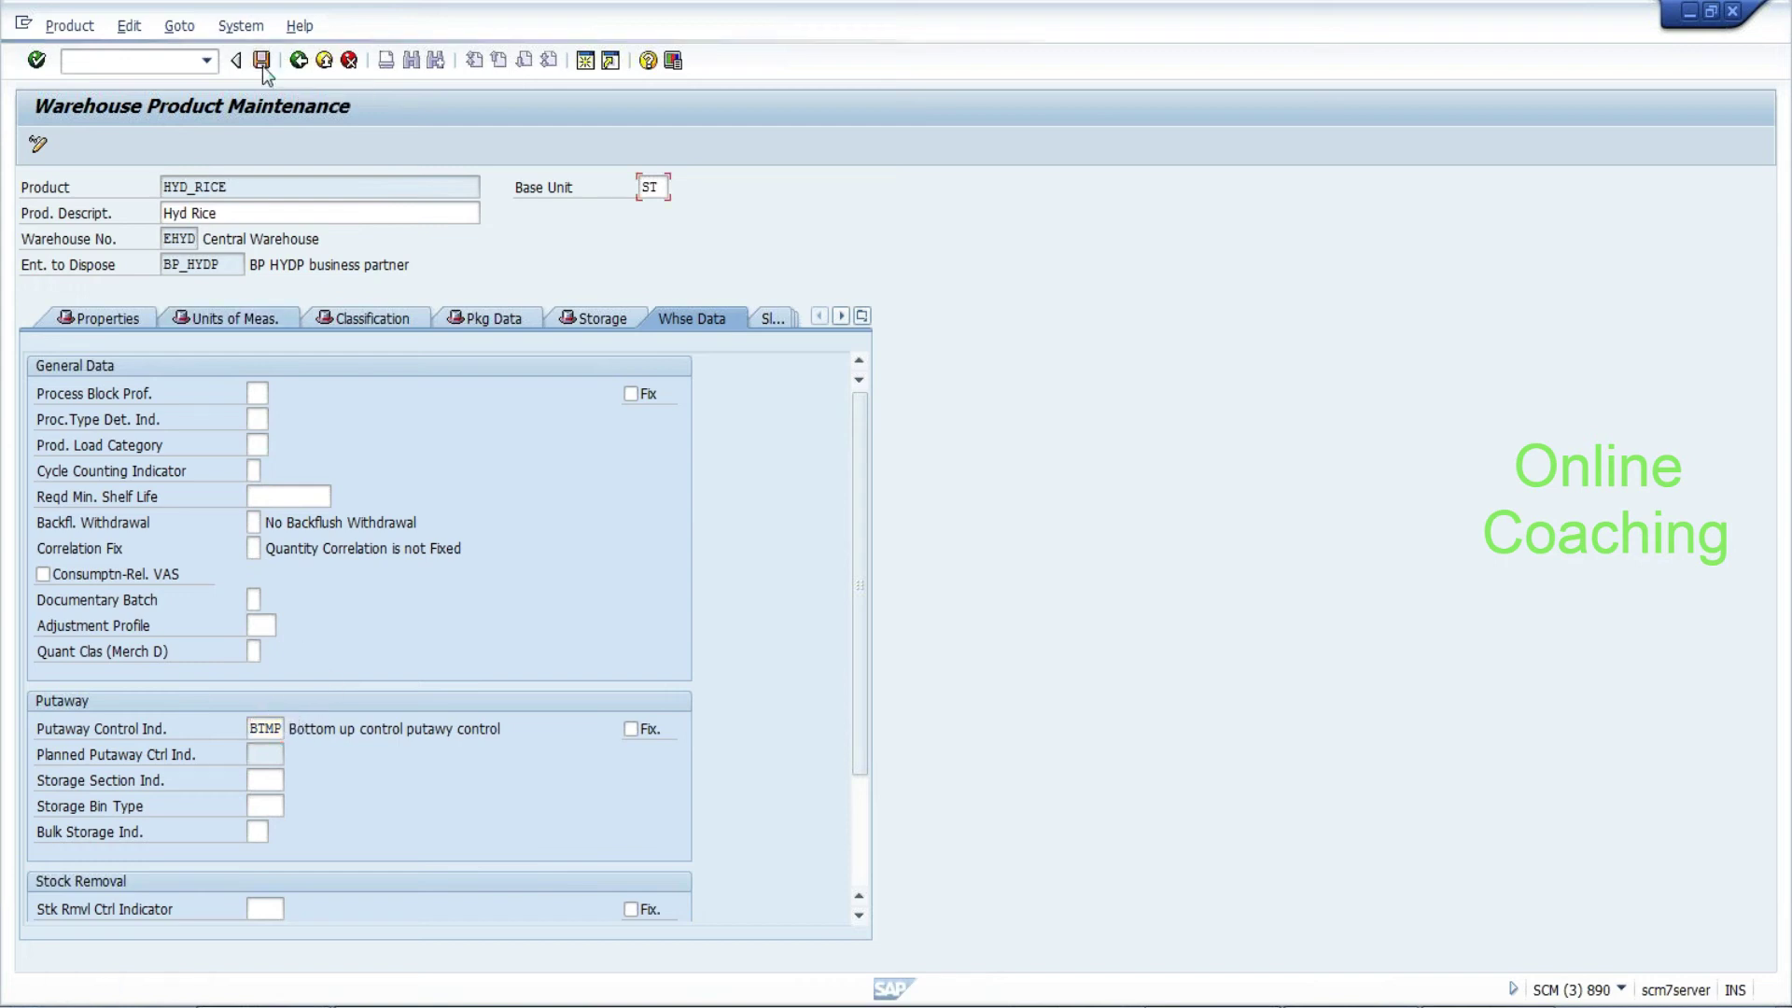
{"action": "left_click", "coordinate": [299, 61]}
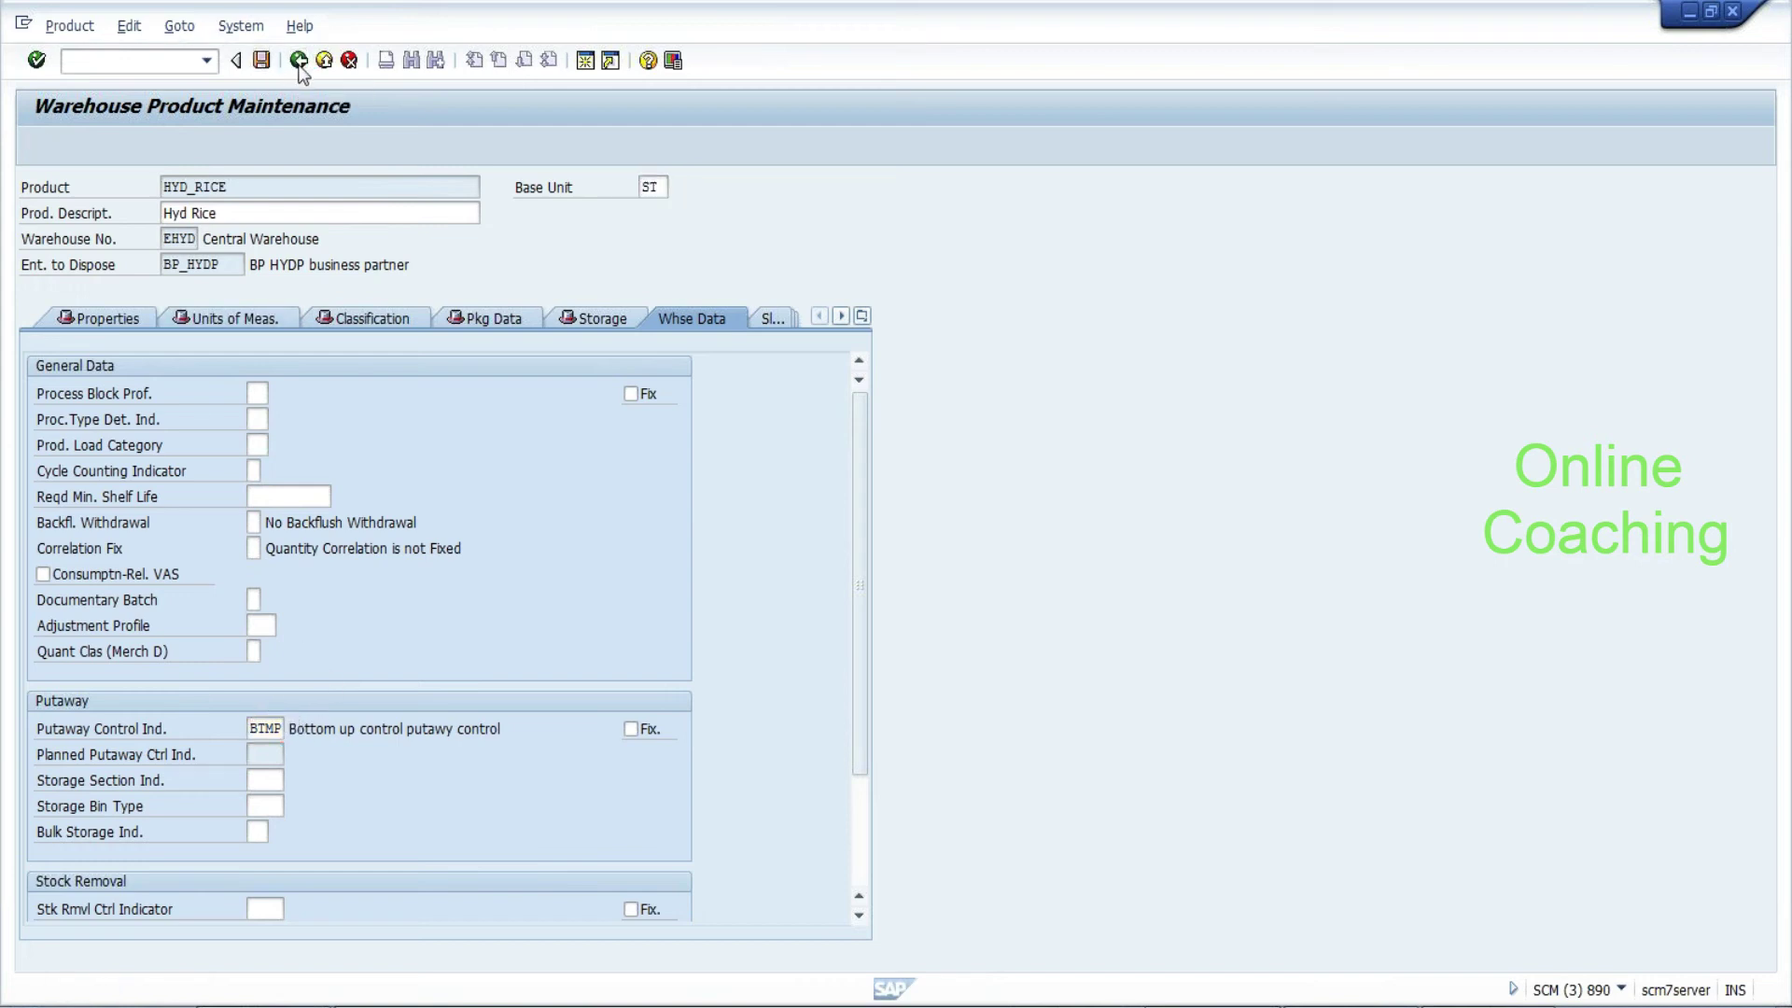
{"action": "key", "text": "F3"}
Start the Customizing transaction with /nspro
{"action": "left_click", "coordinate": [177, 64]}
{"action": "type", "text": "/nspro"}
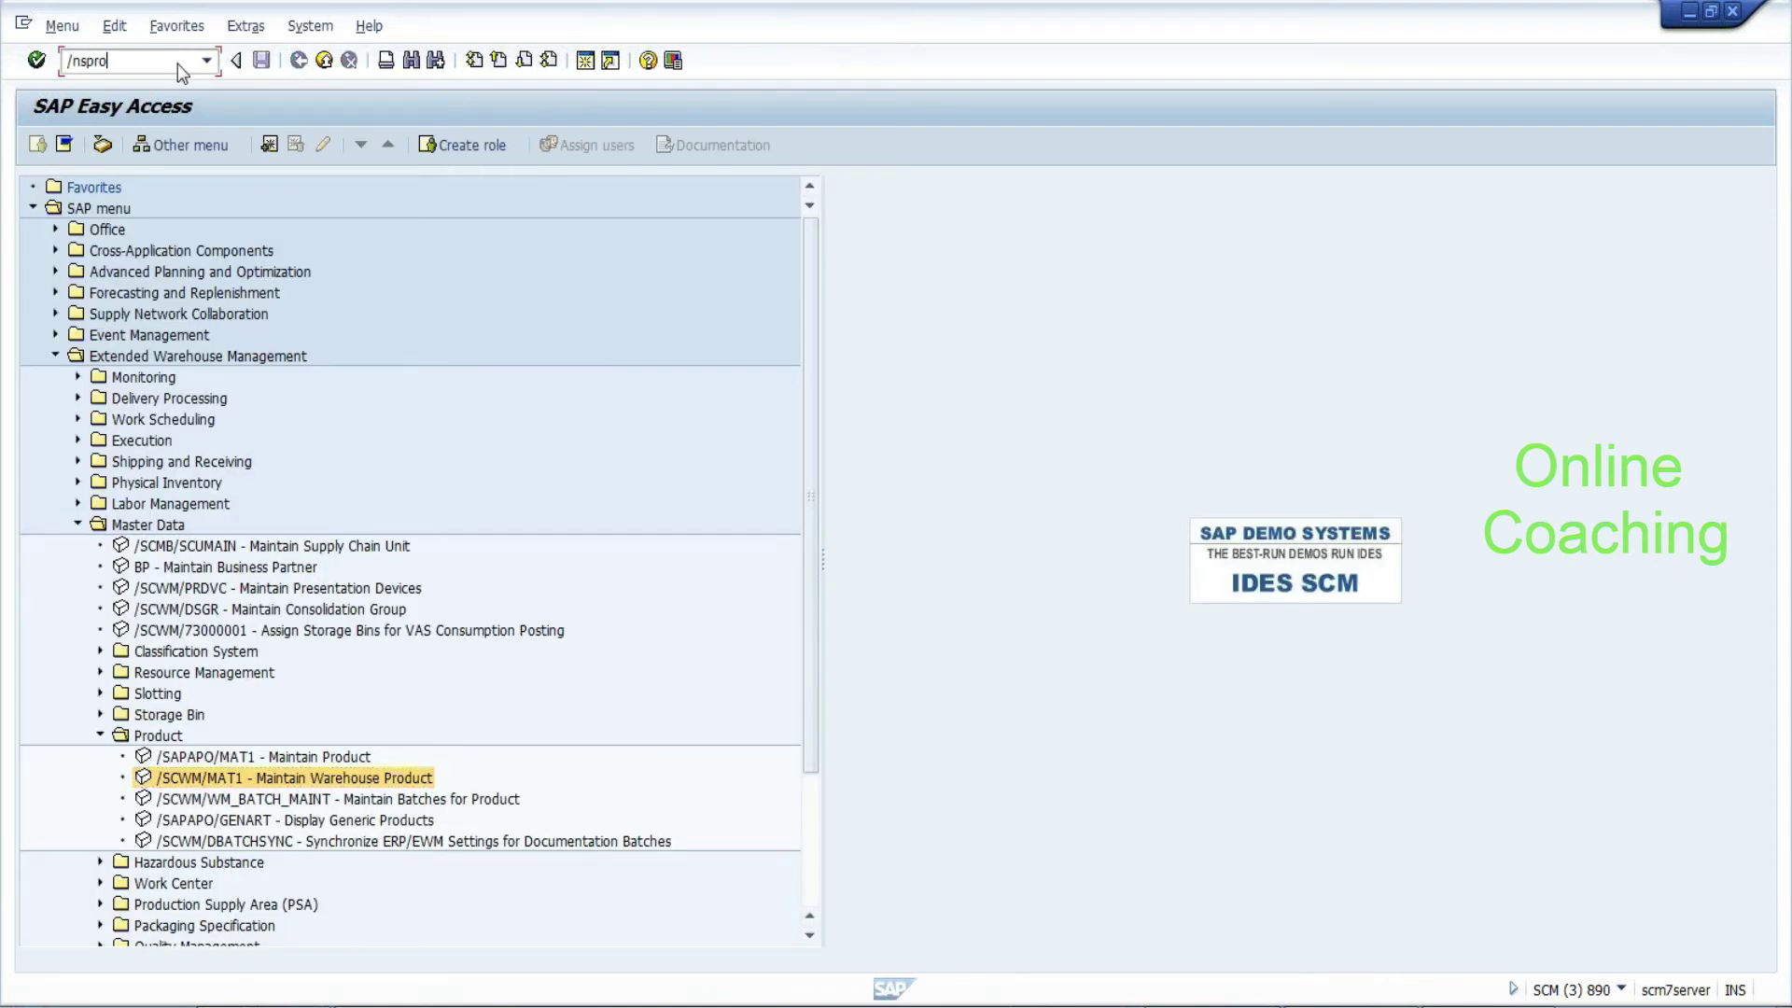
{"action": "key", "text": "Return"}
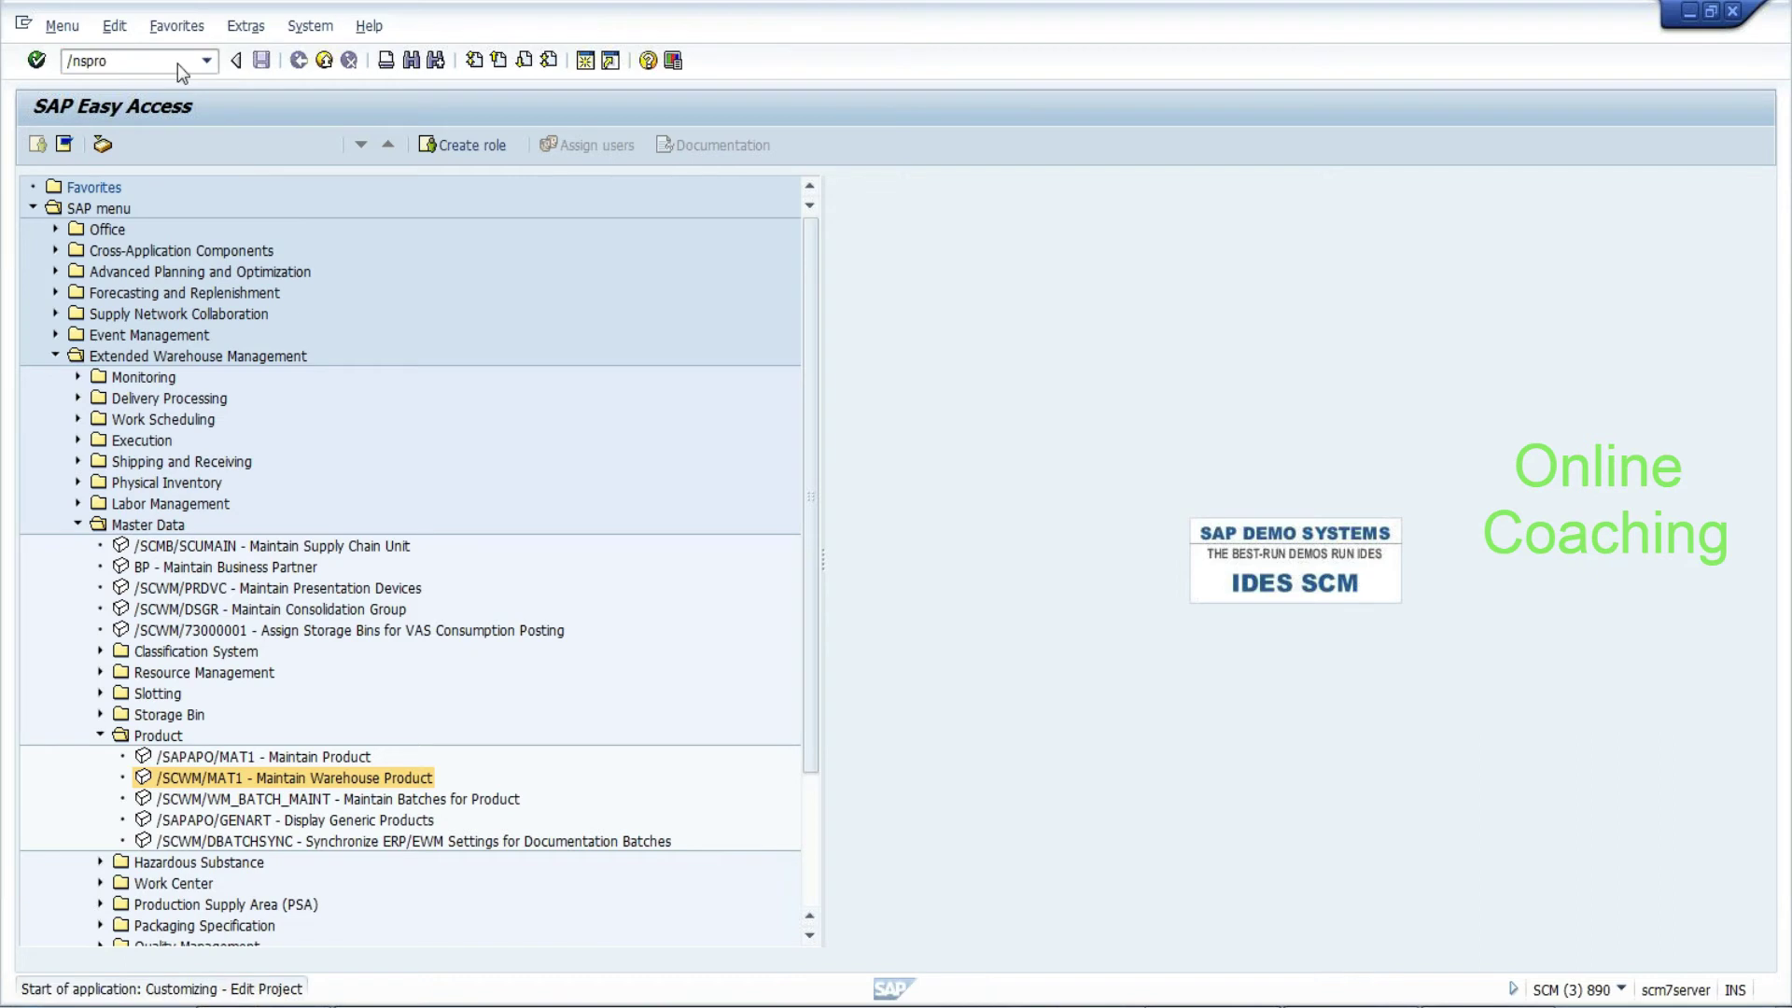
In the SAP Reference IMG, expand EWM Goods Receipt and Goods Issue Process > Strategies to Specify Stock Removal Rule
{"action": "left_click", "coordinate": [135, 145]}
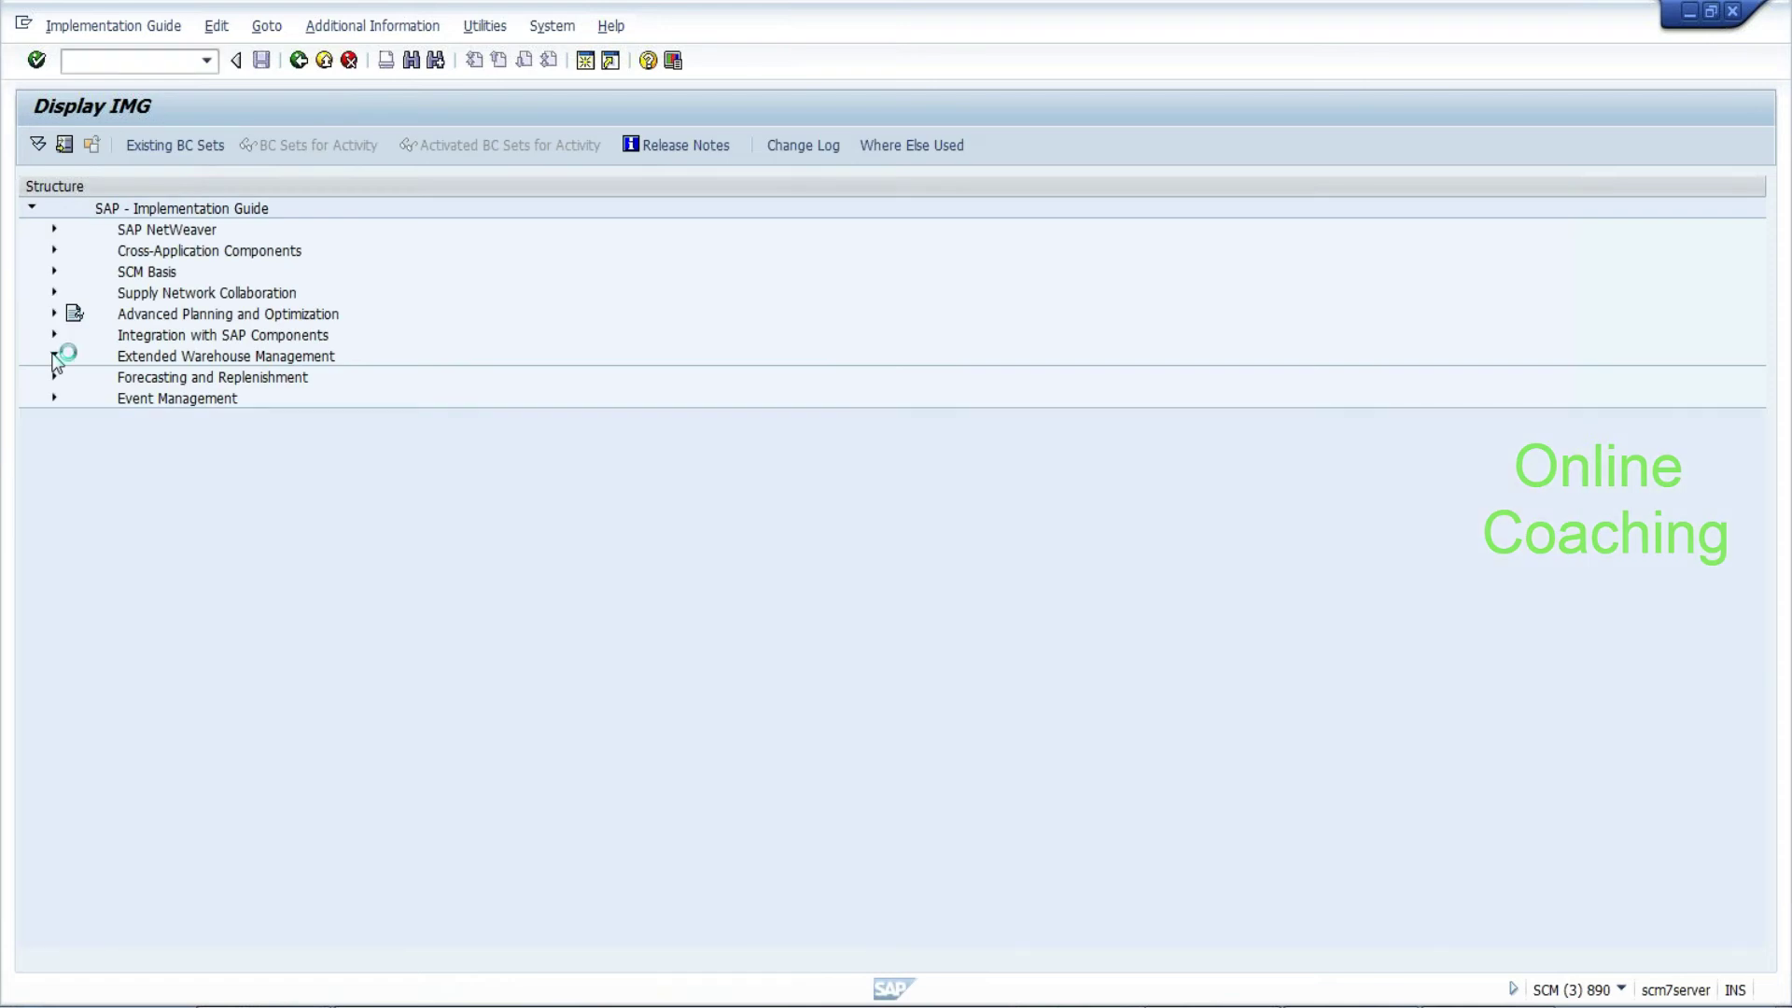
{"action": "left_click", "coordinate": [76, 398]}
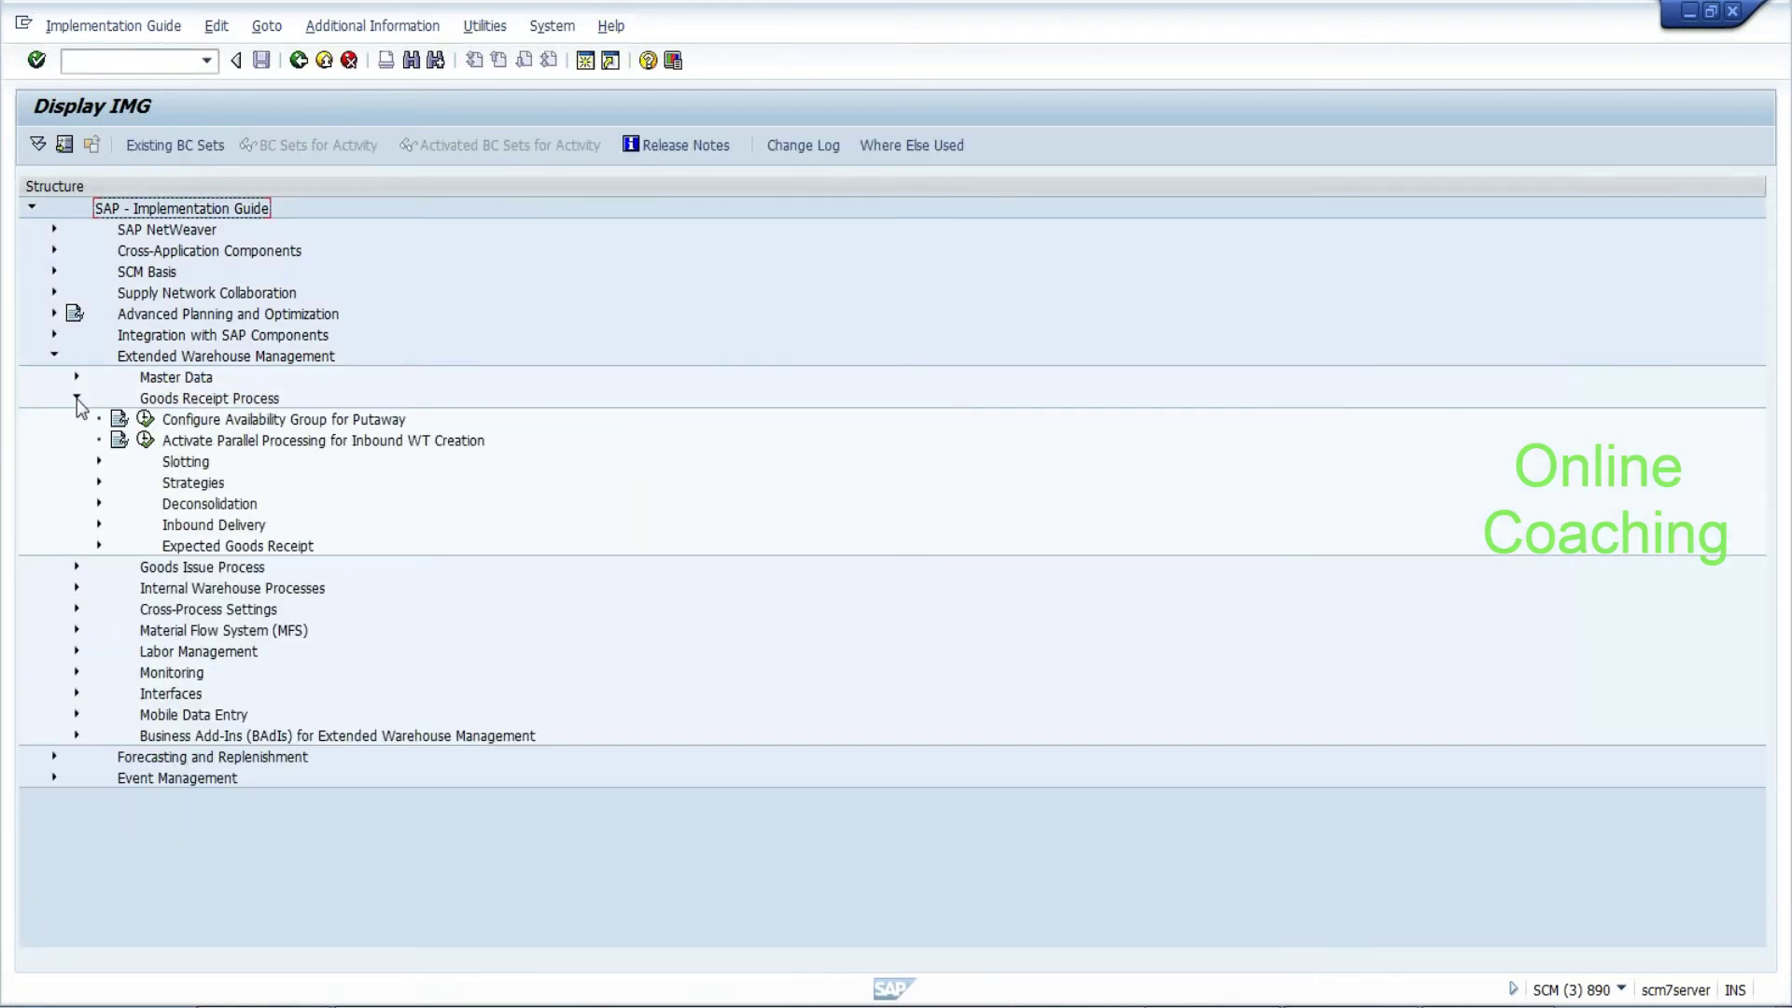
{"action": "left_click", "coordinate": [186, 483]}
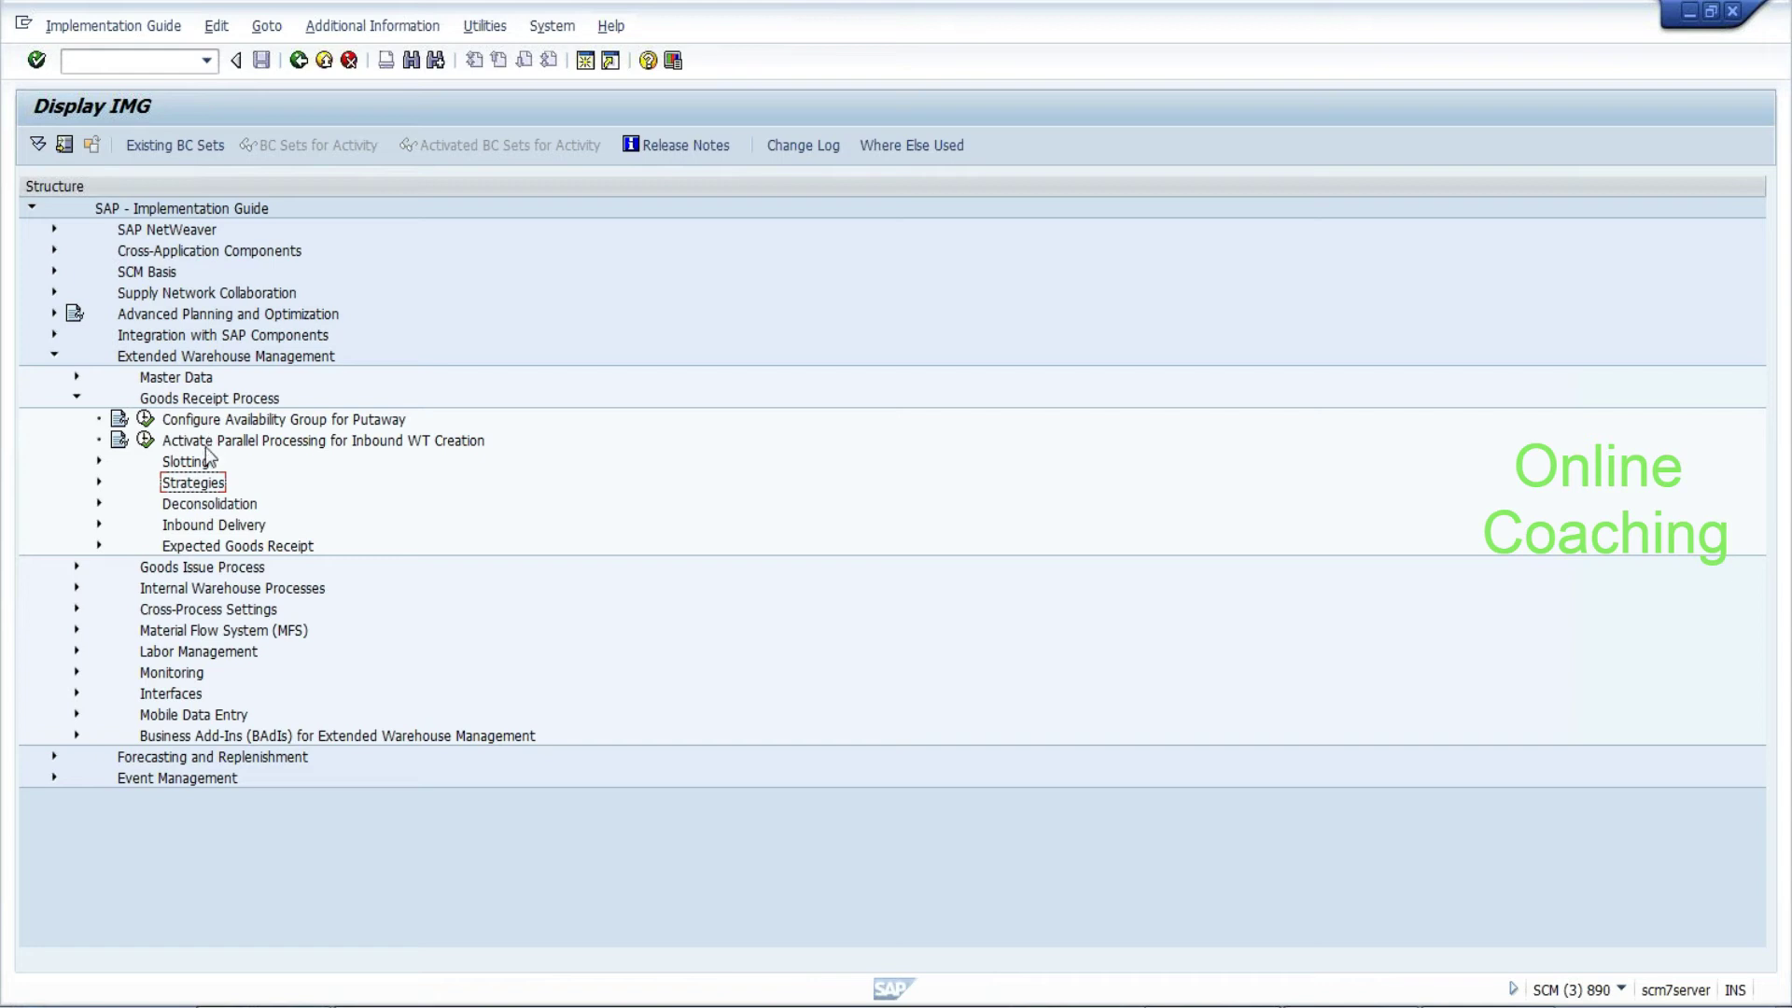
{"action": "left_click", "coordinate": [168, 572]}
{"action": "left_click", "coordinate": [77, 566]}
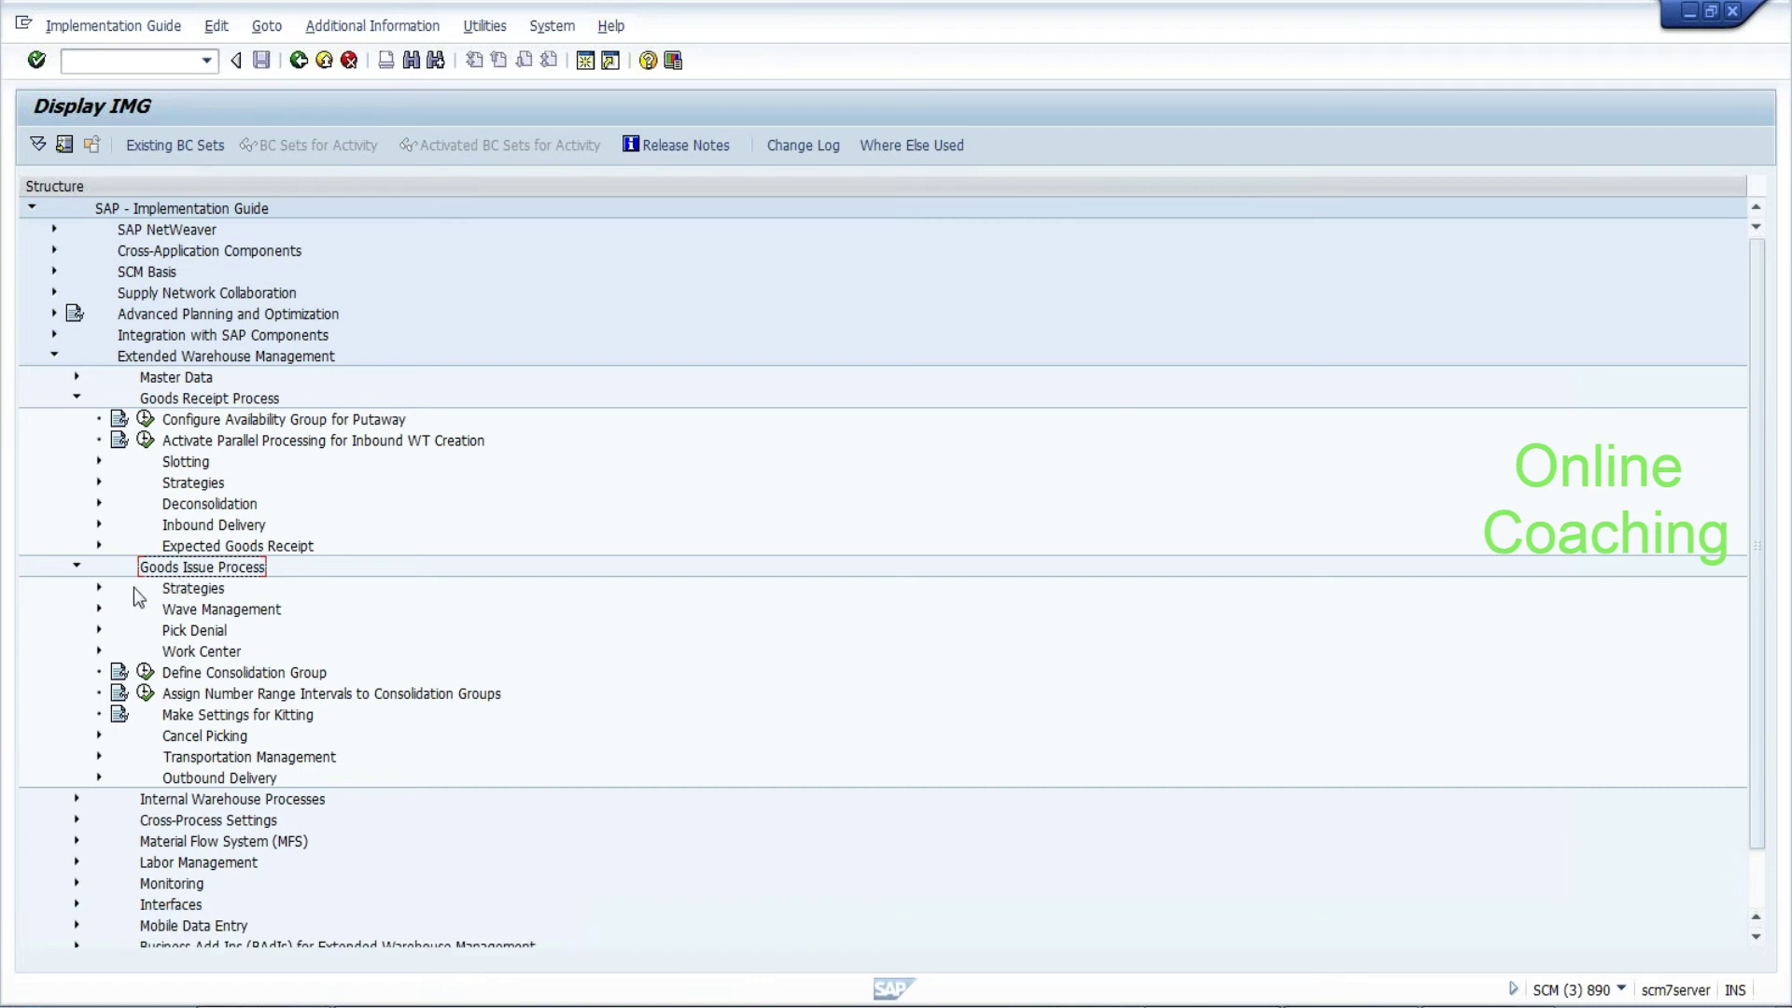
{"action": "left_click", "coordinate": [100, 588]}
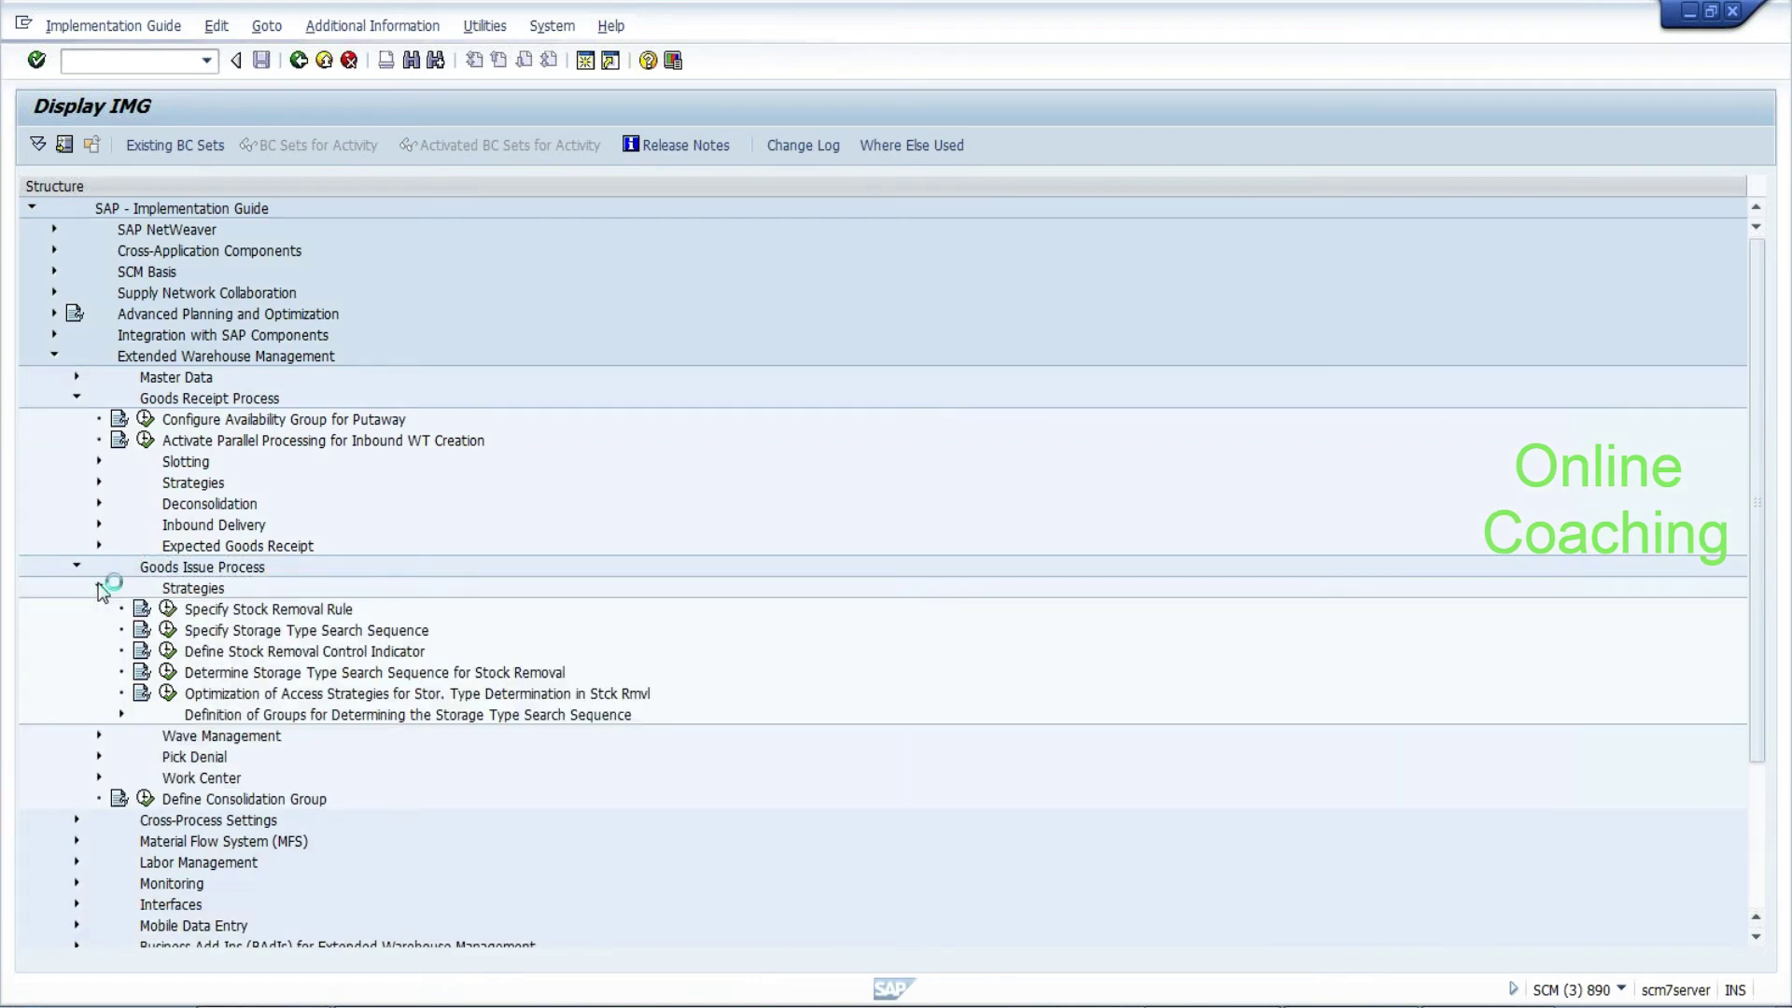
{"action": "left_click", "coordinate": [292, 614]}
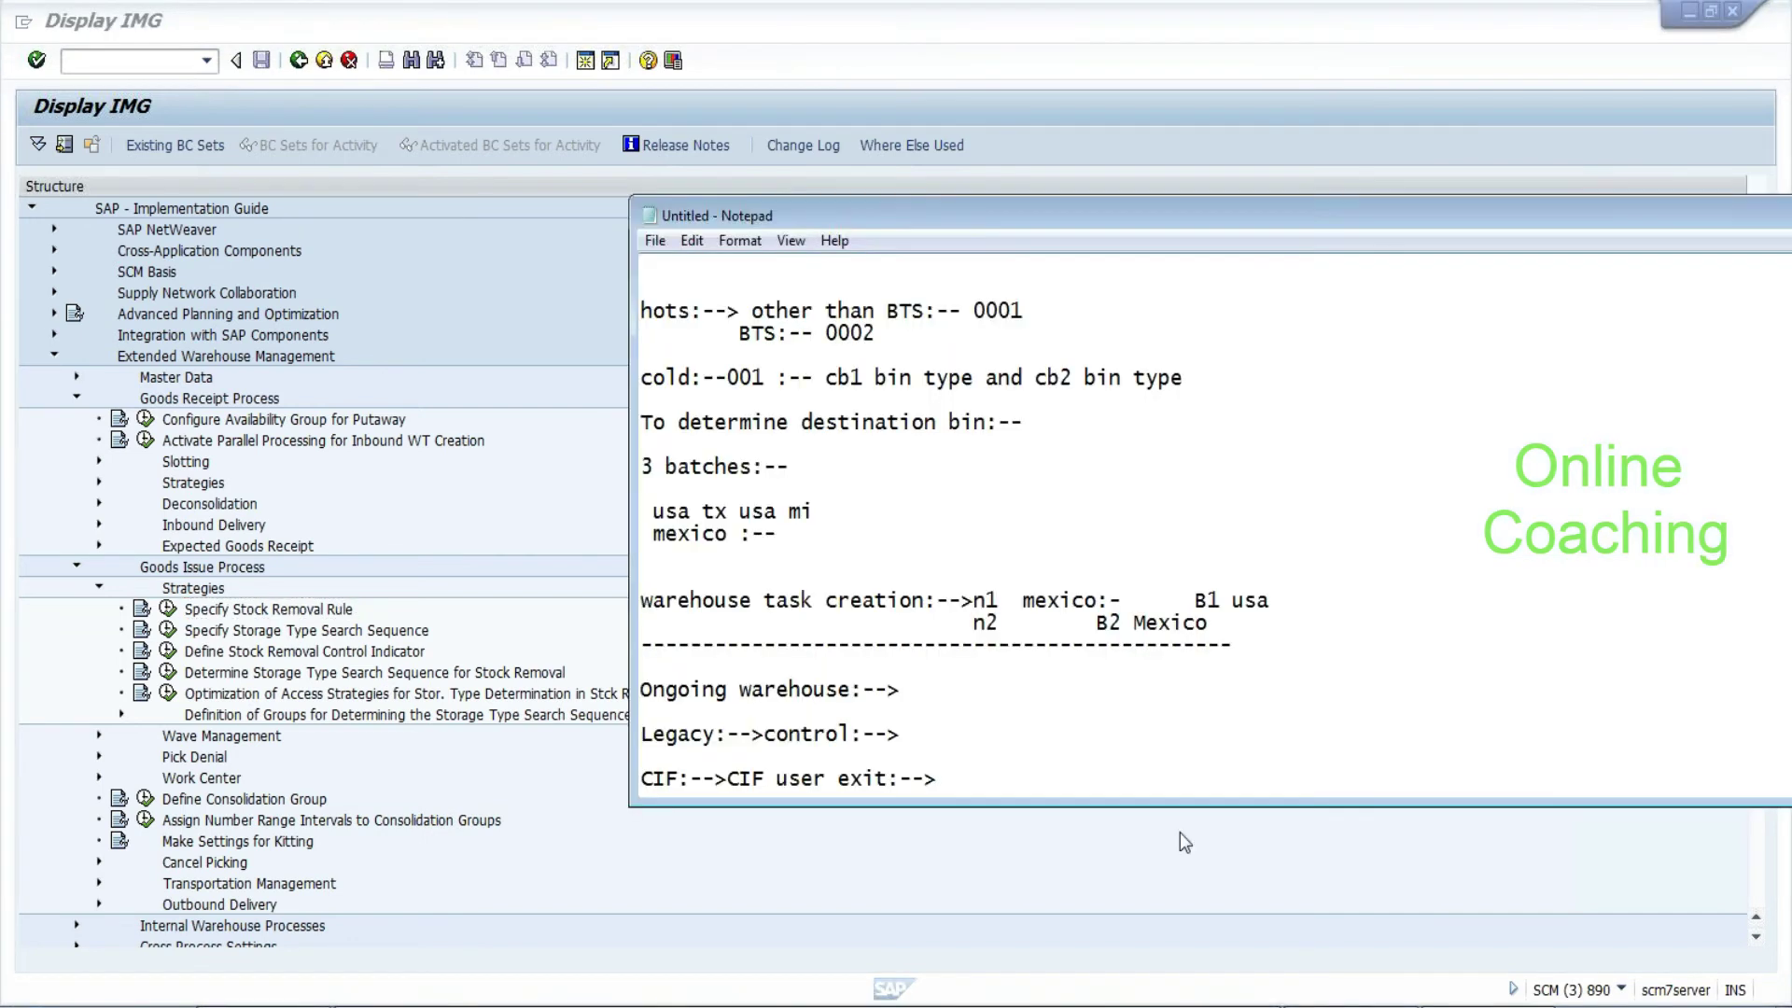
Add the questions 'storage type?' and 'section?' on separate lines at the end of the notes
{"action": "key", "text": "Return"}
{"action": "key", "text": "Return"}
{"action": "key", "text": "Return"}
{"action": "type", "text": "storage ty"}
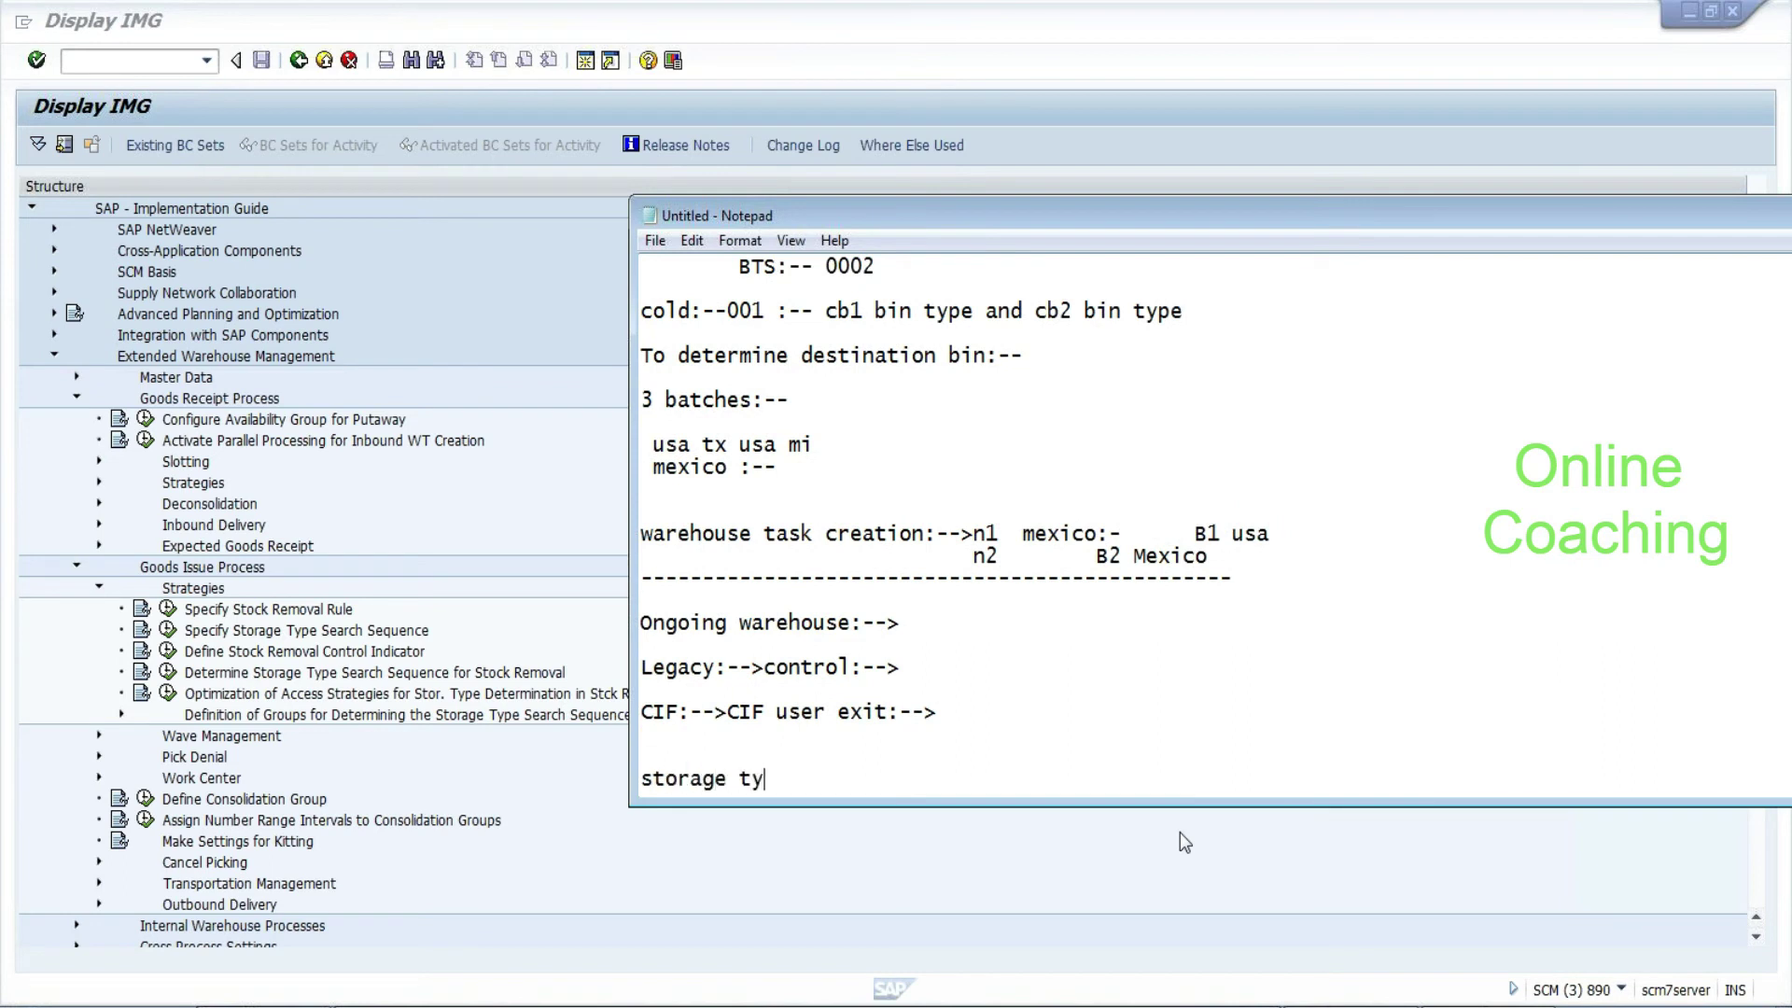
{"action": "type", "text": "pe?"}
{"action": "key", "text": "Return"}
{"action": "type", "text": "secto"}
{"action": "key", "text": "BackSpace"}
{"action": "type", "text": "ion?"}
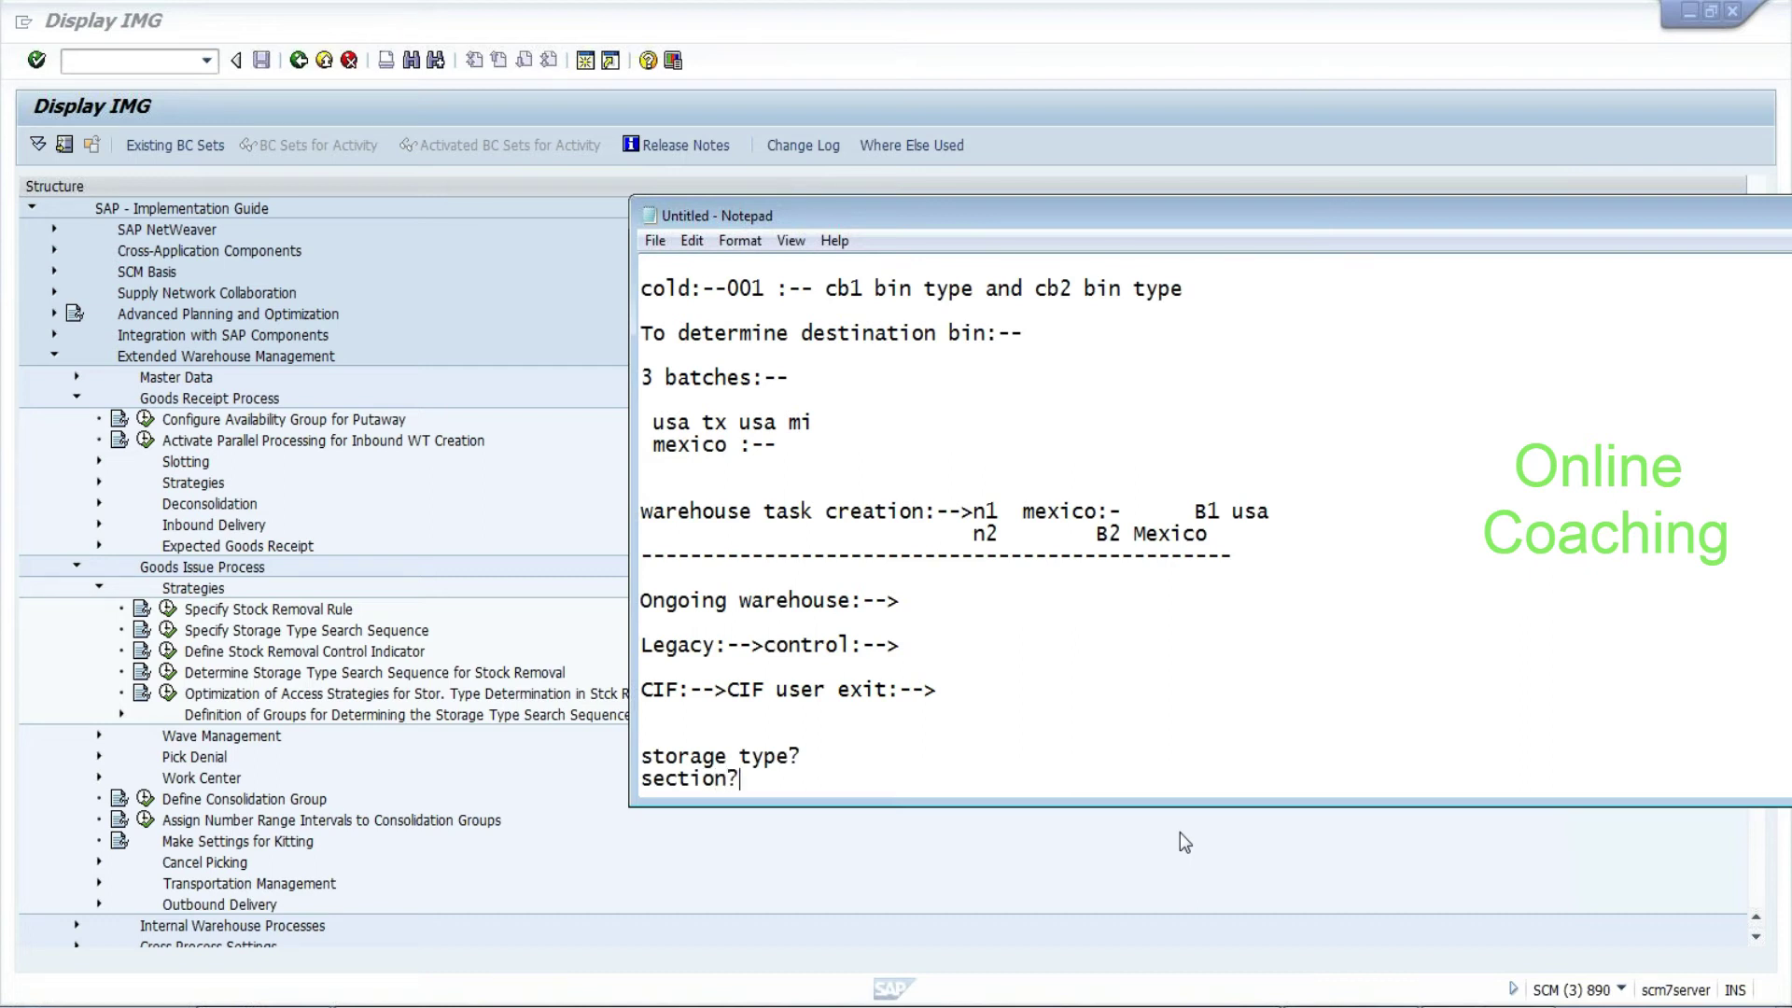
{"action": "key", "text": "Return"}
{"action": "key", "text": "Return"}
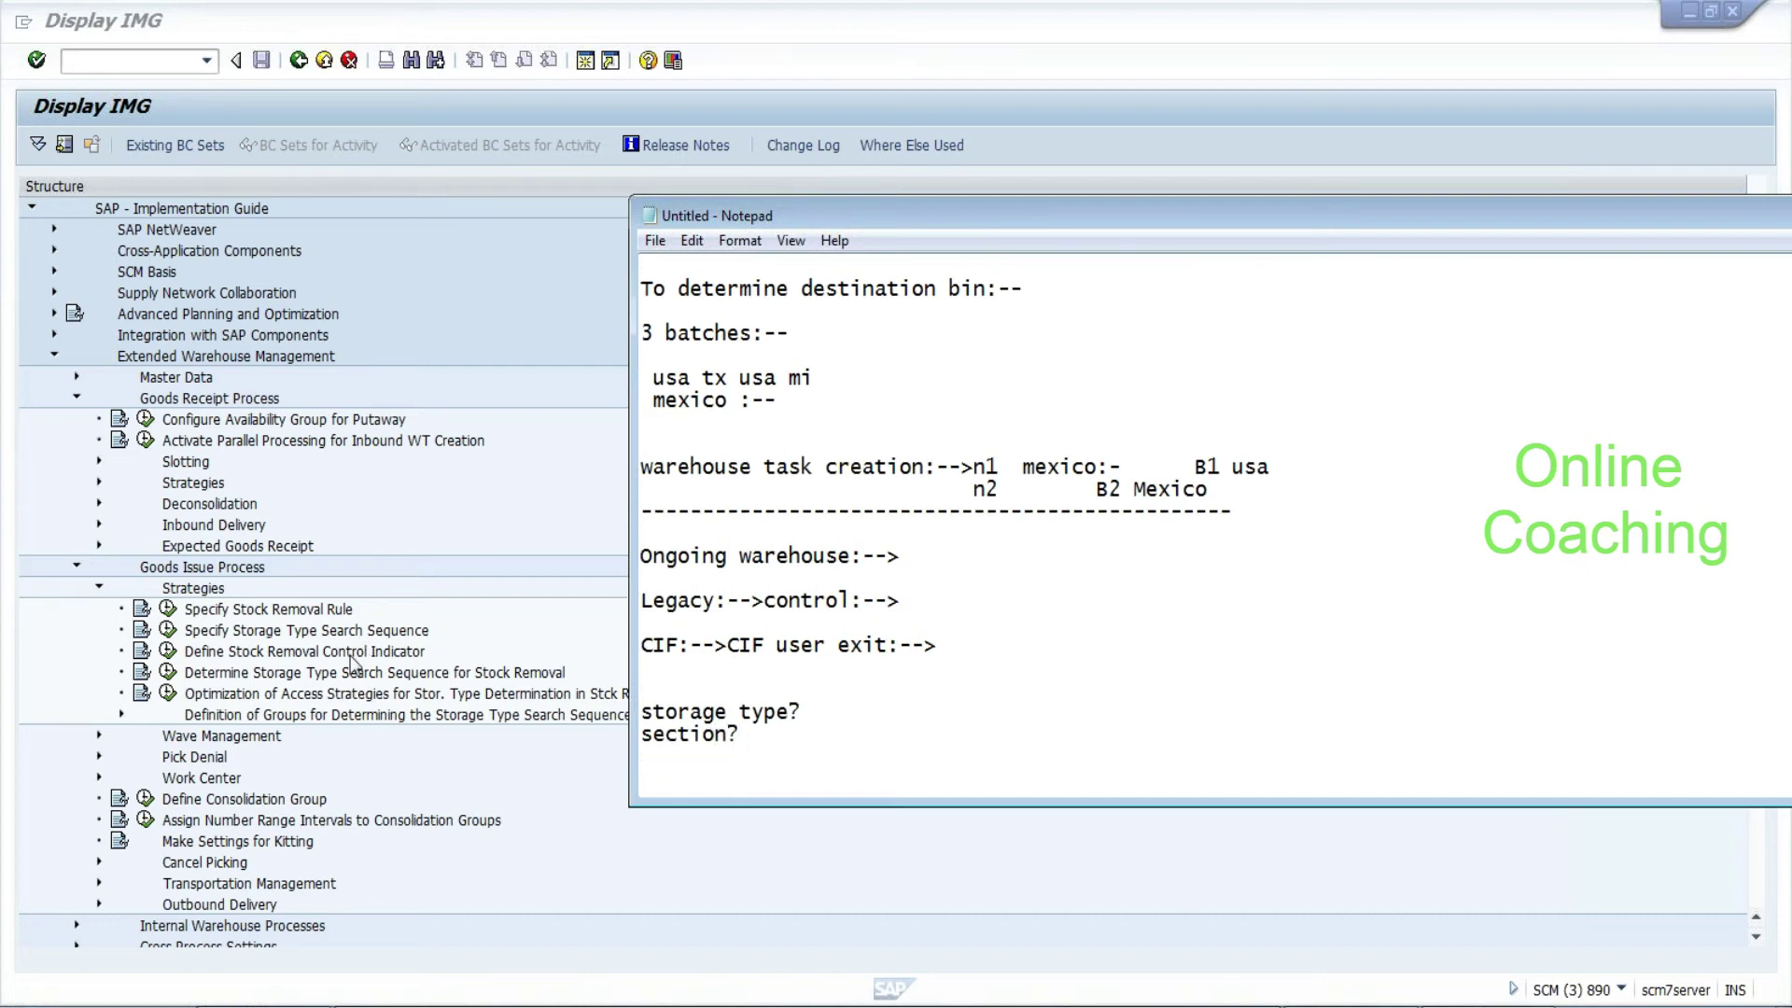
{"action": "left_click", "coordinate": [351, 653]}
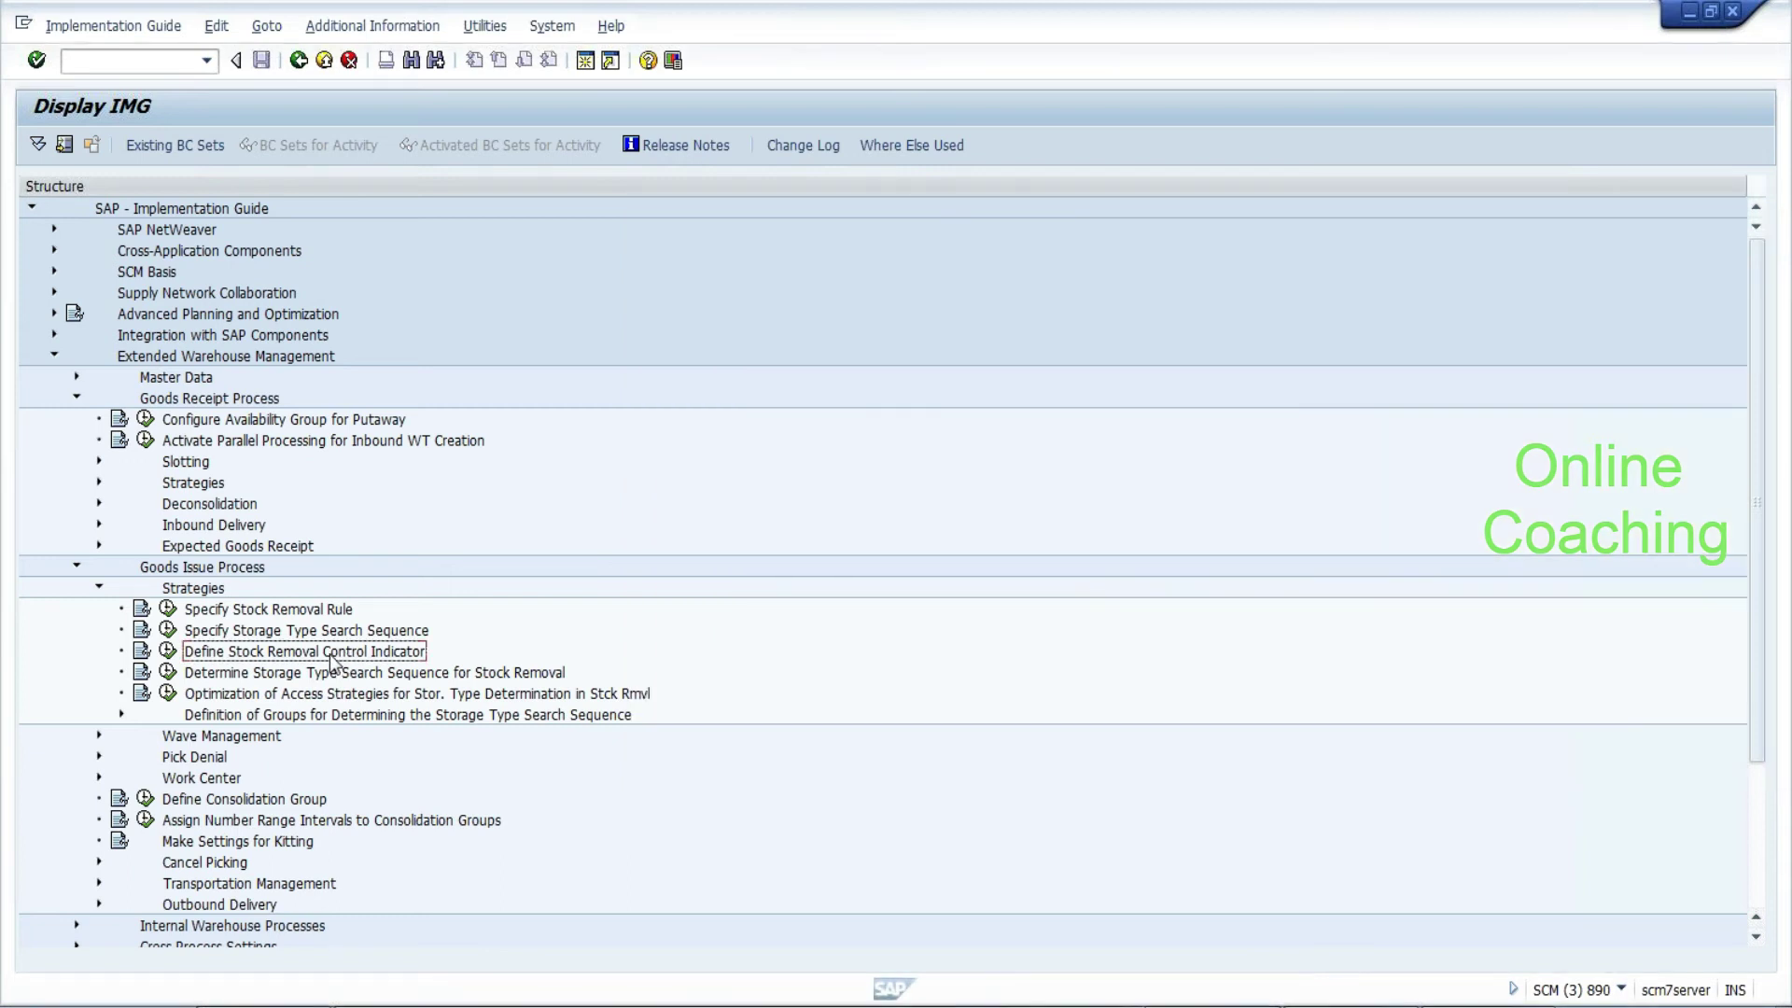
Run Specify Stock Removal Rule and browse the EHYD FIFO and LIFO rule entries
{"action": "left_click", "coordinate": [300, 676]}
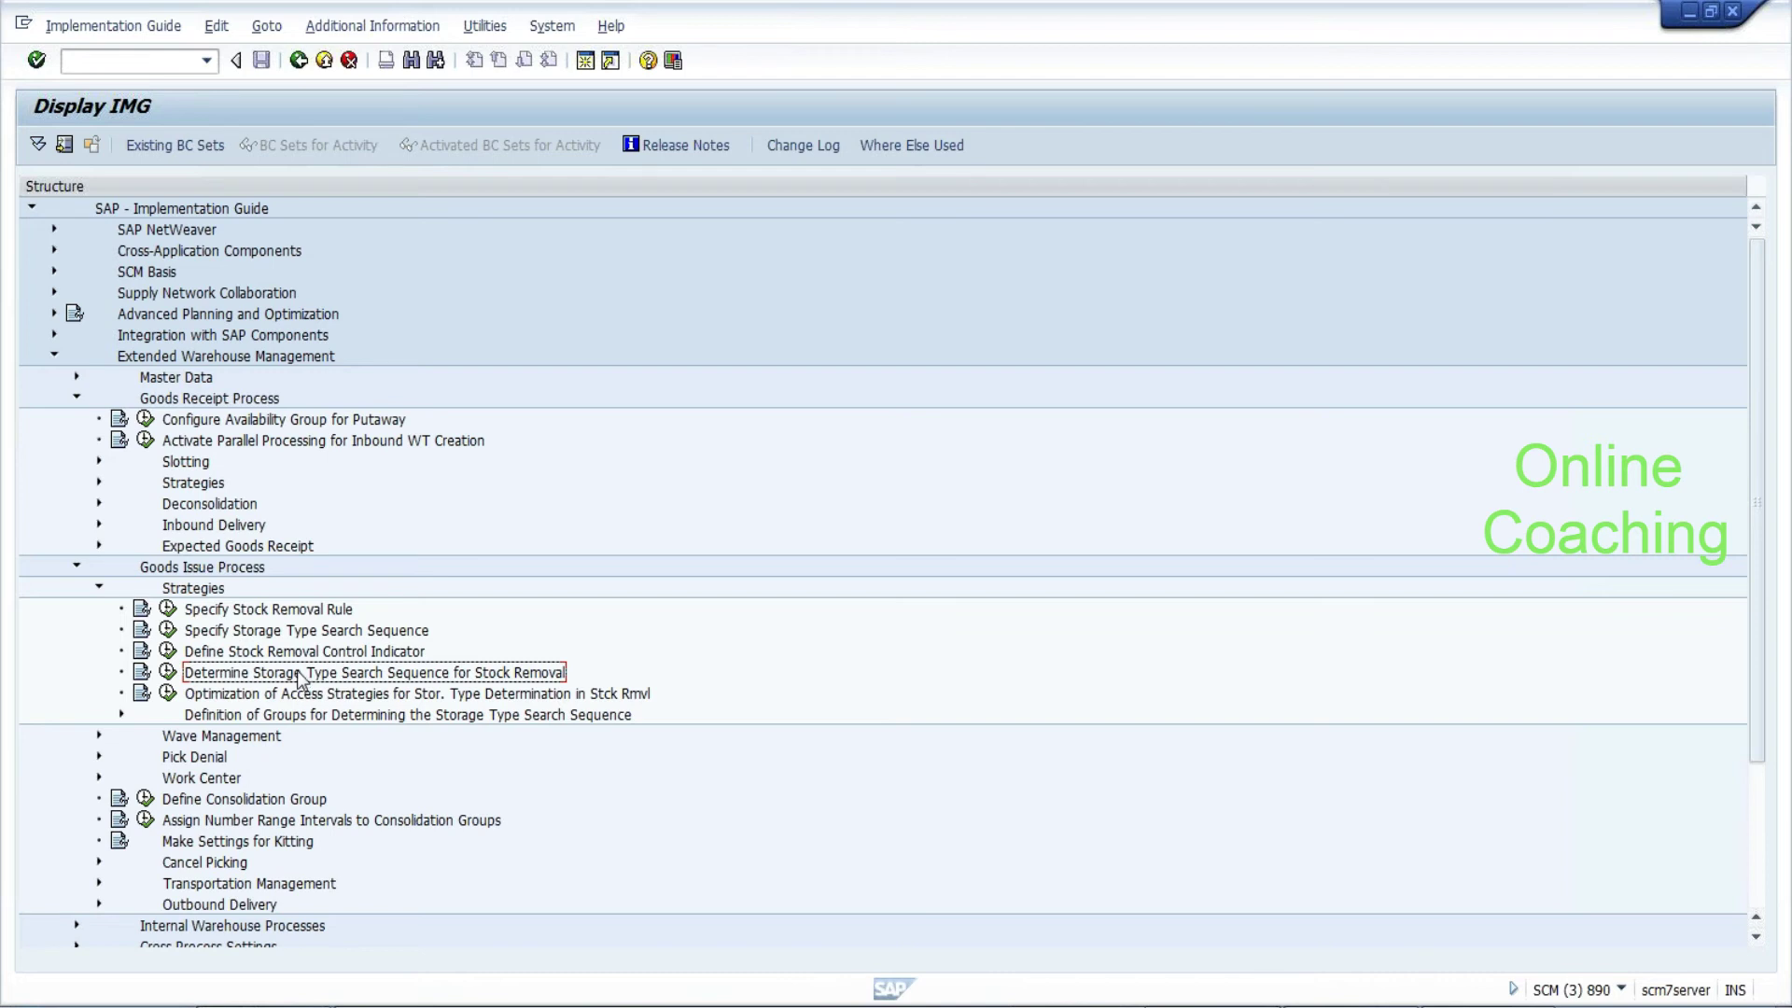
{"action": "left_click", "coordinate": [319, 654]}
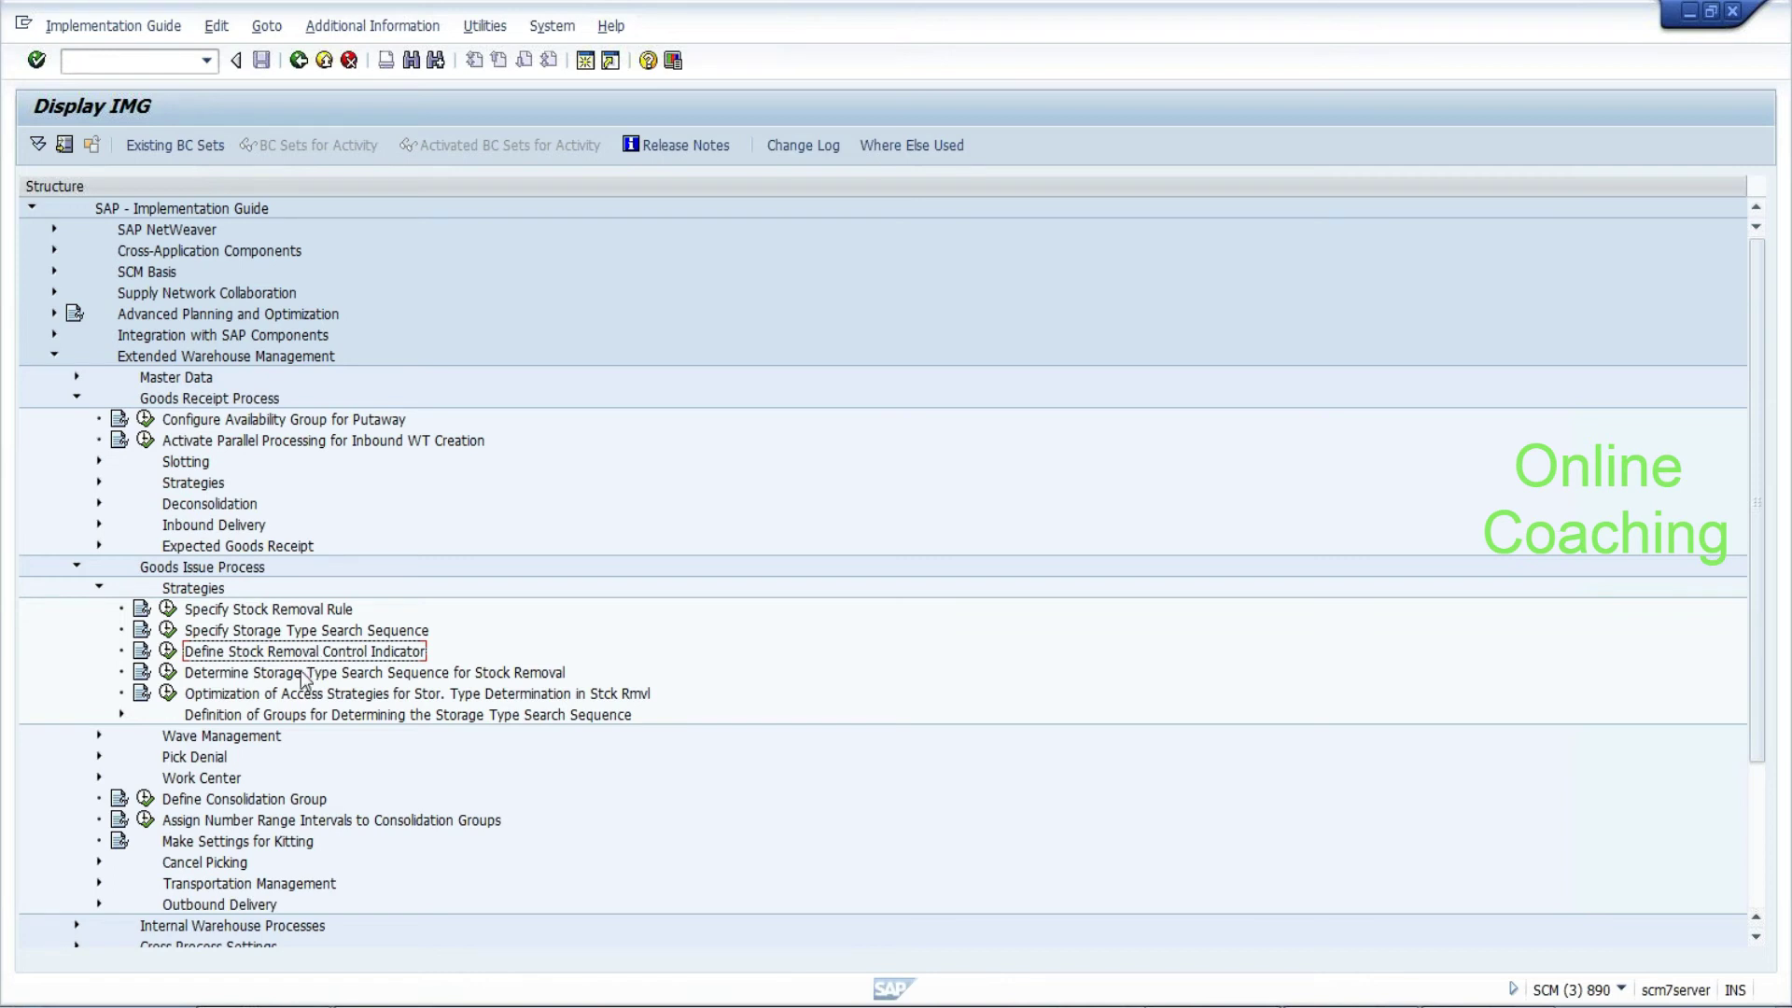
{"action": "left_click", "coordinate": [290, 695]}
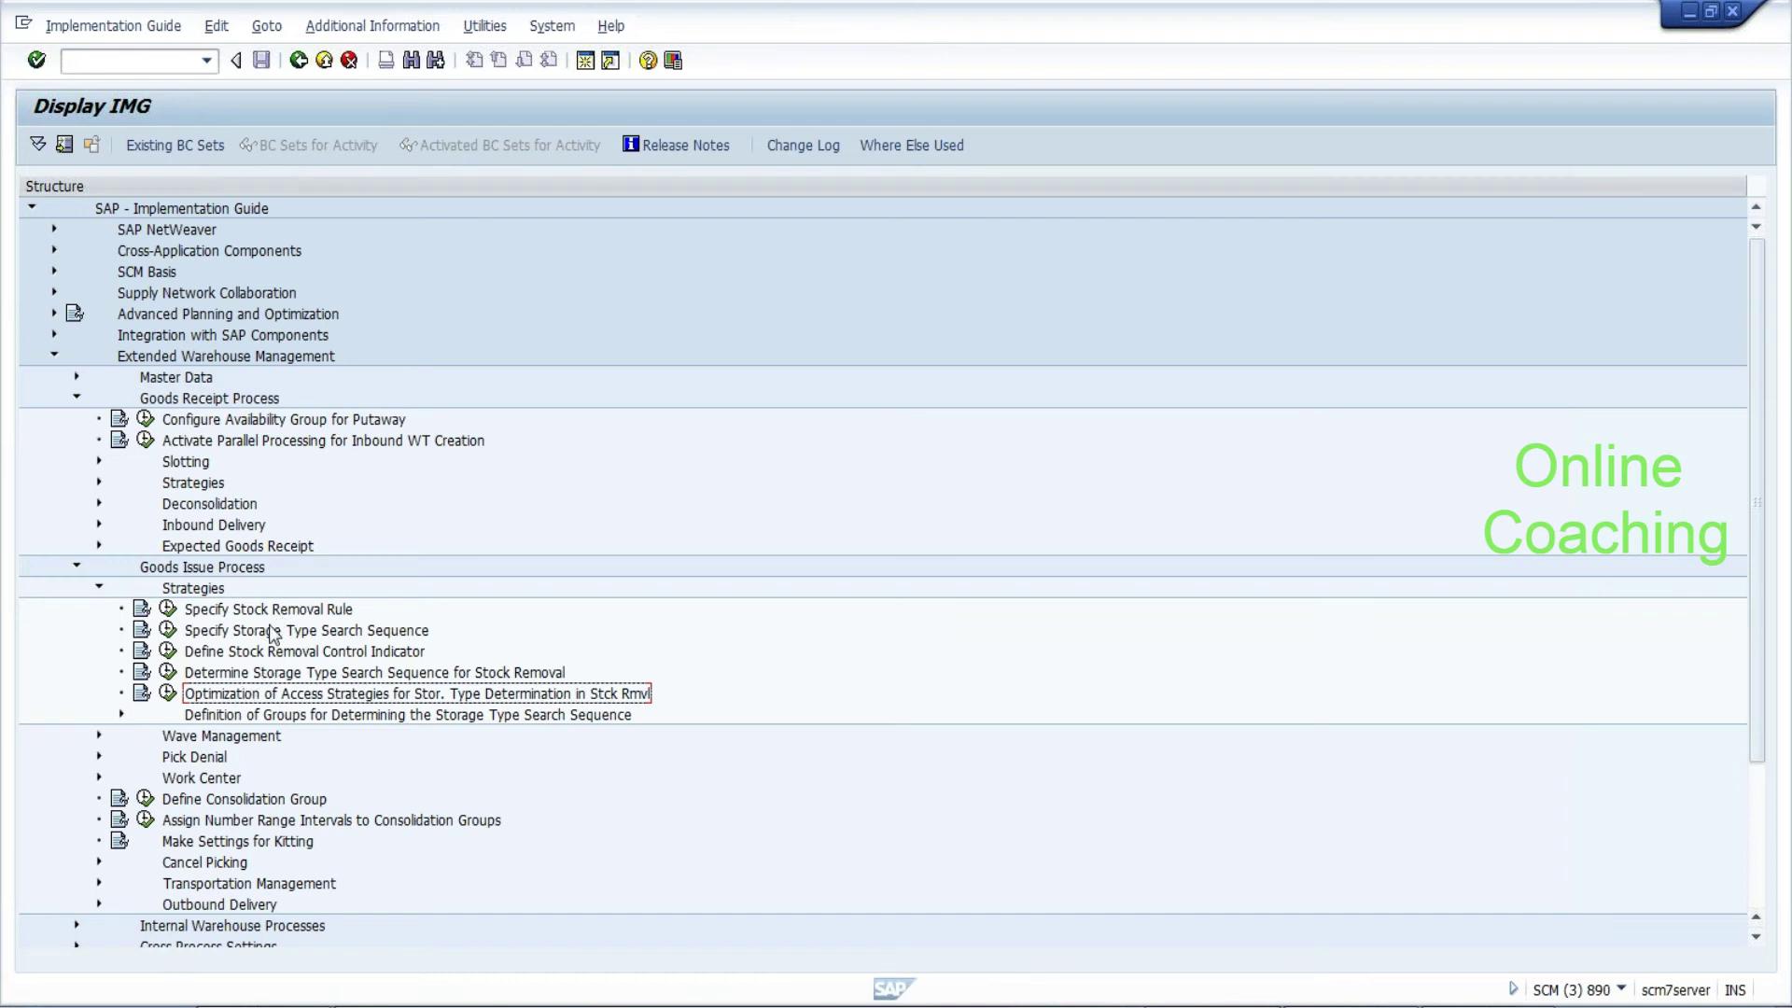
{"action": "left_click", "coordinate": [168, 609]}
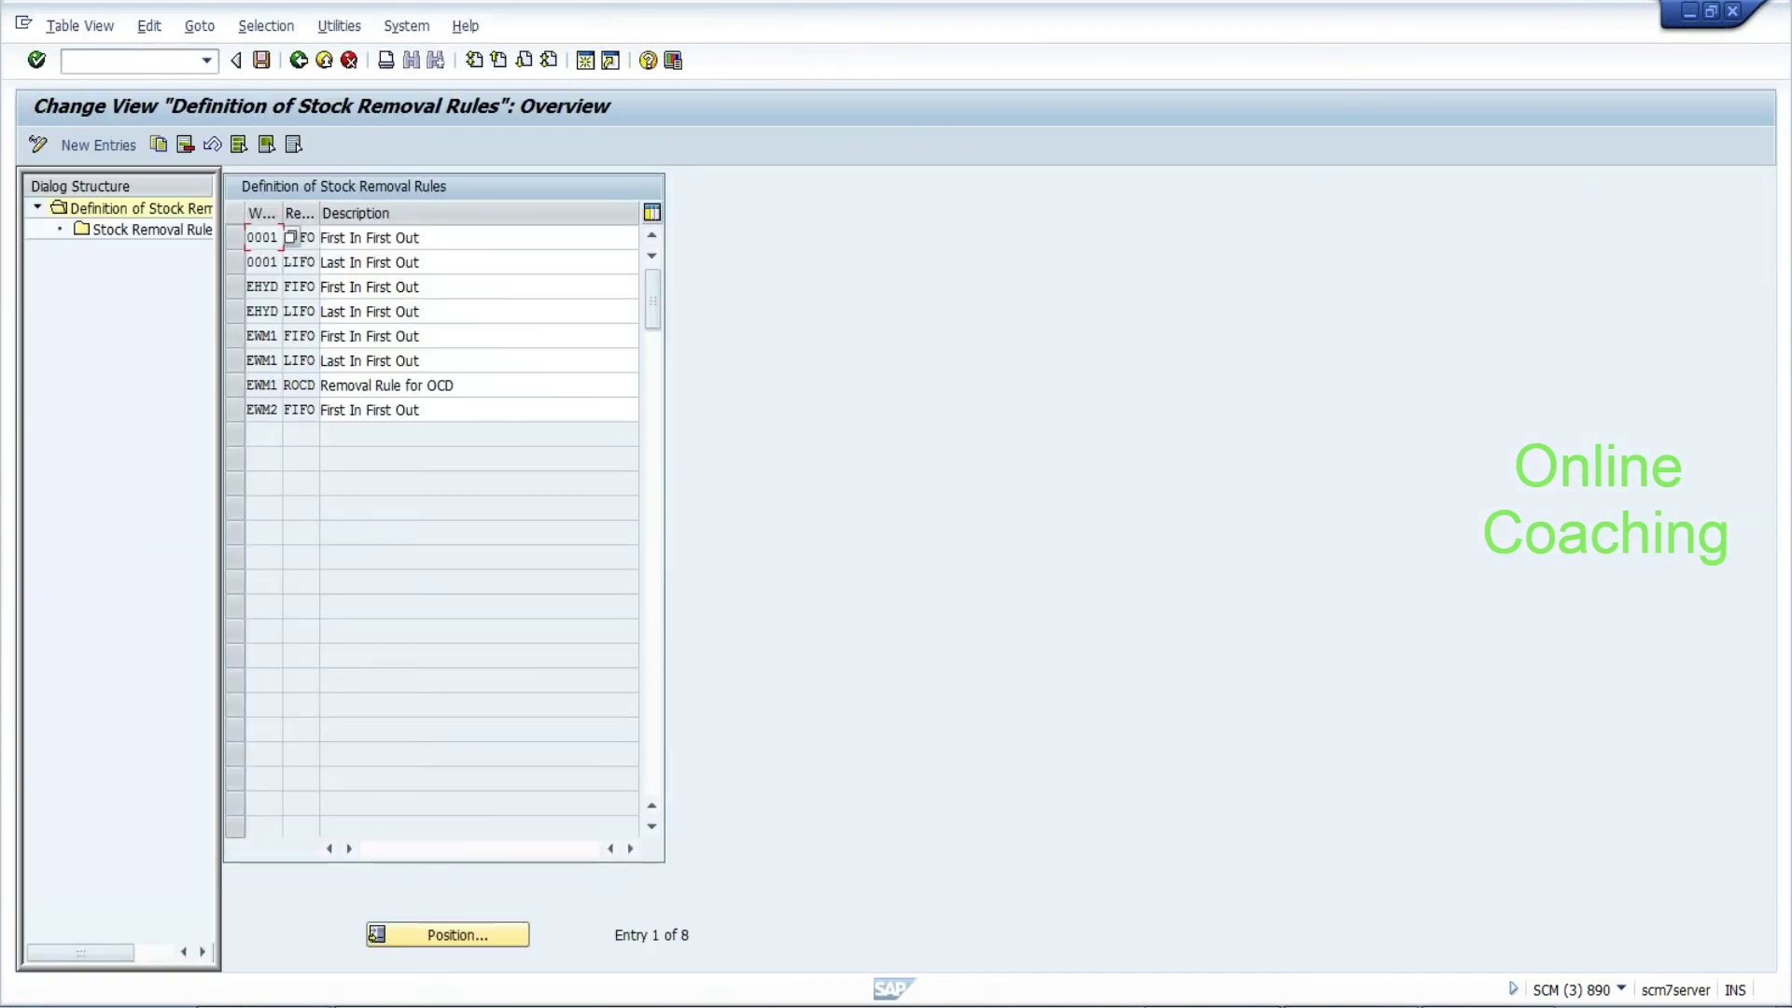
{"action": "left_click", "coordinate": [420, 287]}
{"action": "left_click", "coordinate": [420, 311]}
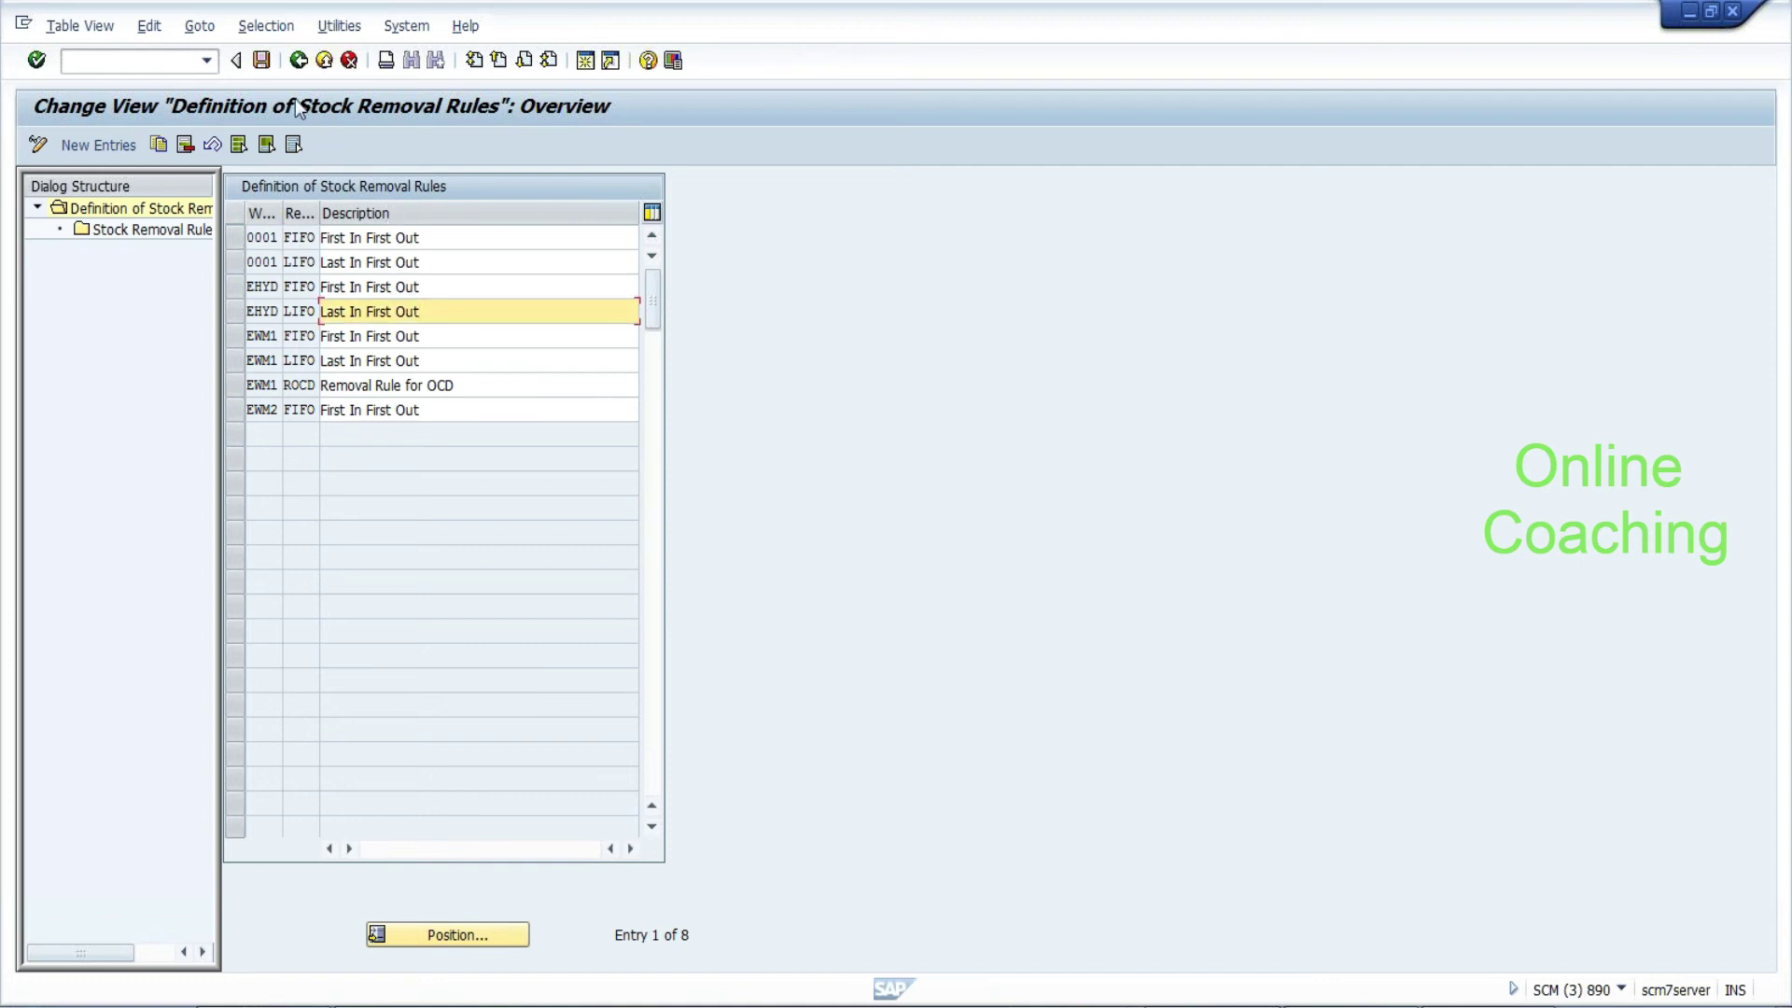
Open the EHYD FIFO rule's sort criteria (WDATU, sequence 1, ascending) and list possible sort fields
{"action": "left_click", "coordinate": [238, 287]}
{"action": "double_click", "coordinate": [190, 232]}
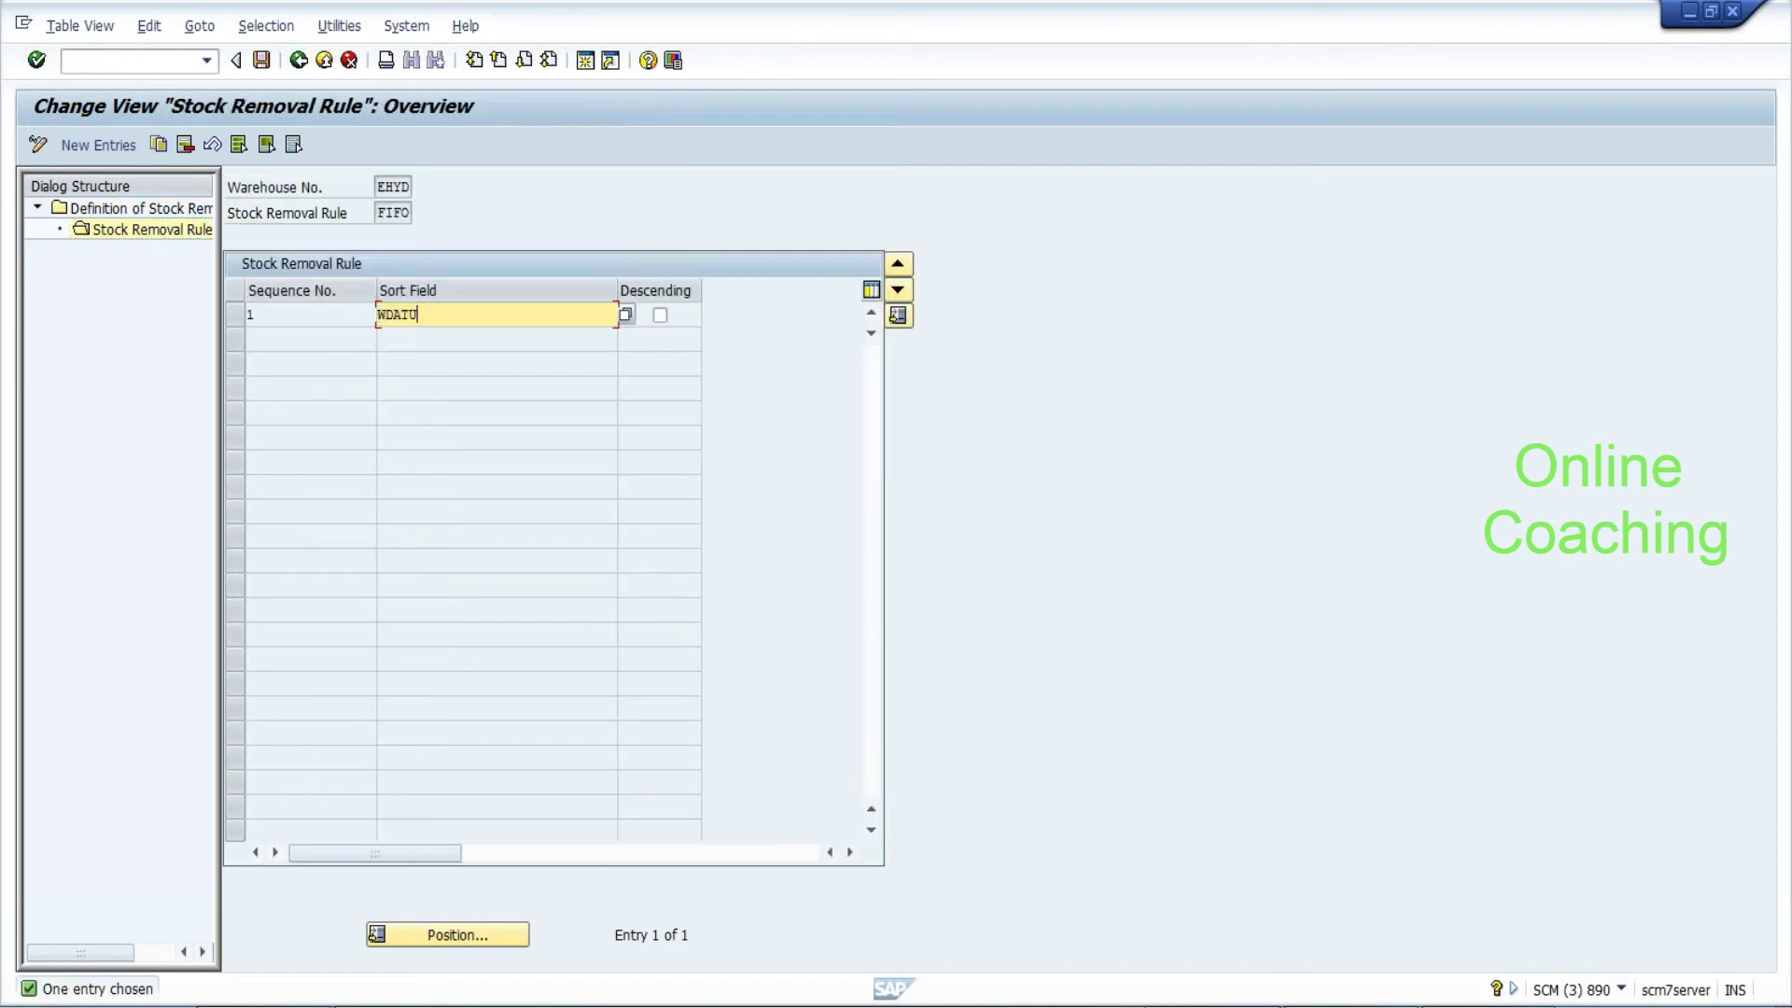
{"action": "left_click", "coordinate": [384, 213]}
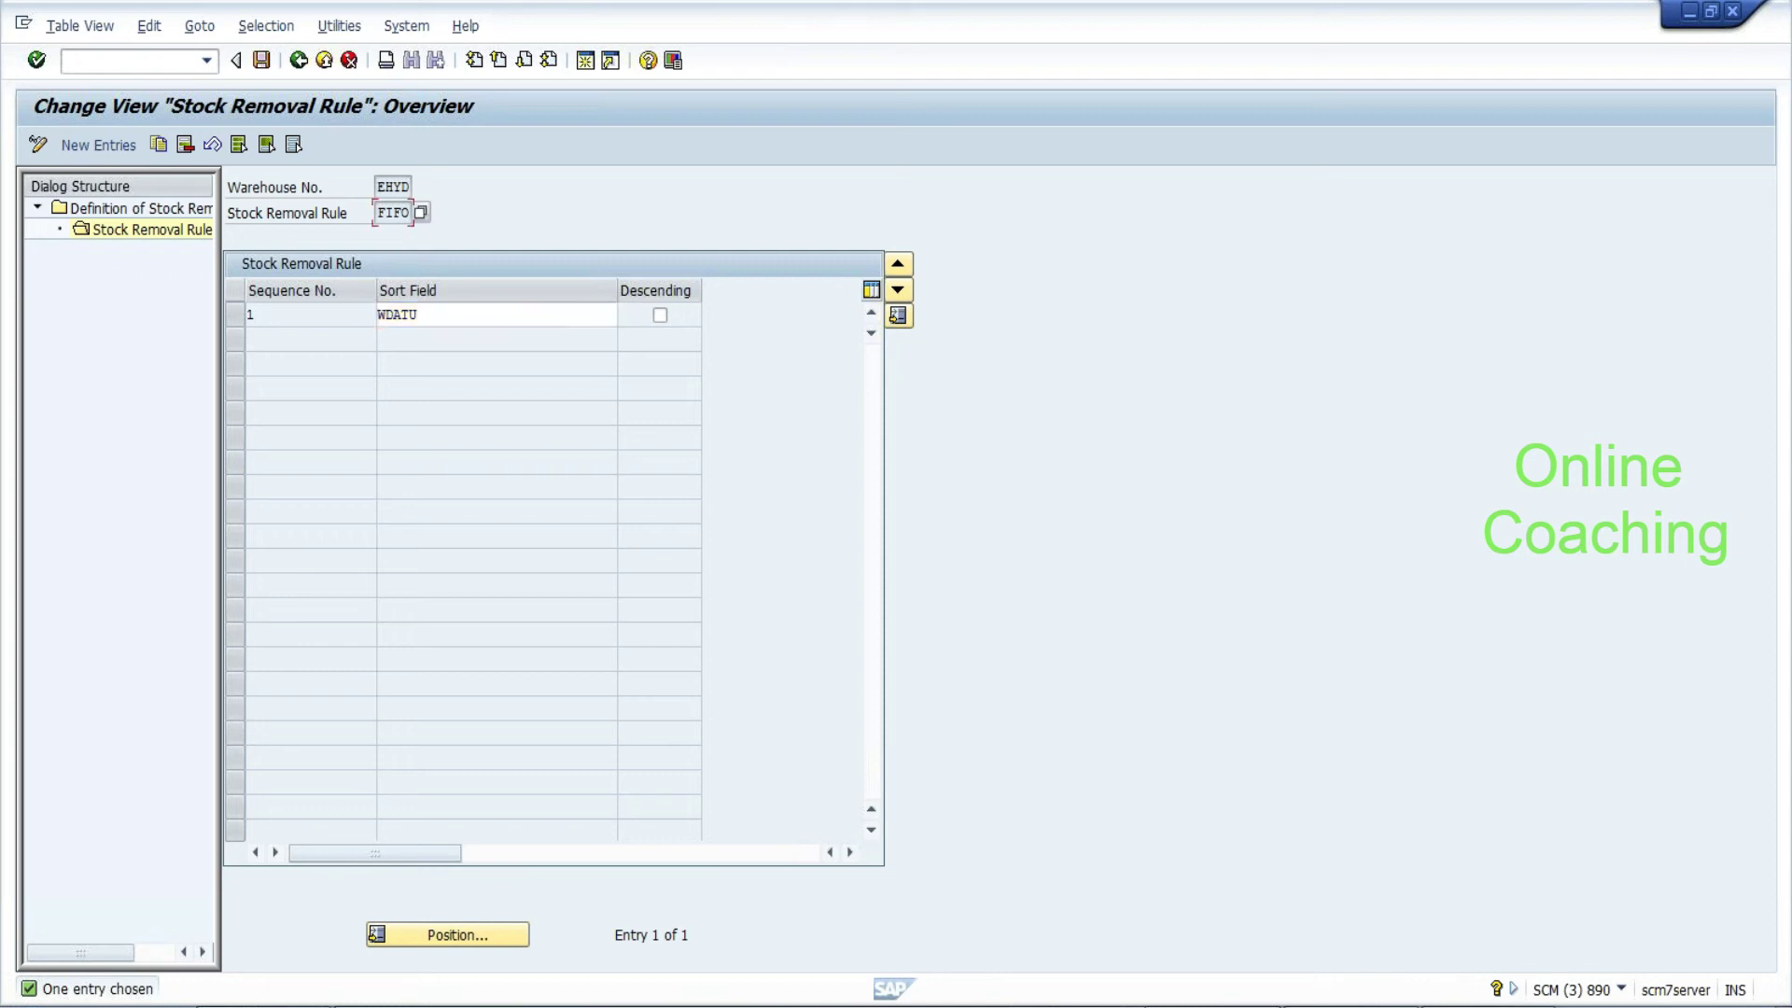
{"action": "left_click", "coordinate": [418, 315]}
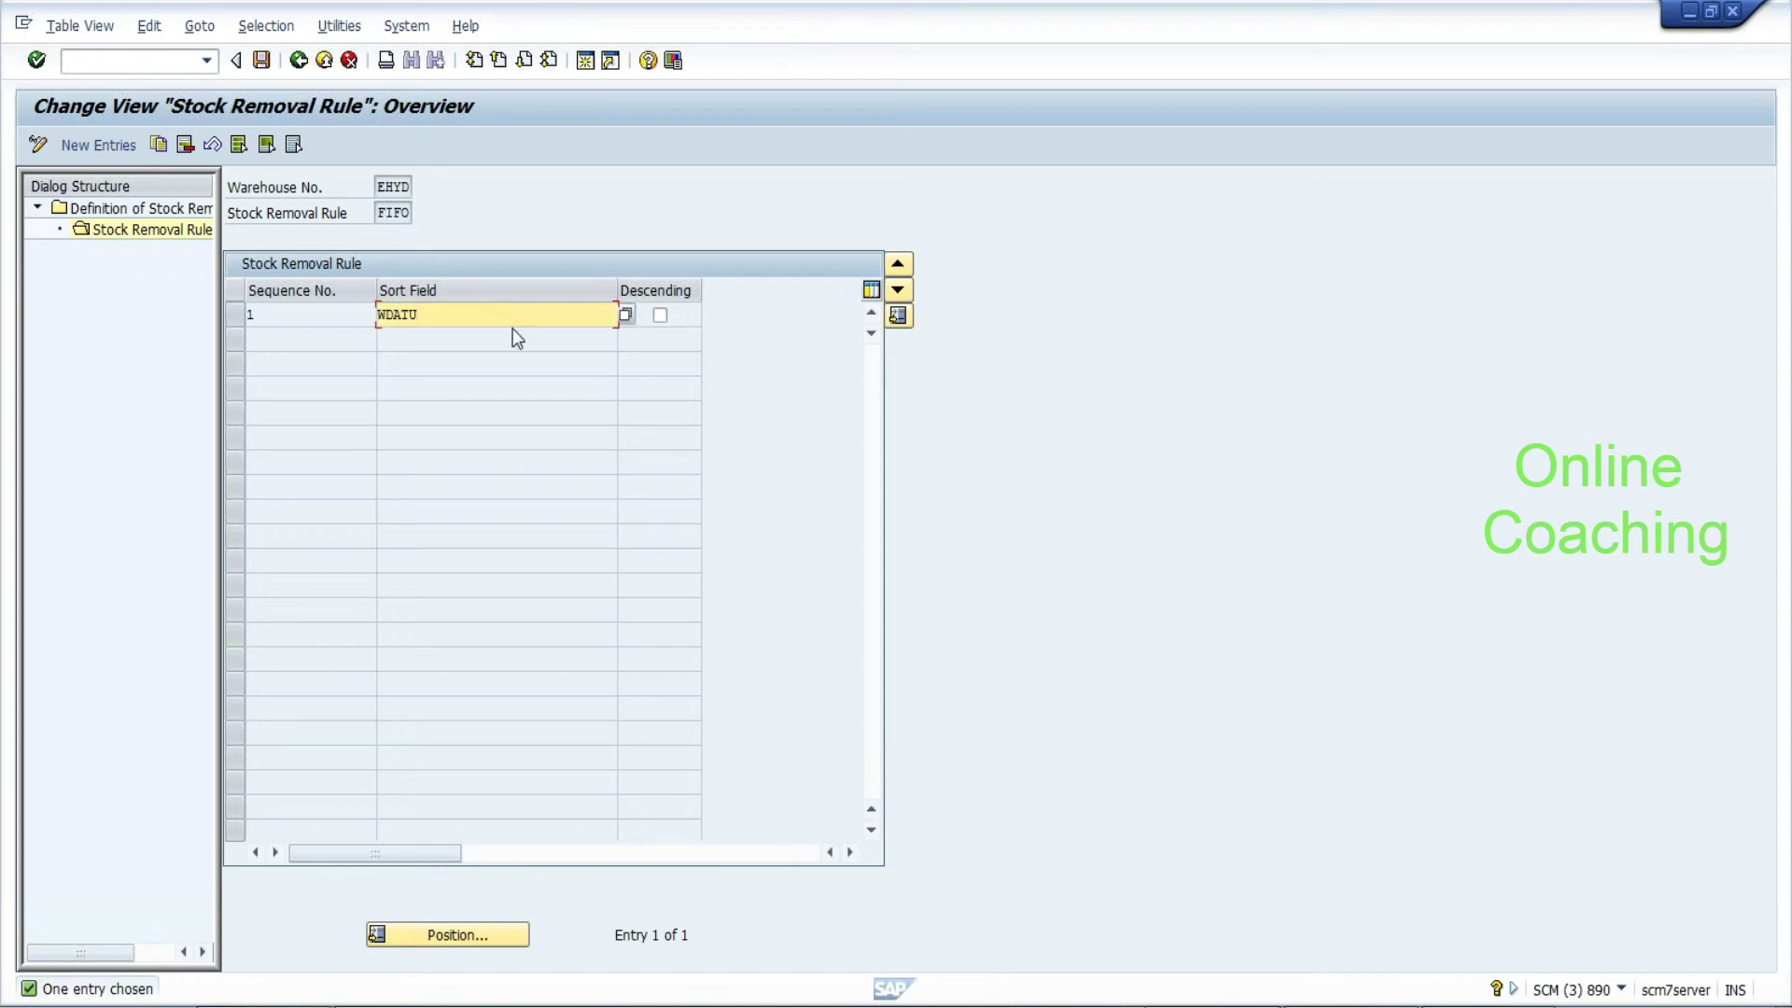
{"action": "left_click", "coordinate": [625, 315]}
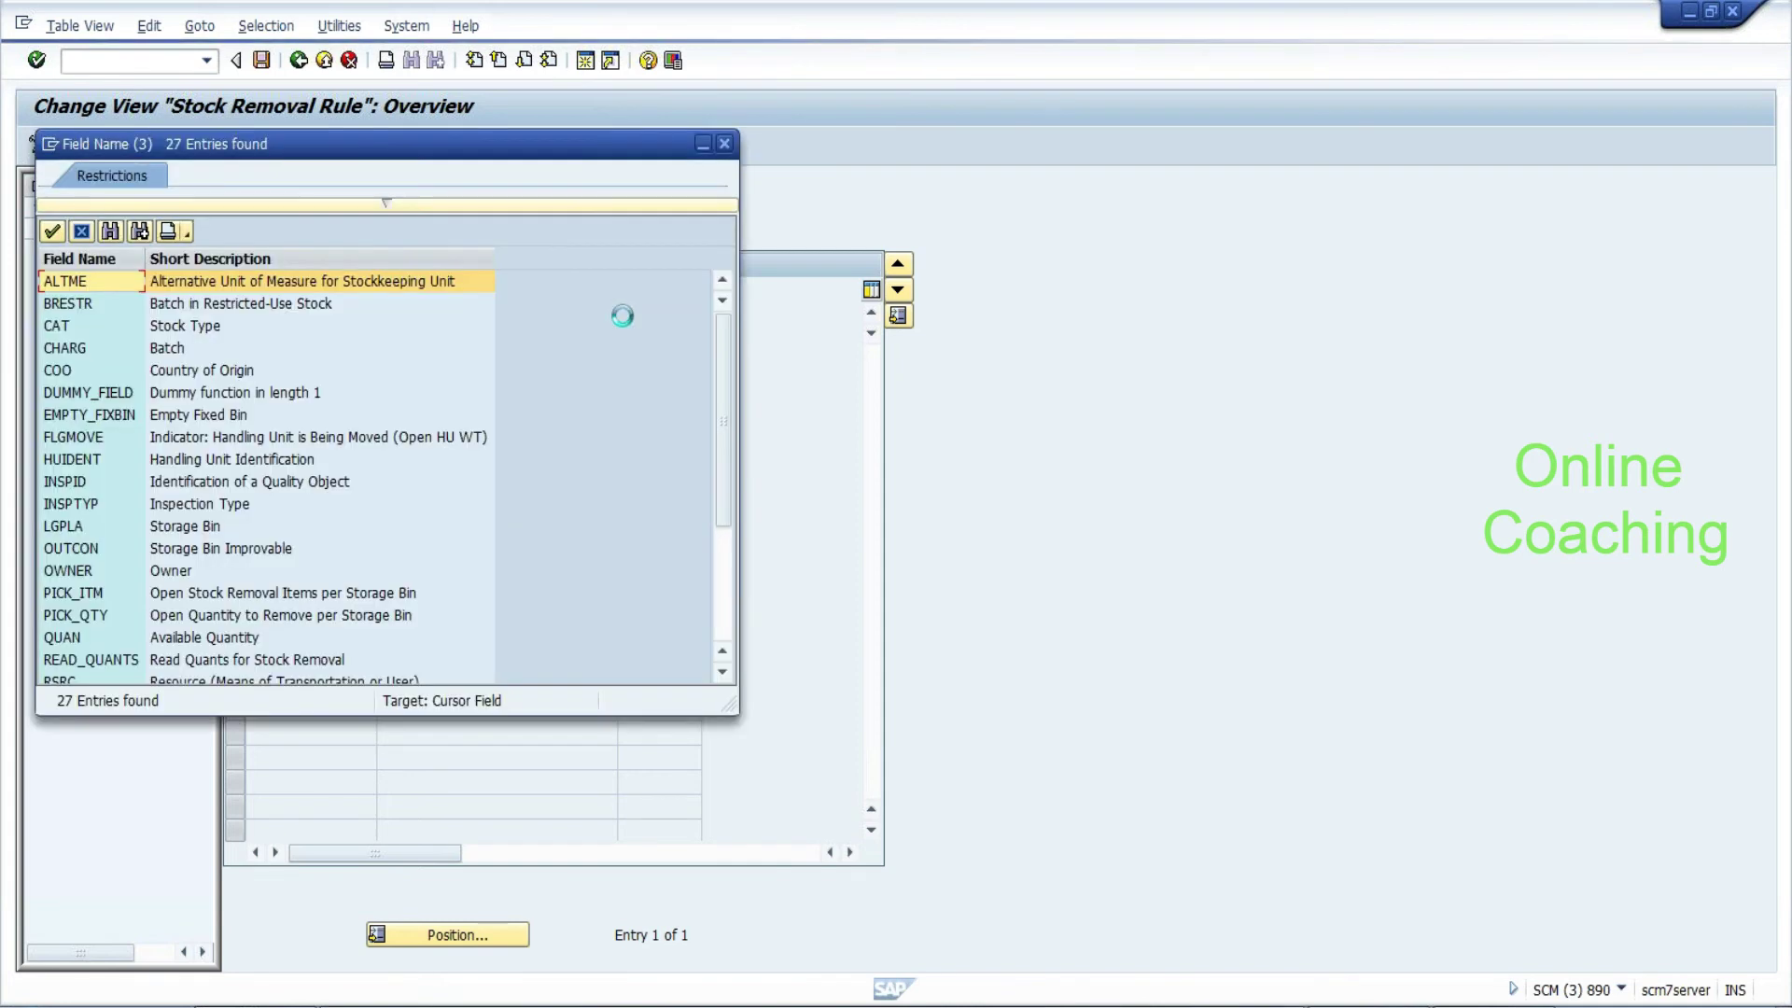
Browse the sort-field list (Stock Type, CHARG, COO, Handling Unit, VFDAT, WDATU) and close it without choosing
{"action": "left_click", "coordinate": [118, 325]}
{"action": "left_click", "coordinate": [113, 350]}
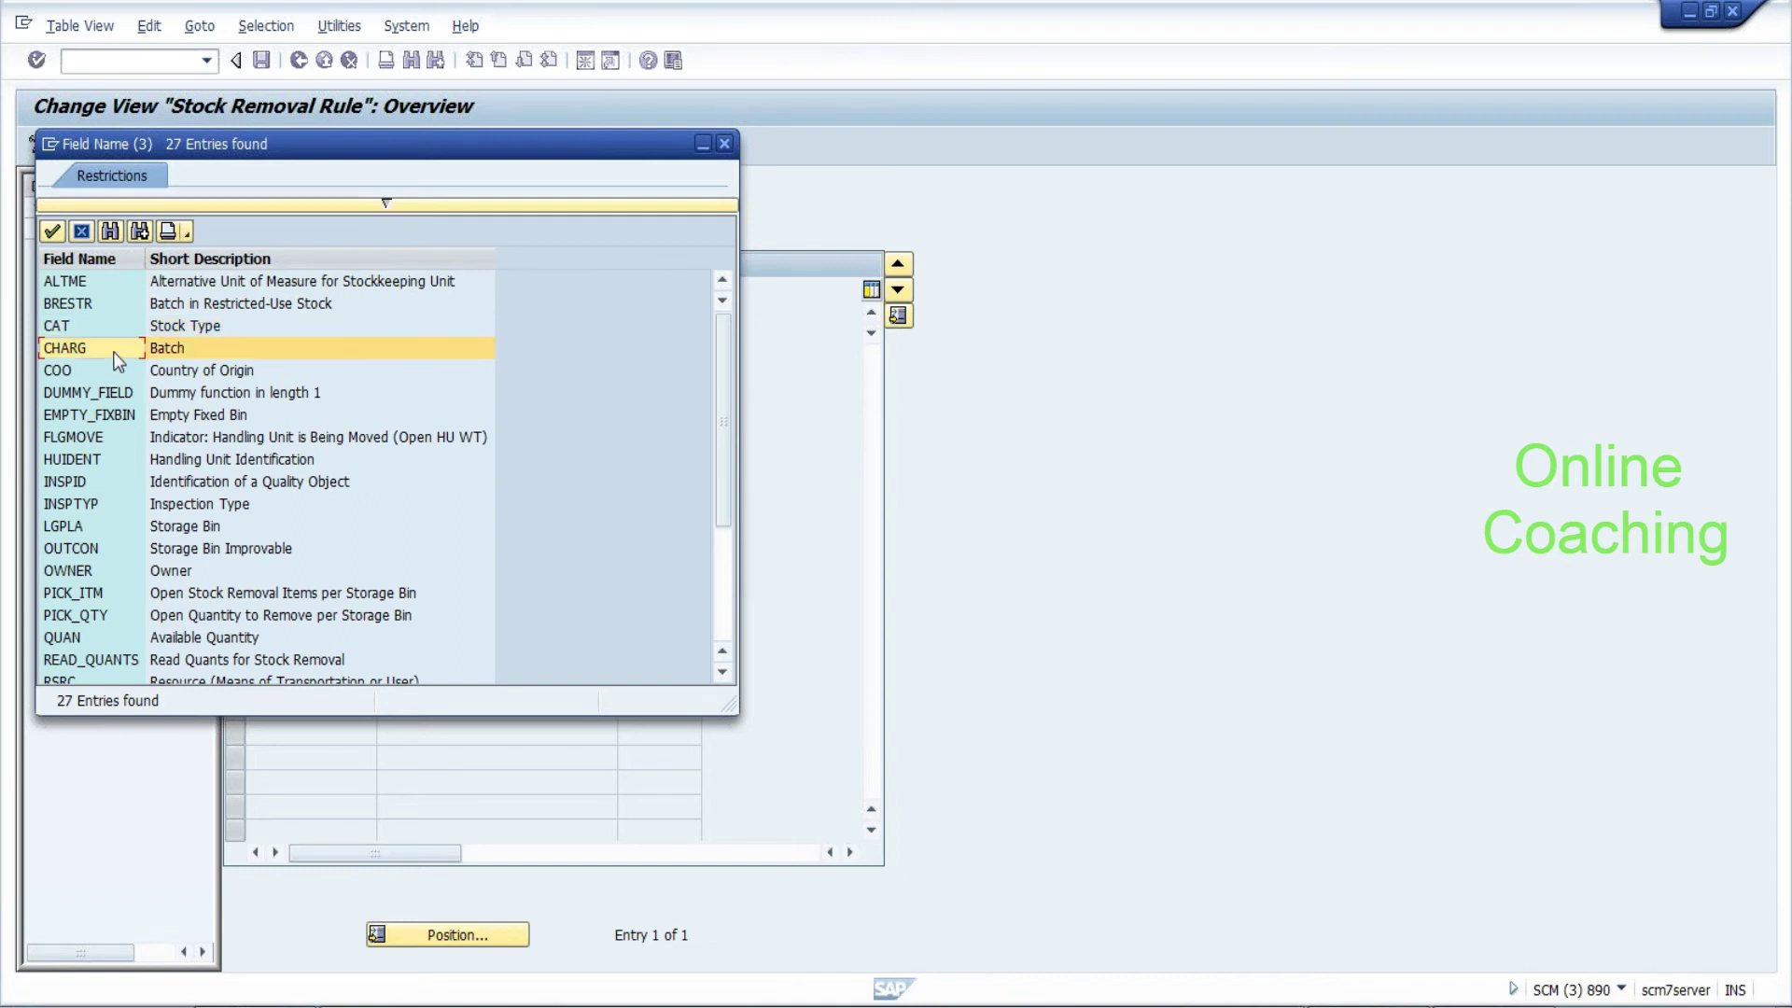
{"action": "left_click", "coordinate": [108, 372]}
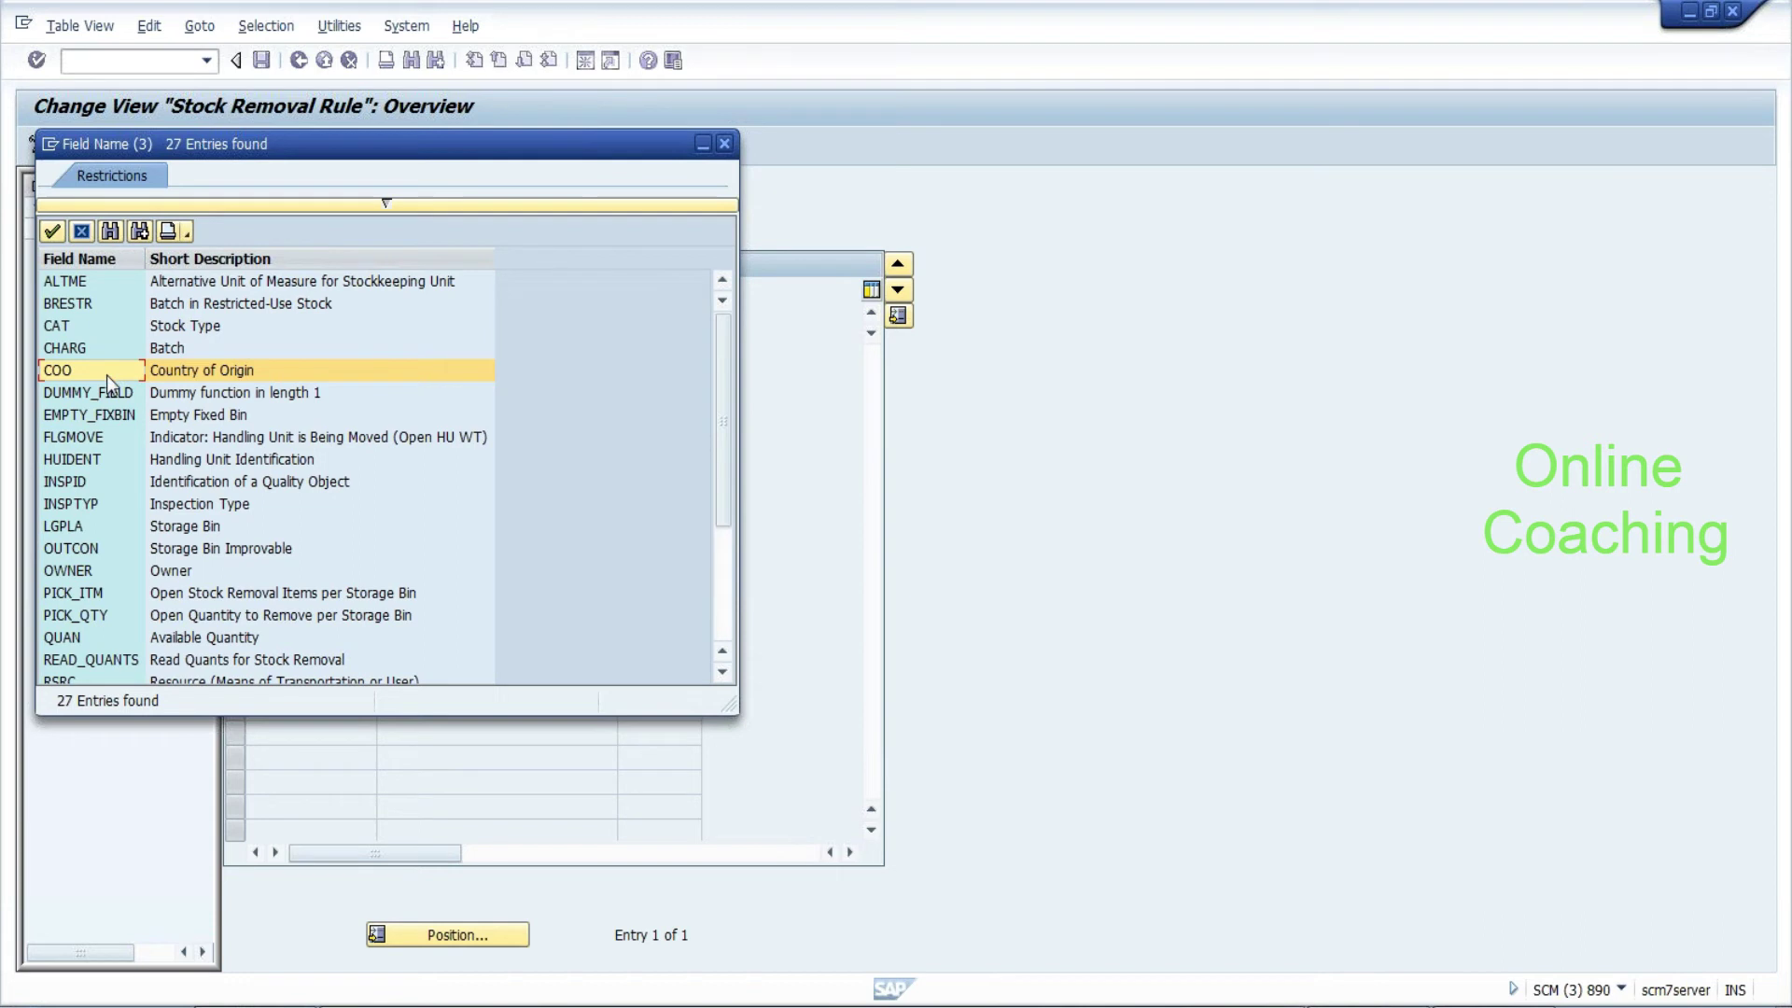
{"action": "left_click", "coordinate": [96, 457]}
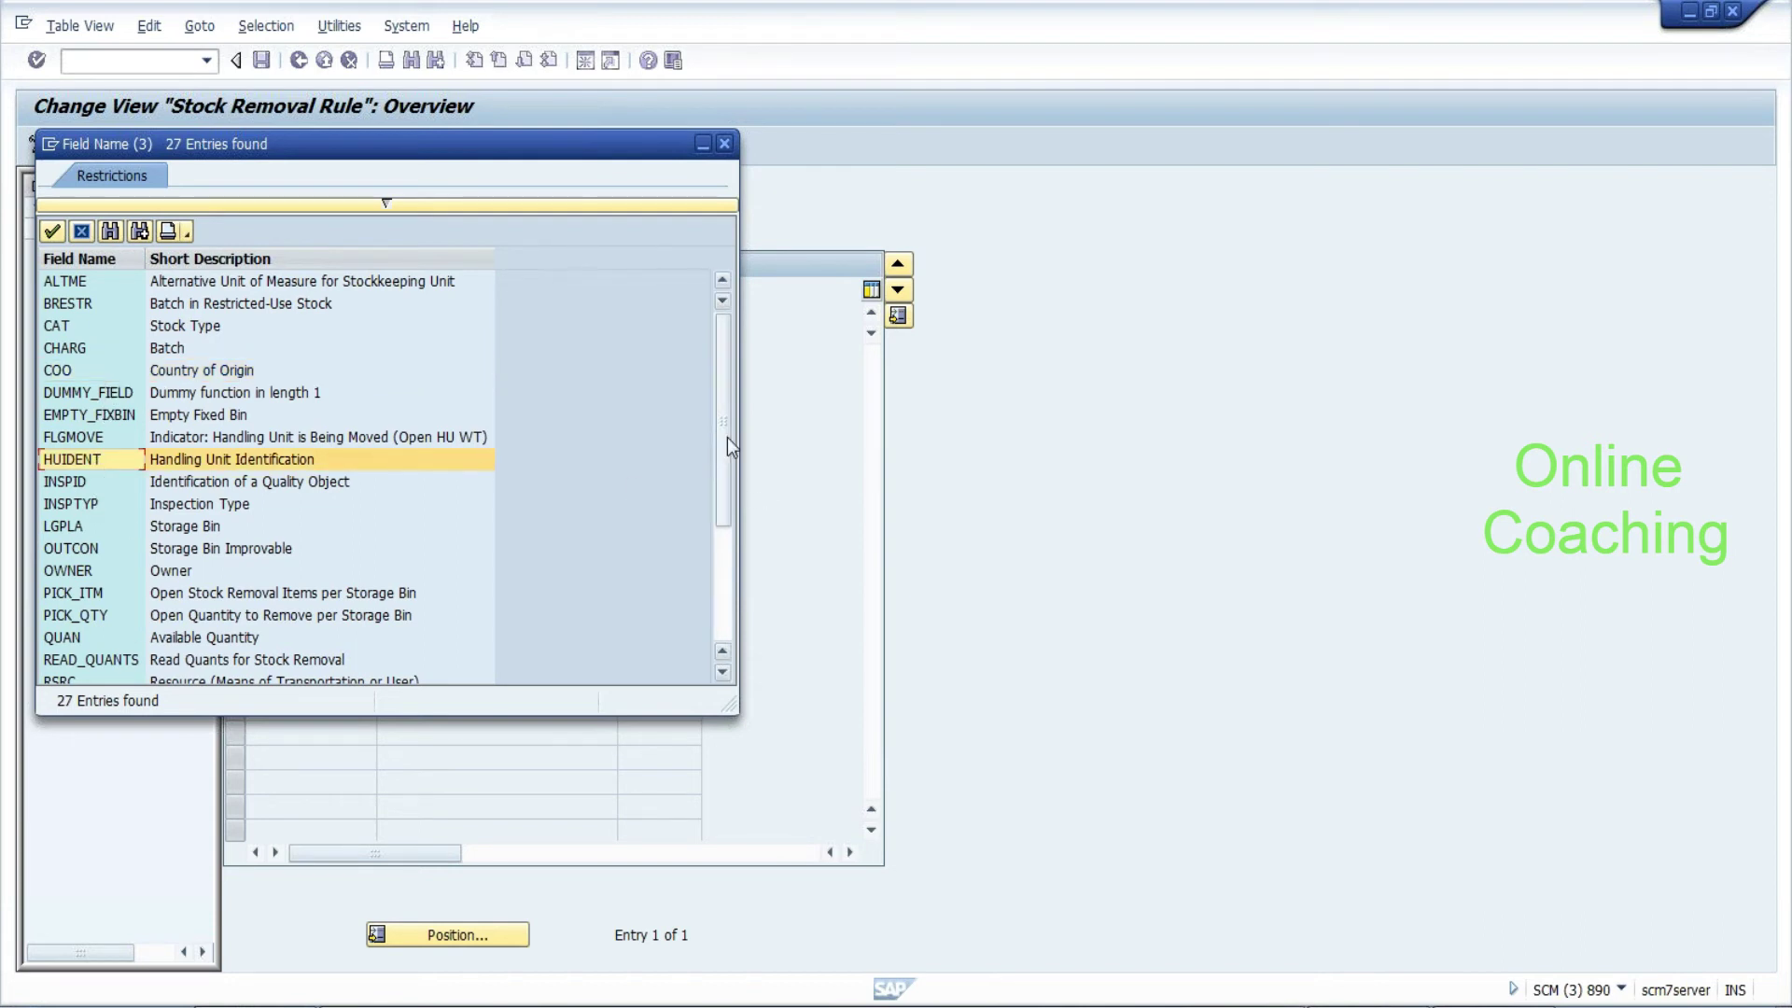
{"action": "left_click_drag", "start_coordinate": [726, 455], "coordinate": [726, 556]}
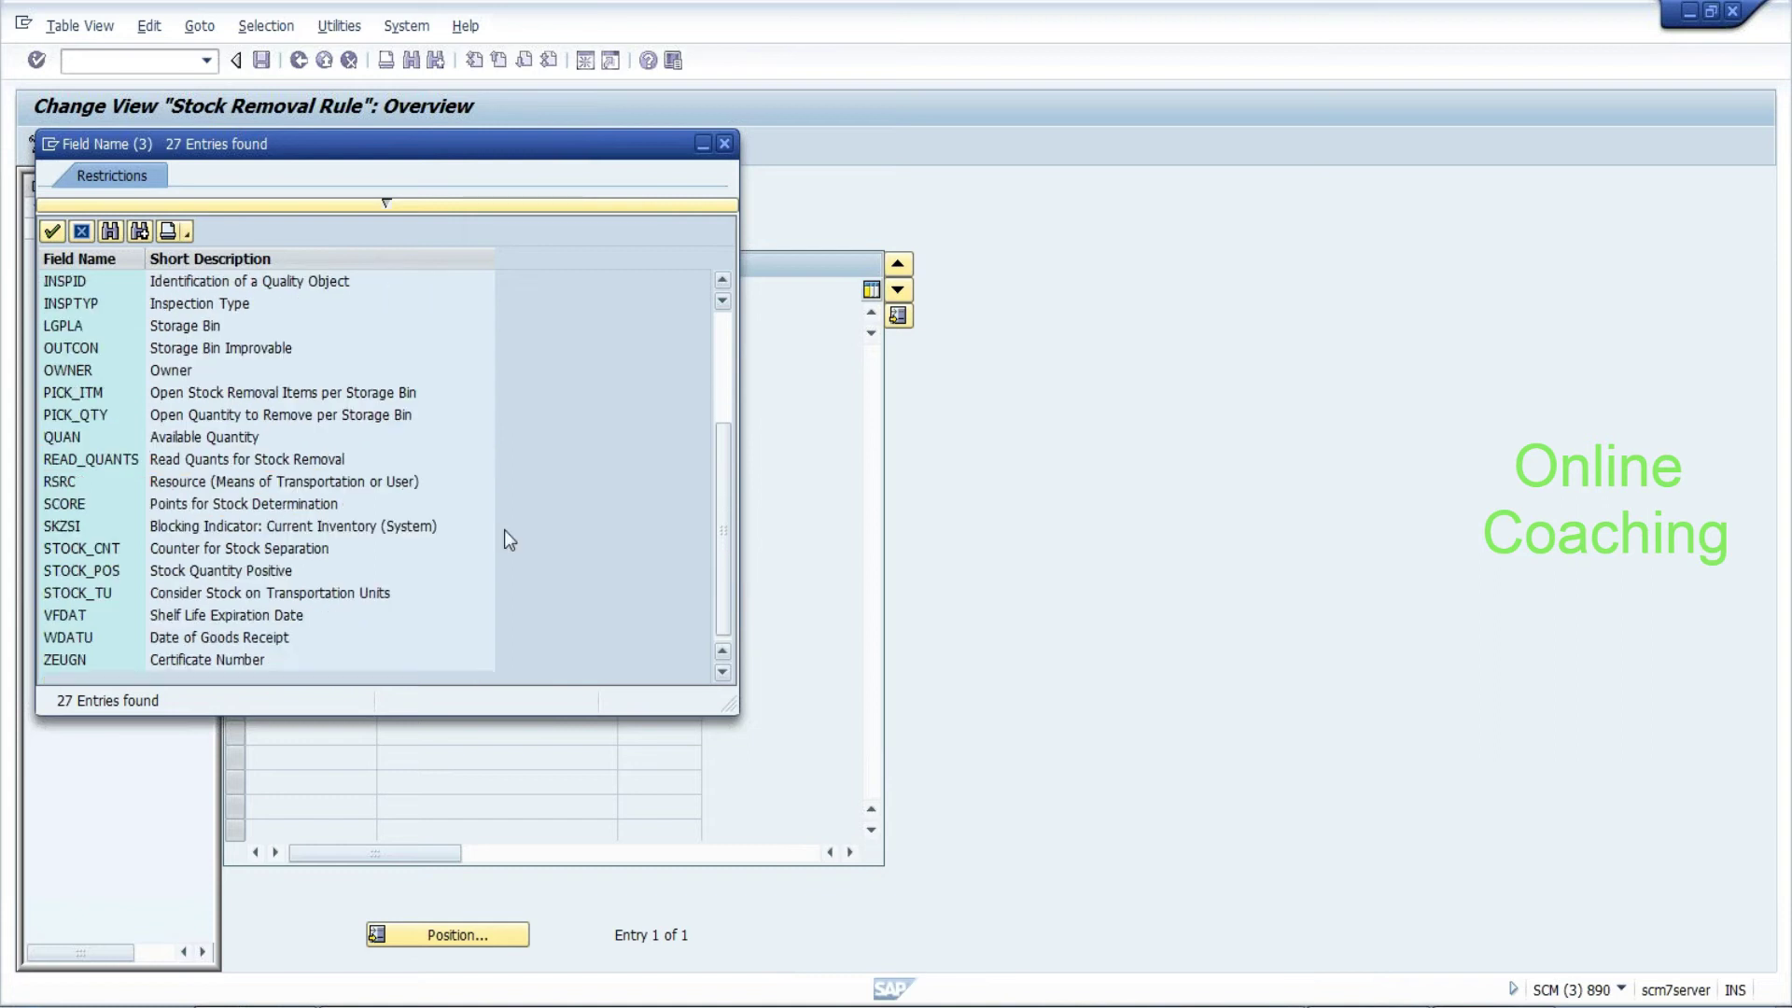
{"action": "left_click_drag", "start_coordinate": [364, 140], "coordinate": [978, 235]}
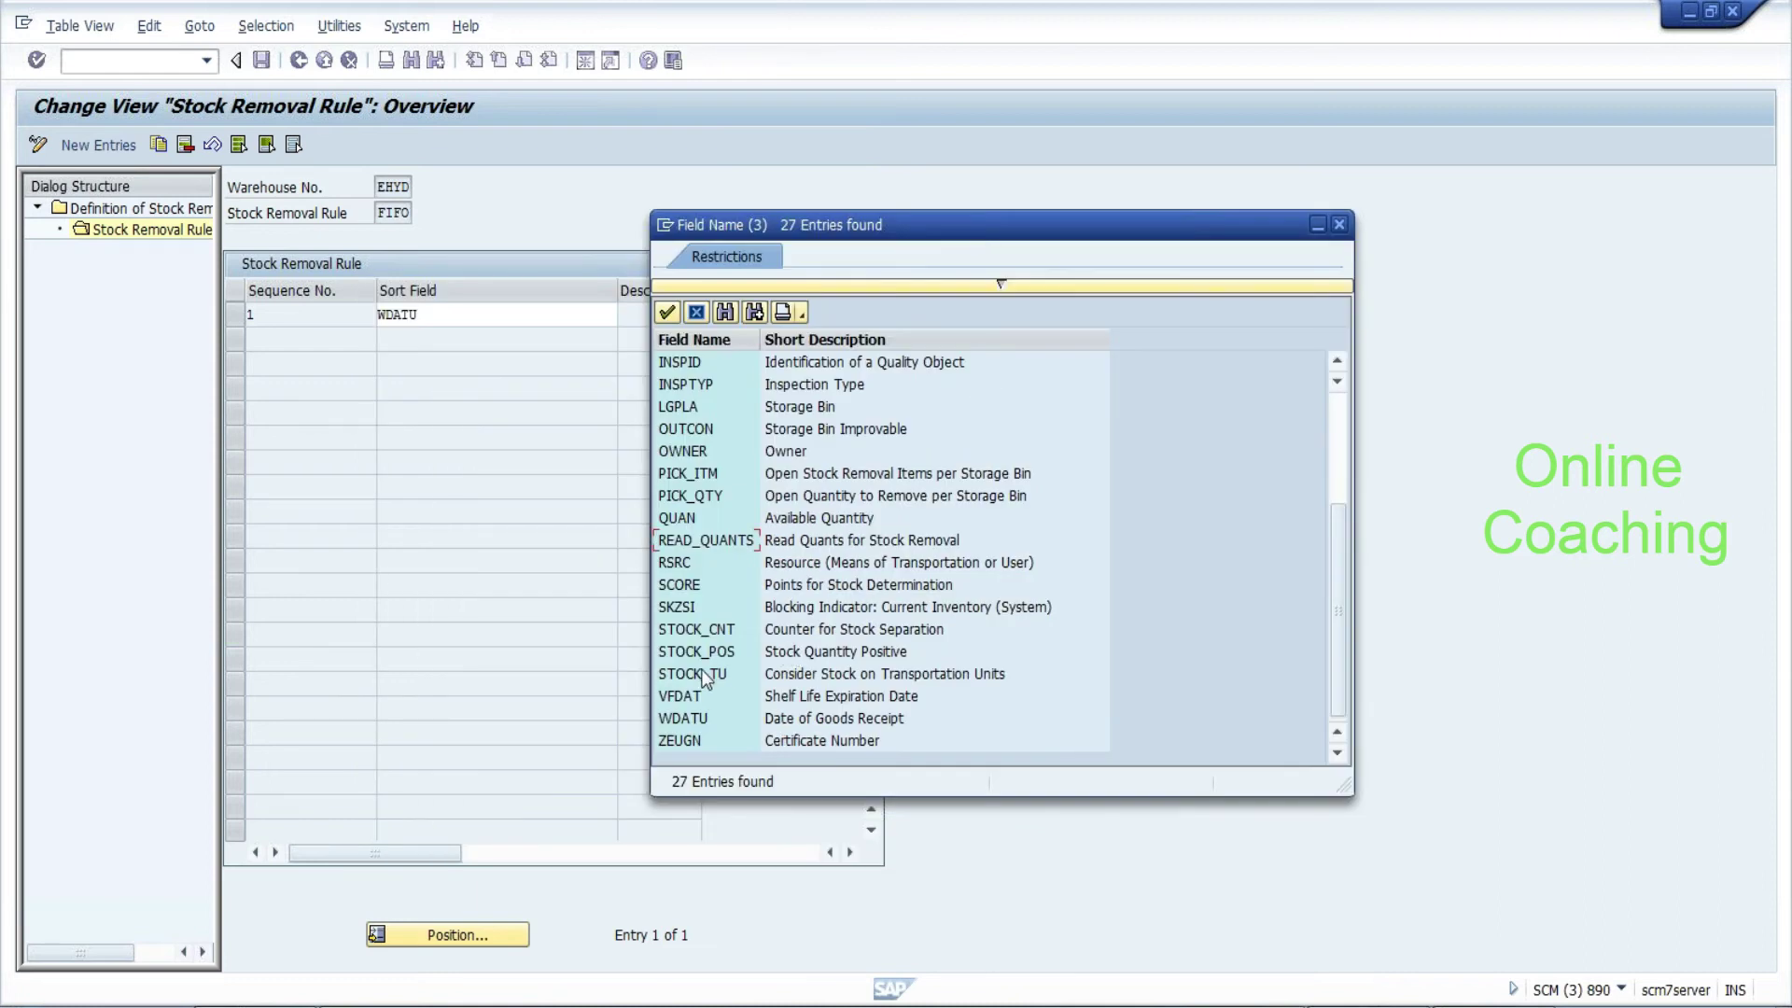
{"action": "left_click", "coordinate": [679, 700]}
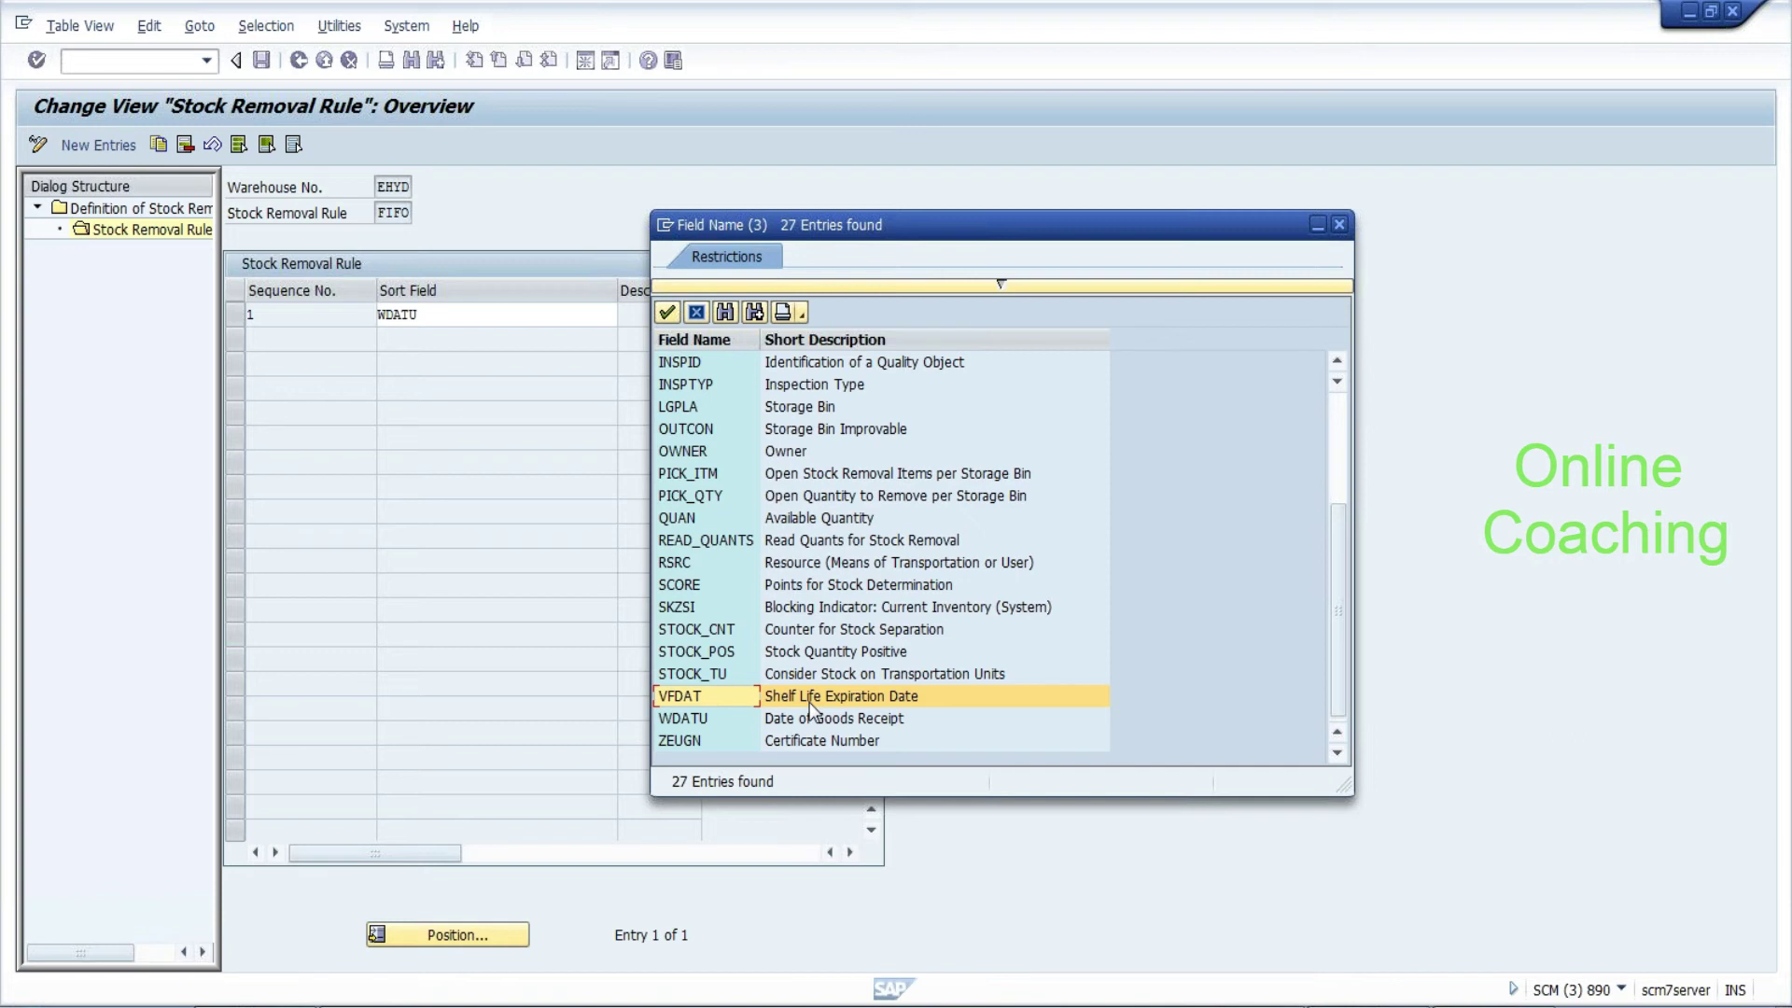
{"action": "left_click_drag", "start_coordinate": [1339, 580], "coordinate": [1335, 483]}
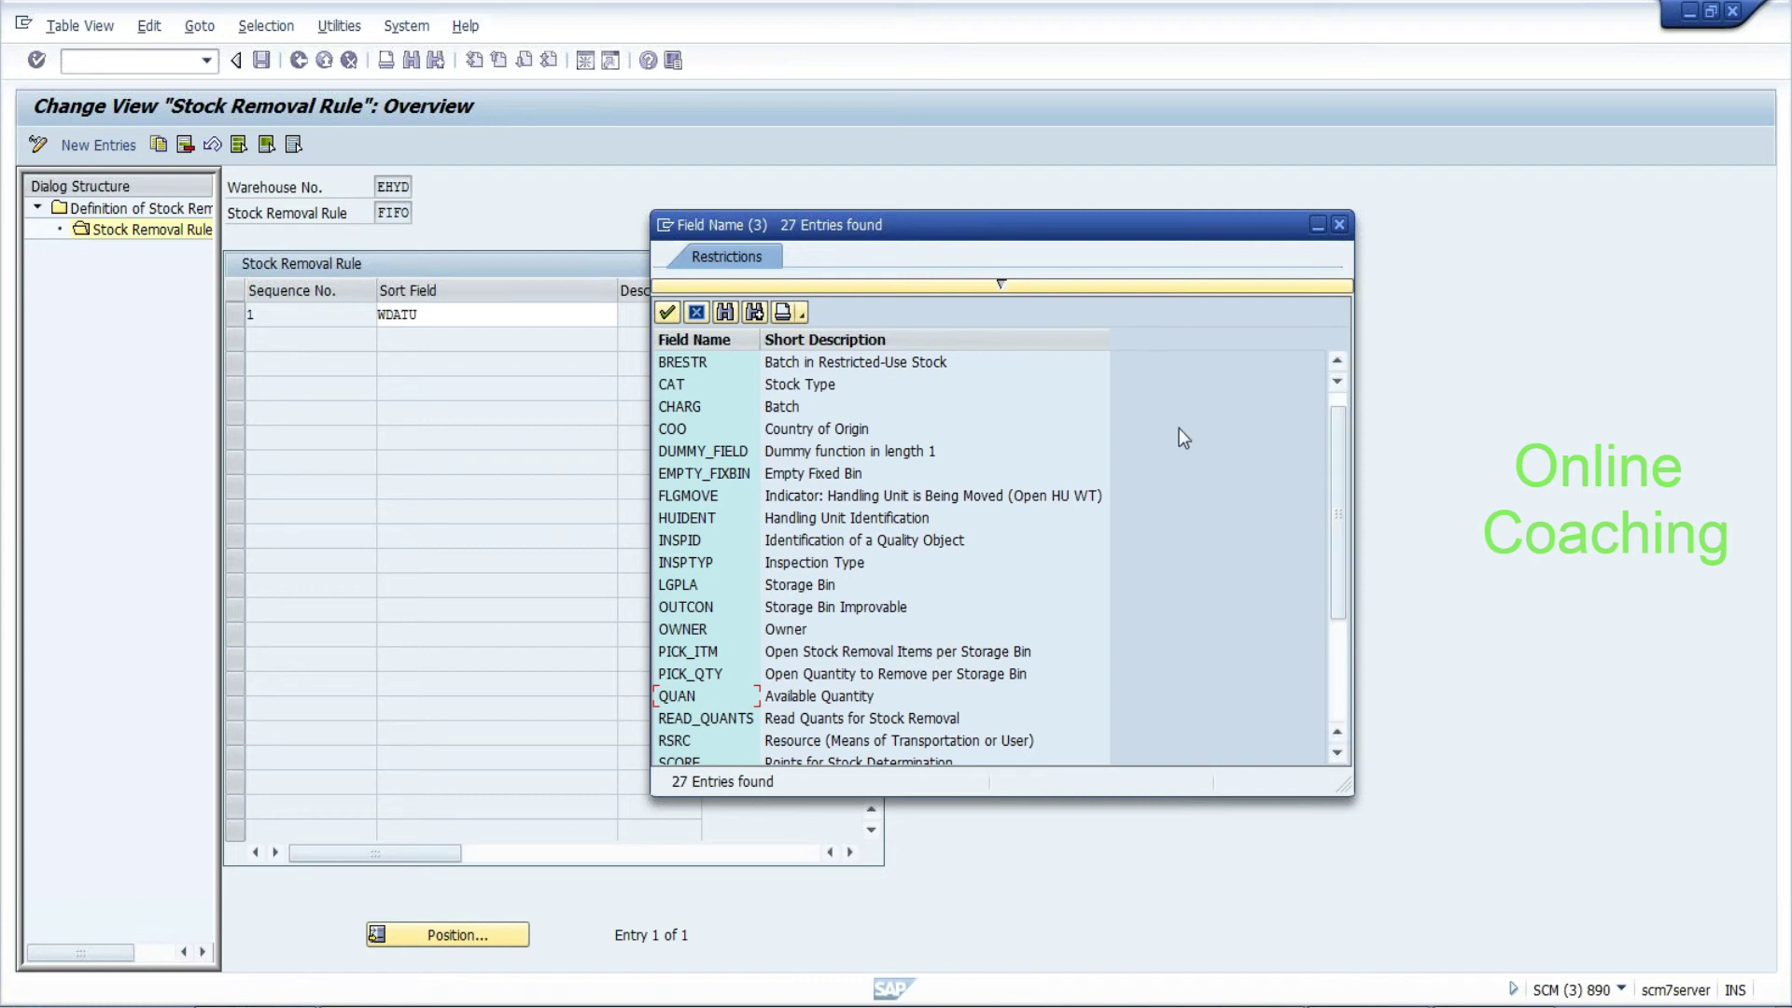
{"action": "left_click", "coordinate": [698, 318]}
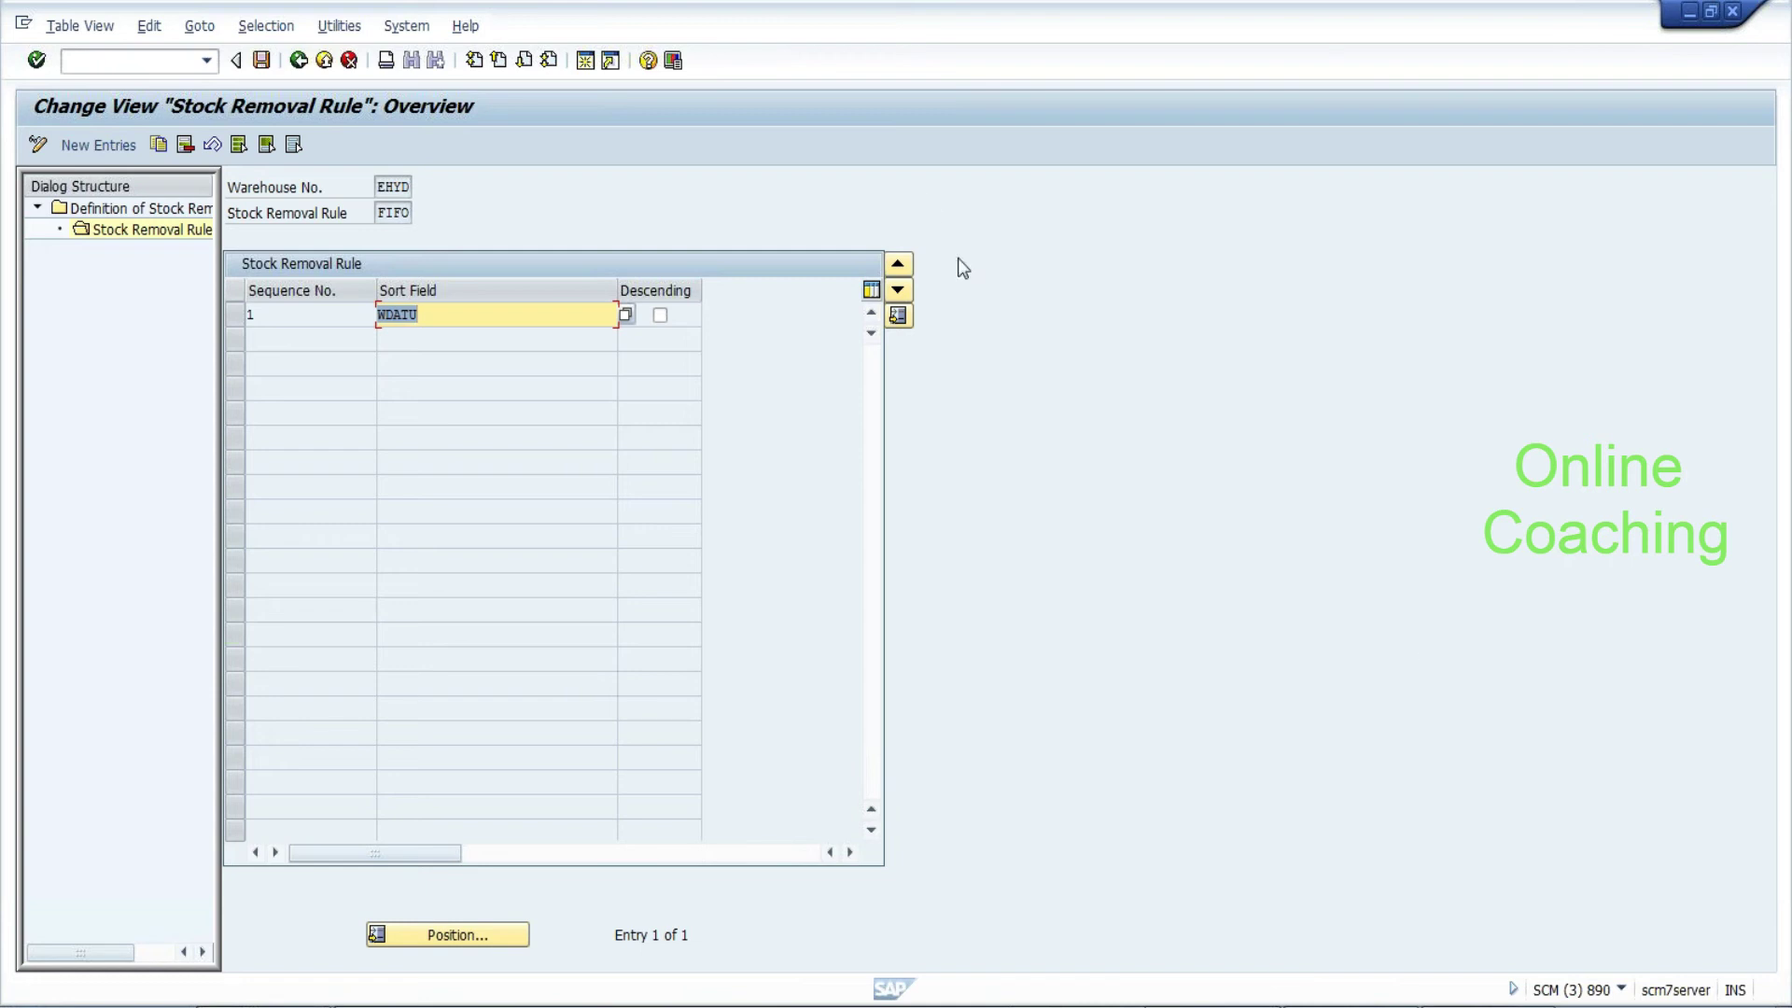
Open the storage type search sequence definitions and copy the EHYD PICK entry
{"action": "left_click", "coordinate": [301, 62]}
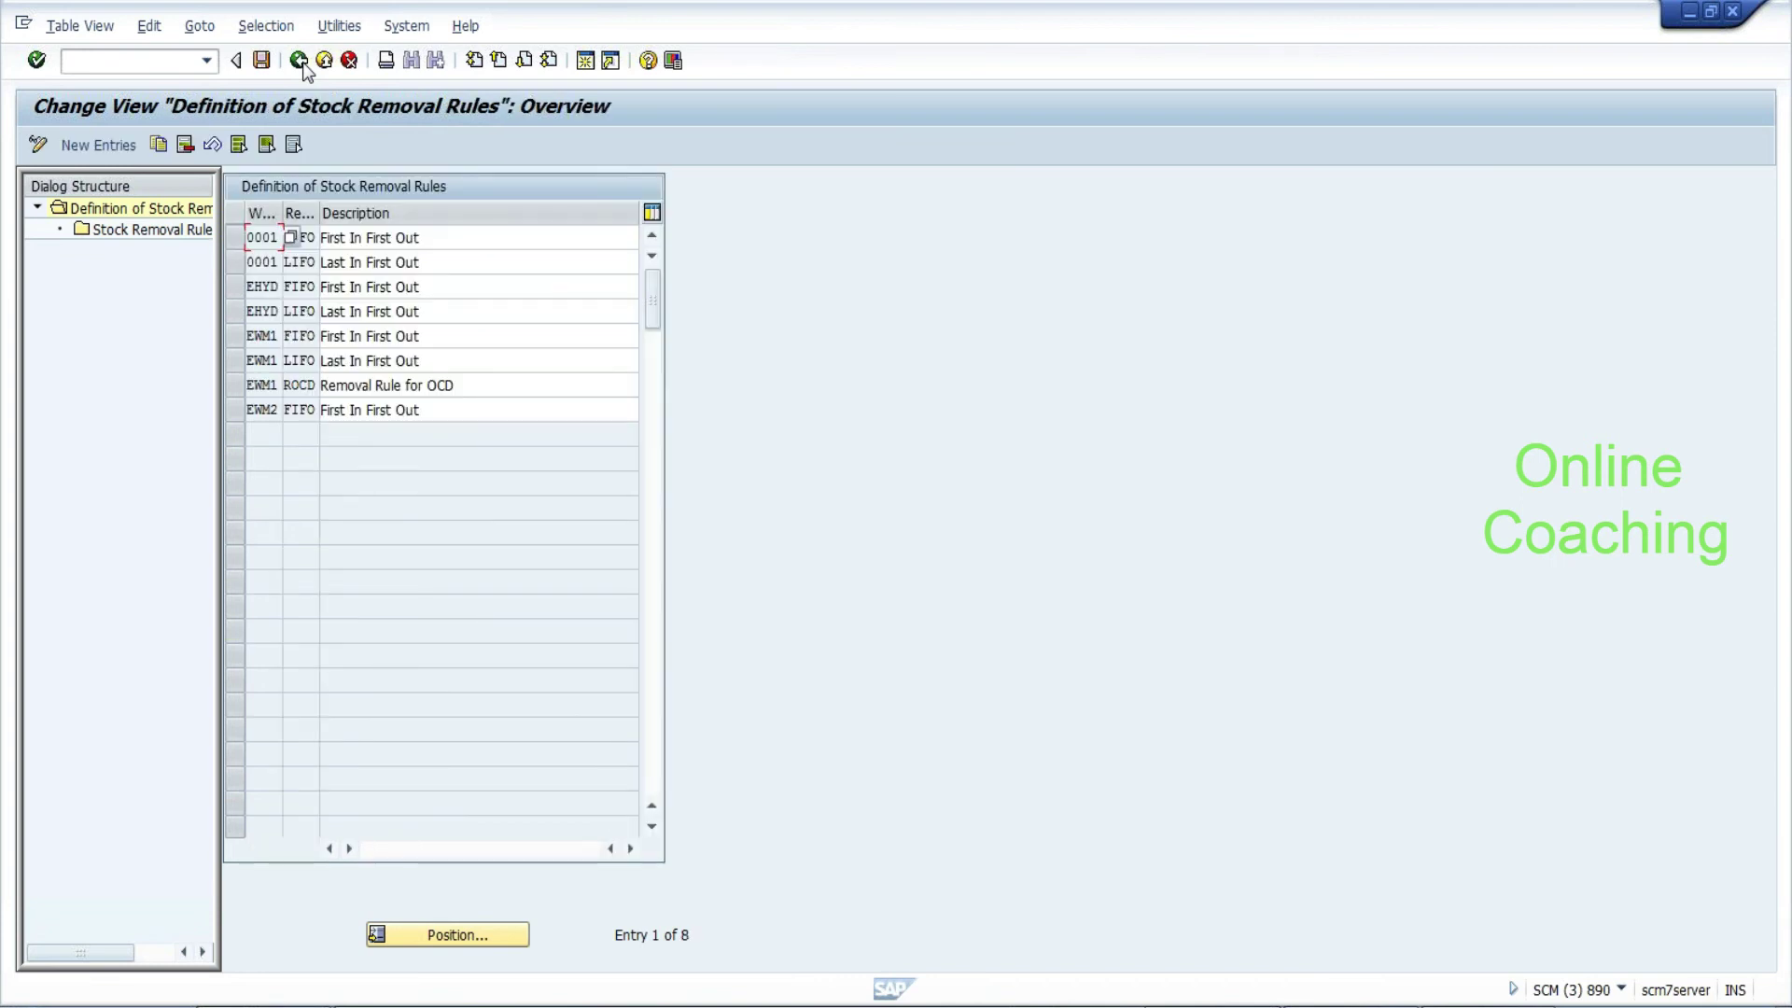
{"action": "left_click", "coordinate": [300, 62]}
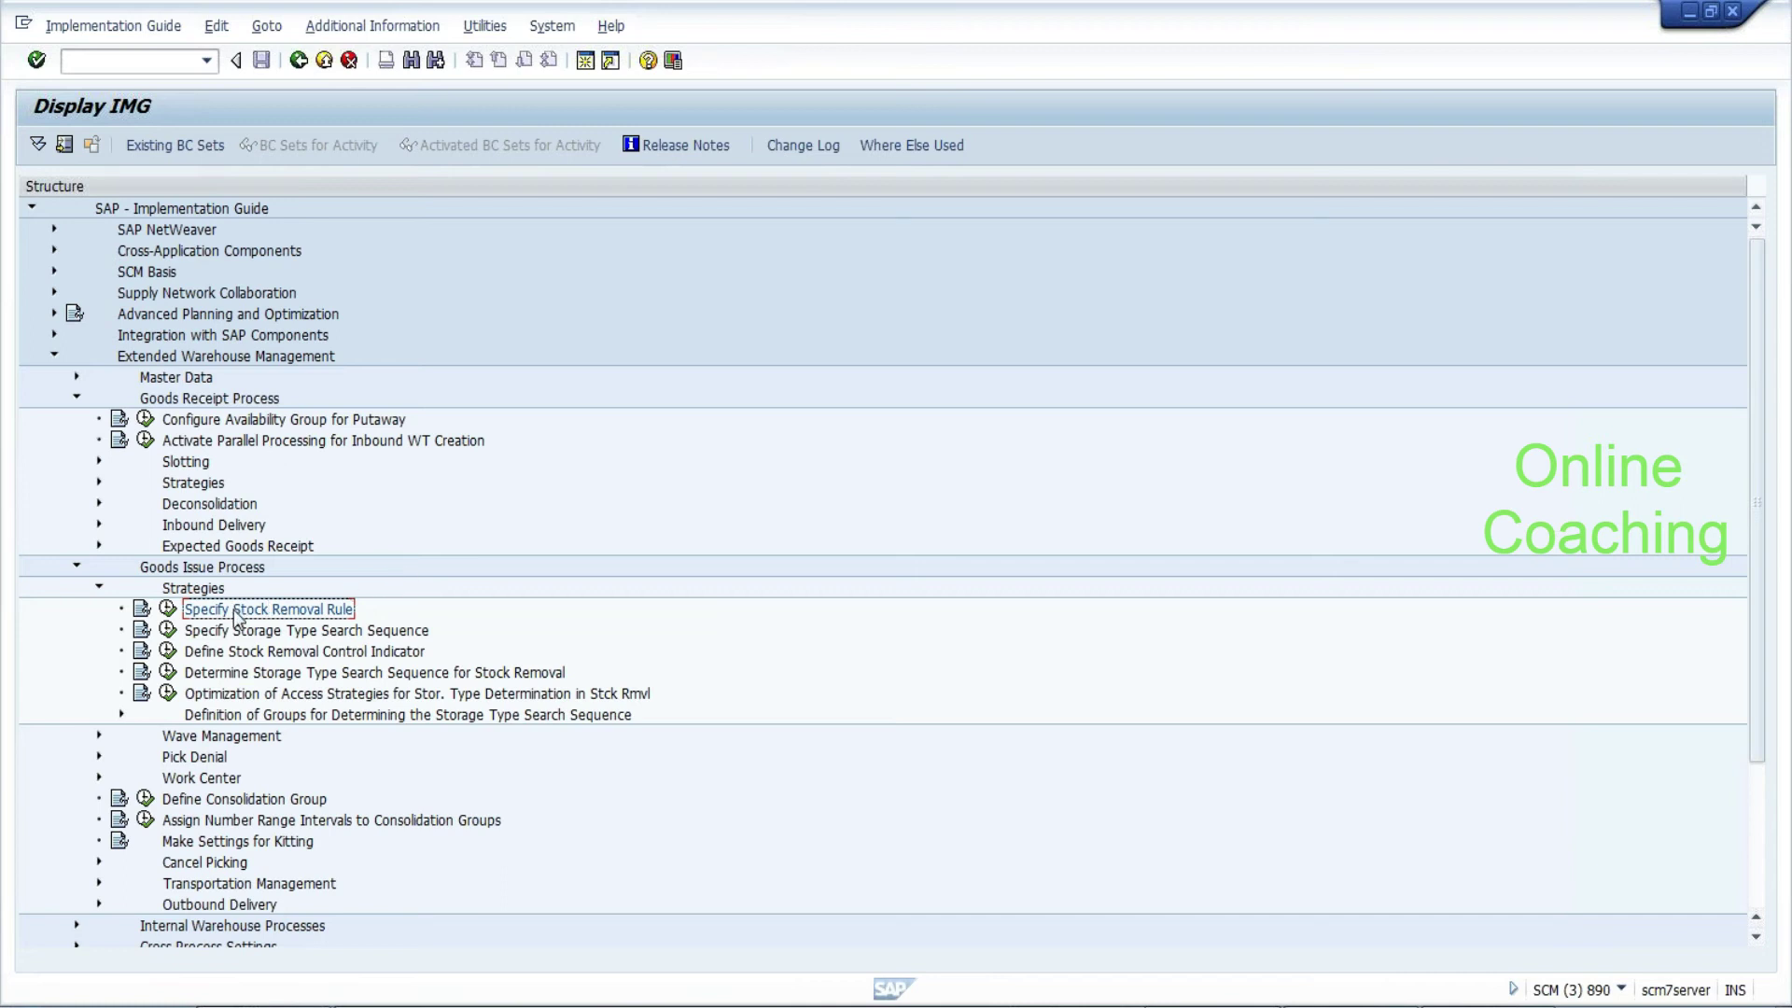
{"action": "left_click", "coordinate": [167, 632]}
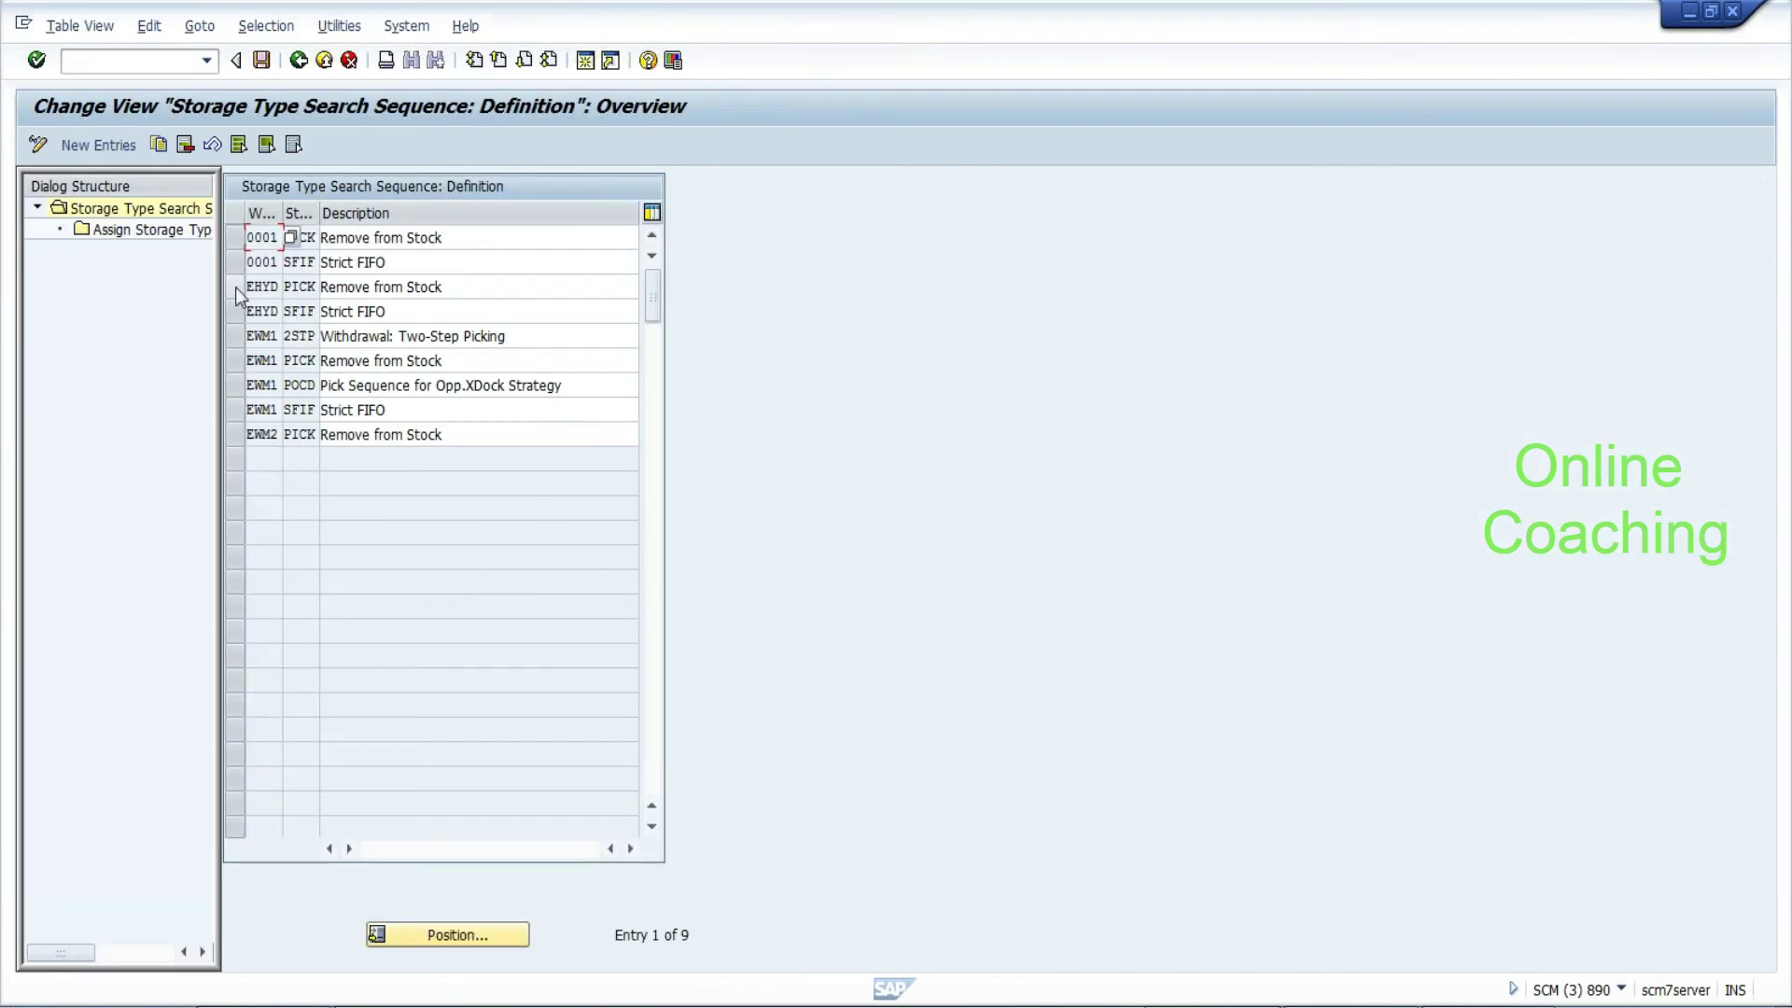
{"action": "left_click", "coordinate": [248, 288]}
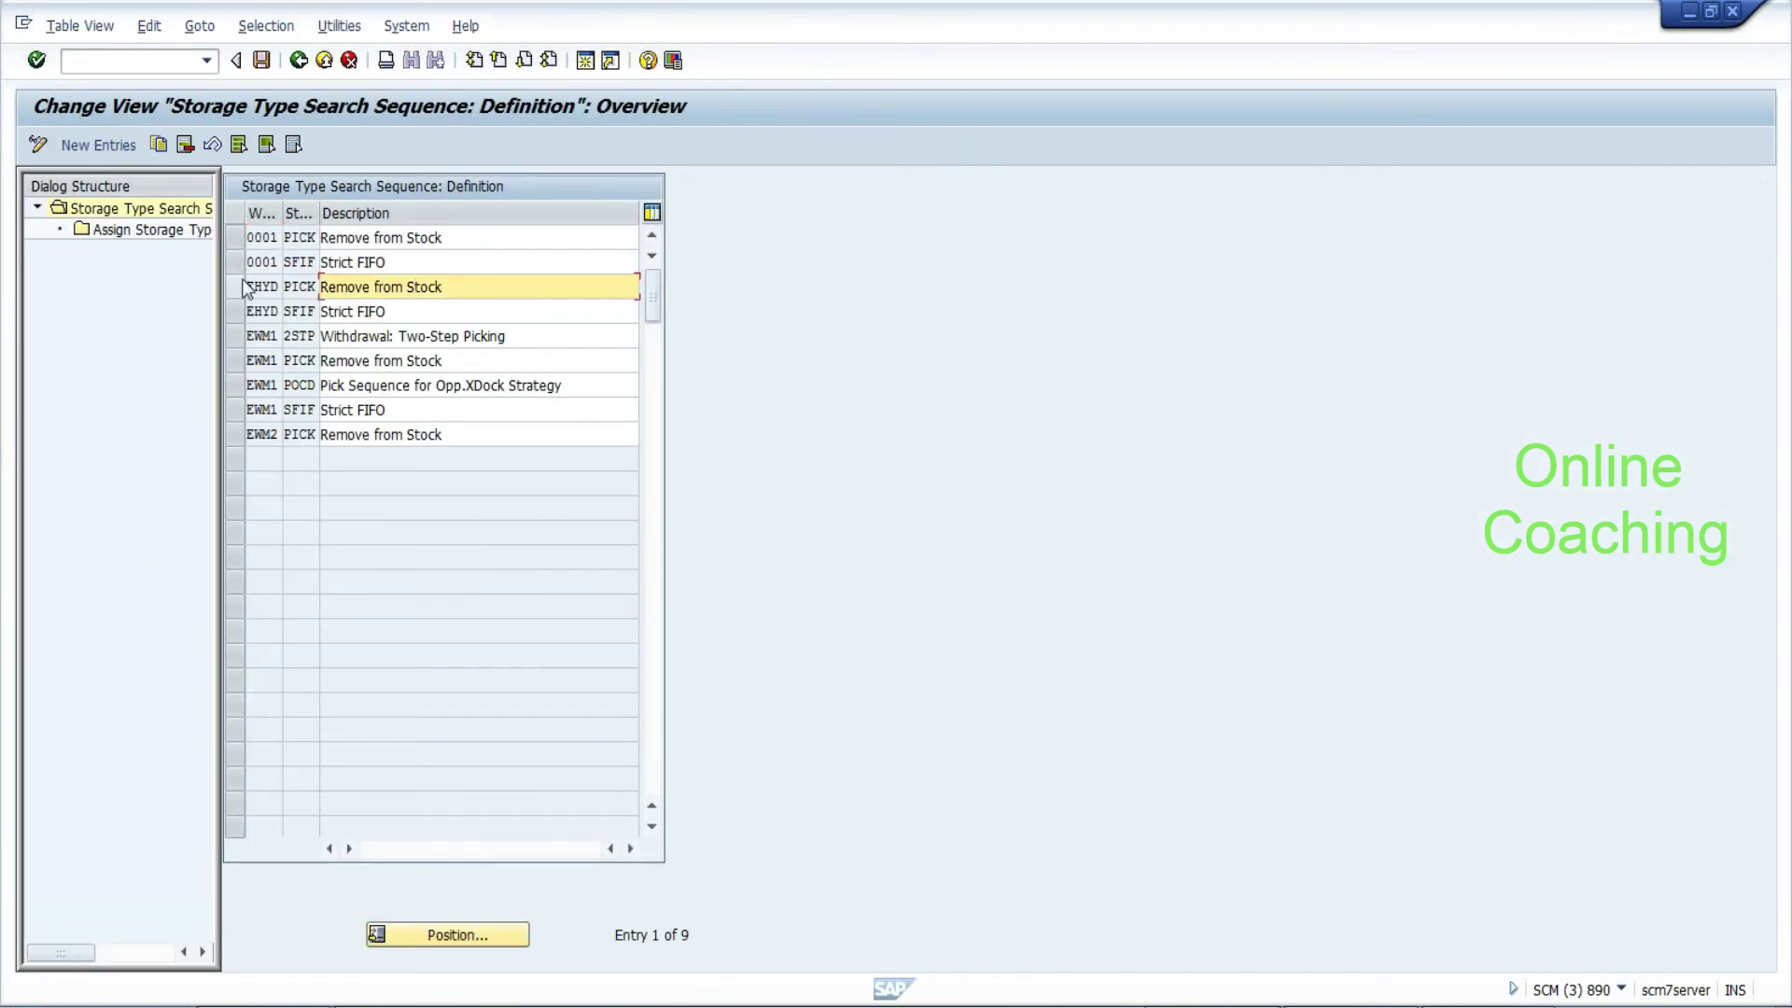
{"action": "left_click", "coordinate": [158, 144]}
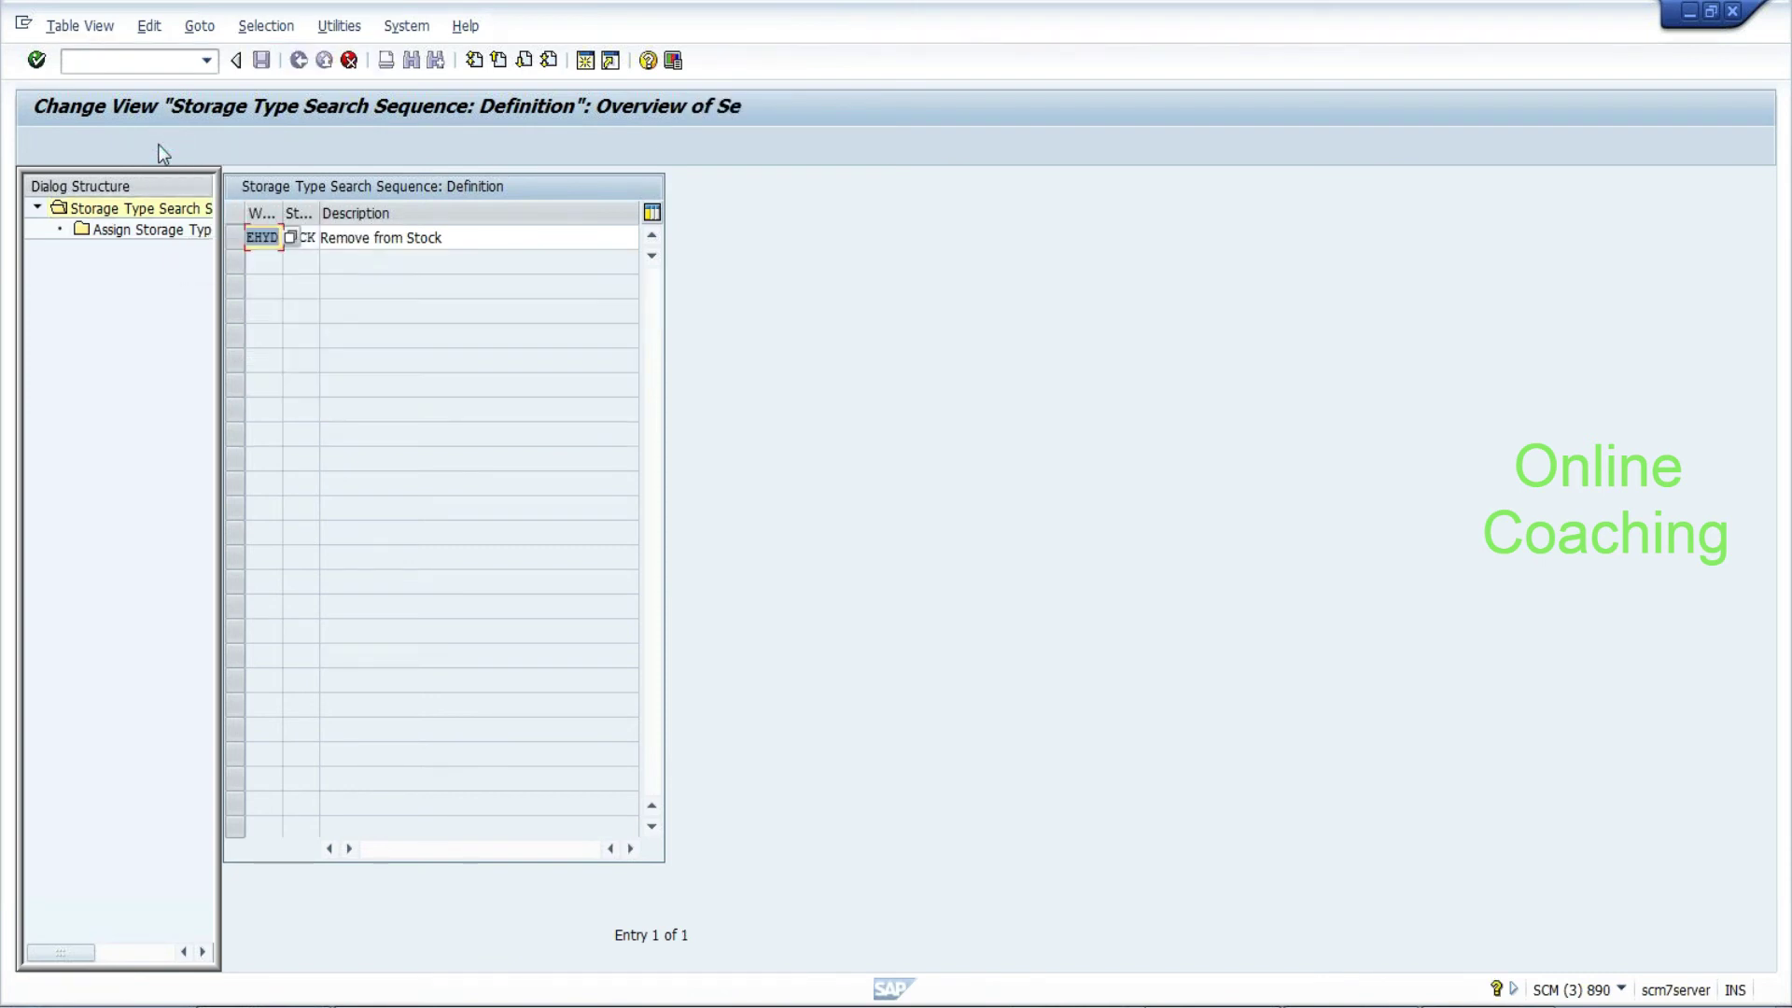
Copy PICK as EHYD search sequence PIHY 'HYd Pick rule' with all 4 dependent entries
{"action": "left_click_drag", "start_coordinate": [322, 214], "coordinate": [421, 213]}
{"action": "key", "text": "BackSpace"}
{"action": "key", "text": "BackSpace"}
{"action": "key", "text": "BackSpace"}
{"action": "type", "text": "I"}
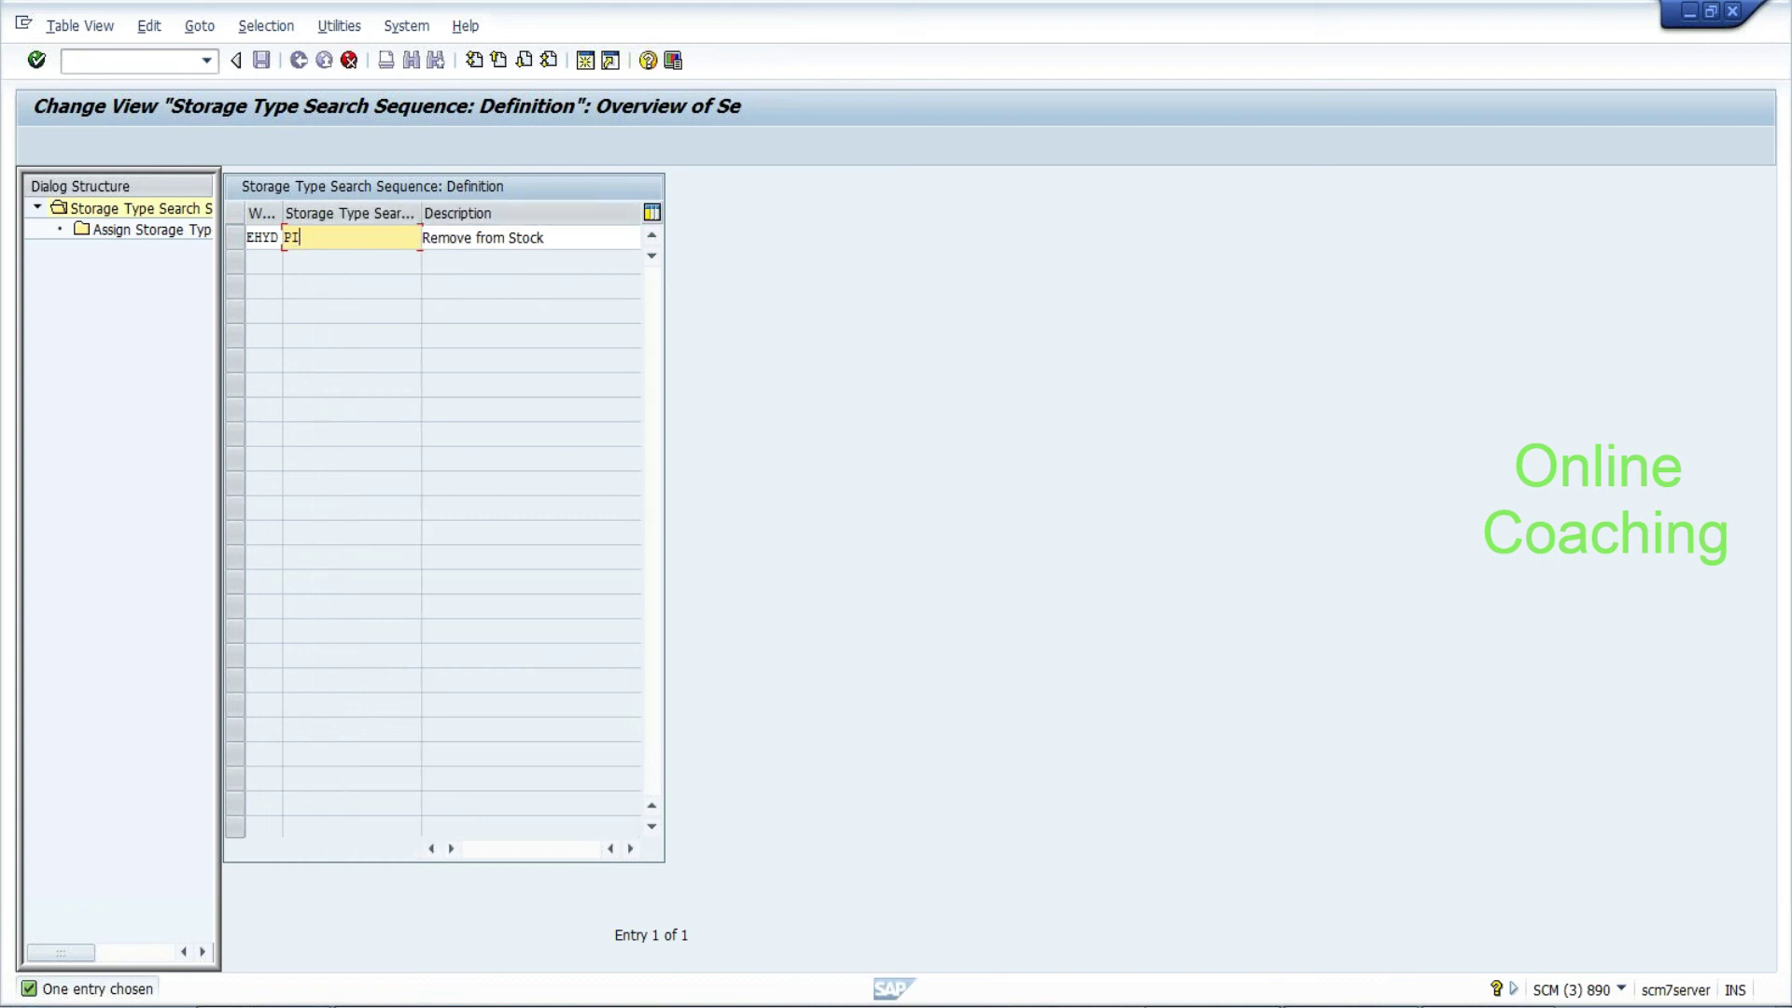
{"action": "type", "text": "HY"}
{"action": "key", "text": "Tab"}
{"action": "key", "text": "Delete"}
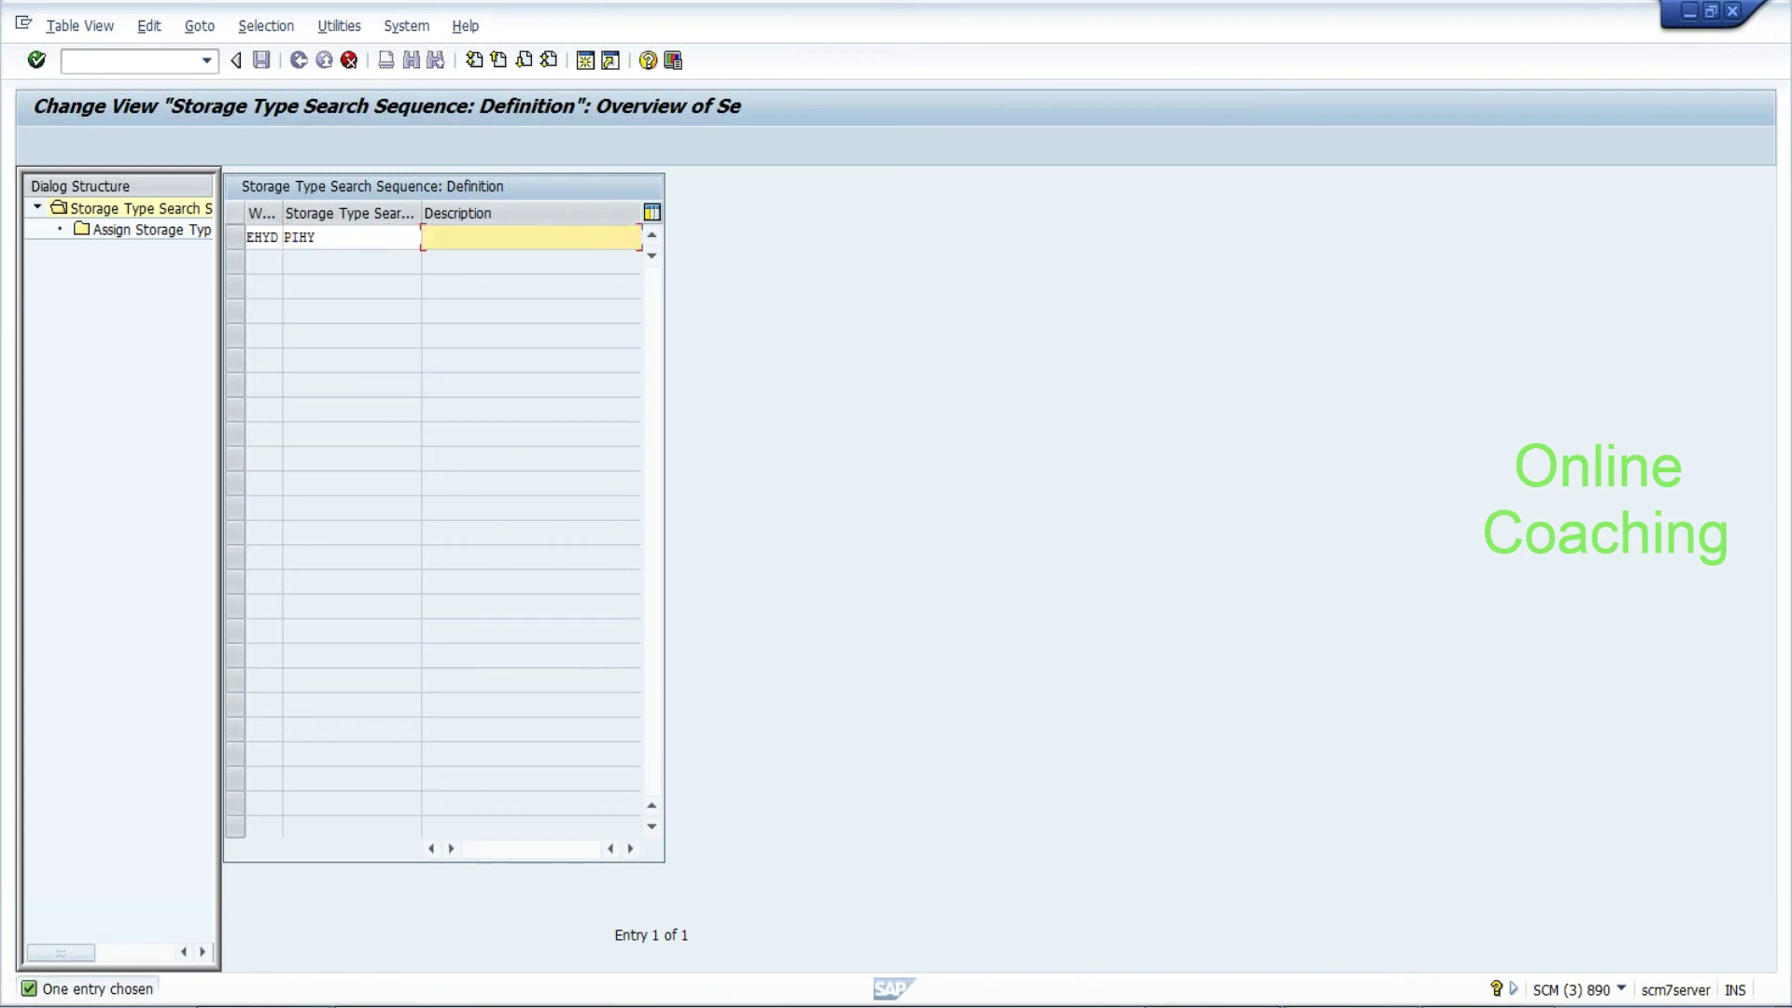
{"action": "type", "text": "HYd Pick rule"}
{"action": "key", "text": "Return"}
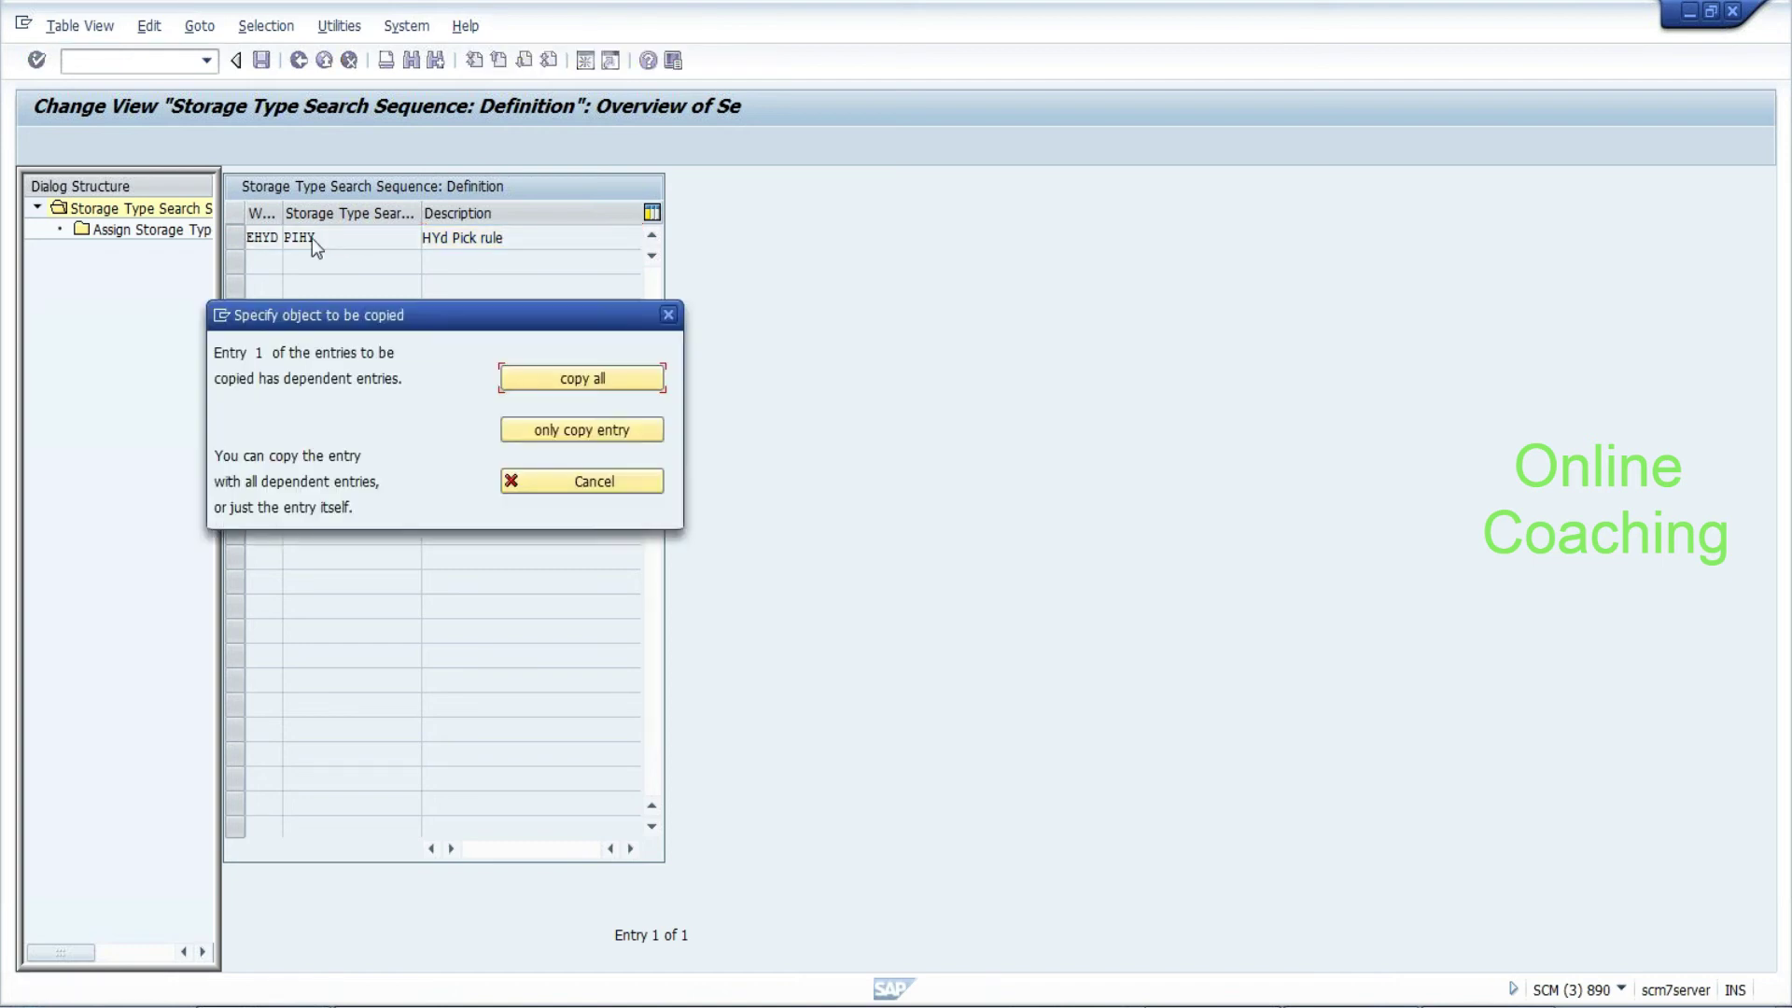
{"action": "left_click", "coordinate": [582, 378]}
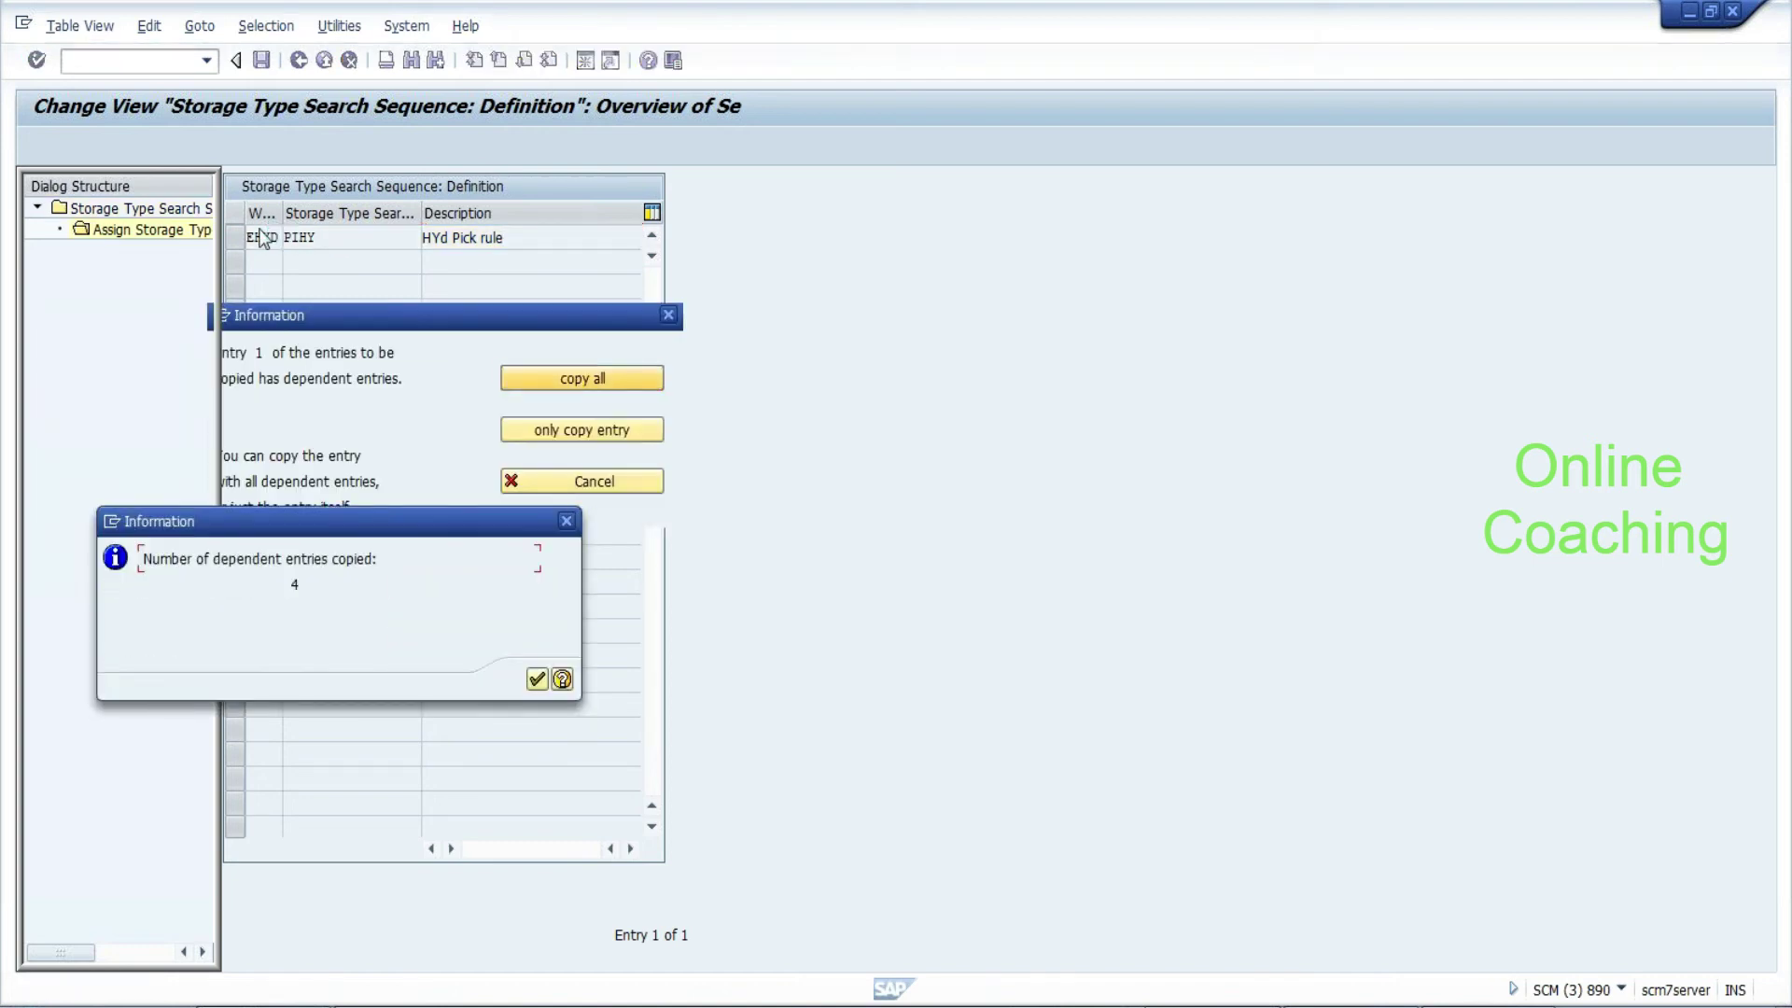
{"action": "left_click", "coordinate": [538, 681]}
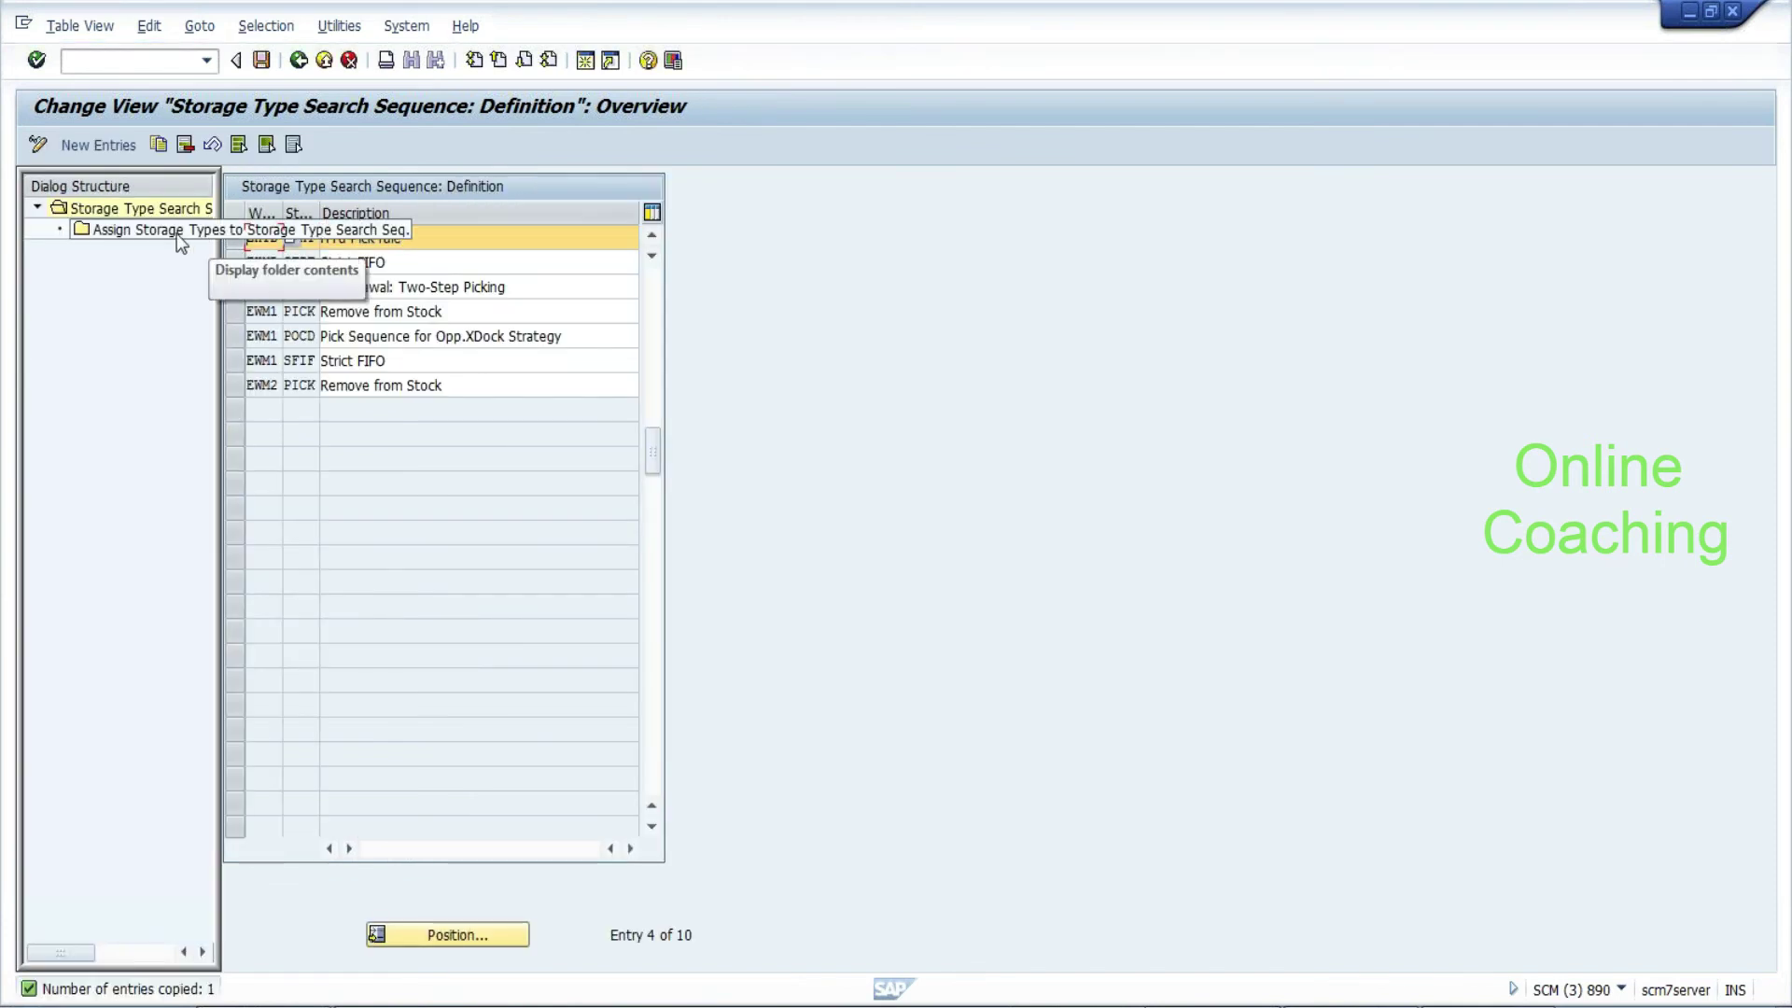
Replace PIHY's first two storage types, 0050 and 0020, with COLD and HOTS
{"action": "double_click", "coordinate": [177, 235]}
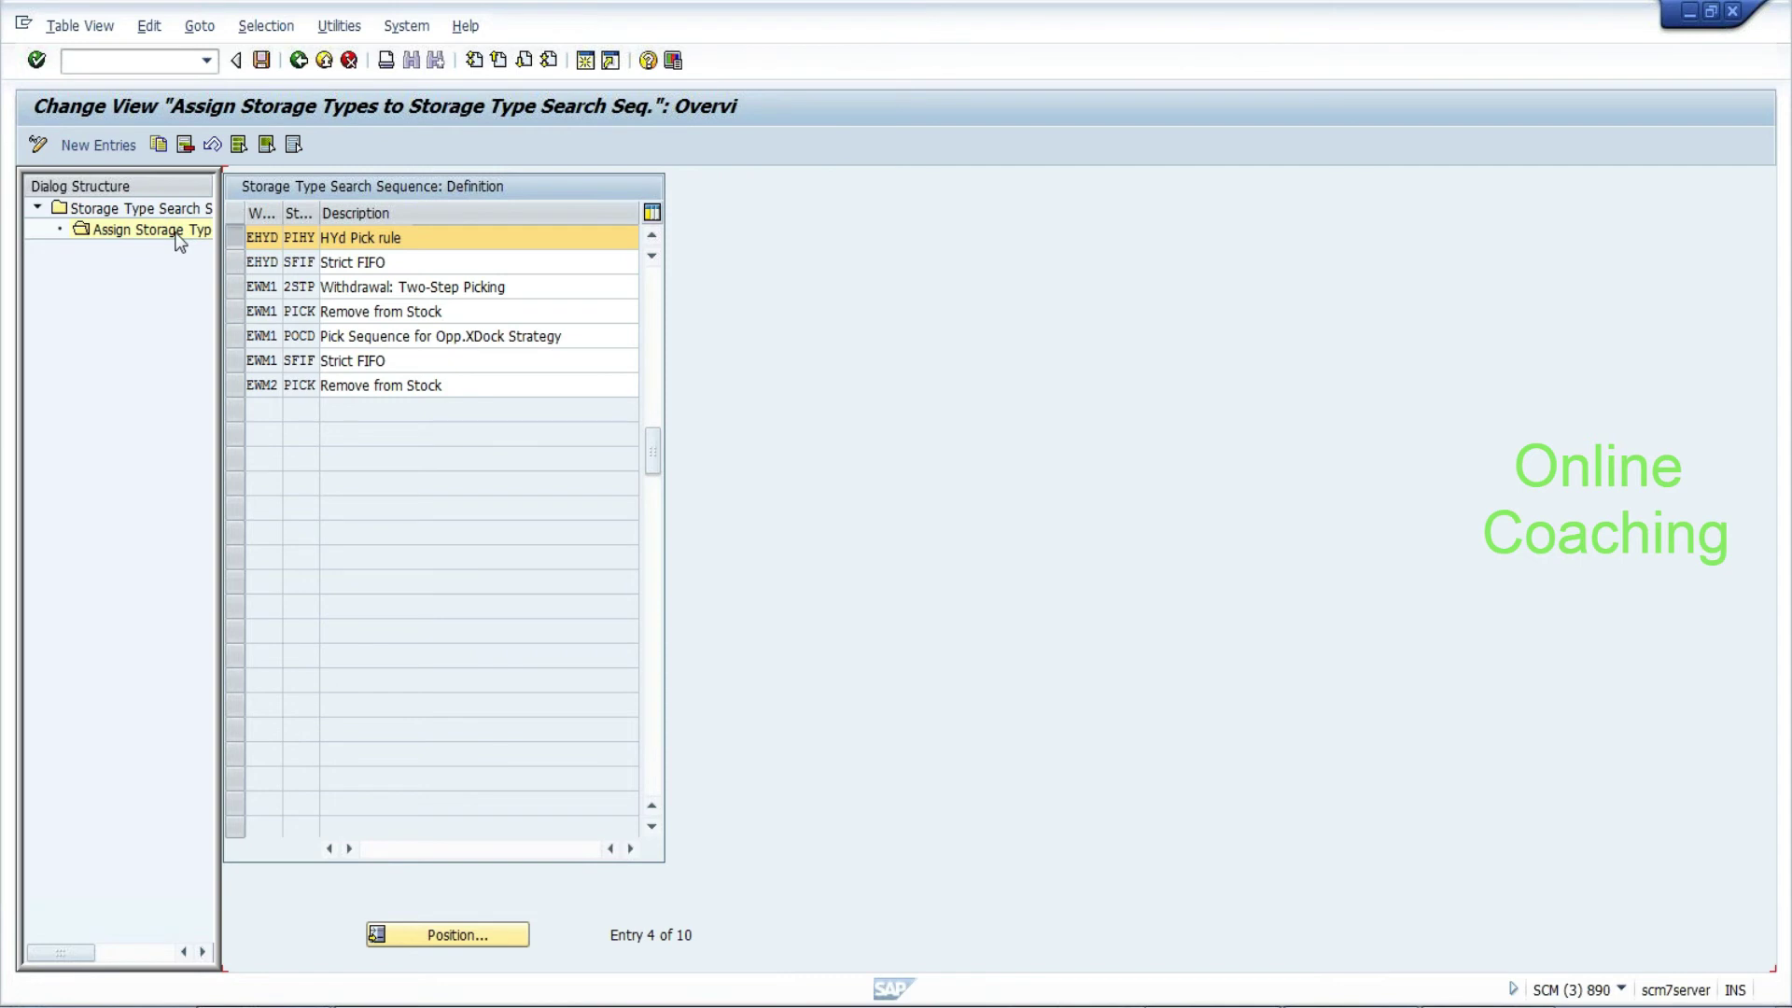
{"action": "left_click", "coordinate": [318, 238]}
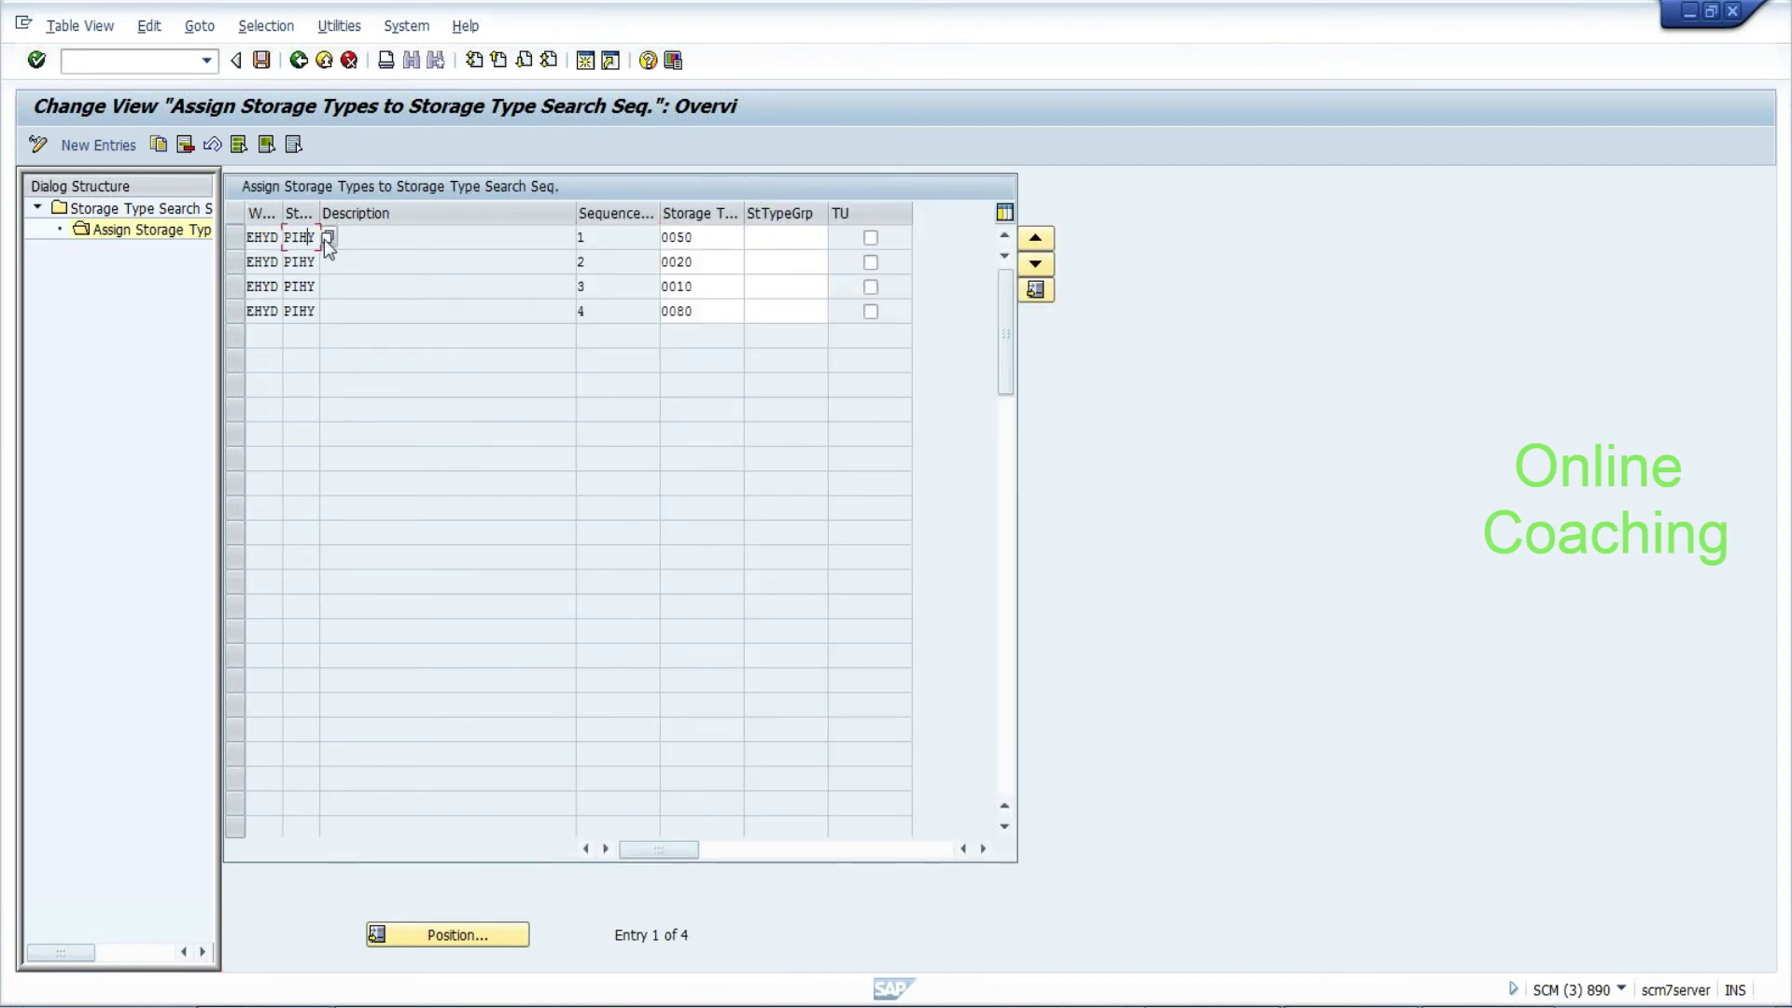
{"action": "key", "text": "Tab"}
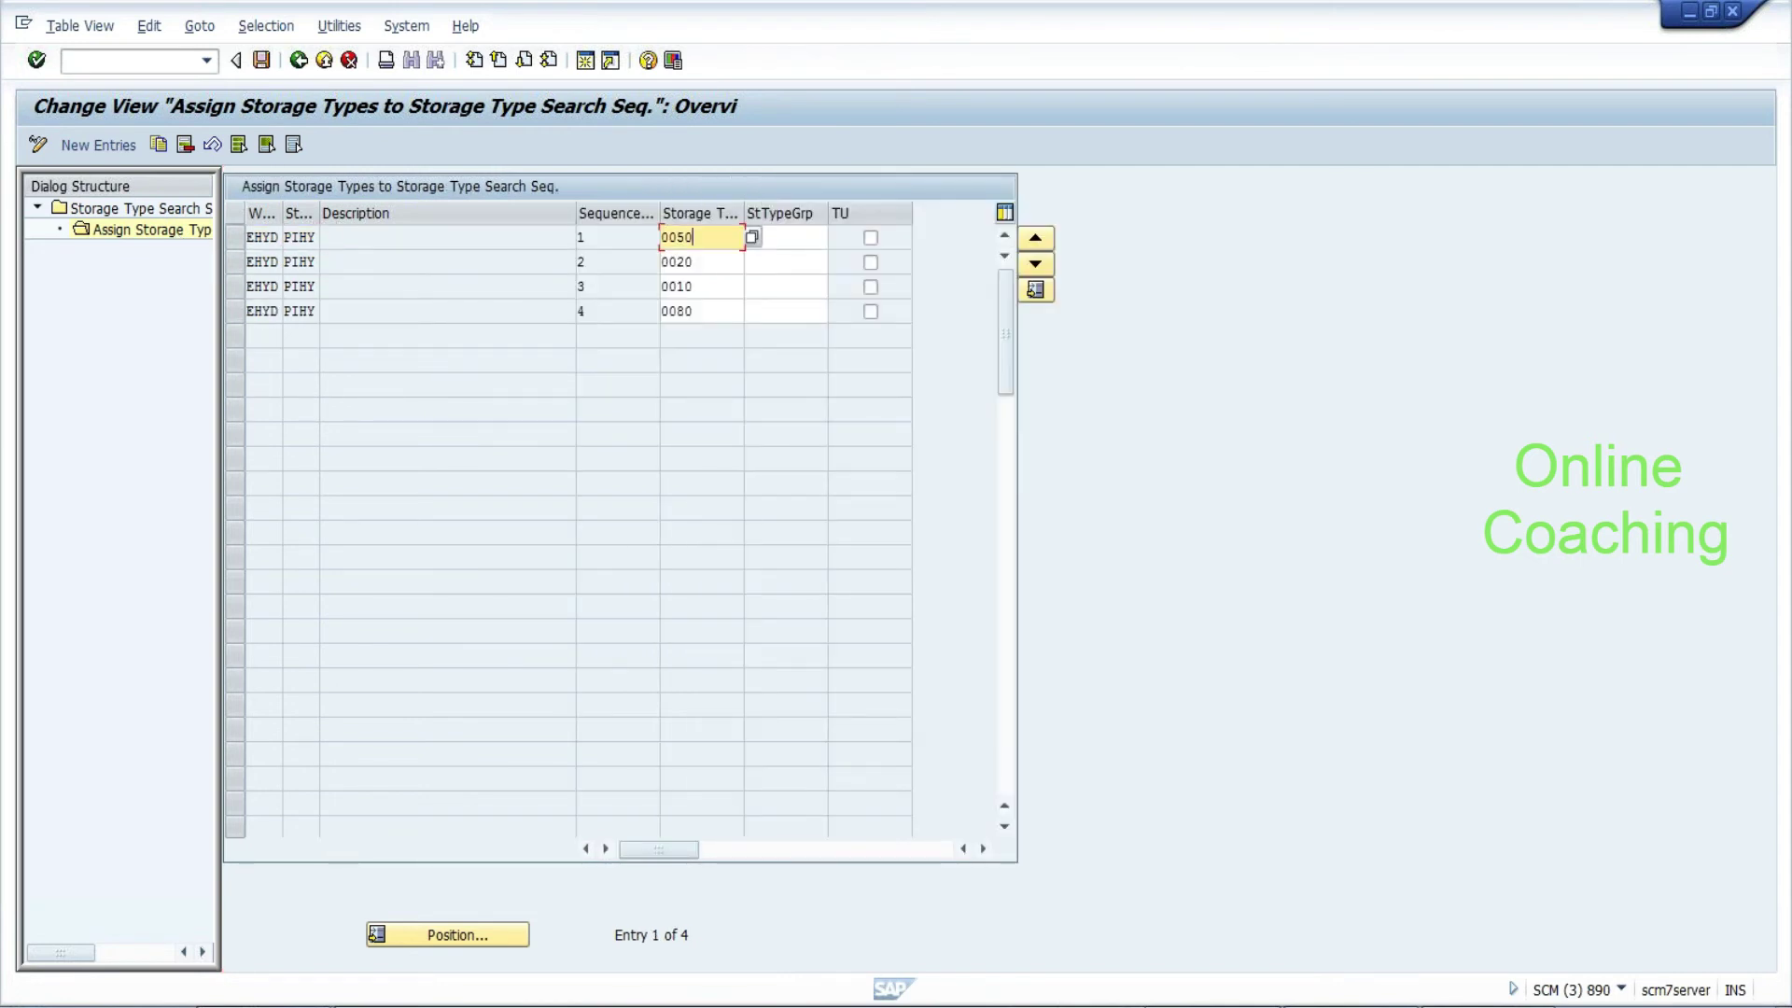
{"action": "key", "text": "BackSpace"}
{"action": "key", "text": "BackSpace"}
{"action": "key", "text": "BackSpace"}
{"action": "key", "text": "BackSpace"}
{"action": "type", "text": "COLD"}
{"action": "left_click", "coordinate": [784, 238]}
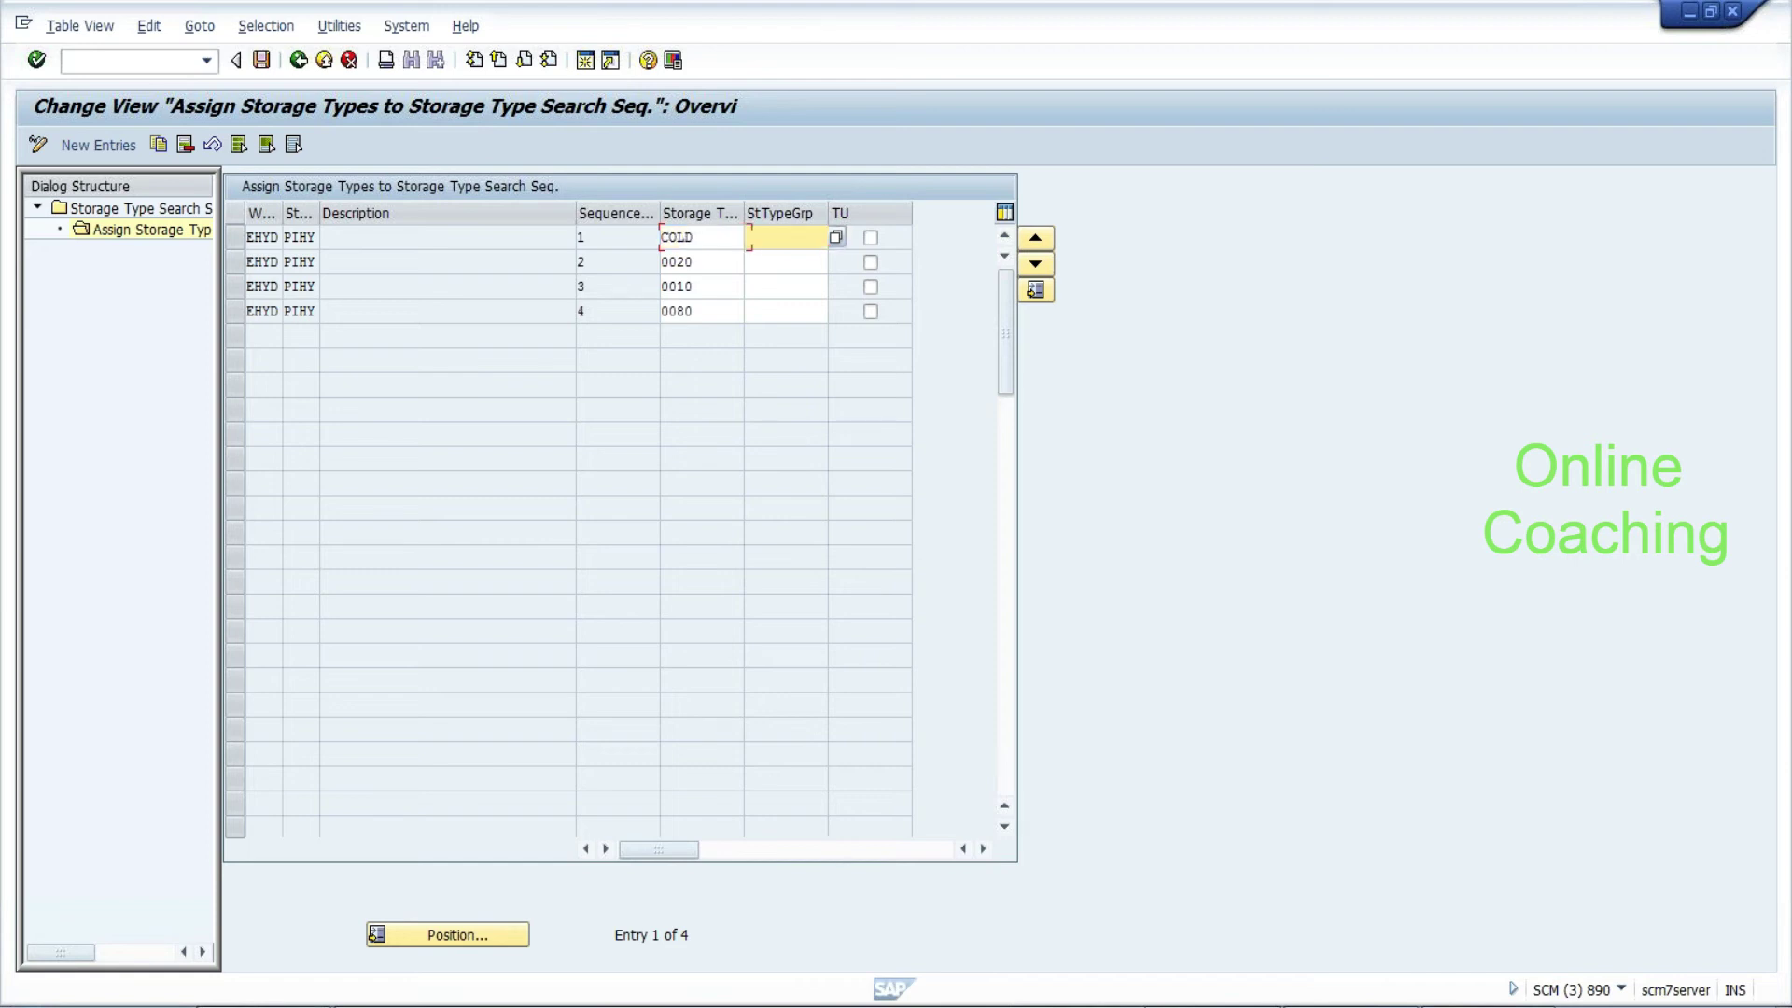
{"action": "left_click", "coordinate": [700, 261]}
{"action": "key", "text": "BackSpace"}
{"action": "key", "text": "BackSpace"}
{"action": "key", "text": "BackSpace"}
{"action": "key", "text": "BackSpace"}
{"action": "type", "text": "BOTS"}
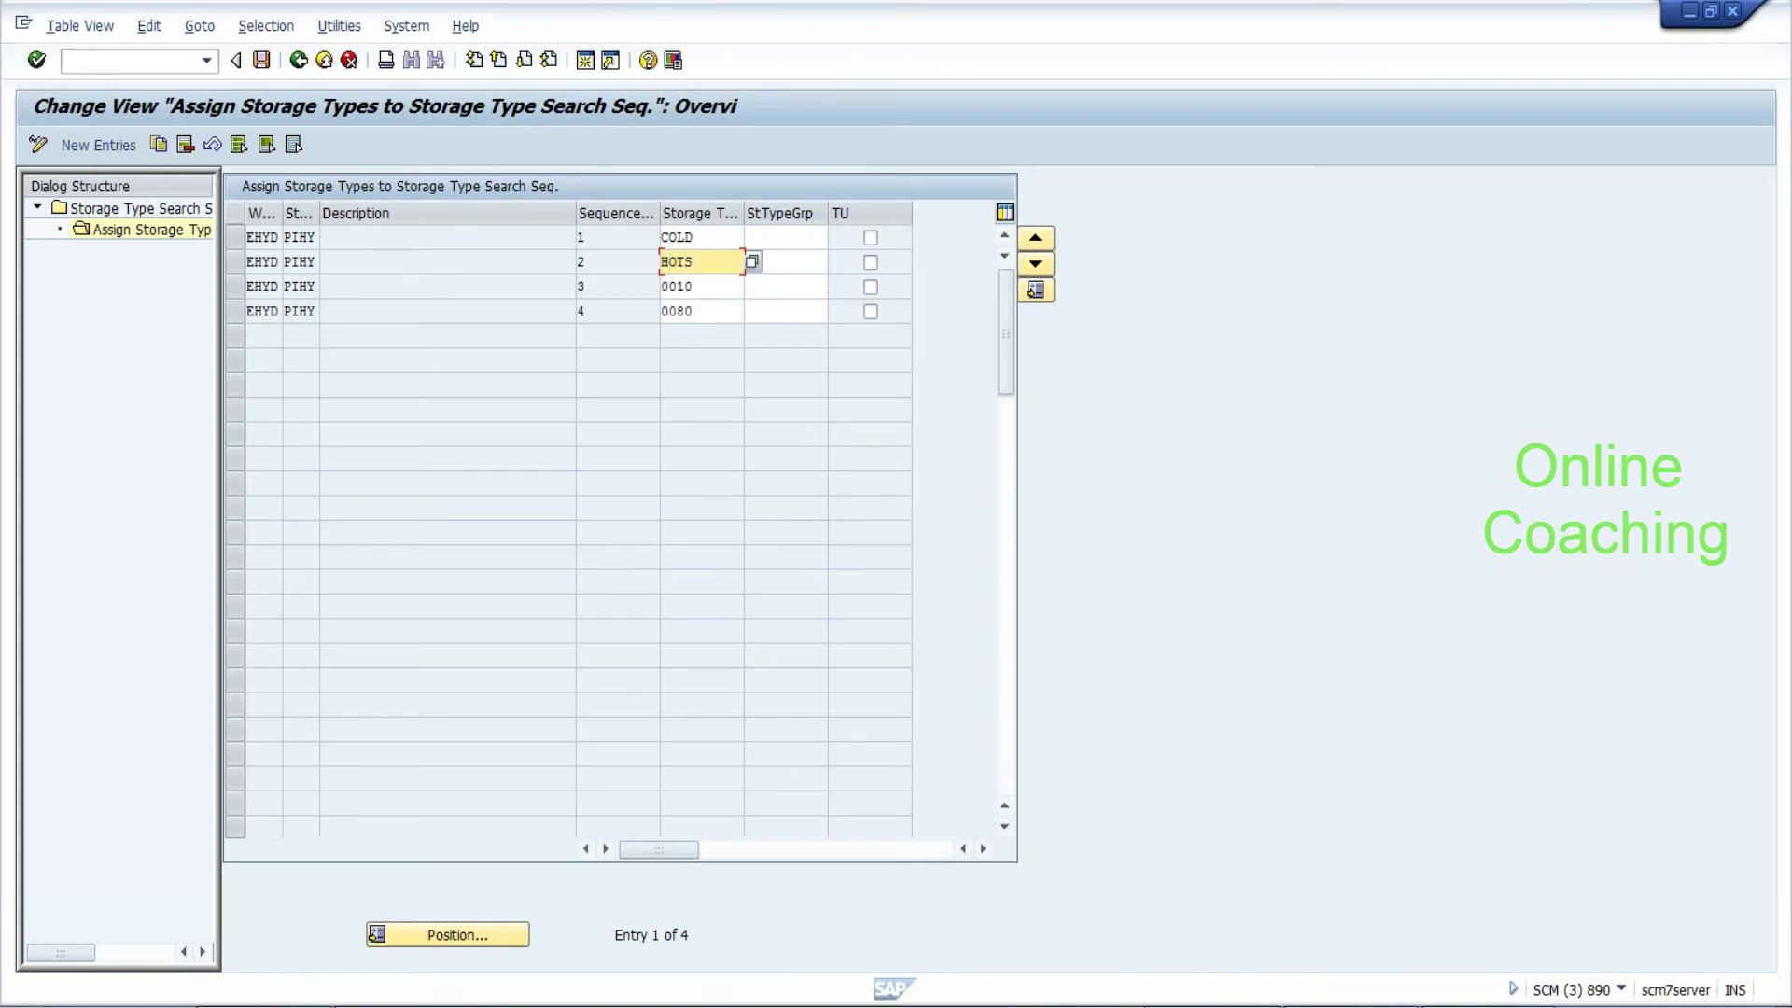
{"action": "left_click", "coordinate": [700, 285]}
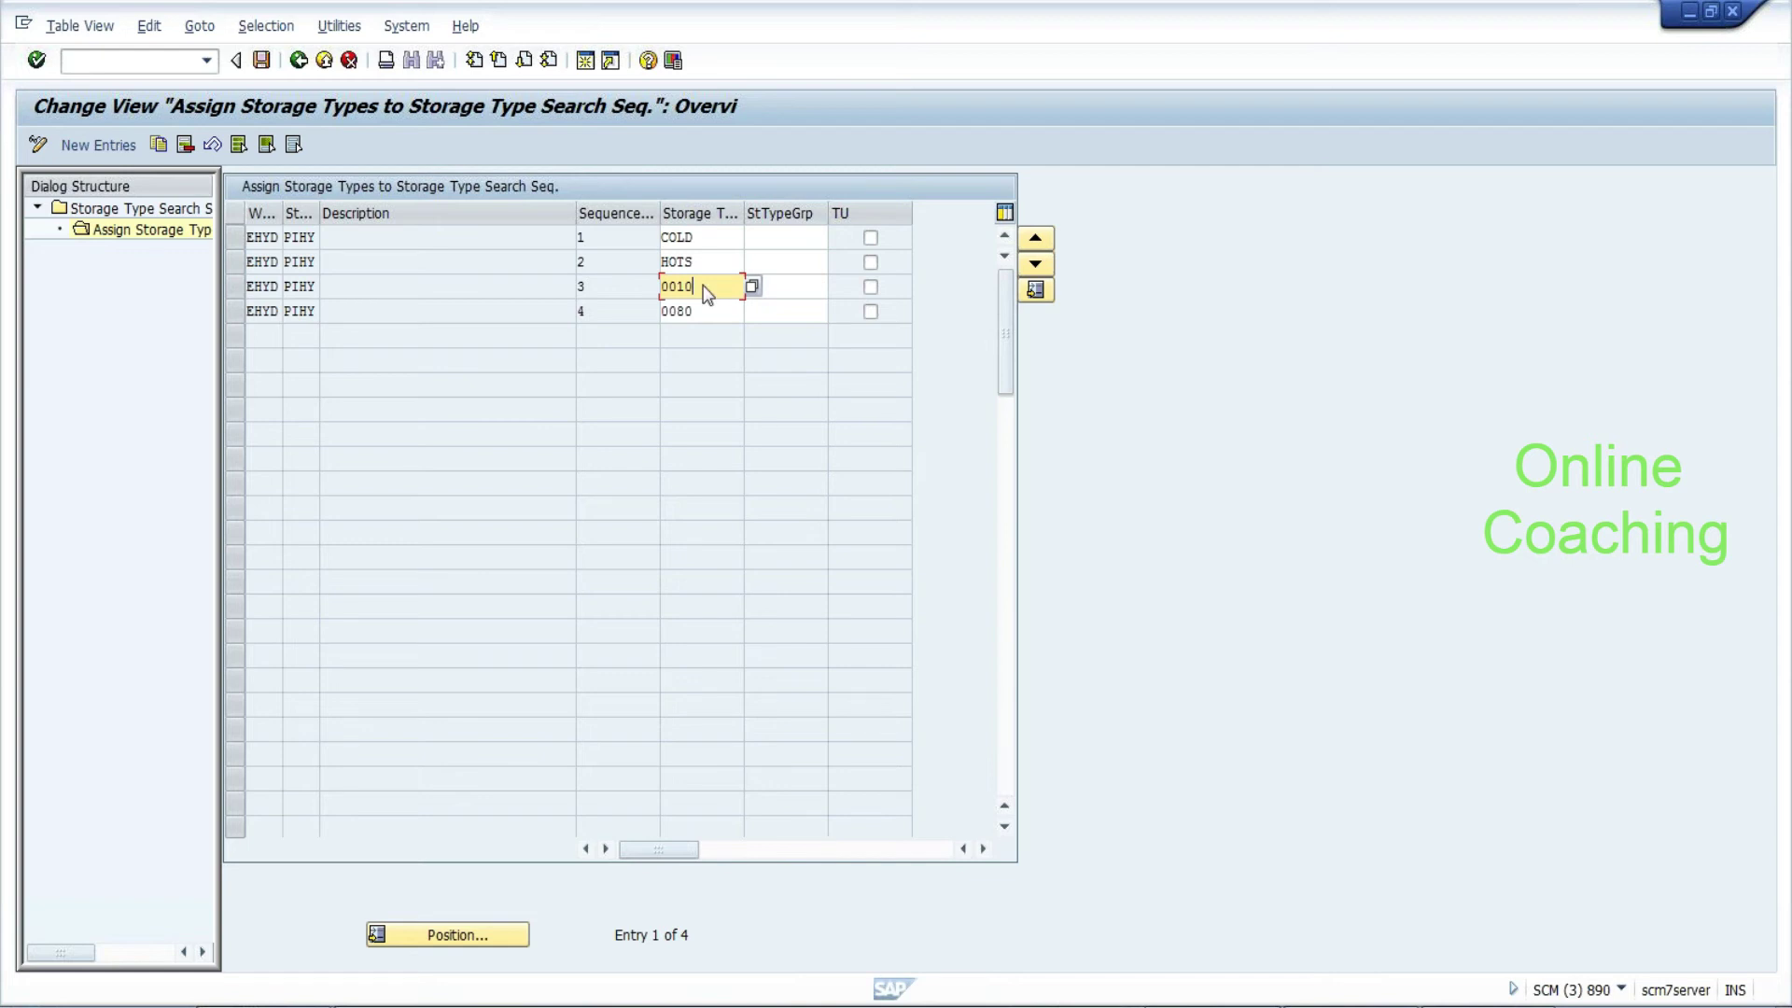
{"action": "key", "text": "Return"}
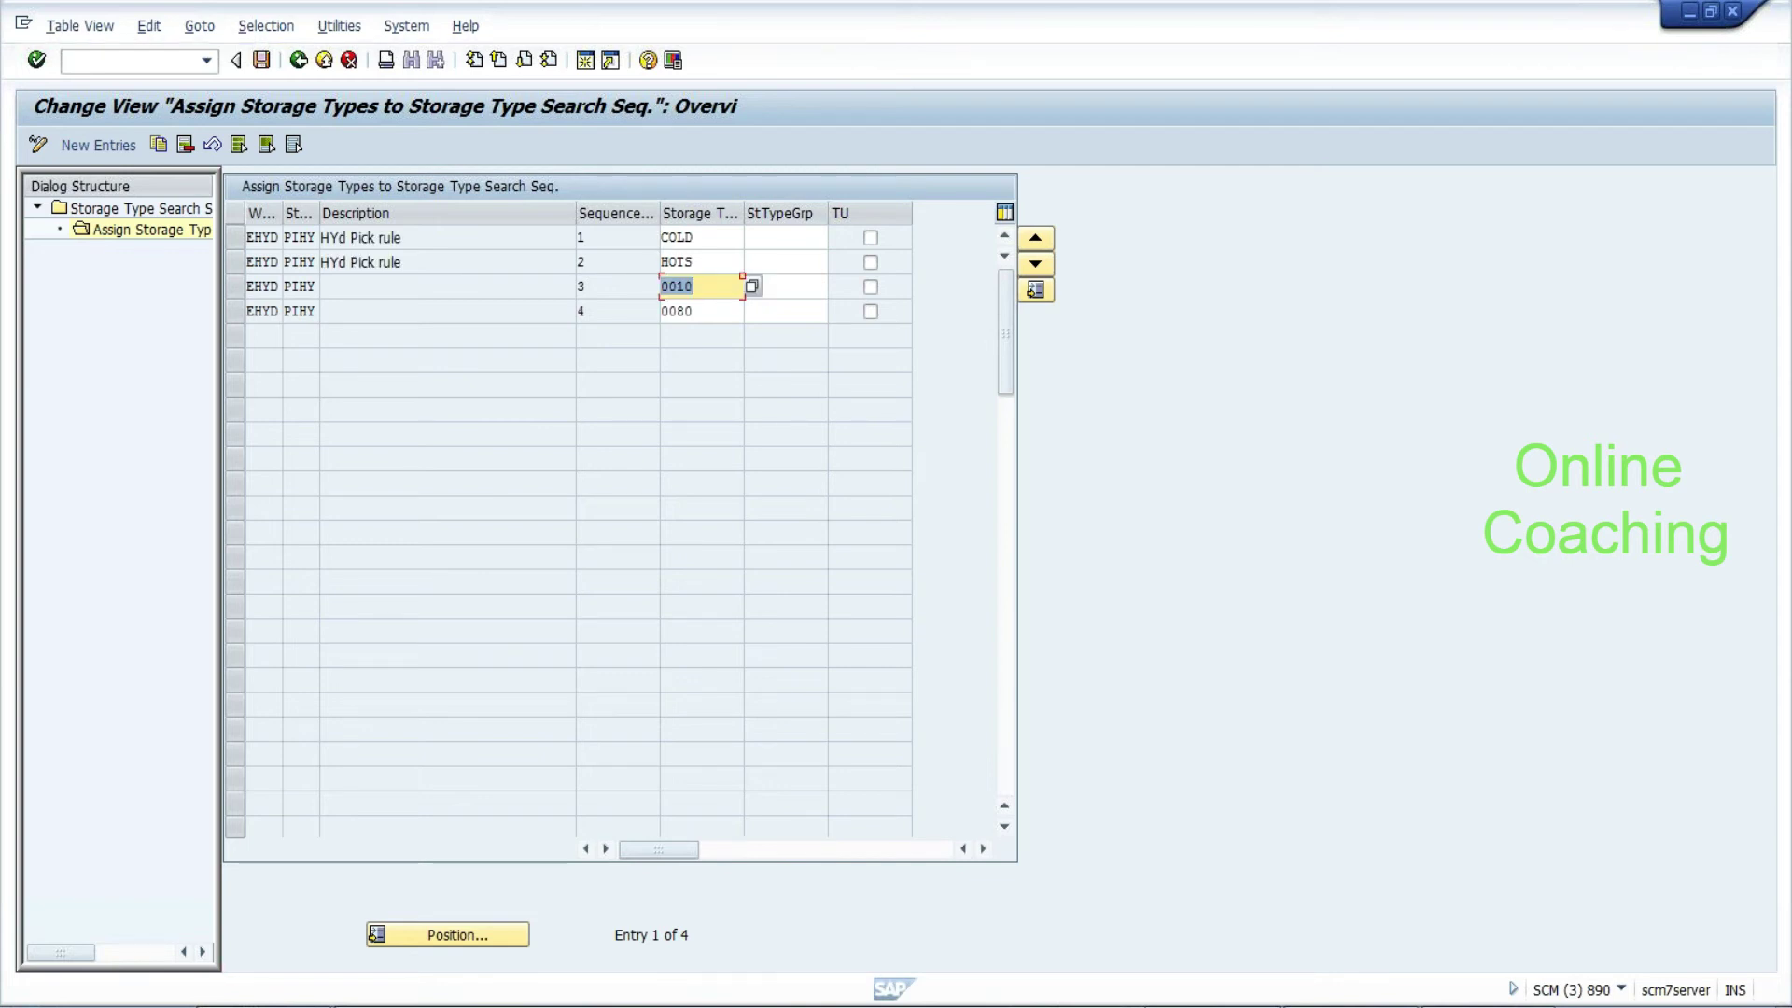
Save the storage type assignments under a customizing request, check COLD and HOTS, then go back
{"action": "left_click", "coordinate": [262, 61]}
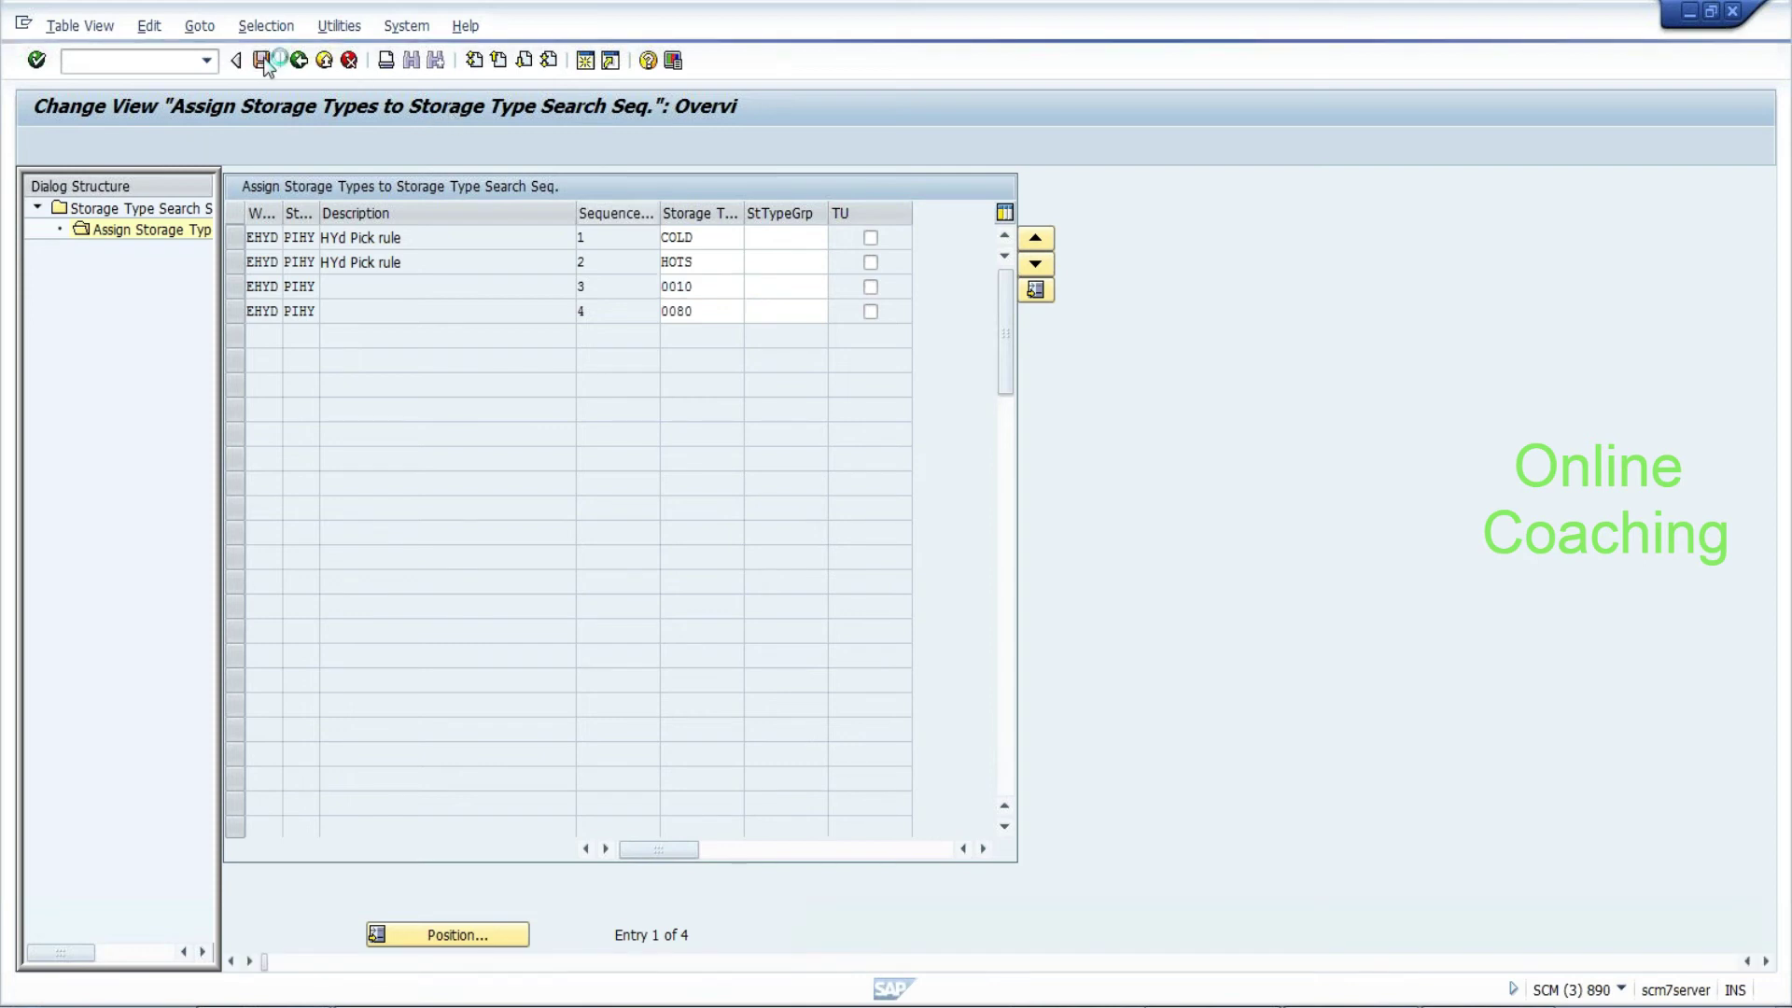
{"action": "left_click", "coordinate": [330, 395]}
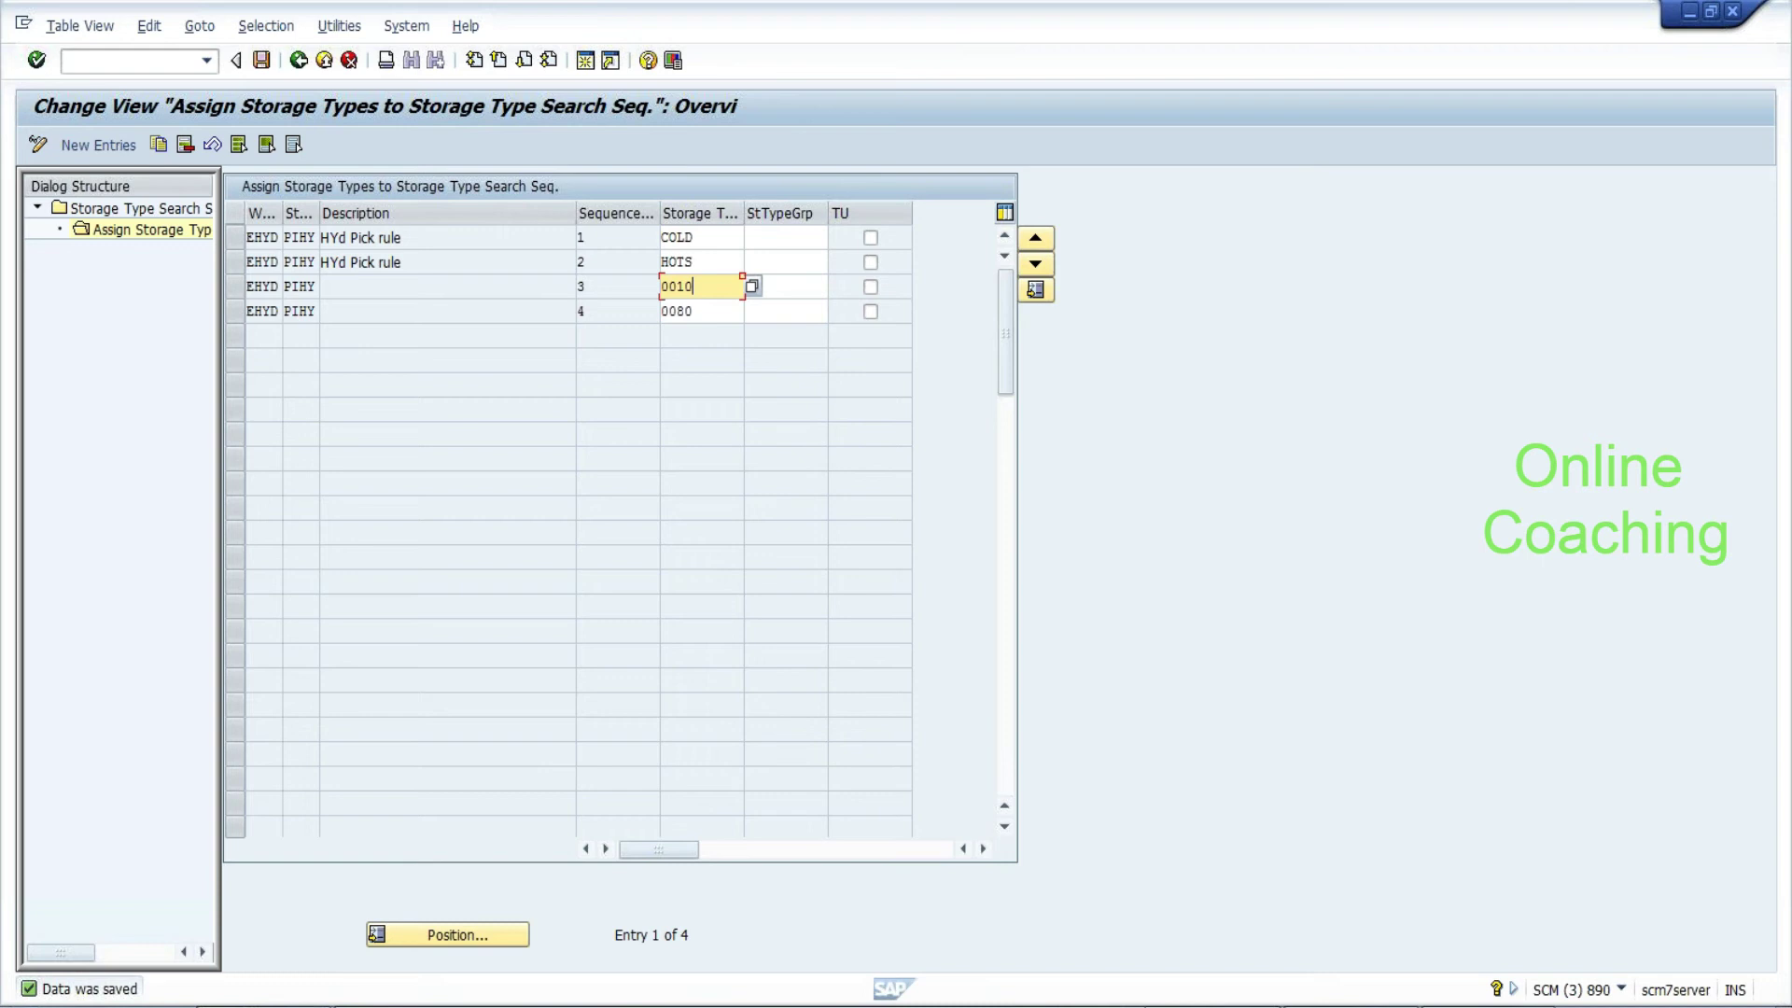
{"action": "left_click", "coordinate": [700, 237]}
{"action": "key", "text": "shift+Left"}
{"action": "key", "text": "shift+Left"}
{"action": "key", "text": "shift+Left"}
{"action": "key", "text": "shift+Left"}
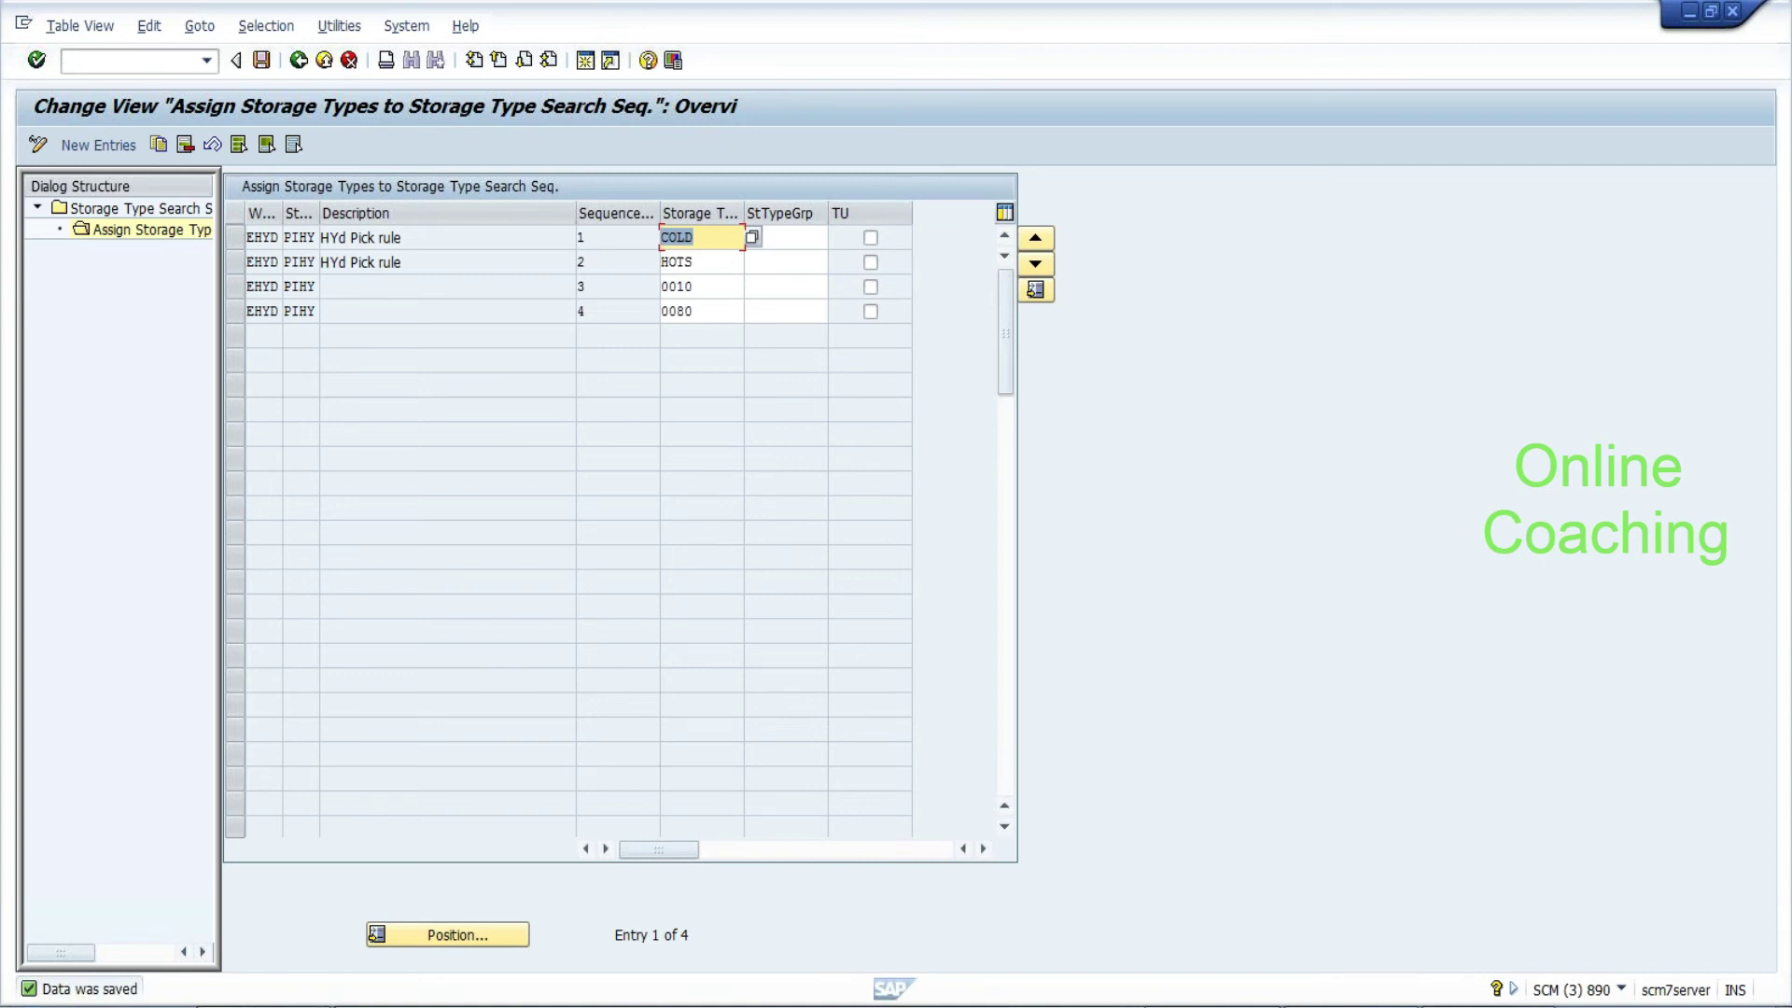
{"action": "key", "text": "End"}
{"action": "key", "text": "shift+Left"}
{"action": "key", "text": "shift+Left"}
{"action": "key", "text": "shift+Left"}
{"action": "key", "text": "shift+Left"}
{"action": "key", "text": "Down"}
{"action": "key", "text": "shift+End"}
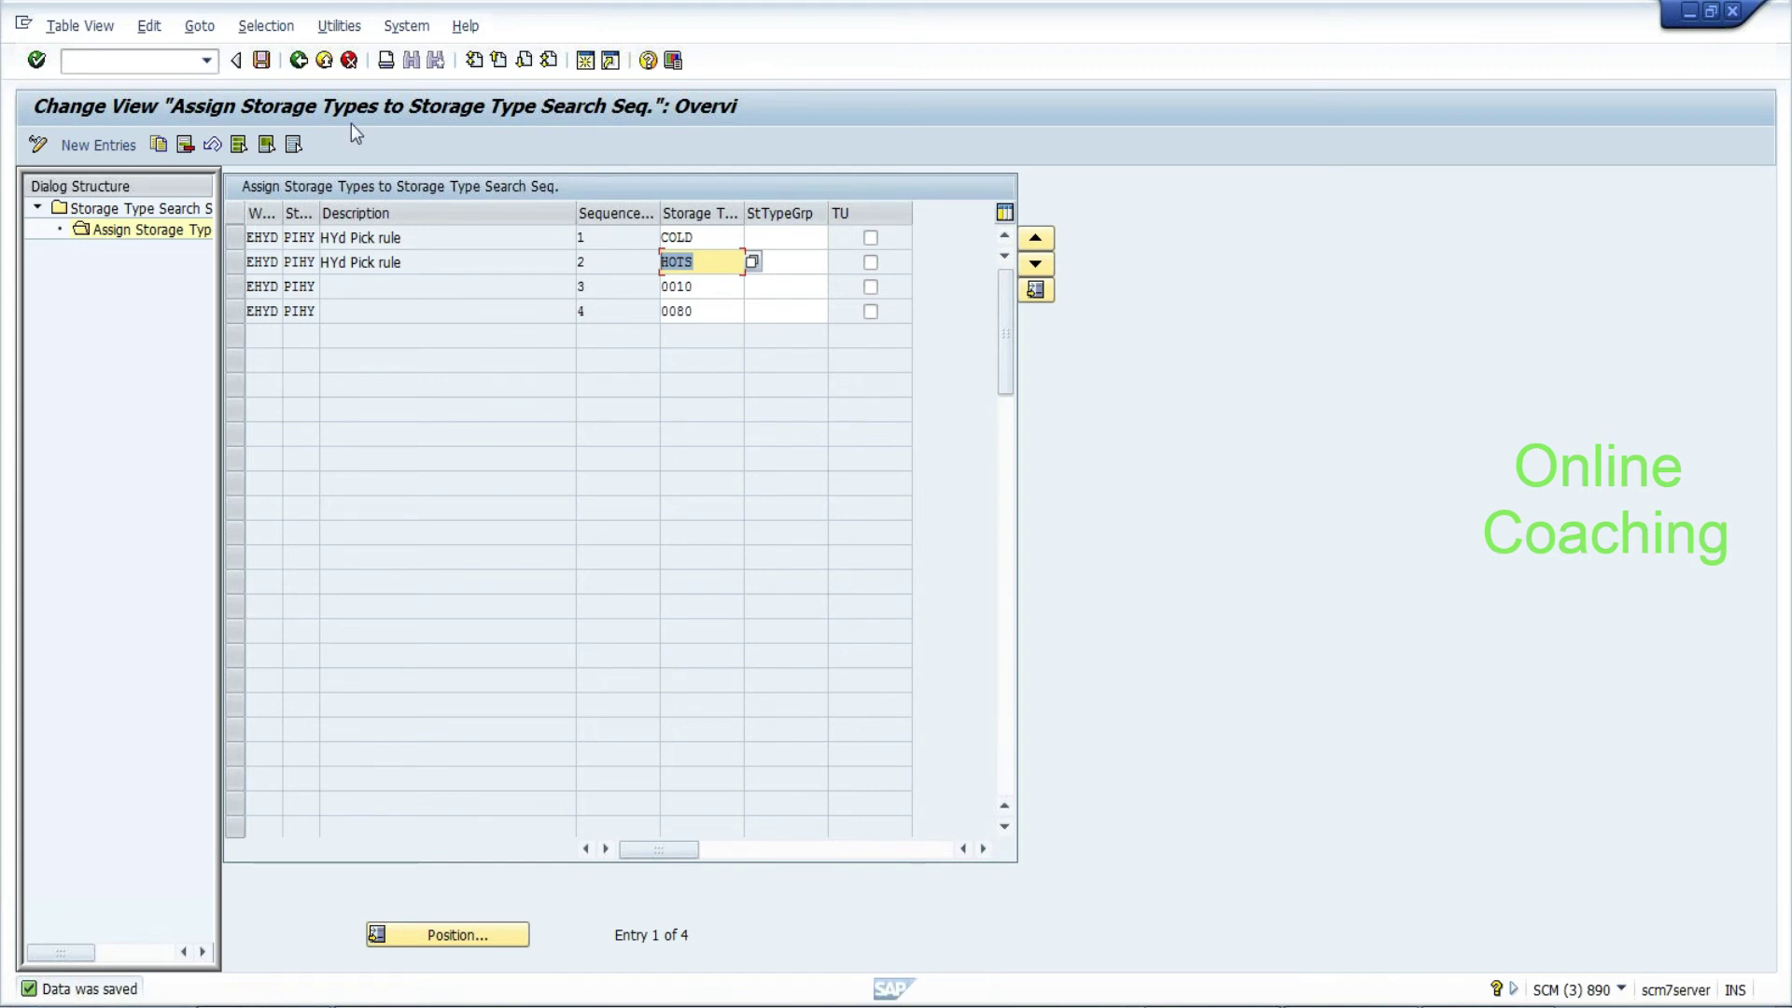
{"action": "left_click", "coordinate": [262, 62]}
{"action": "left_click", "coordinate": [299, 61]}
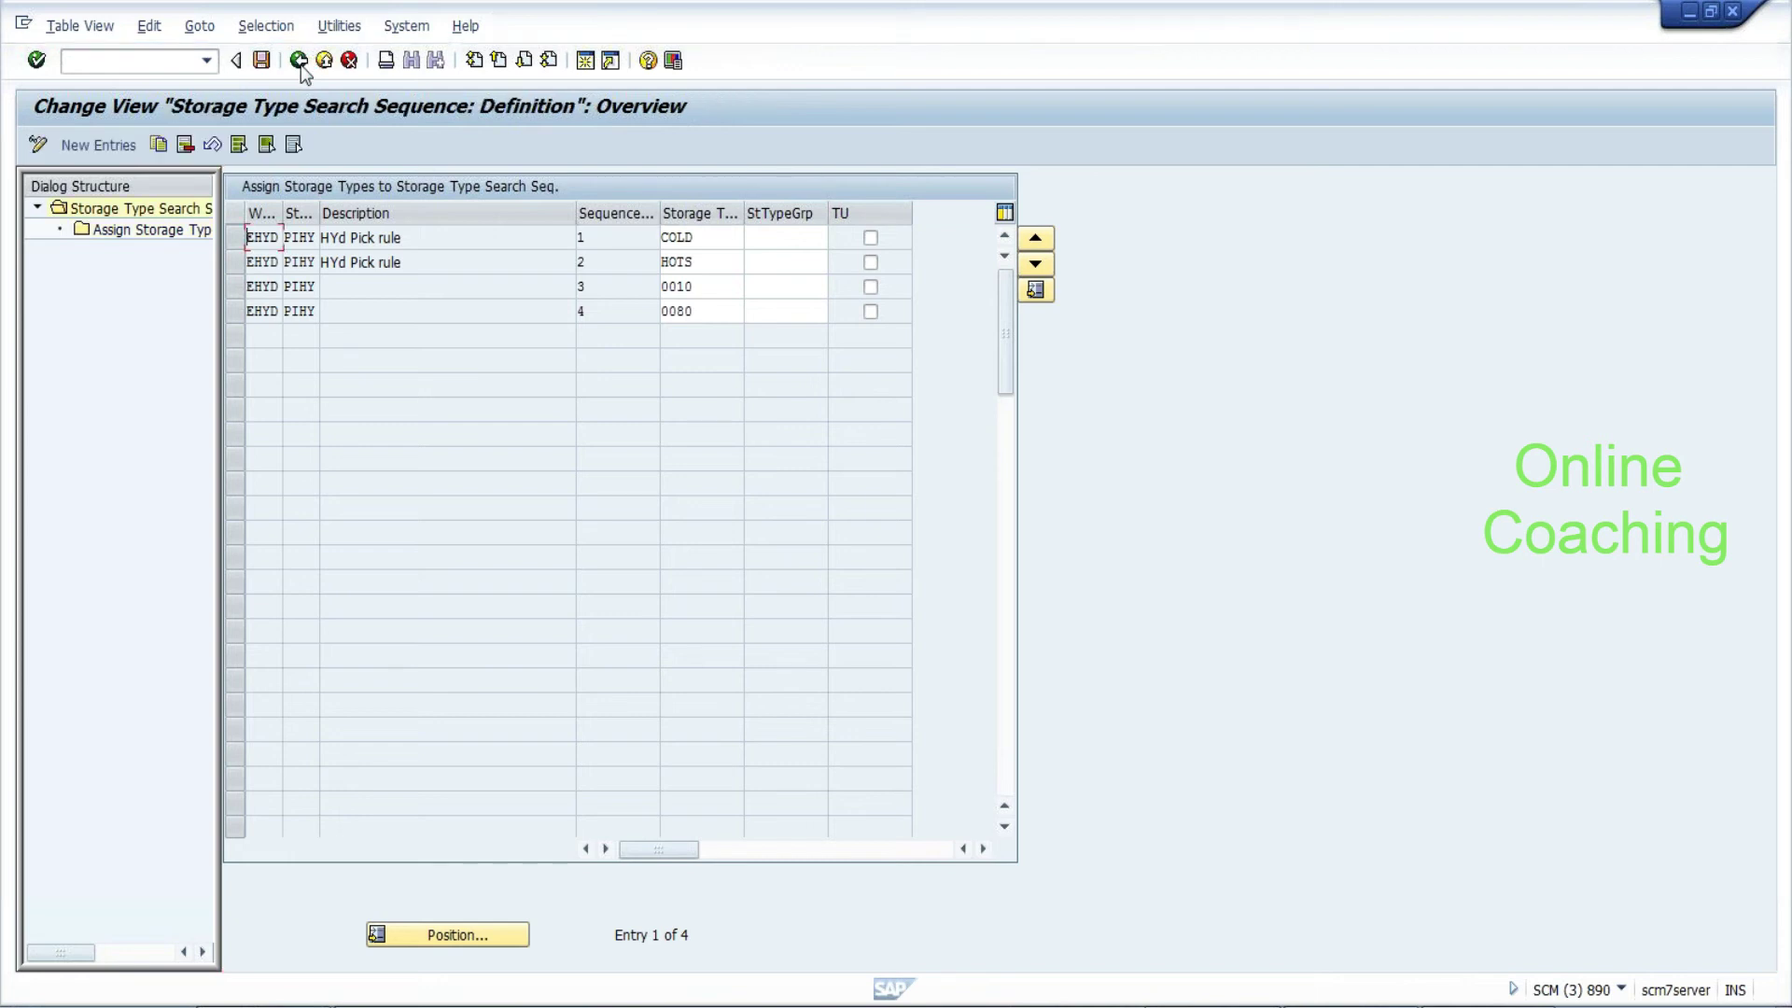
In the IMG, drill into Business Add-Ins > Goods Issue Process > Strategies > Stock Removal Strategies and select the search sequence BAdI
{"action": "left_click", "coordinate": [299, 61]}
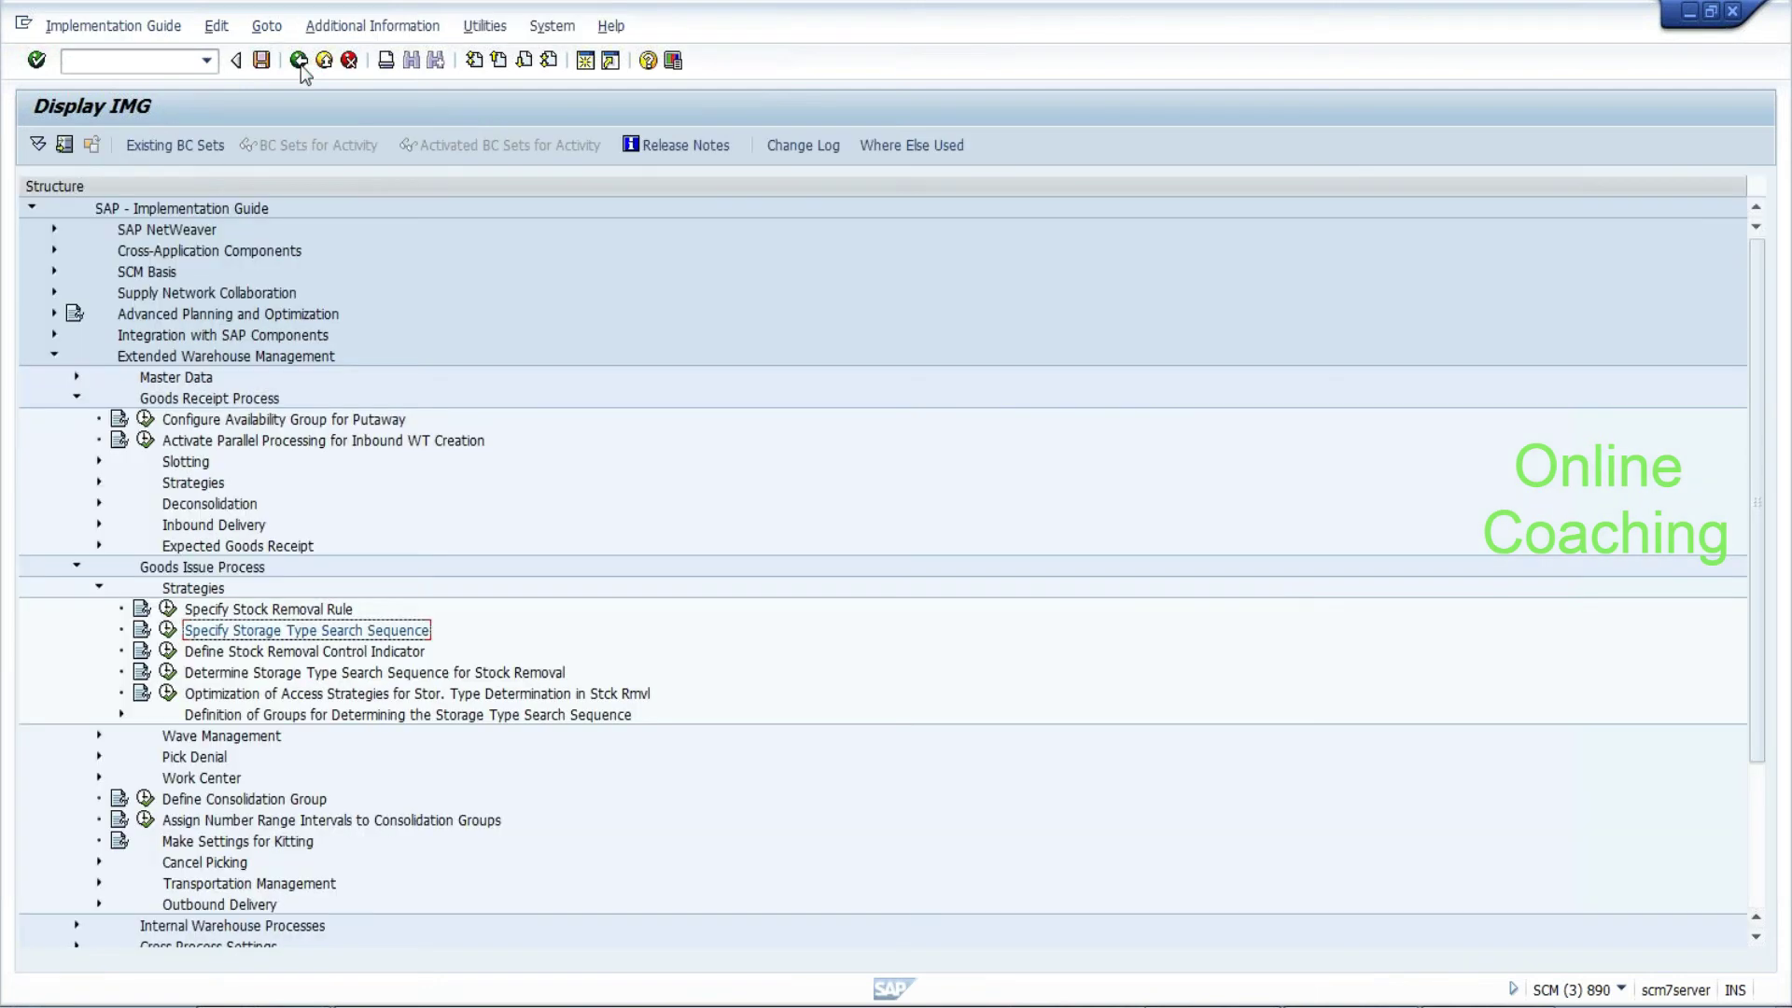
{"action": "left_click", "coordinate": [98, 589]}
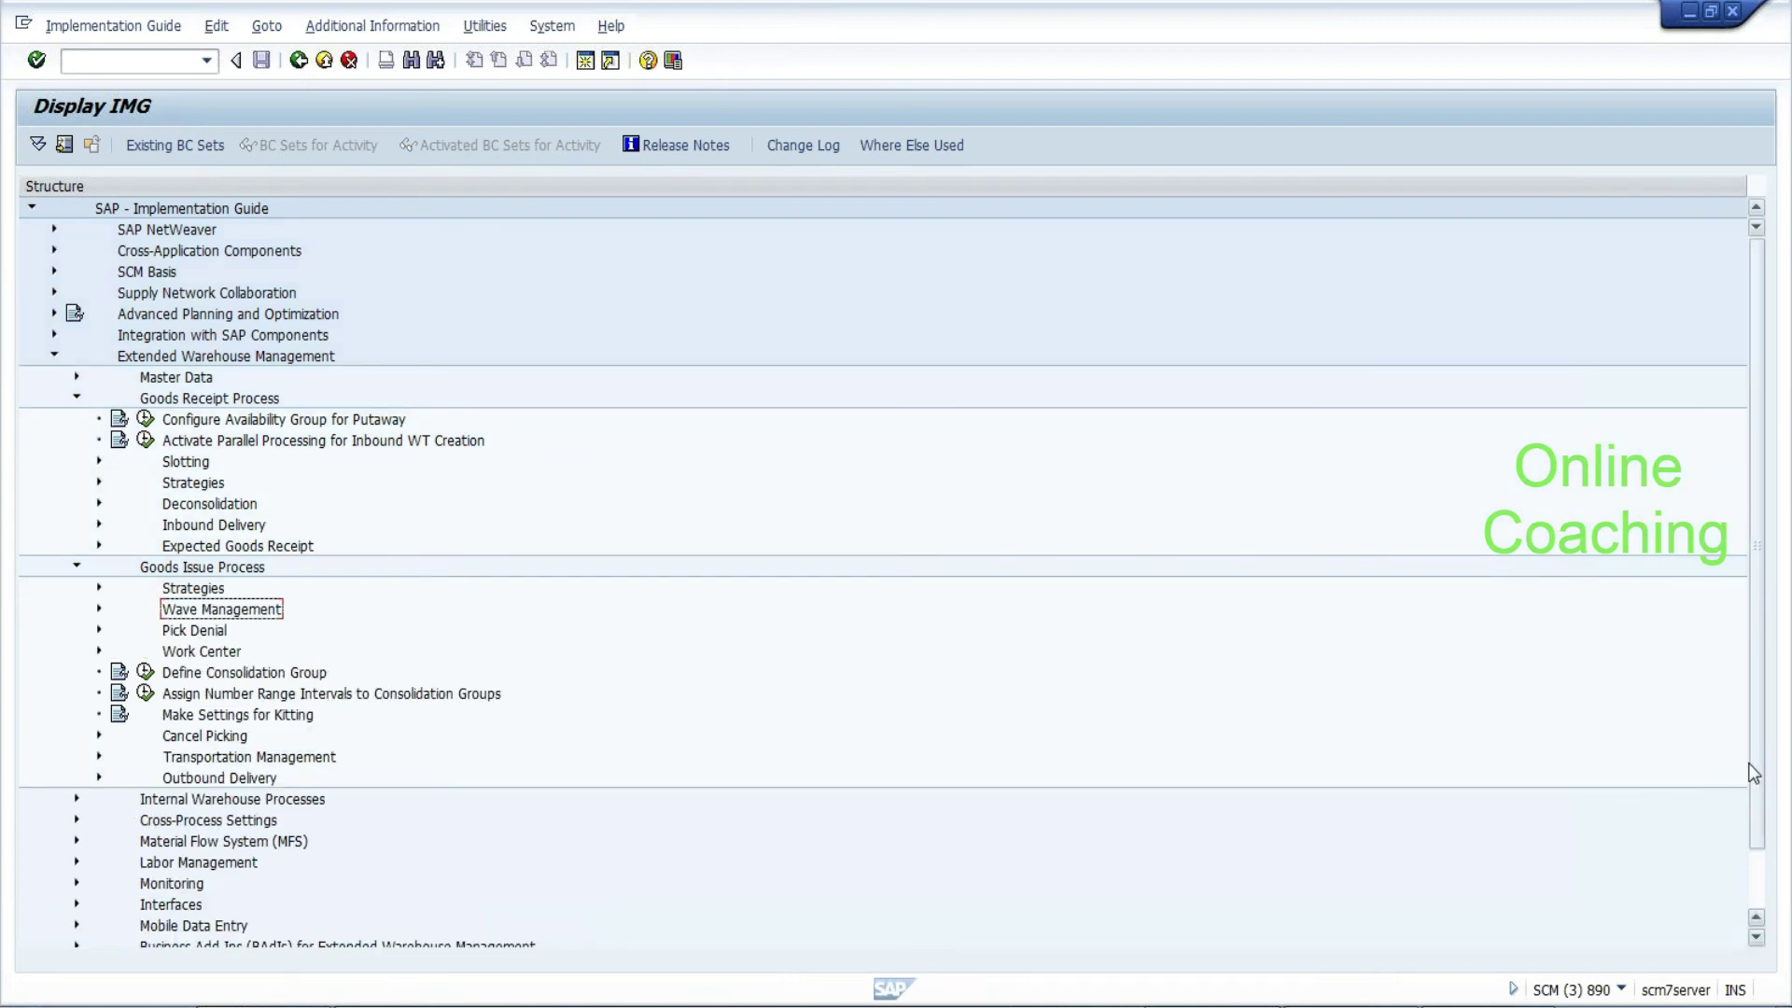
{"action": "scroll", "coordinate": [1761, 787], "scroll_direction": "down", "scroll_amount": 1}
{"action": "scroll", "coordinate": [1760, 787], "scroll_direction": "down", "scroll_amount": 2}
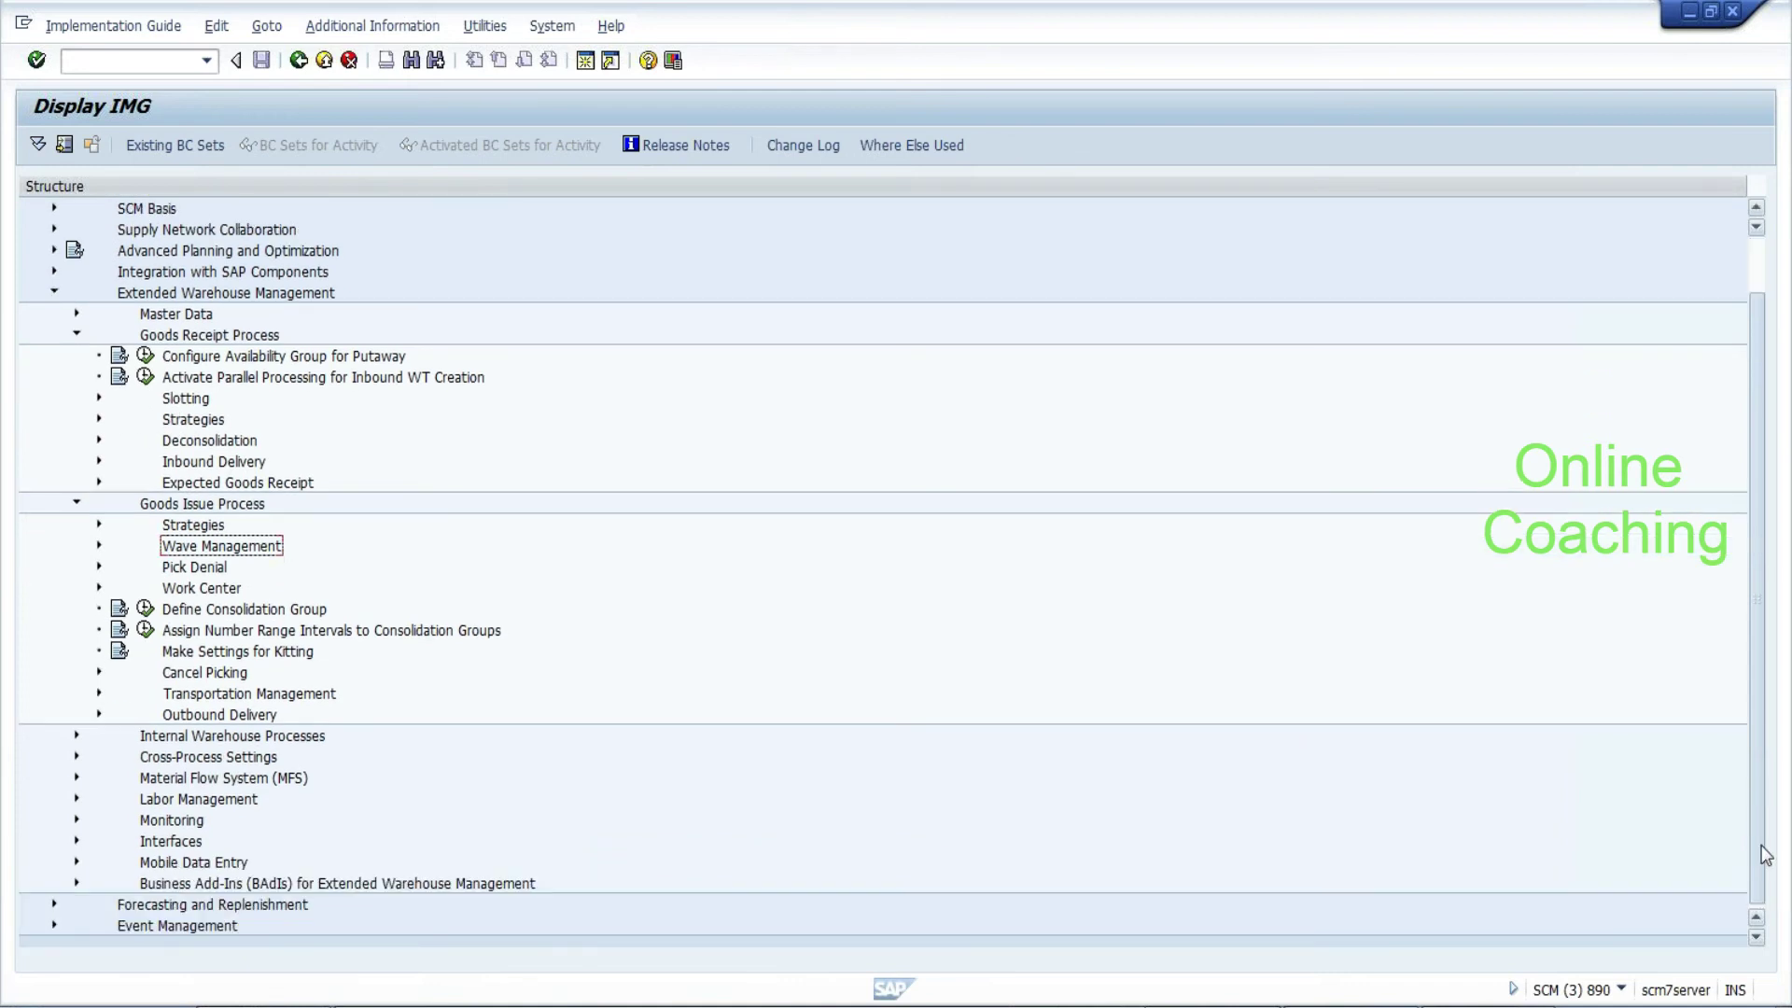
{"action": "left_click", "coordinate": [77, 883]}
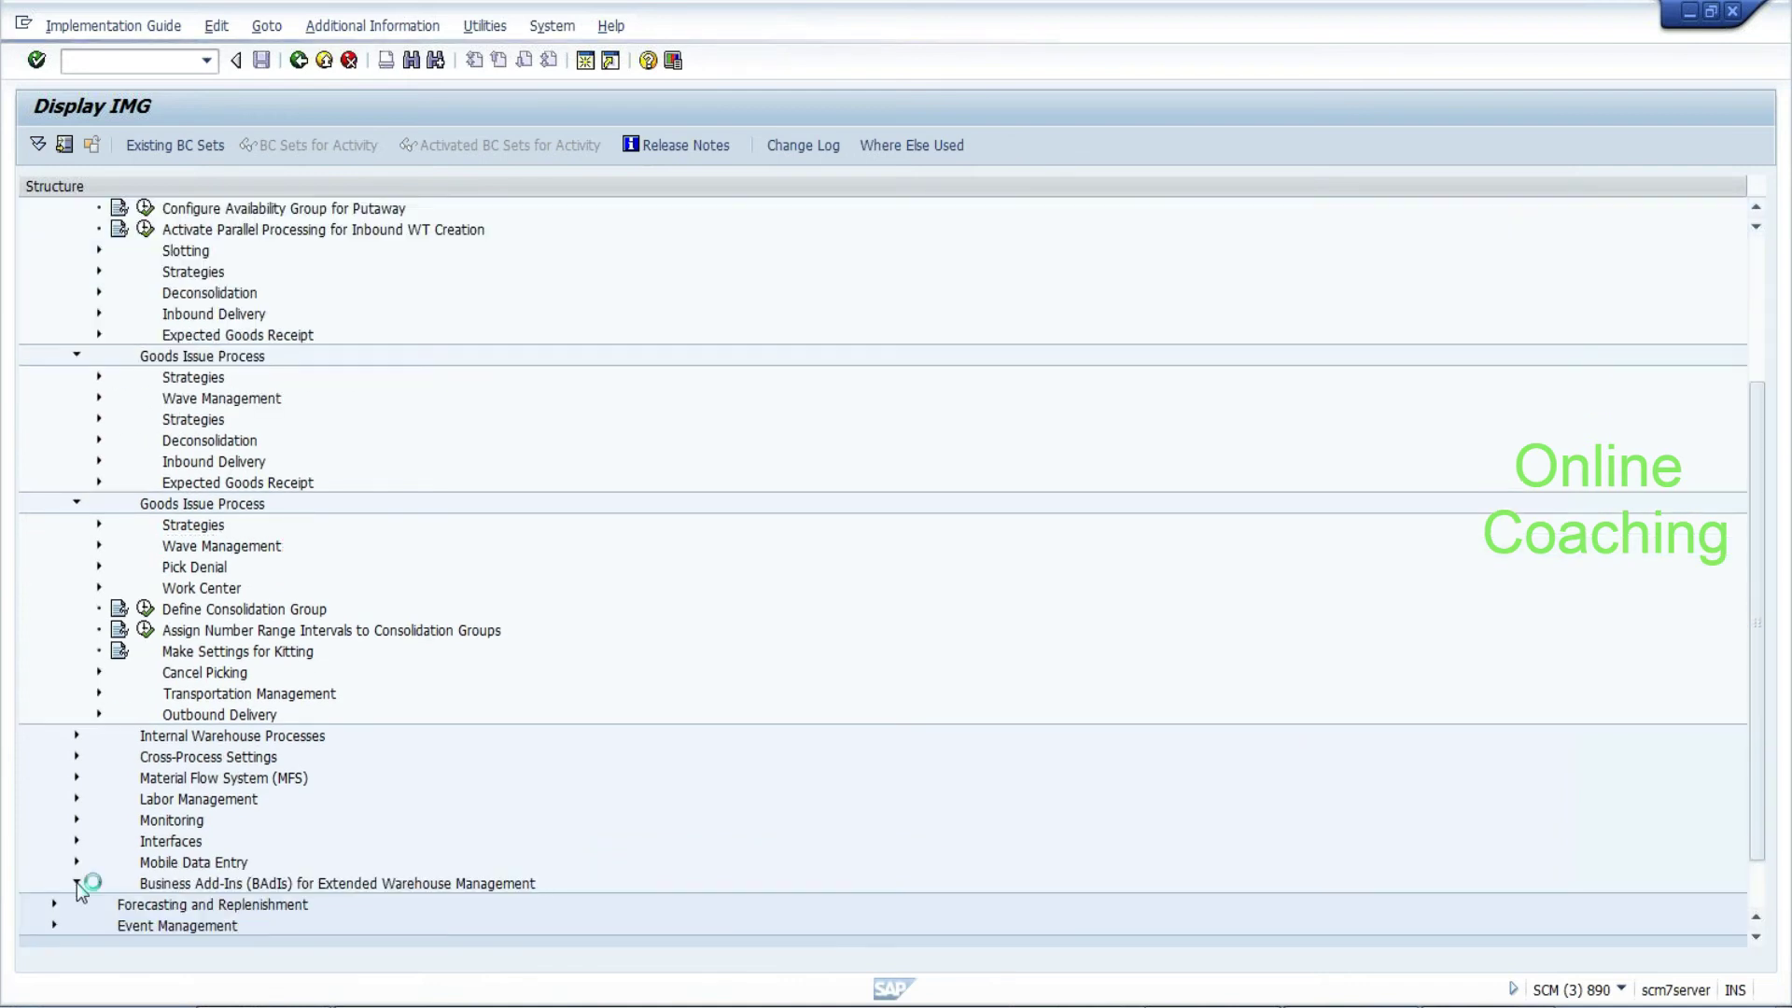
{"action": "left_click", "coordinate": [200, 782]}
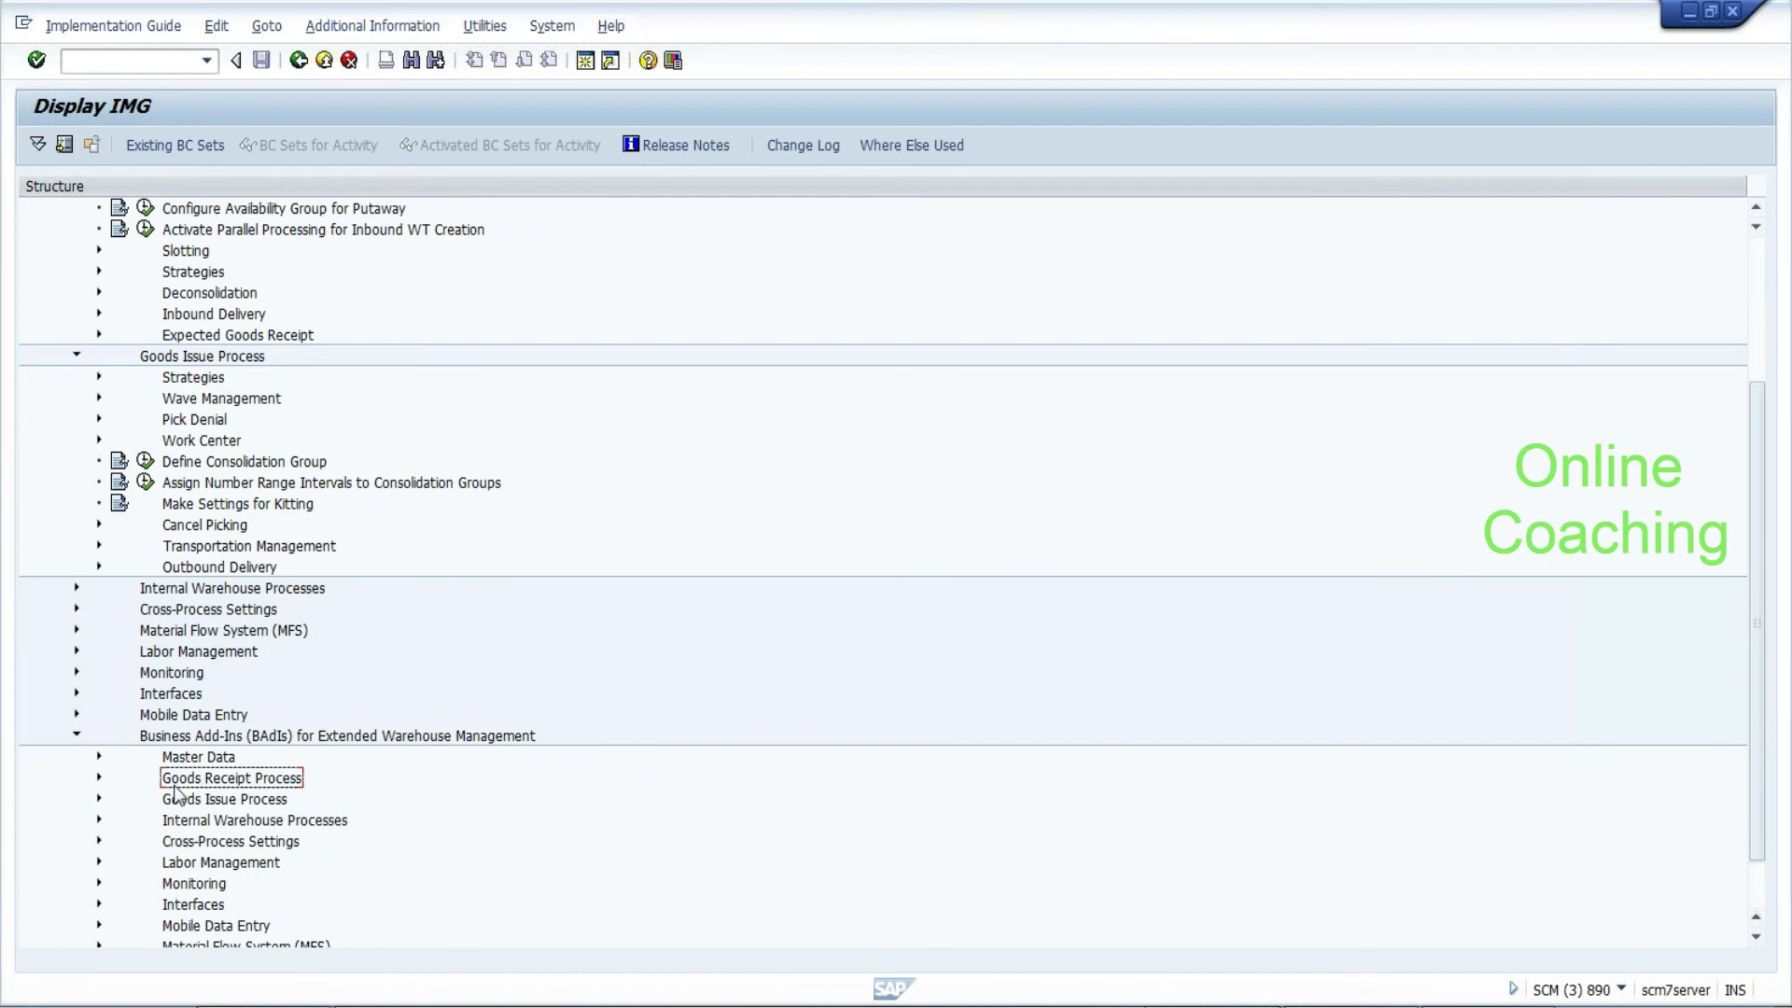
{"action": "left_click", "coordinate": [241, 801]}
{"action": "left_click", "coordinate": [99, 800]}
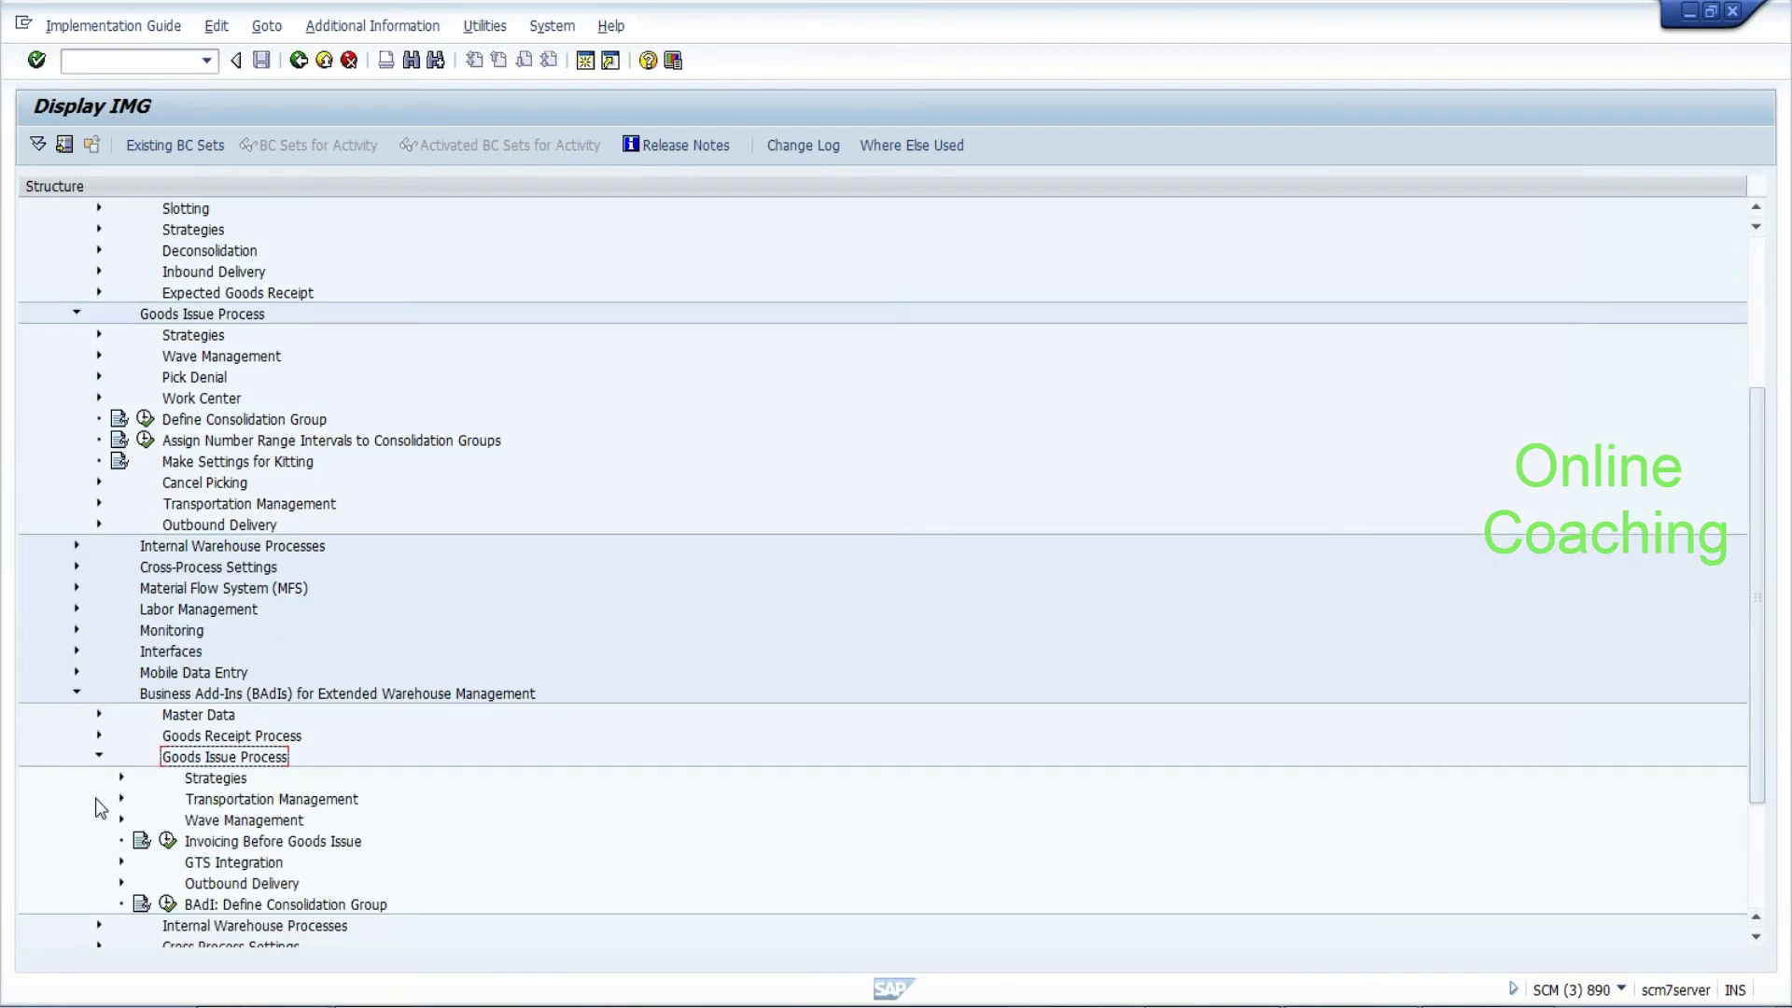
{"action": "left_click", "coordinate": [222, 782]}
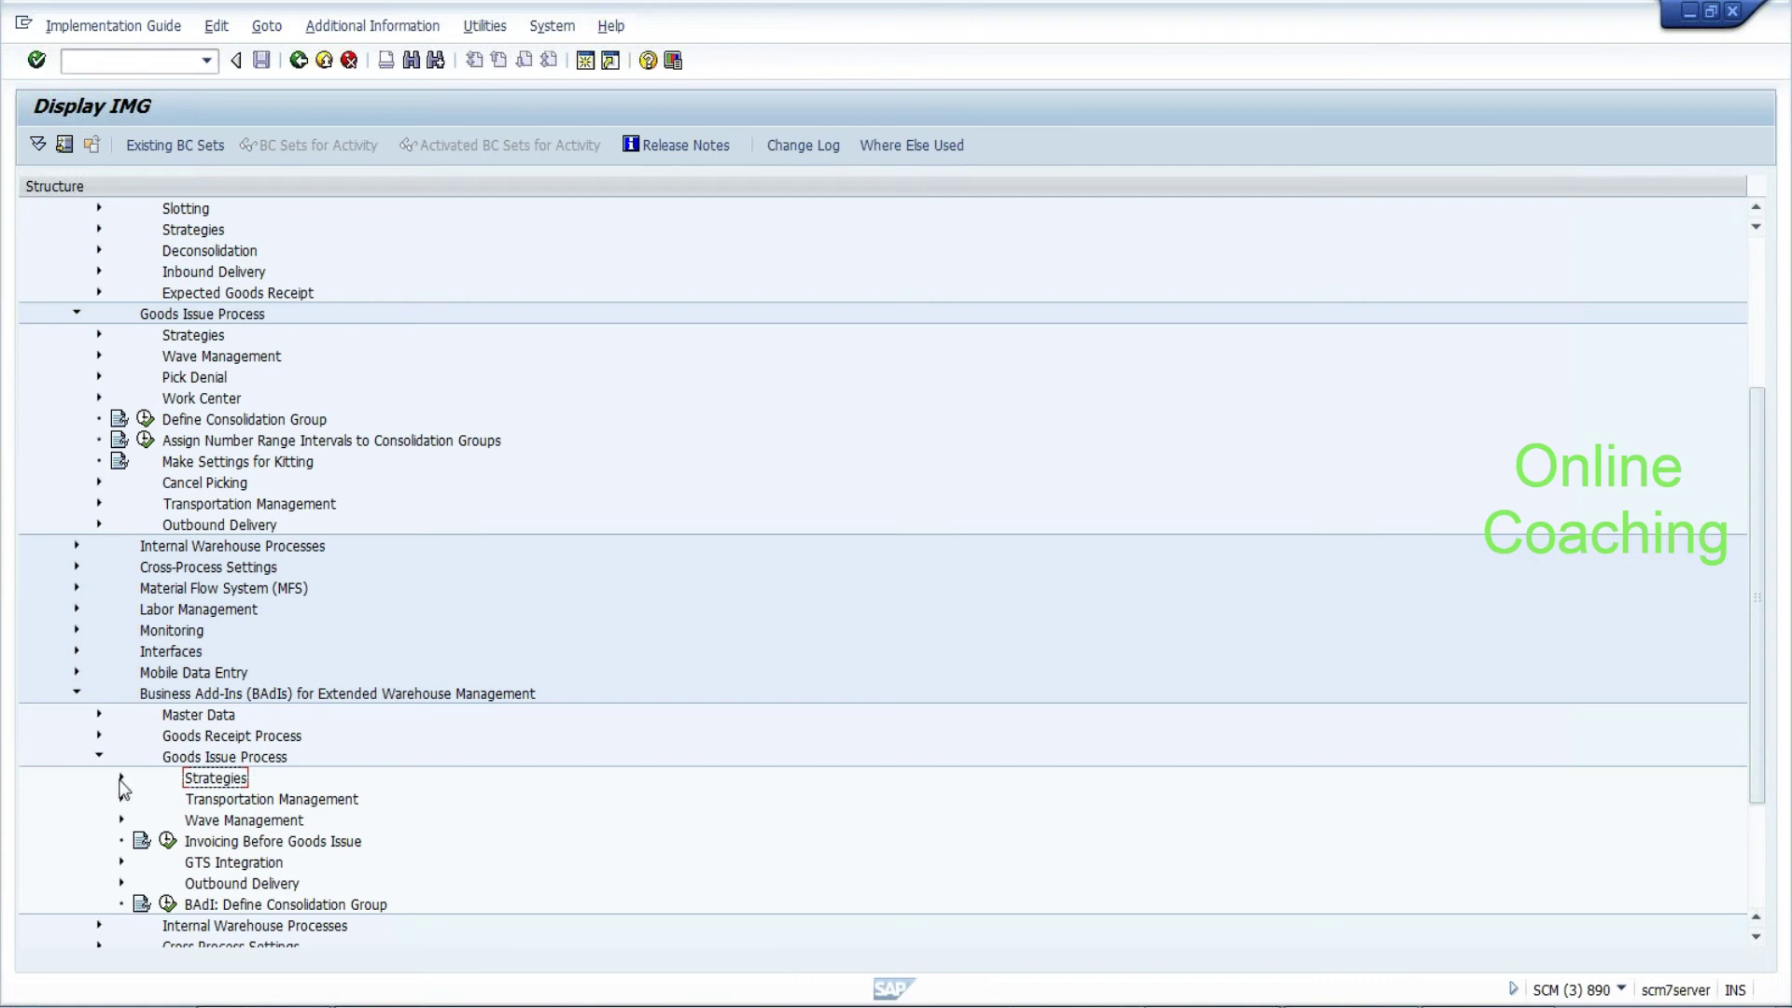
{"action": "left_click", "coordinate": [119, 779]}
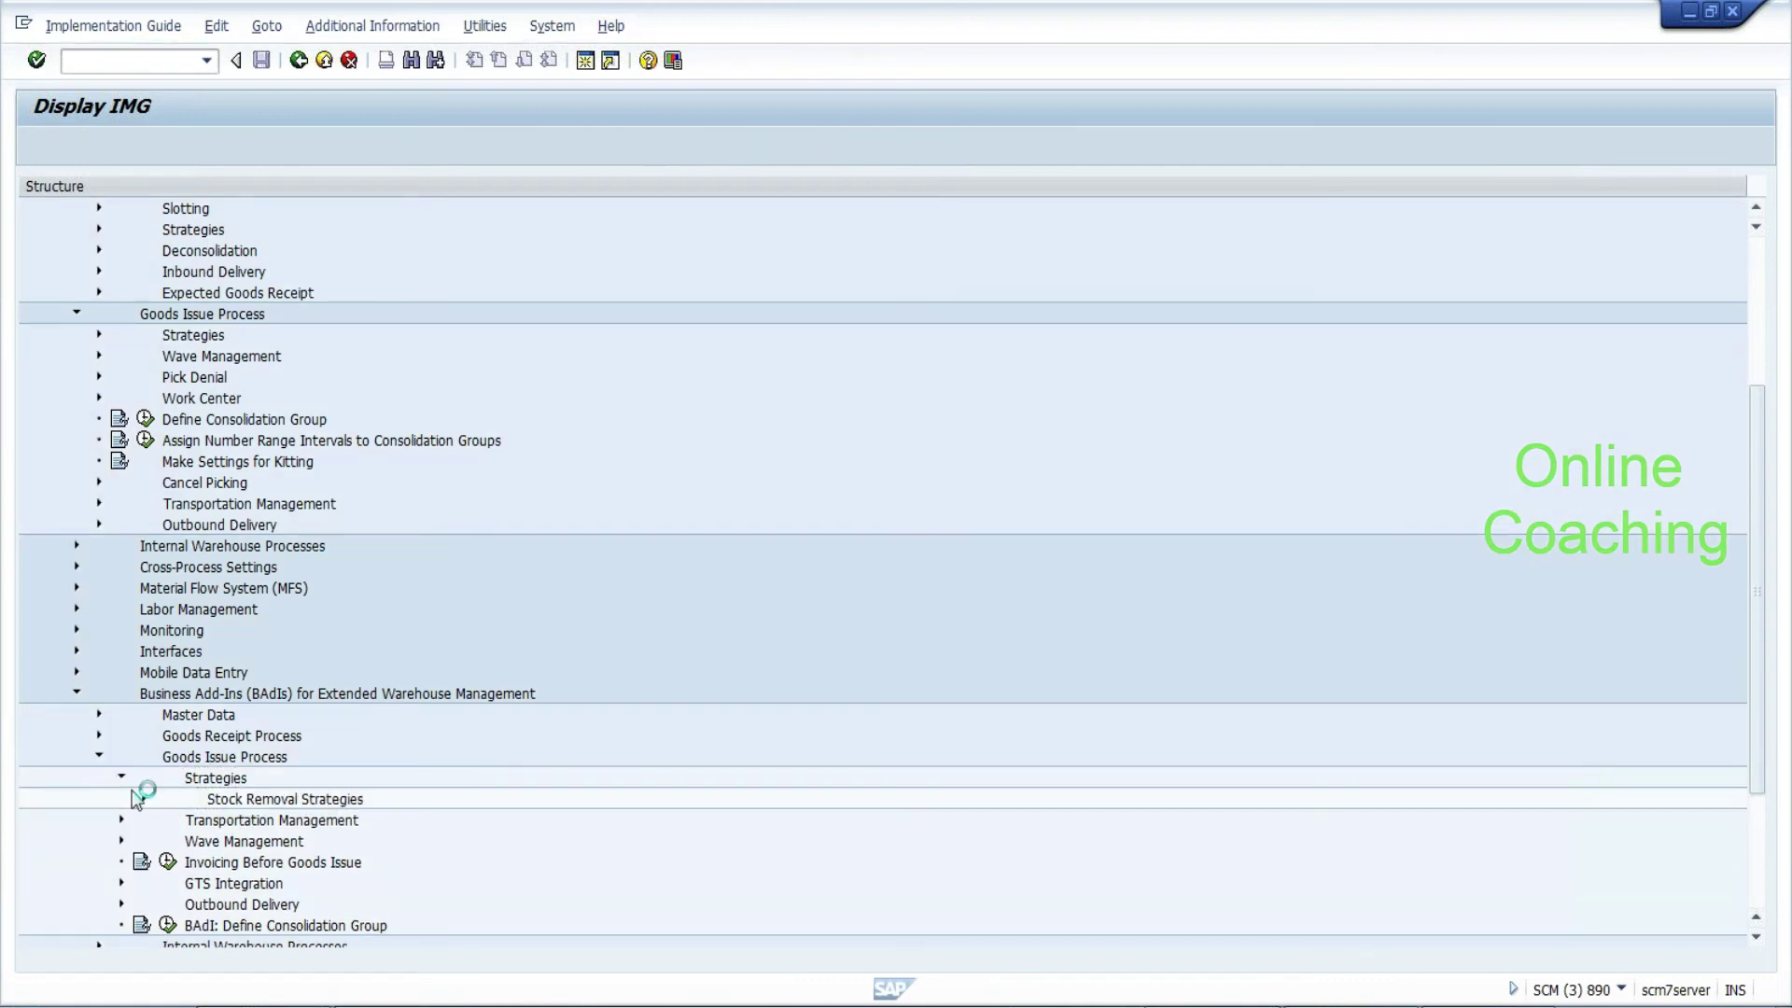
{"action": "left_click", "coordinate": [143, 799]}
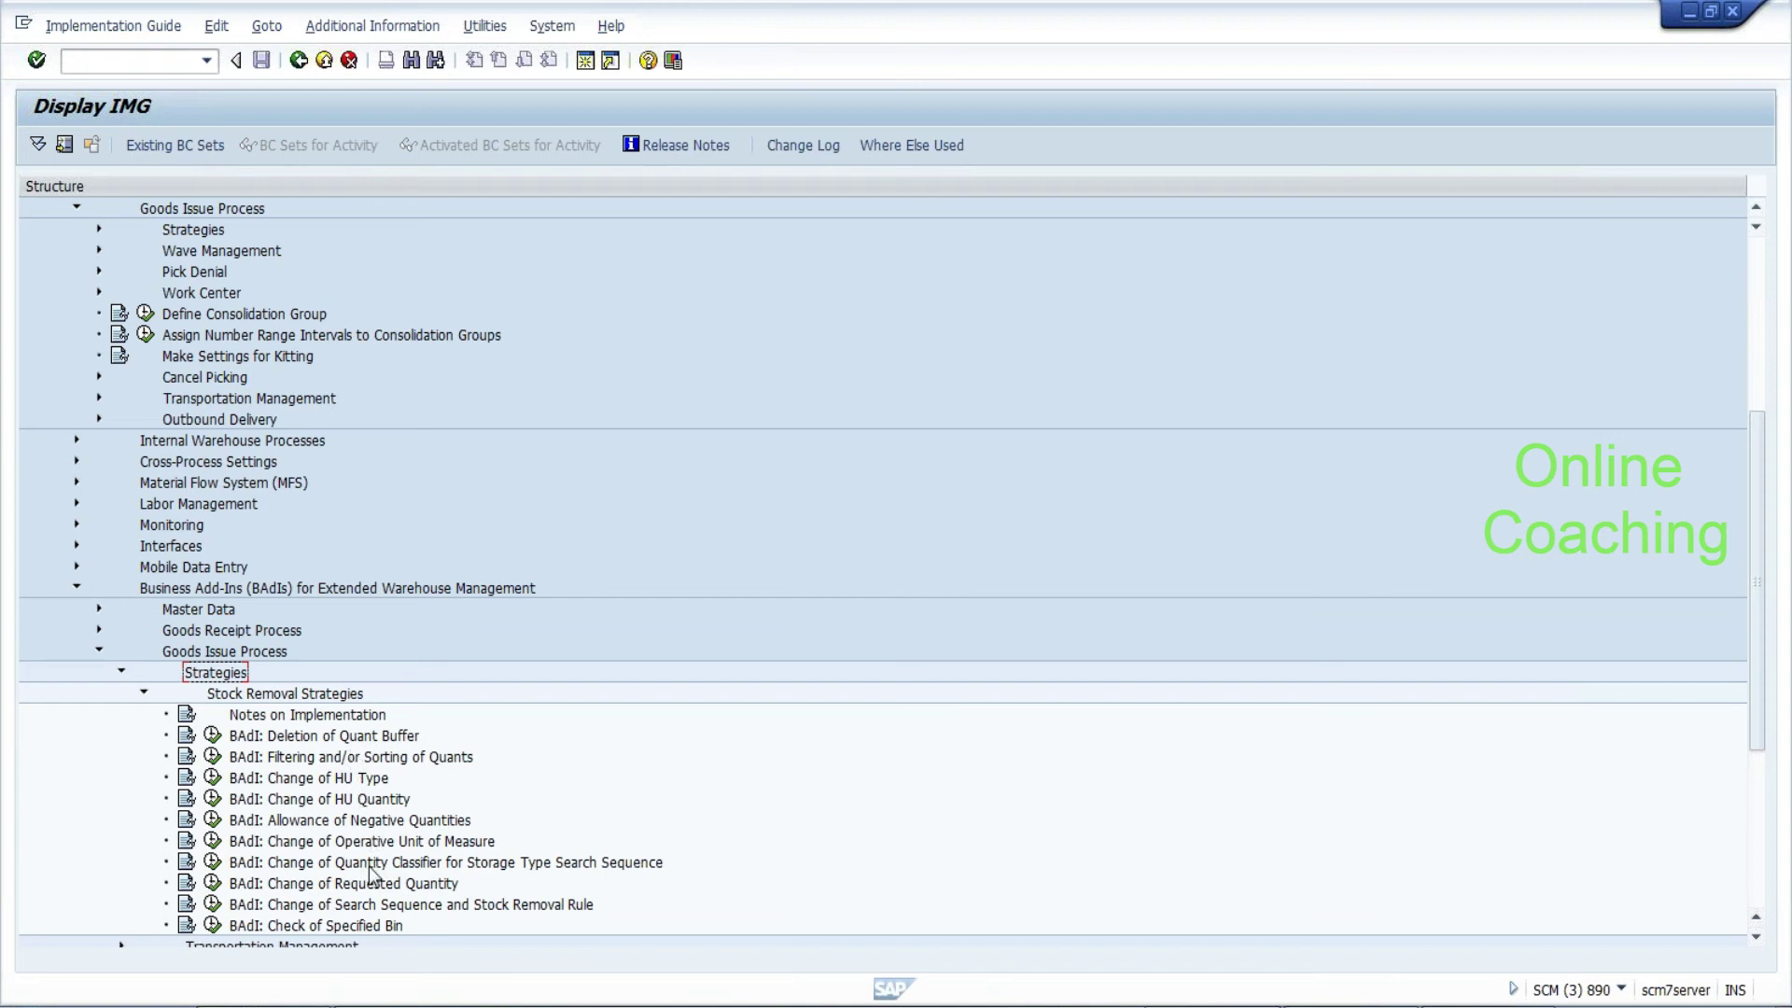
{"action": "left_click", "coordinate": [357, 906]}
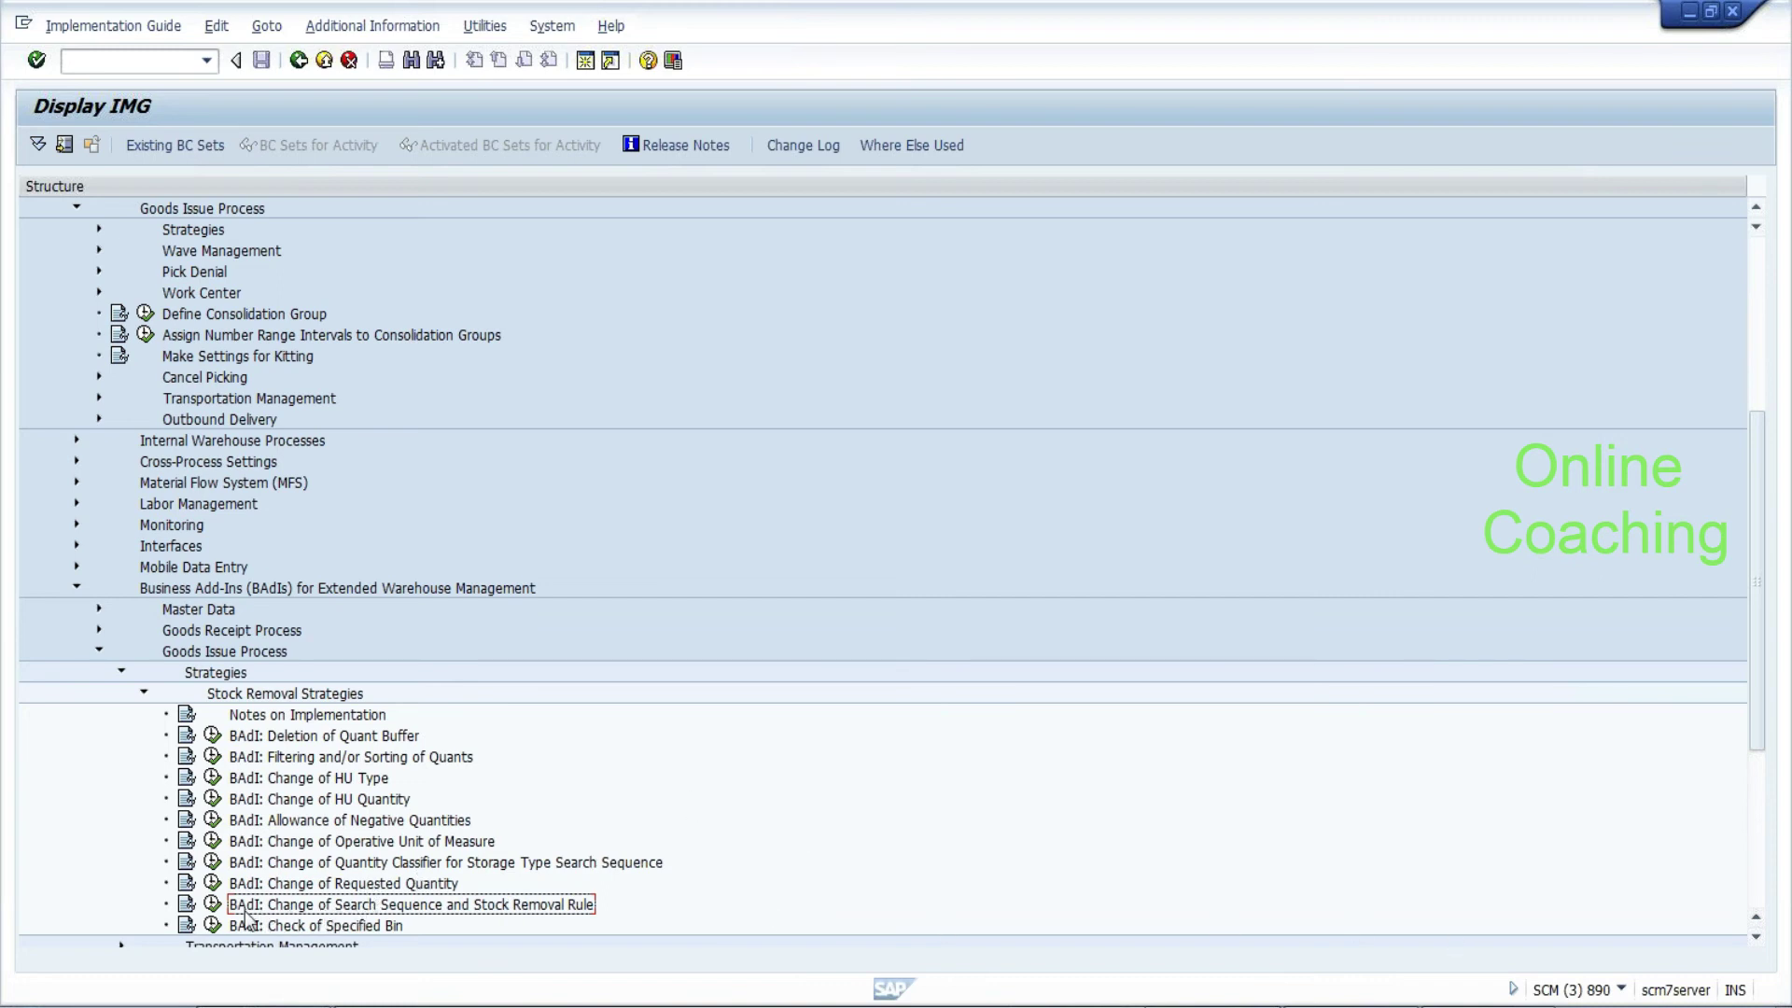
{"action": "left_click", "coordinate": [212, 905]}
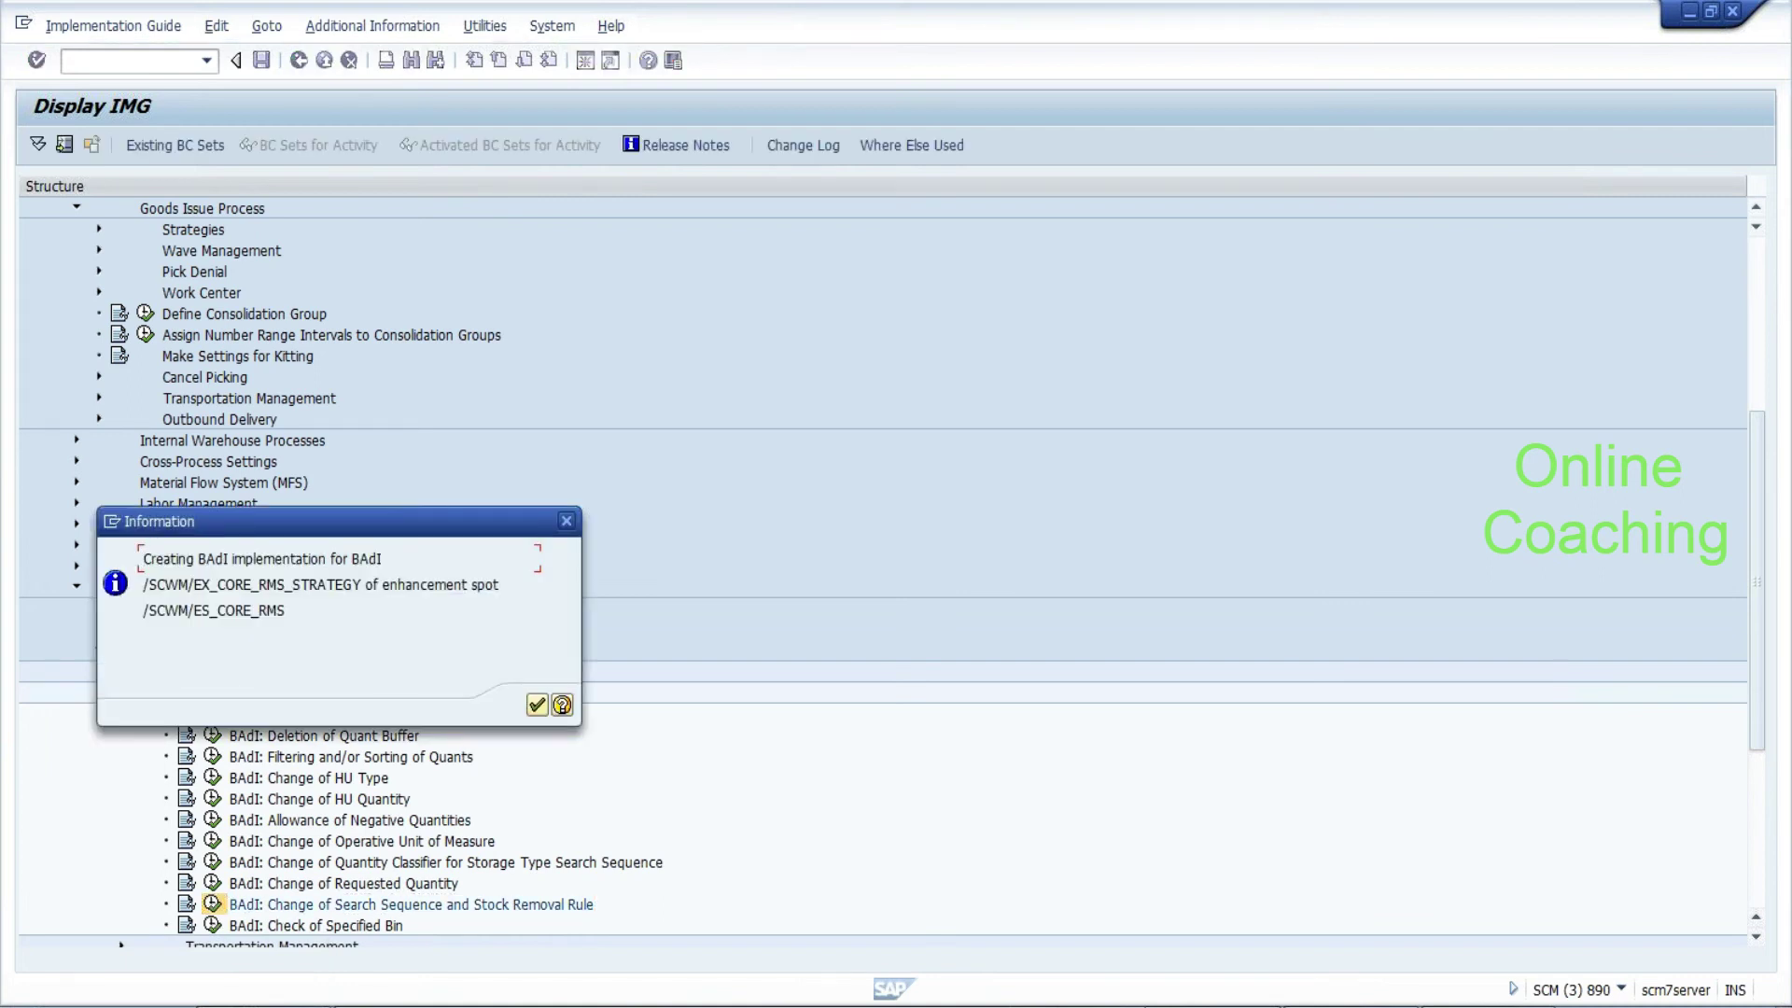
{"action": "key", "text": "Down"}
{"action": "key", "text": "shift+Right"}
{"action": "key", "text": "shift+Right"}
{"action": "key", "text": "shift+Right"}
{"action": "key", "text": "shift+Right"}
{"action": "key", "text": "shift+Right"}
{"action": "key", "text": "shift+Right"}
{"action": "key", "text": "shift+Right"}
{"action": "key", "text": "shift+Right"}
{"action": "key", "text": "shift+Right"}
{"action": "key", "text": "shift+Right"}
{"action": "key", "text": "shift+Right"}
{"action": "key", "text": "shift+Right"}
{"action": "key", "text": "shift+Right"}
{"action": "key", "text": "shift+Right"}
{"action": "key", "text": "shift+Right"}
{"action": "key", "text": "shift+Right"}
{"action": "key", "text": "shift+Right"}
{"action": "key", "text": "shift+Right"}
{"action": "key", "text": "shift+Right"}
{"action": "key", "text": "shift+Right"}
{"action": "key", "text": "shift+Right"}
{"action": "key", "text": "shift+Right"}
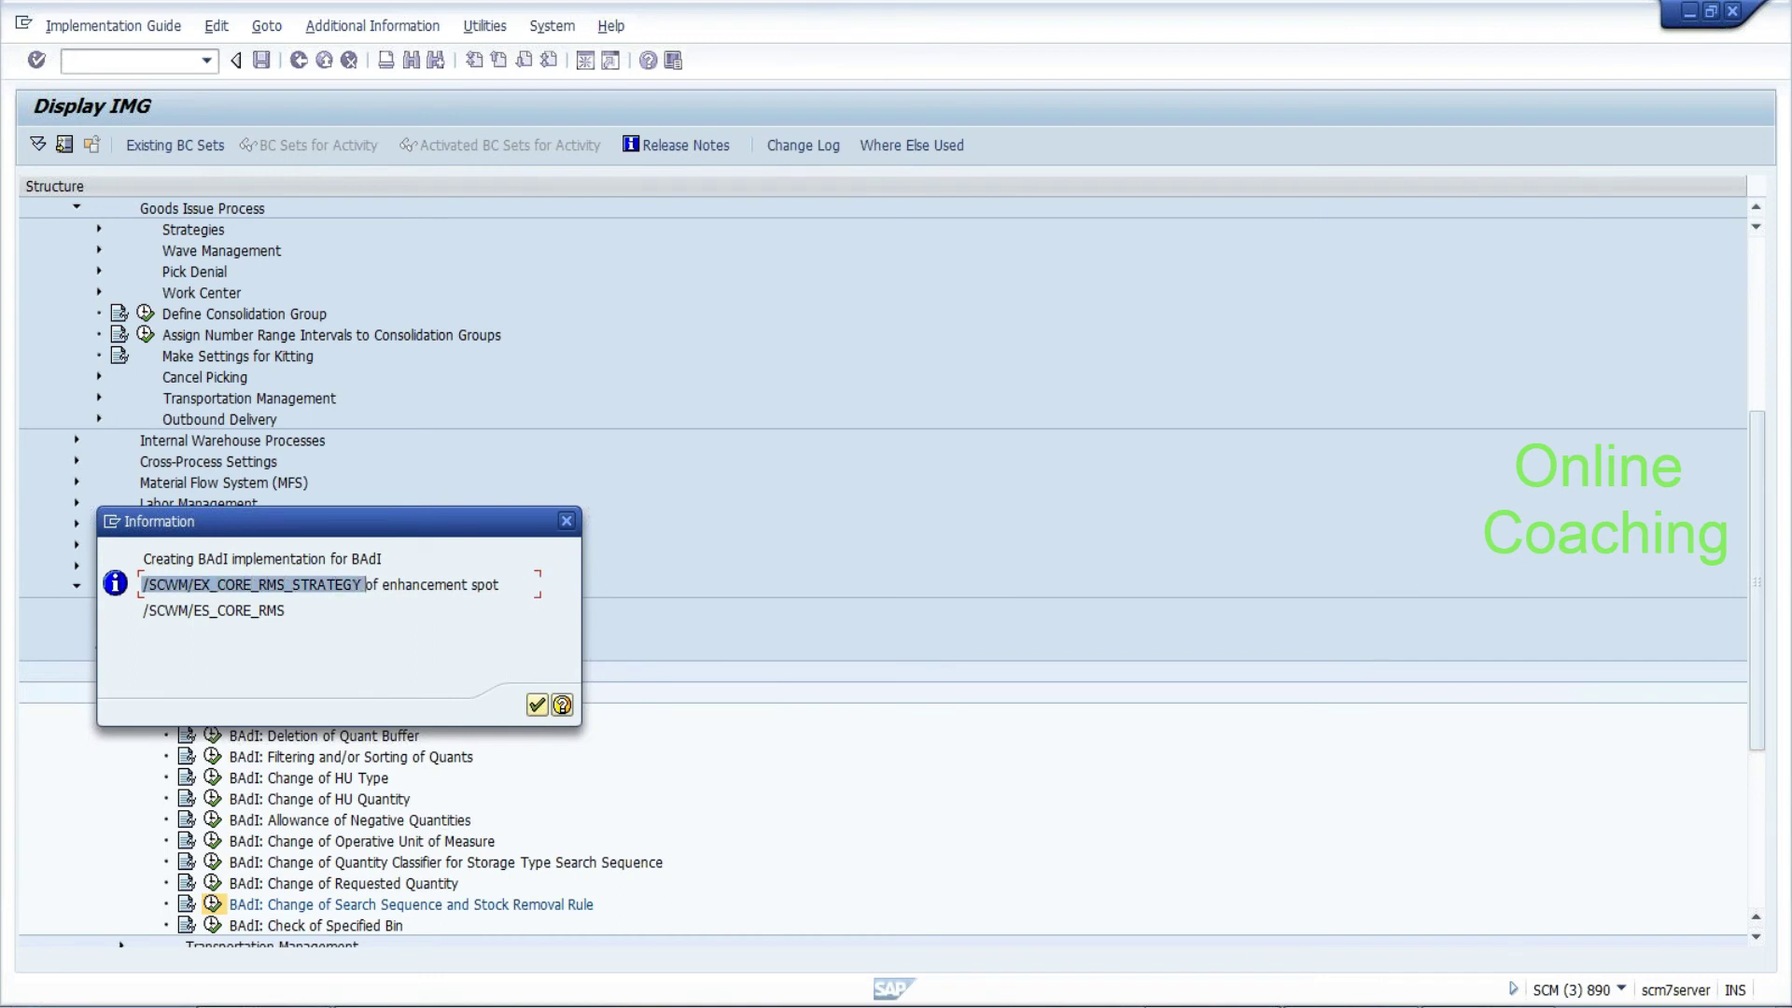
{"action": "key", "text": "ctrl+c"}
{"action": "left_click", "coordinate": [537, 705]}
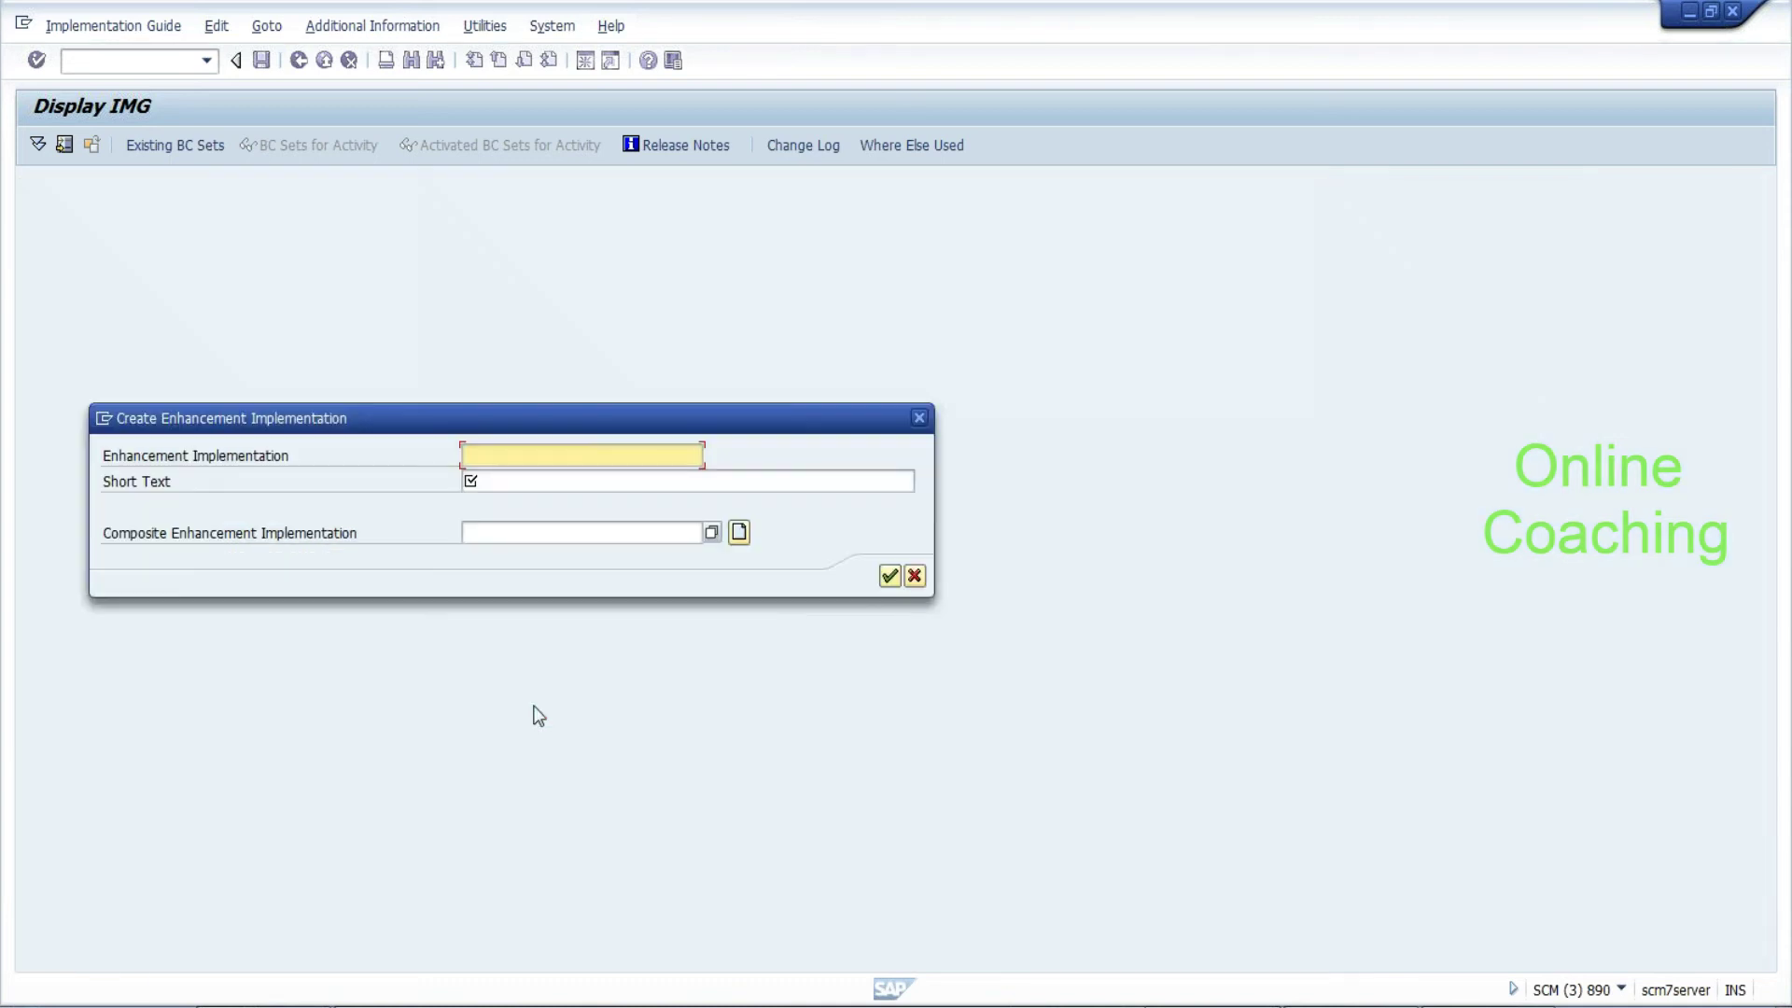
{"action": "type", "text": "cad"}
{"action": "key", "text": "BackSpace"}
{"action": "key", "text": "BackSpace"}
{"action": "key", "text": "BackSpace"}
{"action": "type", "text": "ZCHANGE_PICK_STR"}
{"action": "key", "text": "Tab"}
{"action": "type", "text": "Pick stra"}
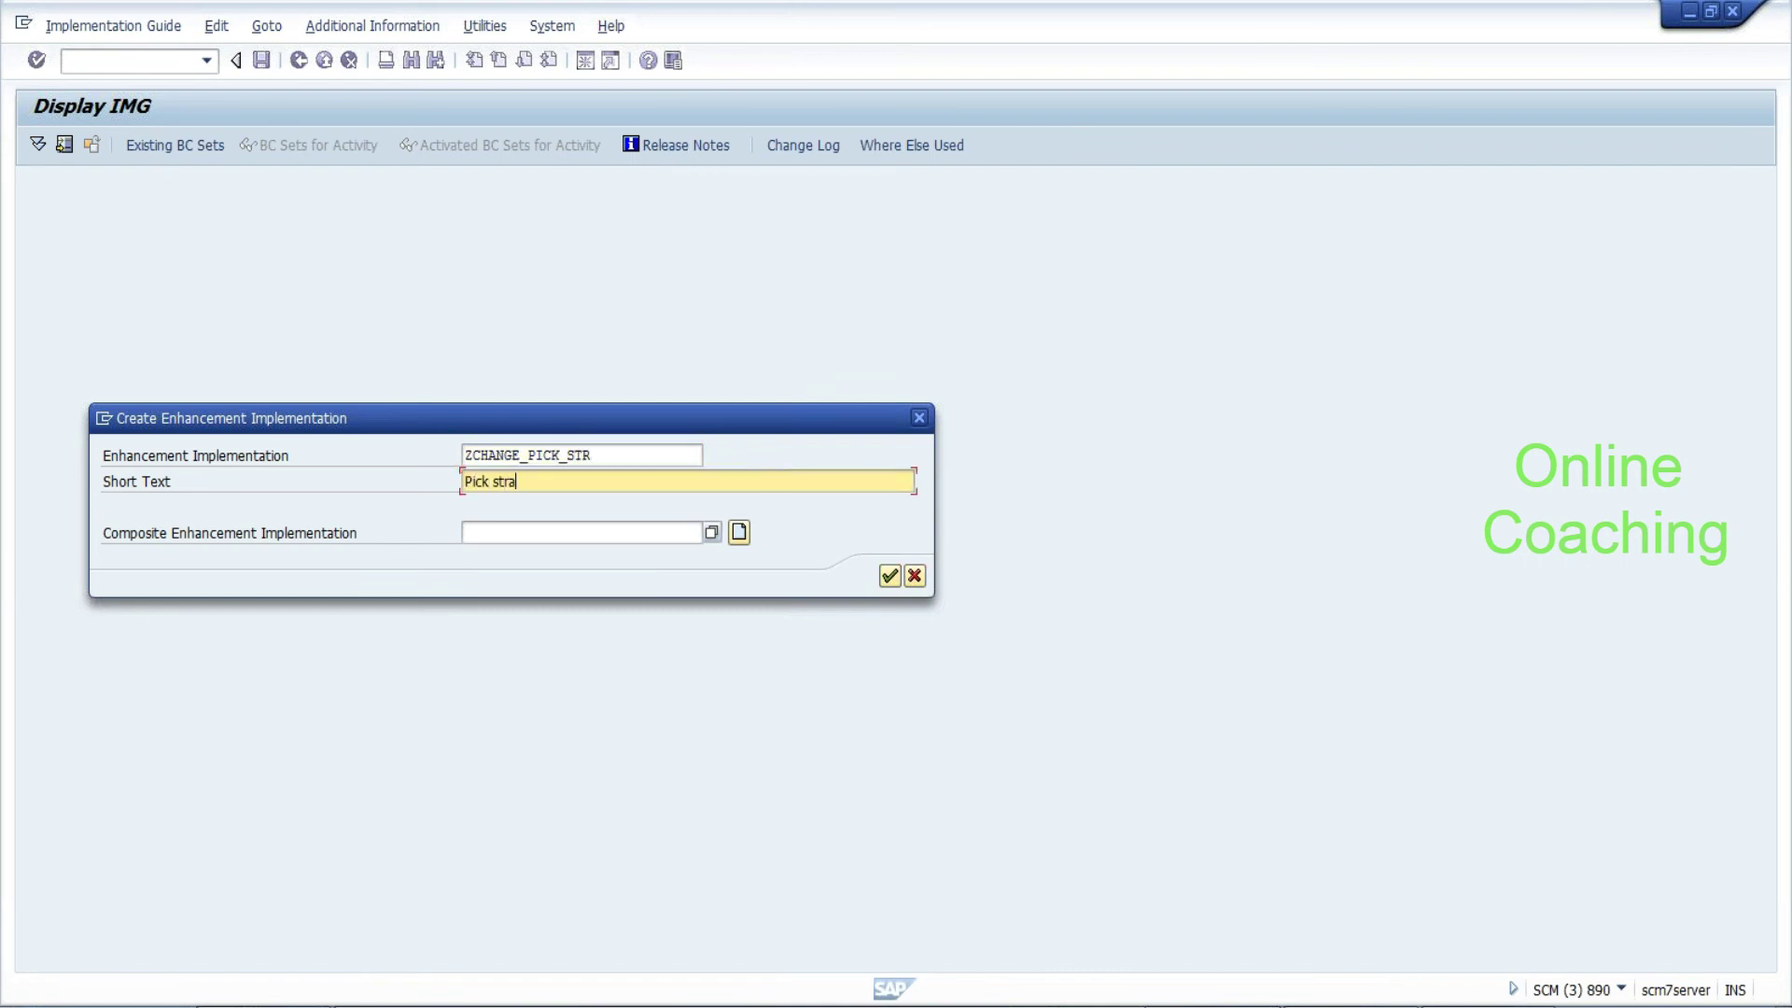
{"action": "type", "text": "gey change"}
{"action": "left_click", "coordinate": [891, 579]}
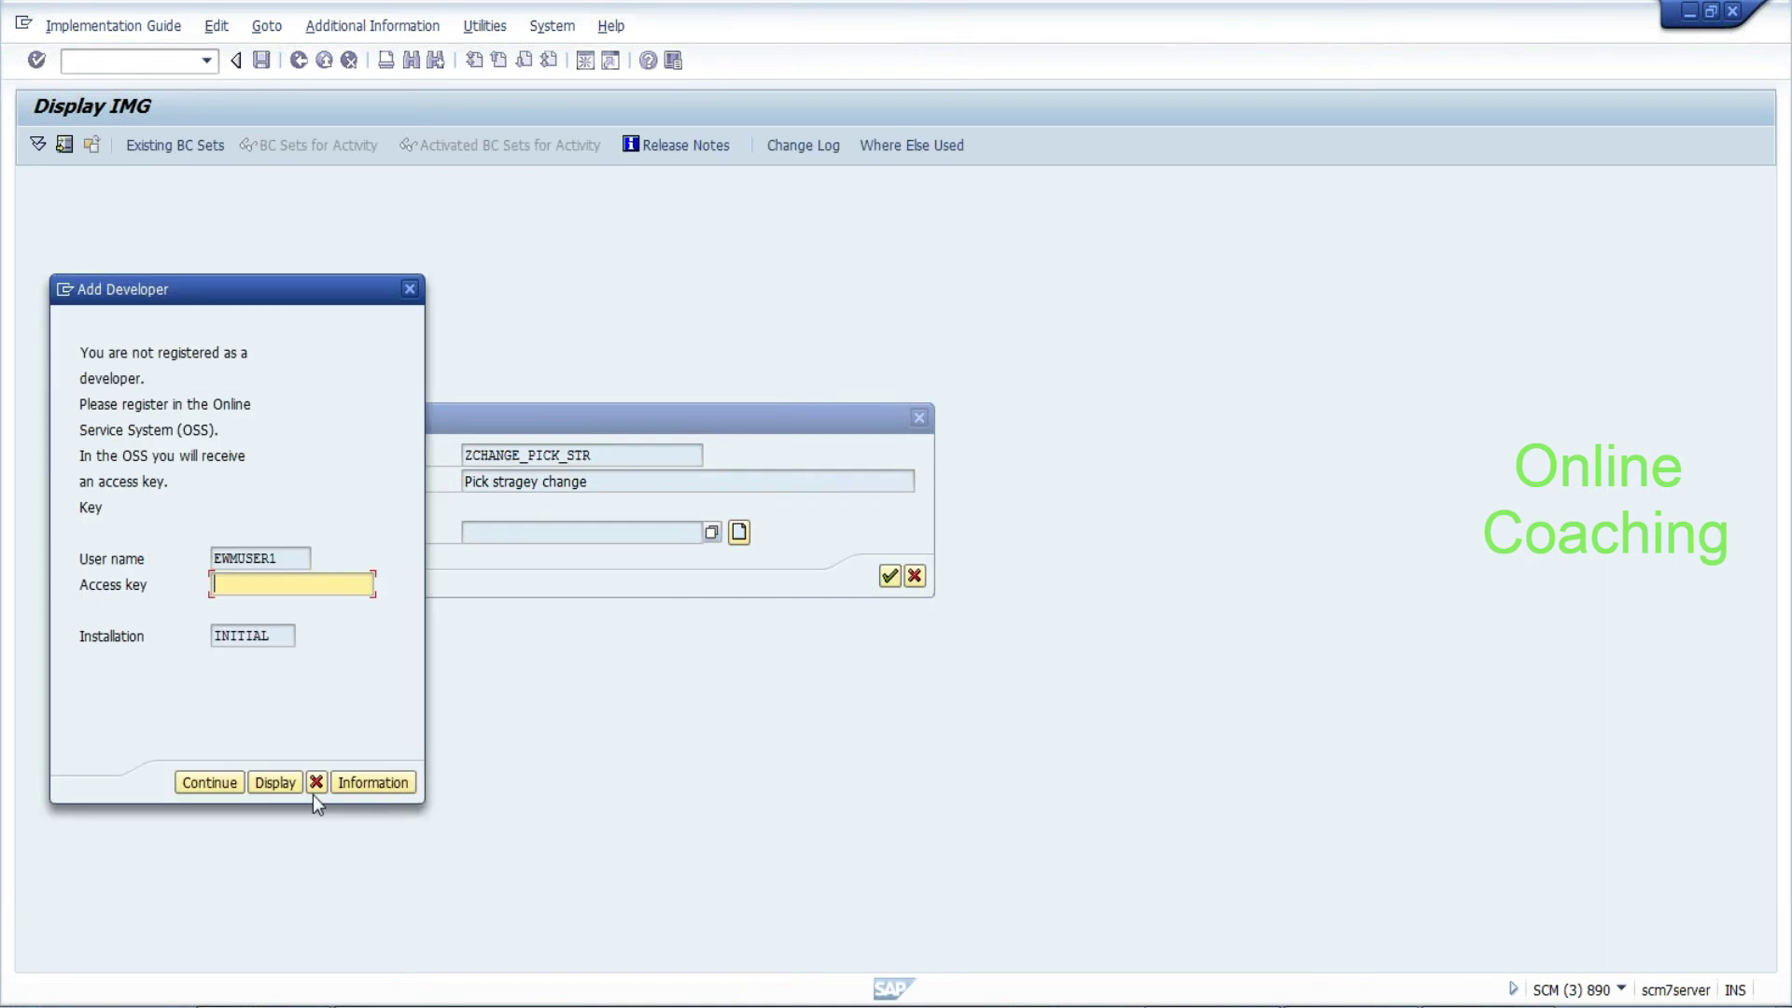
{"action": "left_click", "coordinate": [317, 782]}
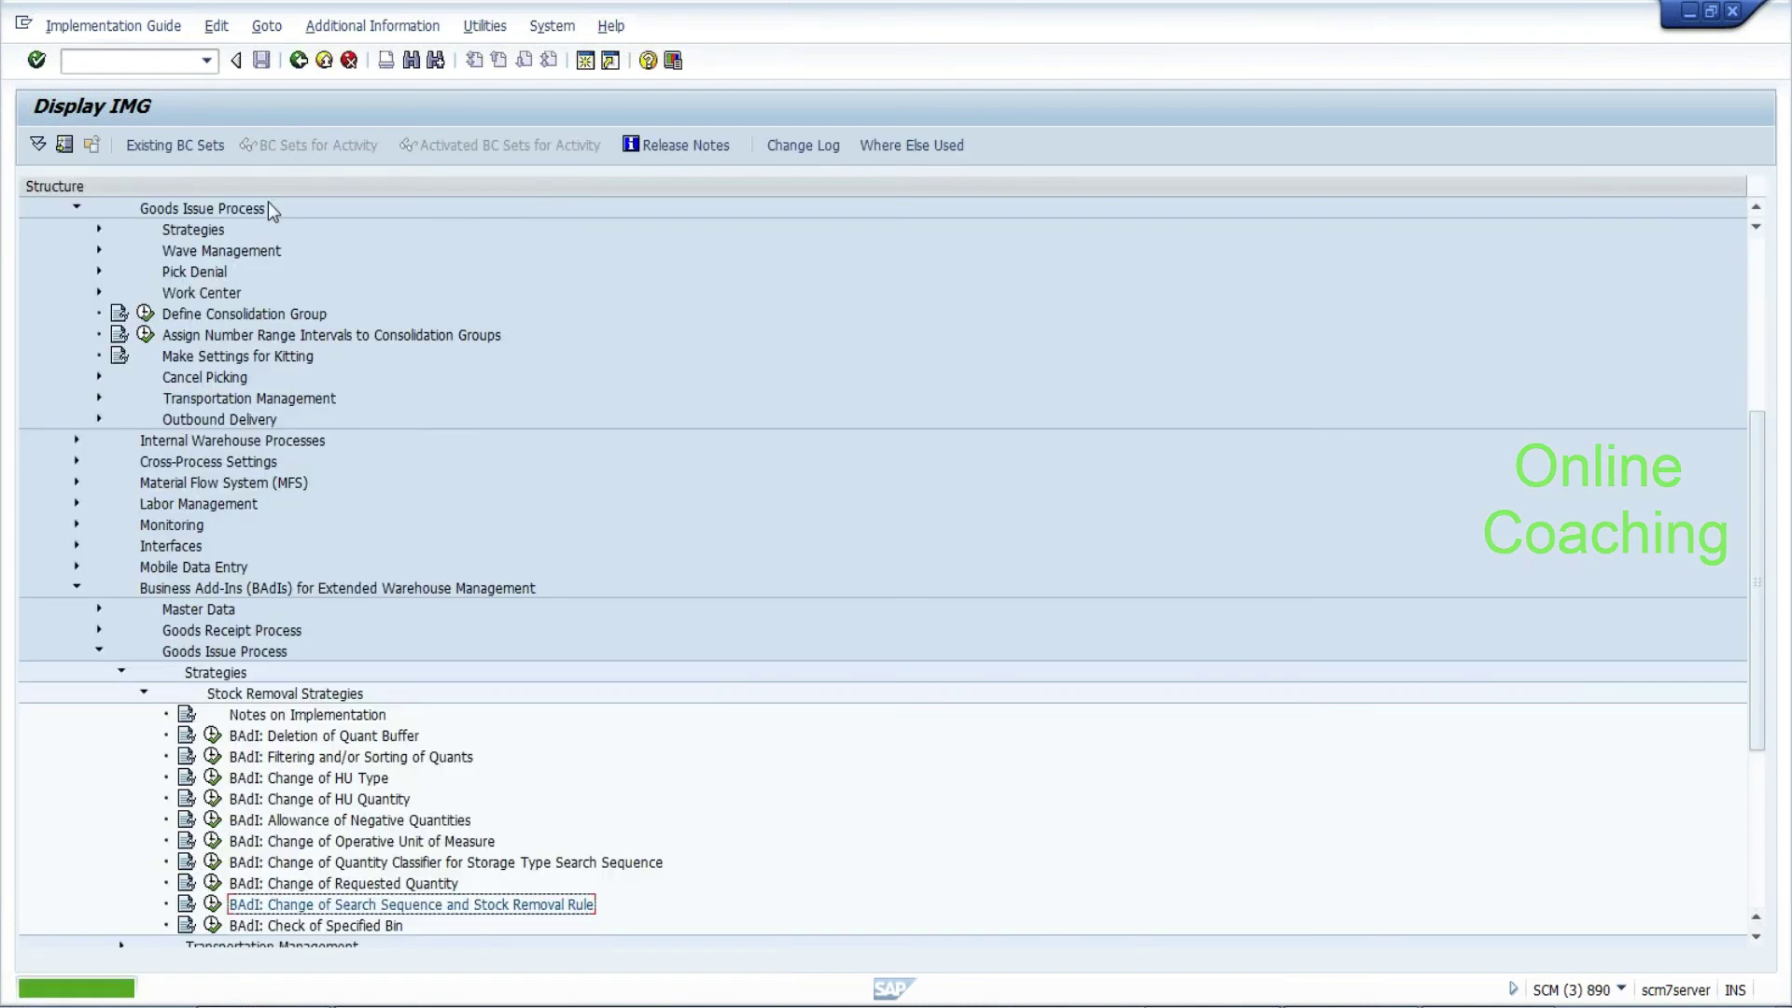
Display the locked-out user in user maintenance via /osu01
{"action": "left_click", "coordinate": [130, 61]}
{"action": "type", "text": "/osu01"}
{"action": "key", "text": "Return"}
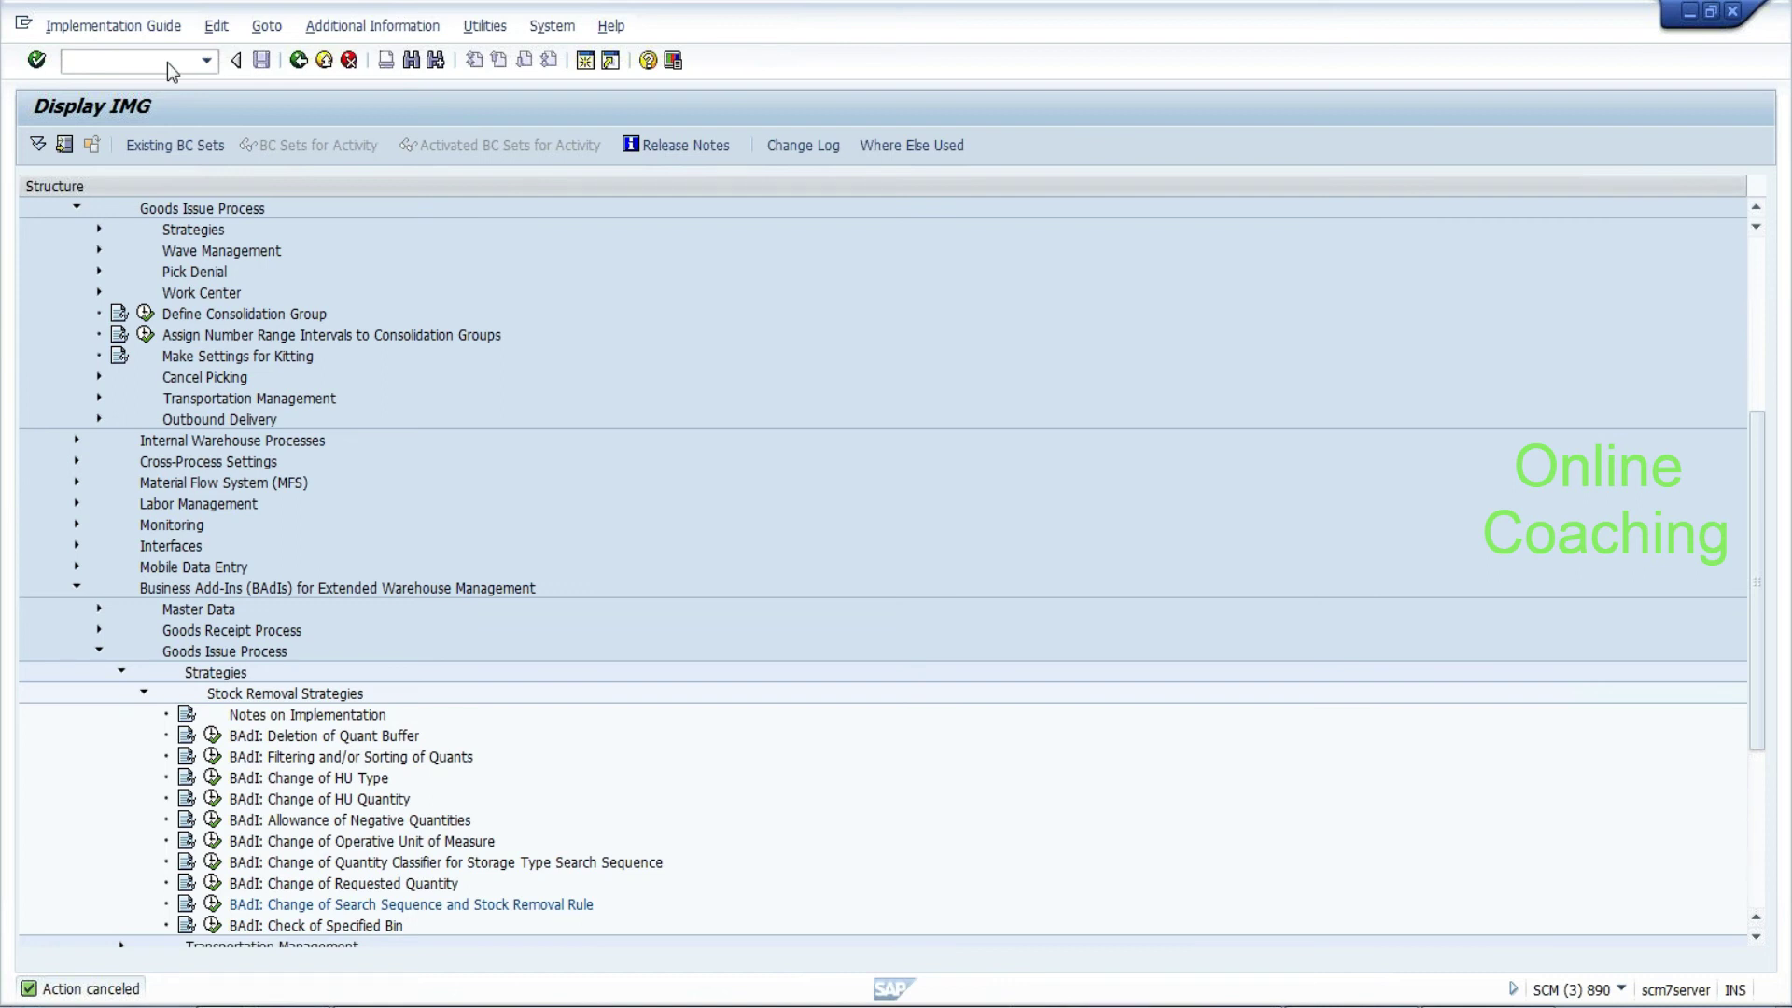
{"action": "type", "text": "sapuser"}
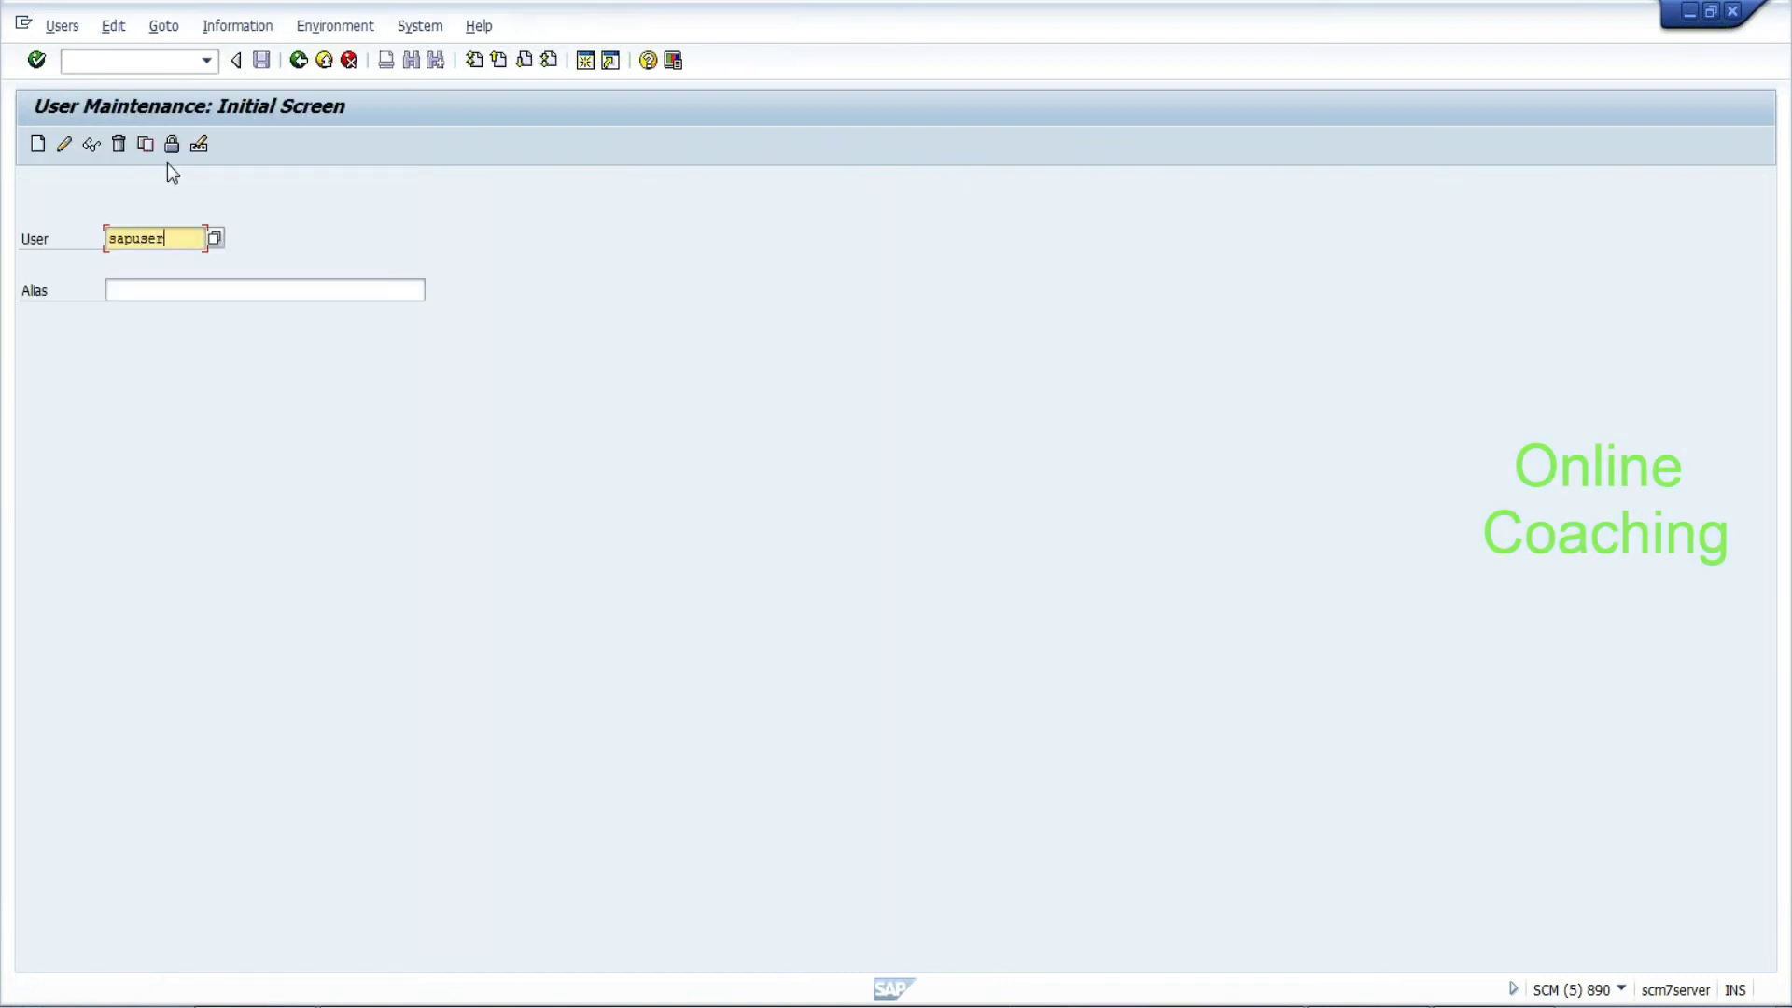
{"action": "left_click", "coordinate": [92, 145]}
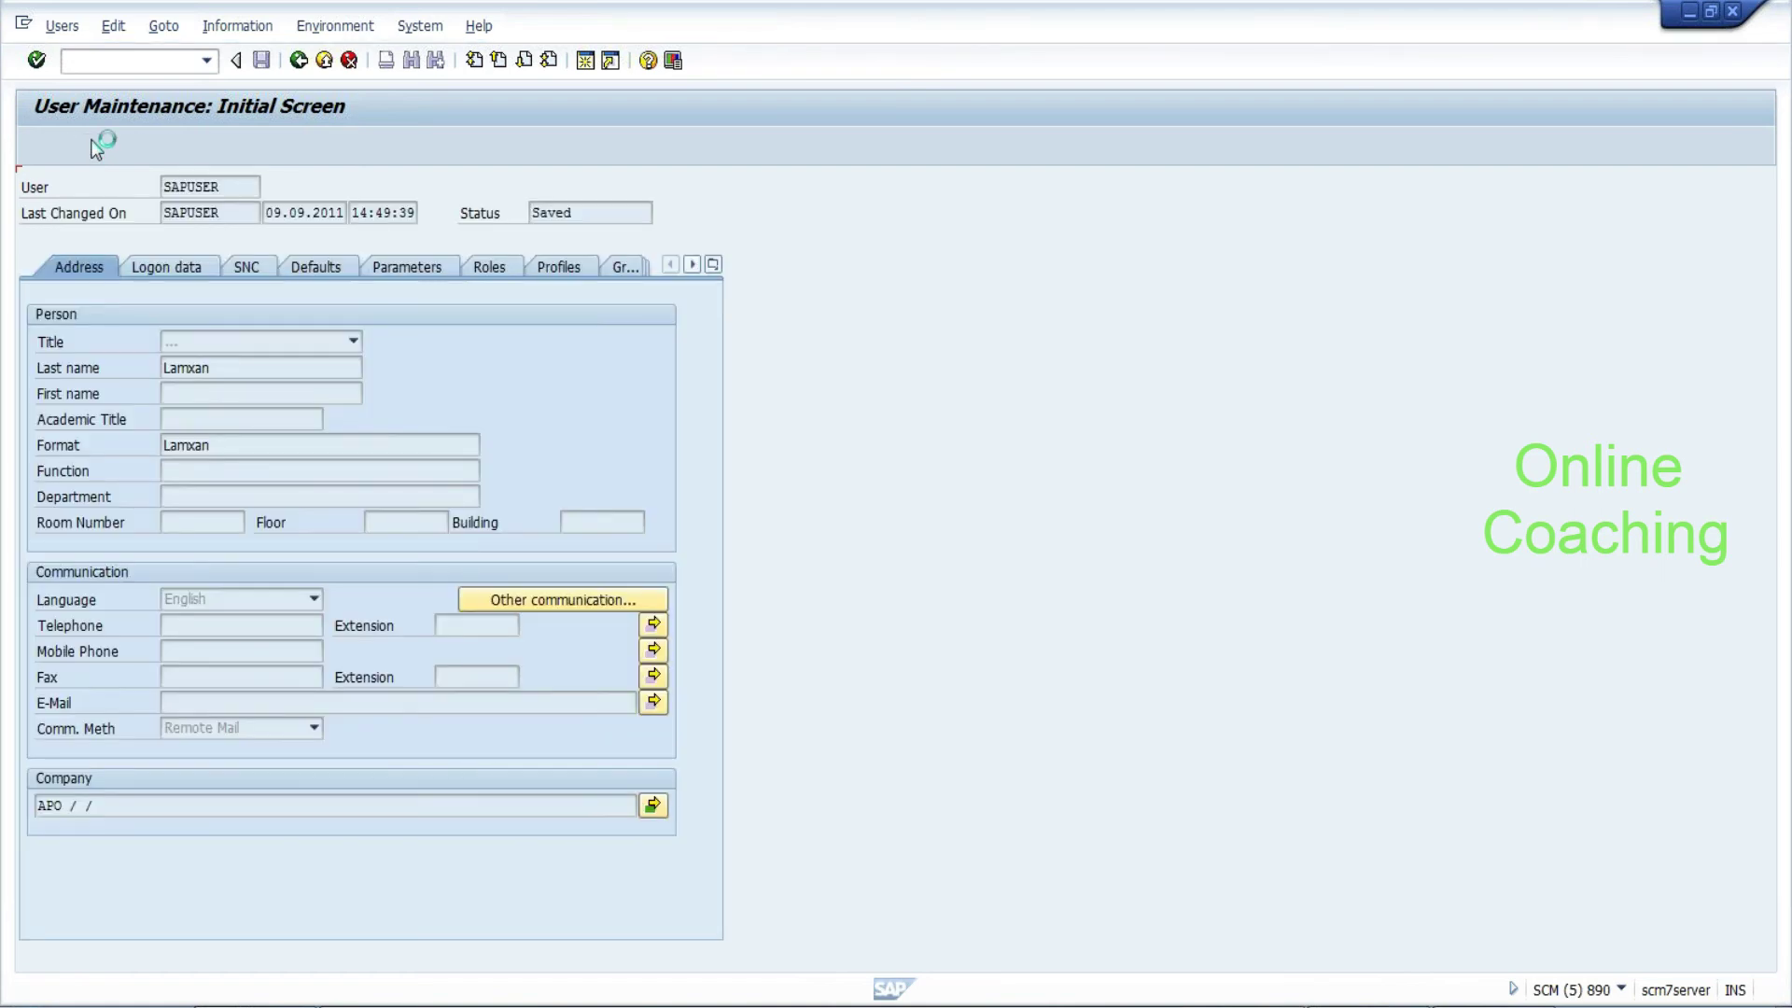
Start a separate SCM logon session with language EN
{"action": "key", "text": "alt+Tab"}
{"action": "double_click", "coordinate": [342, 230]}
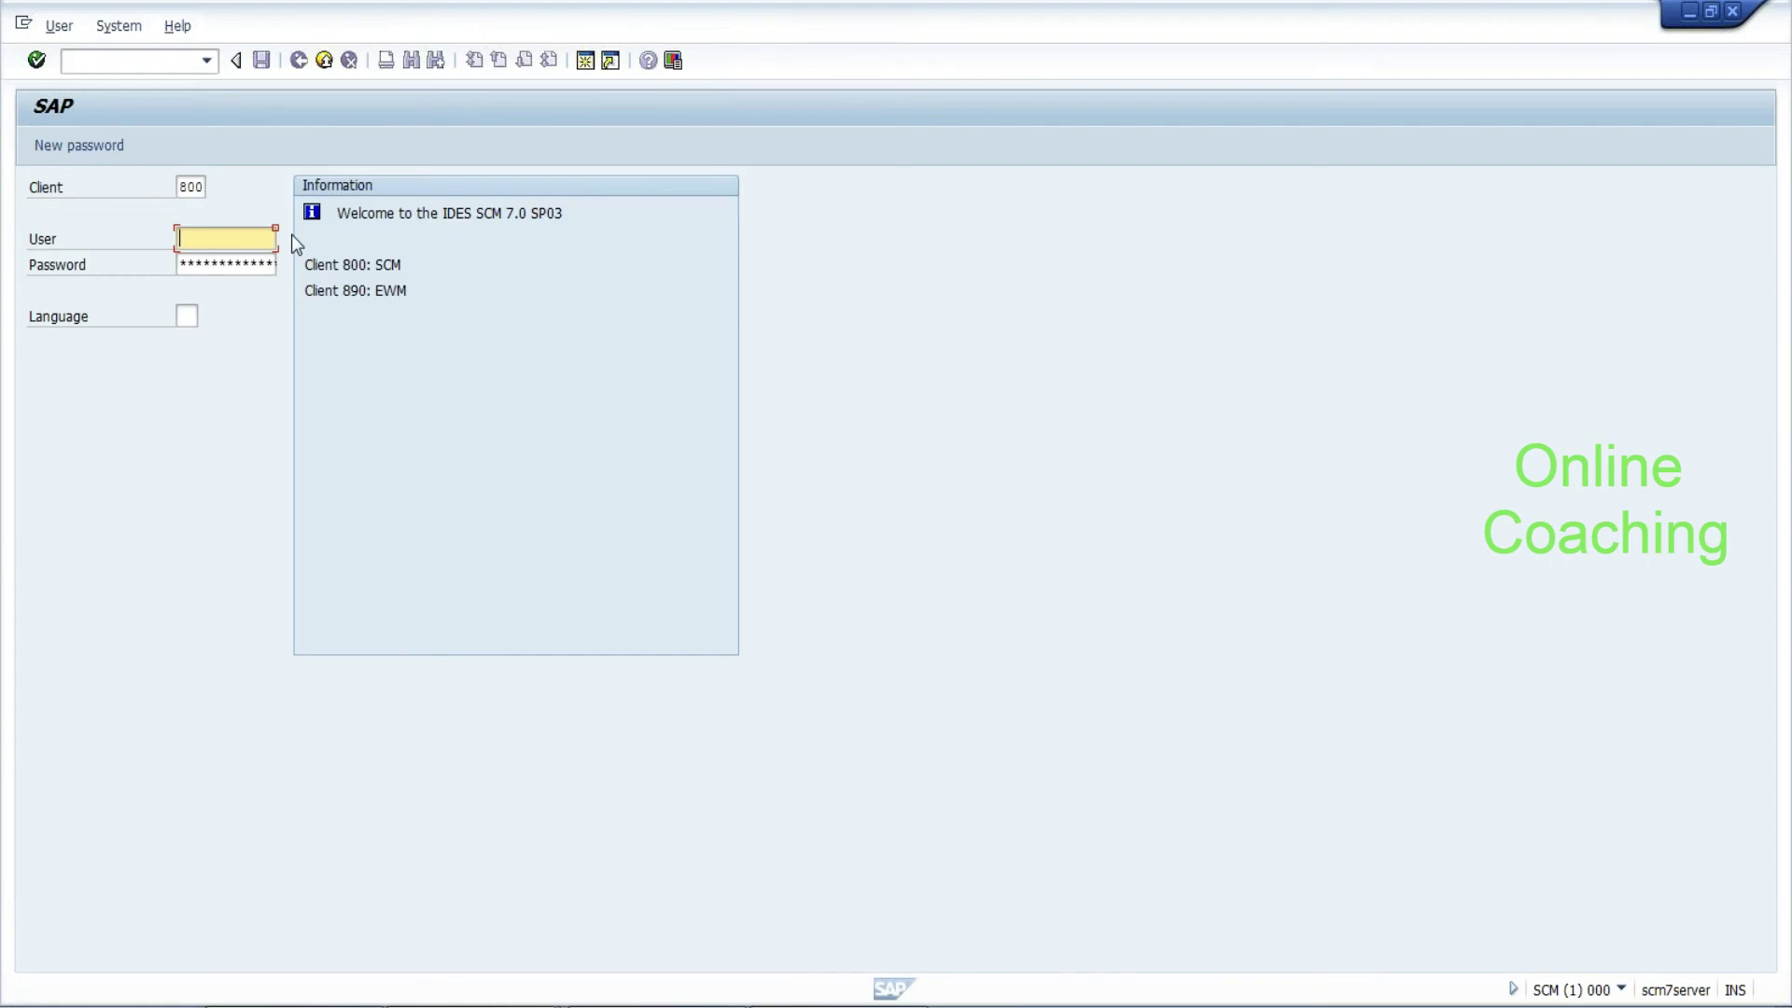
{"action": "key", "text": "Tab"}
{"action": "key", "text": "Tab"}
{"action": "type", "text": "en"}
{"action": "key", "text": "Return"}
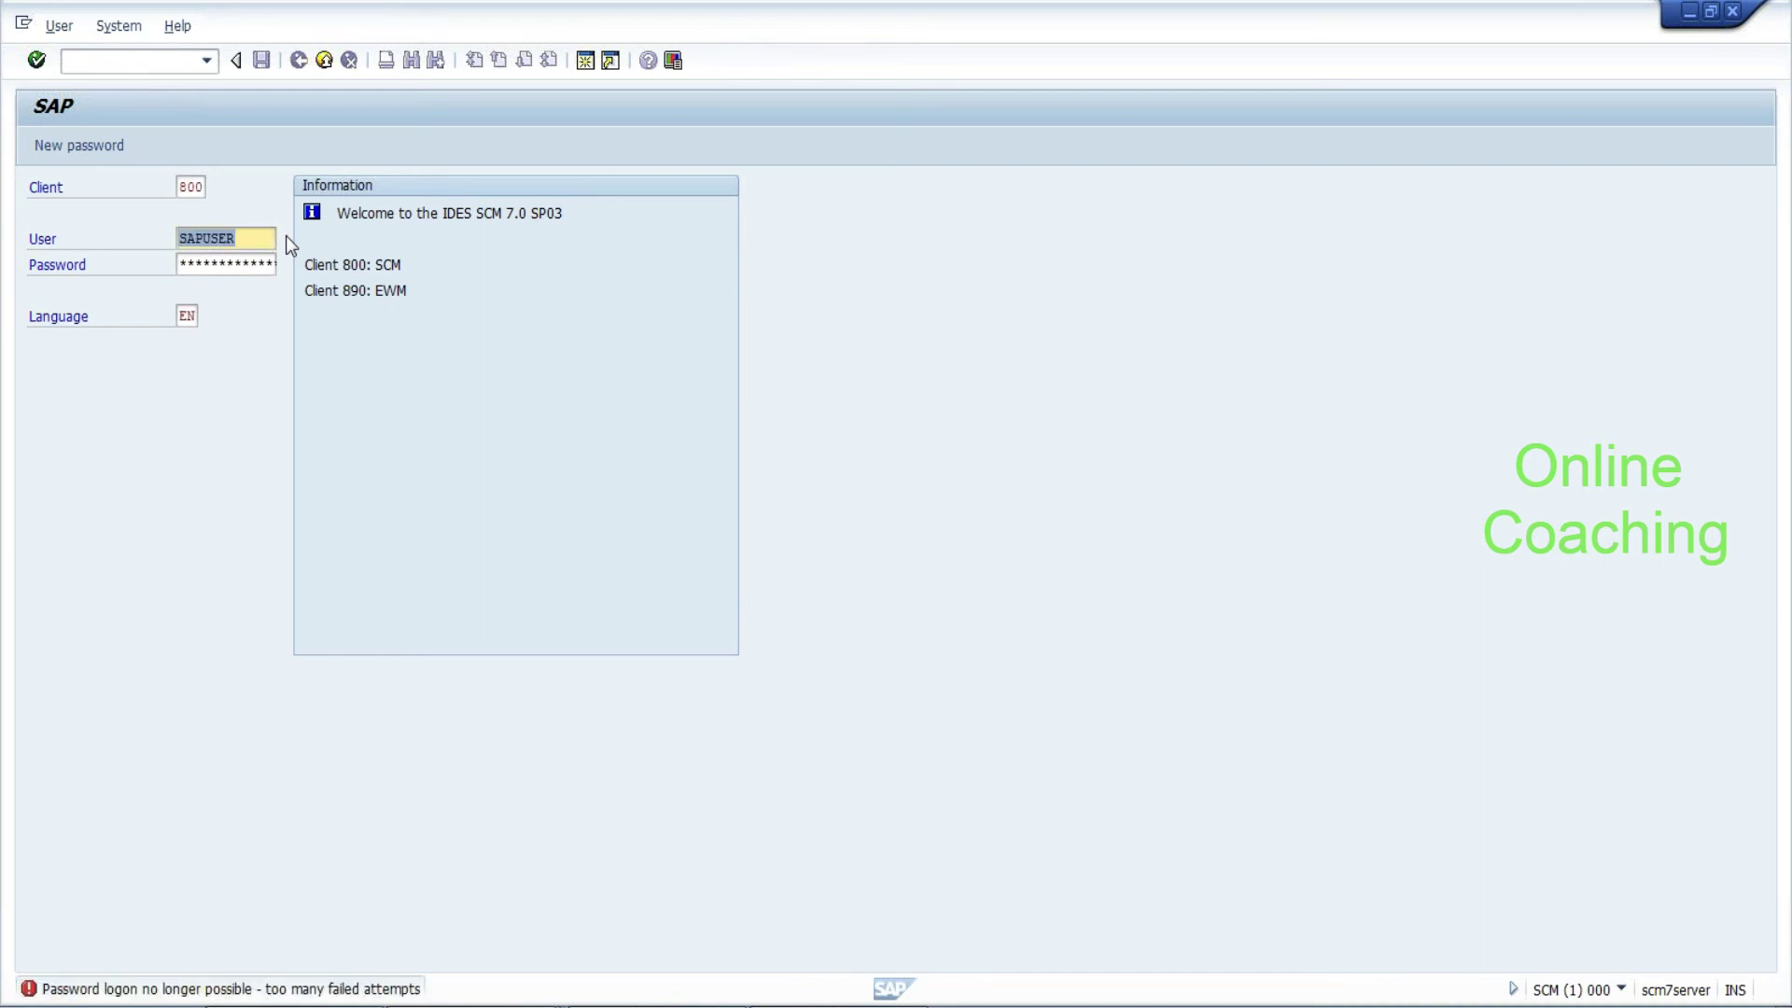
Enter and save a new initial password on the user's Logon data tab
{"action": "key", "text": "alt+Tab"}
{"action": "key", "text": "alt+Tab"}
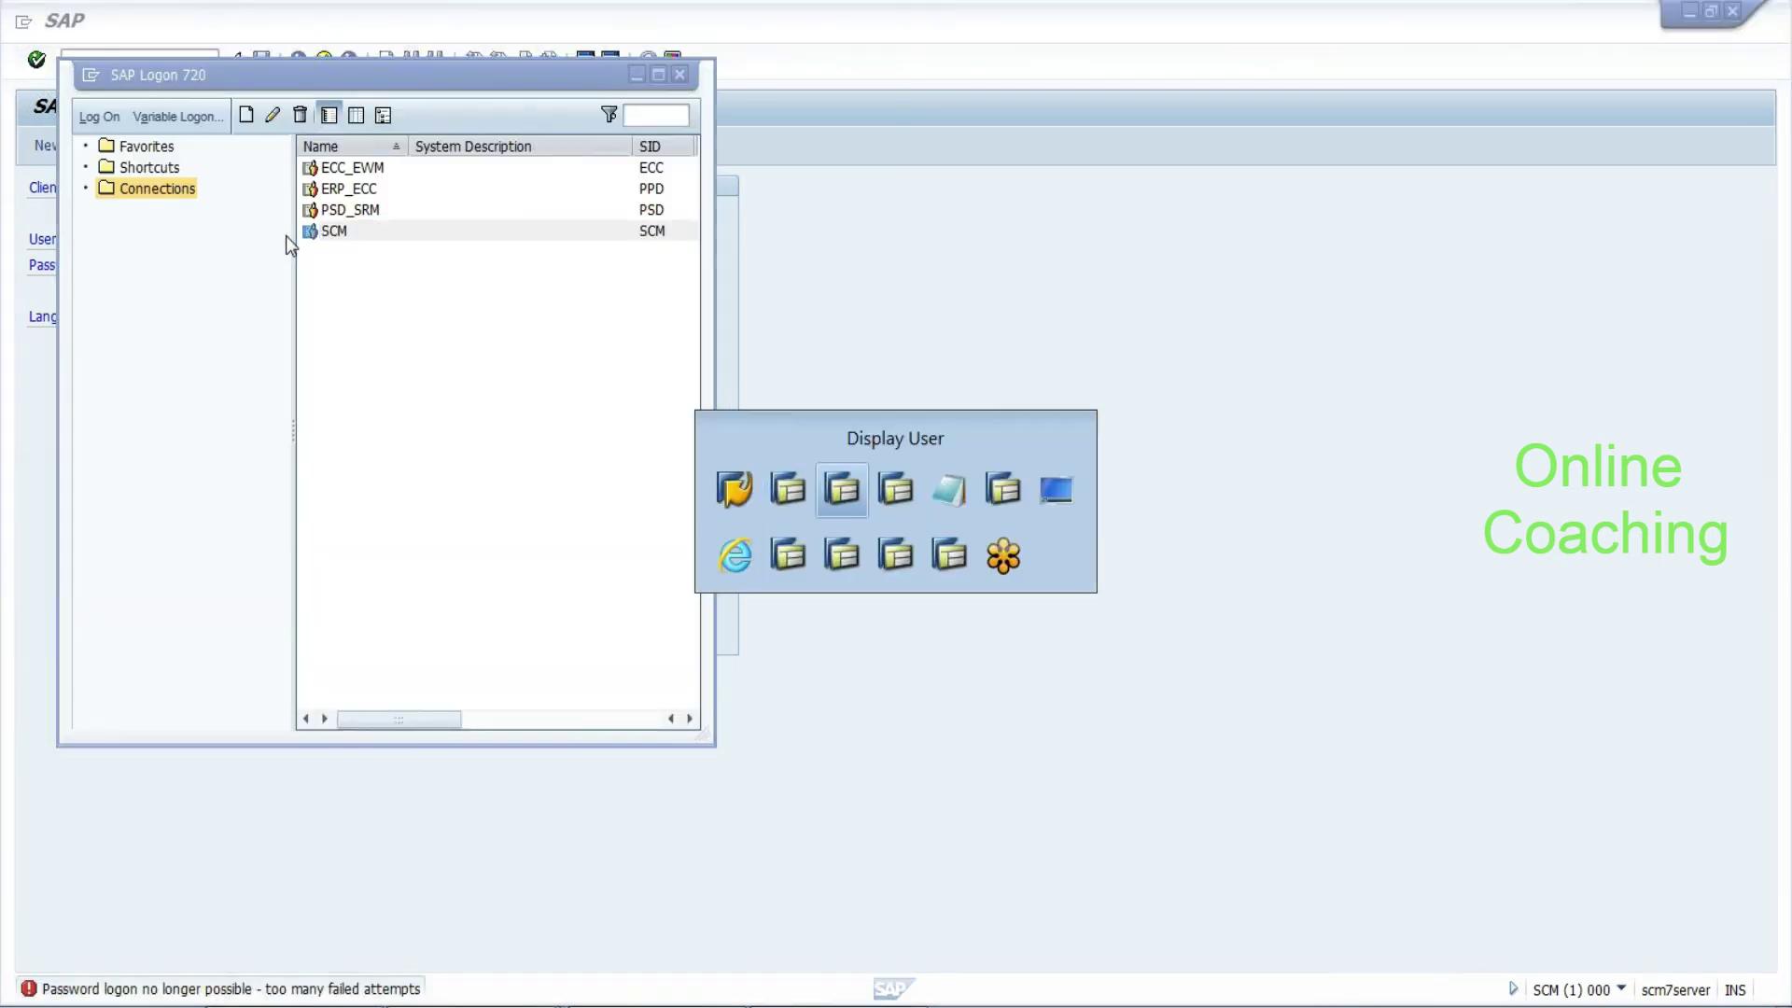
{"action": "left_click", "coordinate": [37, 145]}
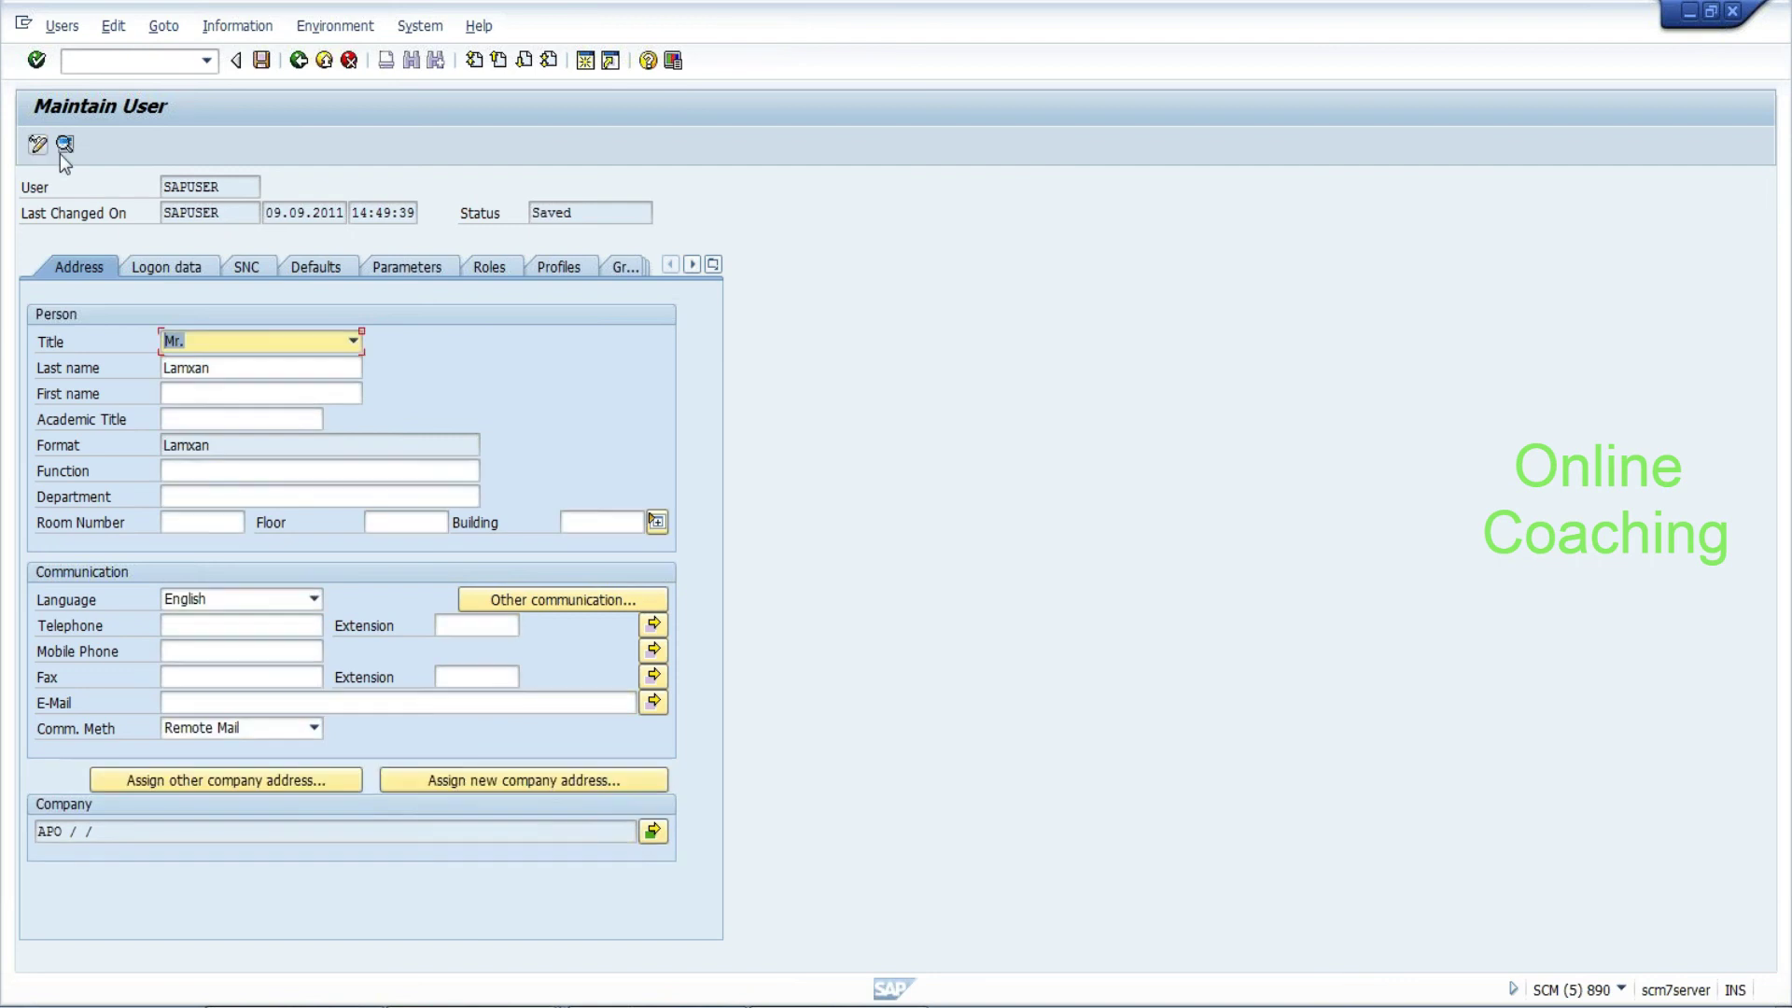
{"action": "left_click", "coordinate": [172, 271]}
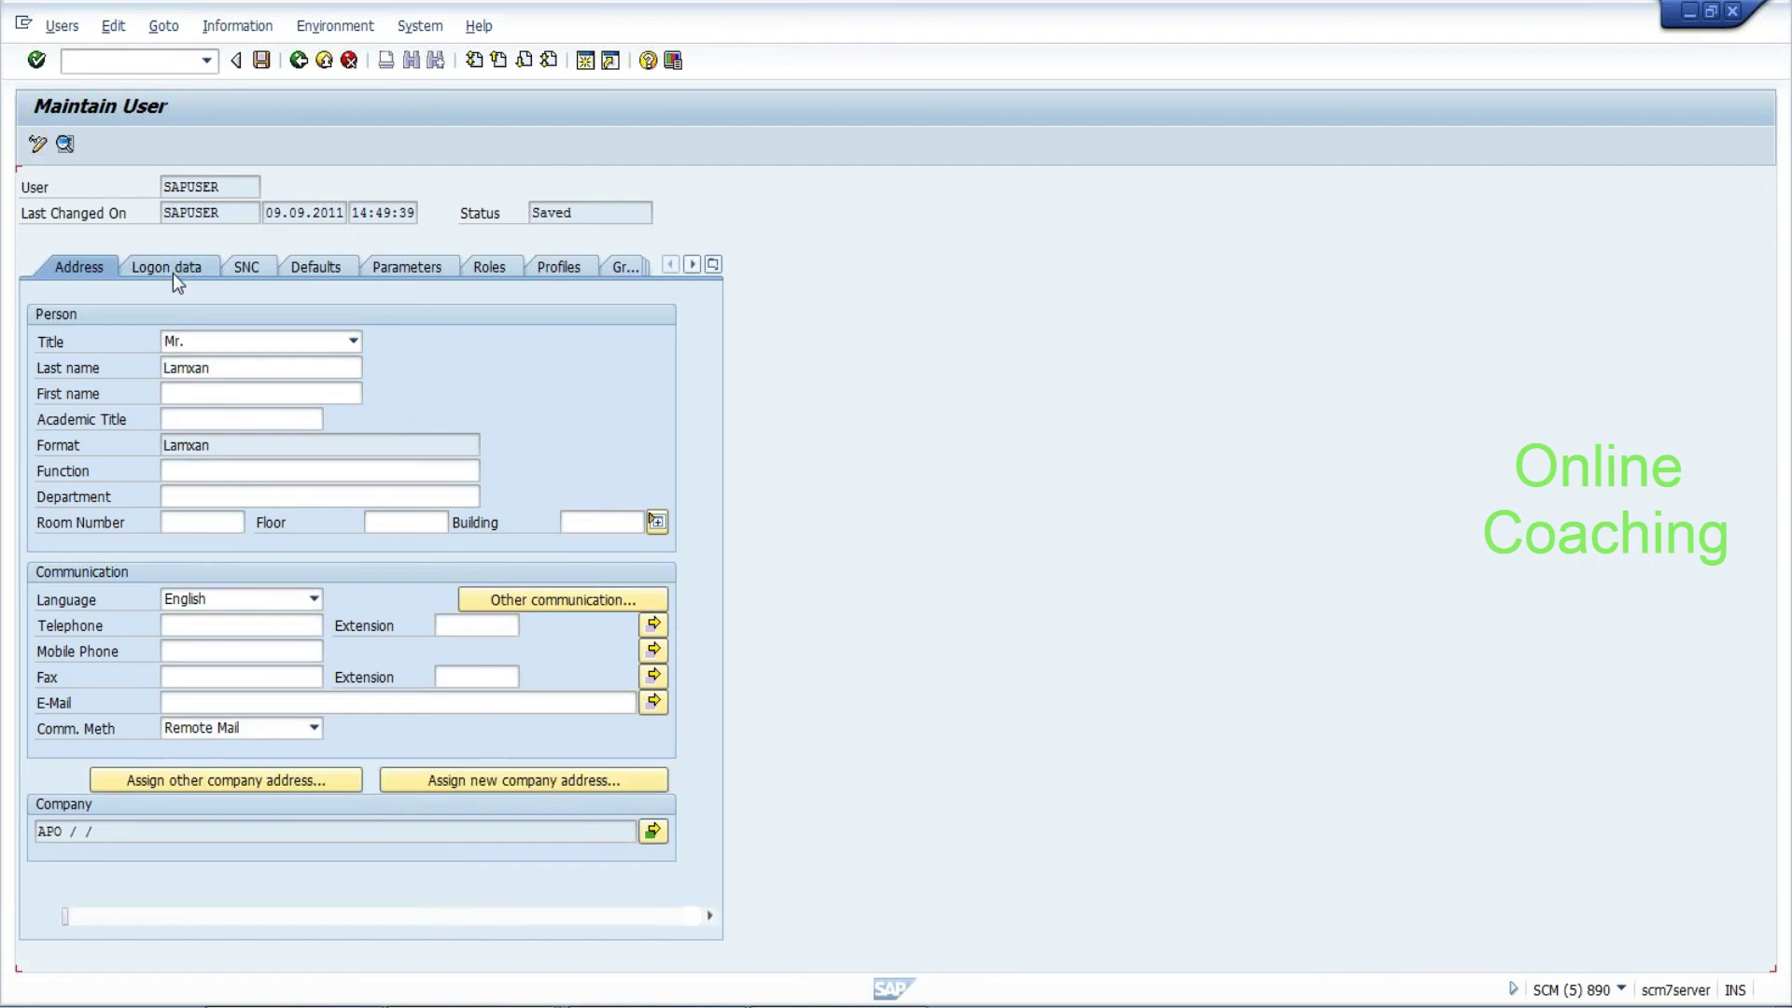
{"action": "left_click", "coordinate": [292, 418]}
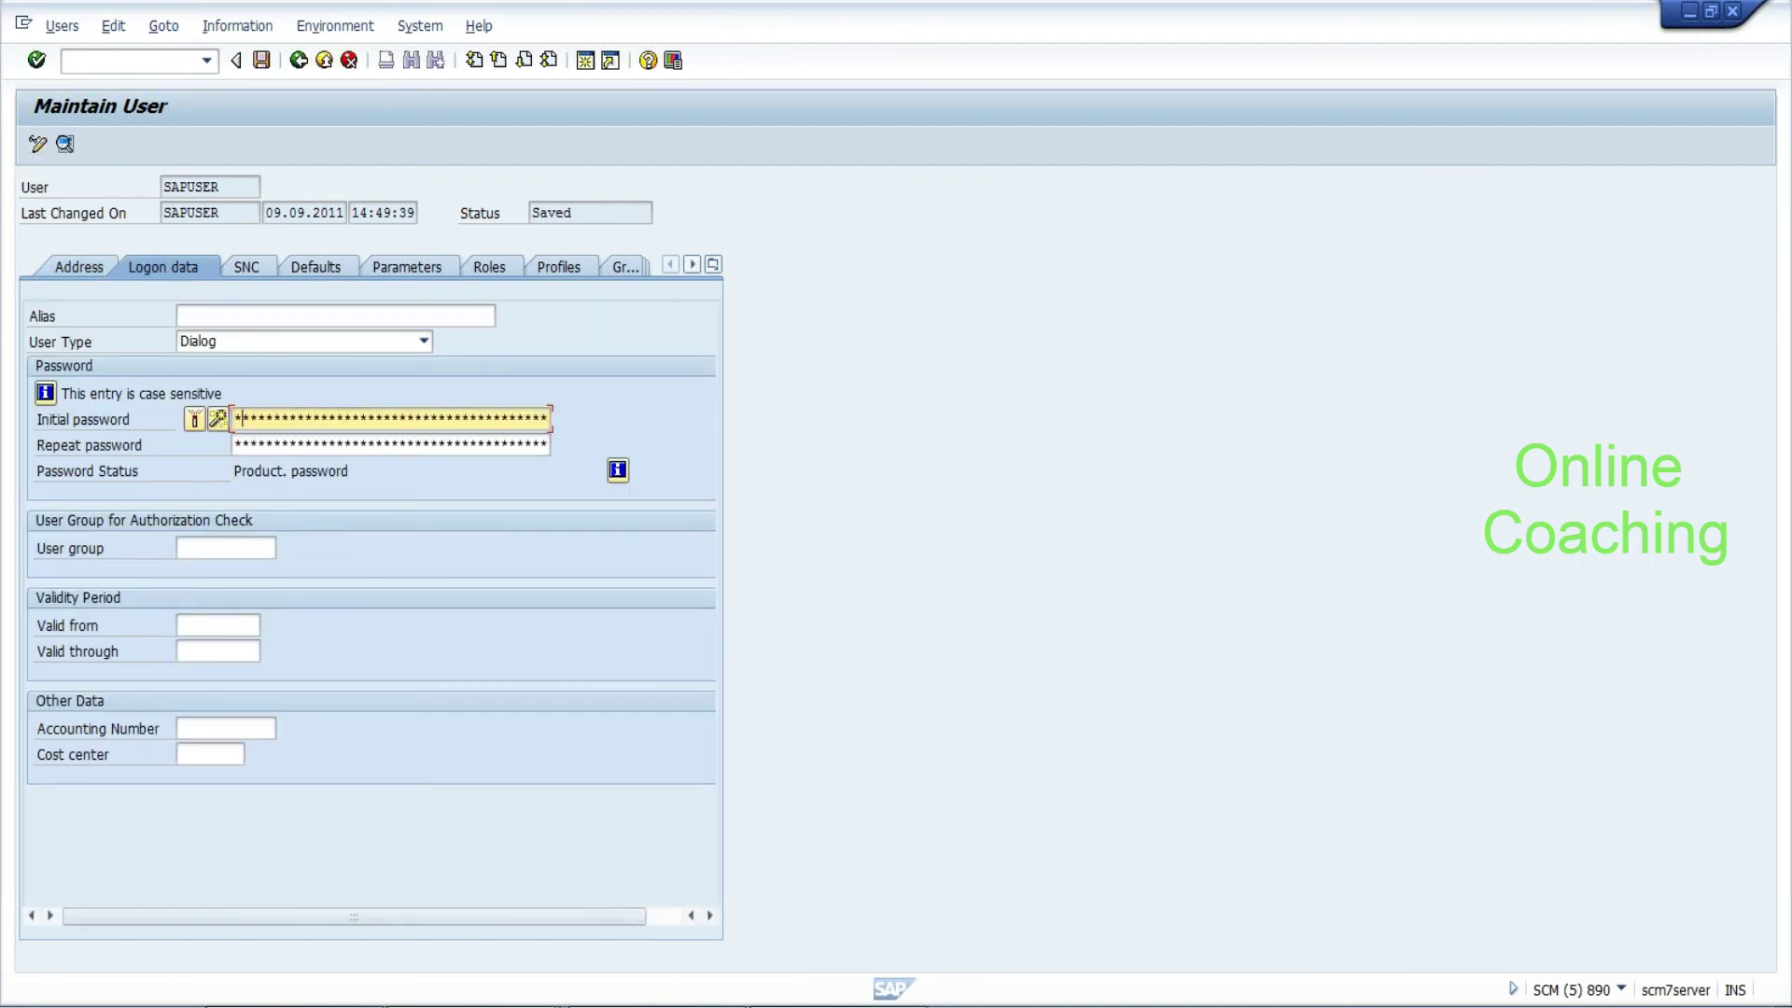
{"action": "left_click", "coordinate": [280, 444]}
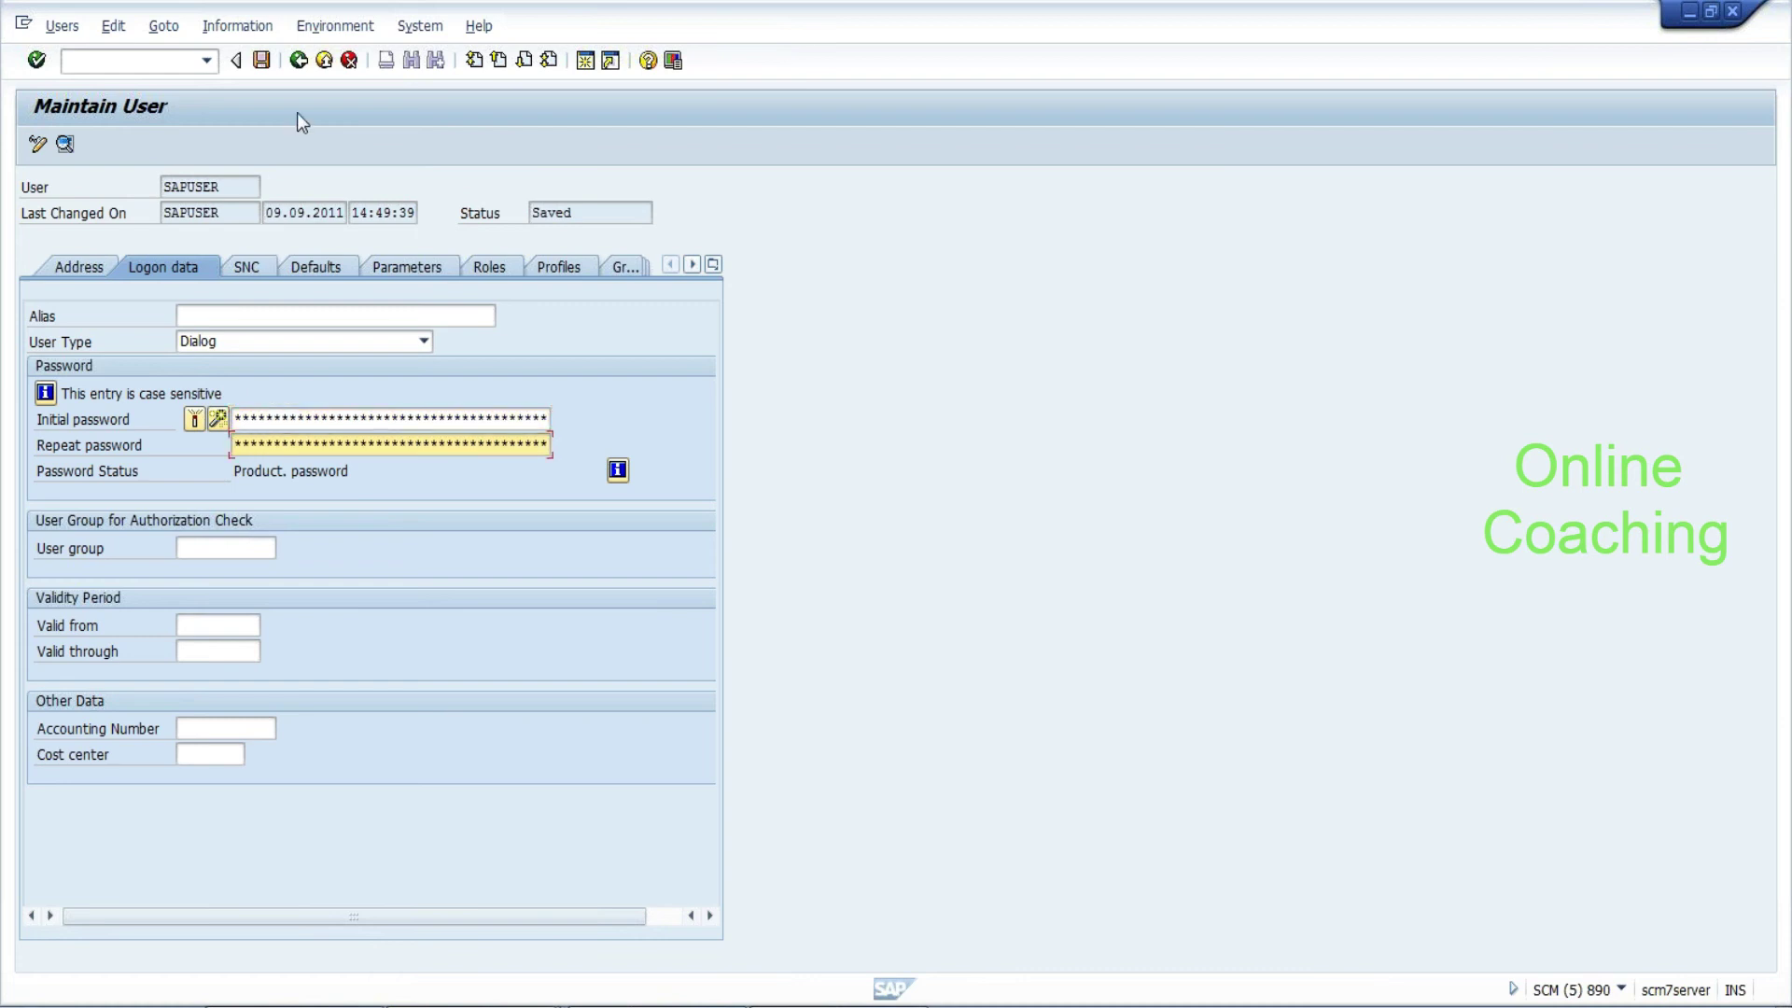
{"action": "left_click", "coordinate": [262, 61]}
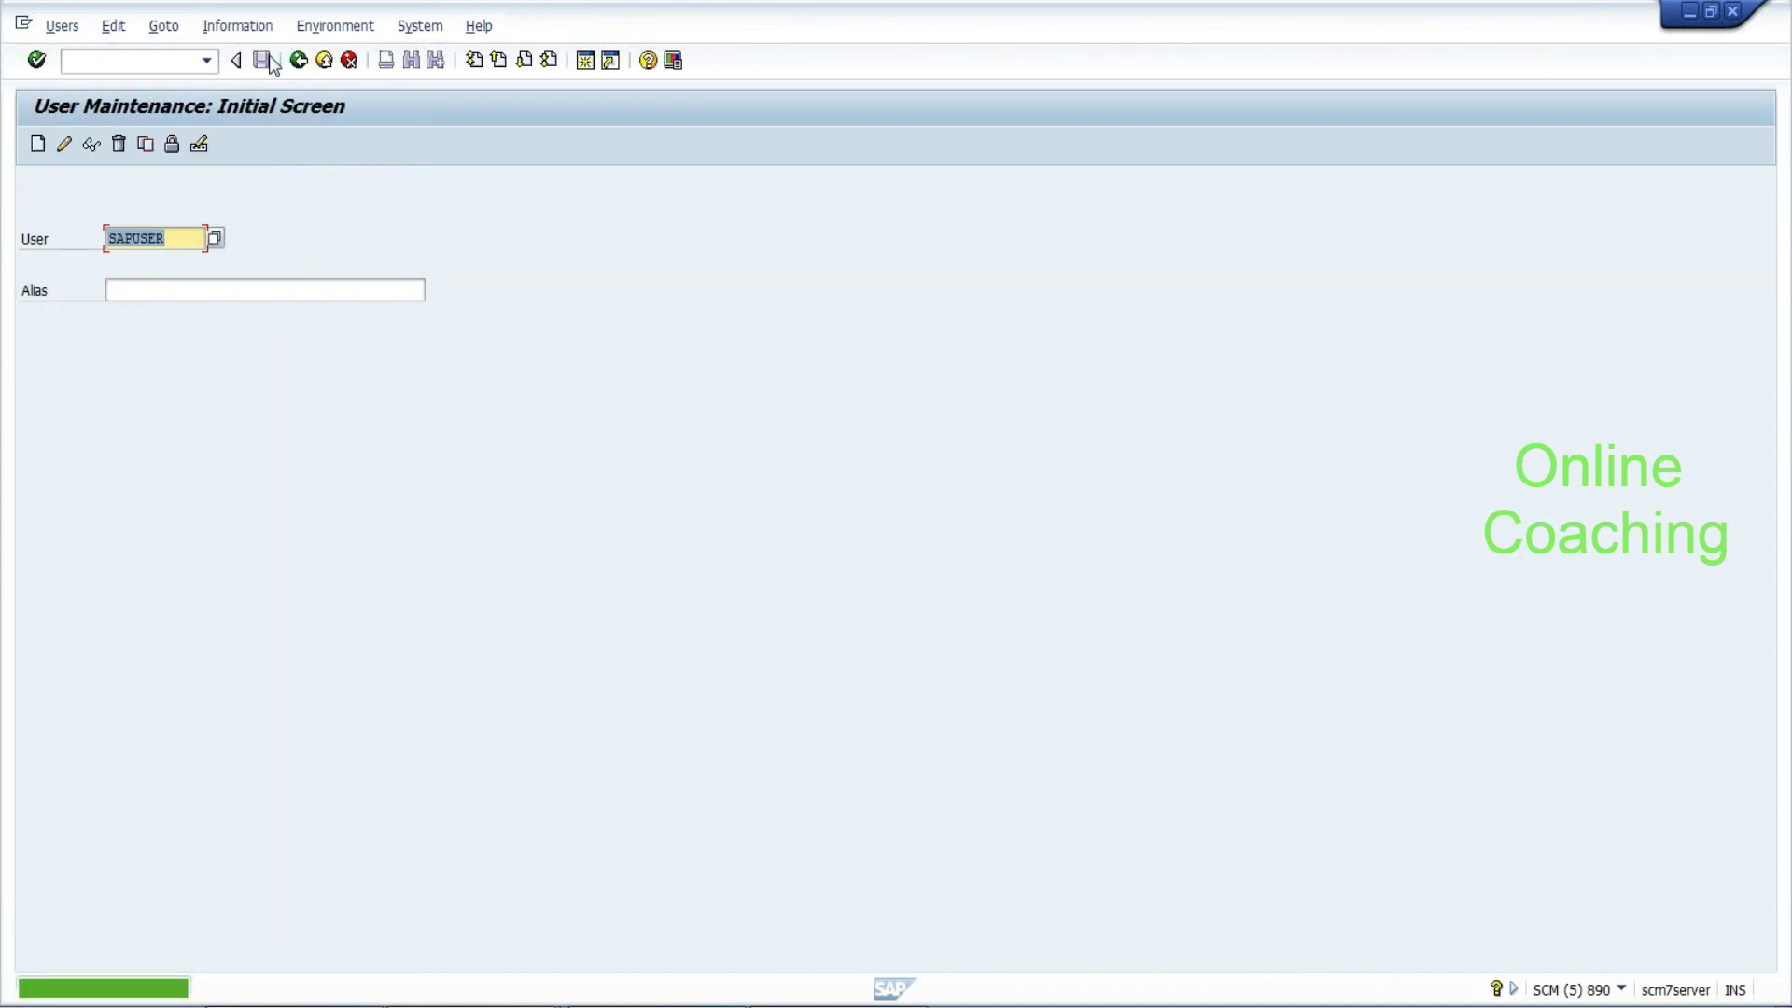
{"action": "key", "text": "alt+Tab"}
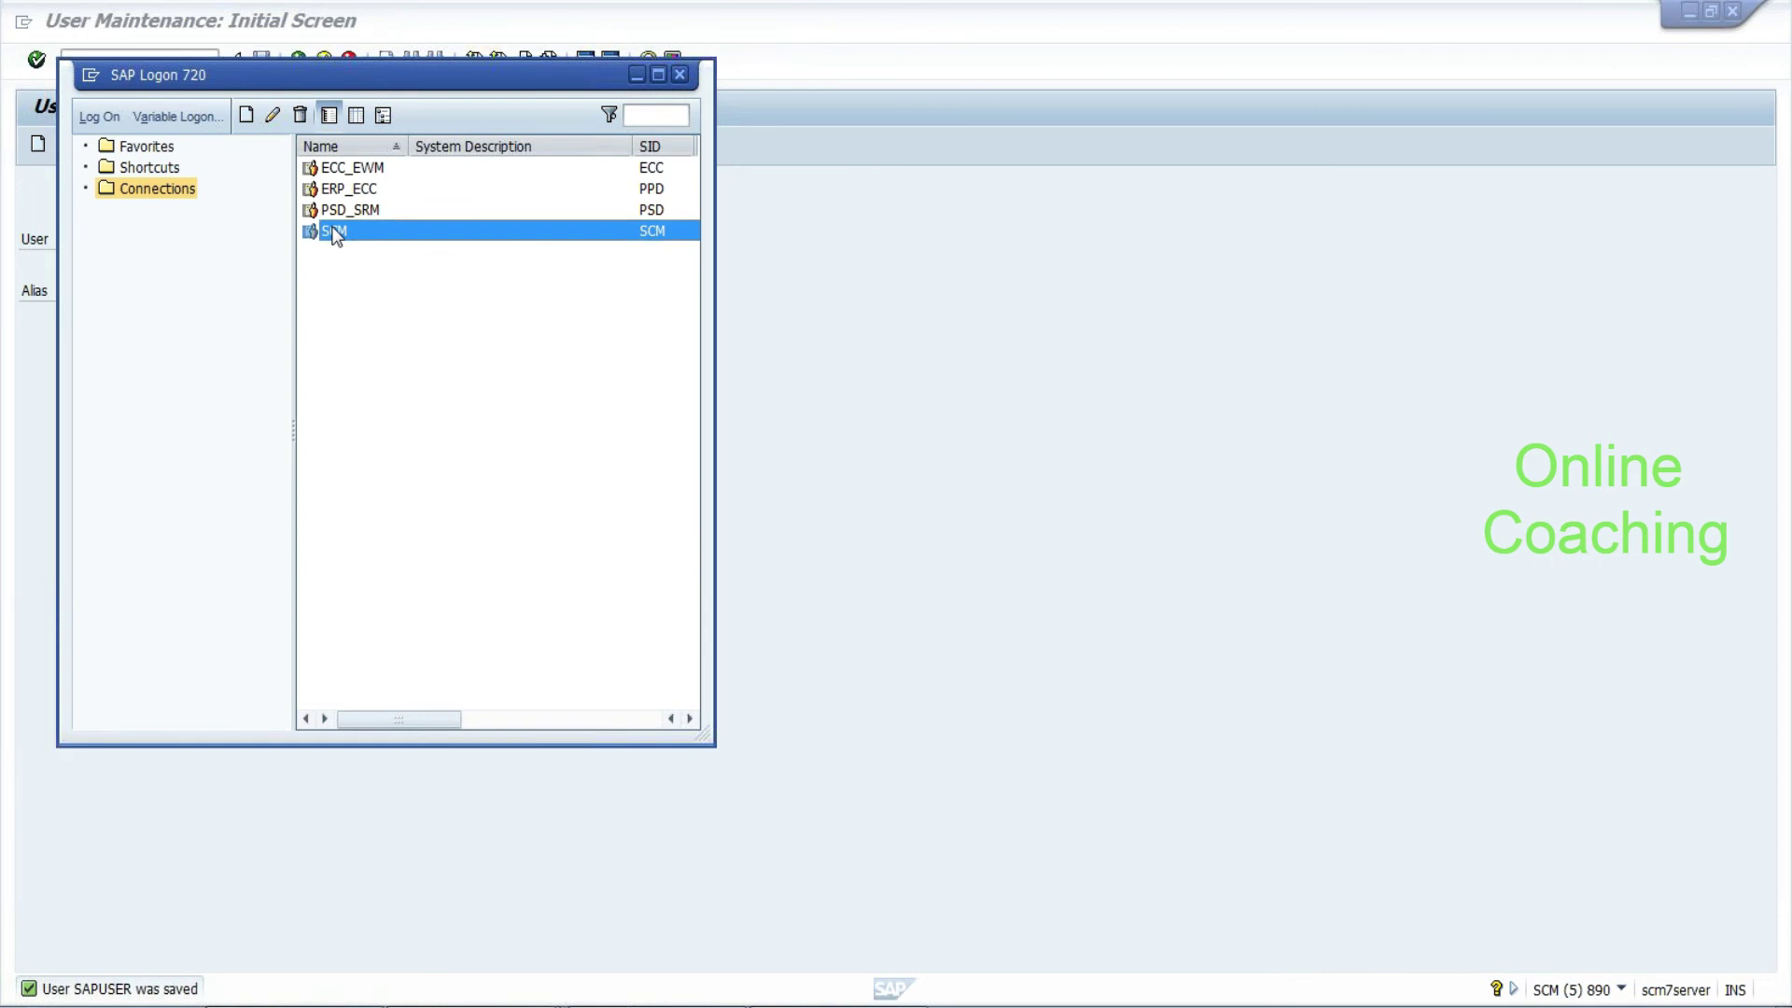
Log on to SCM client 800 as the user with the new password and language EN
{"action": "double_click", "coordinate": [335, 231]}
{"action": "type", "text": "sa"}
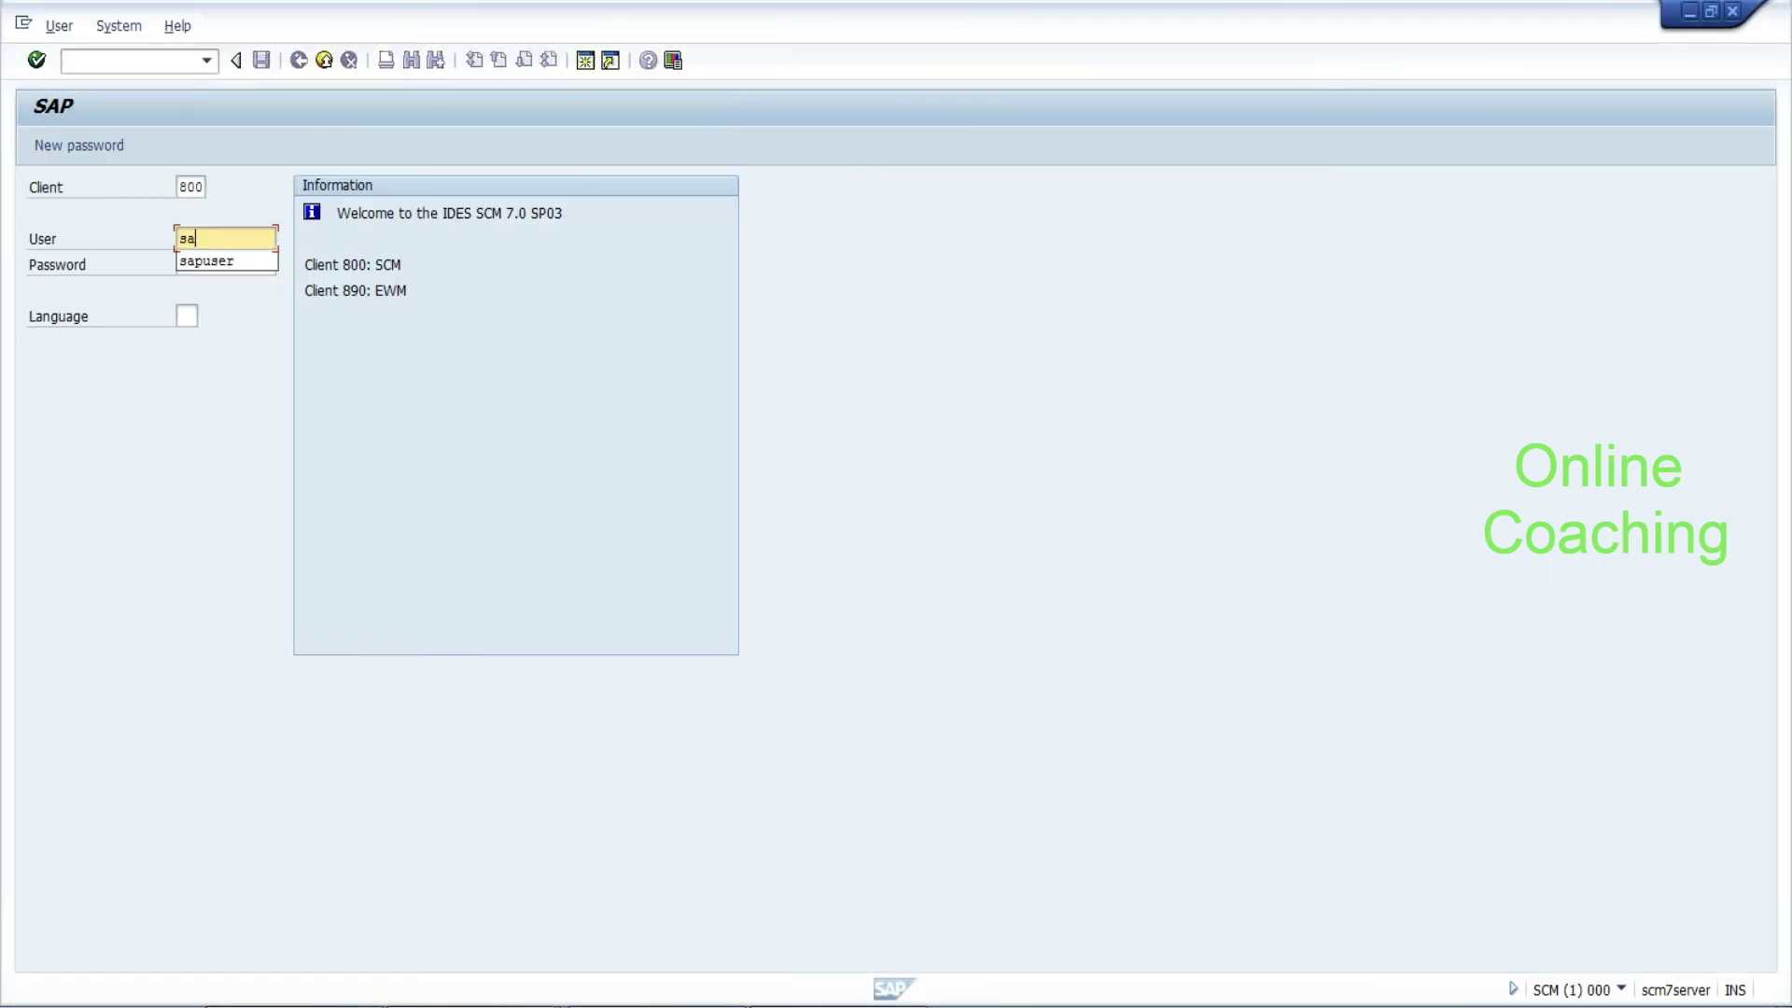
{"action": "type", "text": "puser"}
{"action": "key", "text": "Tab"}
{"action": "type", "text": "*************"}
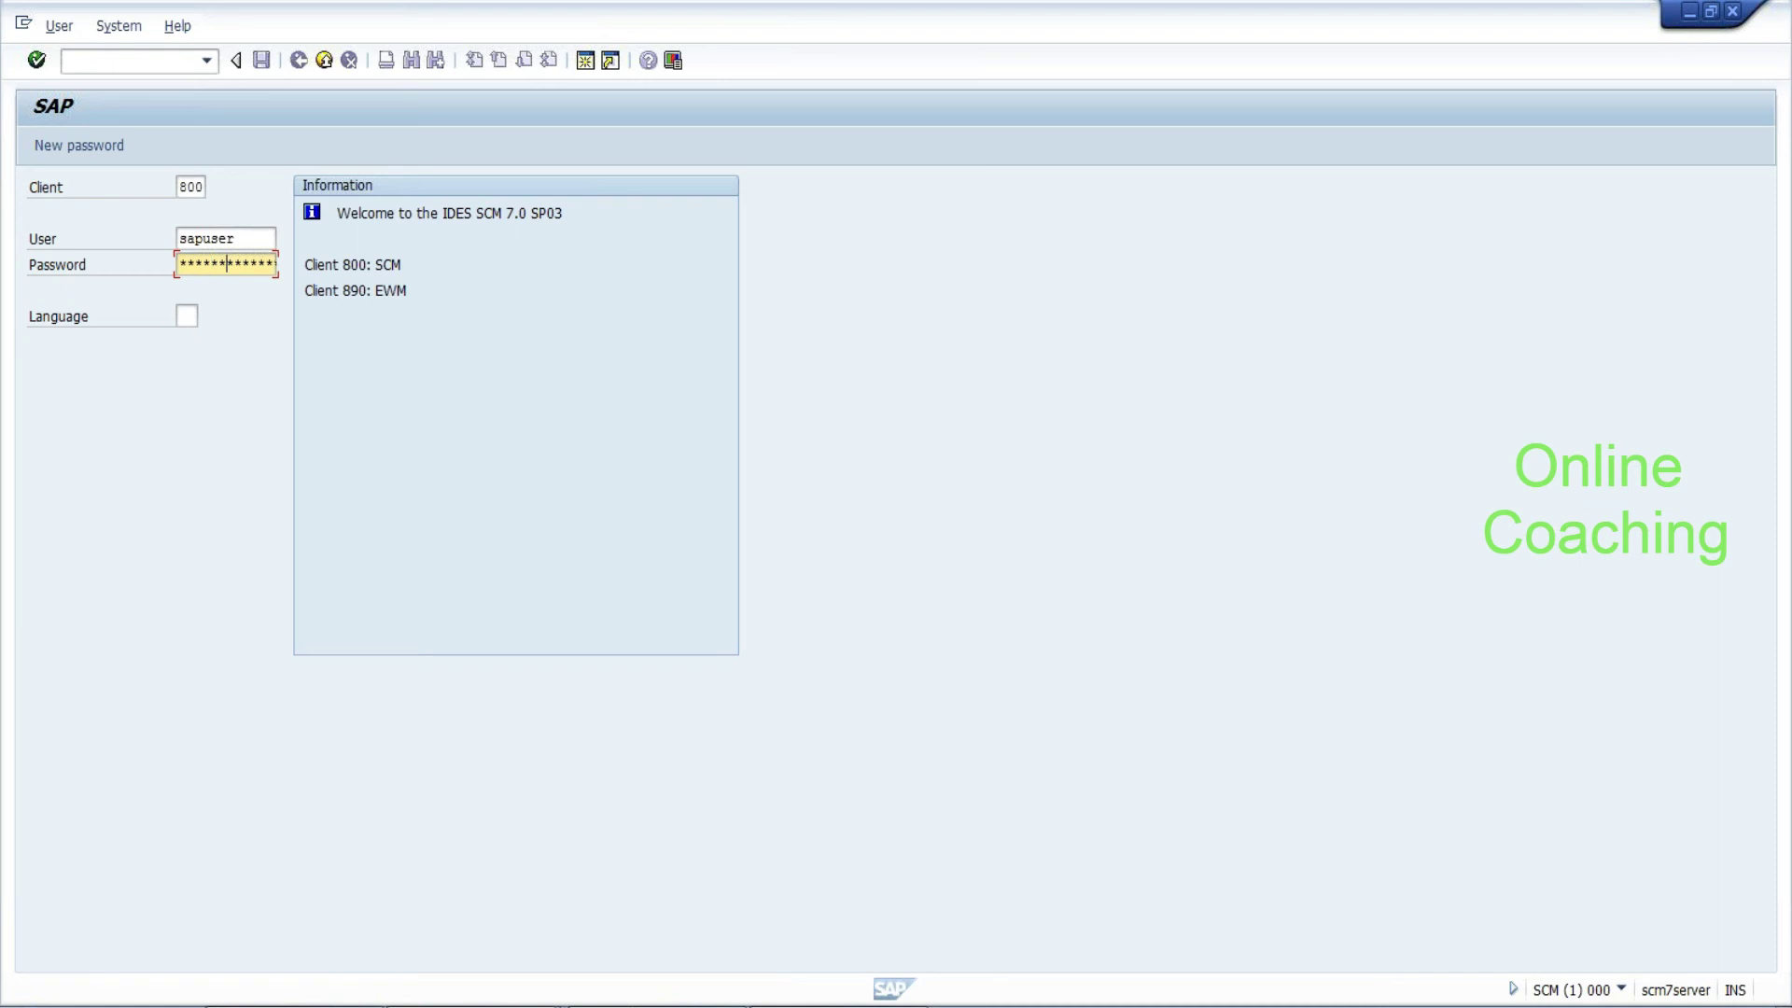
{"action": "key", "text": "Tab"}
{"action": "left_click", "coordinate": [194, 263]}
{"action": "key", "text": "Tab"}
{"action": "type", "text": "en"}
{"action": "key", "text": "Return"}
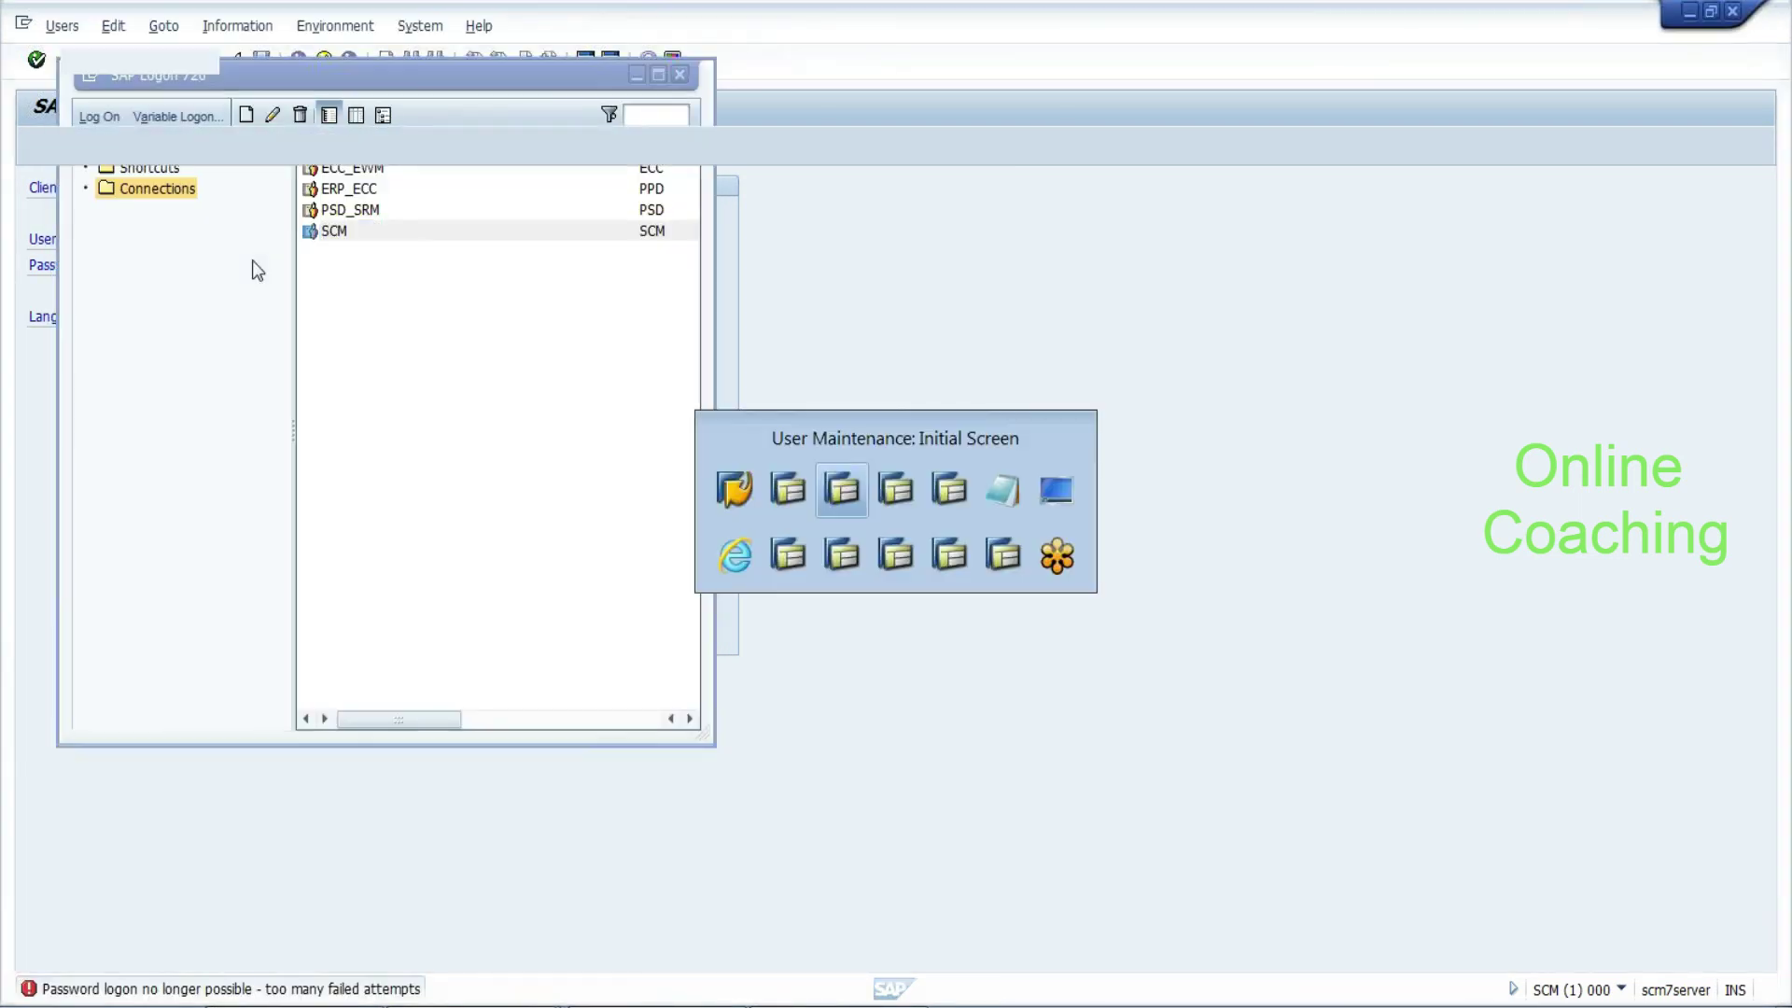
Change the user's lock status in user maintenance
{"action": "left_click", "coordinate": [171, 148]}
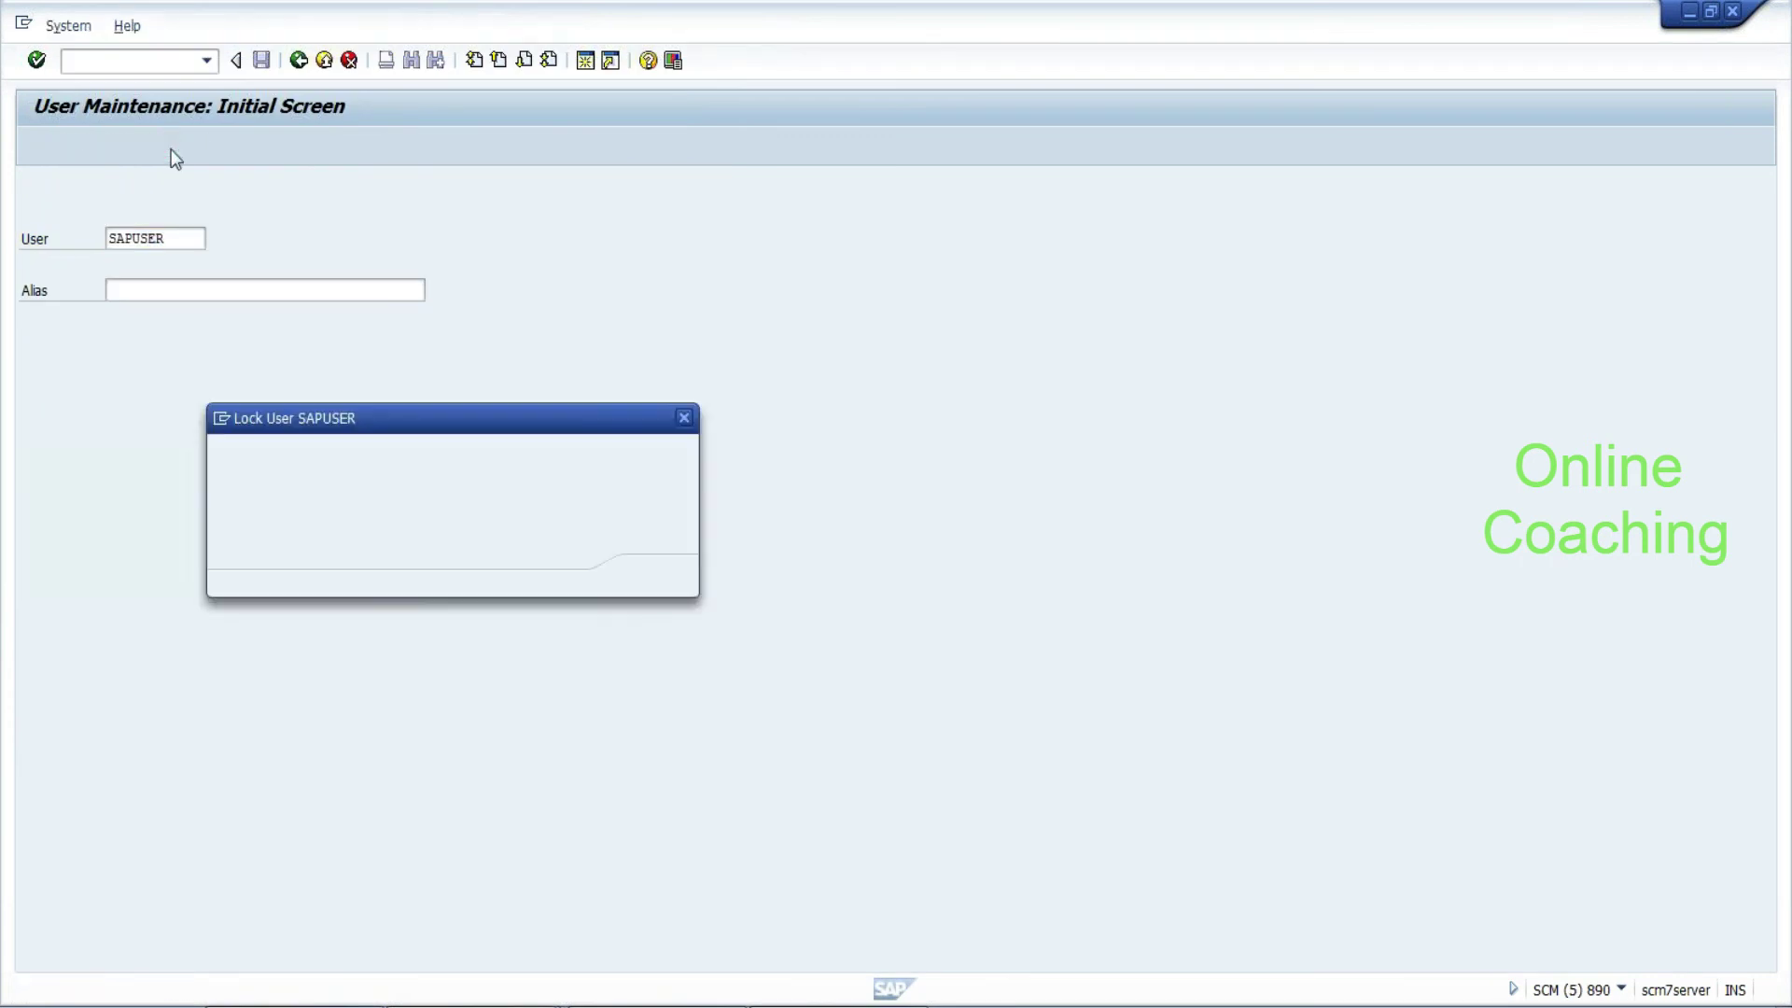
{"action": "left_click", "coordinate": [654, 576]}
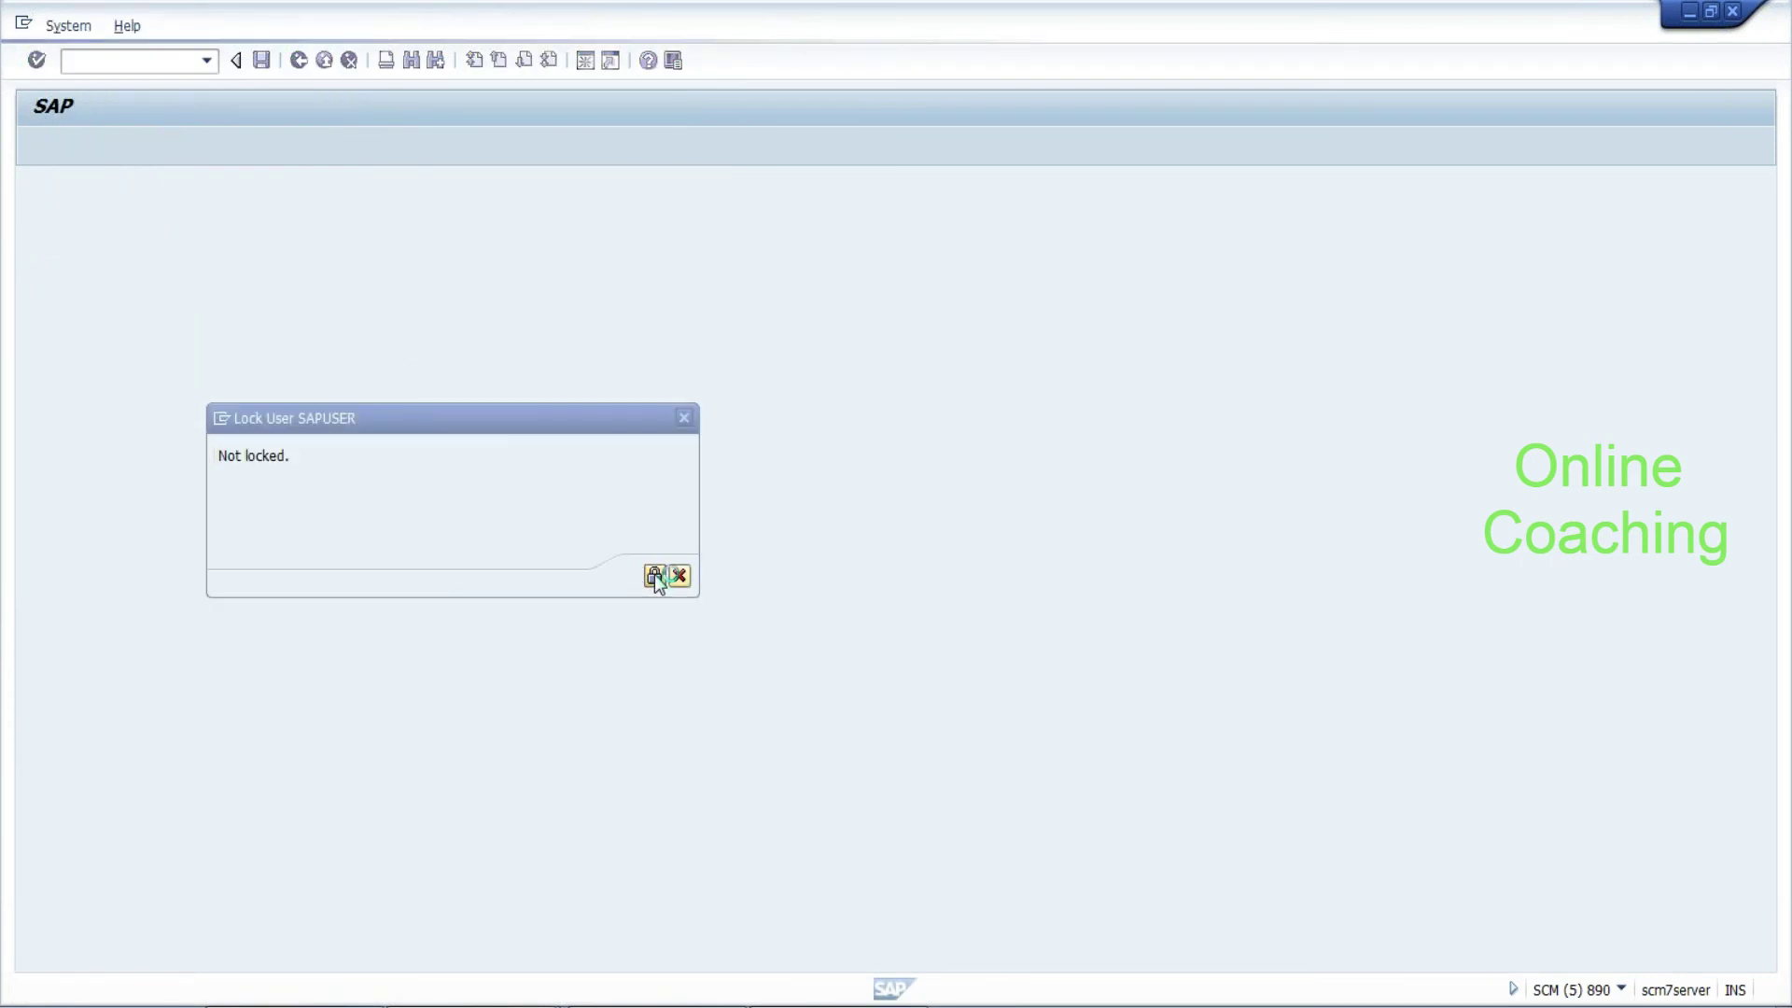
{"action": "key", "text": "alt+Tab"}
{"action": "key", "text": "alt+Tab"}
{"action": "key", "text": "alt+Tab"}
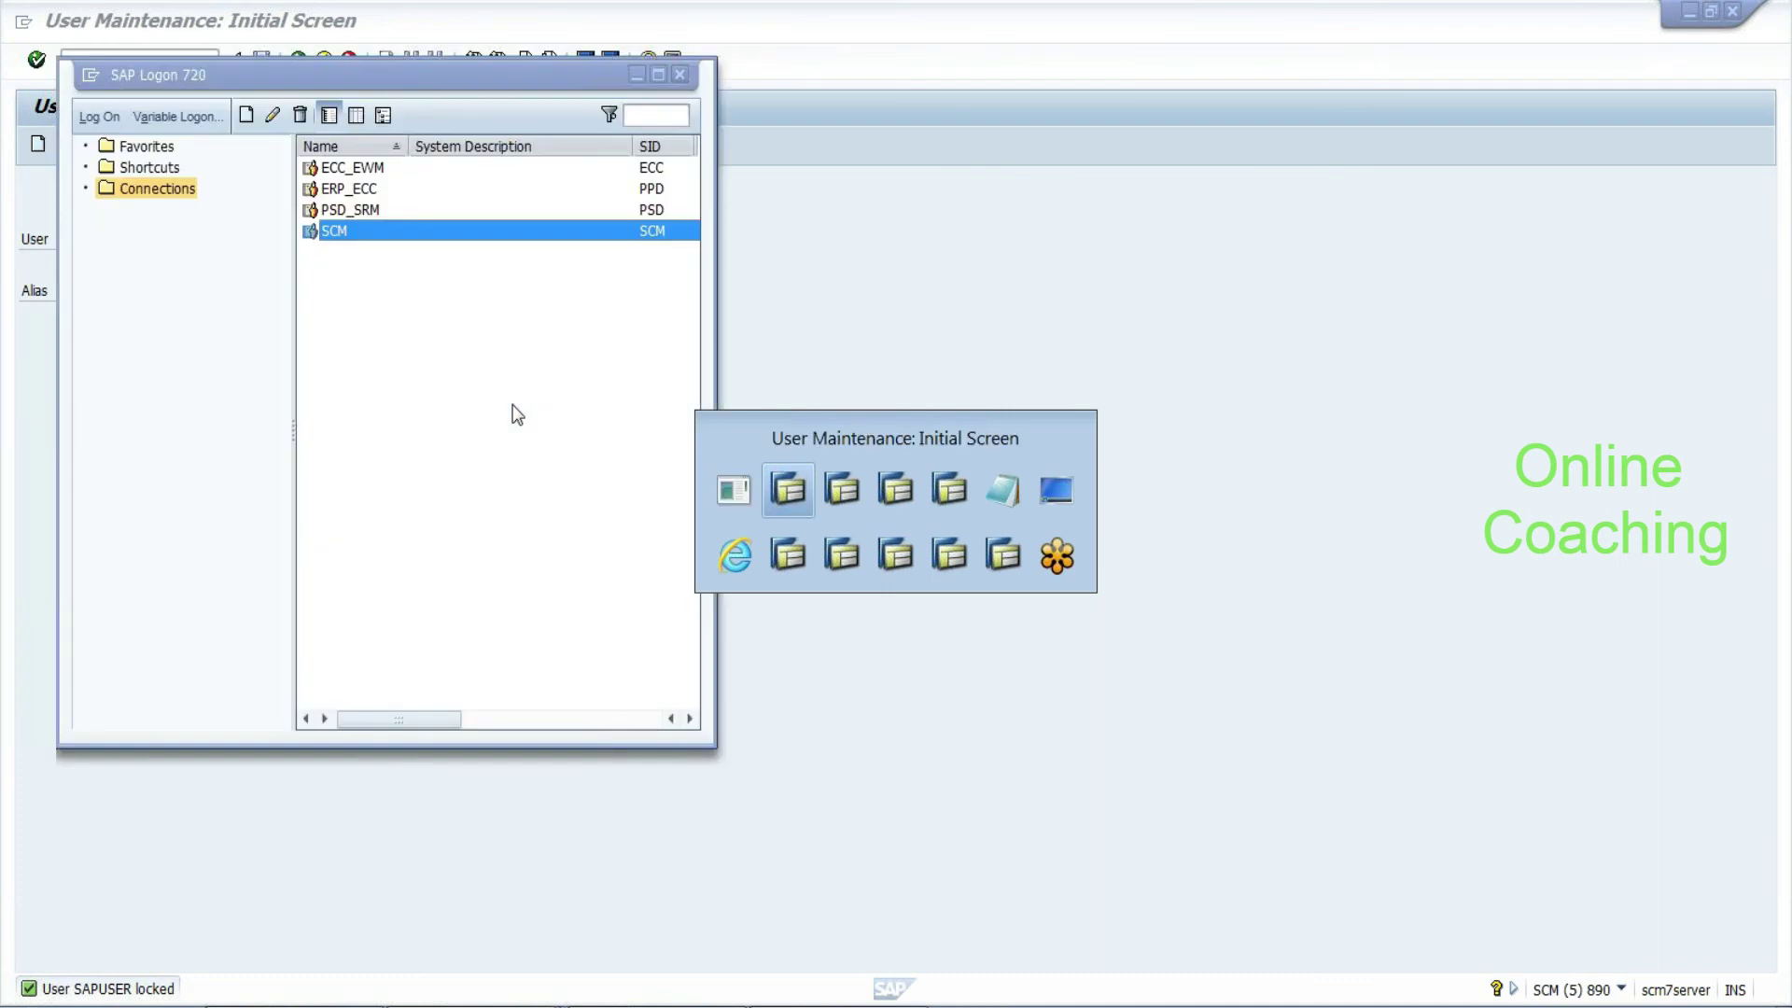
Retry the logon with client 890, which reports the user as locked
{"action": "double_click", "coordinate": [191, 186]}
{"action": "type", "text": "8"}
{"action": "type", "text": "0"}
{"action": "key", "text": "Tab"}
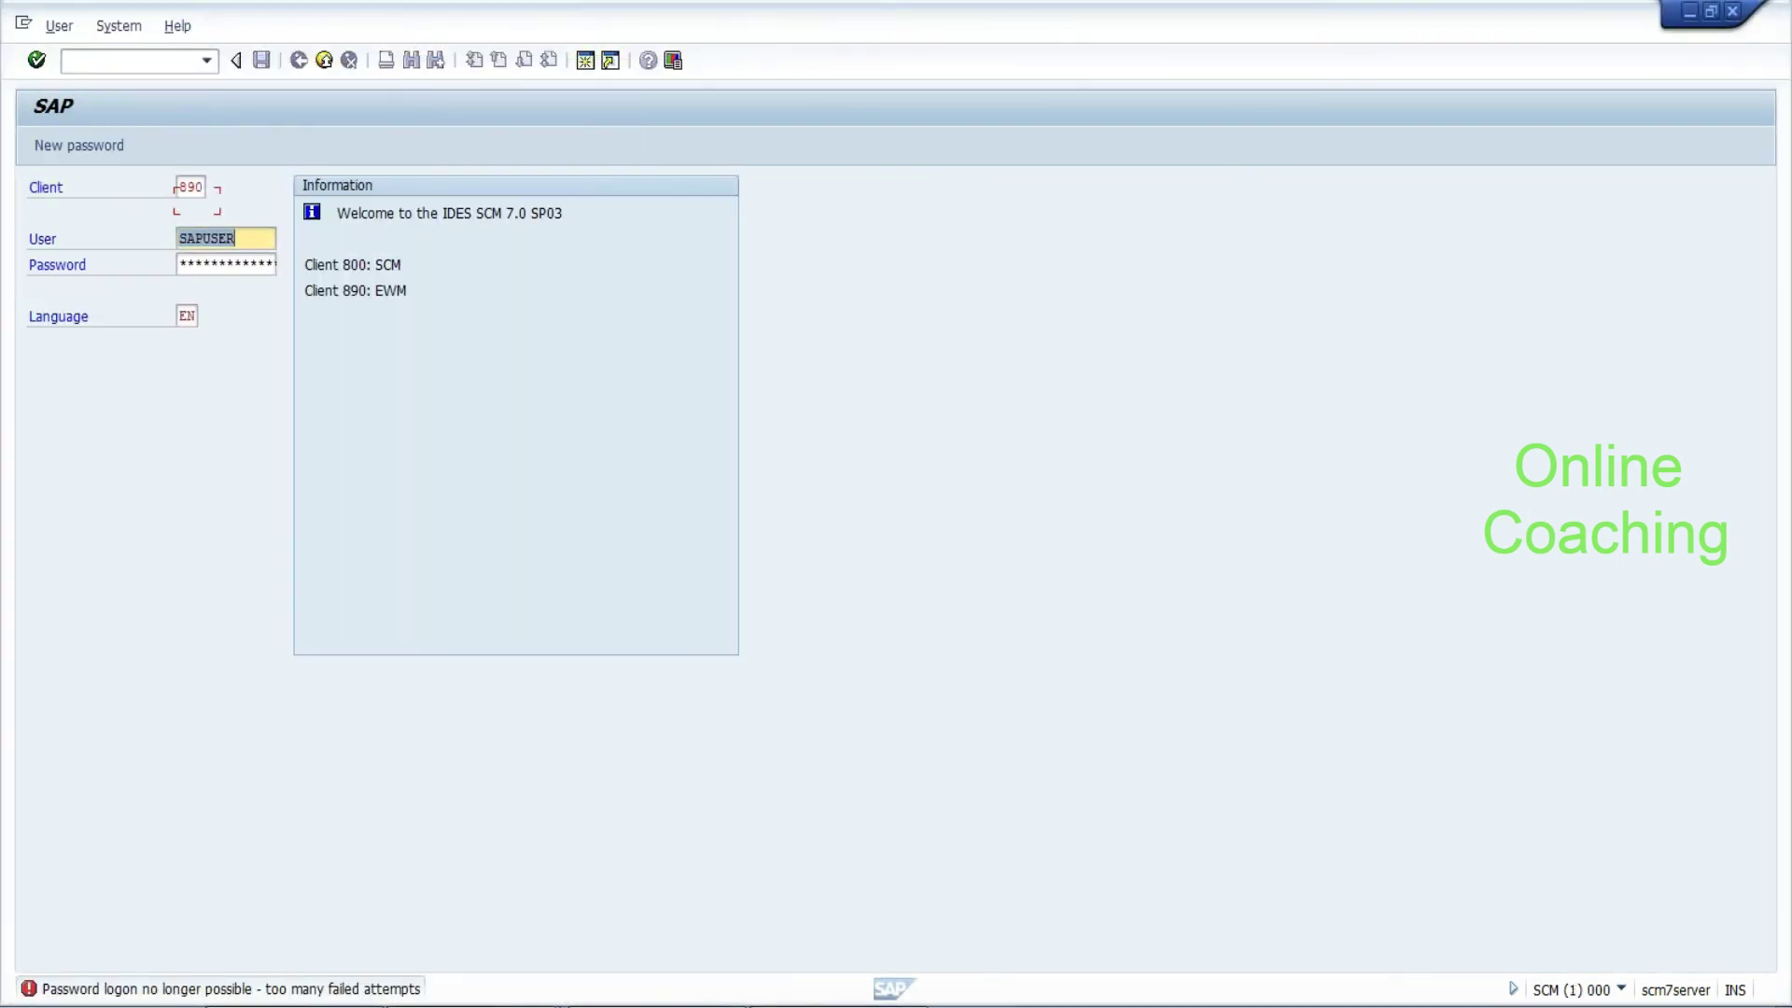
{"action": "key", "text": "Tab"}
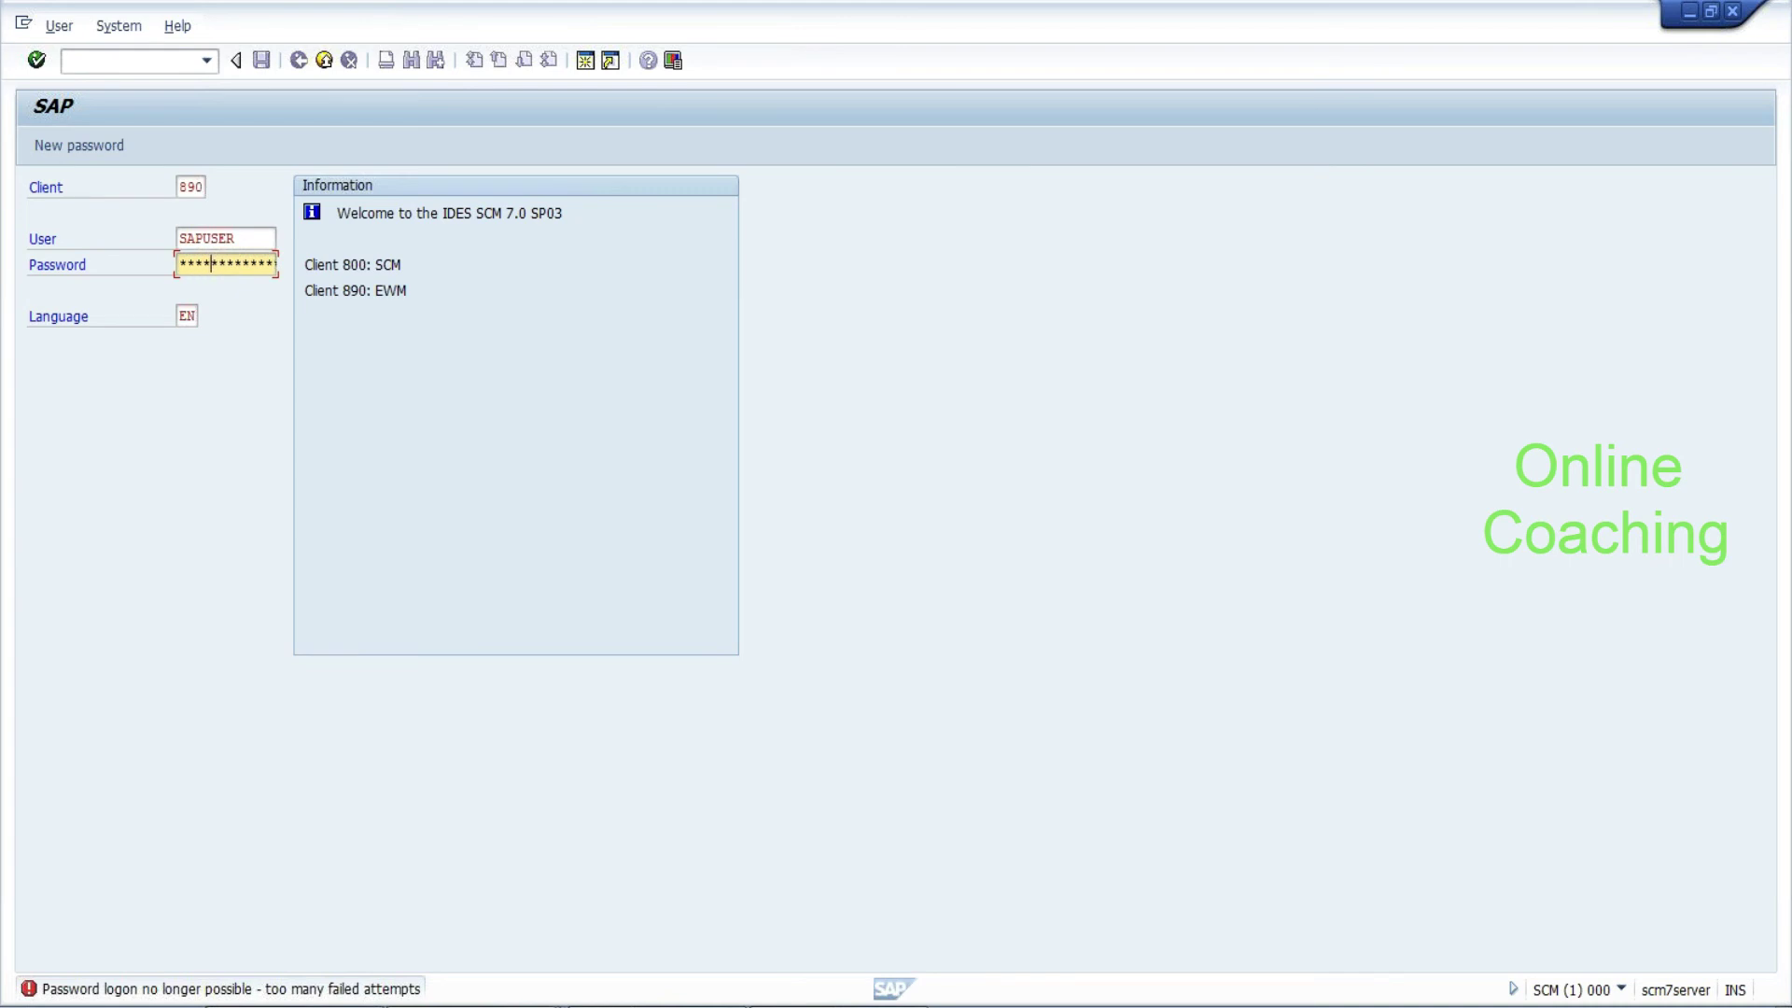
{"action": "key", "text": "Return"}
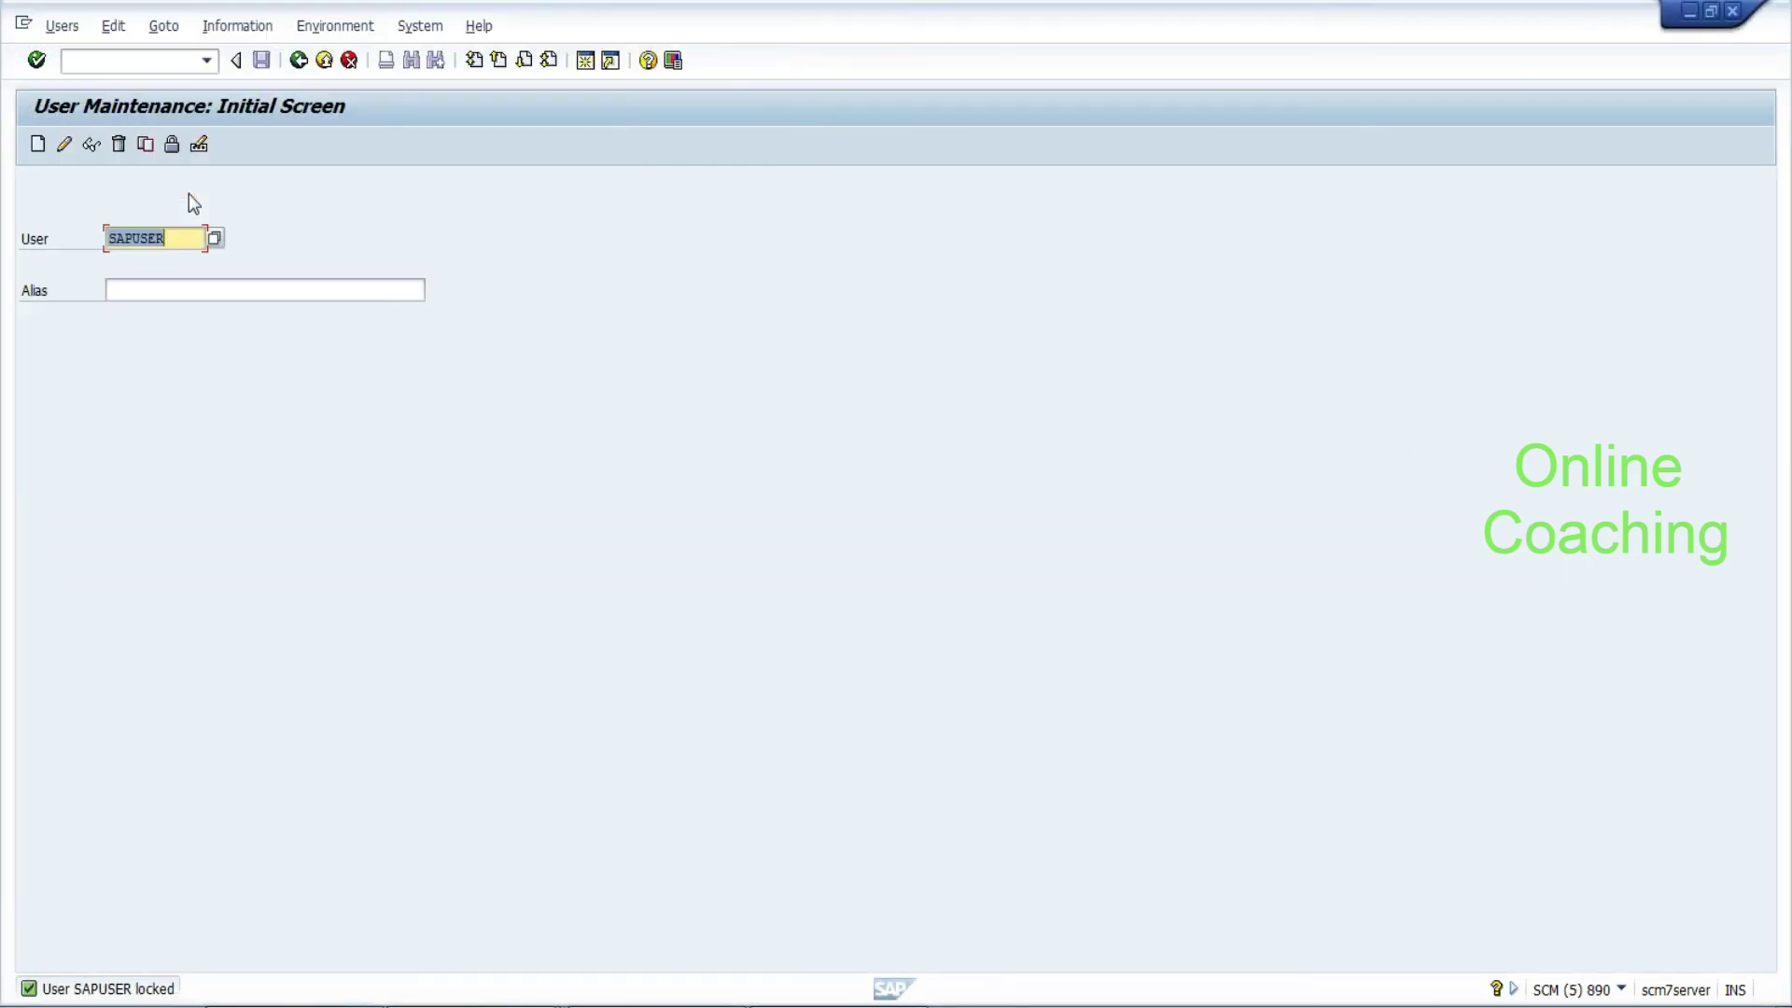
Unlock the user account in user maintenance
{"action": "left_click", "coordinate": [172, 145]}
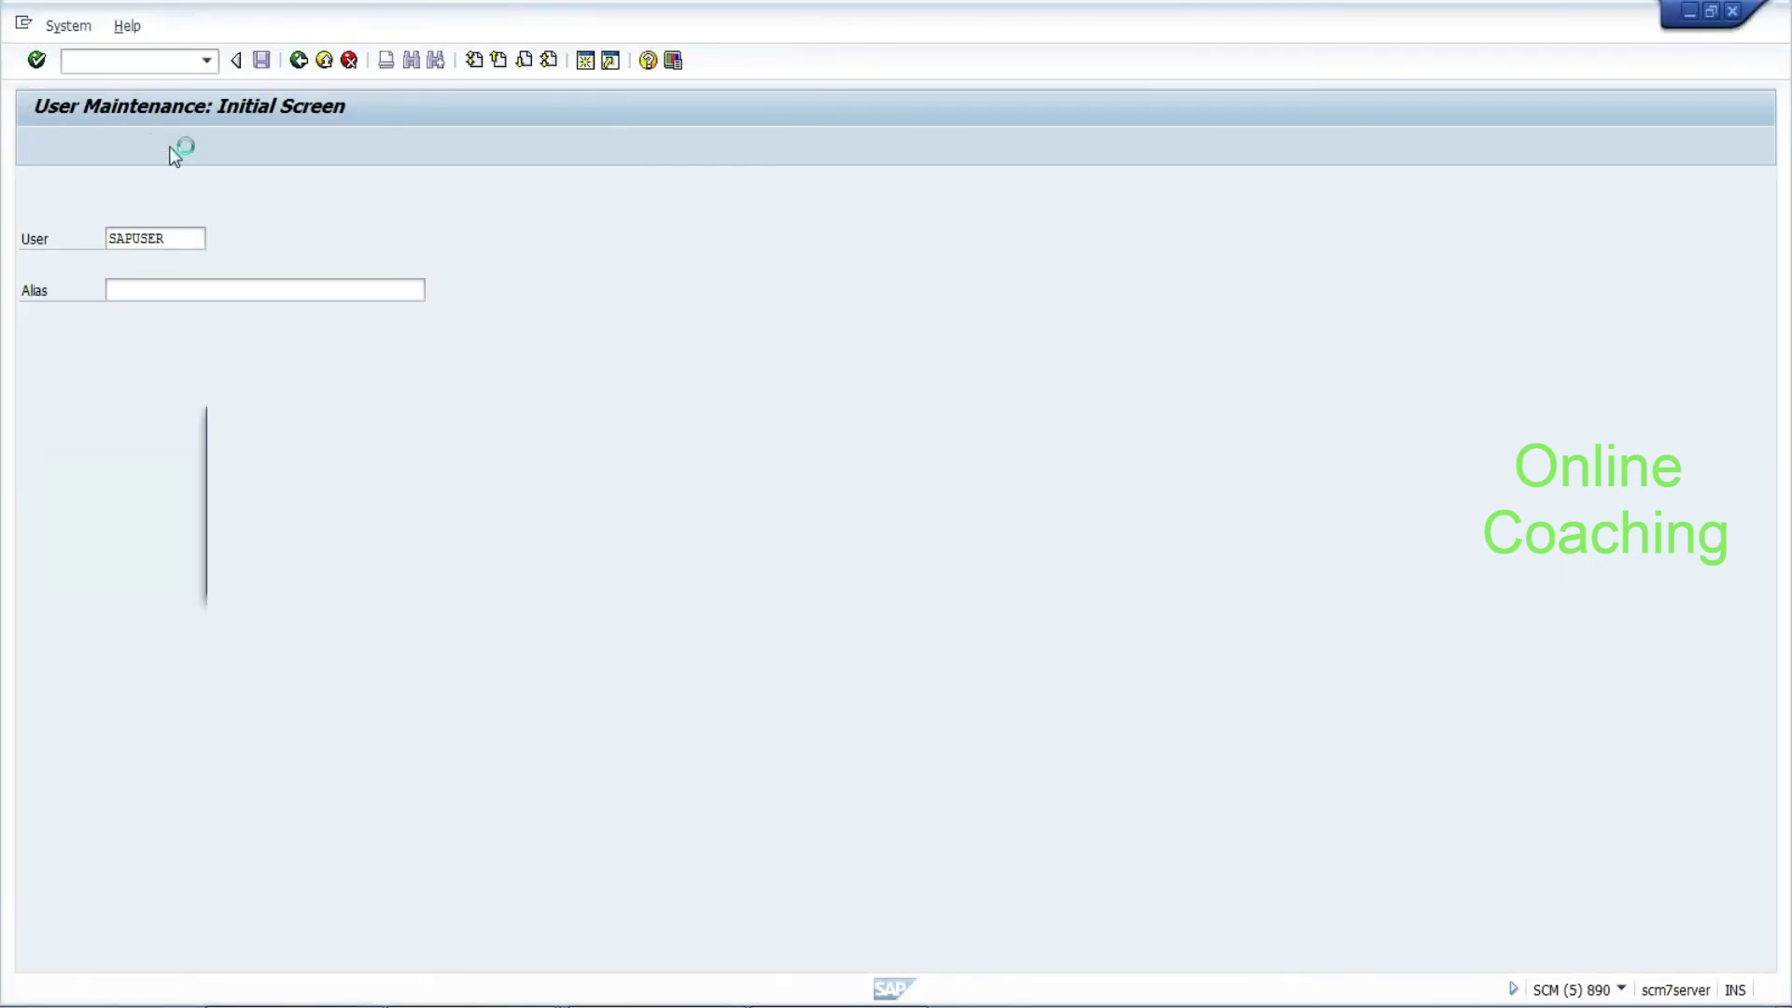
{"action": "left_click", "coordinate": [653, 577]}
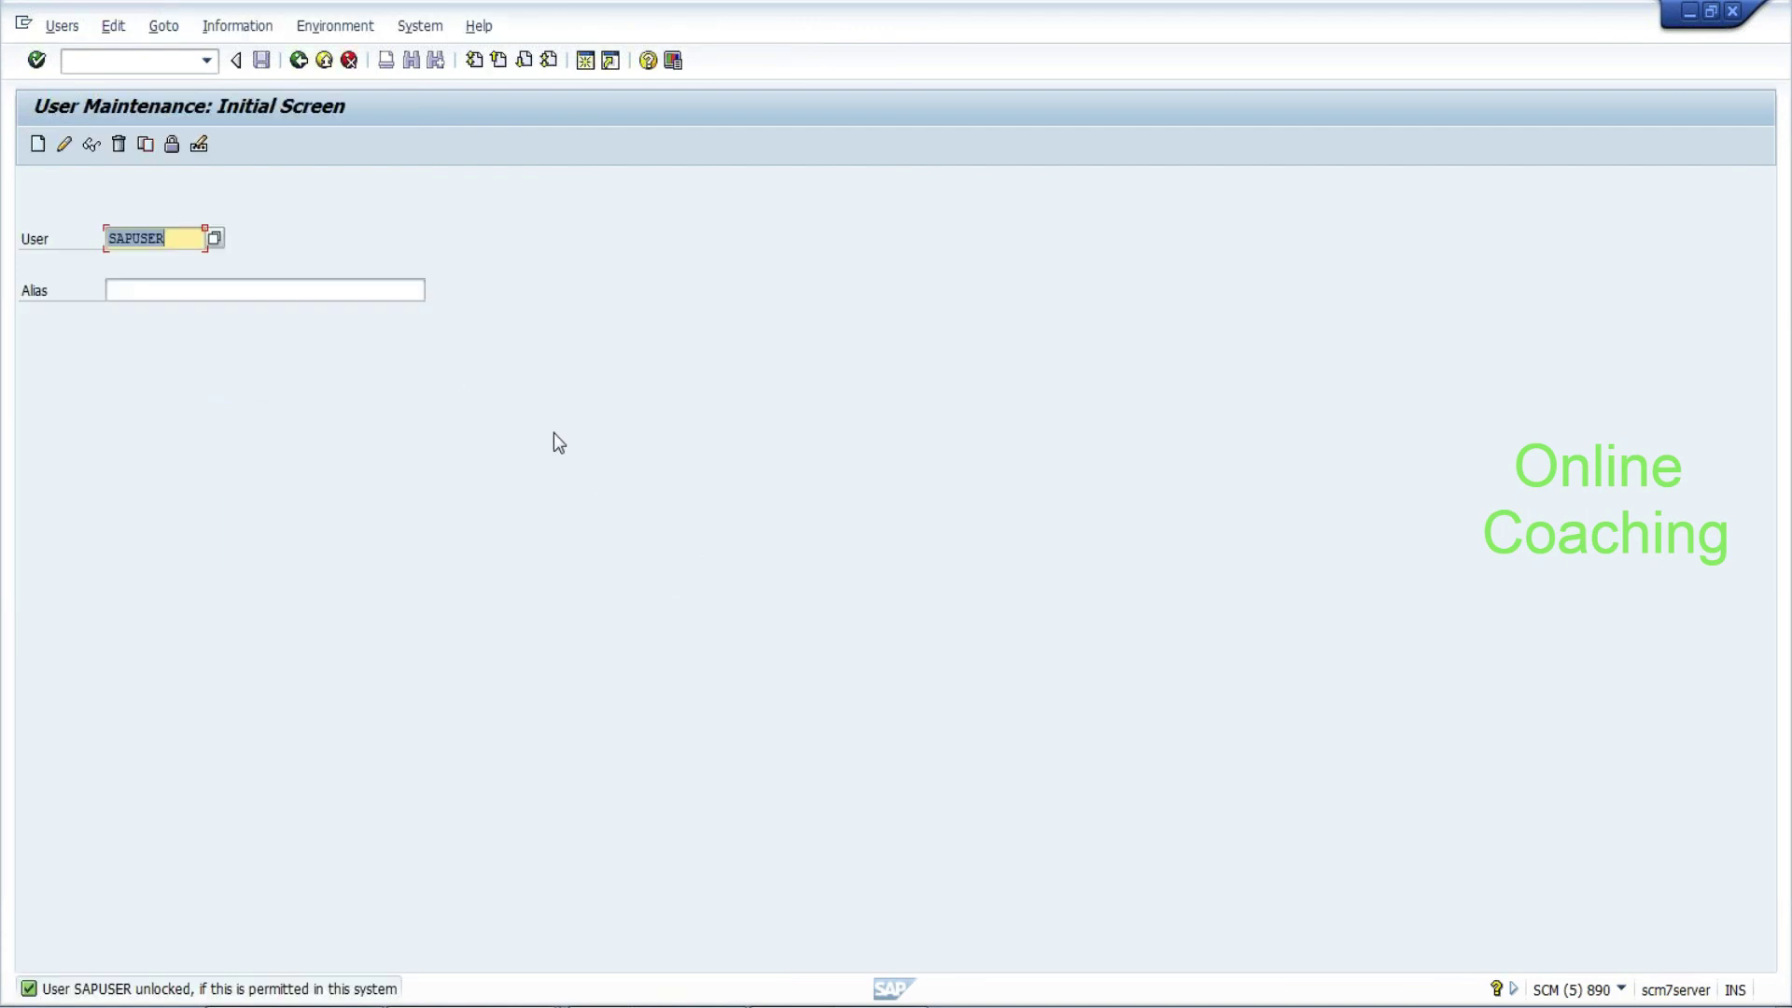
{"action": "key", "text": "alt+Tab"}
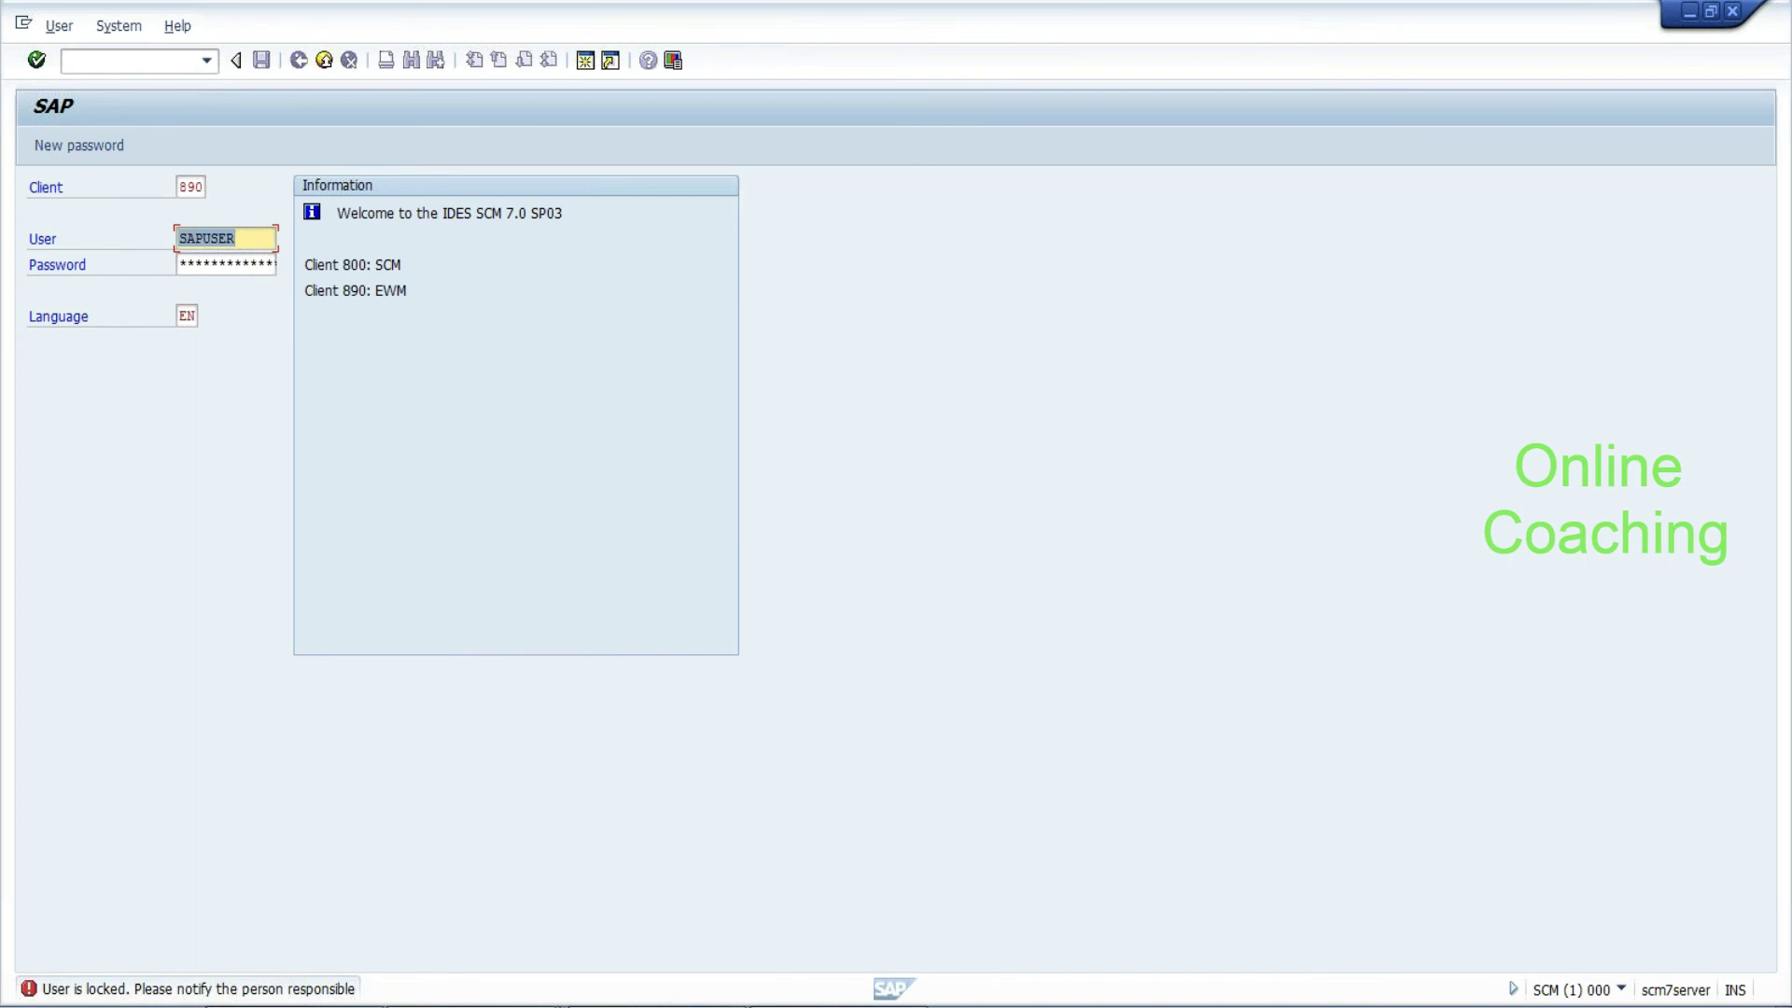
Log in to client 890, set a new password when prompted, and start SE38
{"action": "left_click", "coordinate": [226, 263]}
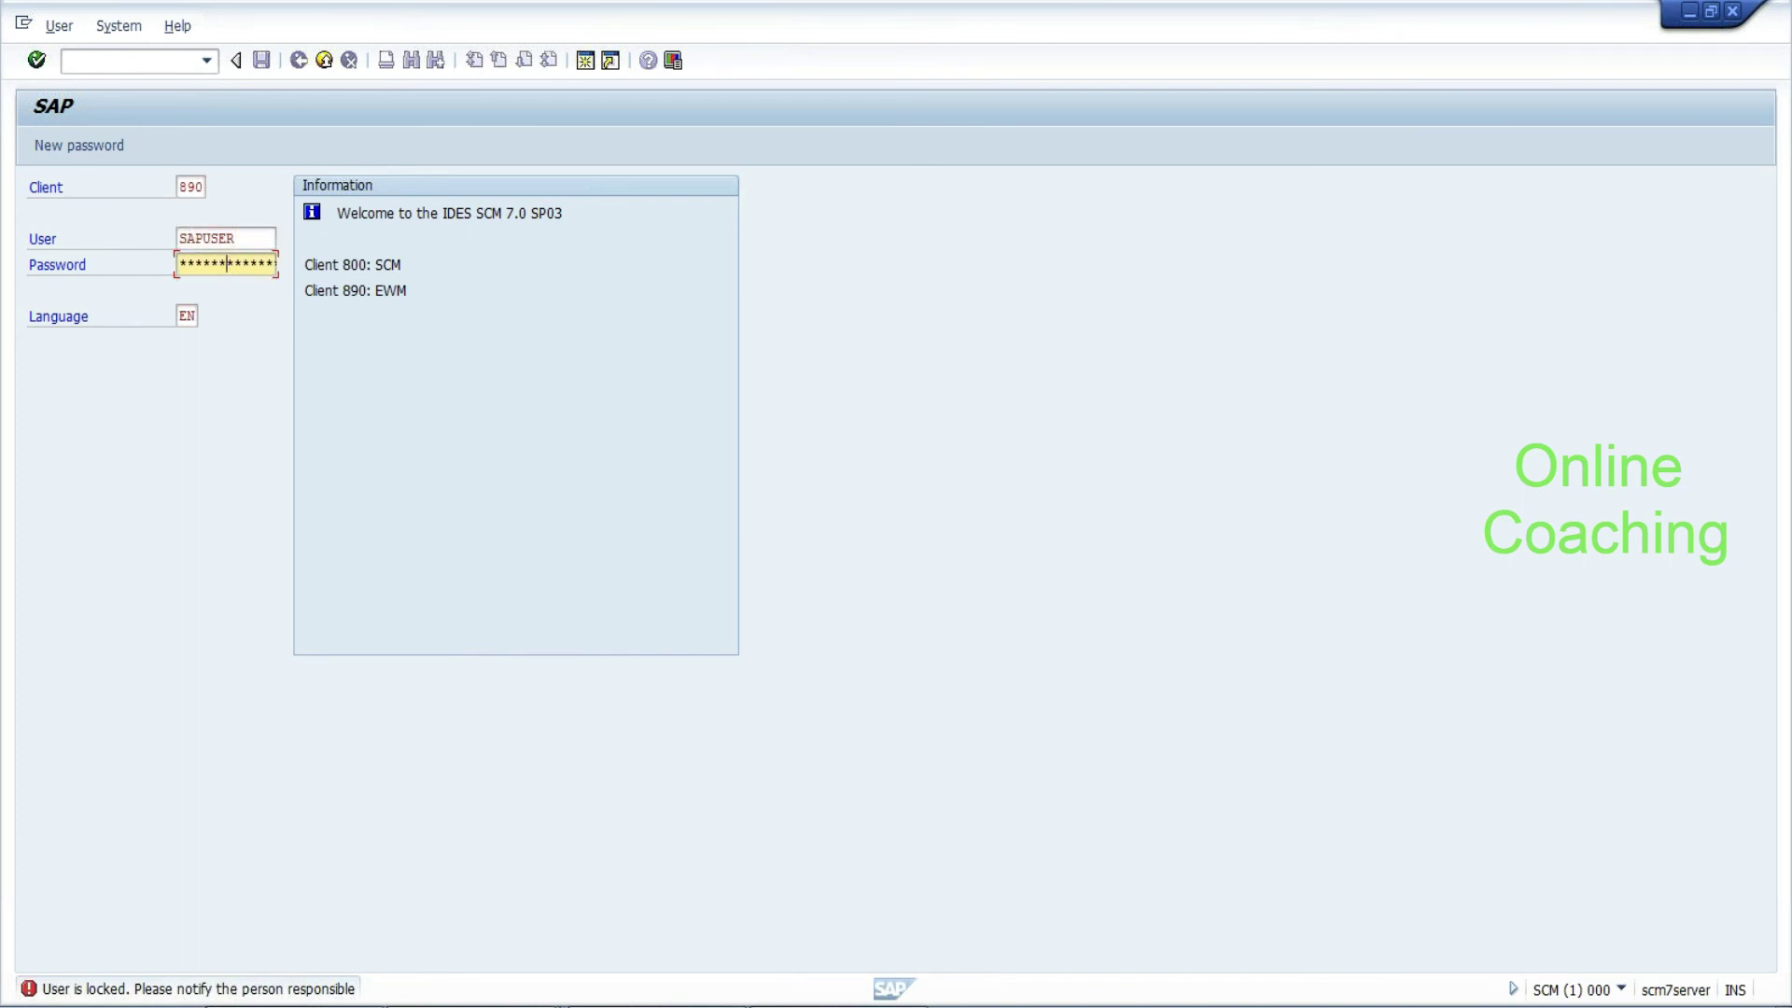
{"action": "key", "text": "Tab"}
{"action": "key", "text": "Return"}
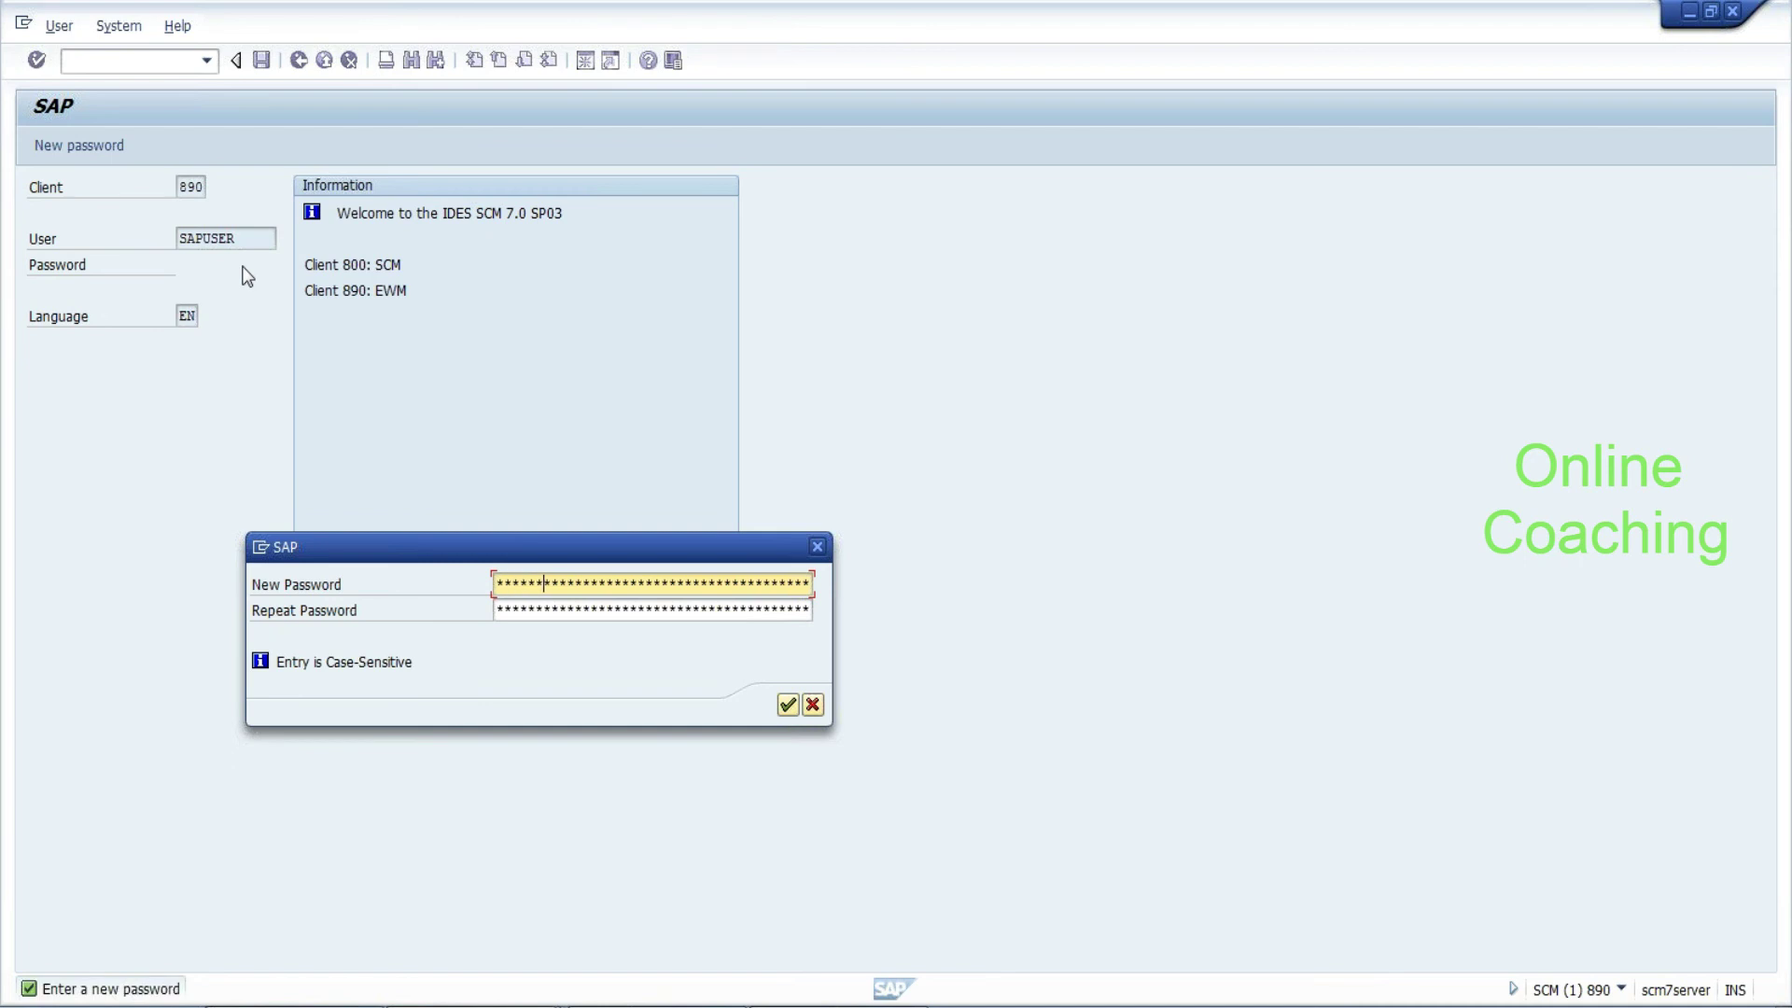
{"action": "key", "text": "Tab"}
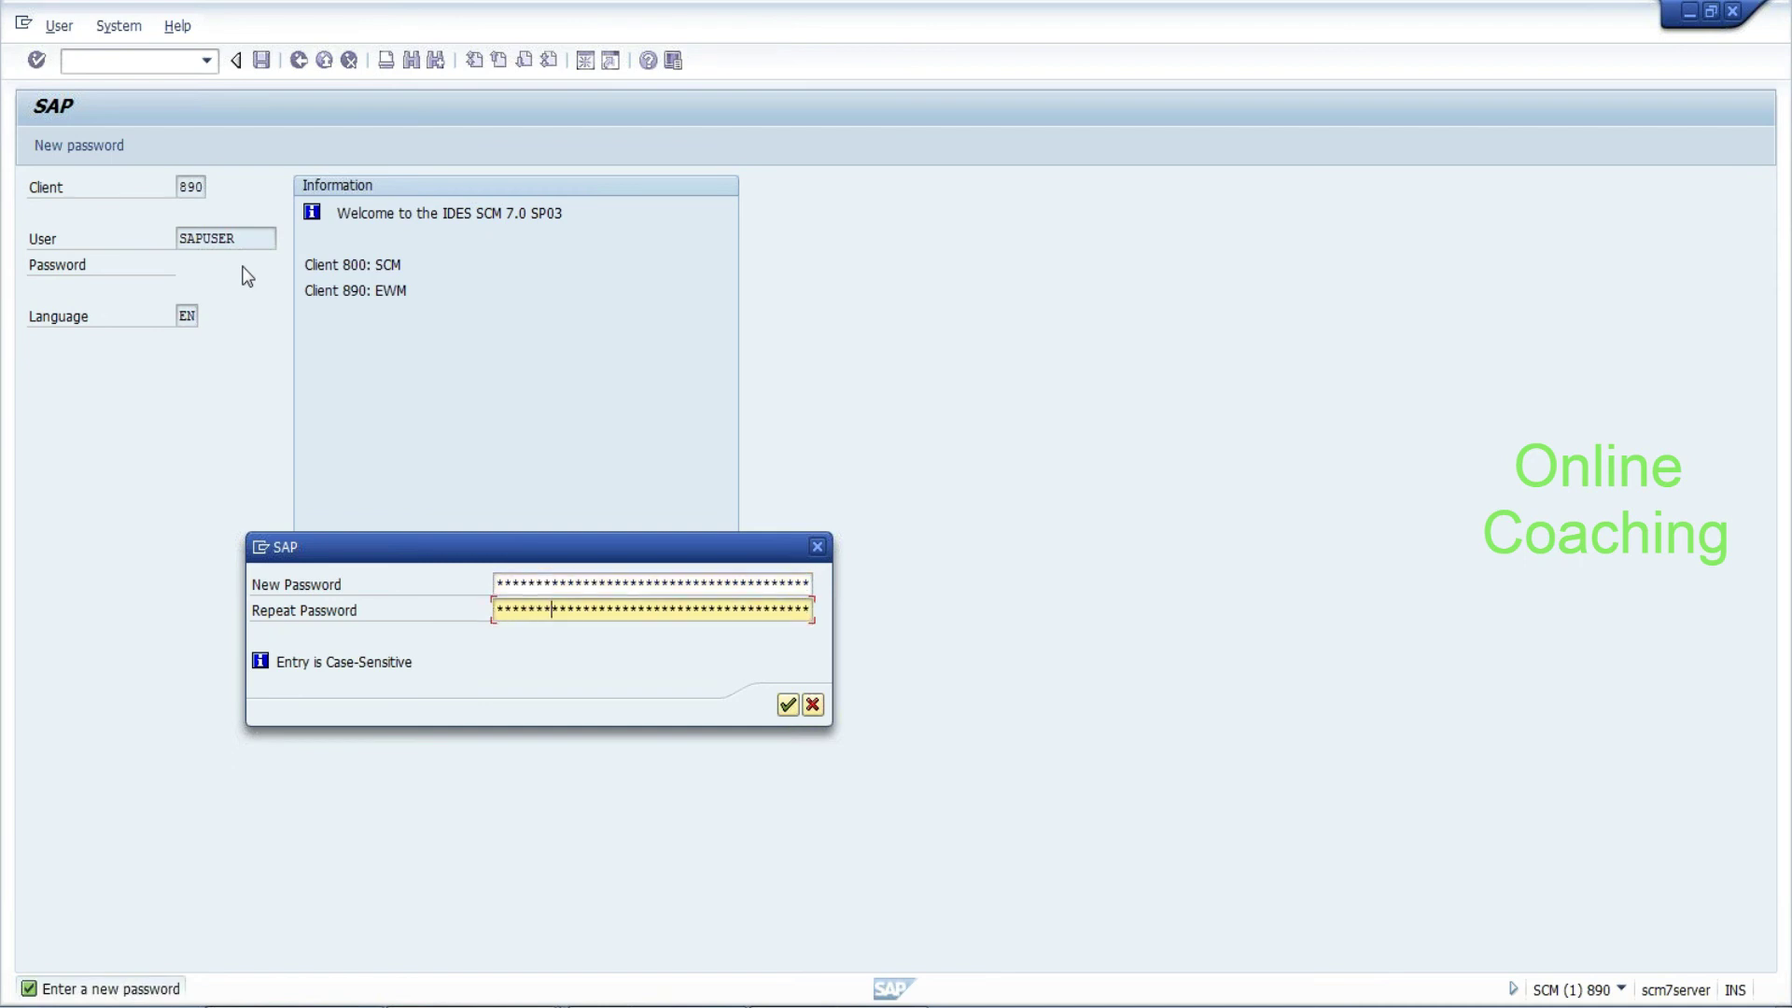
{"action": "key", "text": "Return"}
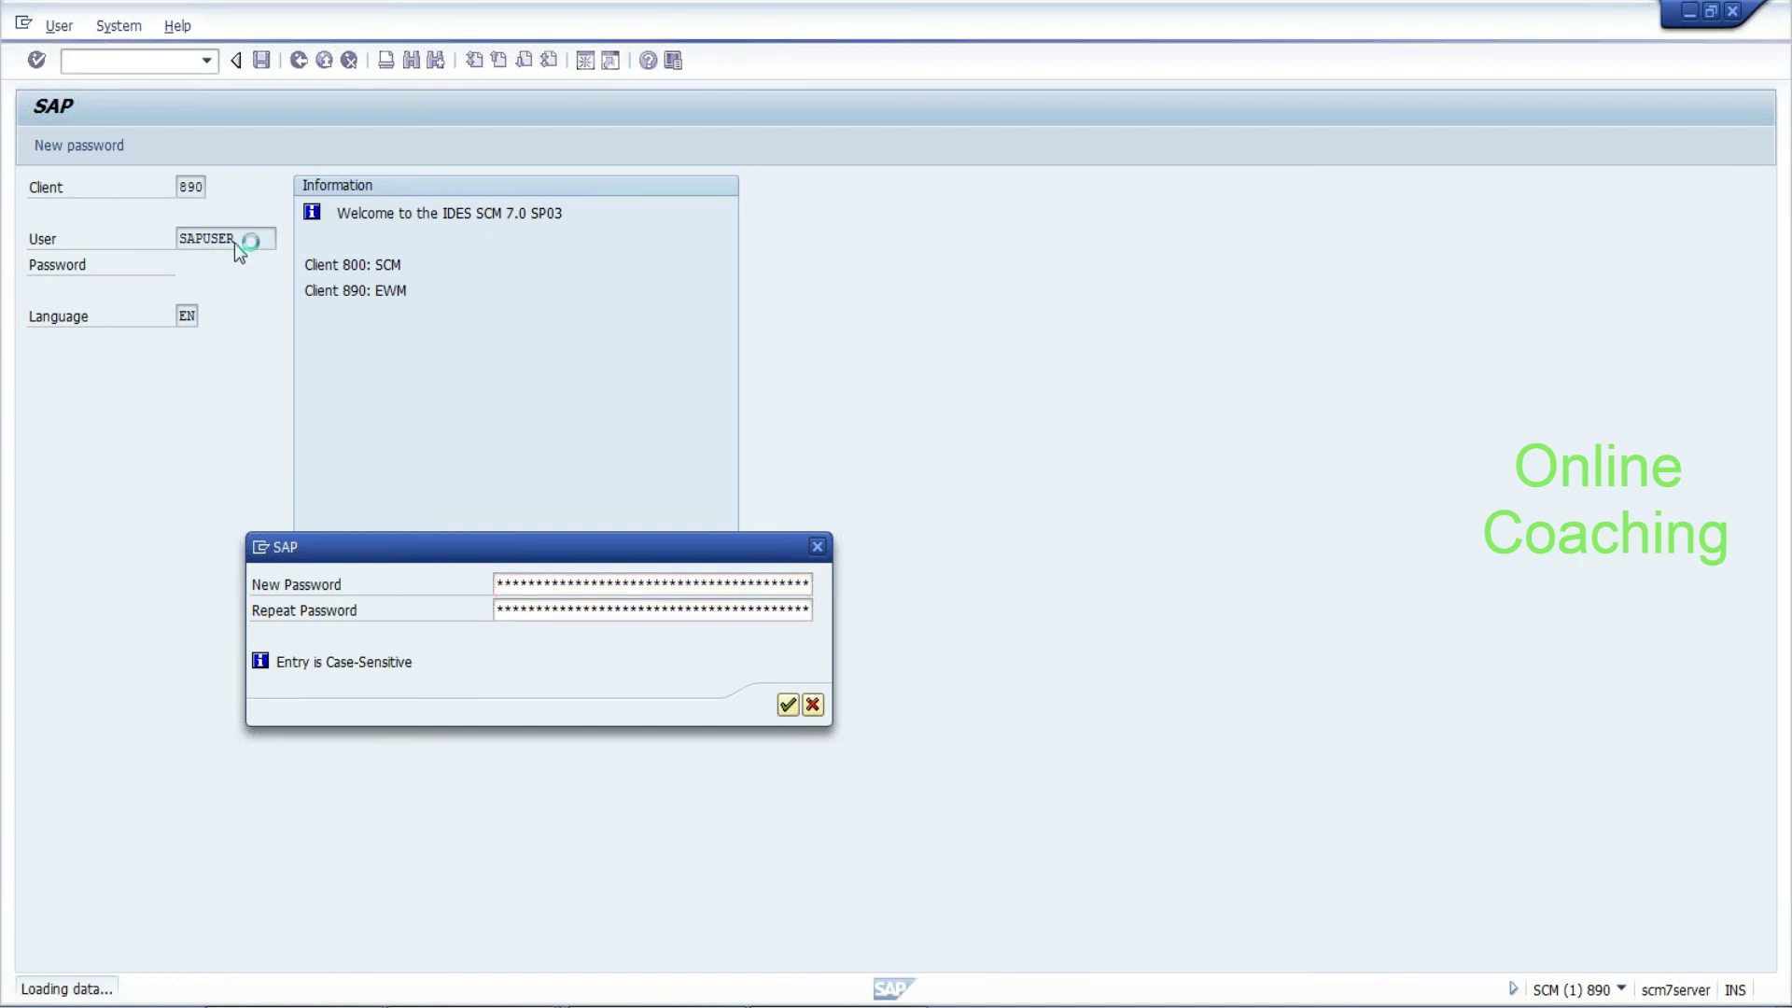
{"action": "type", "text": "se38"}
{"action": "key", "text": "Return"}
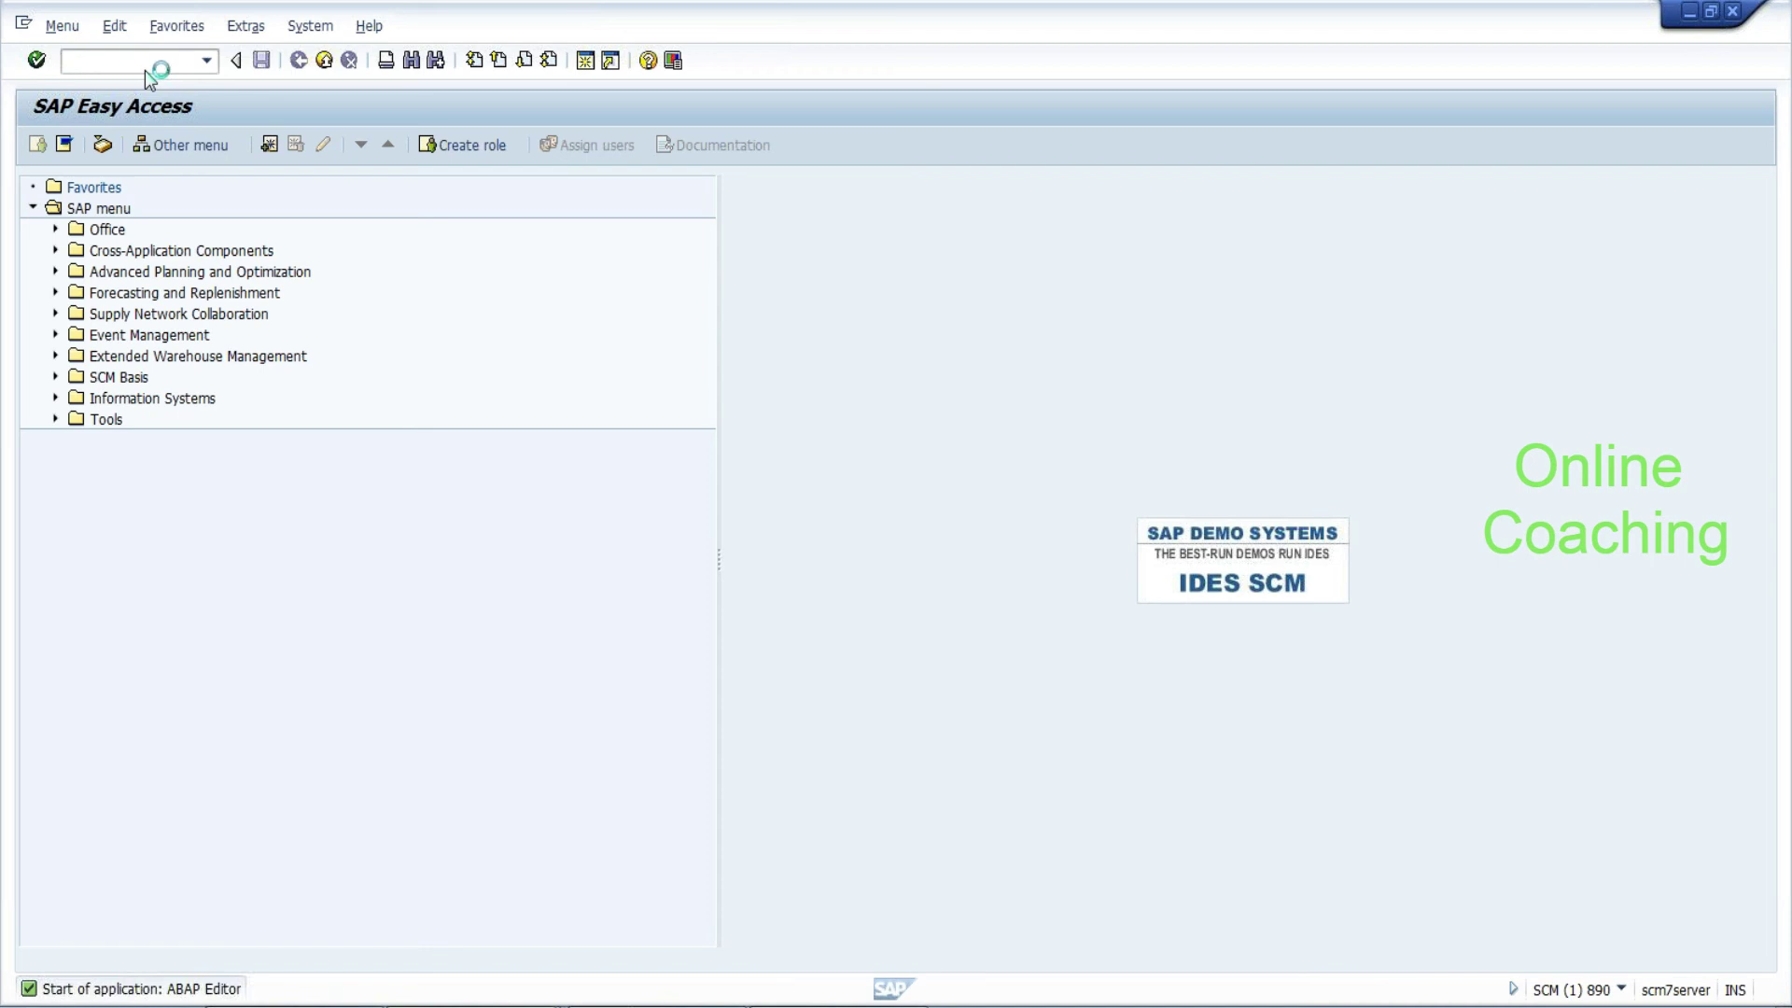
Start creating program ZTEST, then cancel the attributes dialog and discard it unsaved
{"action": "type", "text": "ztest"}
{"action": "left_click", "coordinate": [480, 245]}
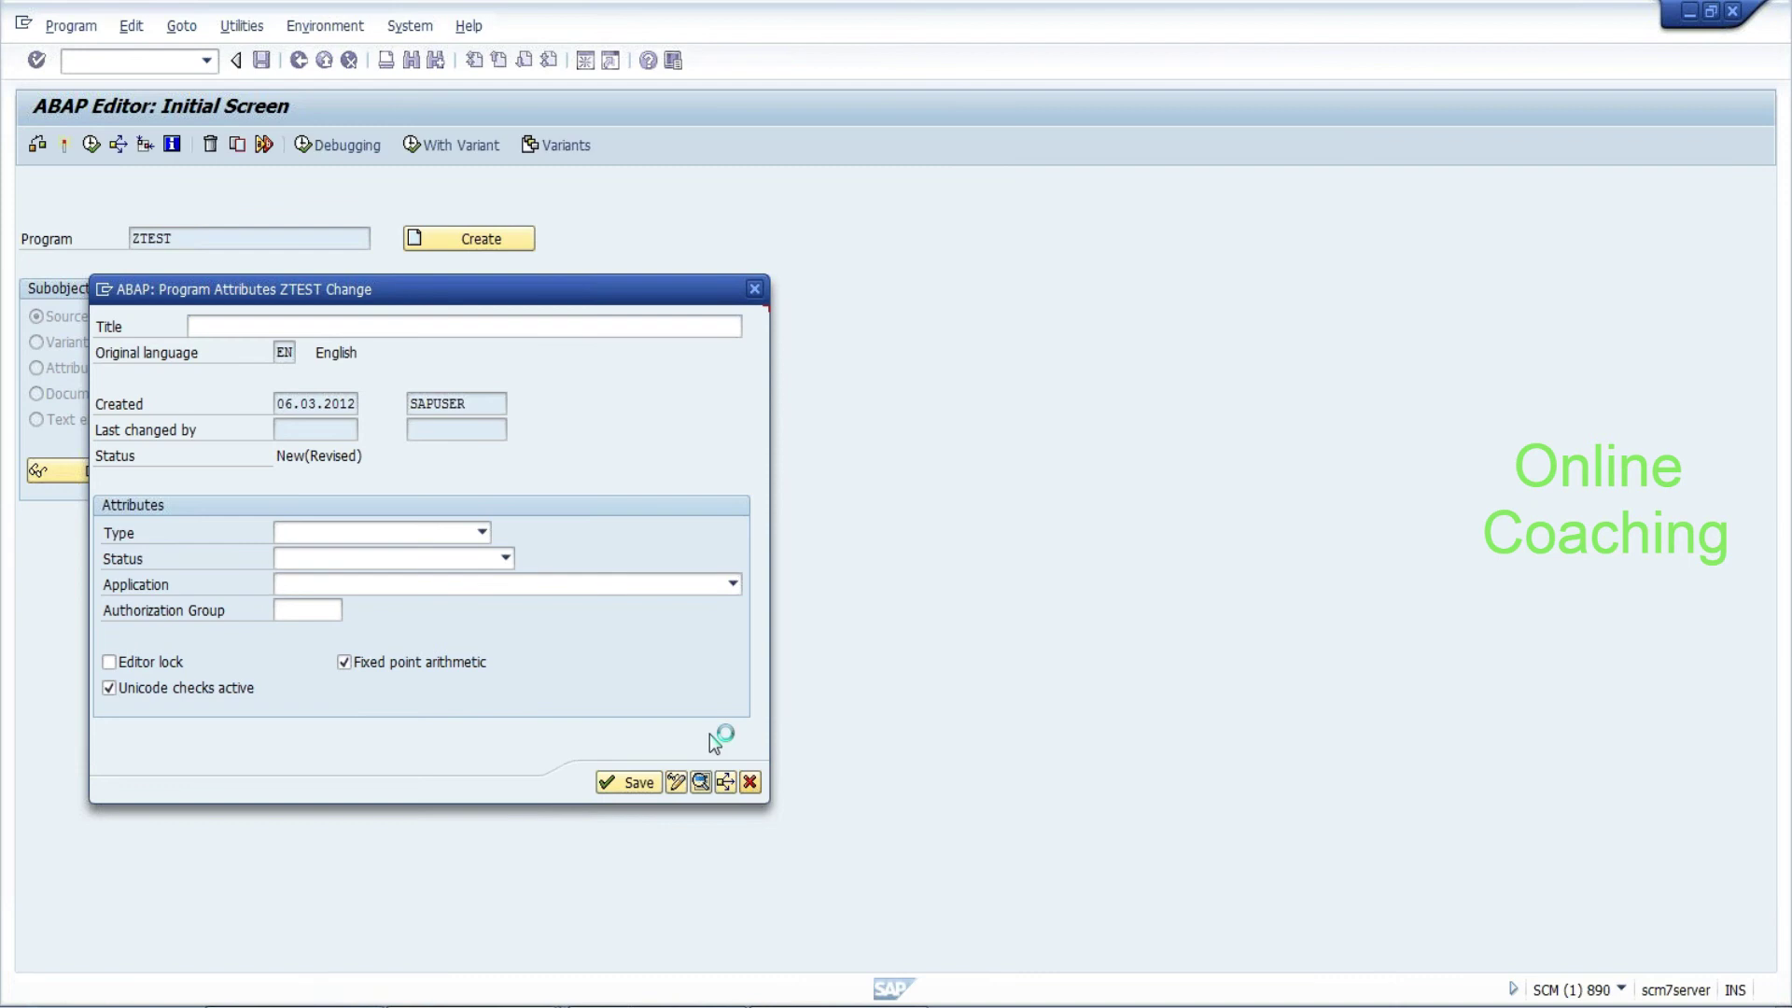
{"action": "key", "text": "F12"}
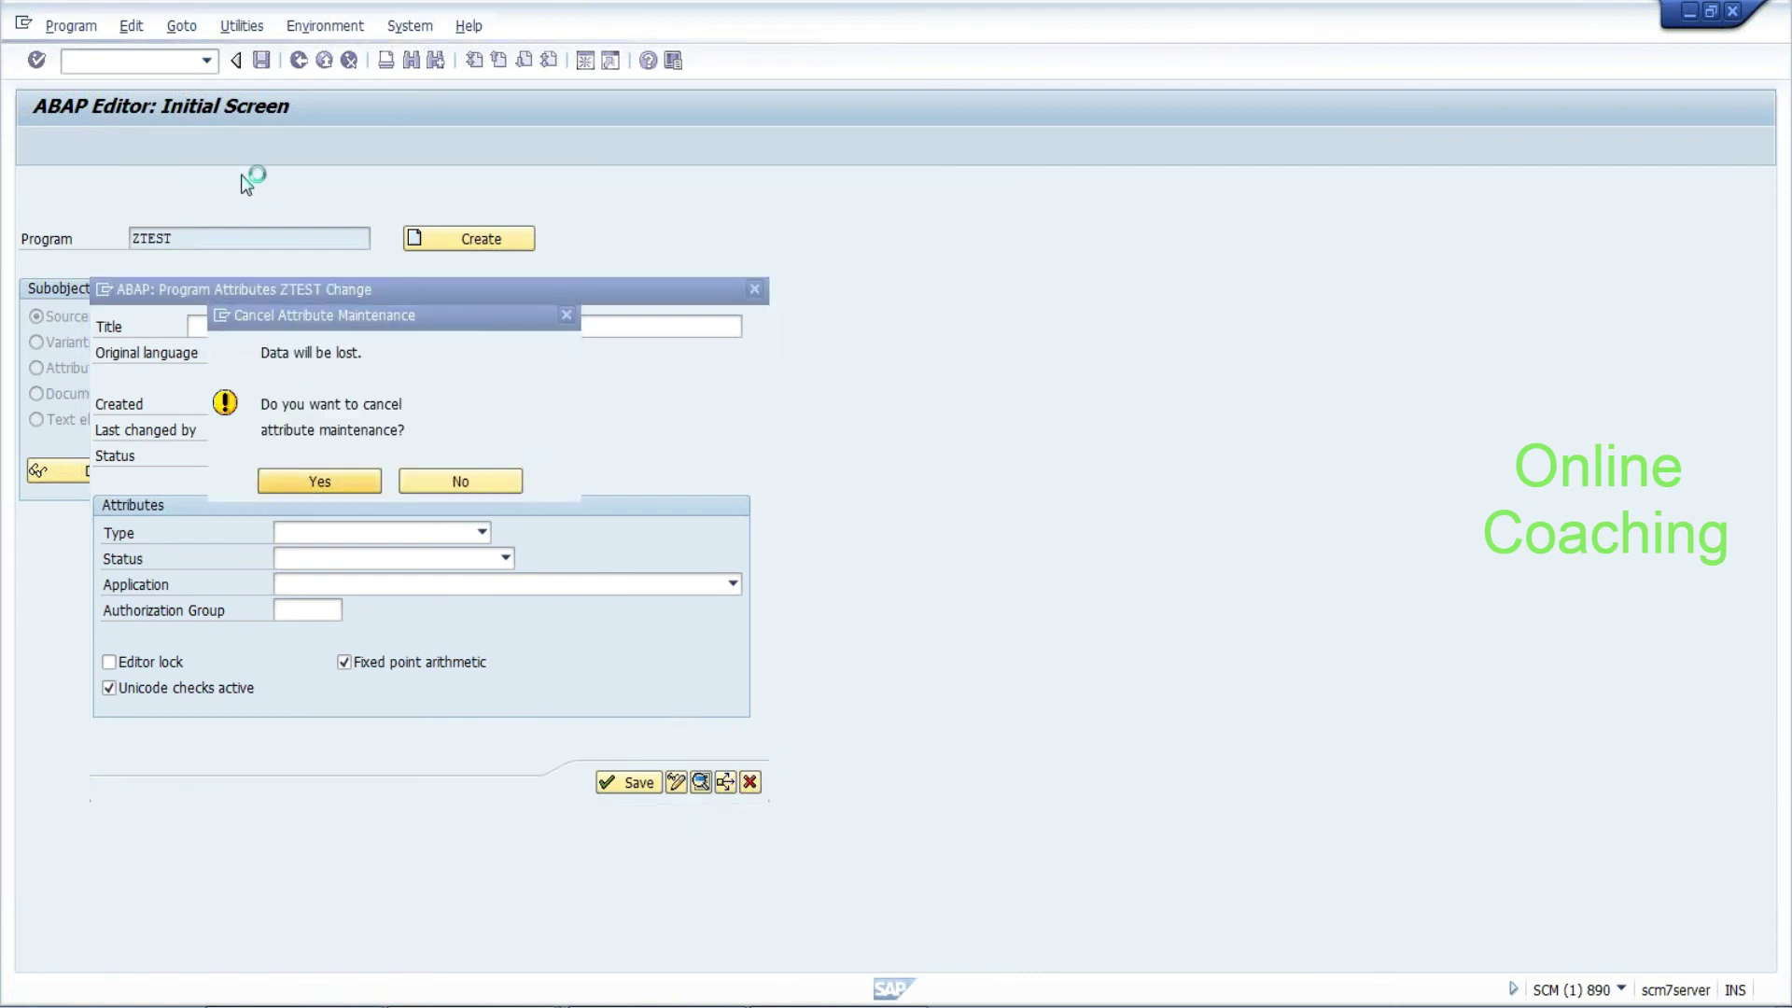
{"action": "key", "text": "Return"}
Open the SAP Reference IMG via /nspro
{"action": "type", "text": "/nspro"}
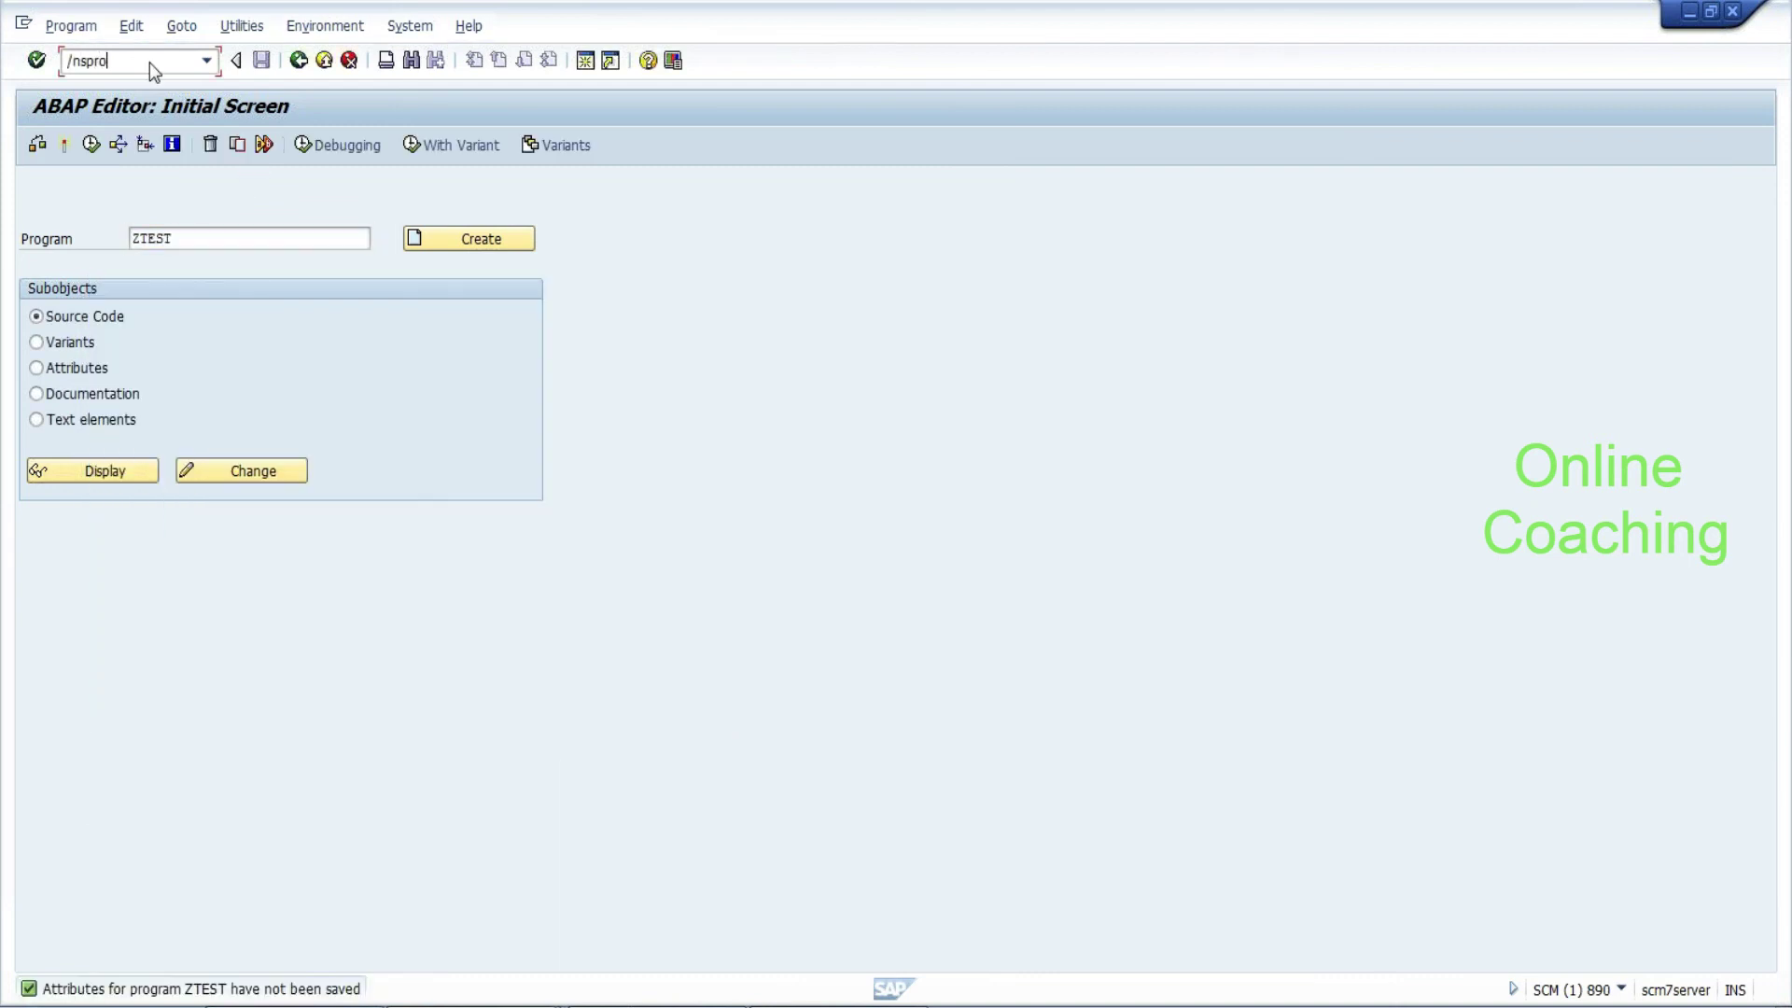
{"action": "key", "text": "Return"}
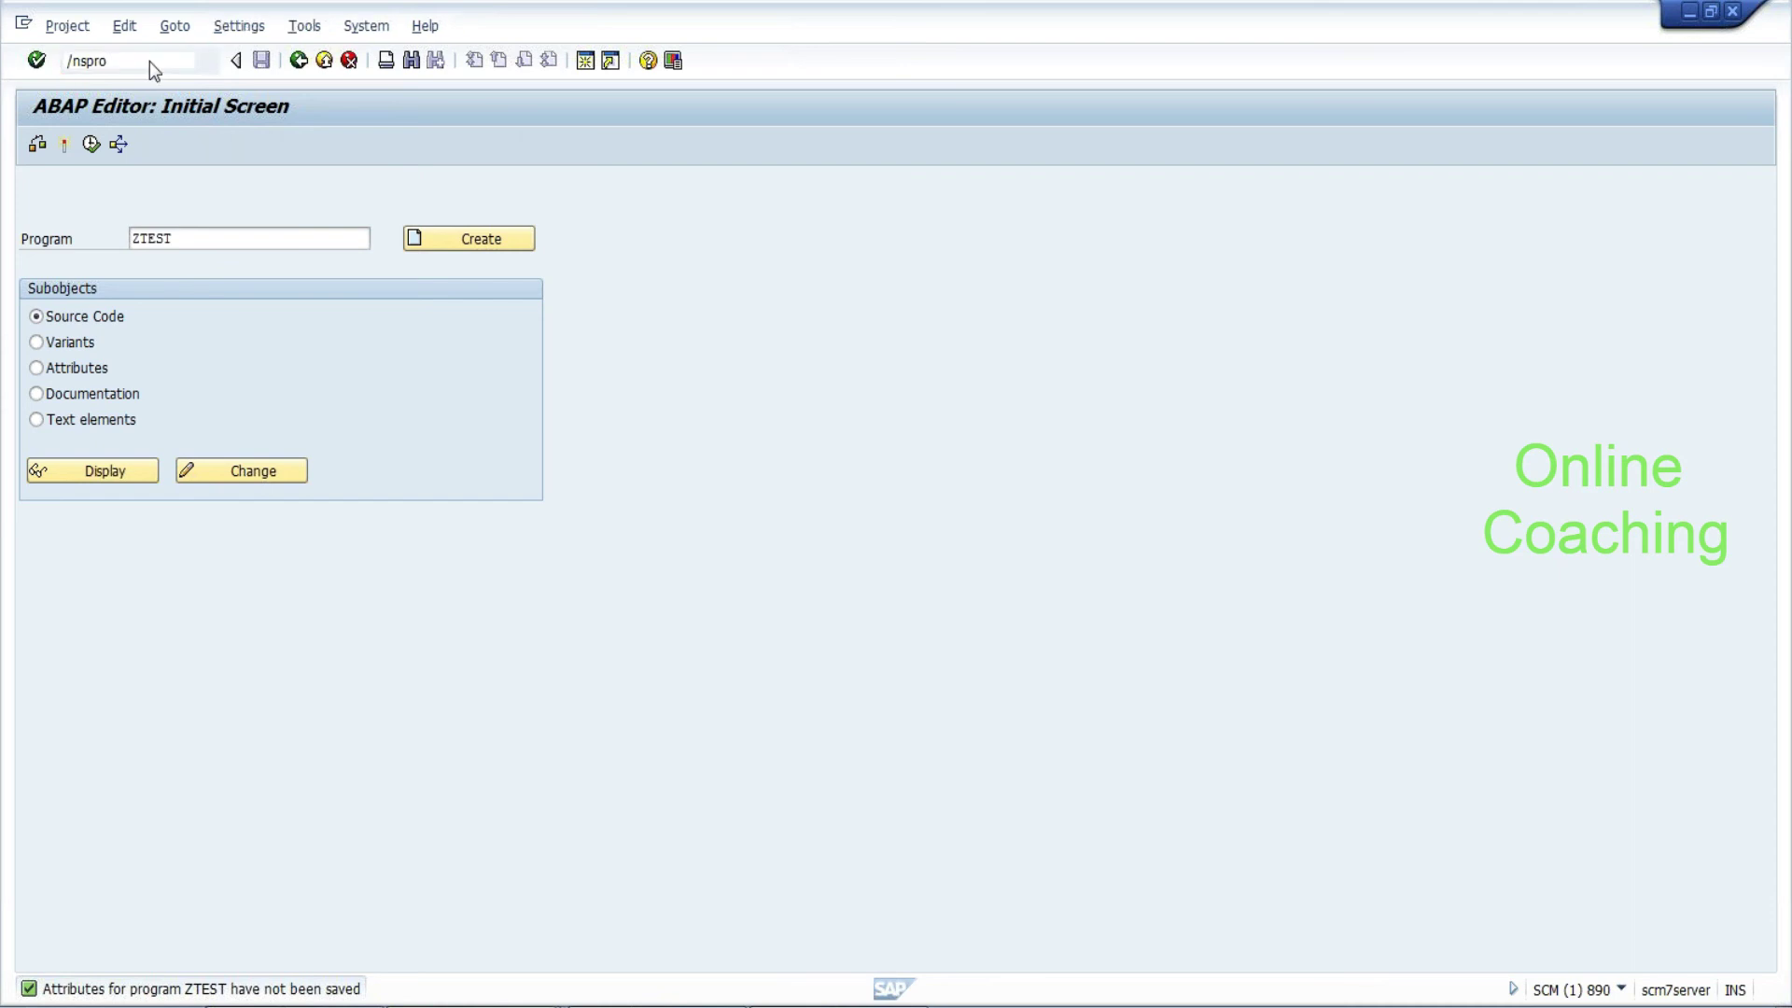
{"action": "left_click", "coordinate": [116, 155]}
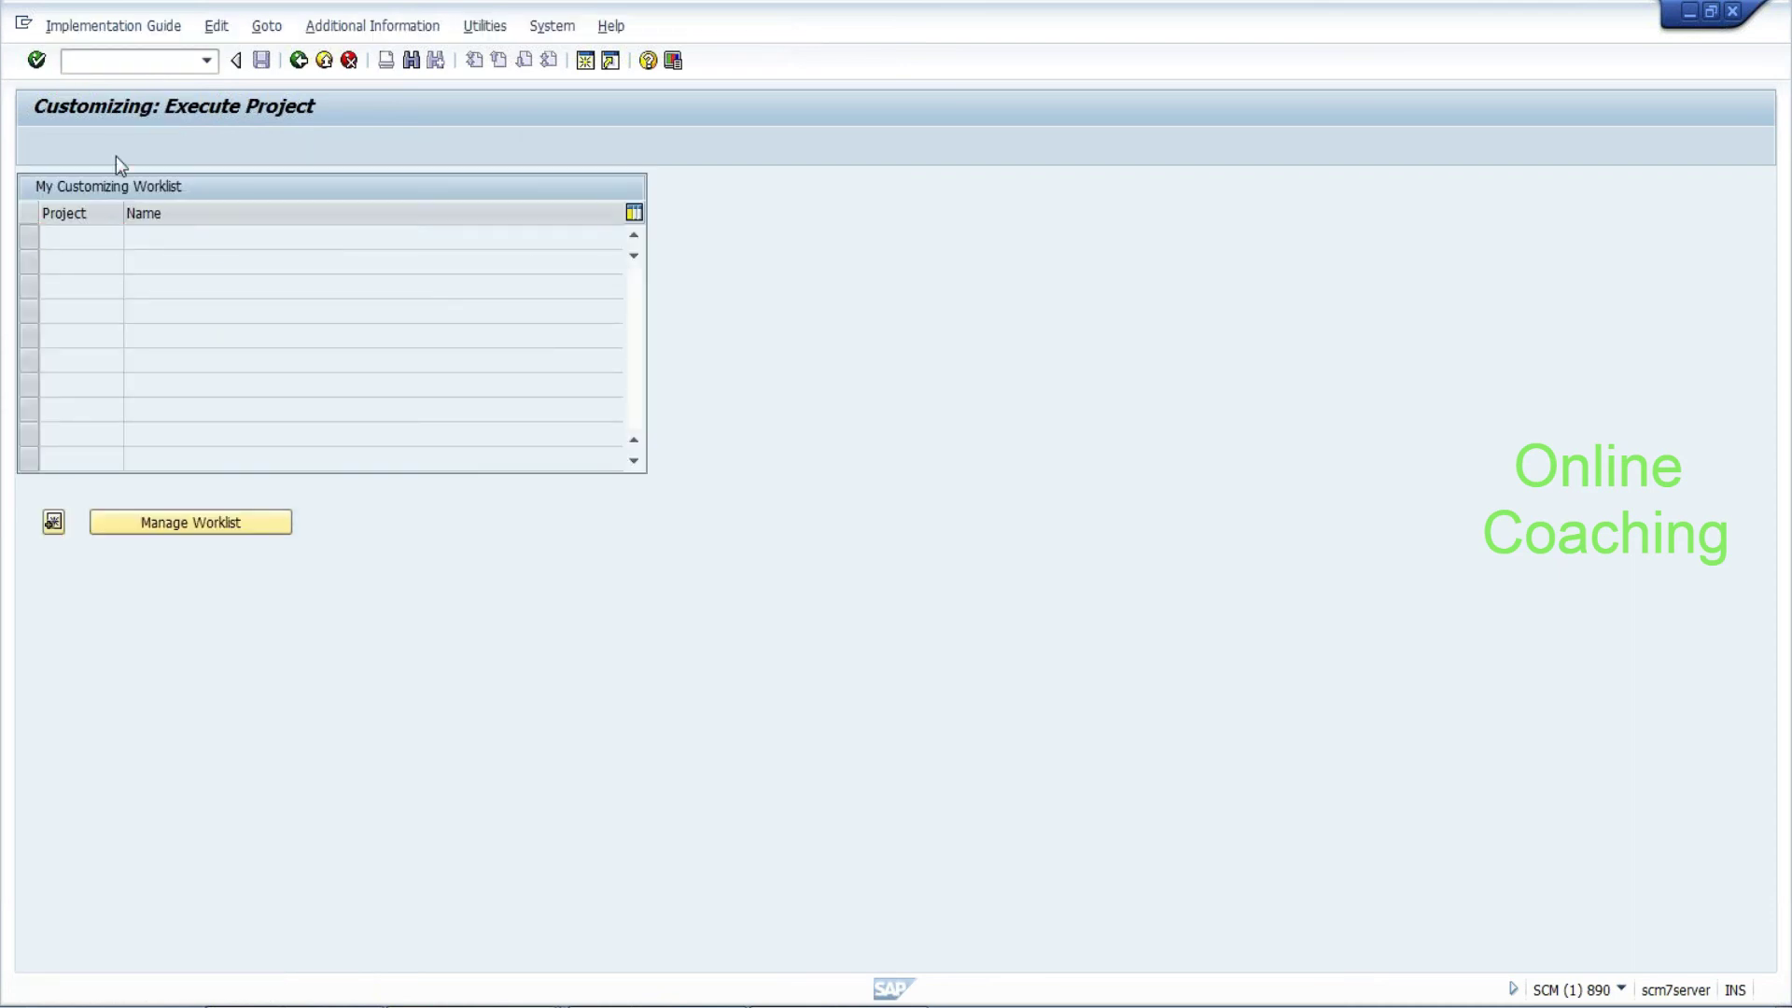
Under Extended Warehouse Management BAdIs, go to Goods Issue Process > Strategies > Stock Removal Strategies and execute the Change of Search Sequence and Stock Removal Rule BAdI
{"action": "left_click", "coordinate": [52, 356]}
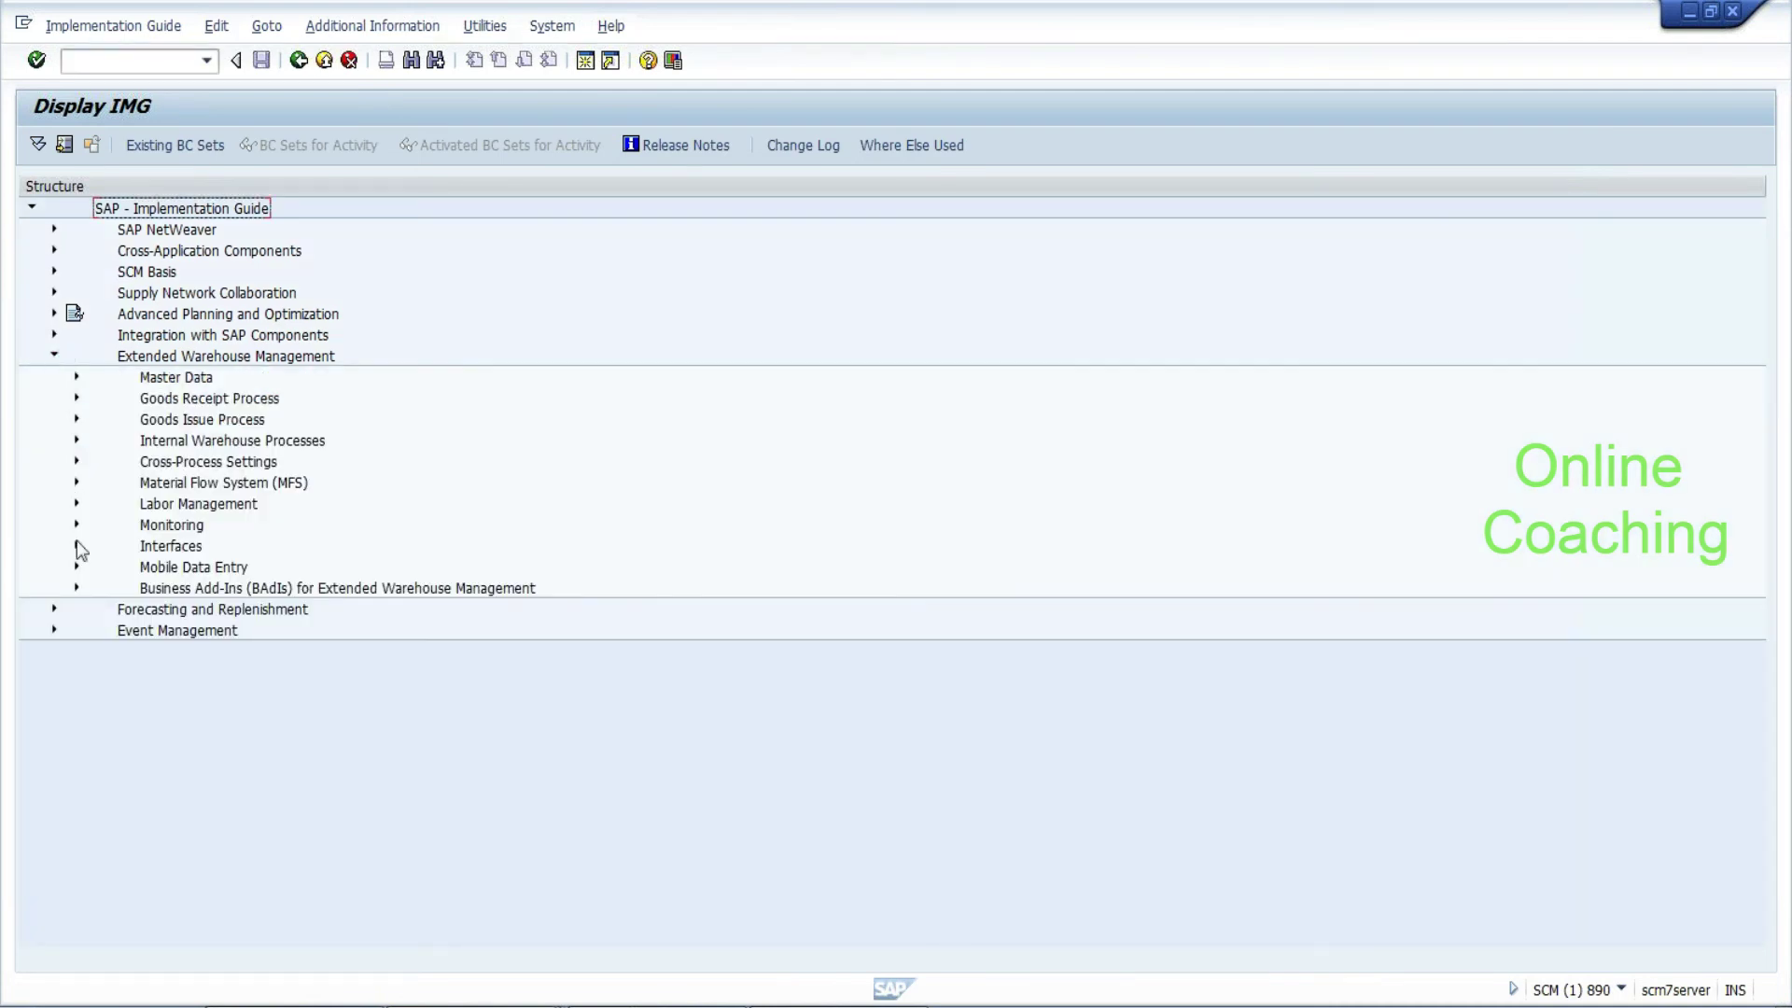
{"action": "left_click", "coordinate": [76, 586]}
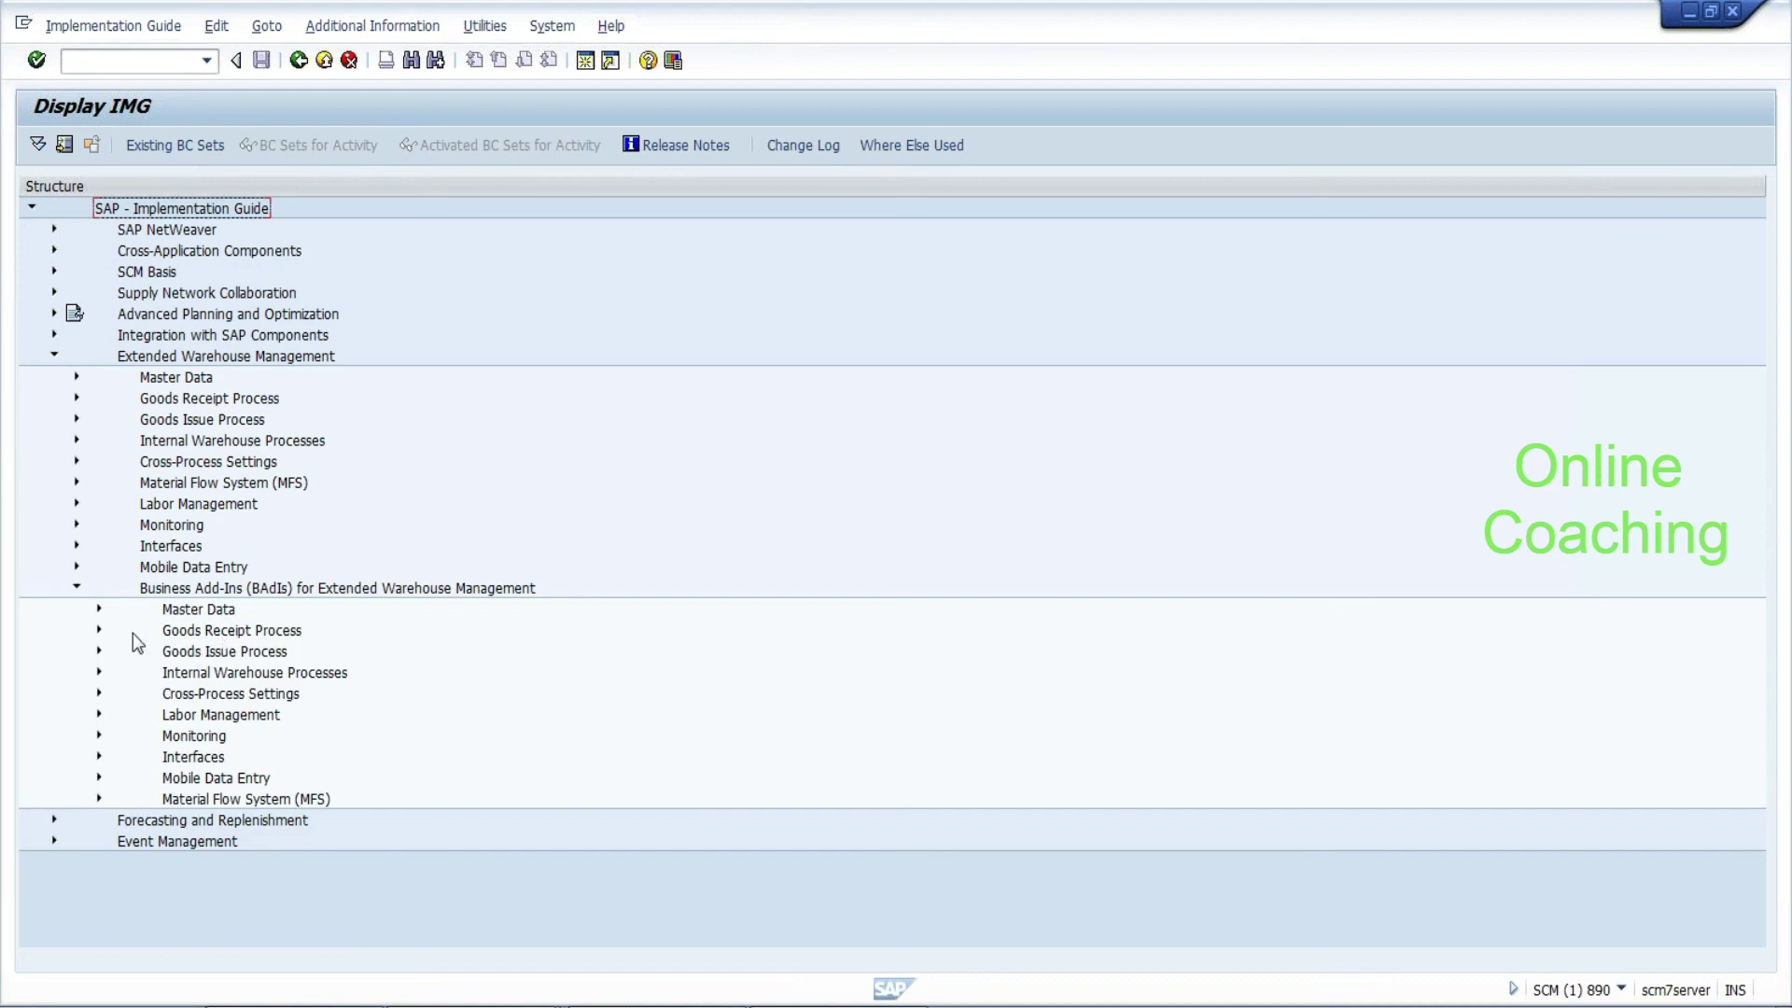
{"action": "left_click", "coordinate": [98, 651]}
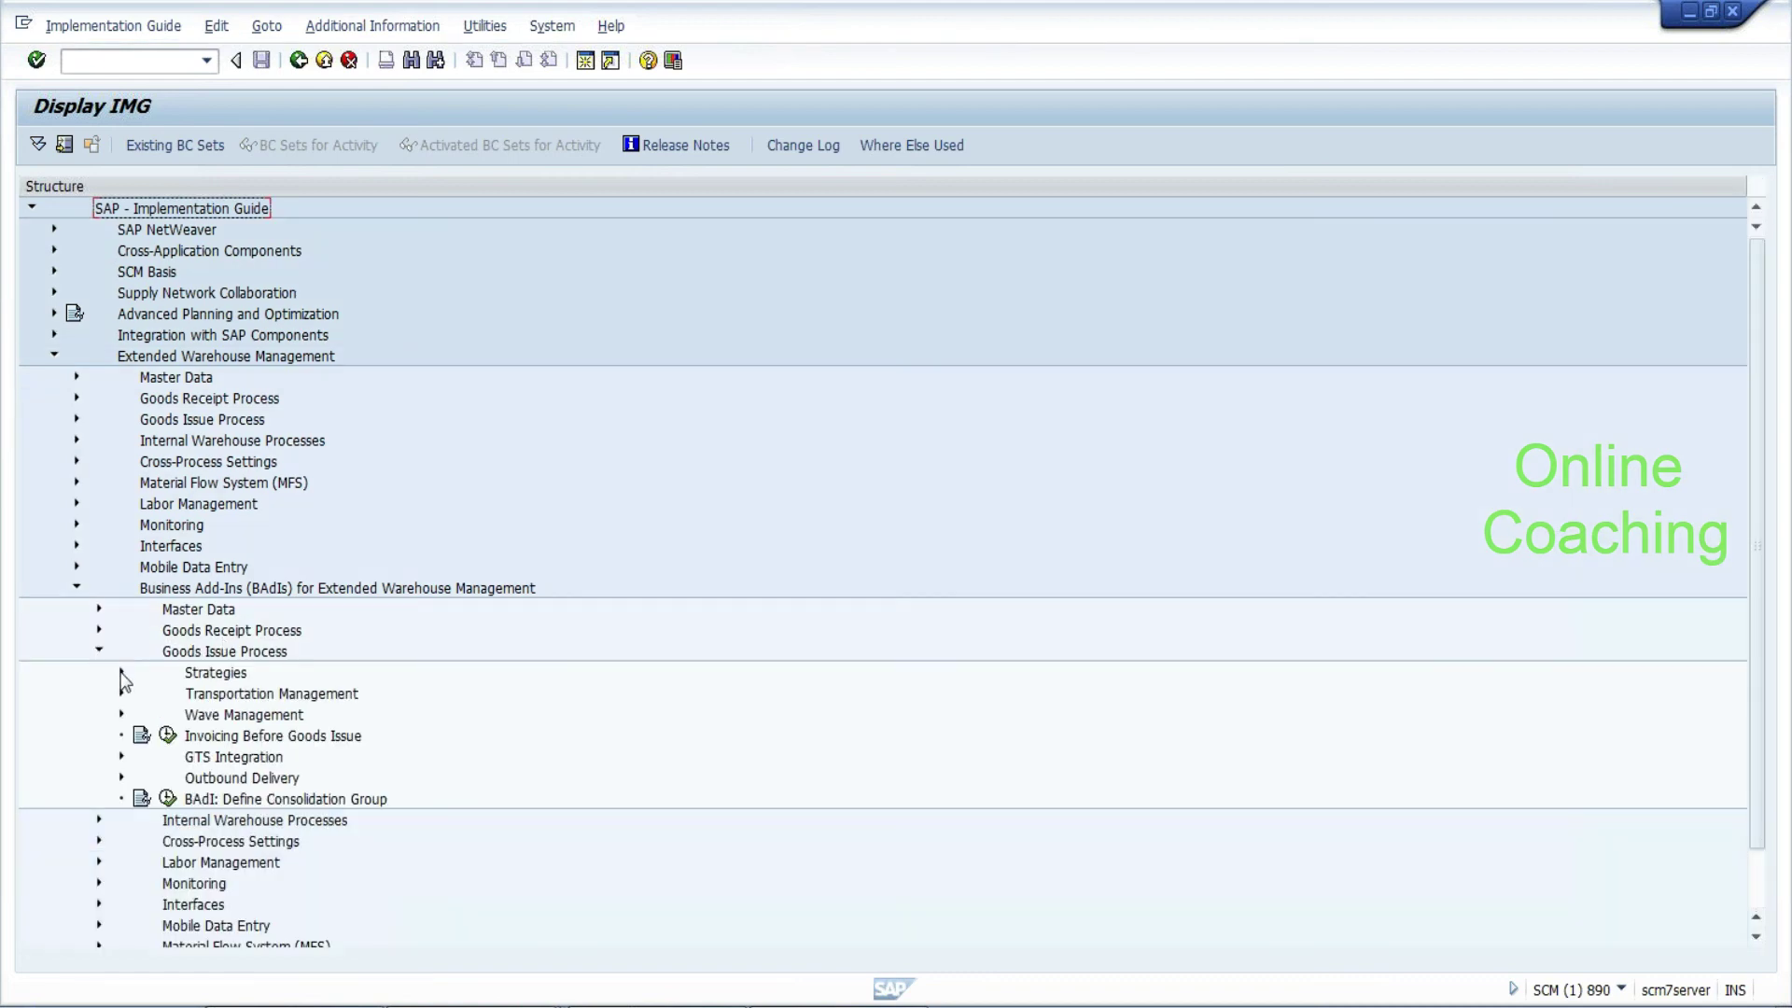
{"action": "left_click", "coordinate": [122, 671]}
{"action": "left_click", "coordinate": [144, 693]}
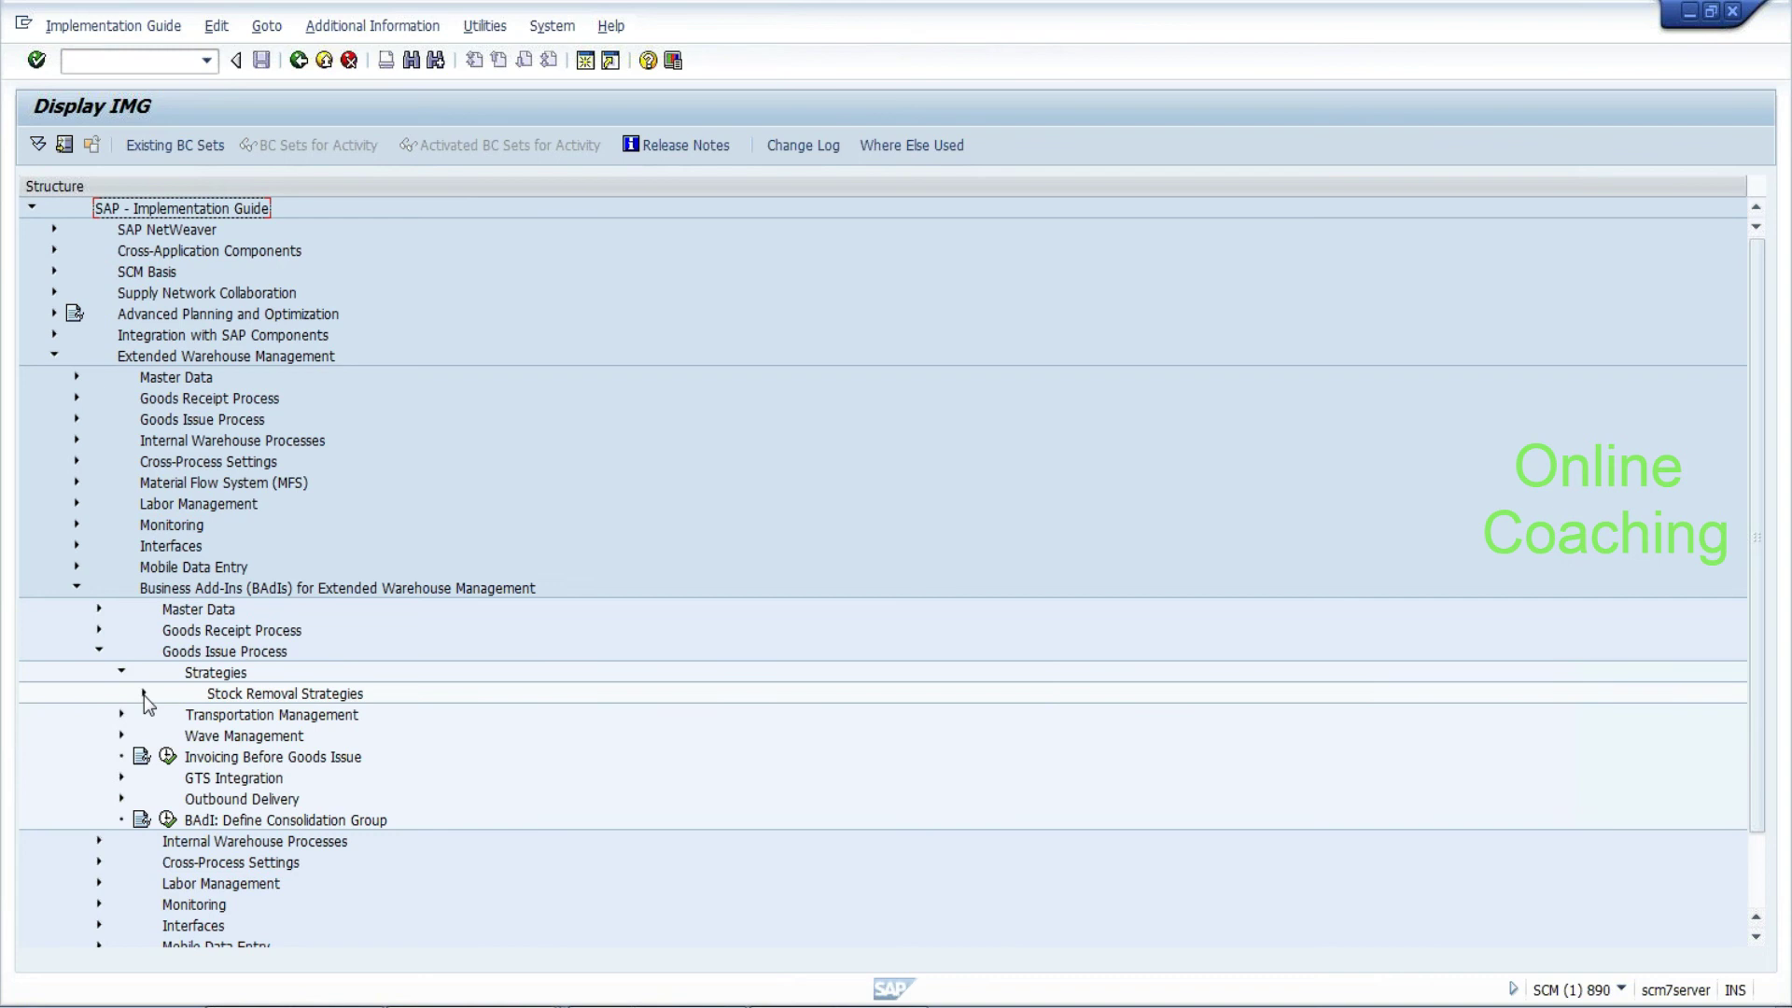
{"action": "left_click", "coordinate": [253, 699]}
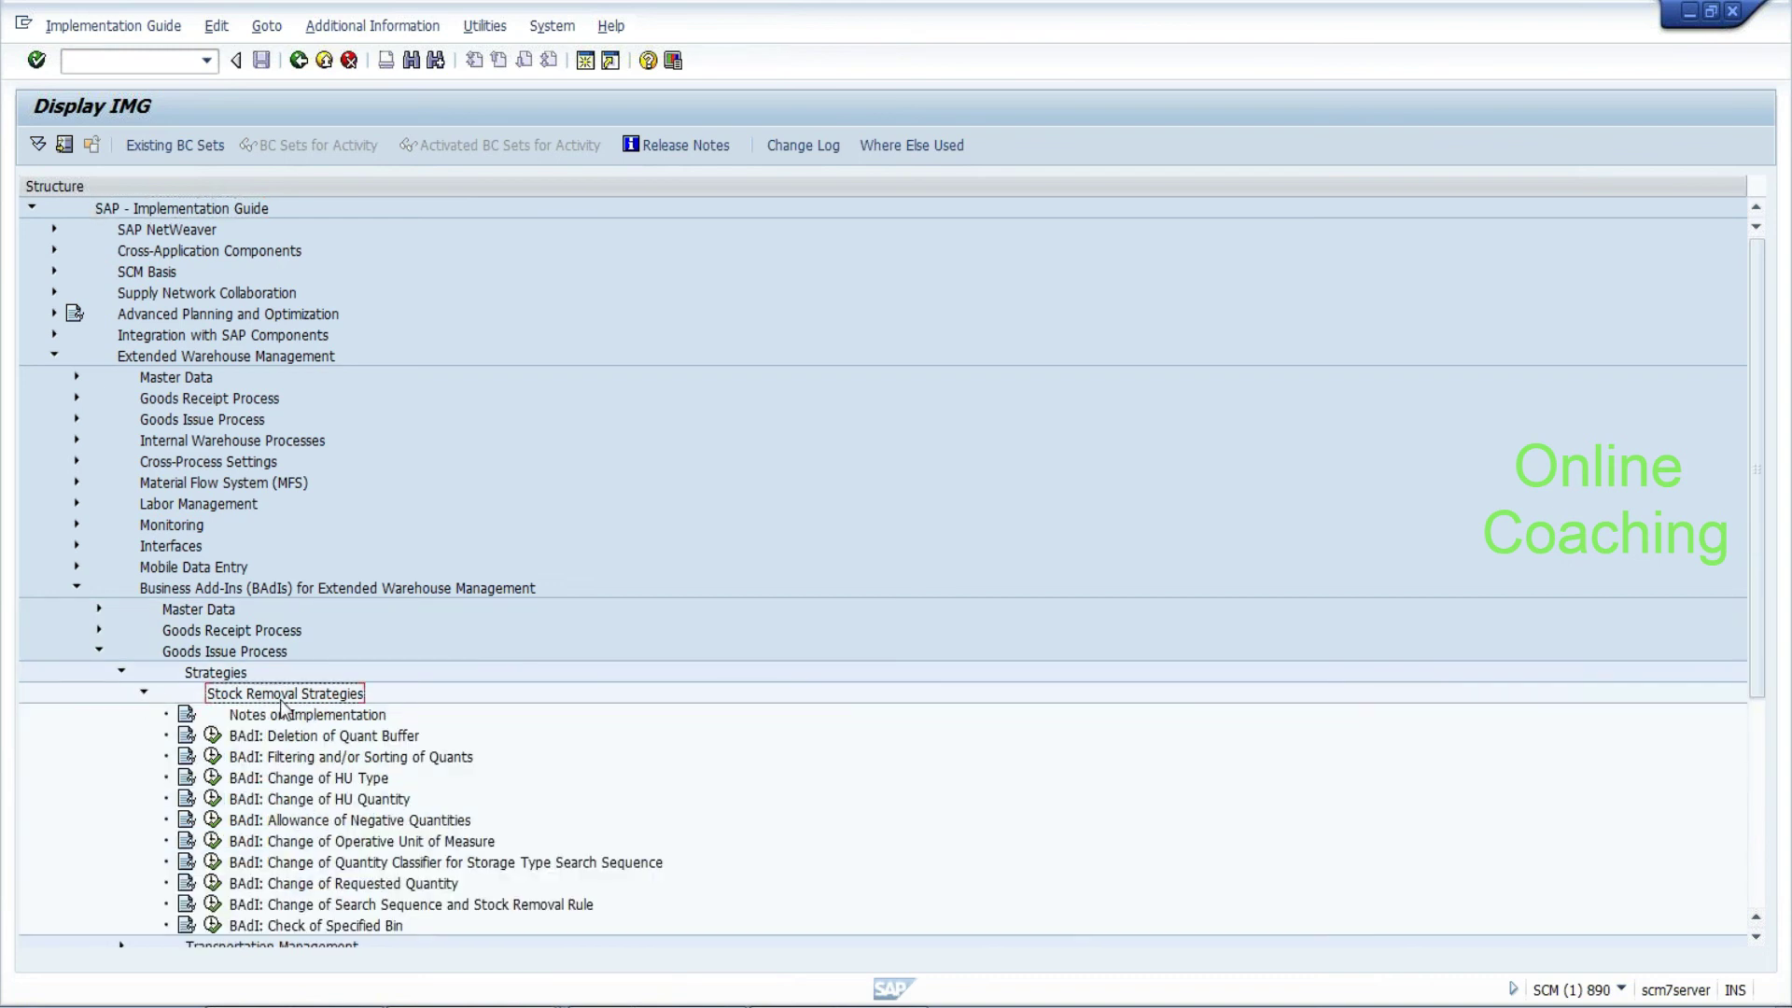
{"action": "left_click", "coordinate": [316, 907]}
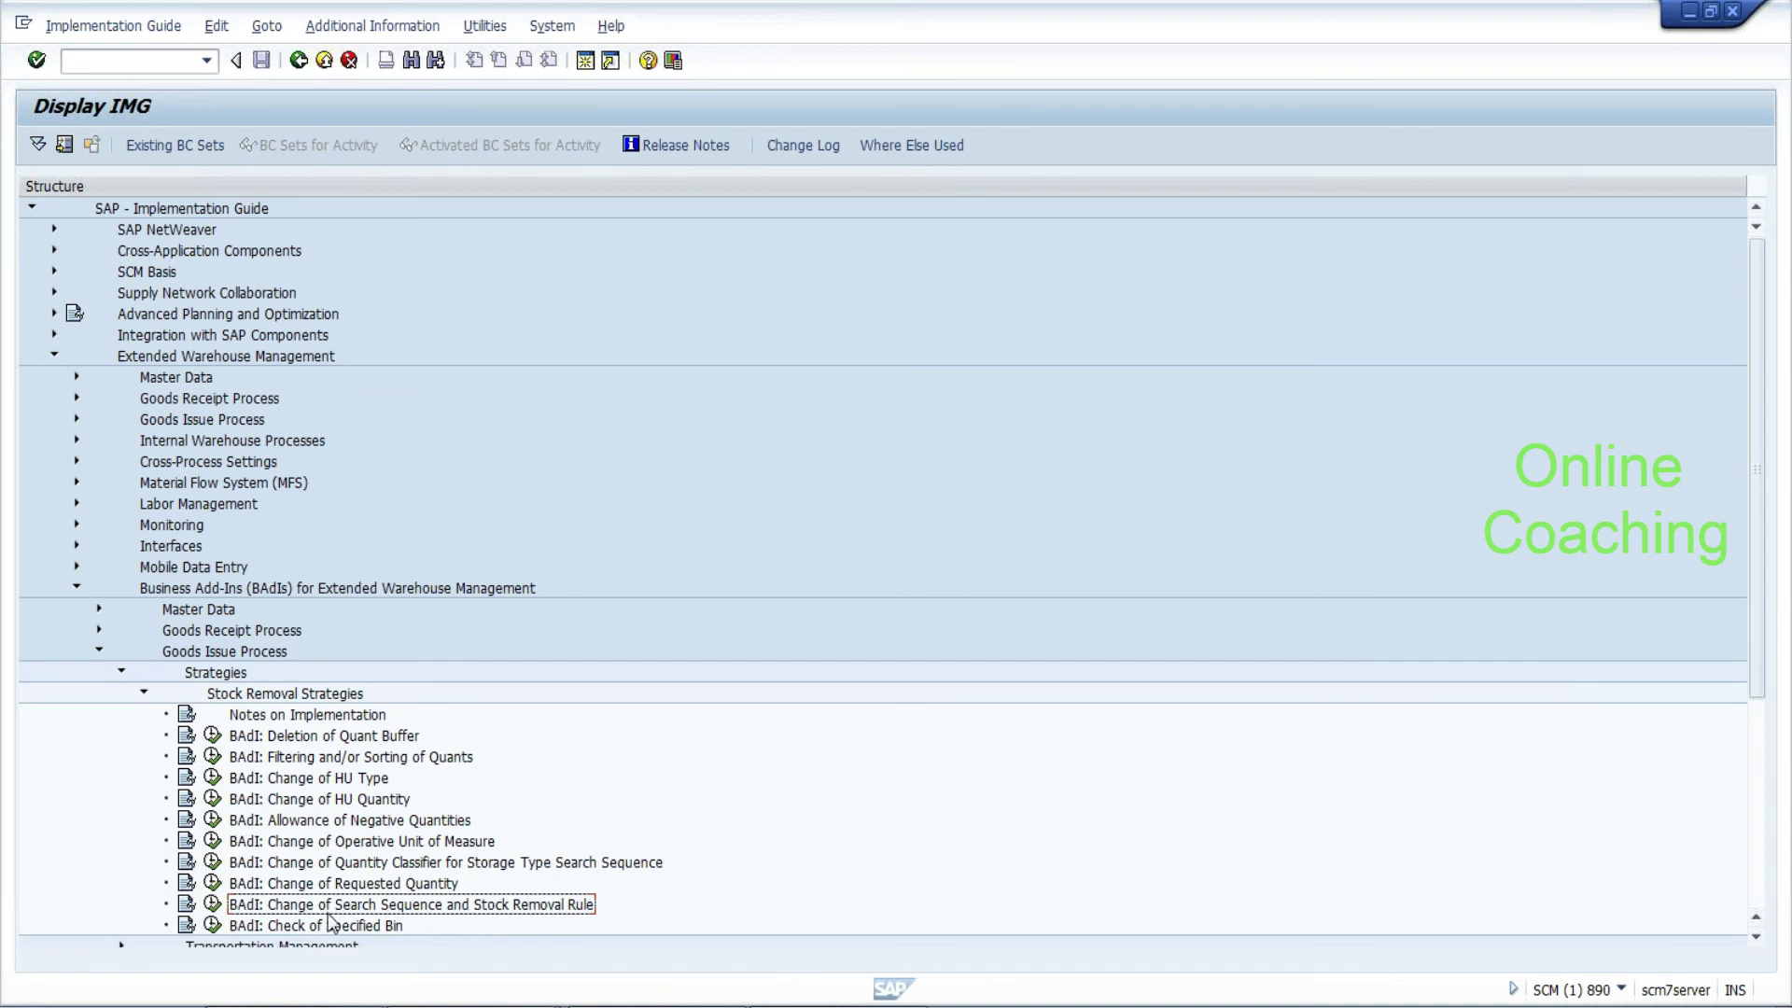
{"action": "left_click", "coordinate": [213, 906]}
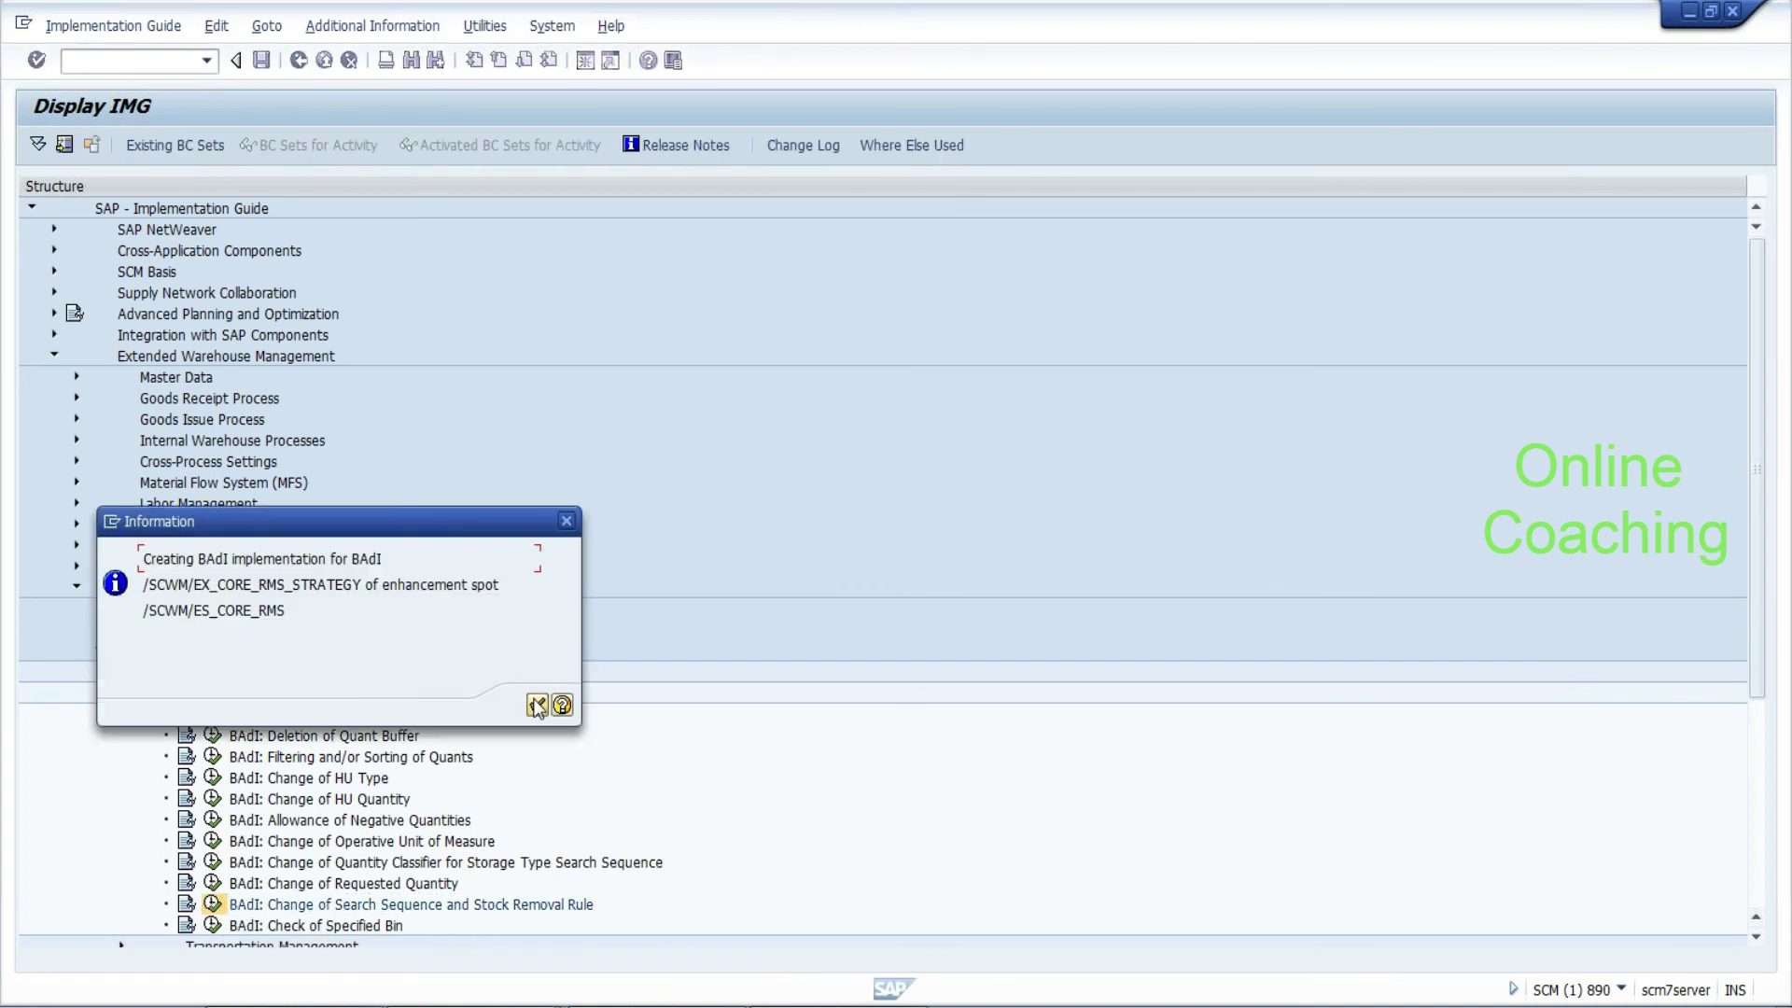
Create enhancement implementation ZCHANGE_PICK_STR with short text 'change pick' and save it as a local object
{"action": "left_click", "coordinate": [538, 704]}
{"action": "type", "text": "z"}
{"action": "left_click", "coordinate": [561, 481]}
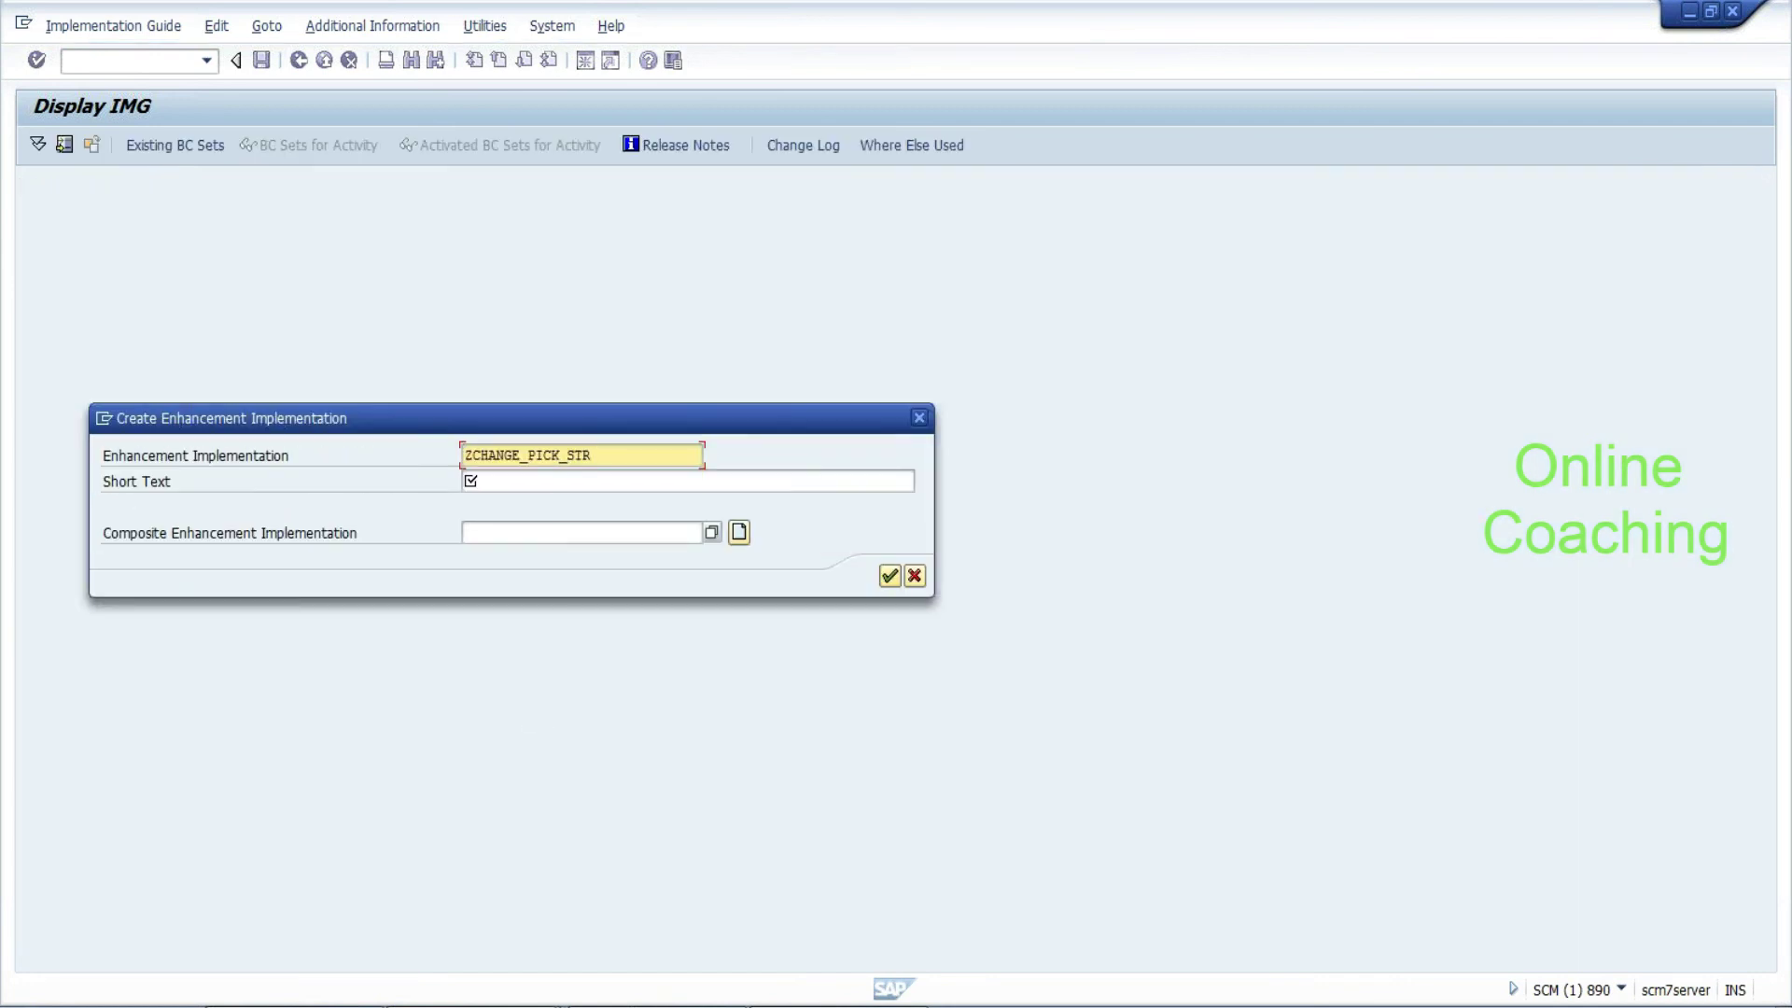
{"action": "left_click", "coordinate": [560, 481]}
{"action": "type", "text": "c"}
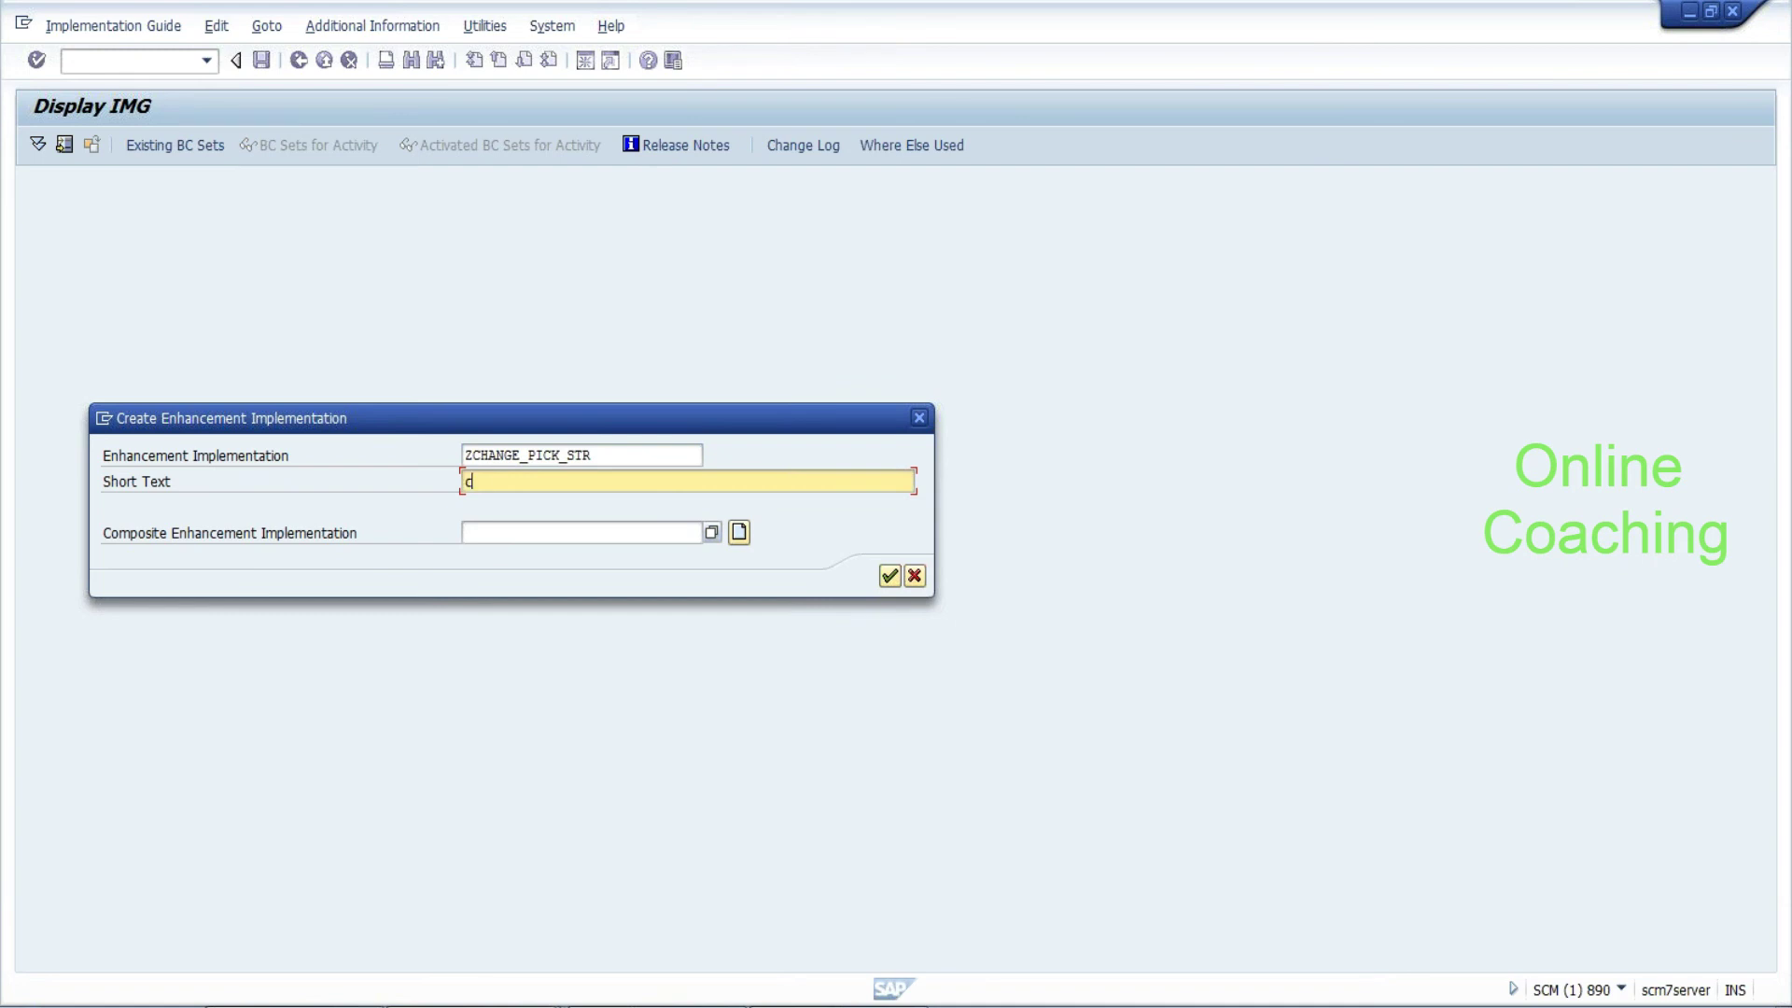
{"action": "type", "text": "hange pick"}
{"action": "left_click", "coordinate": [890, 577]}
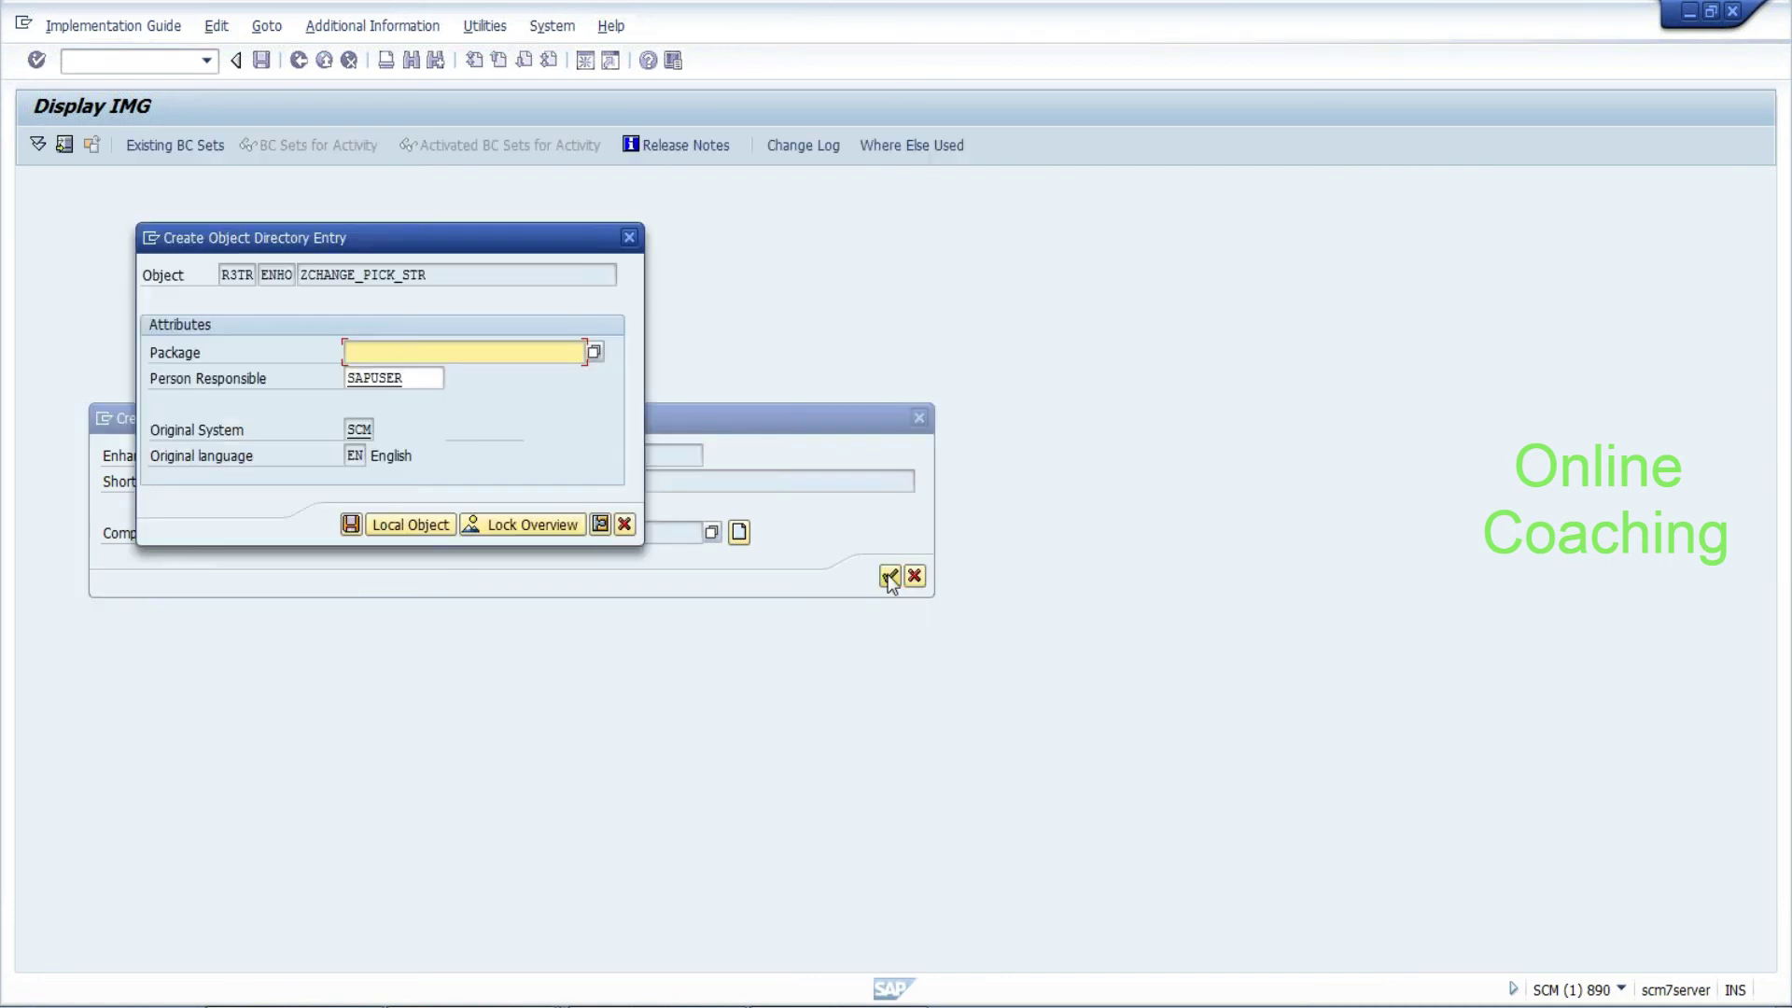
{"action": "left_click", "coordinate": [407, 529]}
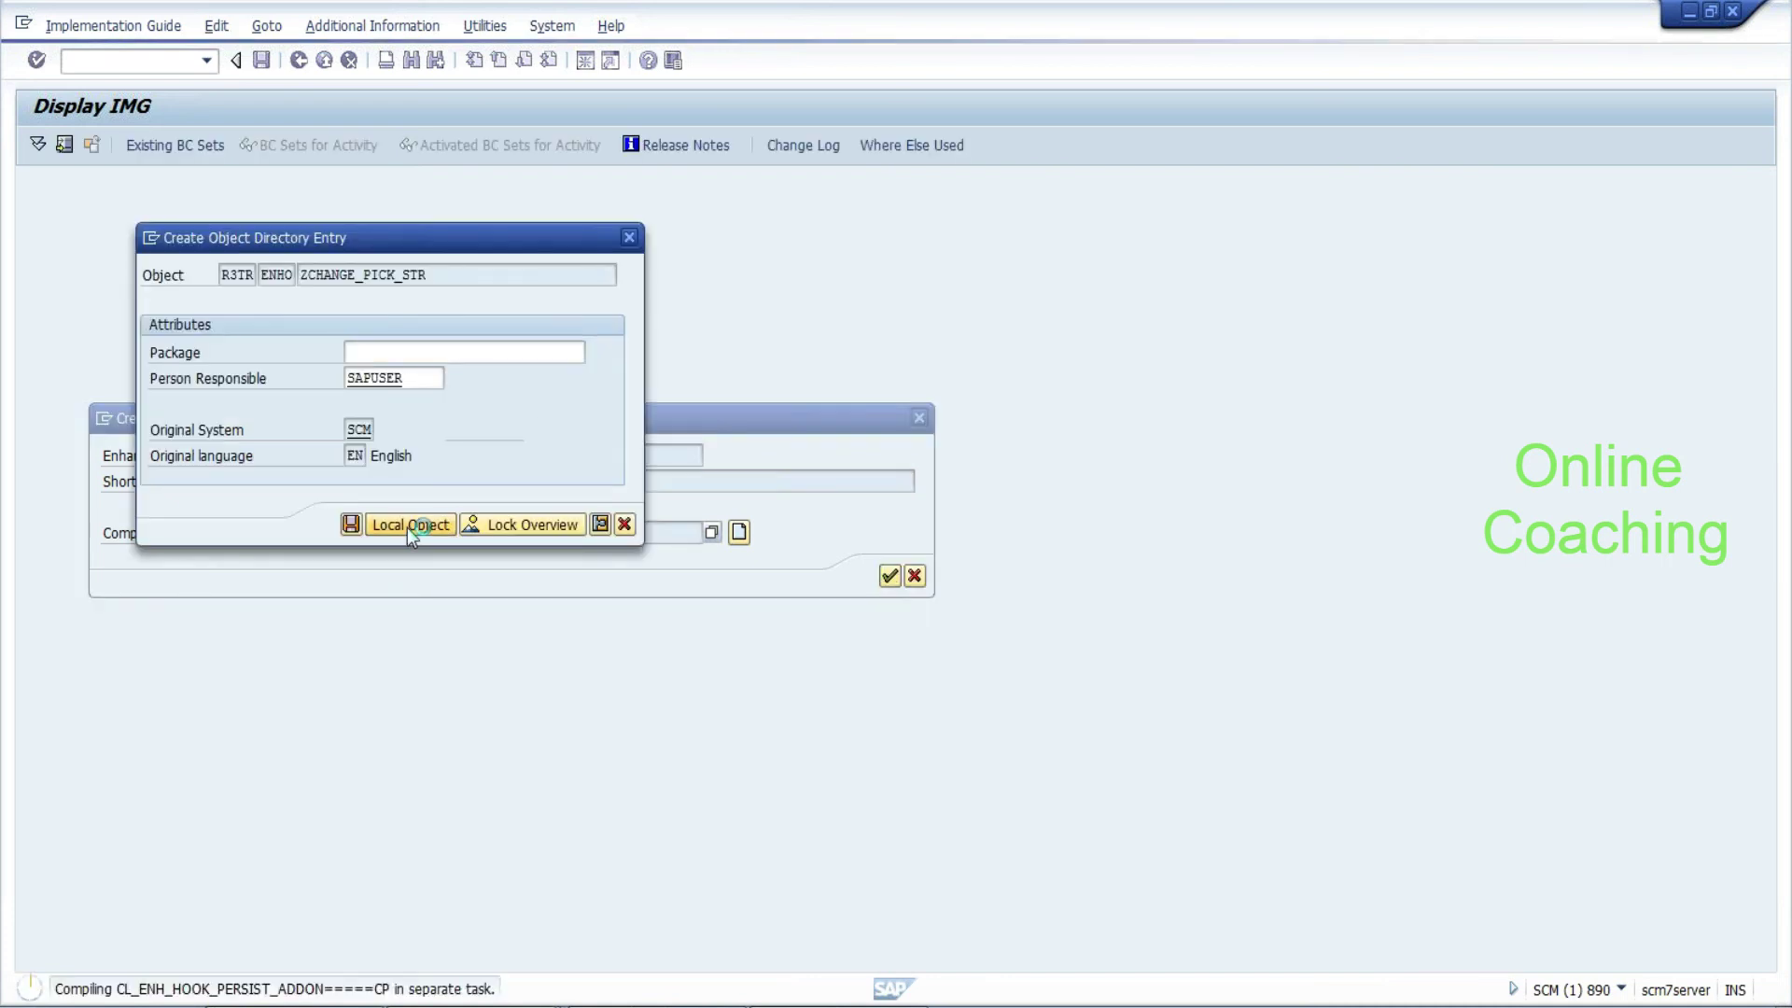
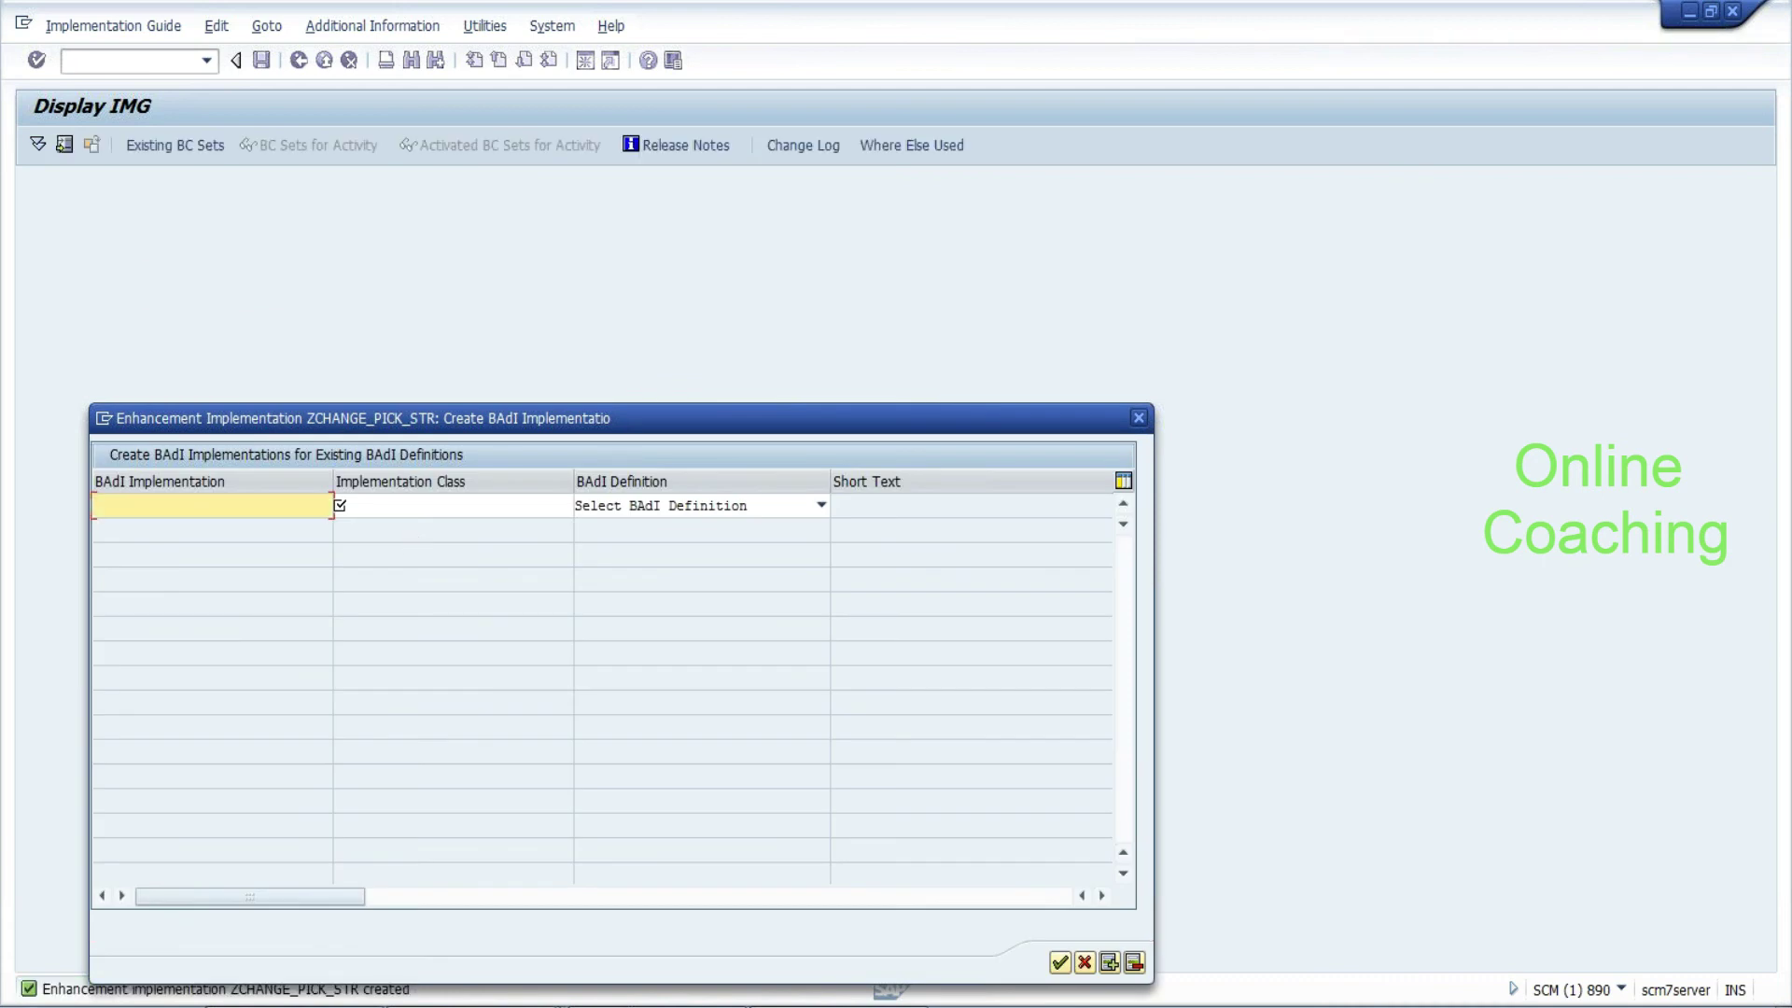
Name the BAdI implementation ZTES_BADIT with implementing class ZTEST_BADI
{"action": "type", "text": "test"}
{"action": "key", "text": "BackSpace"}
{"action": "type", "text": "-badit"}
{"action": "key", "text": "Tab"}
{"action": "type", "text": "ztes"}
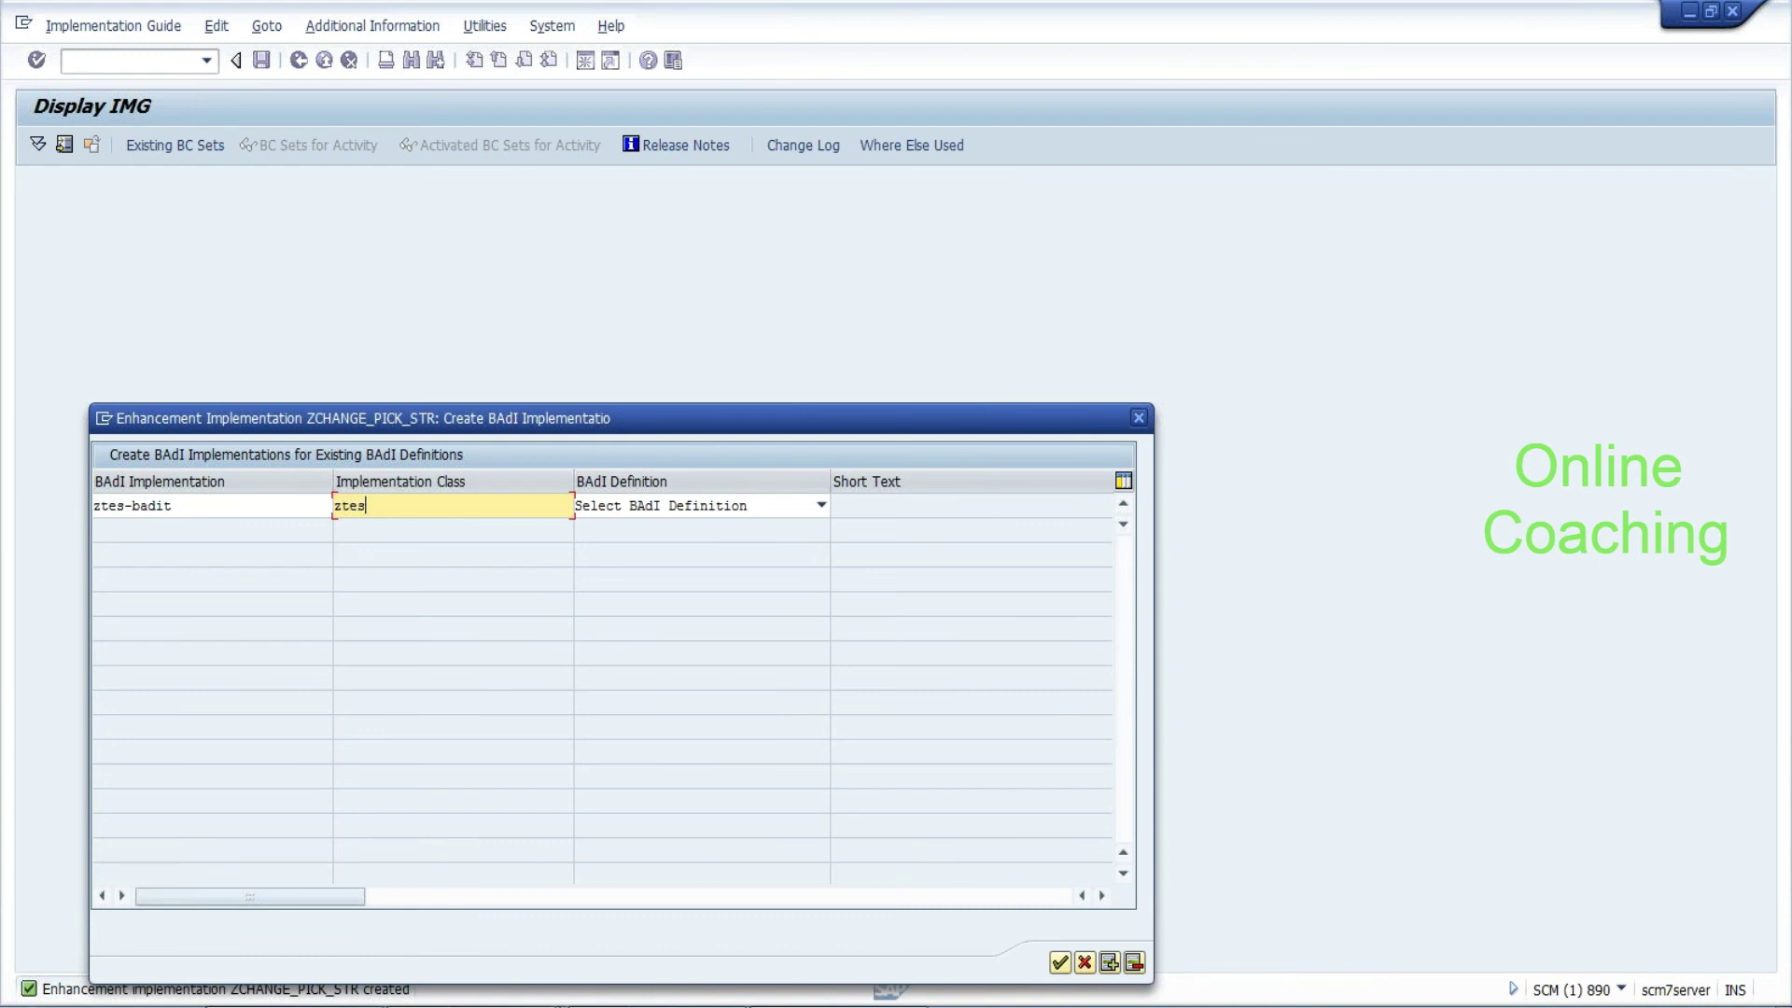
{"action": "type", "text": "t_badi"}
Choose BAdI definition /SCWM/EX_CORE_RMS_STRATEGY, correct the name separator, and confirm creation
{"action": "left_click", "coordinate": [789, 509]}
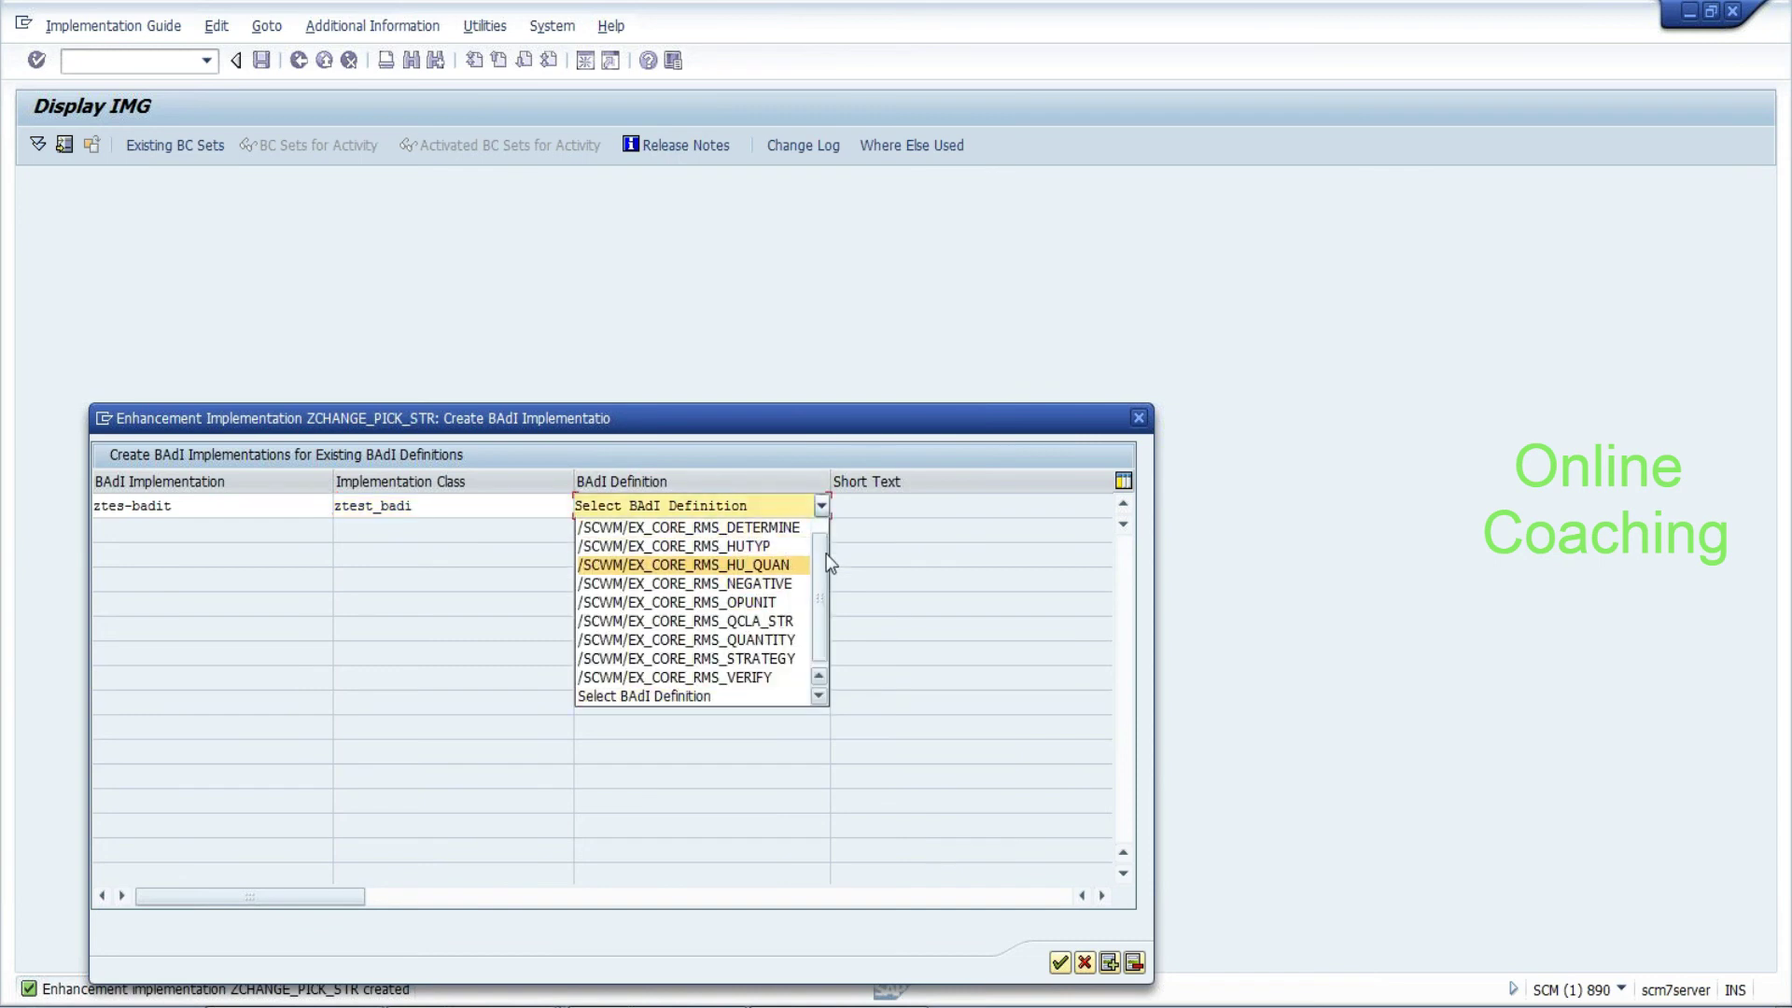
{"action": "scroll", "coordinate": [822, 567], "scroll_direction": "up", "scroll_amount": 1}
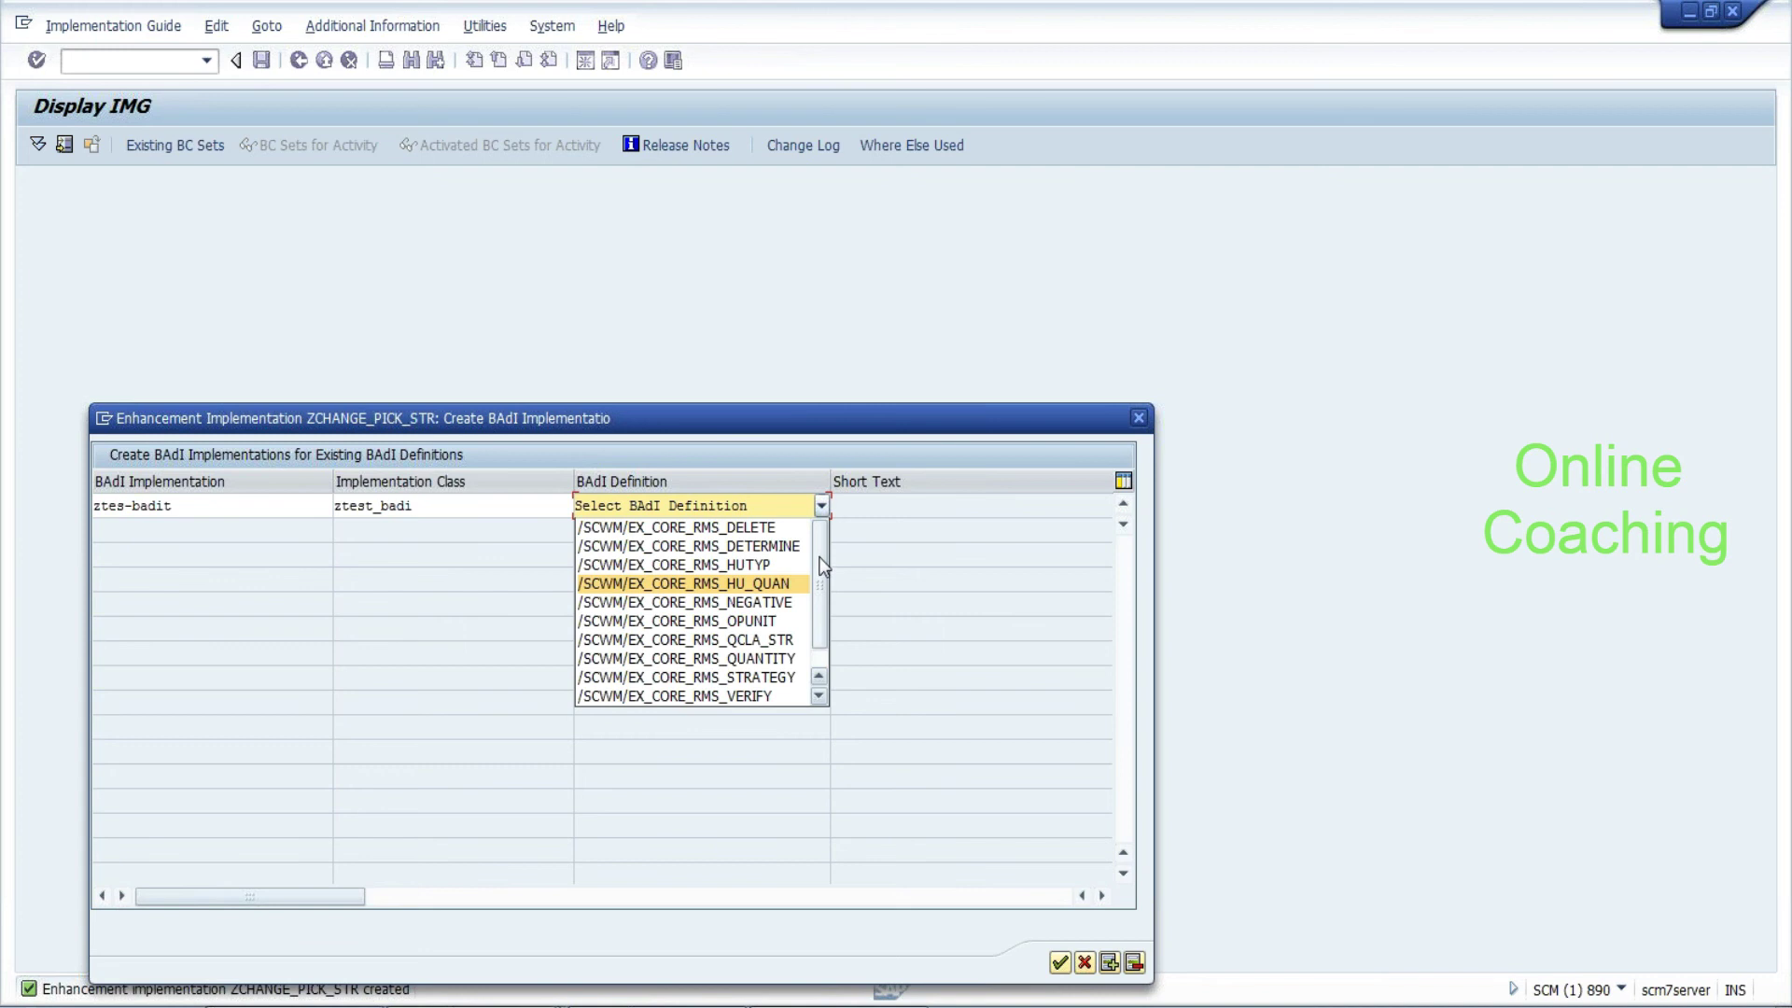
{"action": "left_click", "coordinate": [800, 549]}
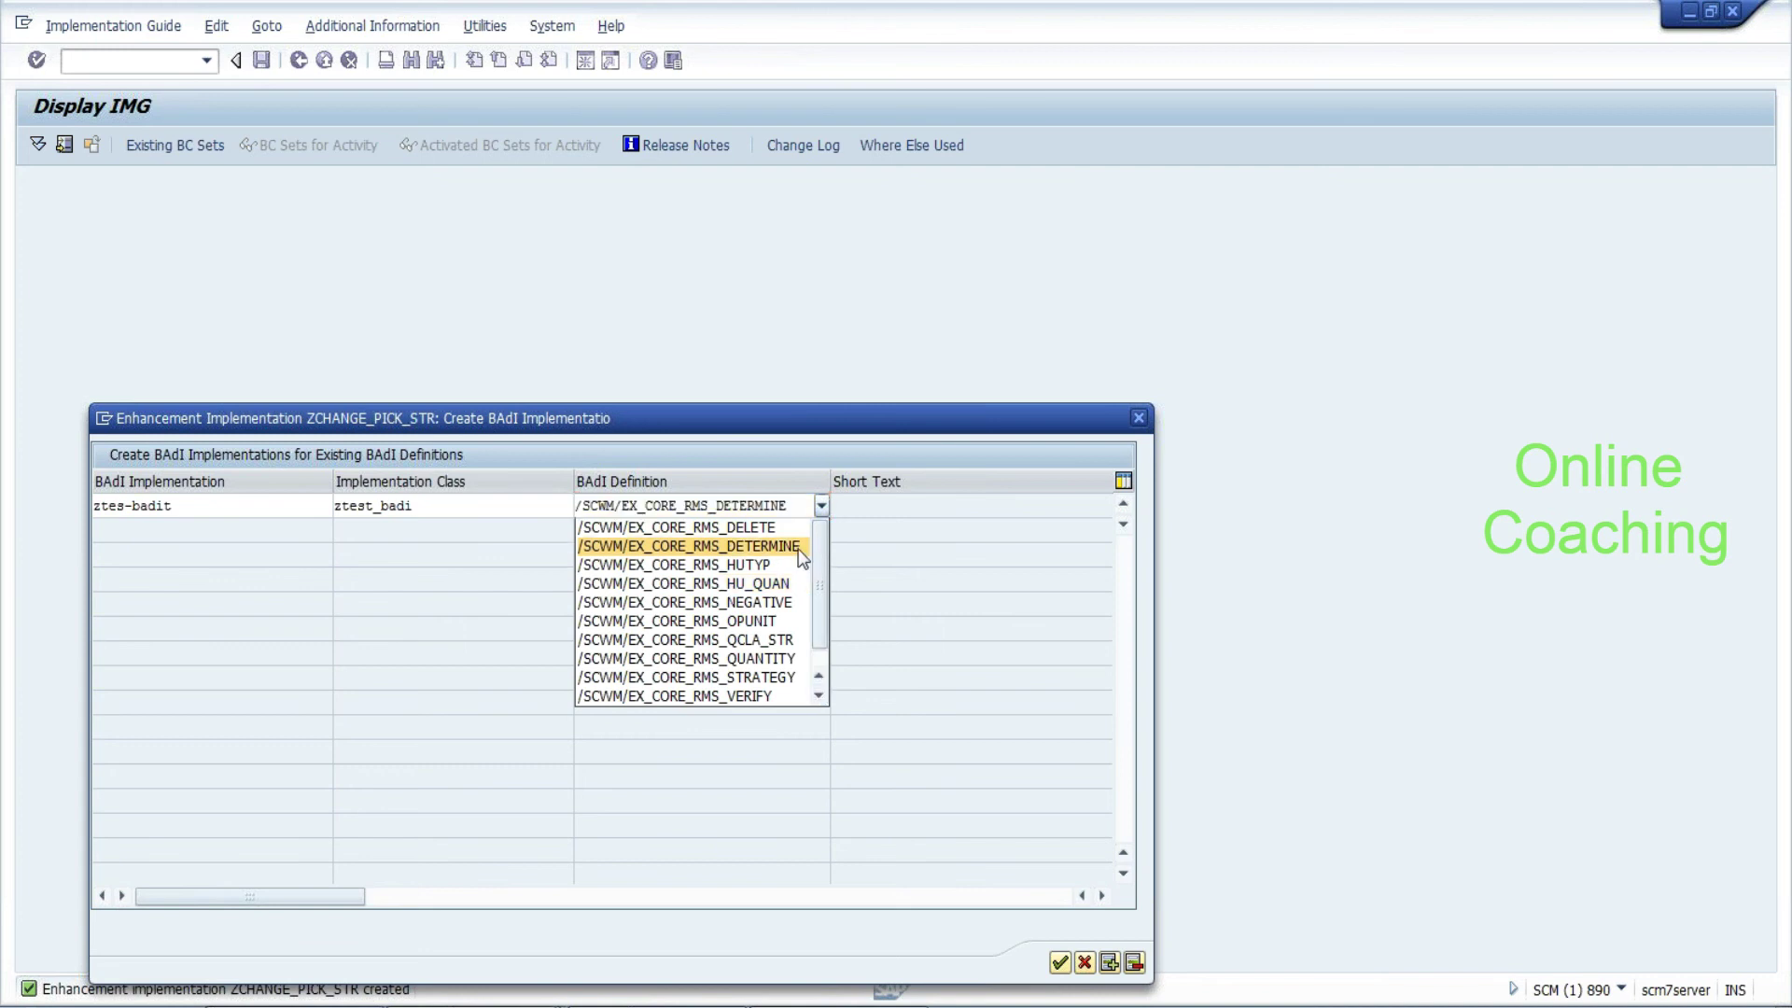
{"action": "left_click", "coordinate": [800, 554]}
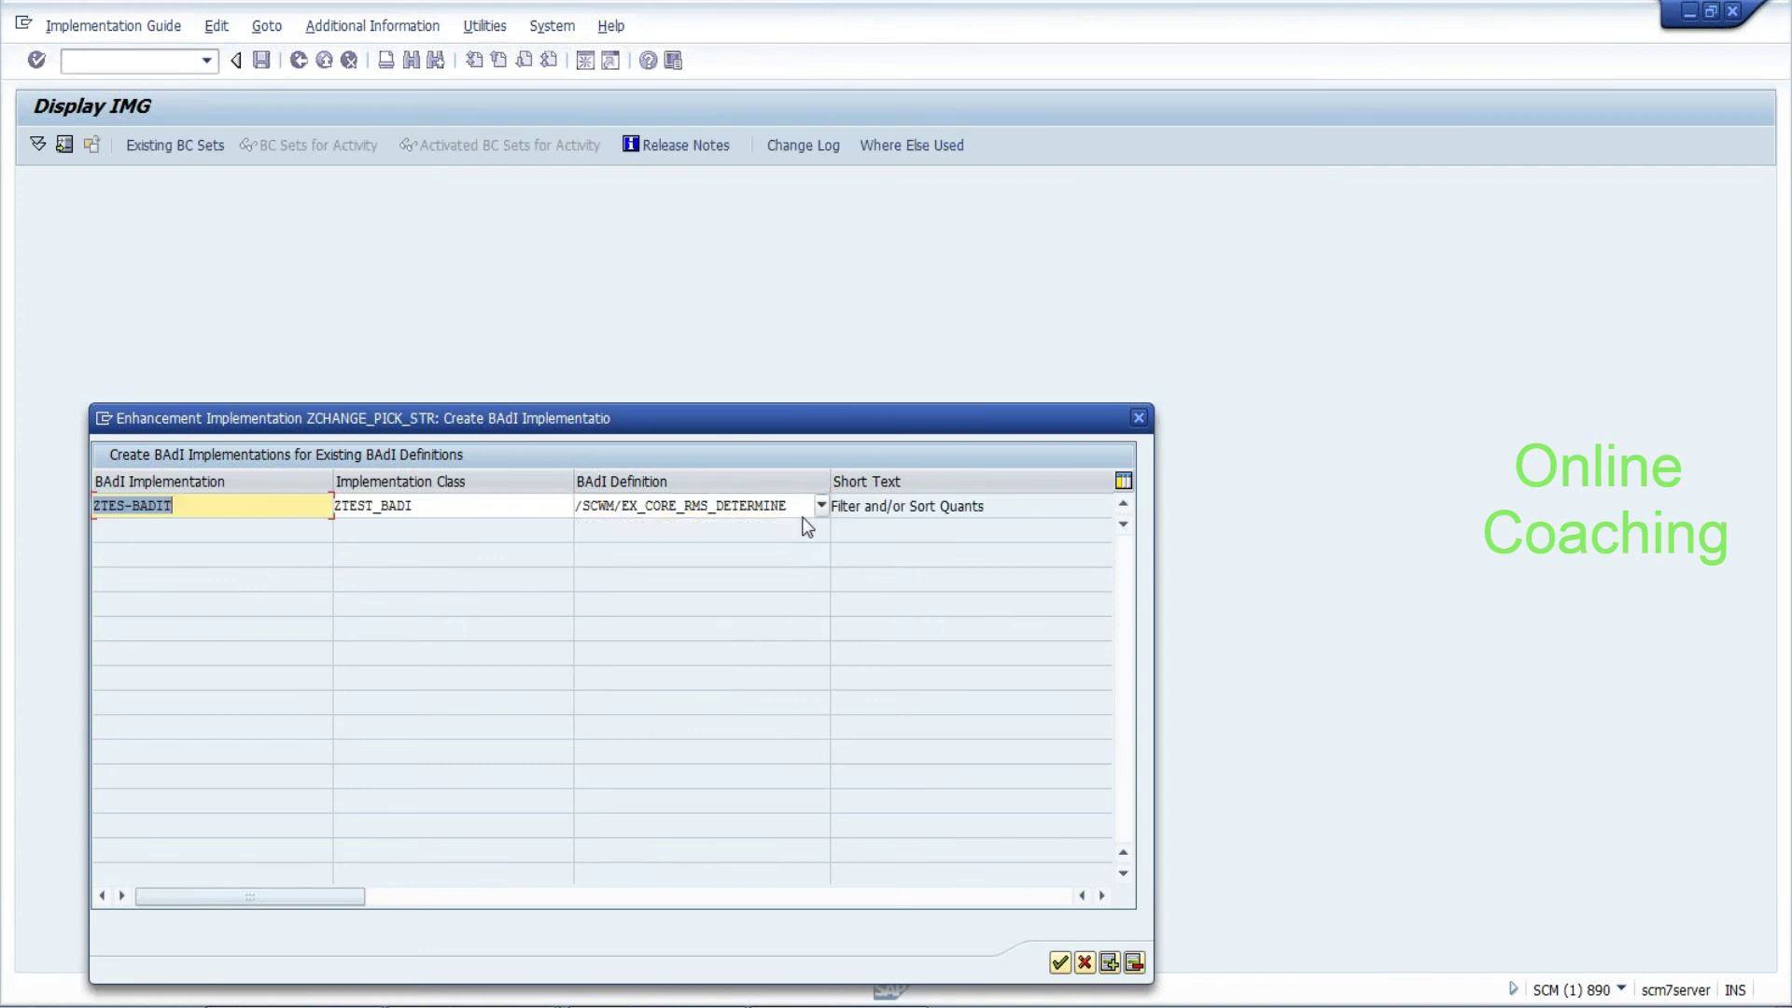
{"action": "left_click", "coordinate": [798, 502]}
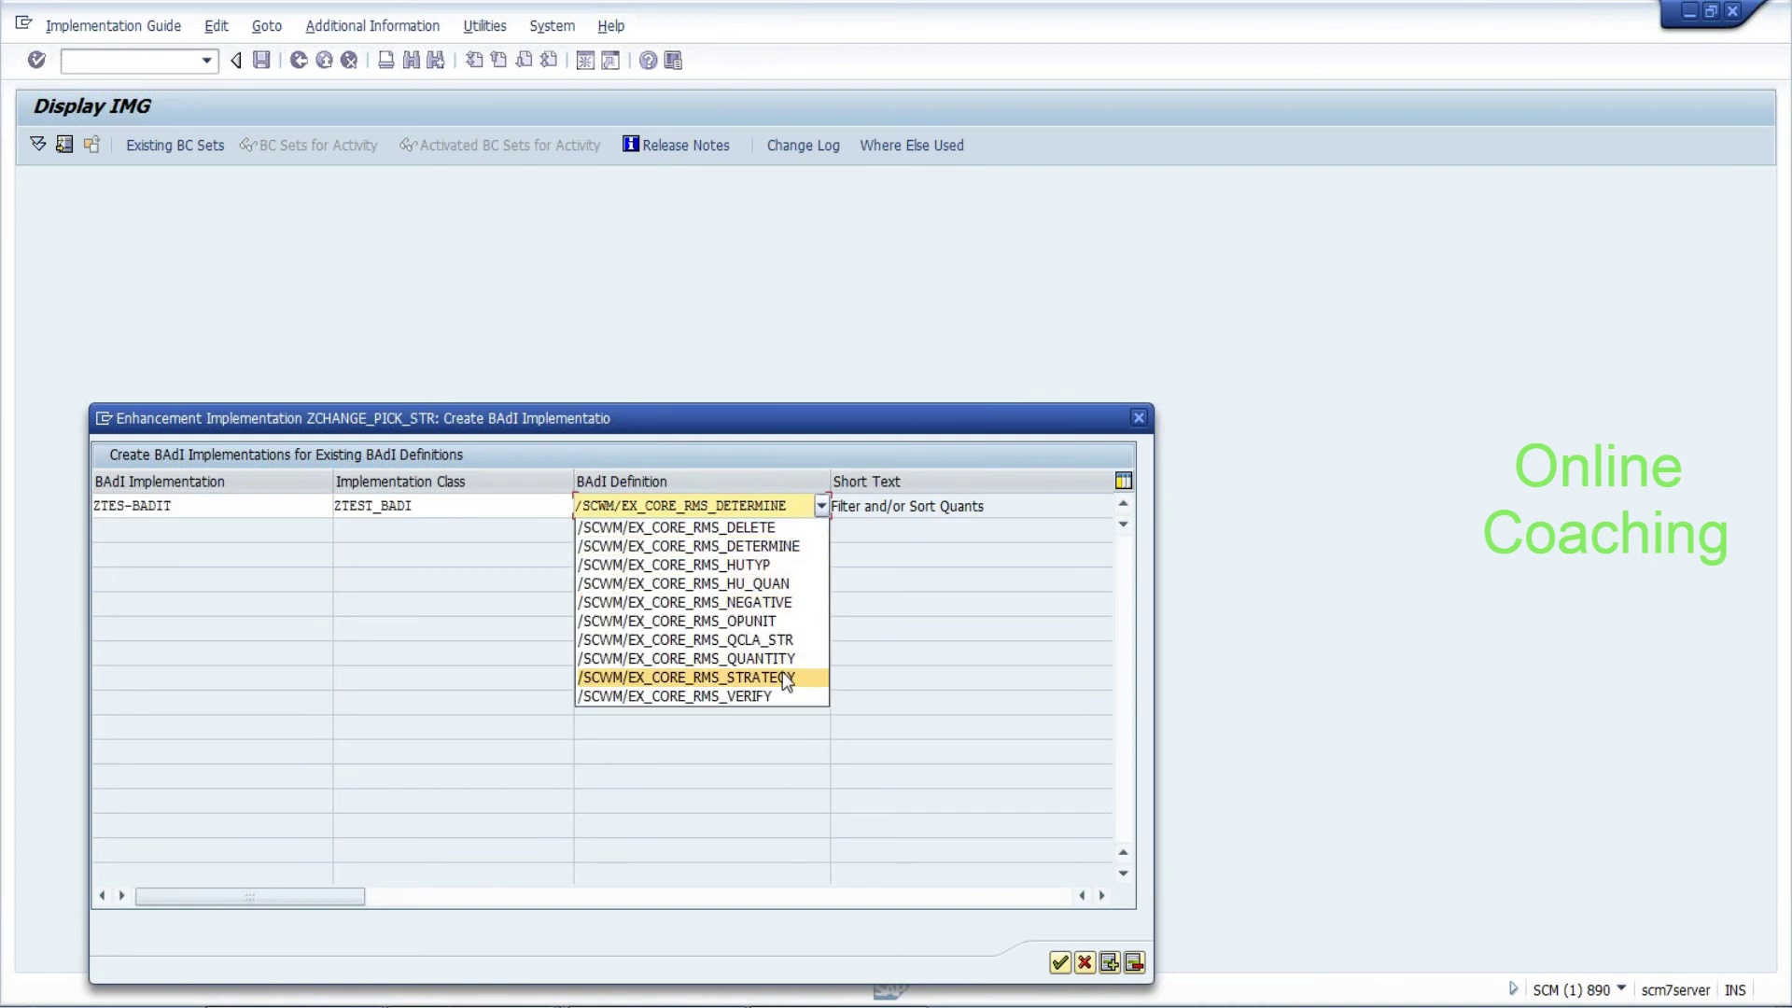
{"action": "left_click", "coordinate": [783, 672]}
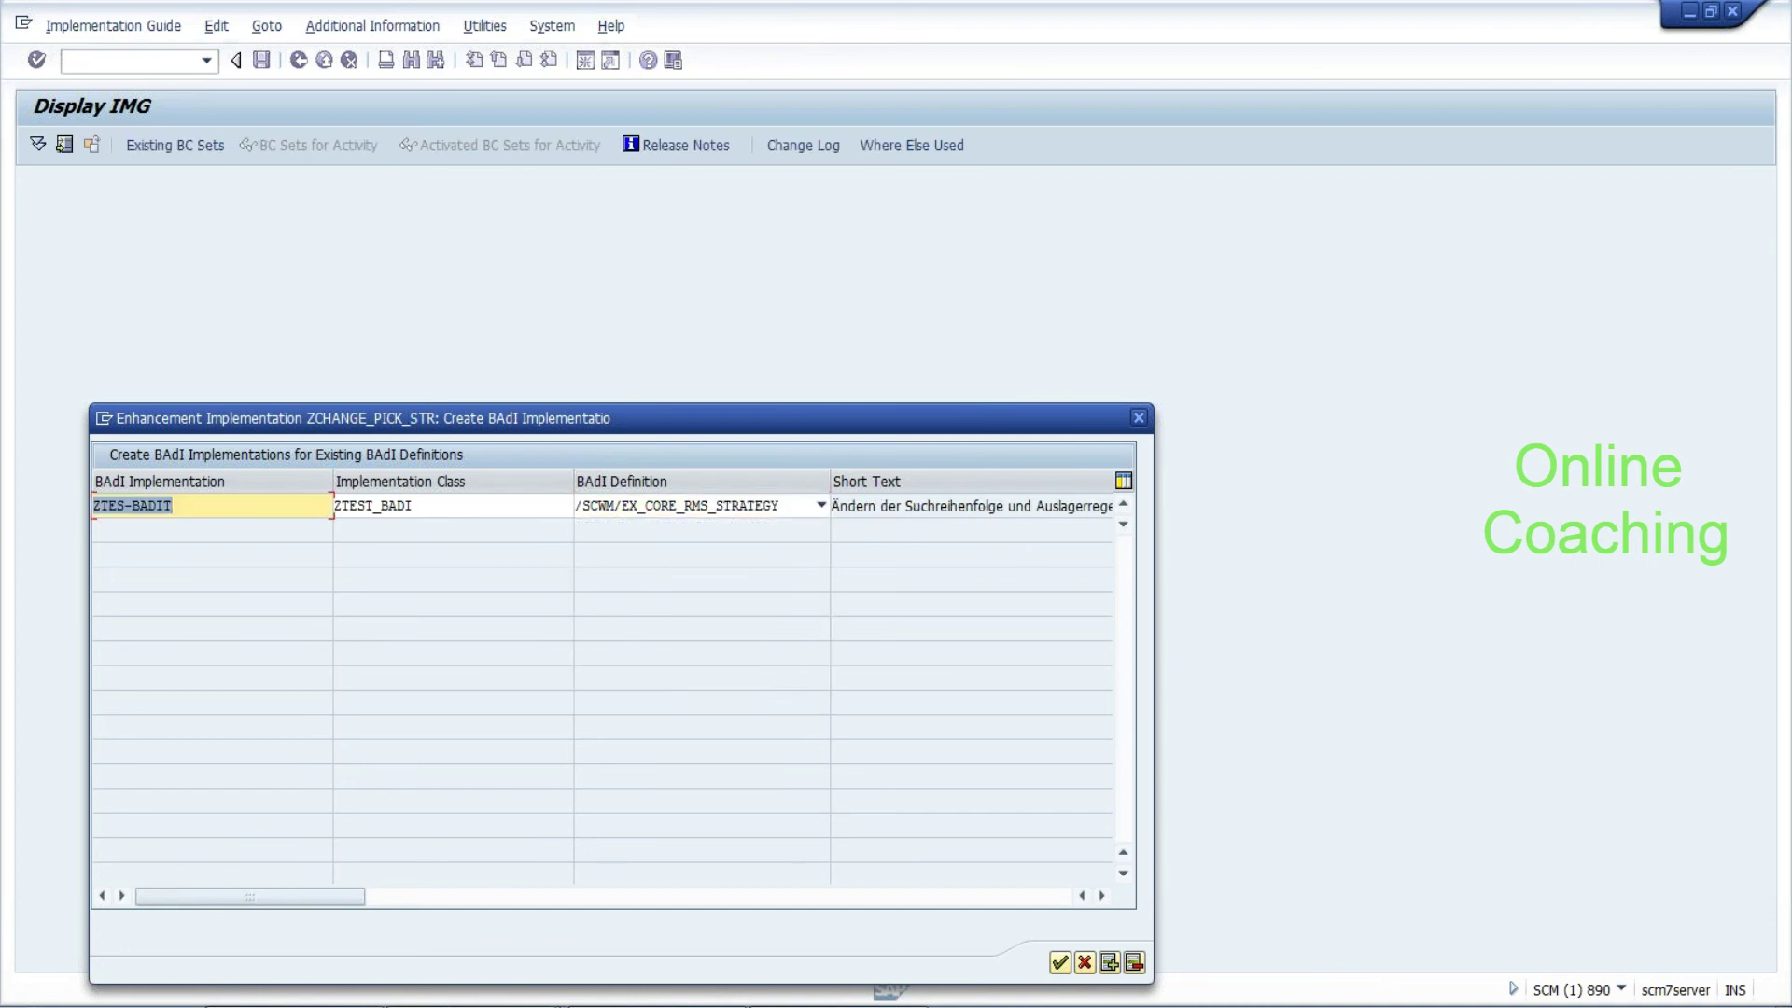
{"action": "left_click", "coordinate": [1060, 962]}
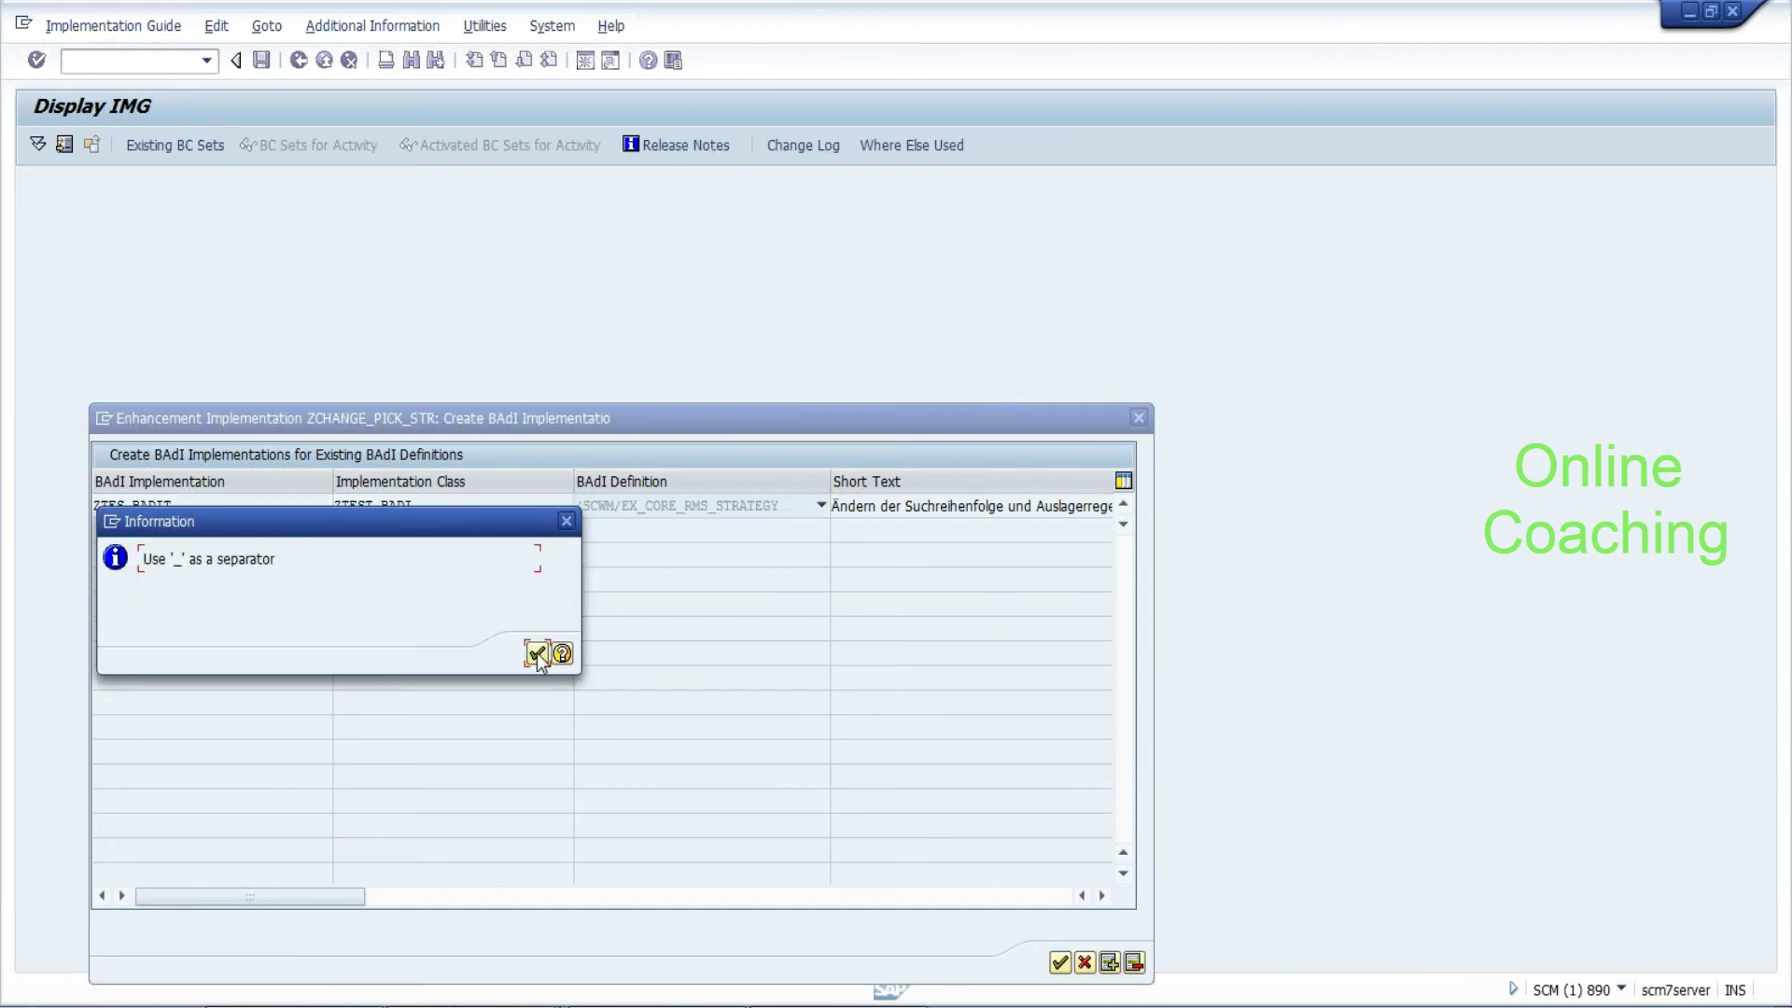
{"action": "left_click", "coordinate": [538, 653]}
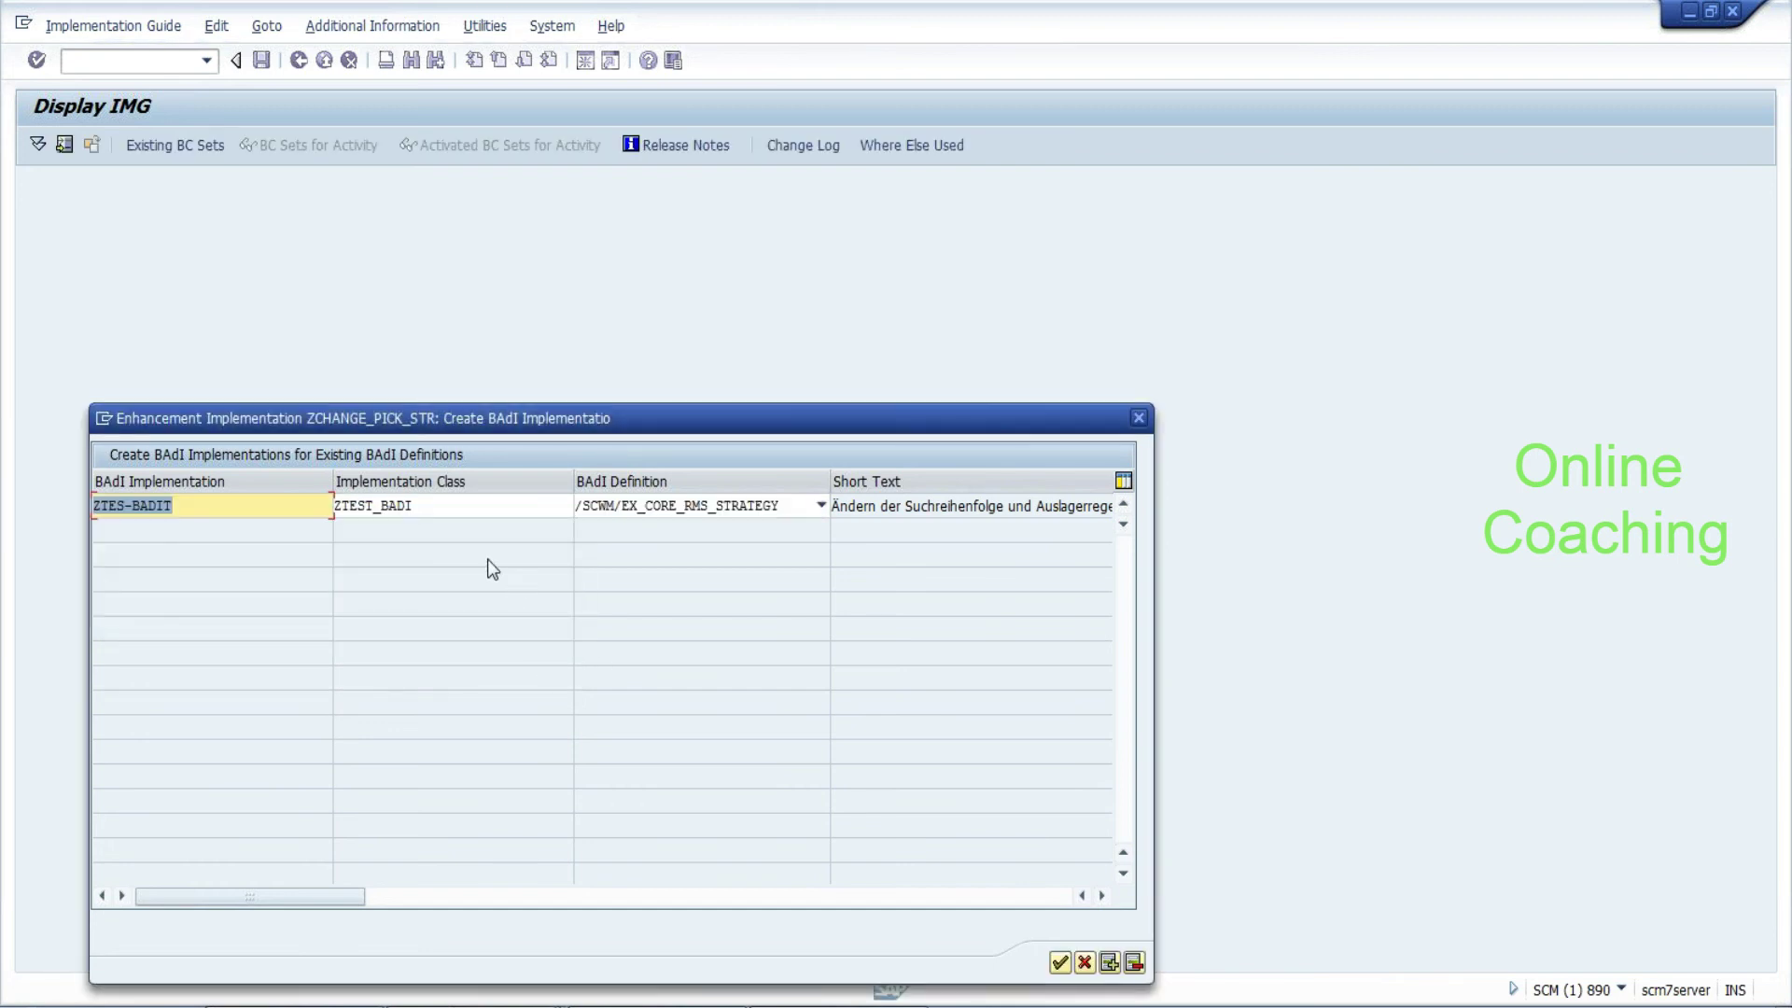
{"action": "key", "text": "End"}
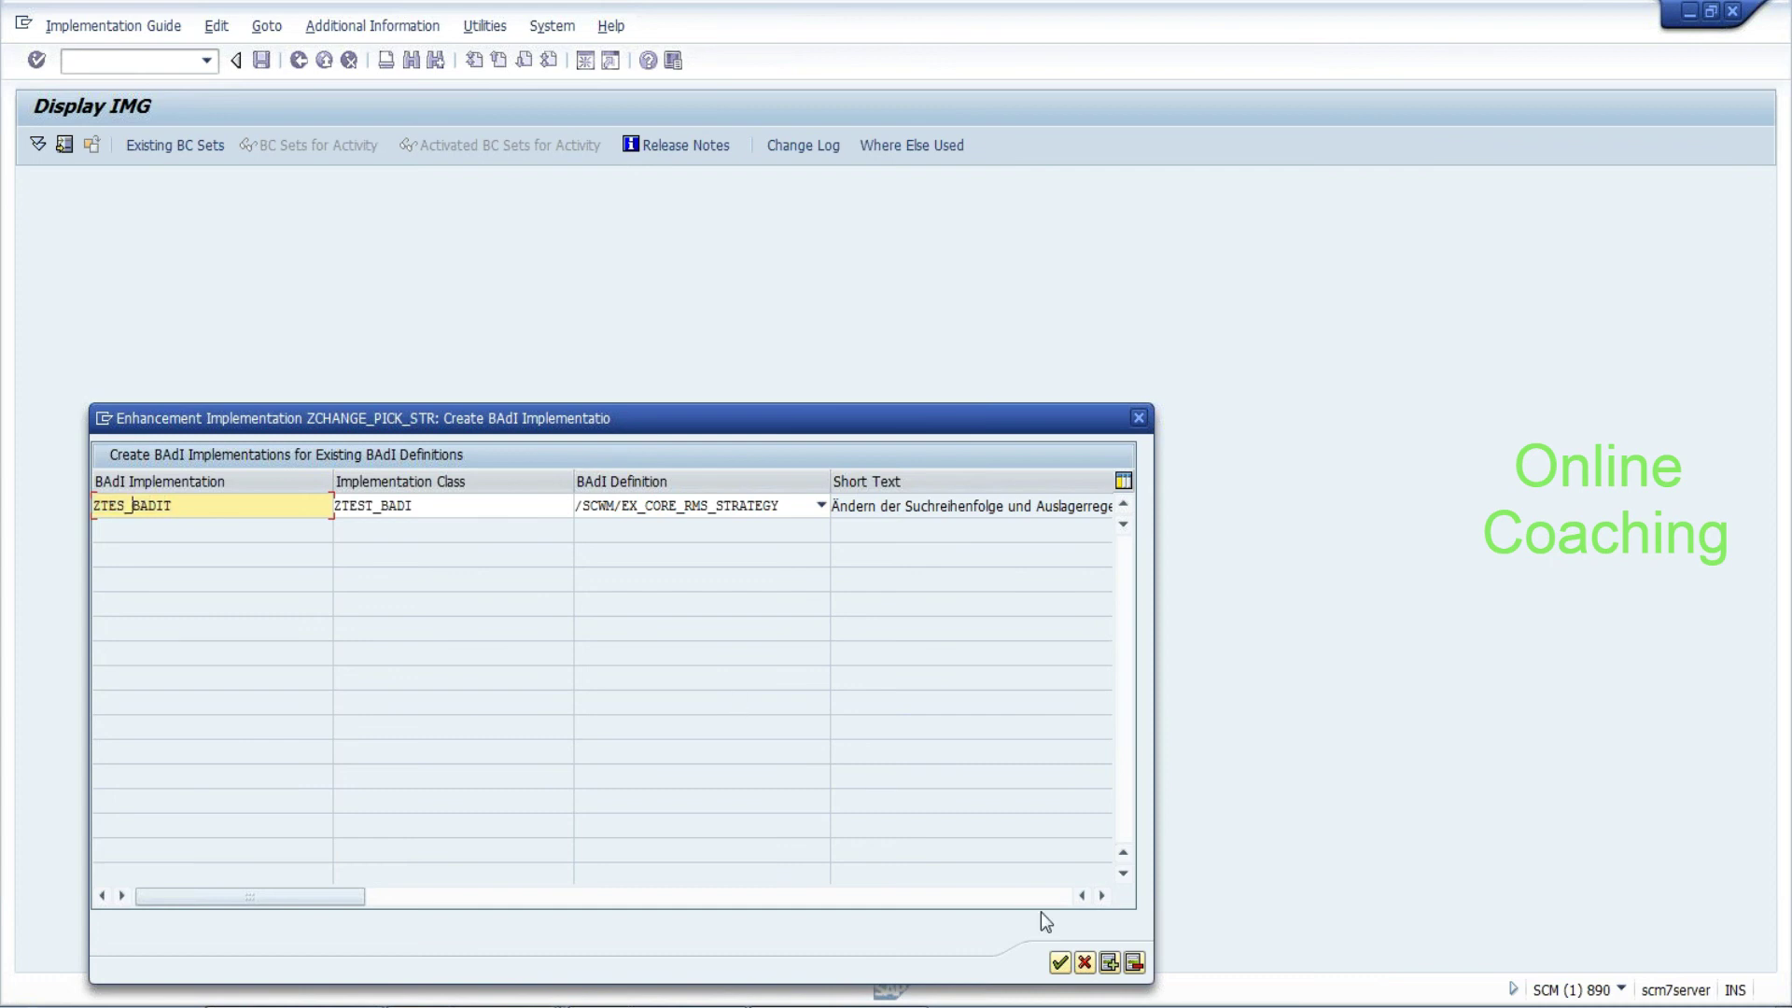
{"action": "left_click", "coordinate": [1060, 963]}
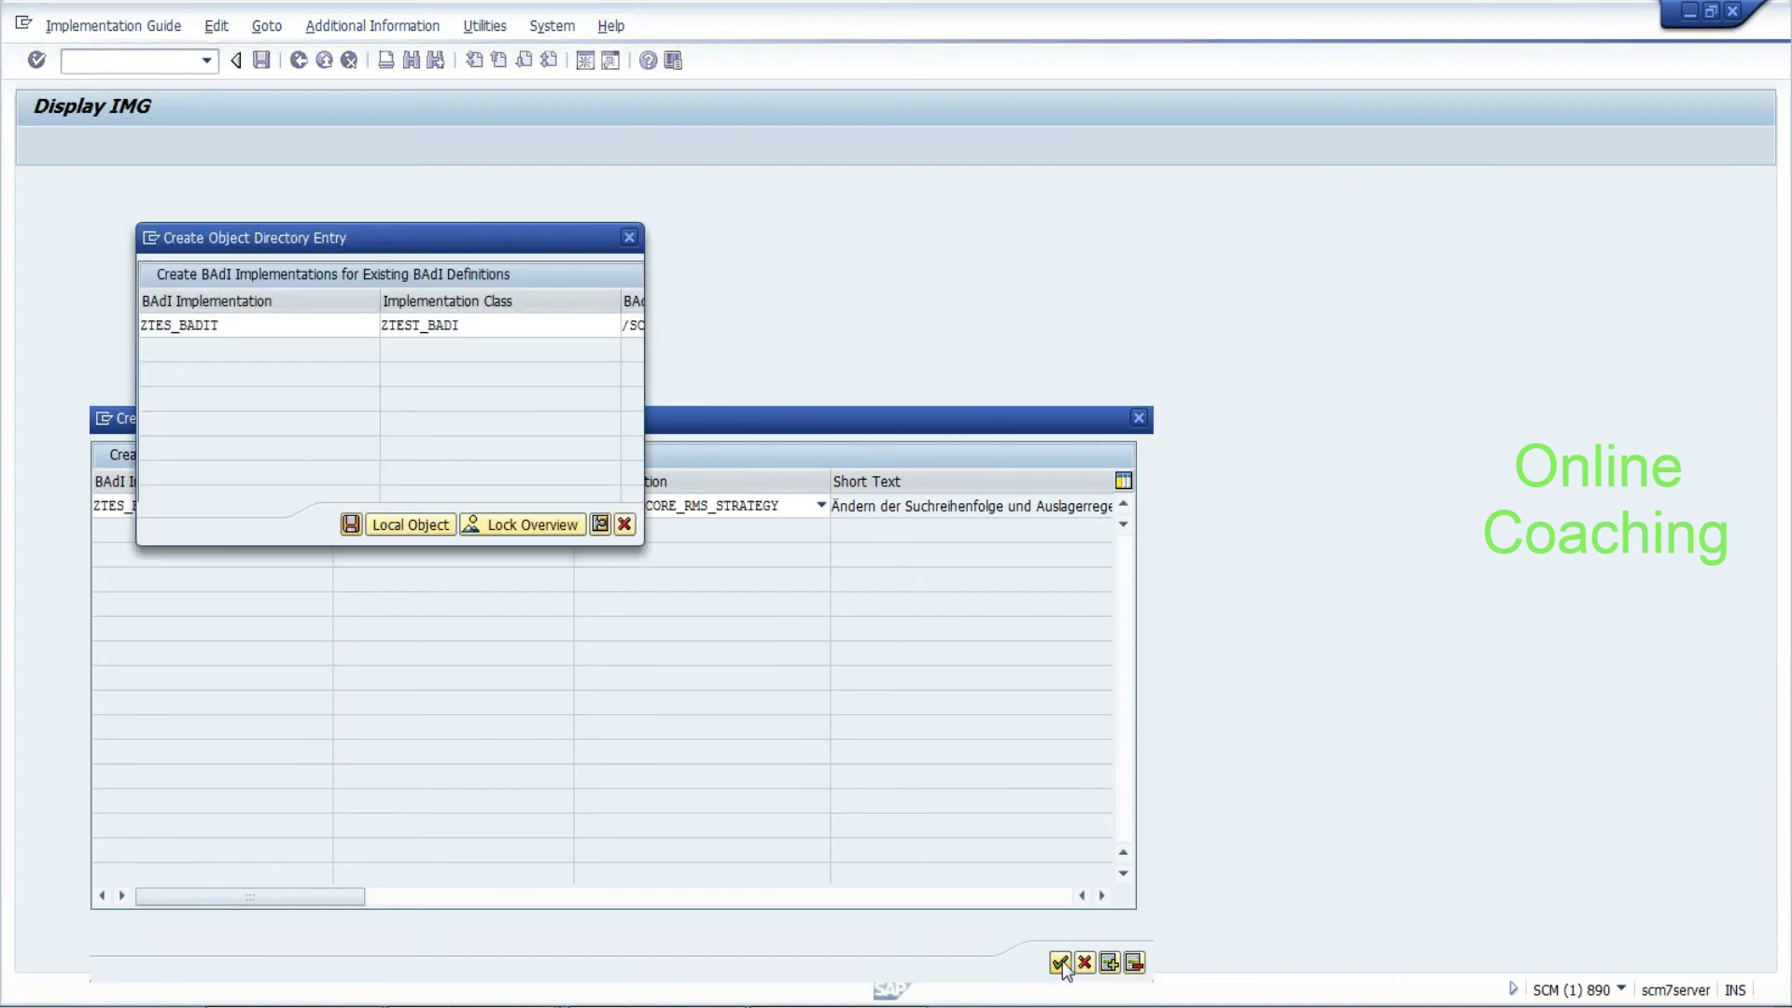
Save the BAdI implementation and class ZTEST_BADI as local objects in package $TMP
{"action": "left_click", "coordinate": [434, 528]}
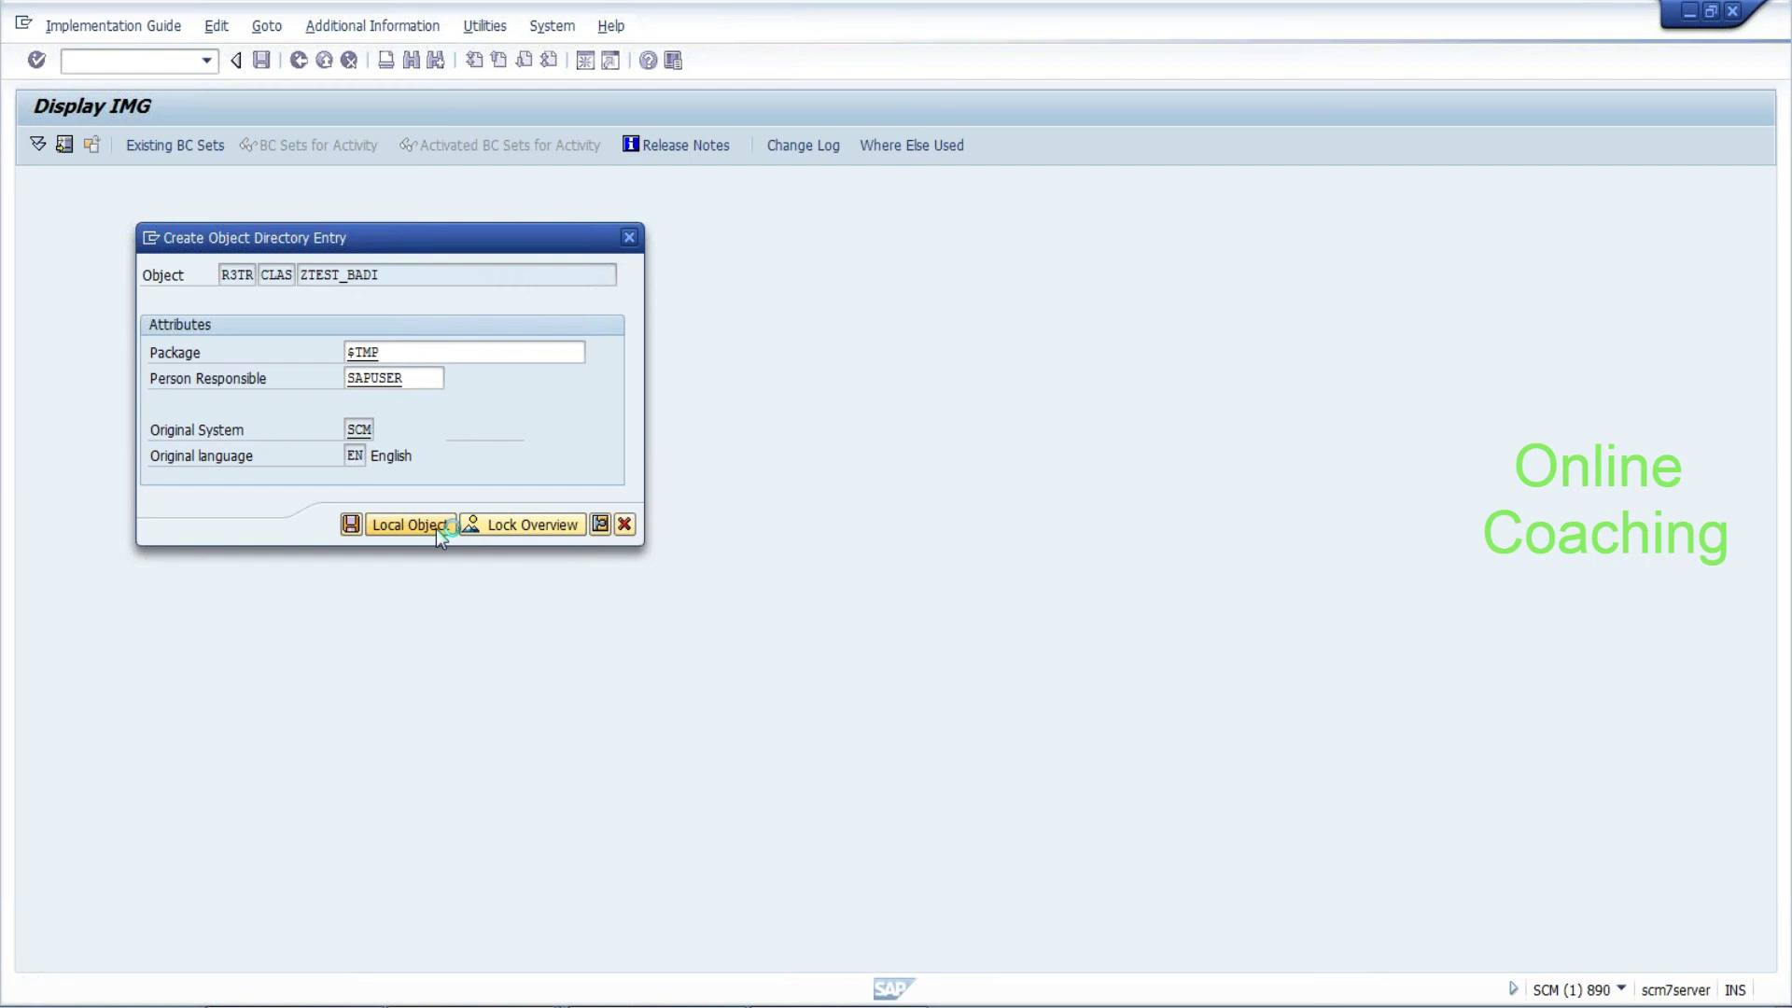
{"action": "left_click", "coordinate": [411, 524]}
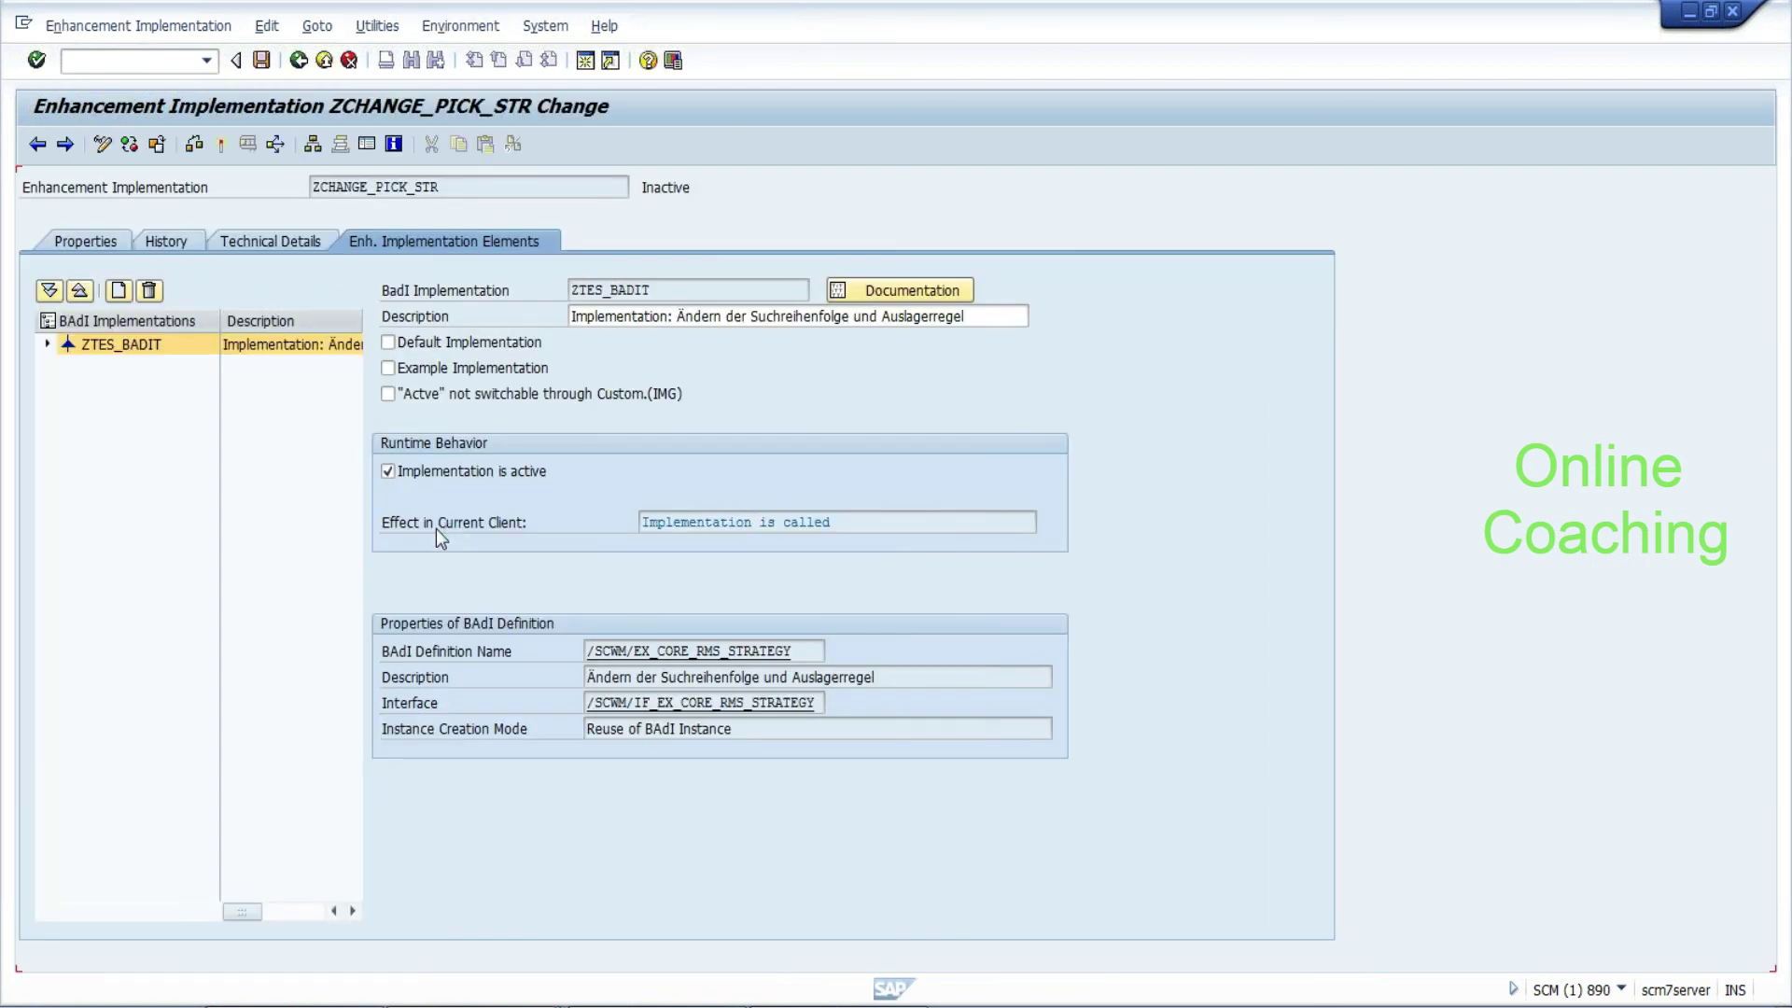
Expand ZTES_BADIT and open its filter values
{"action": "left_click", "coordinate": [47, 343]}
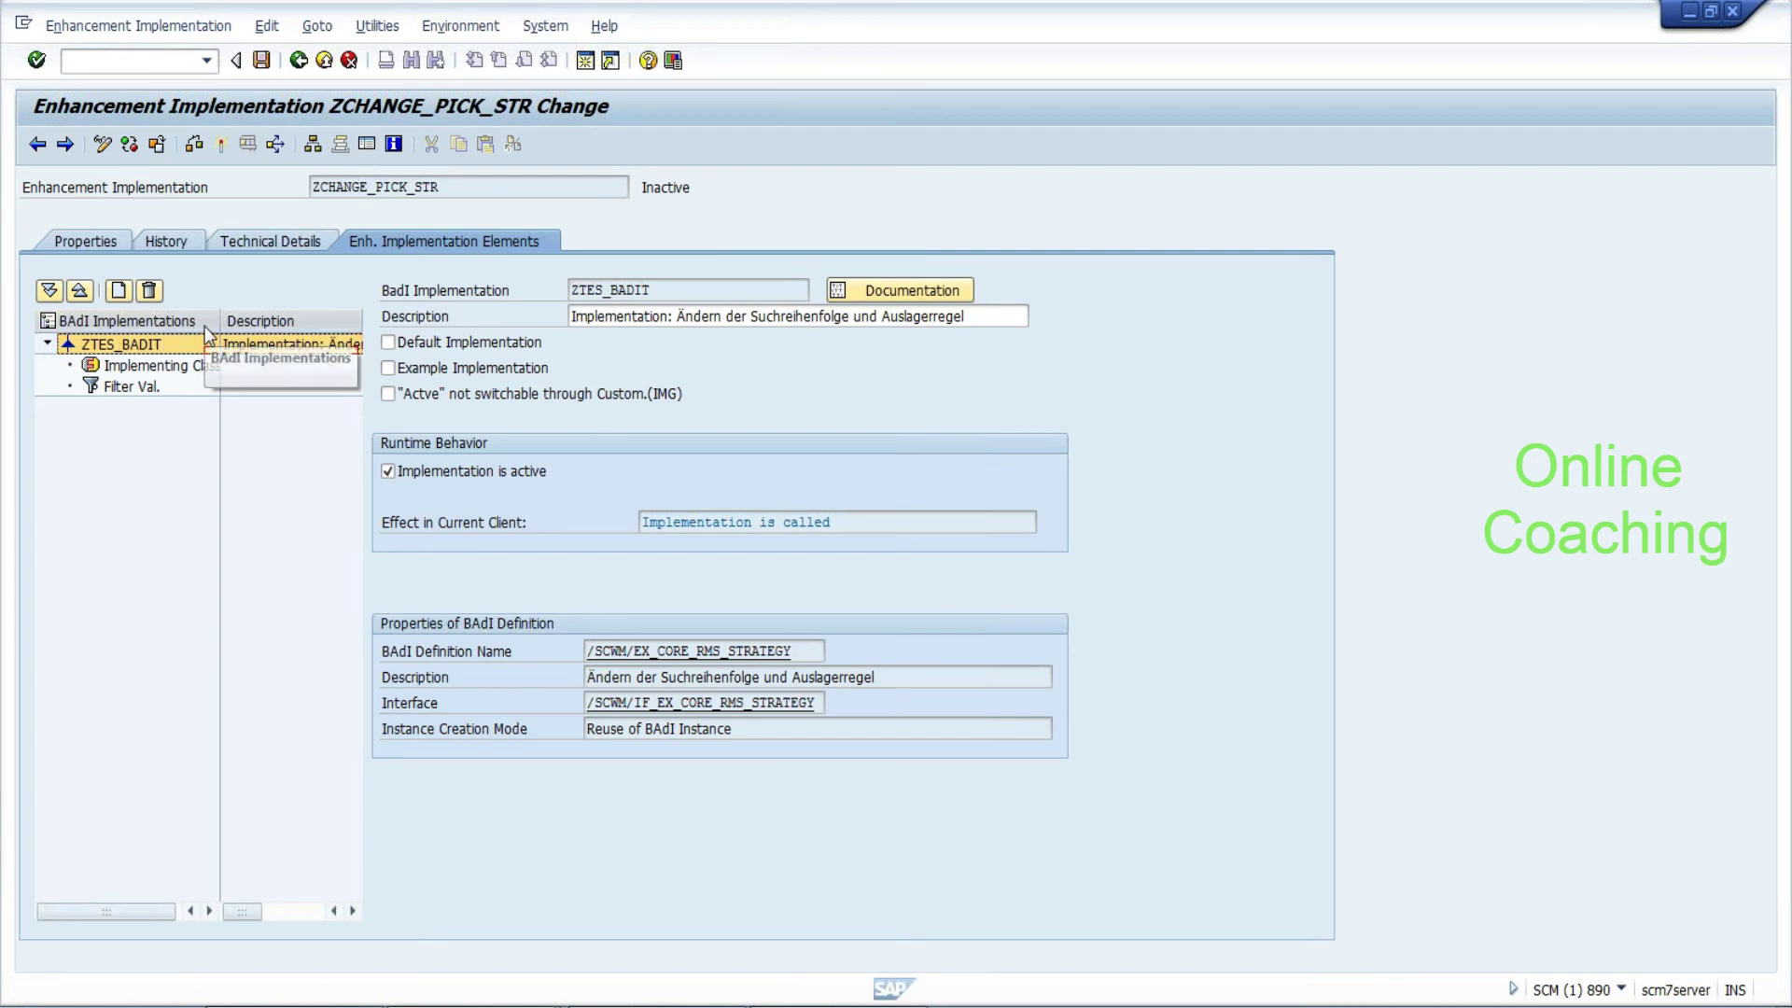
{"action": "left_click", "coordinate": [133, 387]}
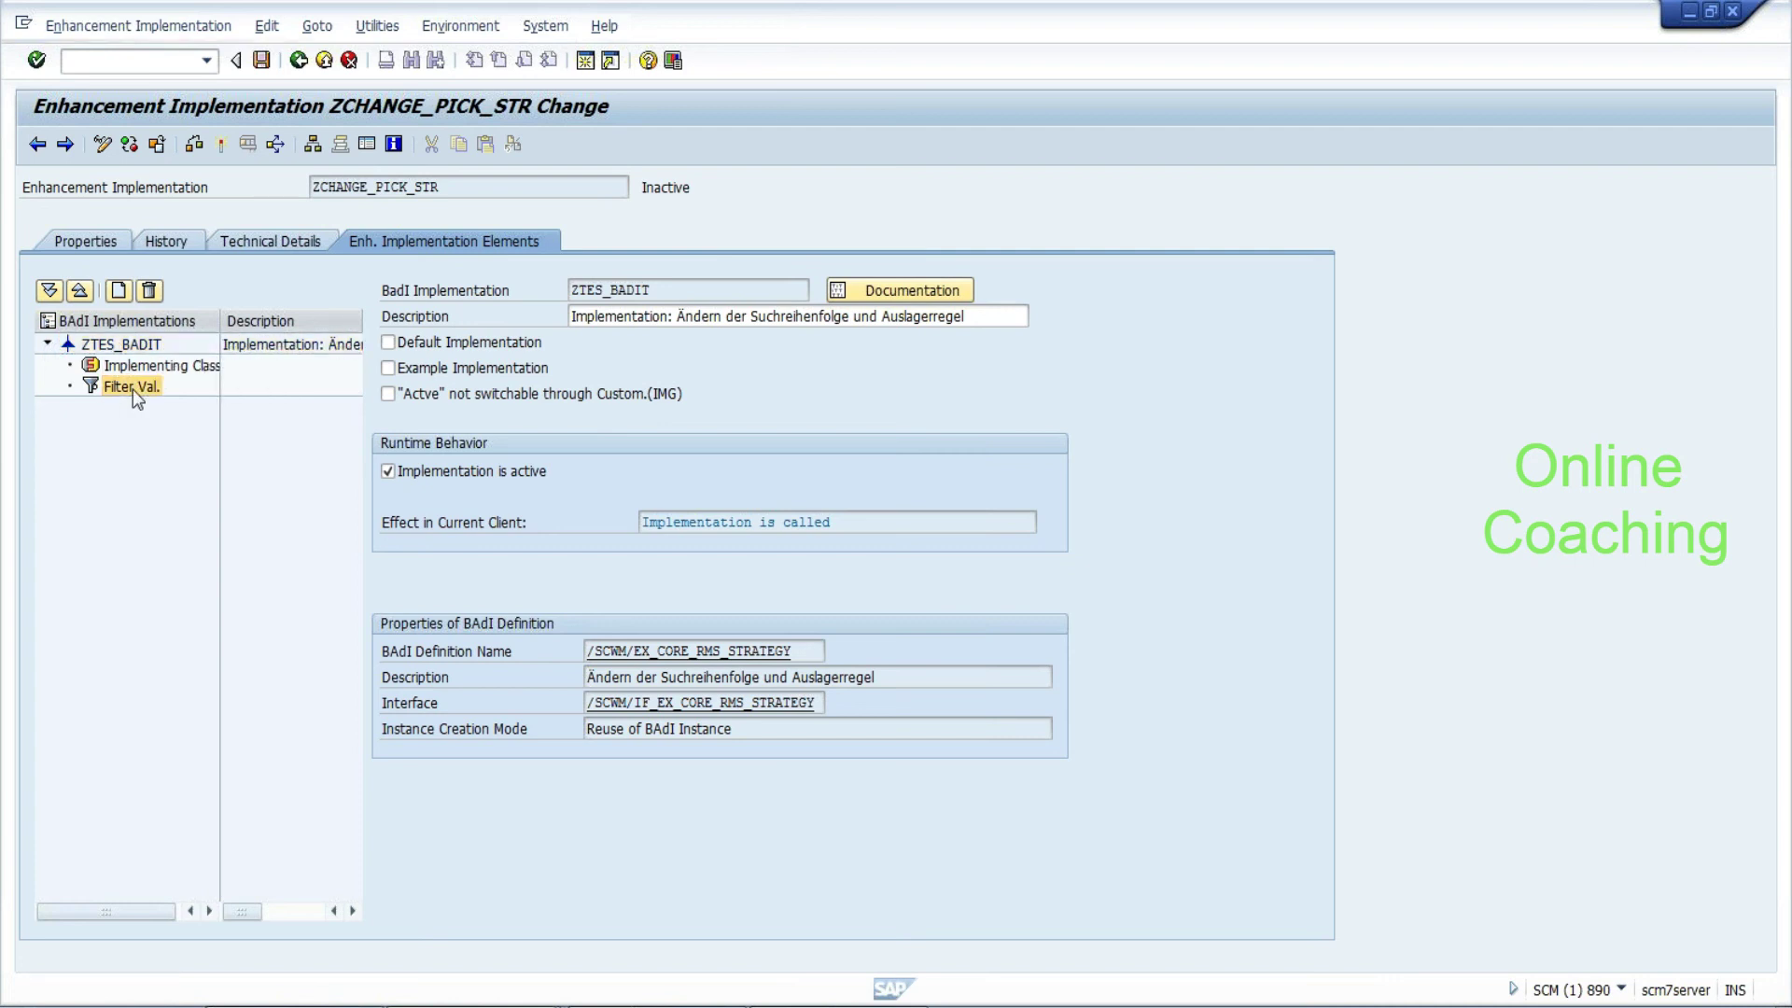
{"action": "double_click", "coordinate": [132, 387]}
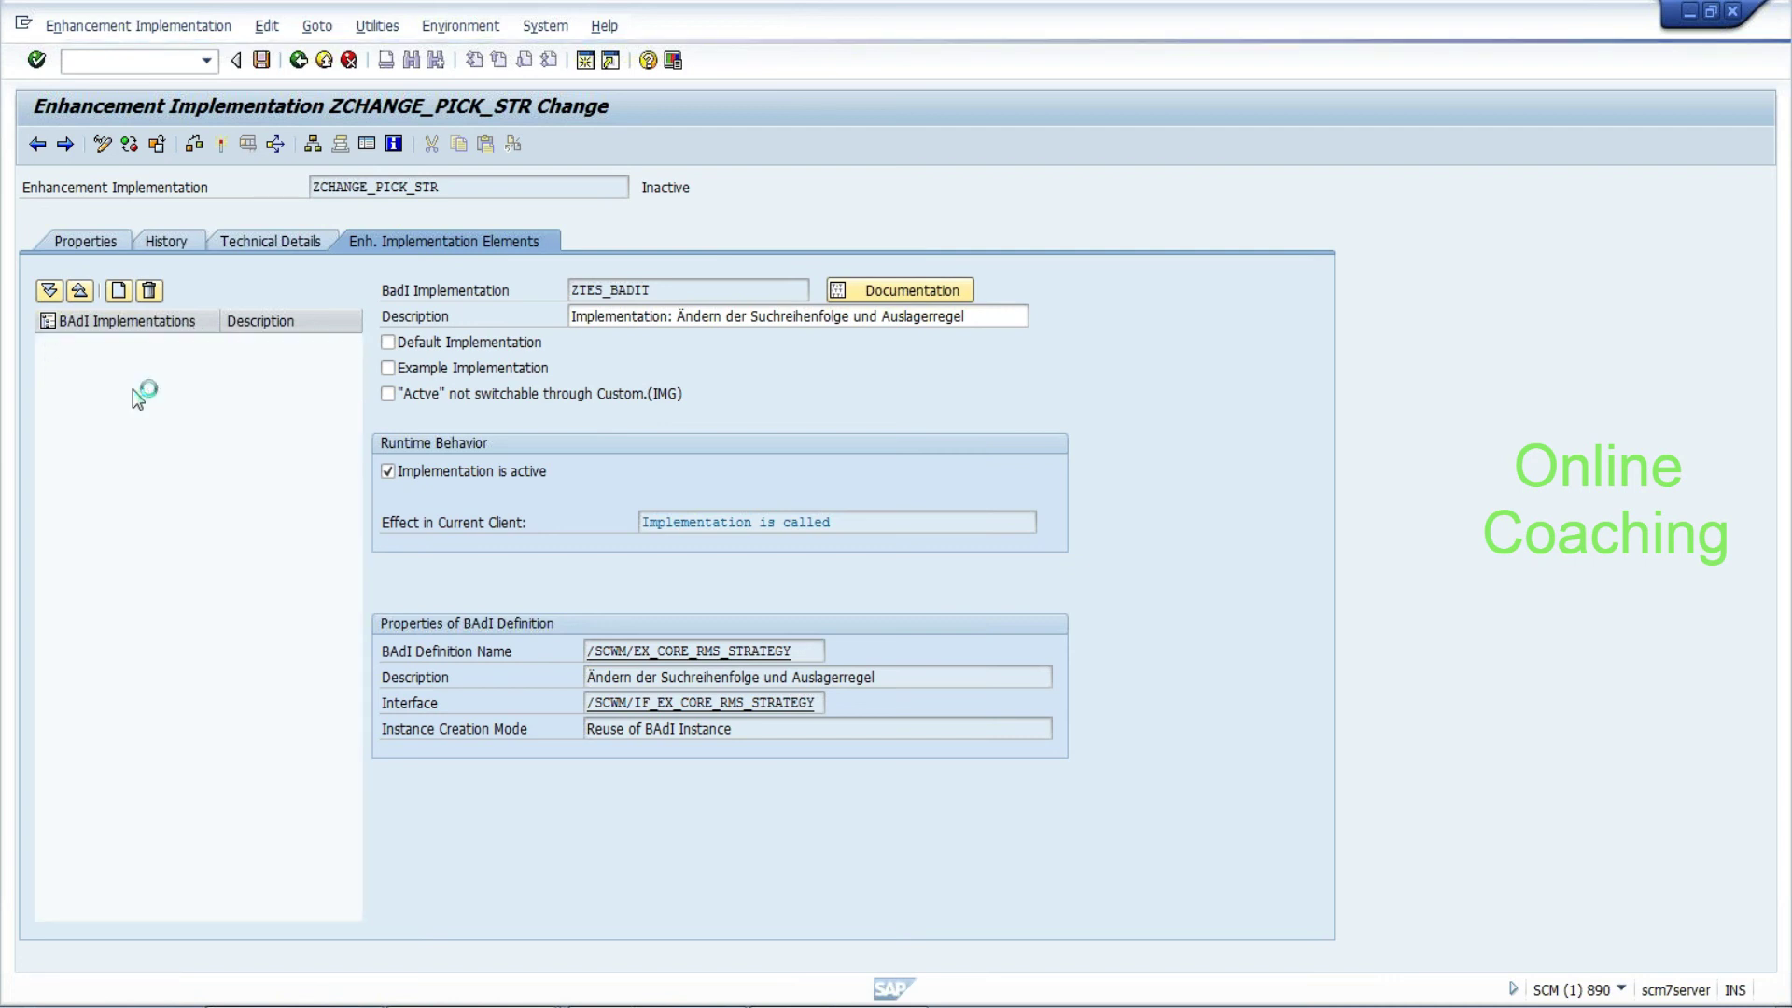
{"action": "left_click", "coordinate": [132, 387]}
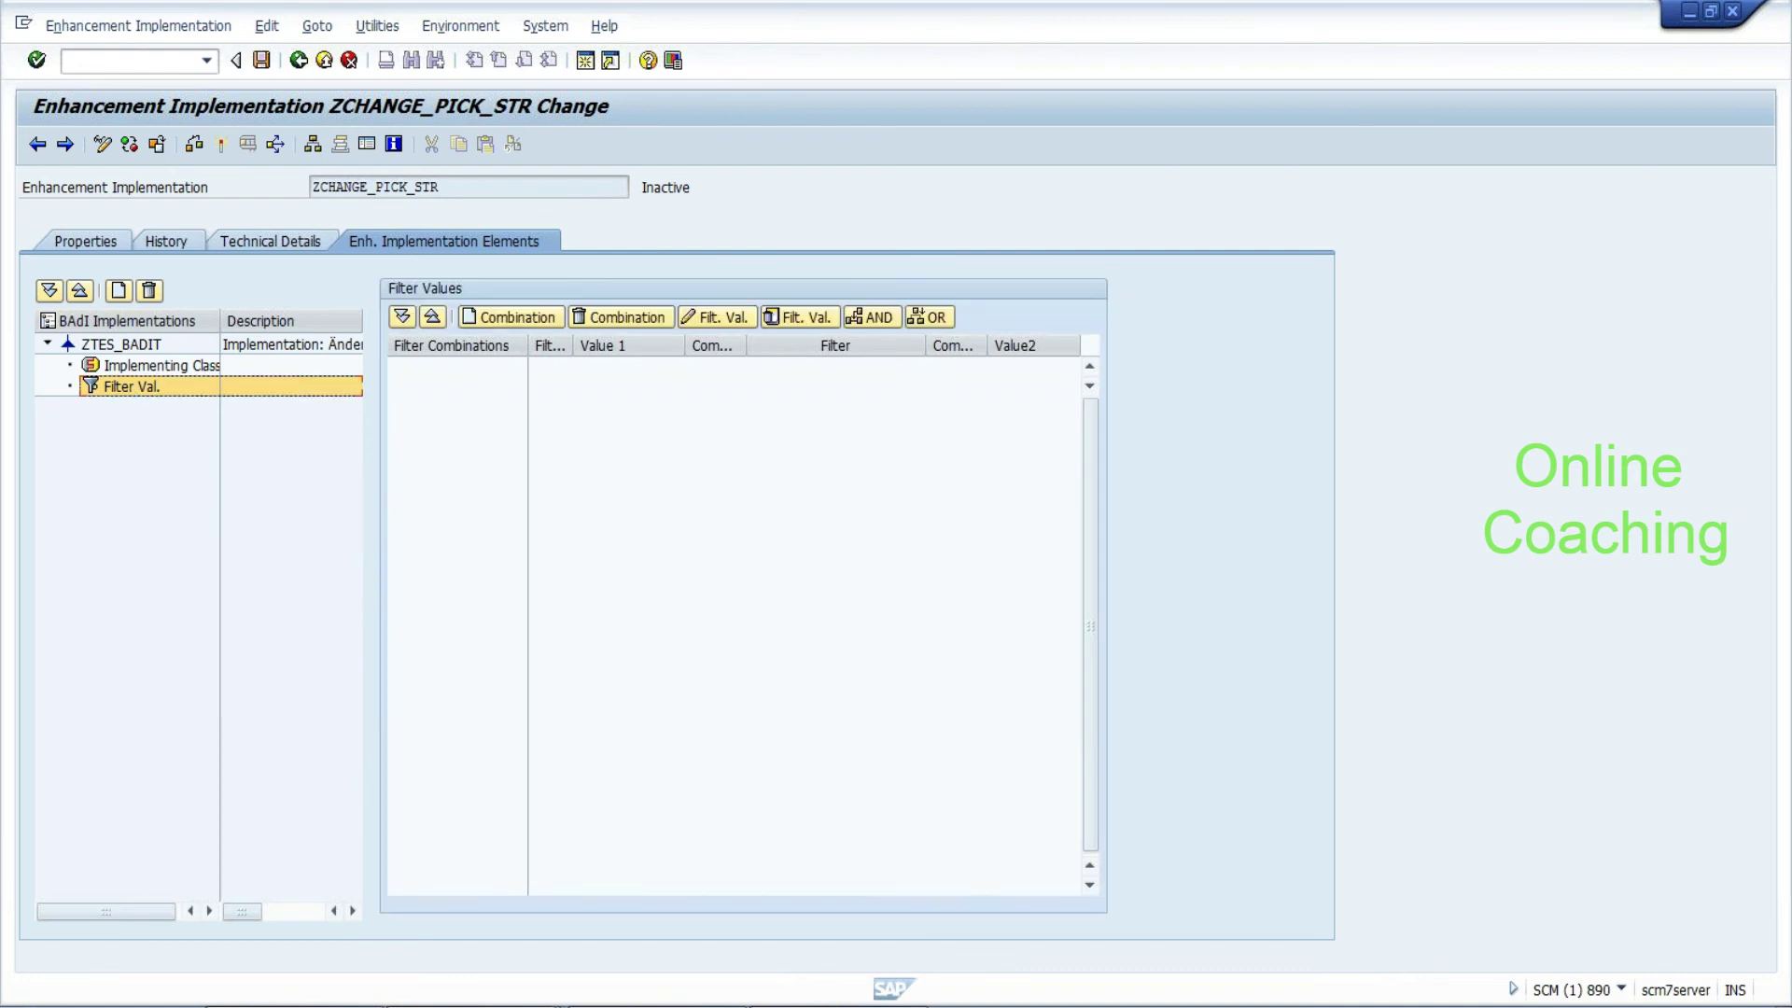
Note in Notepad that any user exit is warehouse-specific, then add filter Combination 1 on LGNUM
{"action": "key", "text": "alt+Tab"}
{"action": "type", "text": "------------------"}
{"action": "key", "text": "Return"}
{"action": "type", "text": "any user exit is specific to warehouse:--"}
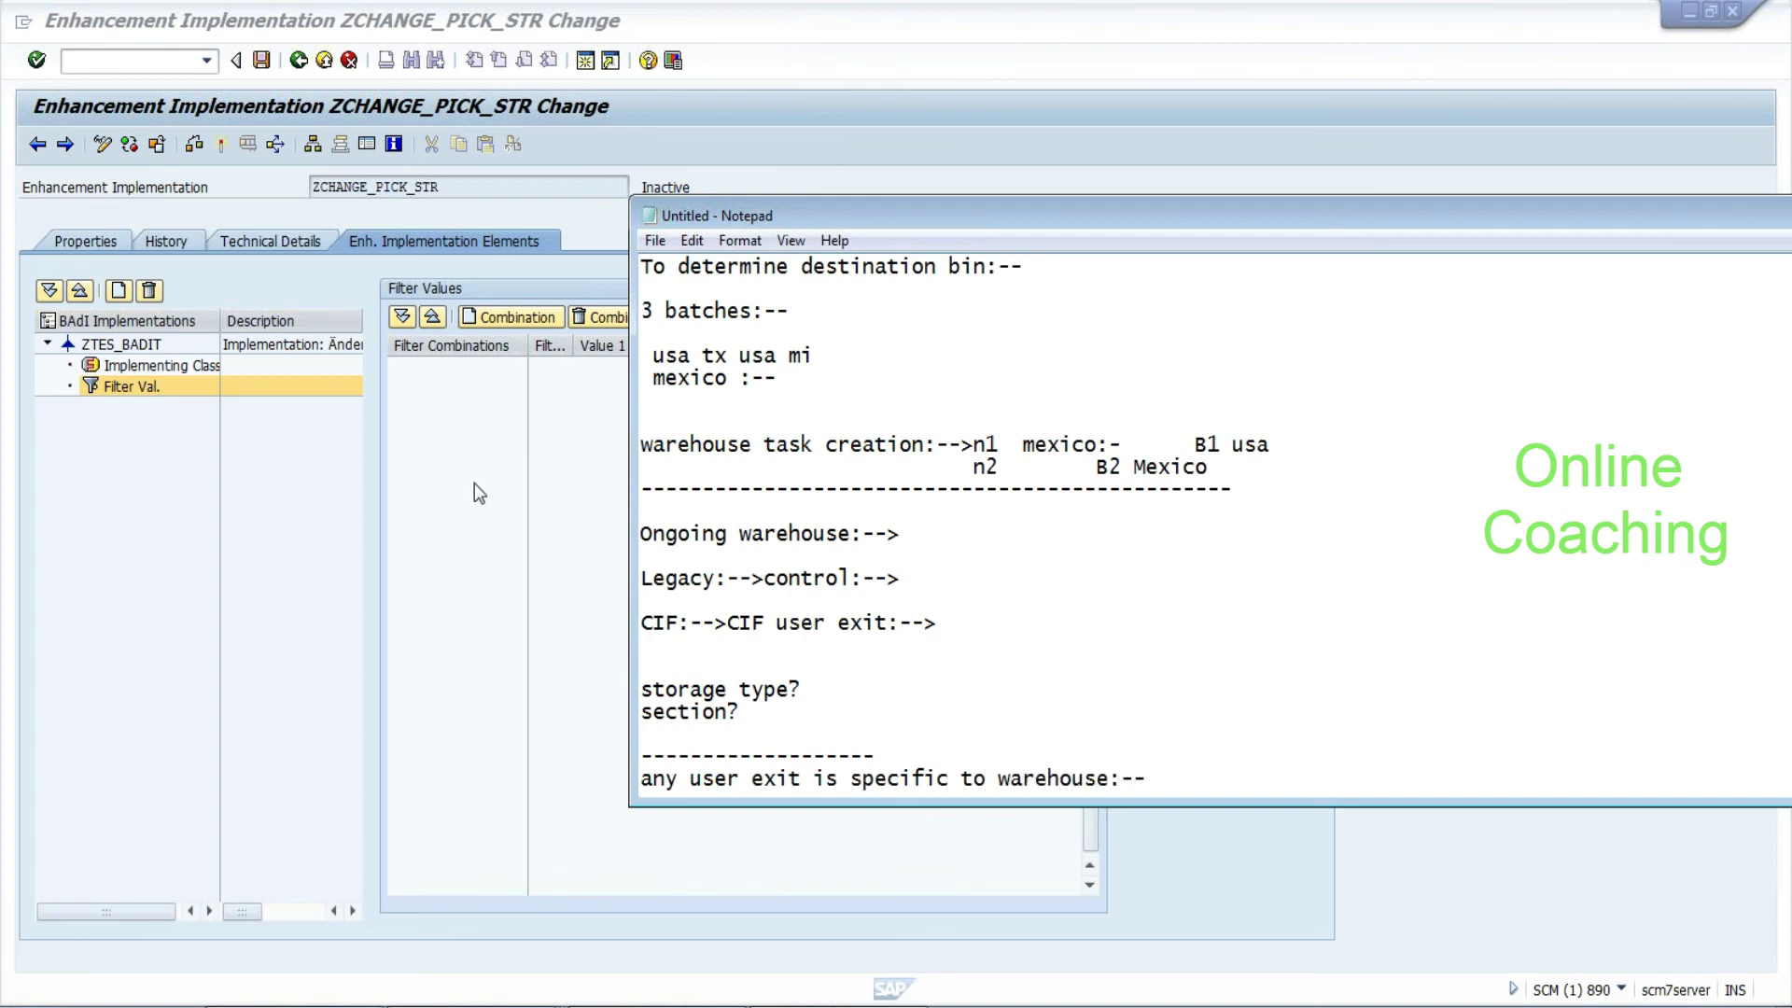
{"action": "left_click", "coordinate": [526, 322]}
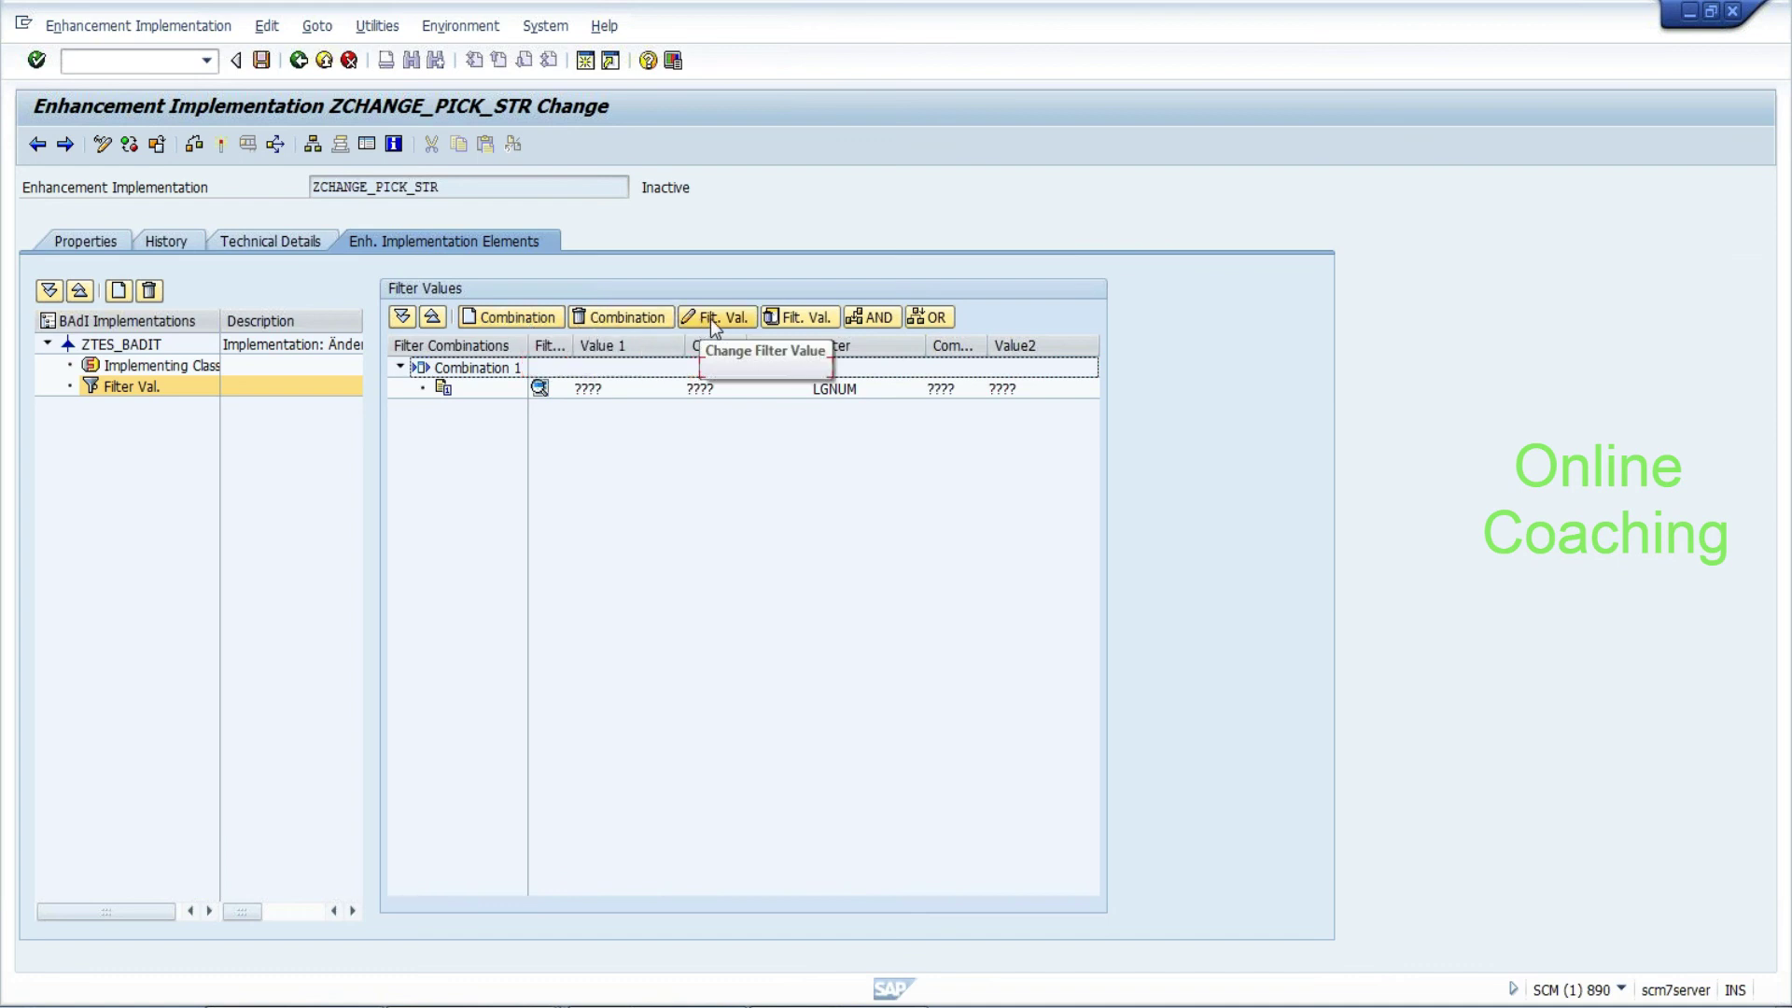
Set Combination 1's LGNUM filter to = EHYD and show the ZTEST_BADI implementing class
{"action": "left_click", "coordinate": [836, 392]}
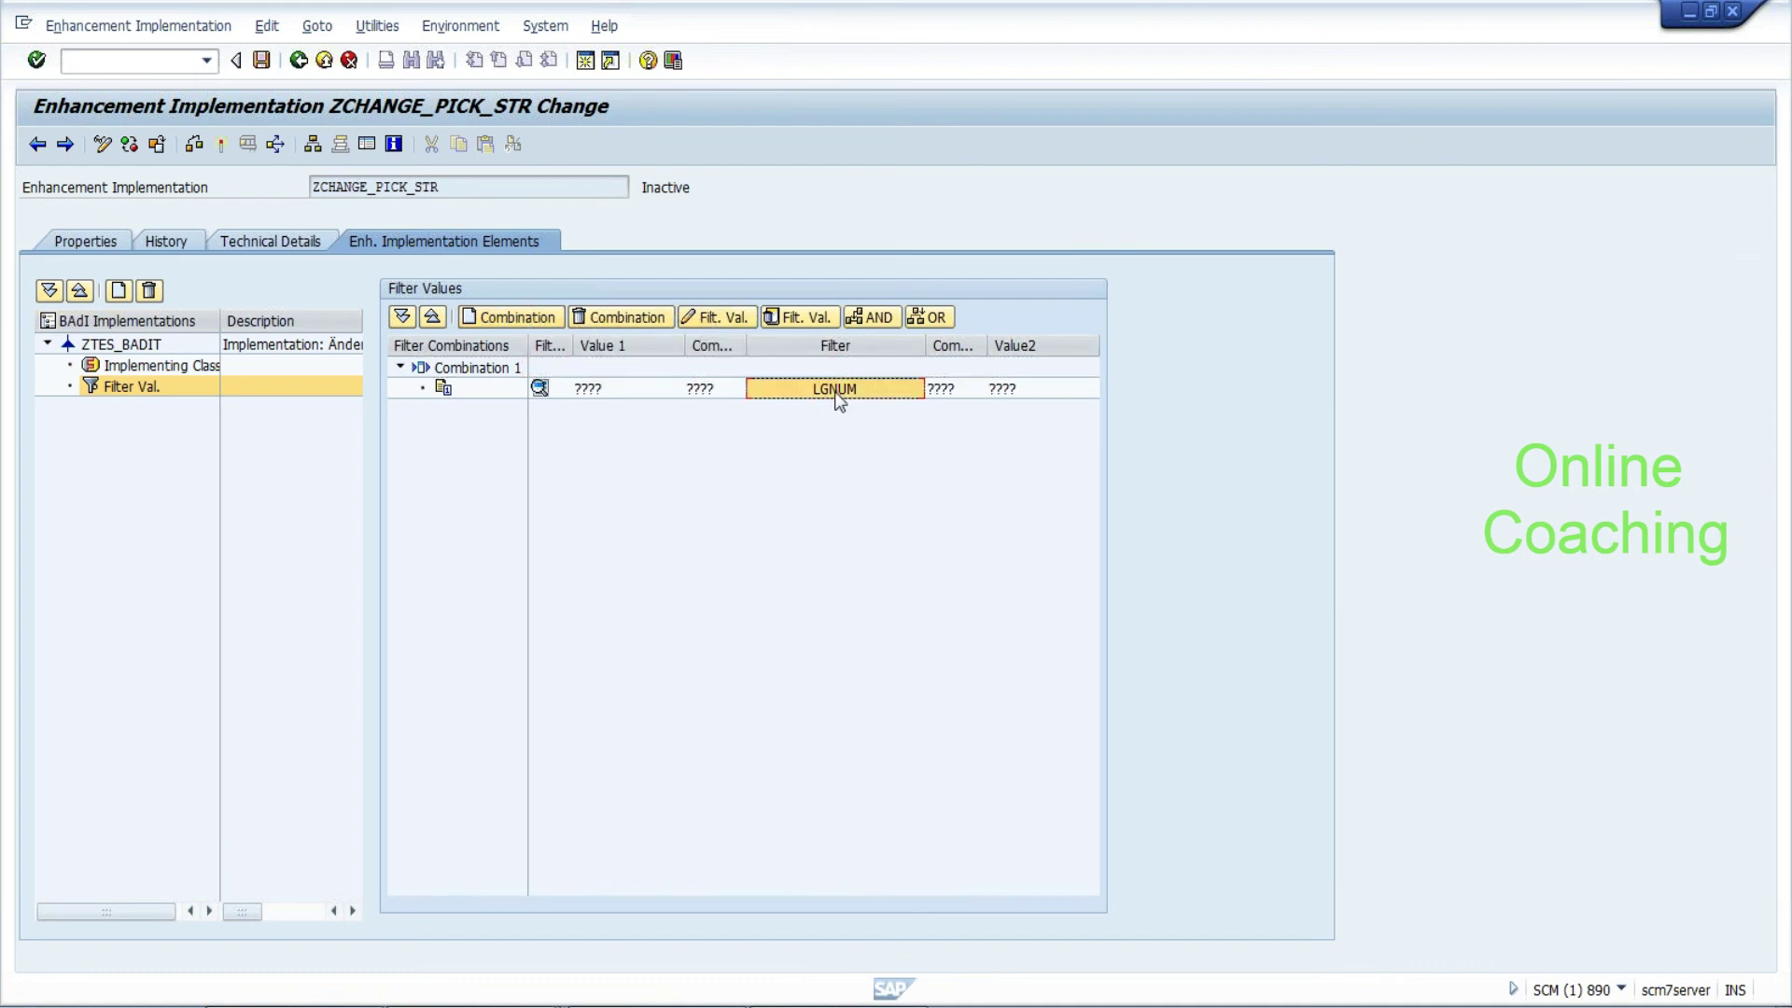
{"action": "left_click", "coordinate": [744, 318]}
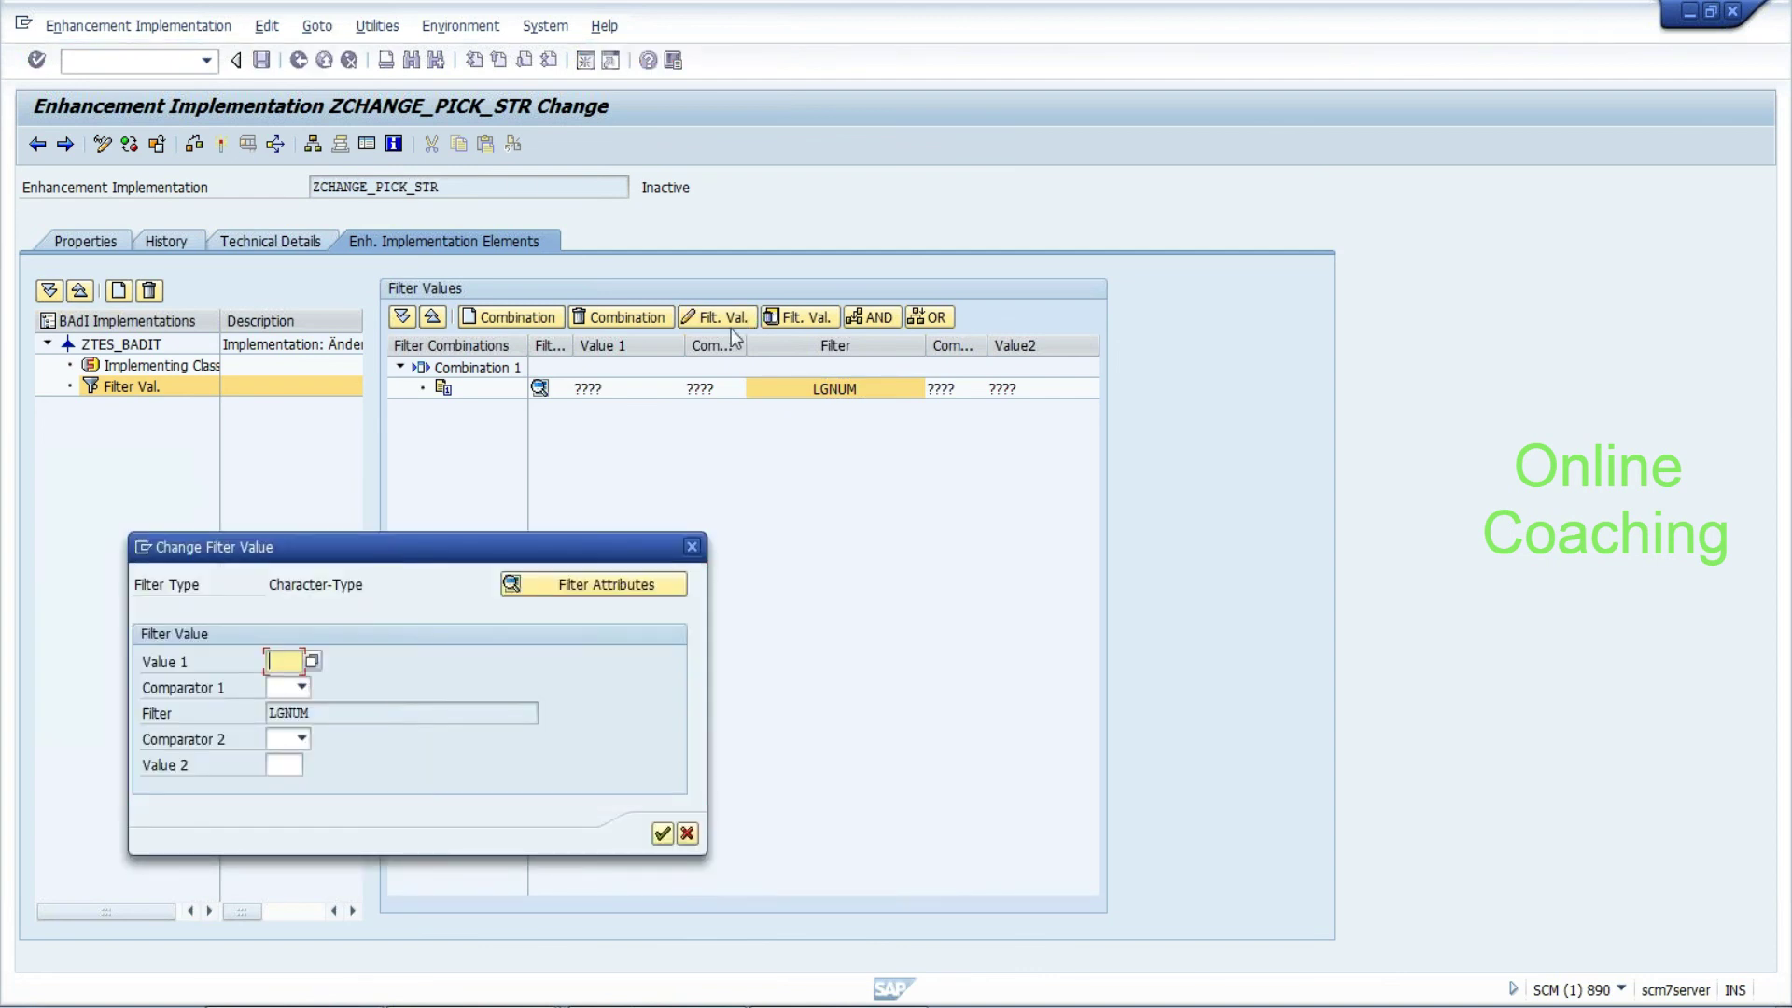
{"action": "type", "text": "EHYD"}
{"action": "left_click", "coordinate": [278, 685]}
{"action": "left_click", "coordinate": [278, 730]}
{"action": "left_click", "coordinate": [662, 835]}
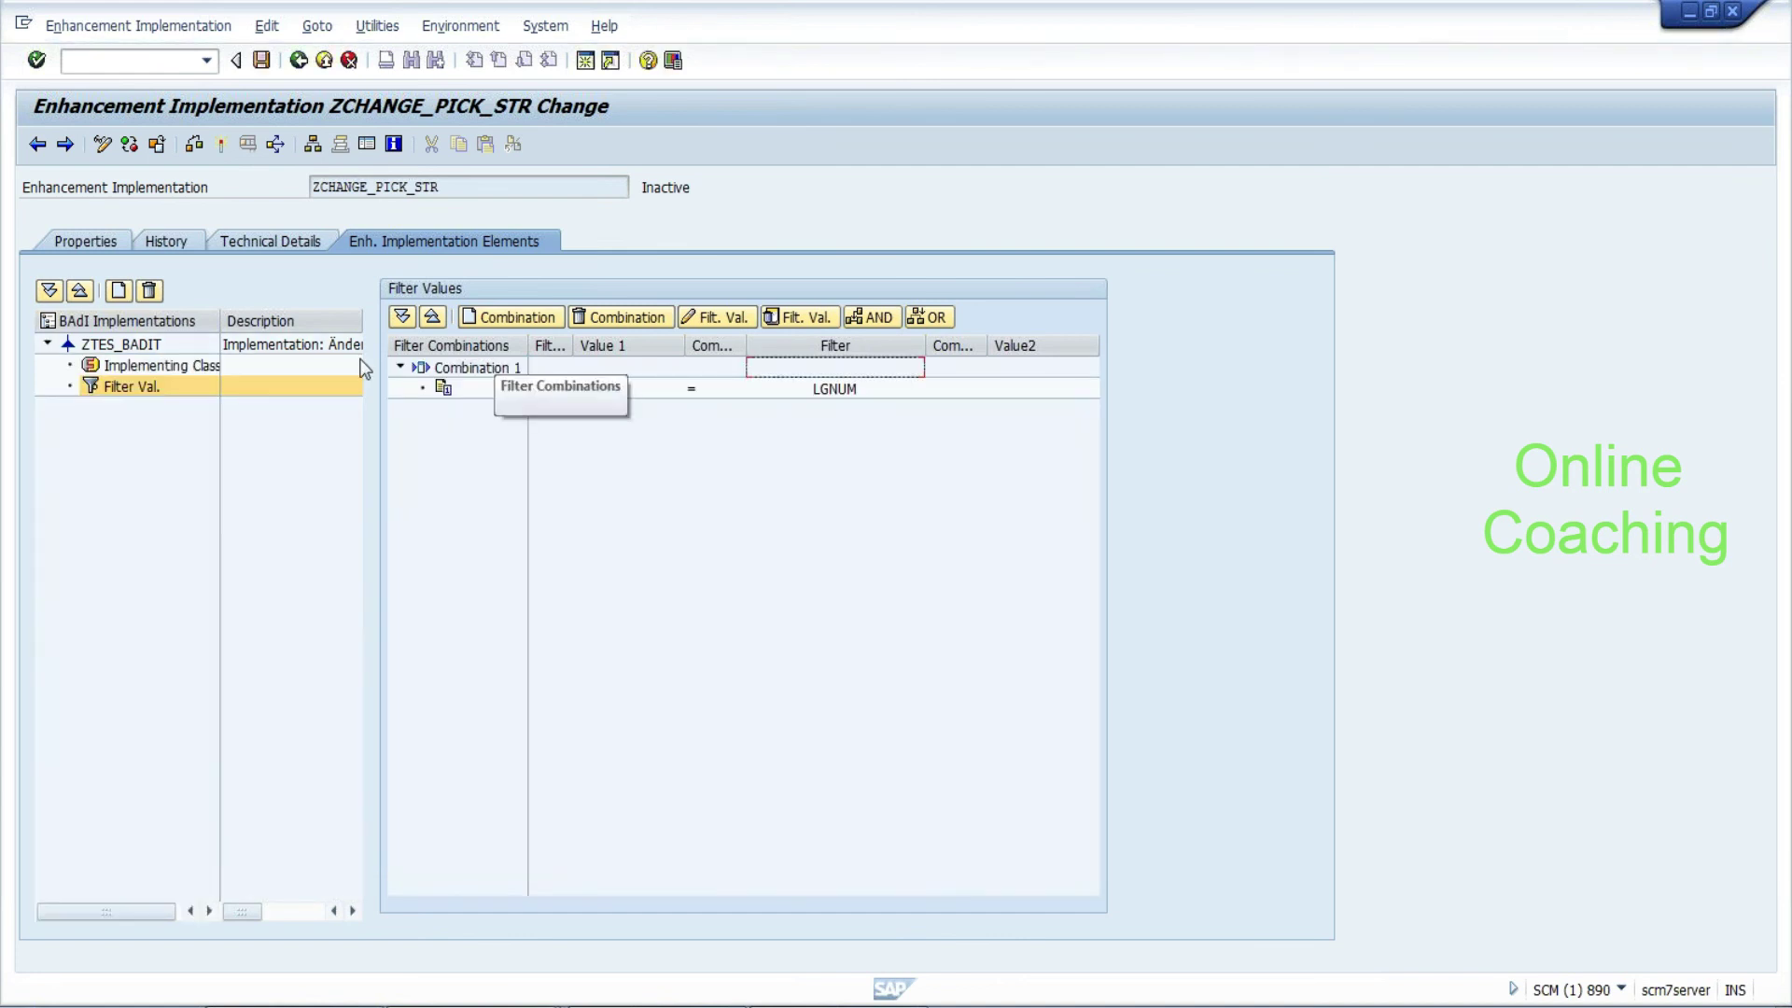
{"action": "left_click", "coordinate": [191, 370]}
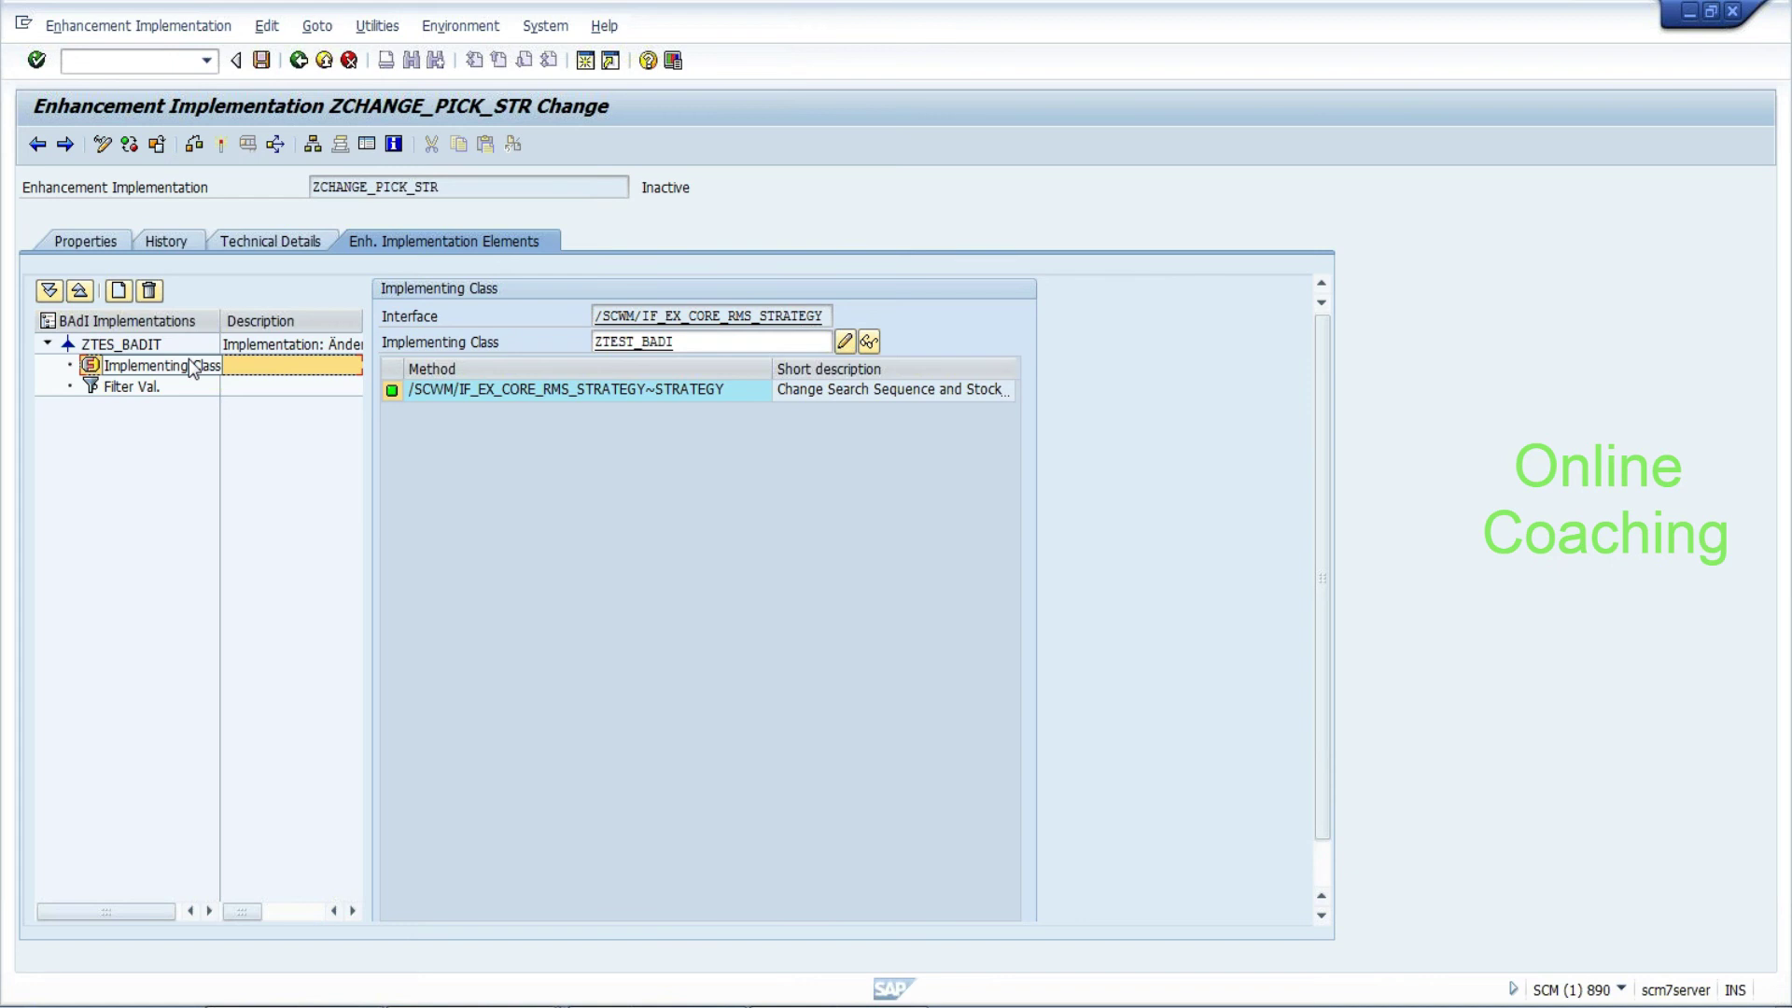
Switch ZTEST_BADI to change mode and open the /SCWM/IF_EX_CORE_RMS_STRATEGY~STRATEGY method code
{"action": "left_click", "coordinate": [263, 60]}
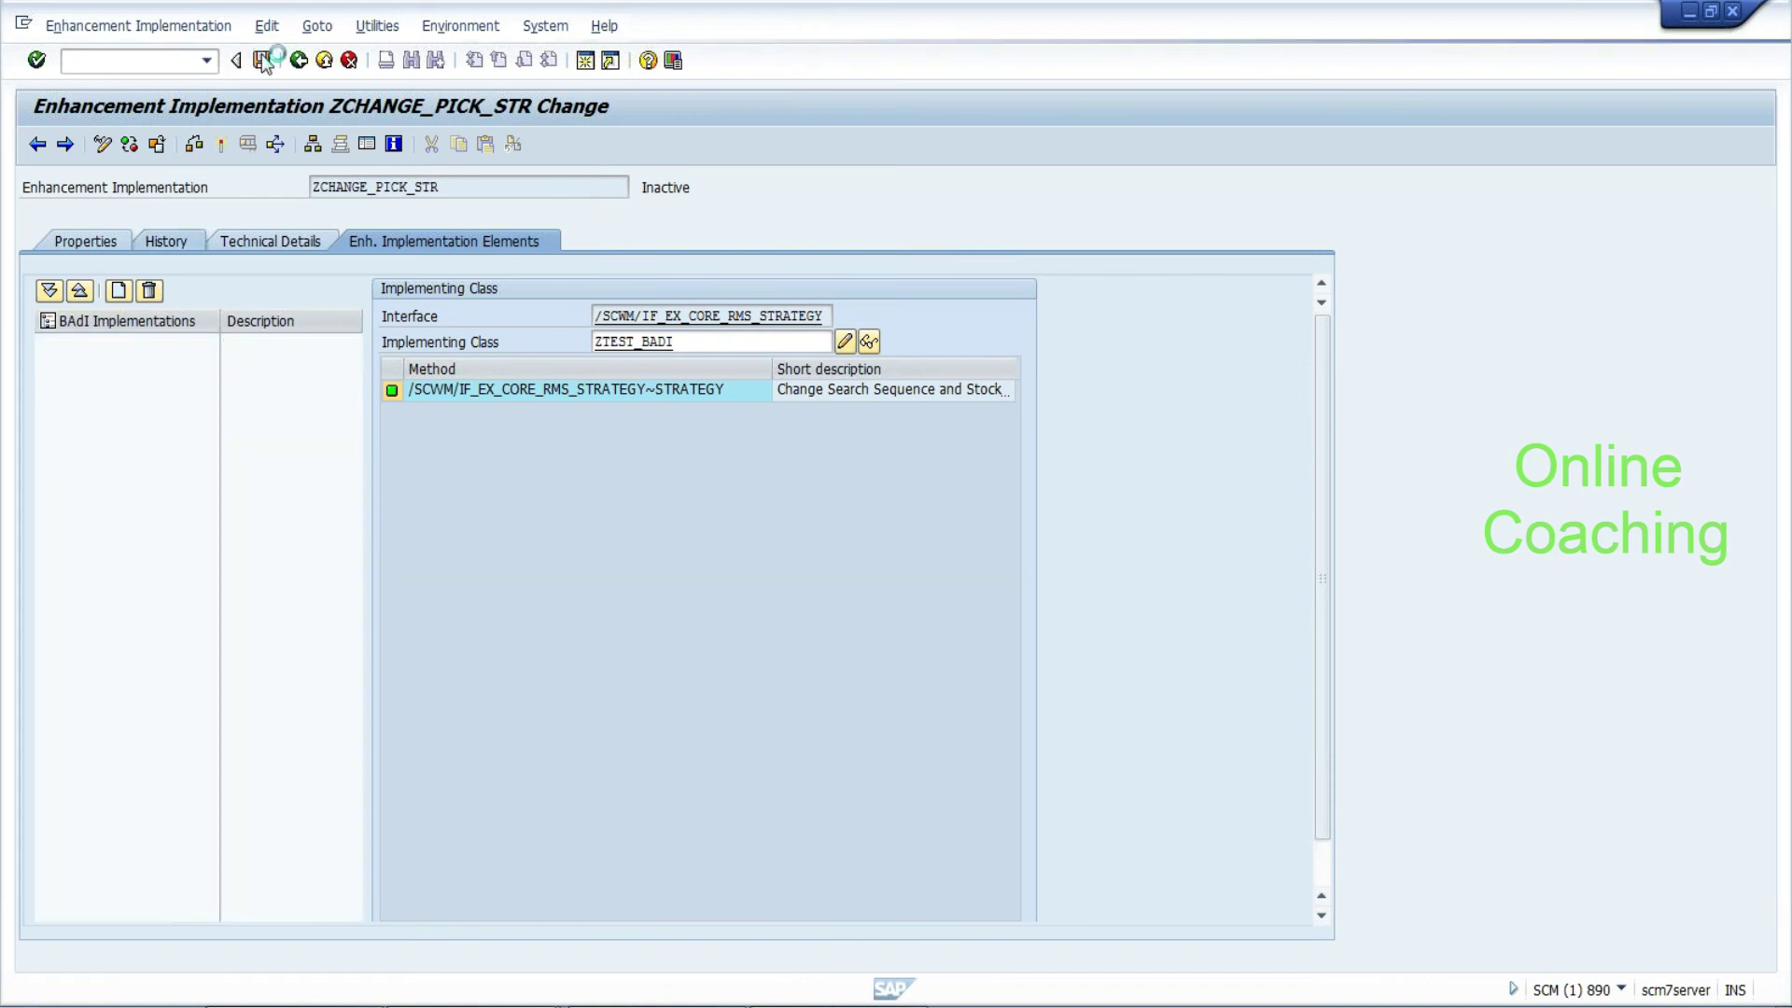
{"action": "double_click", "coordinate": [651, 344]}
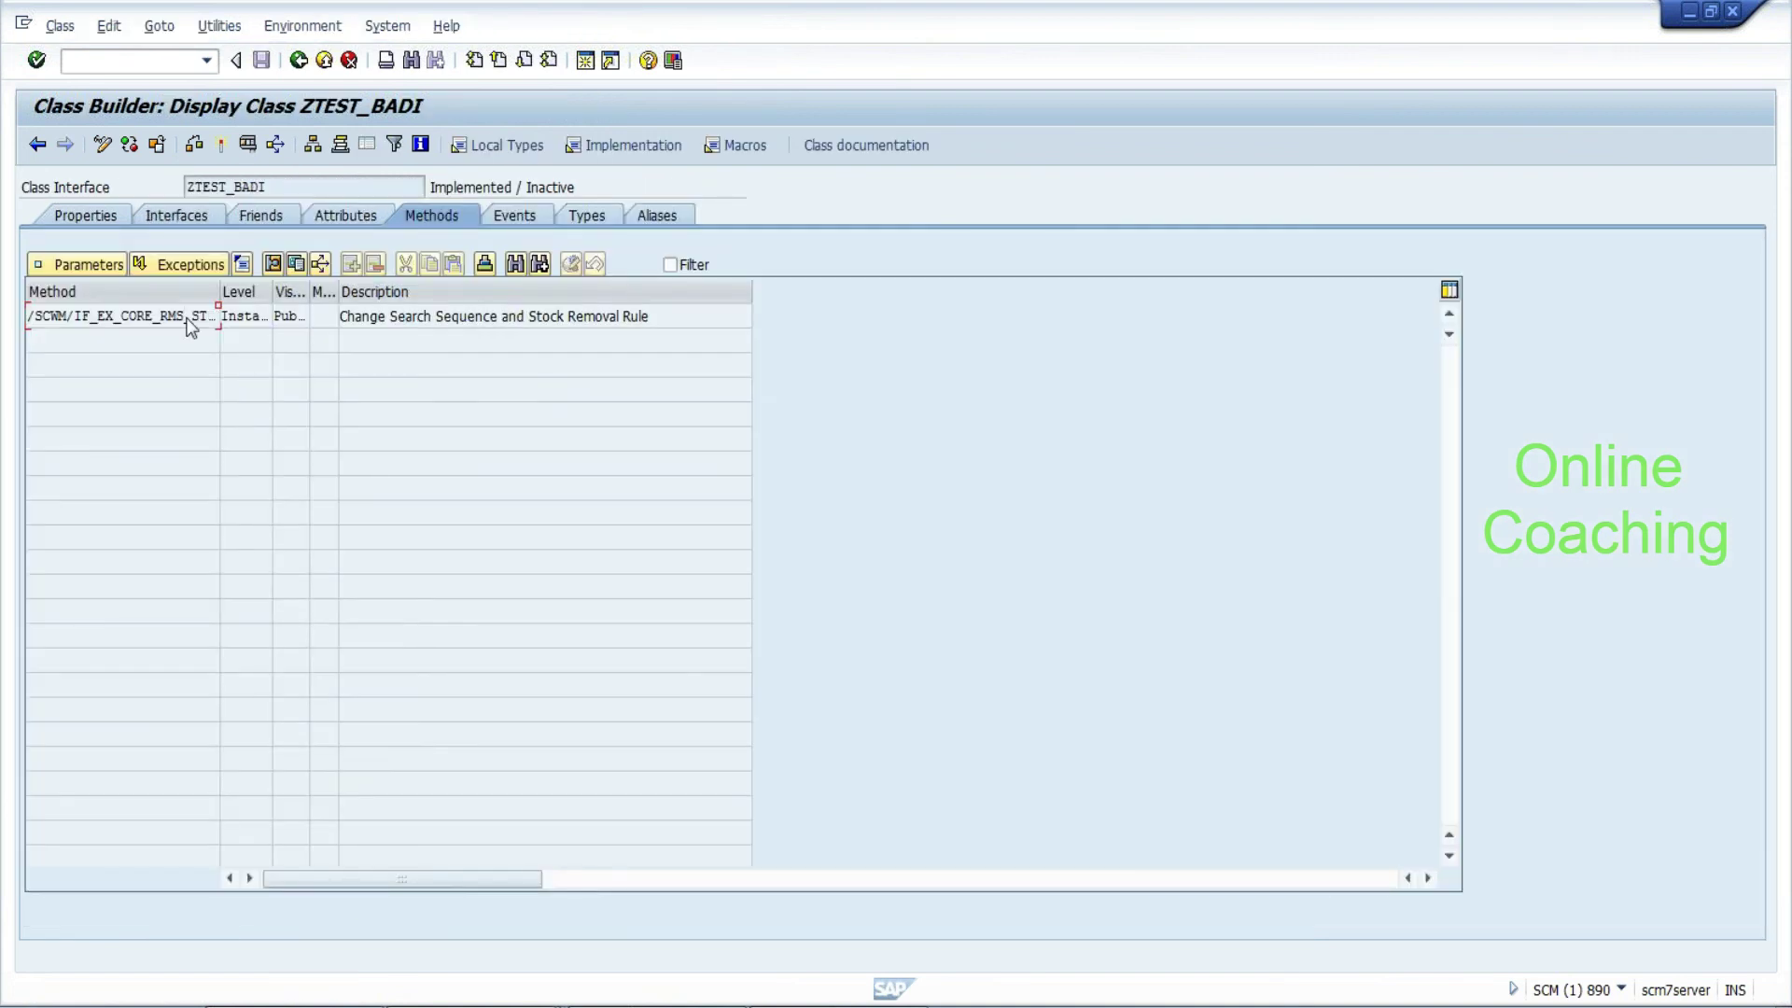
{"action": "double_click", "coordinate": [185, 315]}
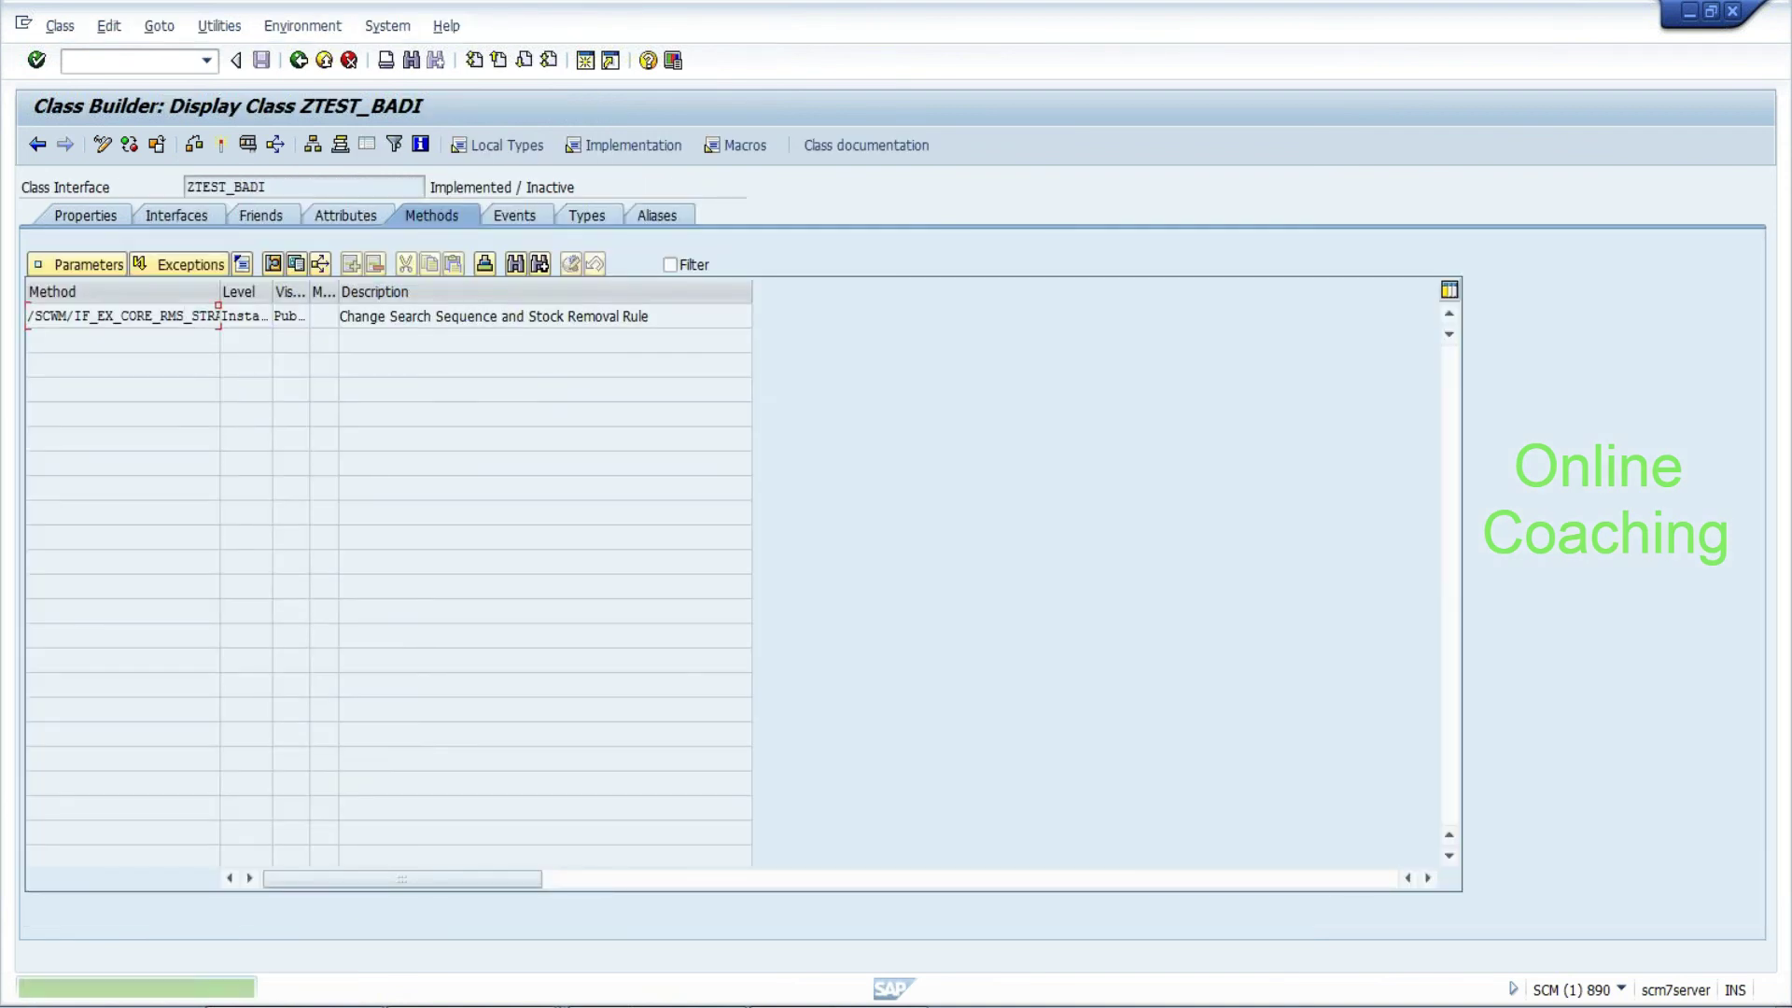
{"action": "double_click", "coordinate": [184, 315]}
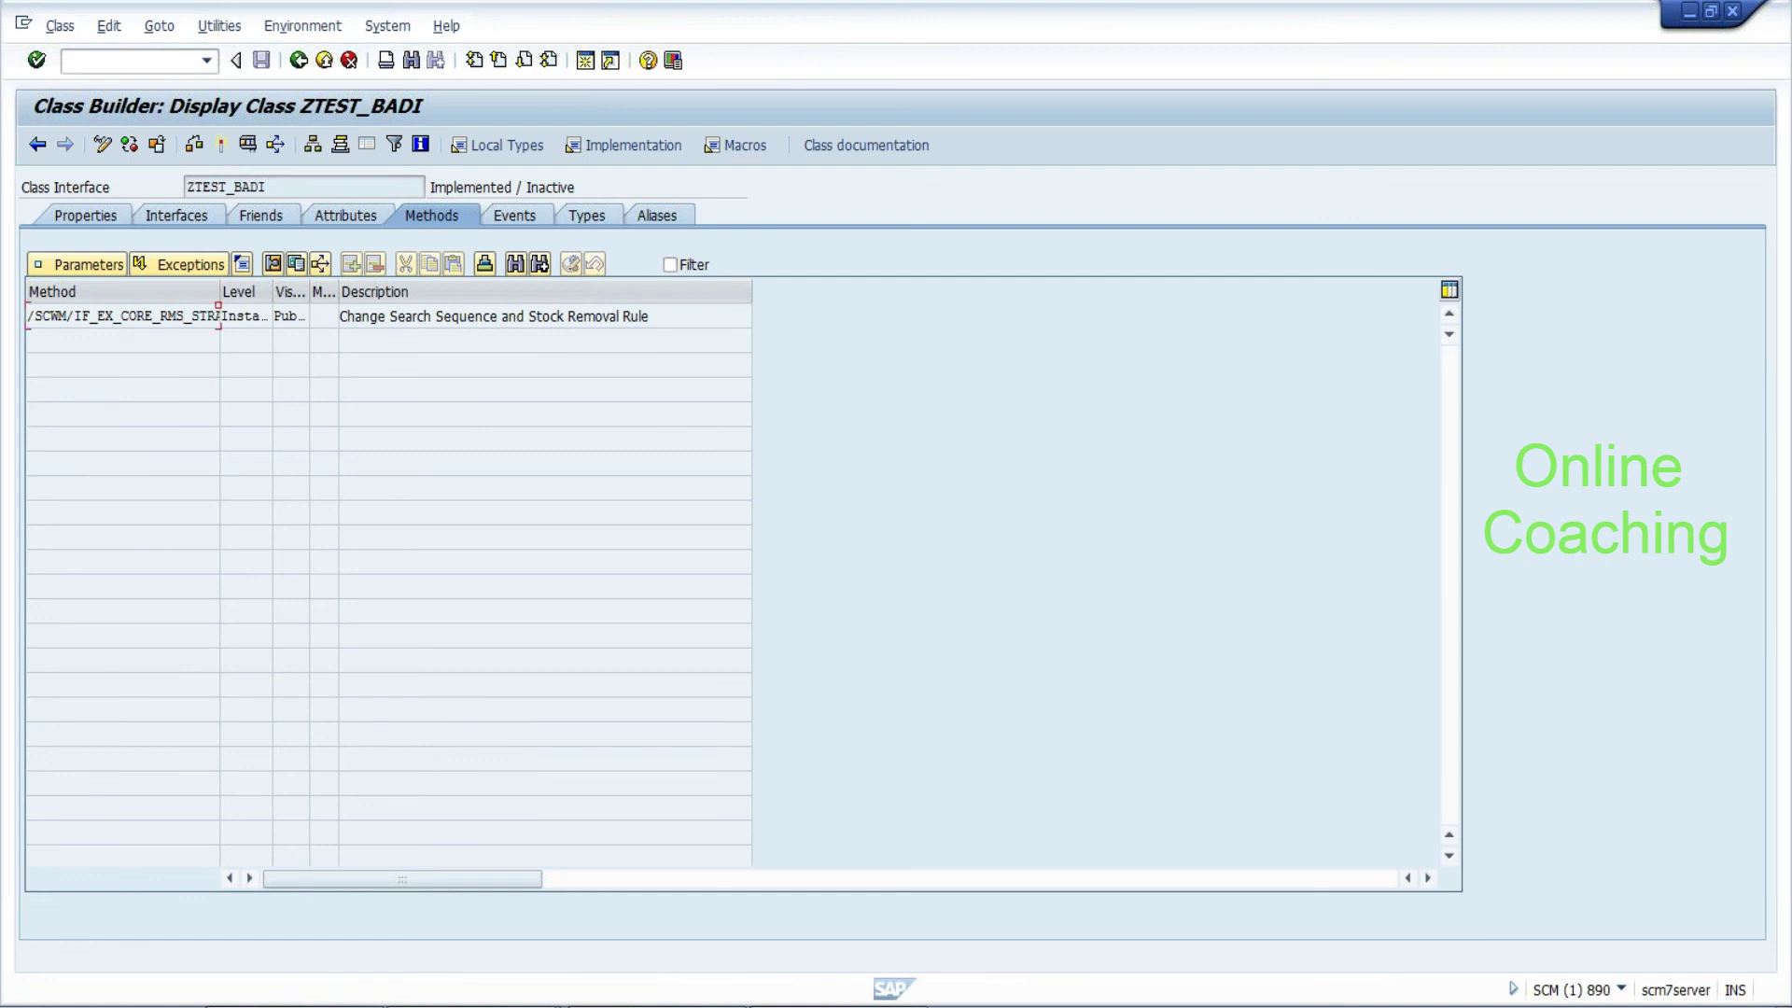
{"action": "left_click", "coordinate": [102, 146]}
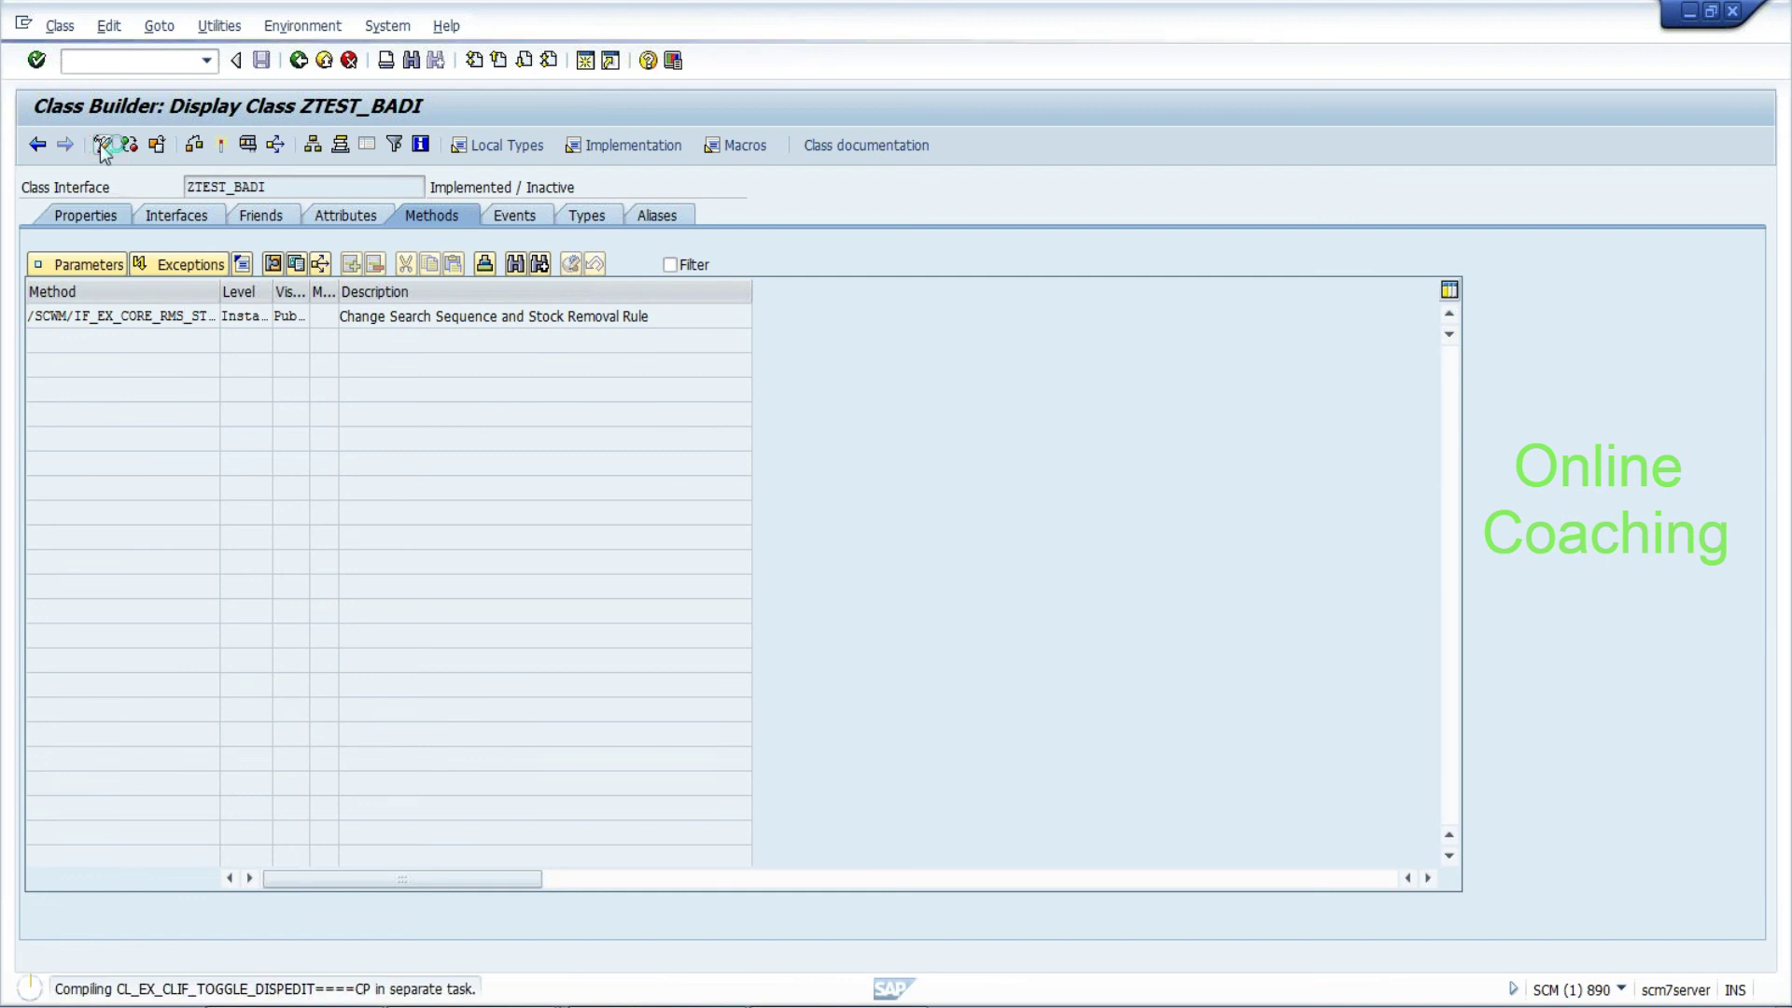
{"action": "double_click", "coordinate": [182, 318]}
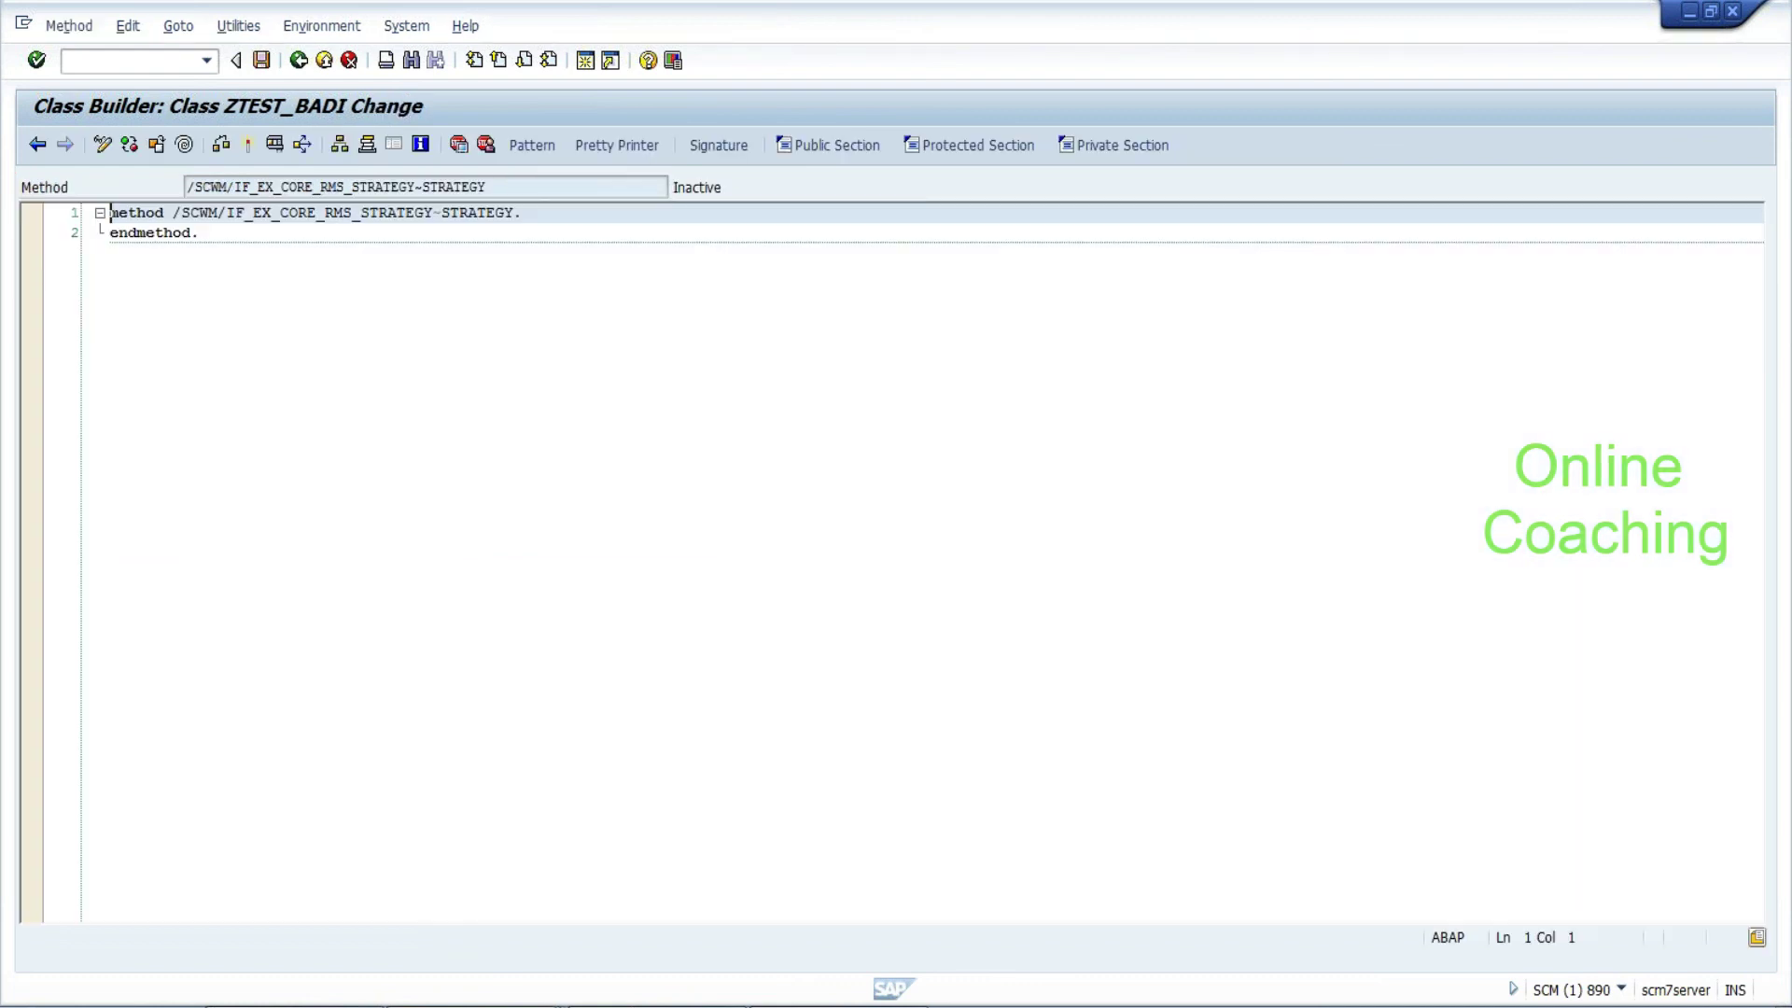
Show the STRATEGY signature and open /SCWM/LTAP, noting its LGNUM and TANUM components
{"action": "left_click", "coordinate": [720, 148]}
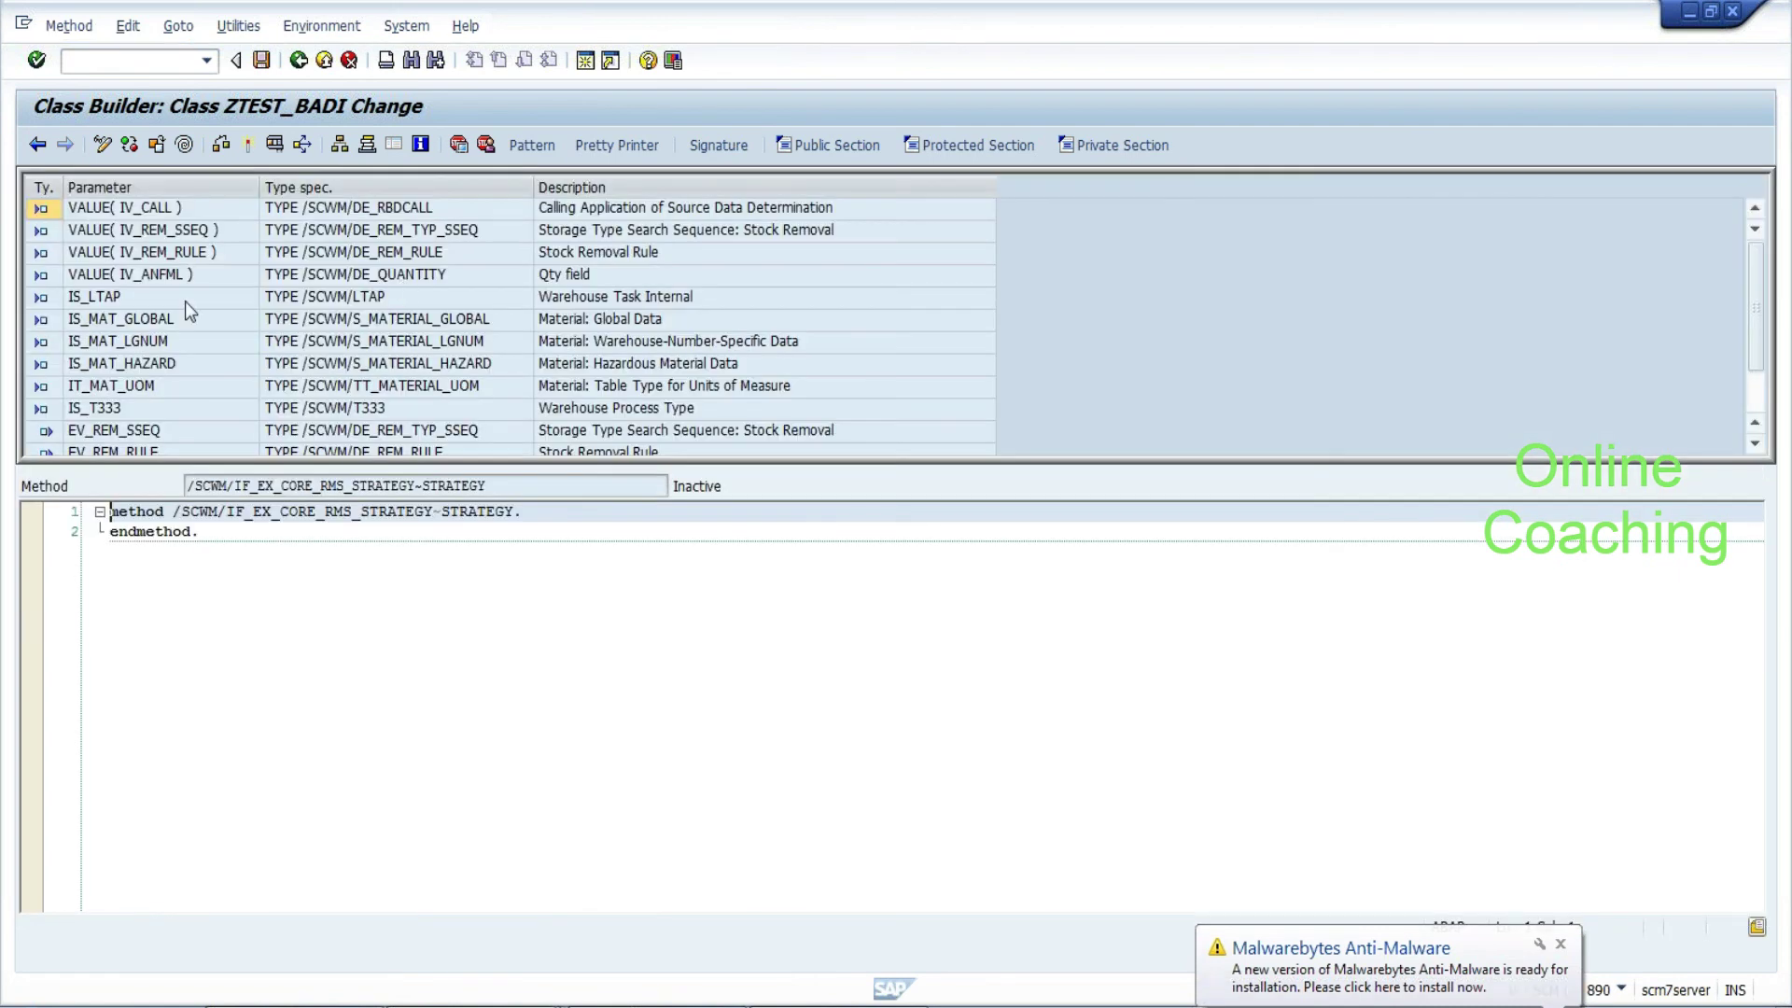
{"action": "left_click", "coordinate": [190, 236]}
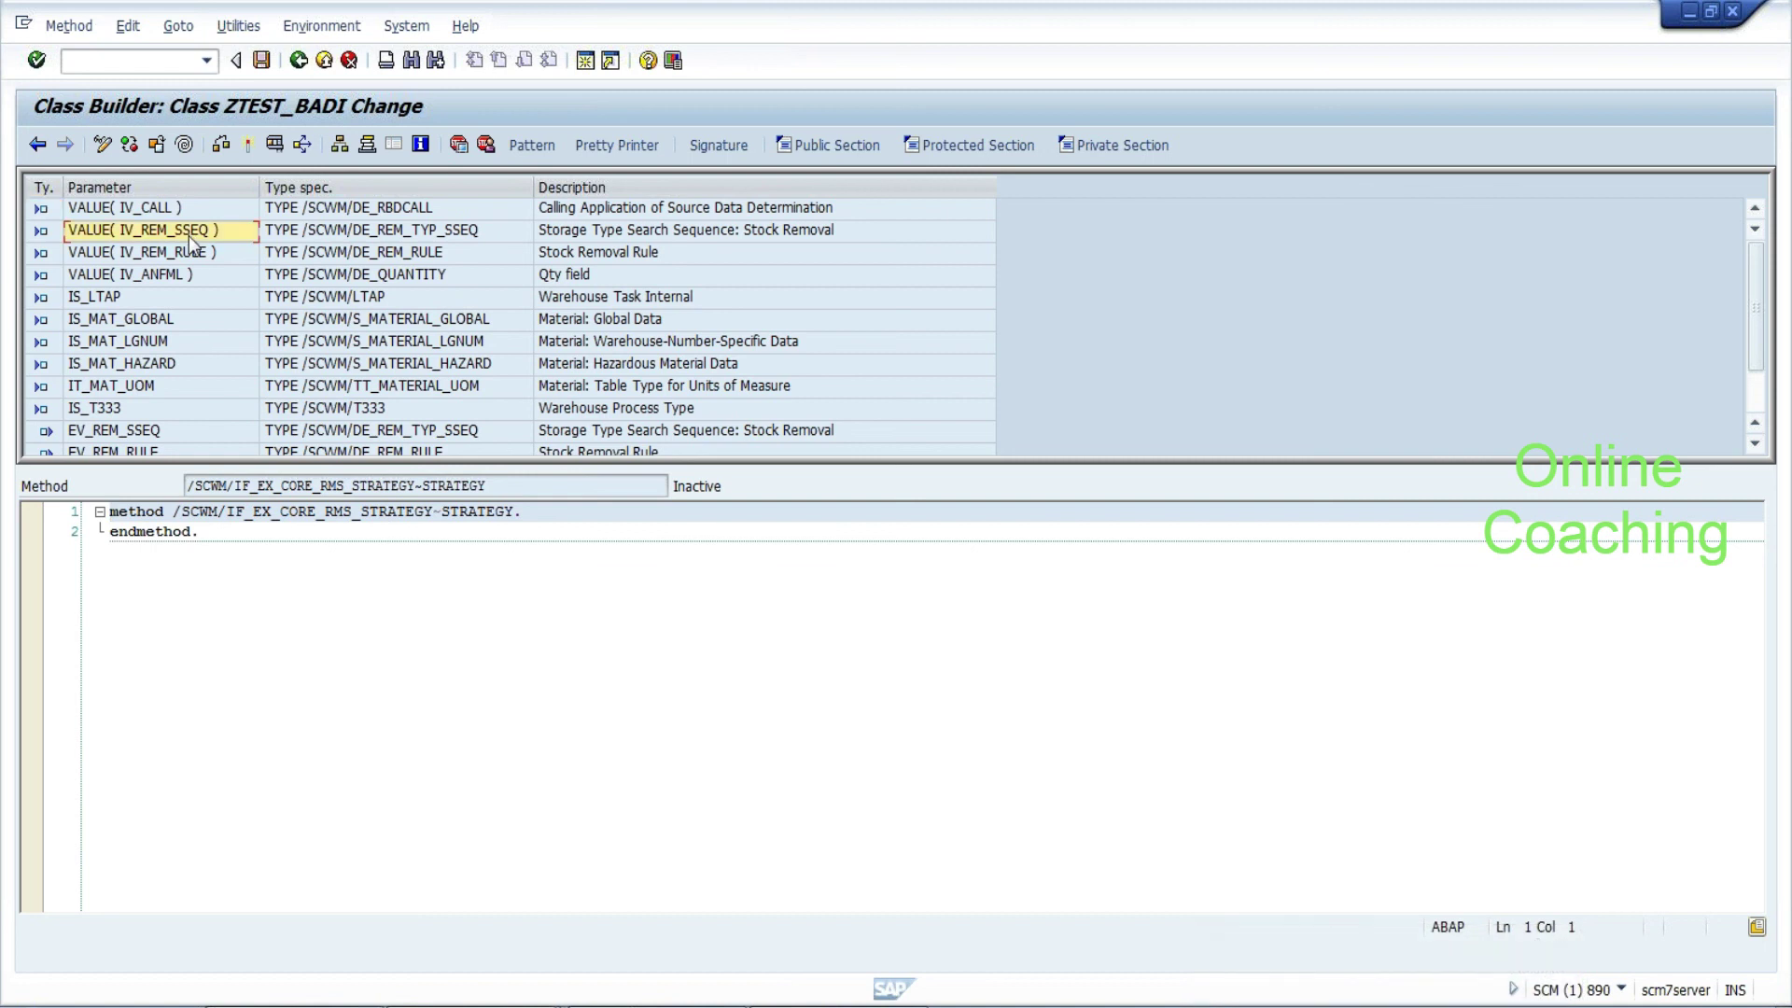
{"action": "left_click", "coordinate": [168, 296]}
{"action": "left_click", "coordinate": [356, 301]}
{"action": "double_click", "coordinate": [356, 299]}
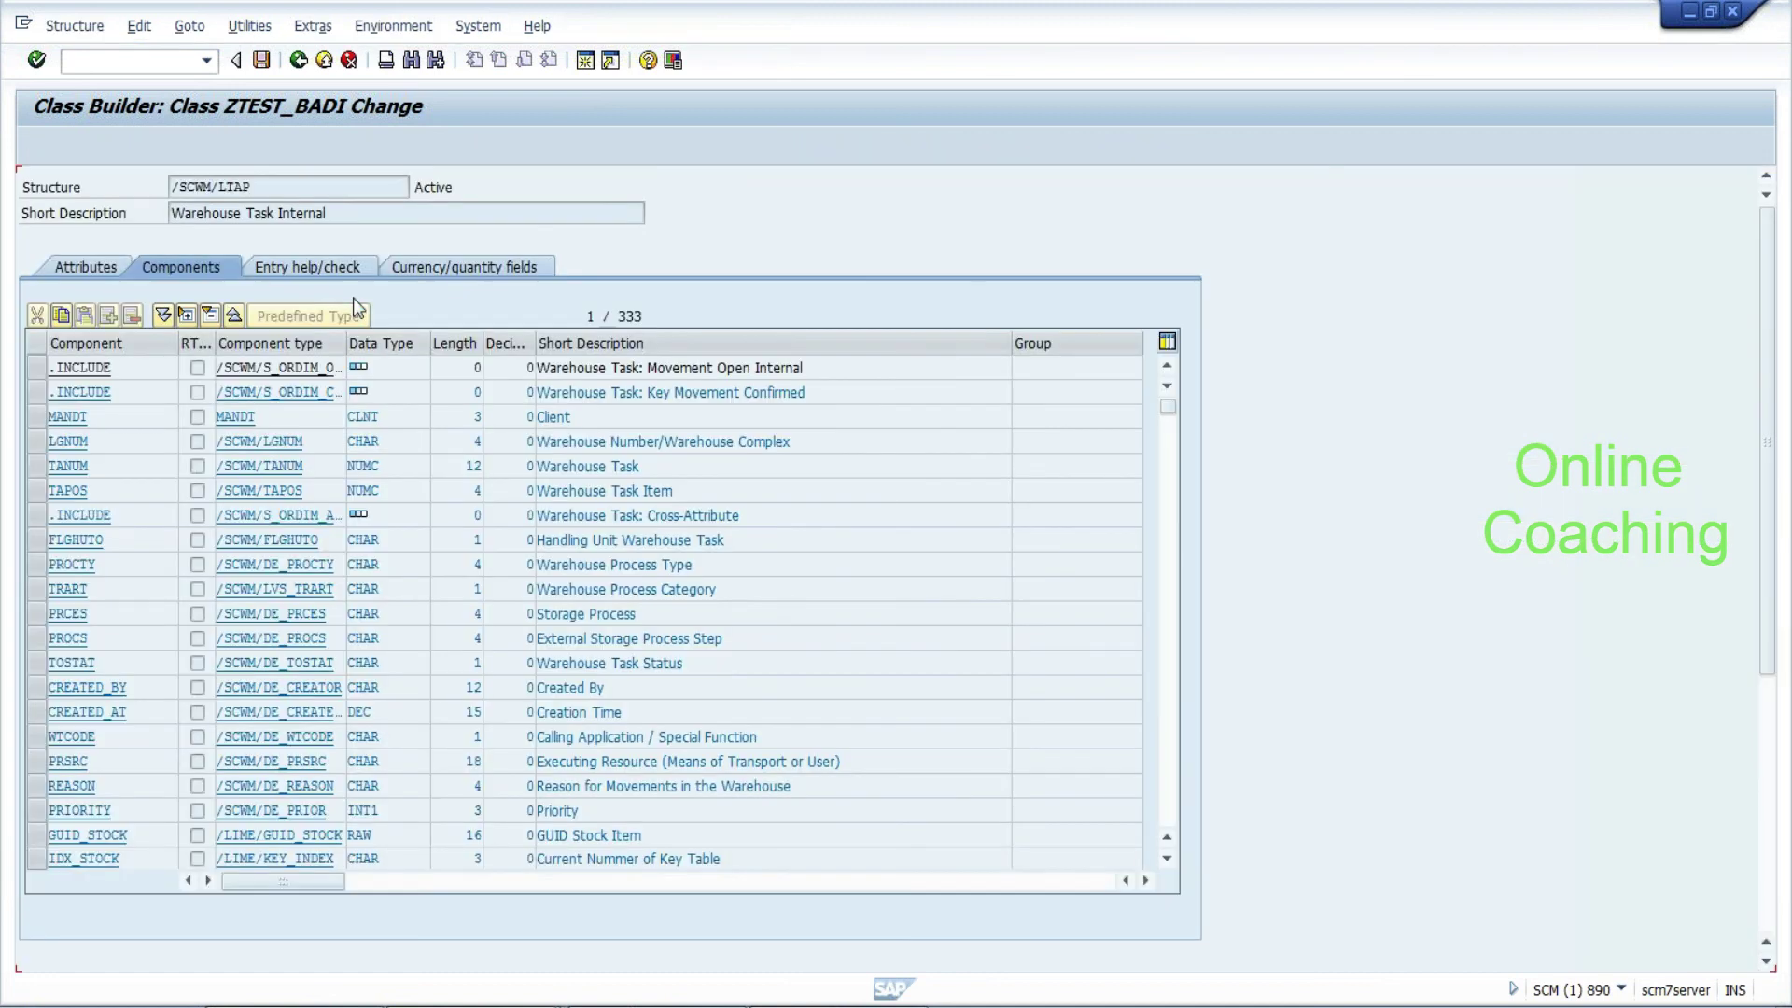
{"action": "left_click_drag", "start_coordinate": [326, 212], "coordinate": [305, 213]}
{"action": "left_click_drag", "start_coordinate": [89, 441], "coordinate": [49, 441]}
{"action": "left_click", "coordinate": [89, 465]}
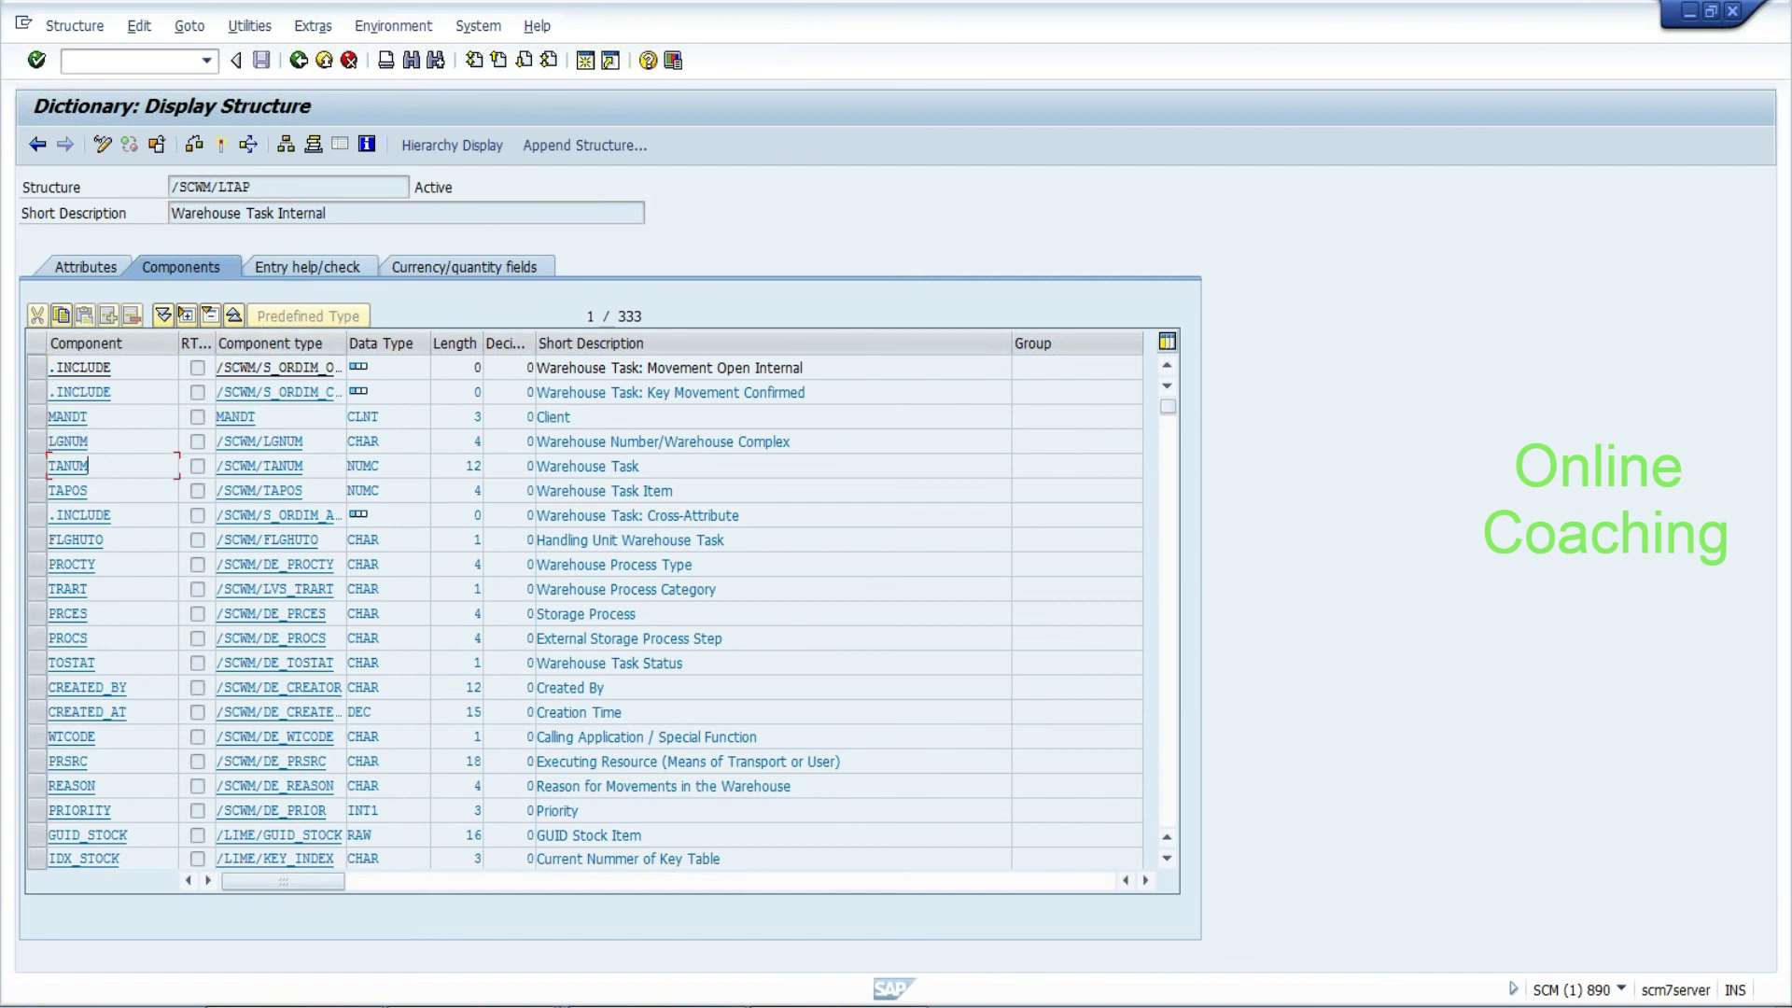
Review /SCWM/LTAP source storage type, shelf life expiration, country of origin and consolidation group fields
{"action": "left_click", "coordinate": [1171, 804]}
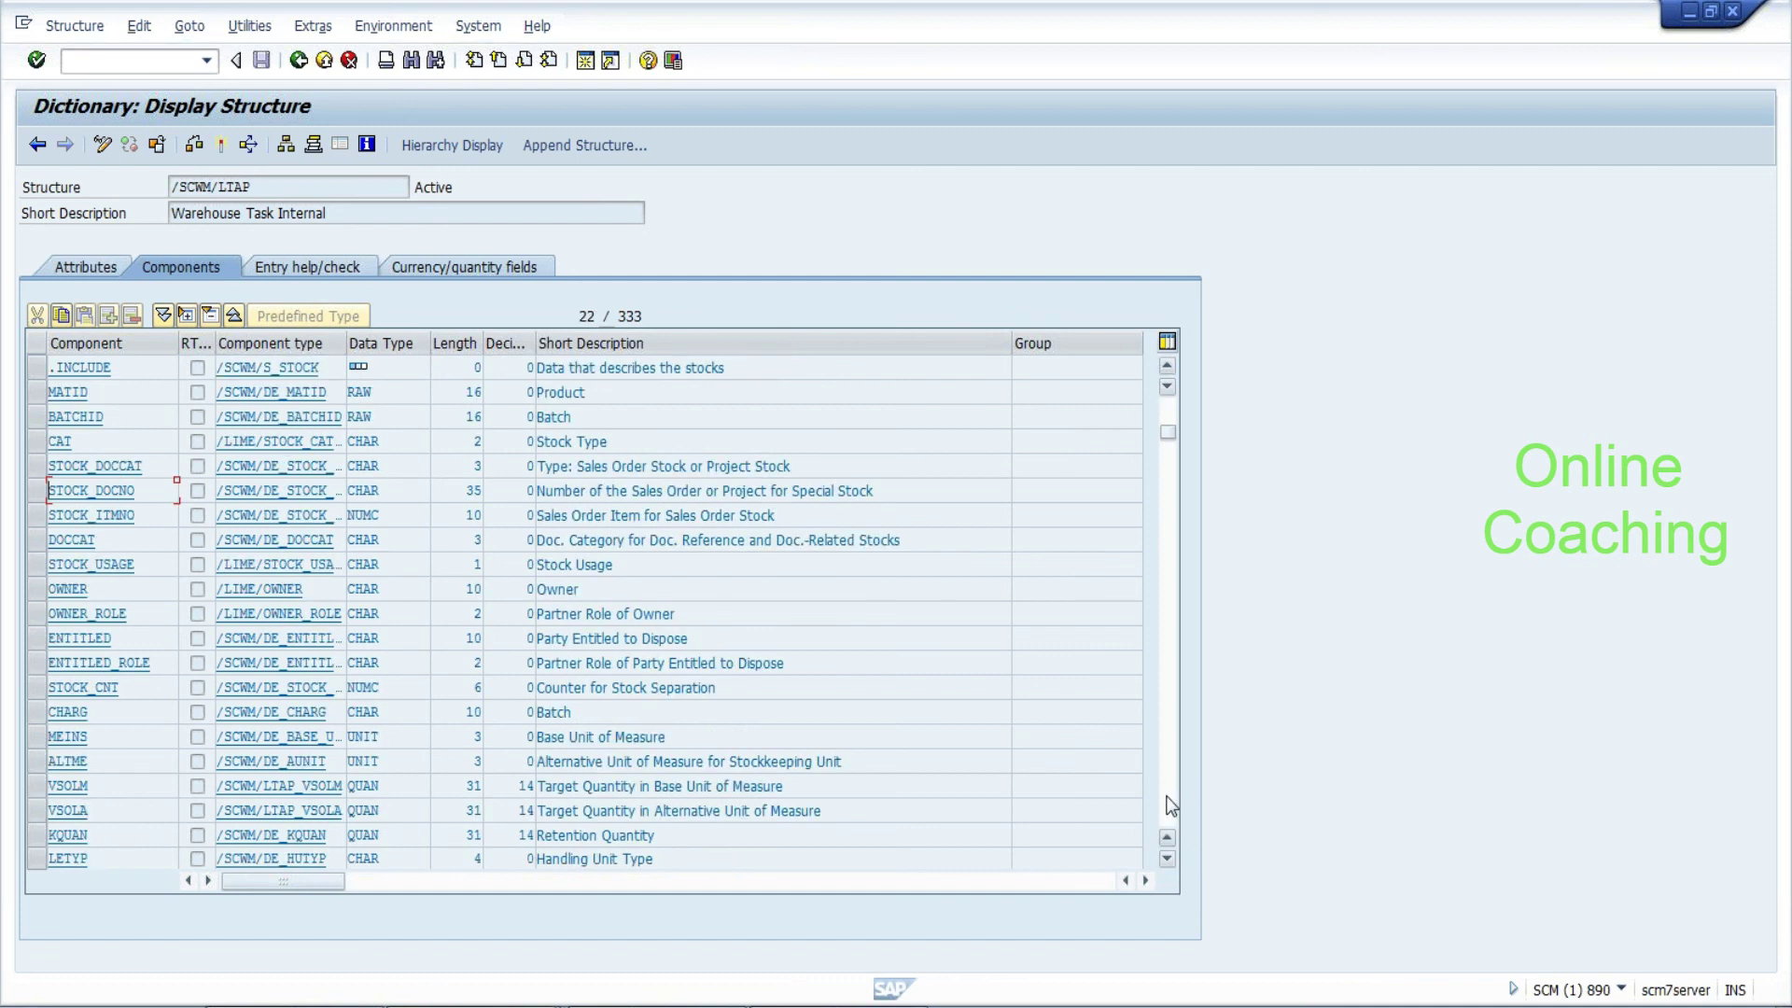
{"action": "left_click", "coordinate": [1171, 804]}
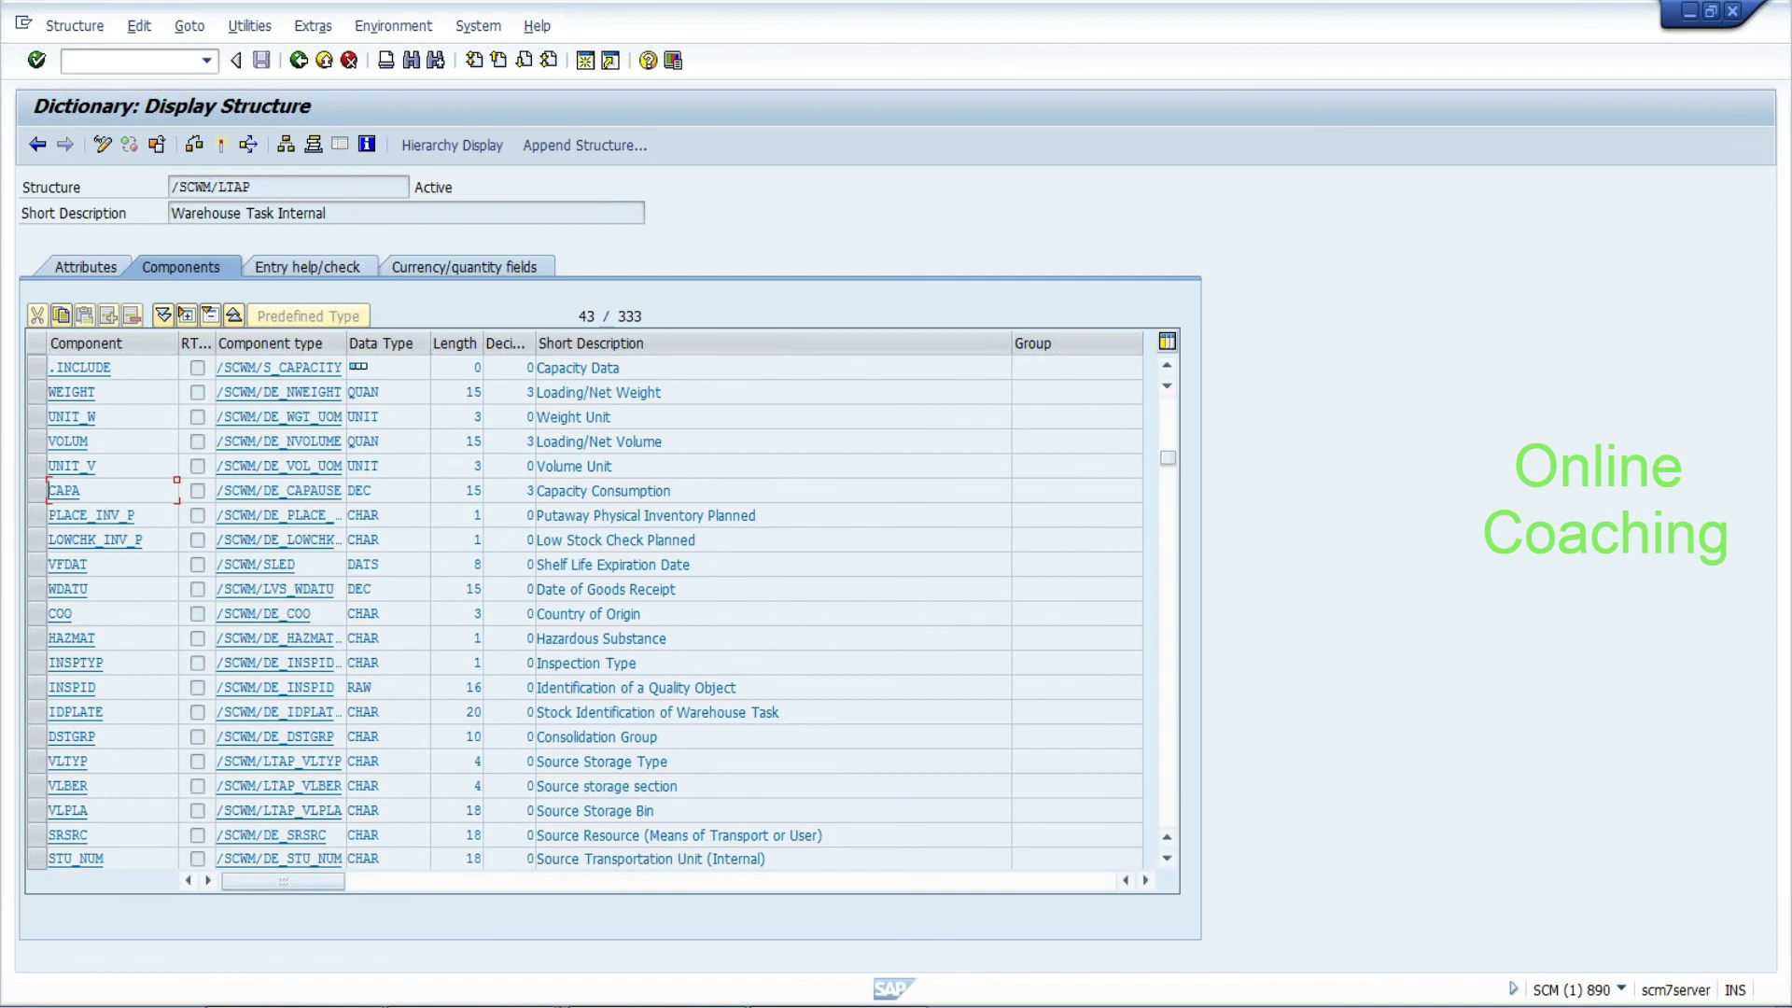
{"action": "left_click_drag", "start_coordinate": [670, 761], "coordinate": [537, 761]}
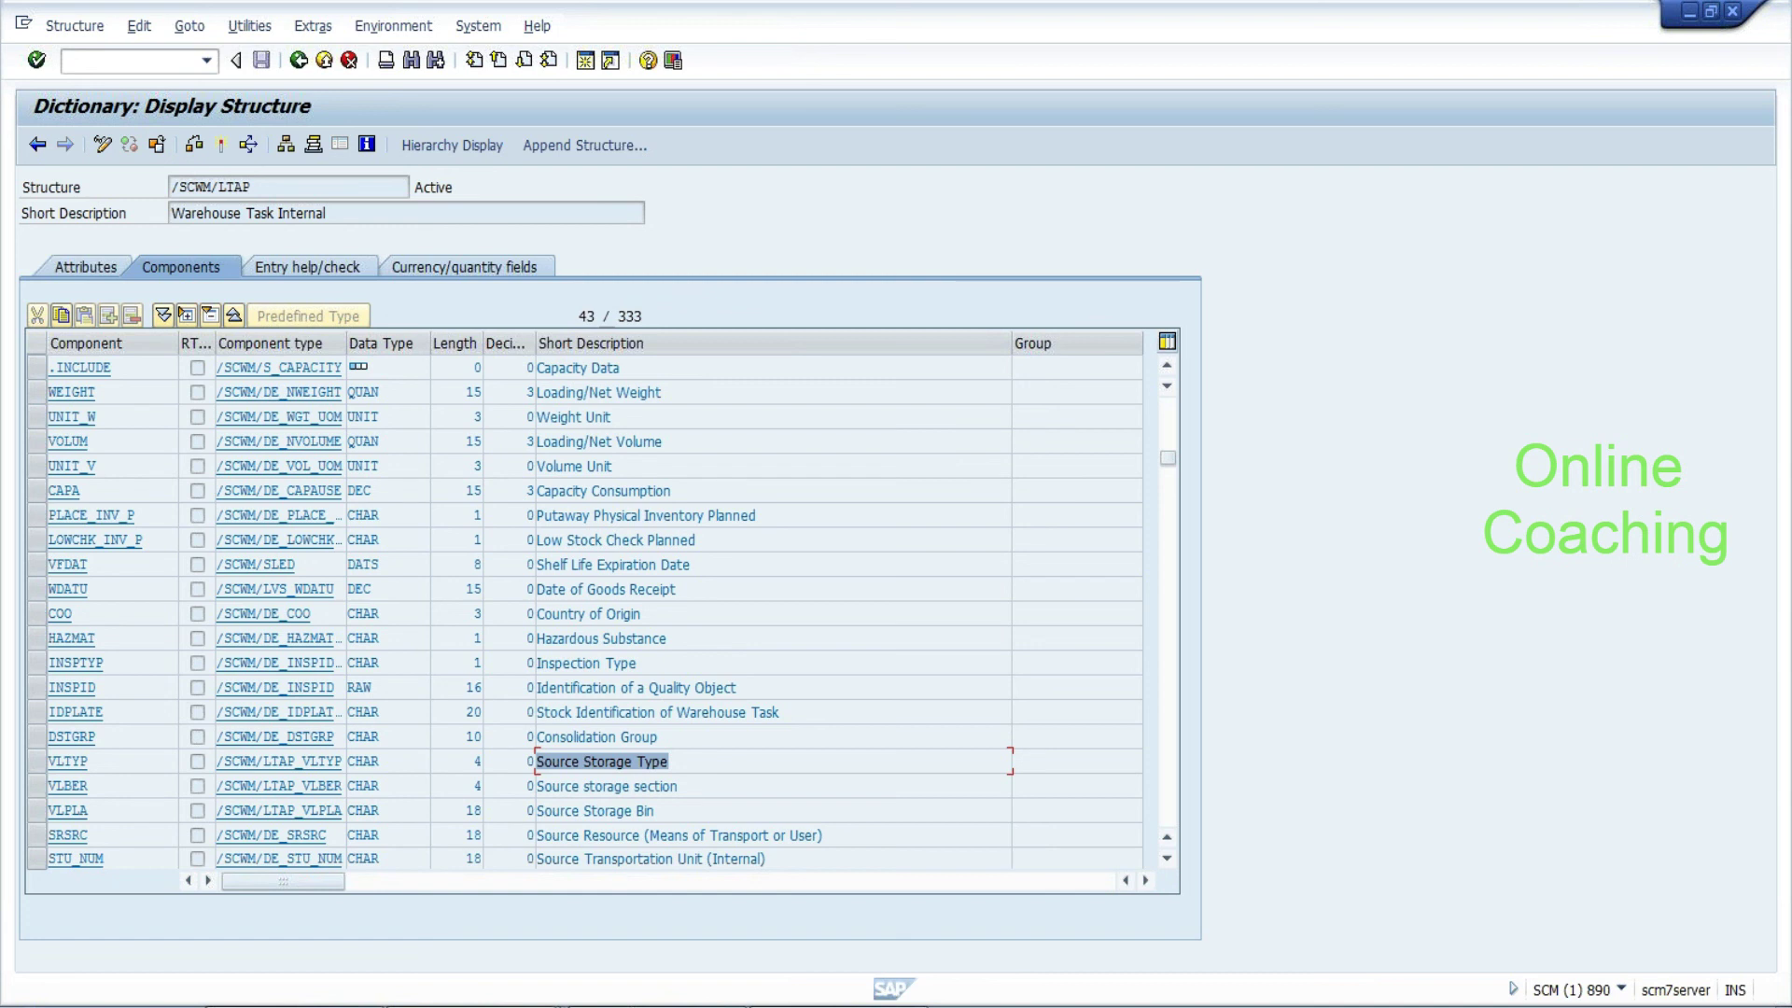
{"action": "left_click_drag", "start_coordinate": [691, 564], "coordinate": [537, 564]}
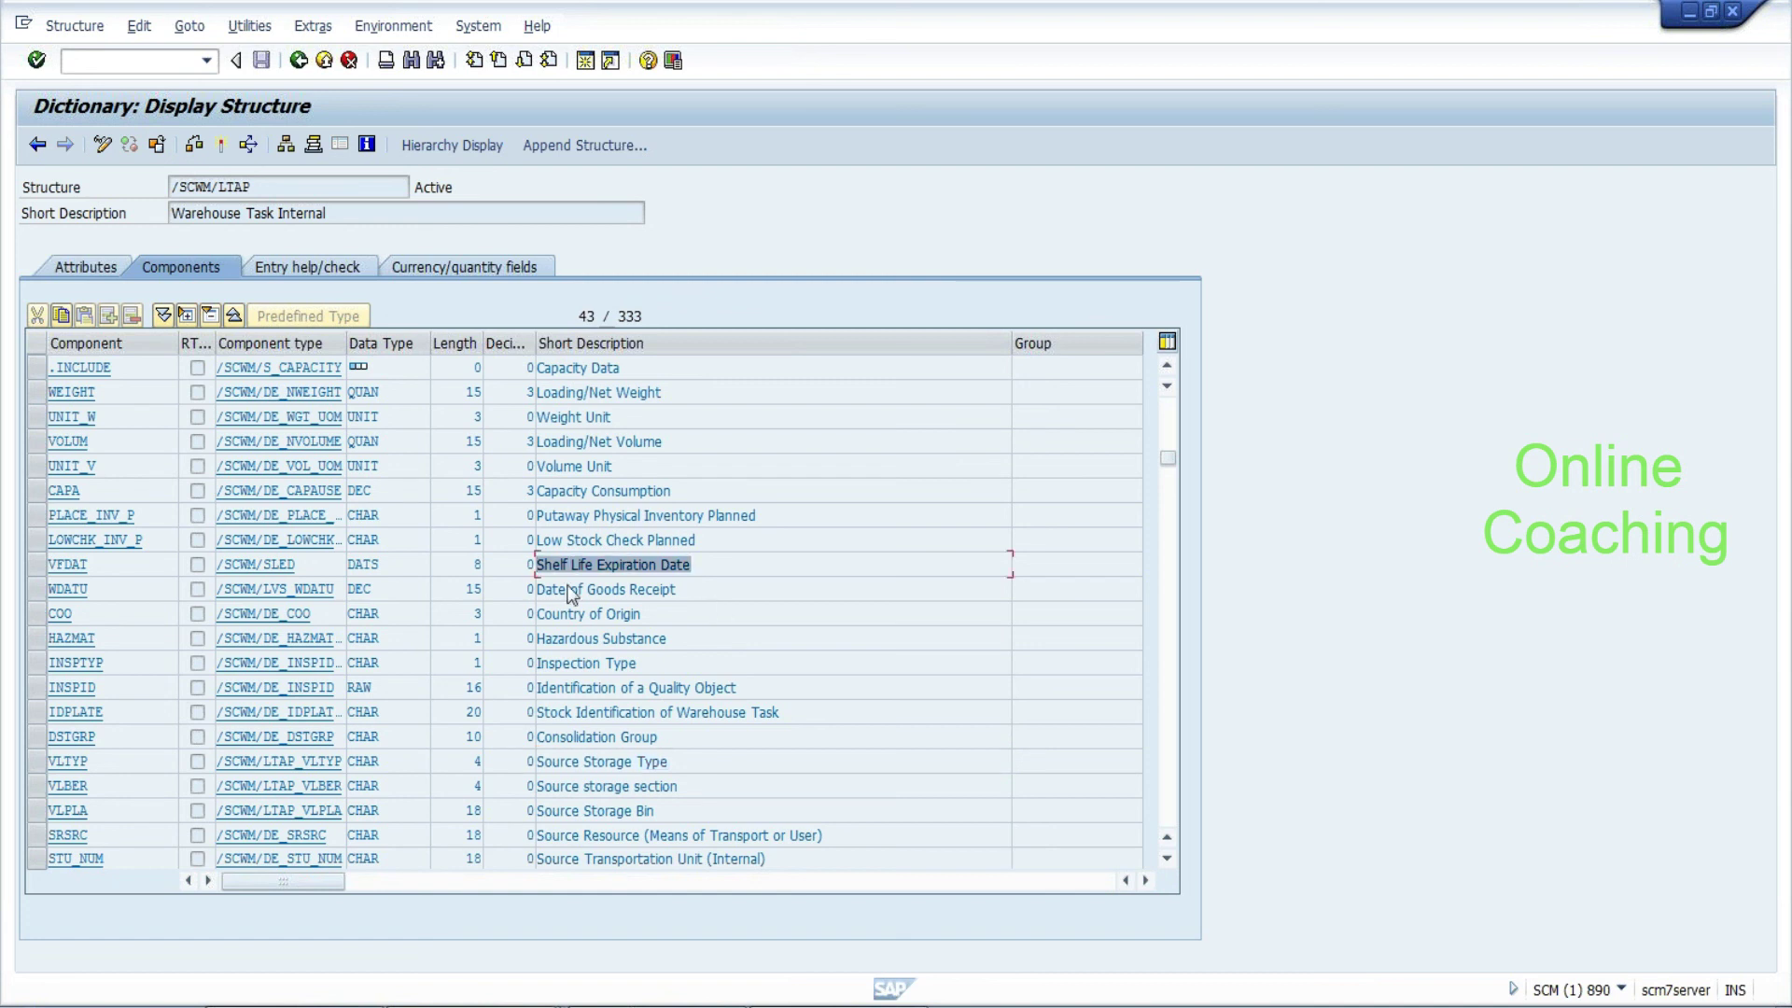
{"action": "left_click_drag", "start_coordinate": [643, 613], "coordinate": [536, 613]}
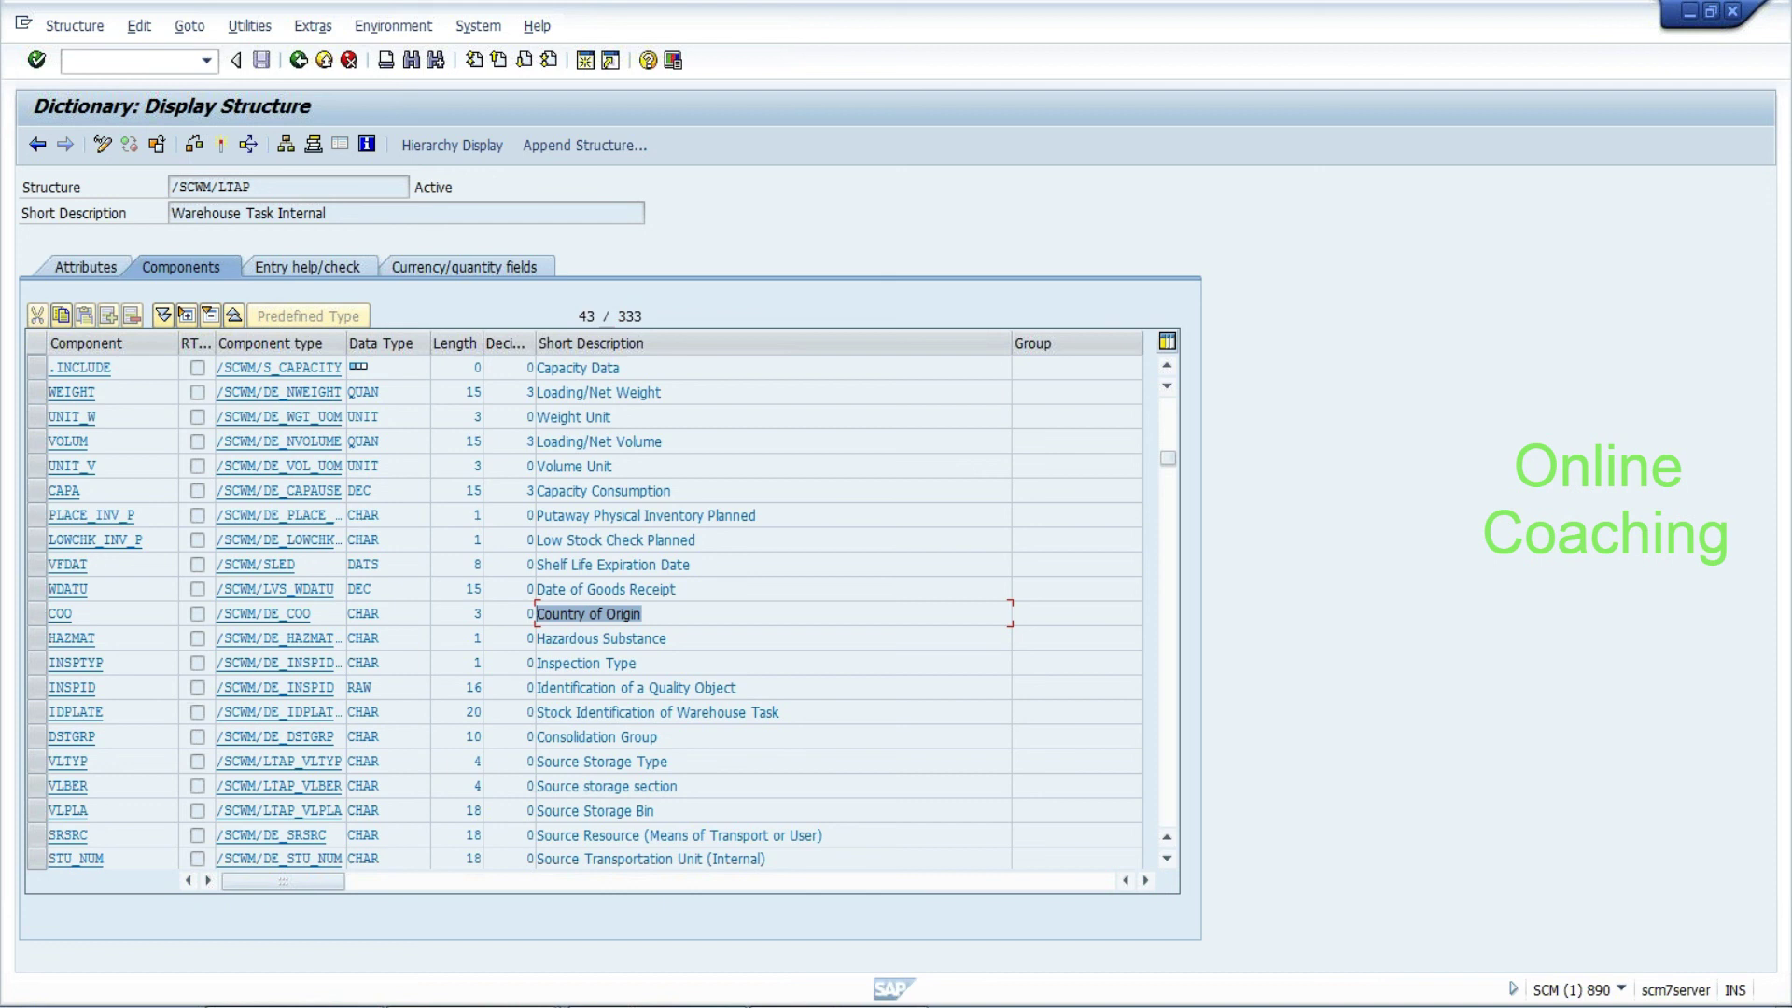
{"action": "left_click", "coordinate": [658, 737]}
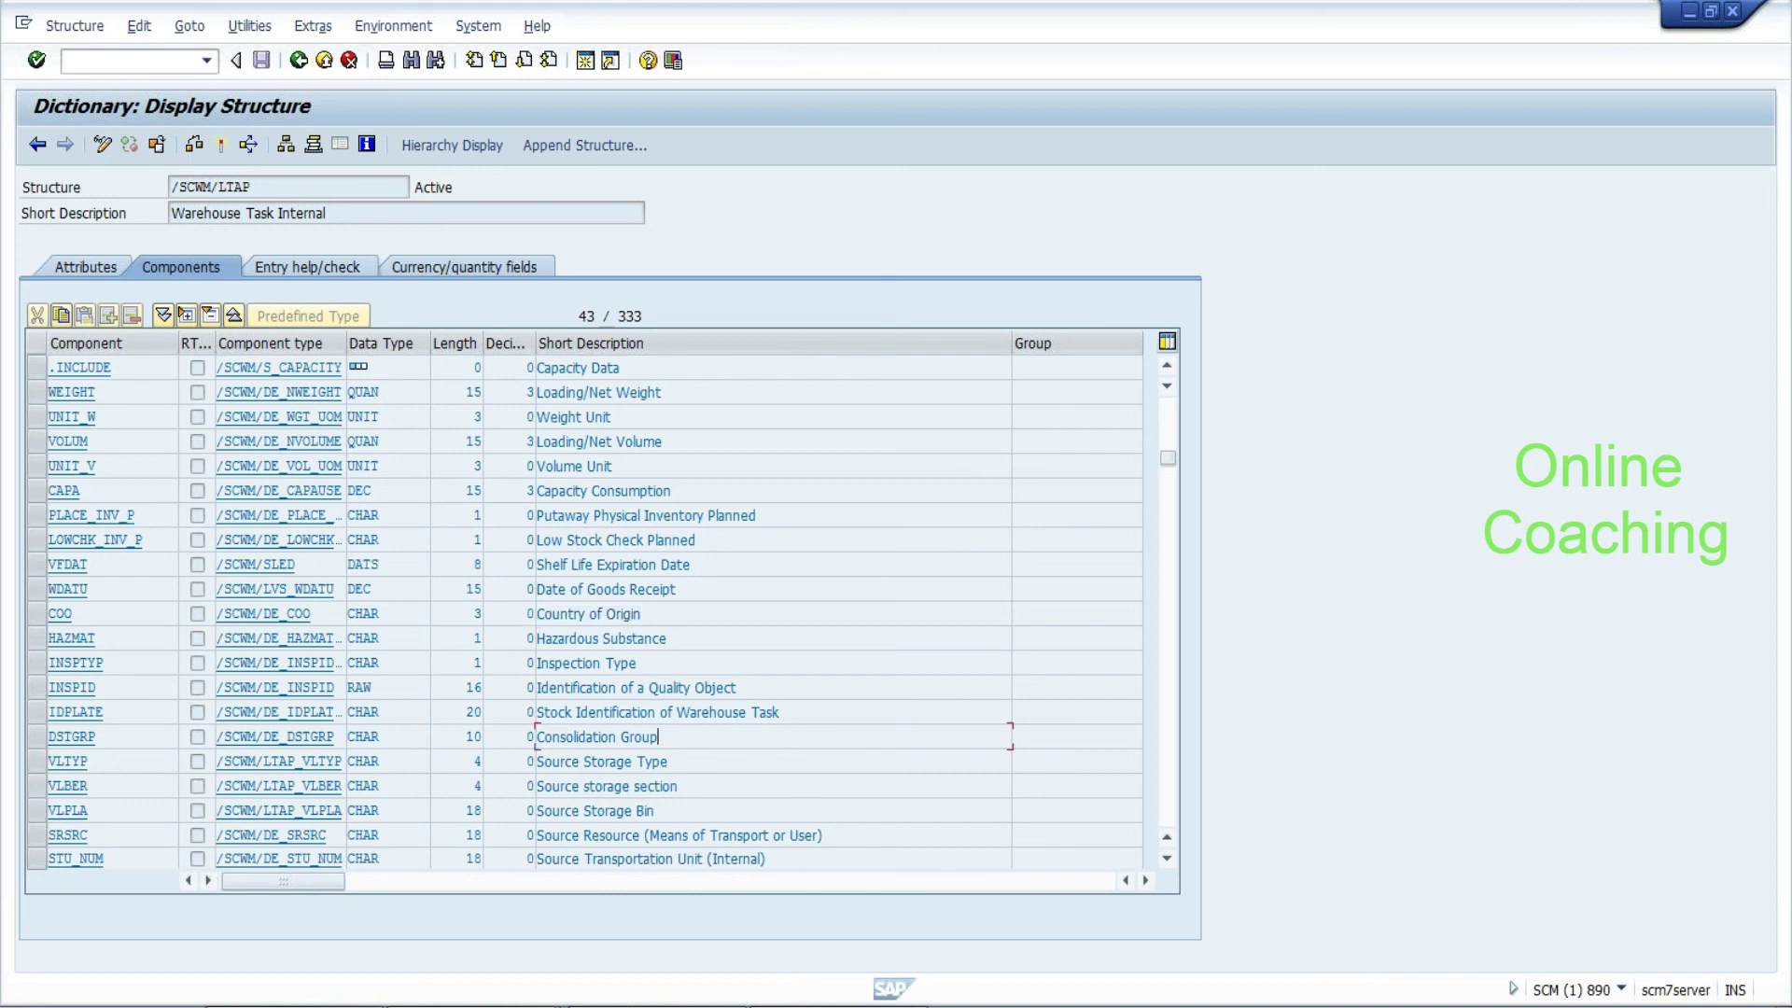
Page down to destination fields NLTYP, NLBER and NLPLA, then return to the method editor
{"action": "left_click", "coordinate": [1169, 866]}
{"action": "left_click", "coordinate": [1169, 866]}
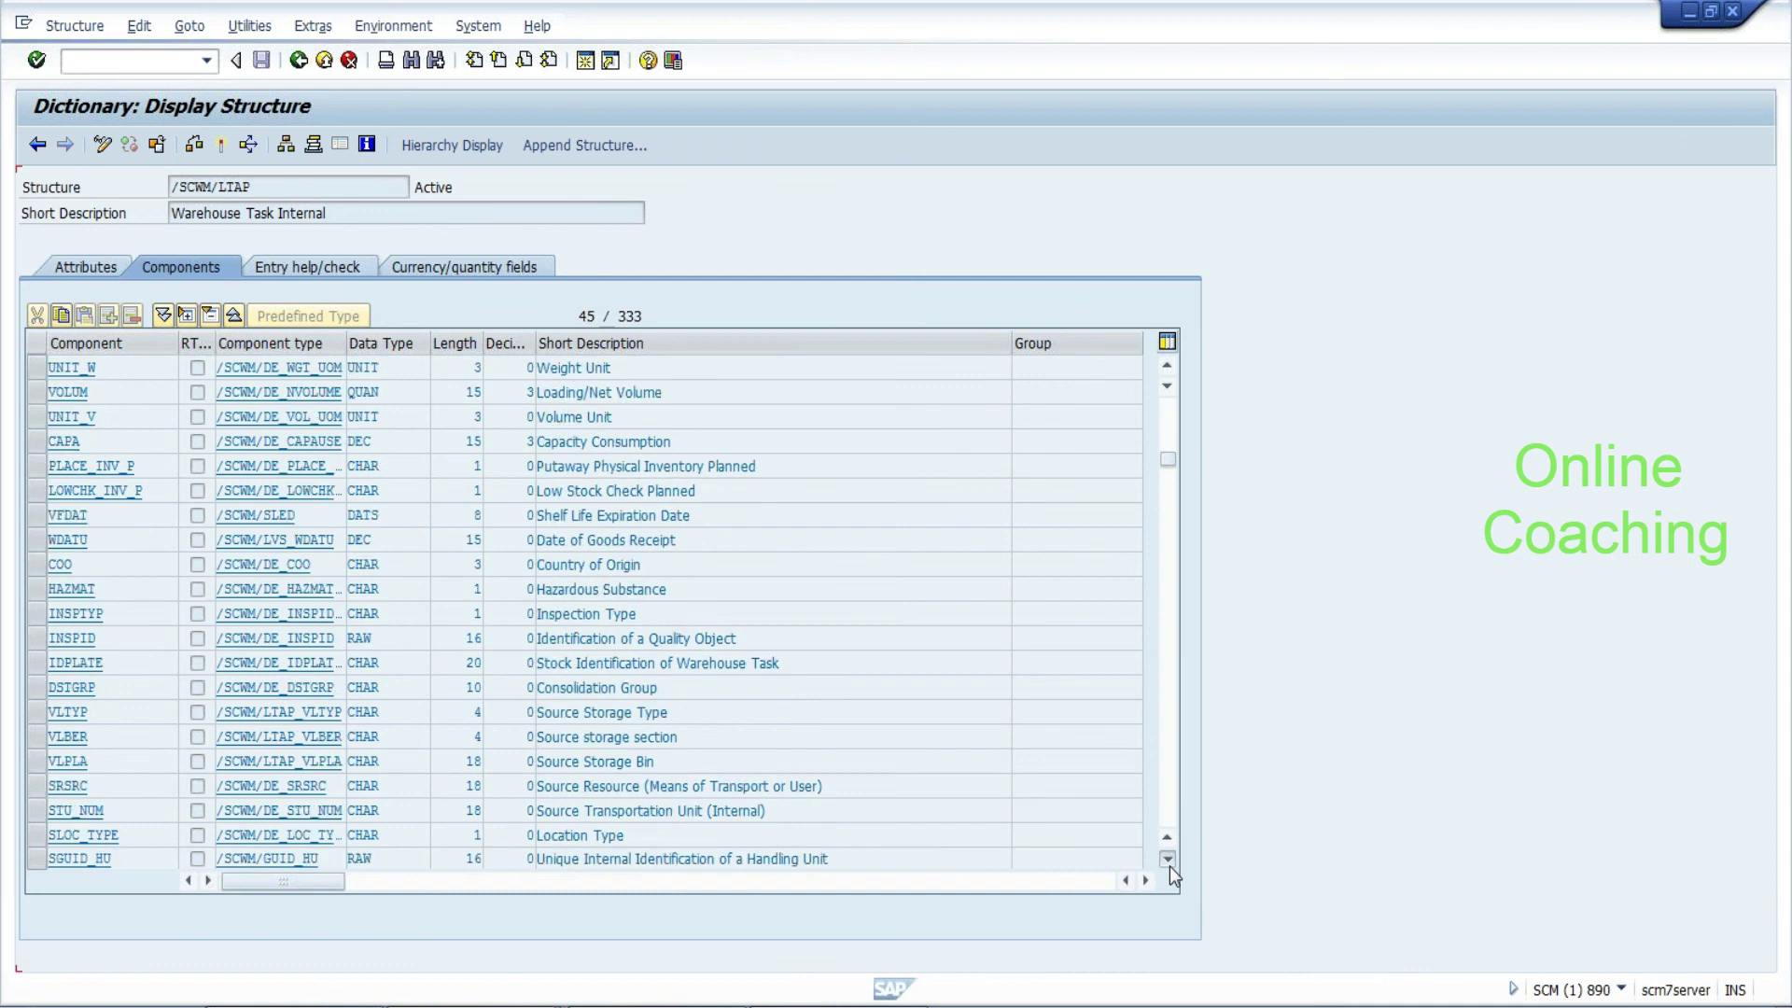
{"action": "left_click", "coordinate": [1168, 866]}
{"action": "left_click", "coordinate": [1168, 863]}
{"action": "left_click", "coordinate": [1167, 863]}
{"action": "left_click", "coordinate": [1167, 863]}
{"action": "left_click", "coordinate": [1167, 862]}
{"action": "left_click", "coordinate": [1167, 863]}
{"action": "left_click", "coordinate": [1168, 862]}
{"action": "left_click", "coordinate": [1167, 859]}
{"action": "key", "text": "Up"}
{"action": "key", "text": "ctrl+shift+Left"}
{"action": "key", "text": "ctrl+shift+Left"}
{"action": "key", "text": "ctrl+shift+Left"}
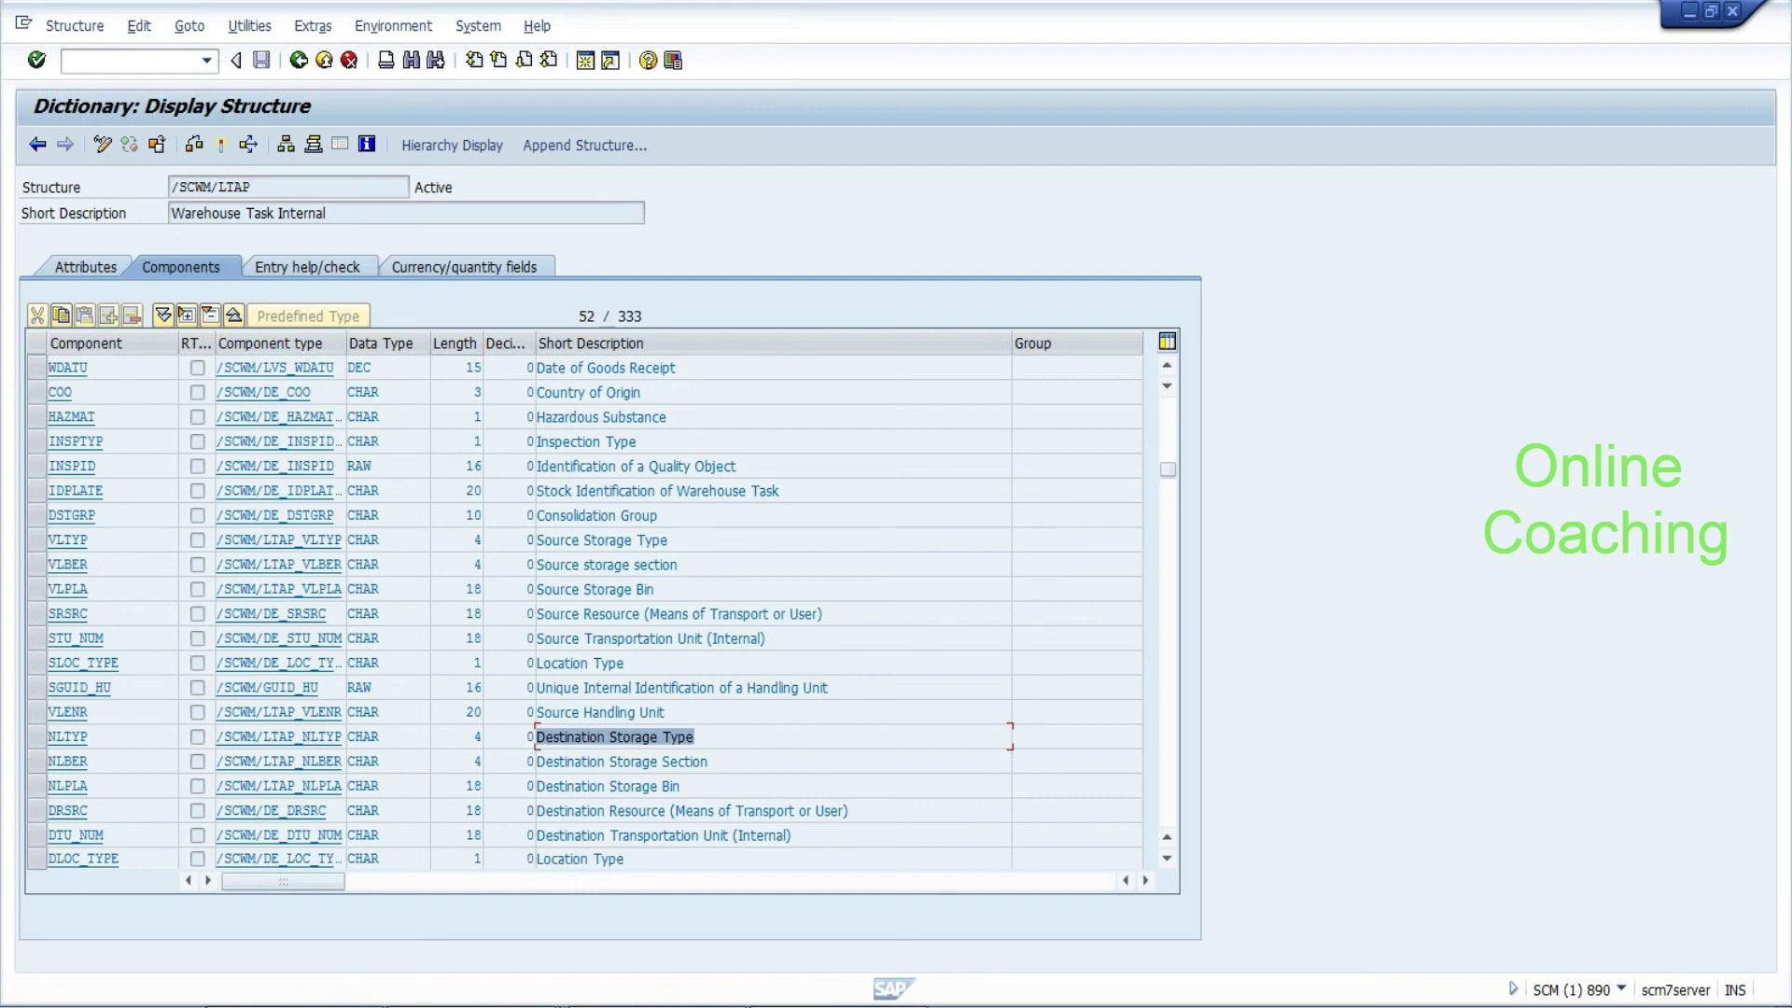
{"action": "left_click", "coordinate": [88, 713]}
{"action": "key", "text": "Down"}
{"action": "key", "text": "shift+Left"}
{"action": "key", "text": "shift+Left"}
{"action": "key", "text": "shift+Left"}
{"action": "key", "text": "shift+Left"}
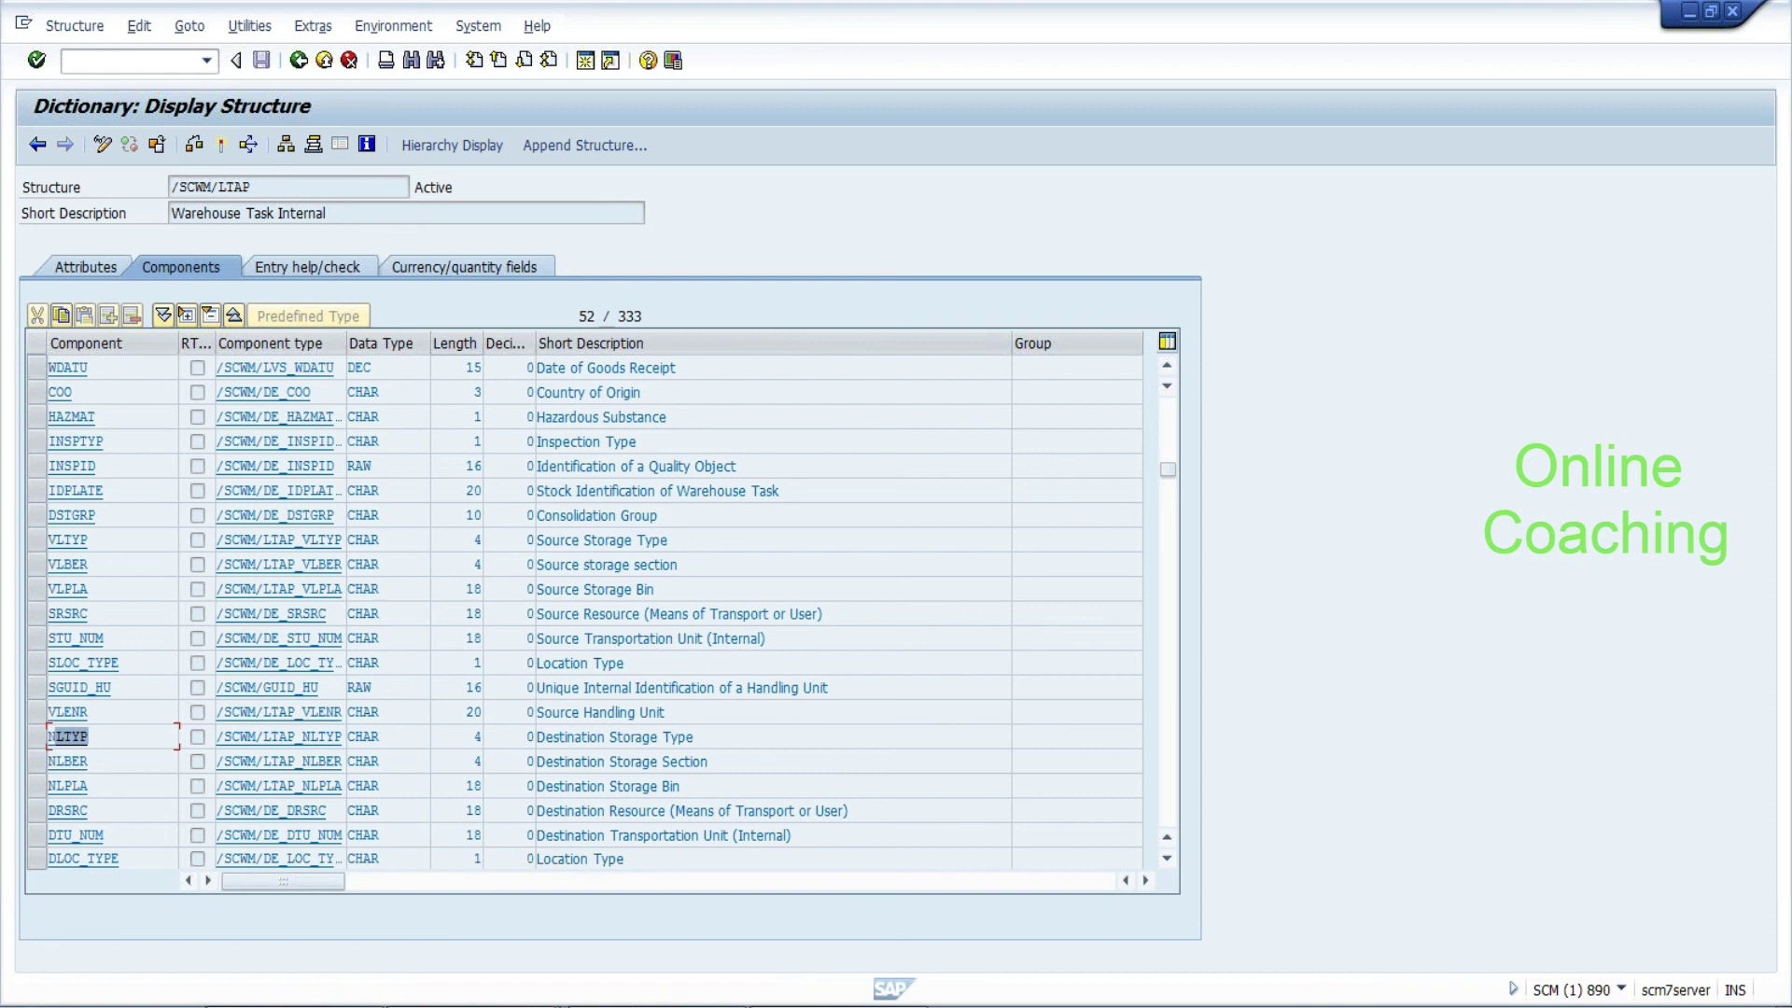
{"action": "key", "text": "Down"}
{"action": "key", "text": "shift+Left"}
{"action": "key", "text": "shift+Left"}
{"action": "key", "text": "Down"}
{"action": "key", "text": "shift+Left"}
{"action": "key", "text": "shift+Left"}
{"action": "key", "text": "shift+Left"}
{"action": "key", "text": "shift+Left"}
{"action": "key", "text": "shift+Left"}
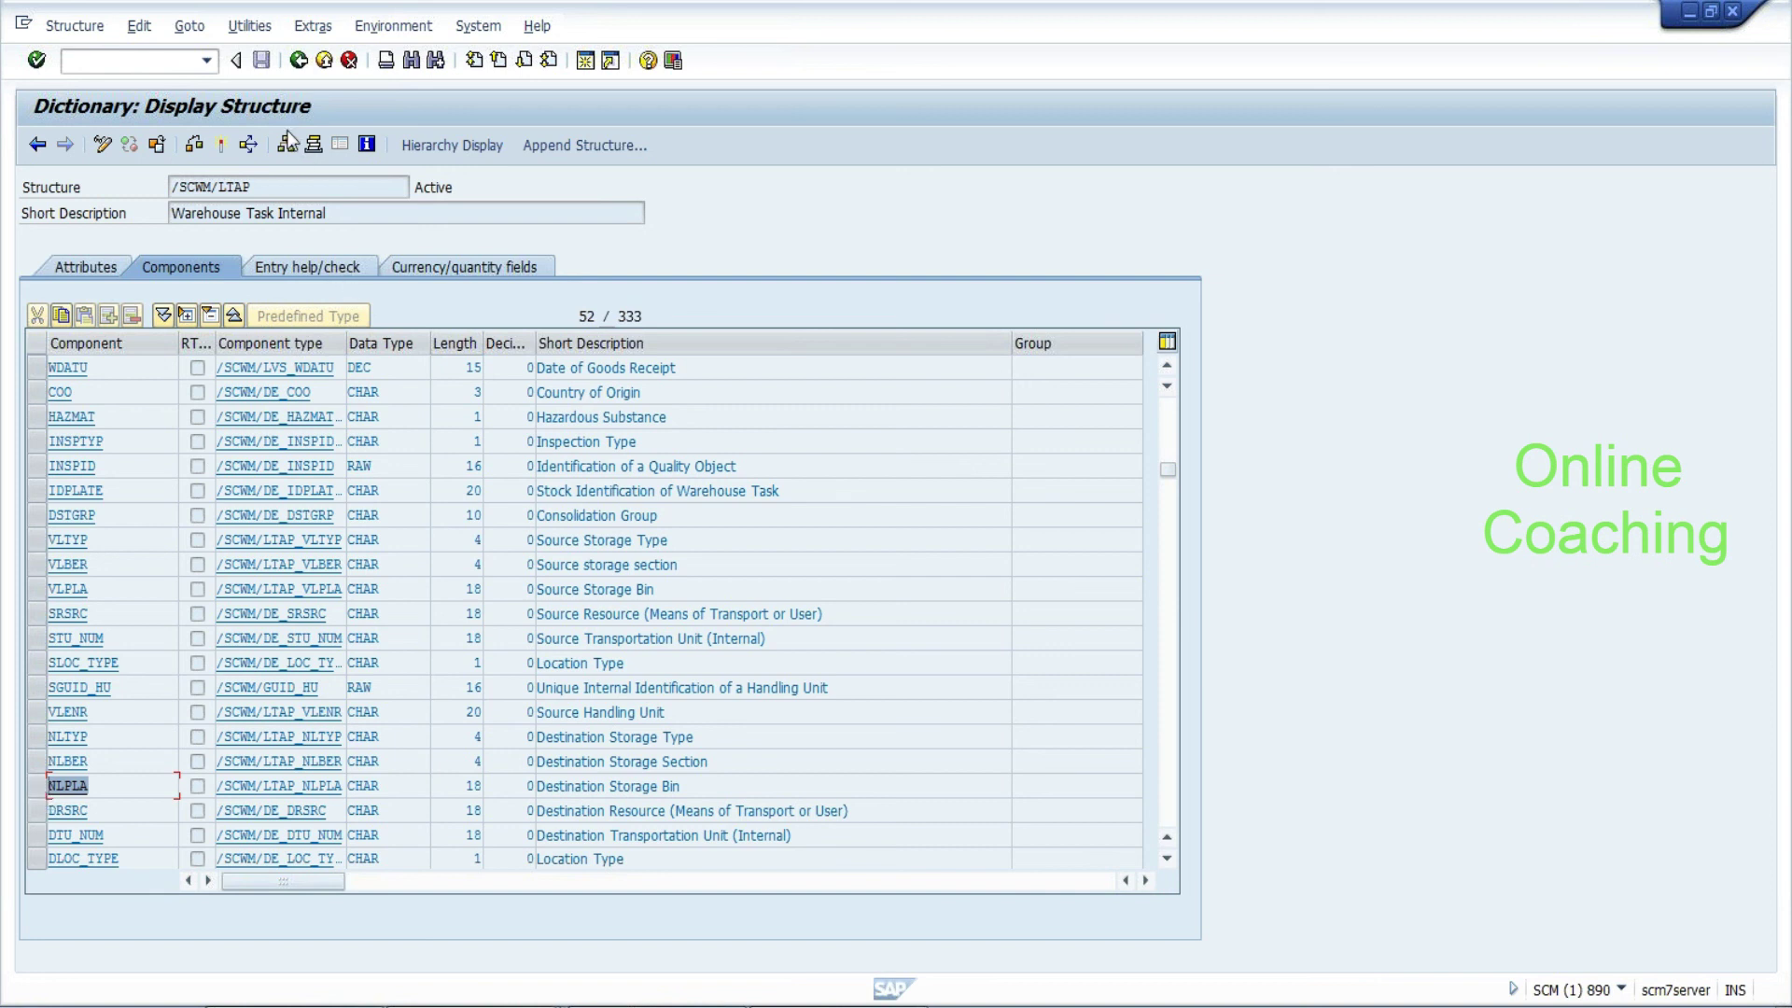
{"action": "left_click", "coordinate": [298, 60]}
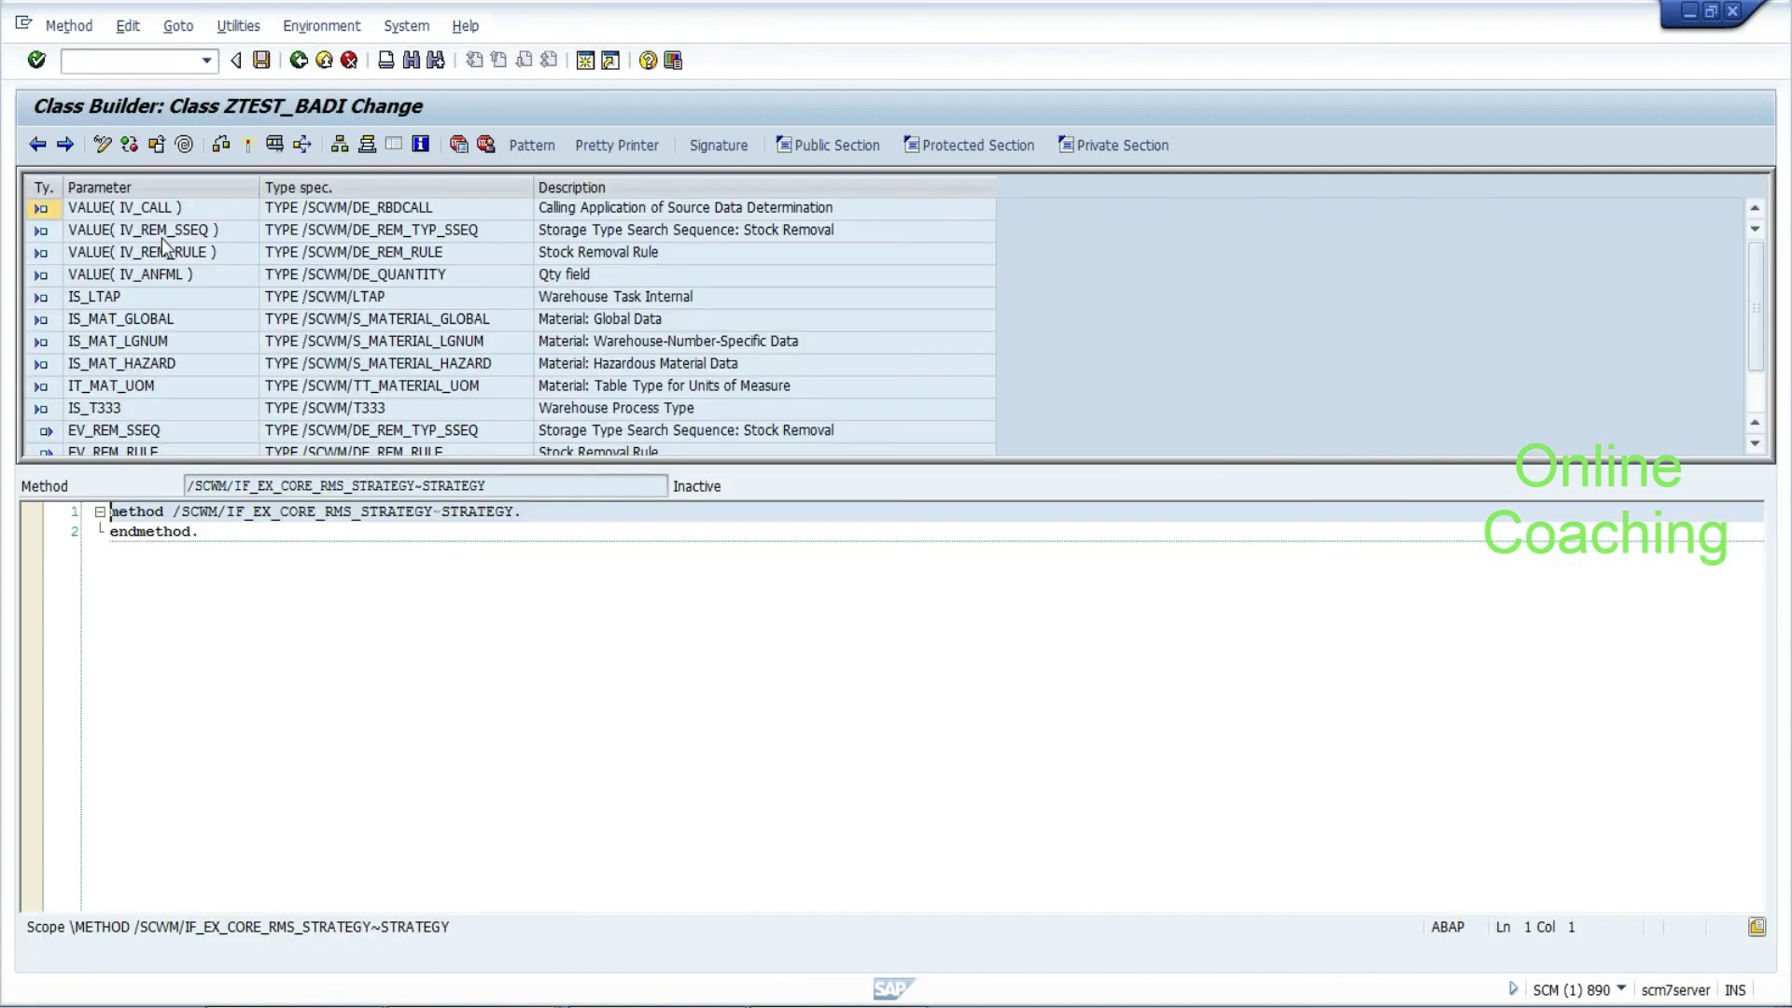
Review STRATEGY parameters IT_MAT_UOM, EV_REM_SSEQ, EV_REM_RULE_SET and CS_ORDIM_CUST
{"action": "left_click", "coordinate": [157, 388]}
{"action": "key", "text": "Down"}
{"action": "key", "text": "Down"}
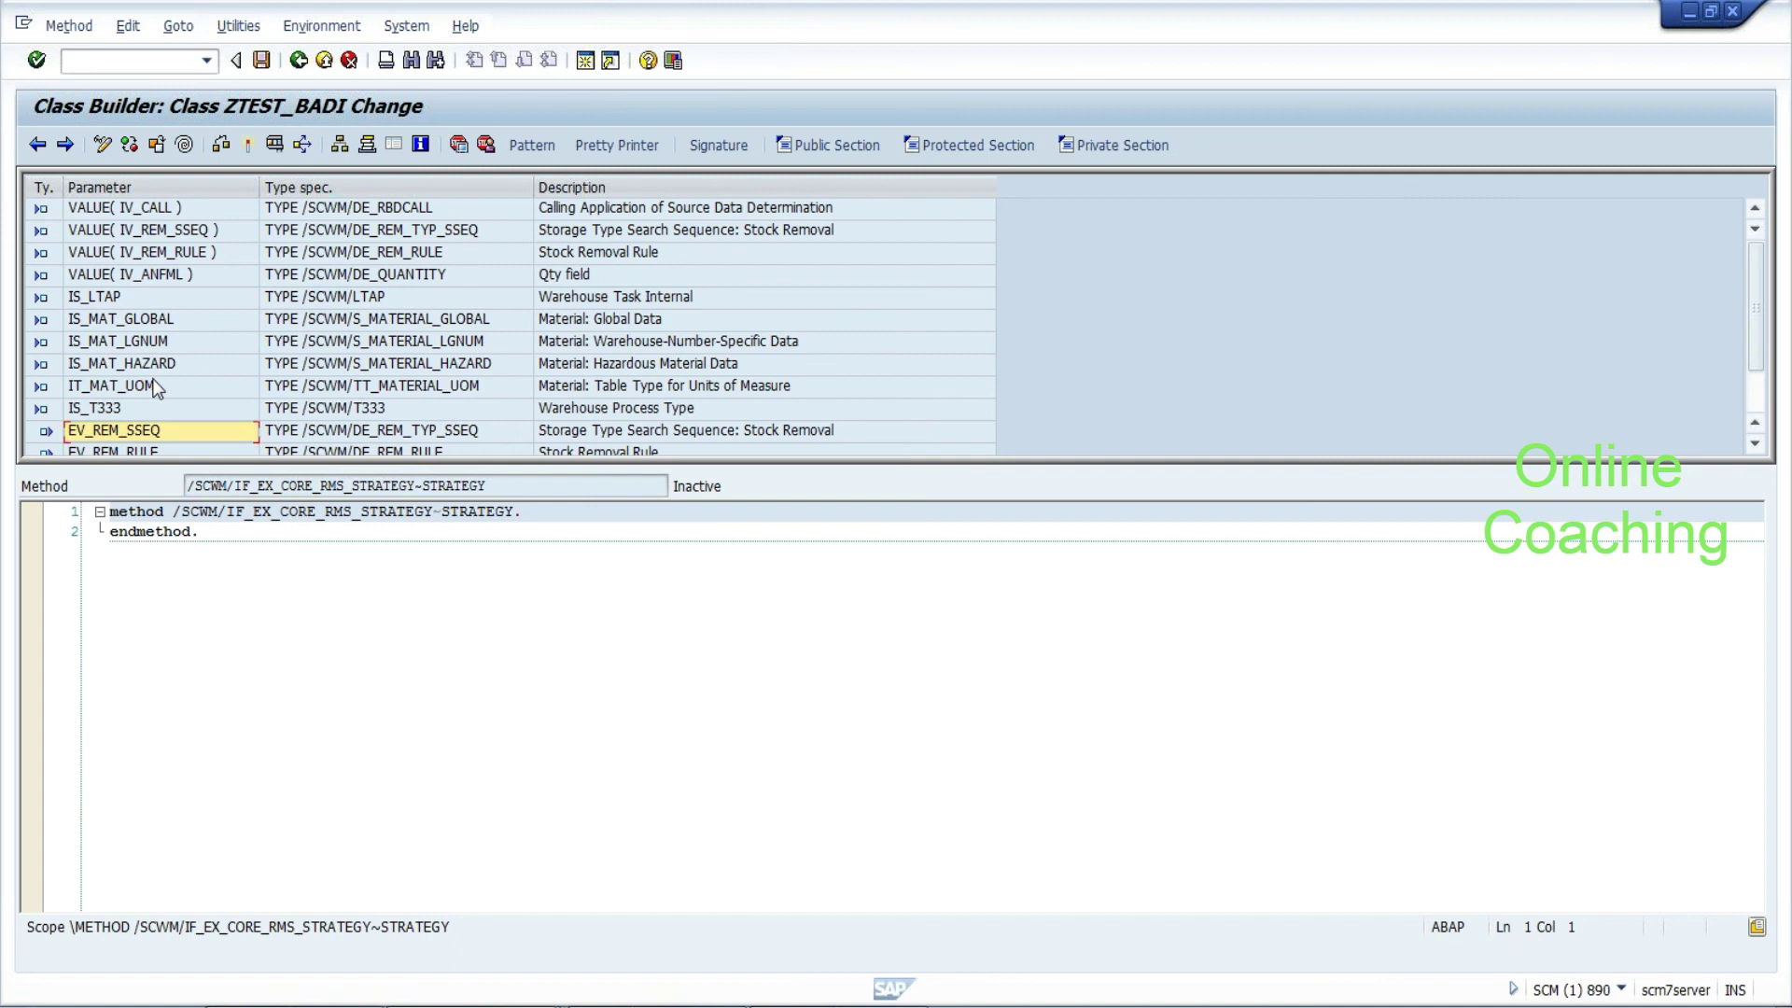
{"action": "key", "text": "Down"}
{"action": "key", "text": "Down"}
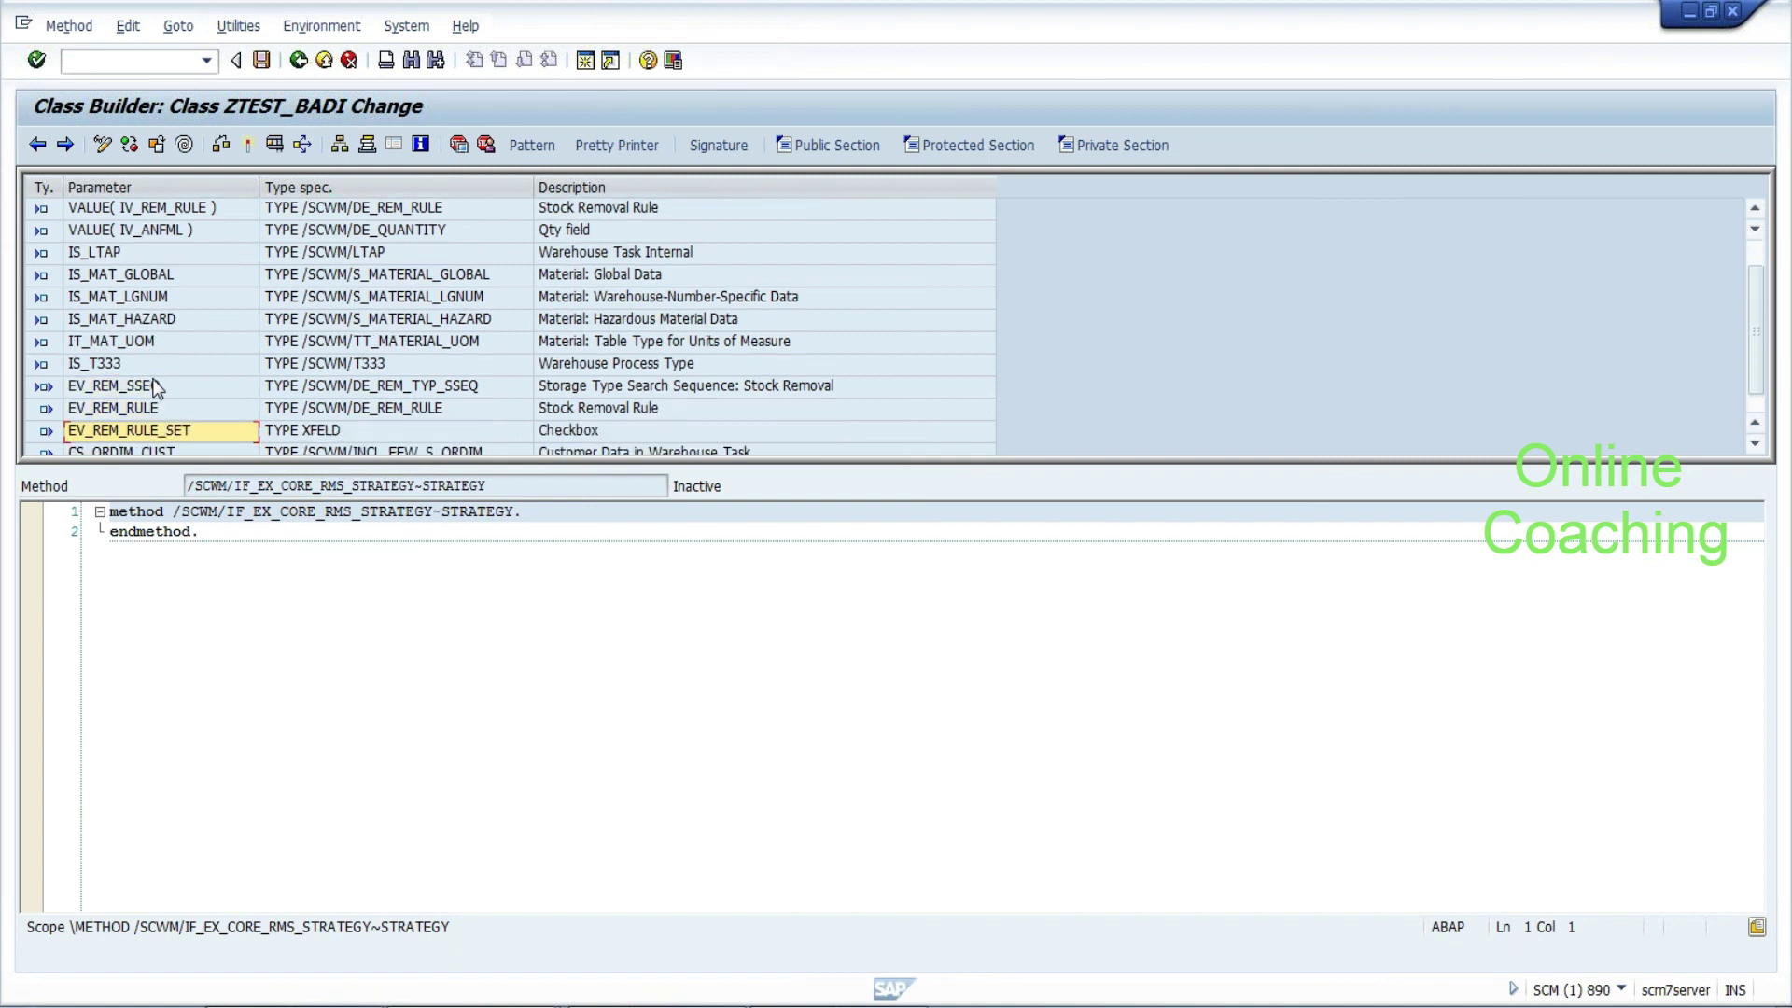
{"action": "key", "text": "Down"}
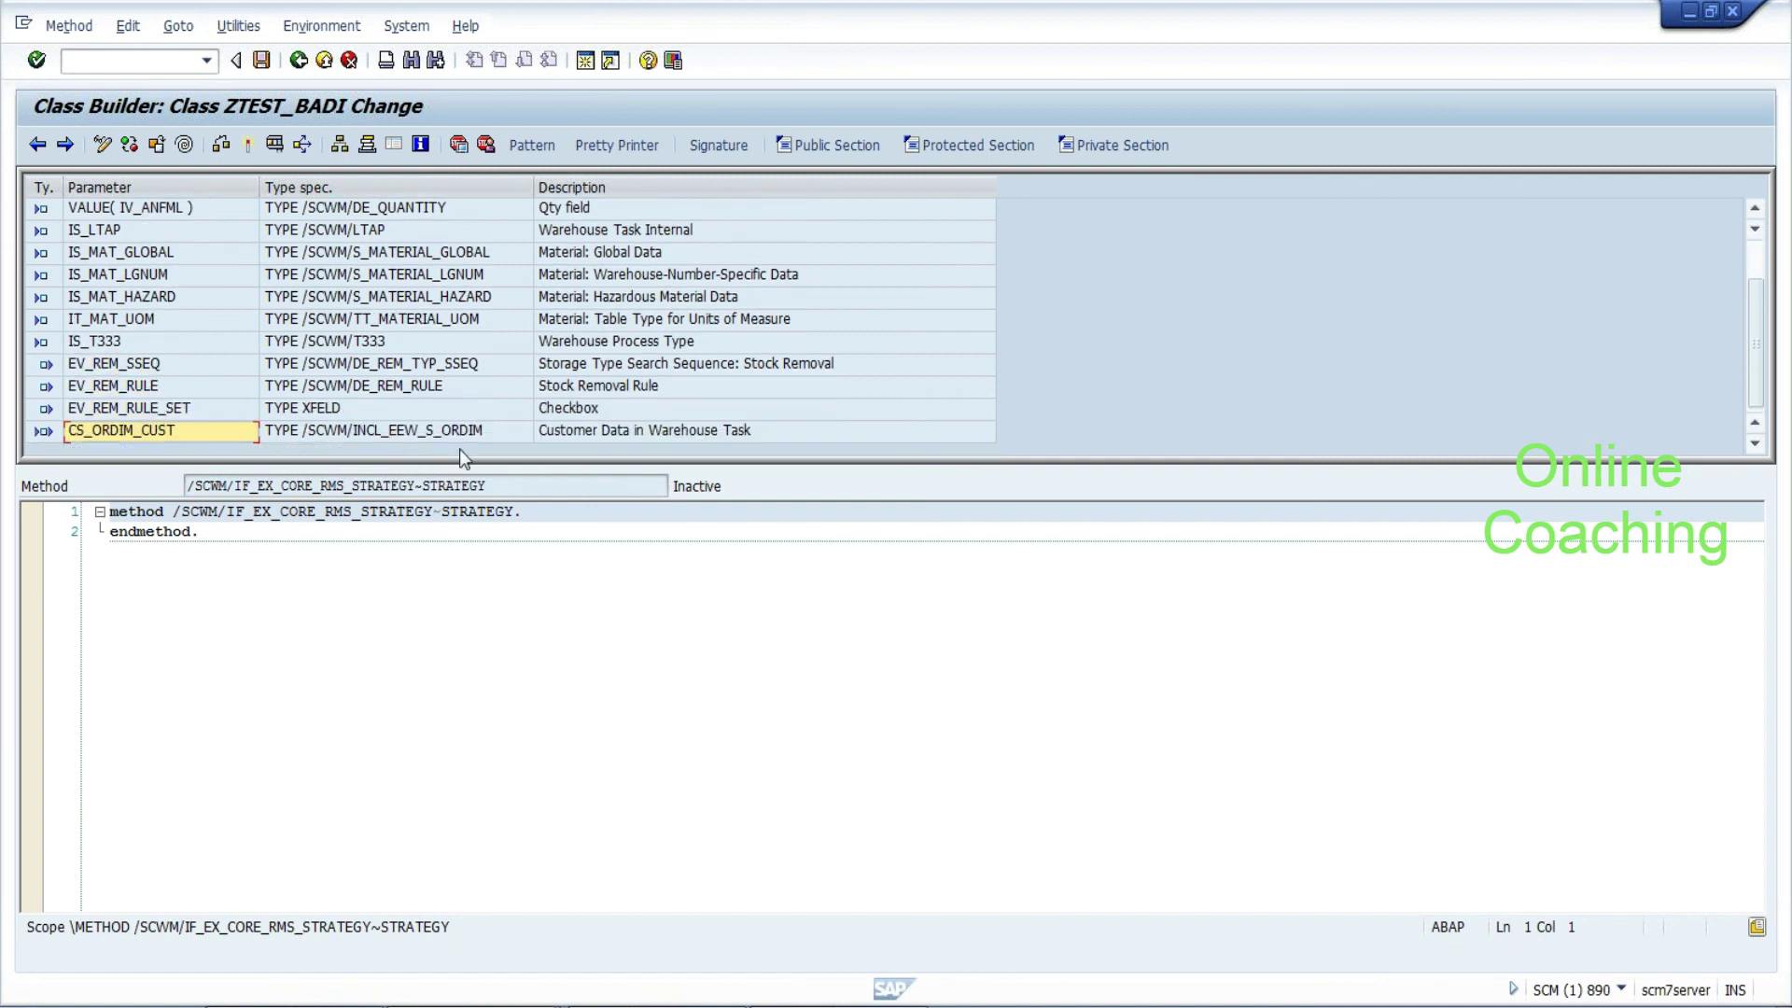
Insert three blank lines in the STRATEGY method body and request activation
{"action": "left_click", "coordinate": [522, 511]}
{"action": "key", "text": "Return"}
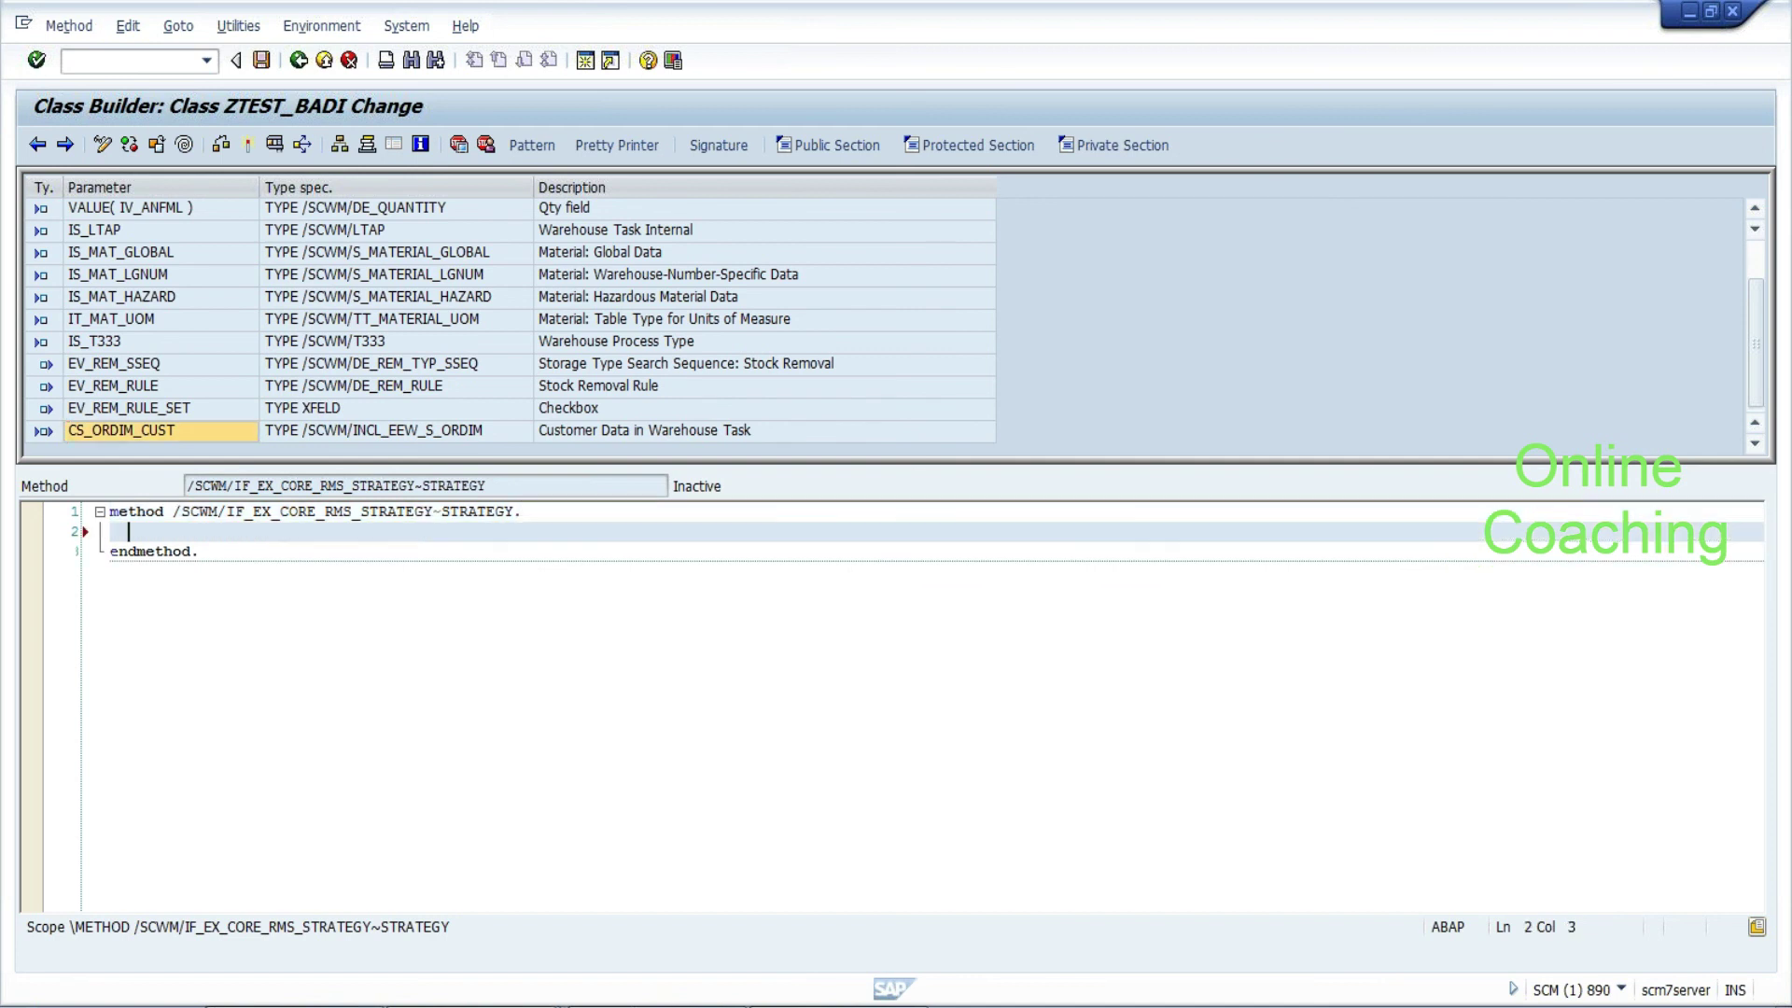
{"action": "key", "text": "Return"}
{"action": "key", "text": "Return"}
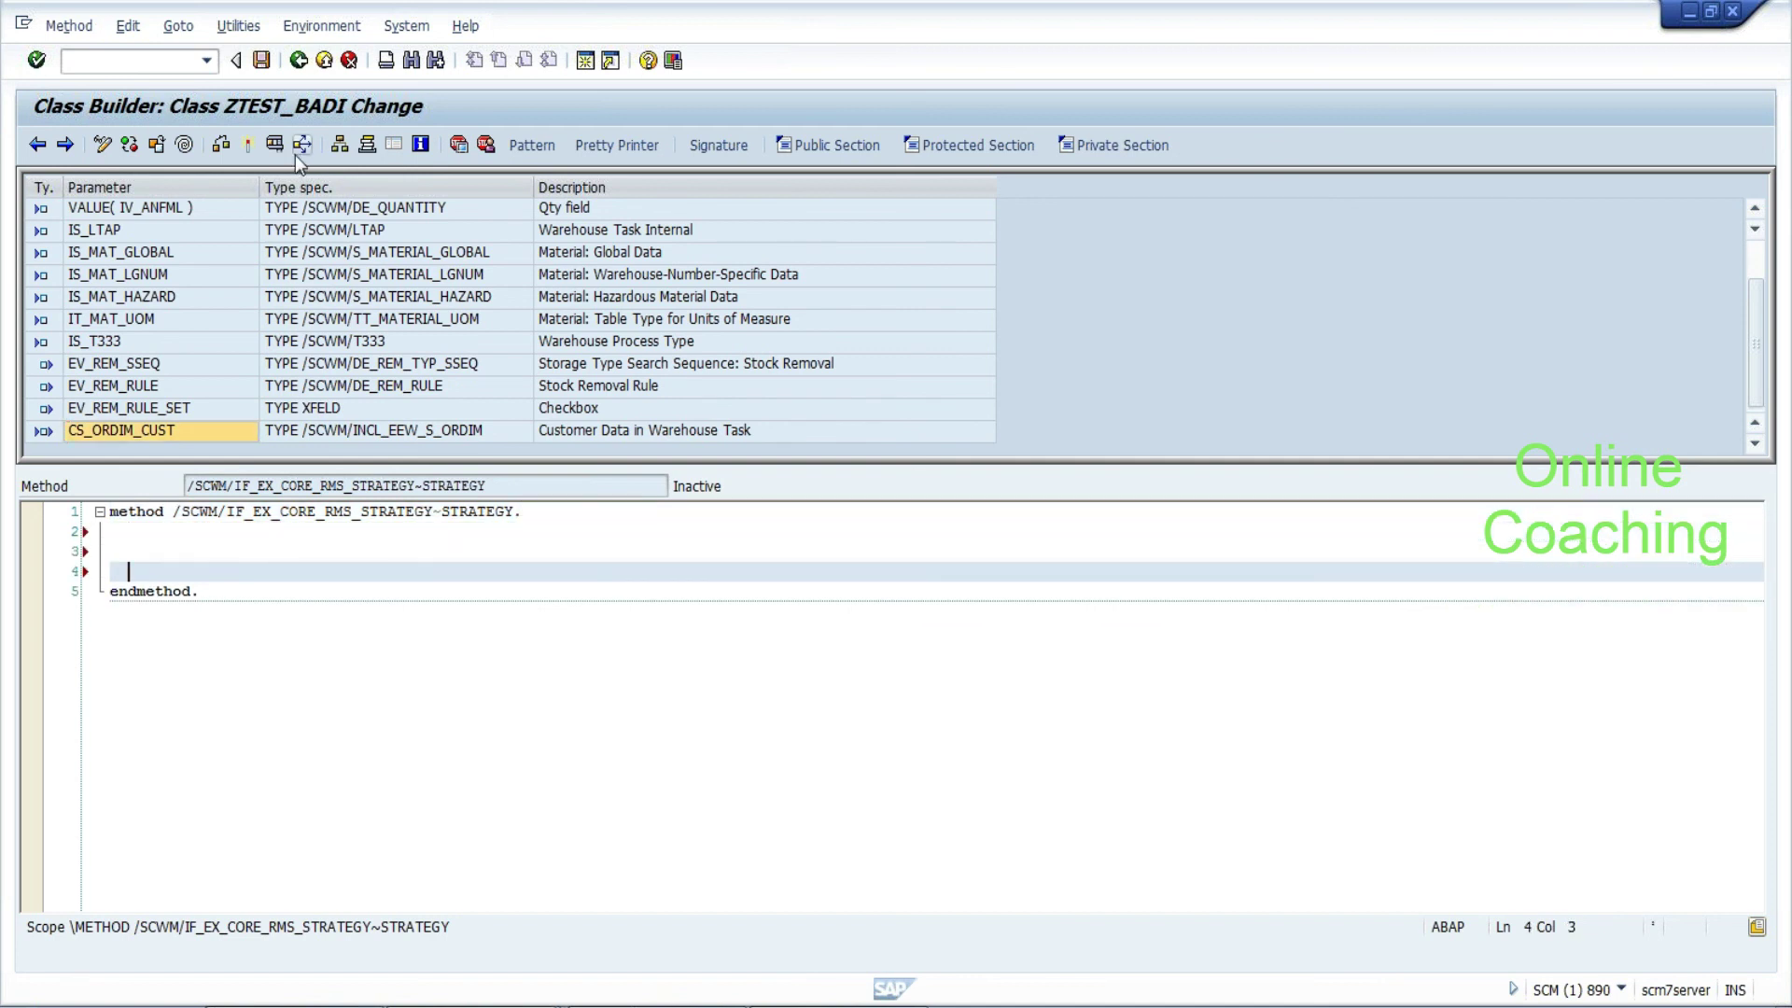
{"action": "left_click", "coordinate": [246, 147]}
Activate all inactive objects except REPS ZSAI, then go back to ZTEST_BADI's method list
{"action": "left_click", "coordinate": [248, 145]}
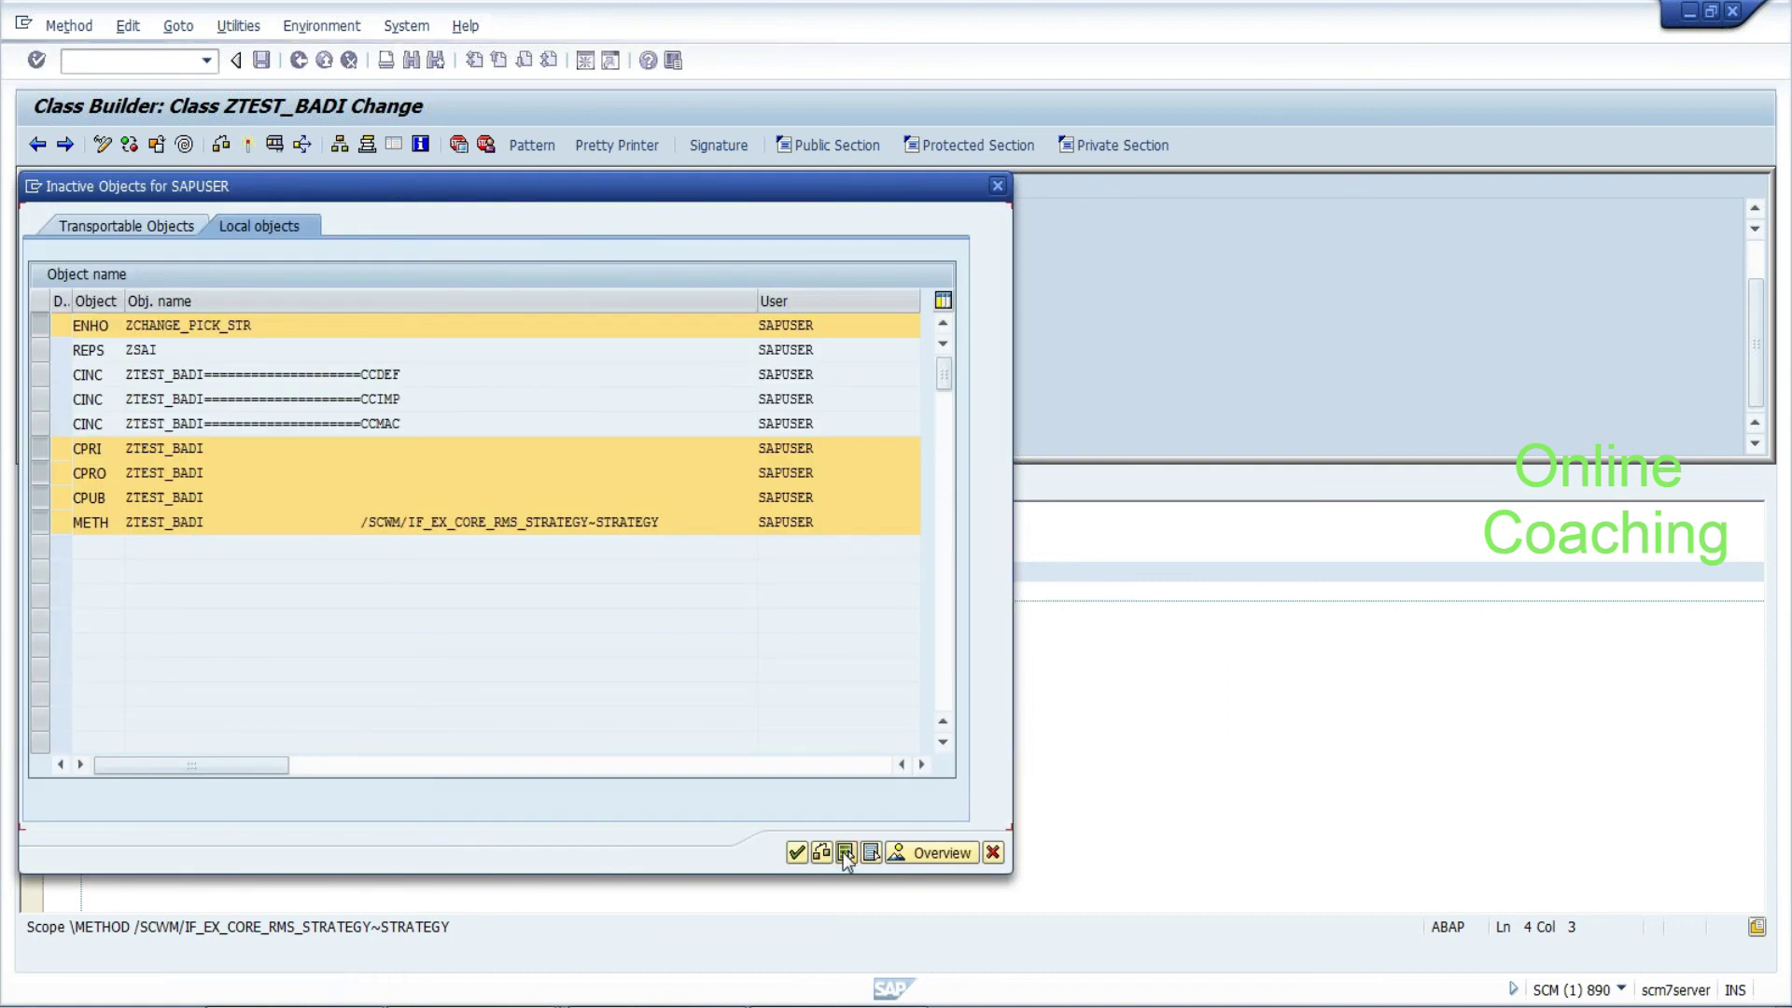
{"action": "left_click", "coordinate": [843, 853]}
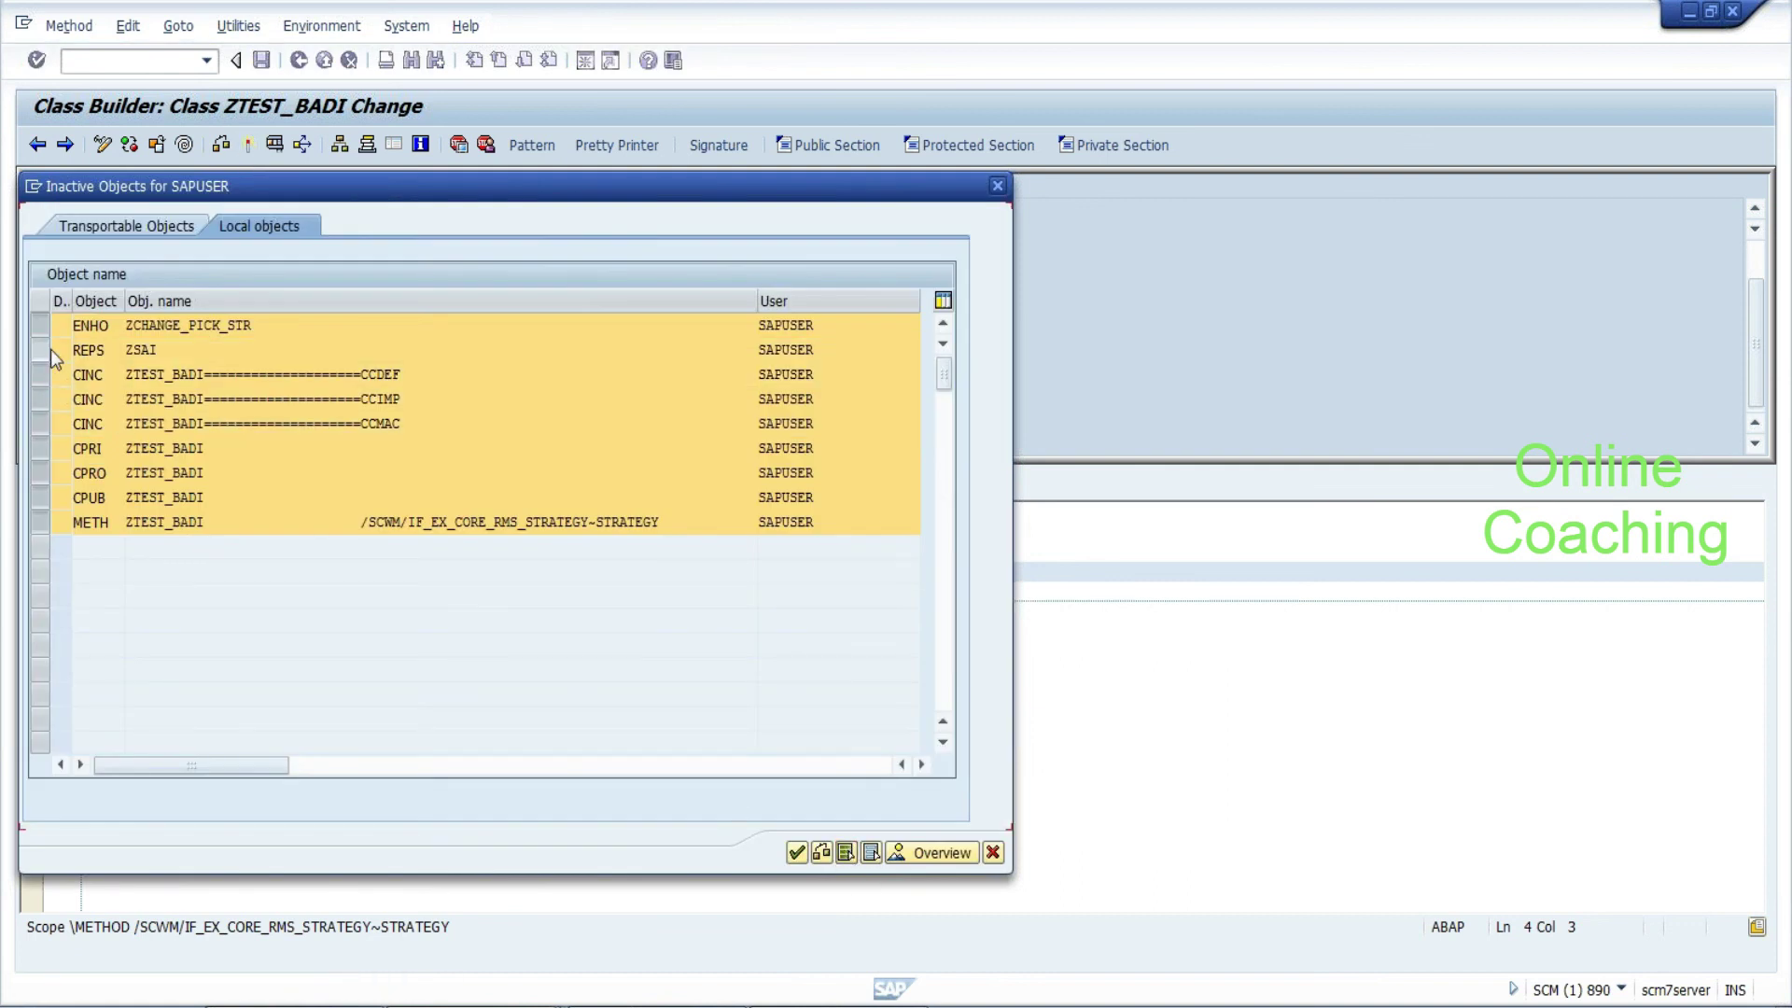
{"action": "left_click", "coordinate": [40, 349]}
{"action": "left_click", "coordinate": [796, 852]}
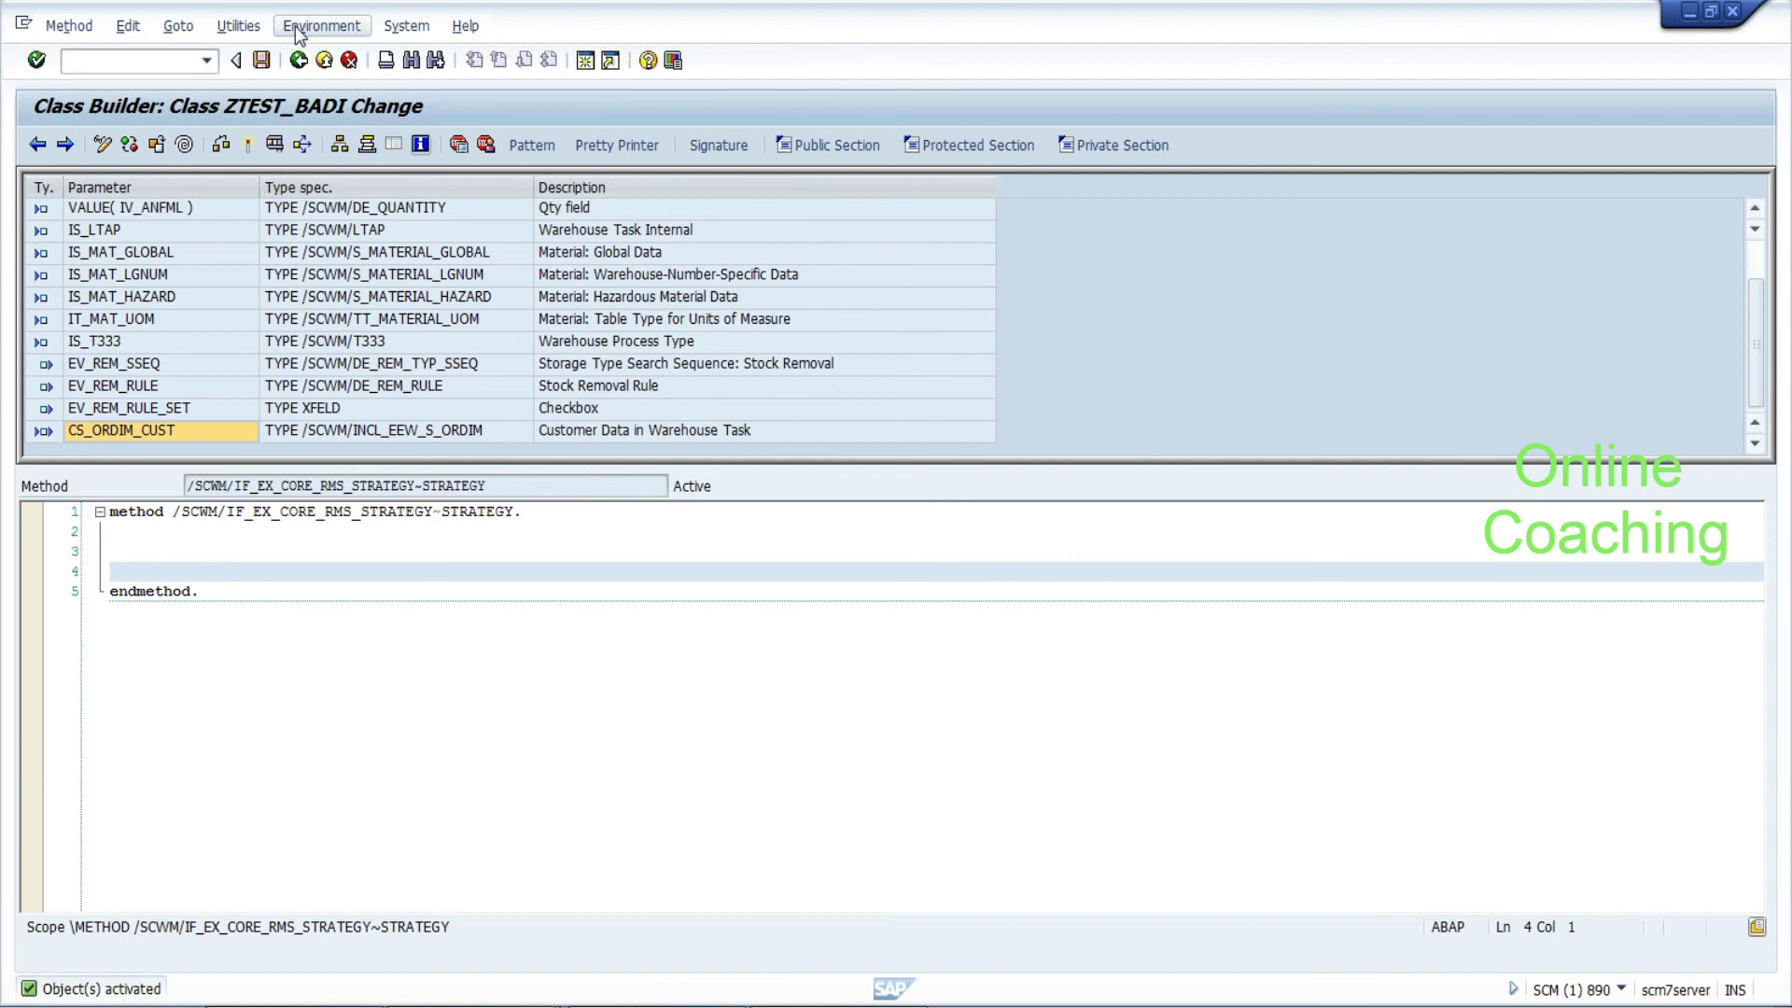
{"action": "left_click", "coordinate": [298, 59]}
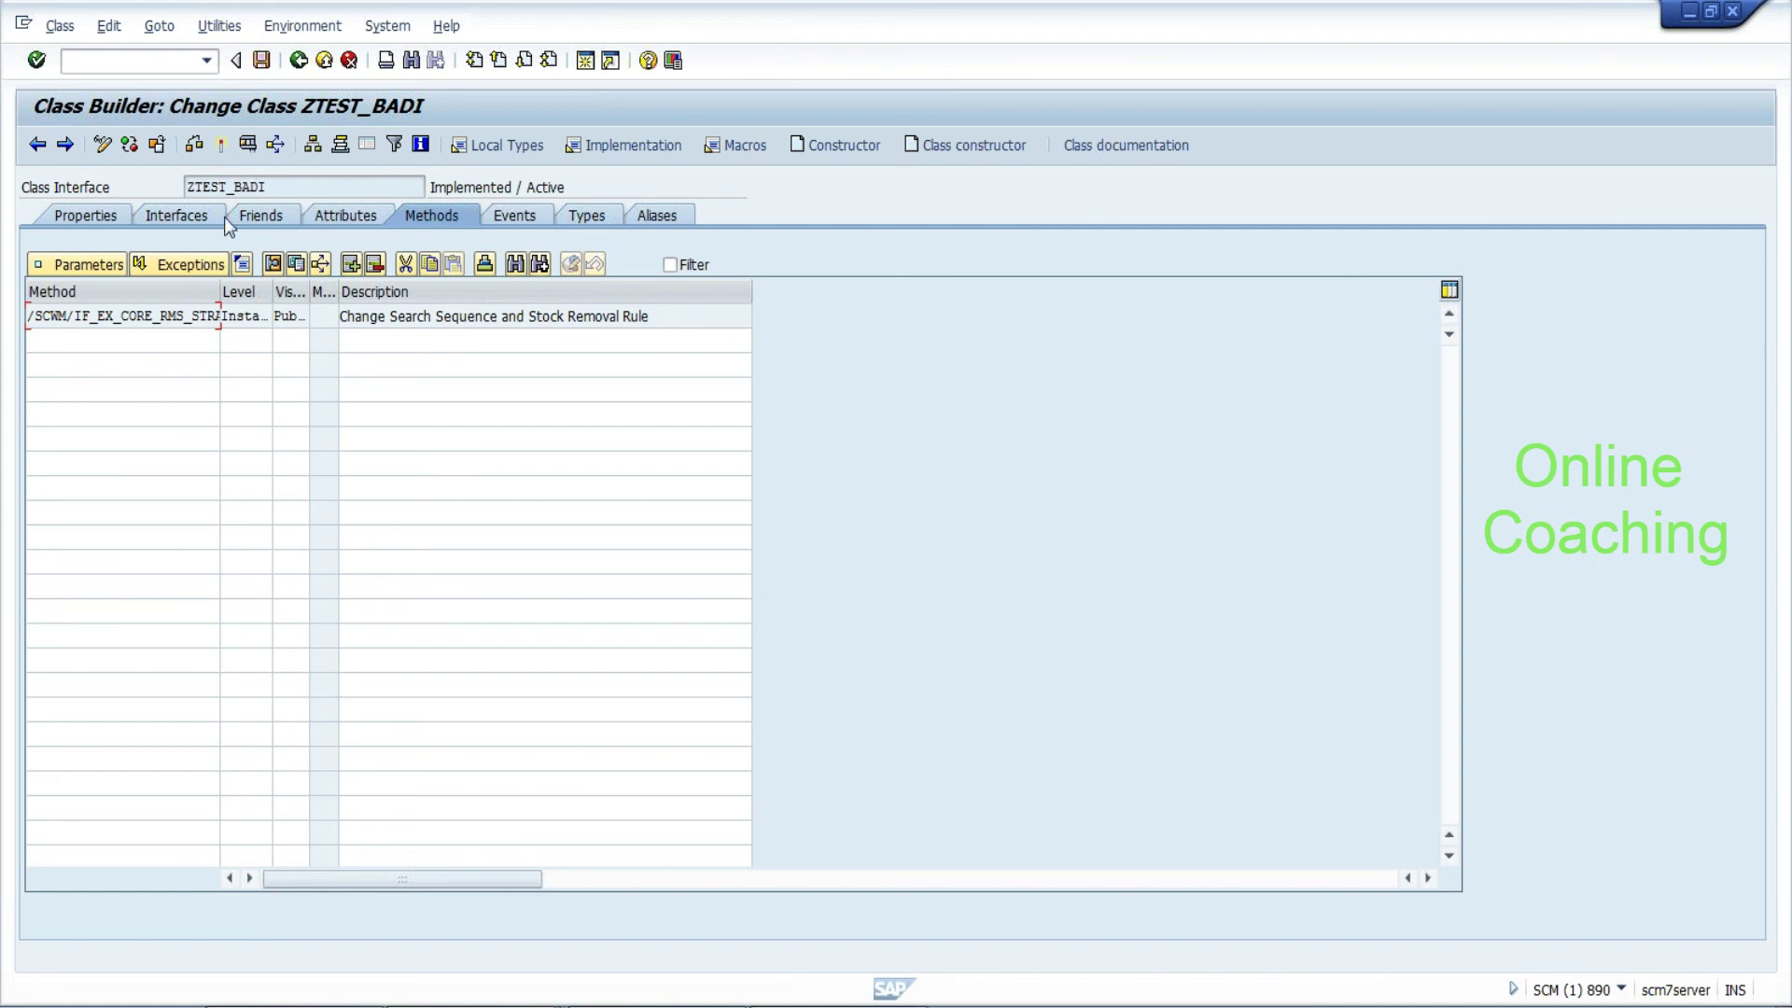
Reopen ZTES_BADIT's filter values and add an OR branch to Combination 1
{"action": "left_click", "coordinate": [298, 60]}
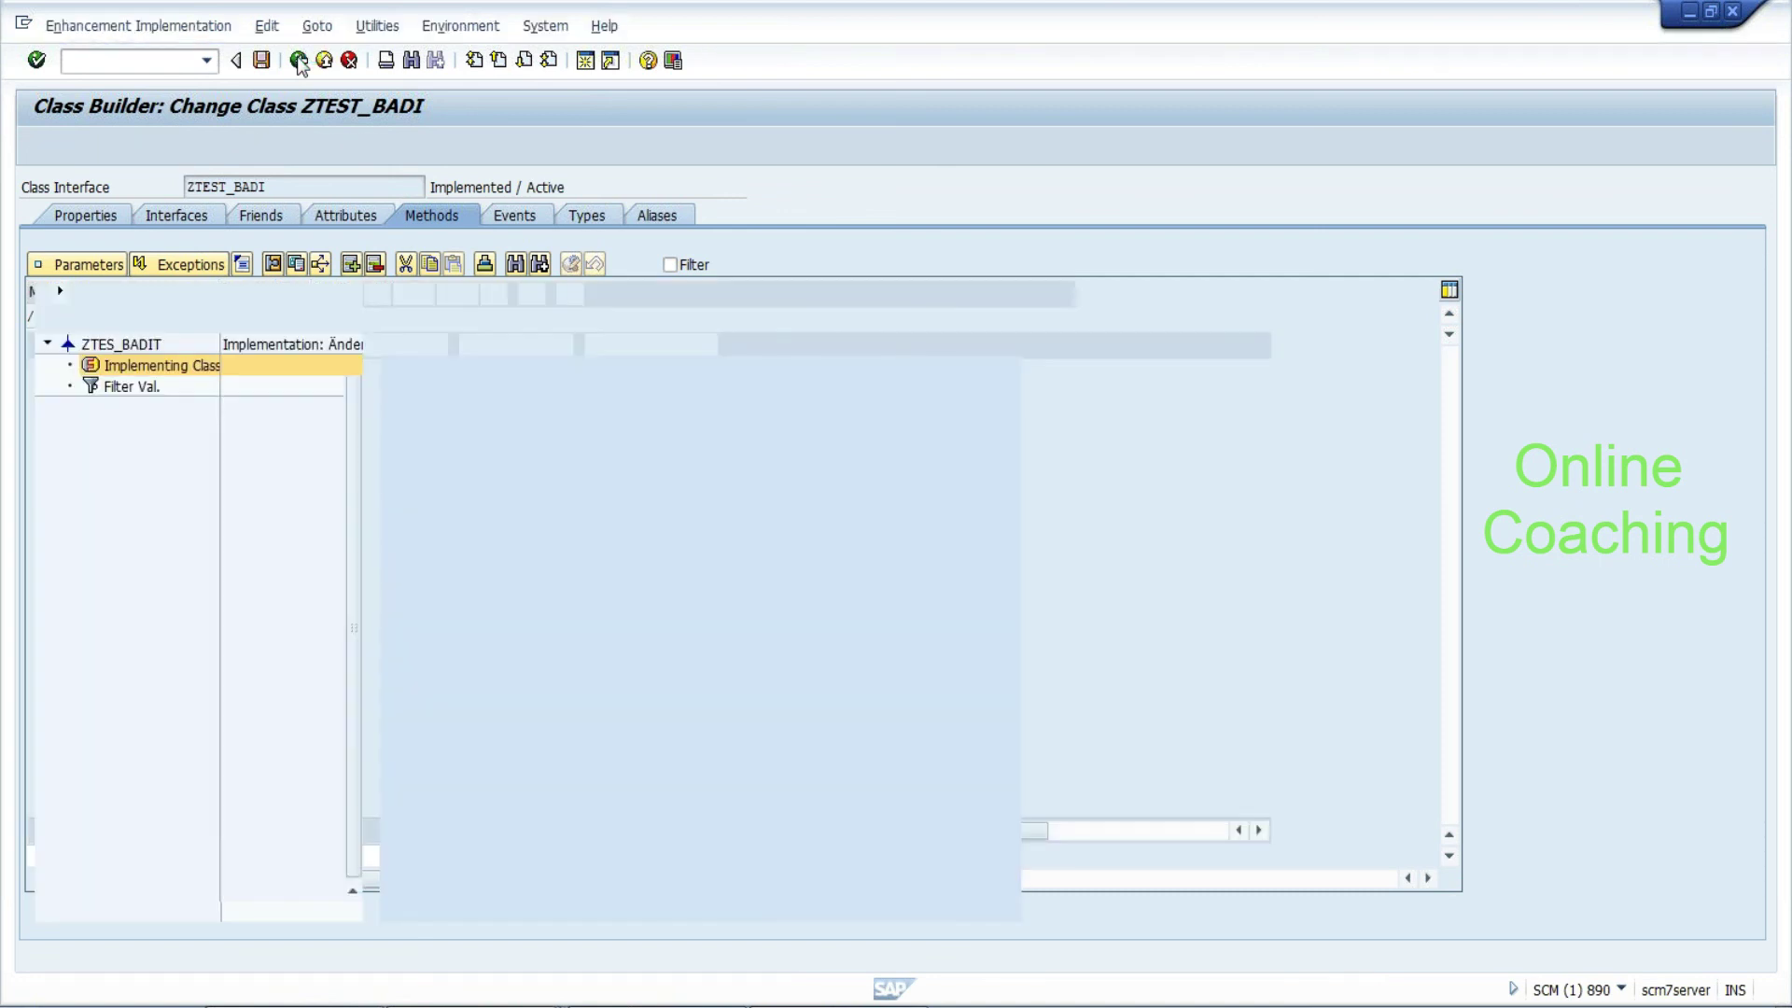
{"action": "left_click", "coordinate": [121, 387]}
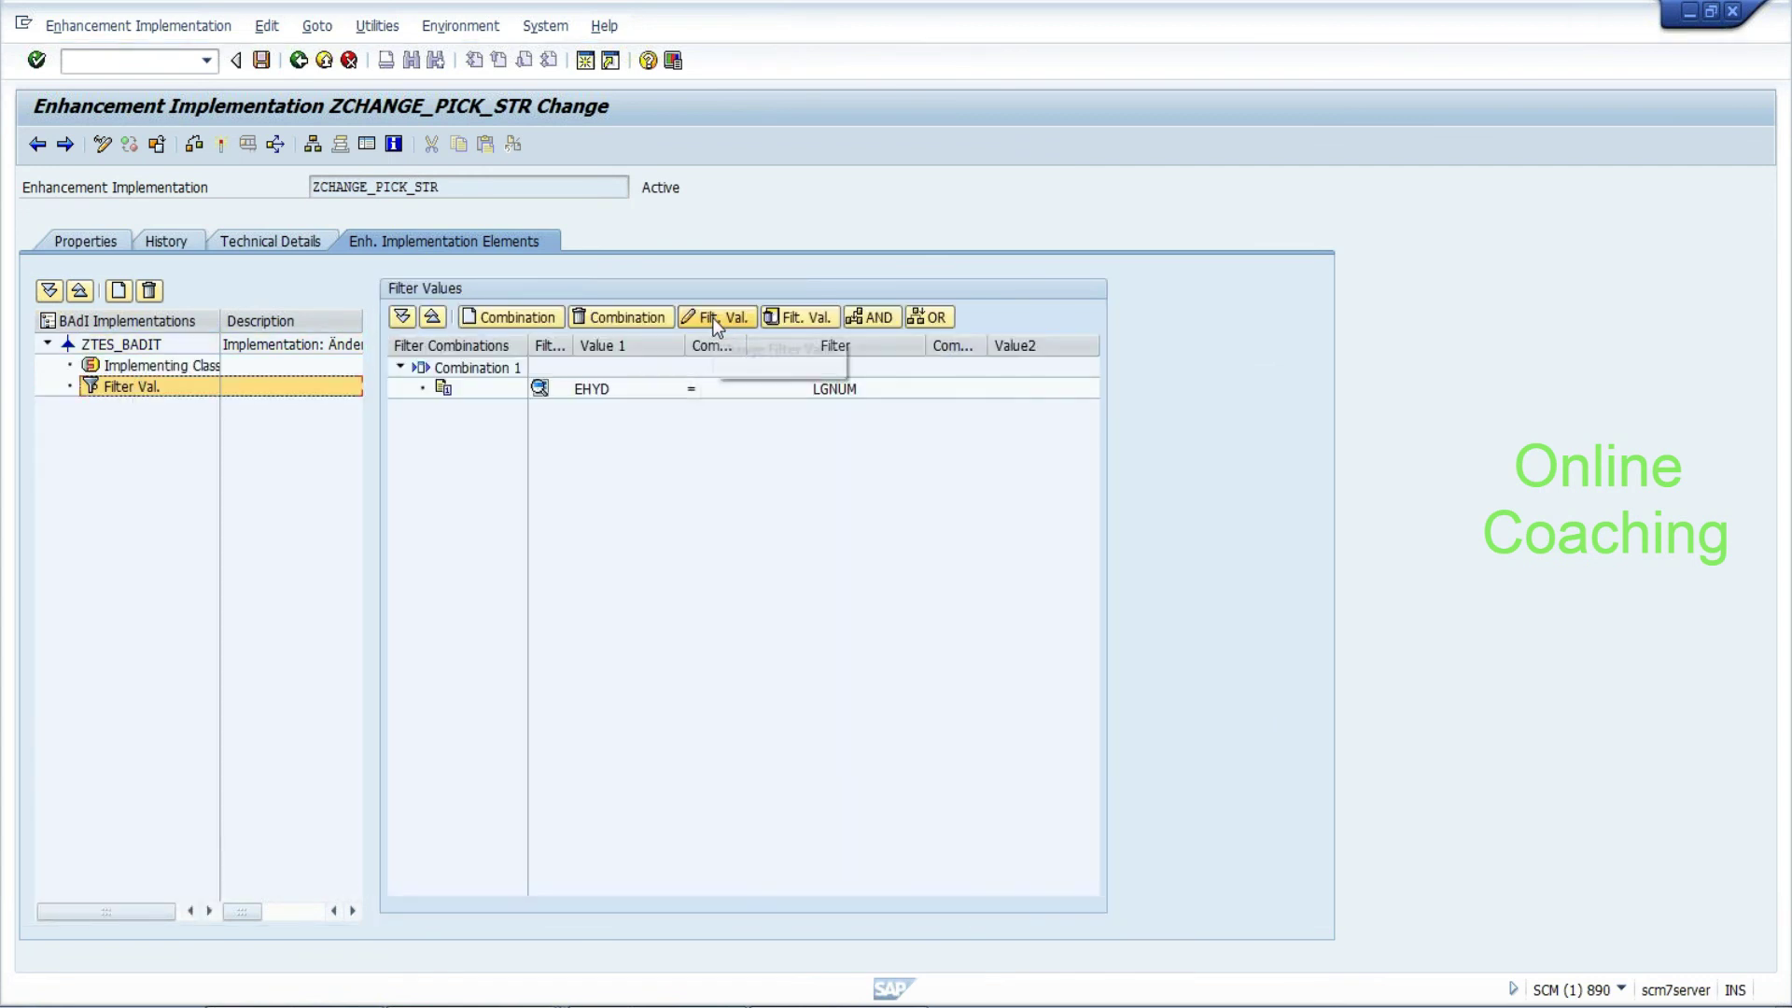
{"action": "left_click", "coordinate": [714, 319]}
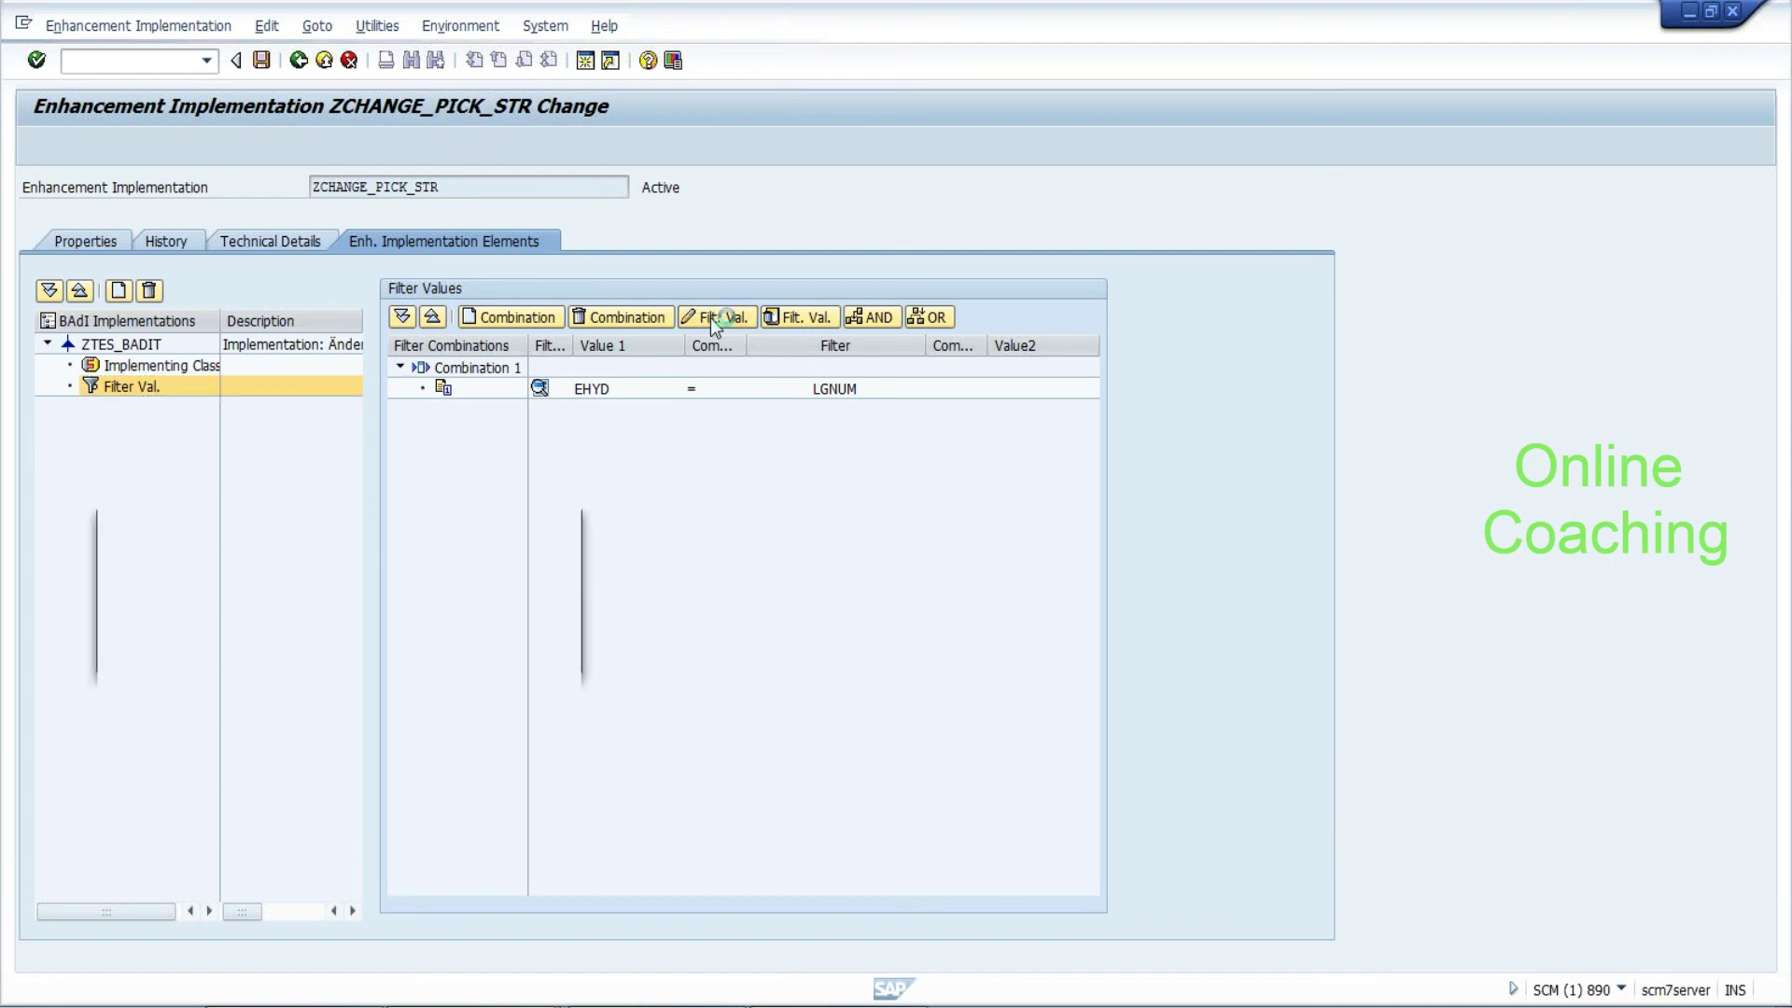
{"action": "left_click", "coordinate": [537, 653]}
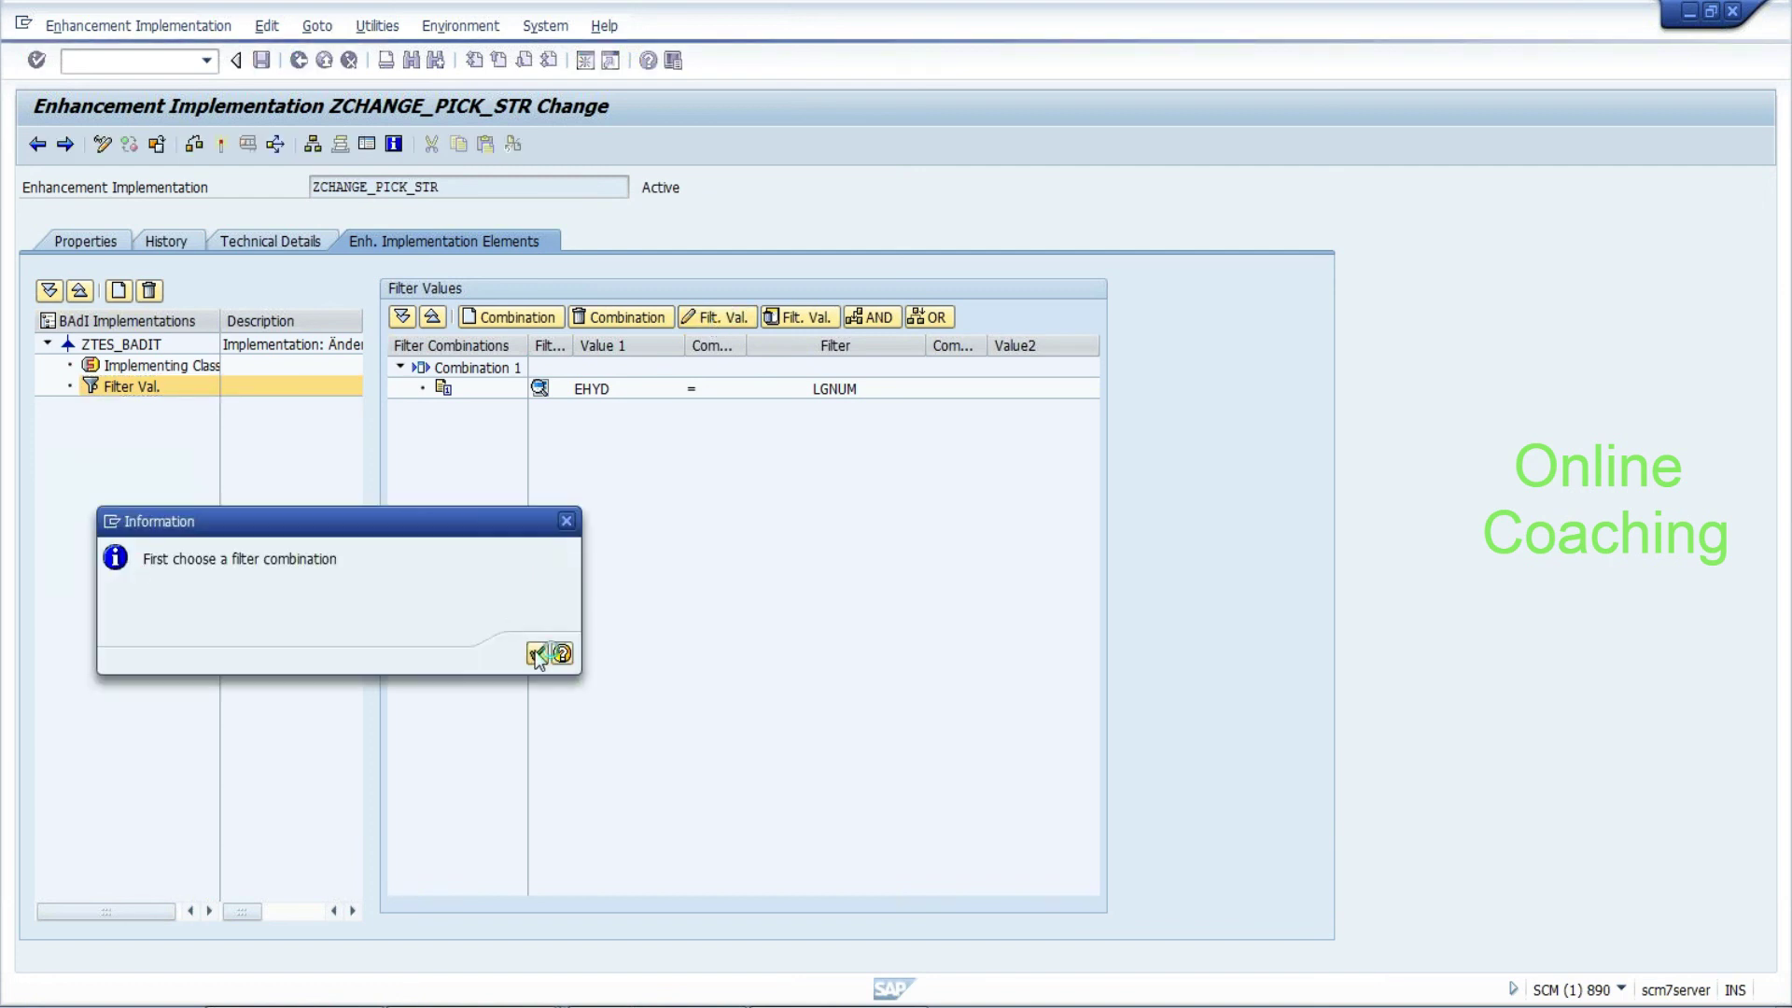
{"action": "left_click", "coordinate": [591, 390]}
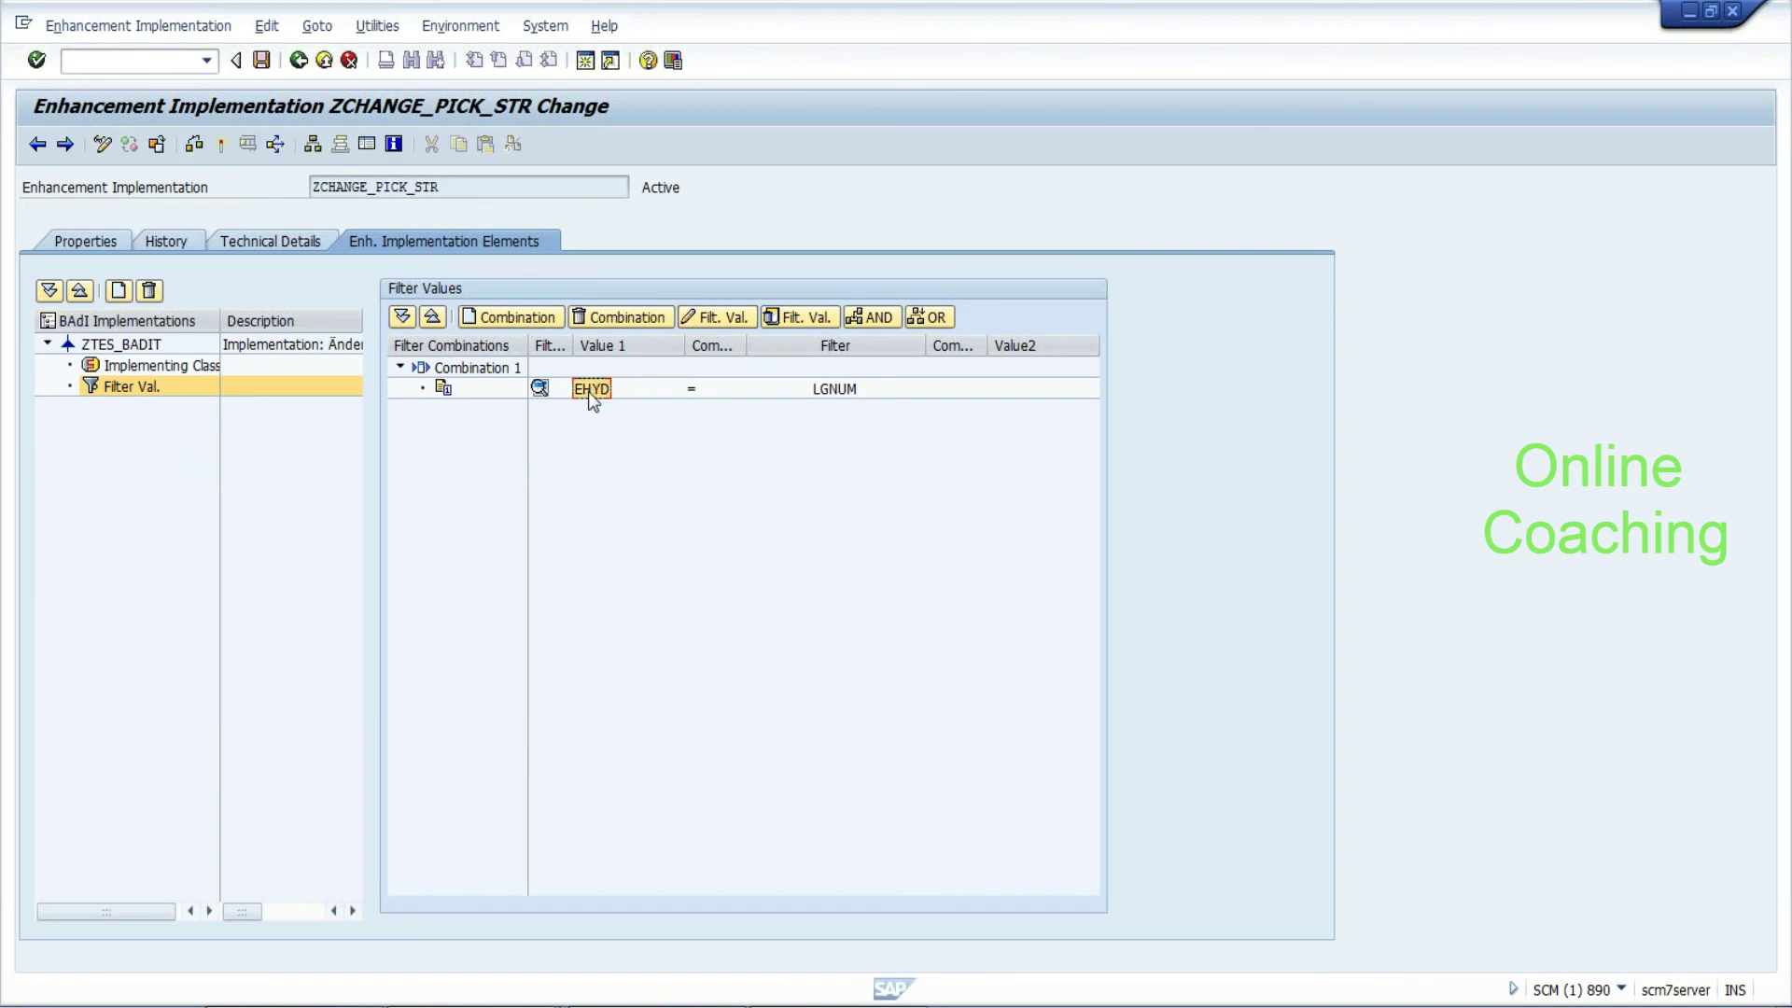
{"action": "left_click", "coordinate": [933, 316]}
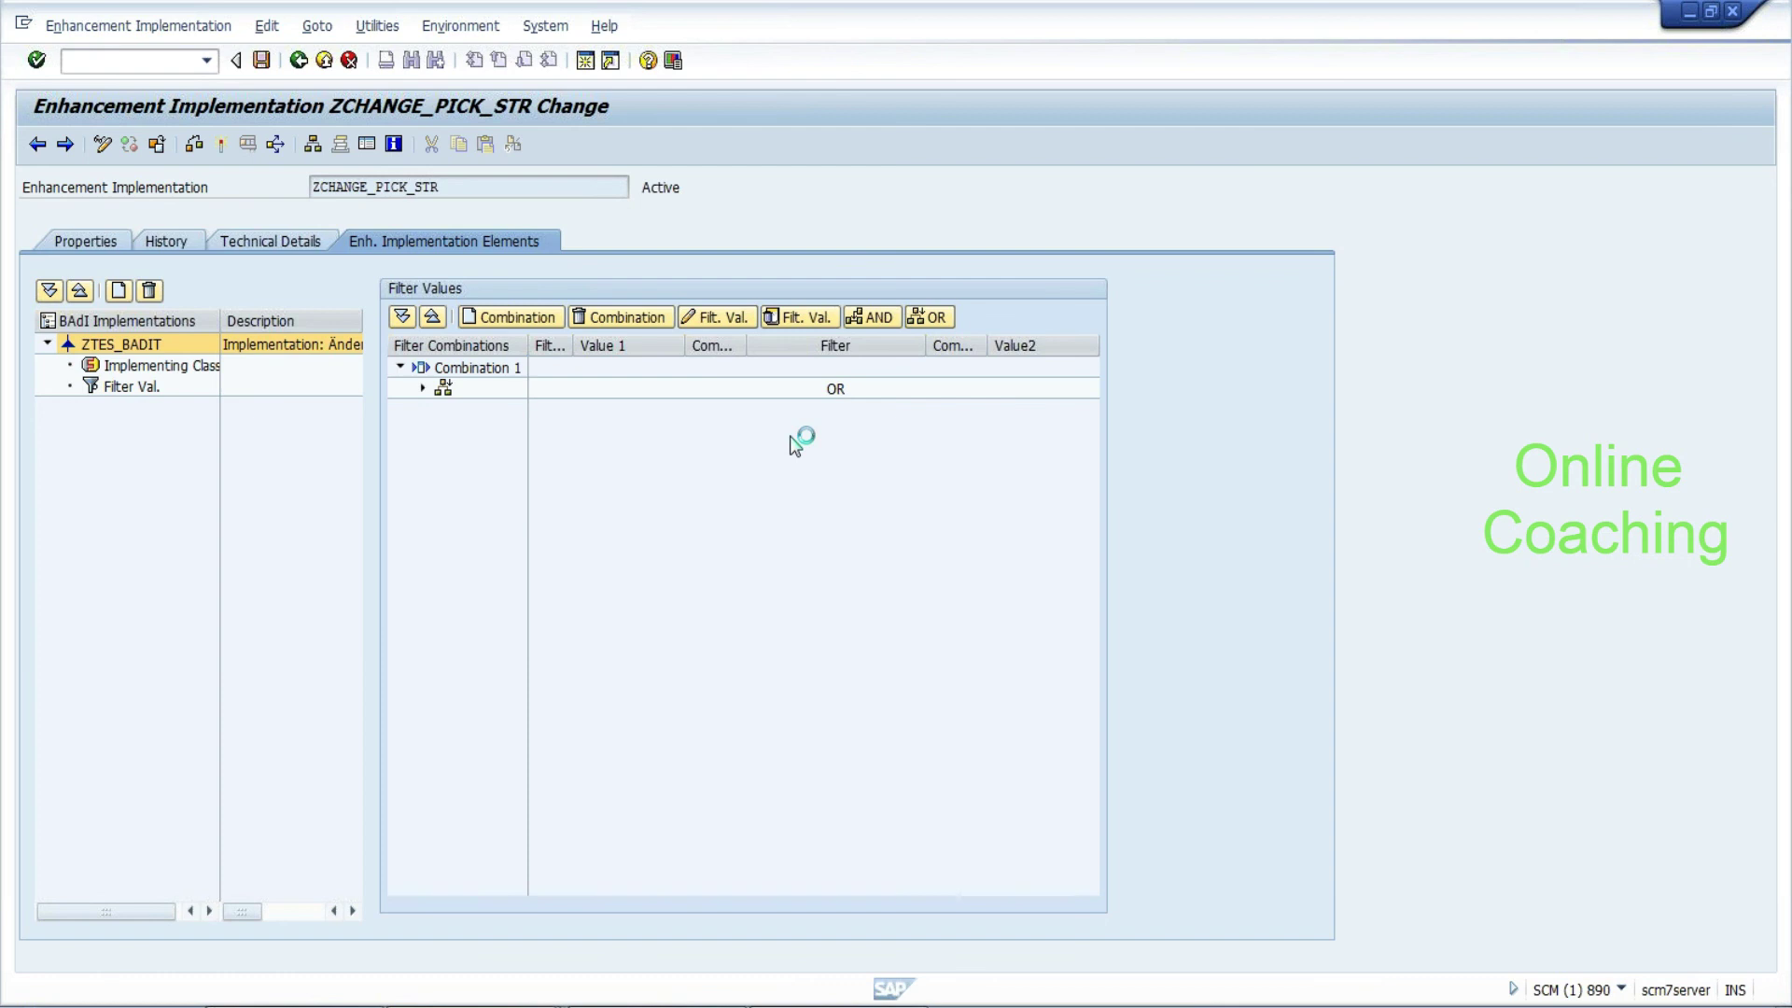
{"action": "left_click", "coordinate": [835, 411]}
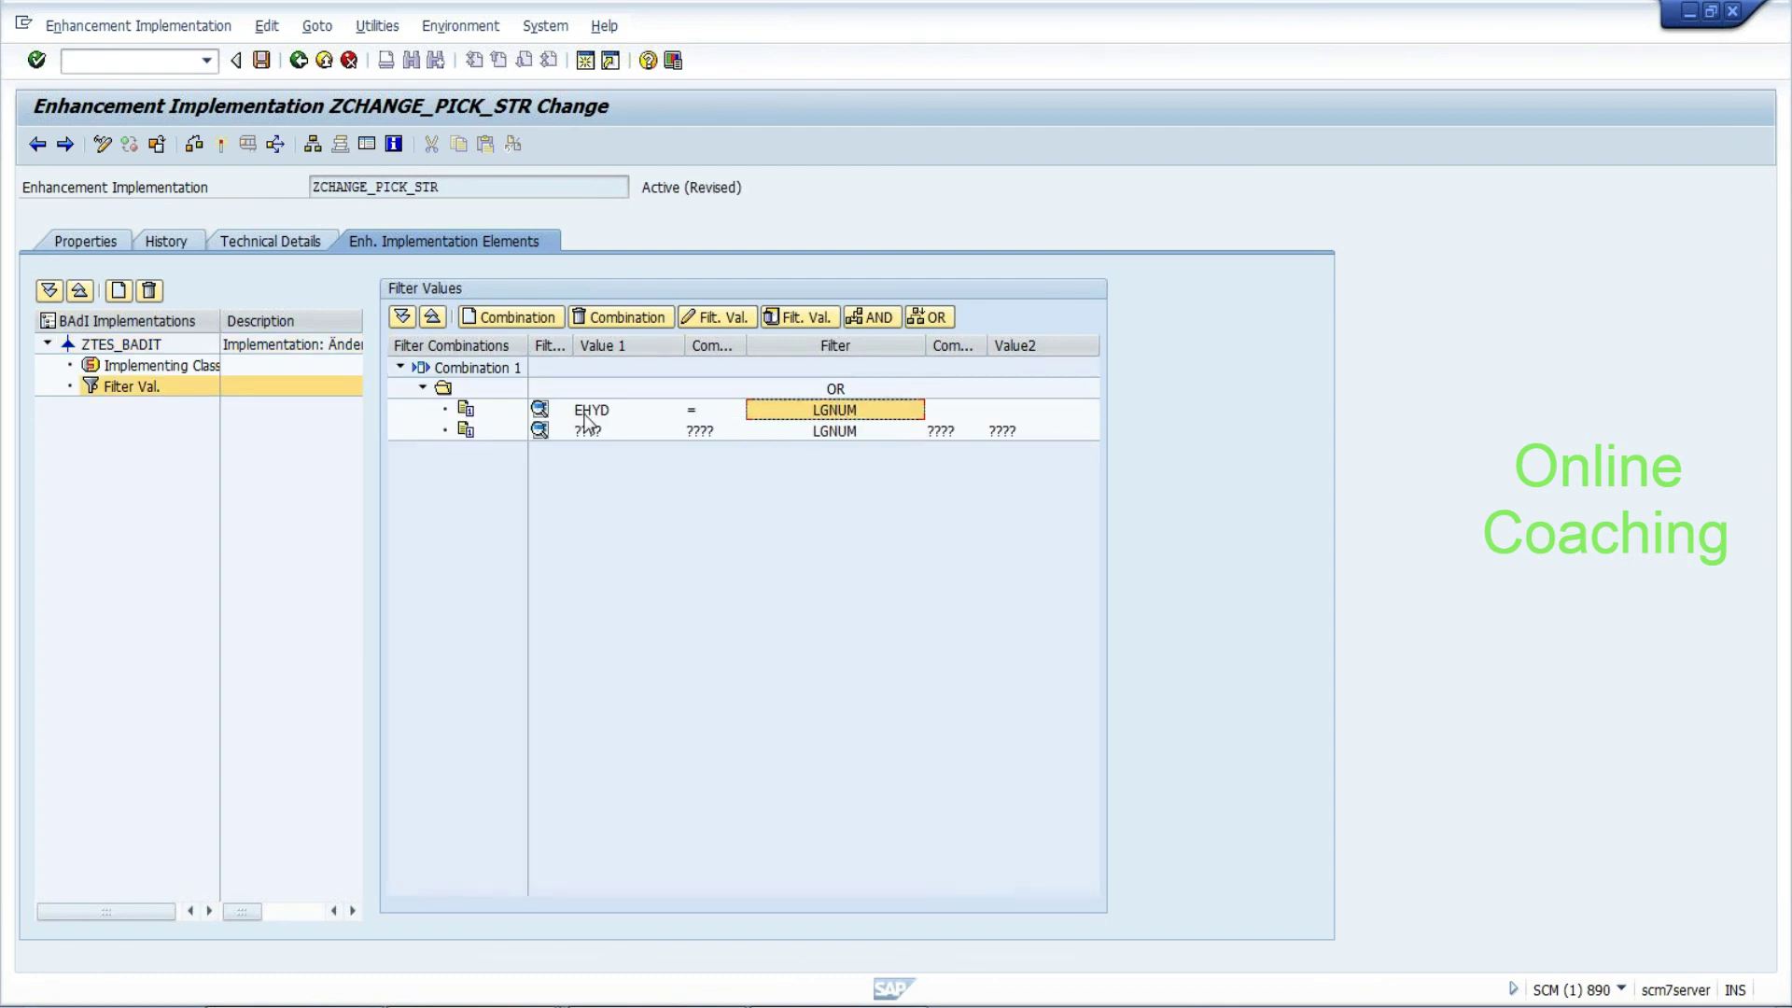
{"action": "left_click", "coordinate": [827, 431]}
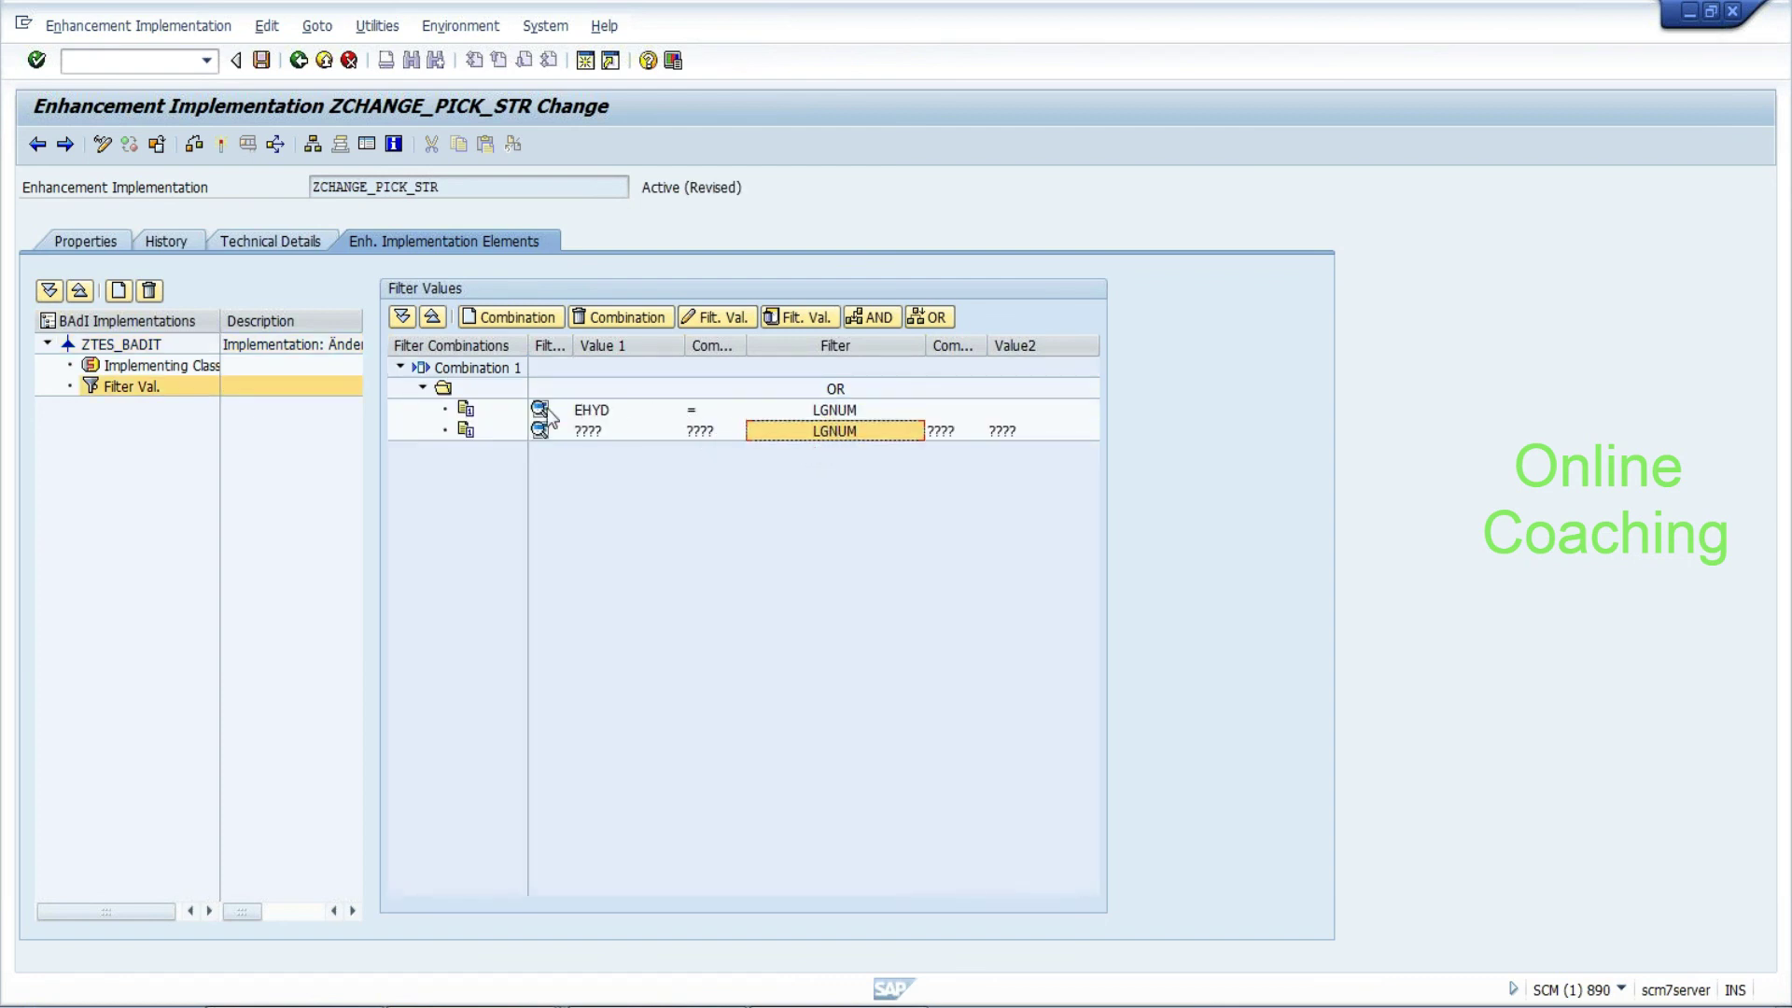
{"action": "left_click", "coordinate": [588, 431]}
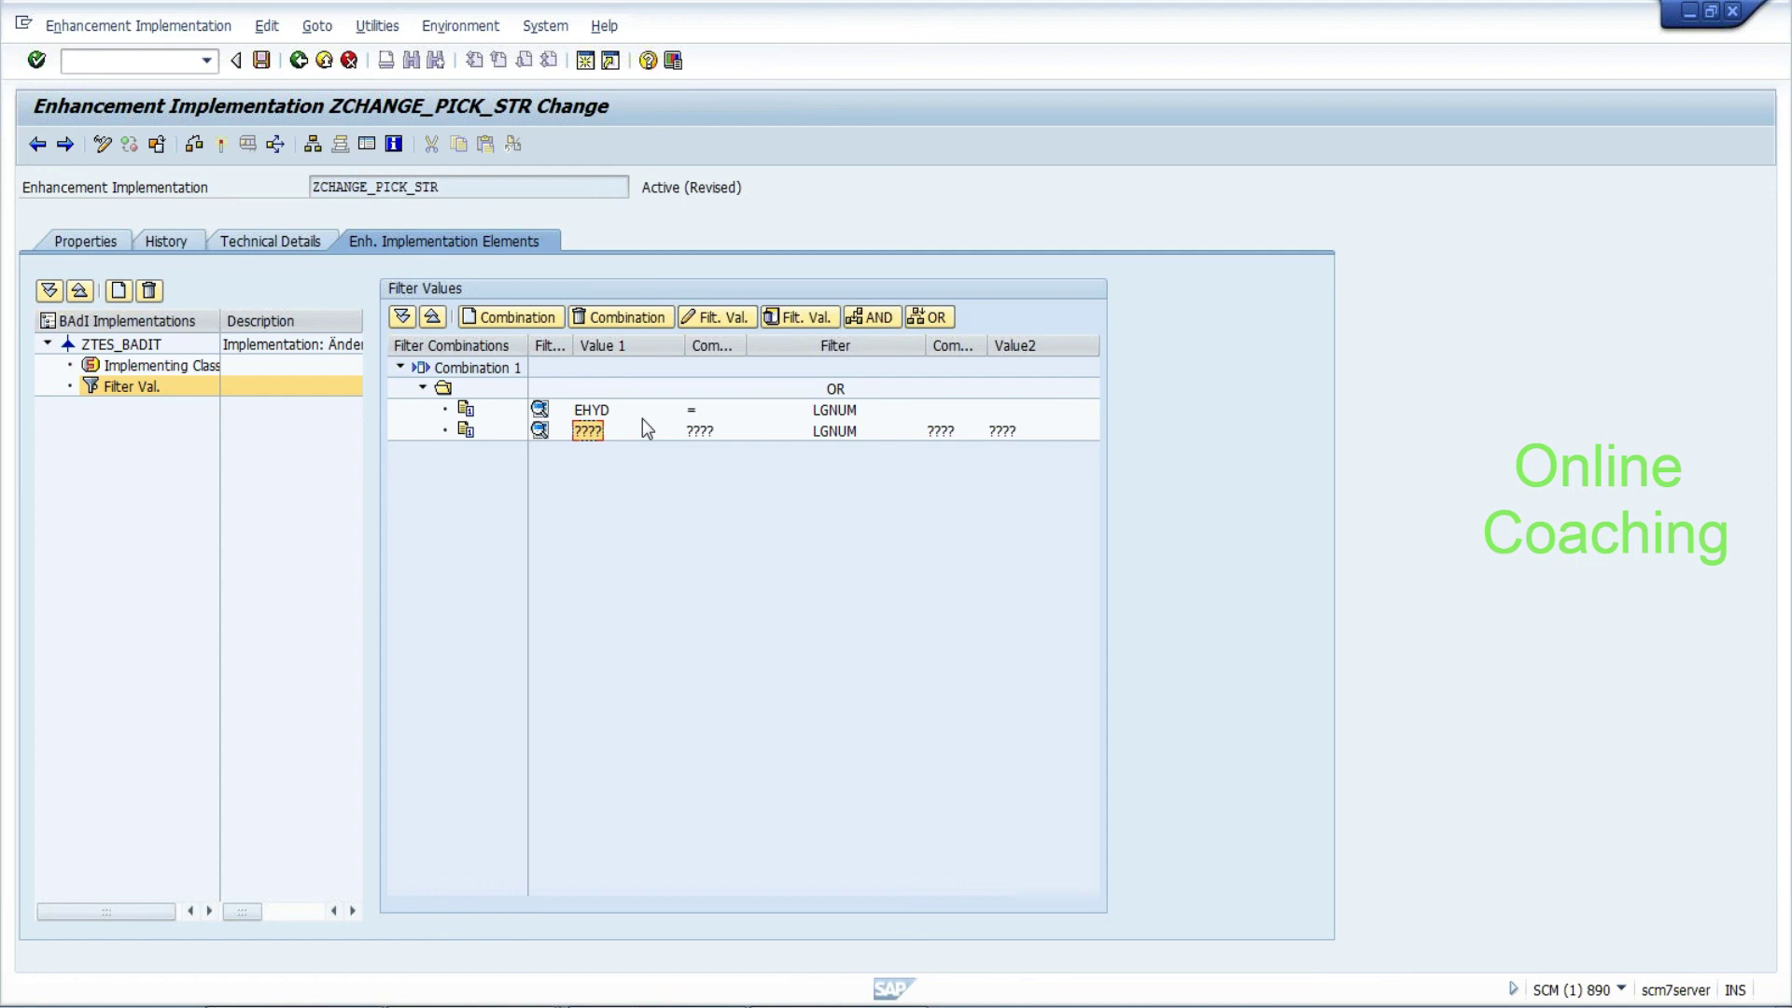
{"action": "left_click", "coordinate": [600, 411]}
{"action": "left_click", "coordinate": [579, 430]}
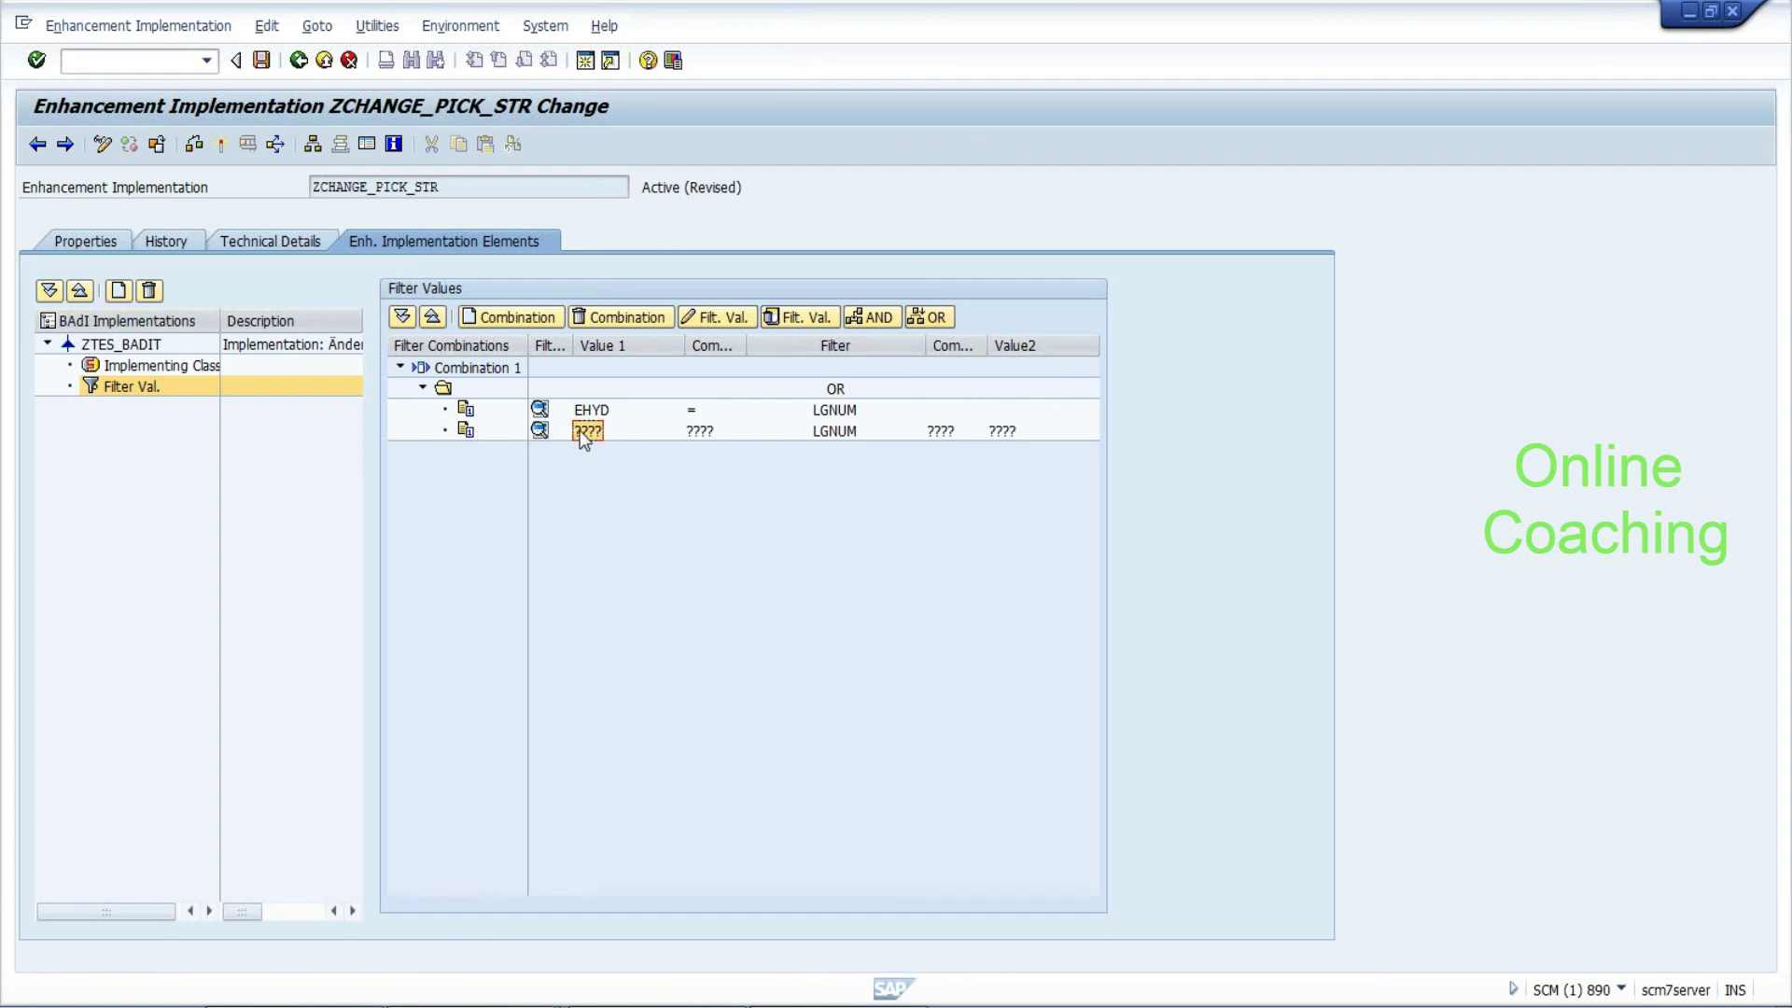
Delete the filter combination, save the implementation, and return to /SCWM/ES_CORE_RMS
{"action": "left_click", "coordinate": [644, 316]}
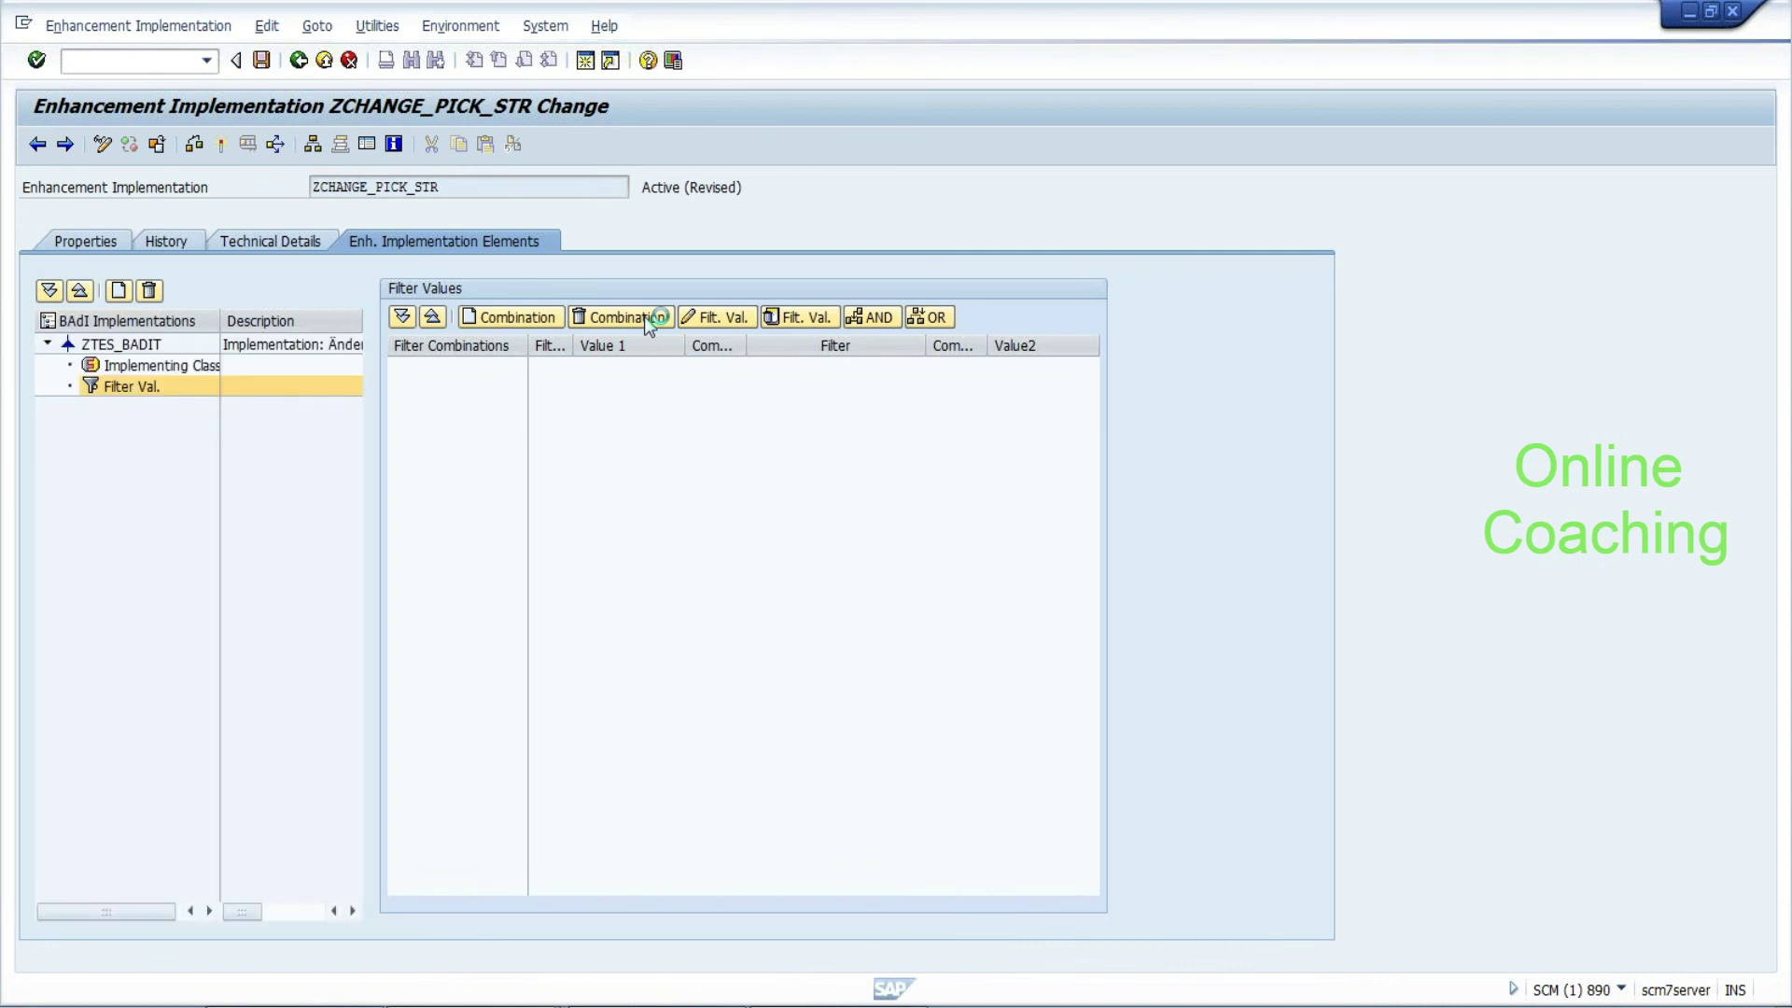
{"action": "left_click", "coordinate": [271, 69]}
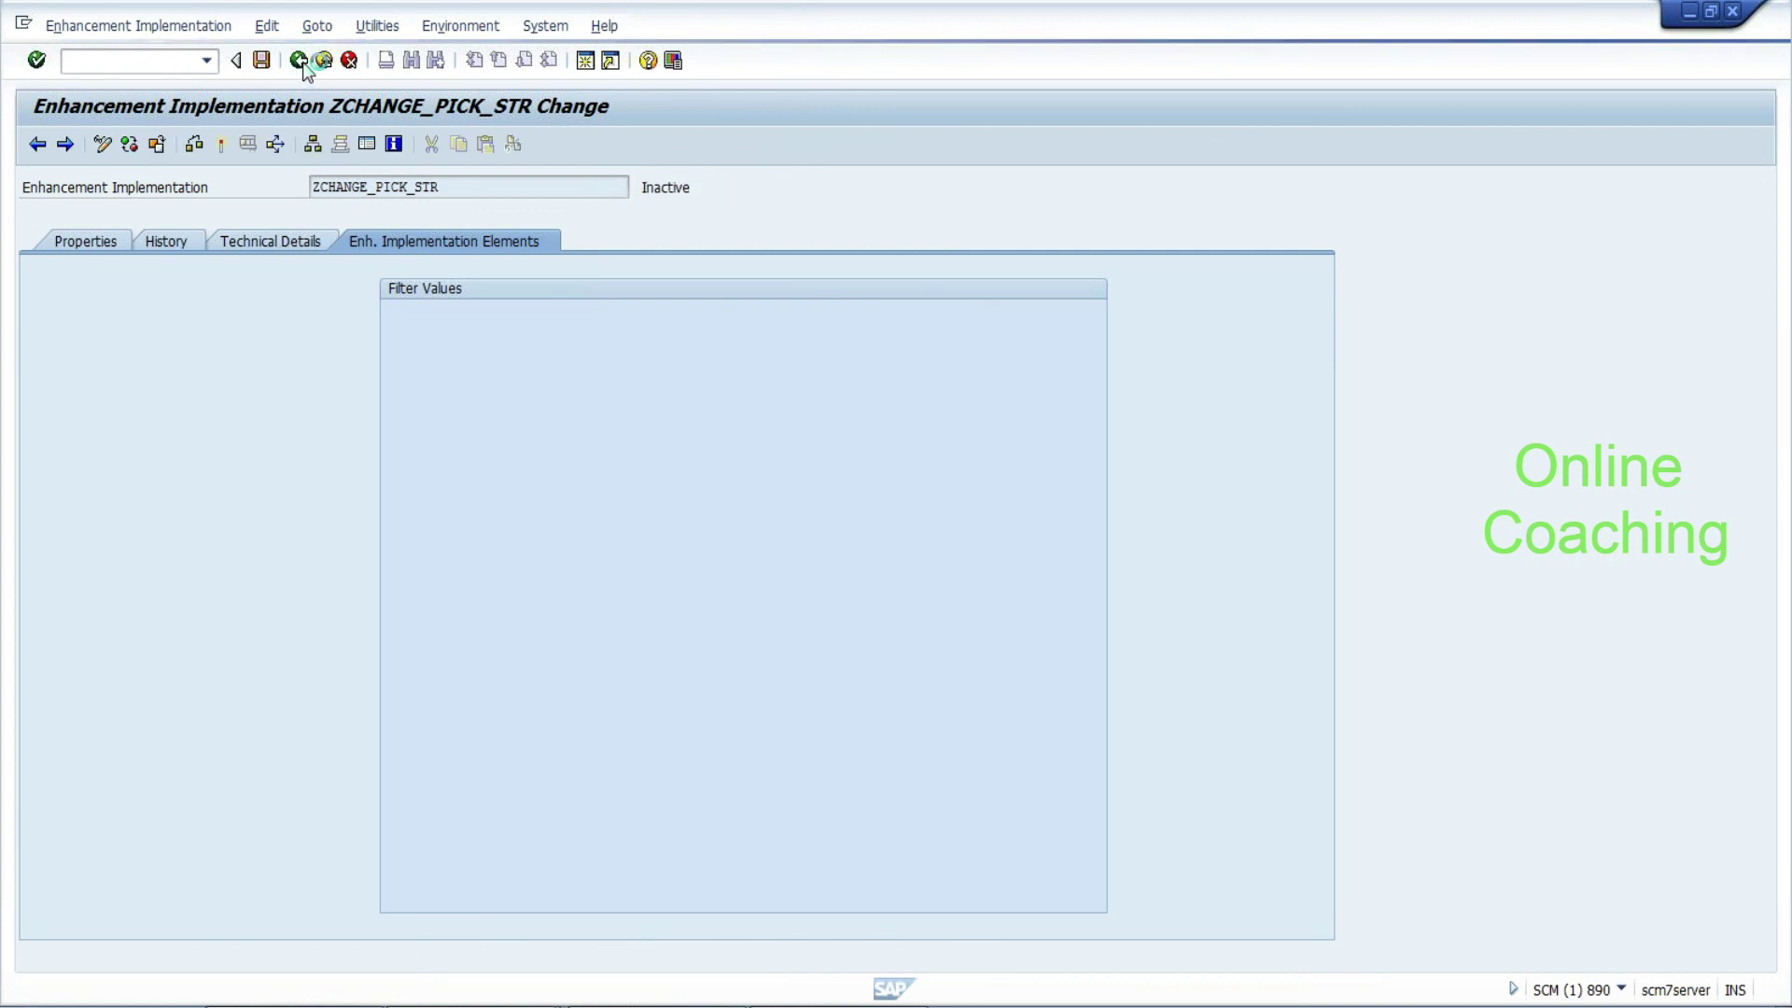
{"action": "left_click", "coordinate": [299, 61]}
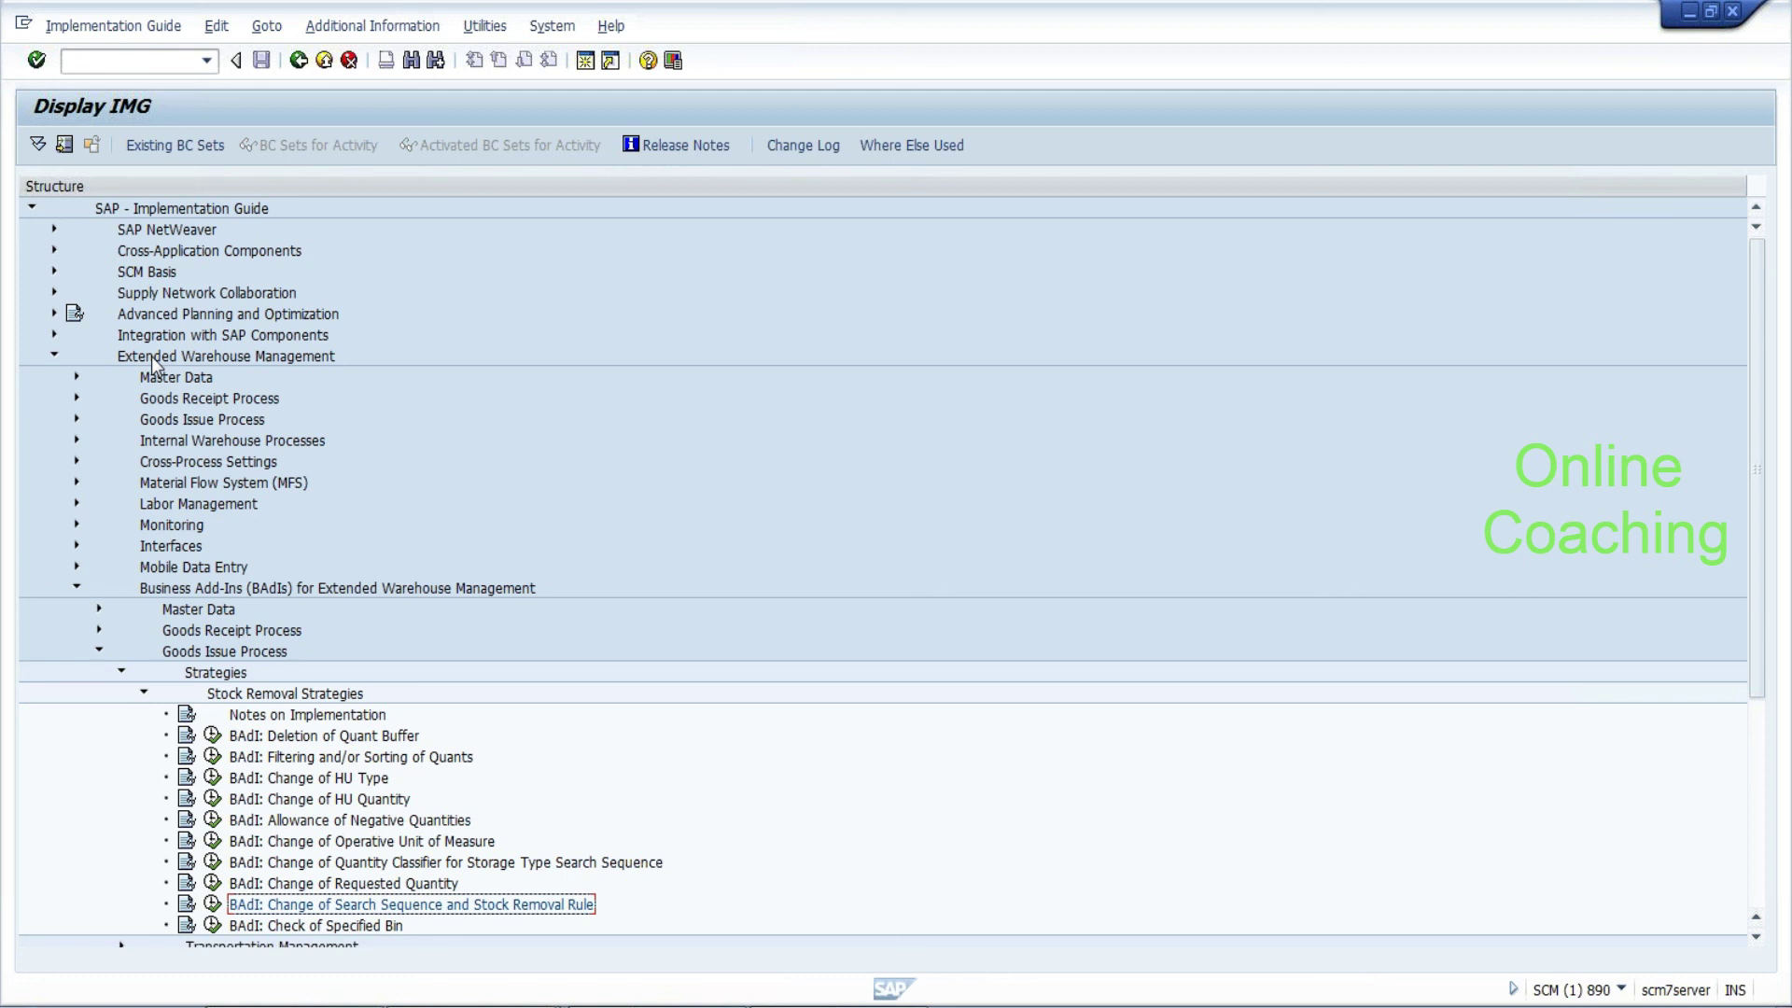
Collapse the BAdI Goods Issue Process branch and expand EWM Goods Receipt Process in the IMG
{"action": "left_click", "coordinate": [98, 651]}
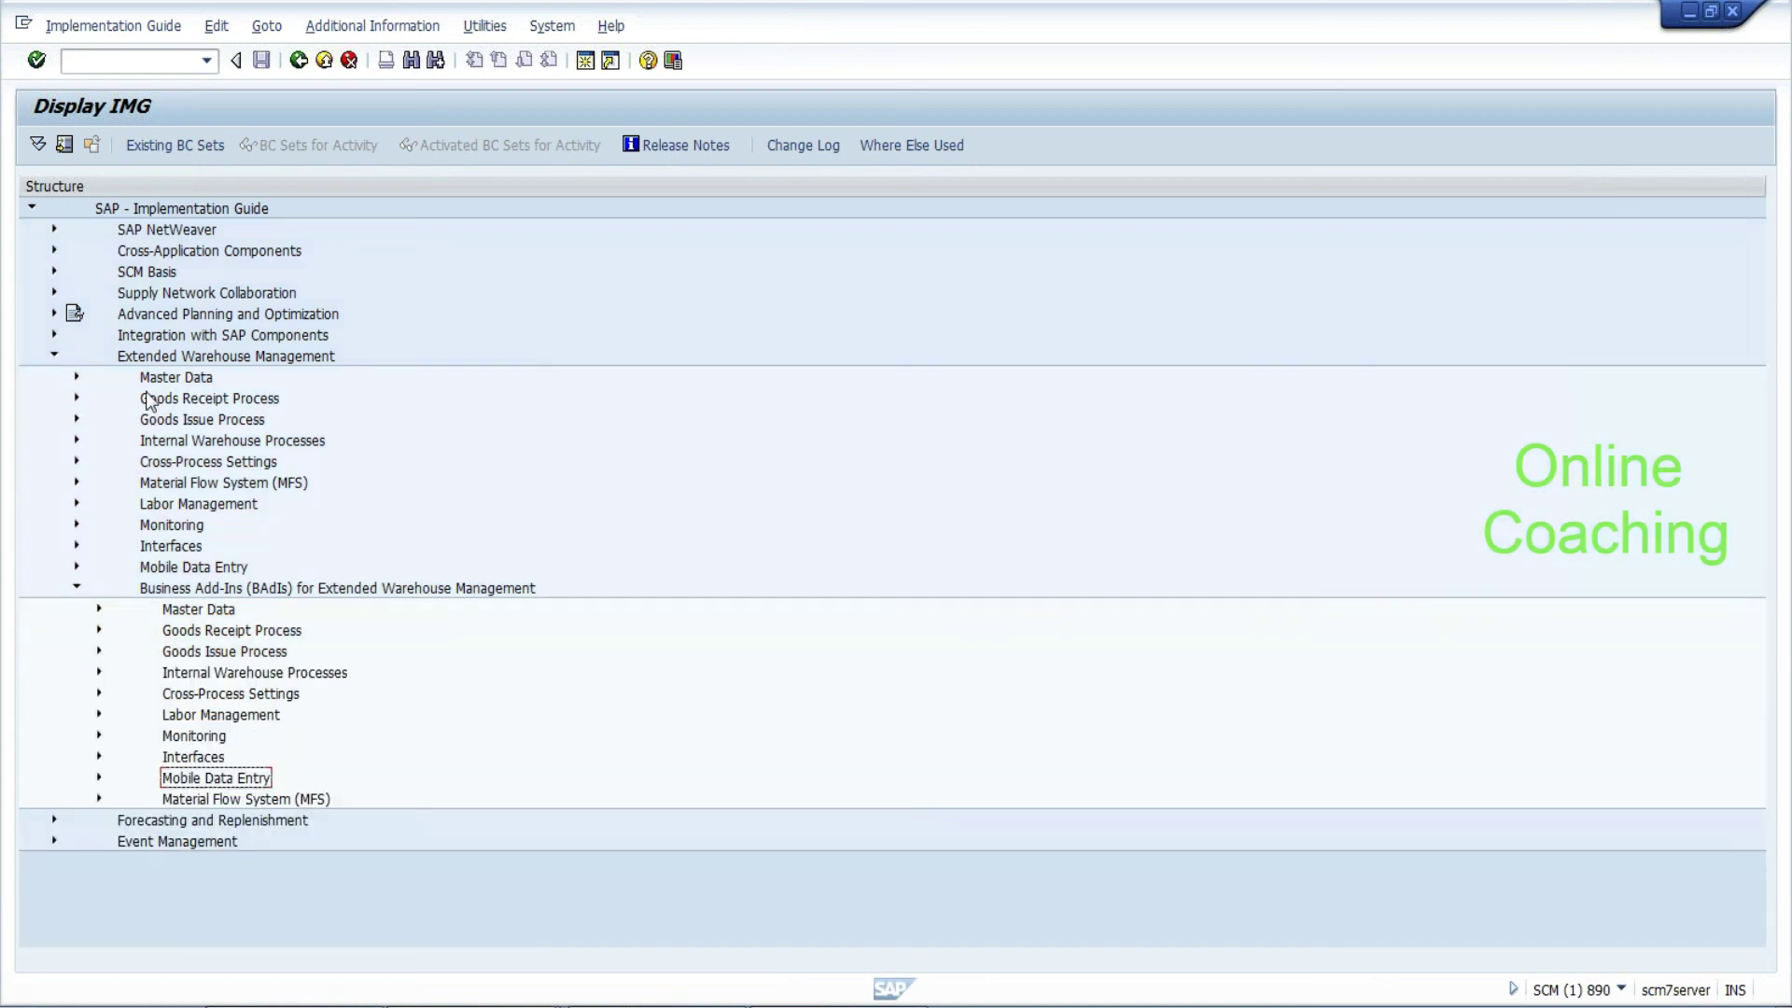
{"action": "left_click", "coordinate": [175, 377]}
{"action": "left_click", "coordinate": [174, 401]}
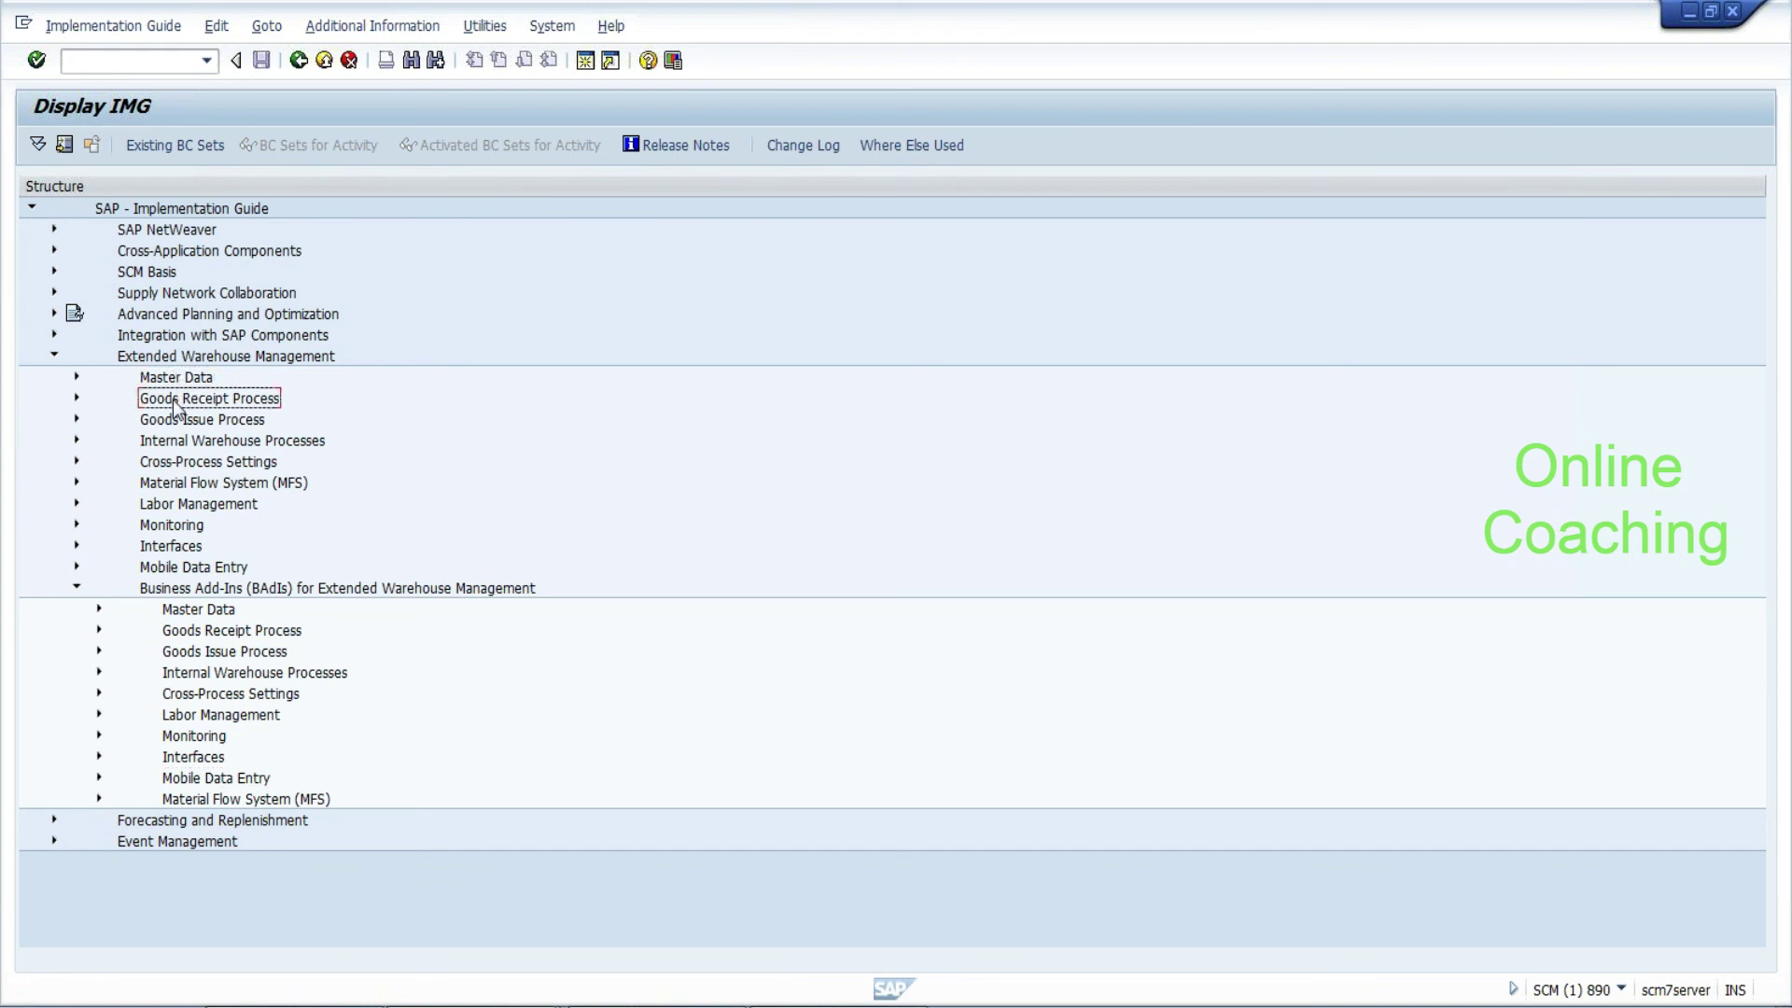
{"action": "left_click", "coordinate": [175, 426]}
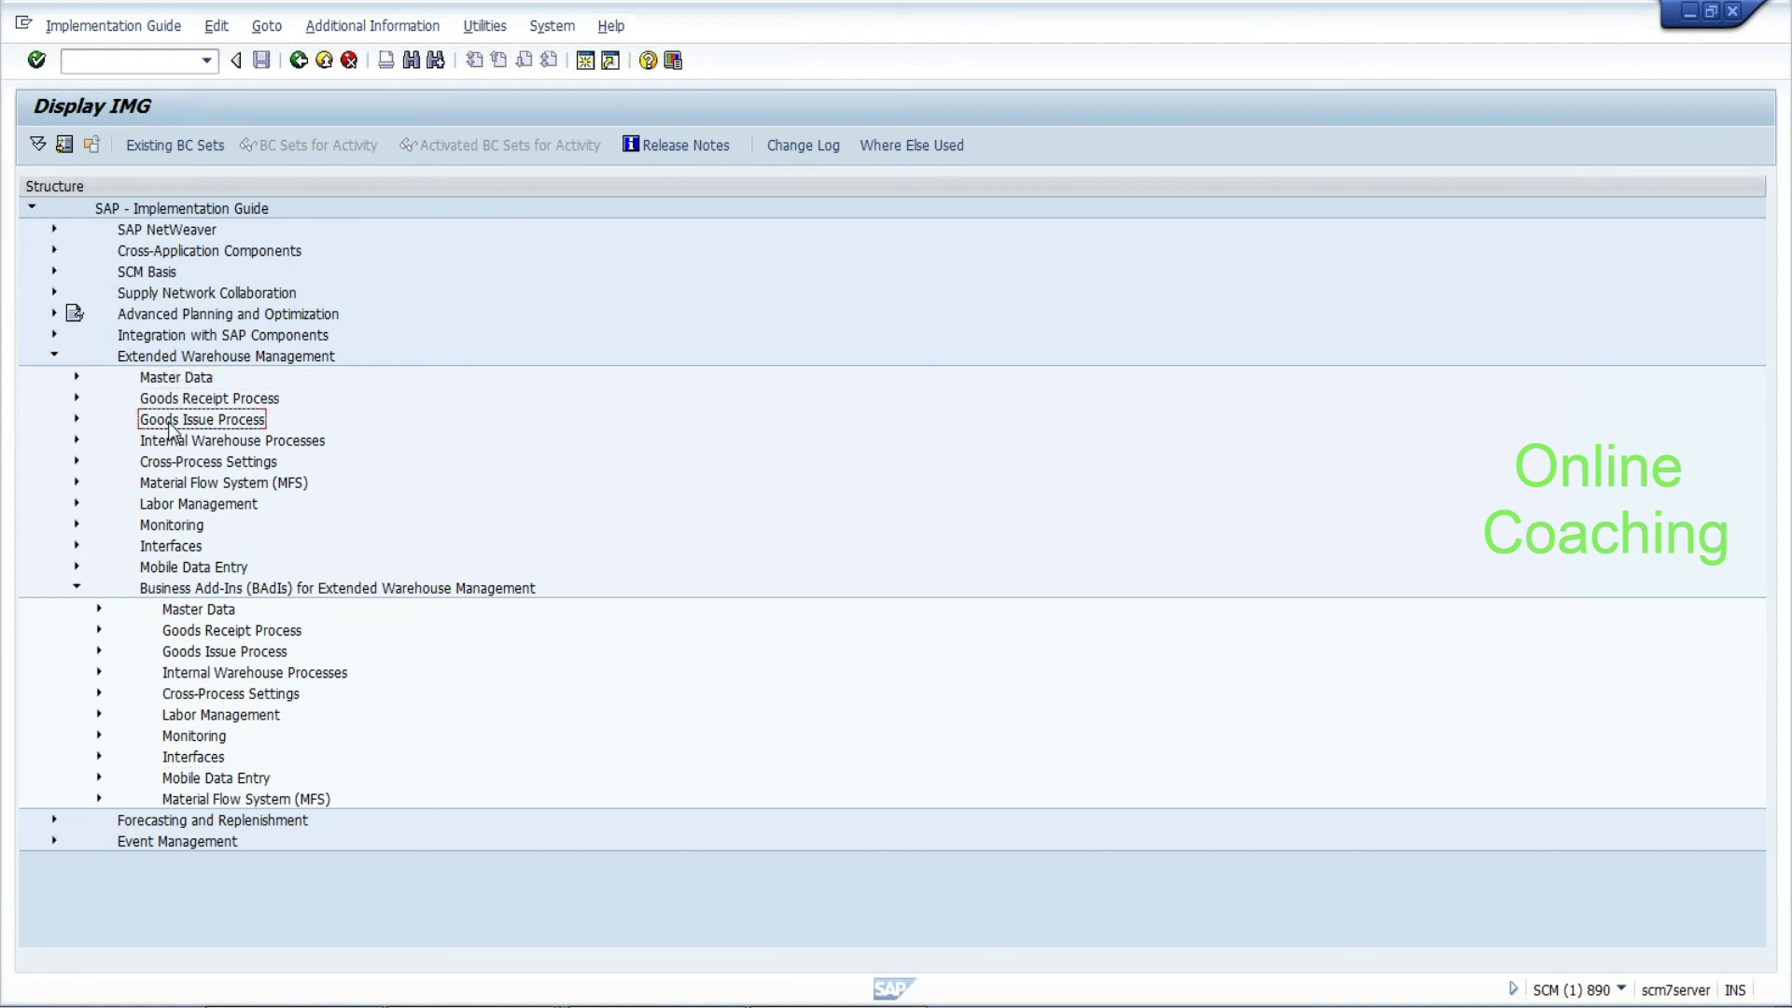
{"action": "left_click", "coordinate": [75, 398]}
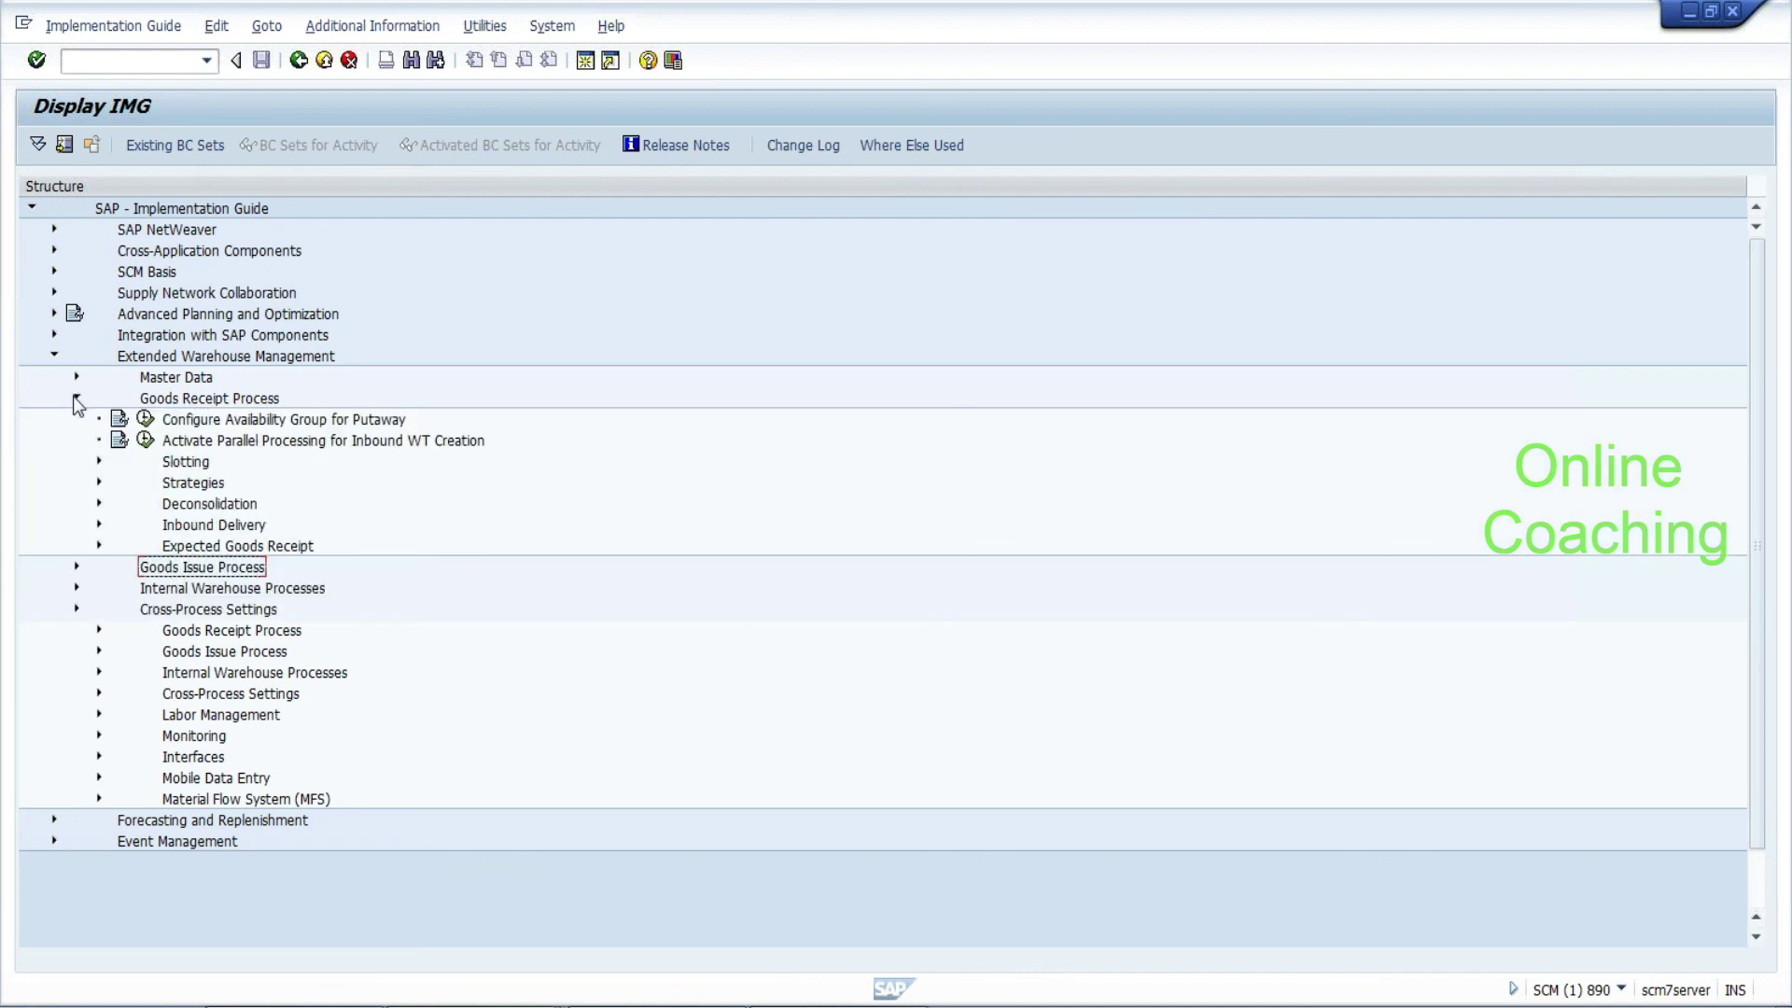
Expand Deconsolidation under Goods Receipt Process to list its activities
{"action": "left_click", "coordinate": [191, 484]}
{"action": "left_click", "coordinate": [186, 507]}
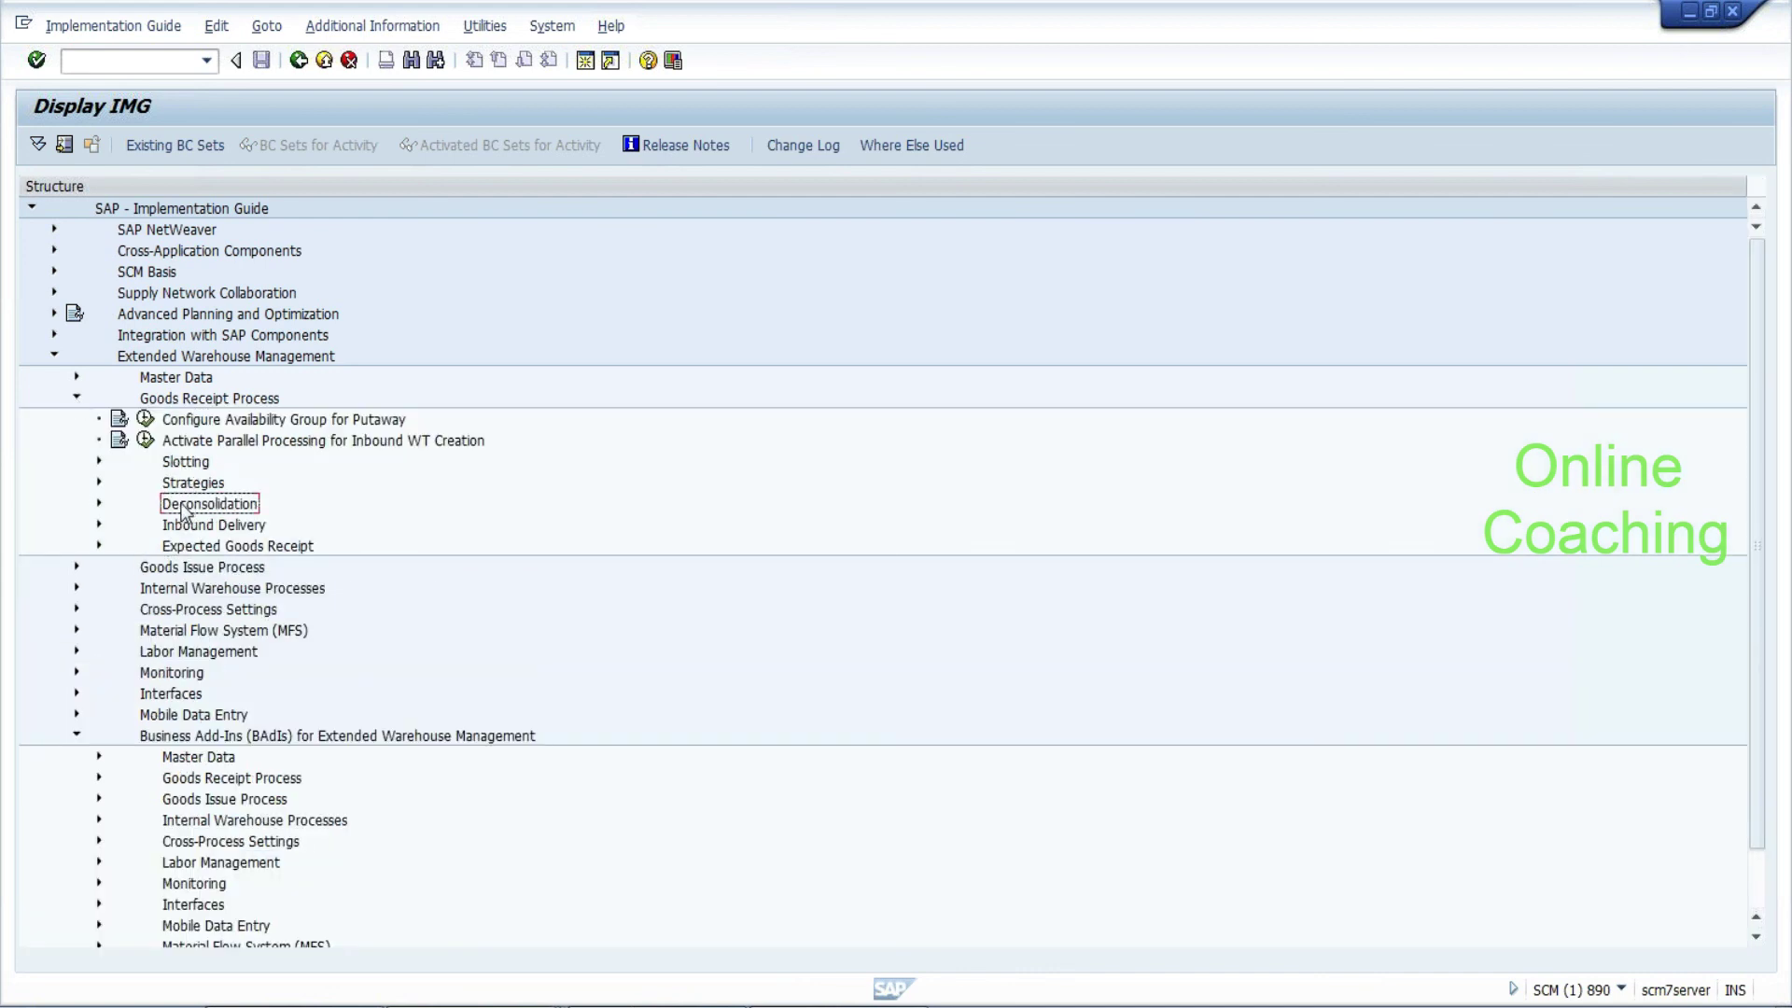
{"action": "left_click", "coordinate": [98, 504]}
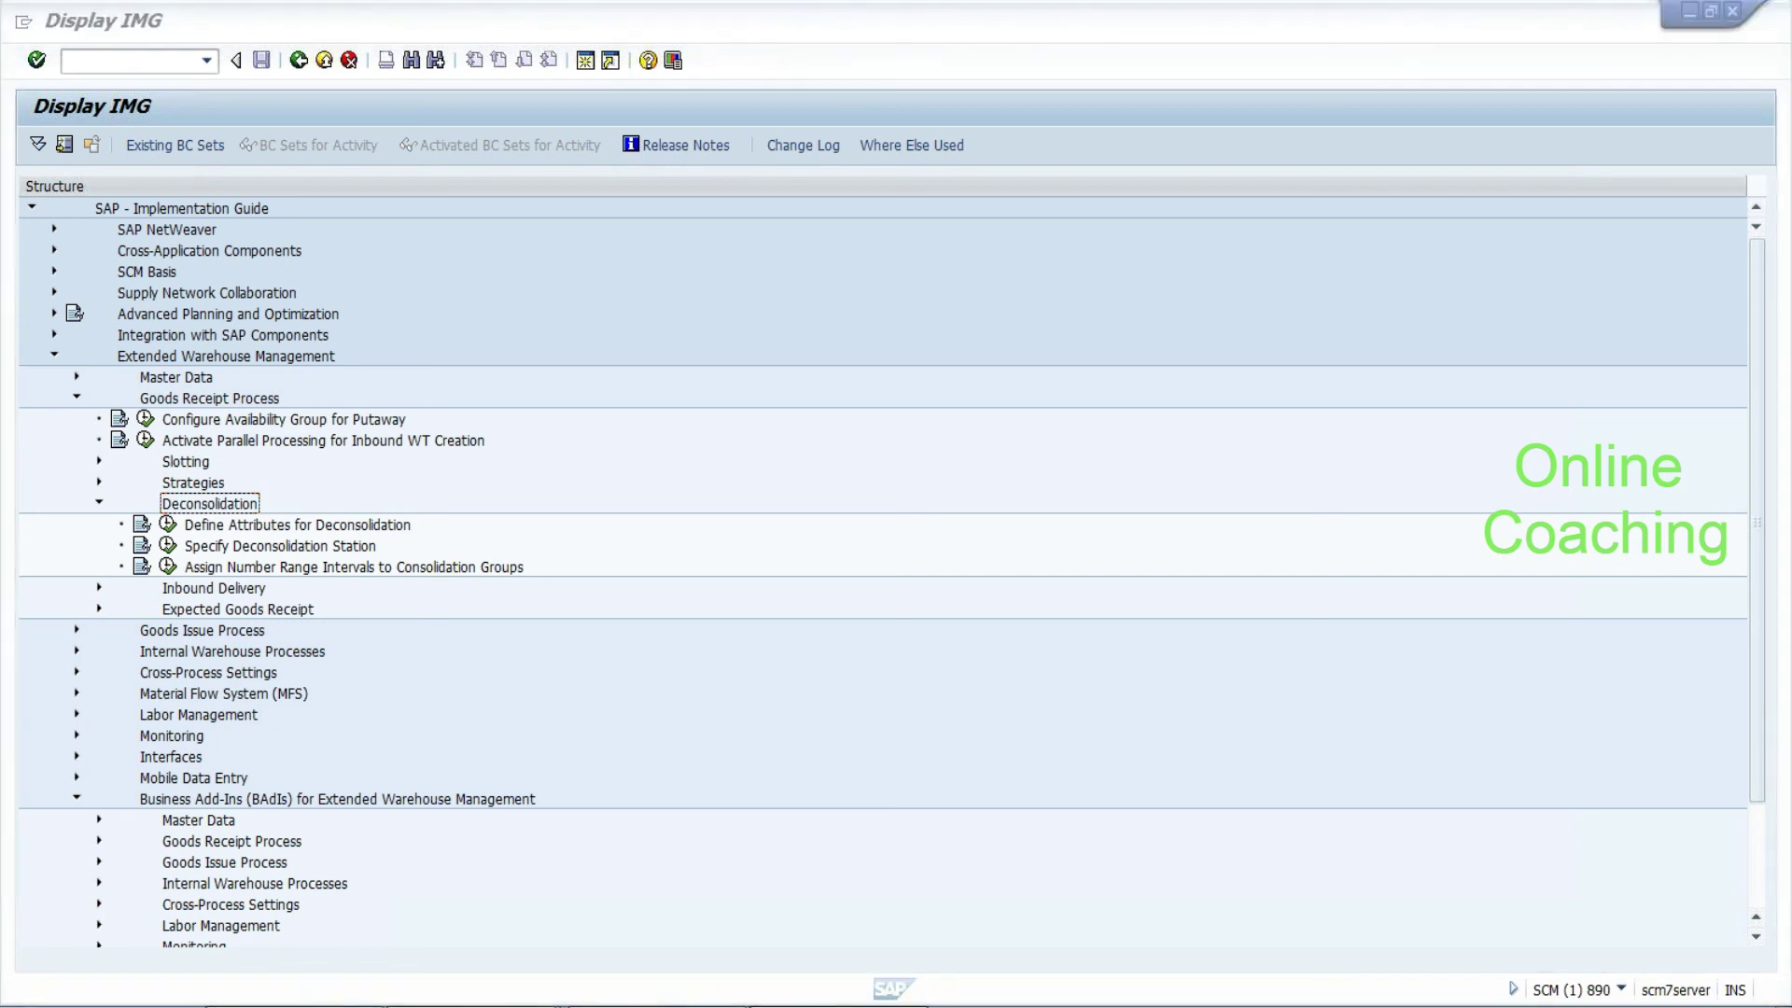
{"action": "key", "text": "Return"}
{"action": "key", "text": "Return"}
Add two dashed separator rows to the Notepad notes, then expand Goods Receipt Strategies in the IMG
{"action": "type", "text": "------------------------------"}
{"action": "key", "text": "Return"}
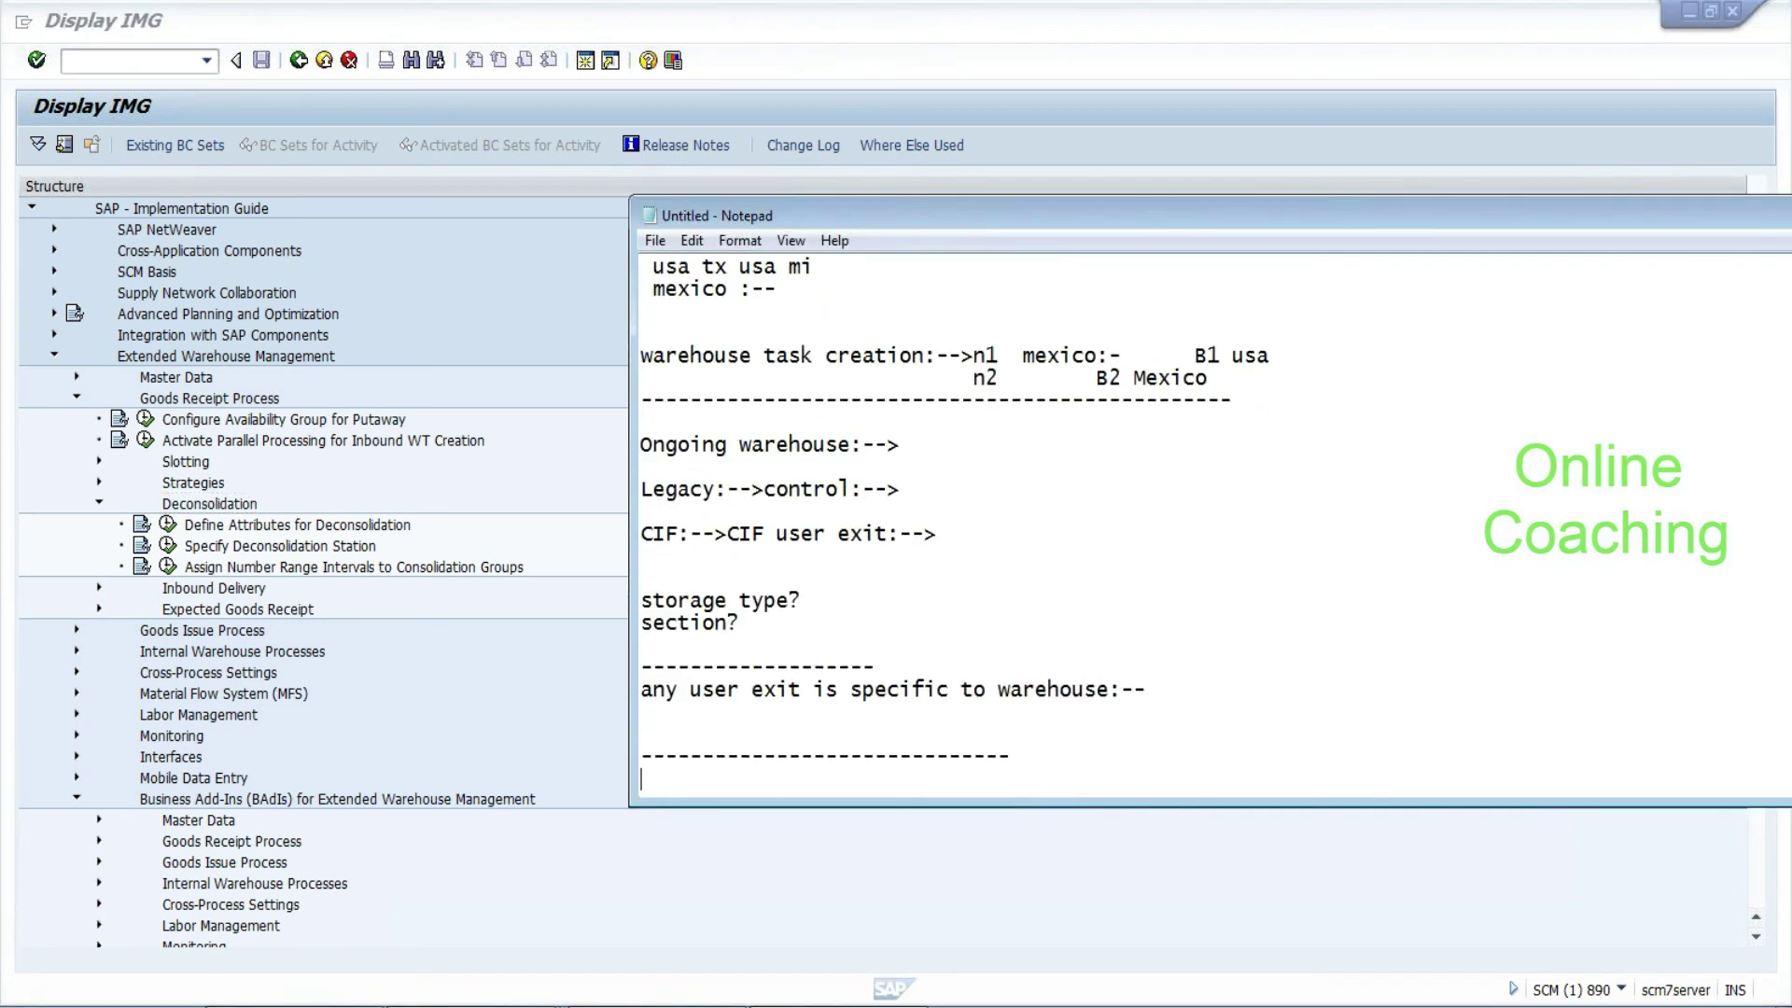
{"action": "key", "text": "Return"}
{"action": "key", "text": "Return"}
{"action": "key", "text": "Return"}
{"action": "key", "text": "Return"}
{"action": "type", "text": "-------------------------------"}
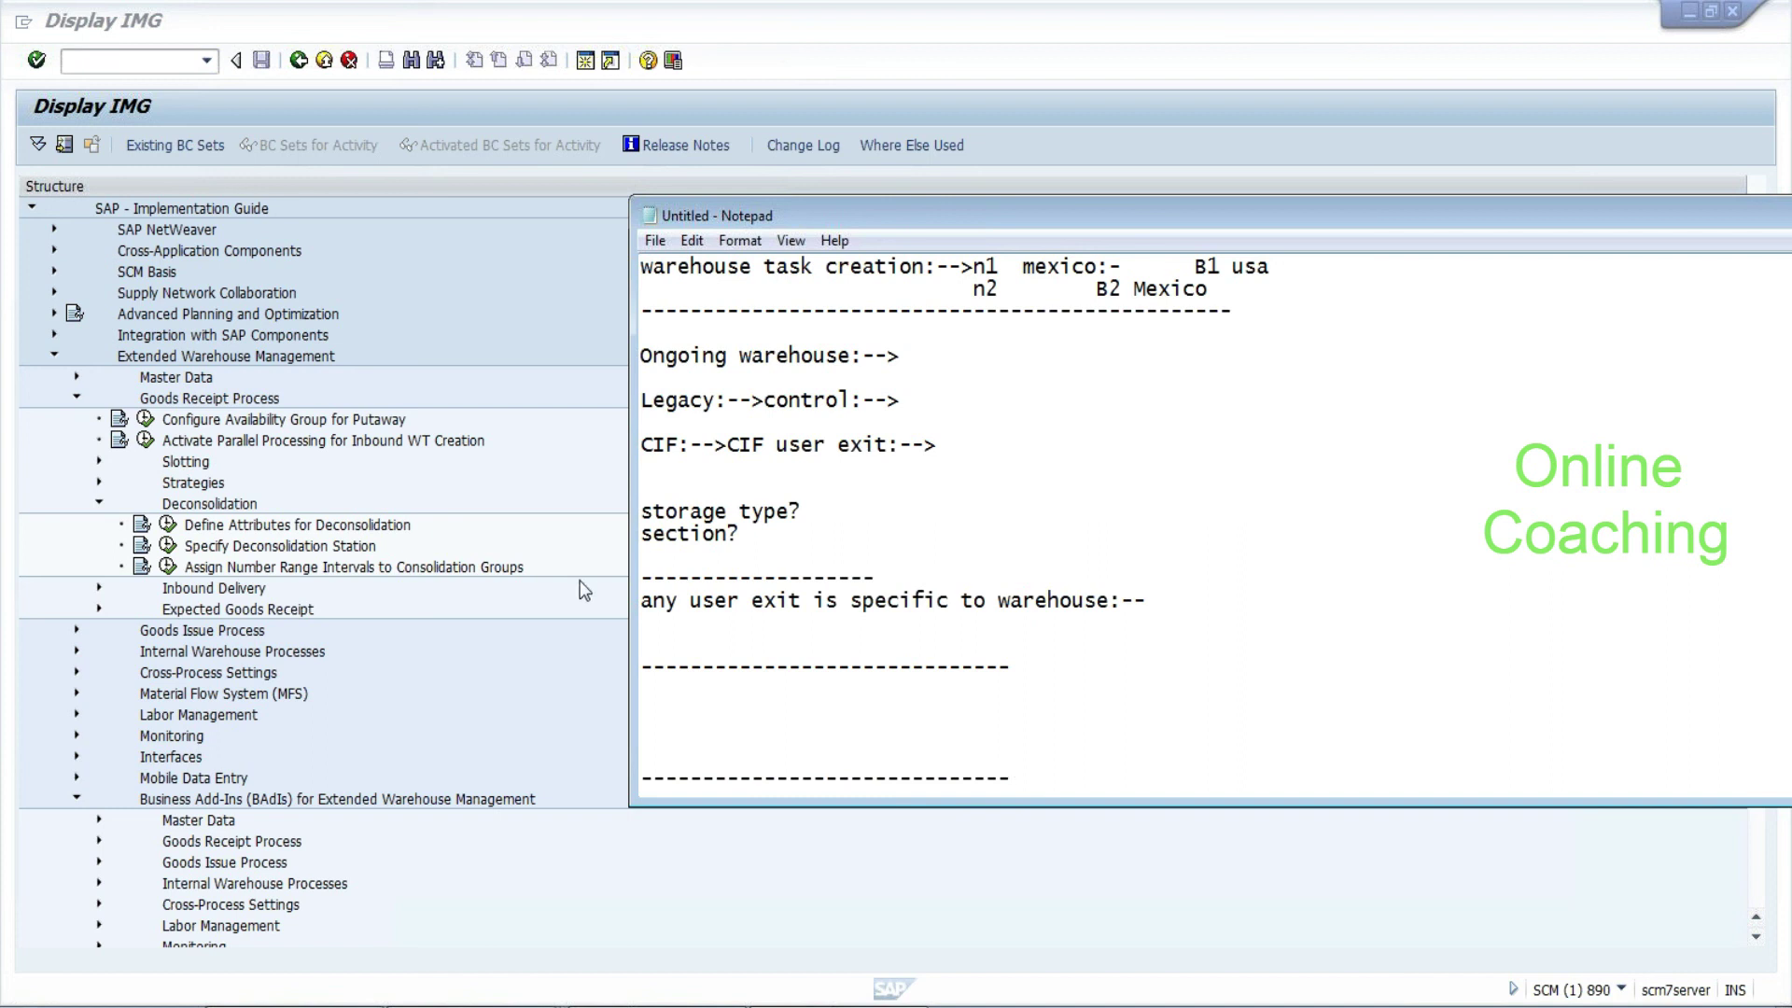
{"action": "left_click", "coordinate": [204, 490]}
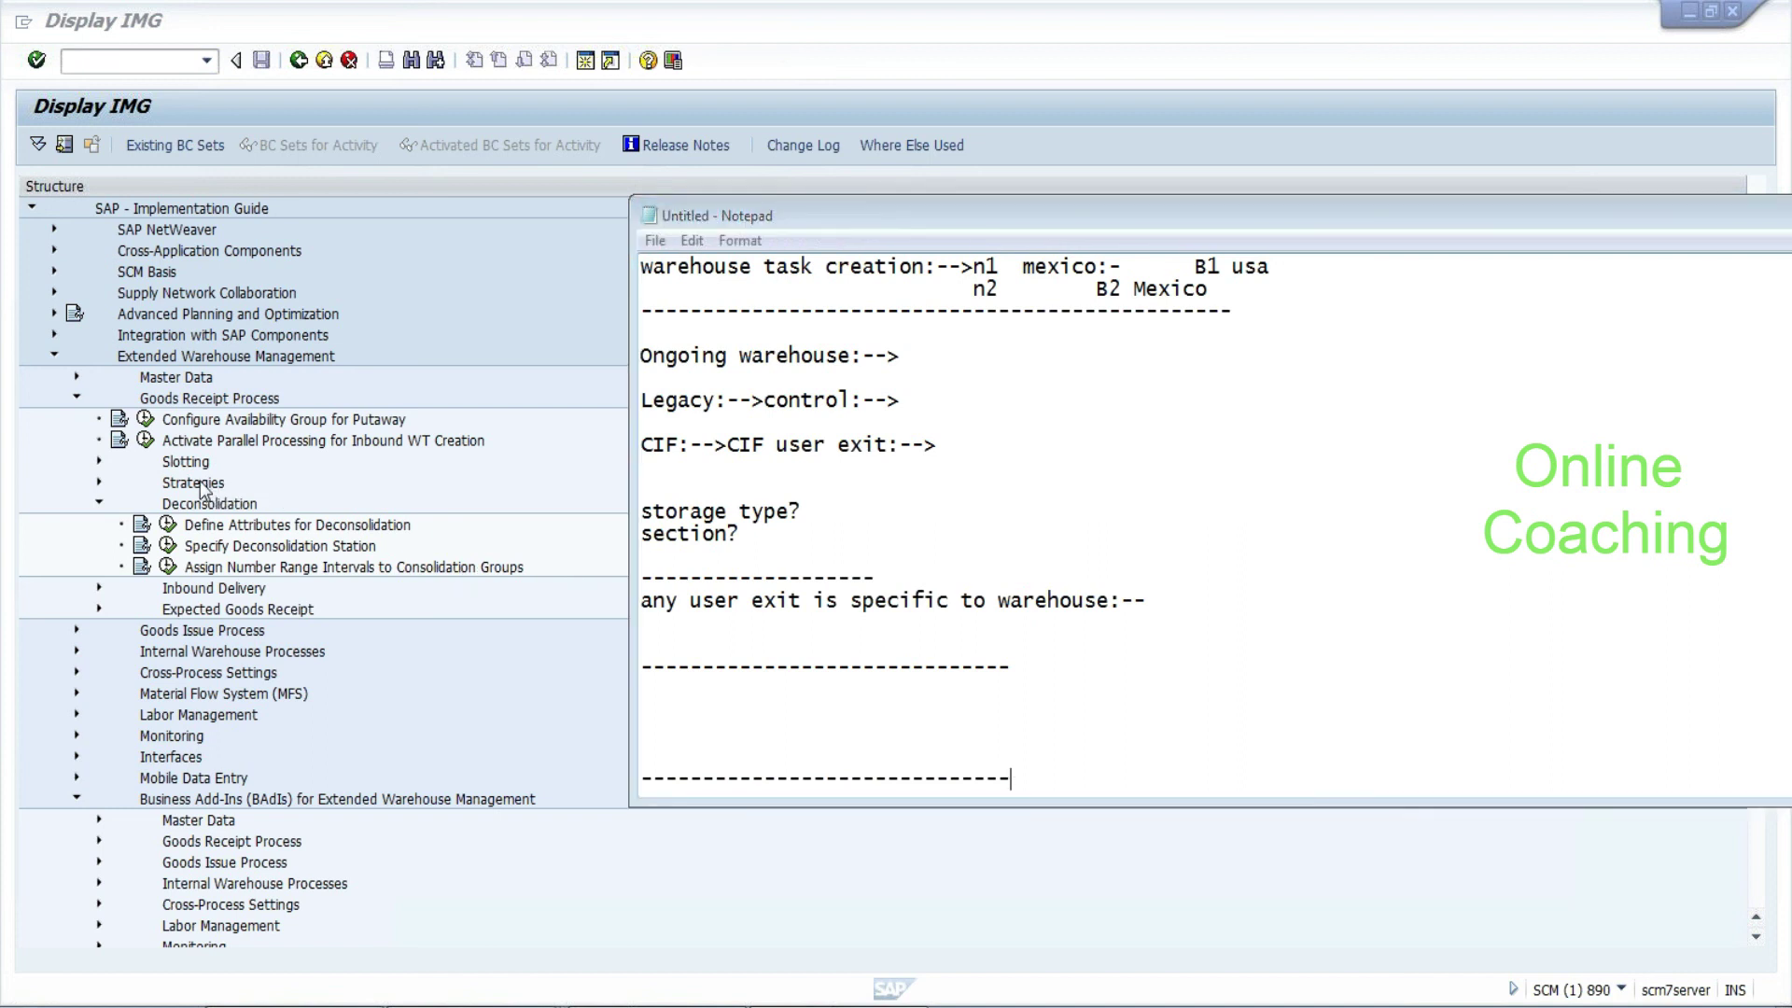
{"action": "left_click", "coordinate": [99, 483]}
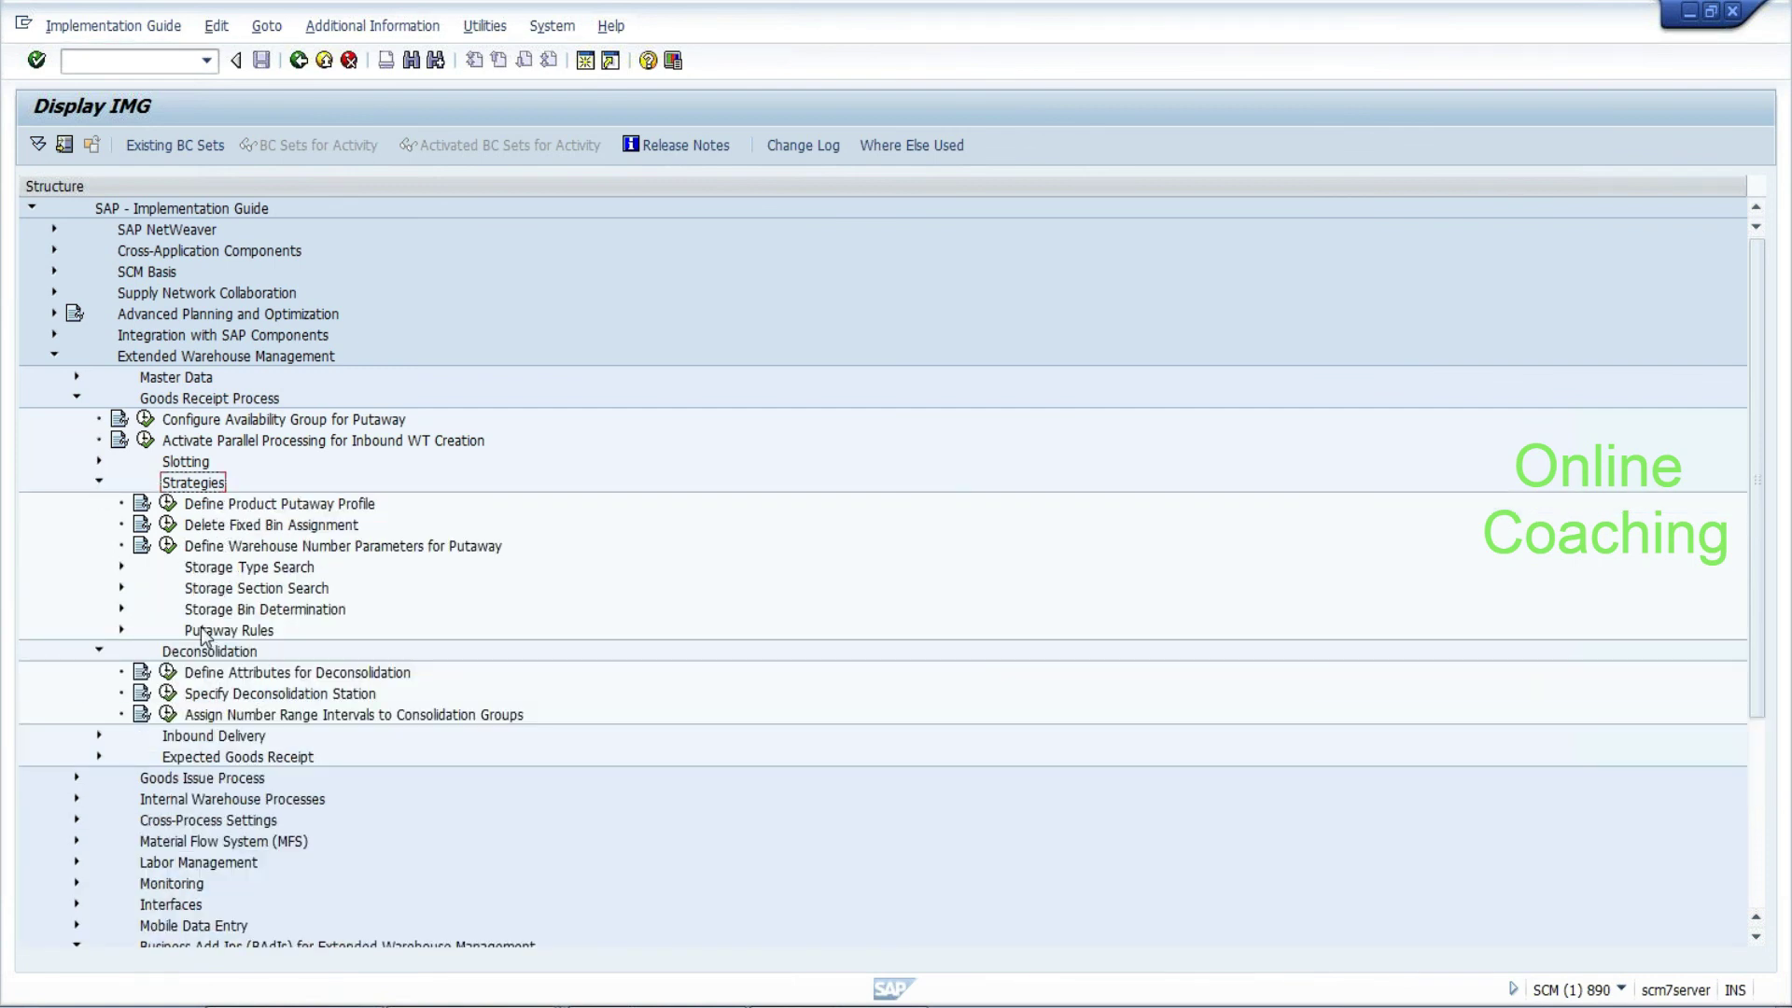
Expand Putaway Rules > Storage Behavior: Pallets in the IMG, then bring Notepad back up
{"action": "left_click", "coordinate": [121, 630]}
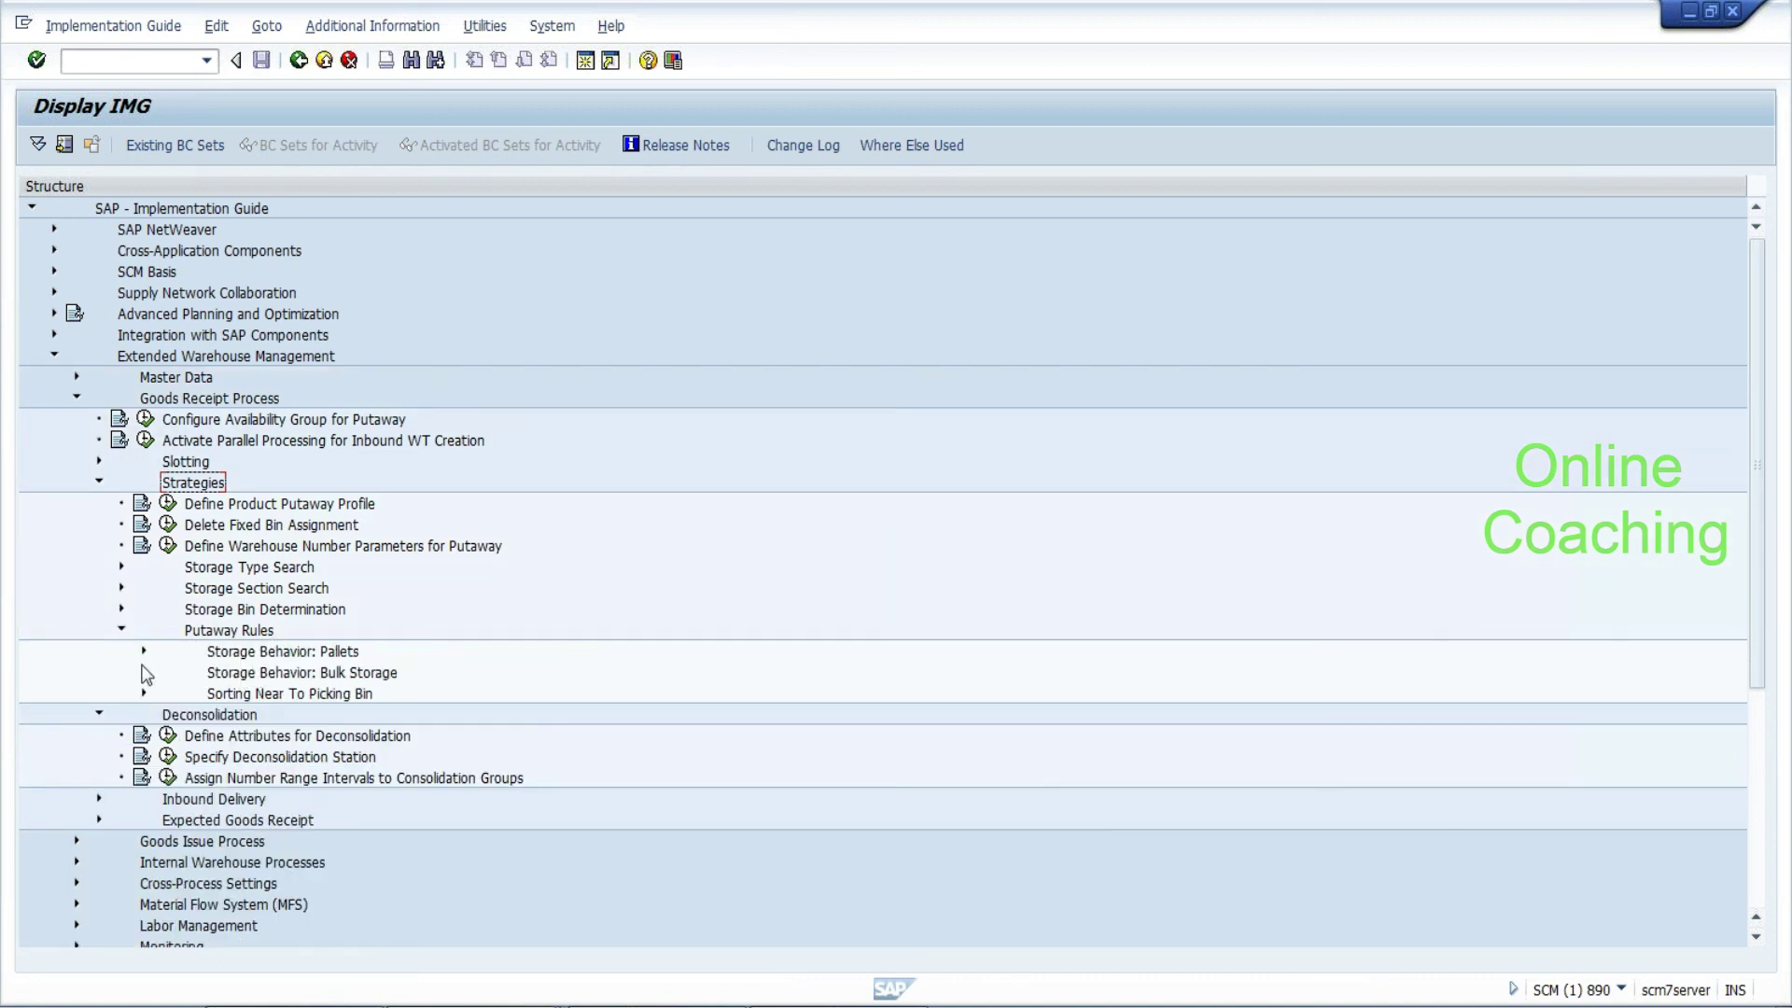
{"action": "left_click", "coordinate": [144, 652]}
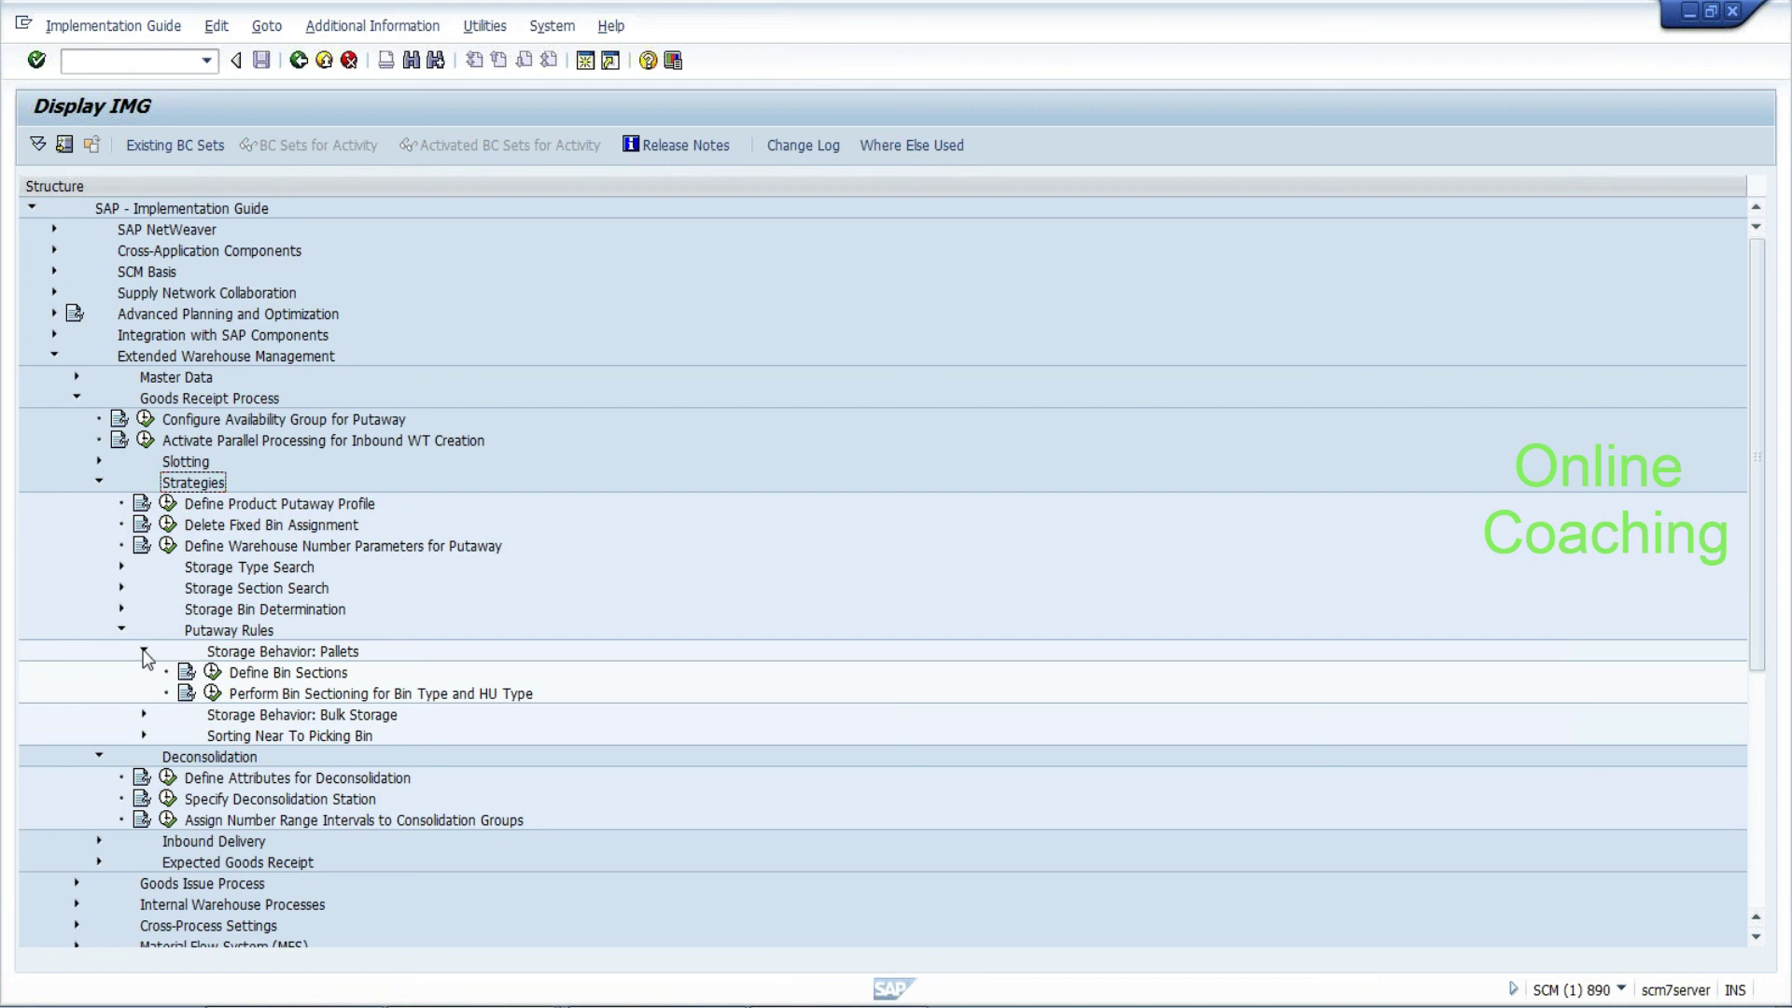
{"action": "key", "text": "alt+Tab"}
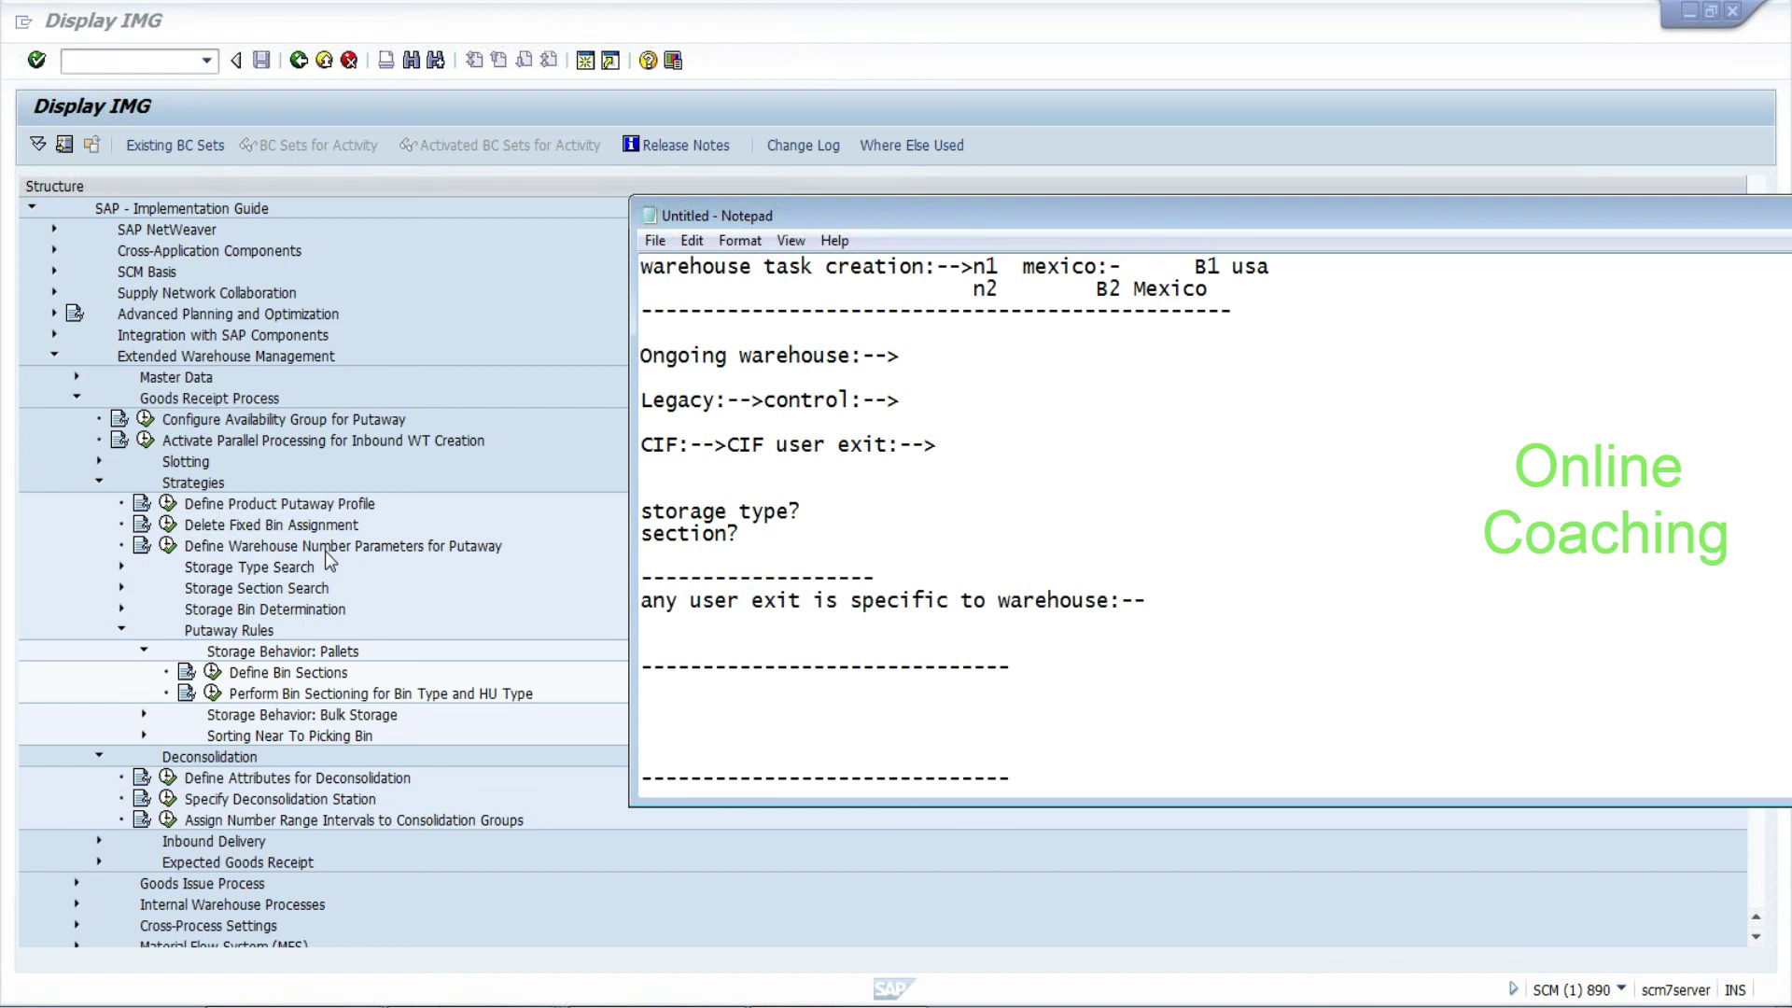
Under the first separator, write 'deconsolidation:-' and 'two products in one HU-->seperate them-->pack-->putaway :--'
{"action": "left_click", "coordinate": [653, 690]}
{"action": "type", "text": "deconsolidatp"}
{"action": "key", "text": "BackSpace"}
{"action": "type", "text": "ion:-"}
{"action": "key", "text": "Return"}
{"action": "key", "text": "Return"}
{"action": "type", "text": "two"}
{"action": "type", "text": " produ"}
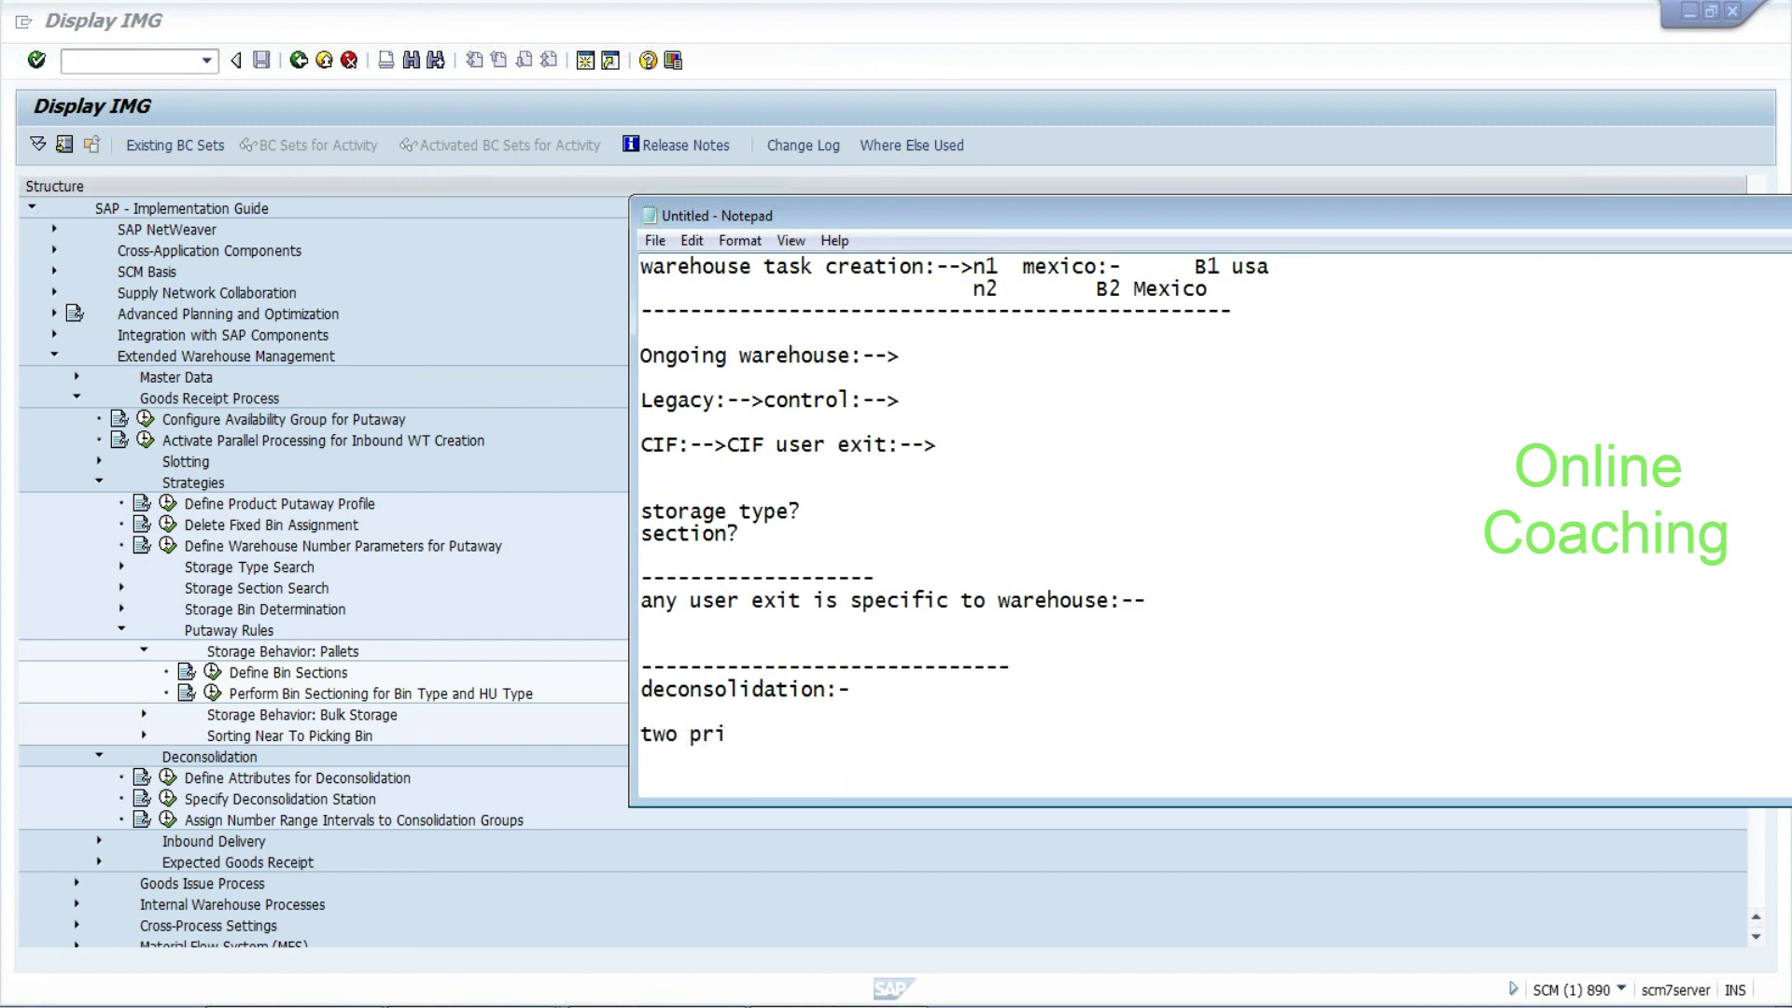
{"action": "type", "text": "cts in one H"}
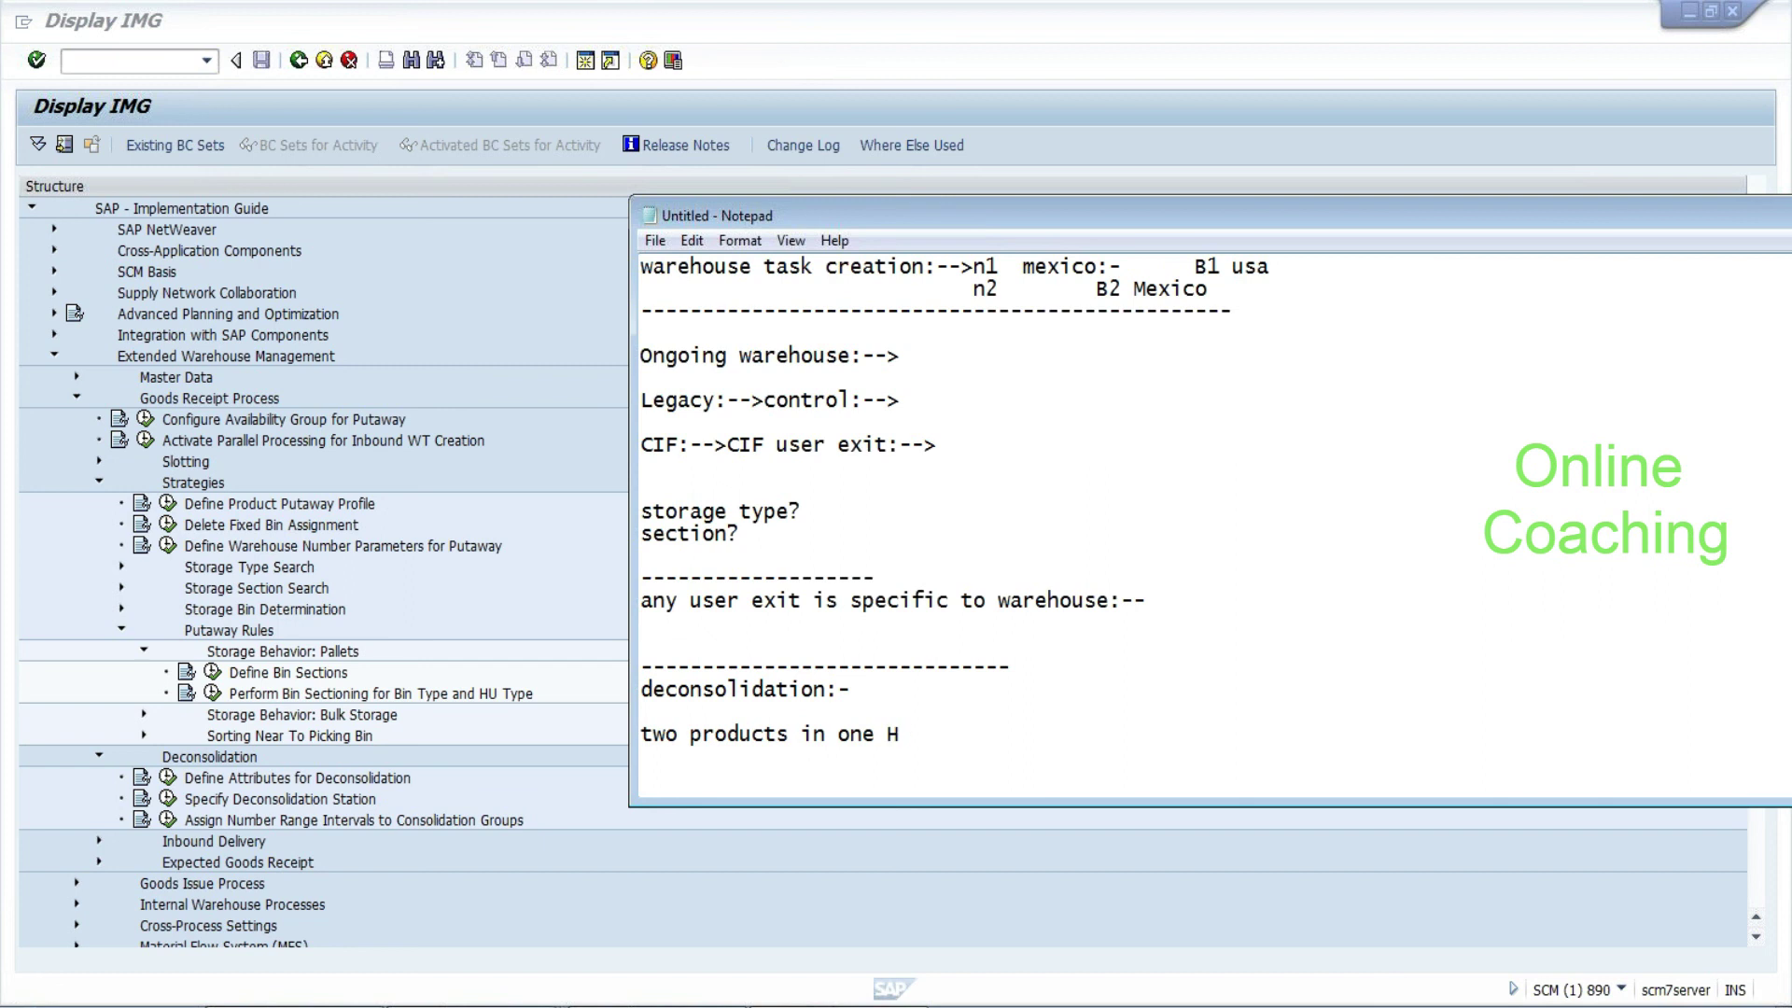
{"action": "type", "text": "U-->sepera"}
{"action": "key", "text": "BackSpace"}
{"action": "type", "text": "rate them-->pac"}
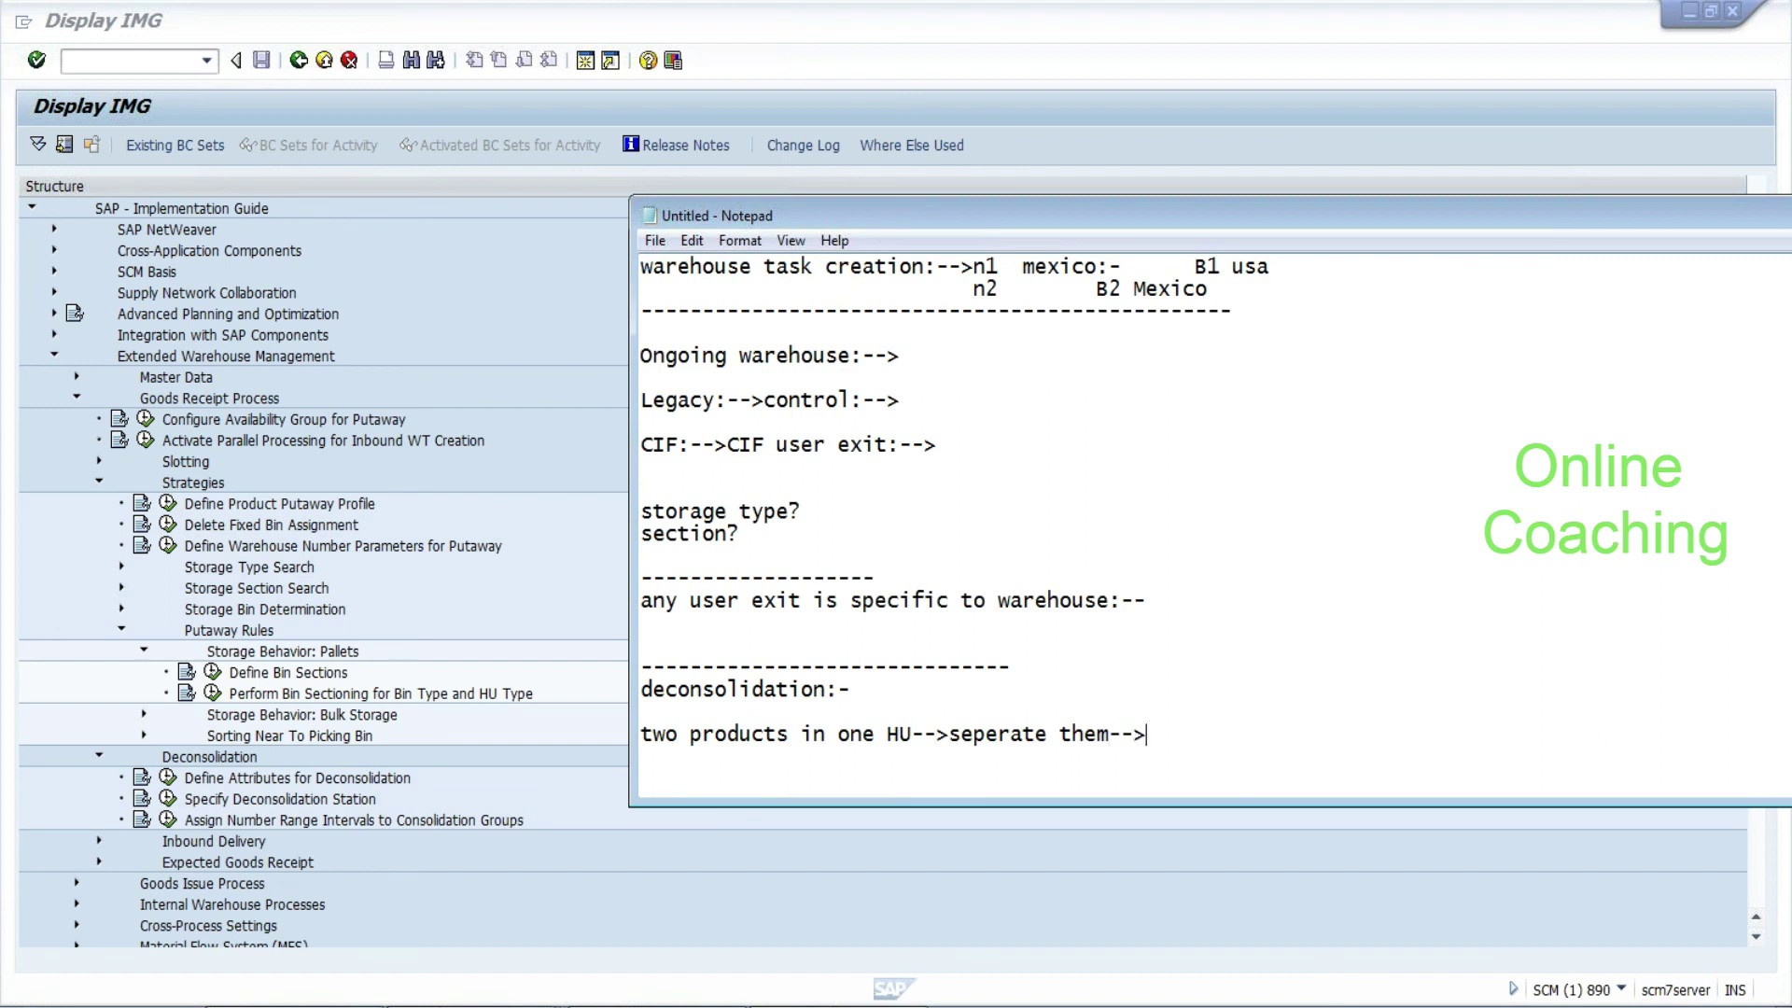
{"action": "type", "text": "k-->putaway"}
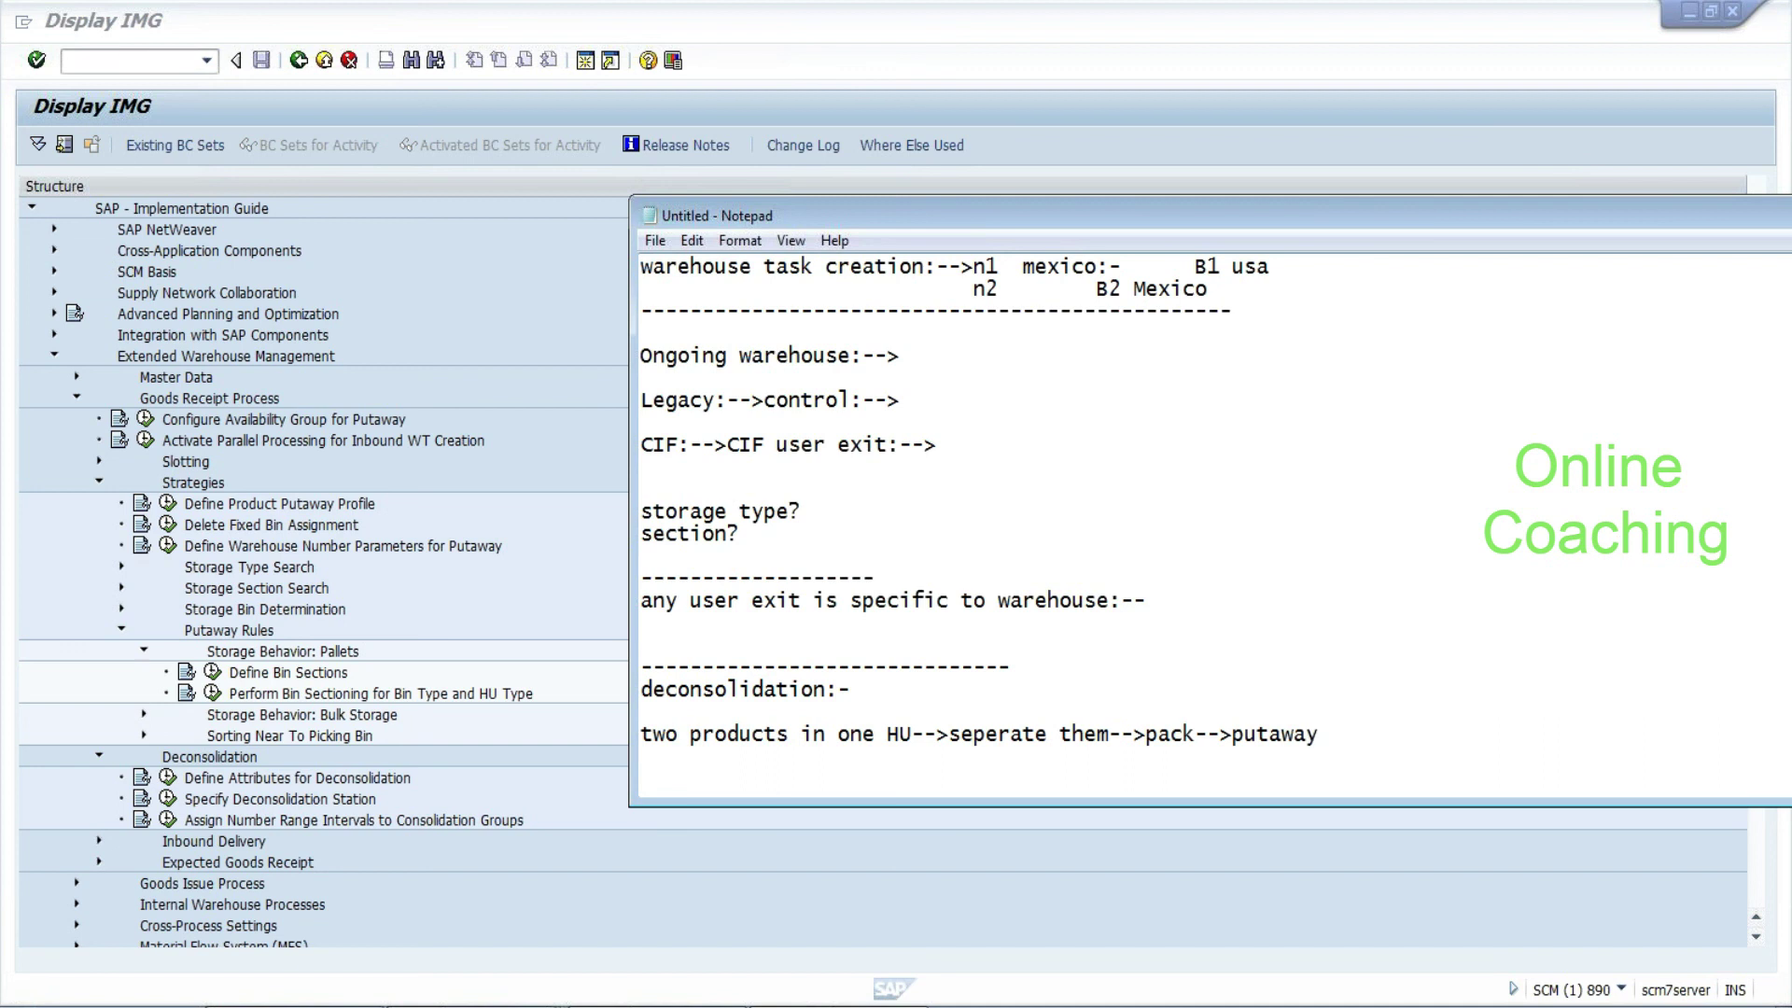
{"action": "type", "text": " :--"}
{"action": "key", "text": "Return"}
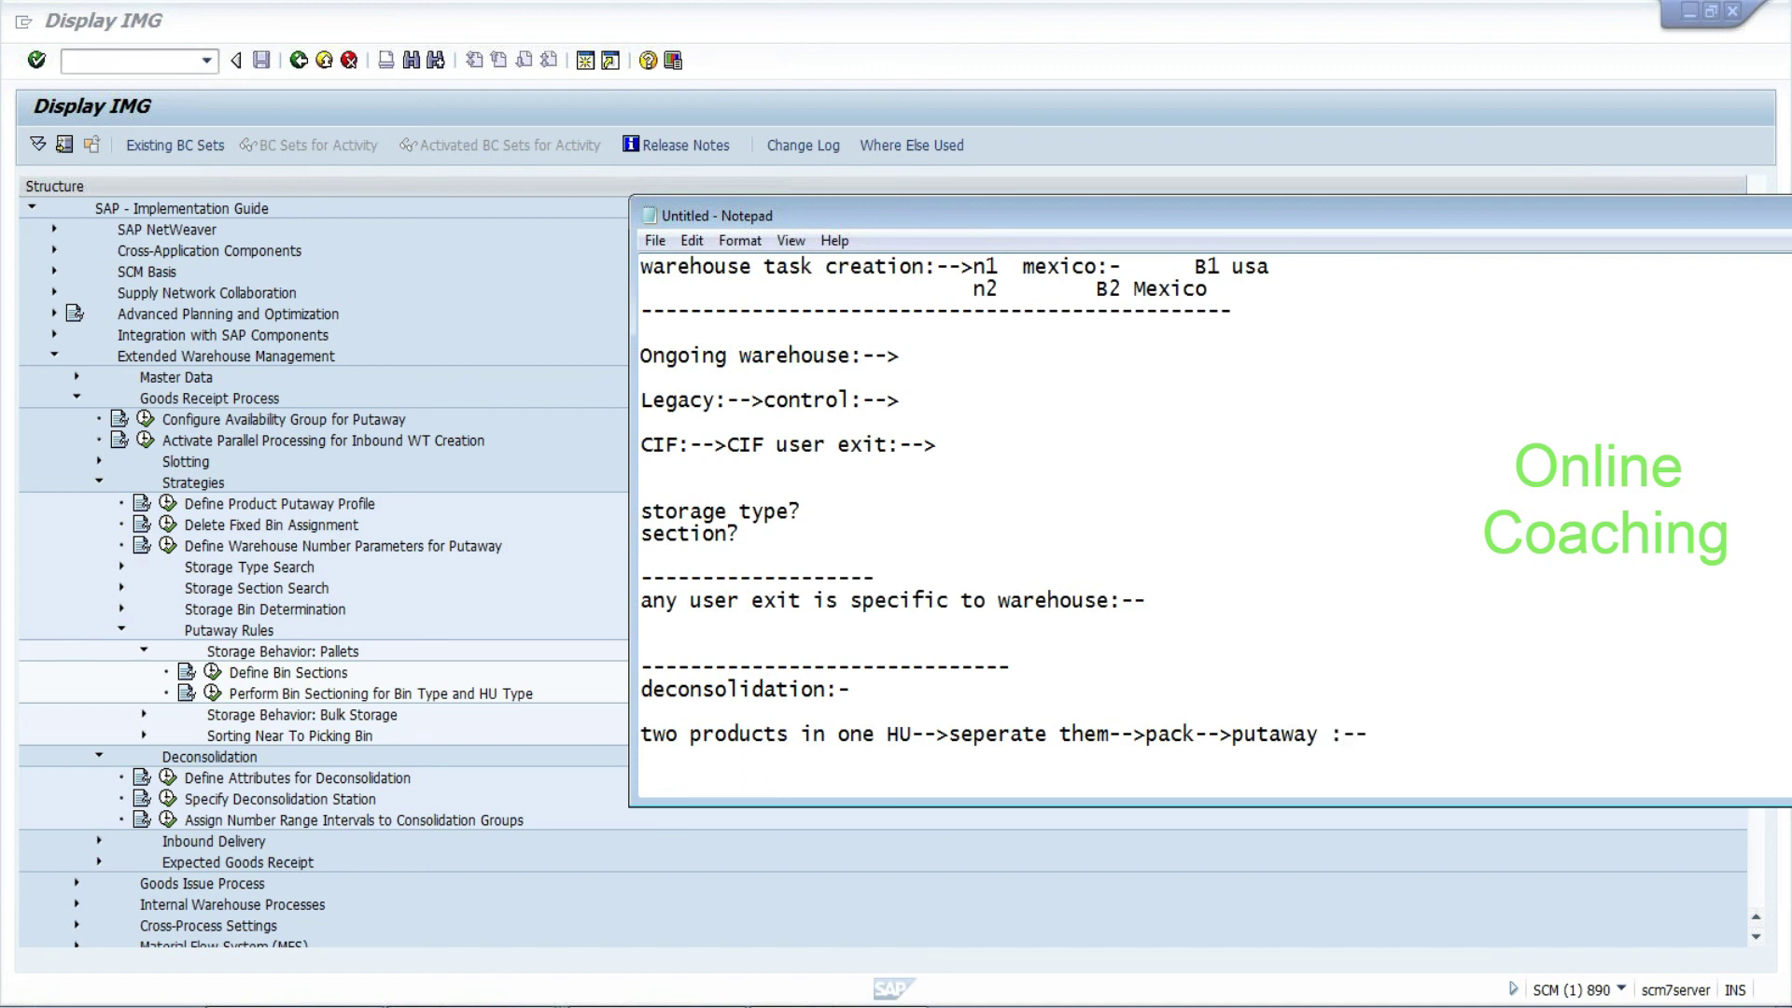